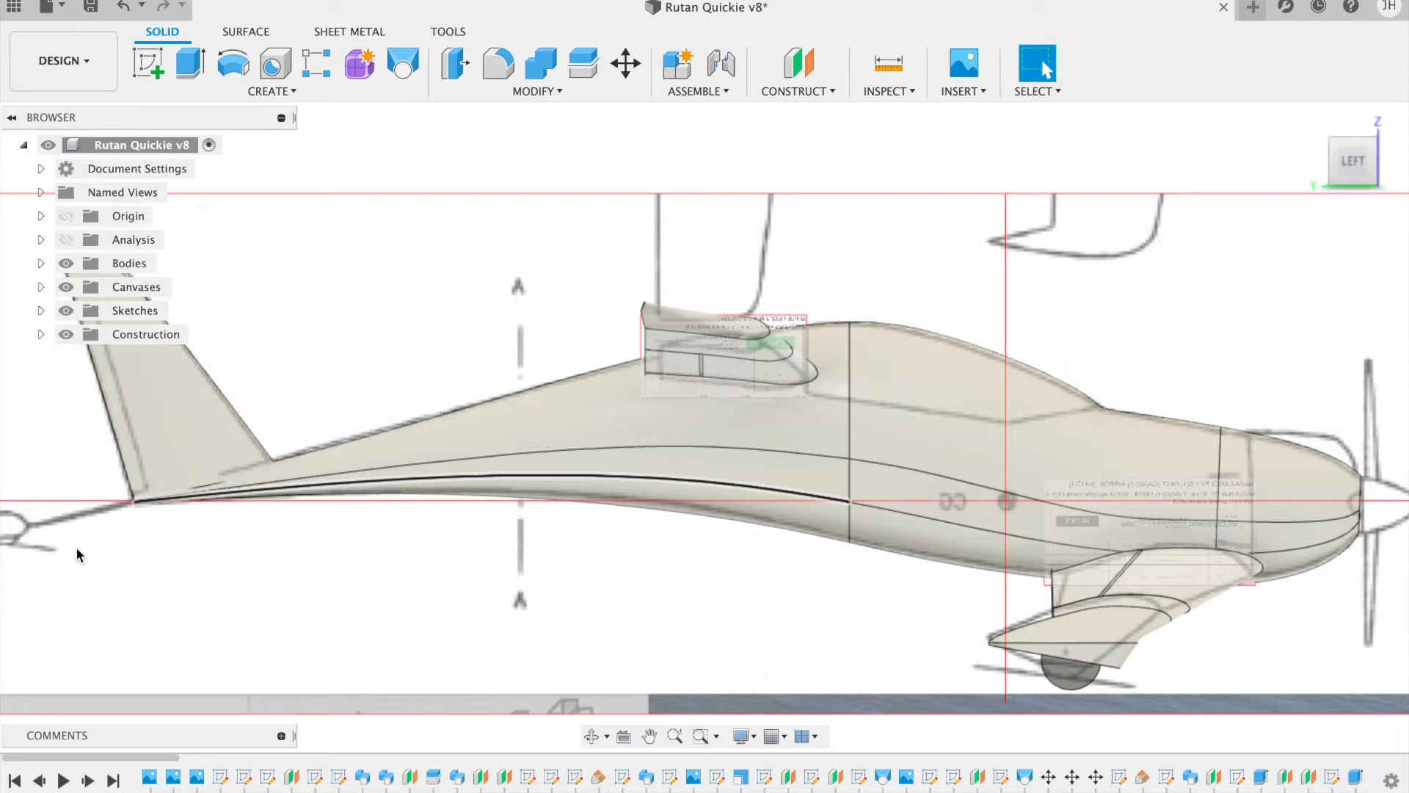
# Step: Examine the fin and tailwheel outline in side view, check the tailwheel reference photo in the browser, and return to Fusion 360
pyautogui.hscroll(-3, 77, 549)
pyautogui.hscroll(-3, 77, 549)
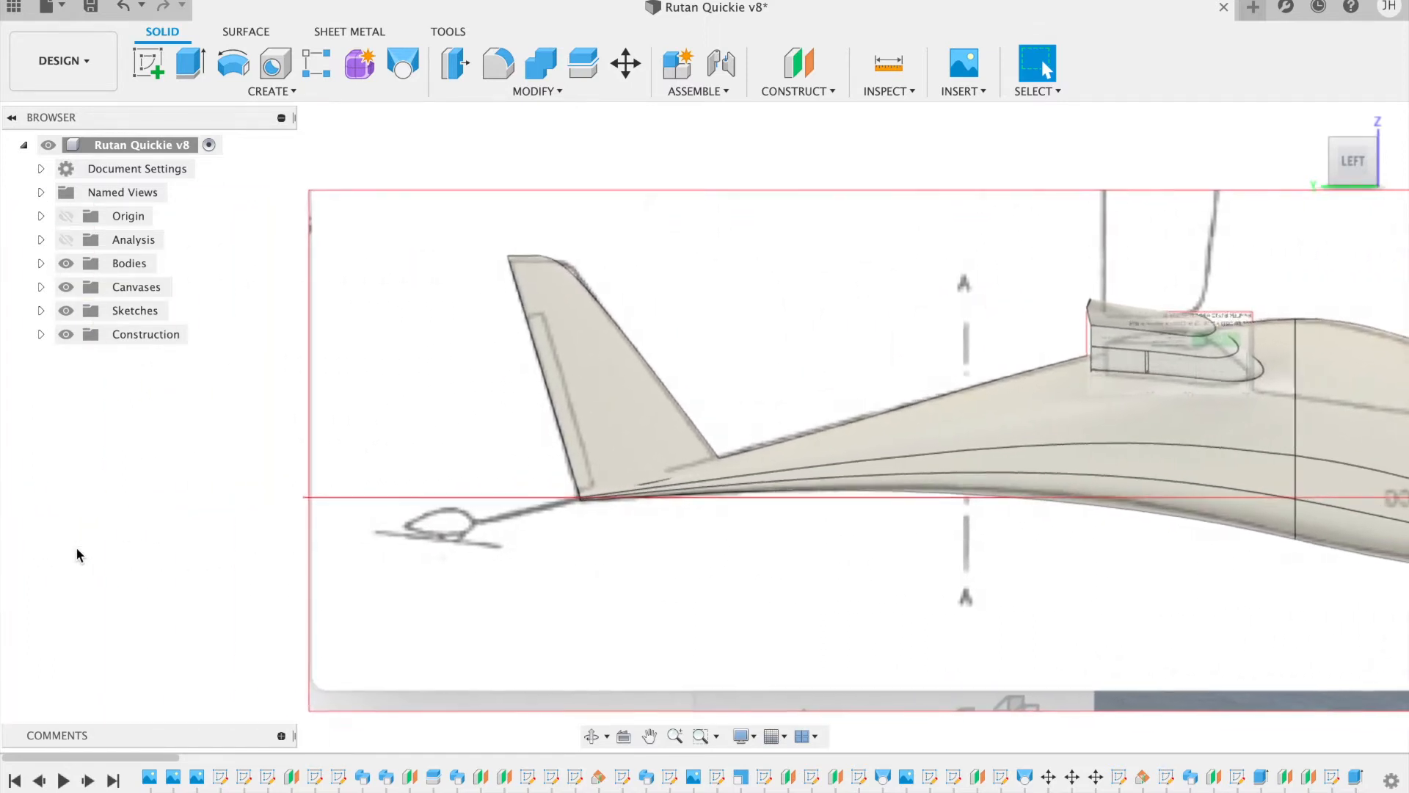
pyautogui.hscroll(-3, 77, 548)
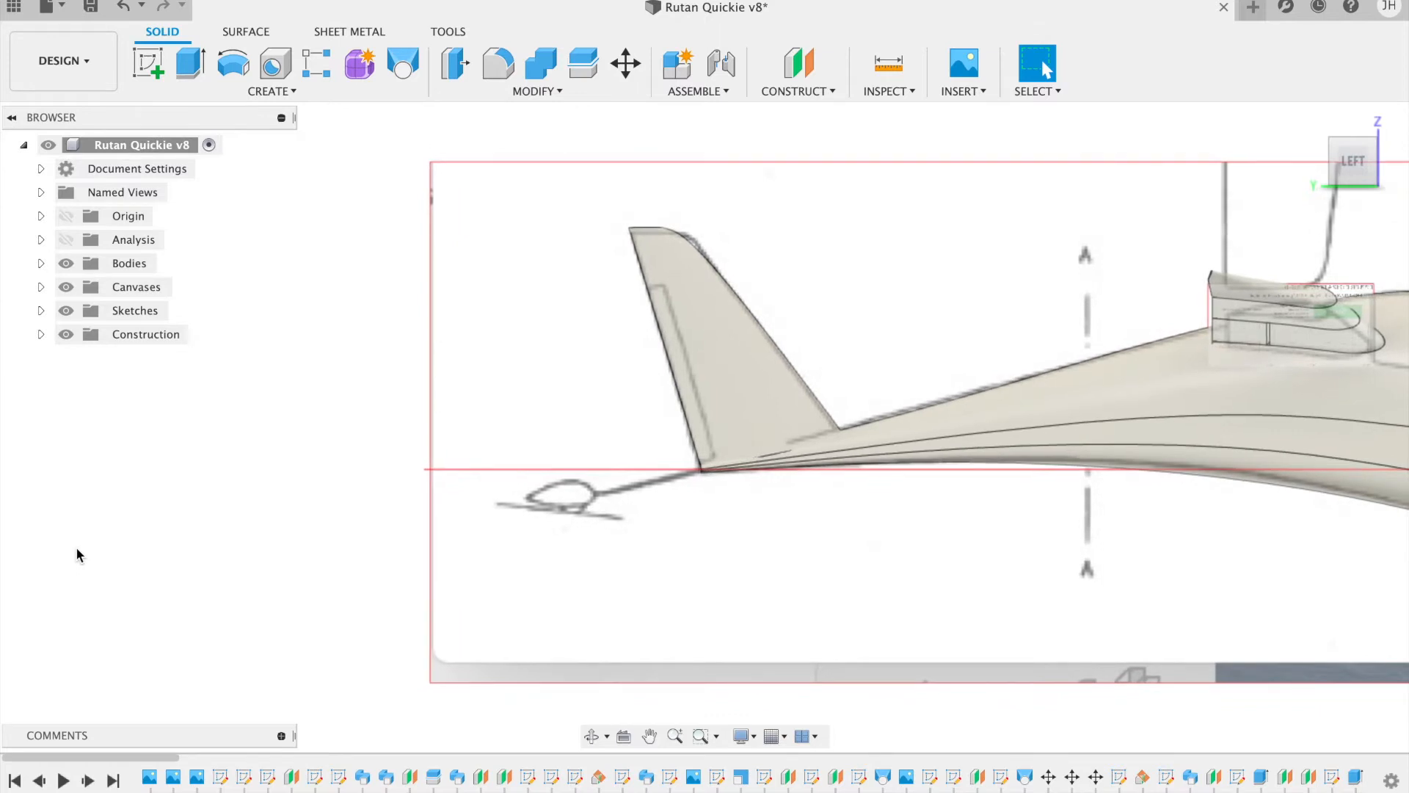
pyautogui.scroll(3, 77, 549)
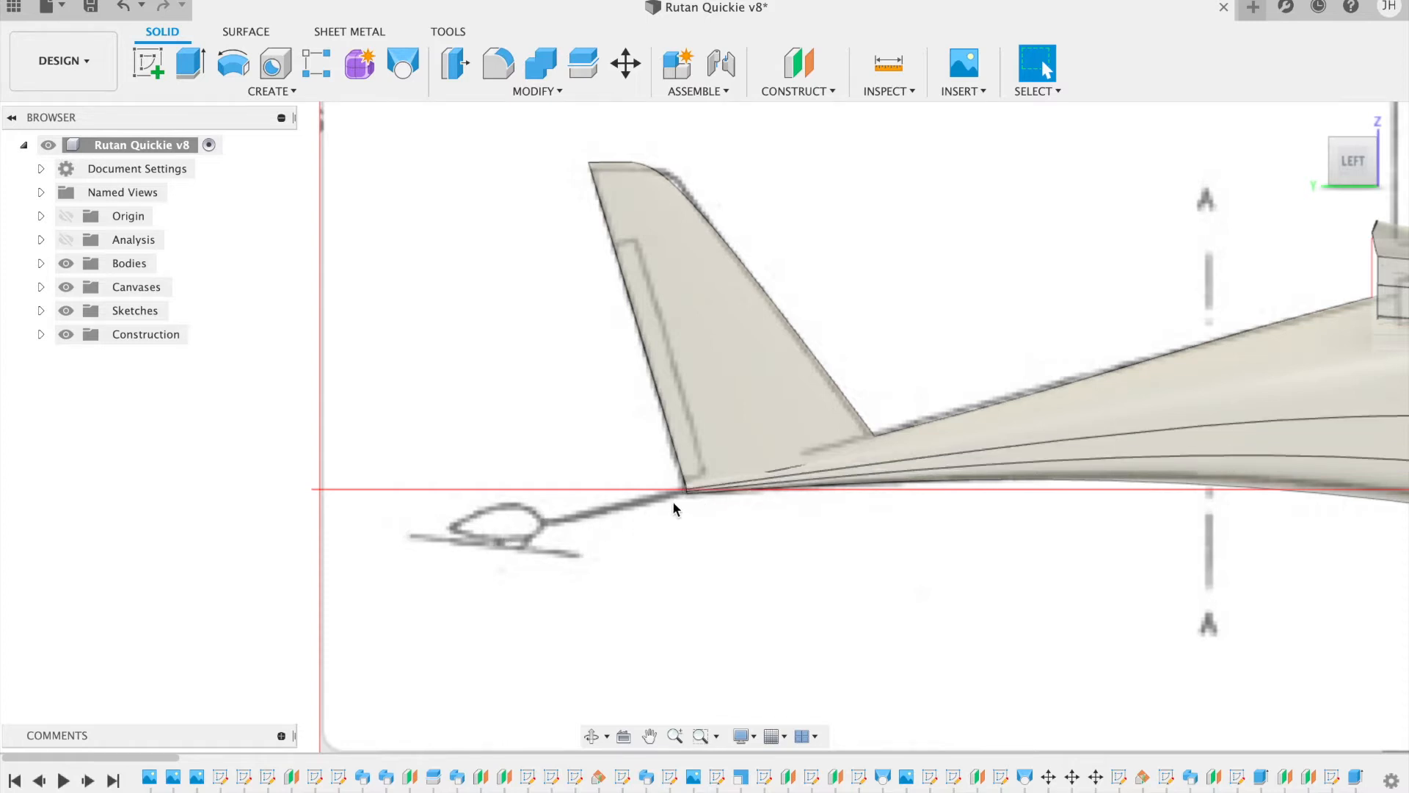
pyautogui.moveTo(598, 785)
pyautogui.click(345, 769)
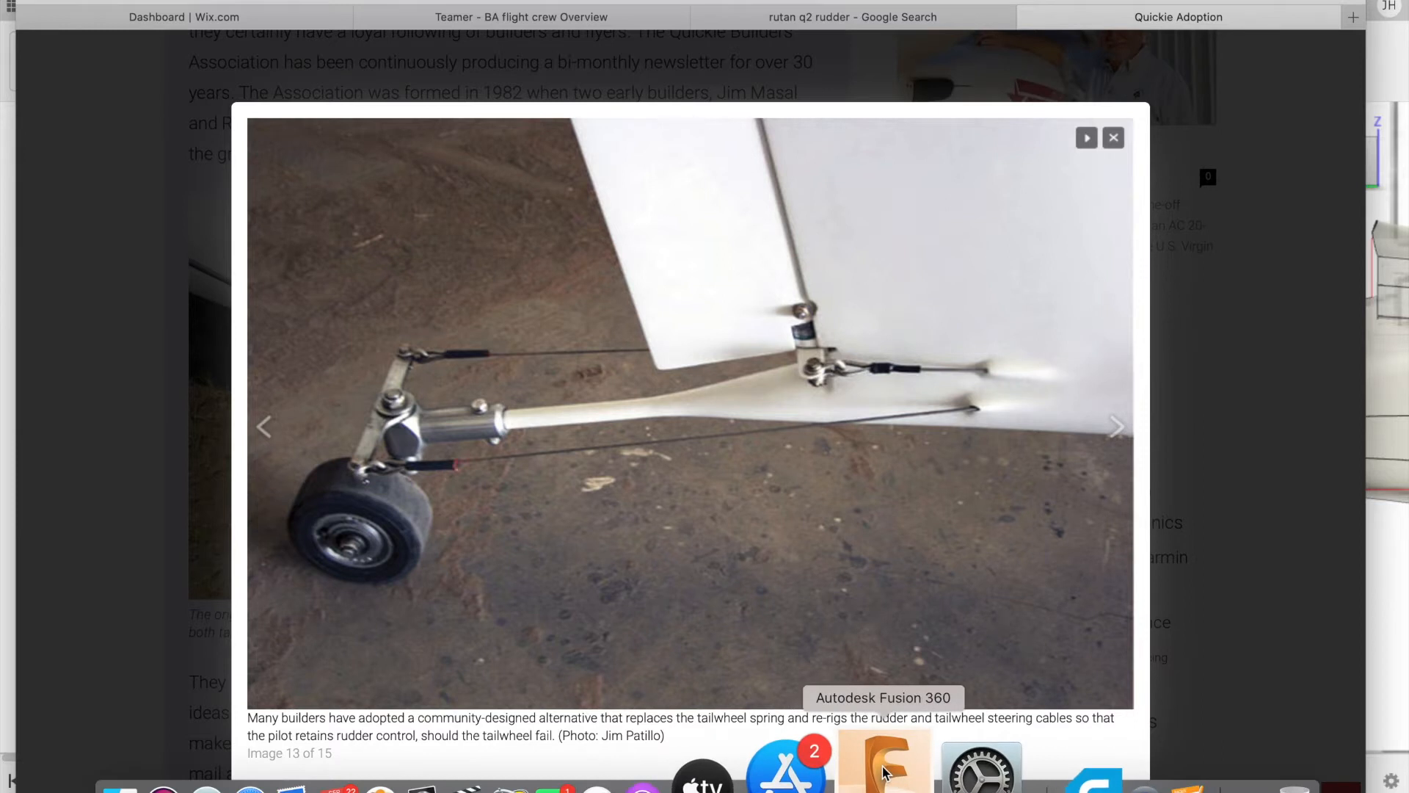
pyautogui.click(812, 763)
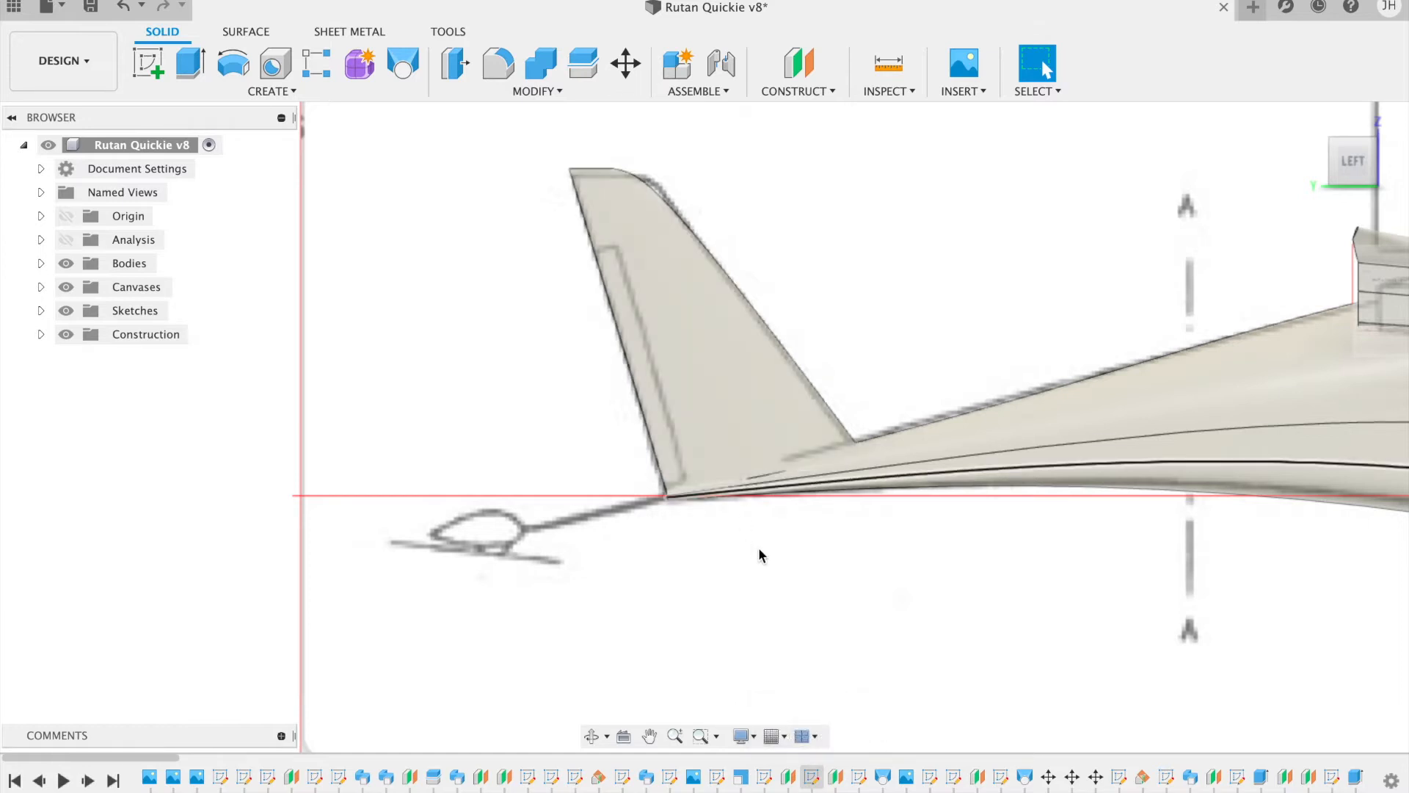
# Step: Start a sketch on the aircraft's vertical lengthwise centre plane and keep the left view facing it
pyautogui.click(148, 63)
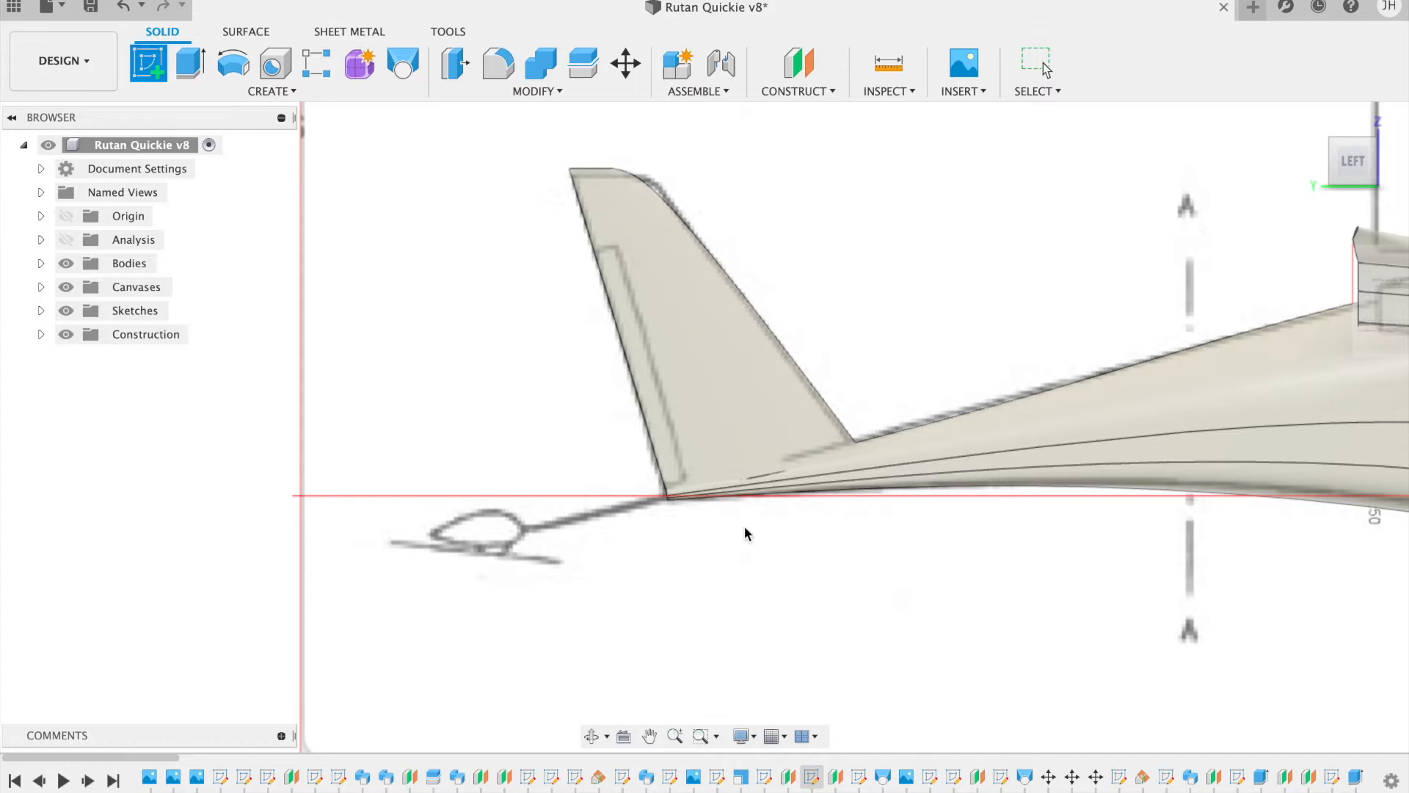
pyautogui.scroll(-5, 744, 525)
pyautogui.hscroll(2, 744, 525)
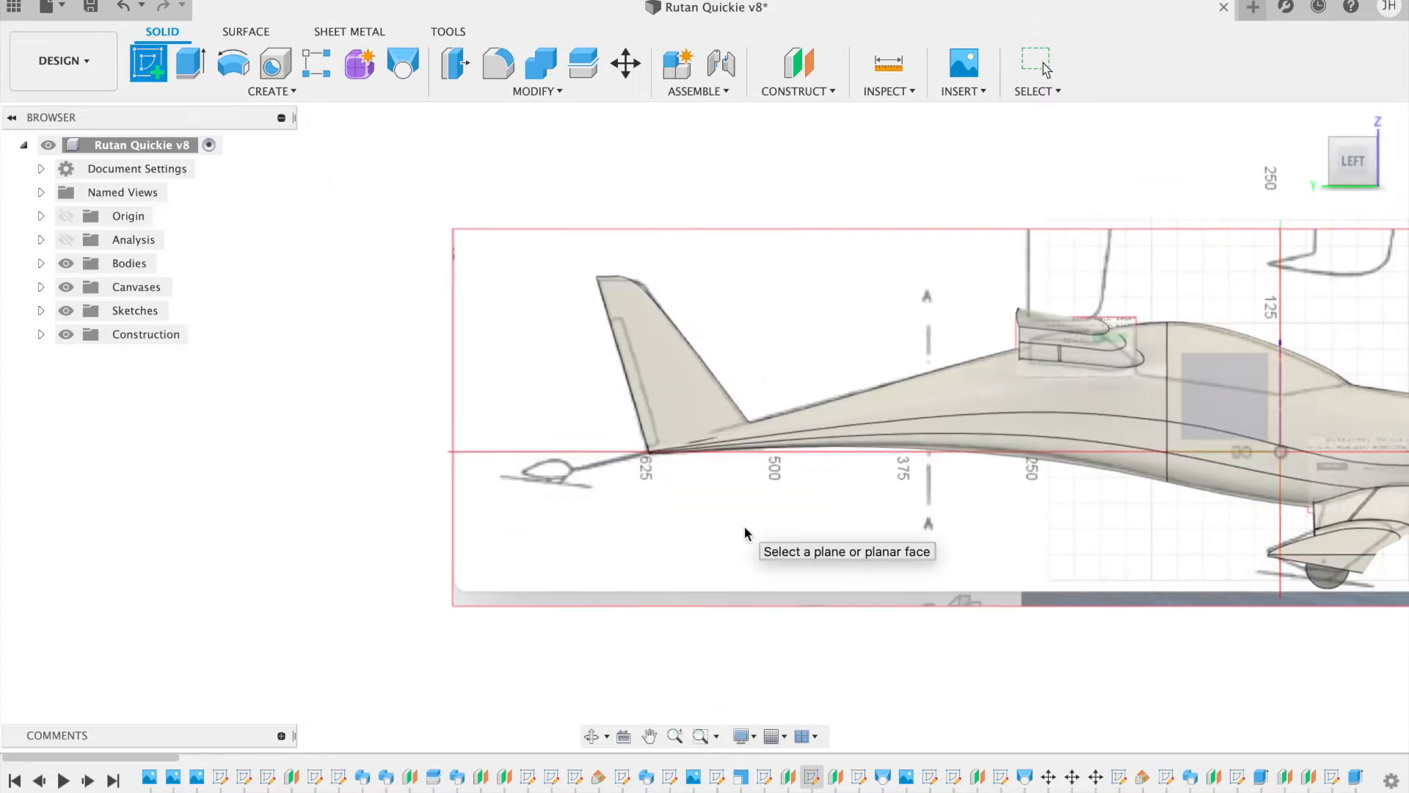
pyautogui.click(1238, 382)
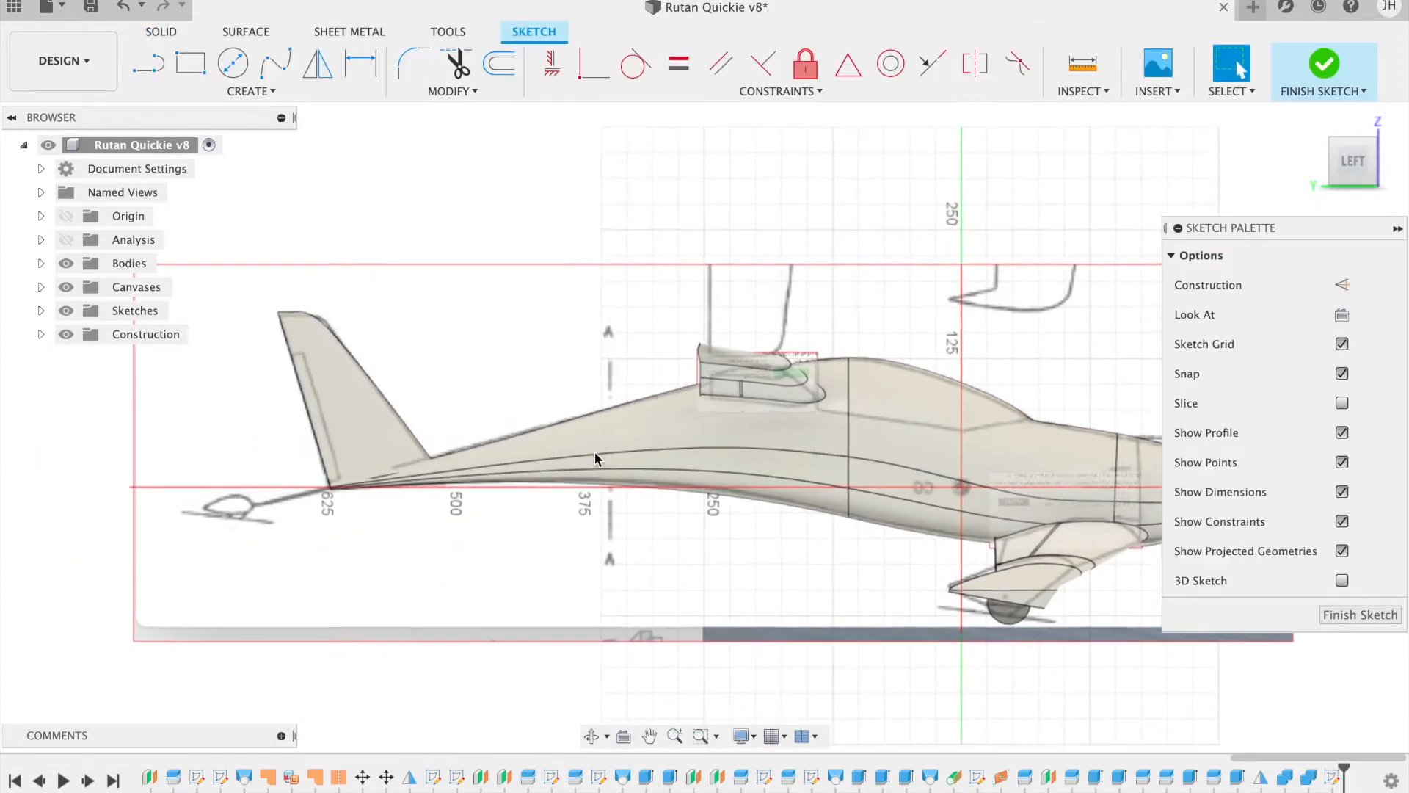
pyautogui.click(1360, 161)
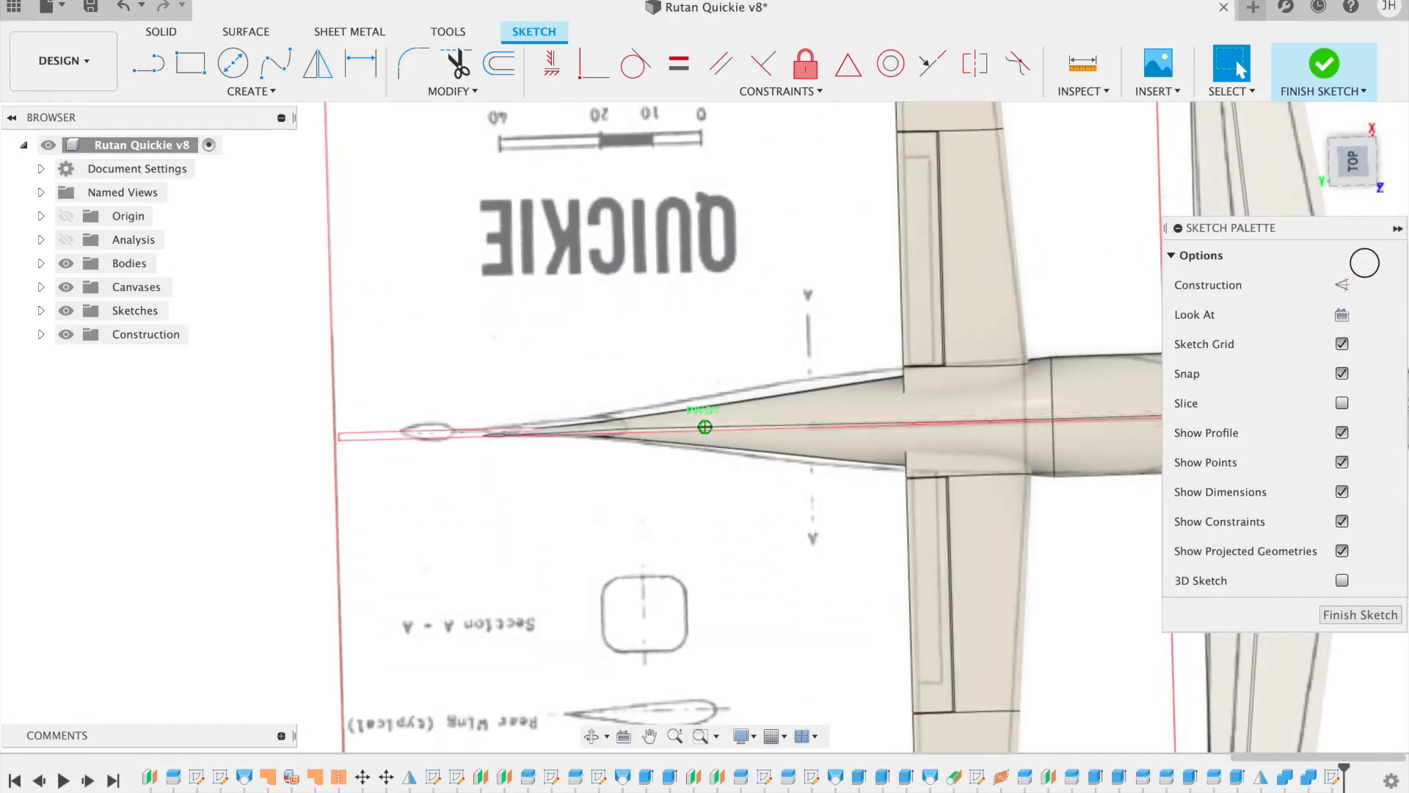
pyautogui.click(1356, 160)
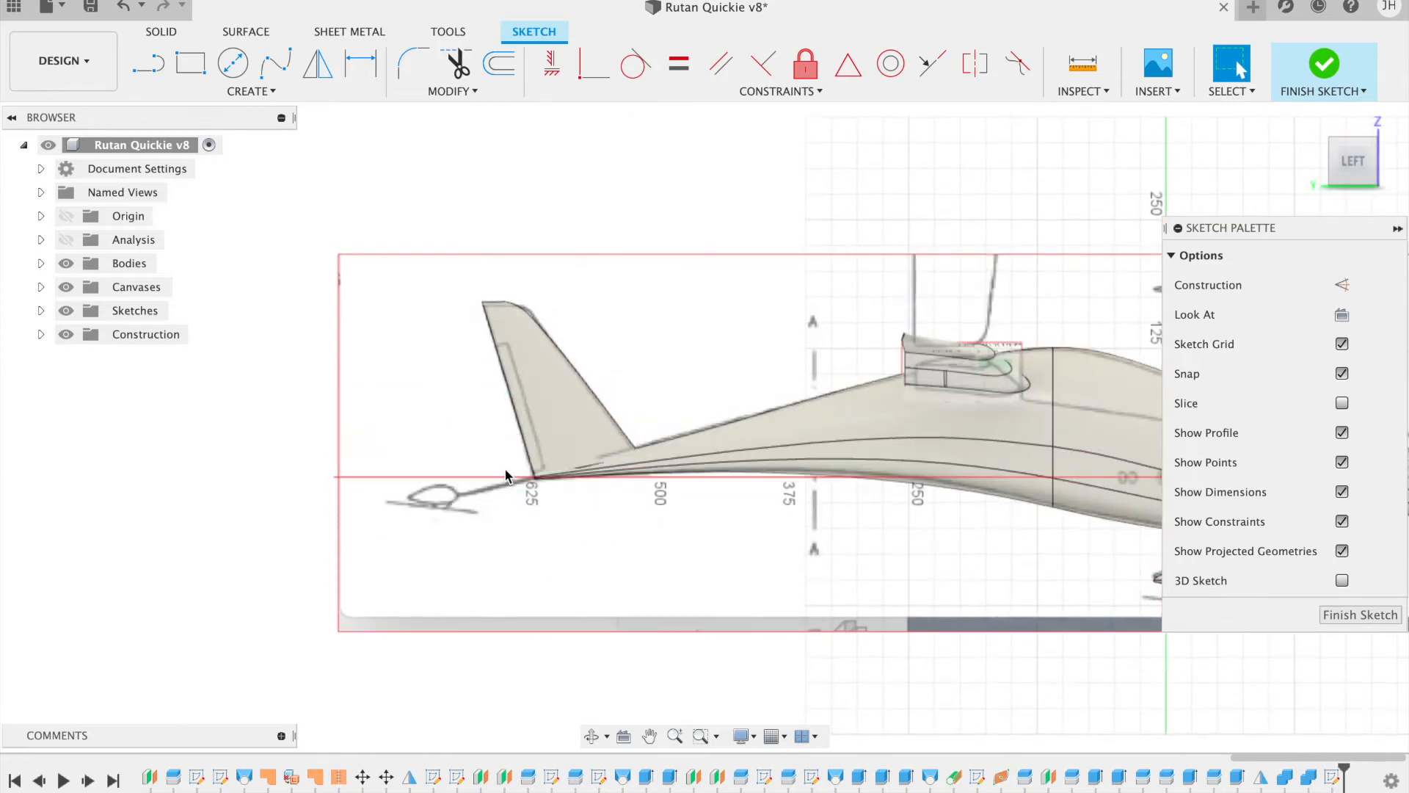
# Step: Draw a slanted construction line from near the fin's tip down through the fin to below the tail, roughly parallel to its trailing edge
pyautogui.scroll(5, 508, 477)
pyautogui.hscroll(-4, 505, 470)
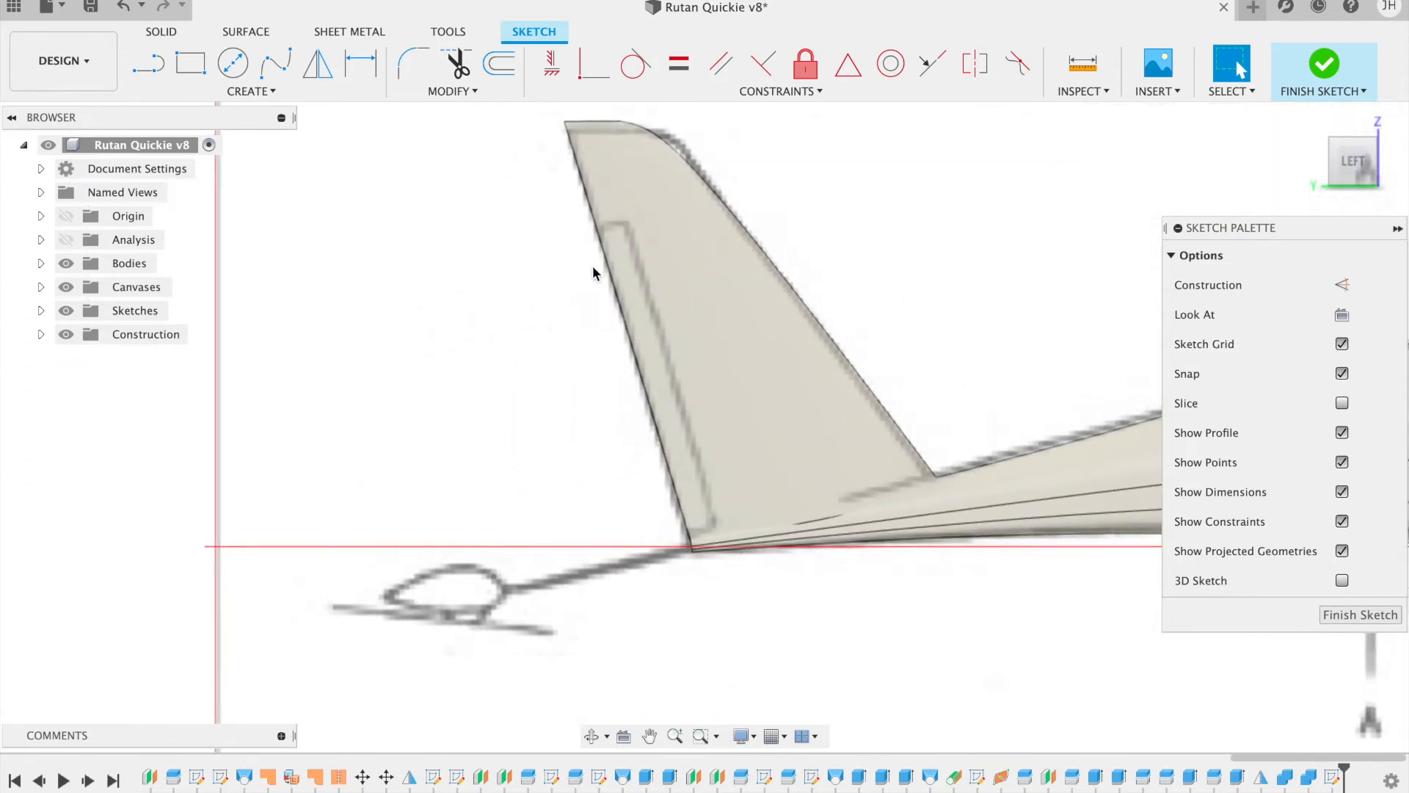
pyautogui.scroll(3, 678, 456)
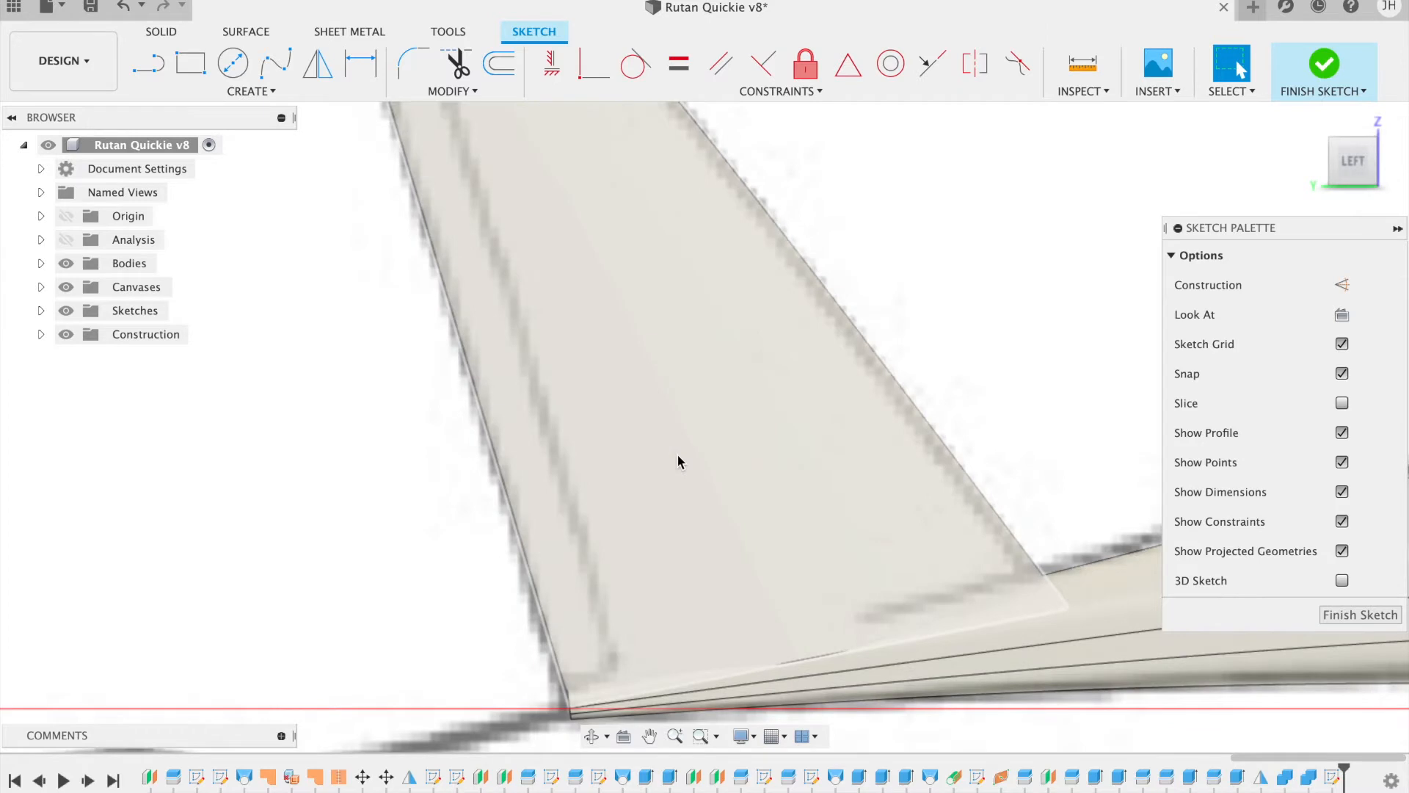
pyautogui.scroll(-3, 677, 460)
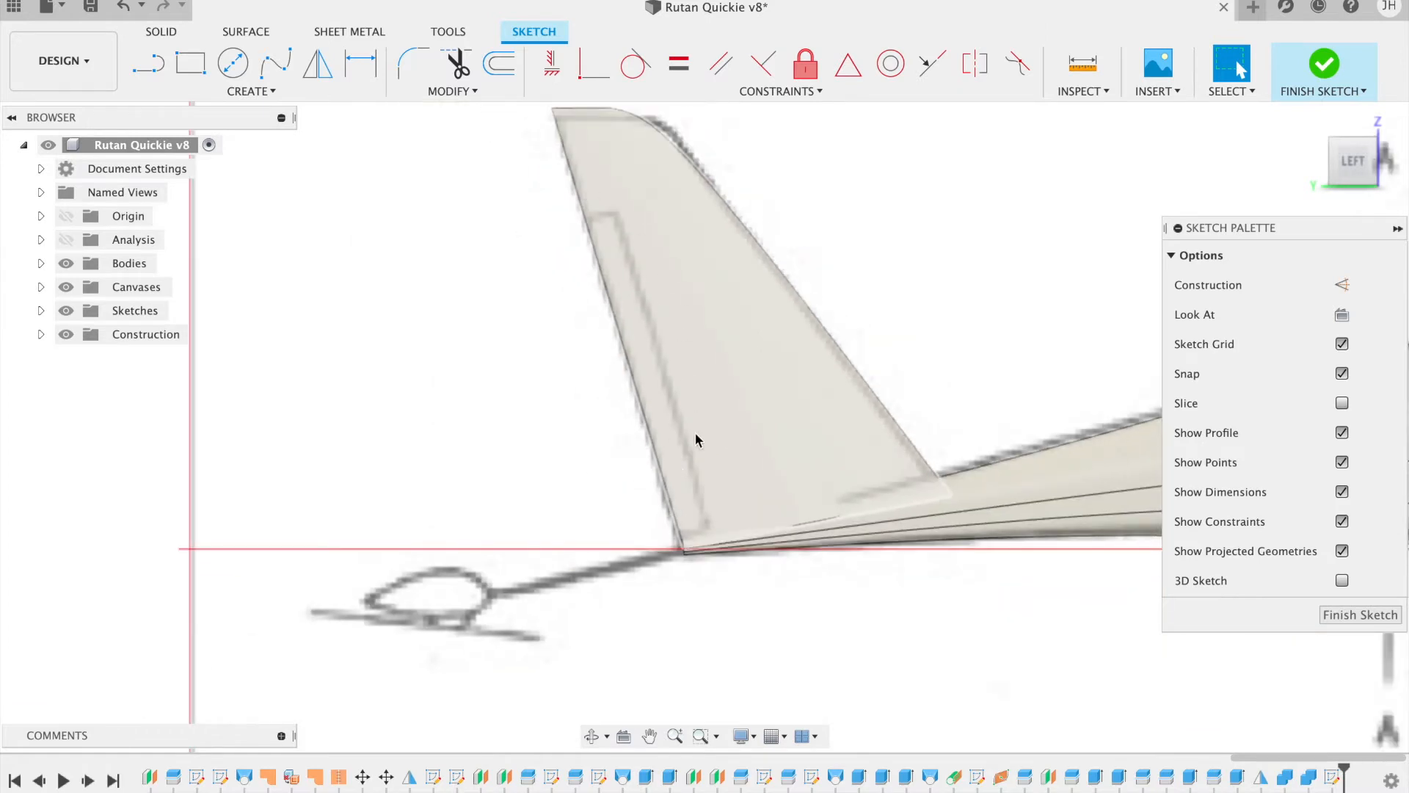
pyautogui.click(151, 66)
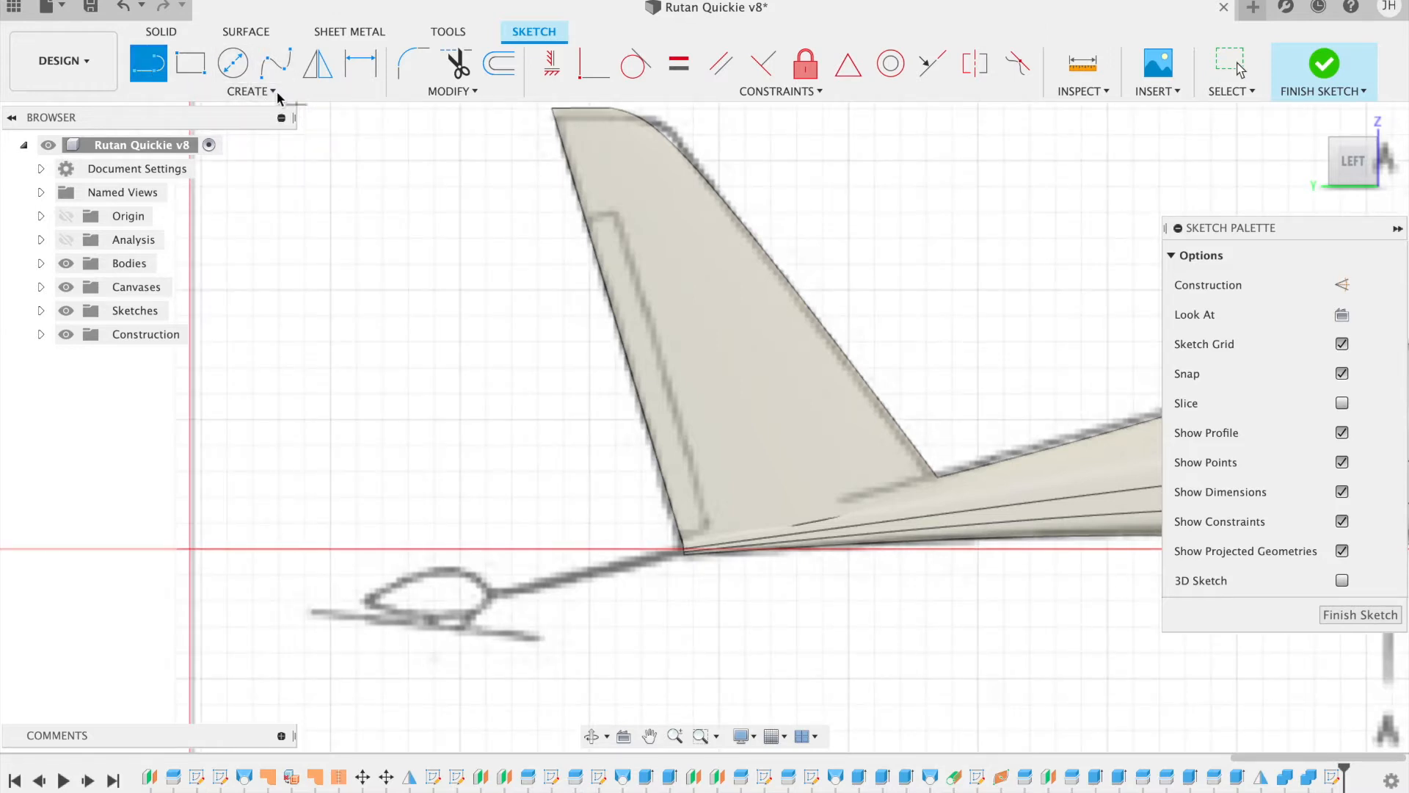
pyautogui.press('x')
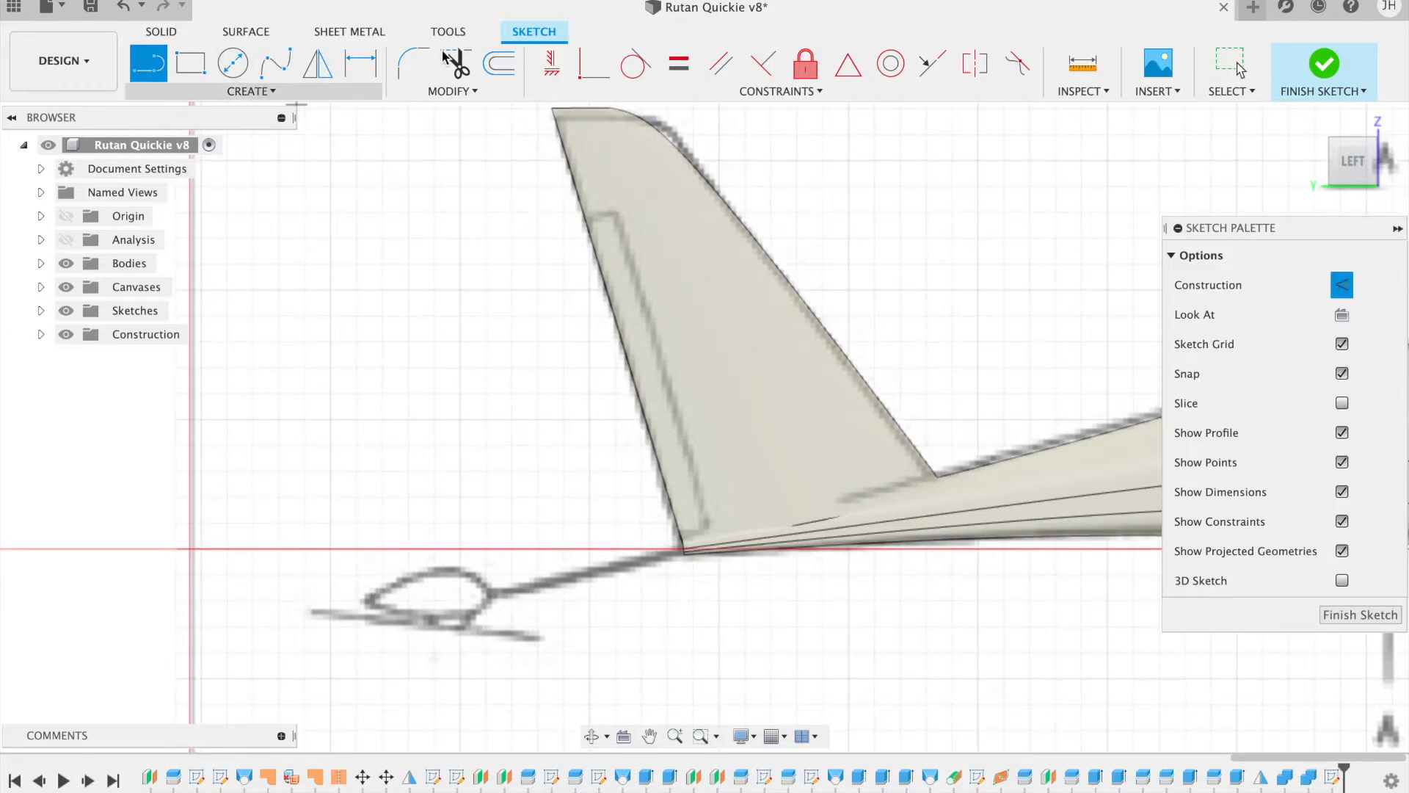
pyautogui.click(623, 142)
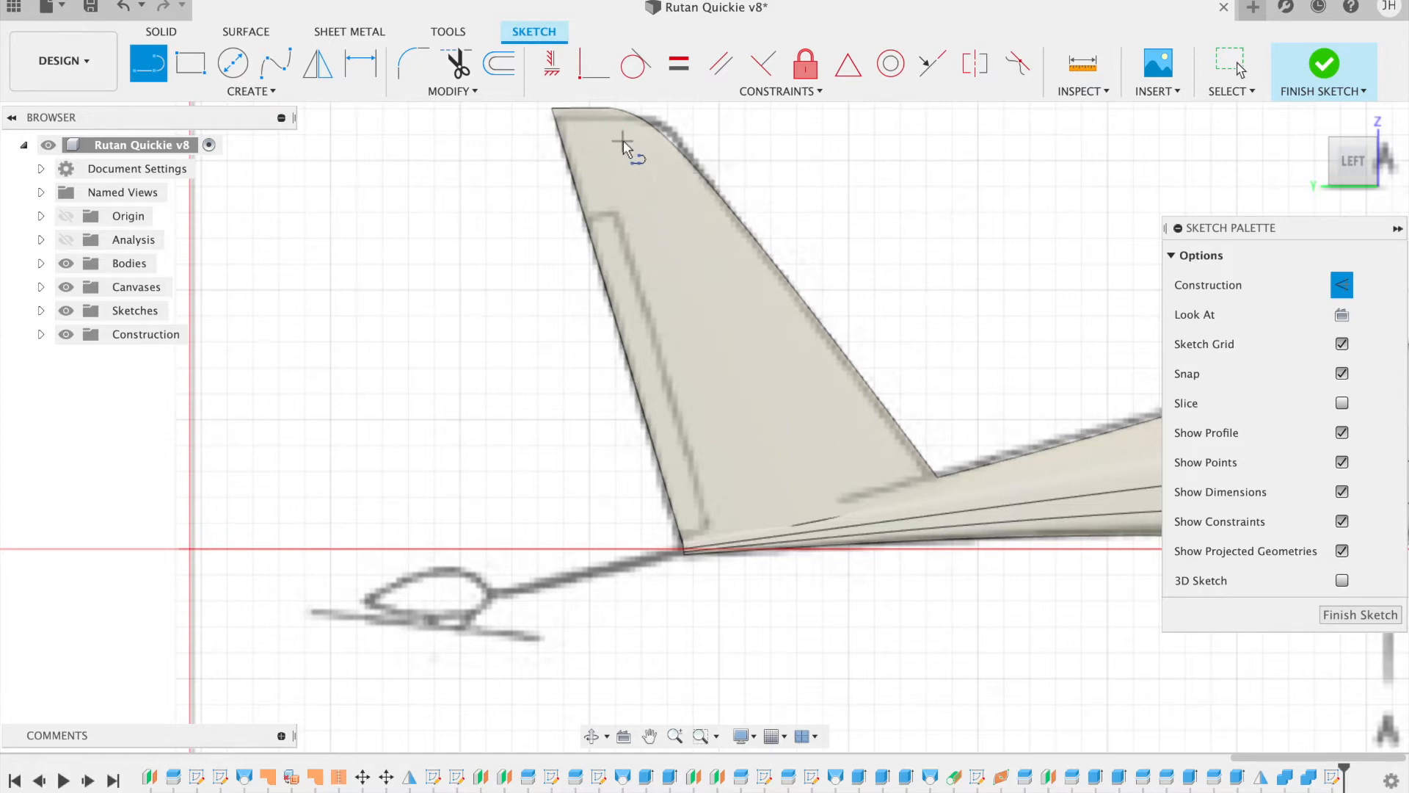
pyautogui.click(780, 620)
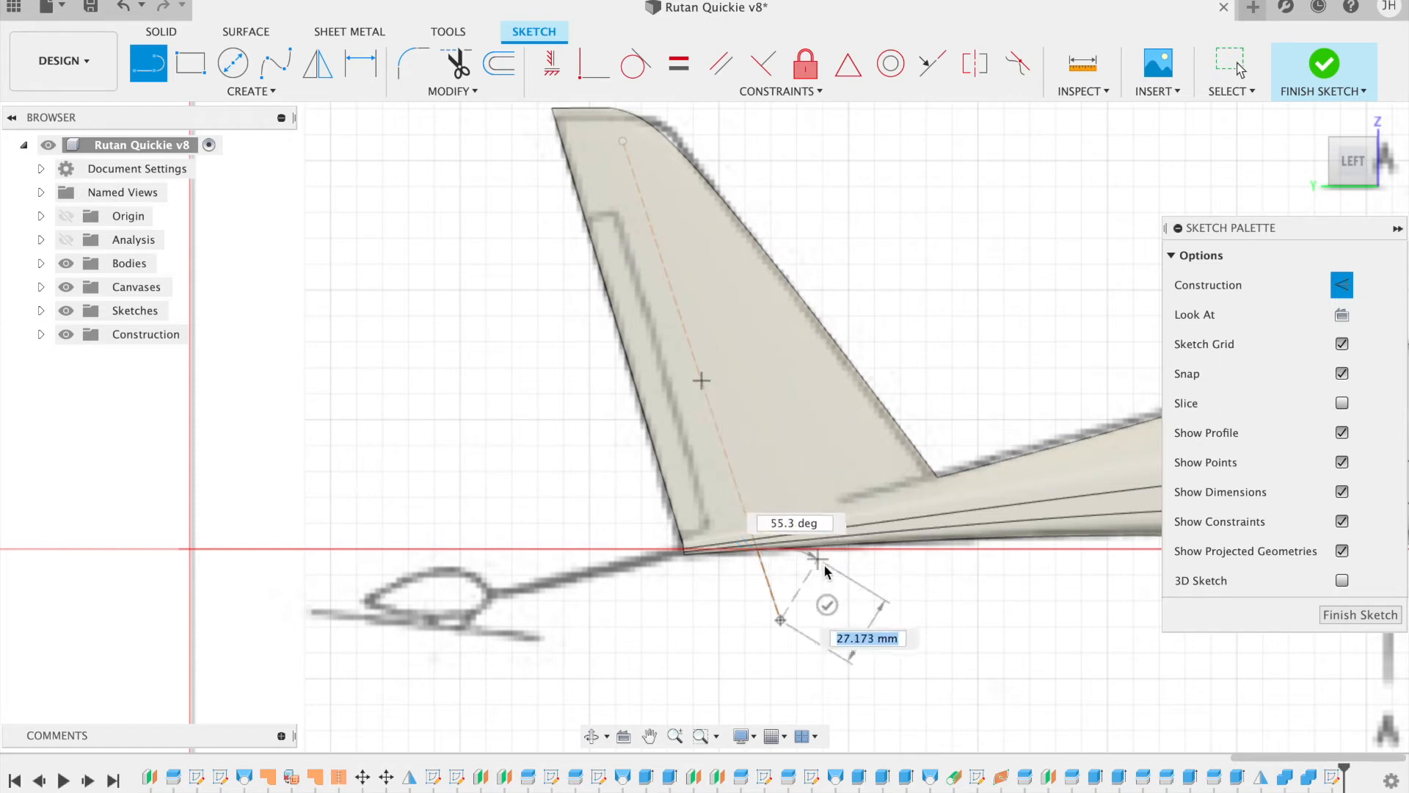
pyautogui.click(827, 603)
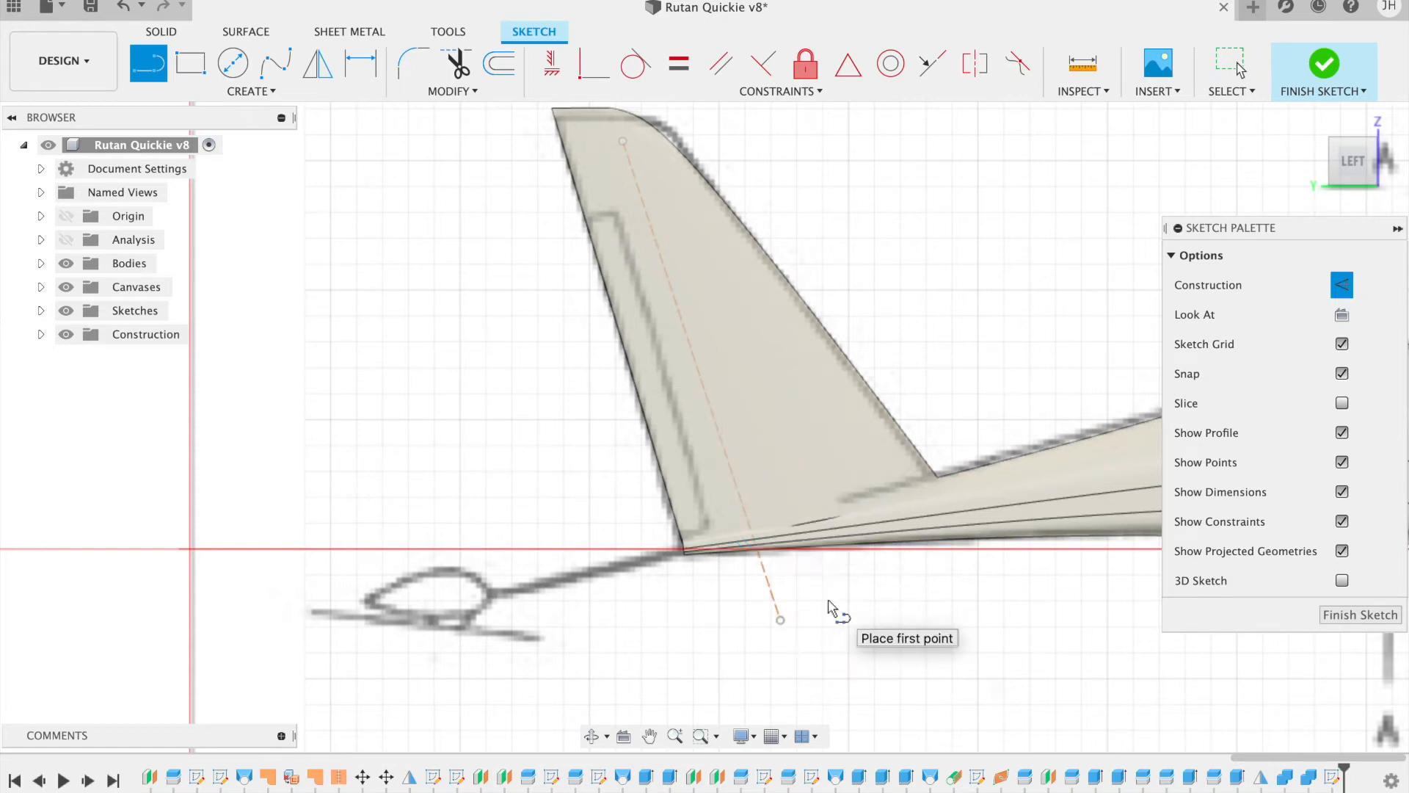
# Step: Check the construction line against the rudder outline on the fin, finish the sketch and dismiss the notification
pyautogui.scroll(3, 829, 608)
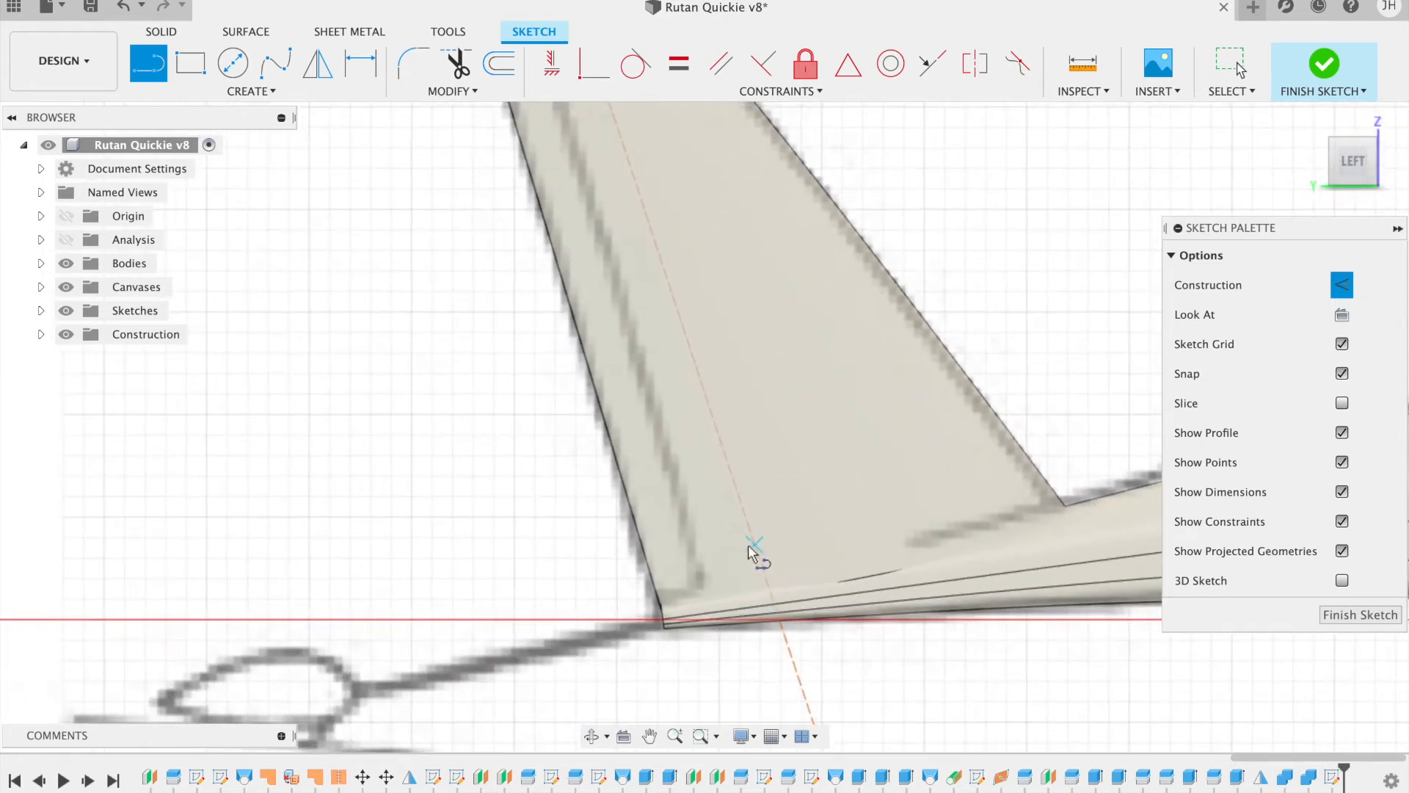
pyautogui.scroll(5, 719, 433)
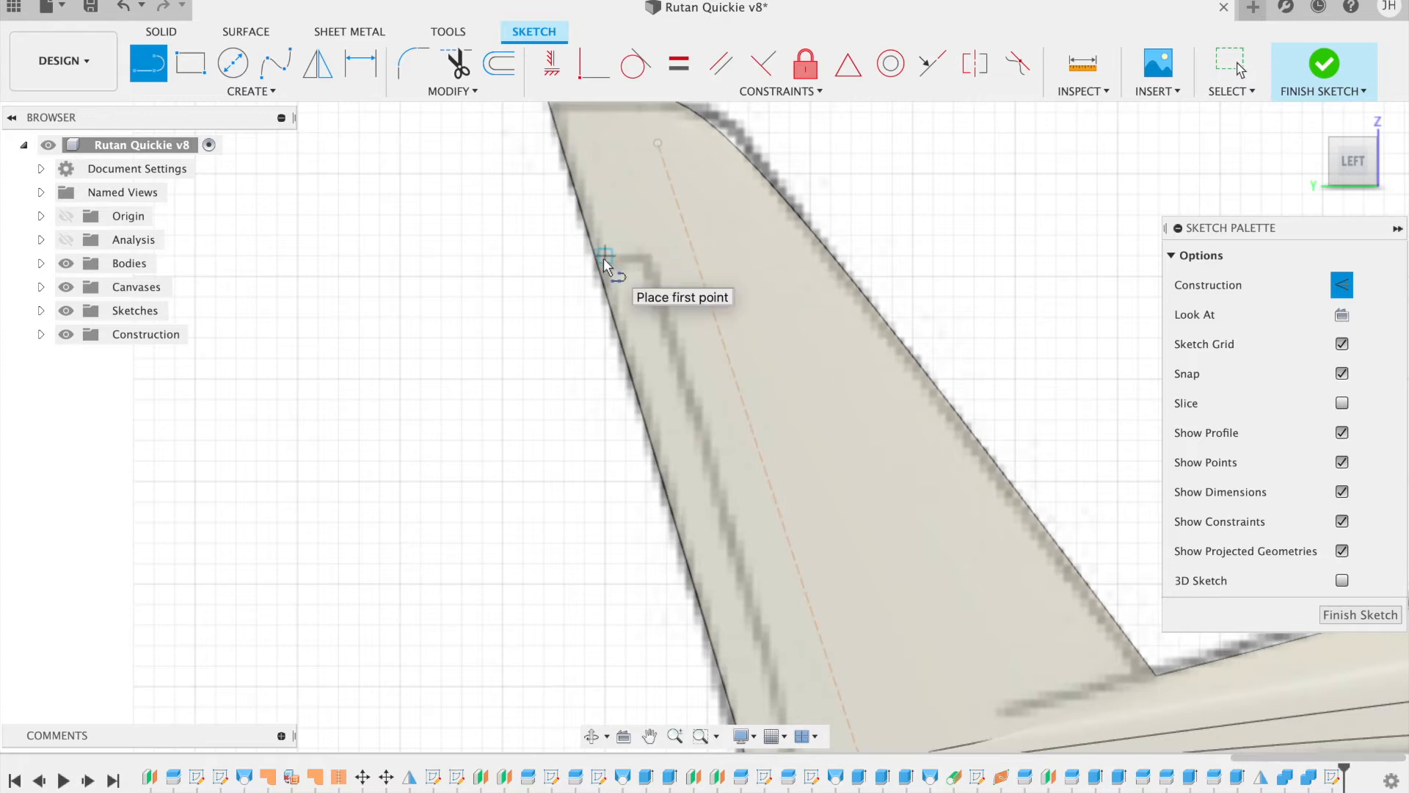
pyautogui.scroll(-5, 723, 375)
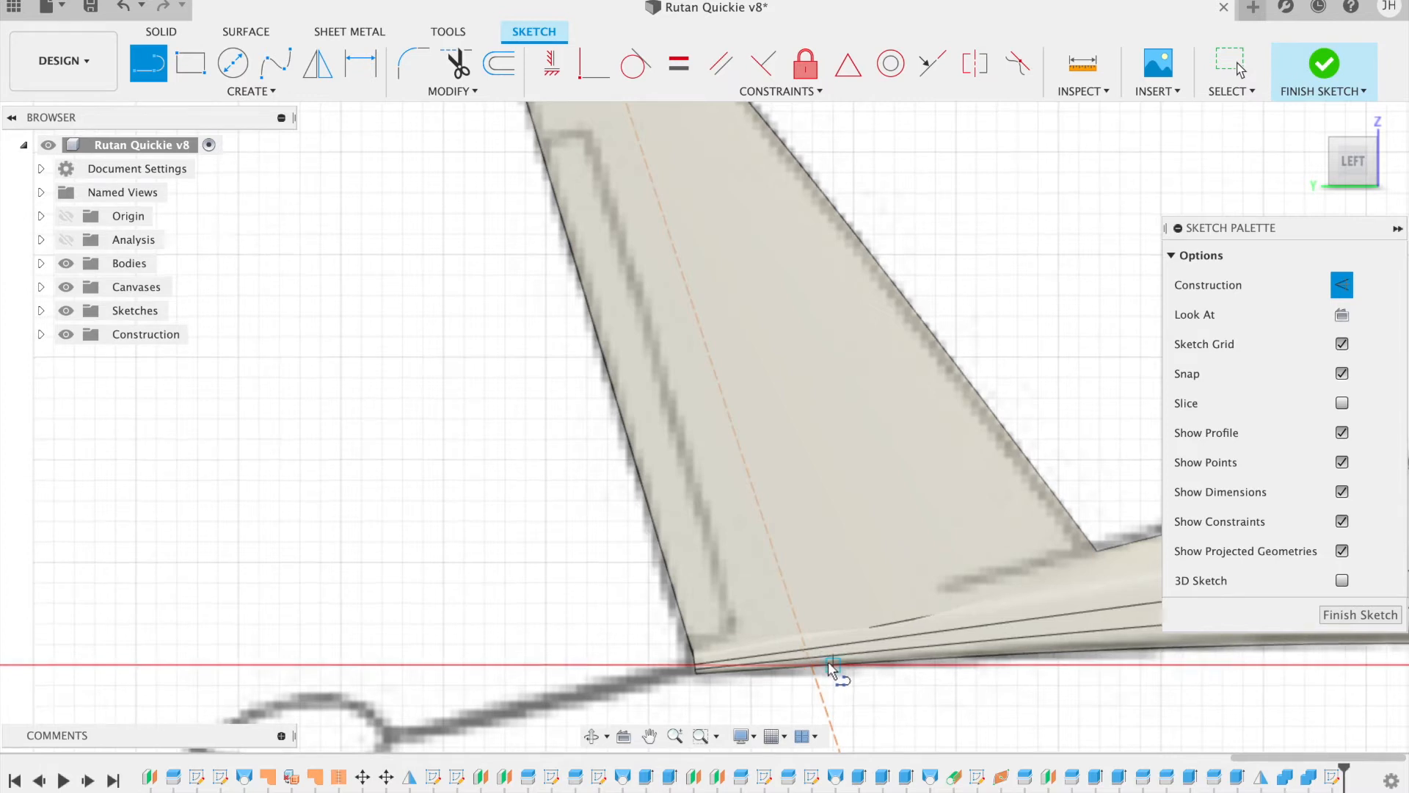
pyautogui.moveTo(831, 666); pyautogui.dragTo(826, 643, button='middle')
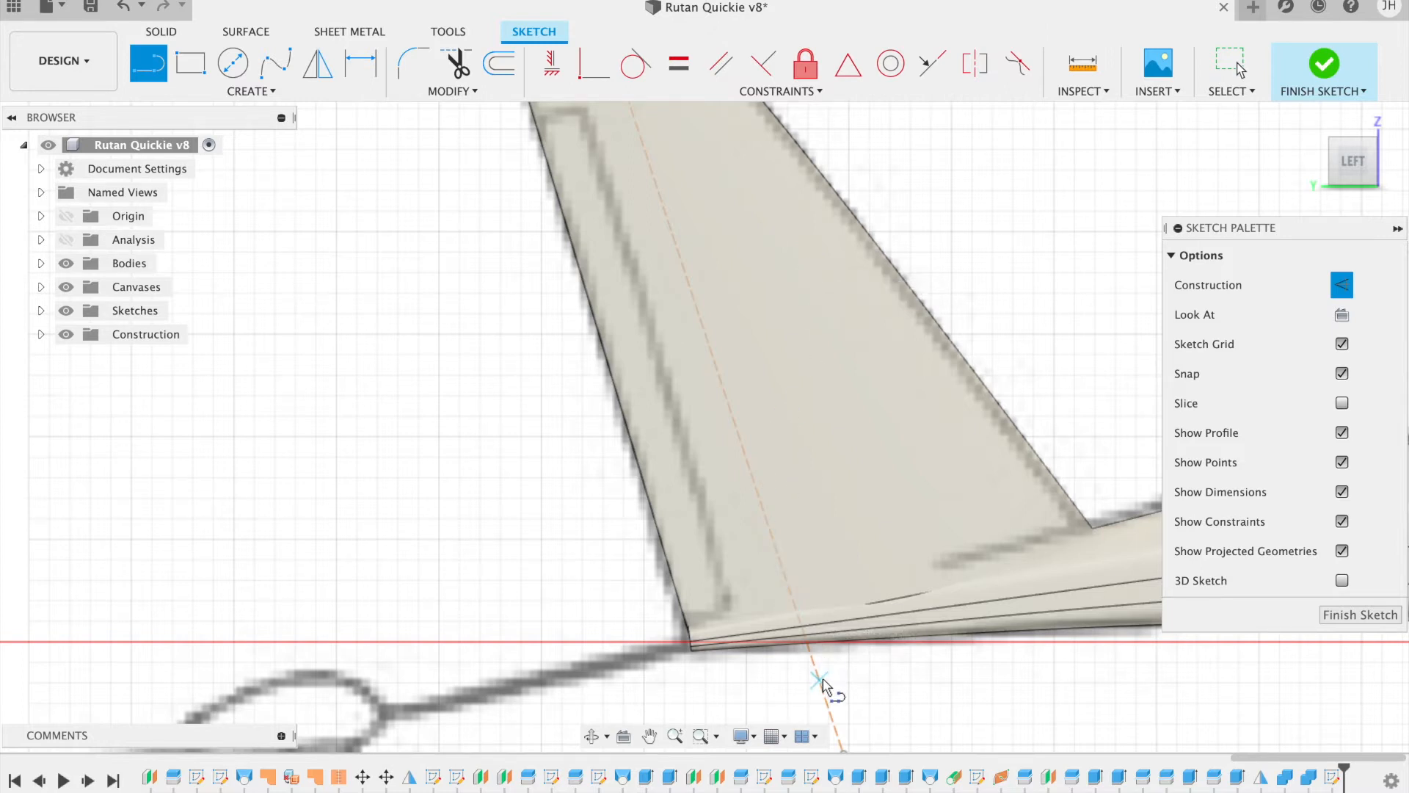
pyautogui.scroll(-3, 850, 563)
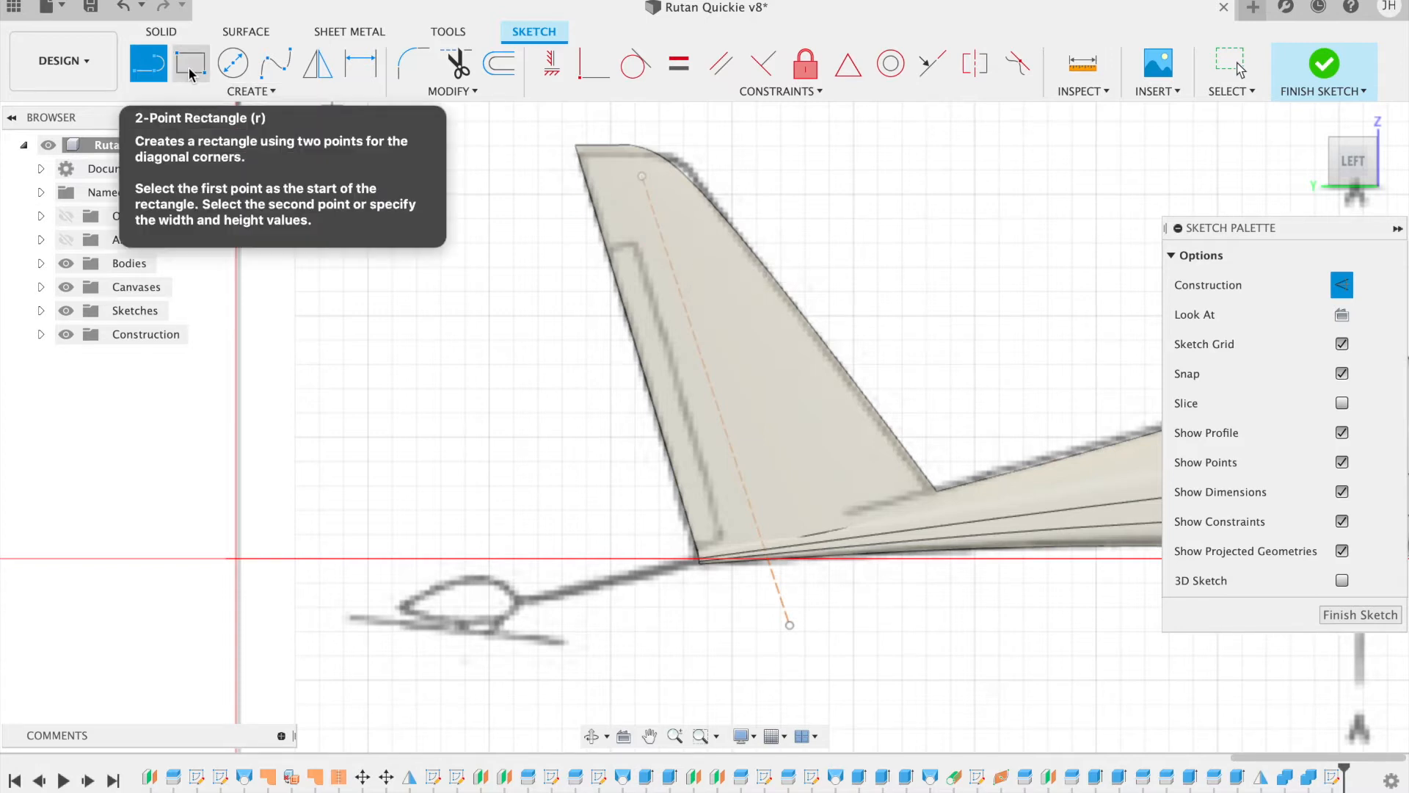
pyautogui.click(1324, 66)
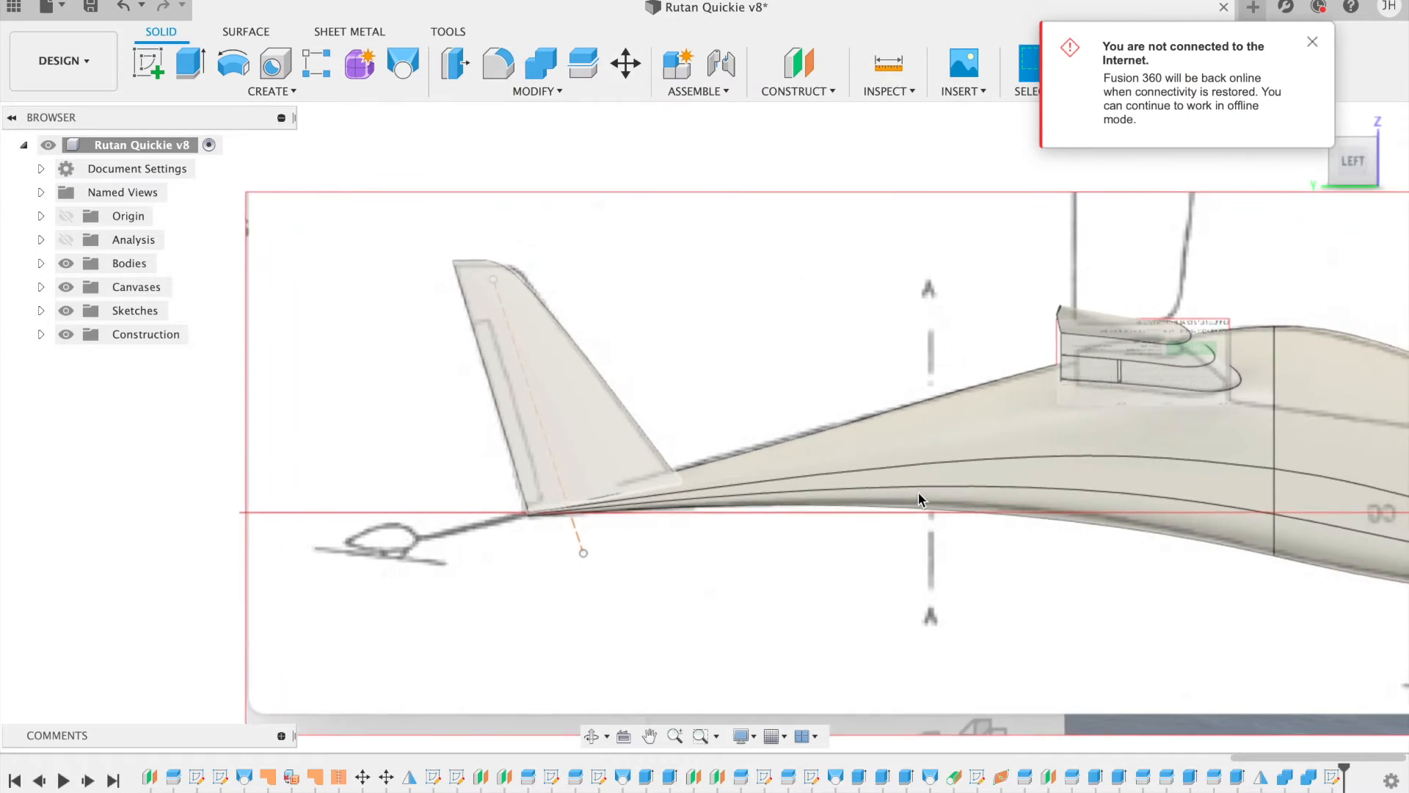
pyautogui.click(1312, 41)
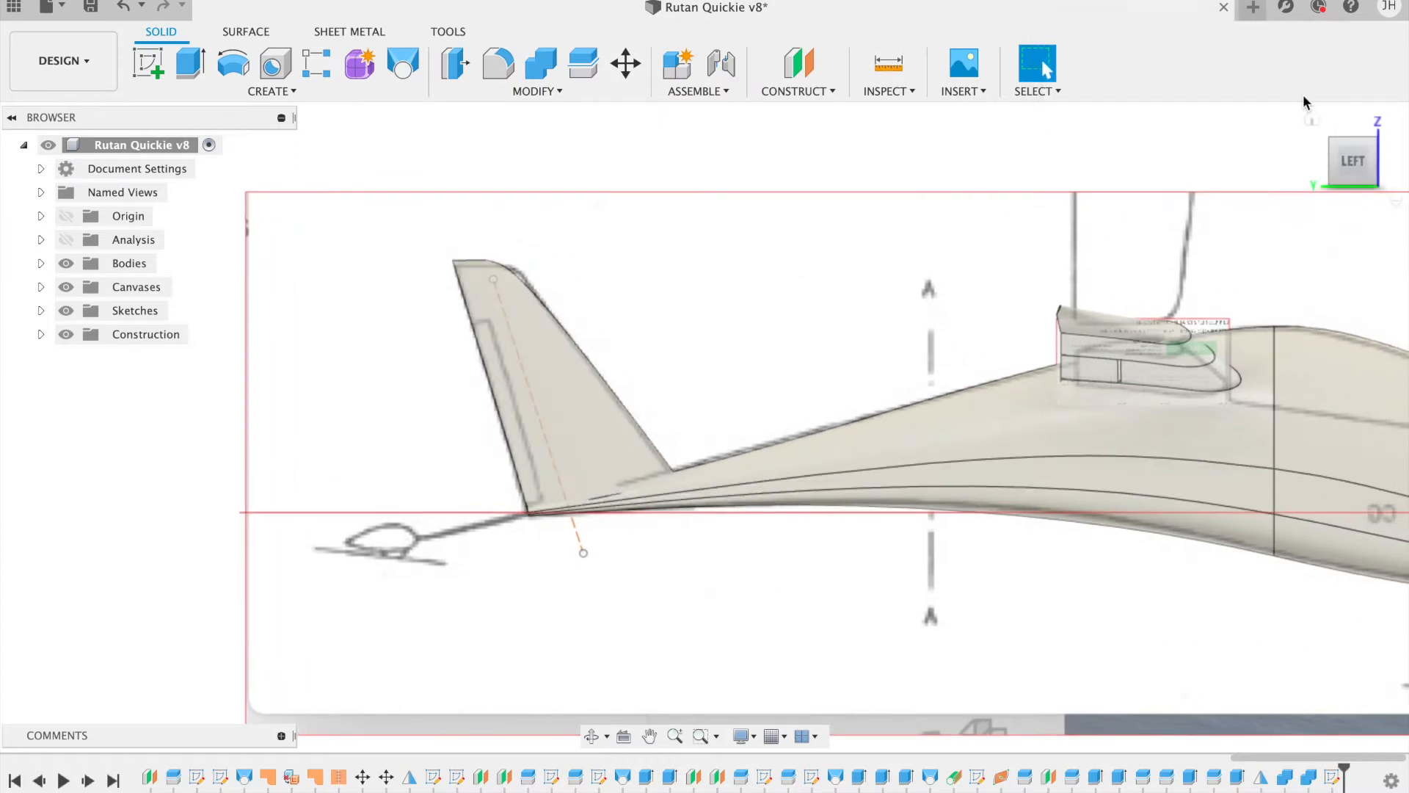
# Step: Create an offset construction plane 125 mm above the XY plane
pyautogui.hscroll(5, 1073, 394)
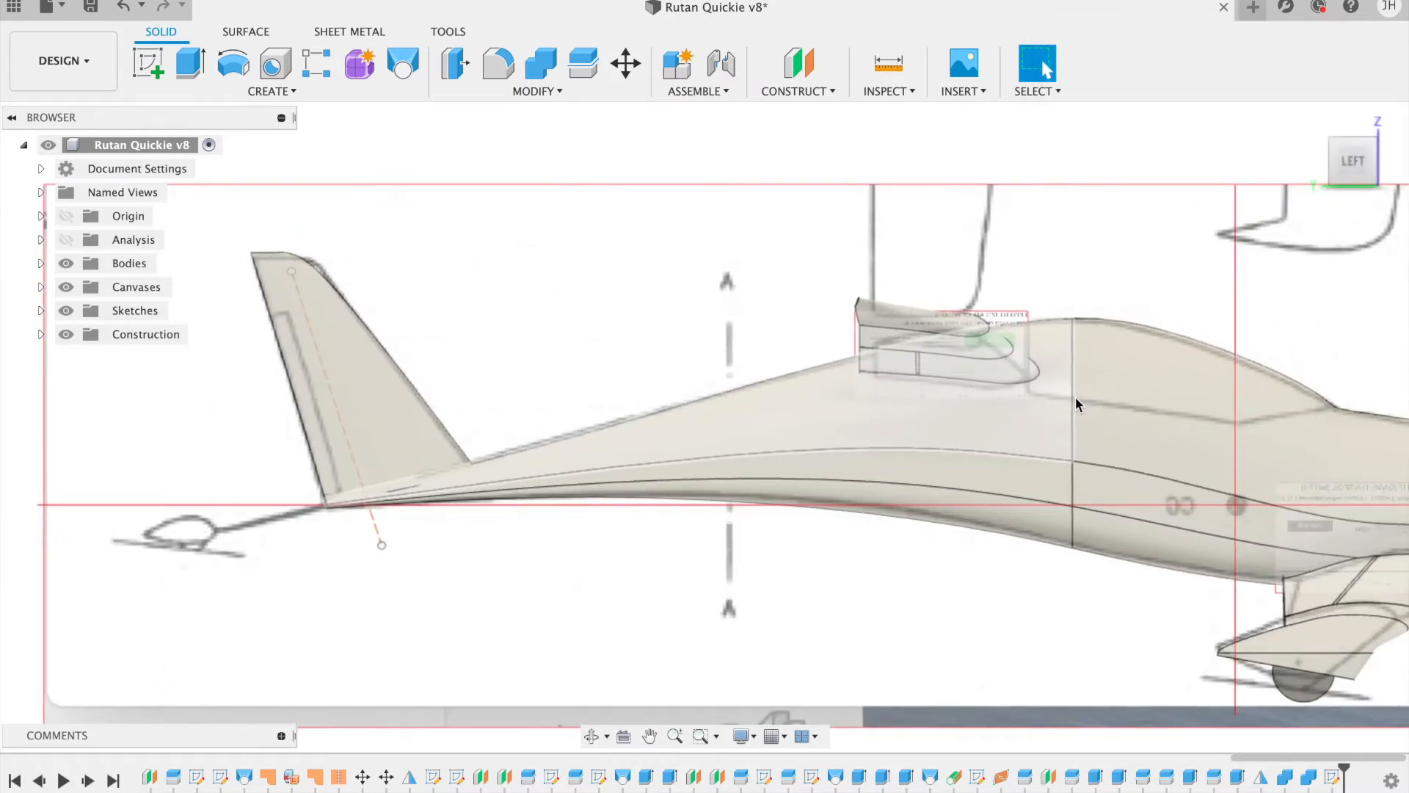
pyautogui.scroll(3, 1072, 394)
pyautogui.scroll(-3, 1072, 401)
pyautogui.hscroll(-3, 1073, 400)
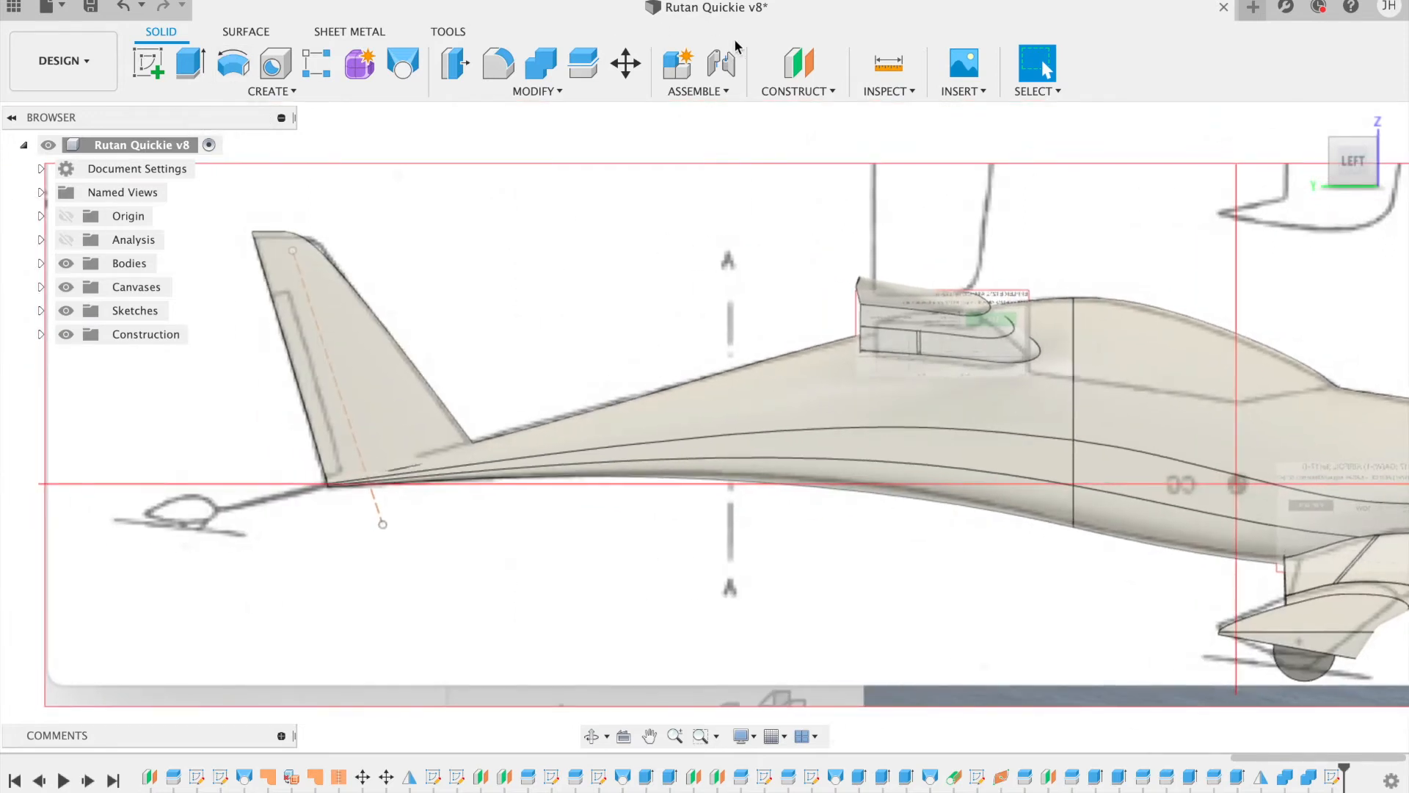
pyautogui.click(801, 63)
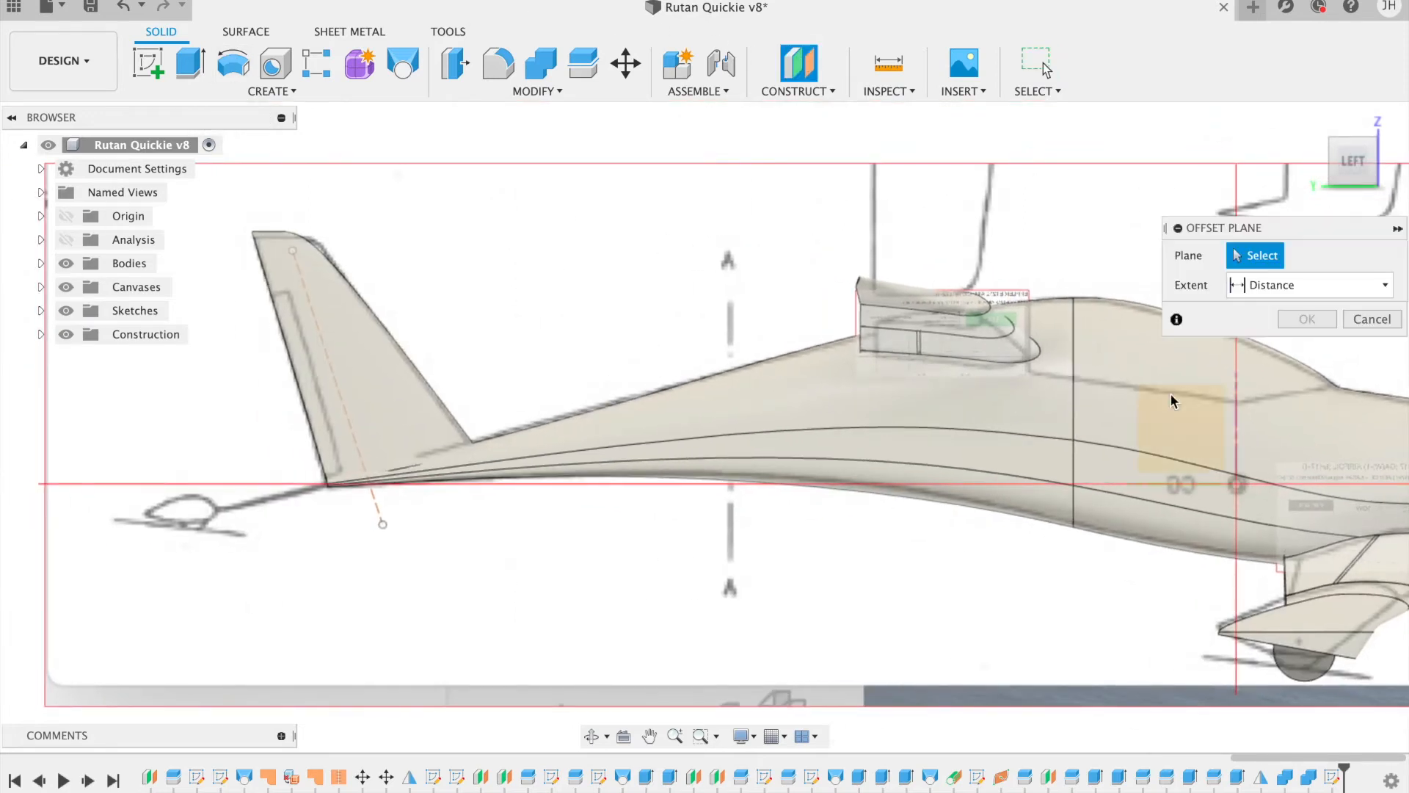
pyautogui.click(1183, 481)
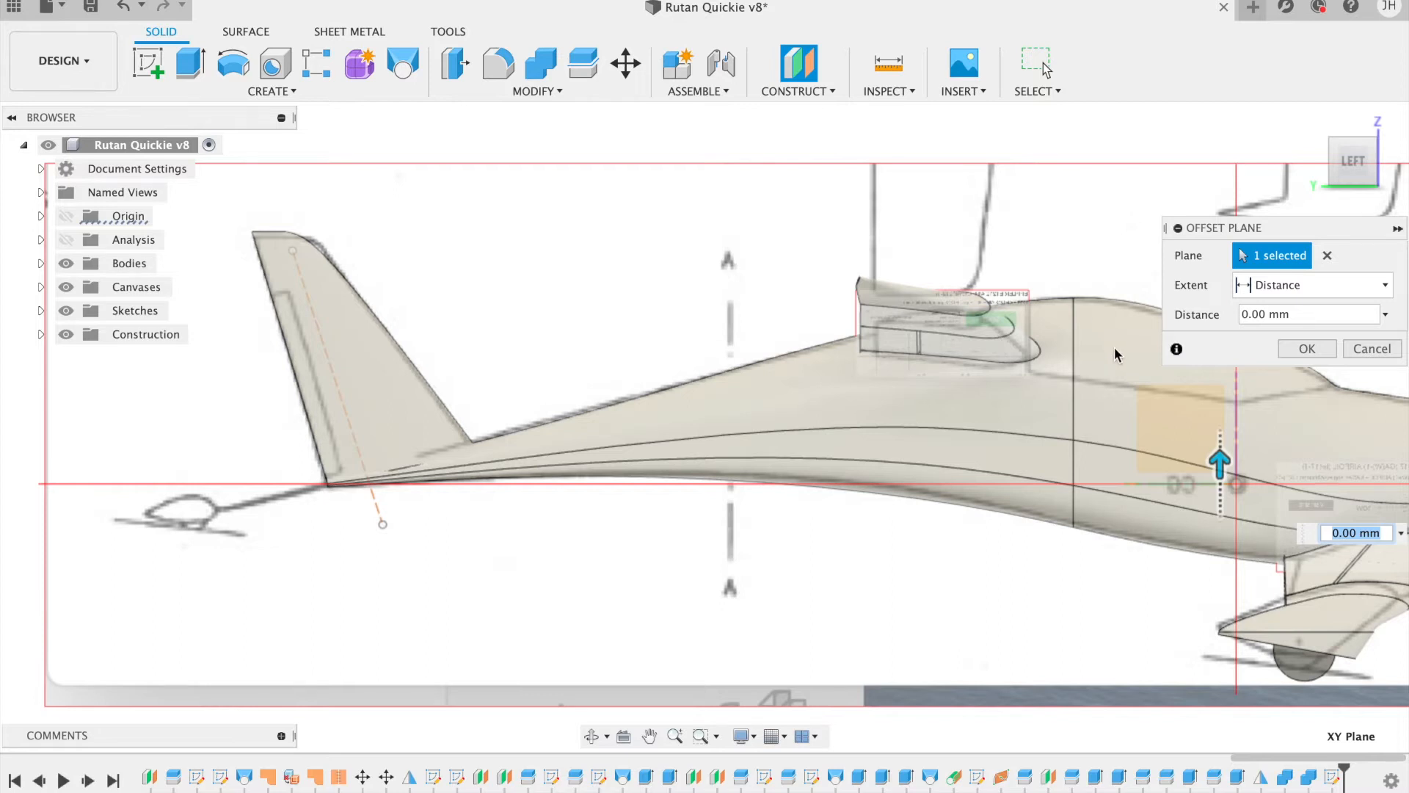
pyautogui.write('125')
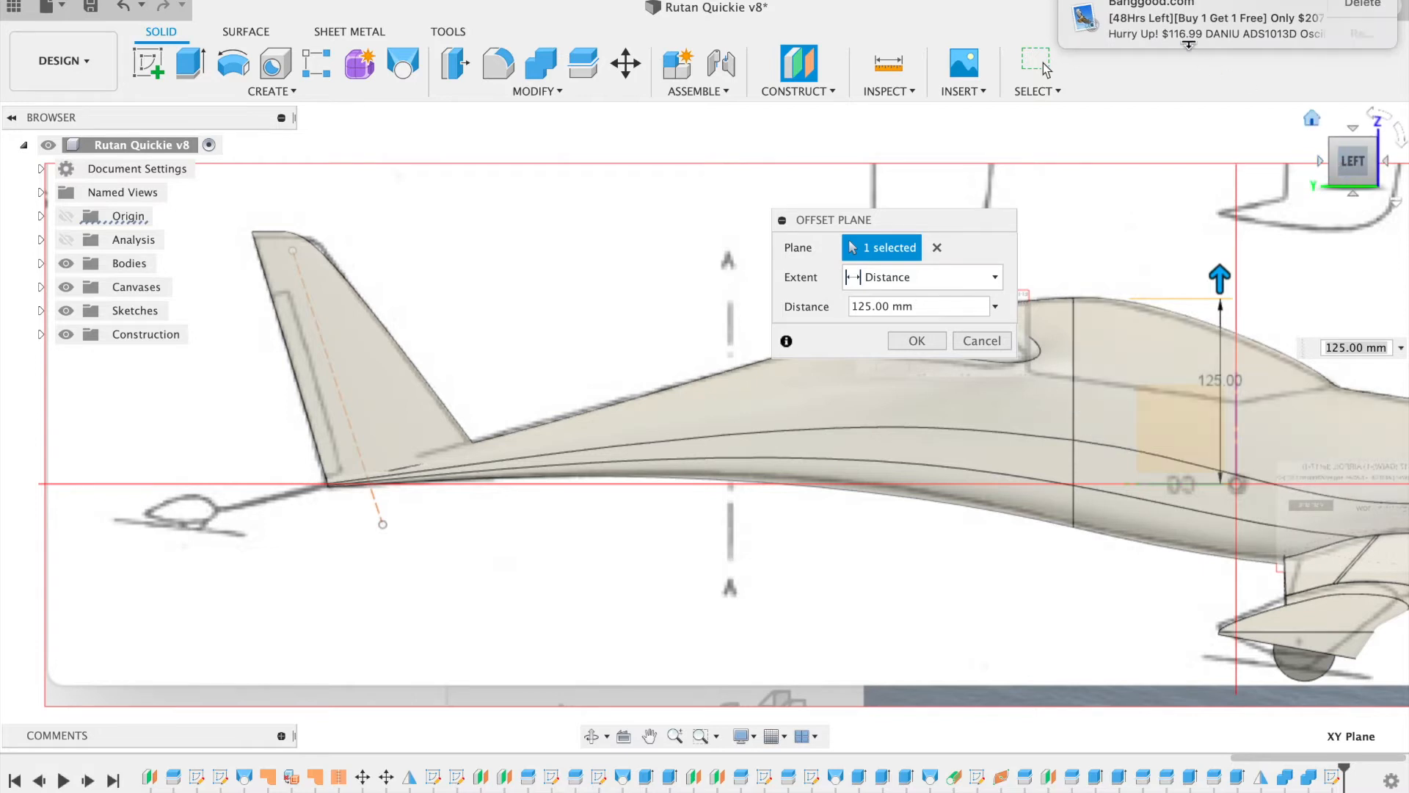
pyautogui.click(1319, 160)
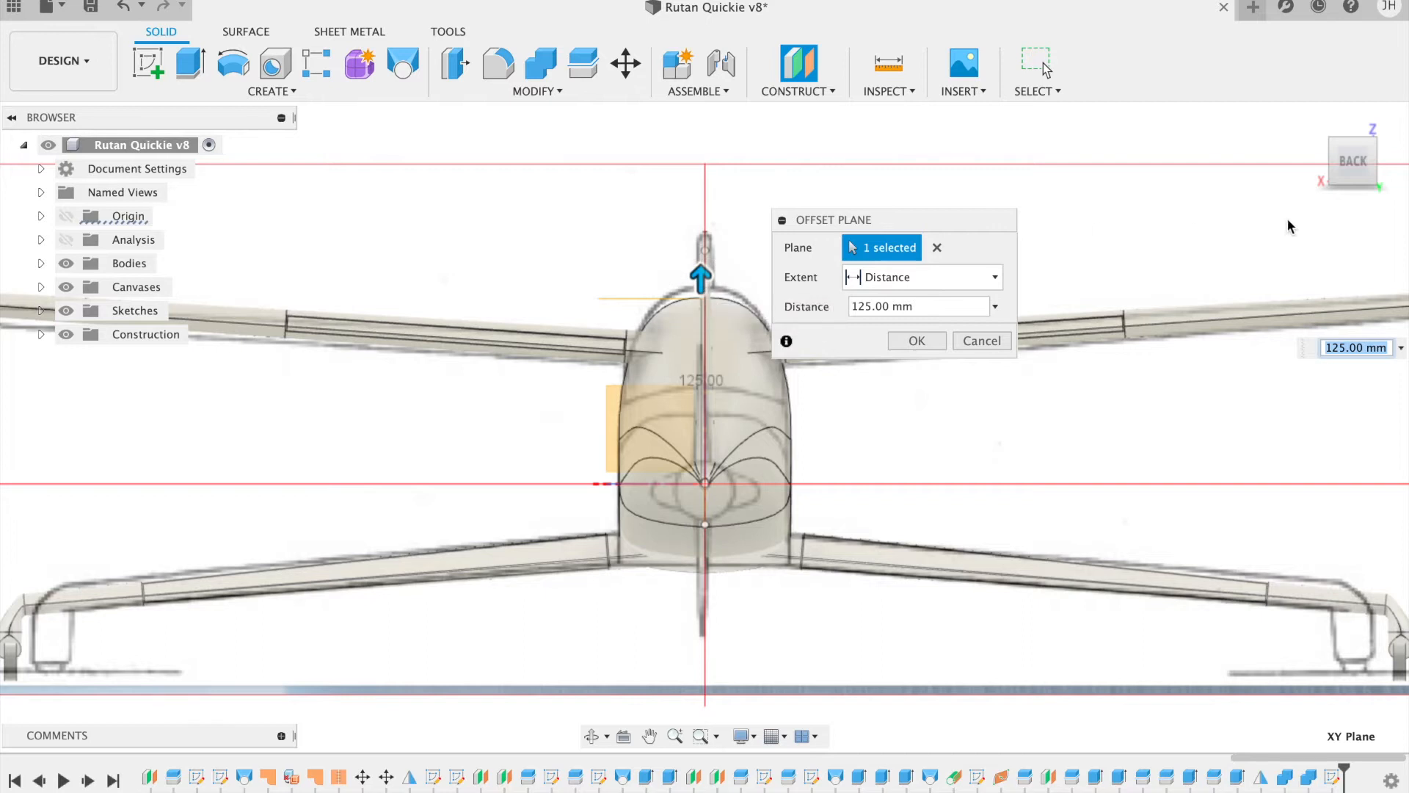
pyautogui.moveTo(1350, 146); pyautogui.dragTo(1327, 168)
pyautogui.click(917, 340)
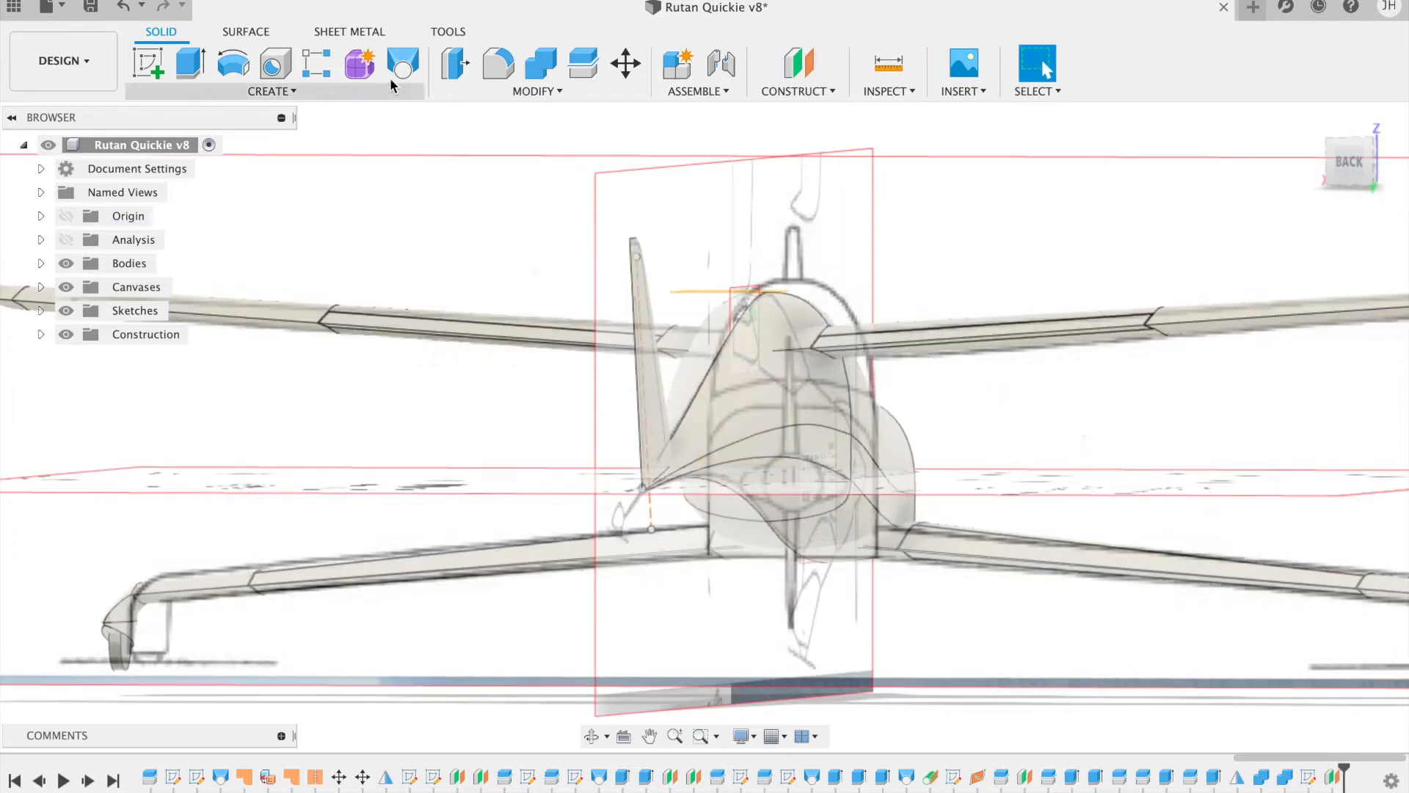
# Step: Start a sketch on the new offset plane above the fuselage, with the tail fin in view
pyautogui.click(154, 68)
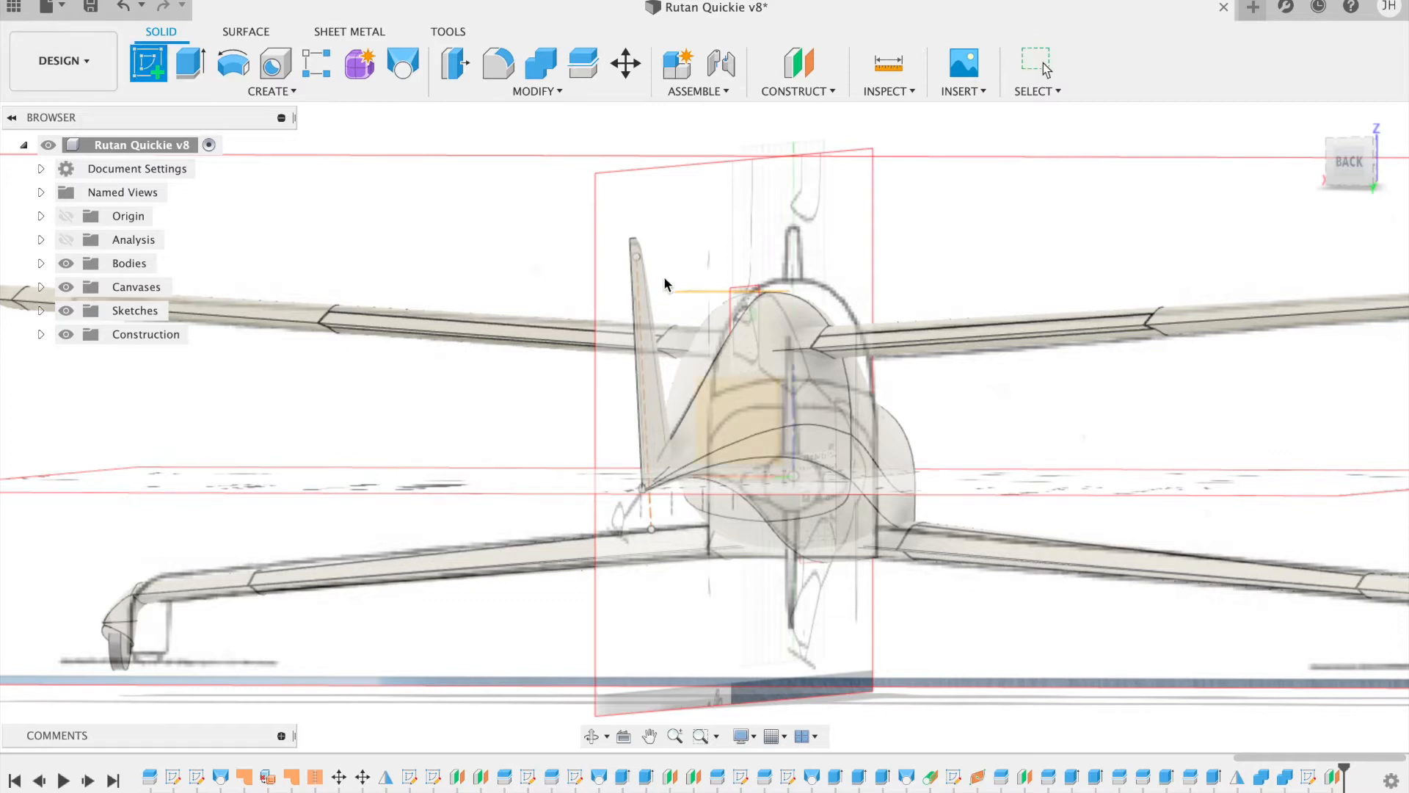
pyautogui.click(699, 293)
pyautogui.click(682, 323)
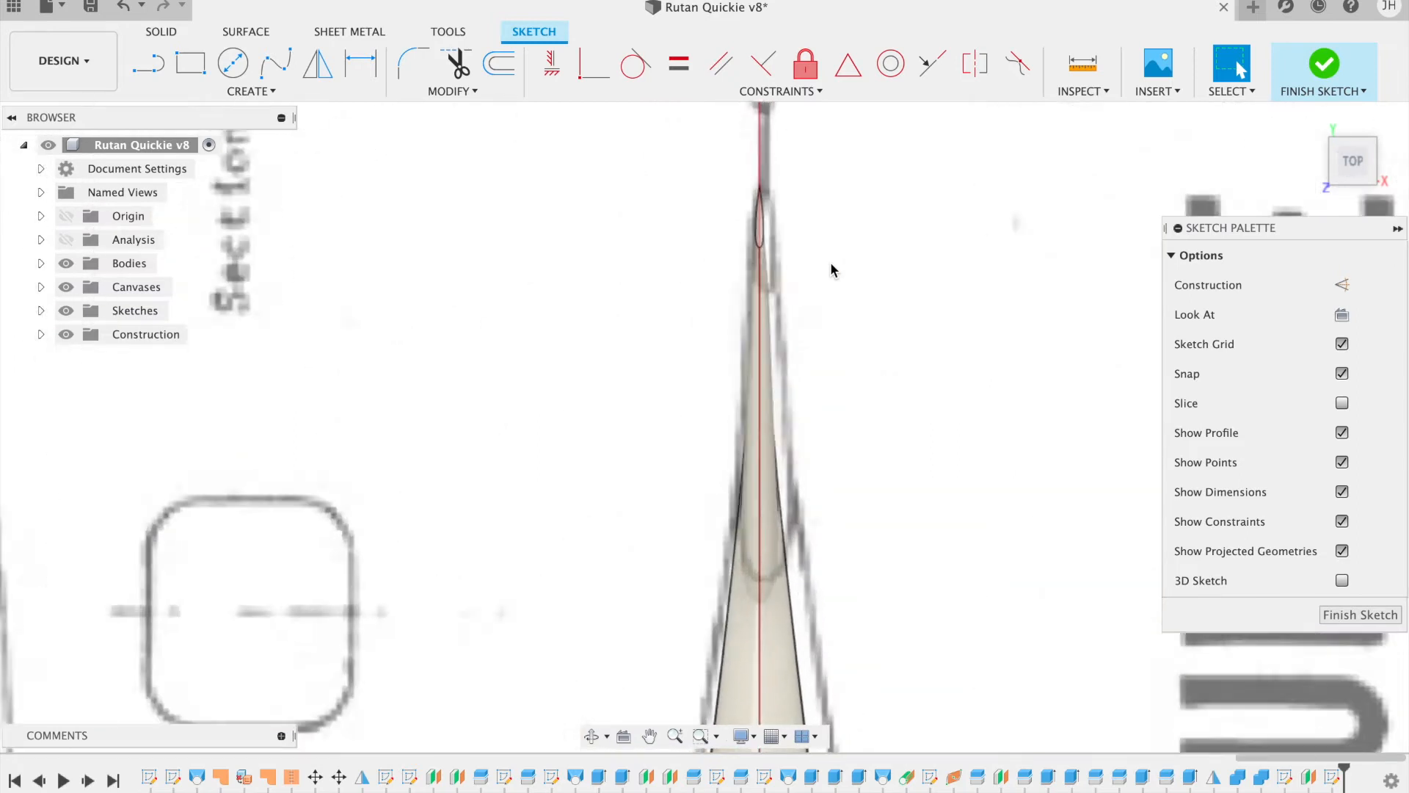
pyautogui.click(1364, 159)
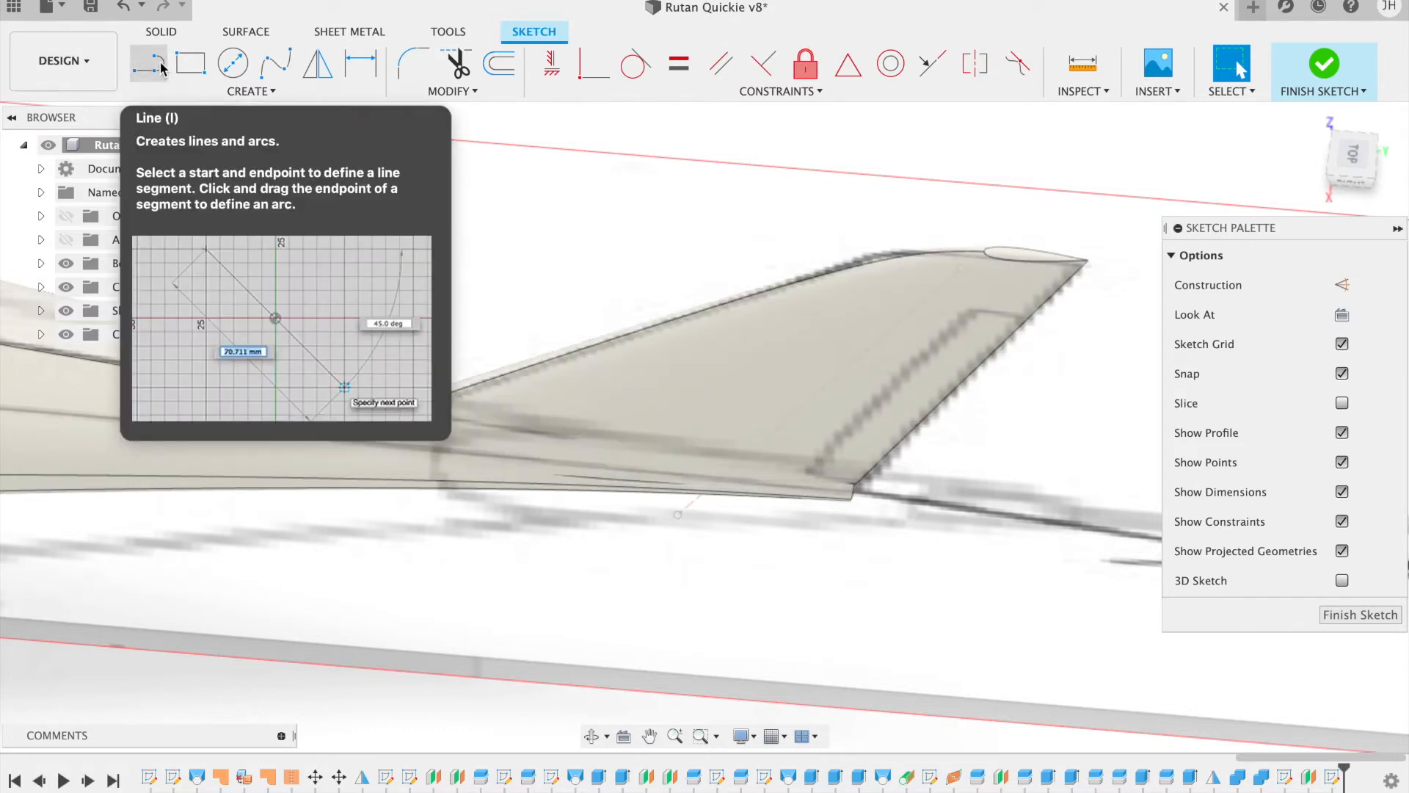
# Step: Use Intersect to create a point where the fin's slanted construction line crosses the active sketch plane
pyautogui.click(250, 91)
pyautogui.moveTo(294, 425)
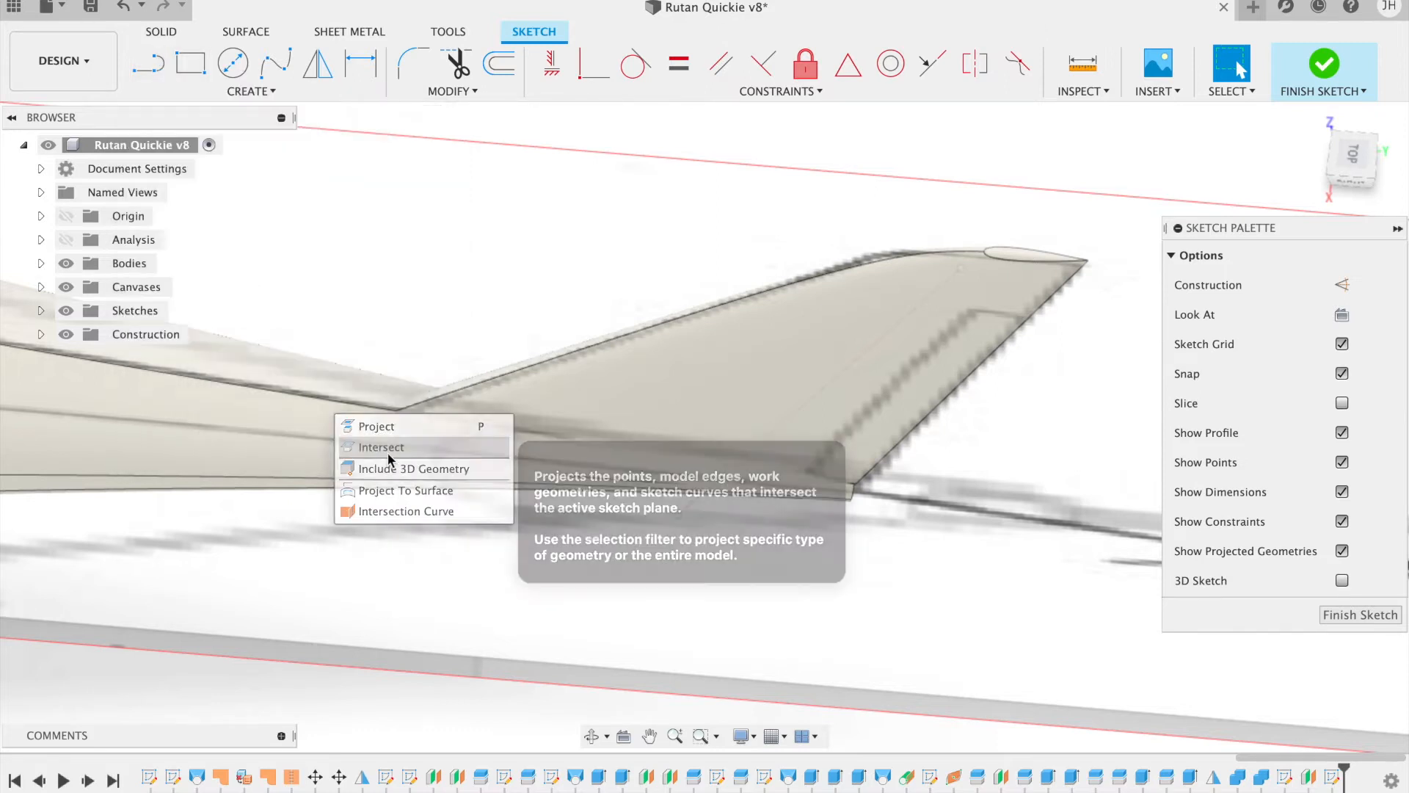
pyautogui.click(352, 446)
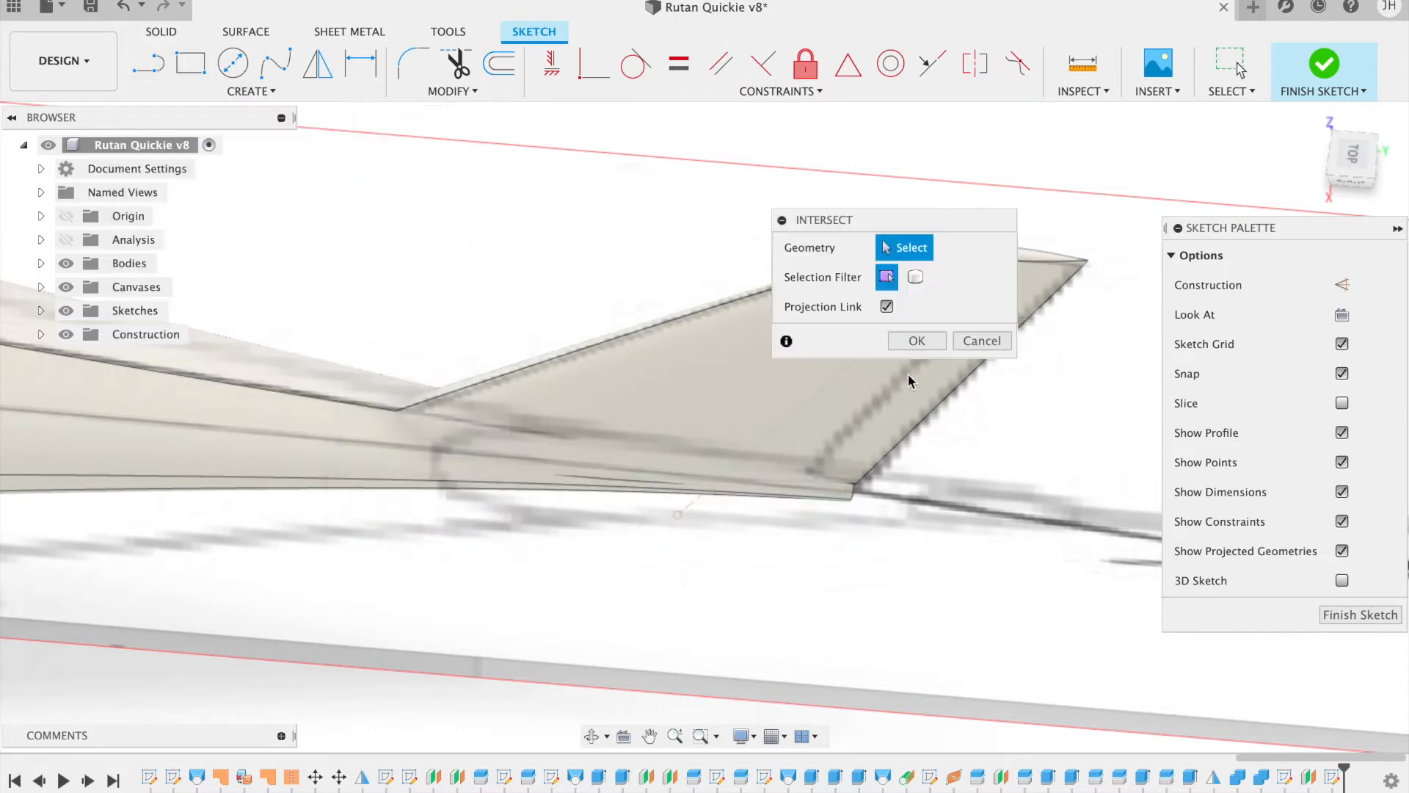
pyautogui.click(688, 503)
pyautogui.moveTo(893, 220)
pyautogui.mouseDown()
pyautogui.moveTo(1119, 81)
pyautogui.moveTo(1100, 91)
pyautogui.mouseUp()
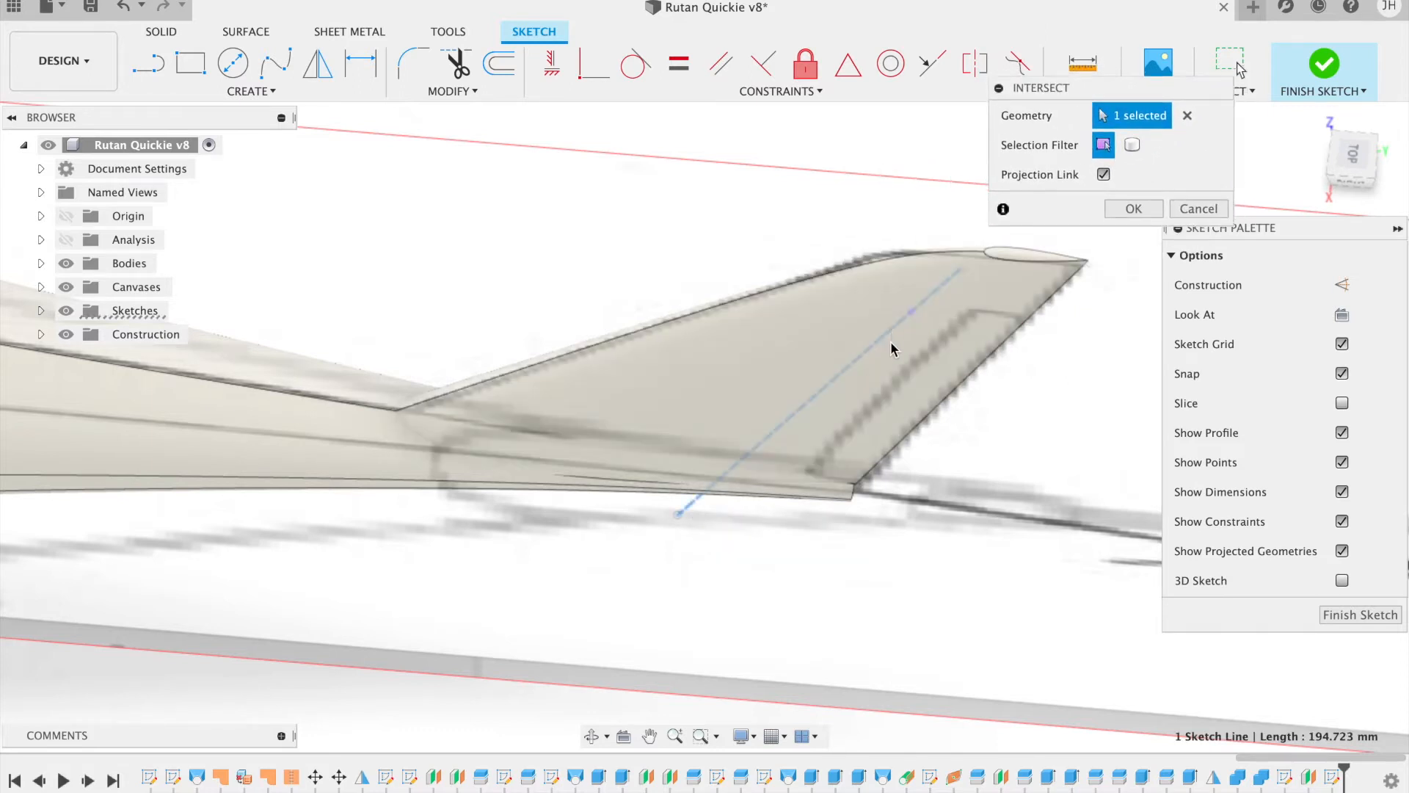
pyautogui.click(1132, 208)
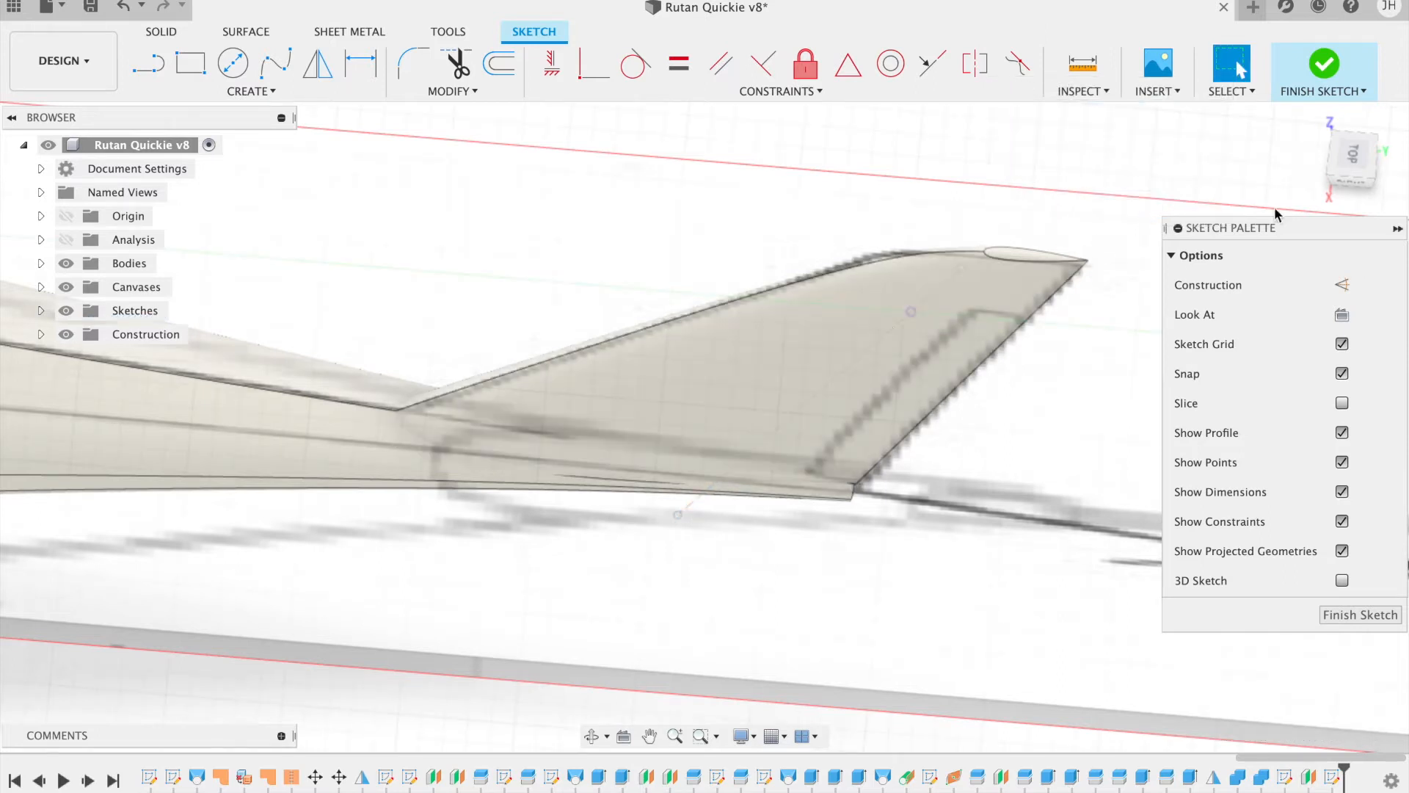
# Step: Draw a circle about 12 mm in diameter centred on the projected intersection point, working from the top view
pyautogui.click(1356, 158)
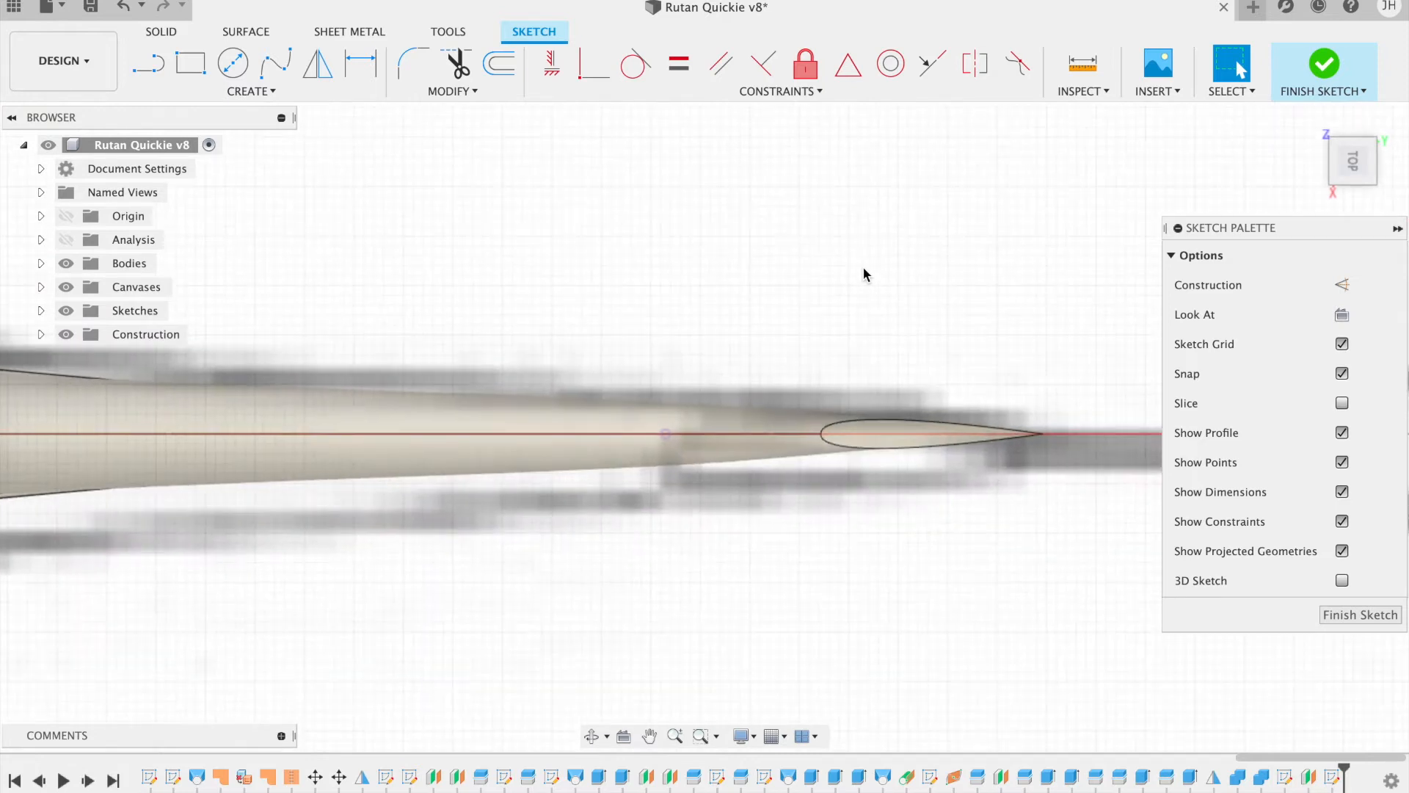
pyautogui.click(232, 63)
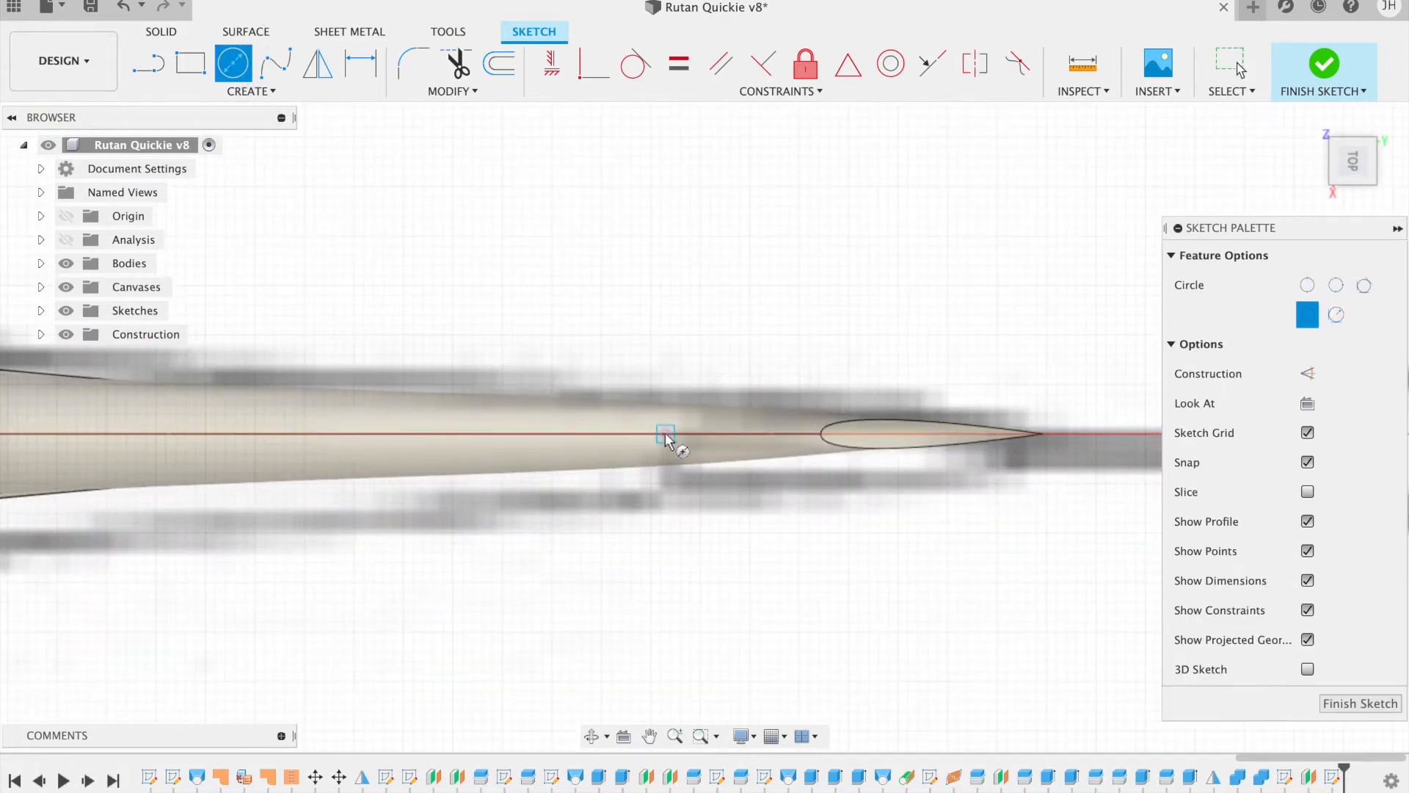
pyautogui.click(665, 434)
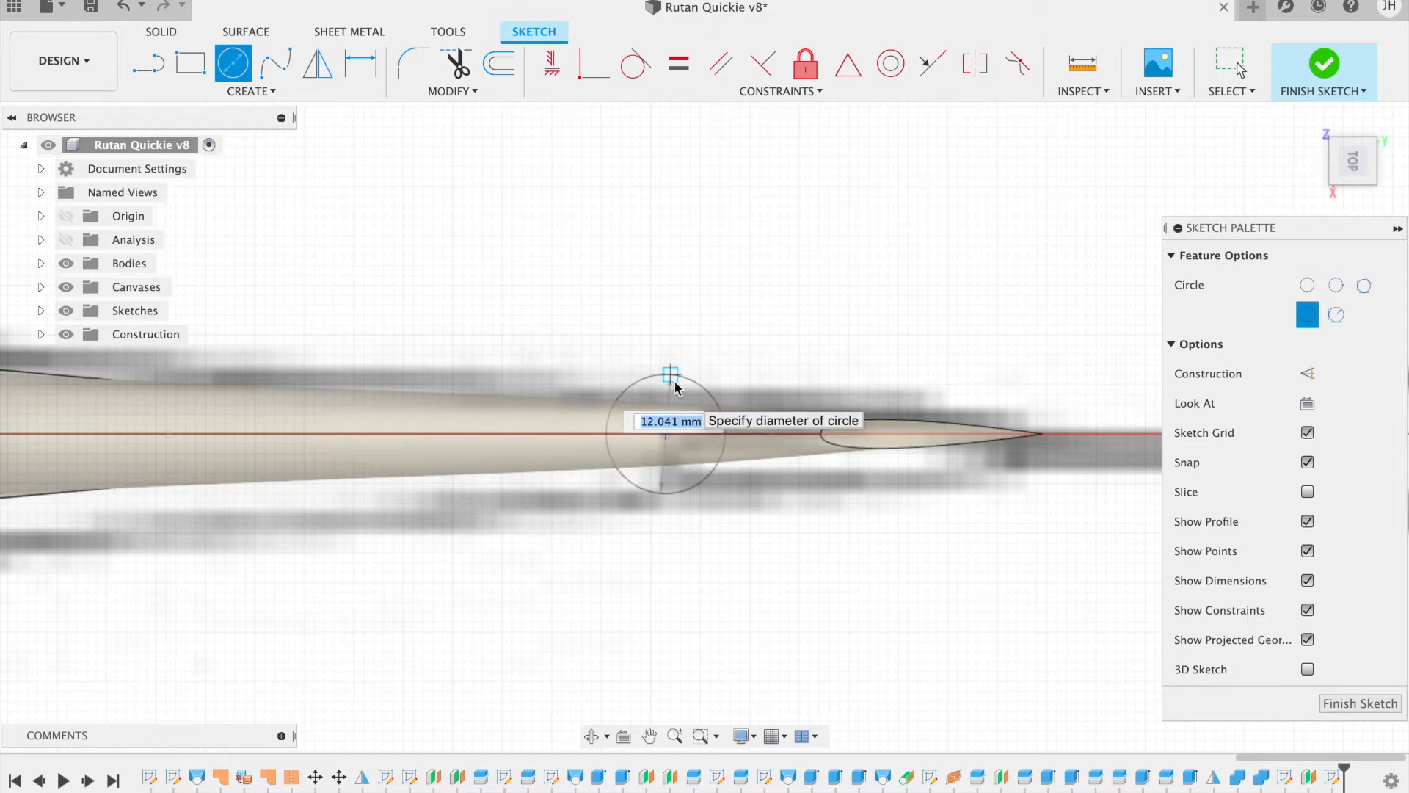
pyautogui.click(676, 387)
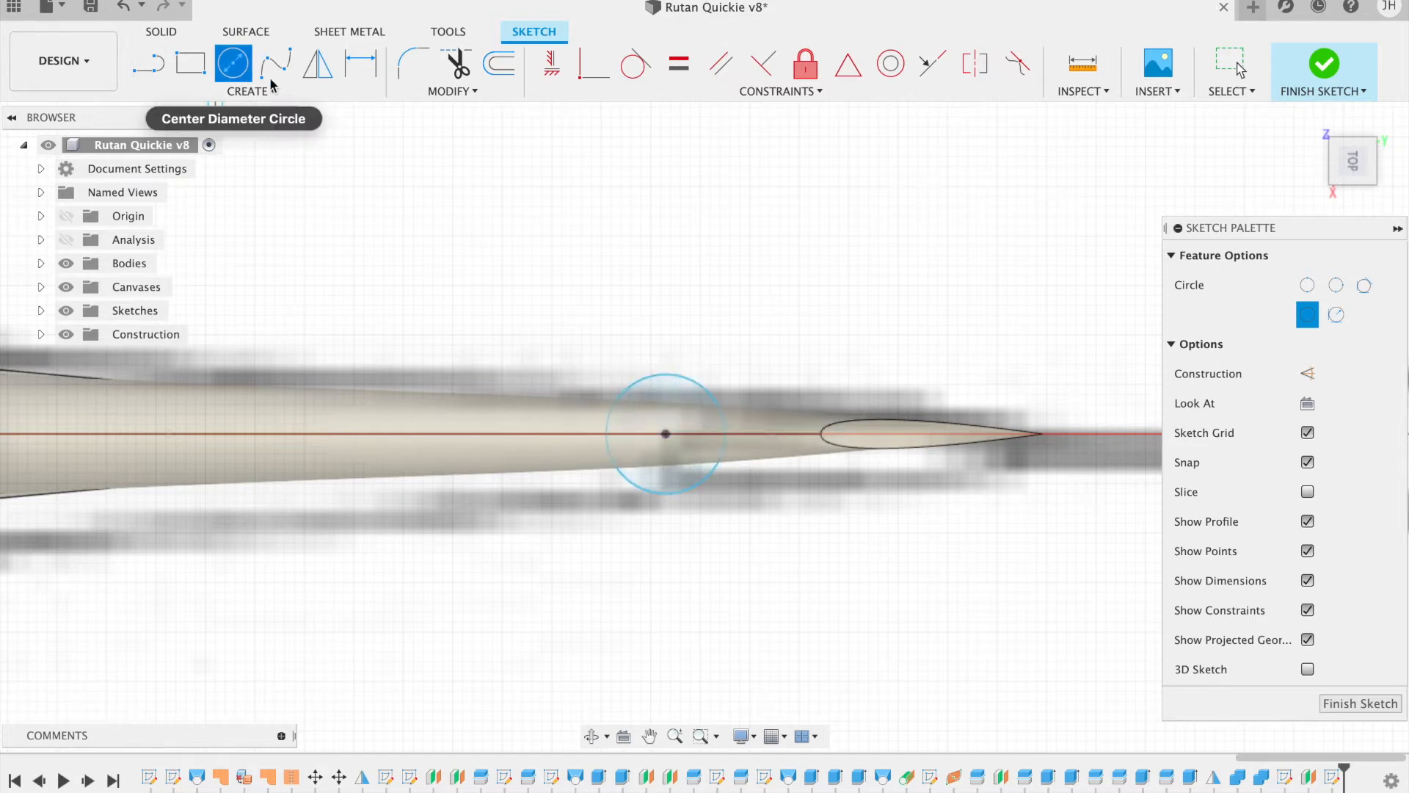
# Step: Offset the circle inward by 1 mm to form a concentric inner circle
pyautogui.click(501, 63)
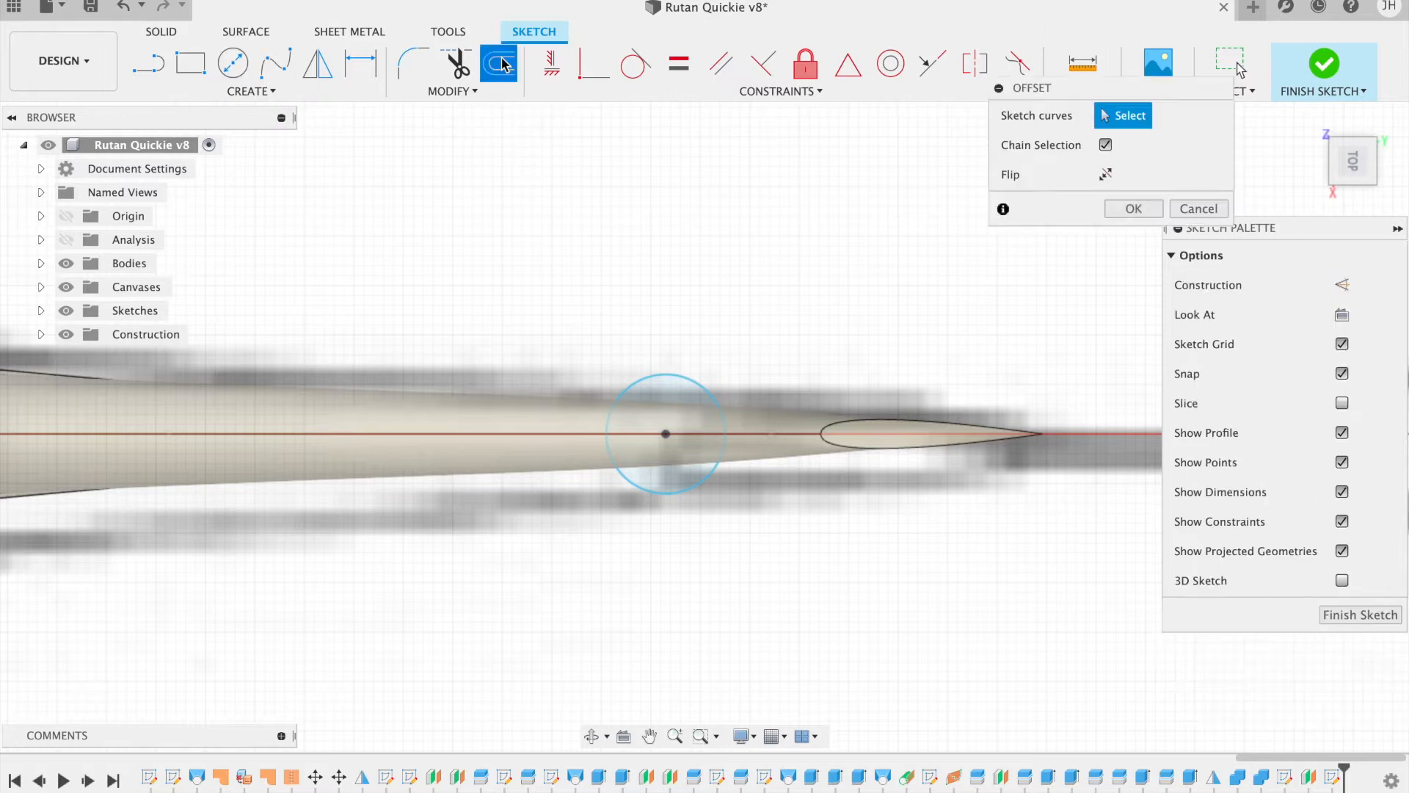
pyautogui.click(673, 378)
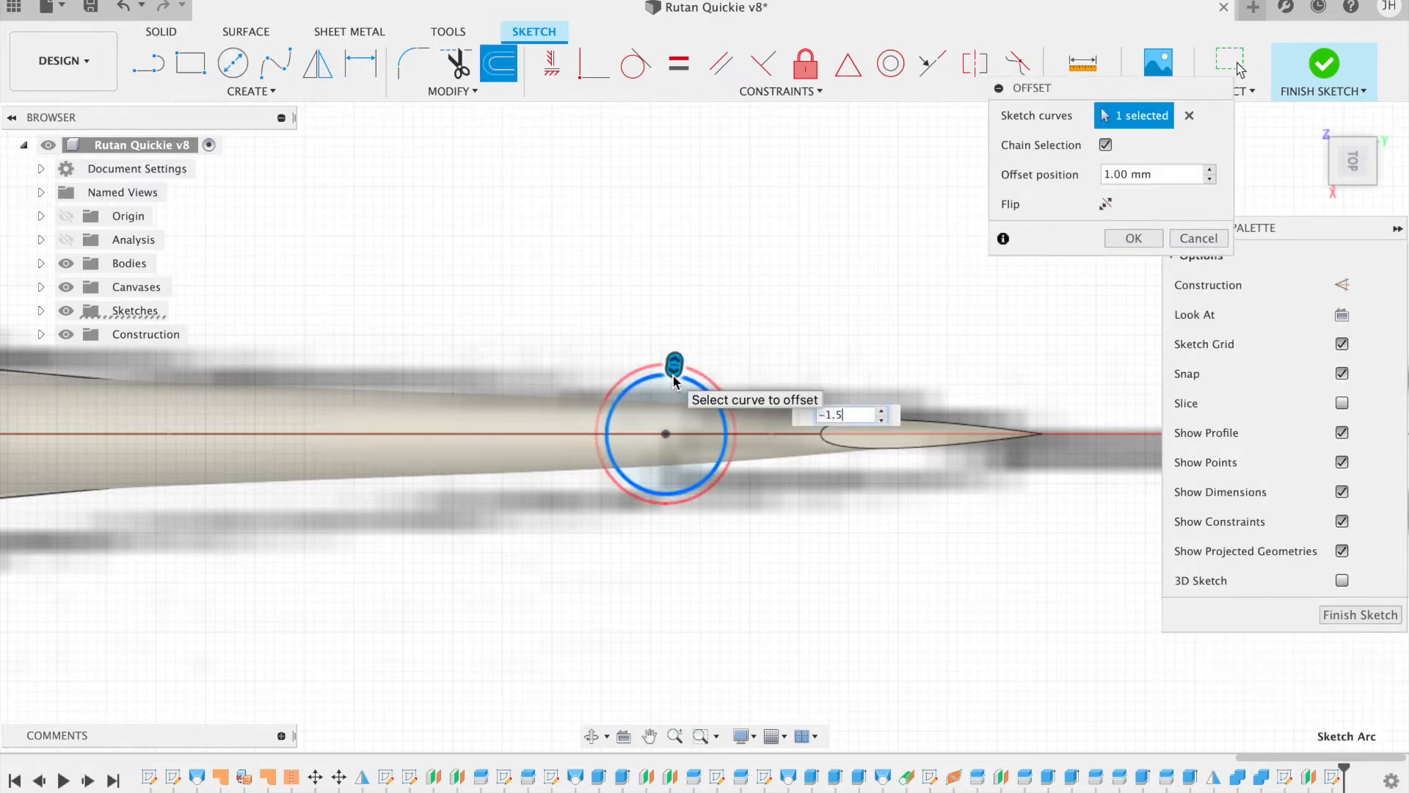
pyautogui.write('-1.5')
pyautogui.press('Return')
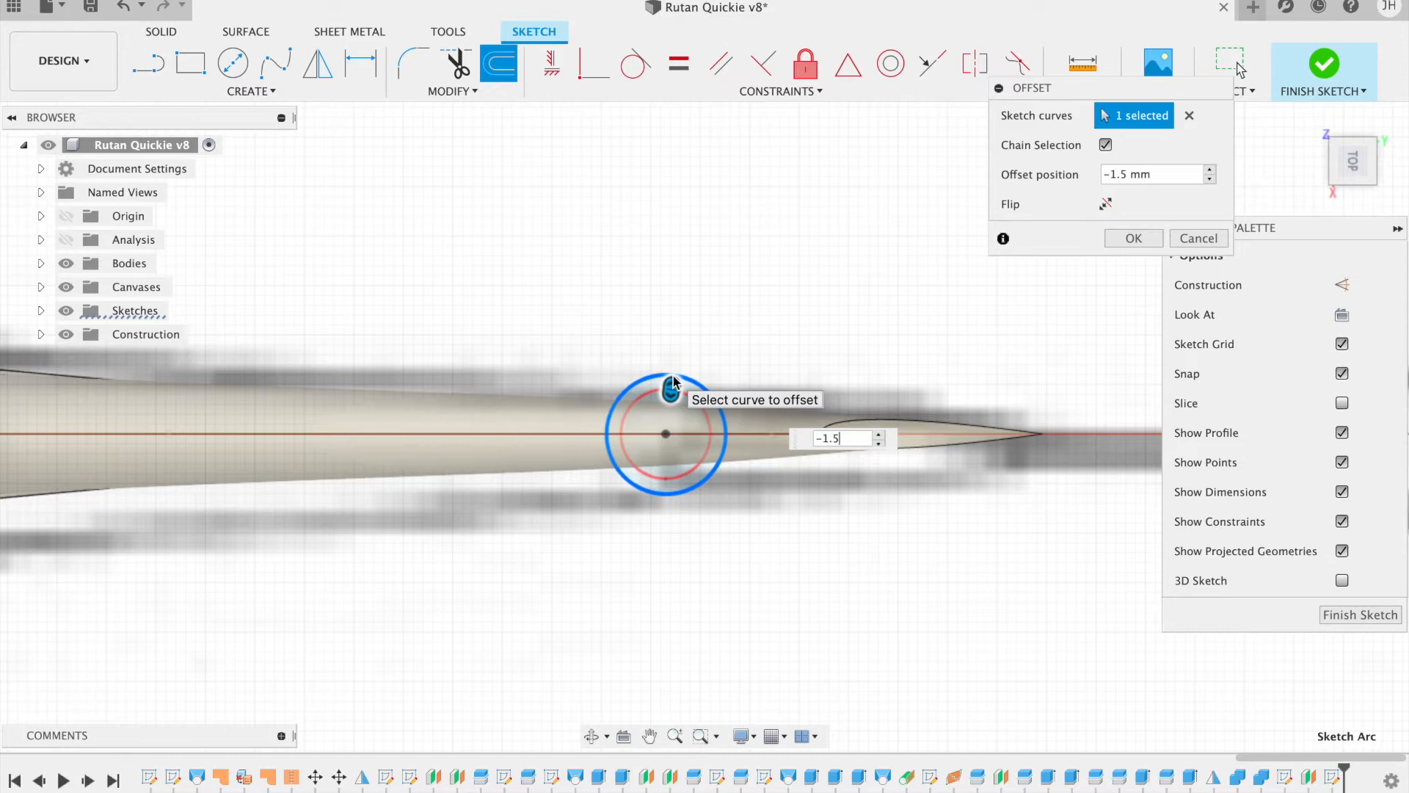
pyautogui.press('Return')
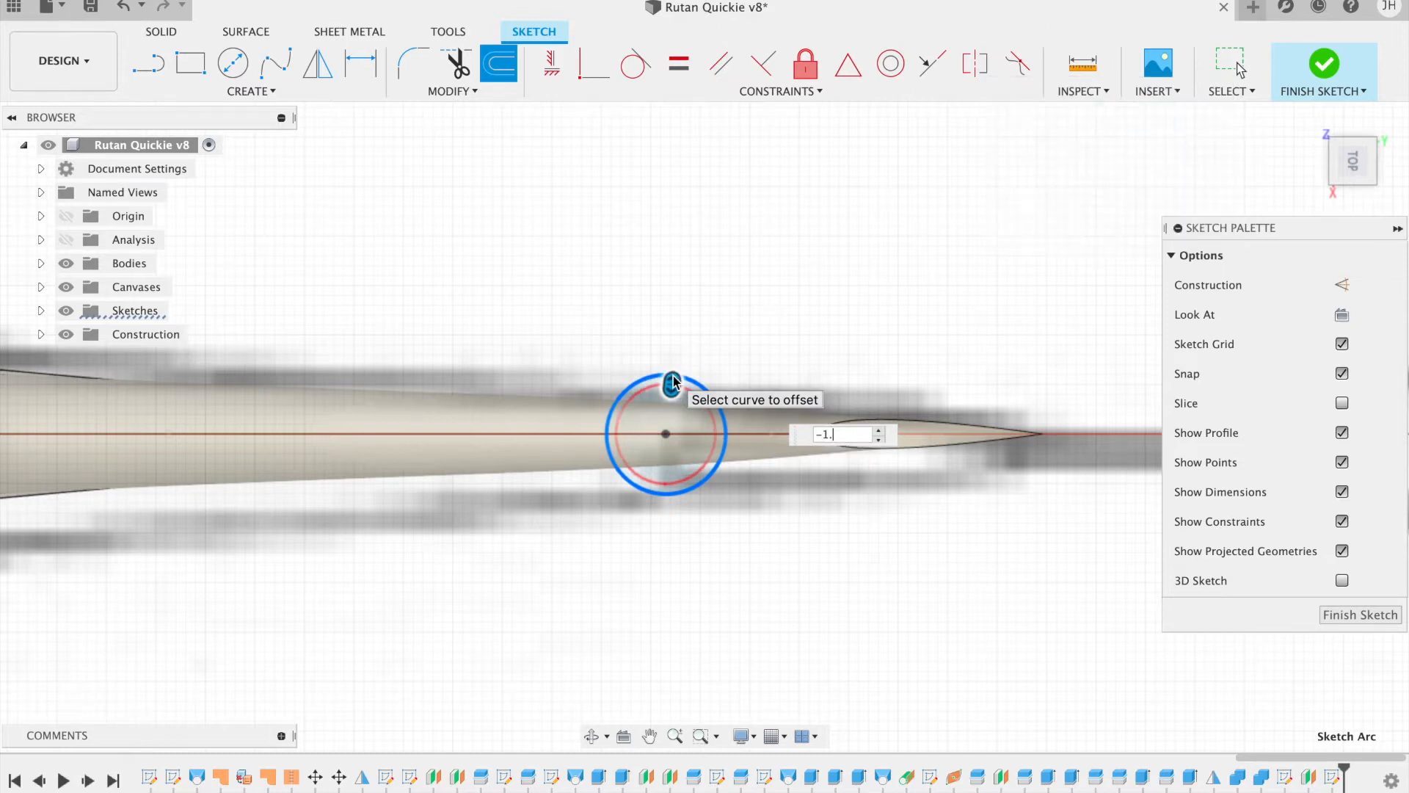
# Step: Draw three connected lines from the outer circle back past the fin's trailing edge, forming a box about 47 mm long and 12 mm wide
pyautogui.click(160, 59)
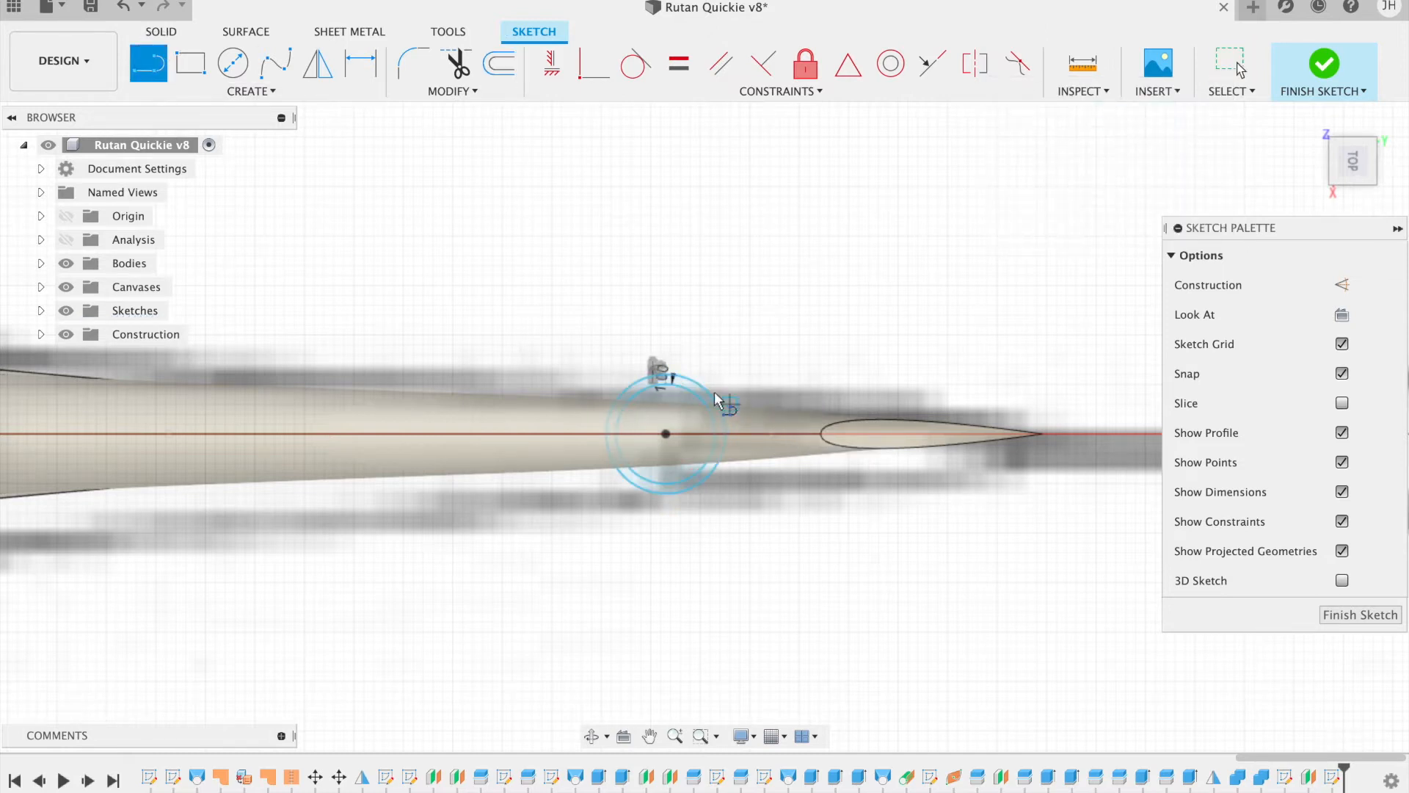
pyautogui.click(660, 376)
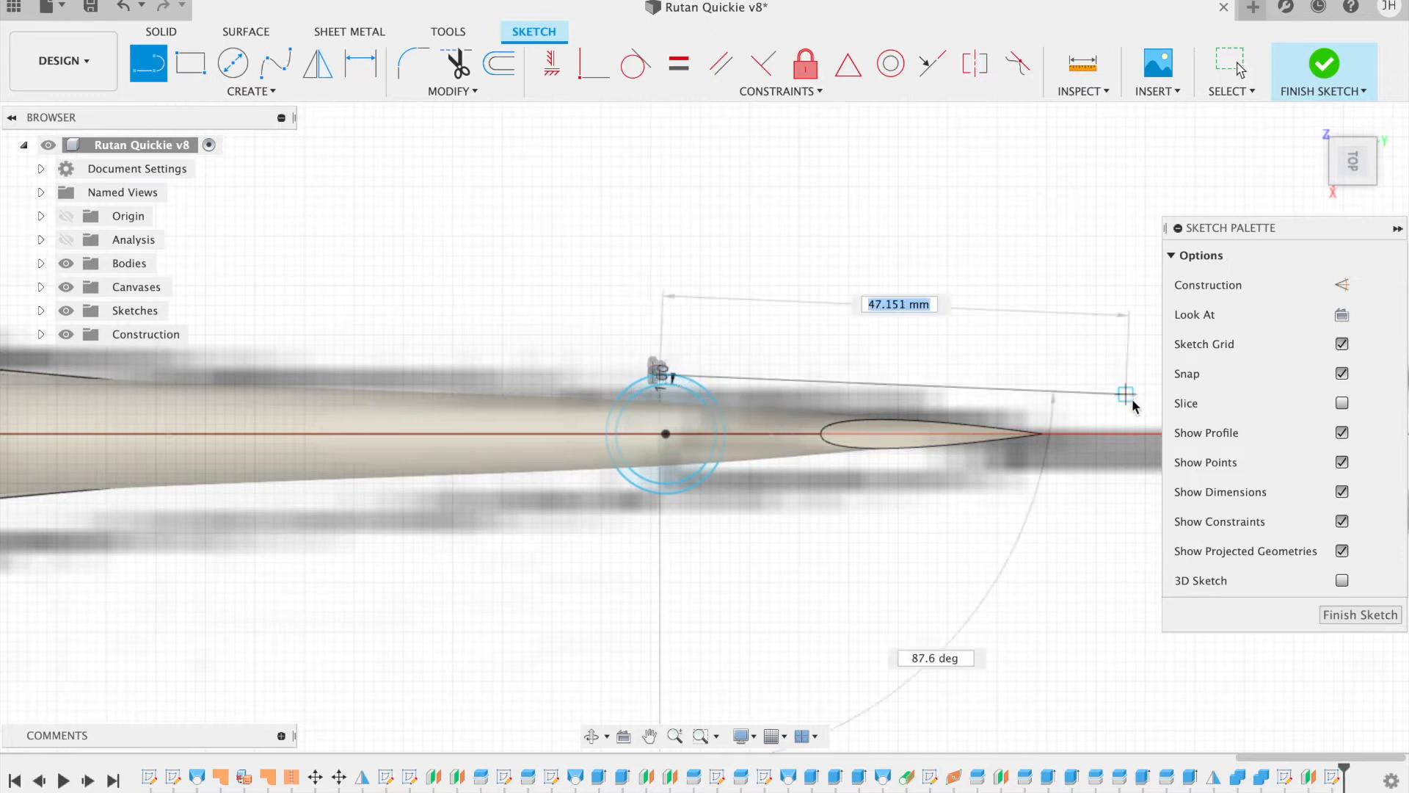
pyautogui.click(1126, 374)
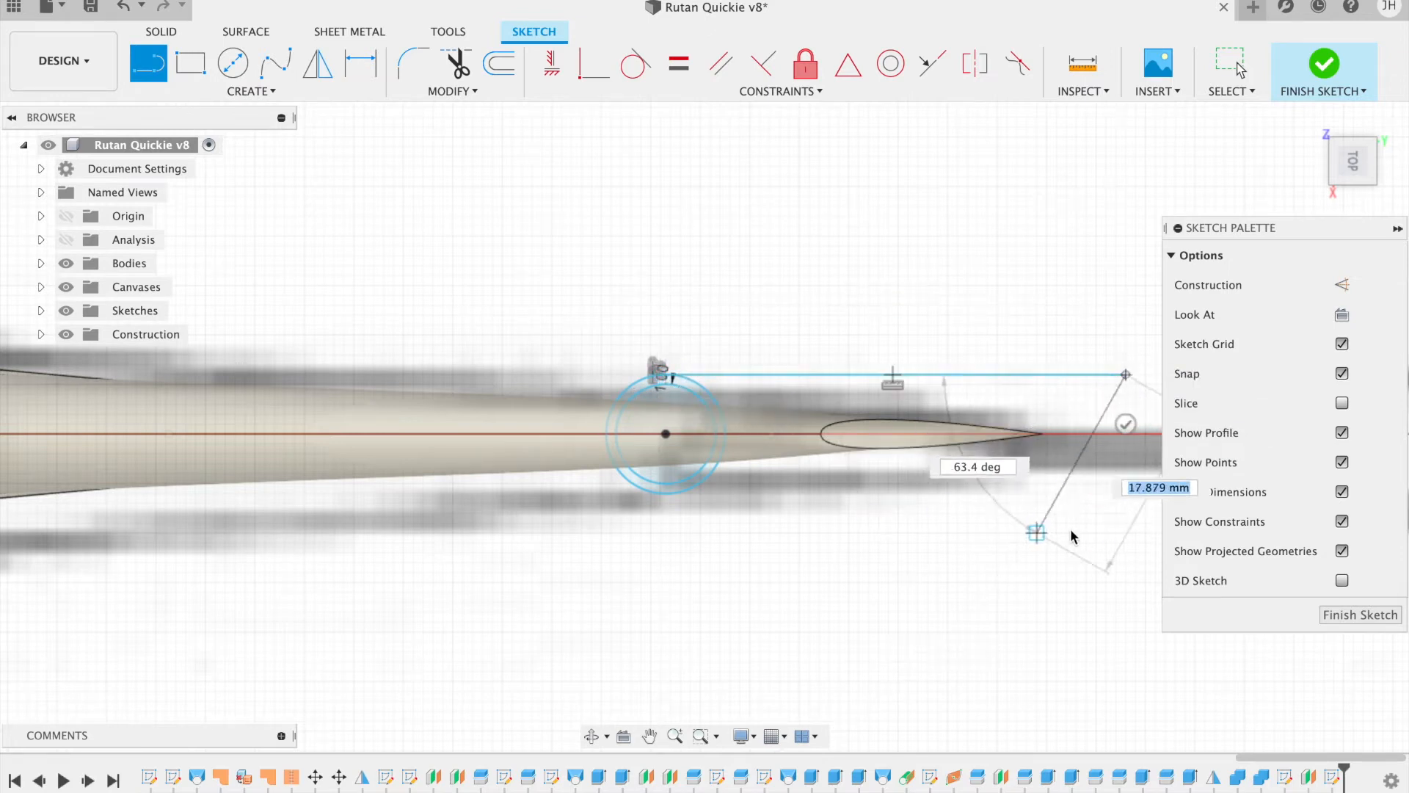
pyautogui.click(1127, 496)
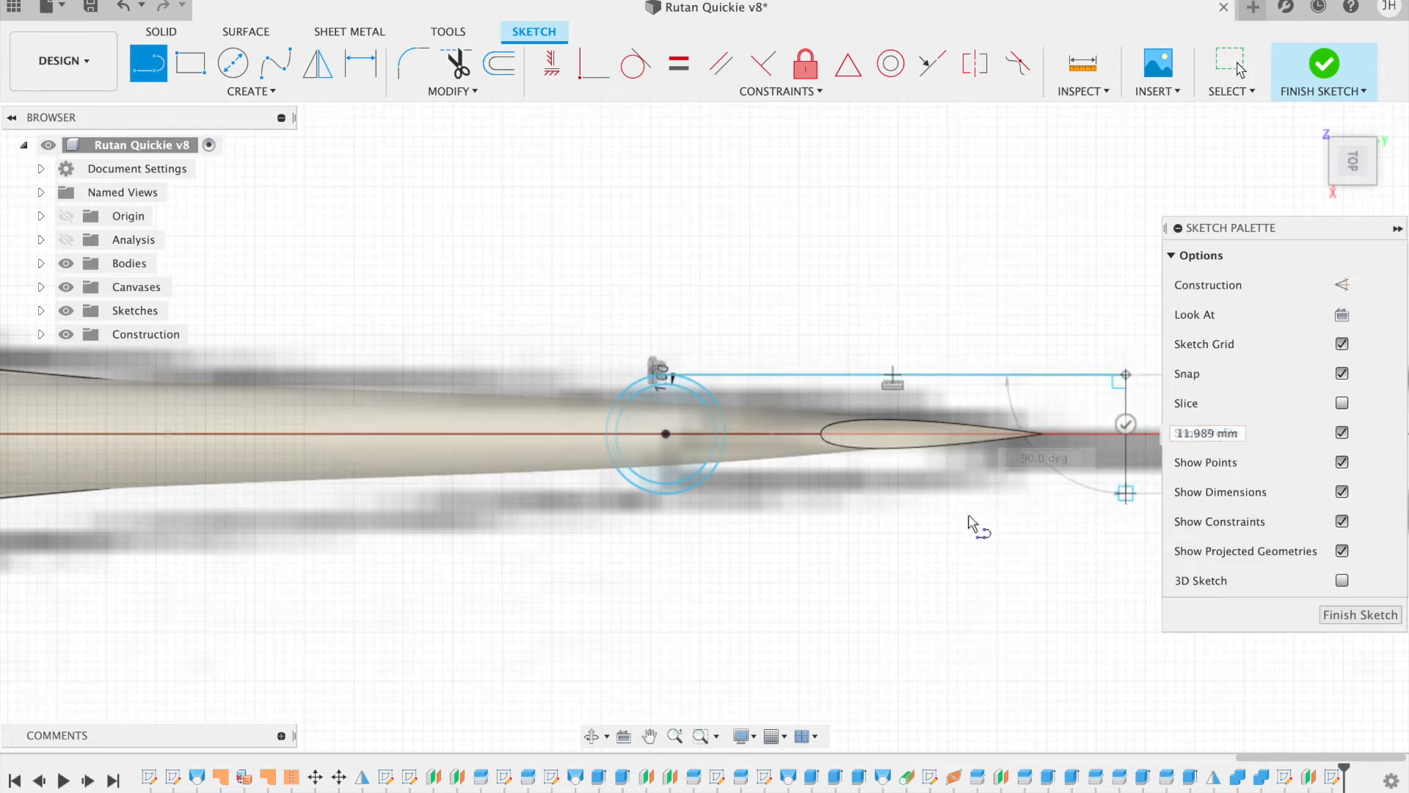
pyautogui.click(664, 498)
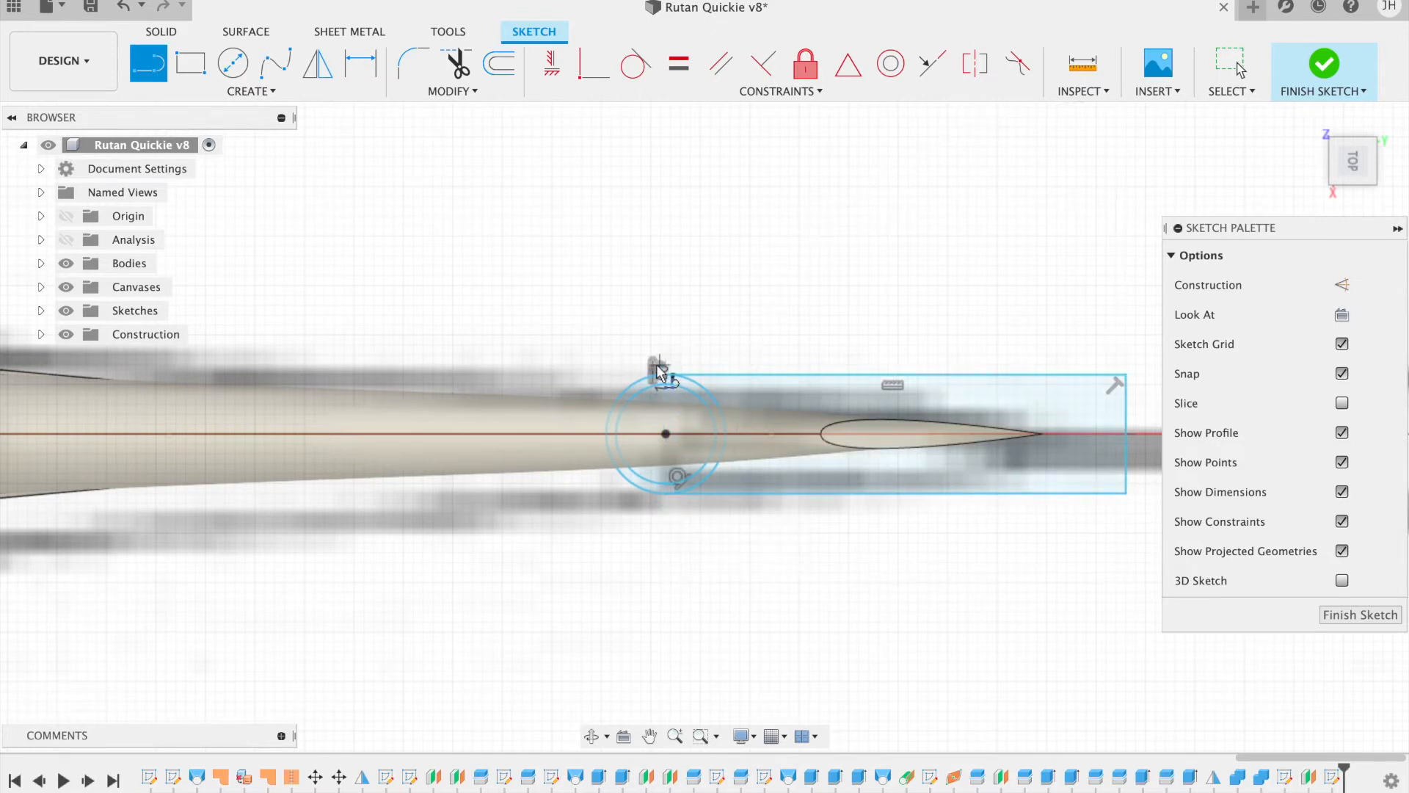
# Step: Draw a line across the circles between the open ends of the two long lines and finish the sketch
pyautogui.click(659, 376)
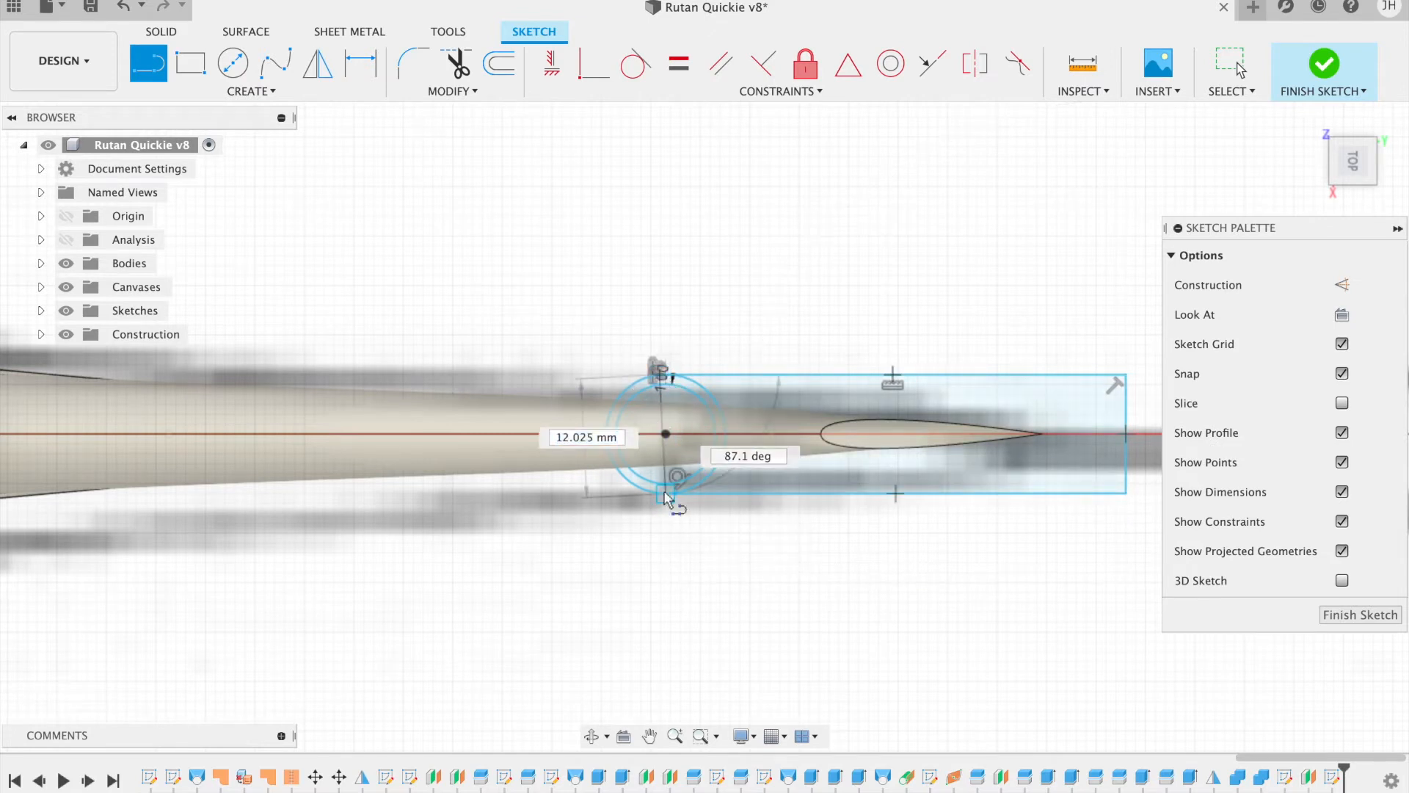
pyautogui.click(664, 495)
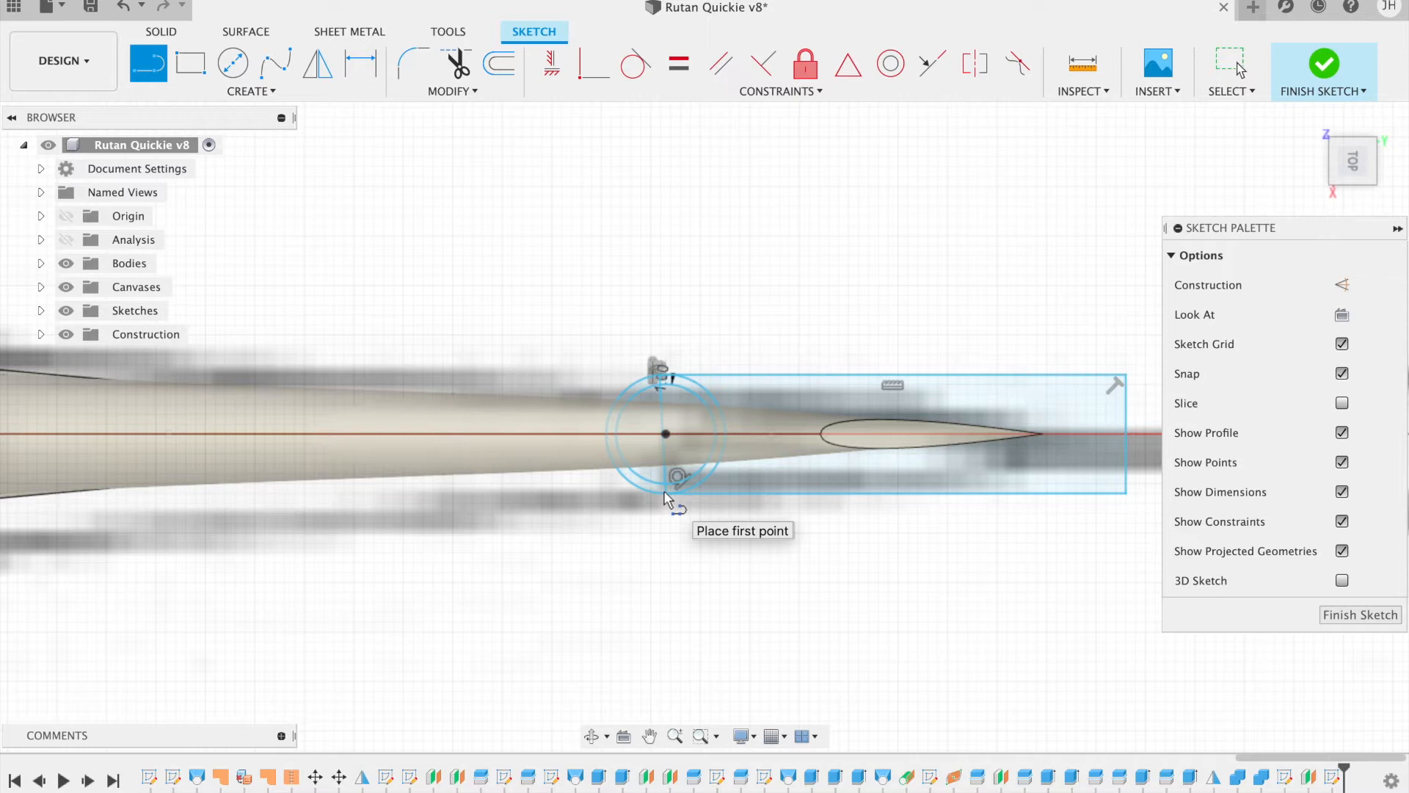
pyautogui.click(1323, 67)
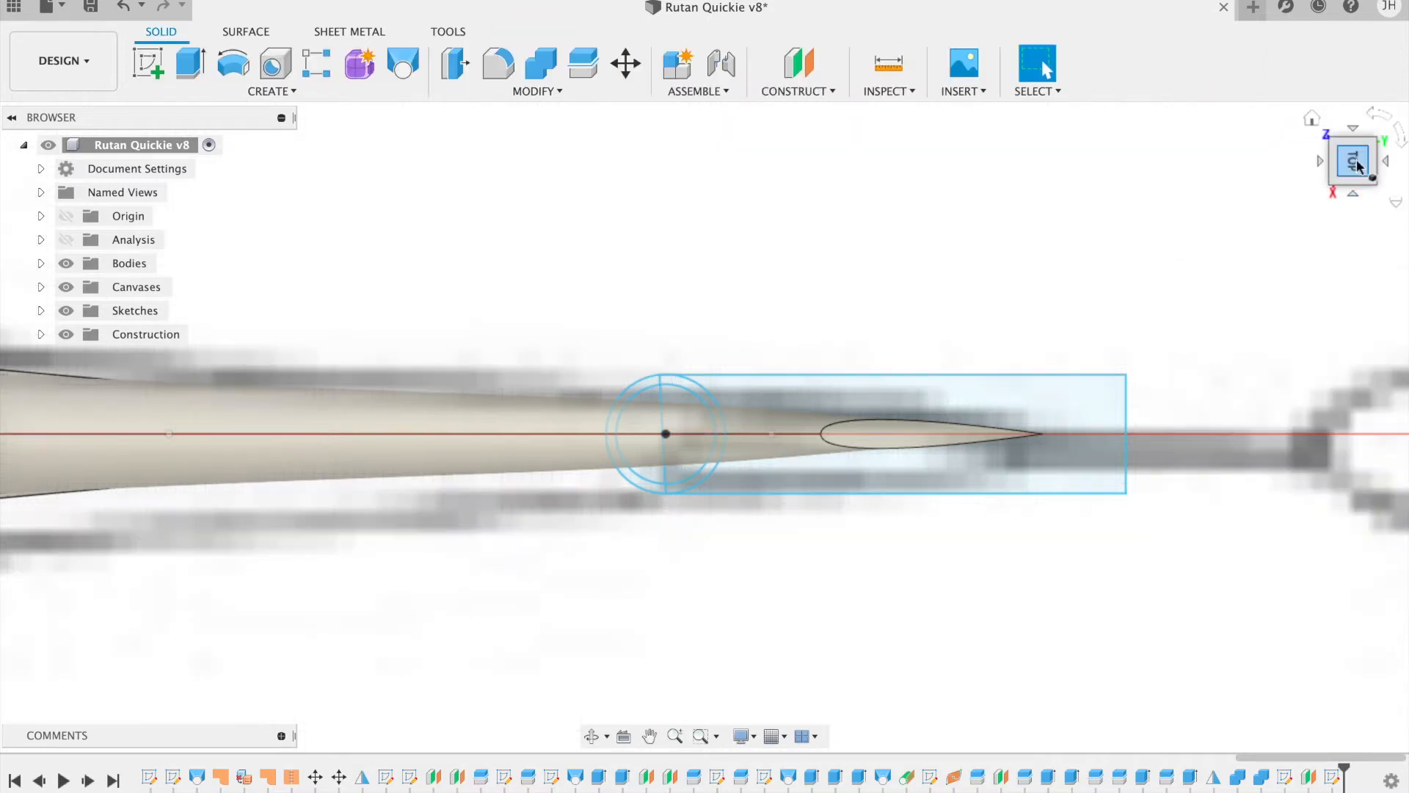
# Step: Create a construction plane offset -93 mm from the box-shaped profile, cutting through the lower part of the fin
pyautogui.moveTo(1356, 166); pyautogui.dragTo(1359, 131)
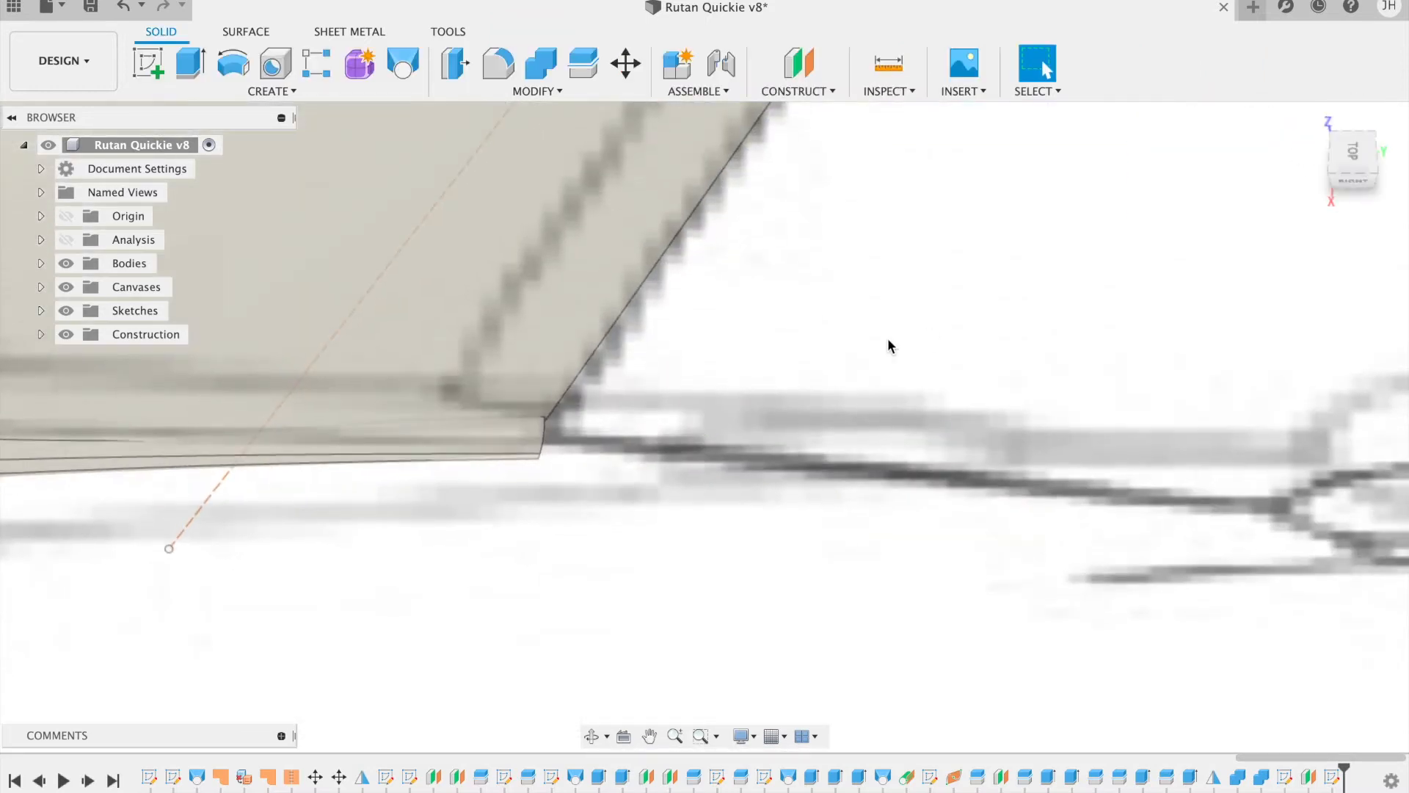
pyautogui.keyDown('shift'); pyautogui.scroll(5, 888, 340); pyautogui.keyUp('shift')
pyautogui.scroll(4, 888, 340)
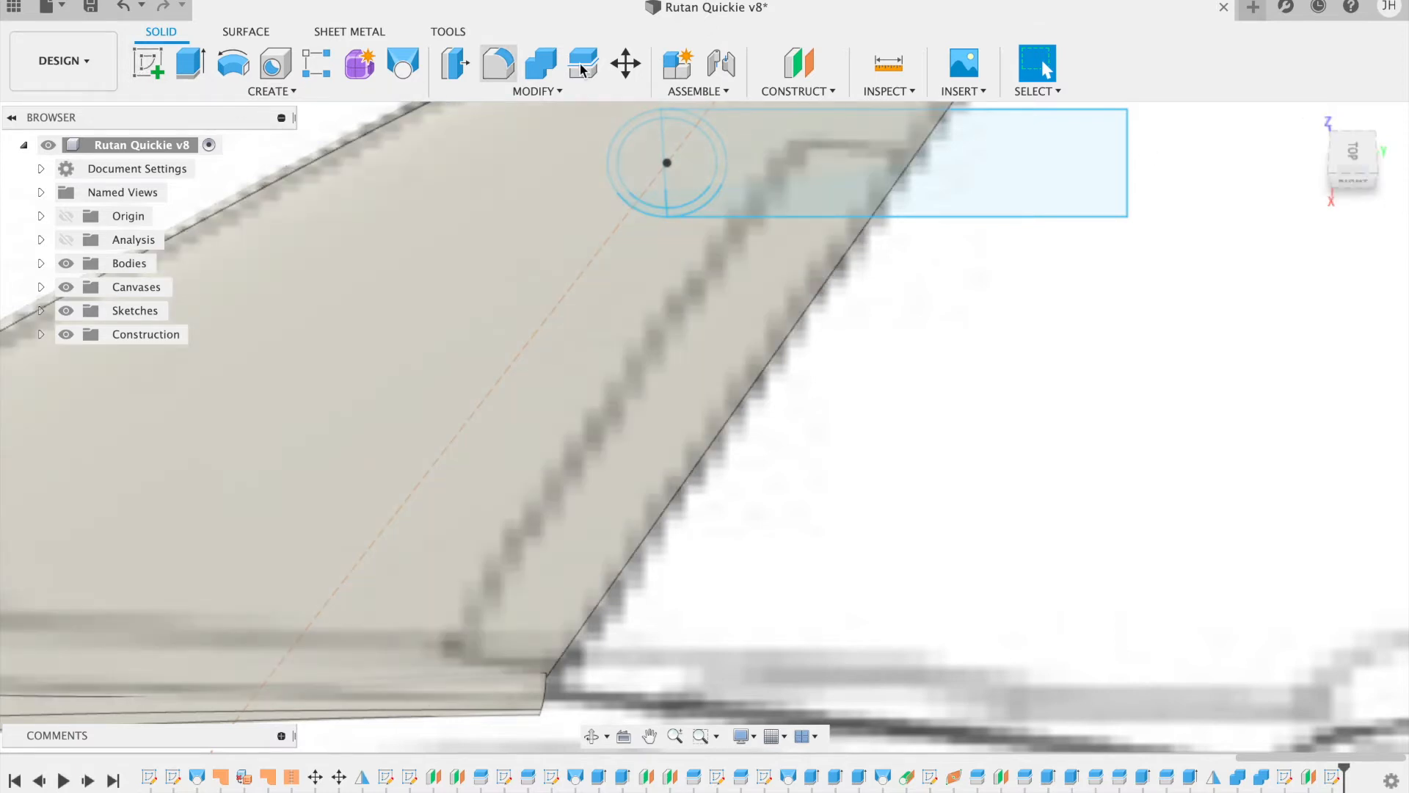
pyautogui.click(798, 62)
pyautogui.click(976, 146)
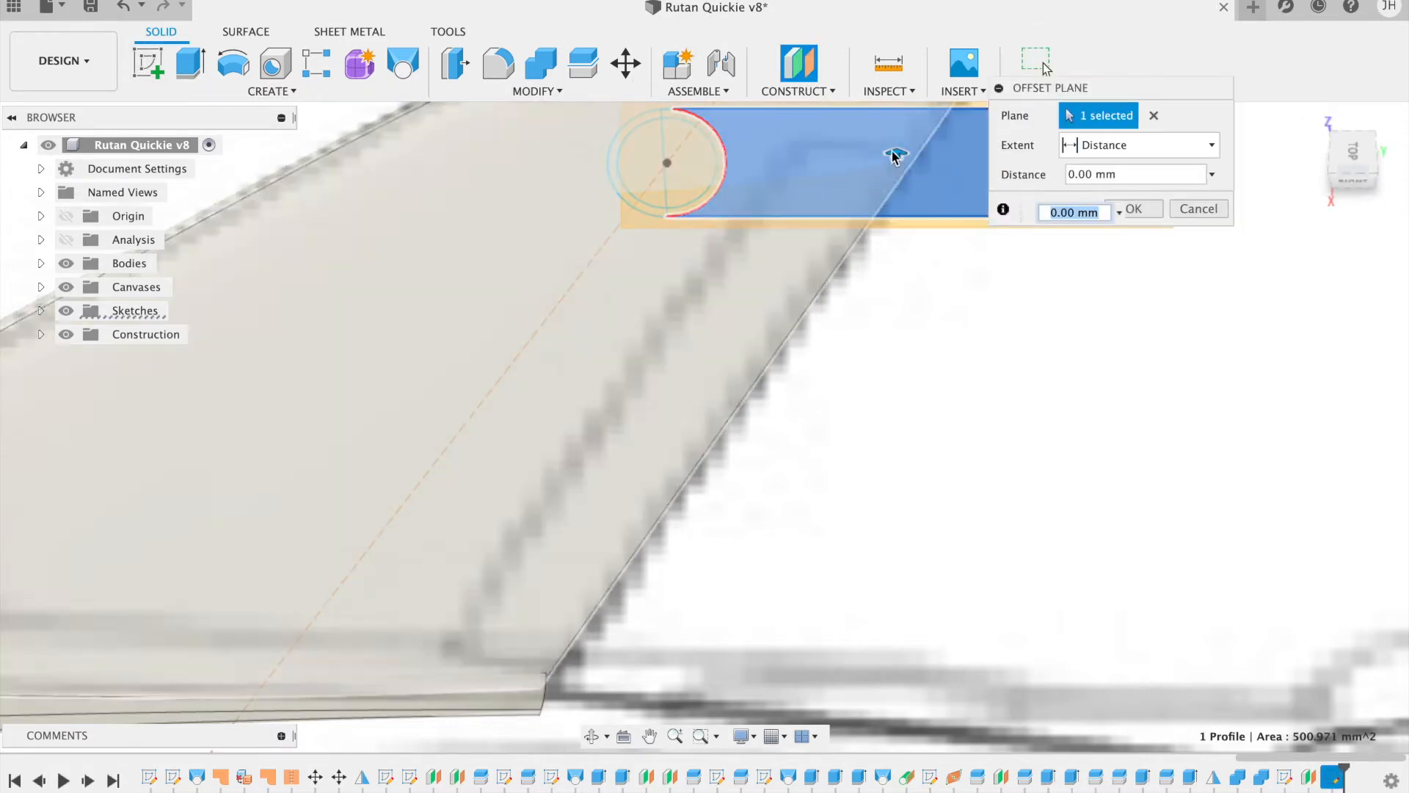
pyautogui.moveTo(894, 156); pyautogui.dragTo(792, 535)
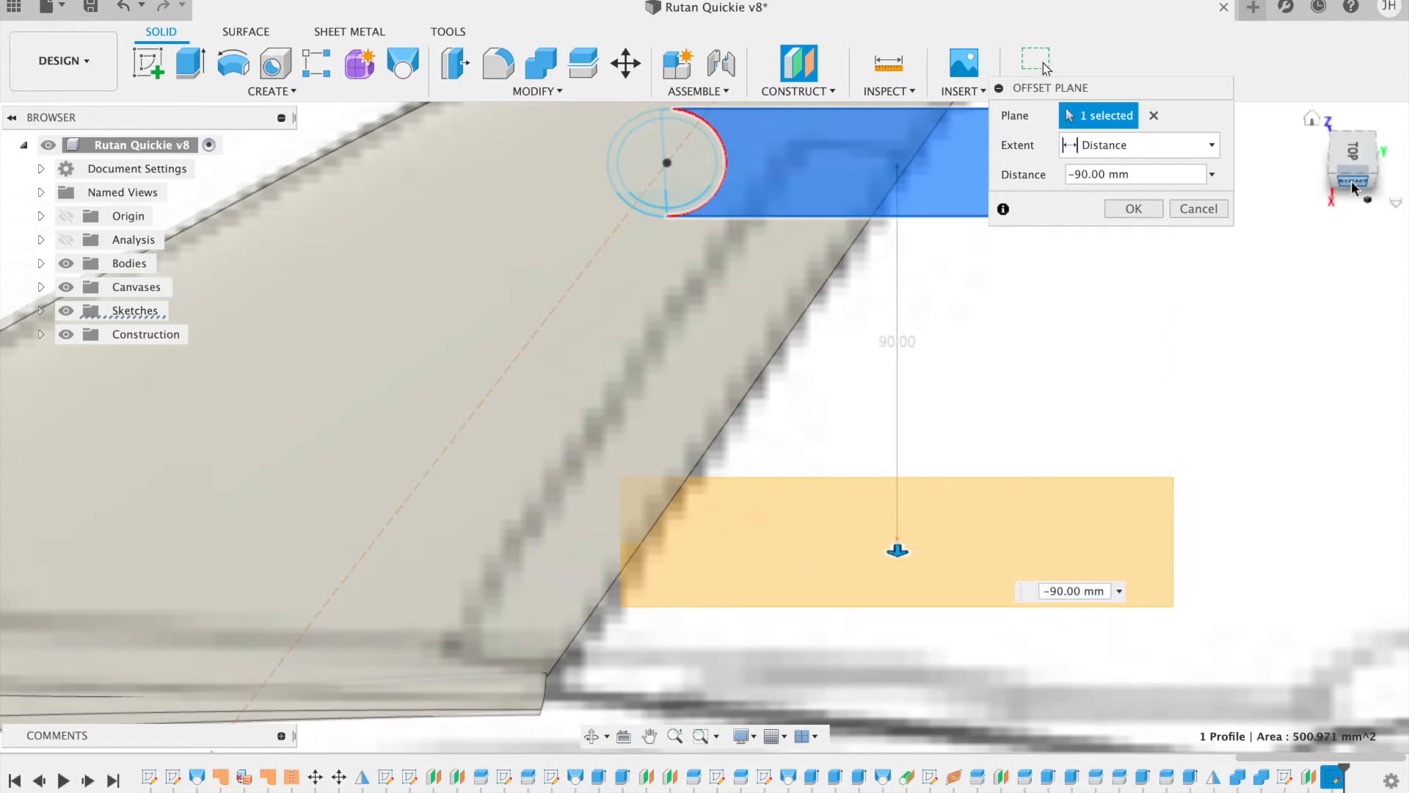
pyautogui.click(1352, 182)
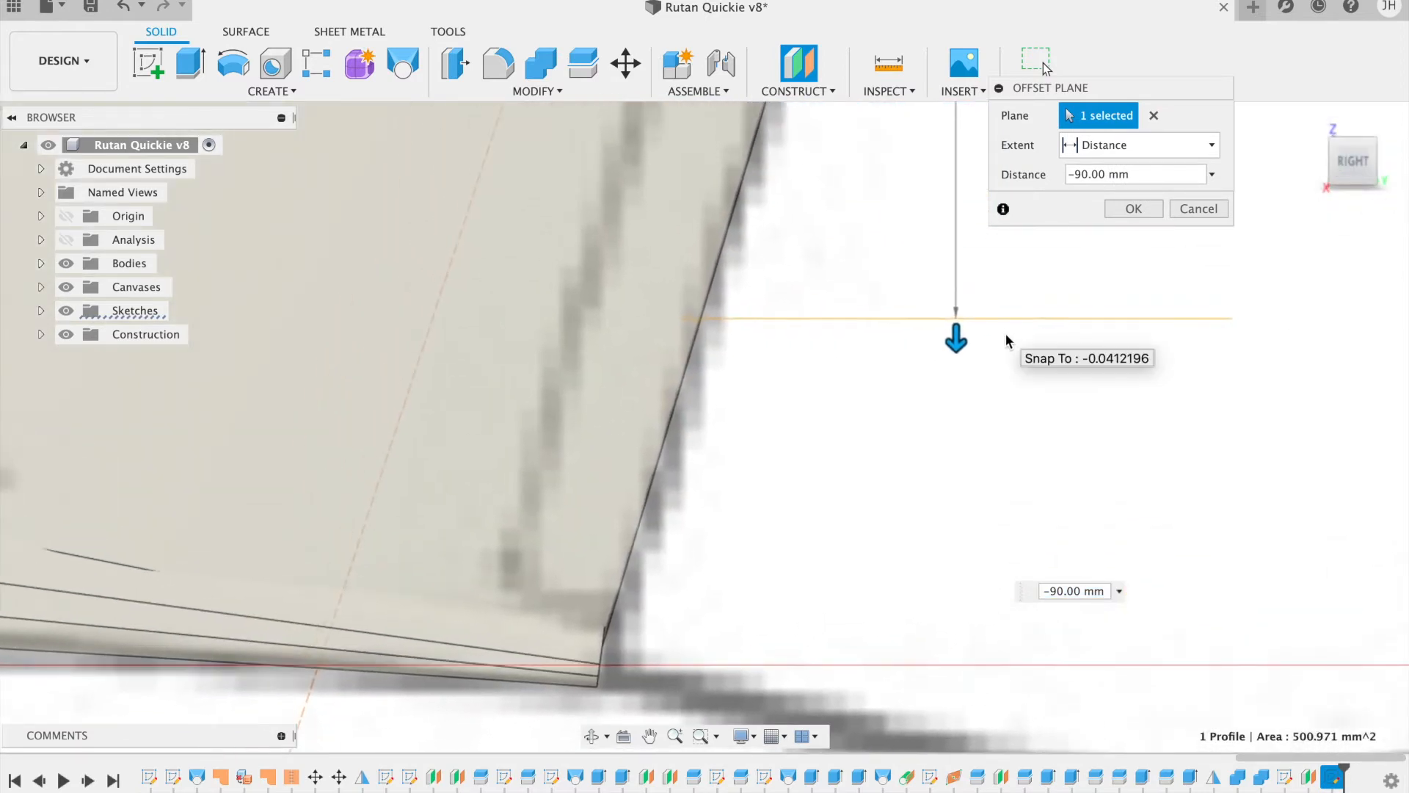
pyautogui.moveTo(957, 341); pyautogui.dragTo(946, 531)
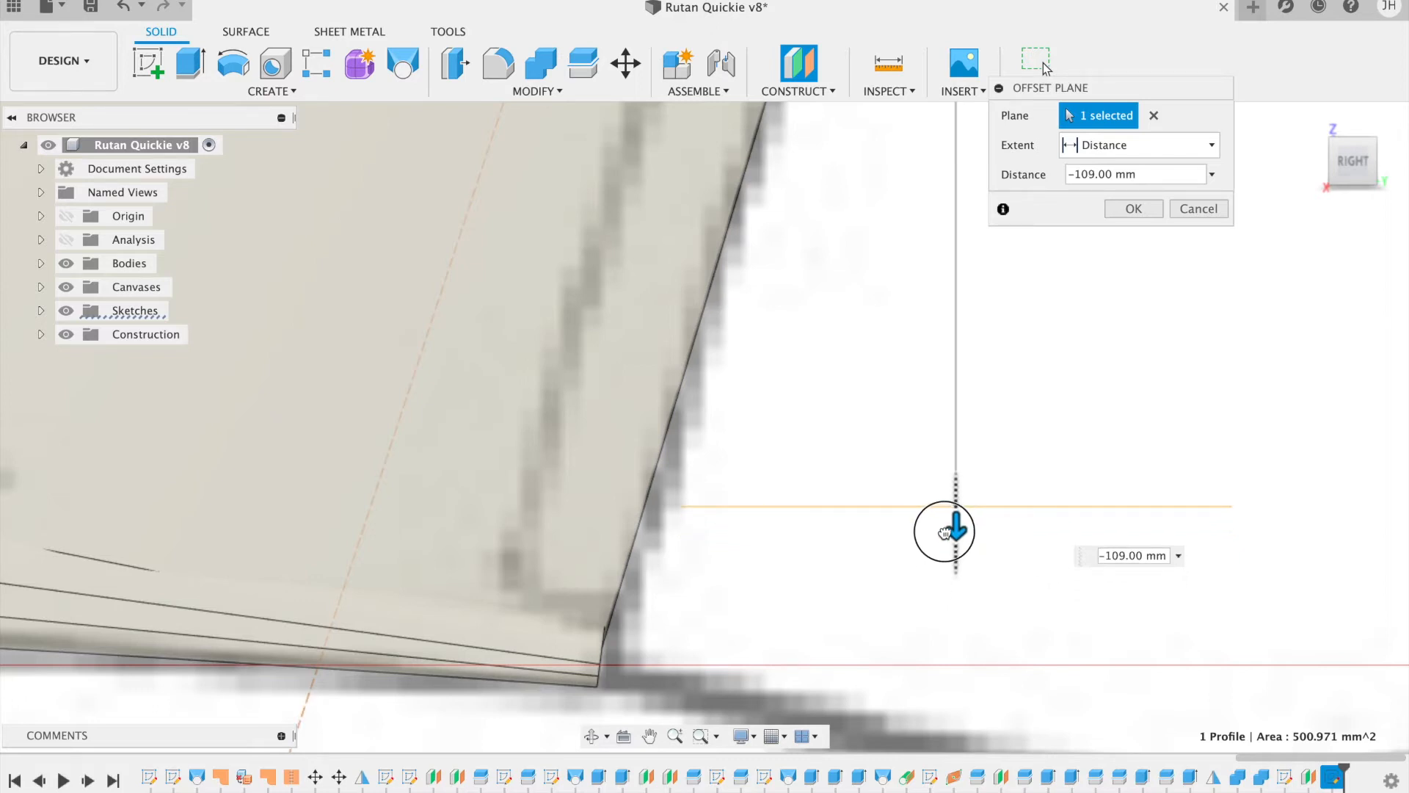
pyautogui.moveTo(944, 531); pyautogui.dragTo(905, 380)
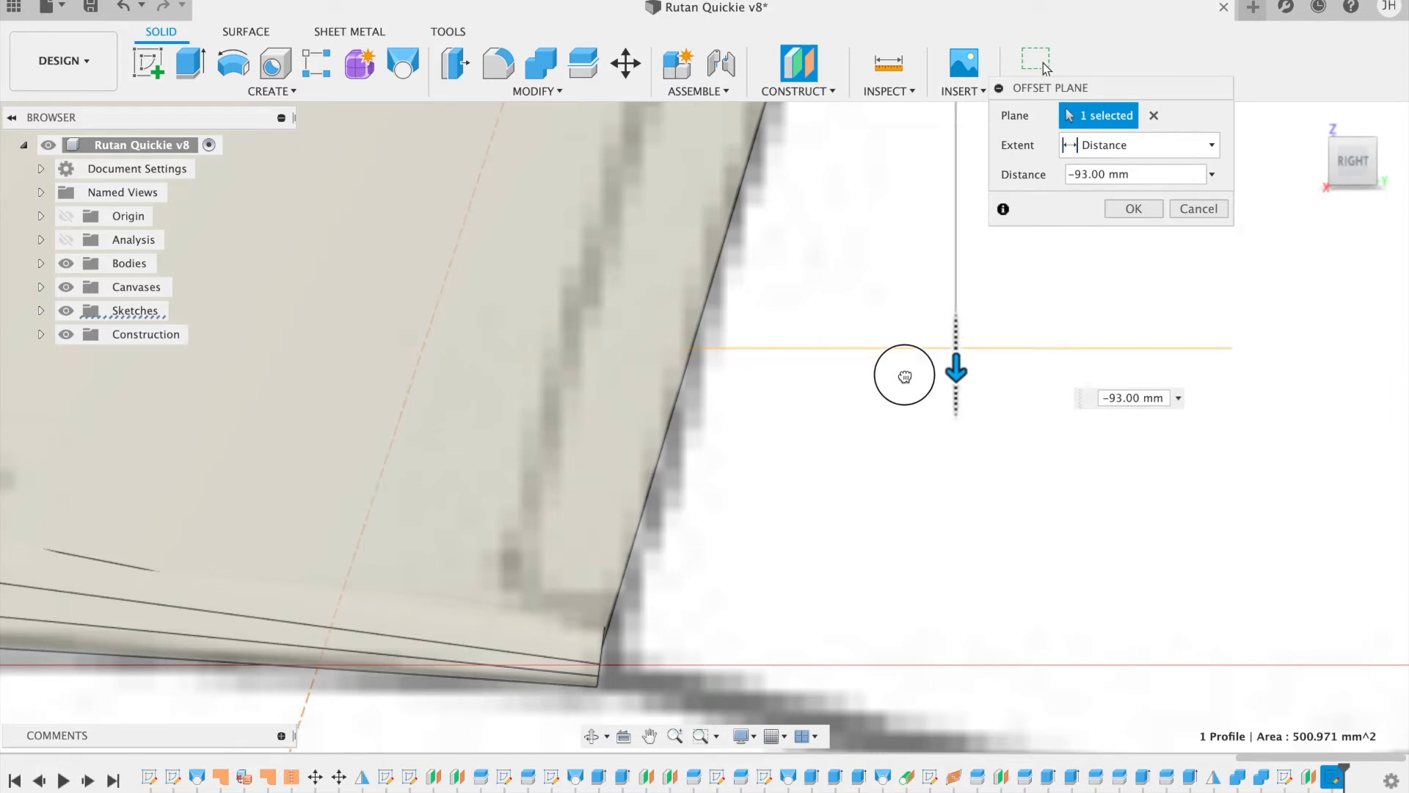
pyautogui.moveTo(905, 380); pyautogui.dragTo(905, 375)
pyautogui.click(1158, 208)
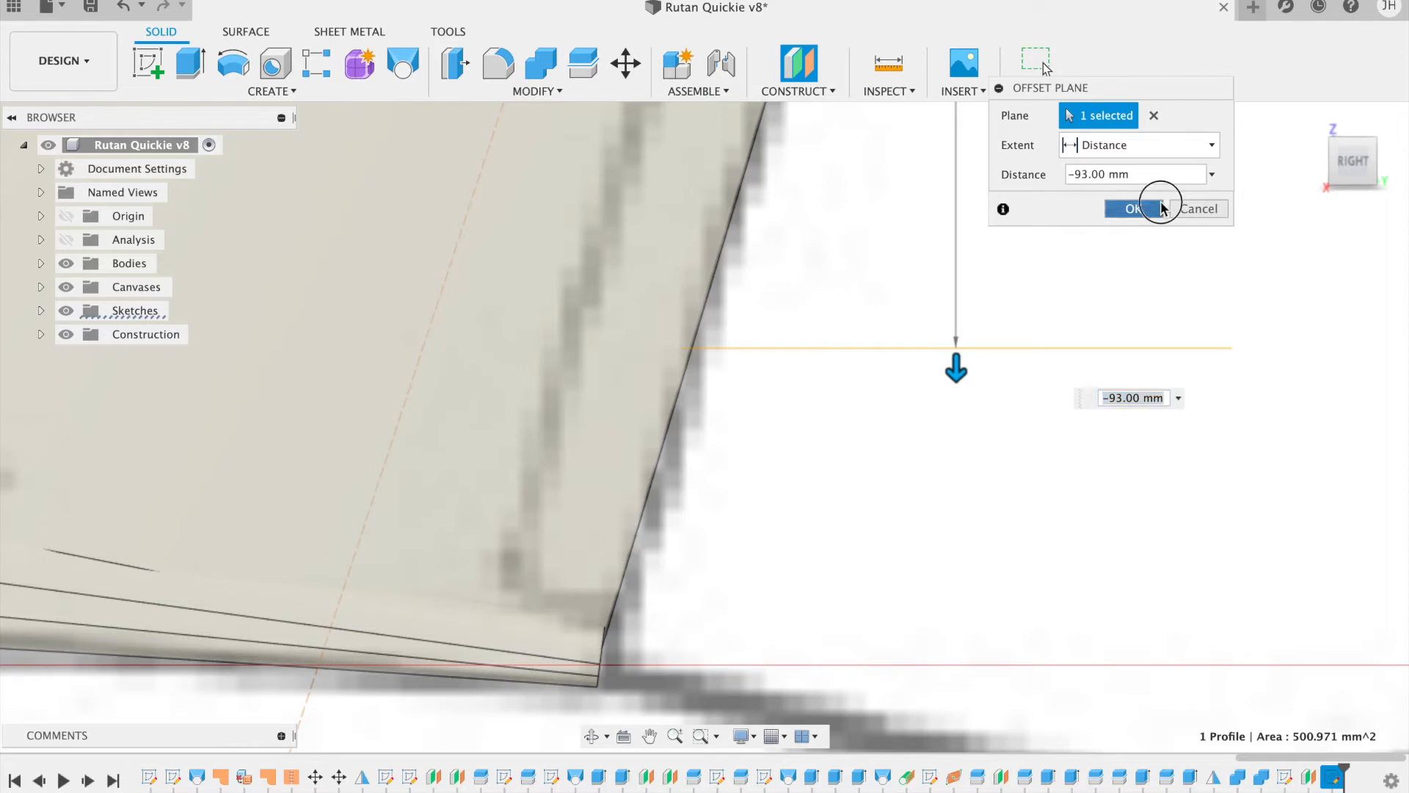
# Step: Start a sketch on the new offset plane crossing the lower part of the fin
pyautogui.click(147, 62)
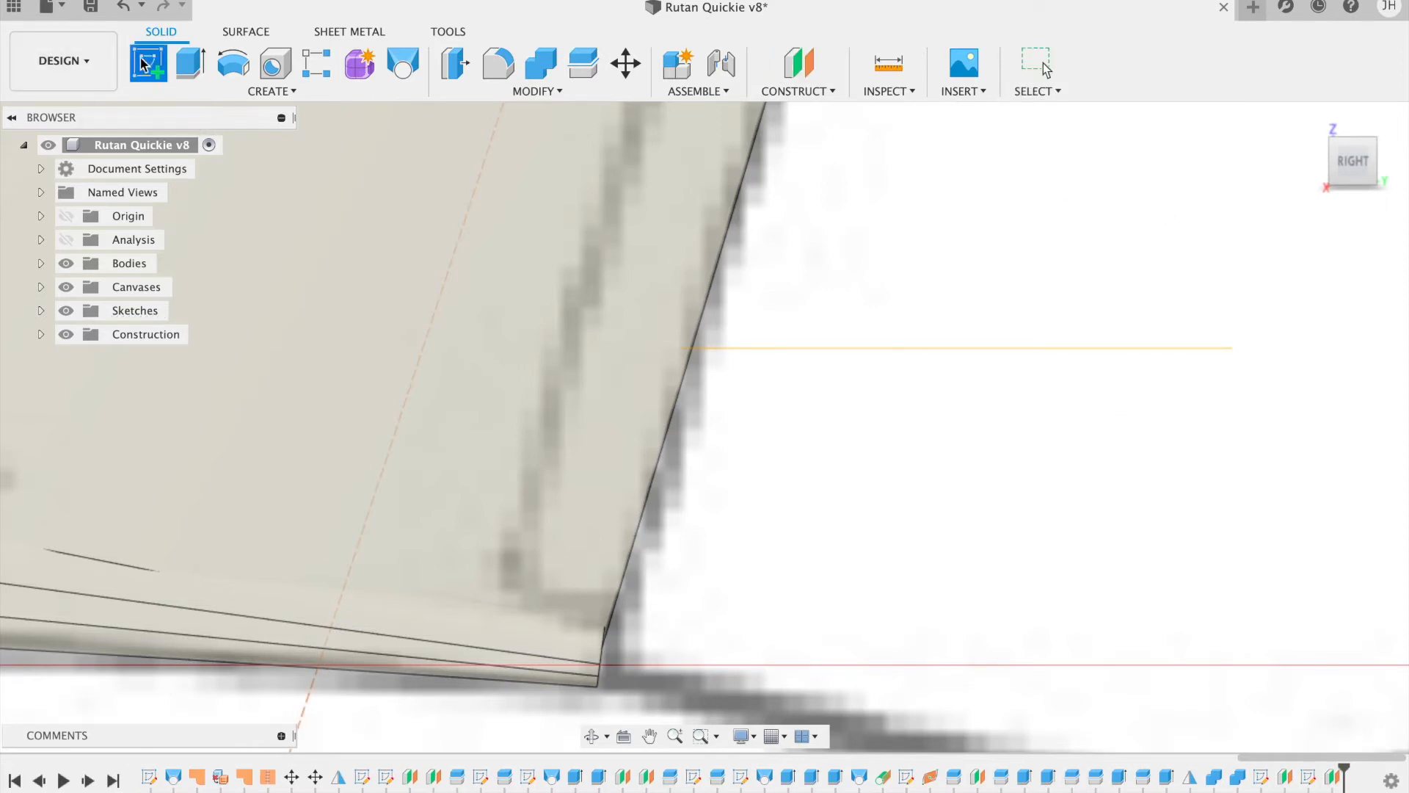
pyautogui.click(810, 348)
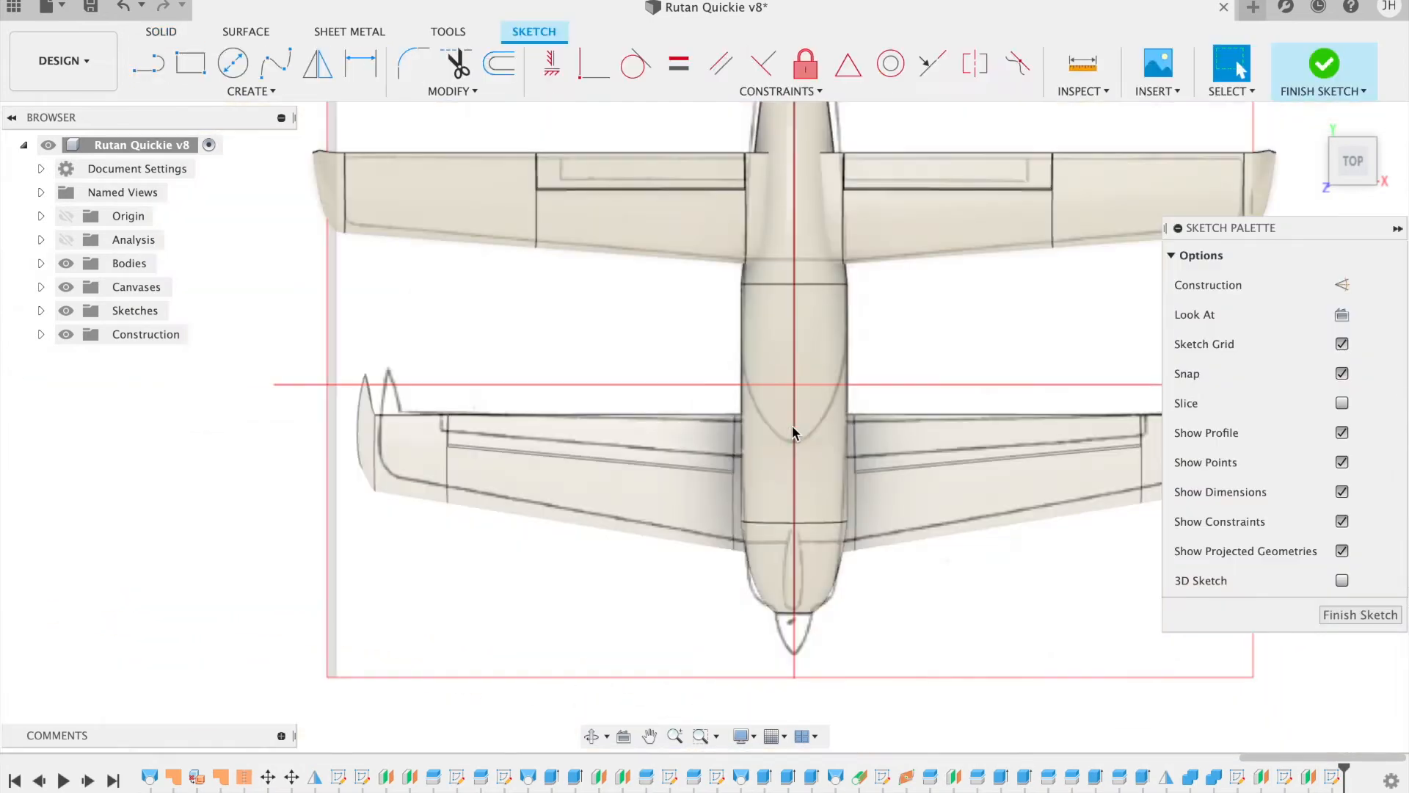
pyautogui.scroll(5, 792, 427)
pyautogui.scroll(10, 792, 426)
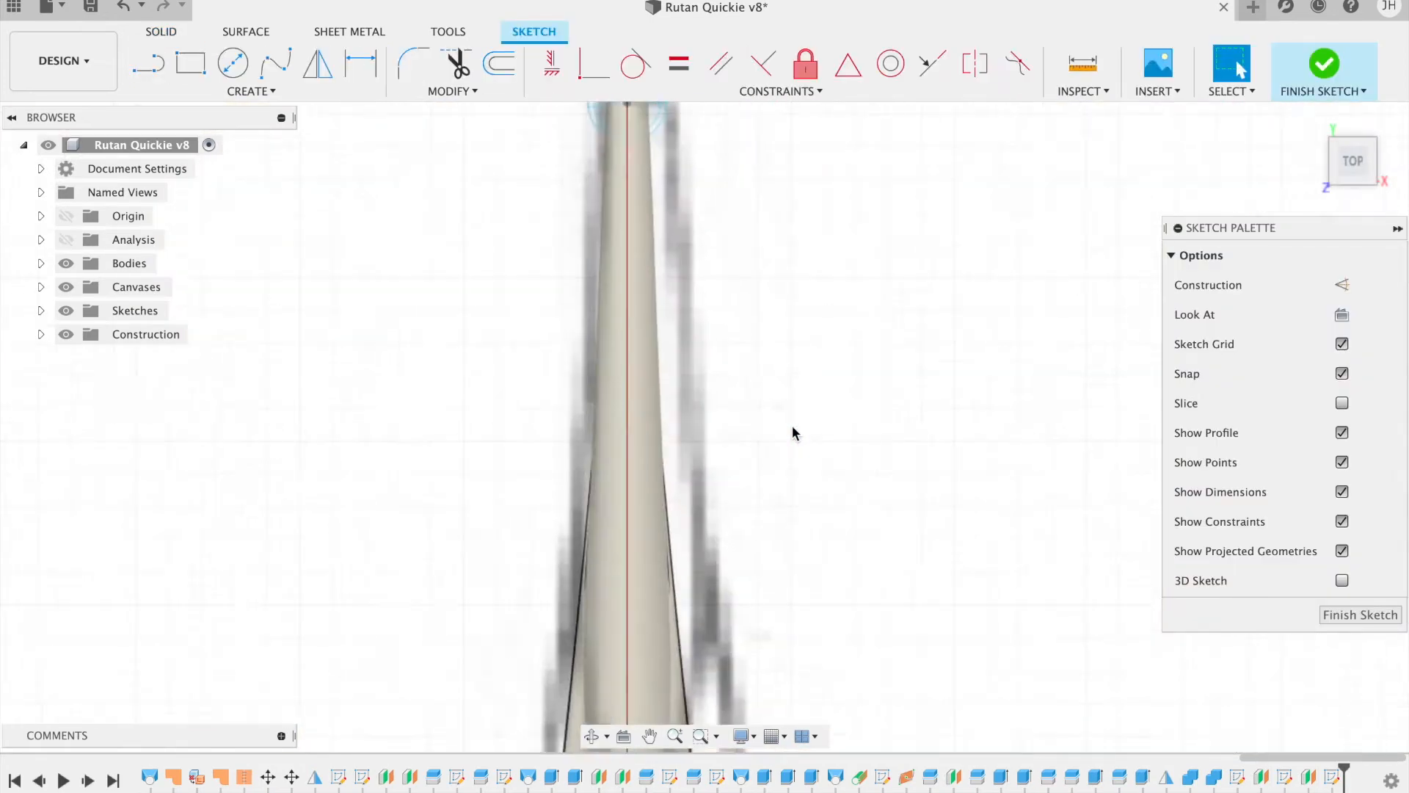
pyautogui.scroll(5, 793, 427)
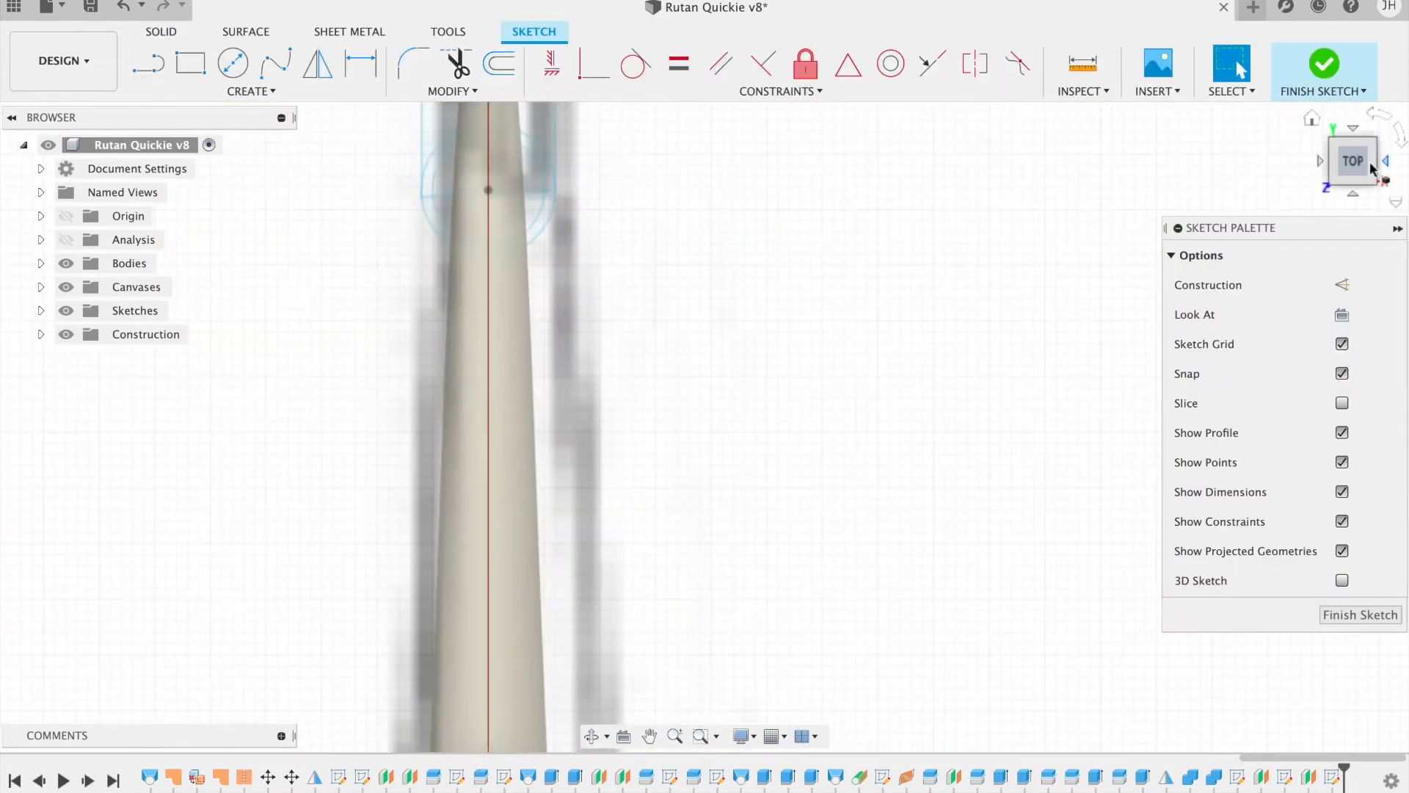
pyautogui.moveTo(1370, 162)
pyautogui.mouseDown()
pyautogui.moveTo(1254, 120)
pyautogui.moveTo(1144, 128)
pyautogui.mouseUp()
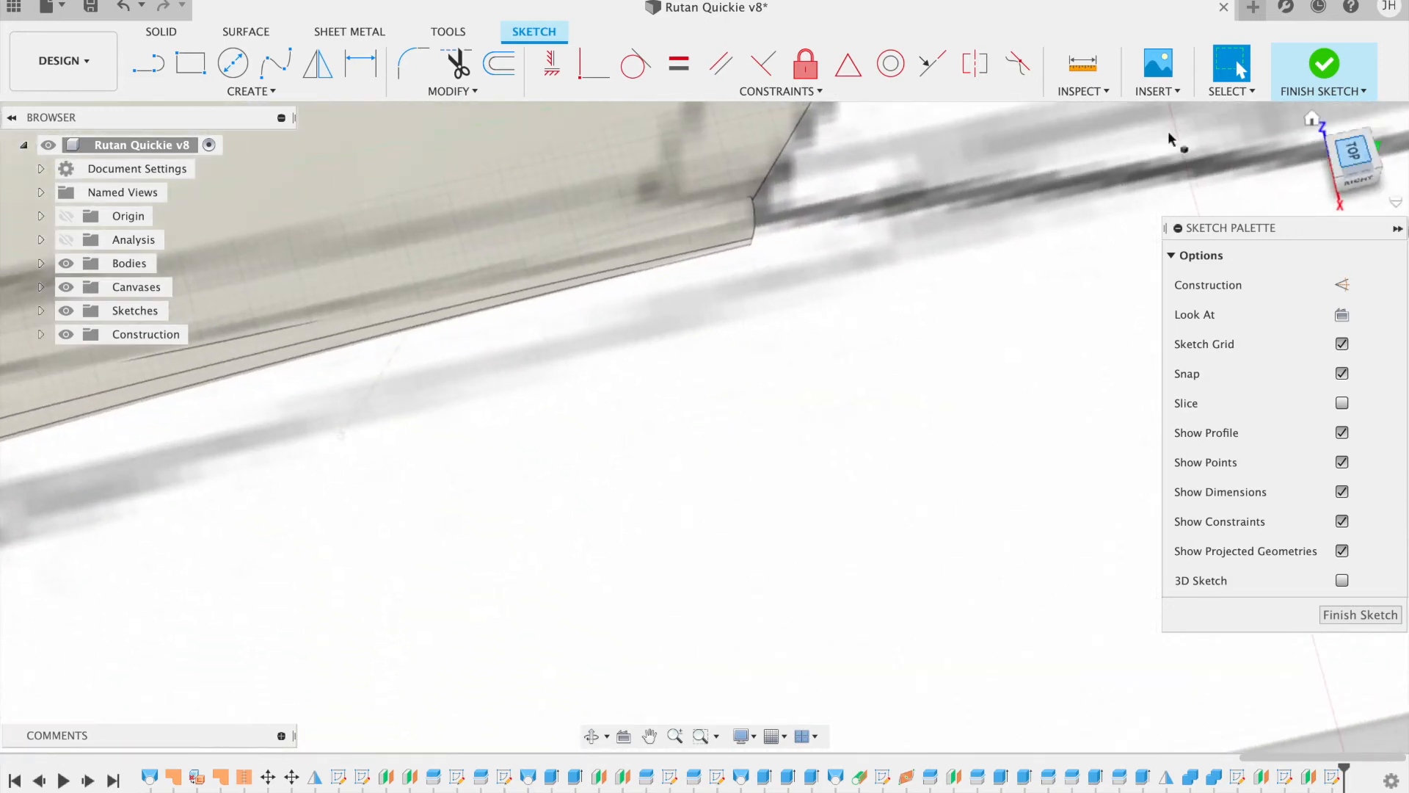
pyautogui.scroll(3, 752, 197)
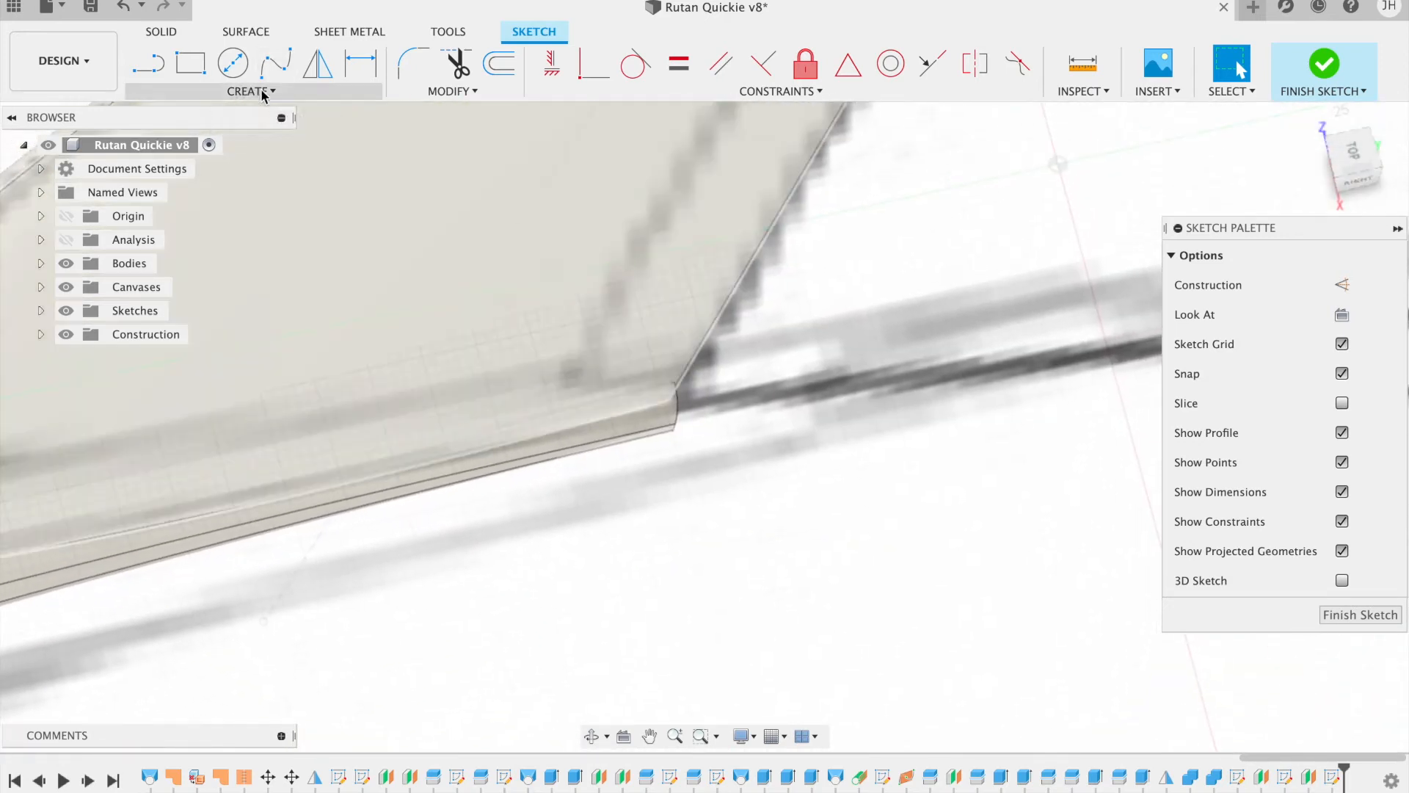
# Step: Intersect the slanted construction line with the sketch plane to get a reference point on it
pyautogui.click(253, 91)
pyautogui.moveTo(242, 426)
pyautogui.click(381, 447)
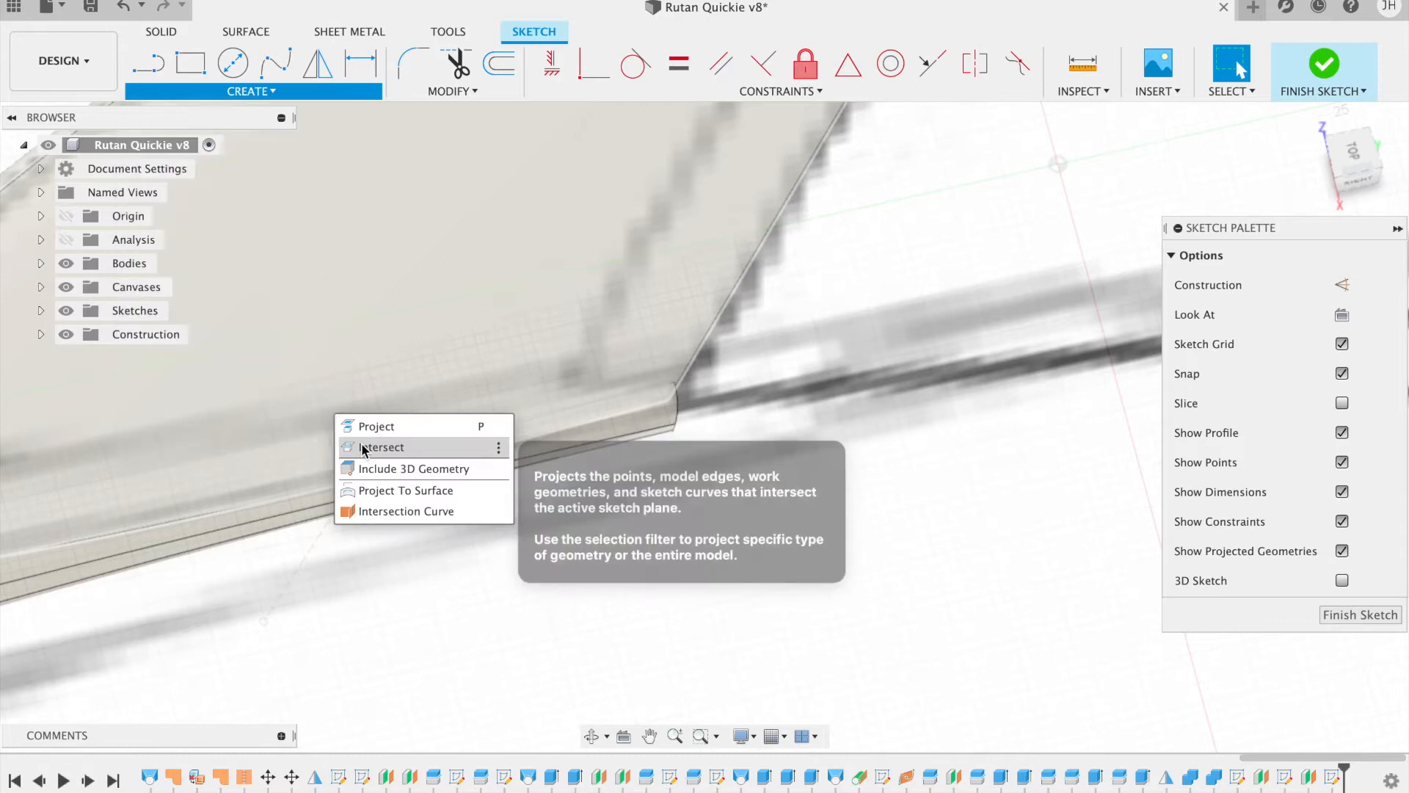
pyautogui.click(300, 568)
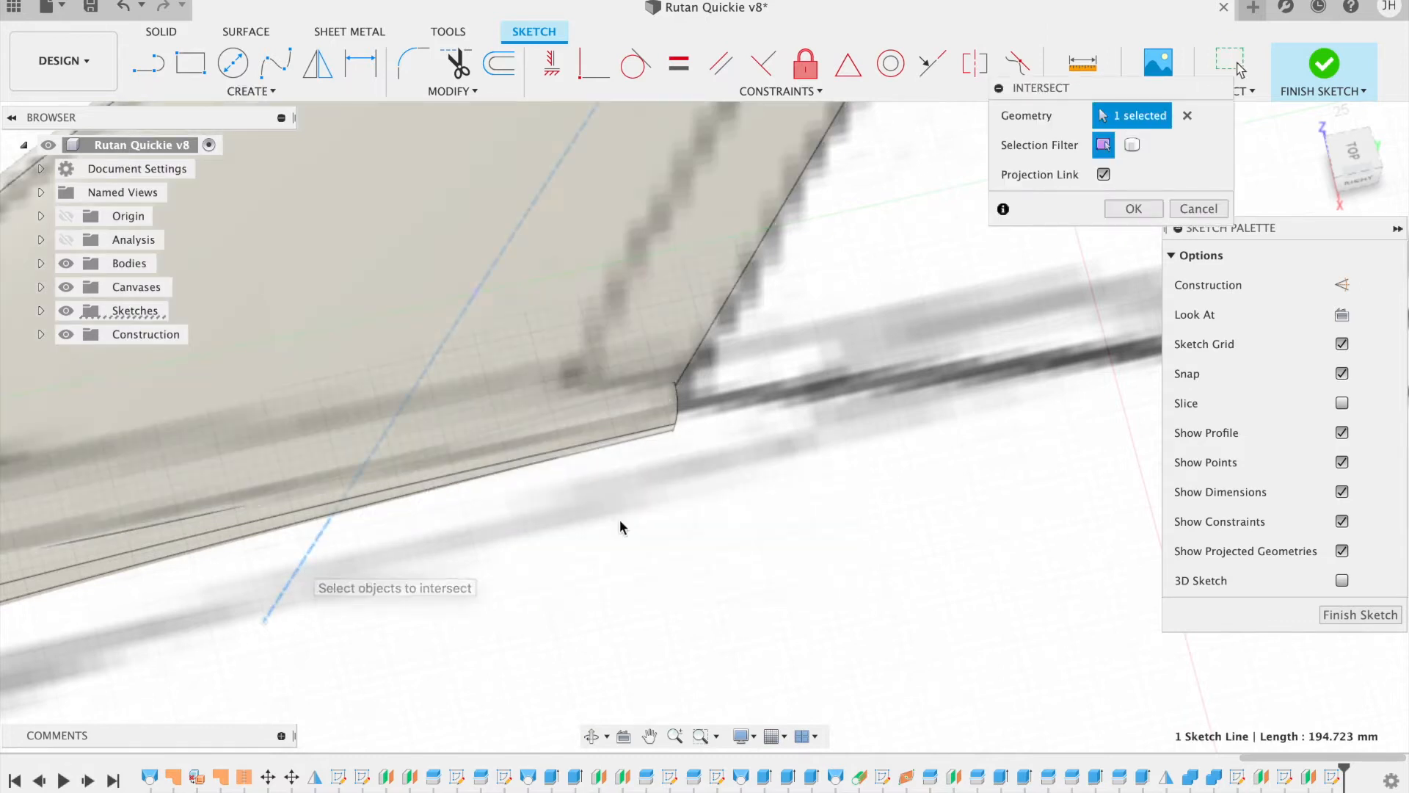
pyautogui.click(1121, 211)
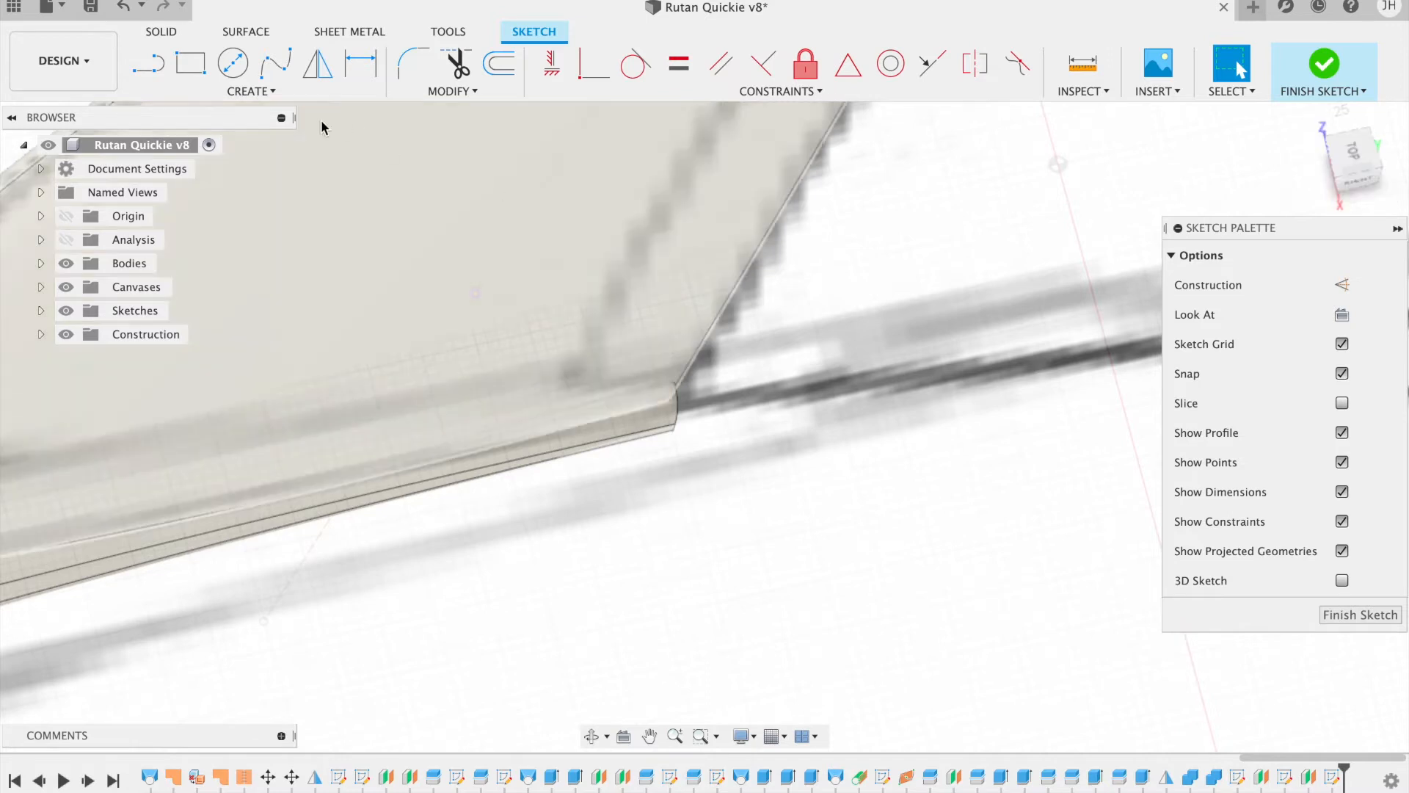
# Step: Project the upper hinge profile's two circles, cross line and three box lines into the sketch with the projection link turned off
pyautogui.click(1354, 160)
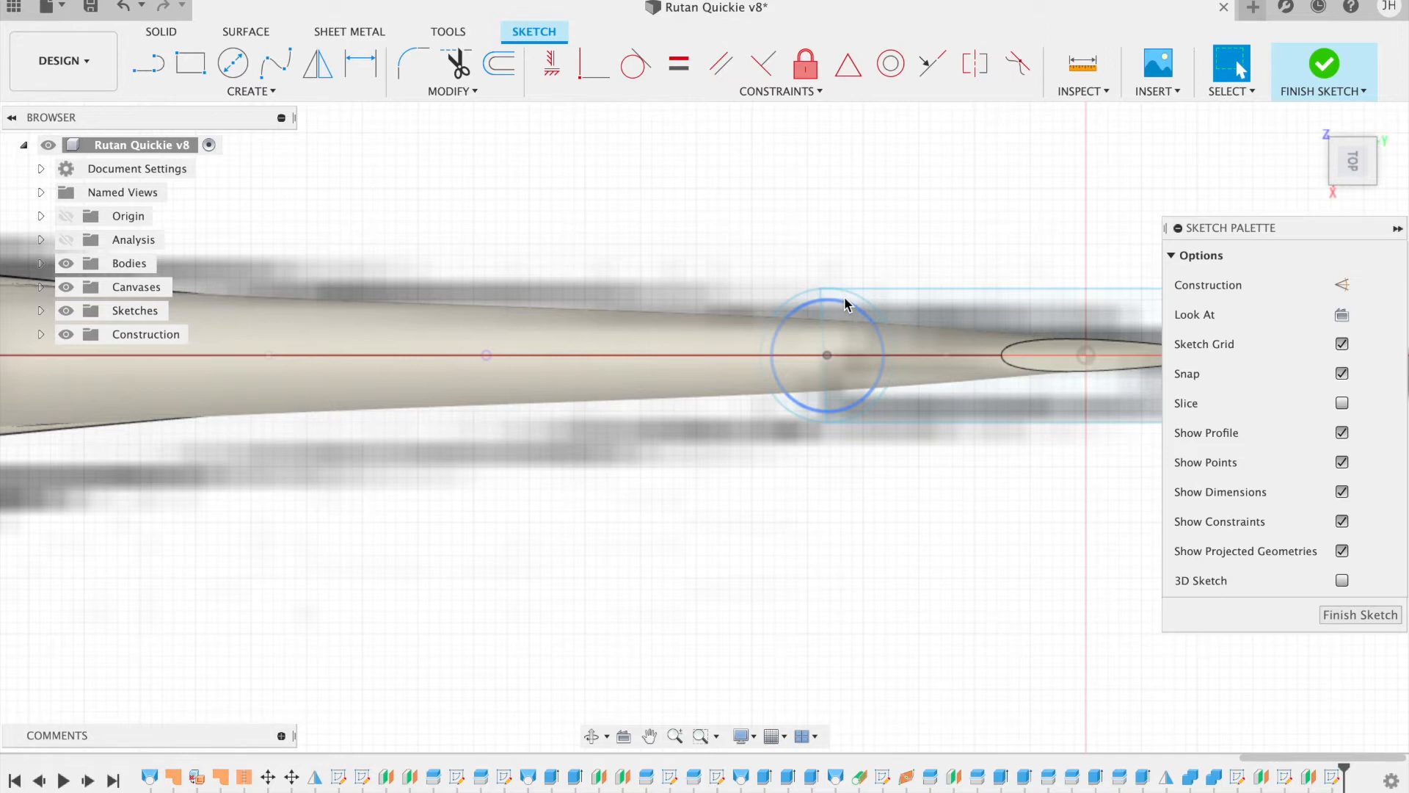
pyautogui.click(251, 91)
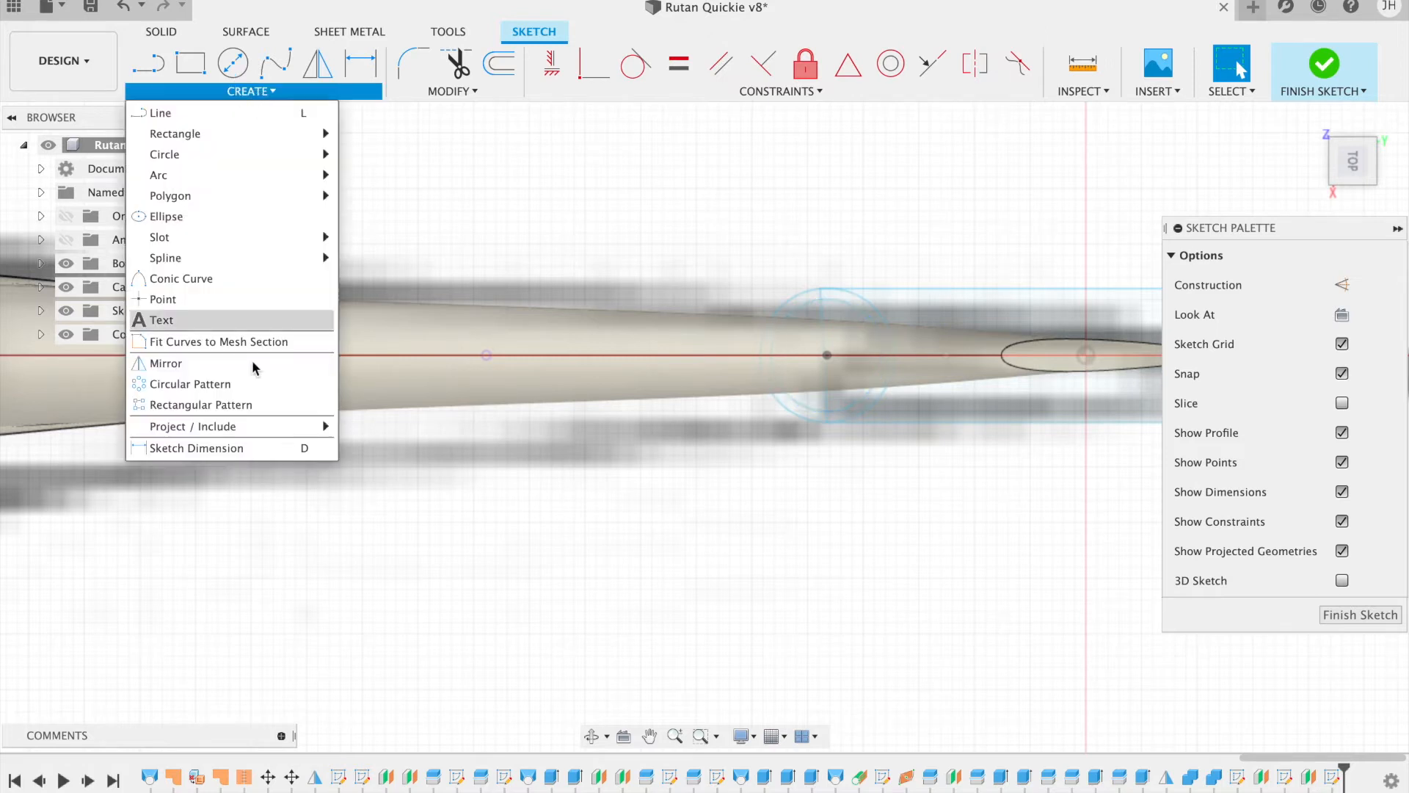
pyautogui.moveTo(252, 421)
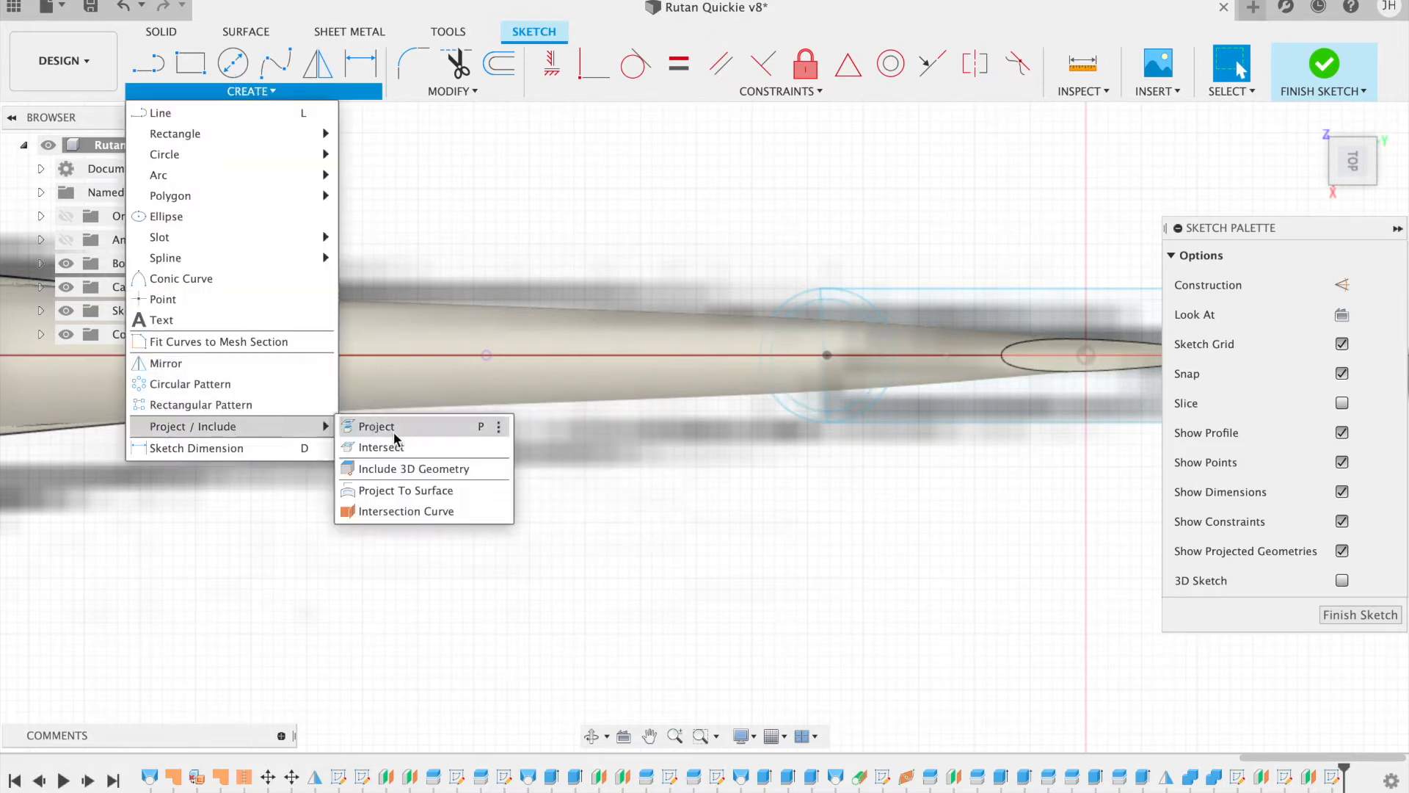
pyautogui.click(362, 420)
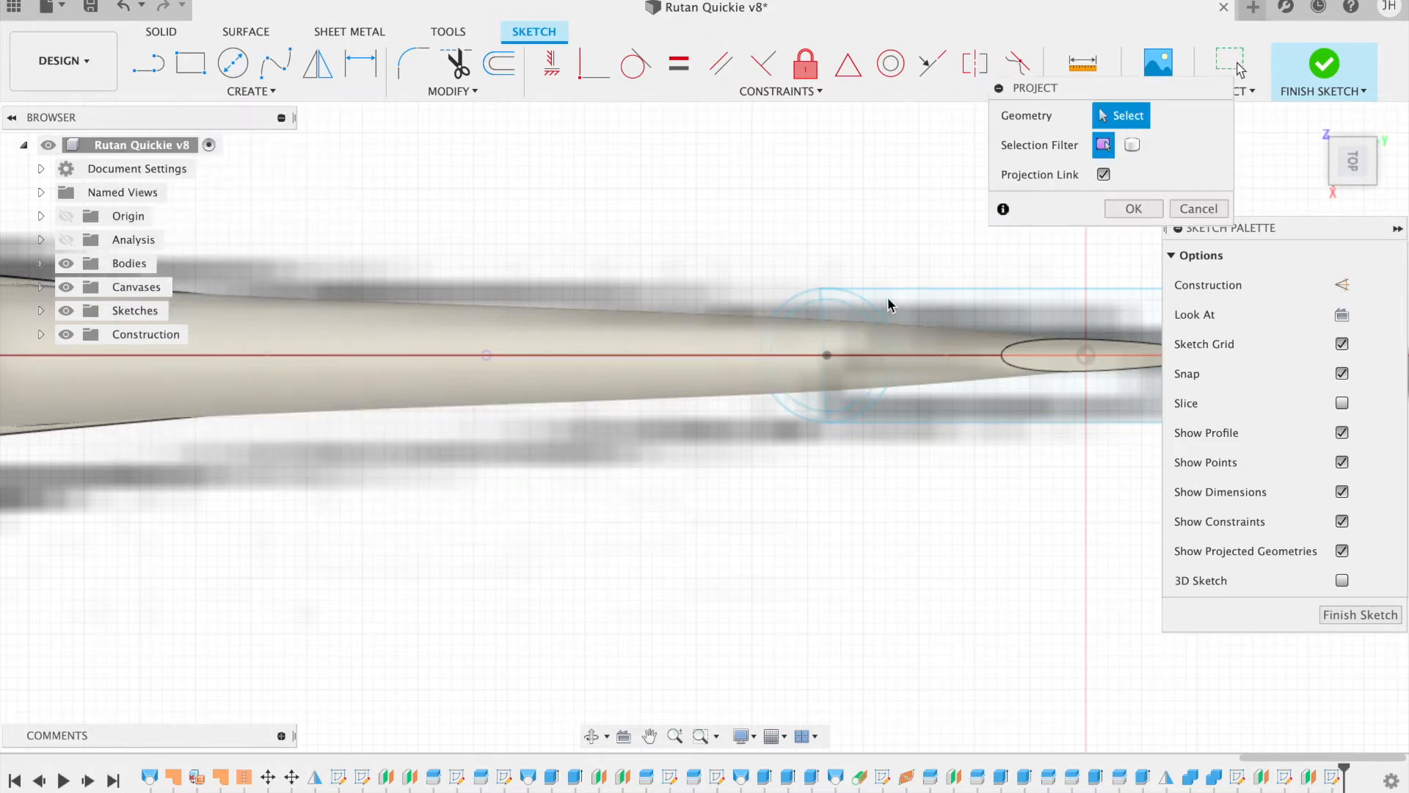
pyautogui.click(821, 301)
pyautogui.click(813, 303)
pyautogui.click(823, 302)
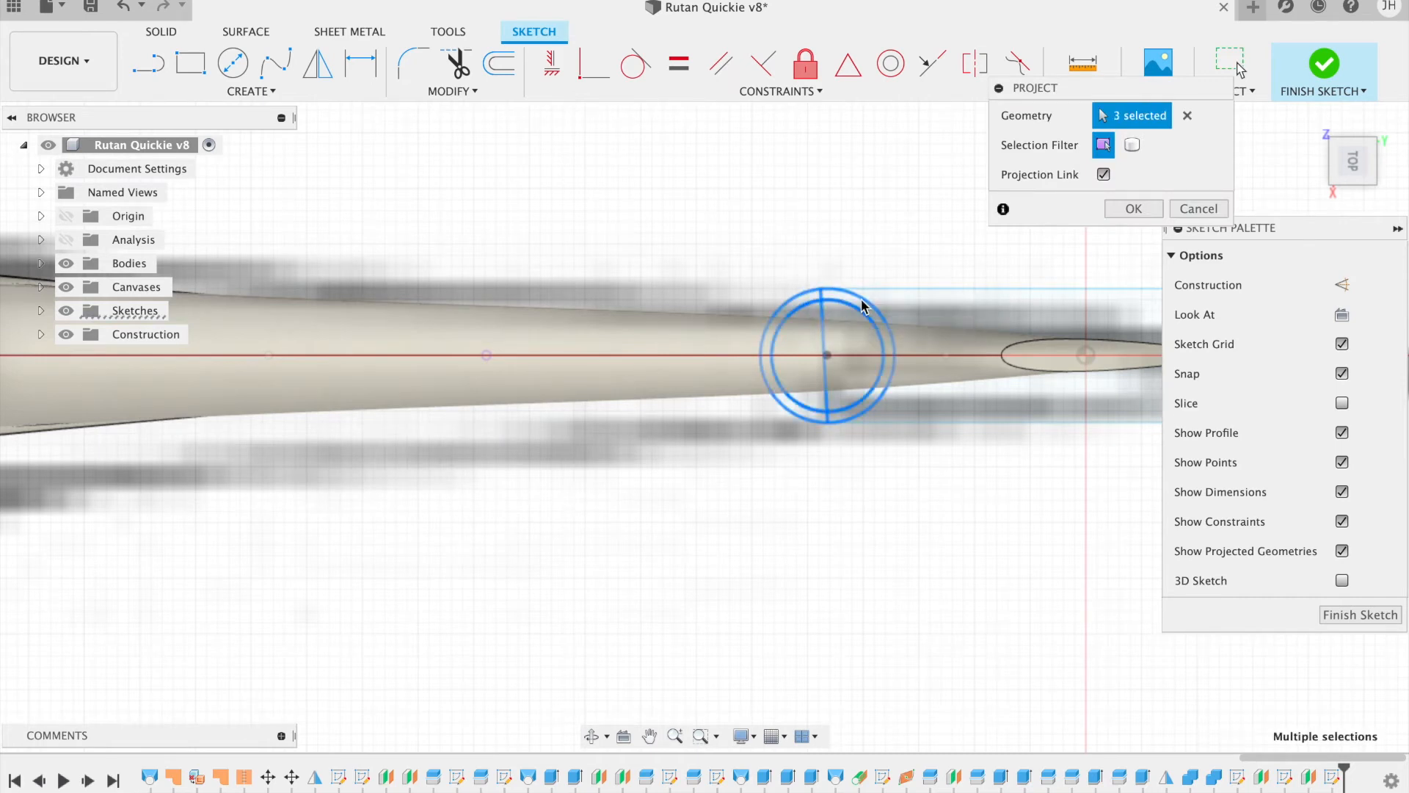
pyautogui.click(901, 292)
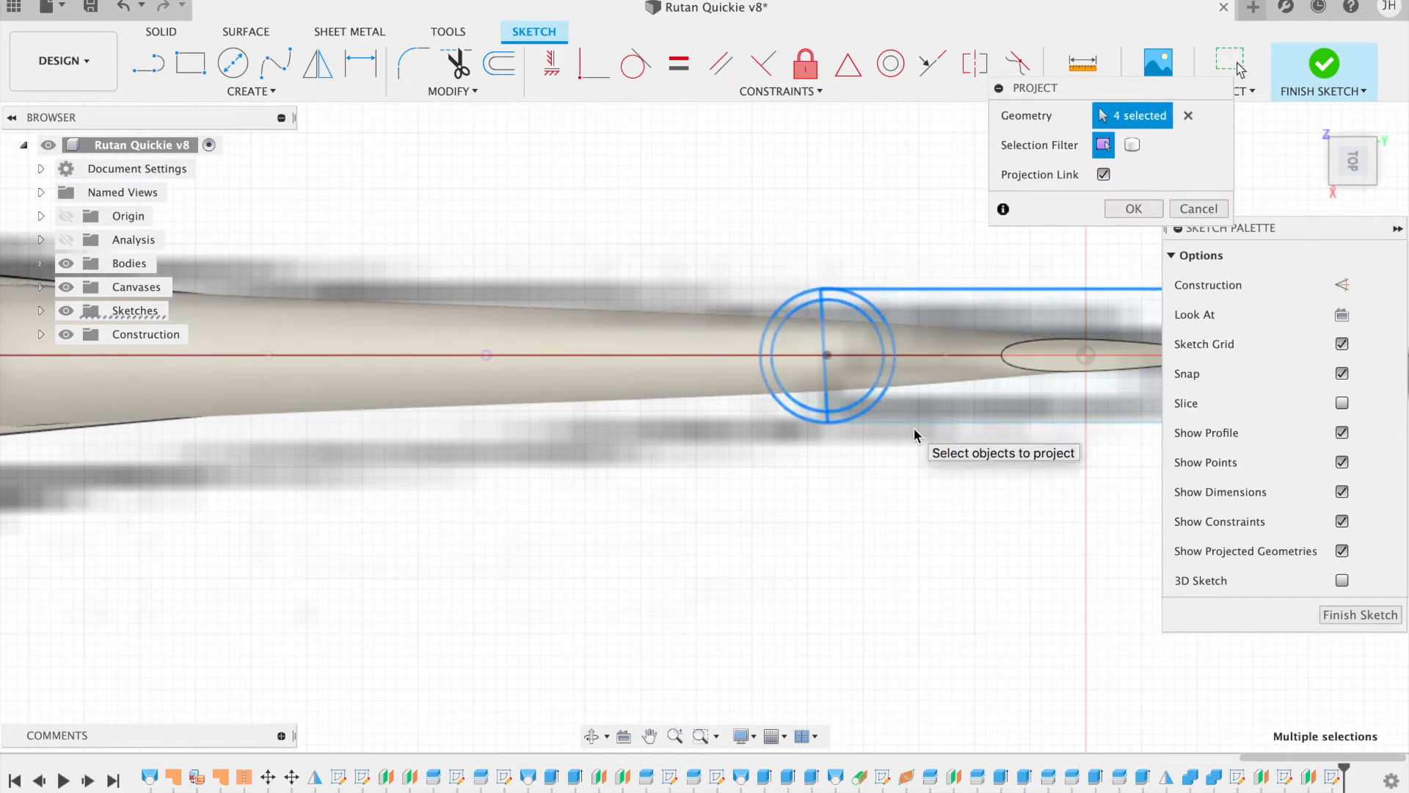
pyautogui.click(951, 425)
pyautogui.hscroll(5, 950, 440)
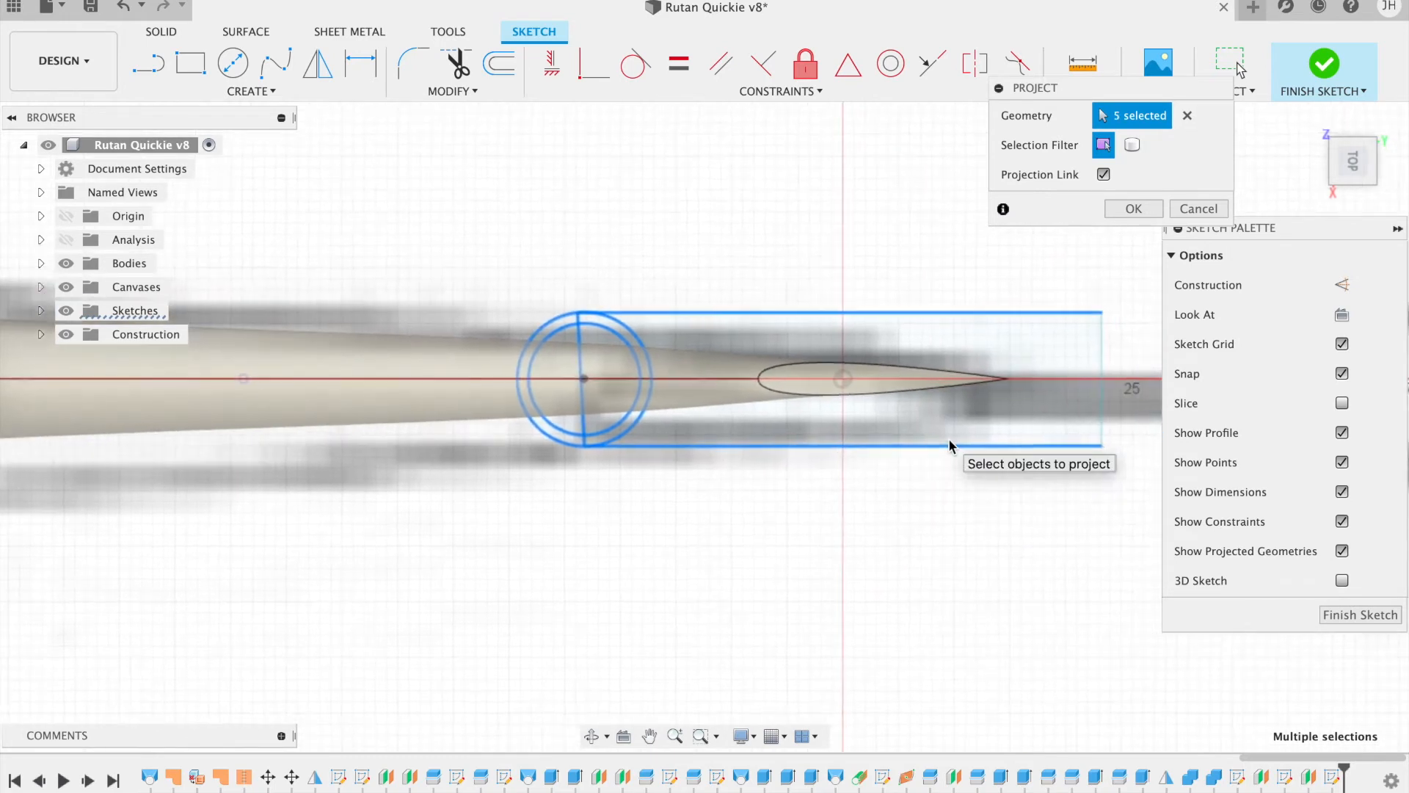
pyautogui.click(1004, 400)
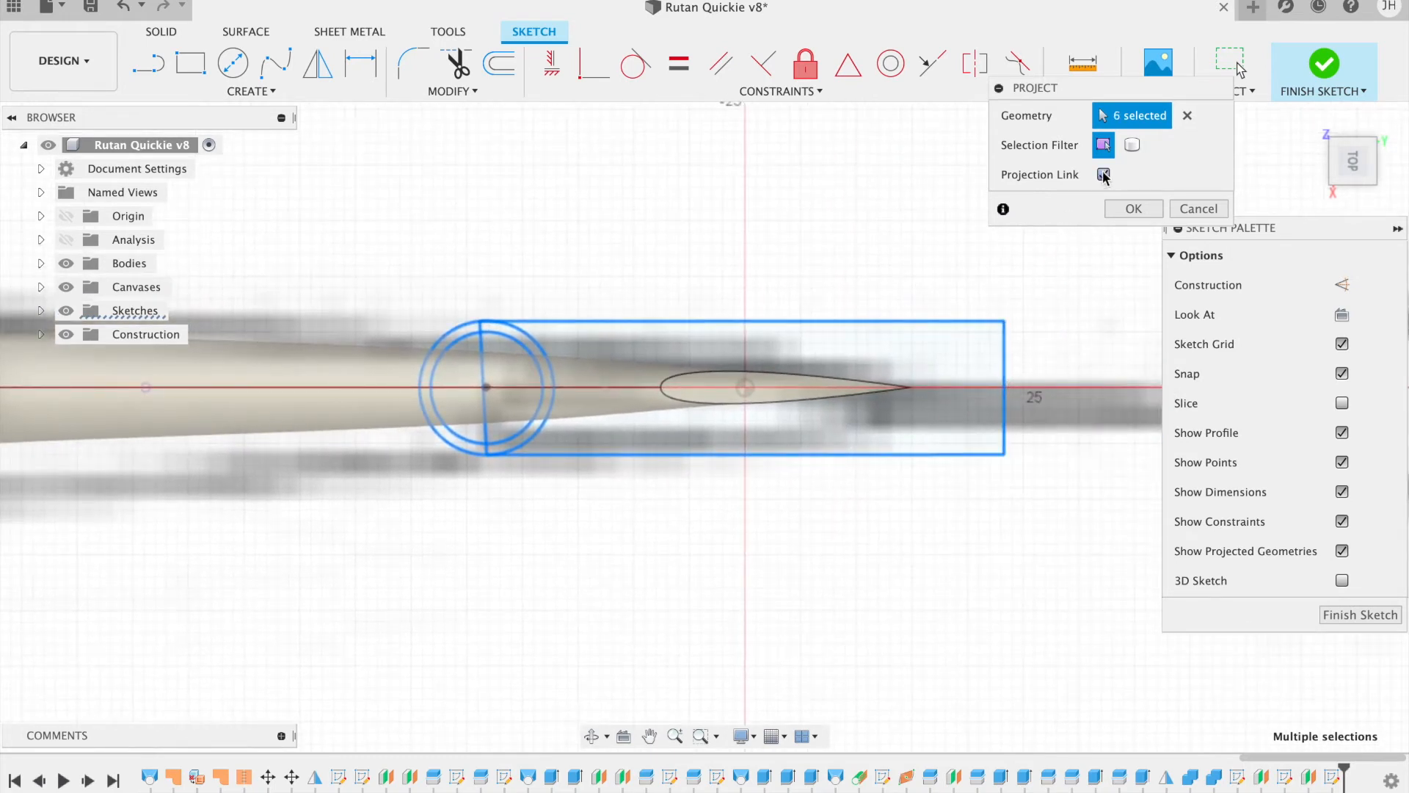
pyautogui.click(1134, 209)
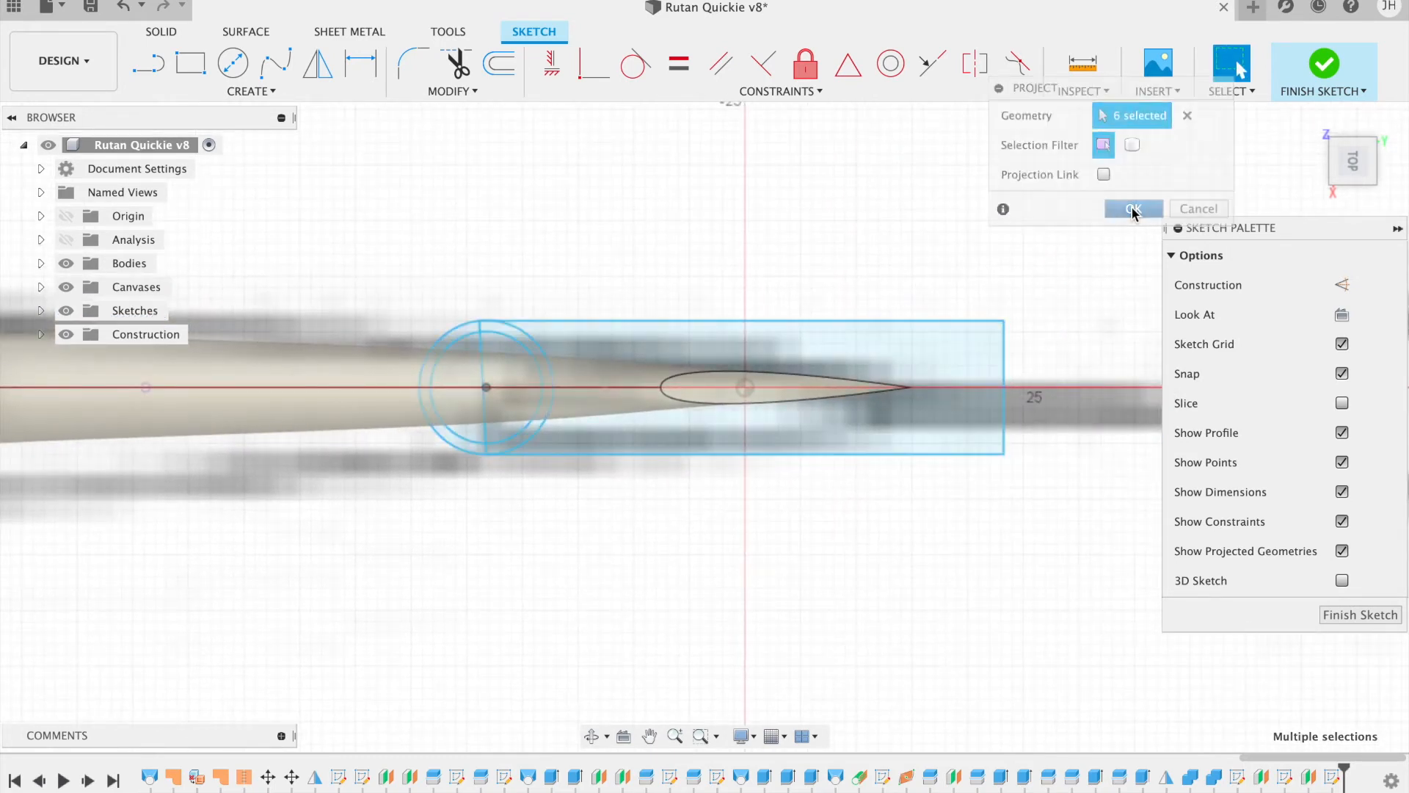
# Step: Select all six projected curves of the lower profile and move them -24 mm in Y towards the fin's interior
pyautogui.moveTo(1359, 164); pyautogui.dragTo(1359, 149)
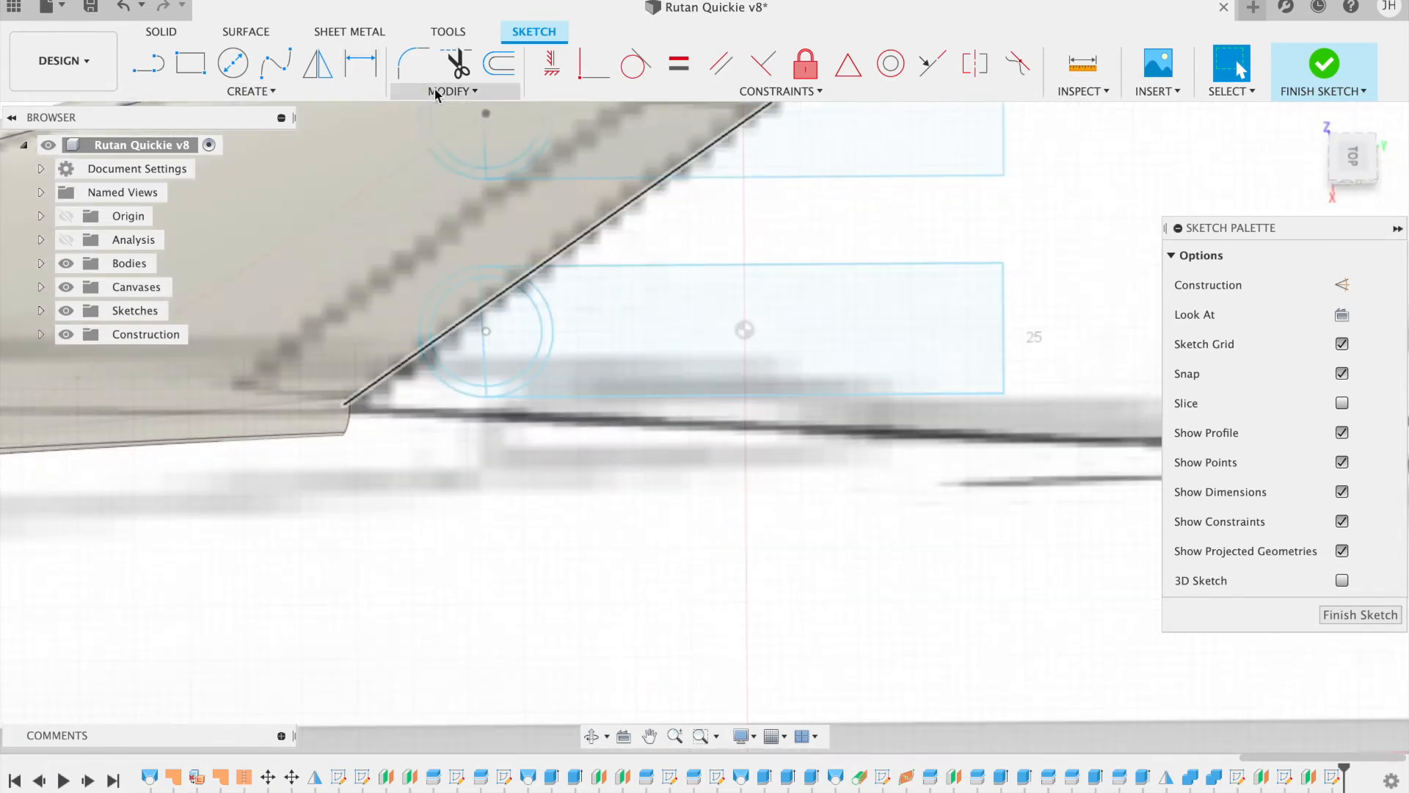
pyautogui.click(454, 91)
pyautogui.click(445, 239)
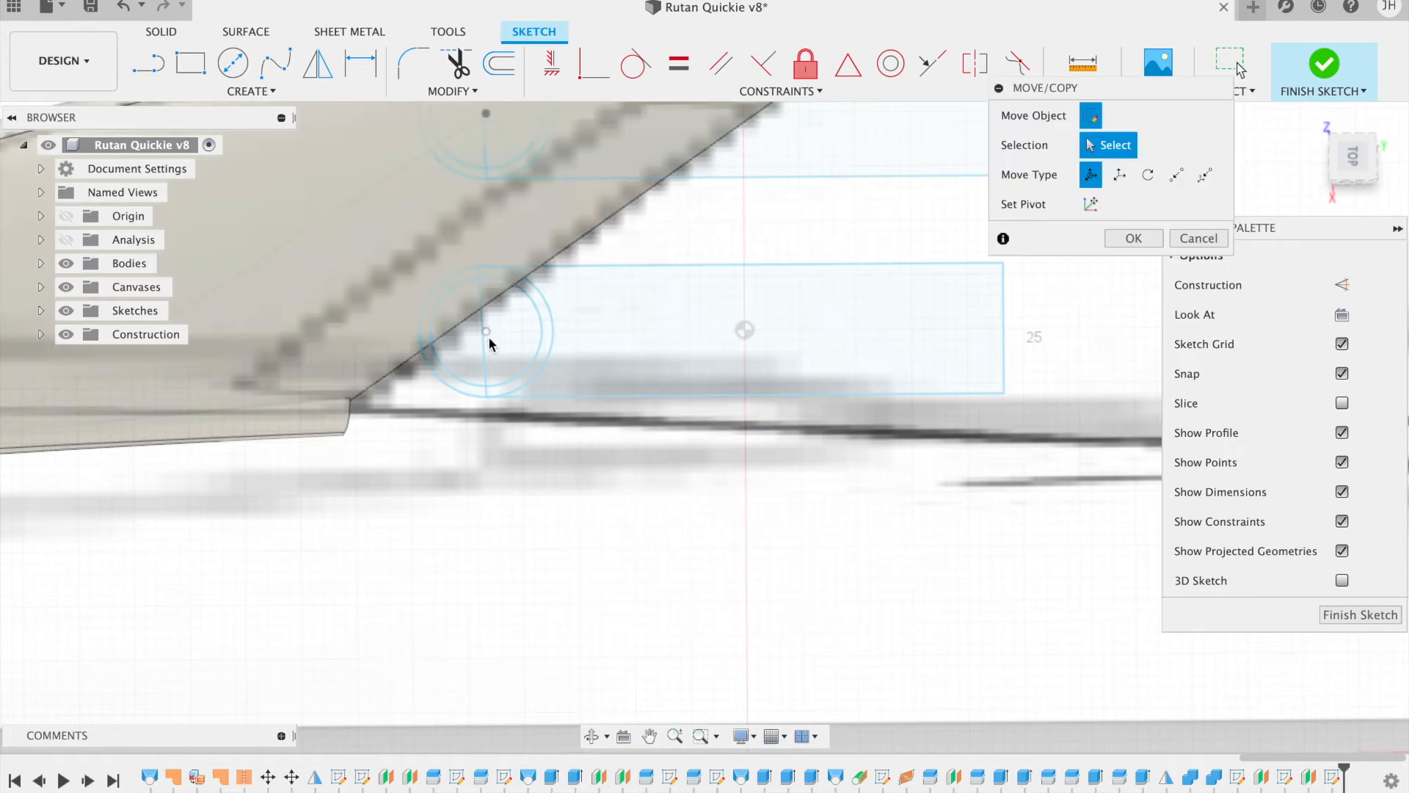
pyautogui.click(450, 380)
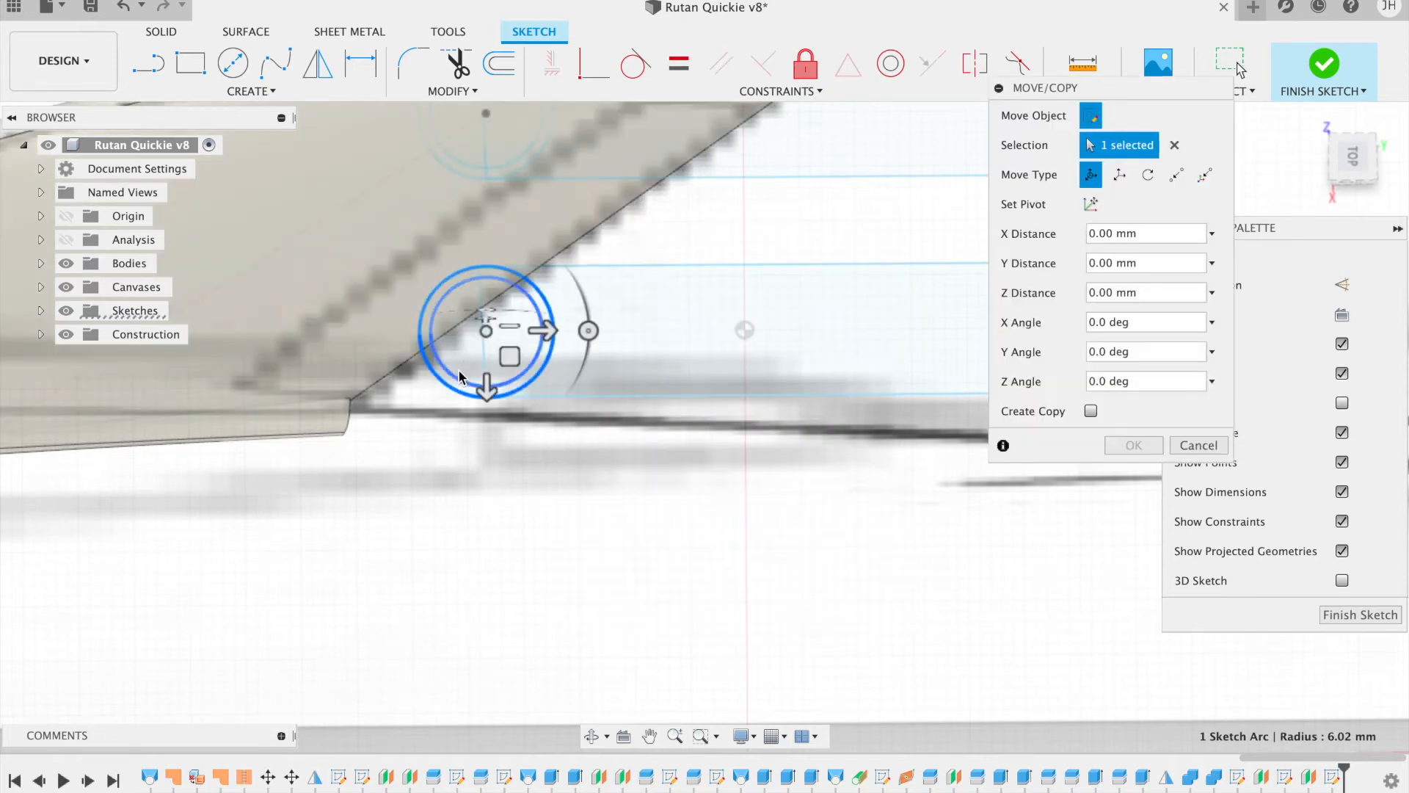
pyautogui.click(483, 361)
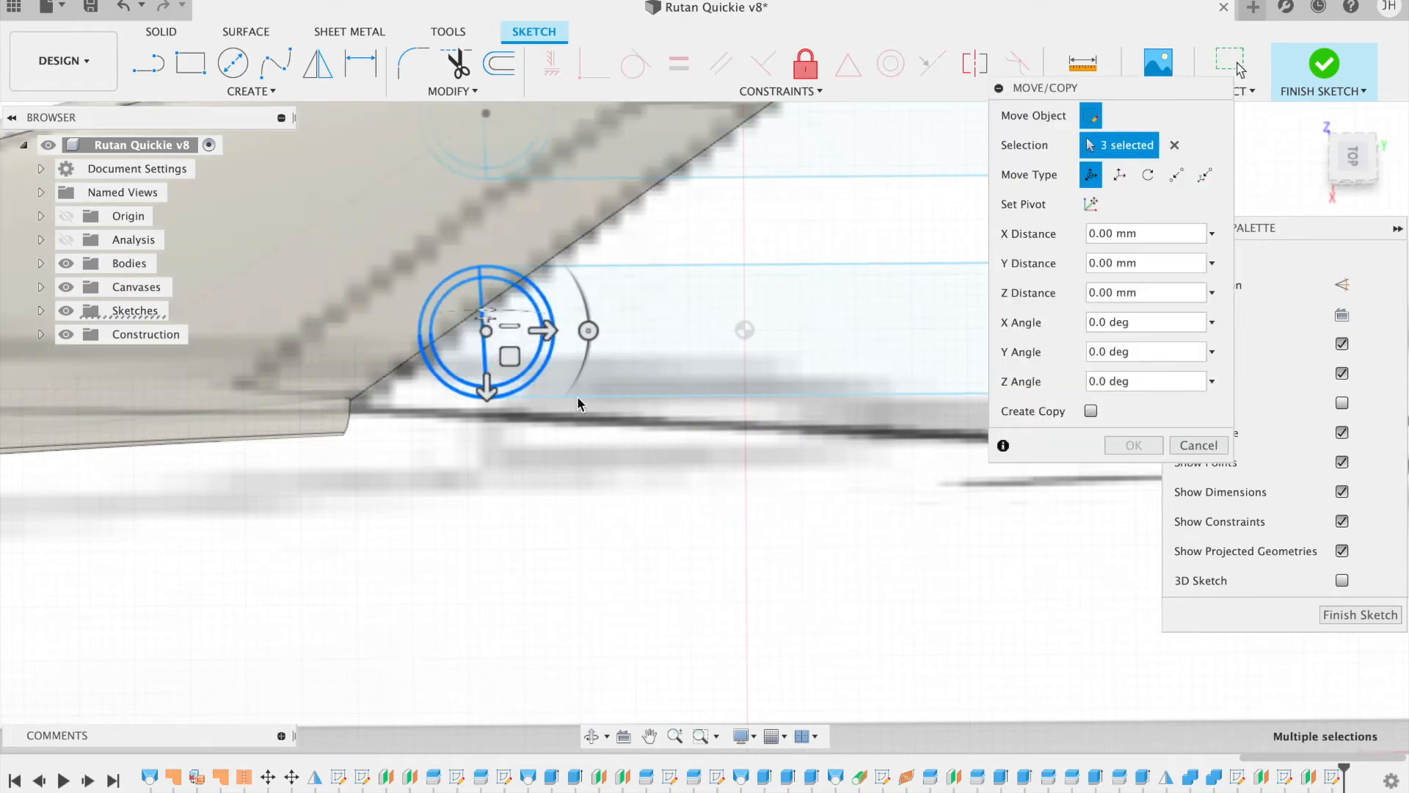
pyautogui.moveTo(1065, 90); pyautogui.dragTo(1263, 99)
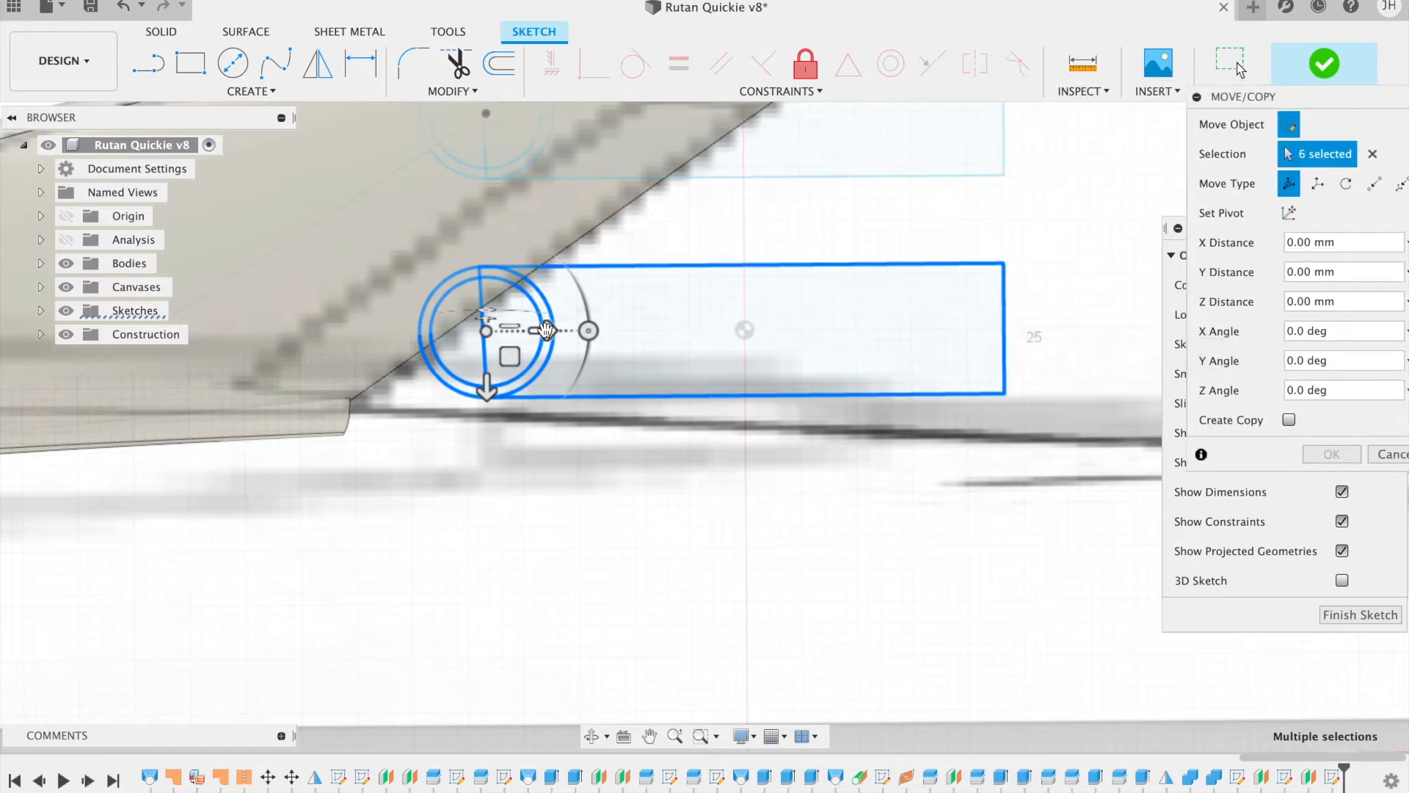
pyautogui.moveTo(545, 329); pyautogui.dragTo(276, 327)
pyautogui.scroll(-1, 214, 566)
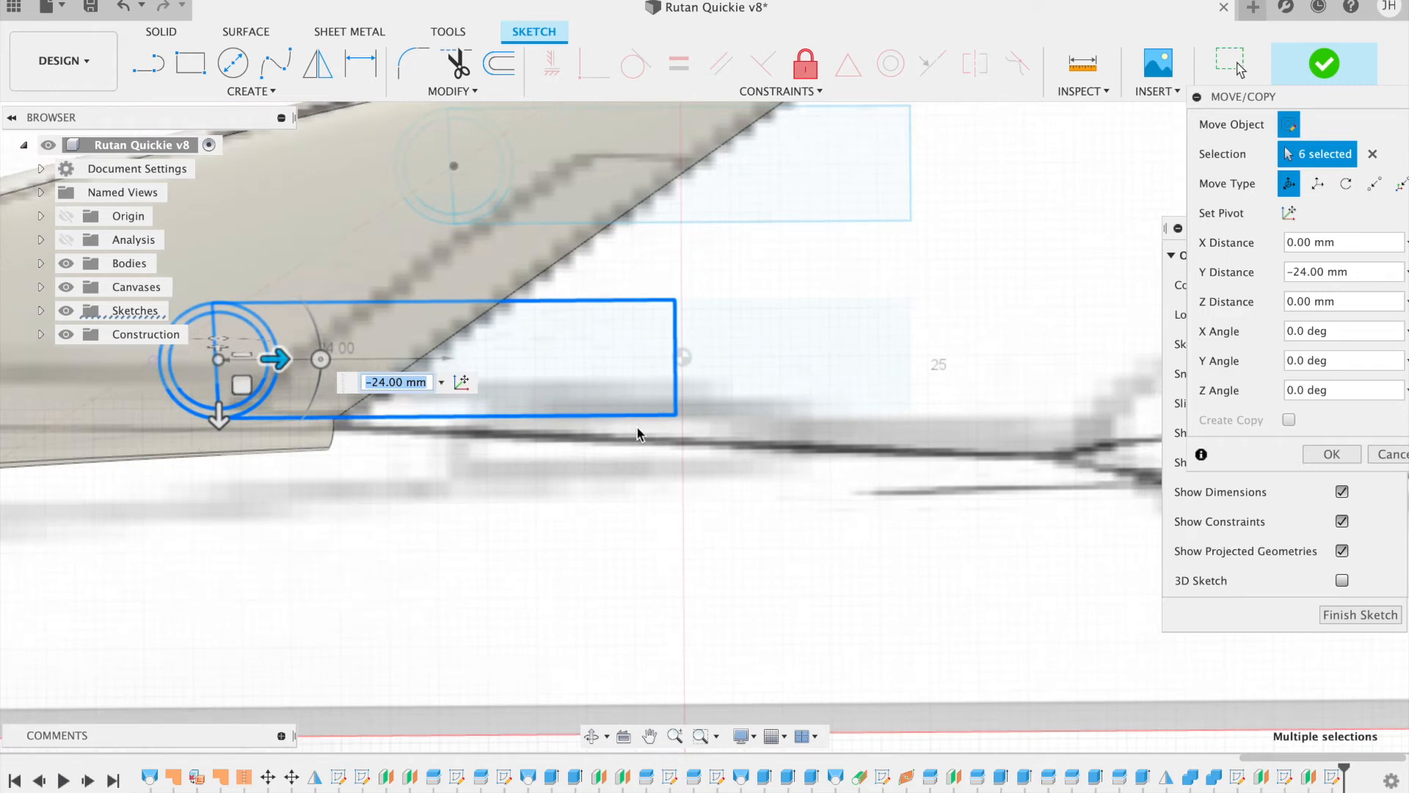
# Step: Move the lower profile point to point from its circle centre onto the slanted line's intersection point
pyautogui.click(1374, 183)
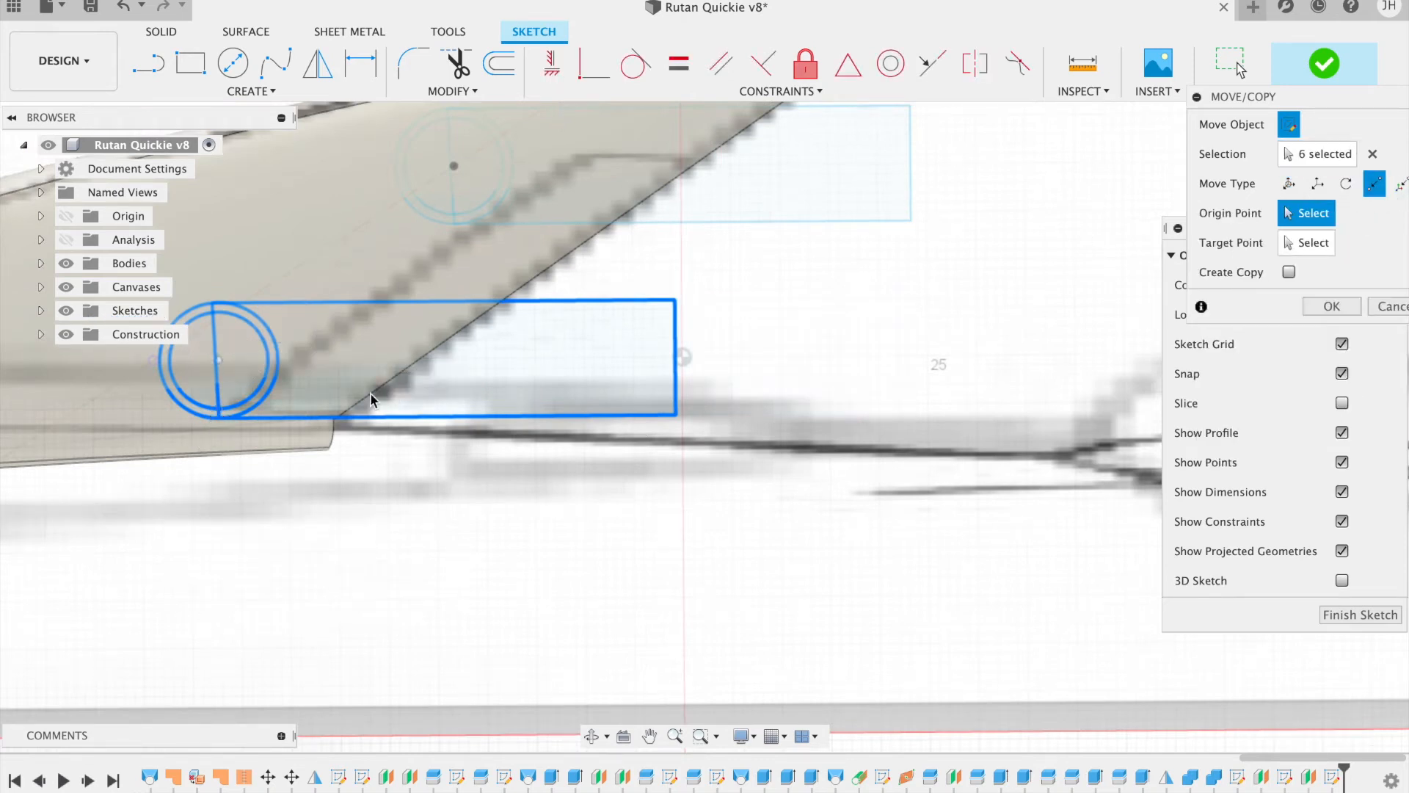
pyautogui.click(220, 360)
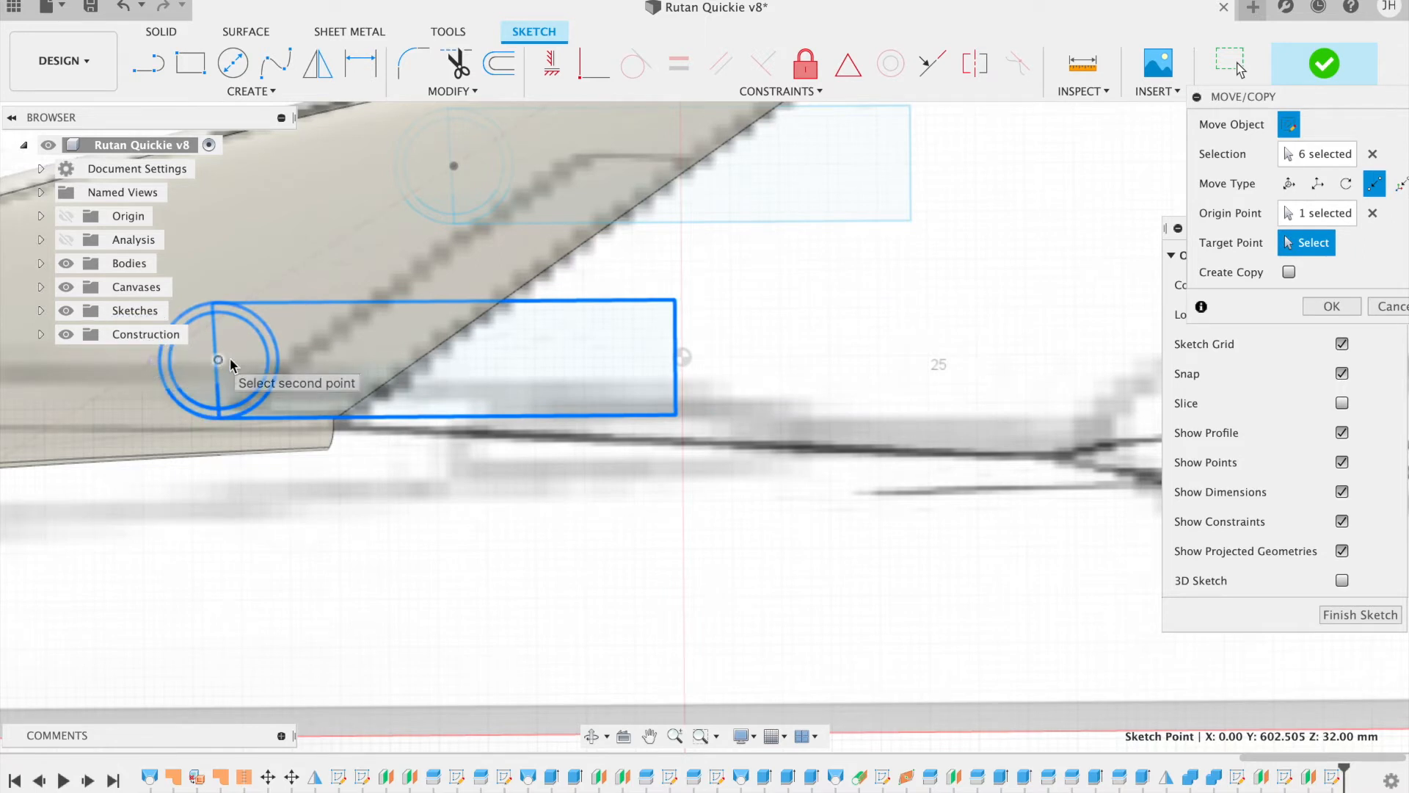
pyautogui.click(153, 360)
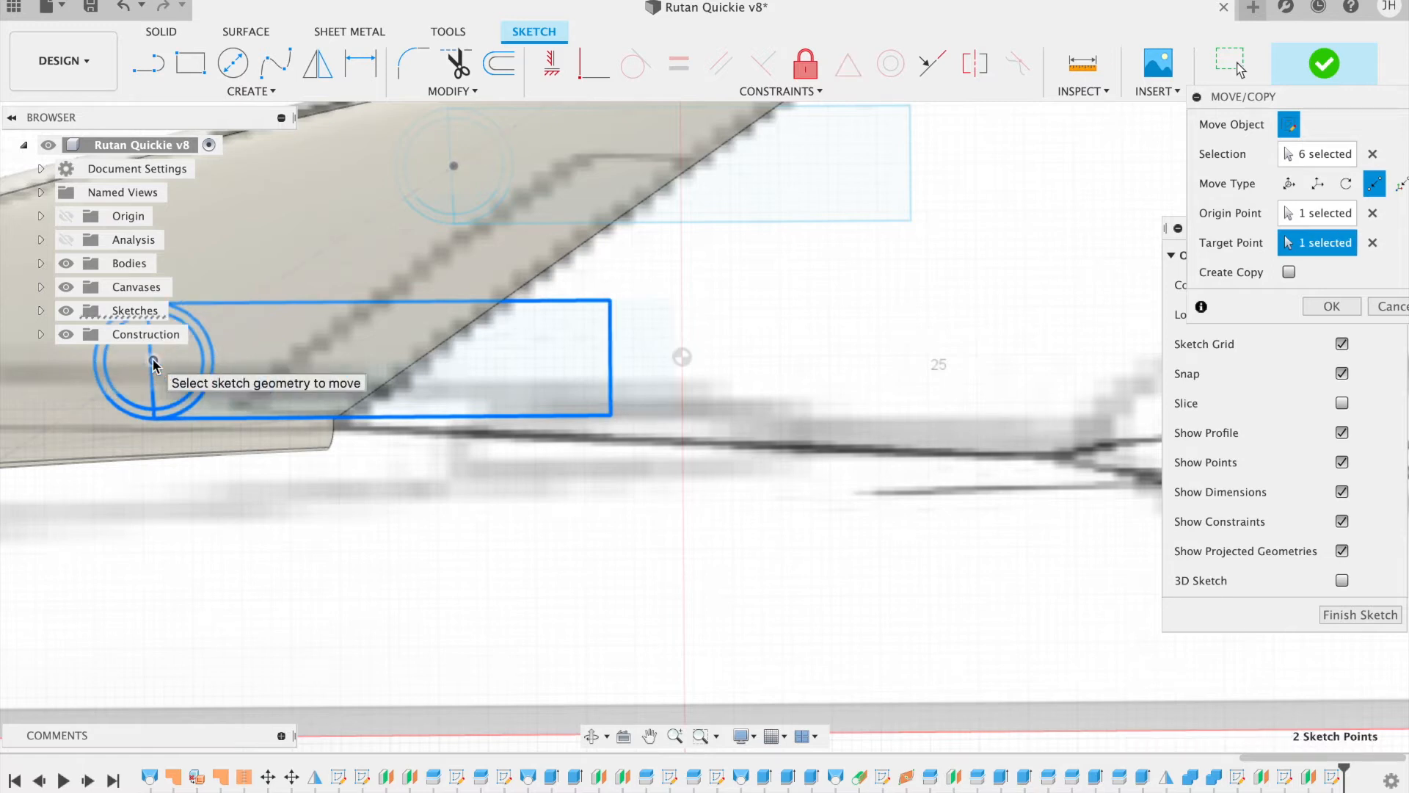
pyautogui.click(1331, 308)
# Step: Examine the lower profile's position against the upper profile and the fin outline from above and at an angle
pyautogui.scroll(-4, 253, 509)
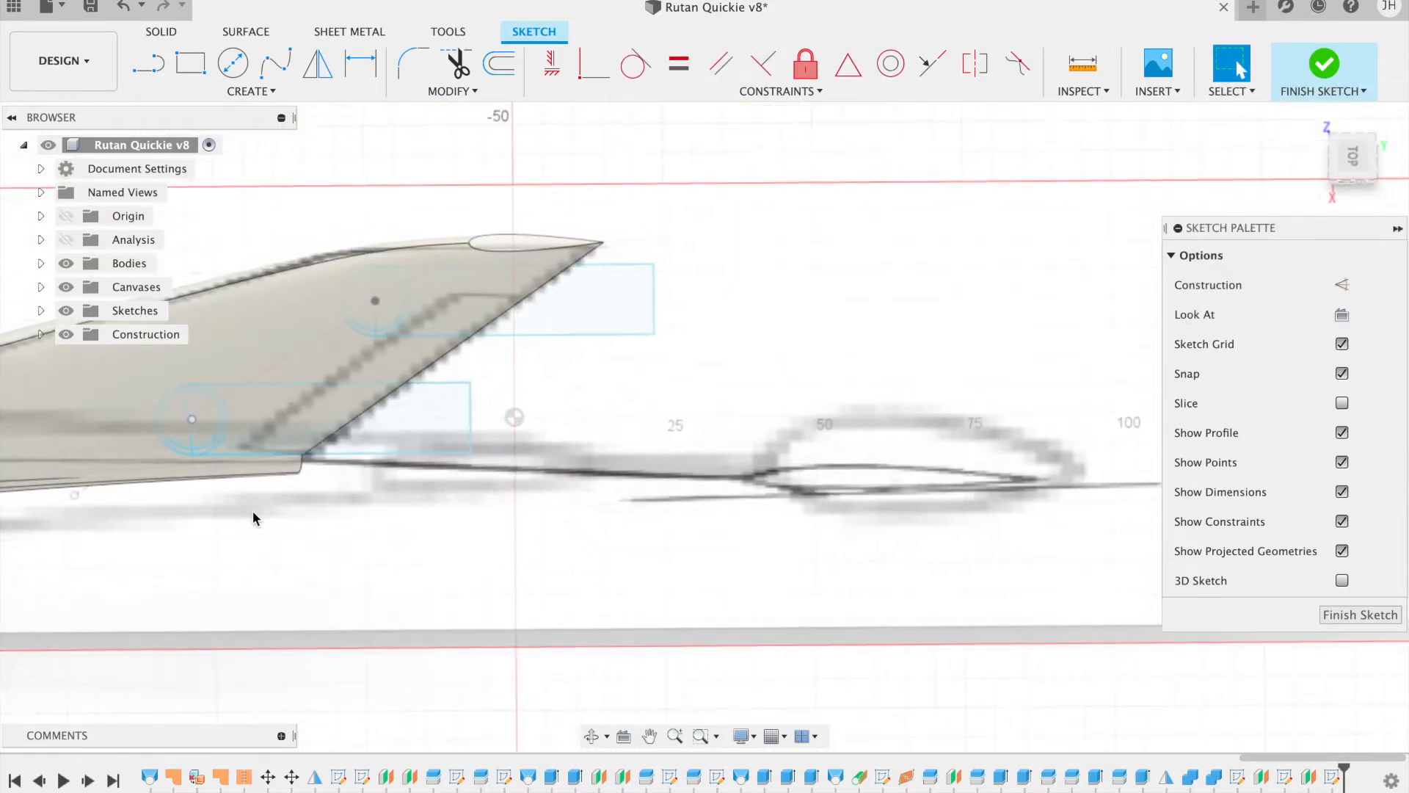
pyautogui.moveTo(1349, 162); pyautogui.dragTo(1333, 188)
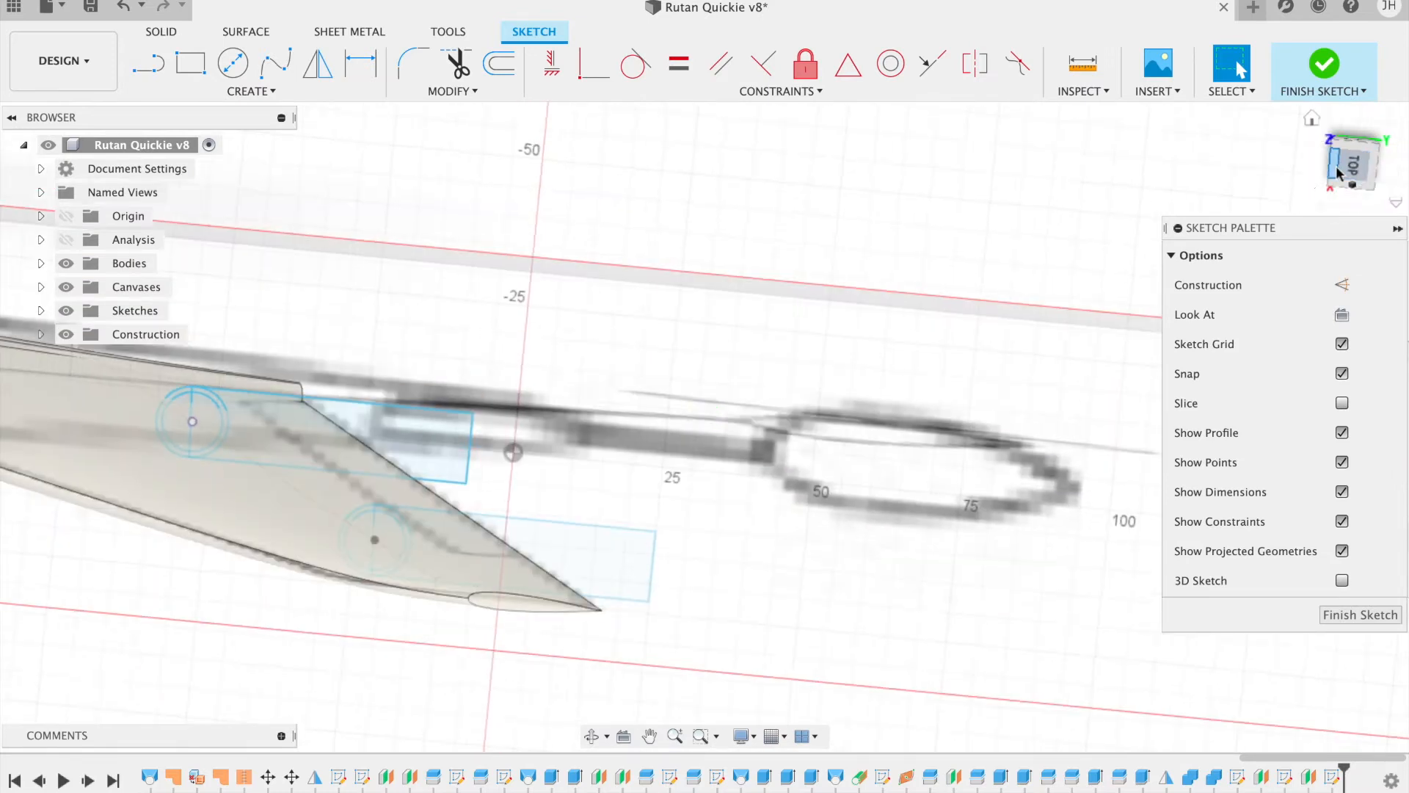
pyautogui.click(1337, 173)
pyautogui.click(1369, 168)
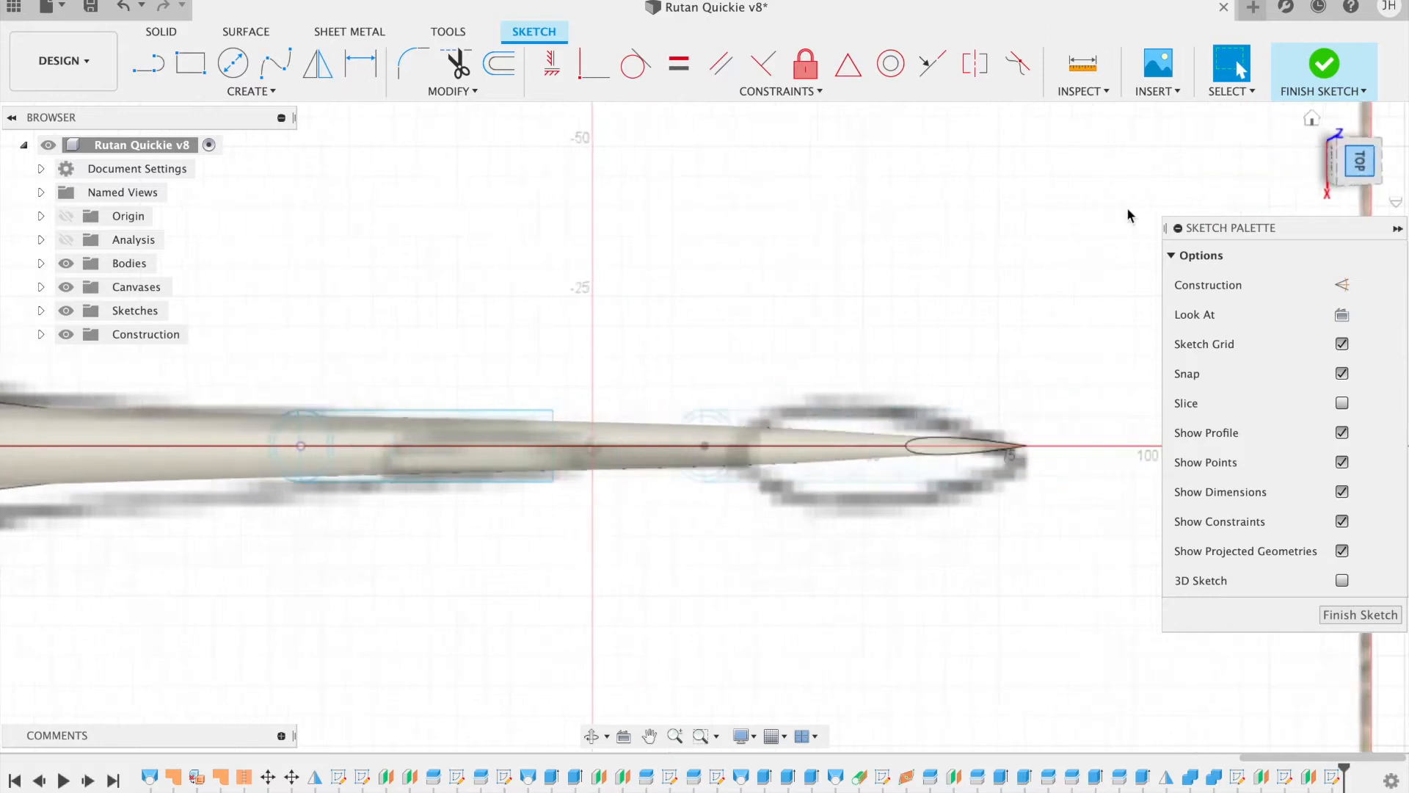
pyautogui.scroll(3, 317, 387)
pyautogui.hscroll(-3, 317, 388)
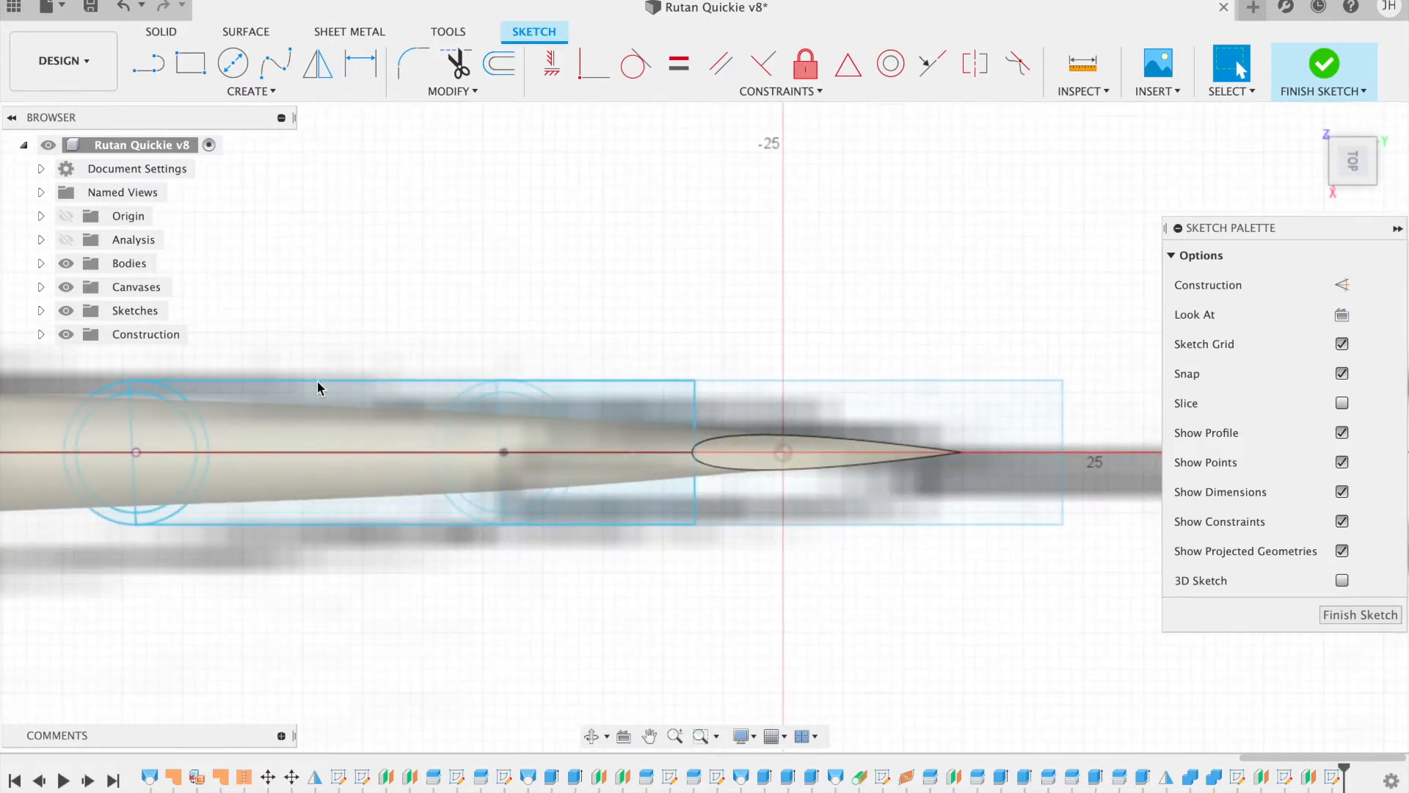
pyautogui.hscroll(-5, 317, 388)
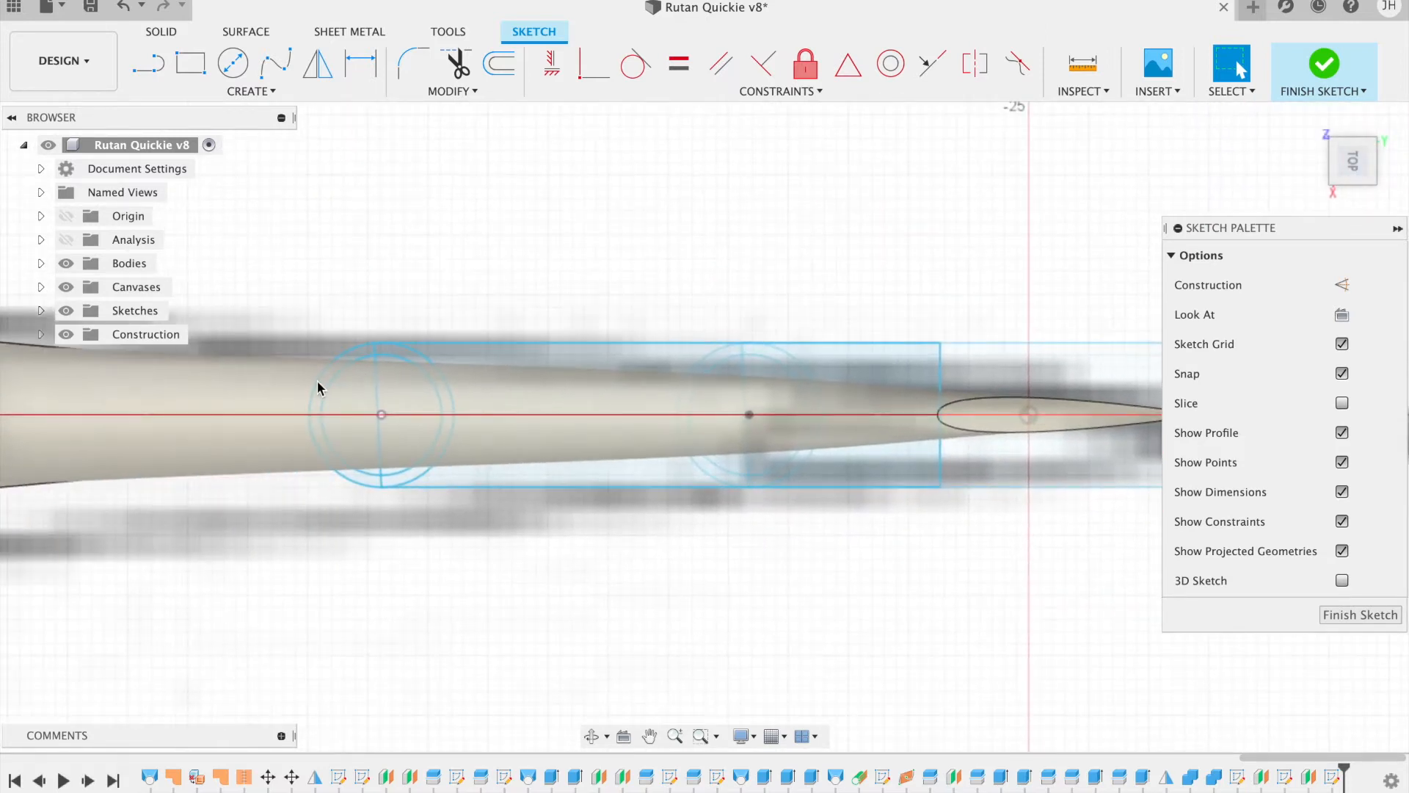
pyautogui.scroll(2, 317, 387)
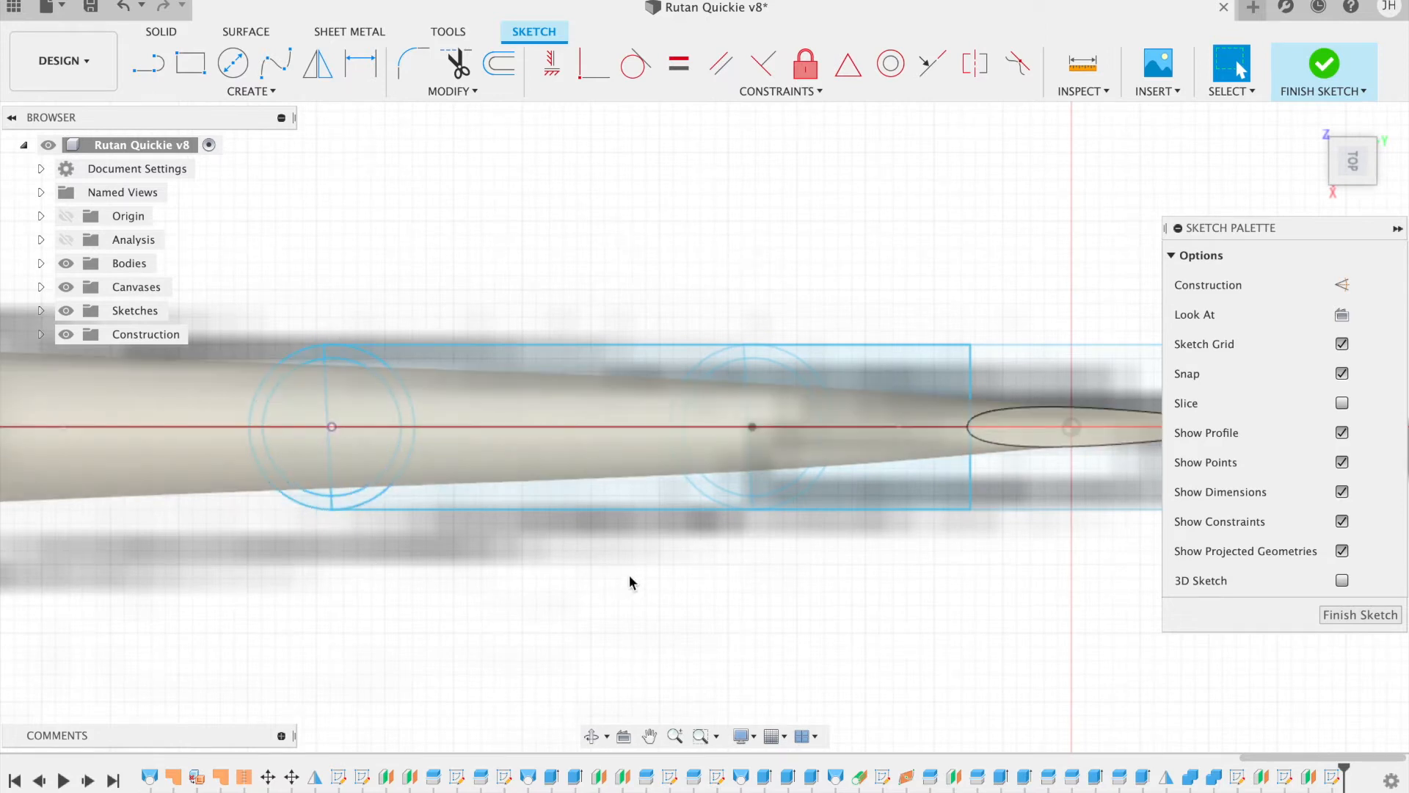
pyautogui.scroll(-2, 629, 576)
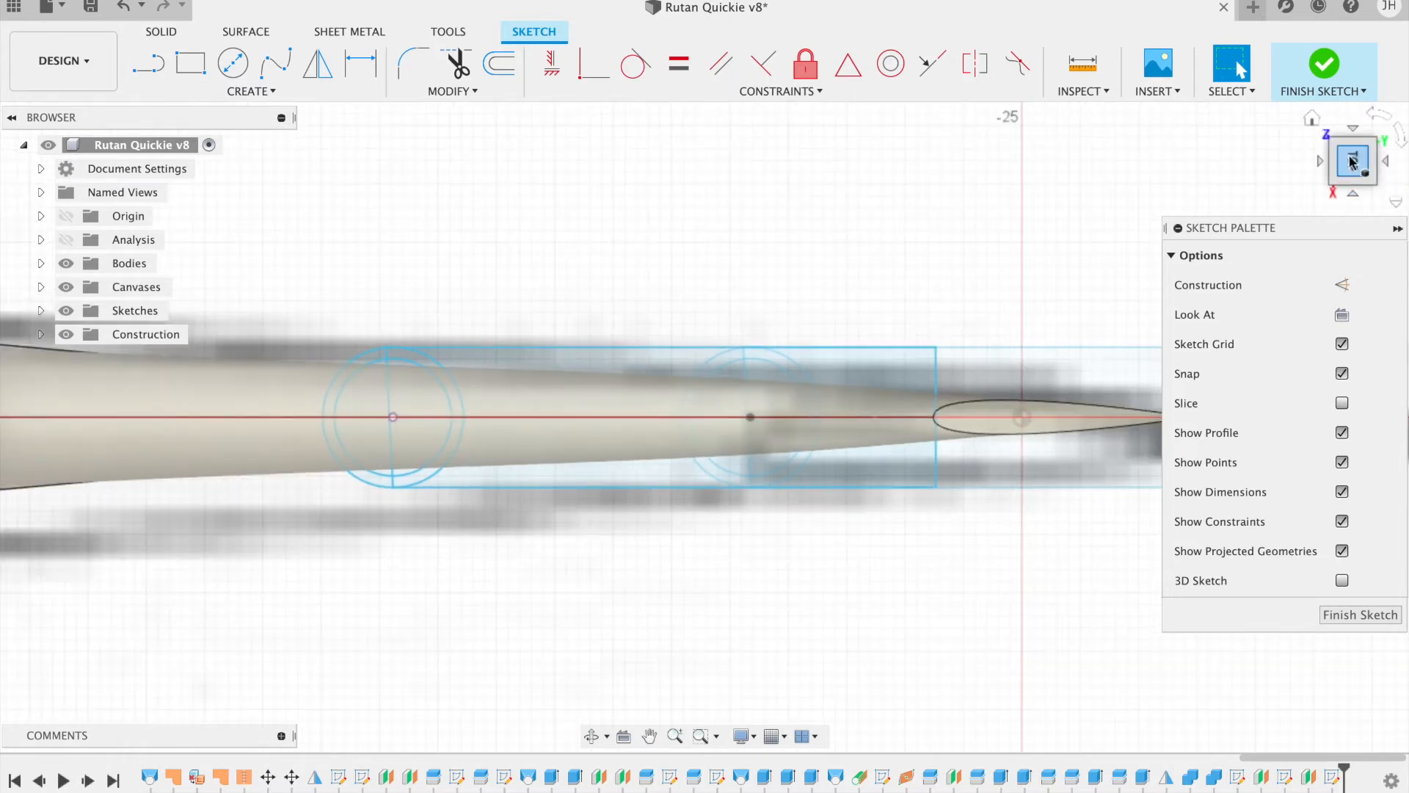
pyautogui.moveTo(1348, 144); pyautogui.dragTo(1350, 121)
pyautogui.scroll(4, 895, 315)
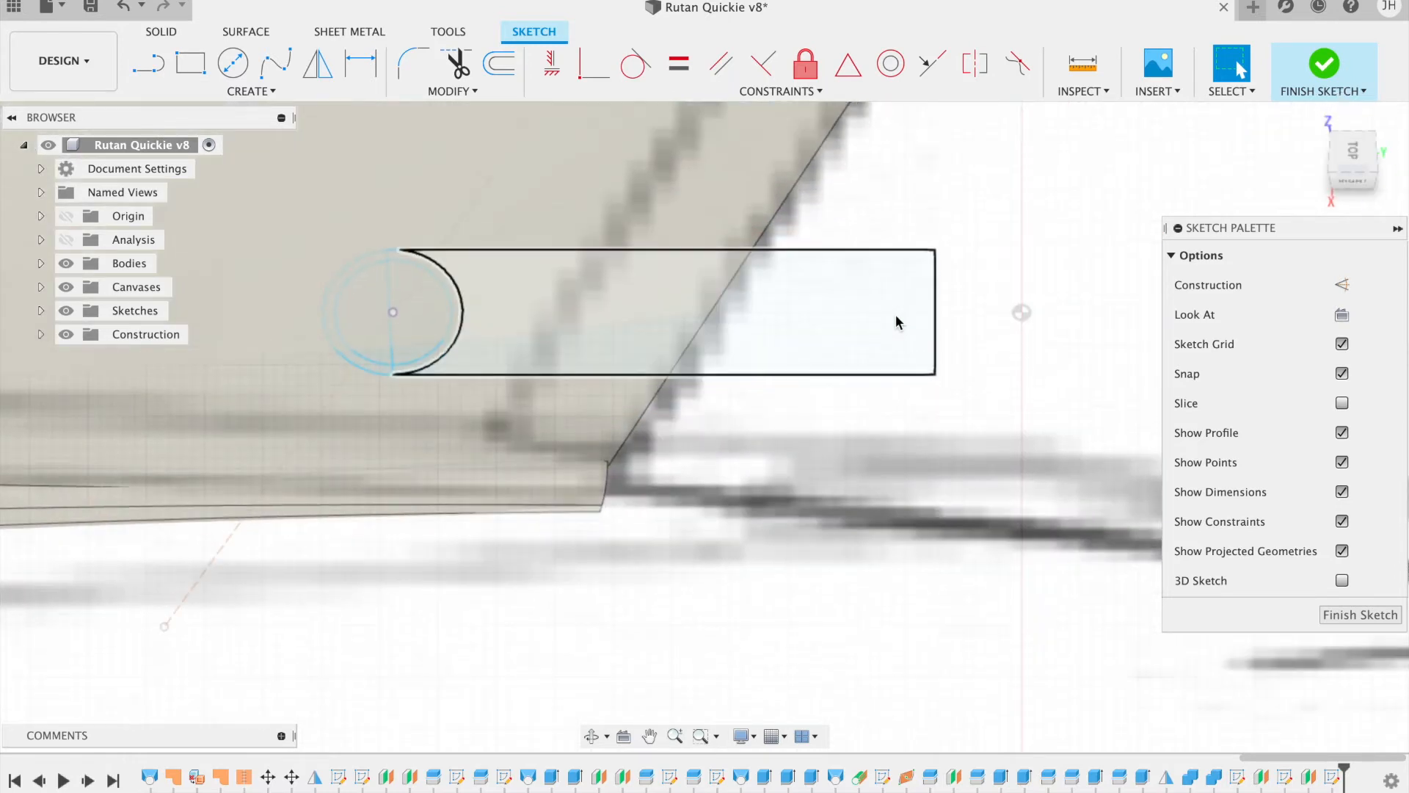
pyautogui.scroll(-5, 895, 315)
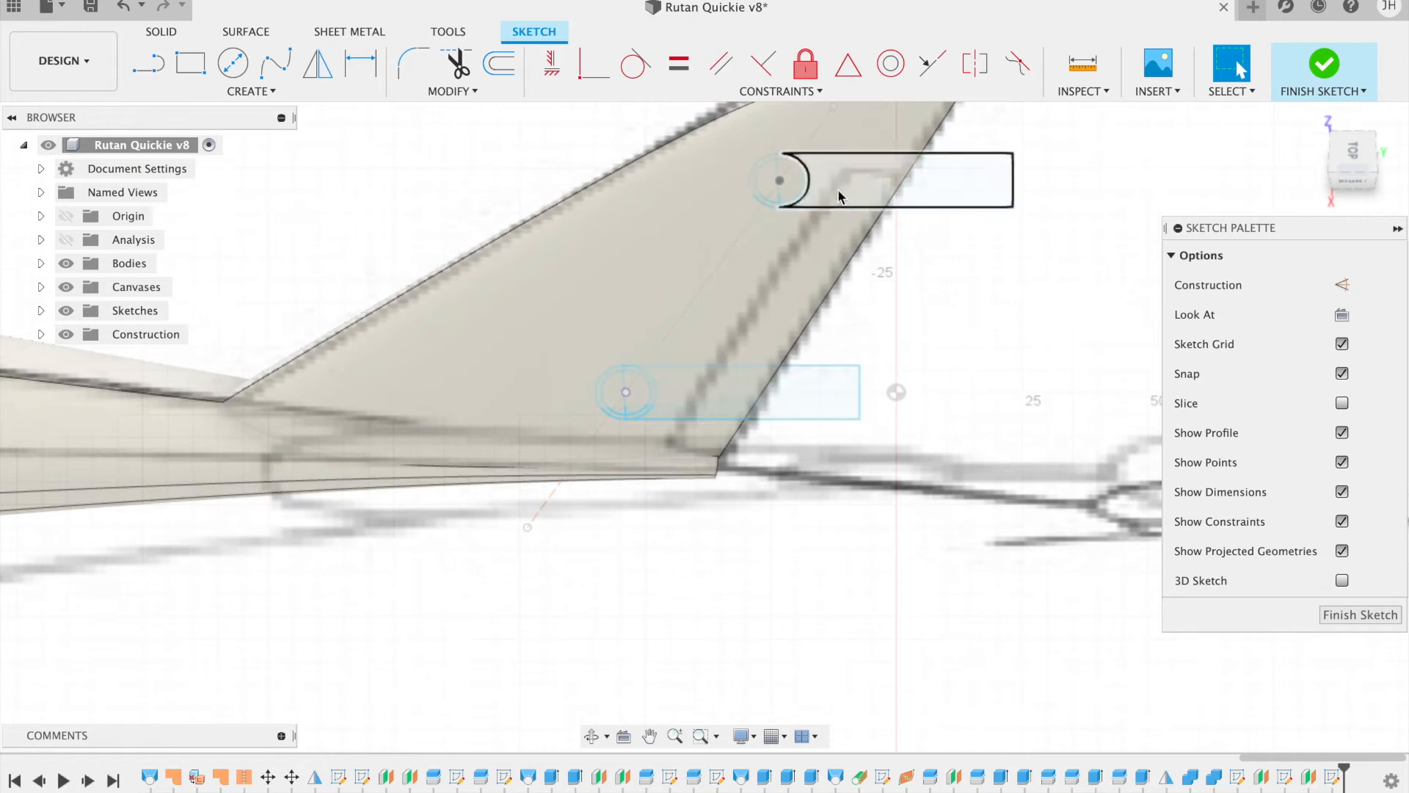
# Step: Finish the sketch and create a construction plane offset -16 mm from the lower hinge profile
pyautogui.click(1353, 183)
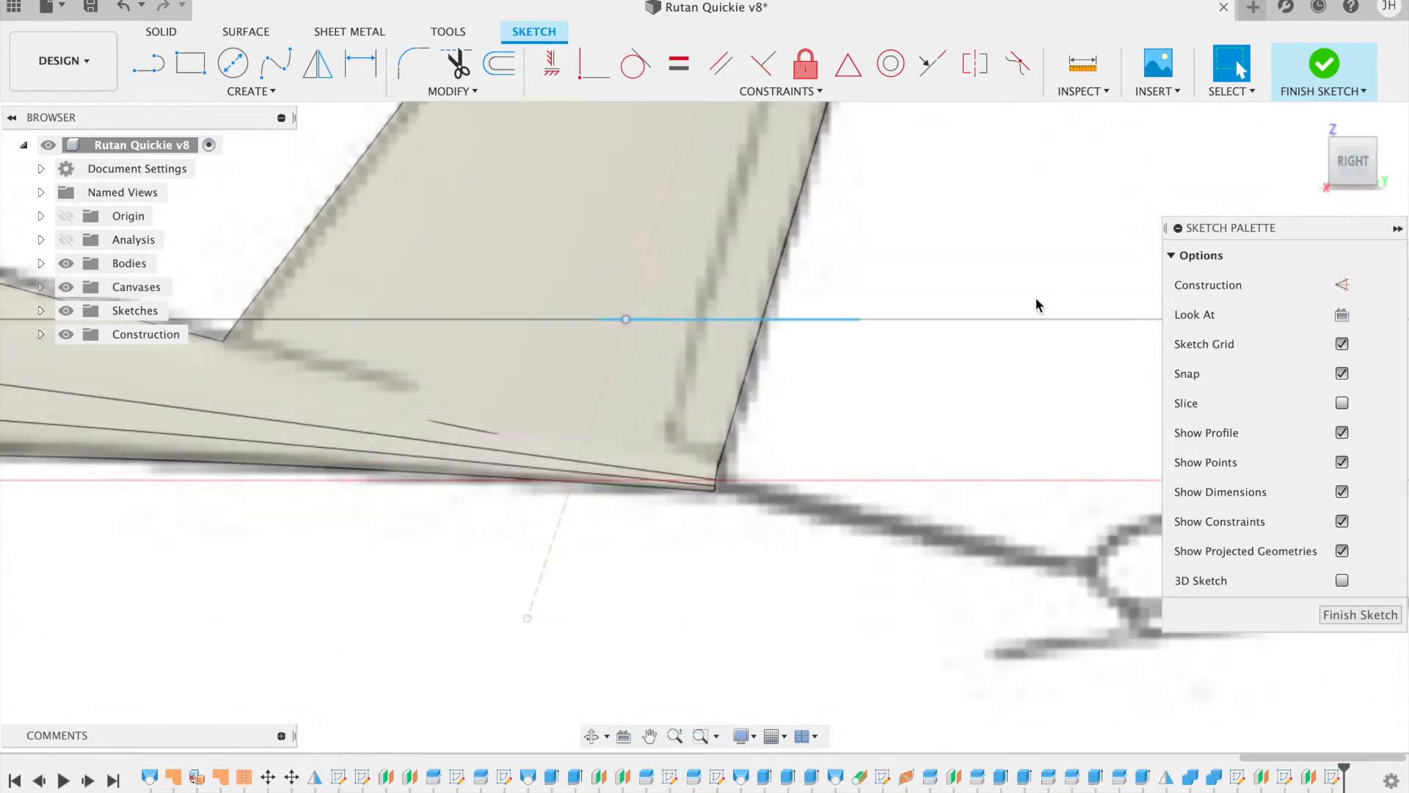
pyautogui.scroll(5, 1034, 296)
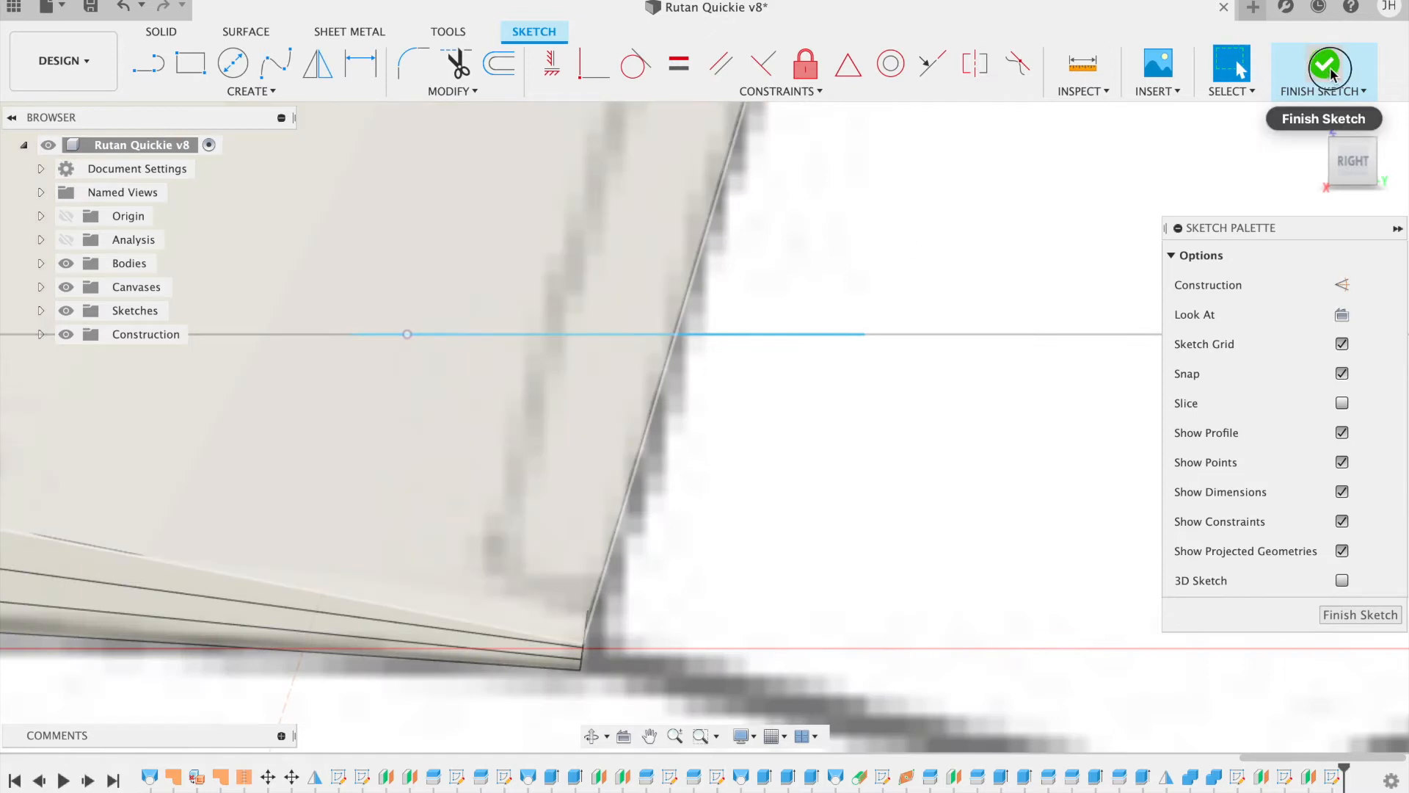
pyautogui.click(1314, 73)
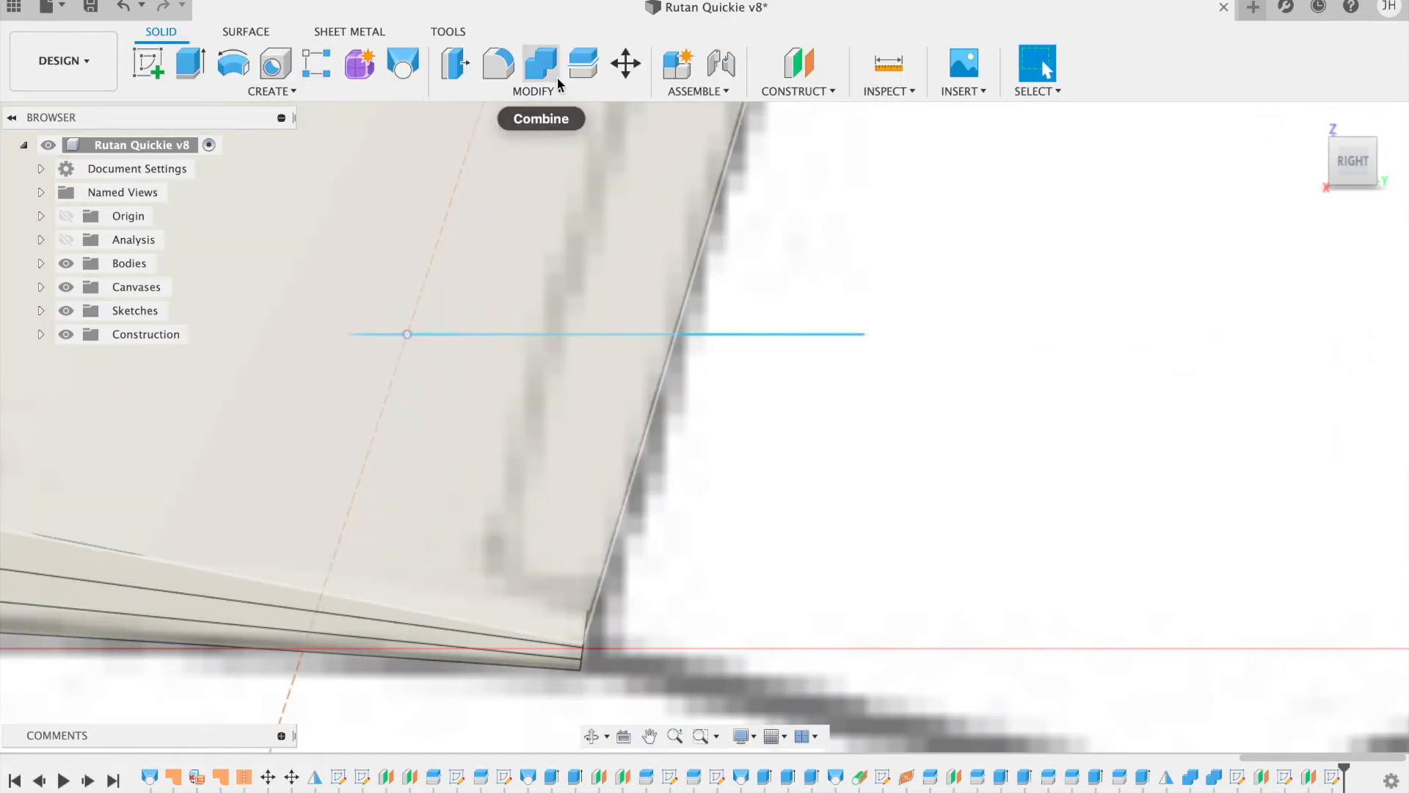
pyautogui.click(799, 65)
pyautogui.click(747, 336)
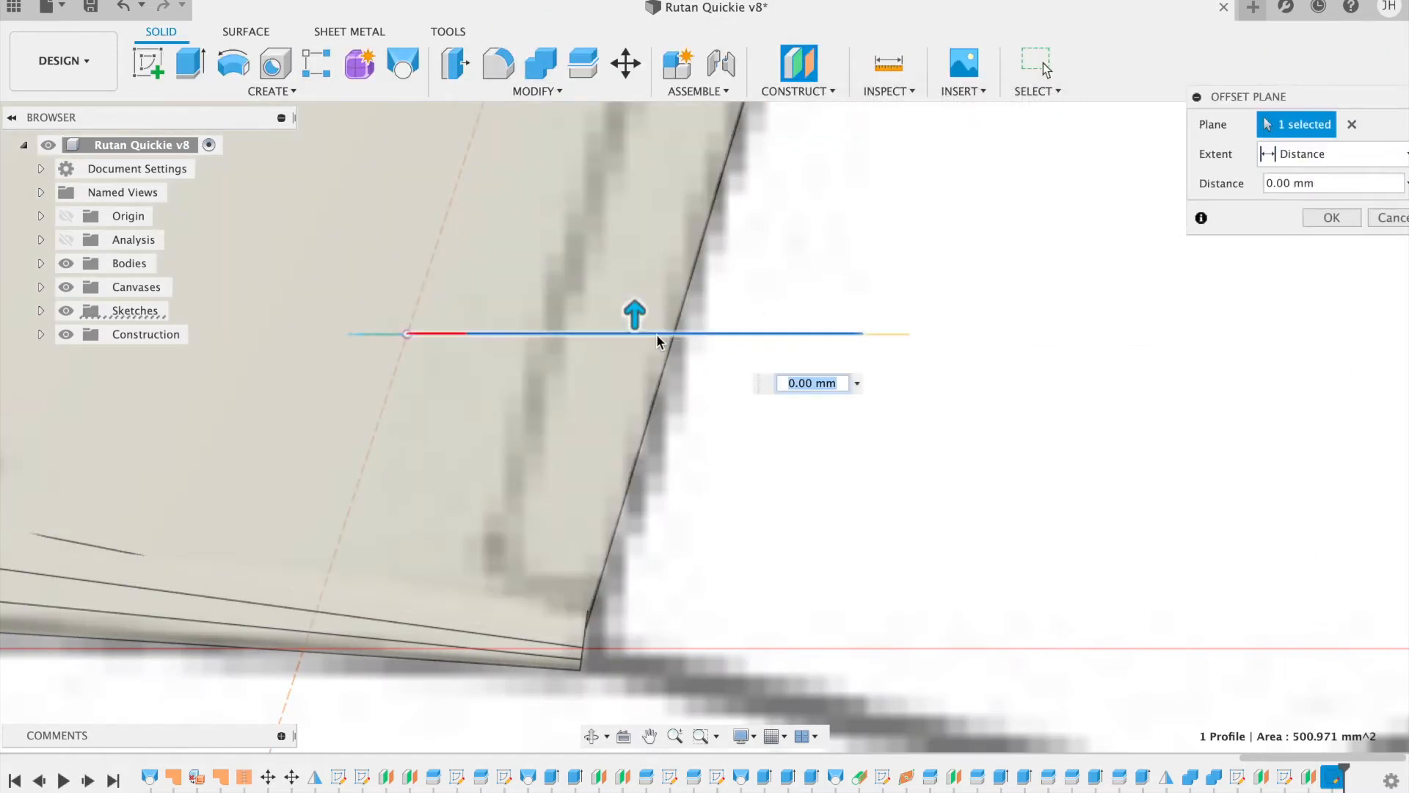
pyautogui.moveTo(635, 312); pyautogui.dragTo(616, 473)
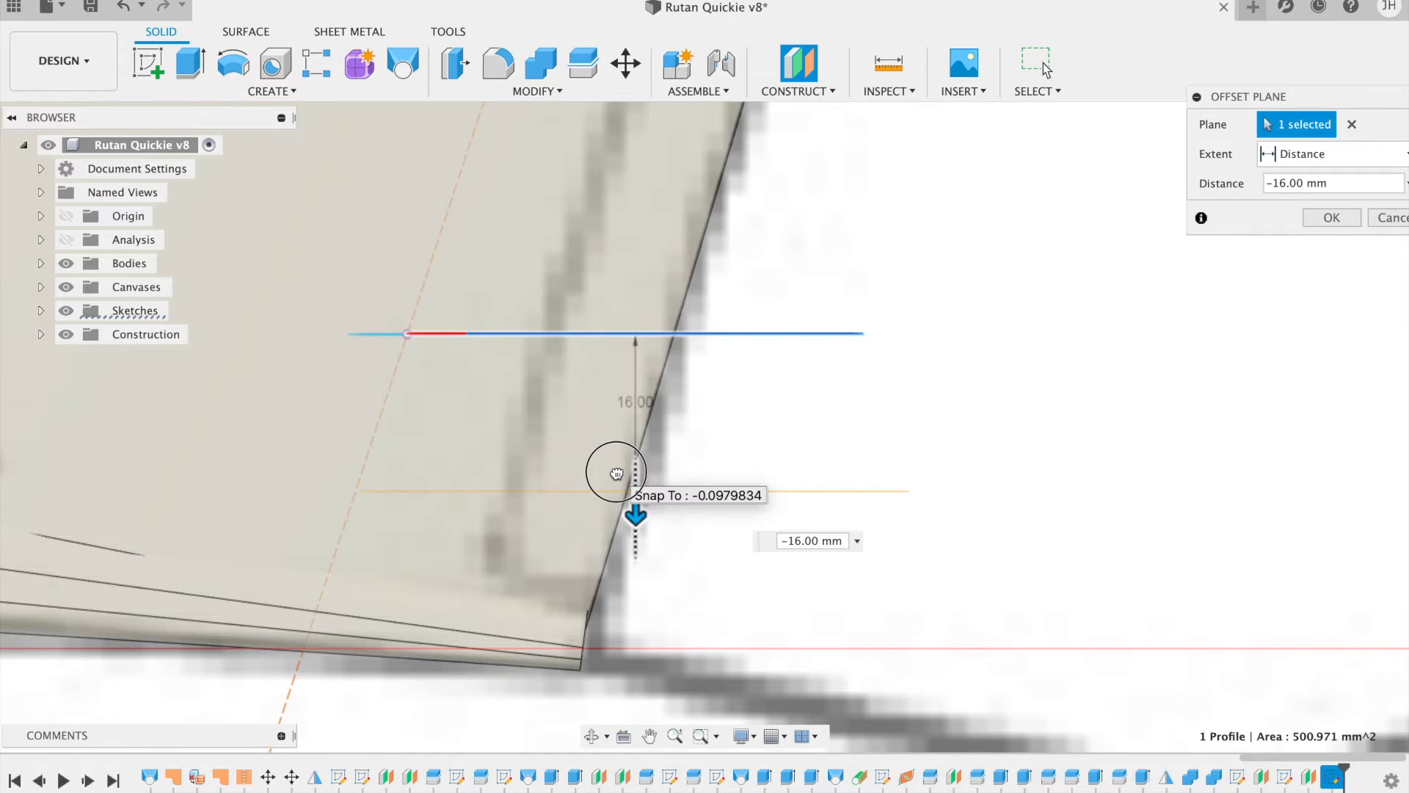
pyautogui.click(1331, 217)
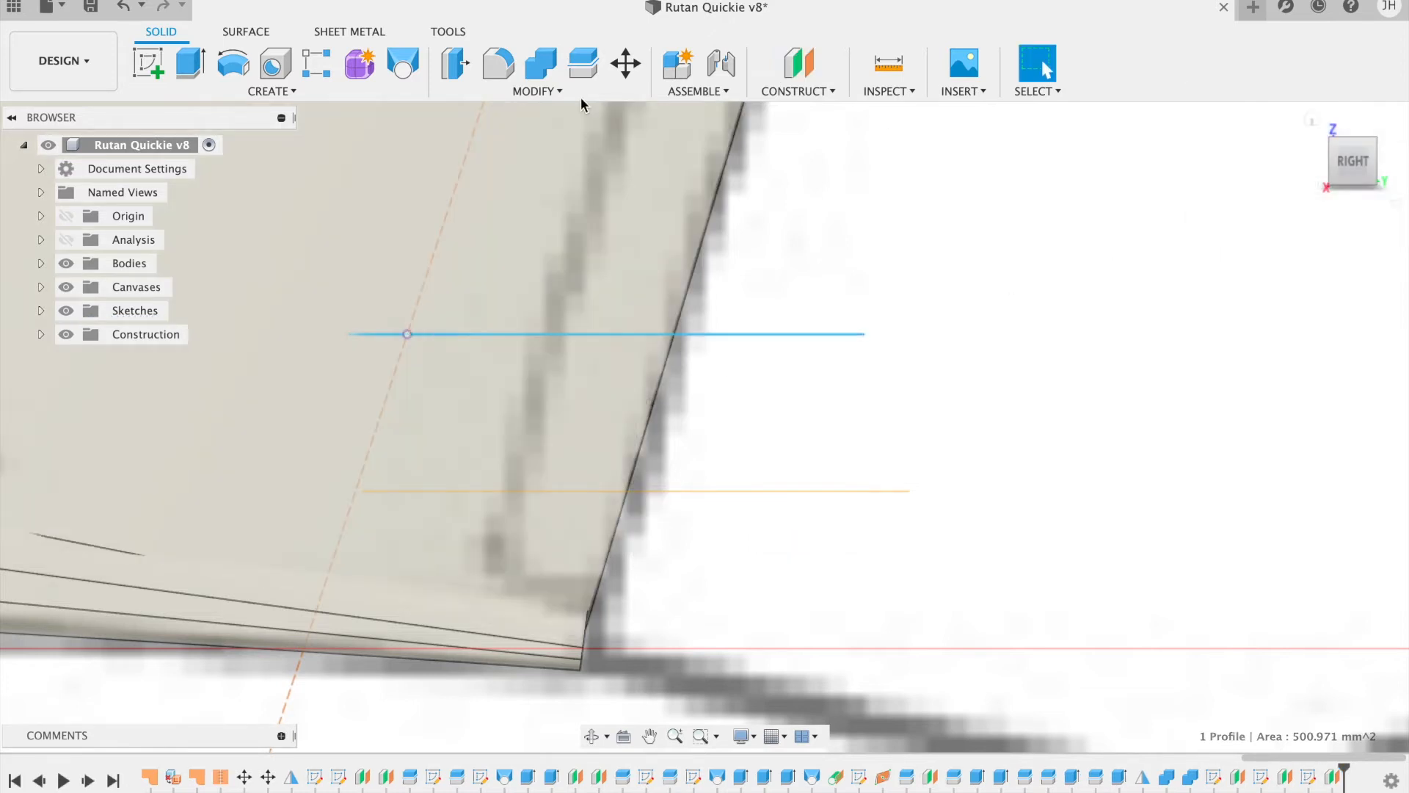
# Step: Start a new sketch on the offset plane below the lower hinge profile
pyautogui.click(143, 60)
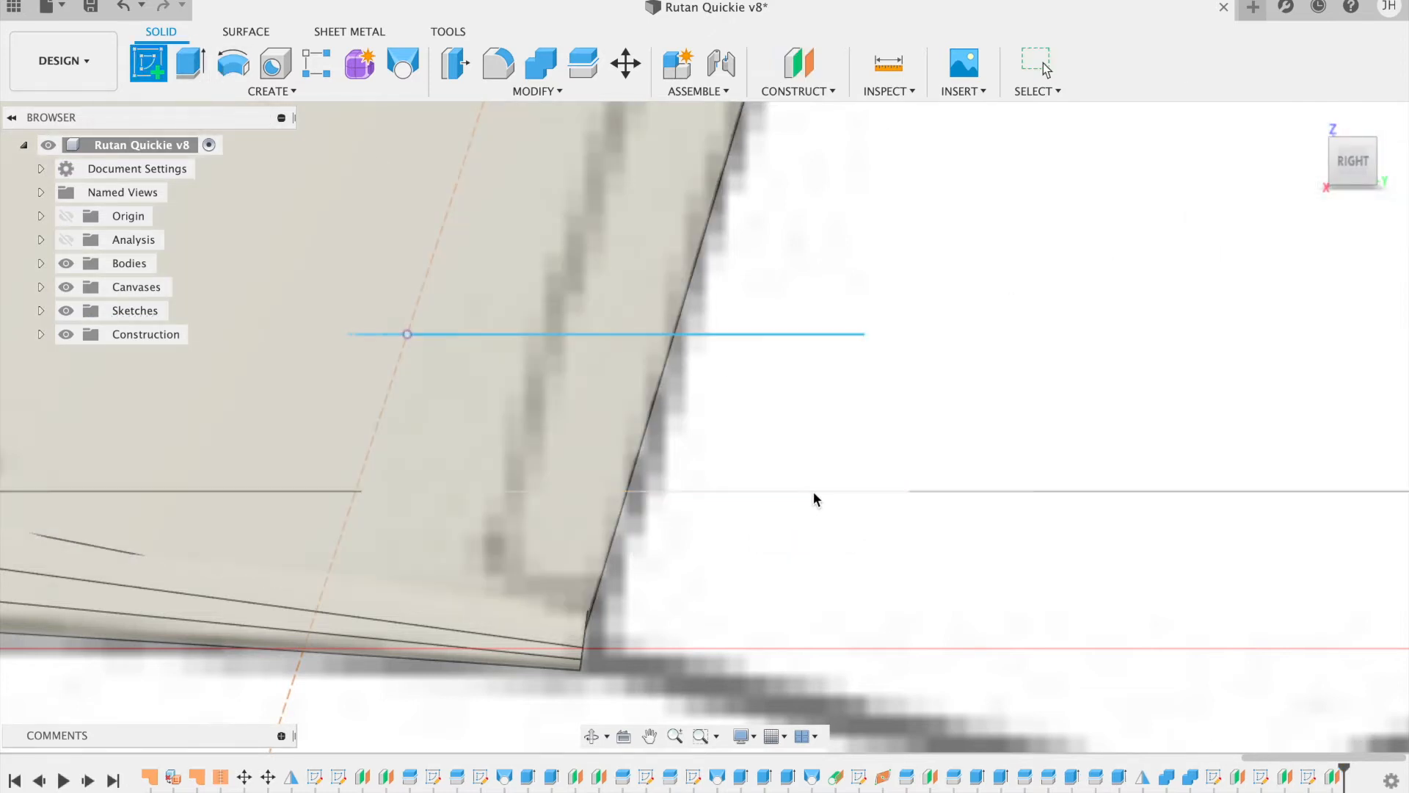
pyautogui.click(814, 491)
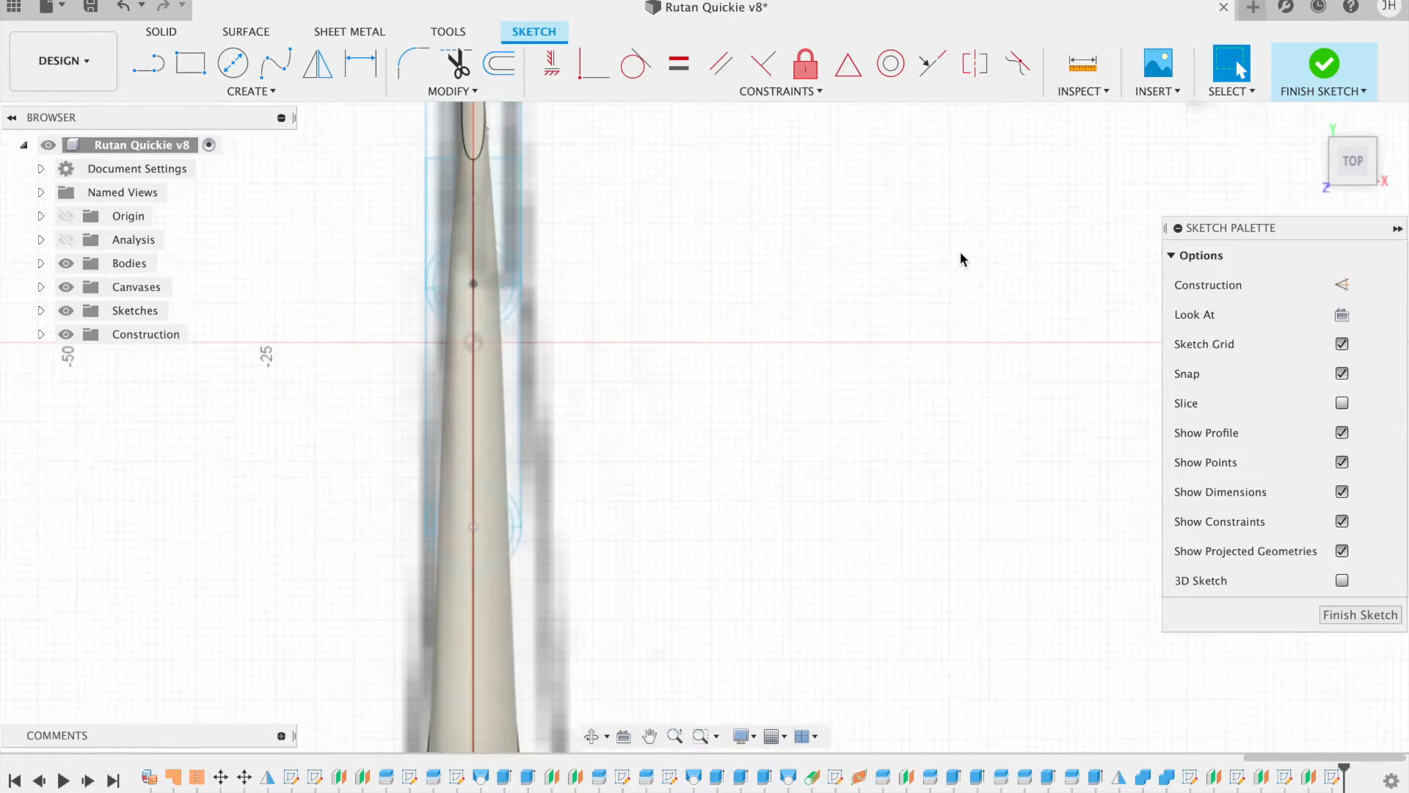
pyautogui.click(1365, 161)
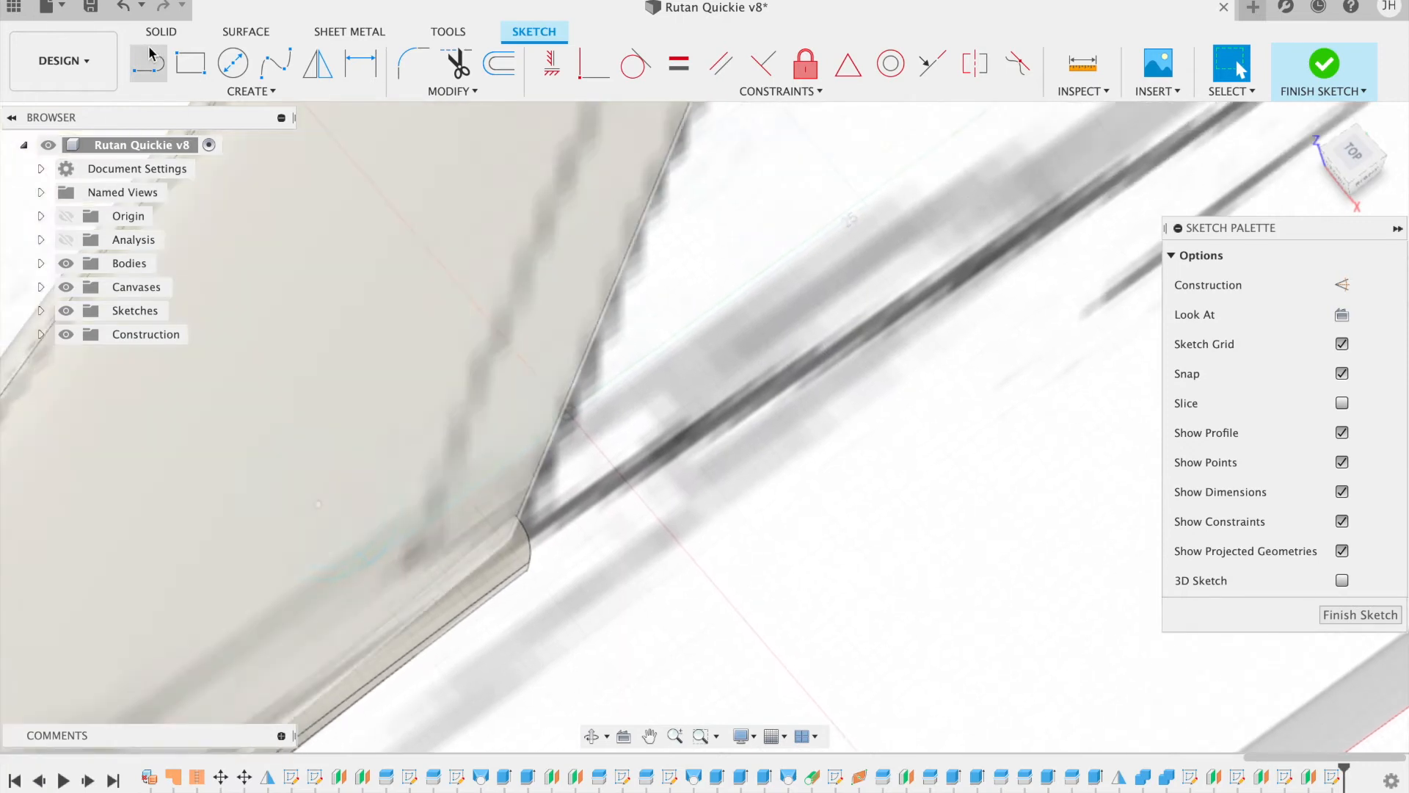
# Step: Project the lower hinge profile's two circles, cross line and three box lines into the sketch with the projection link turned off
pyautogui.click(246, 91)
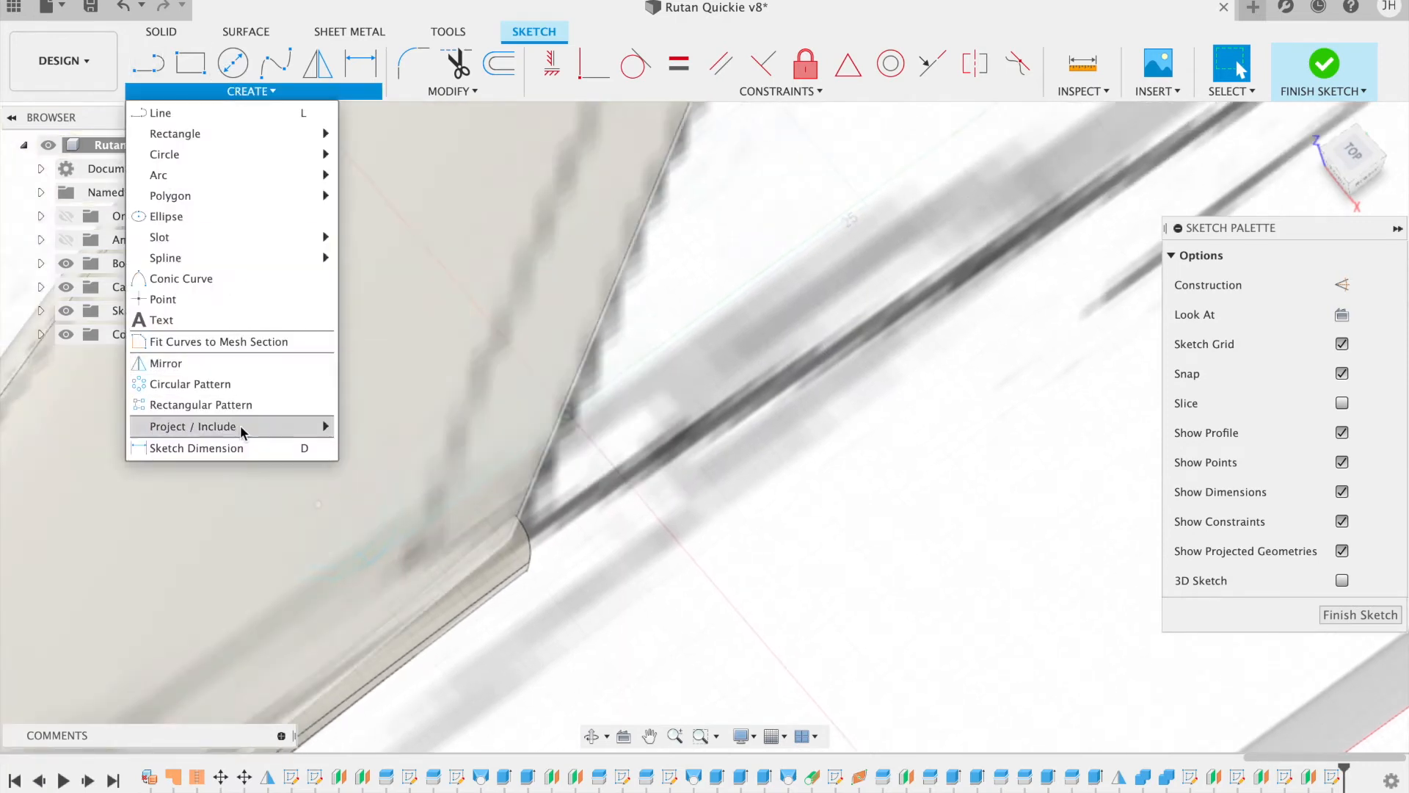
pyautogui.moveTo(242, 425)
pyautogui.click(353, 427)
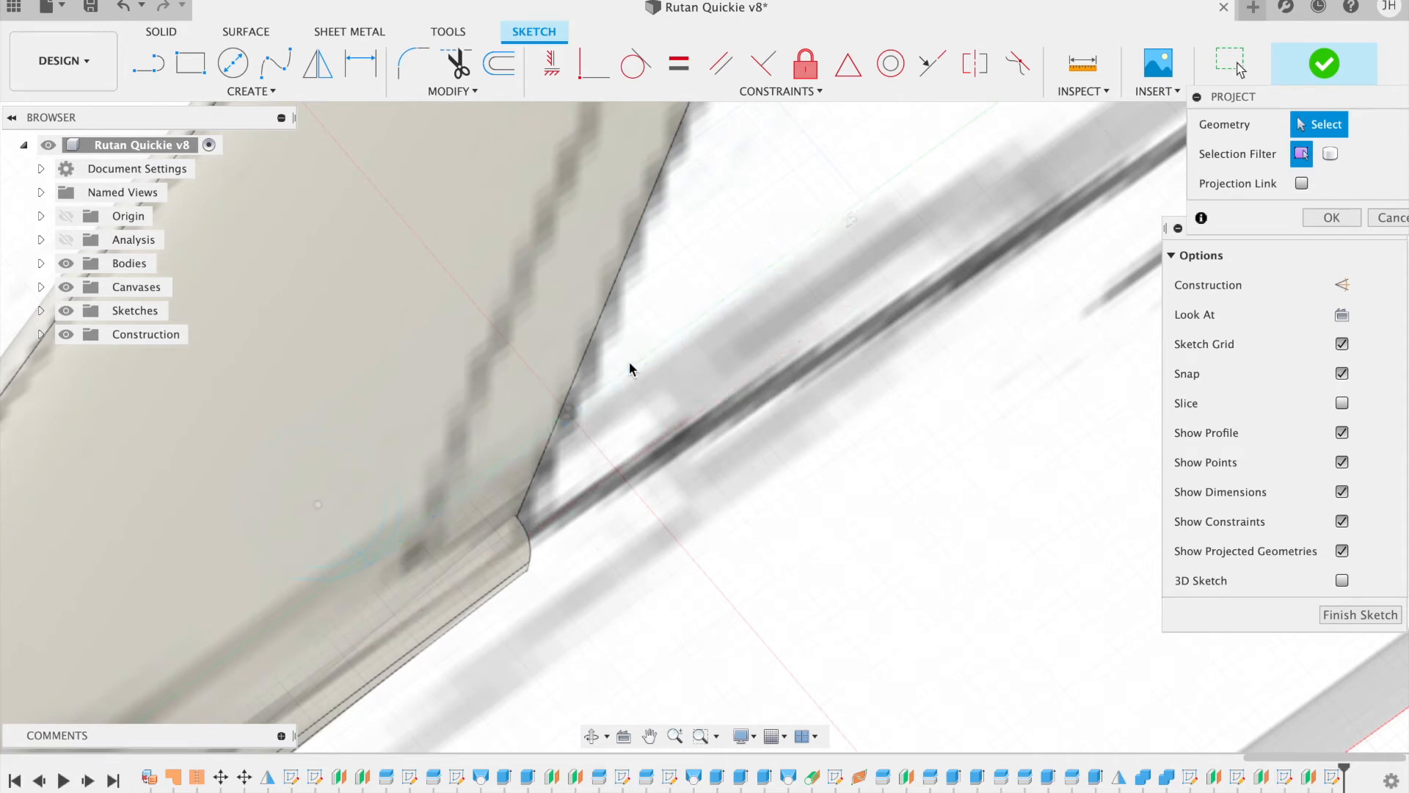
pyautogui.click(523, 454)
pyautogui.click(389, 541)
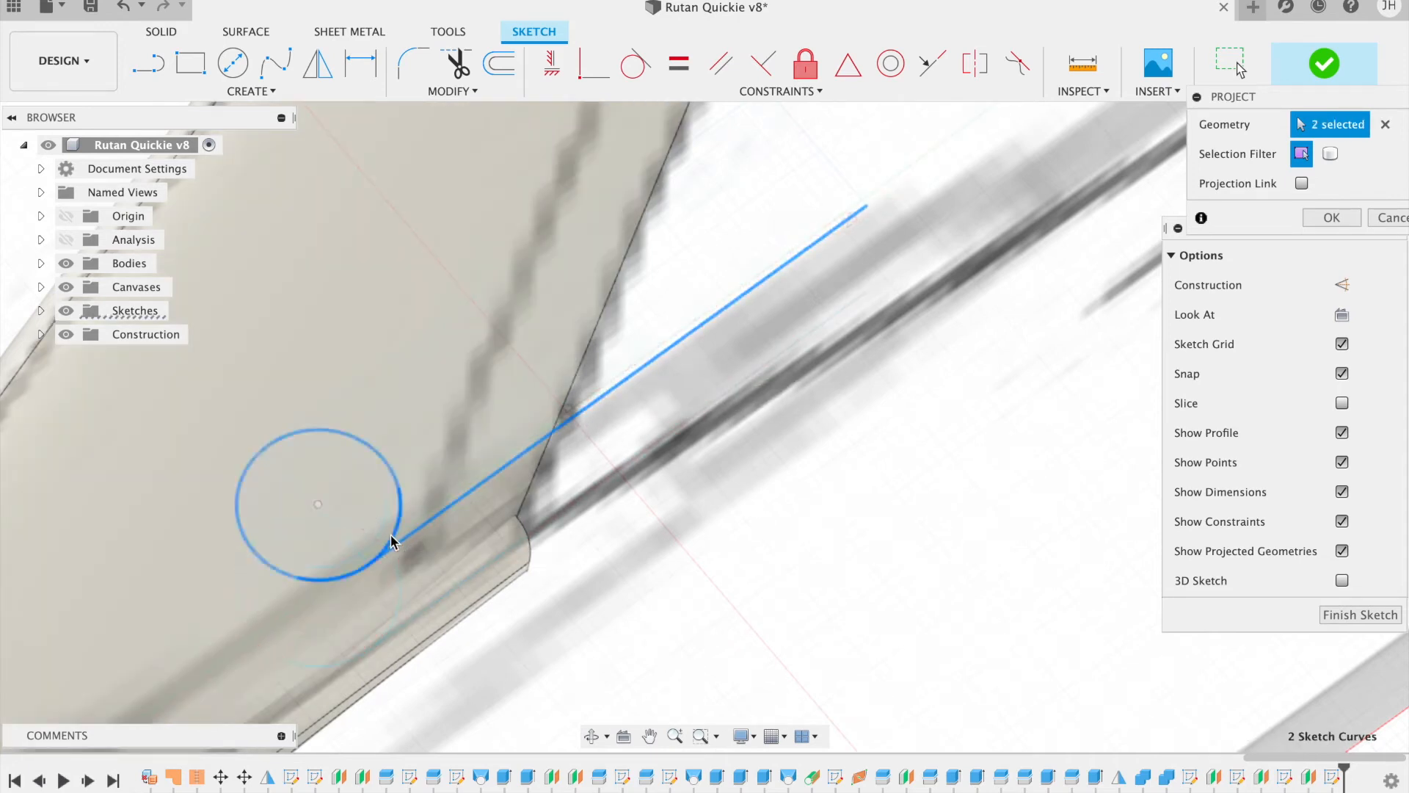
pyautogui.click(379, 526)
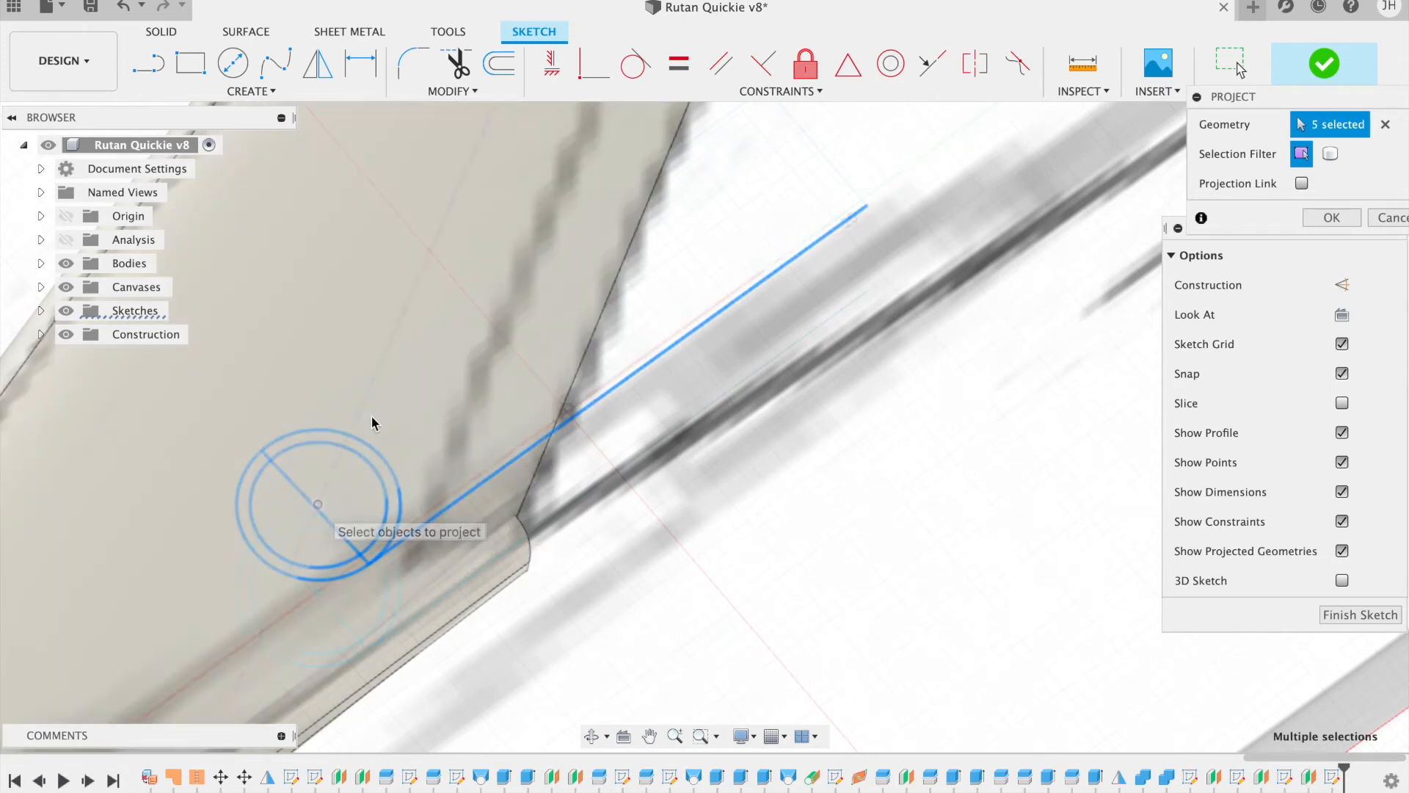
pyautogui.click(694, 140)
pyautogui.scroll(3, 755, 345)
pyautogui.hscroll(2, 755, 344)
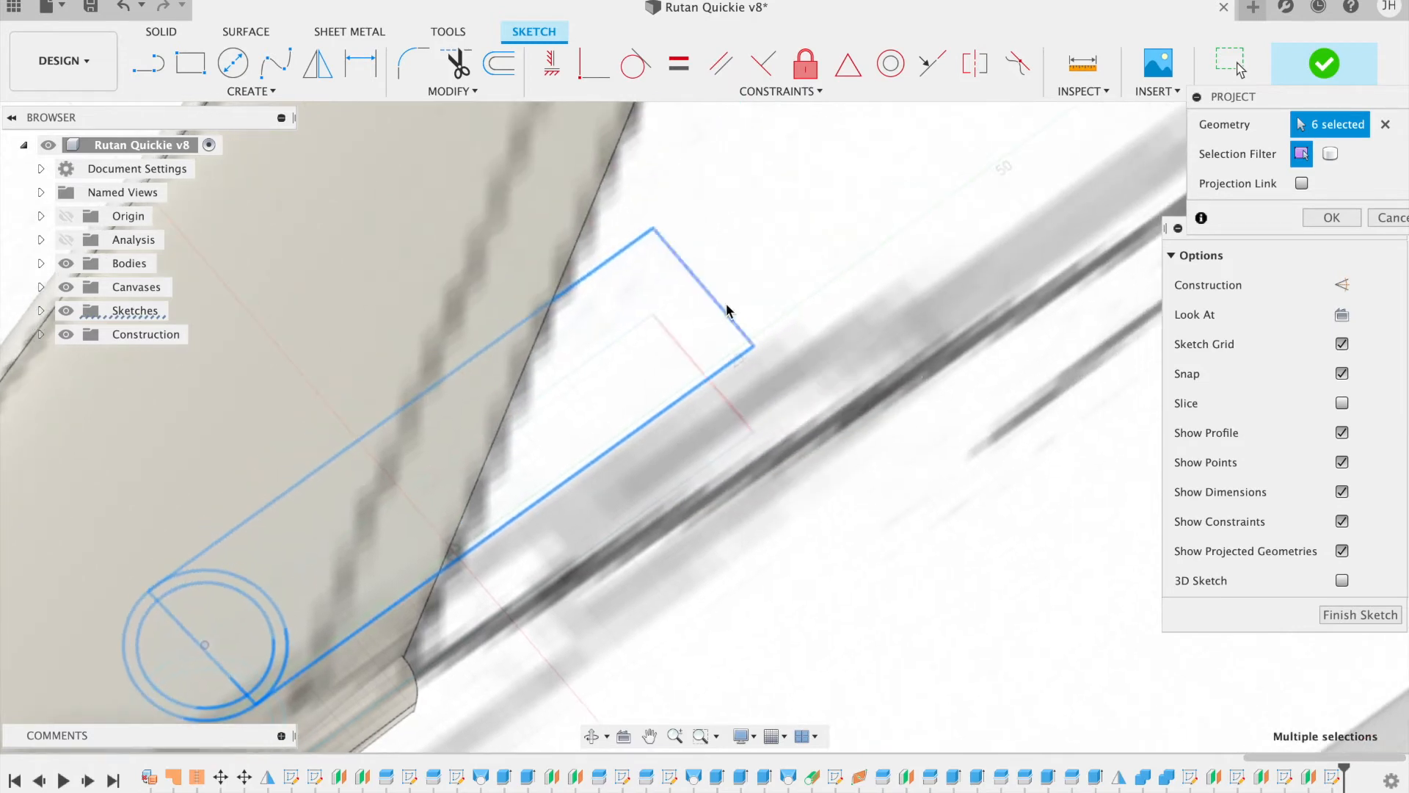
pyautogui.click(726, 308)
pyautogui.scroll(-5, 607, 588)
pyautogui.hscroll(-4, 606, 589)
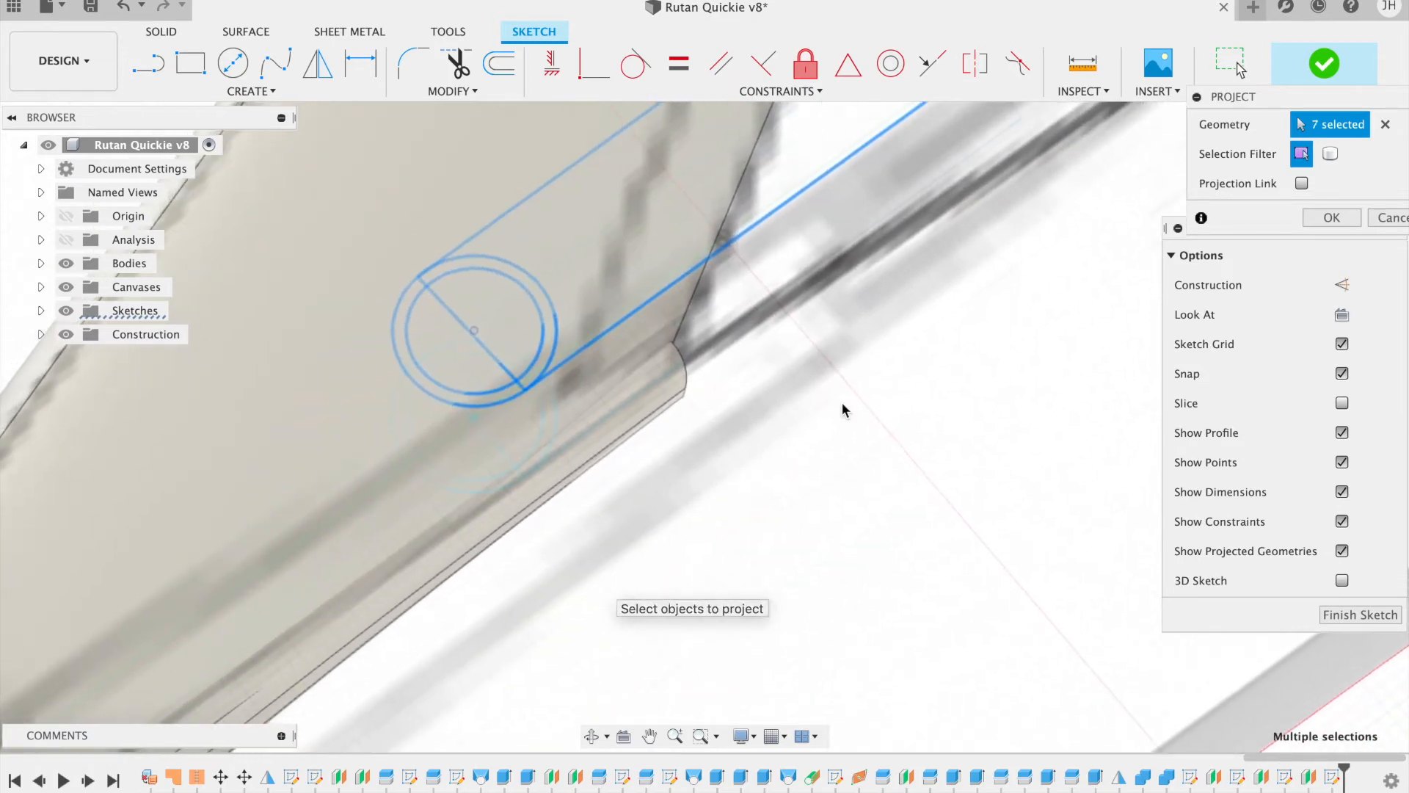
pyautogui.click(1331, 218)
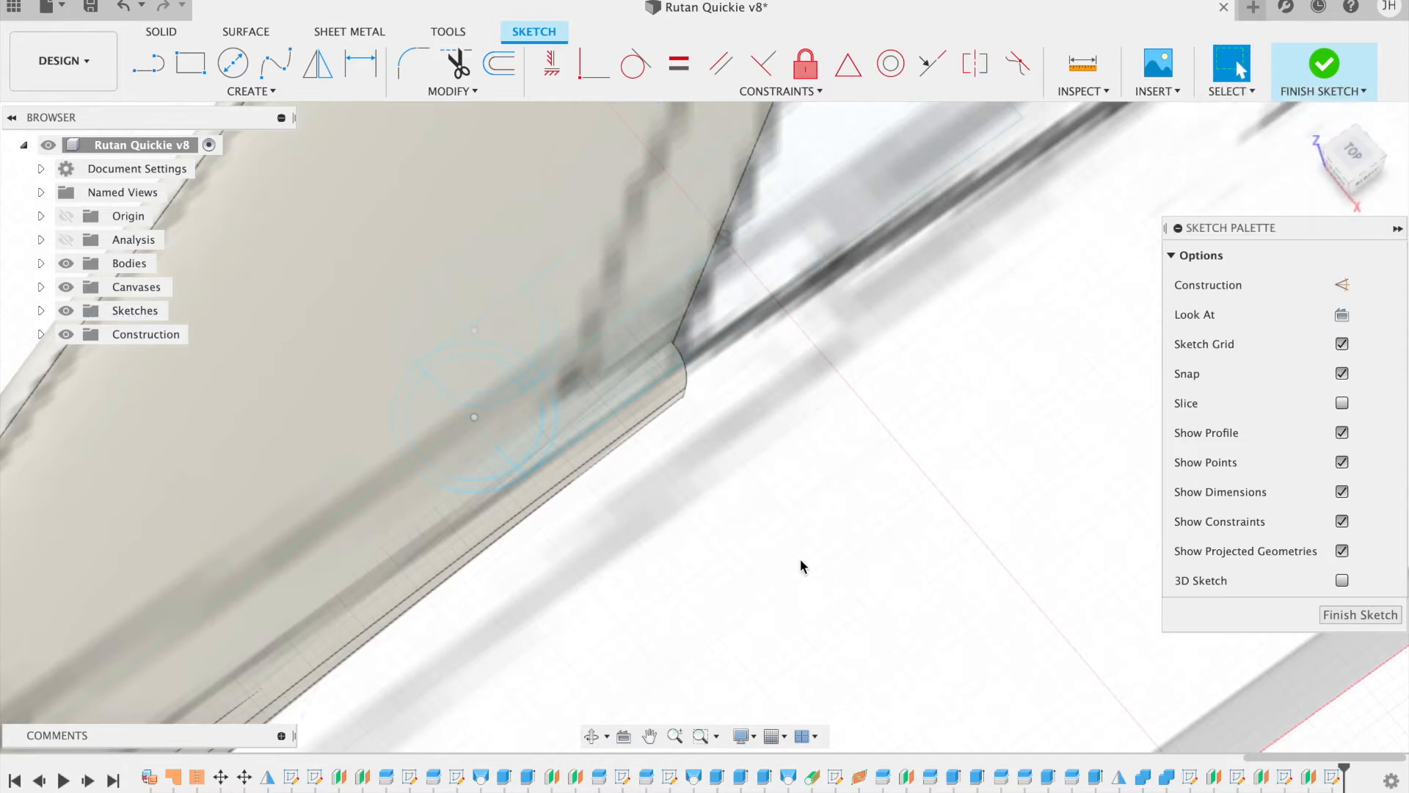
pyautogui.scroll(3, 684, 505)
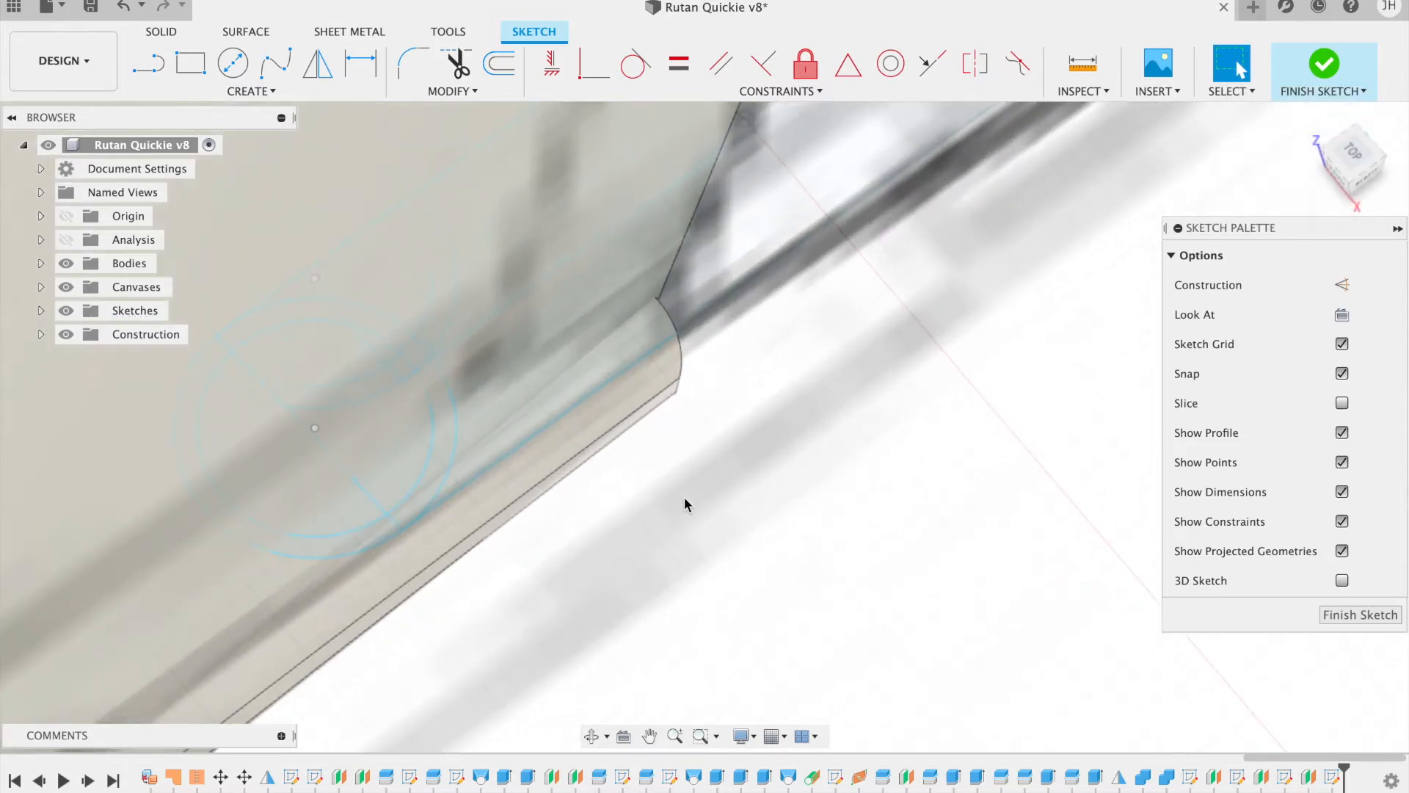
pyautogui.click(1364, 173)
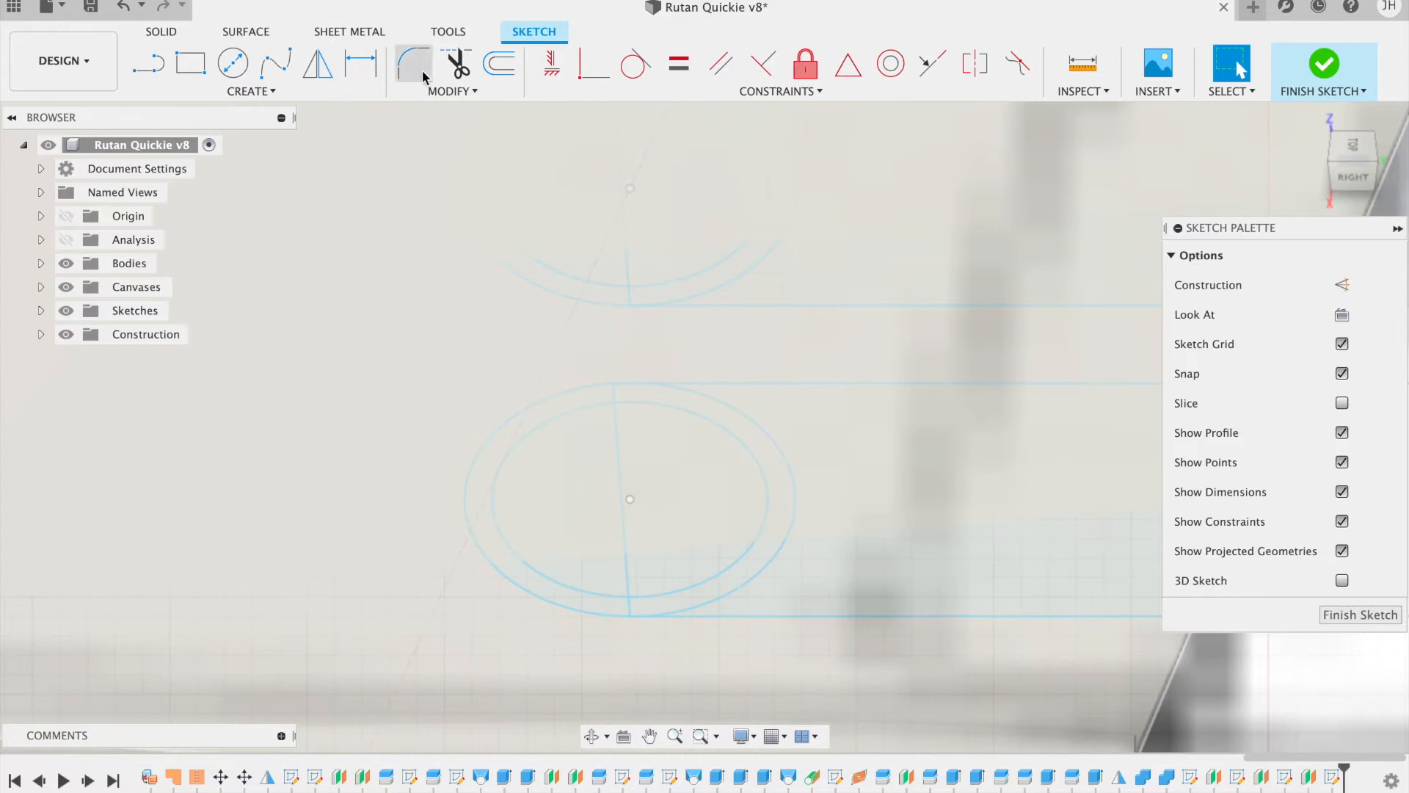
pyautogui.click(459, 92)
pyautogui.click(463, 239)
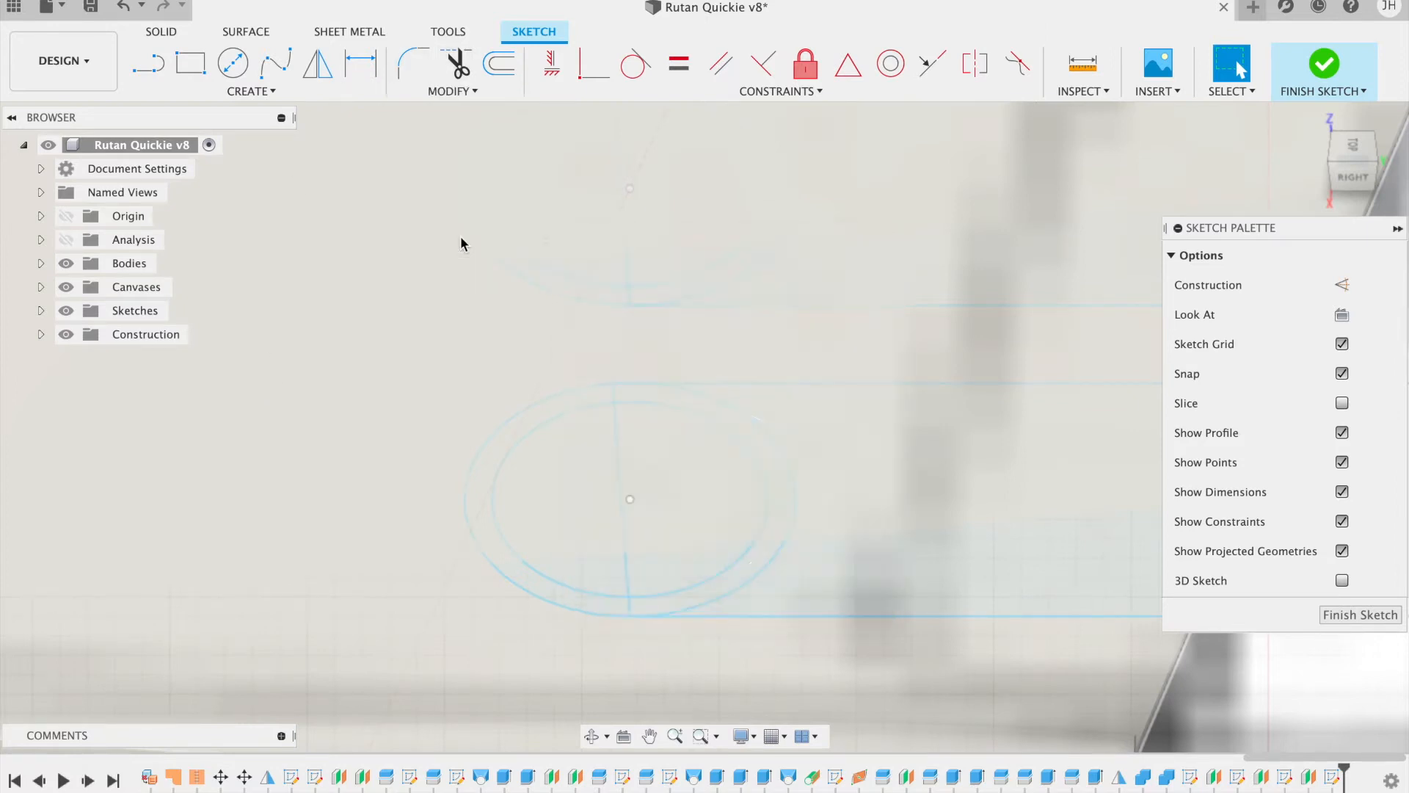
pyautogui.click(703, 396)
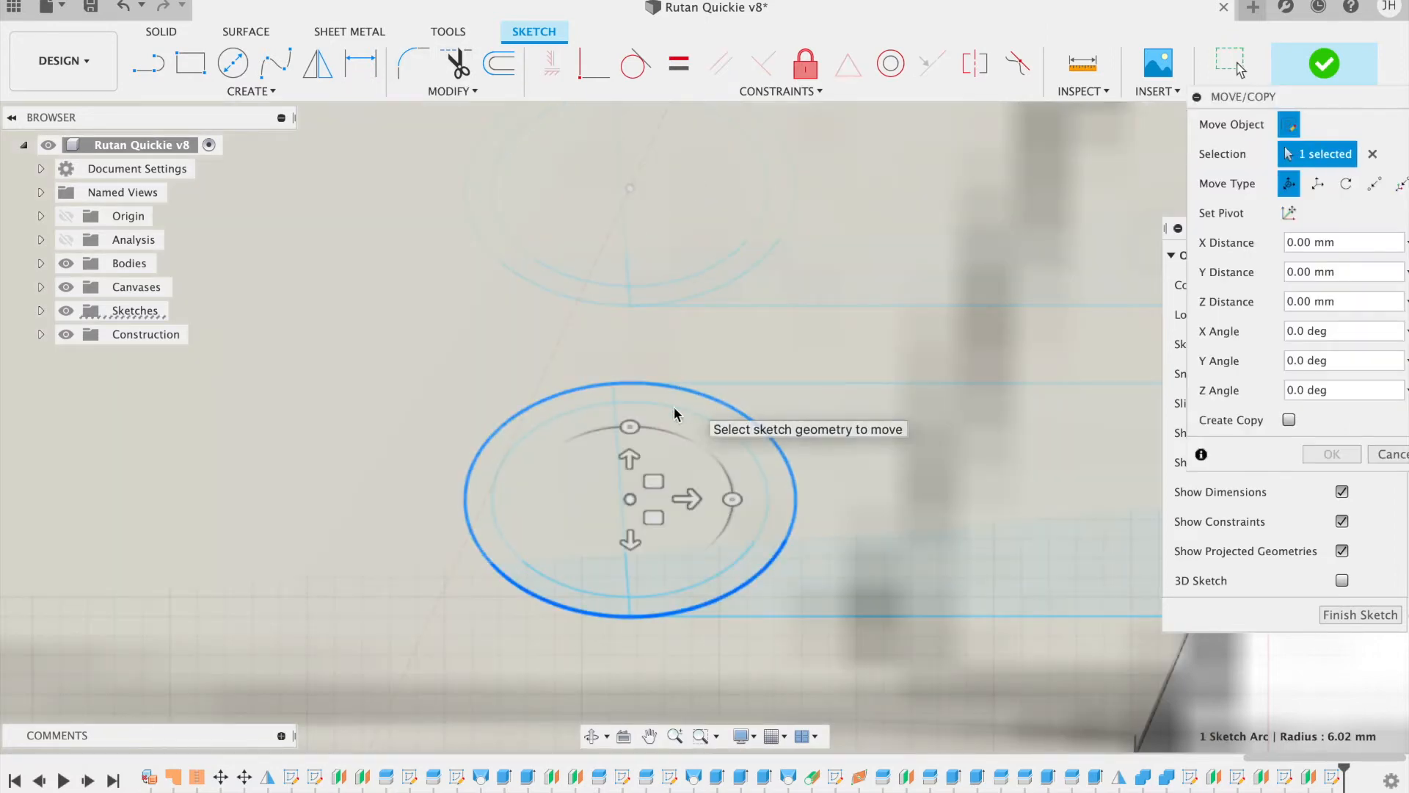
pyautogui.click(672, 408)
pyautogui.click(614, 421)
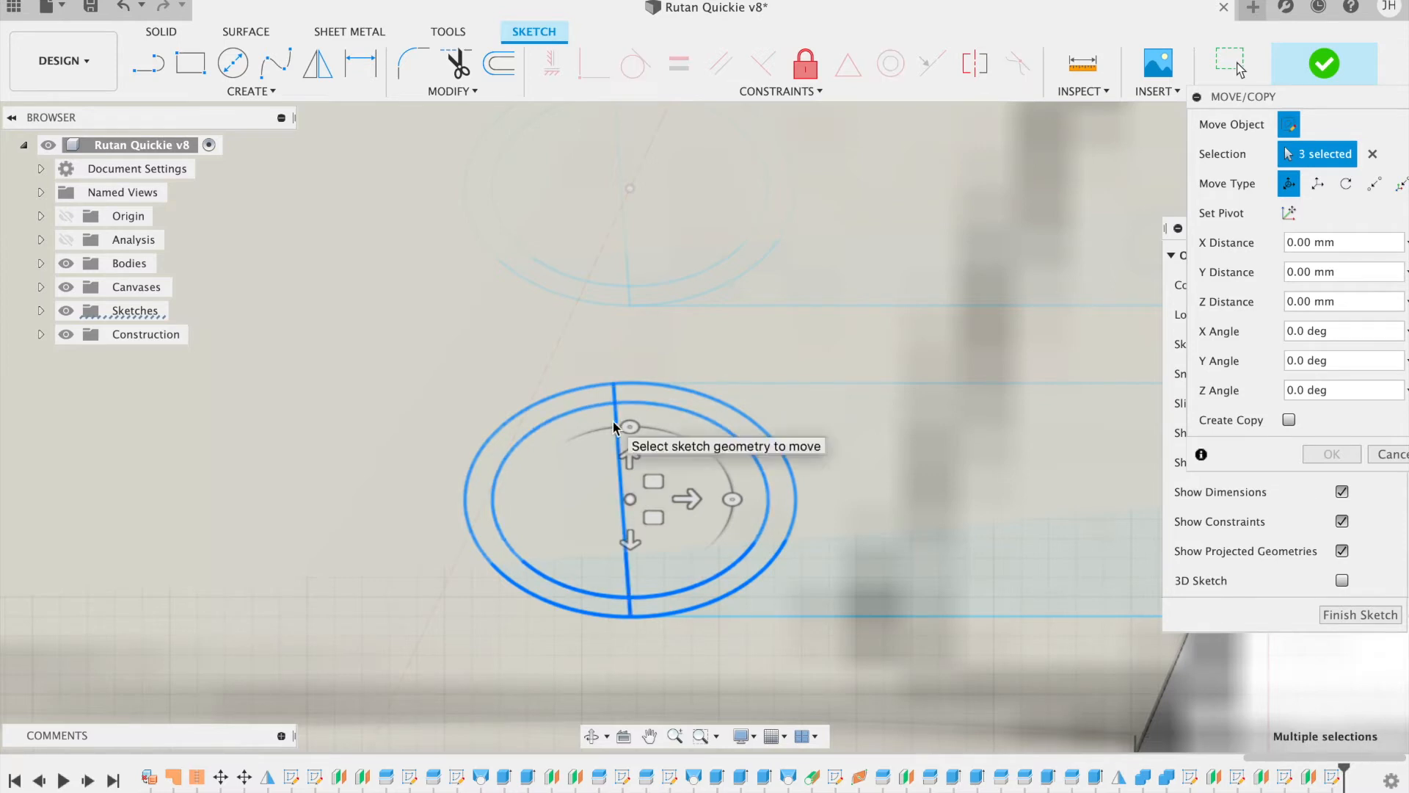
pyautogui.moveTo(631, 505); pyautogui.dragTo(782, 378)
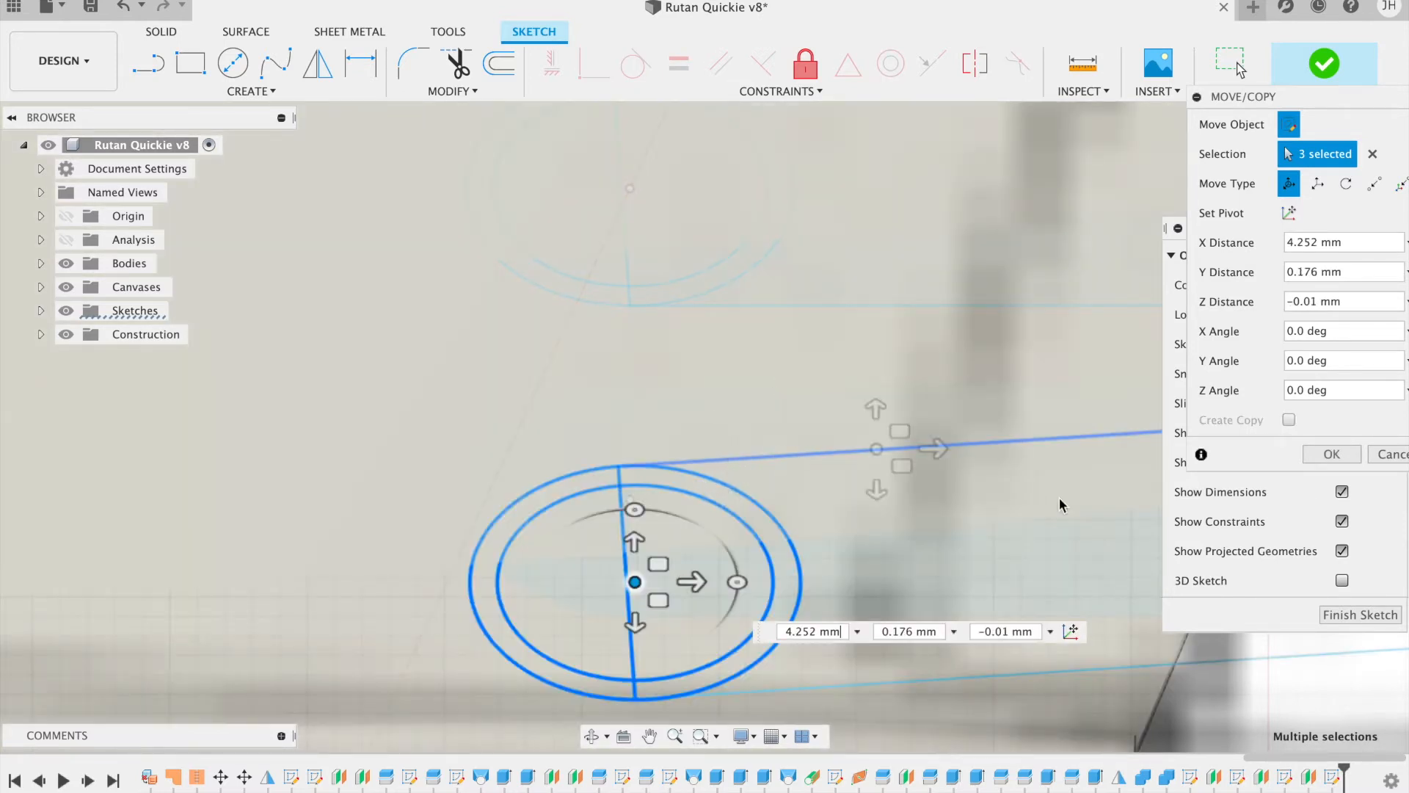
pyautogui.click(1389, 455)
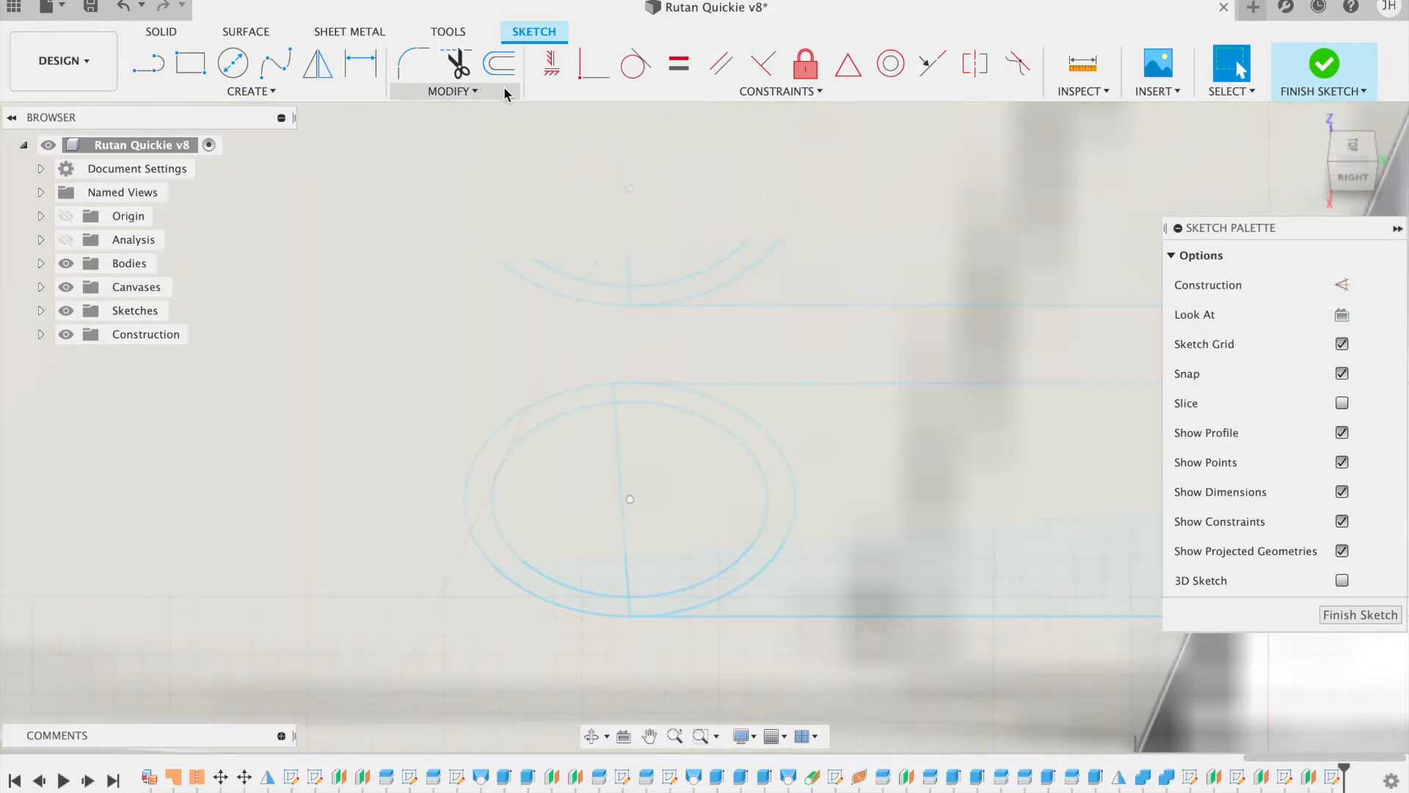
pyautogui.click(480, 89)
pyautogui.click(451, 243)
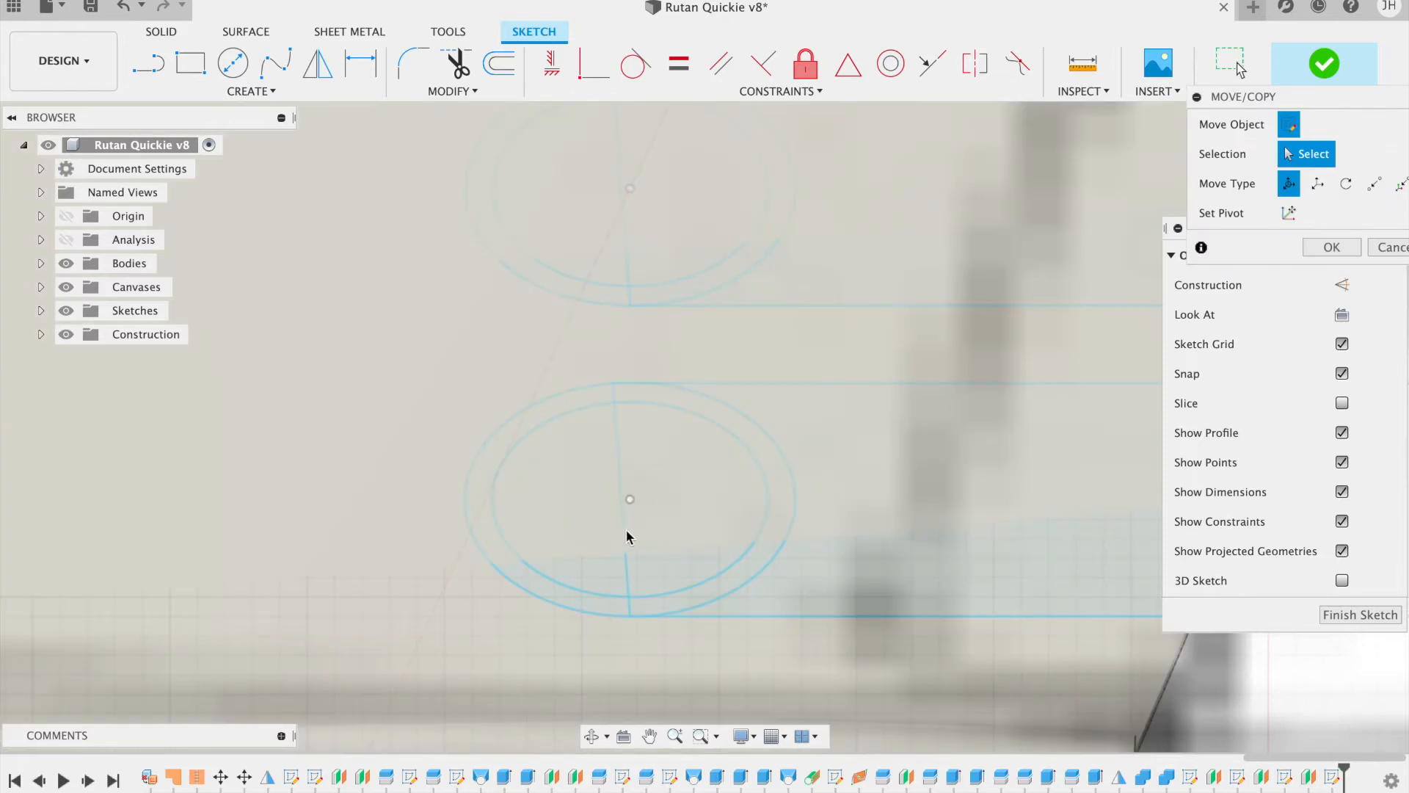
pyautogui.click(631, 503)
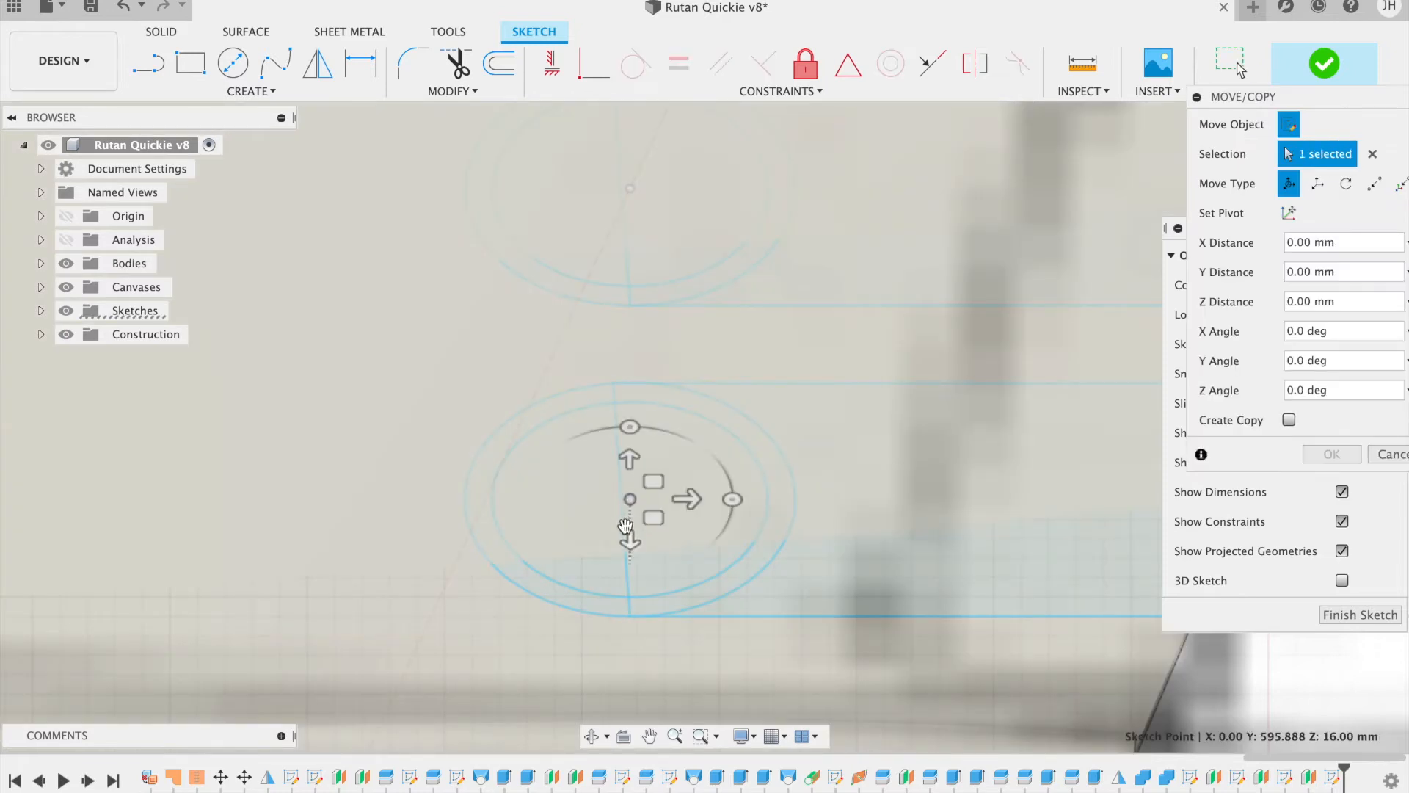
pyautogui.click(625, 596)
pyautogui.click(570, 596)
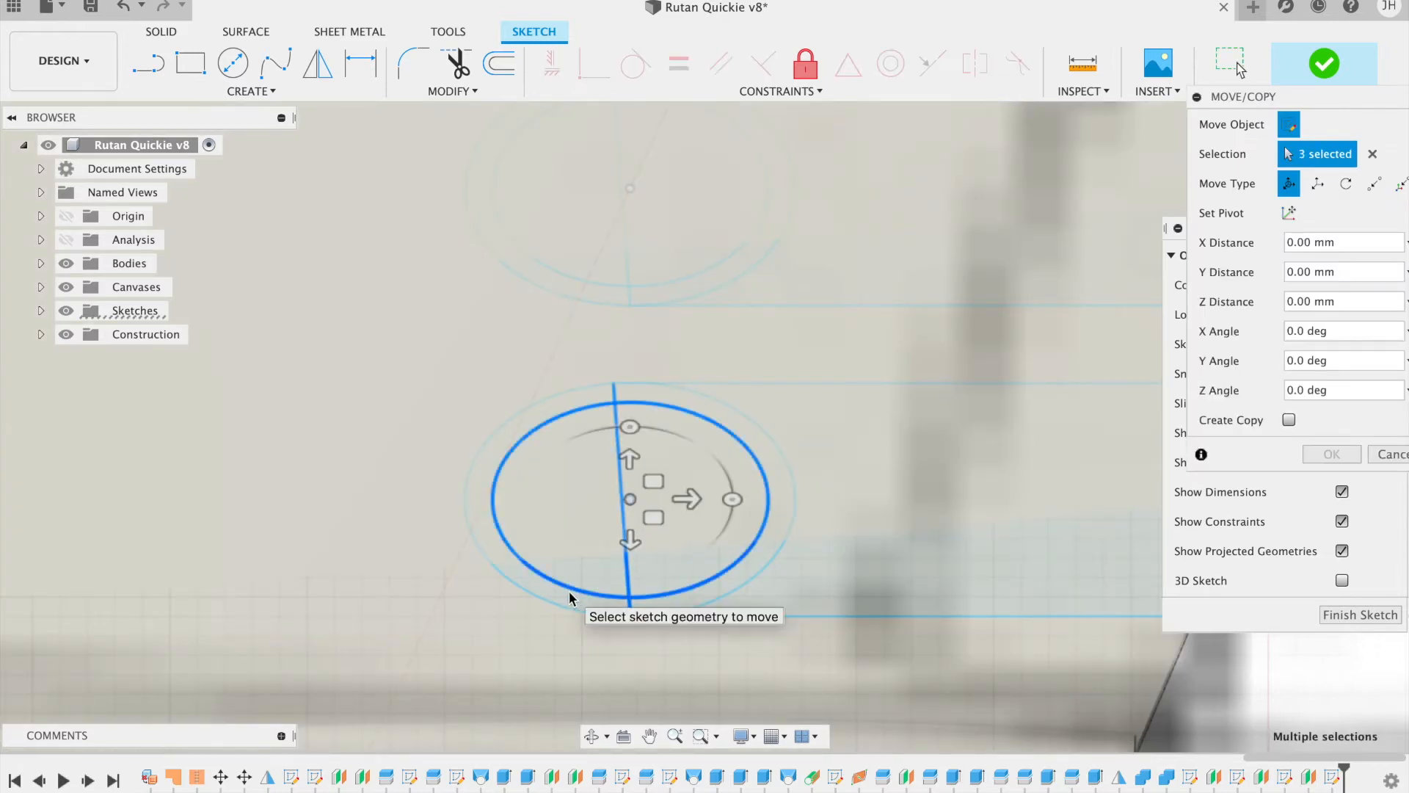
pyautogui.click(549, 597)
pyautogui.click(806, 382)
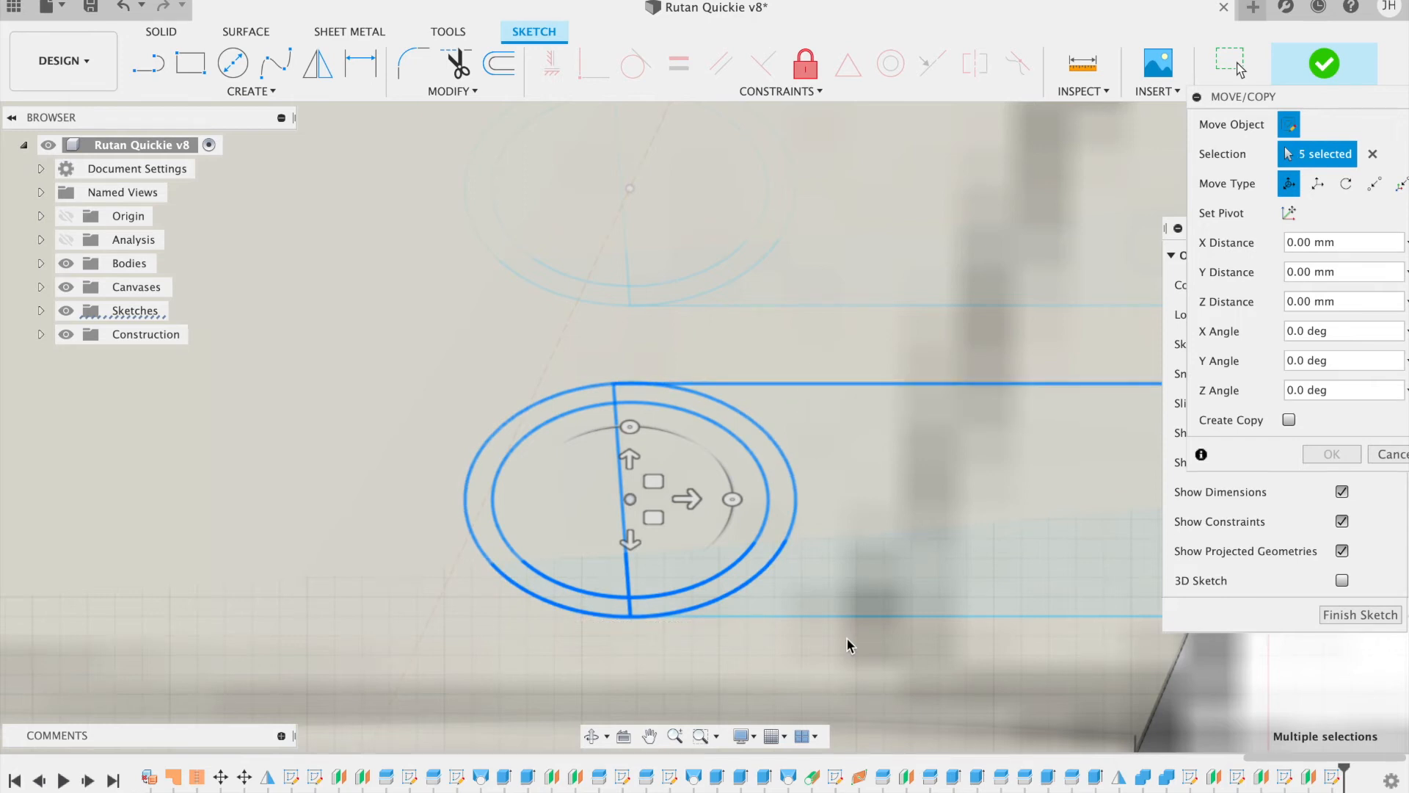
pyautogui.click(848, 615)
pyautogui.scroll(-3, 957, 524)
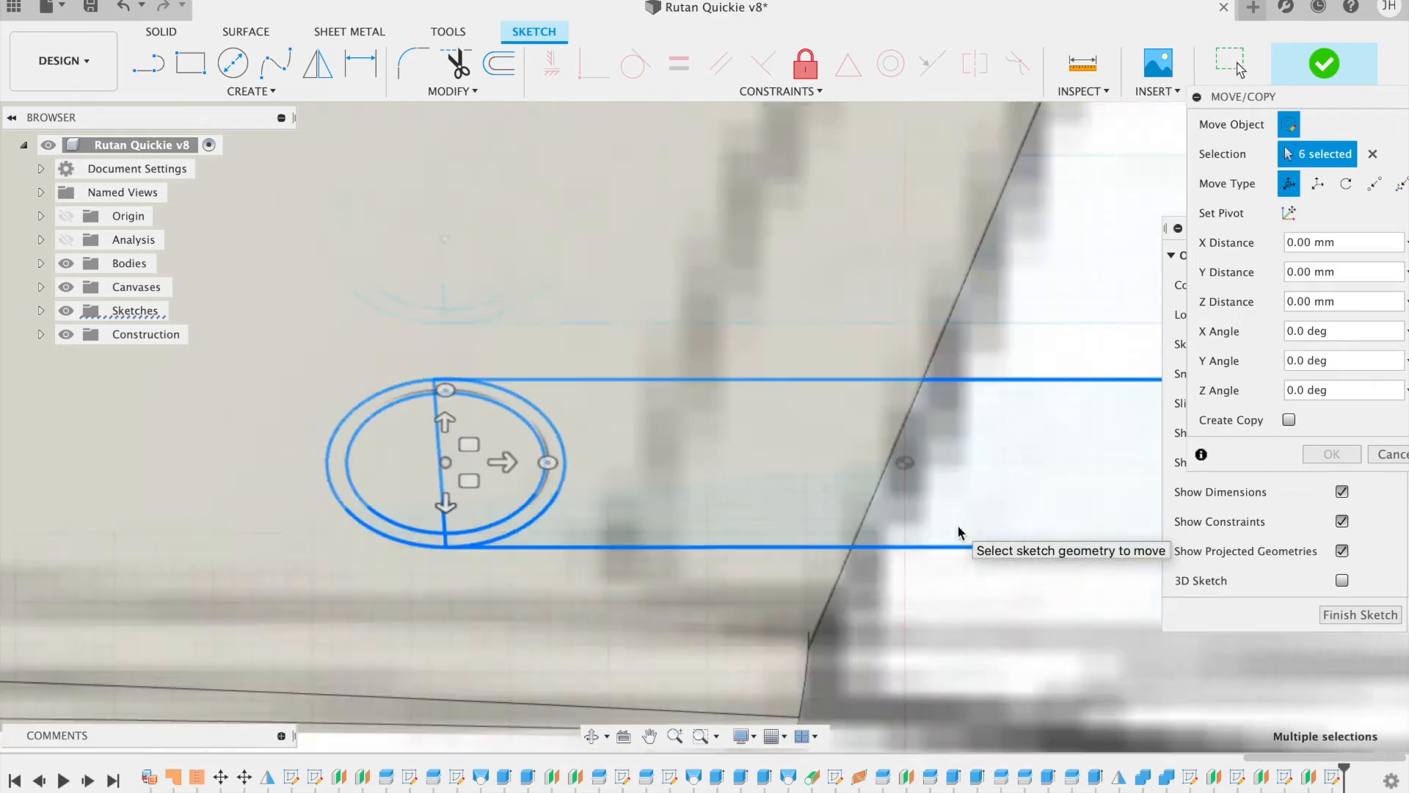
pyautogui.scroll(-5, 957, 524)
pyautogui.click(898, 433)
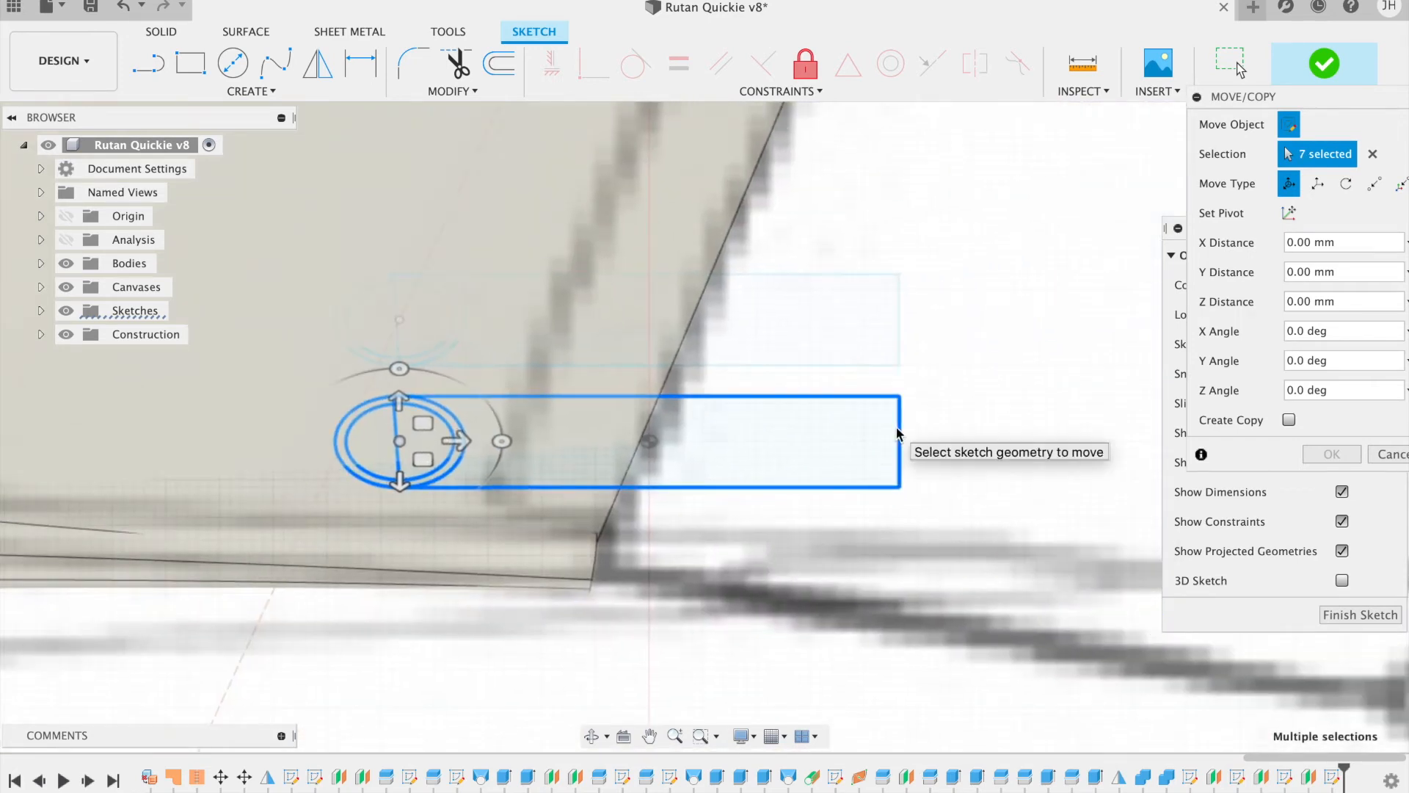
pyautogui.hscroll(-5, 504, 602)
pyautogui.scroll(4, 505, 602)
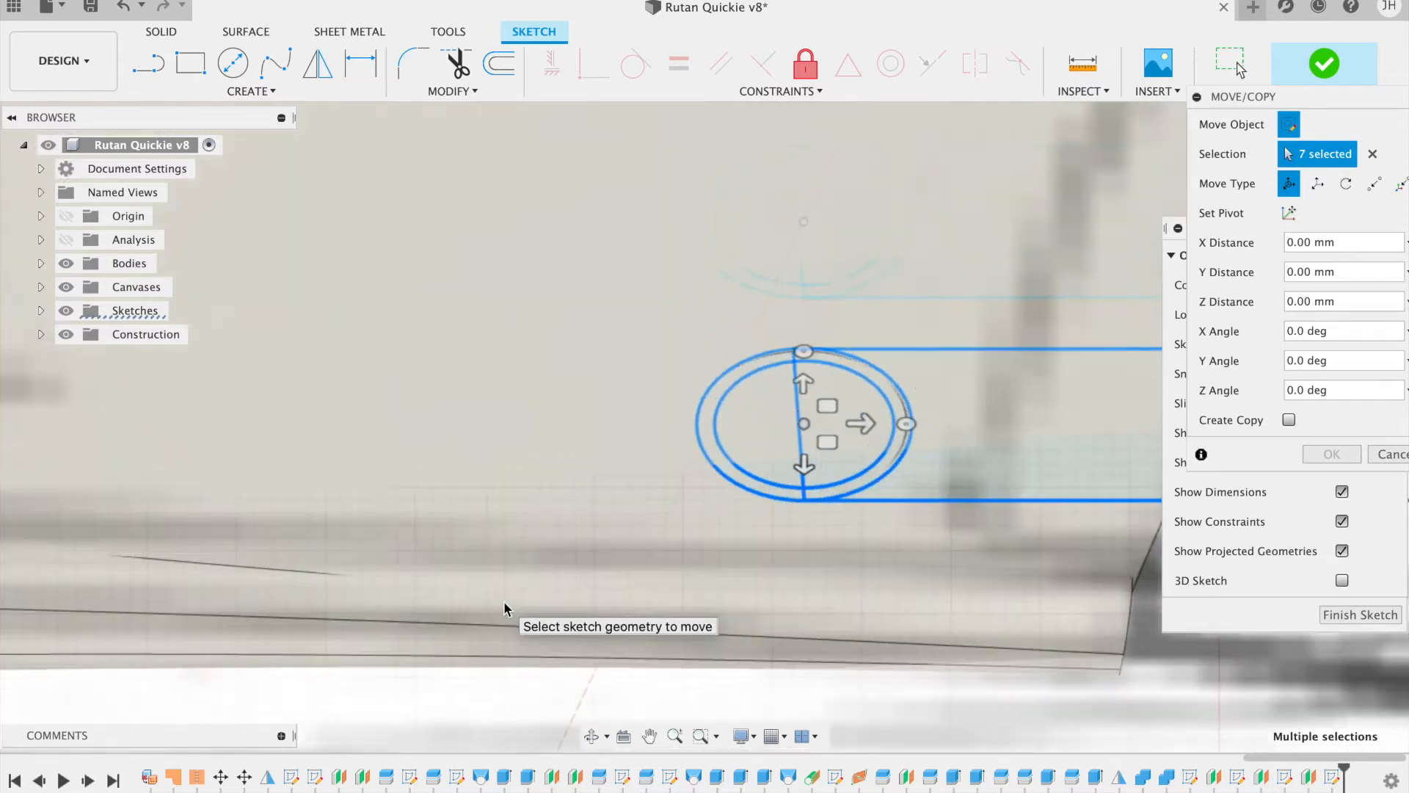
pyautogui.scroll(5, 503, 601)
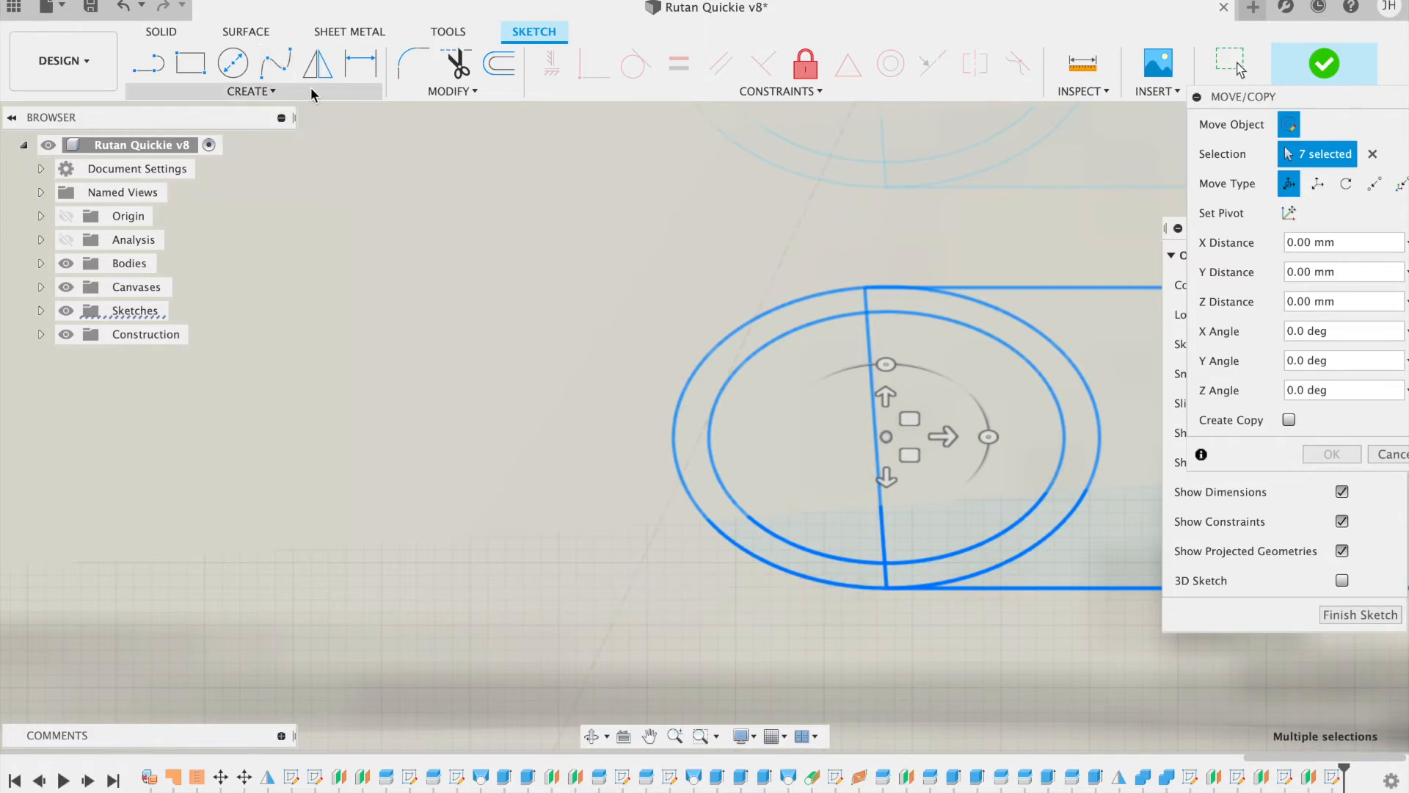
pyautogui.click(1393, 454)
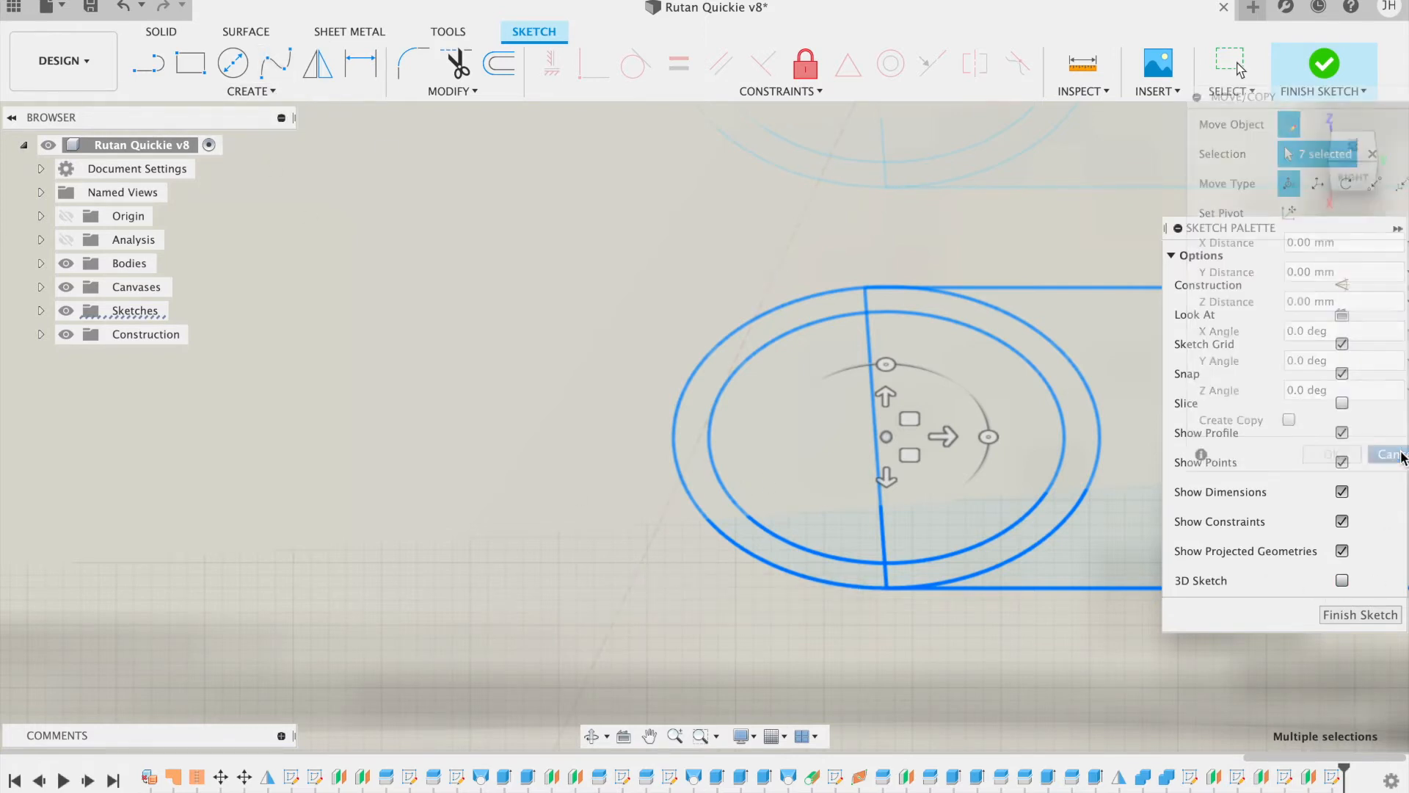
# Step: Intersect the slanted construction line with the sketch plane to create a reference point beside the projected circles
pyautogui.click(250, 91)
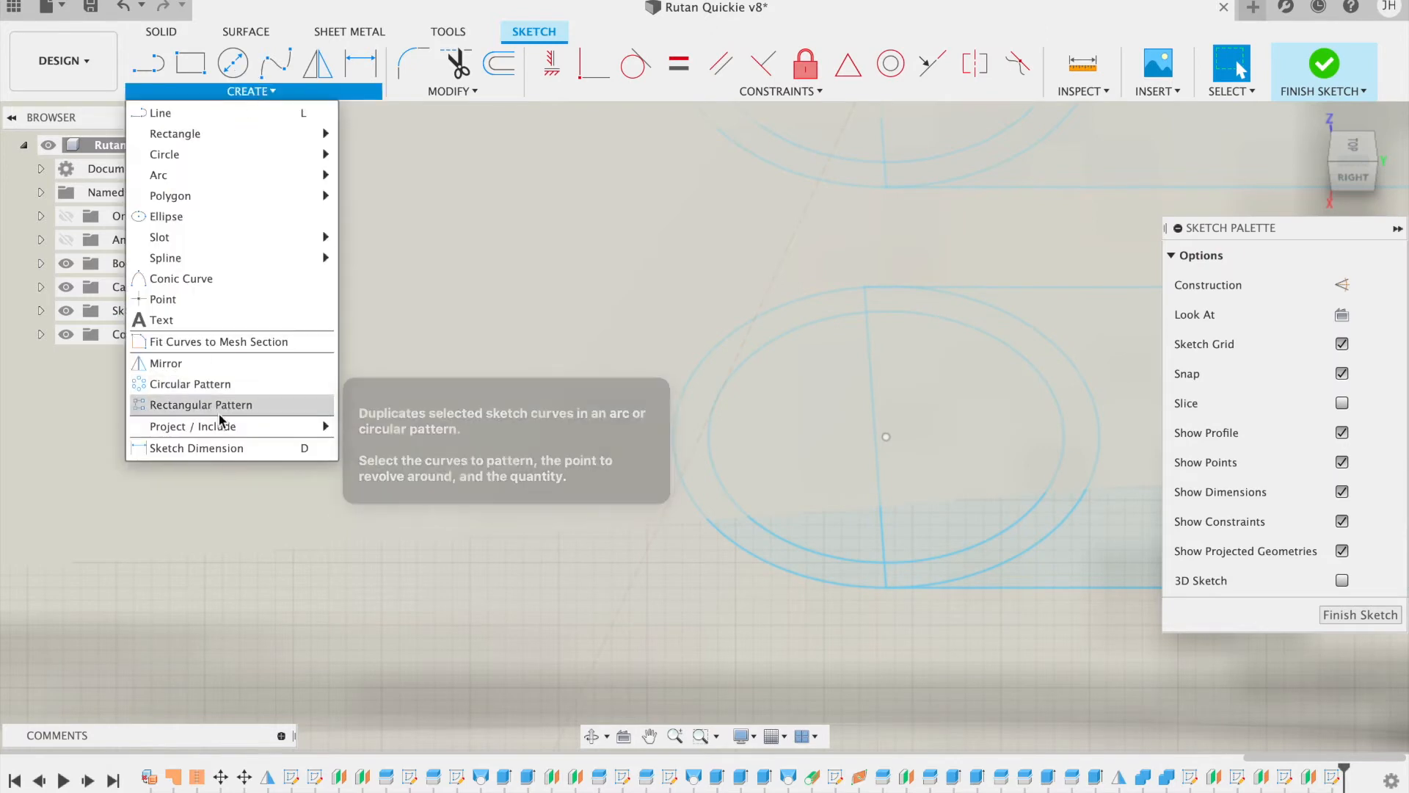
pyautogui.moveTo(315, 426)
pyautogui.click(366, 446)
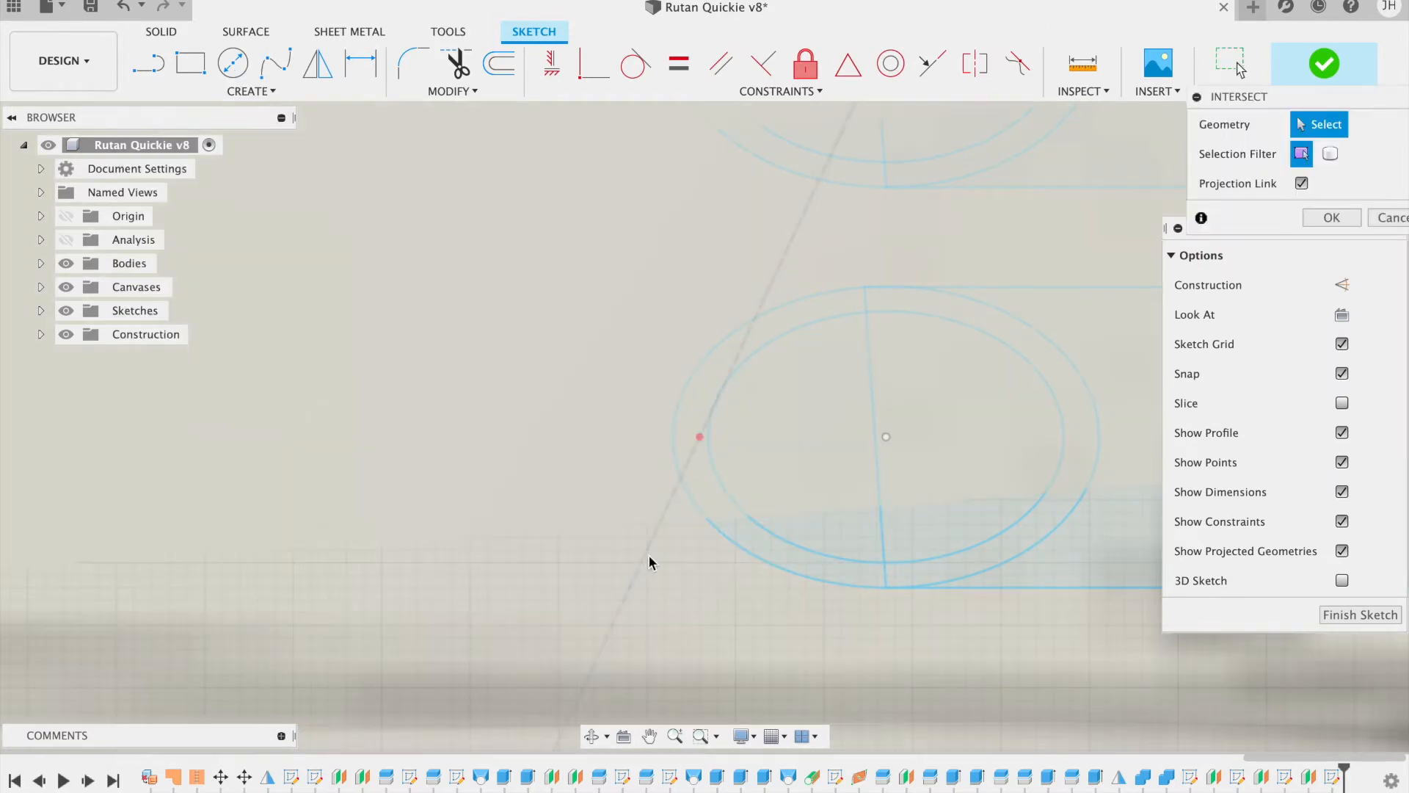
pyautogui.click(653, 563)
pyautogui.click(653, 563)
pyautogui.click(643, 558)
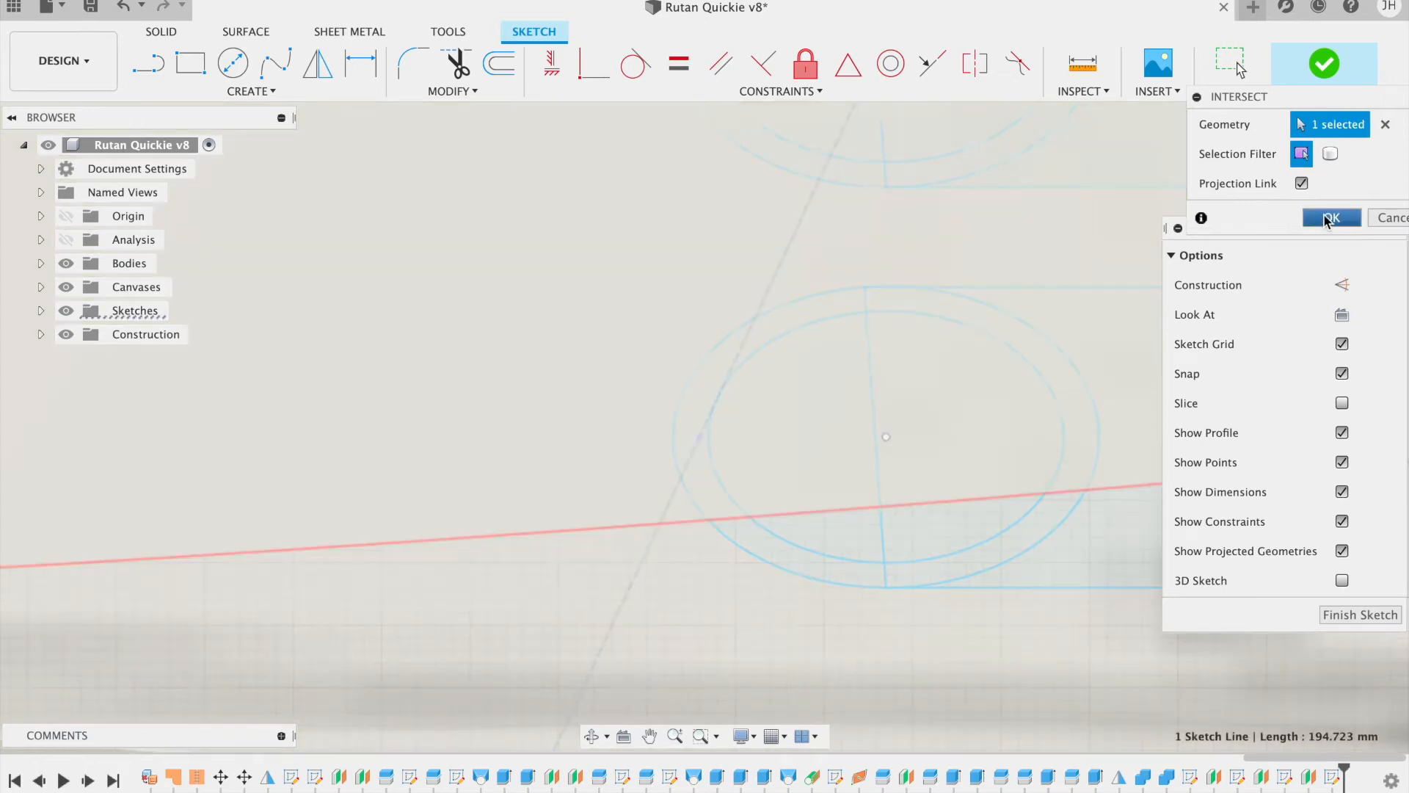
pyautogui.click(1330, 219)
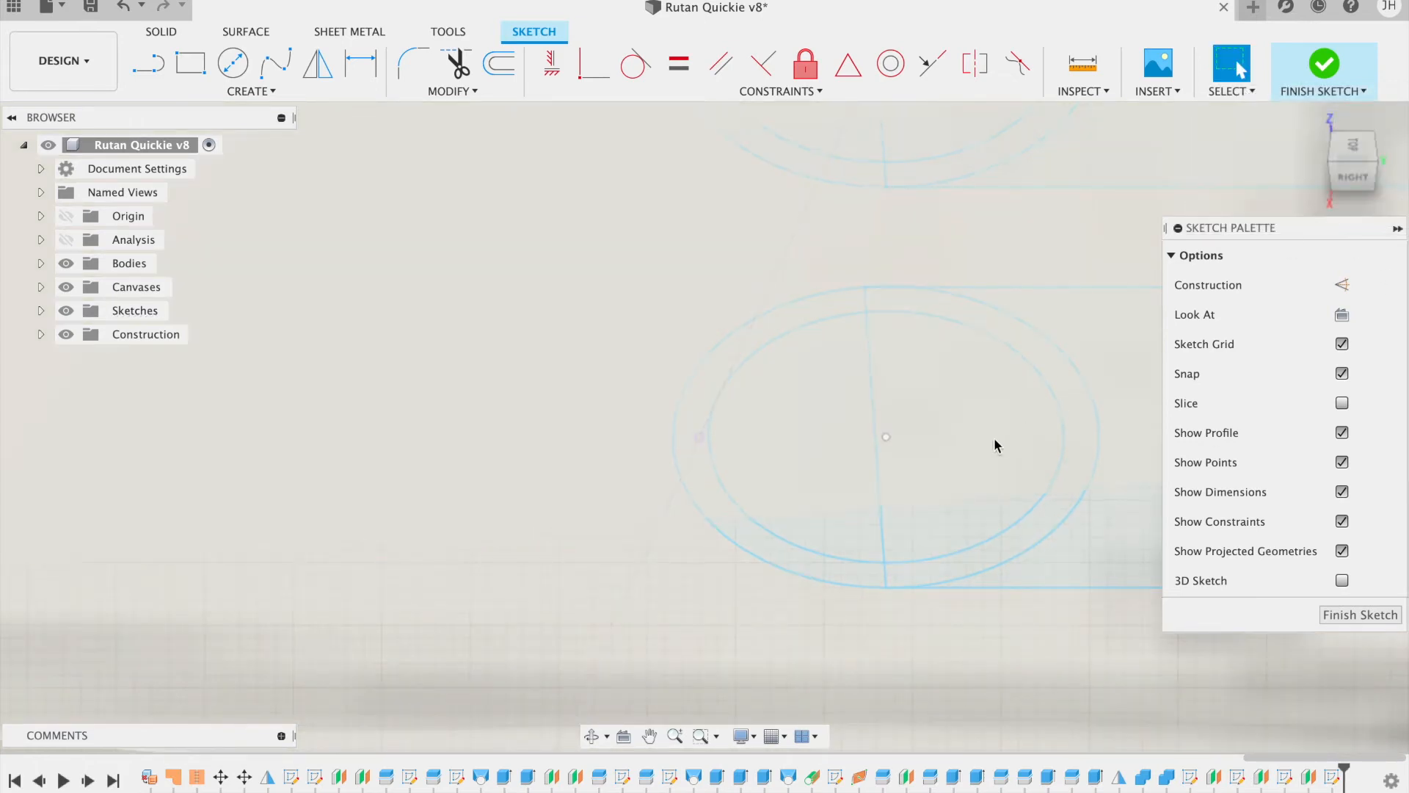
# Step: Start a Move/Copy operation on the projected profile's two circles, cross line and lower box line
pyautogui.click(452, 102)
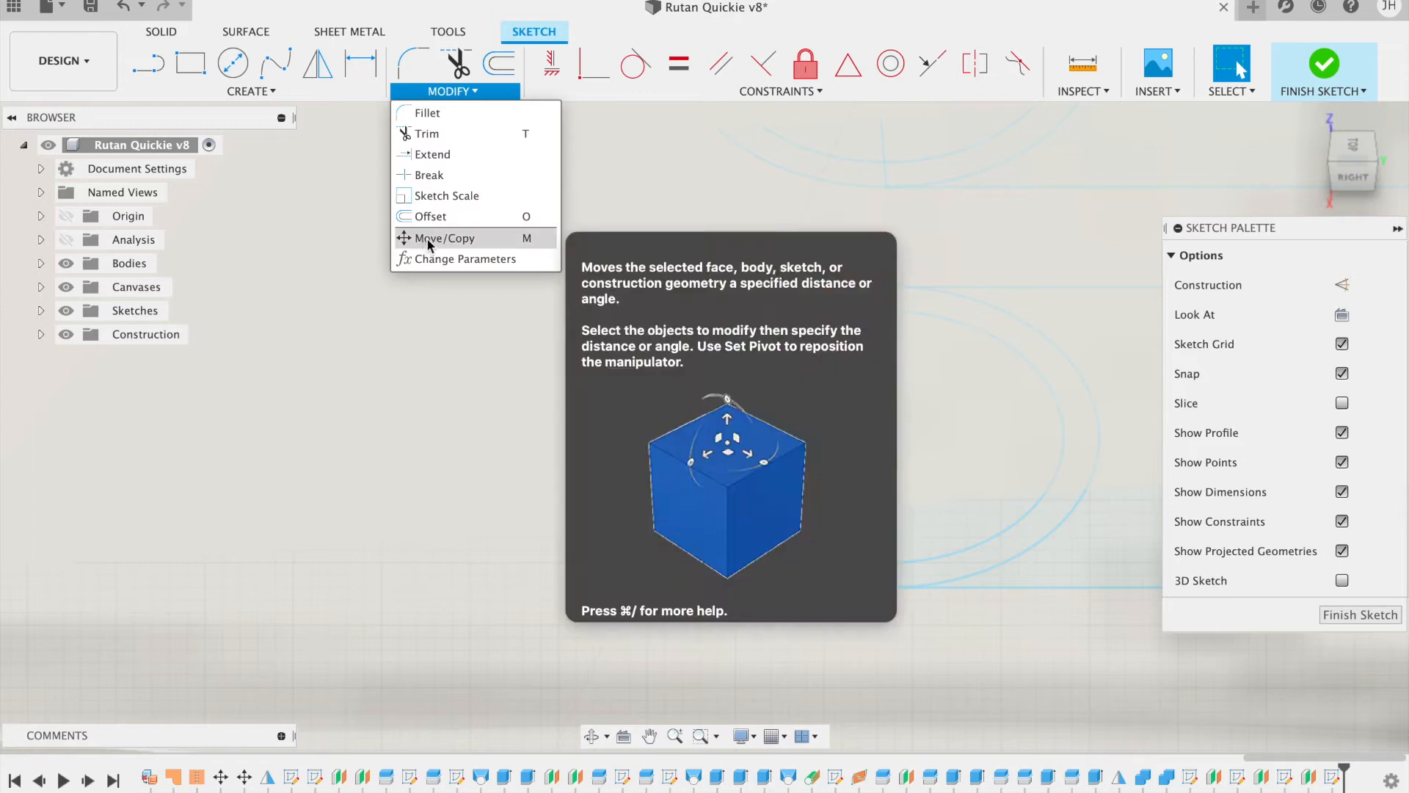
pyautogui.click(429, 238)
pyautogui.click(874, 564)
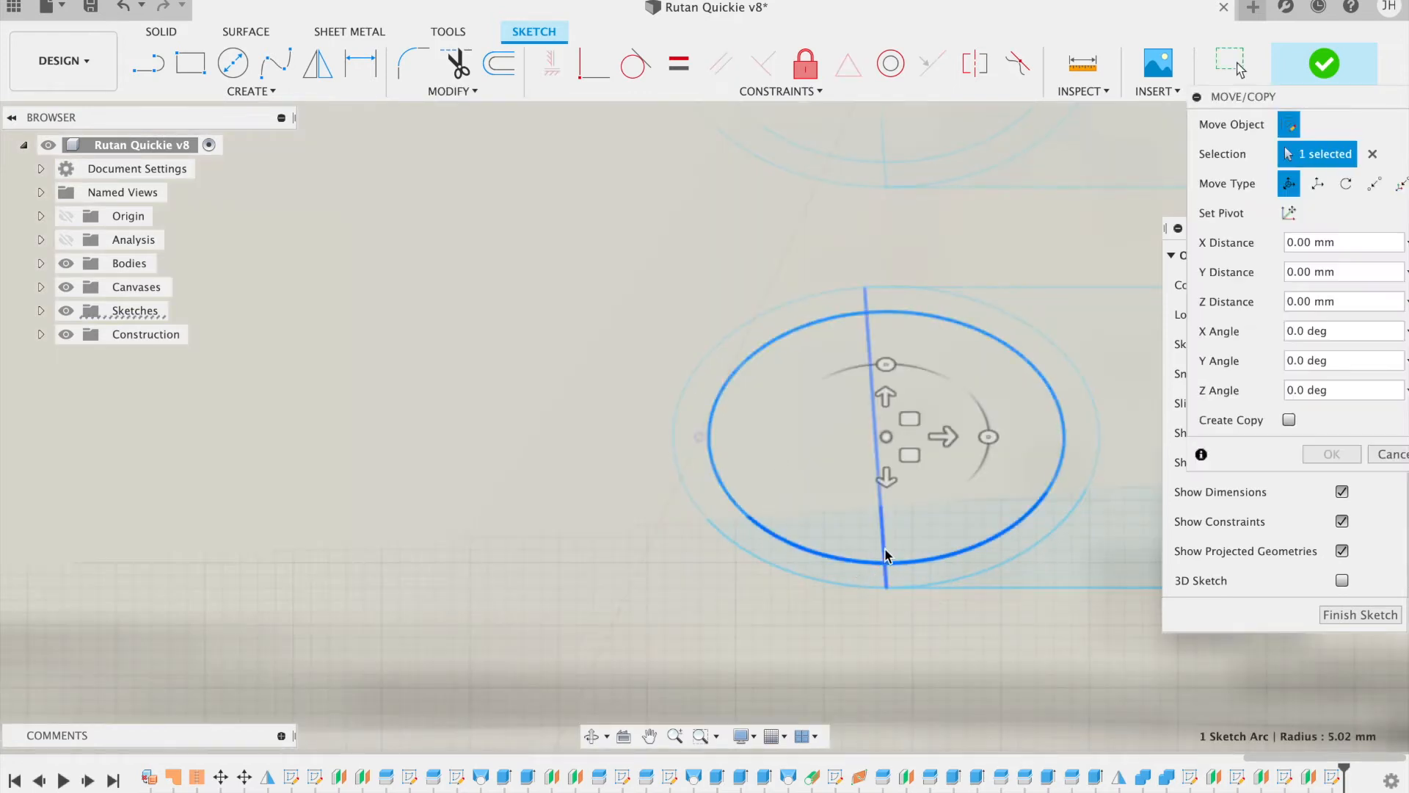
pyautogui.click(884, 564)
pyautogui.click(850, 587)
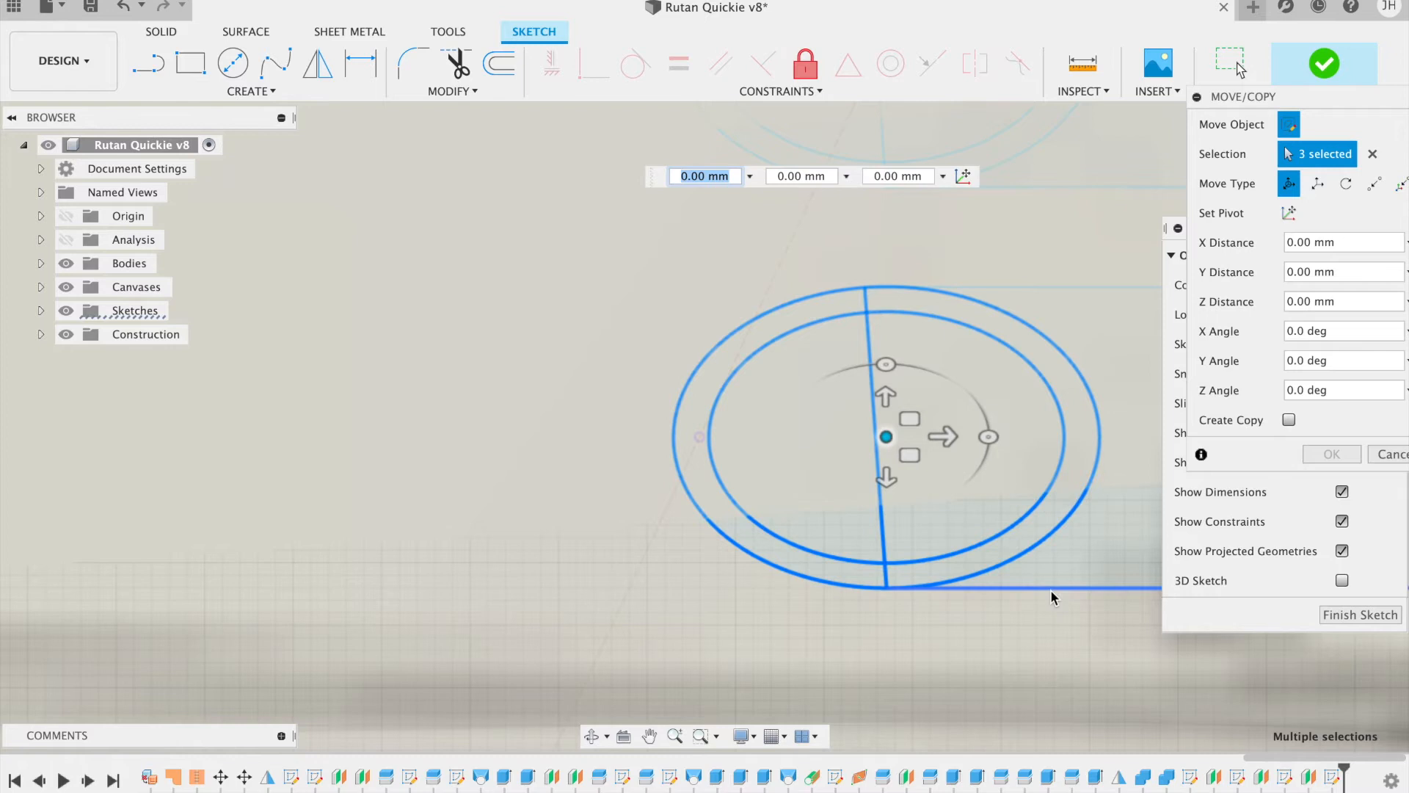
pyautogui.click(1050, 587)
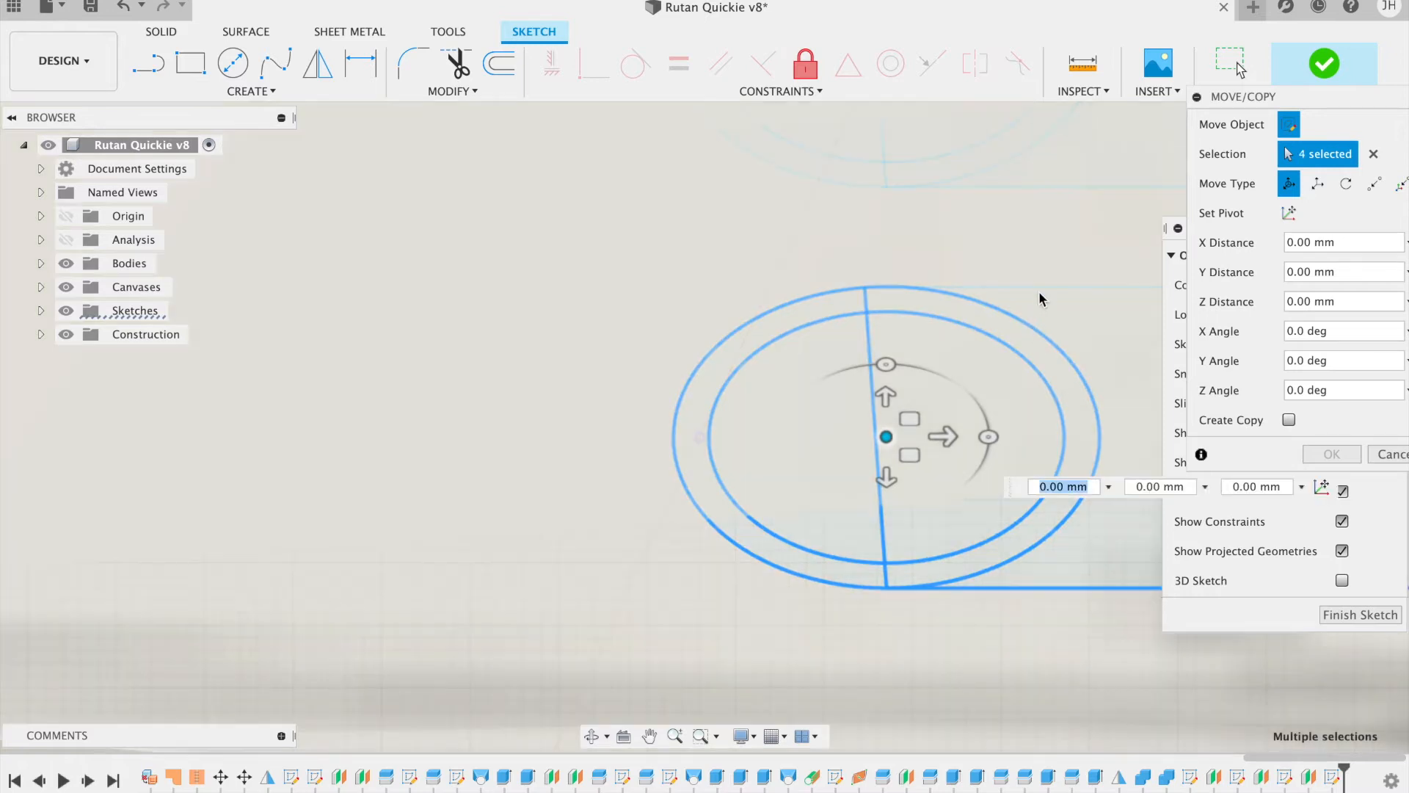
pyautogui.click(1039, 292)
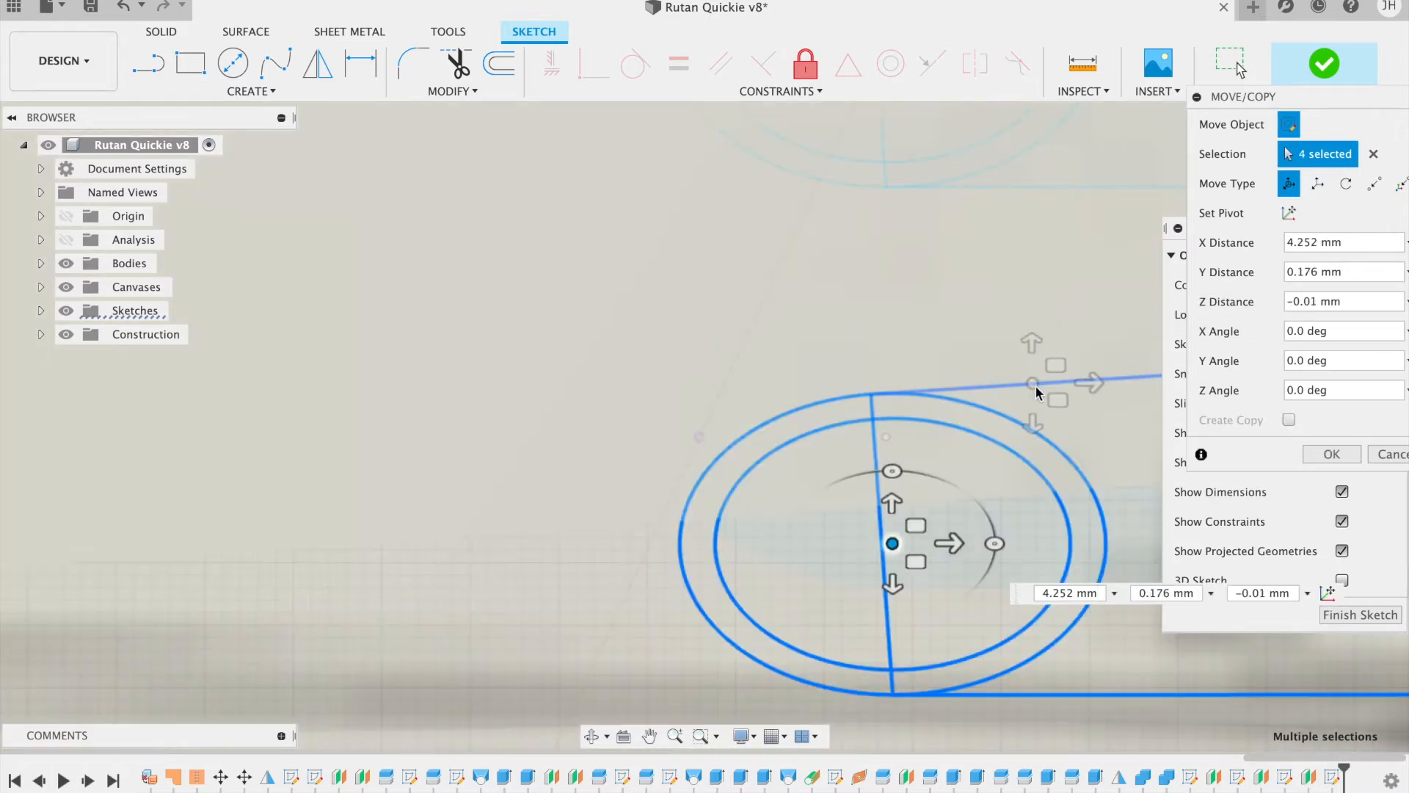
pyautogui.click(1050, 383)
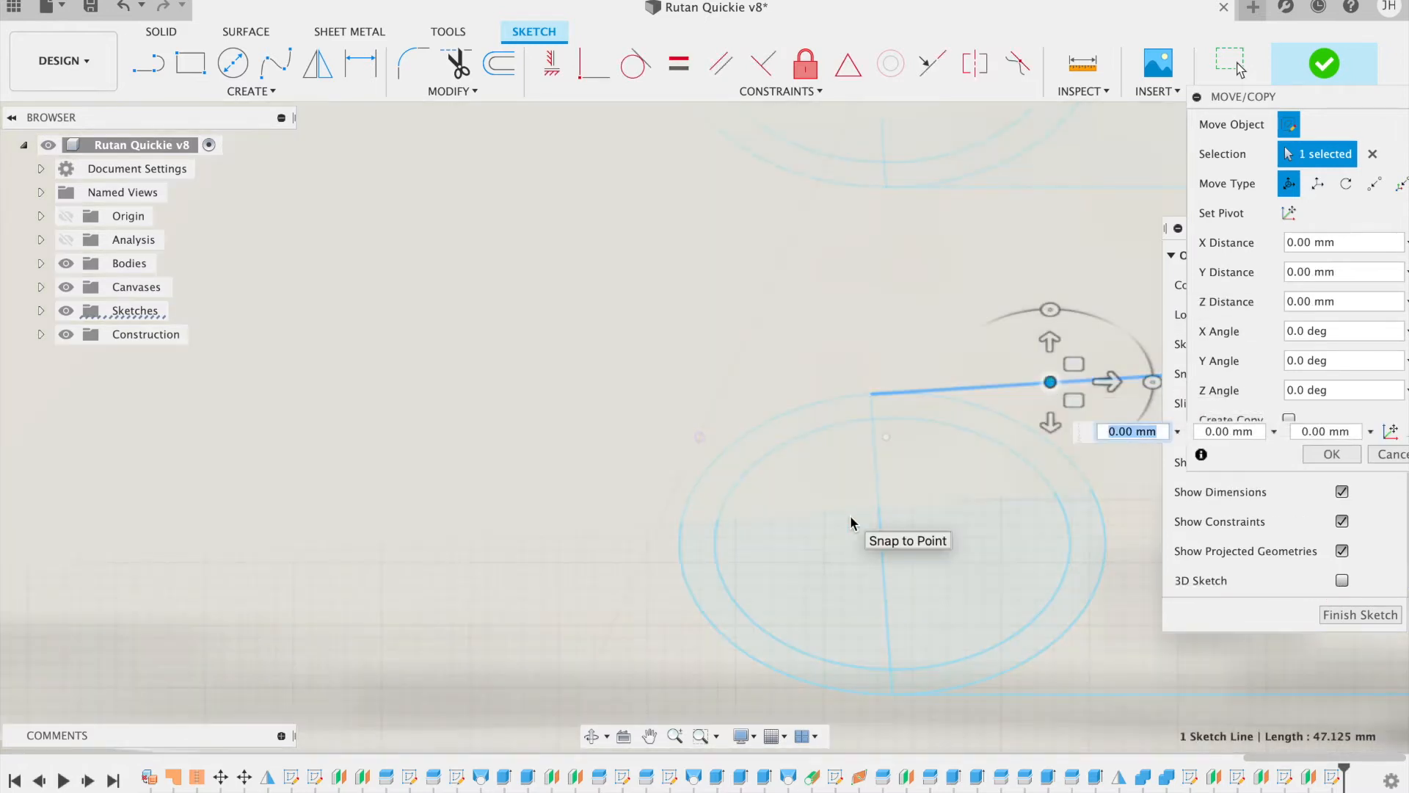
pyautogui.press('super+z')
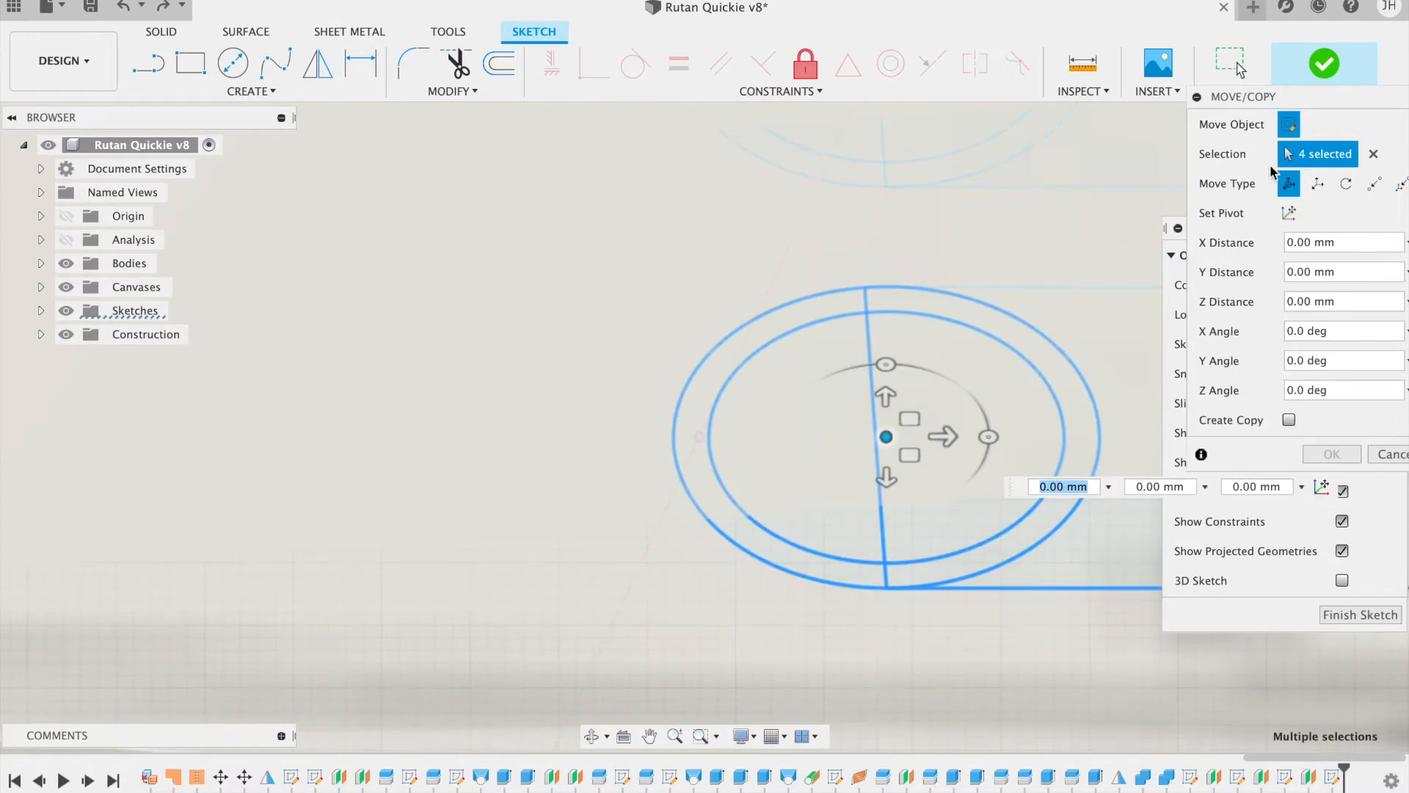
# Step: Add the box's upper line and far end line to the objects being moved
pyautogui.scroll(-2, 1049, 420)
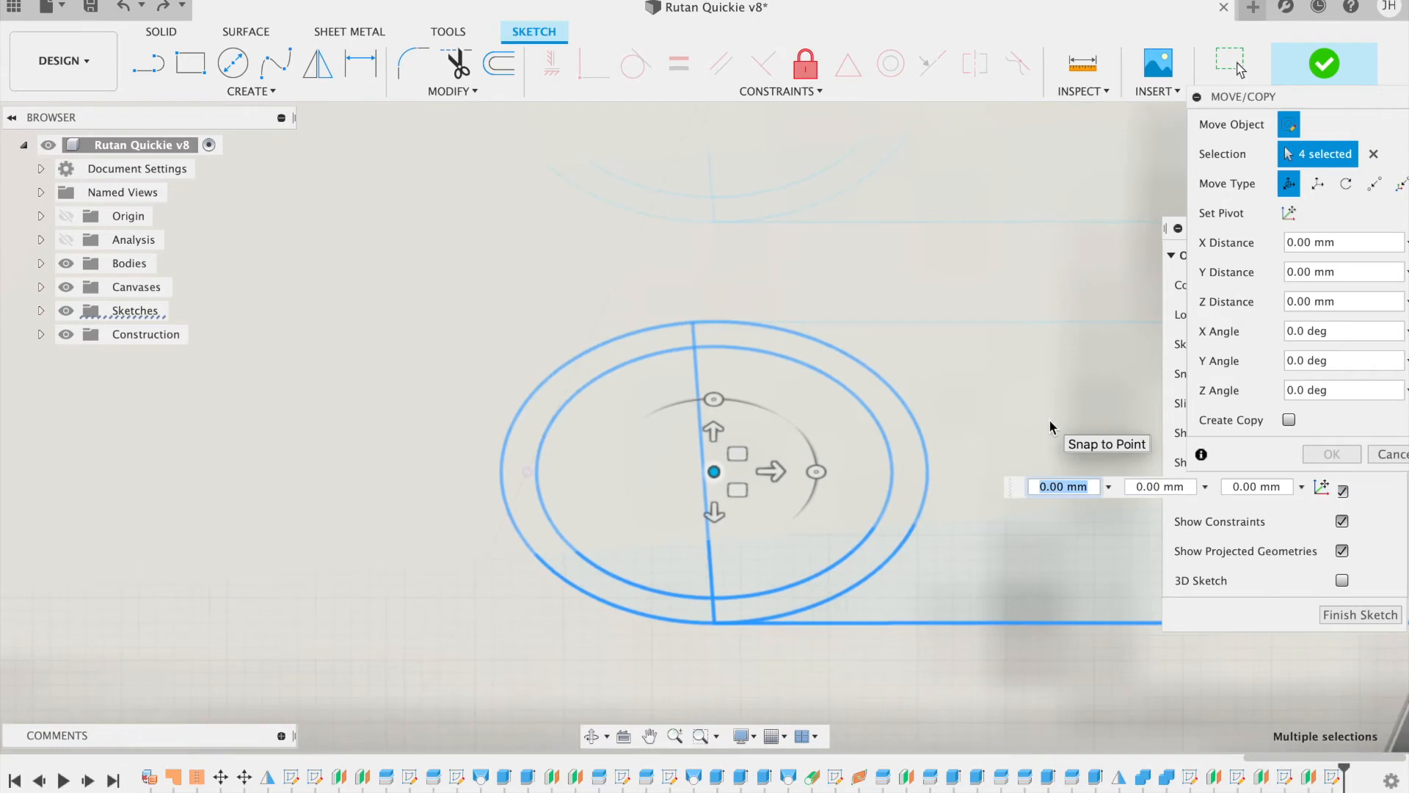
pyautogui.scroll(-3, 1011, 429)
pyautogui.moveTo(1011, 429); pyautogui.dragTo(993, 437, button='middle')
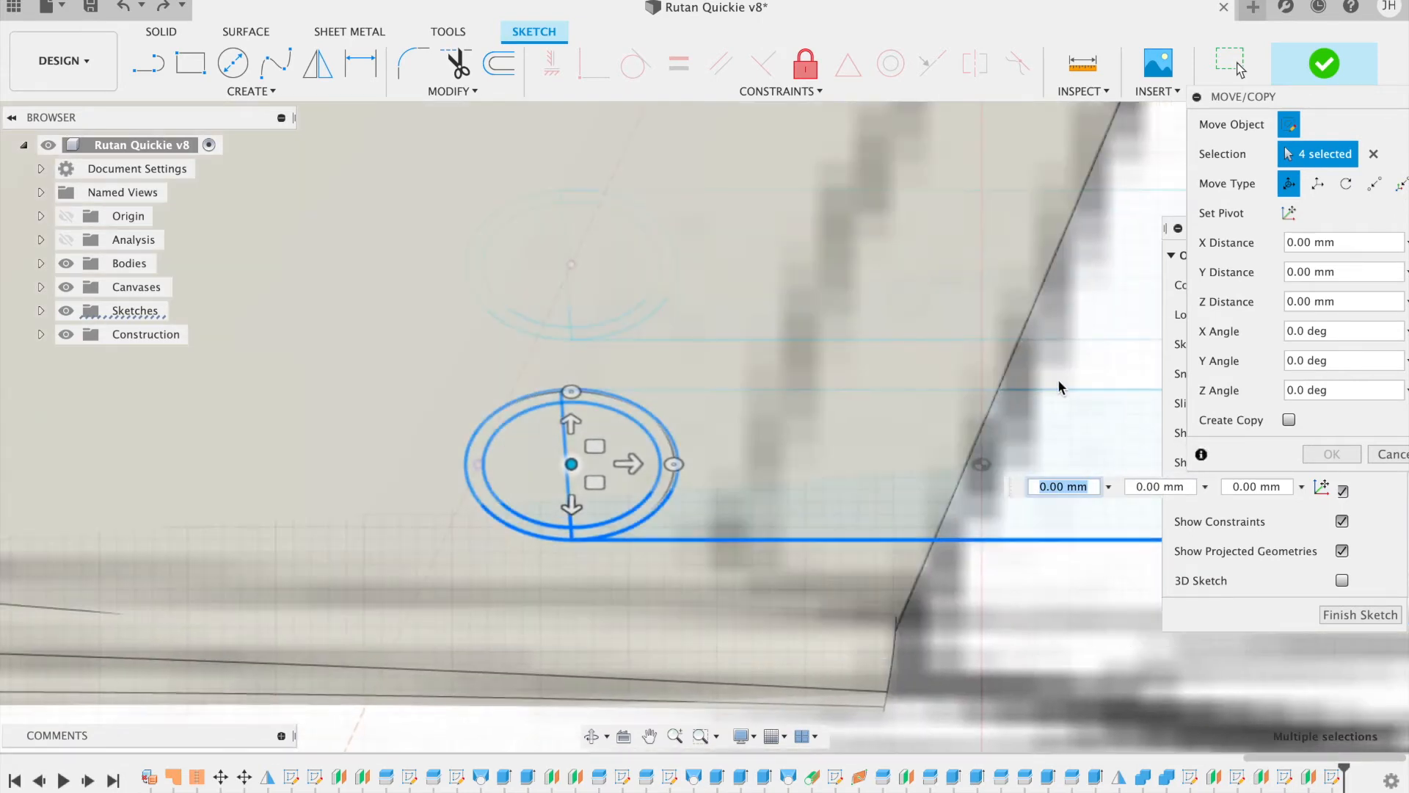
pyautogui.click(1058, 387)
pyautogui.hscroll(5, 916, 464)
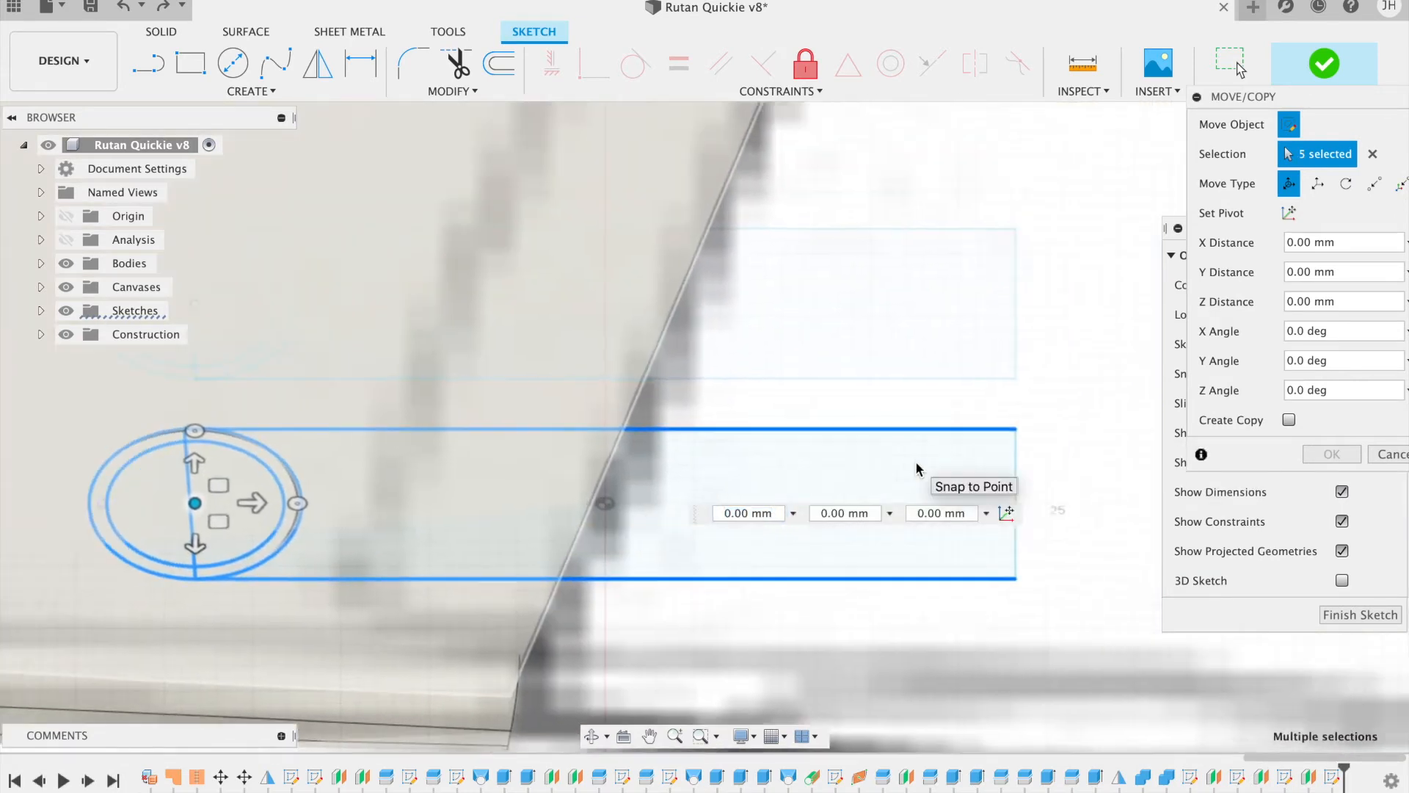
pyautogui.click(998, 473)
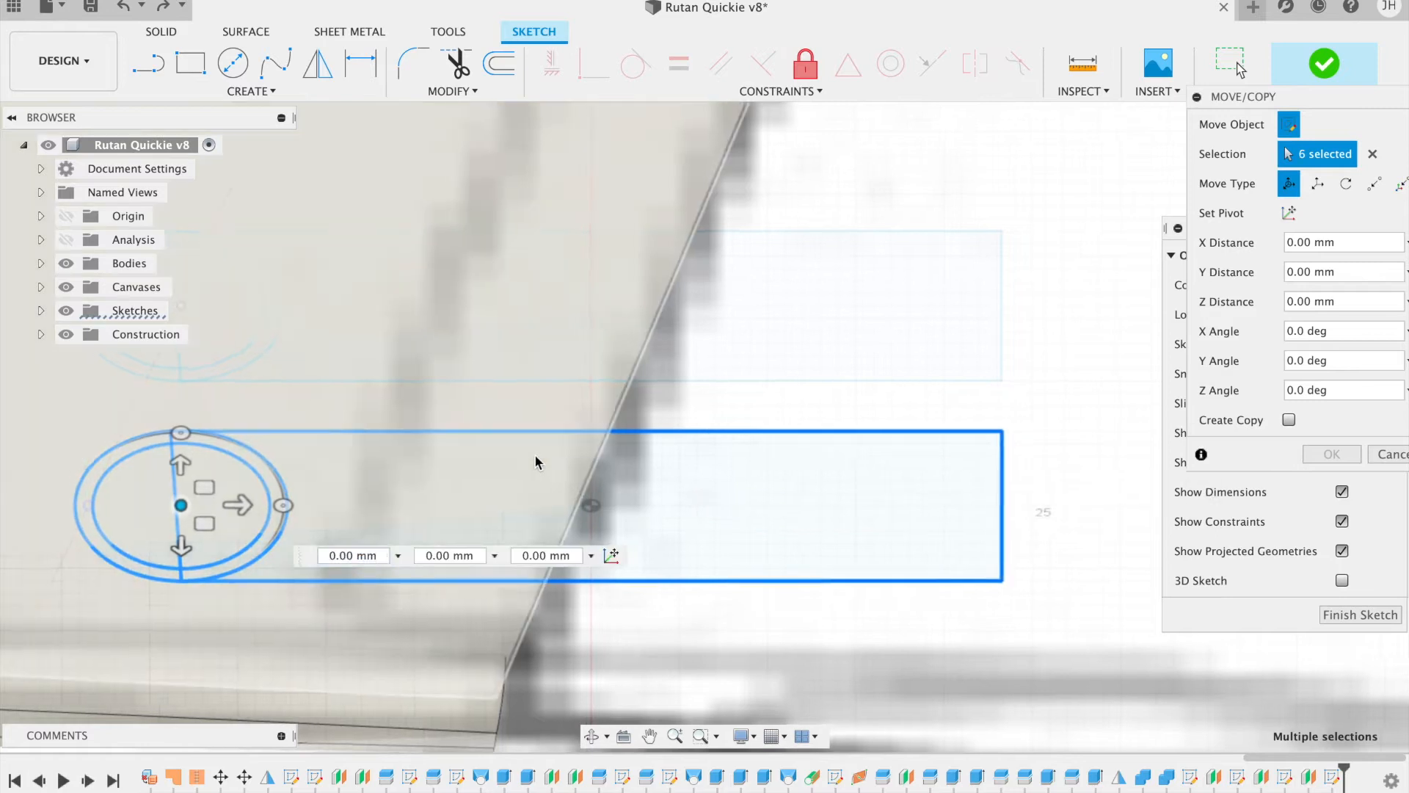
pyautogui.hscroll(-10, 534, 453)
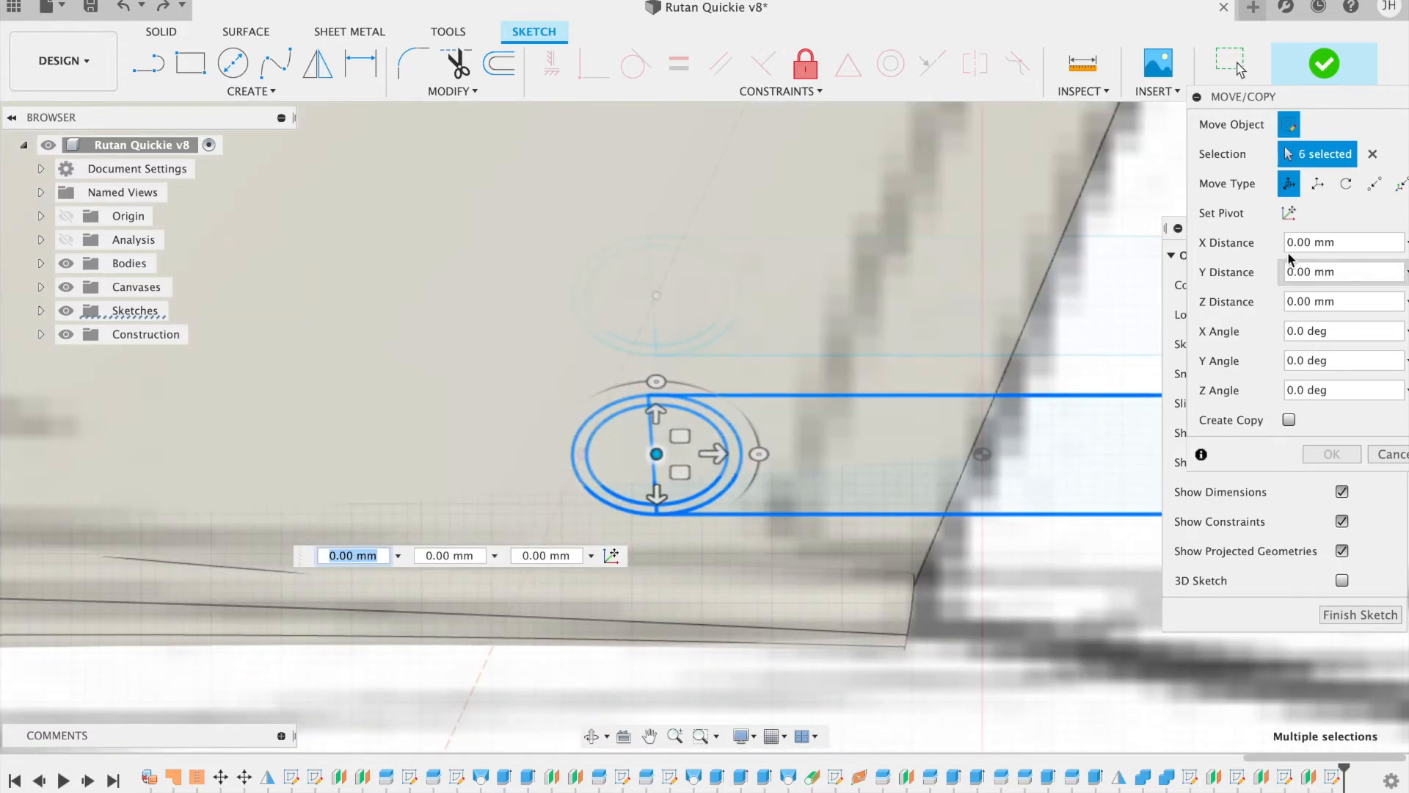
# Step: Move the selected profile point to point from the circles' centre to the intersection point on the slanted line
pyautogui.click(1374, 183)
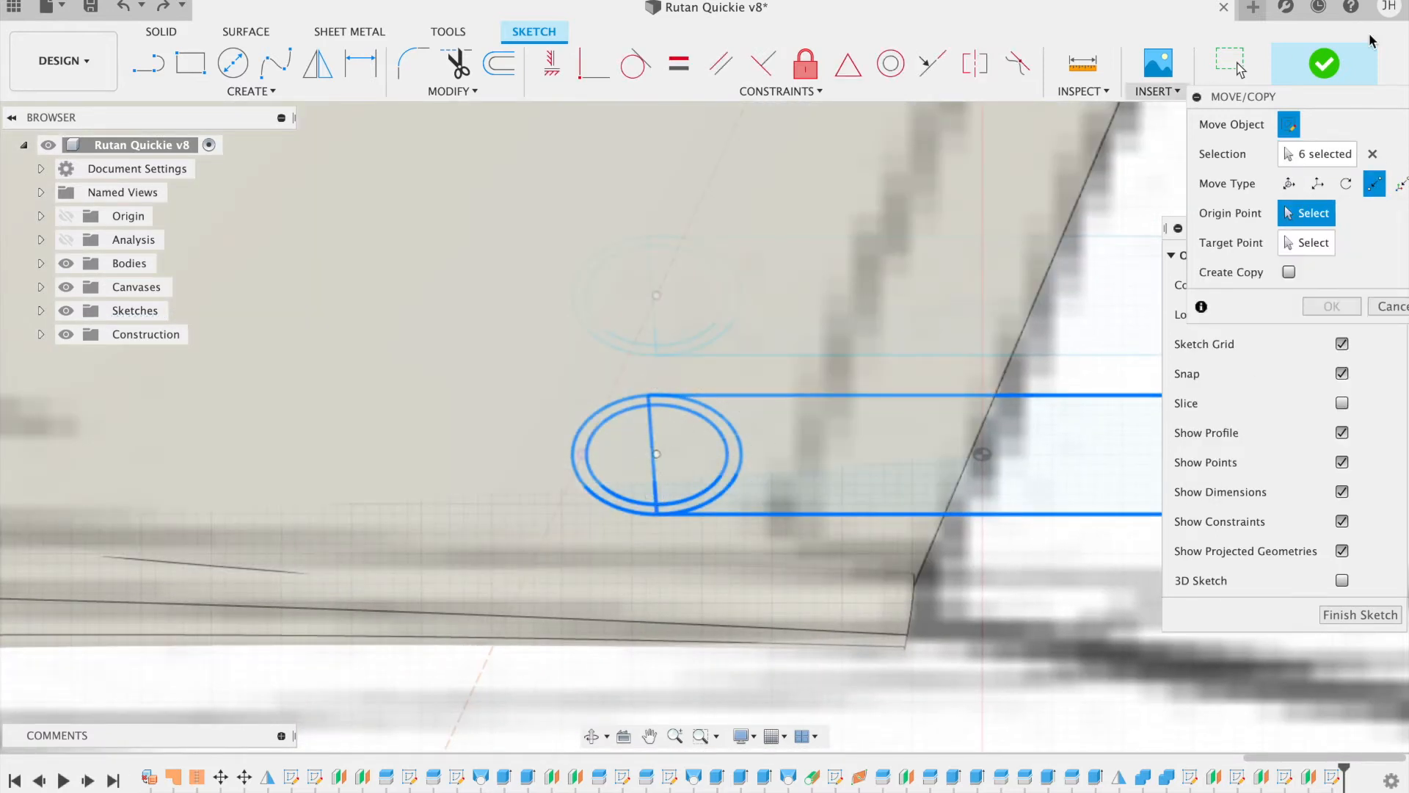
pyautogui.moveTo(1362, 100); pyautogui.dragTo(1322, 101)
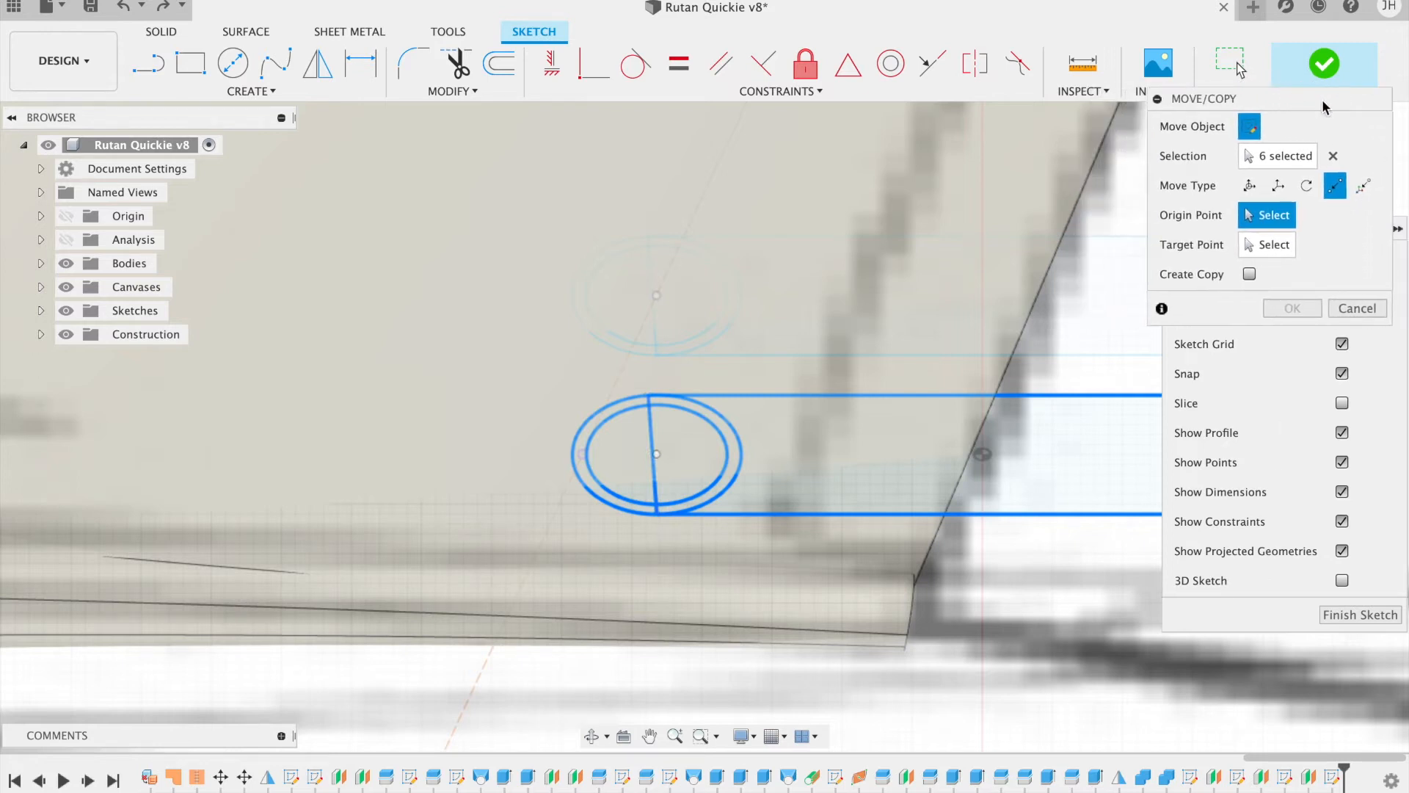
pyautogui.click(657, 454)
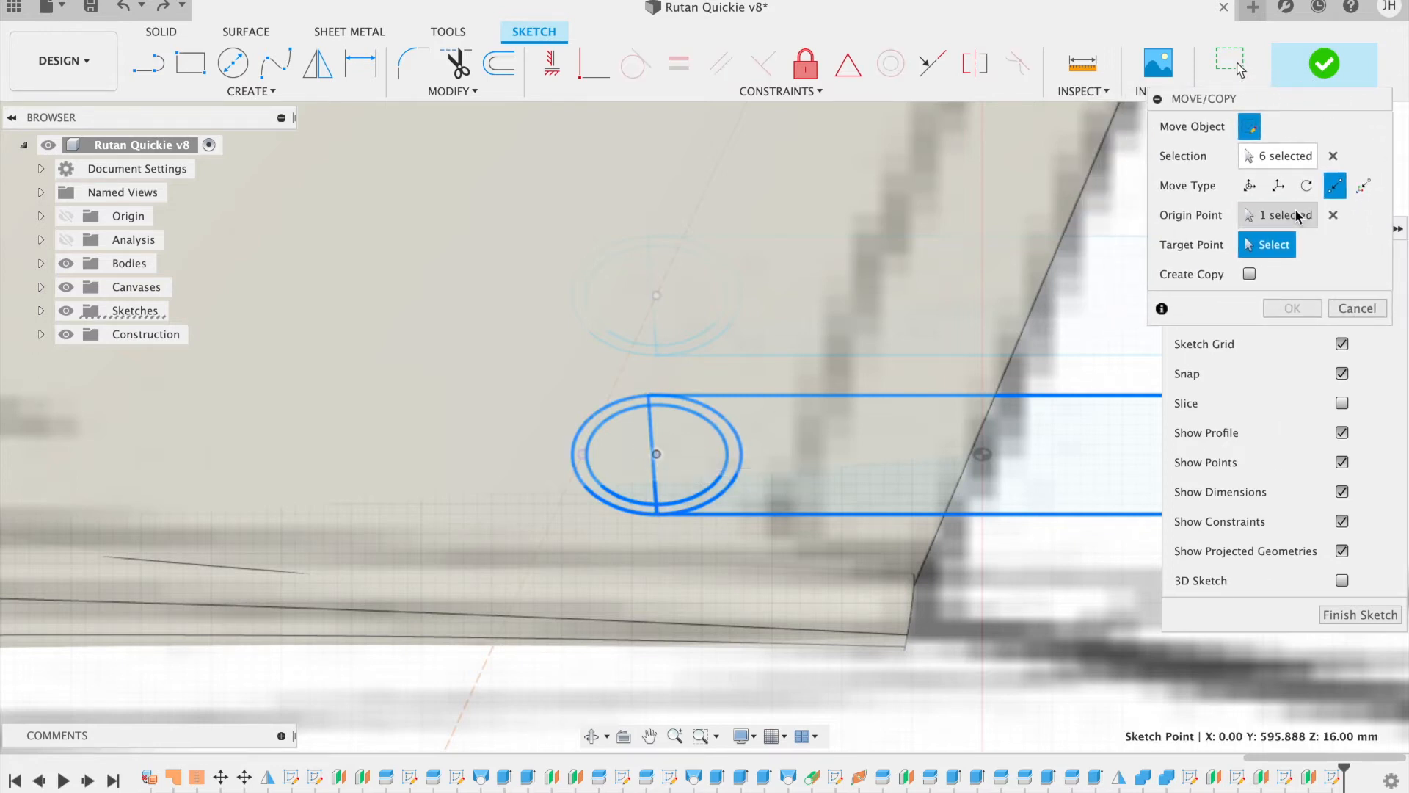
pyautogui.click(583, 455)
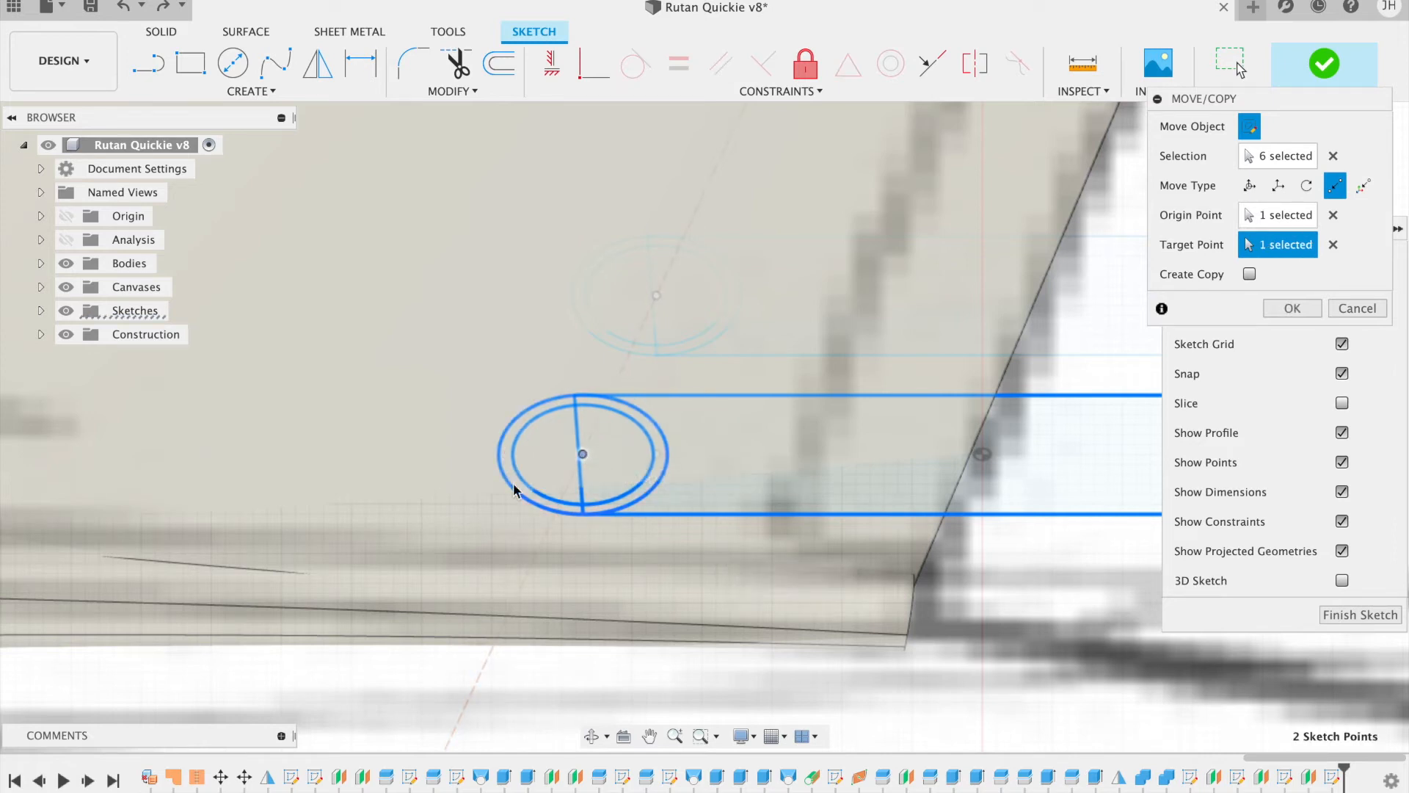
pyautogui.click(1292, 308)
# Step: Finish the sketch and create a construction plane offset -21 mm from the lowest hinge profile, just below the fin's lower edge
pyautogui.scroll(-5, 839, 491)
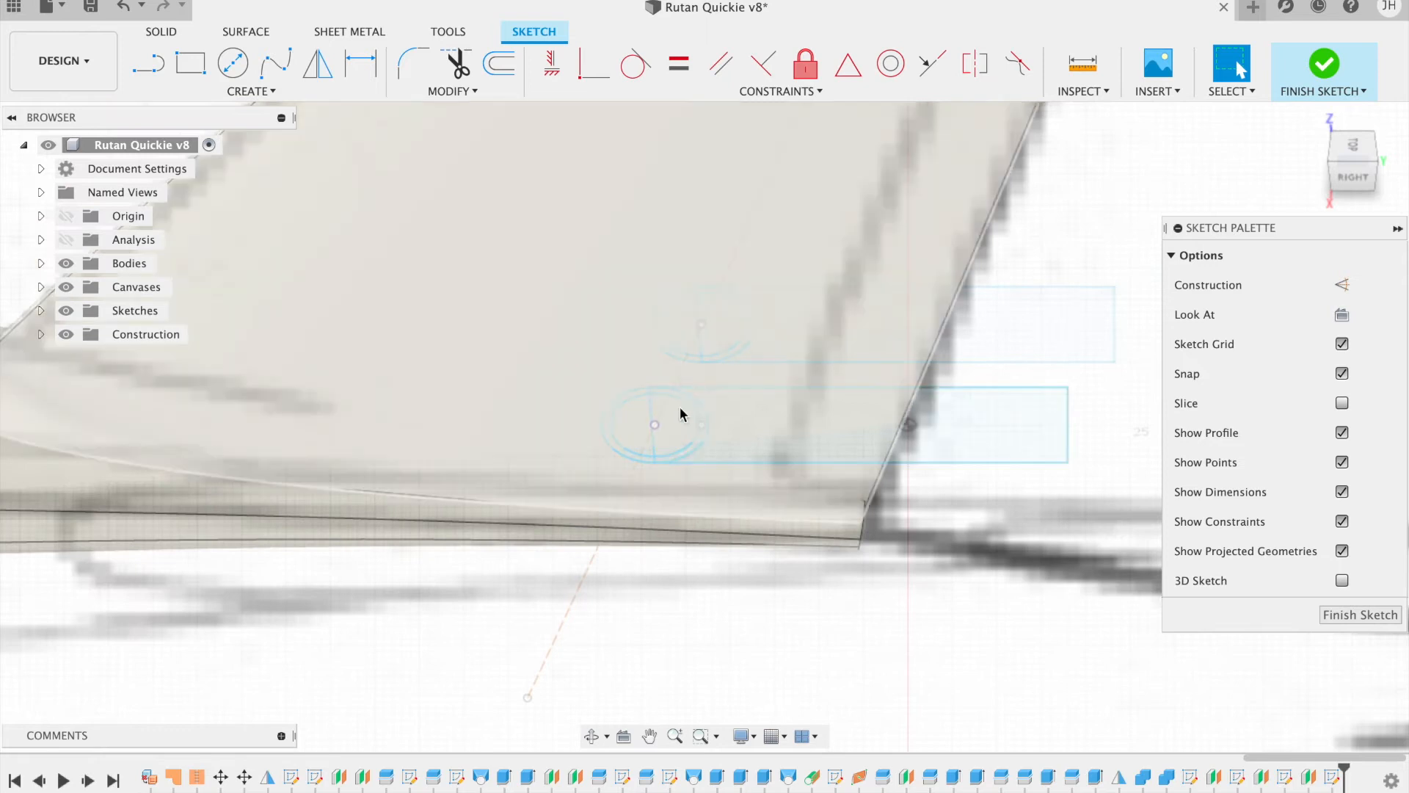
pyautogui.moveTo(670, 516); pyautogui.dragTo(681, 433, button='middle')
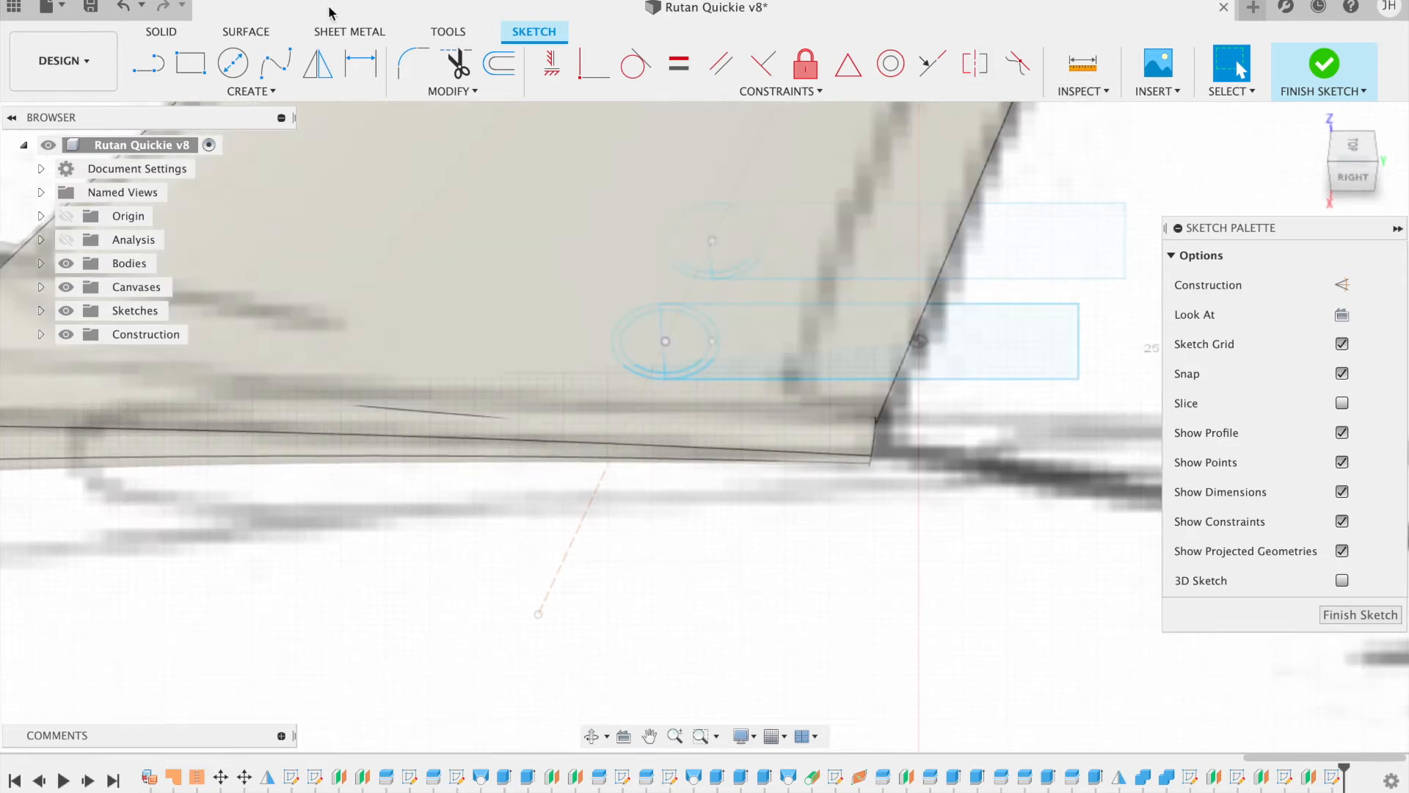
pyautogui.click(1324, 63)
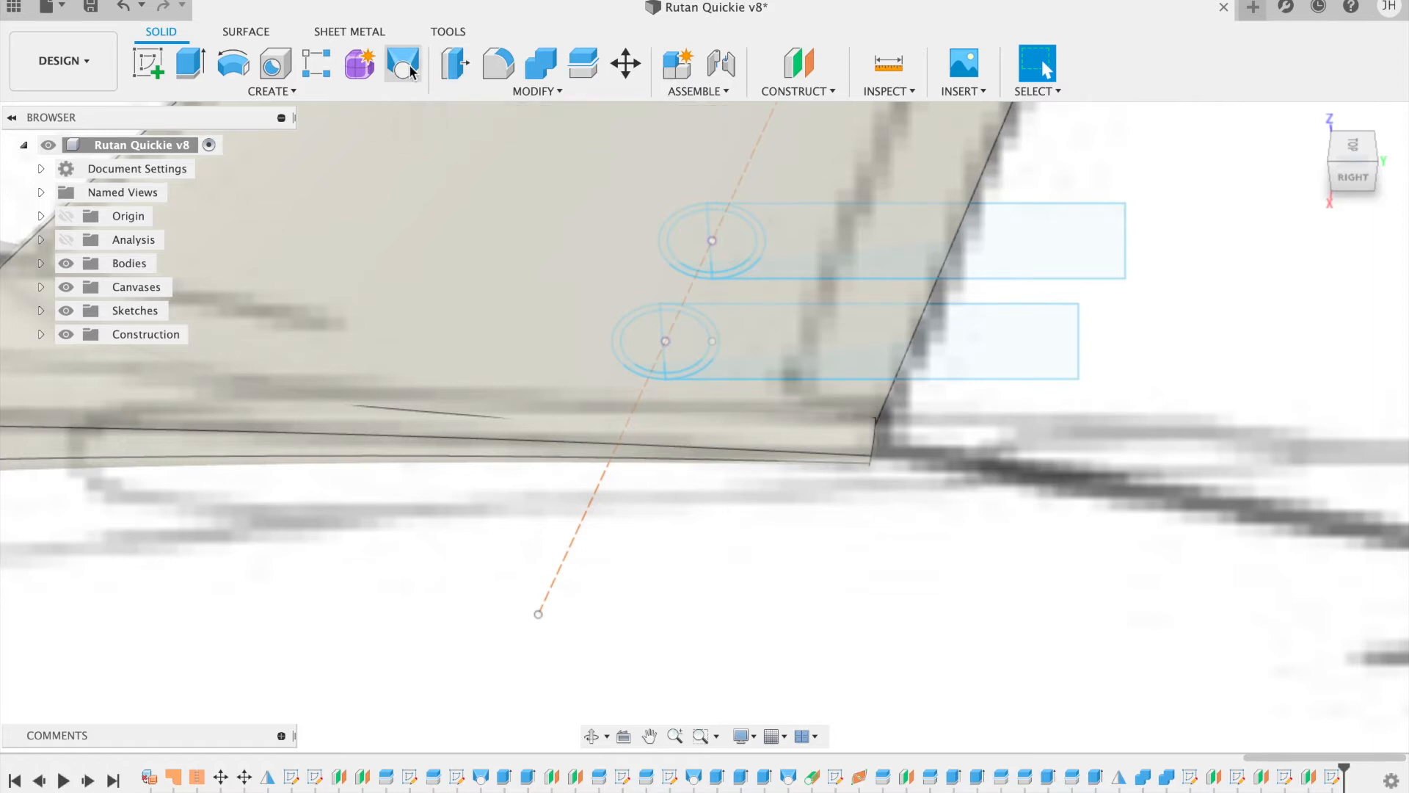
pyautogui.click(789, 68)
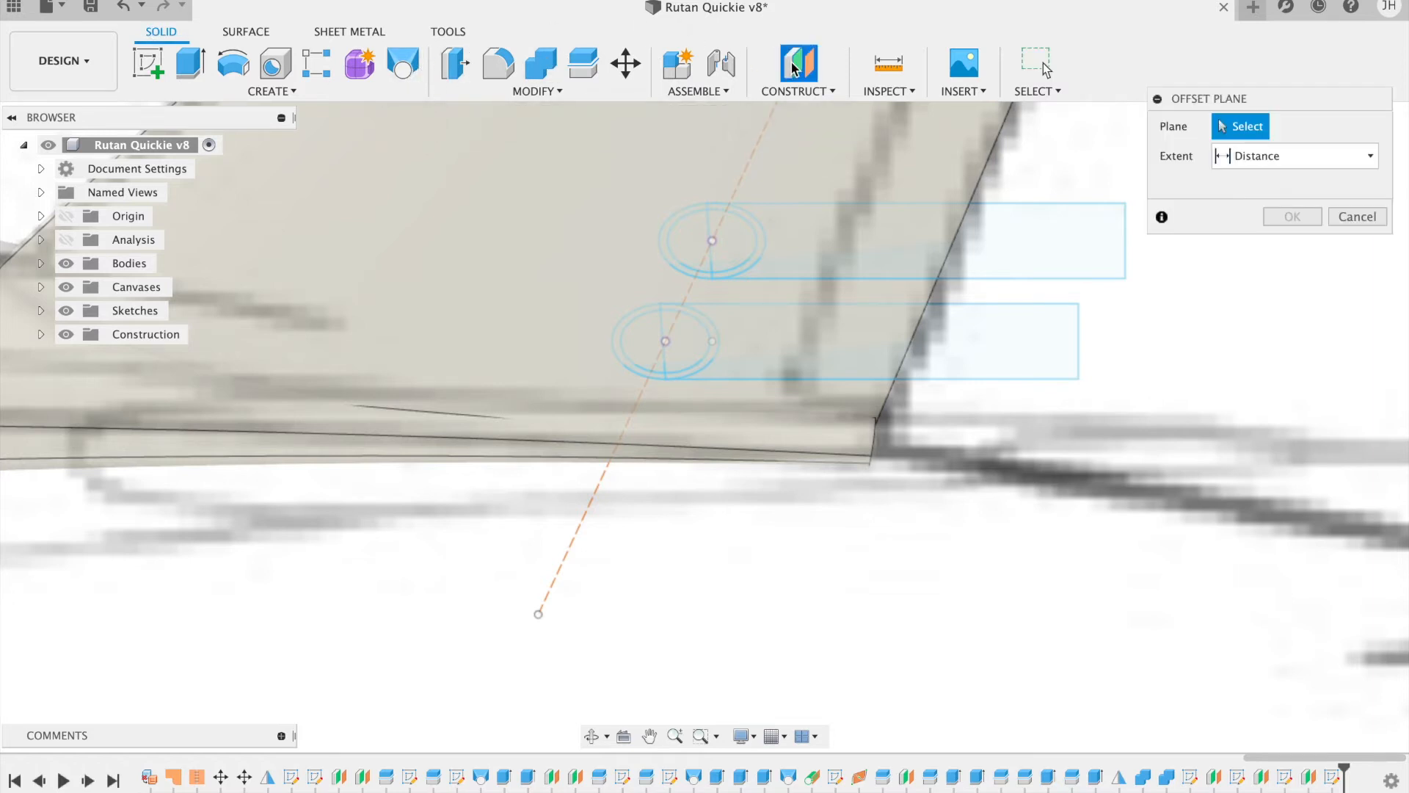
pyautogui.click(751, 343)
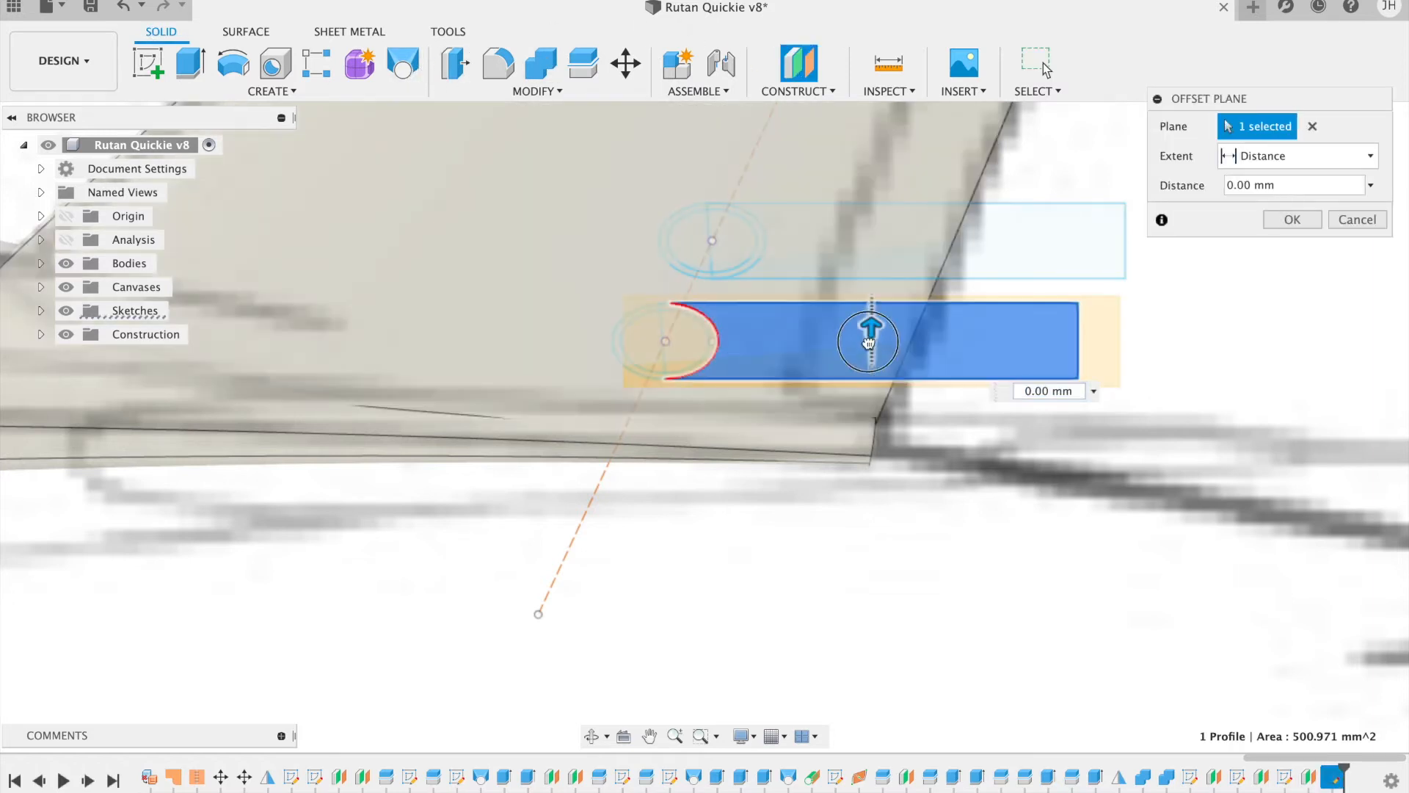
pyautogui.moveTo(866, 330); pyautogui.dragTo(872, 530)
pyautogui.moveTo(1316, 102); pyautogui.dragTo(1253, 154)
pyautogui.click(1354, 184)
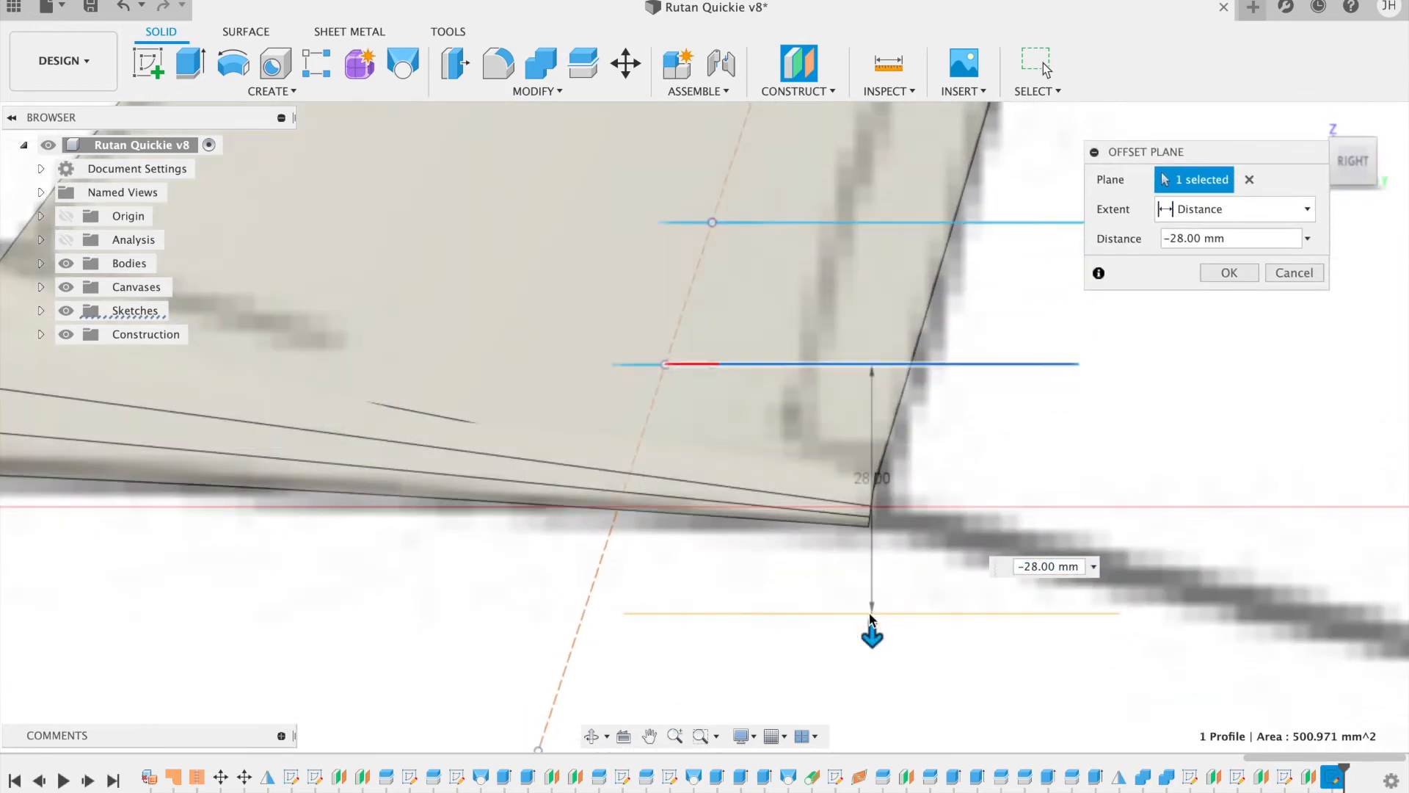
pyautogui.moveTo(874, 635); pyautogui.dragTo(881, 581)
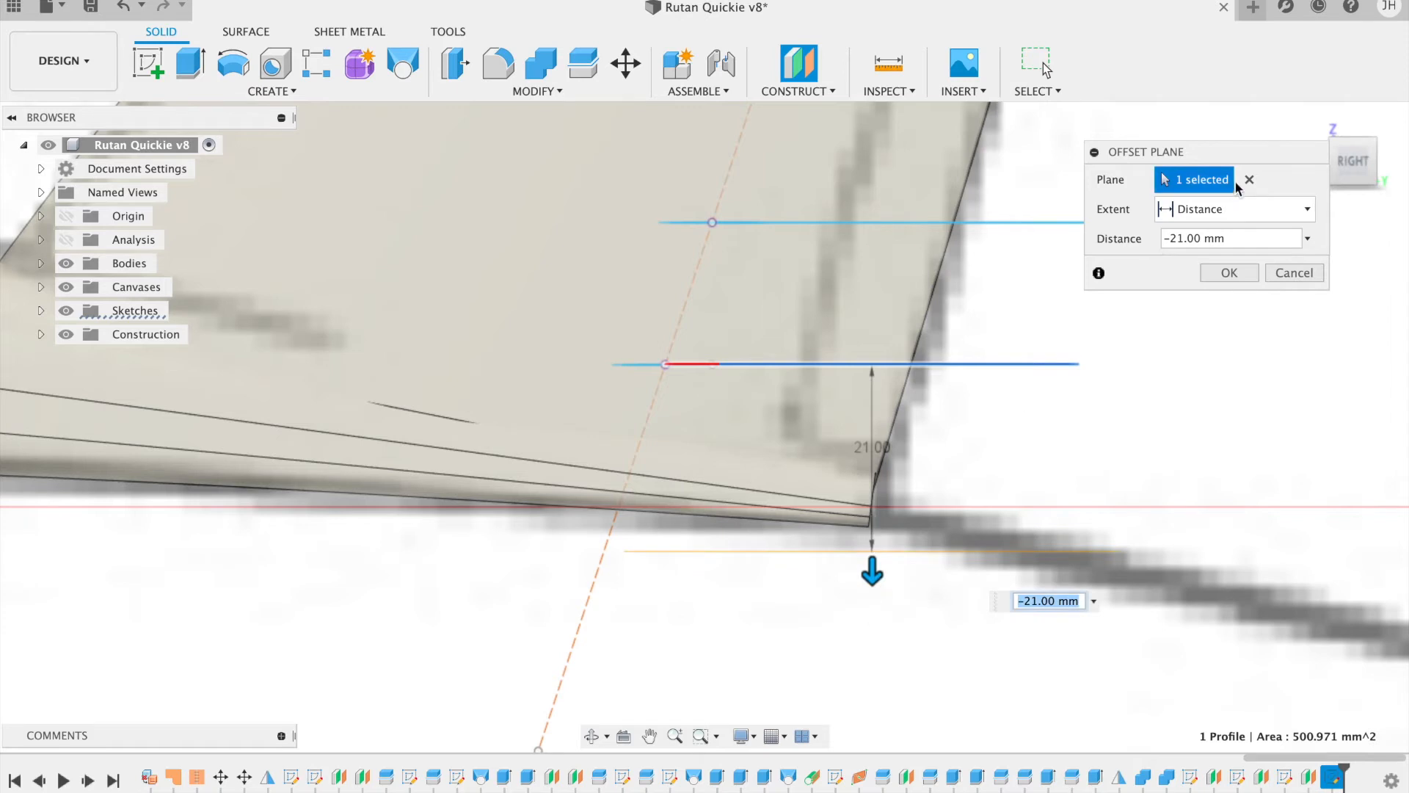
pyautogui.click(1228, 270)
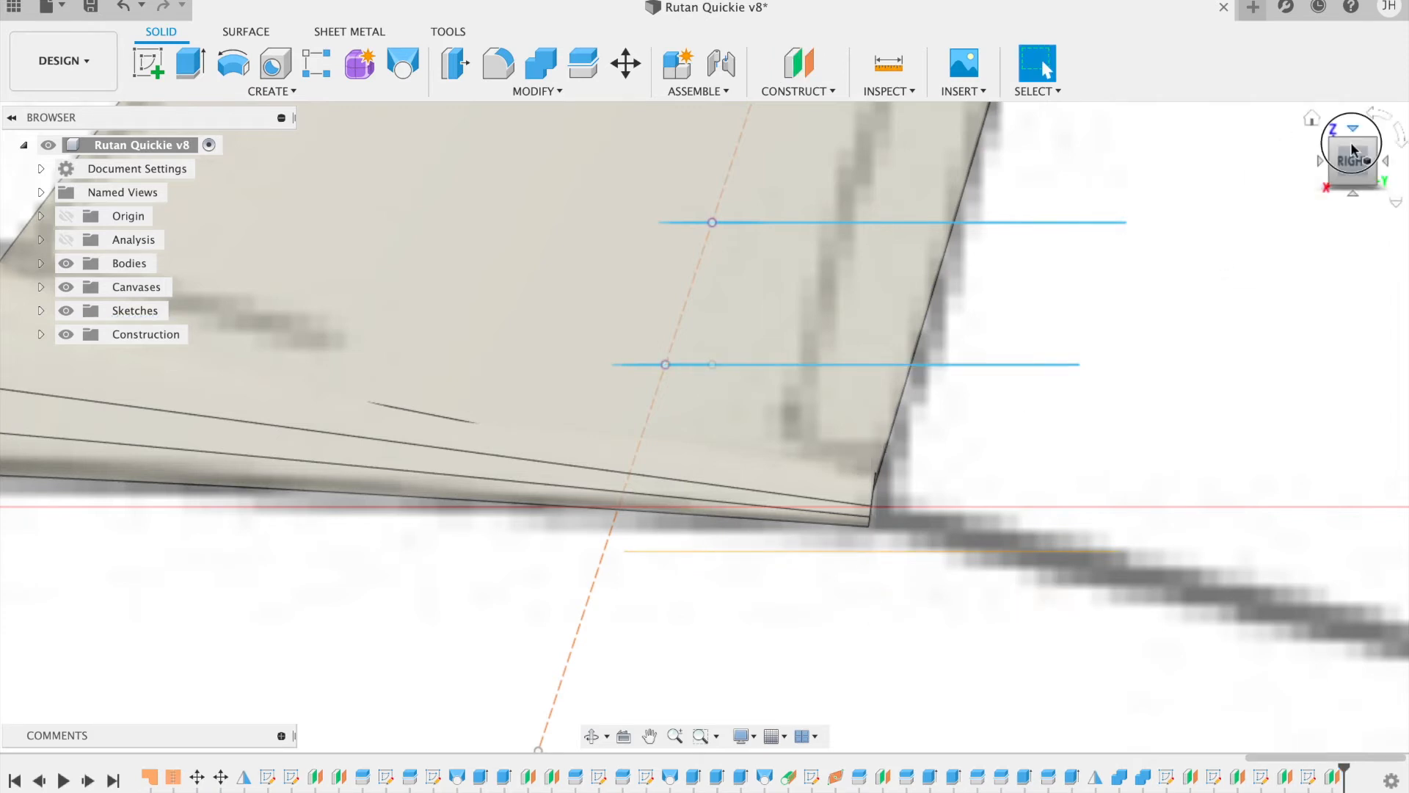
# Step: Start a new sketch on the offset plane beneath the fin's lower edge
pyautogui.moveTo(1354, 151); pyautogui.dragTo(1354, 165)
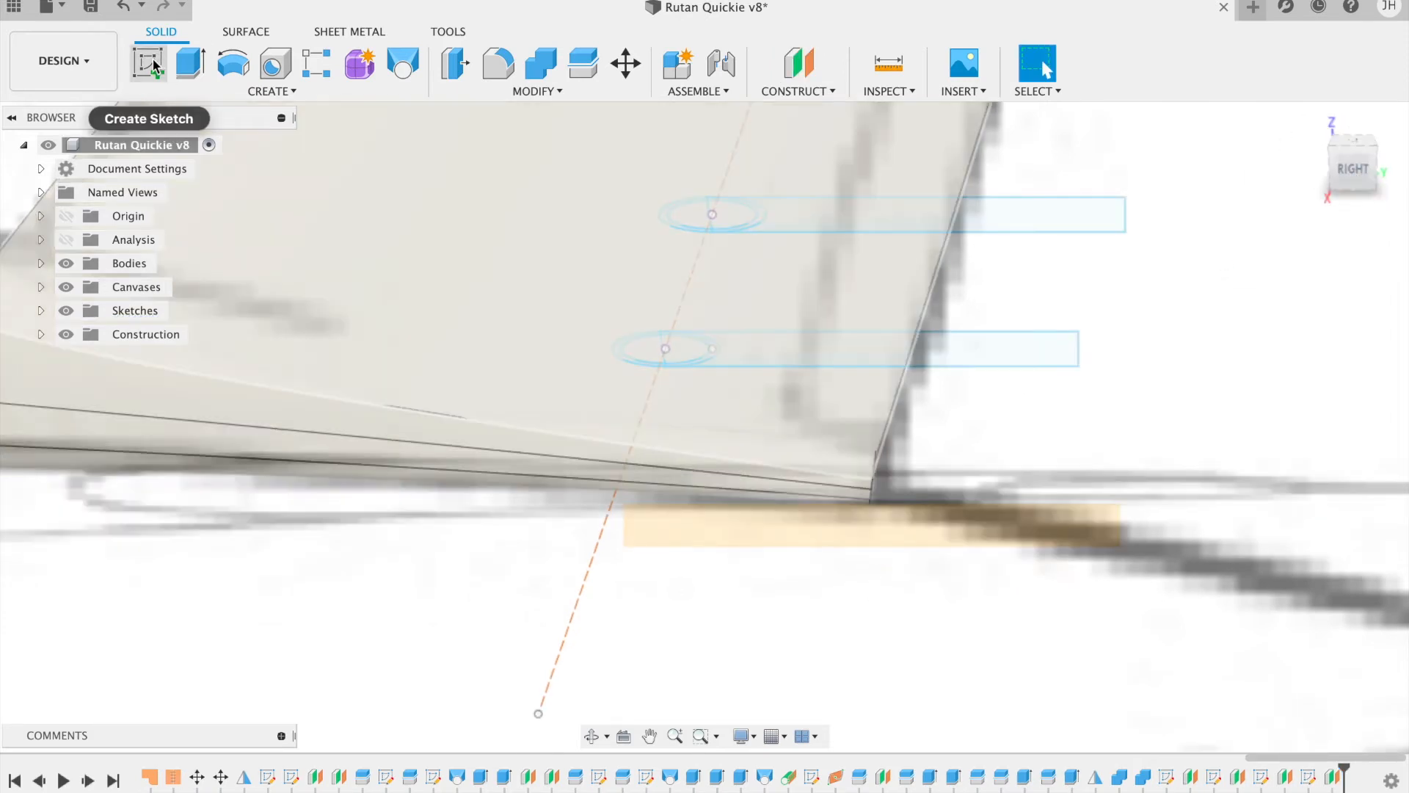
pyautogui.click(154, 66)
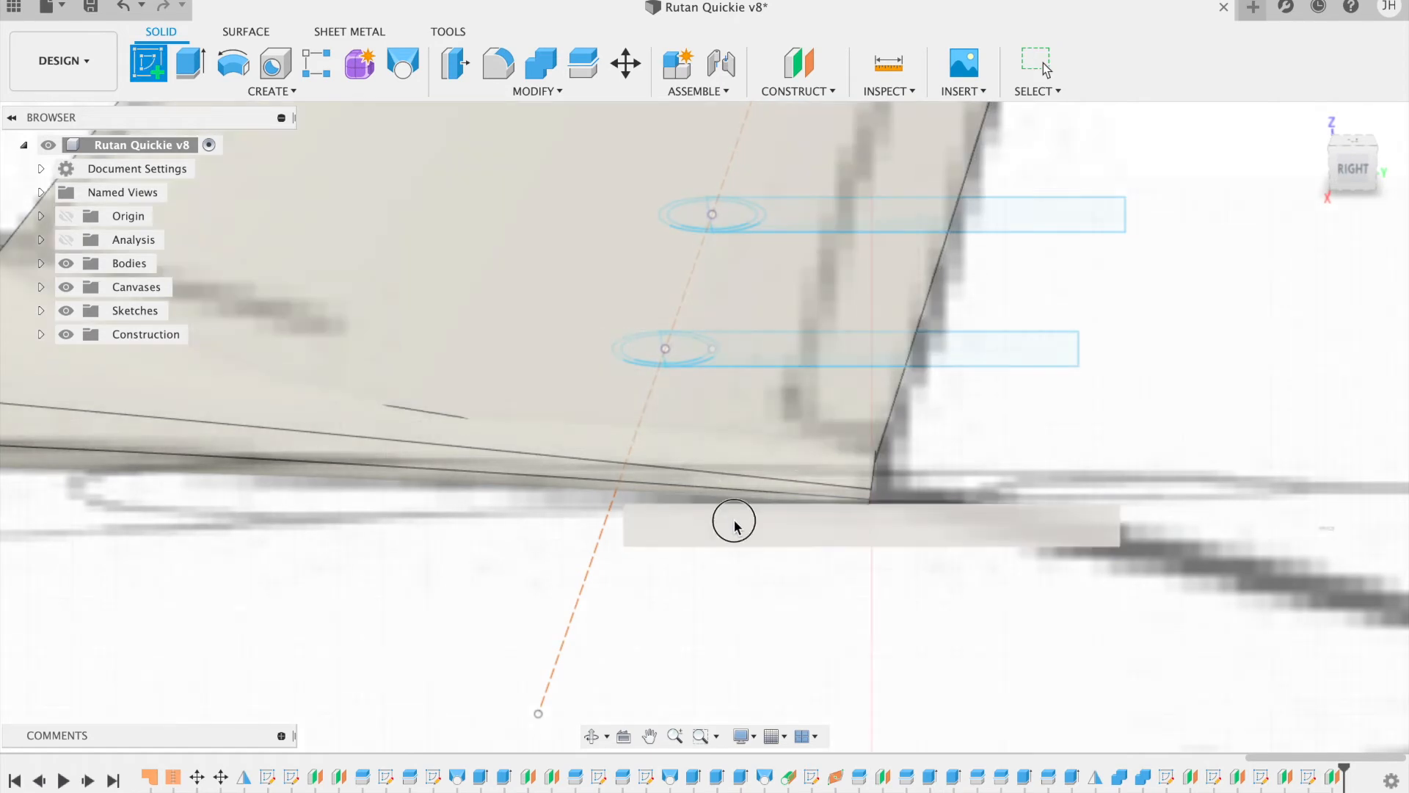
pyautogui.click(733, 518)
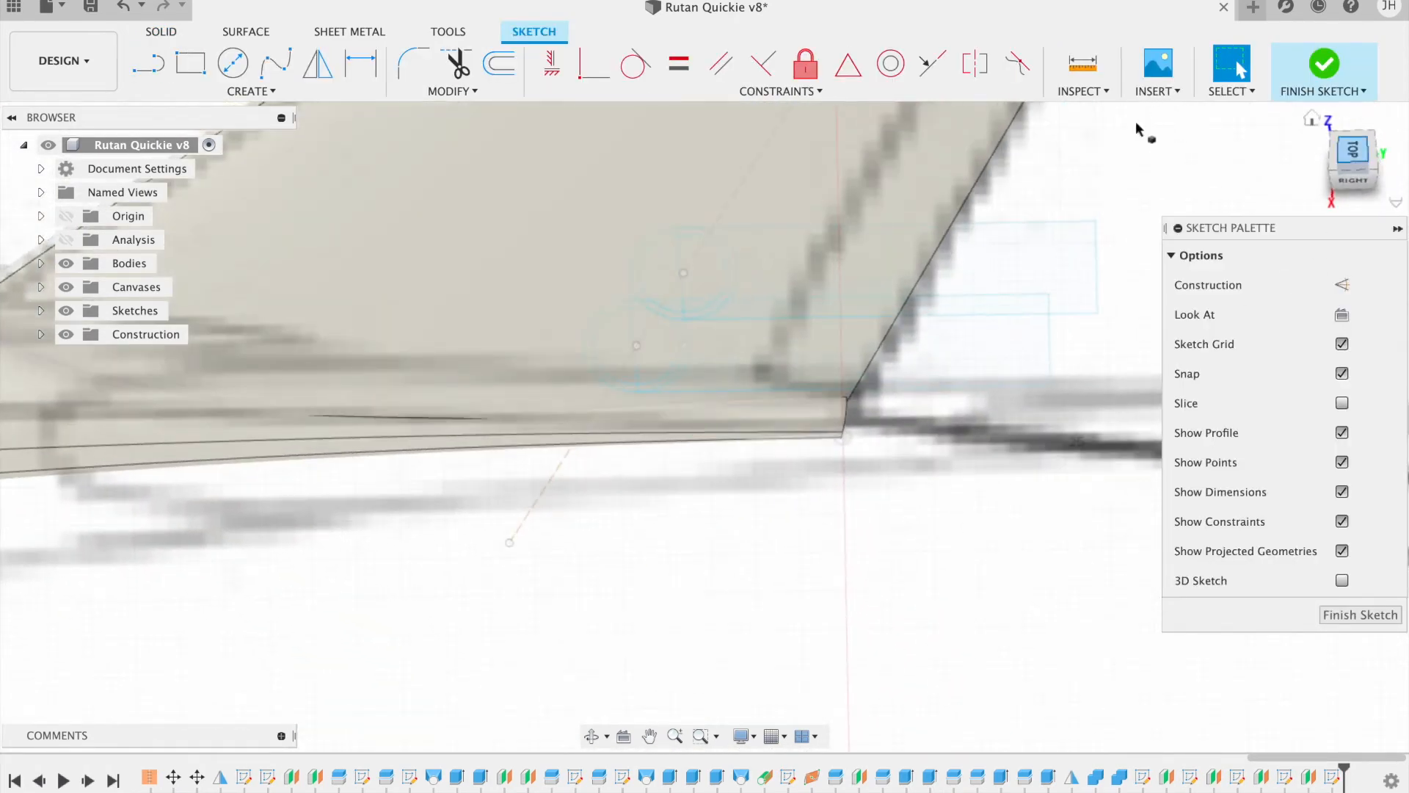
# Step: Project both circles, the dividing line and the three box lines of the hinge profile directly above into the sketch
pyautogui.click(242, 91)
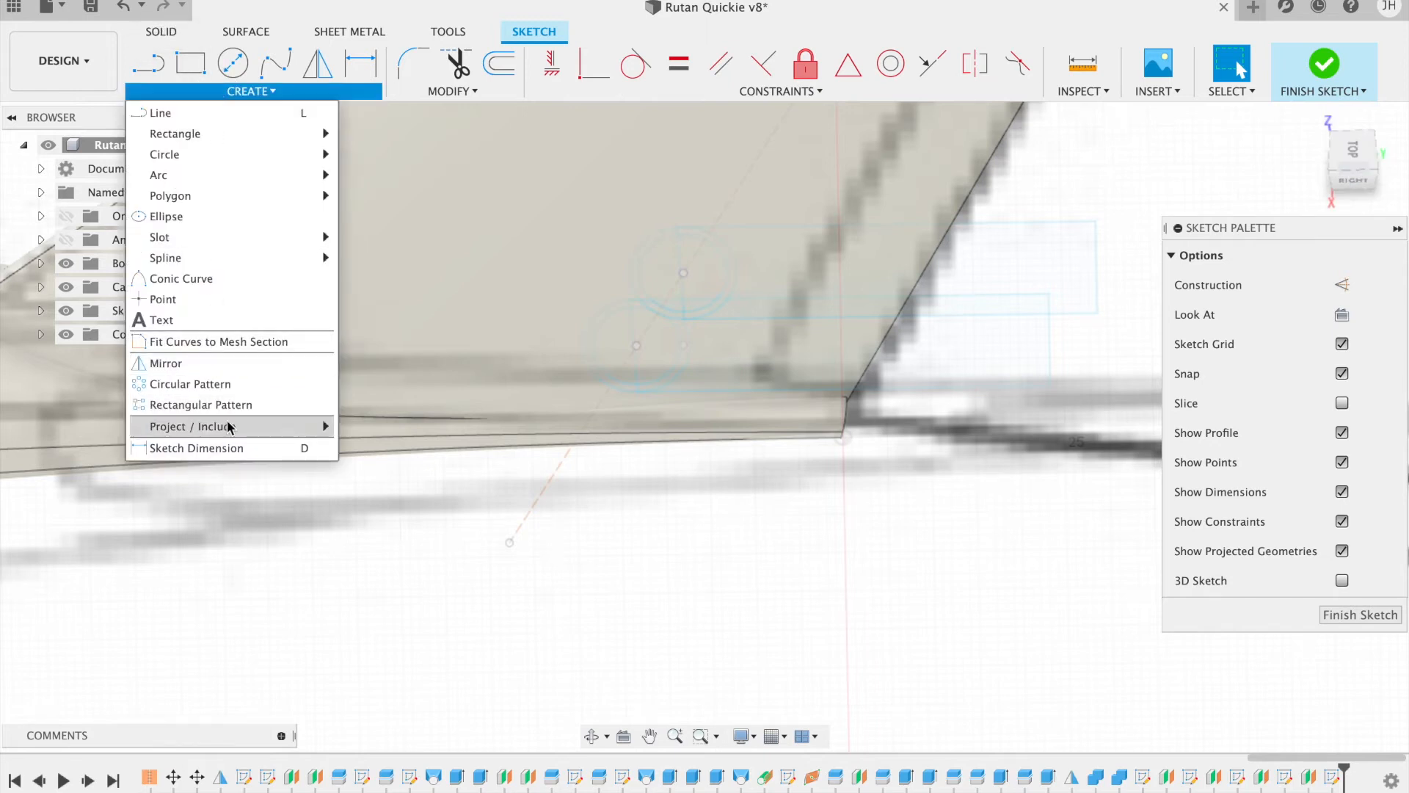
pyautogui.moveTo(275, 433)
pyautogui.click(374, 425)
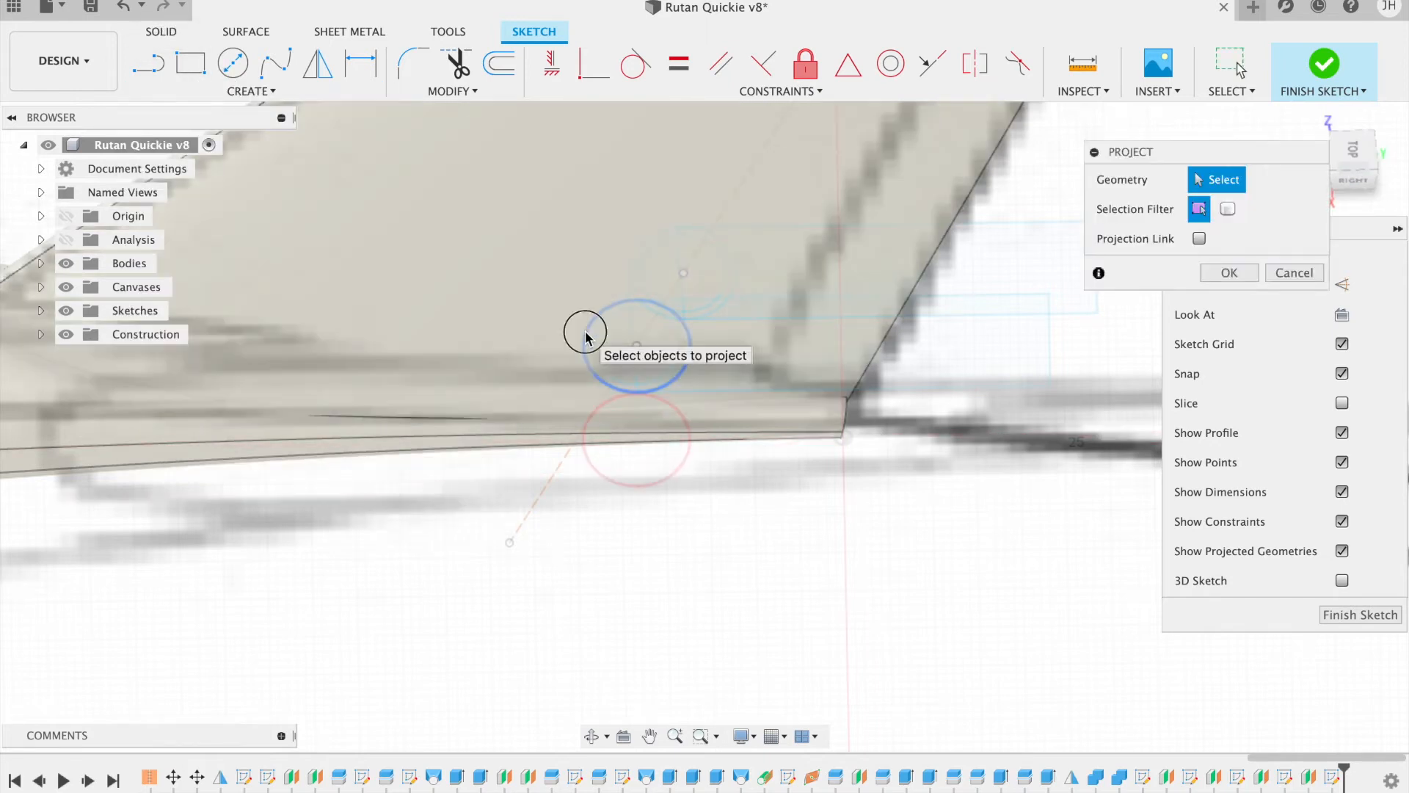
pyautogui.click(594, 341)
pyautogui.click(597, 341)
pyautogui.click(637, 341)
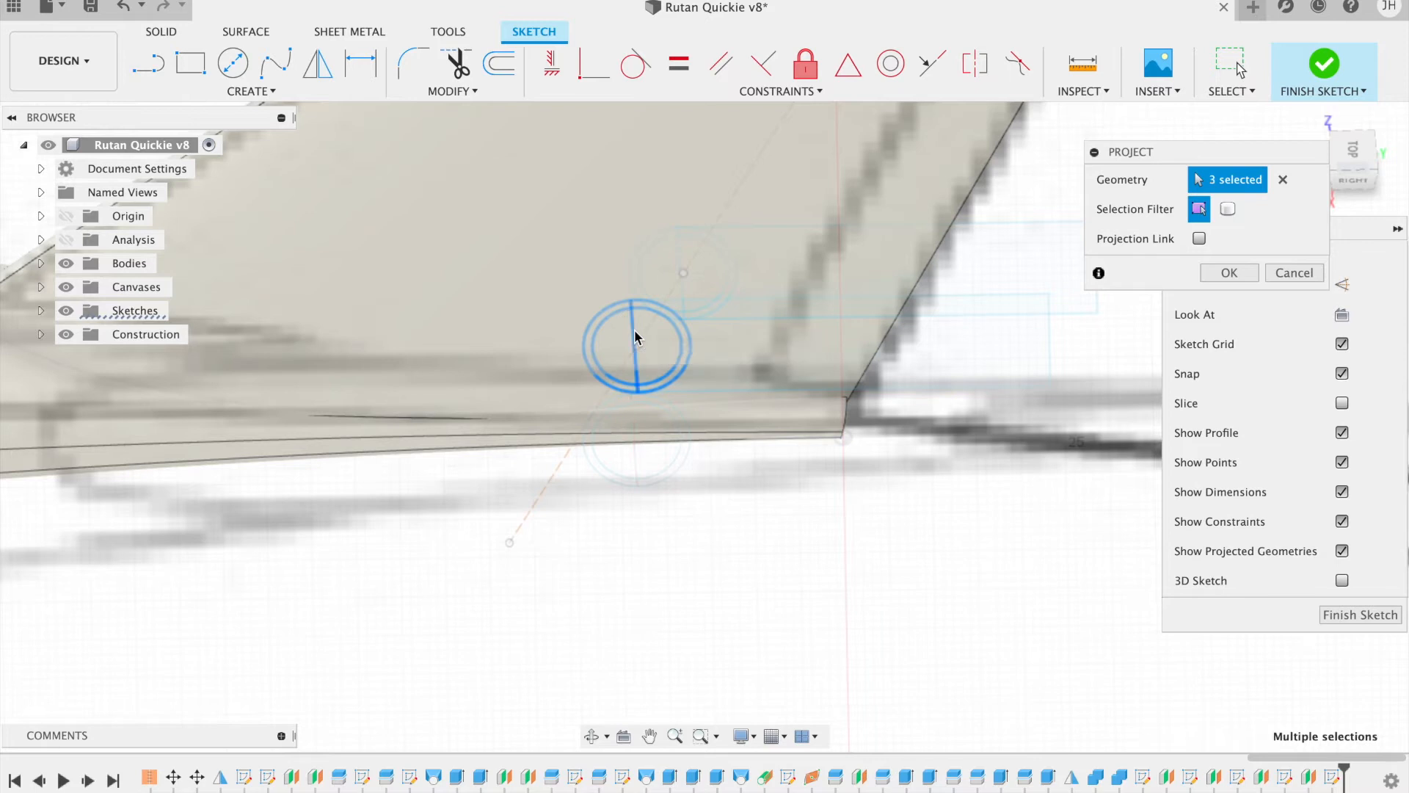
pyautogui.click(844, 389)
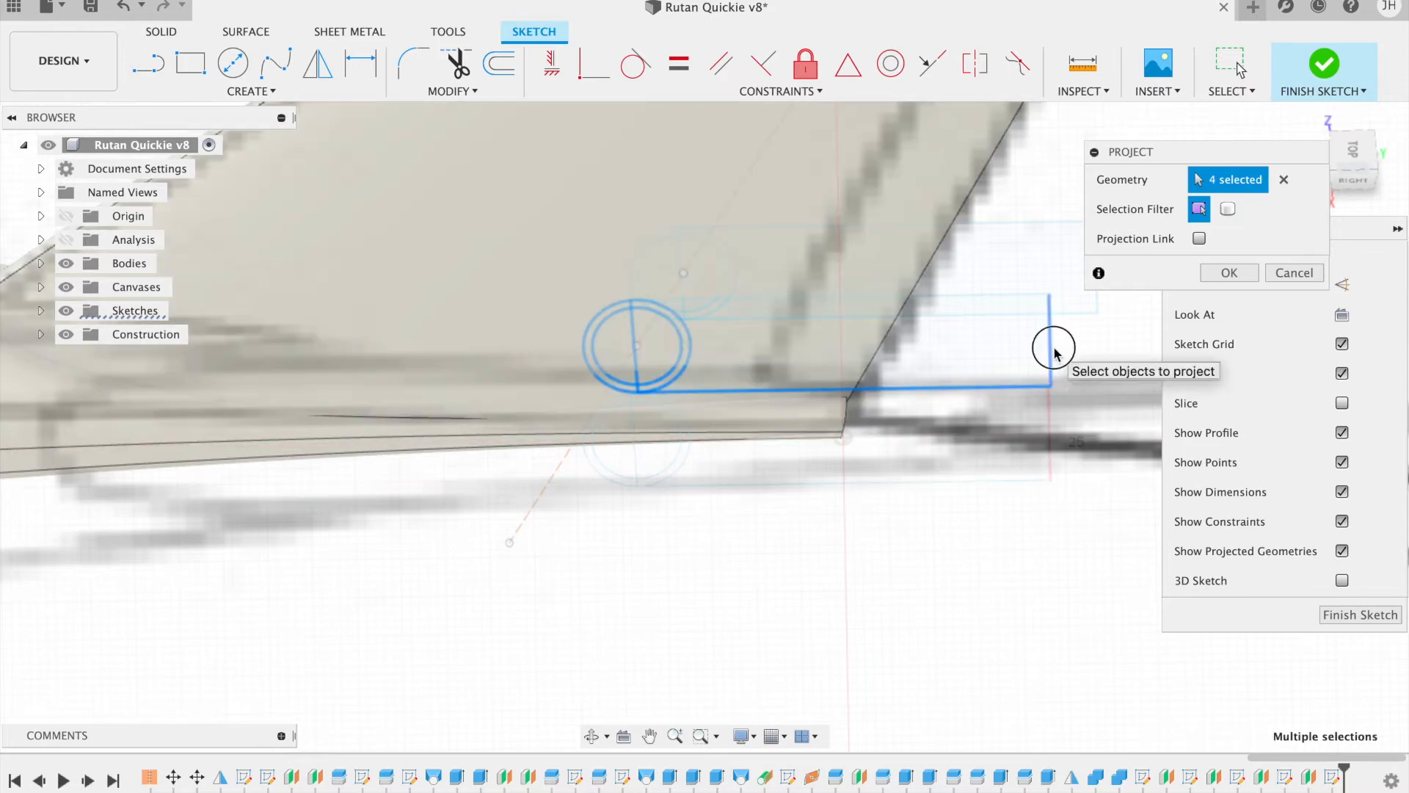
pyautogui.click(1048, 358)
pyautogui.click(1025, 301)
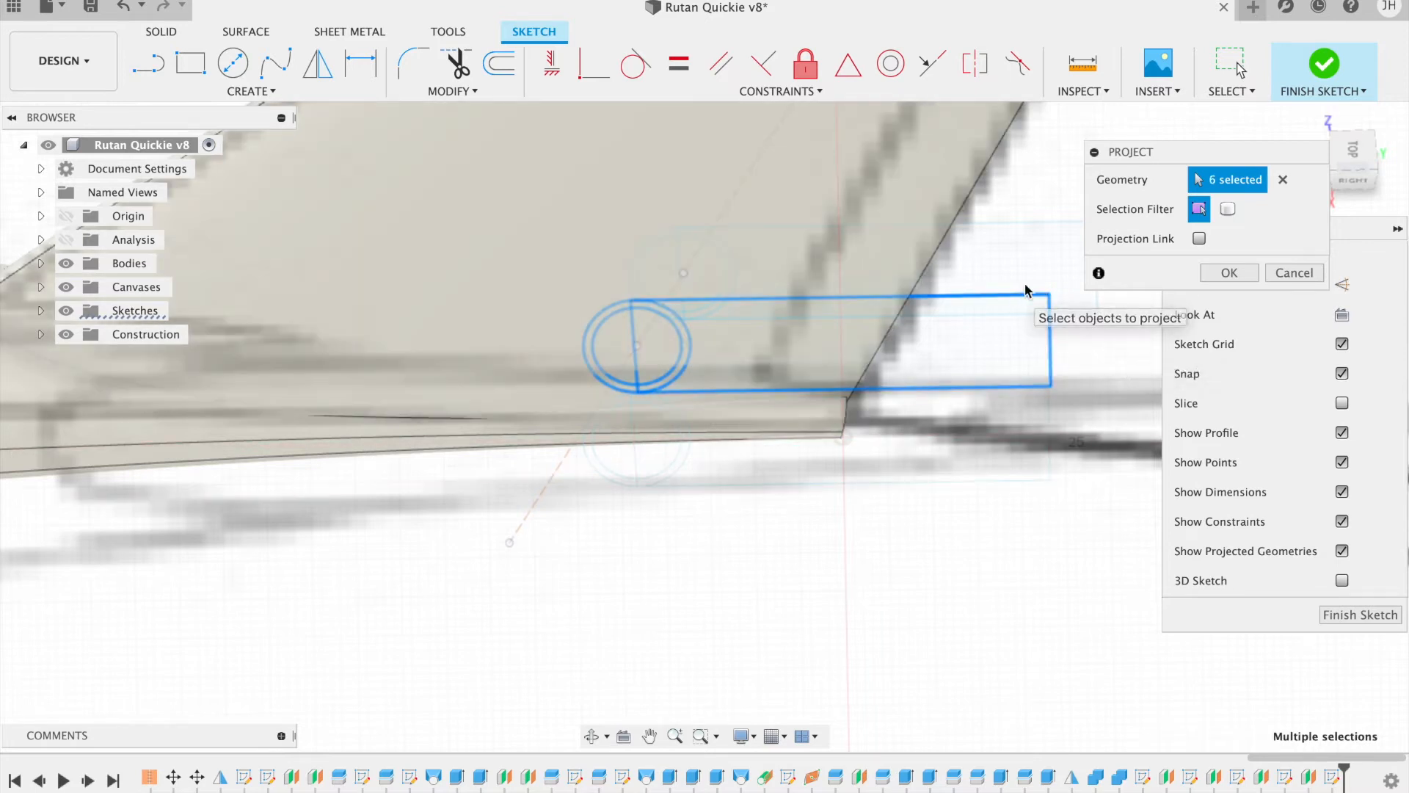
pyautogui.click(1240, 273)
# Step: Intersect the slanted construction line with the sketch plane to create a reference point beside the projected profile
pyautogui.moveTo(1356, 177); pyautogui.dragTo(1352, 134)
pyautogui.scroll(5, 517, 458)
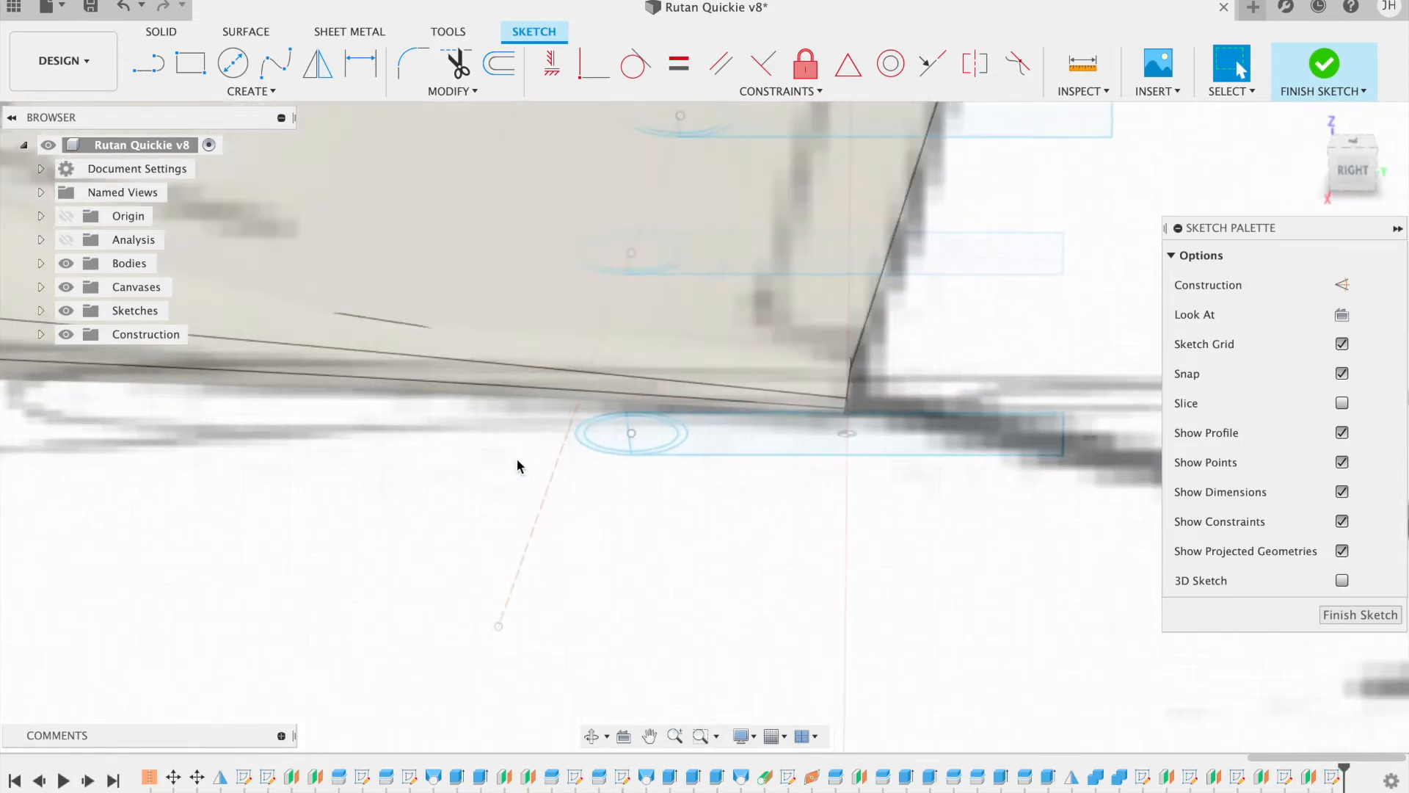
pyautogui.click(251, 91)
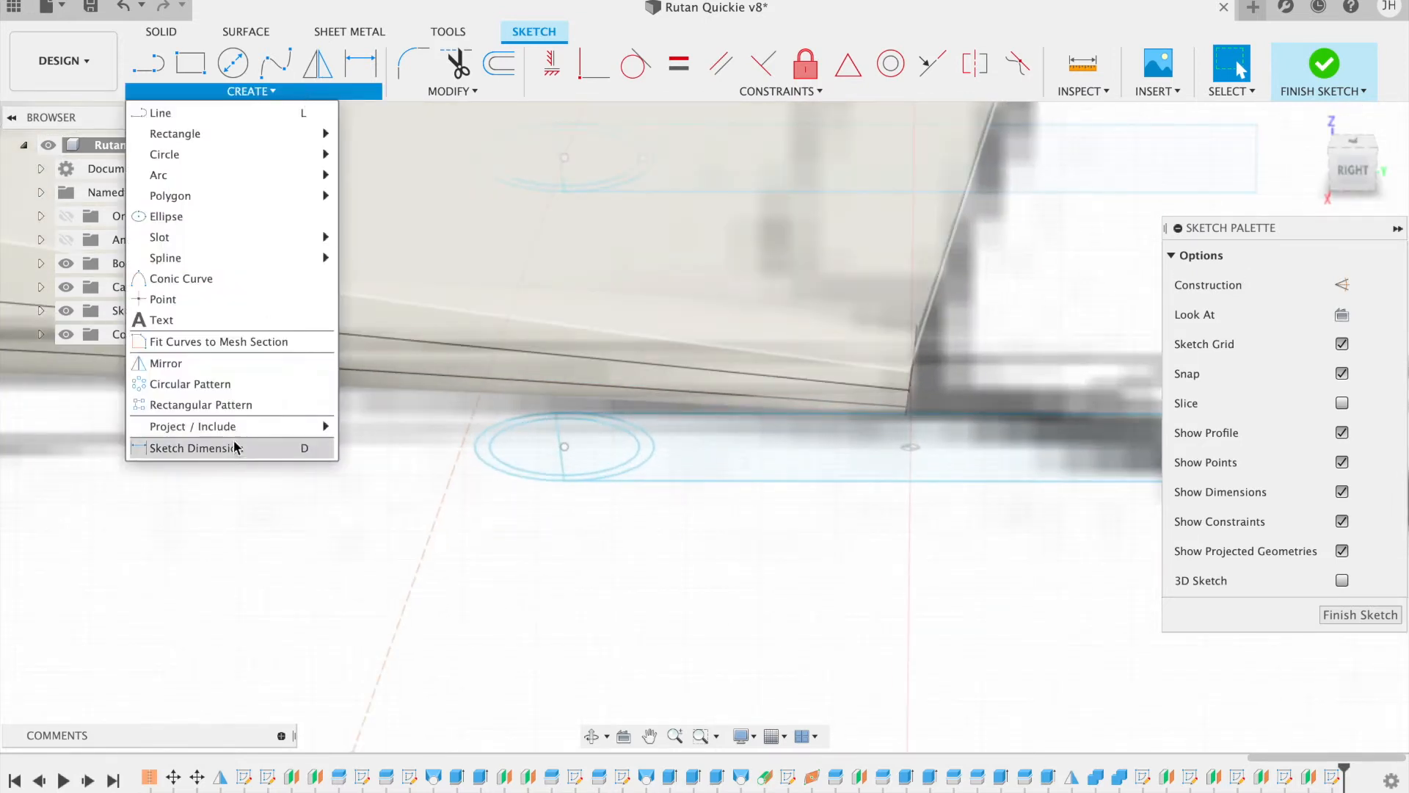
pyautogui.moveTo(284, 435)
pyautogui.click(381, 447)
pyautogui.click(460, 448)
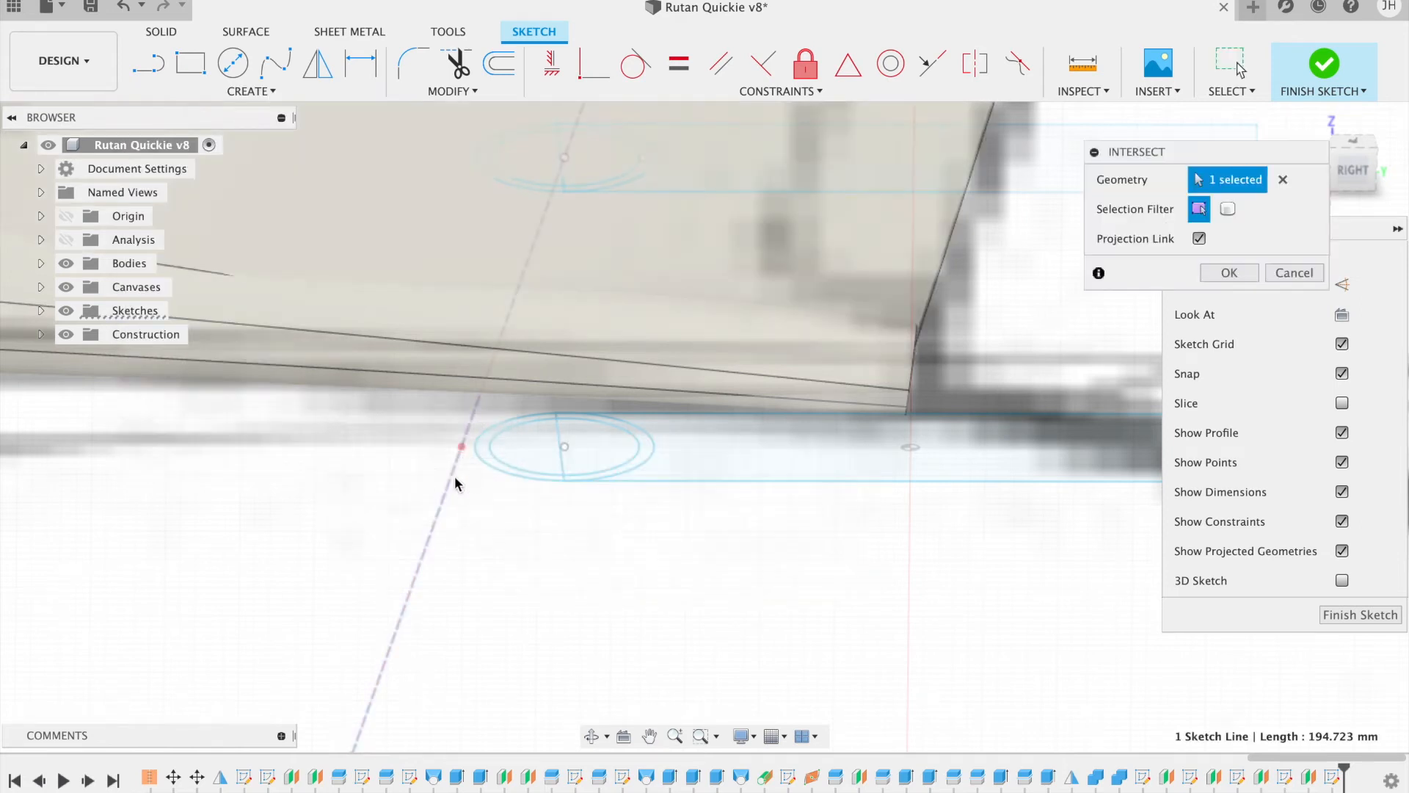
pyautogui.click(1230, 273)
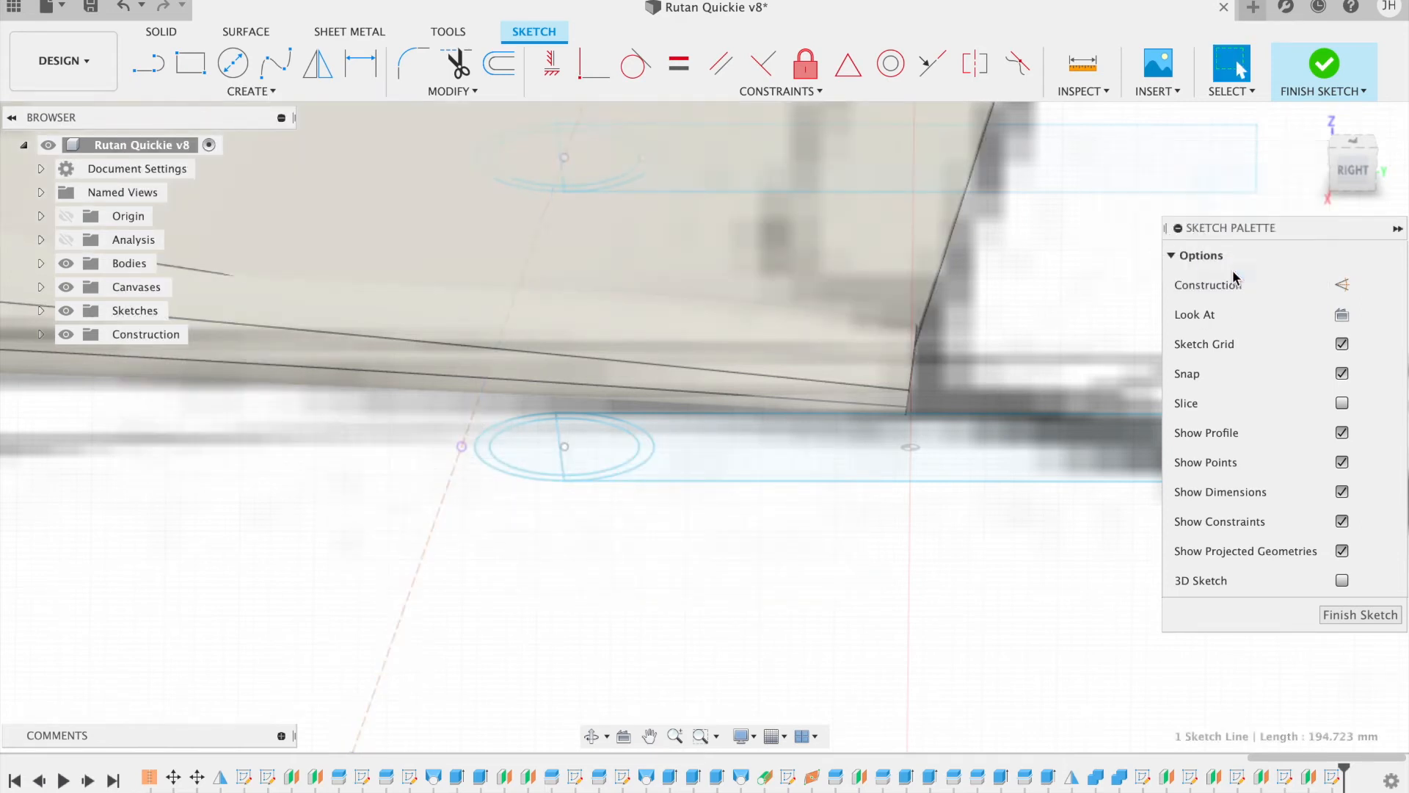
# Step: Move the whole projected profile point to point from the circles' centre to the intersection point on the slanted line
pyautogui.click(472, 92)
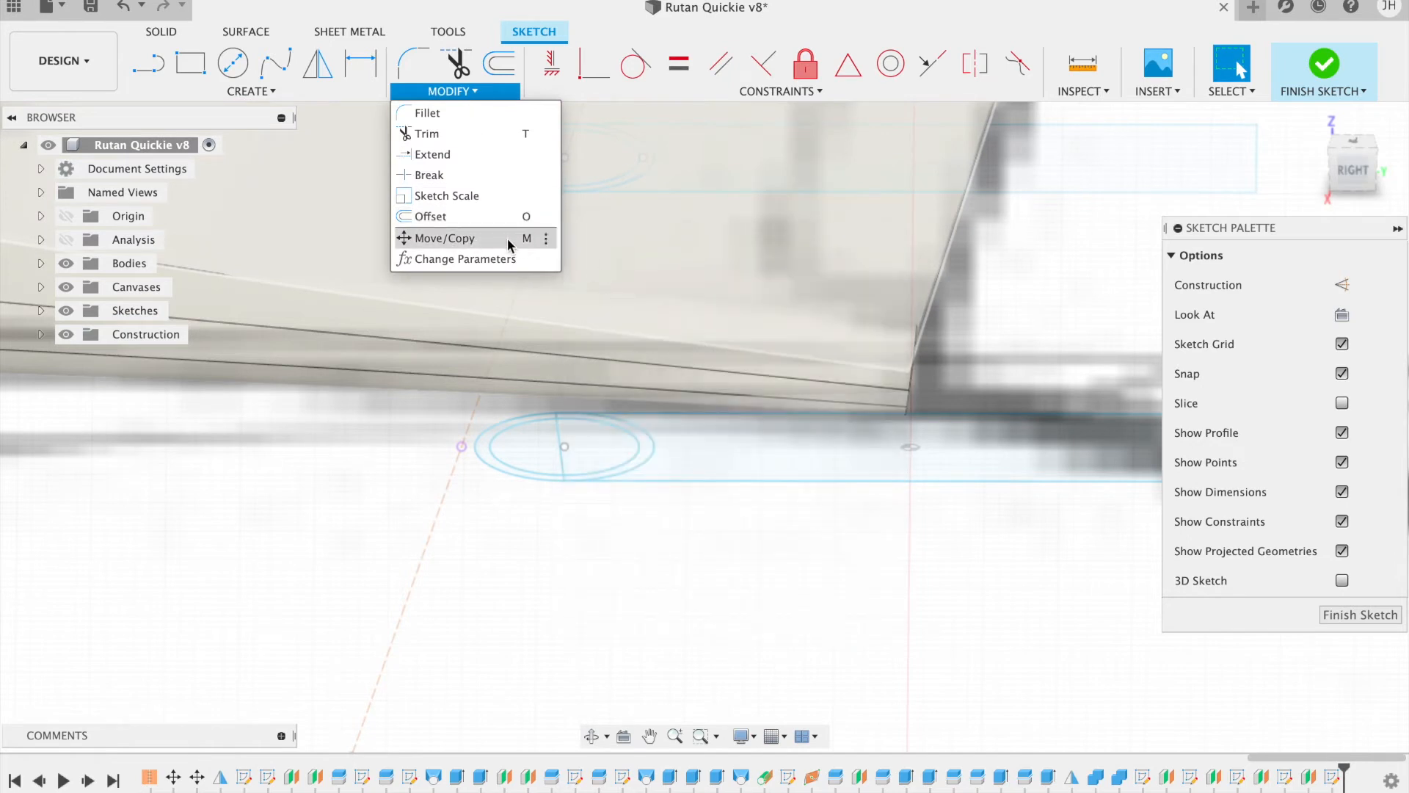
pyautogui.click(508, 238)
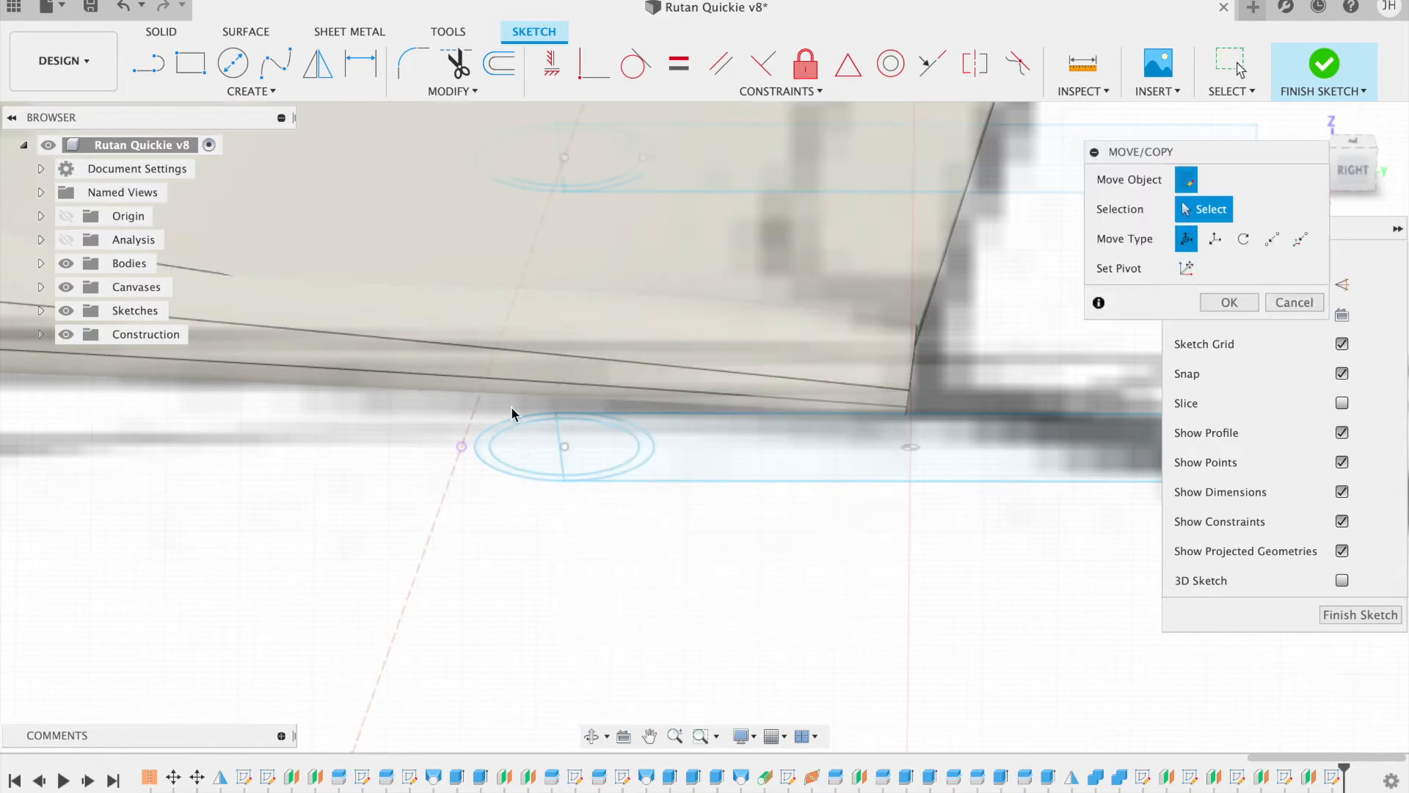
pyautogui.click(514, 417)
pyautogui.click(504, 434)
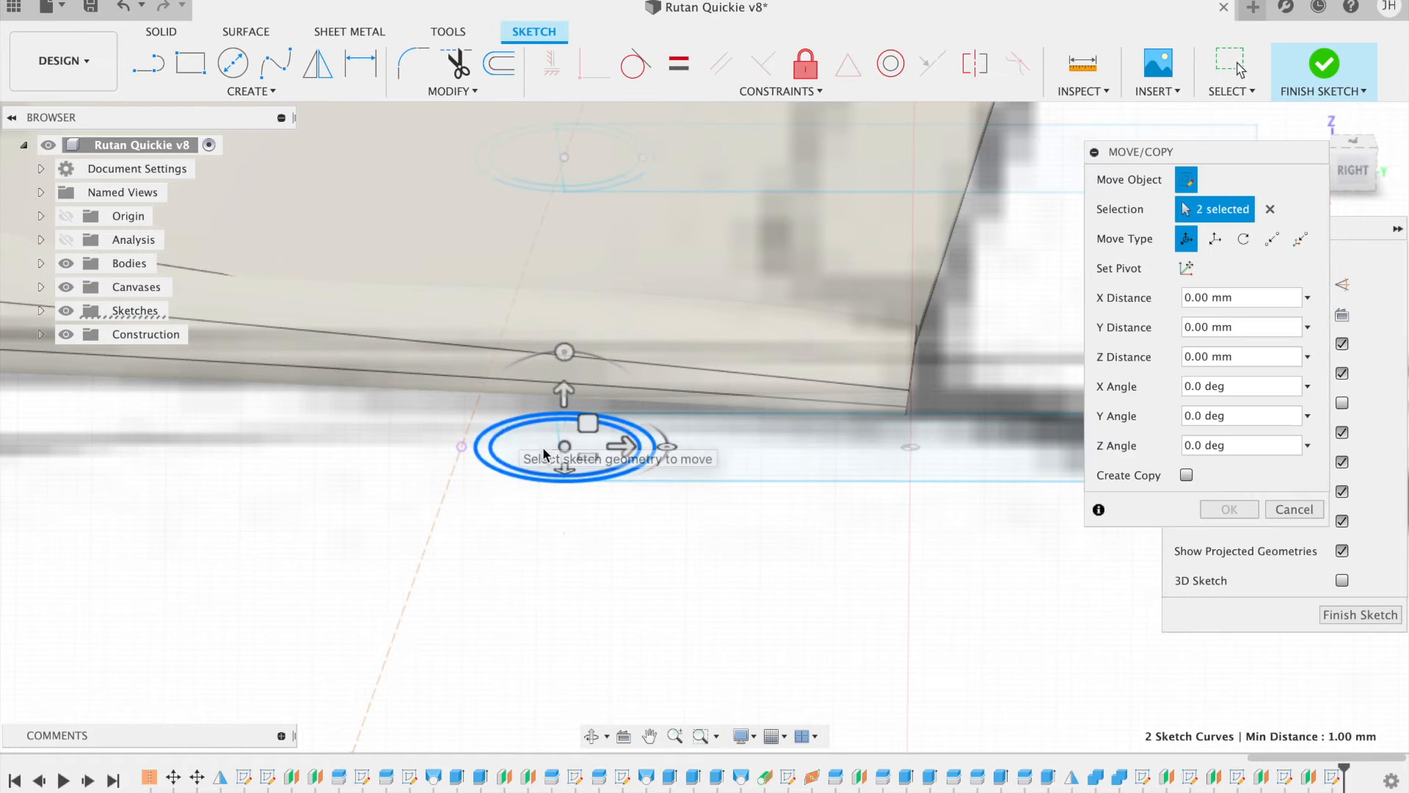
pyautogui.click(565, 448)
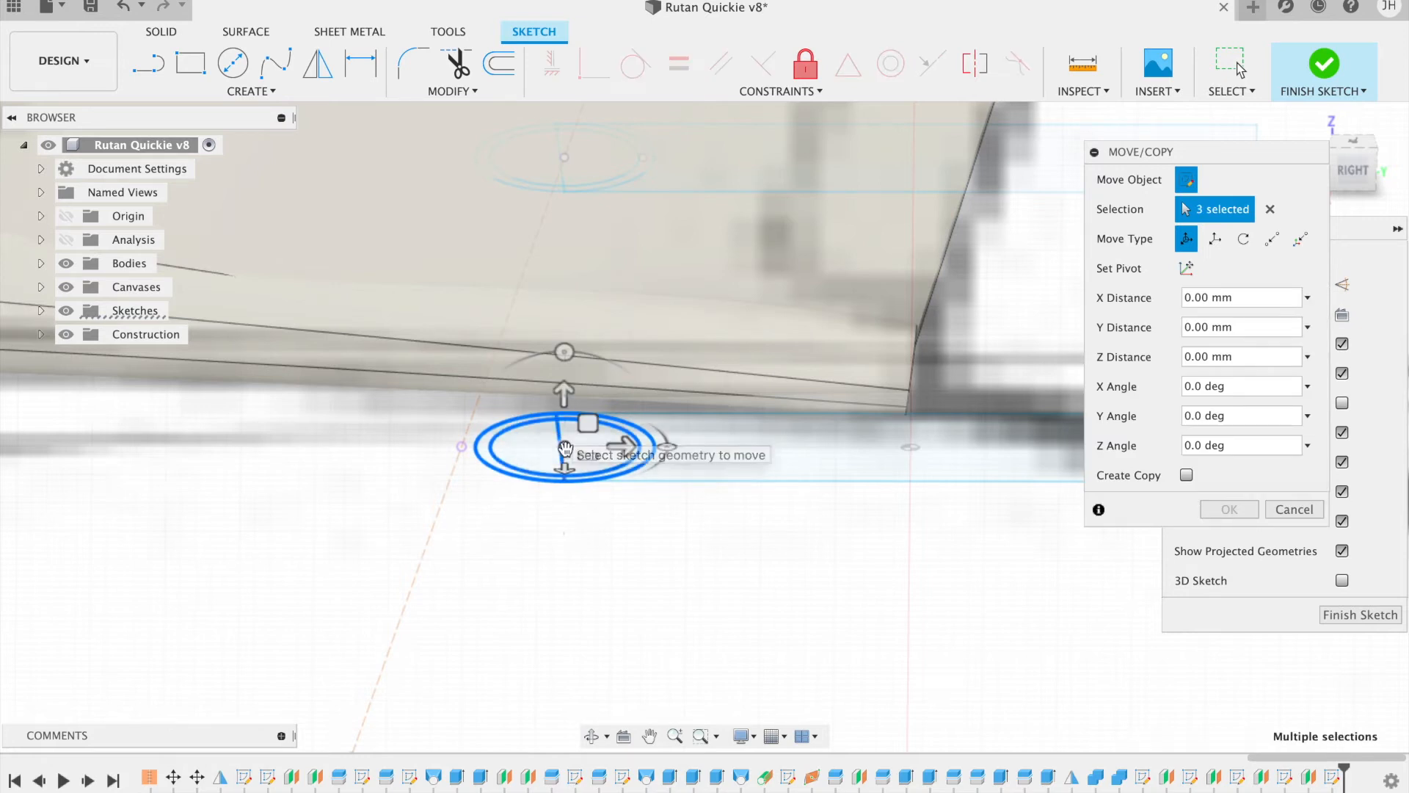
pyautogui.click(692, 482)
pyautogui.click(693, 413)
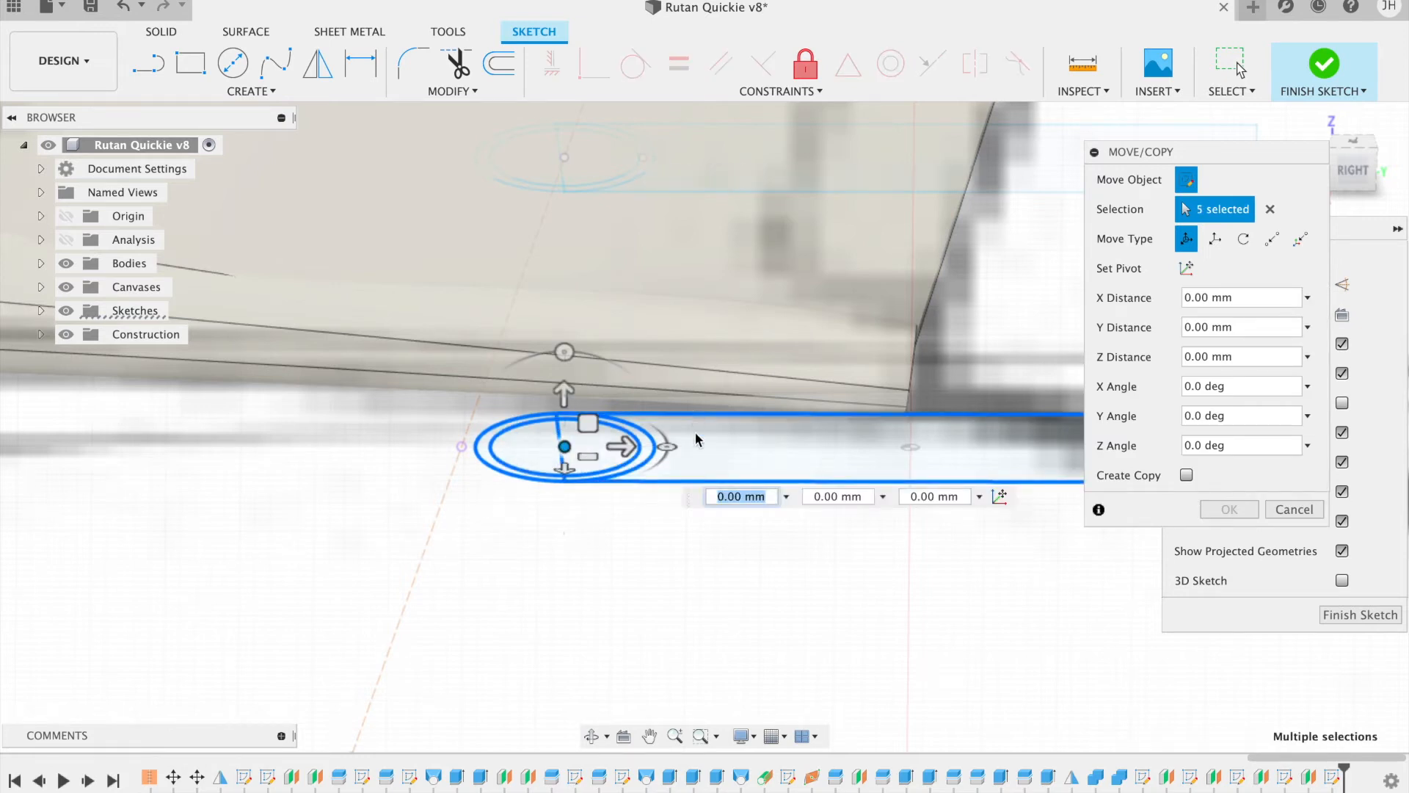
pyautogui.hscroll(5, 802, 612)
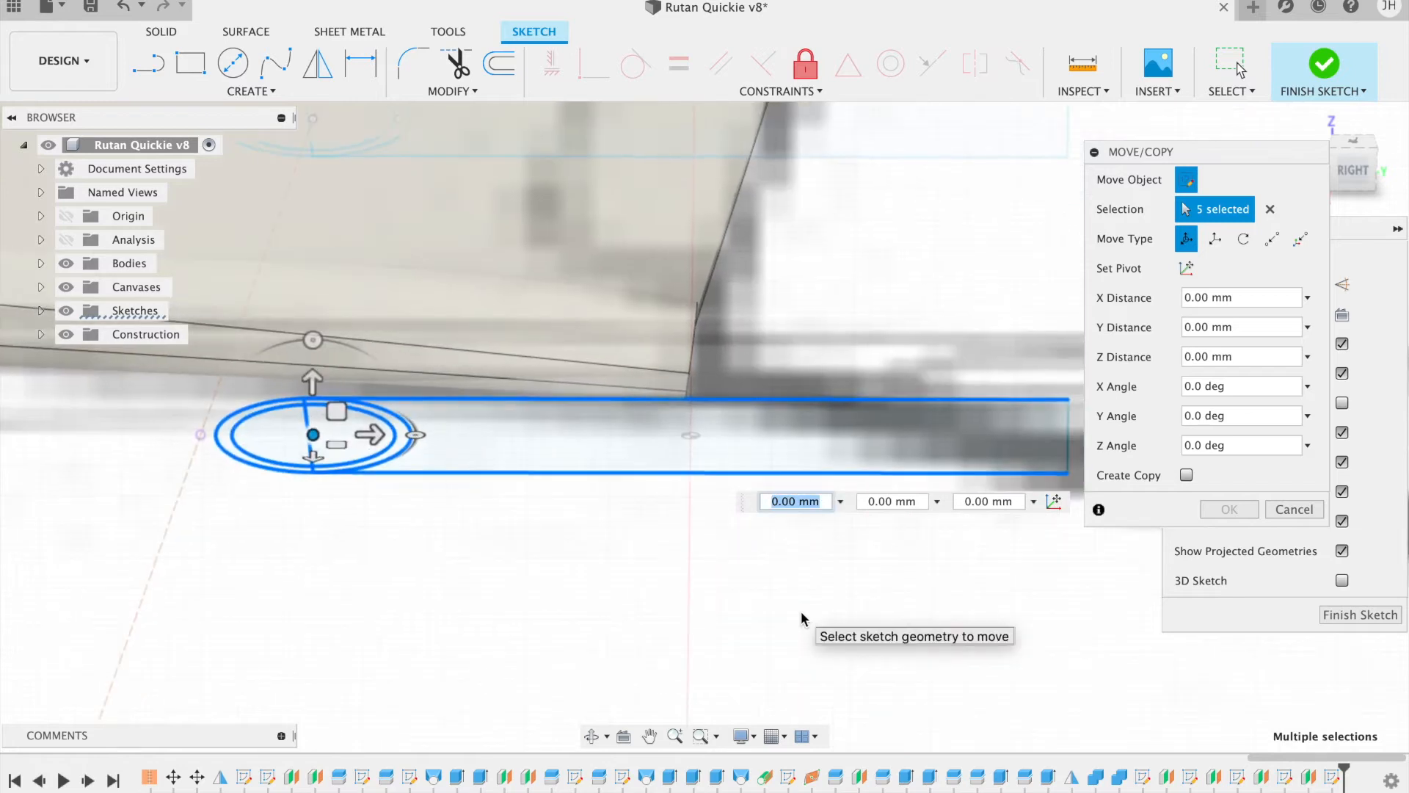
pyautogui.click(1069, 432)
pyautogui.click(1271, 238)
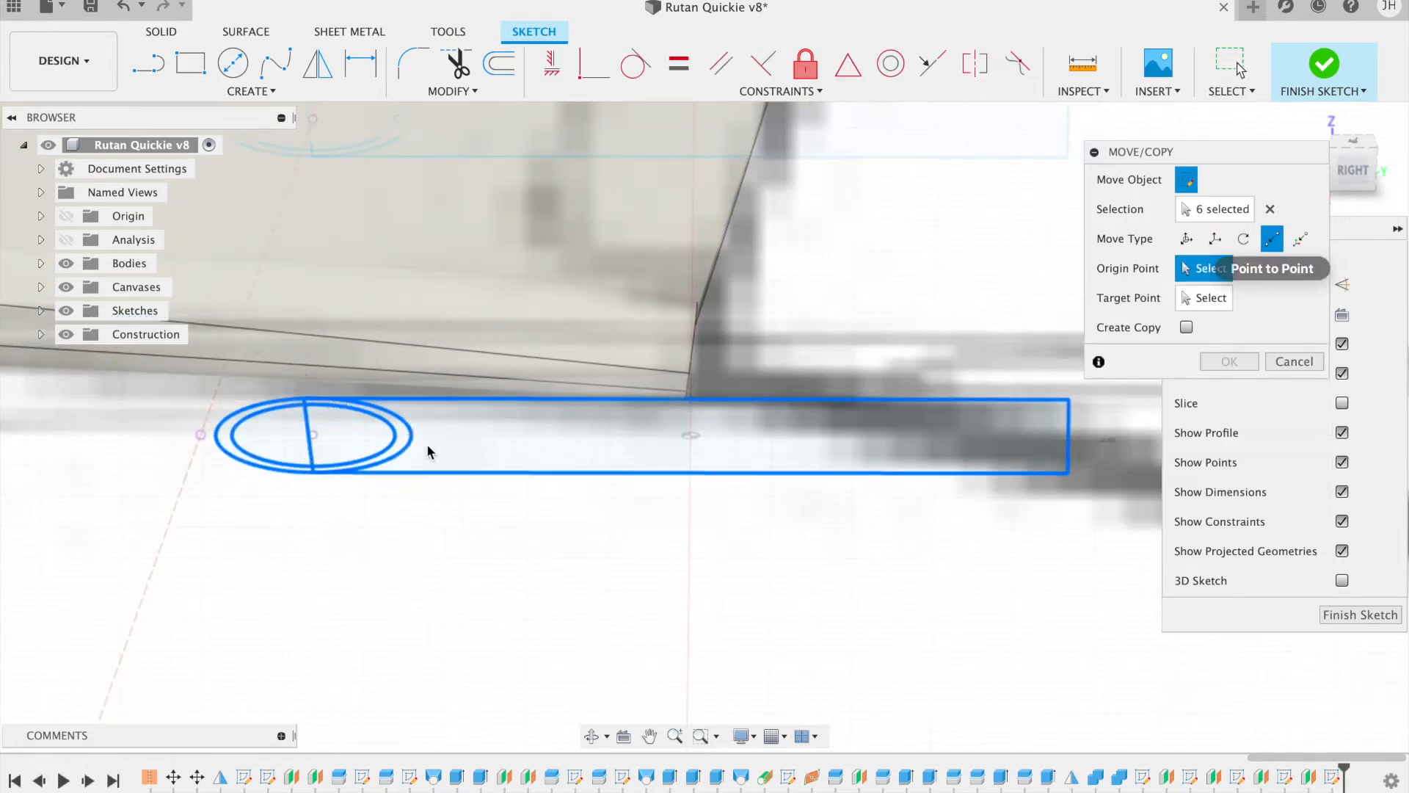
pyautogui.click(312, 435)
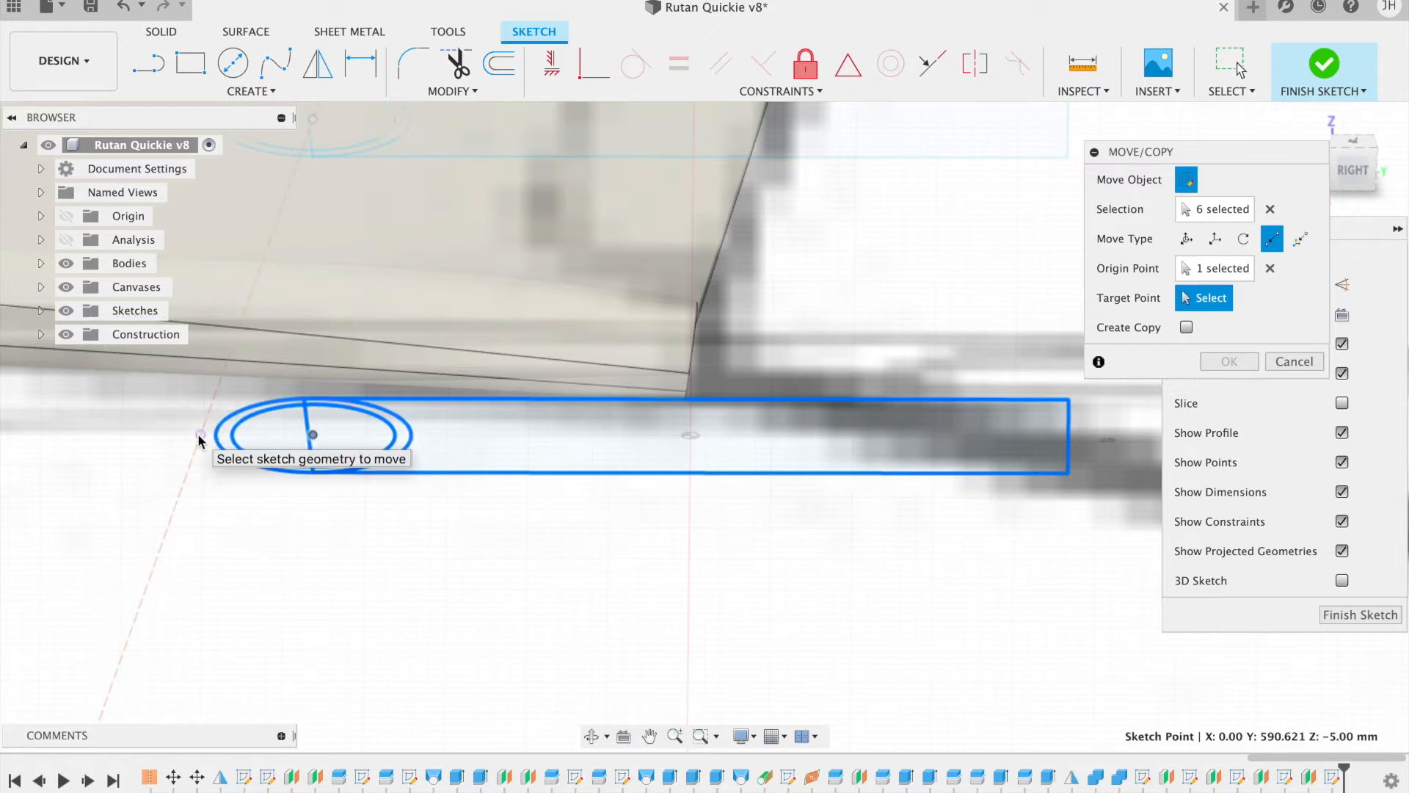
pyautogui.click(200, 434)
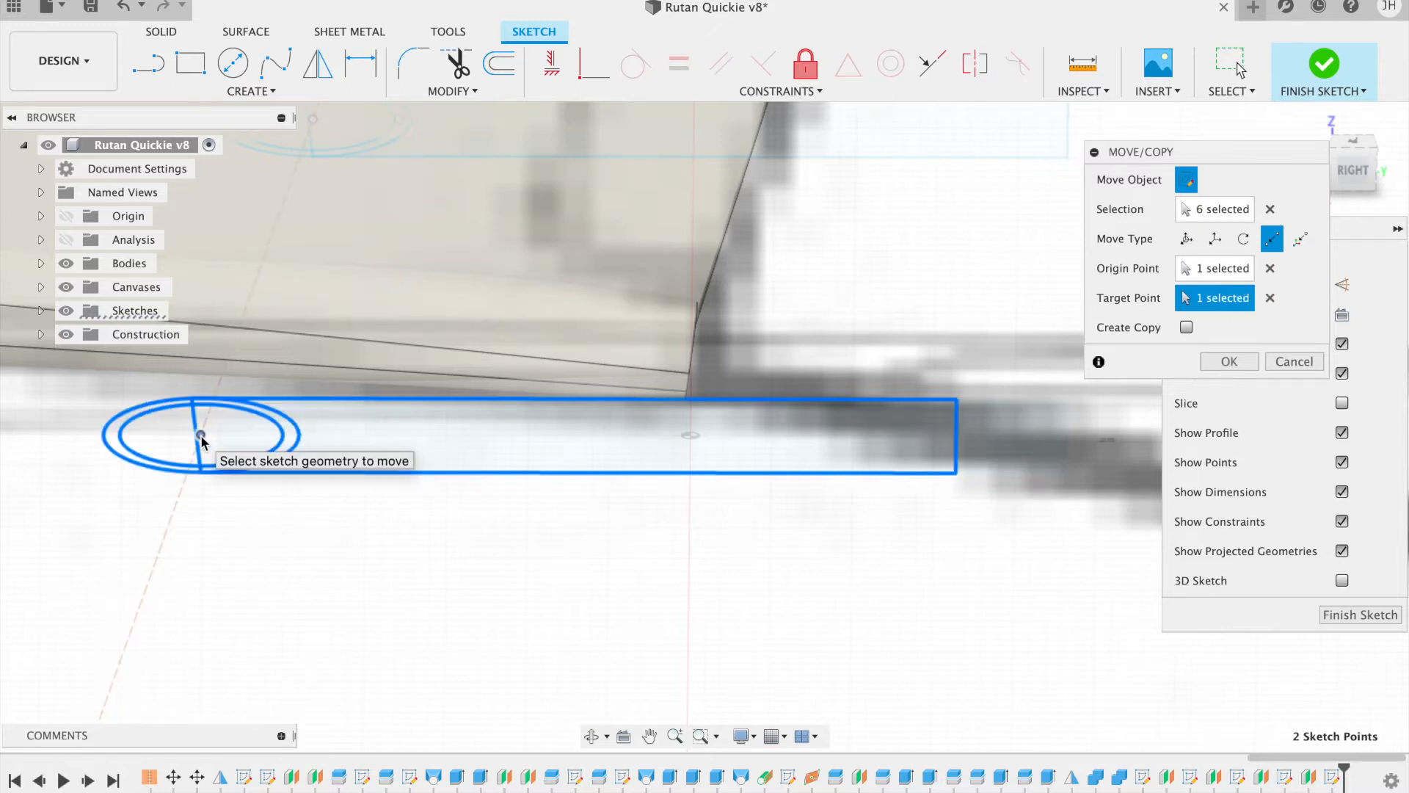
pyautogui.click(1226, 361)
pyautogui.scroll(-5, 498, 524)
pyautogui.scroll(5, 497, 523)
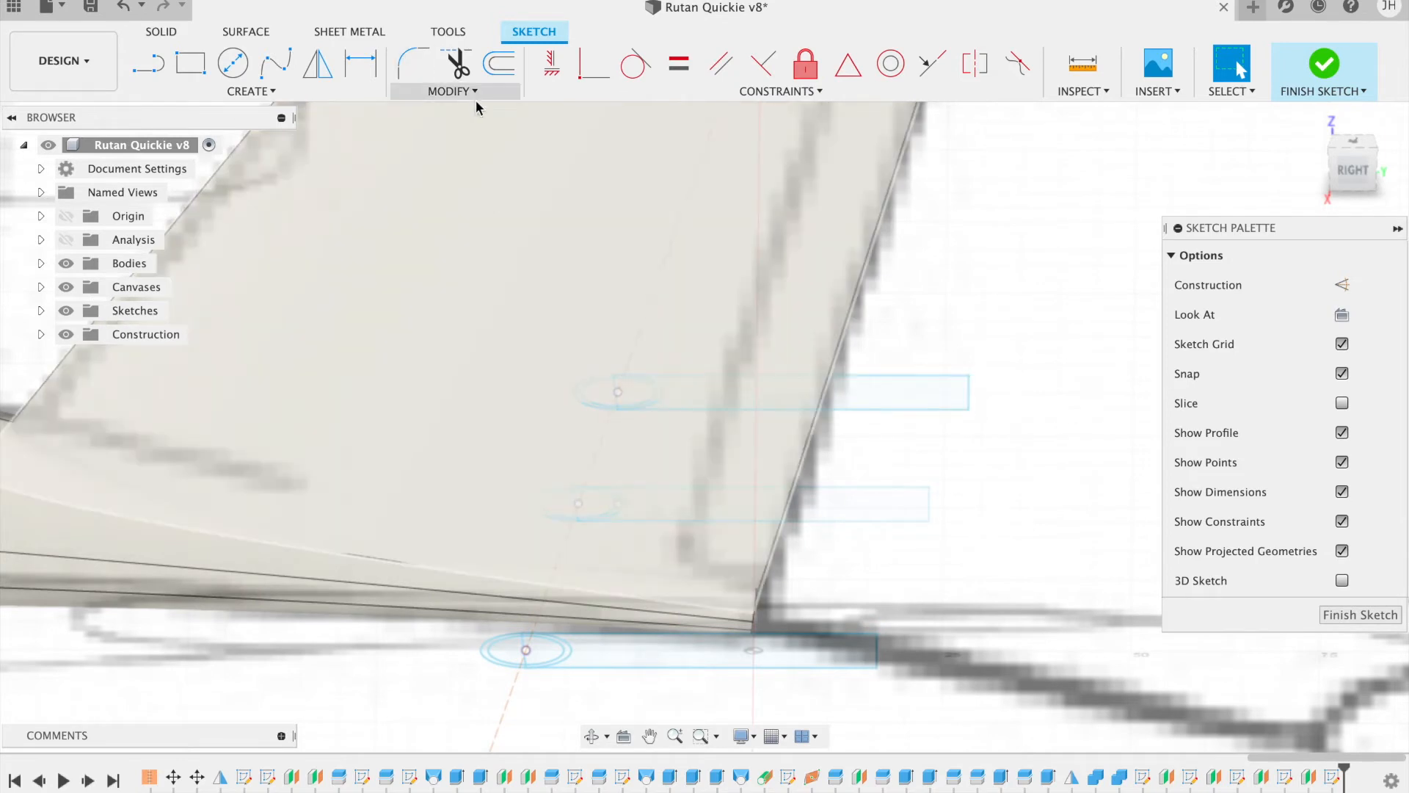
pyautogui.click(476, 91)
pyautogui.click(465, 238)
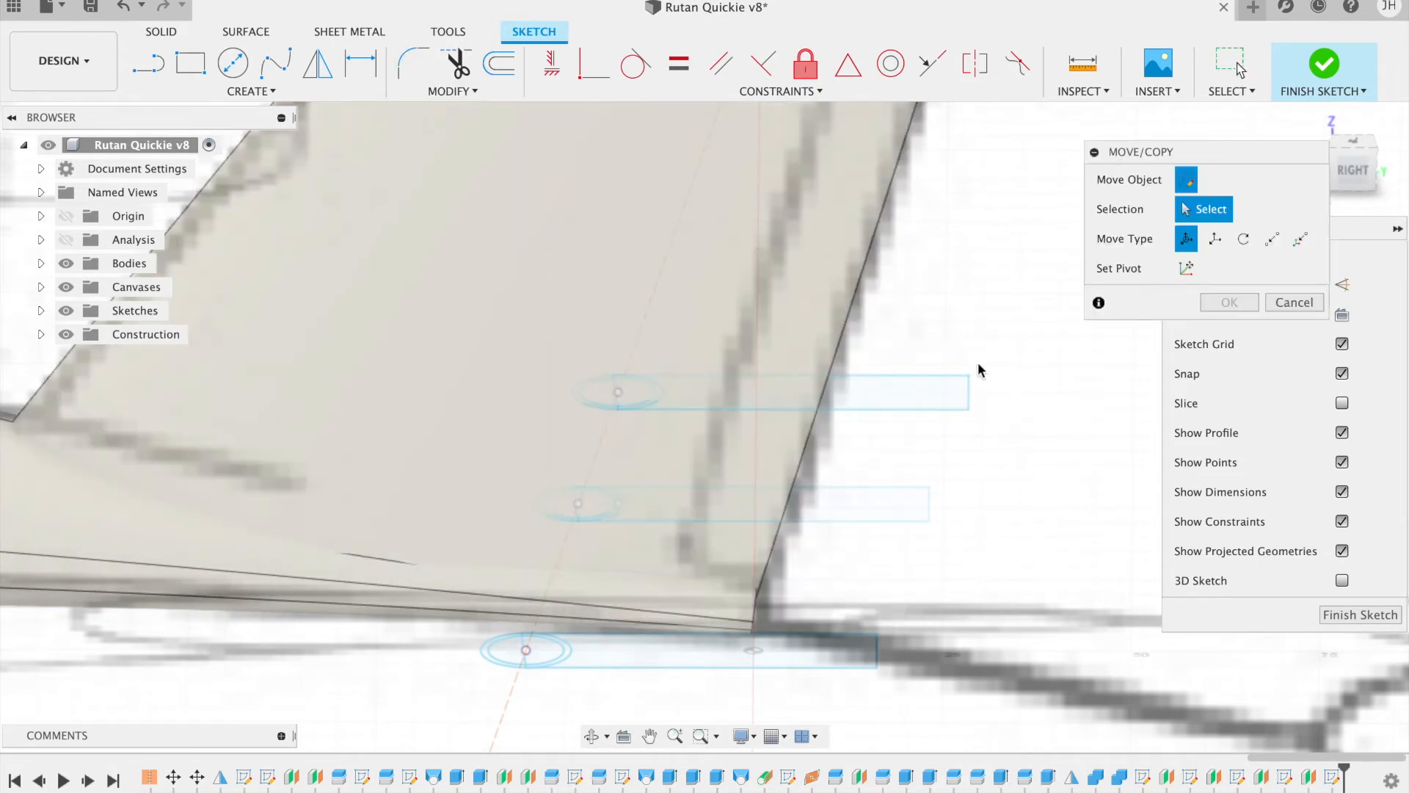
pyautogui.click(969, 403)
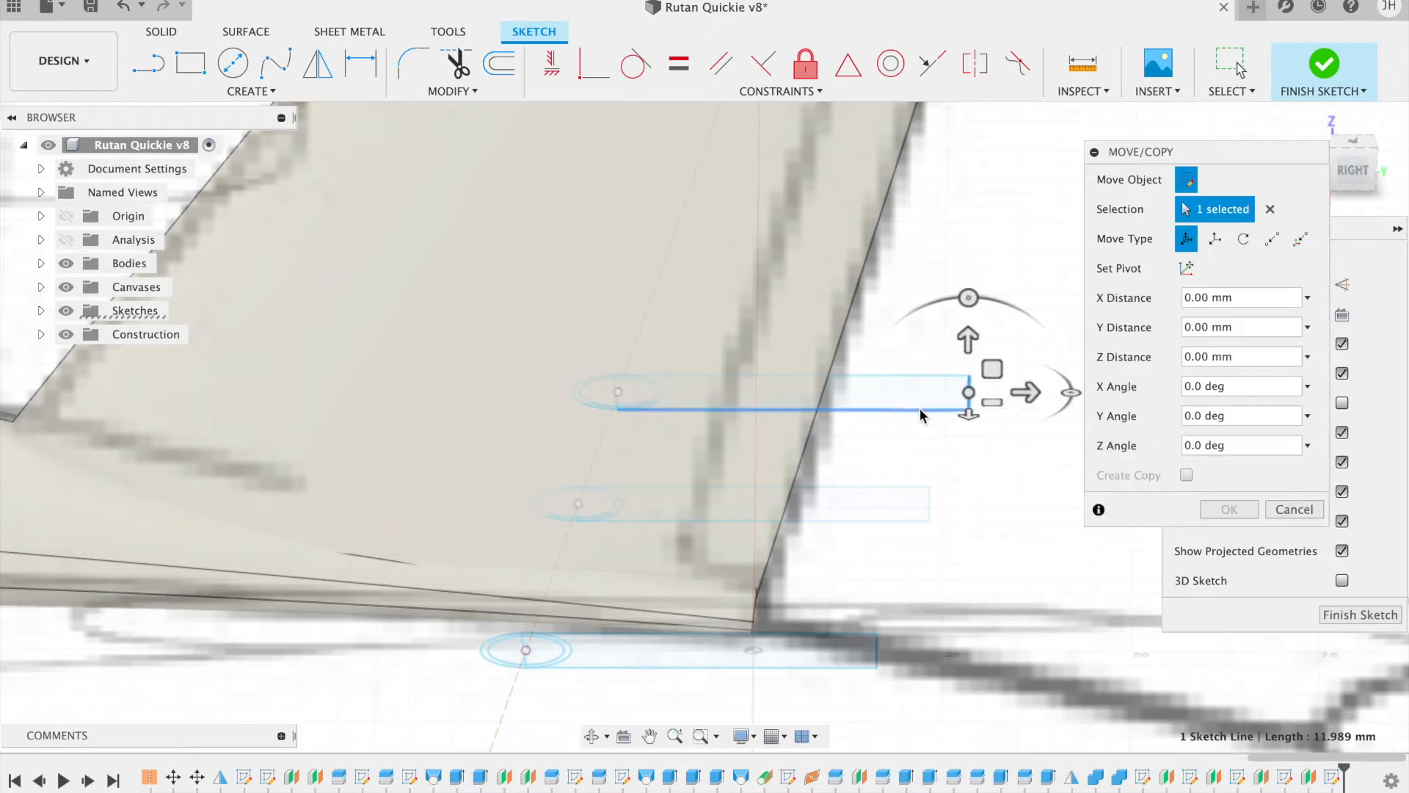
pyautogui.click(946, 409)
pyautogui.click(939, 376)
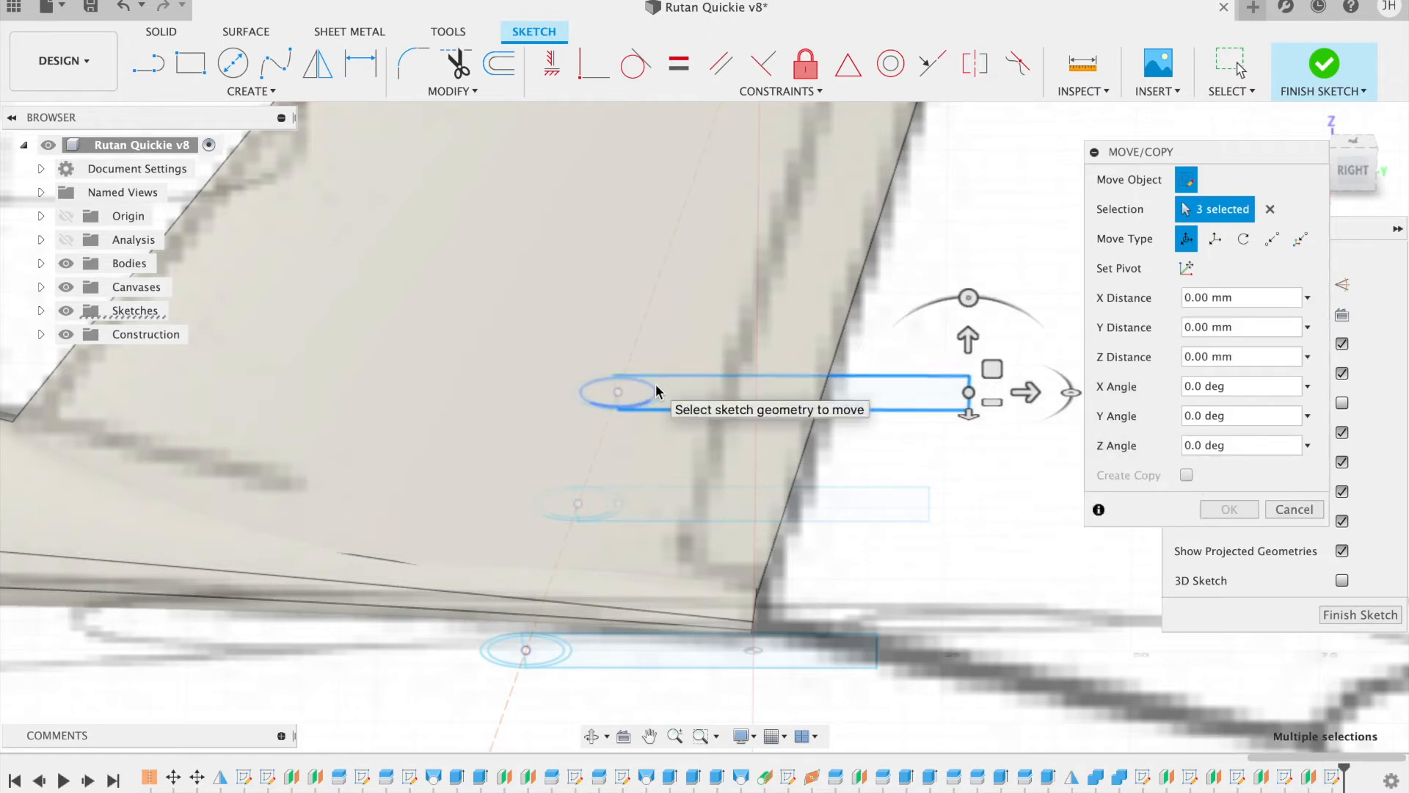
pyautogui.click(647, 394)
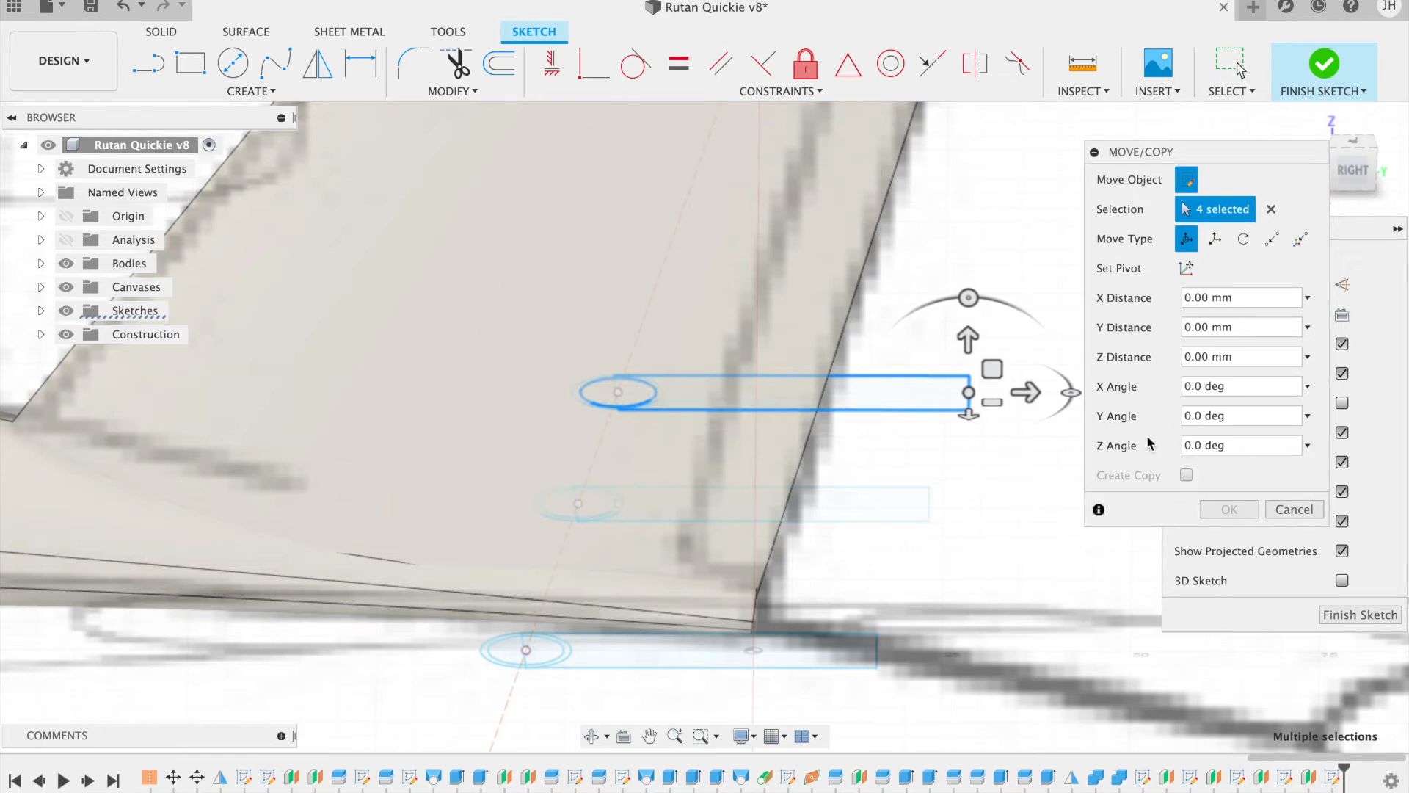
pyautogui.moveTo(970, 351)
pyautogui.mouseDown()
pyautogui.moveTo(969, 332)
pyautogui.moveTo(969, 343)
pyautogui.mouseUp()
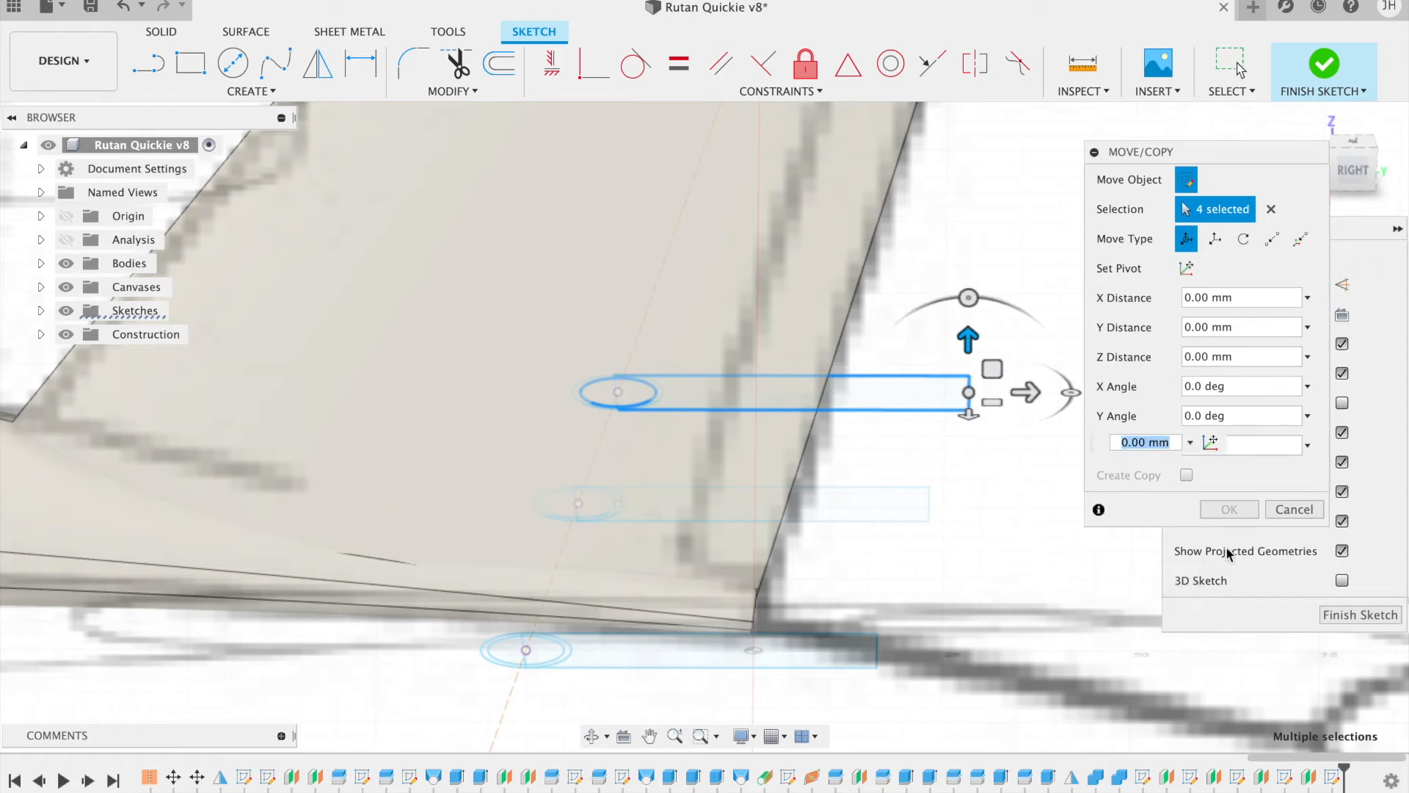
pyautogui.click(1293, 512)
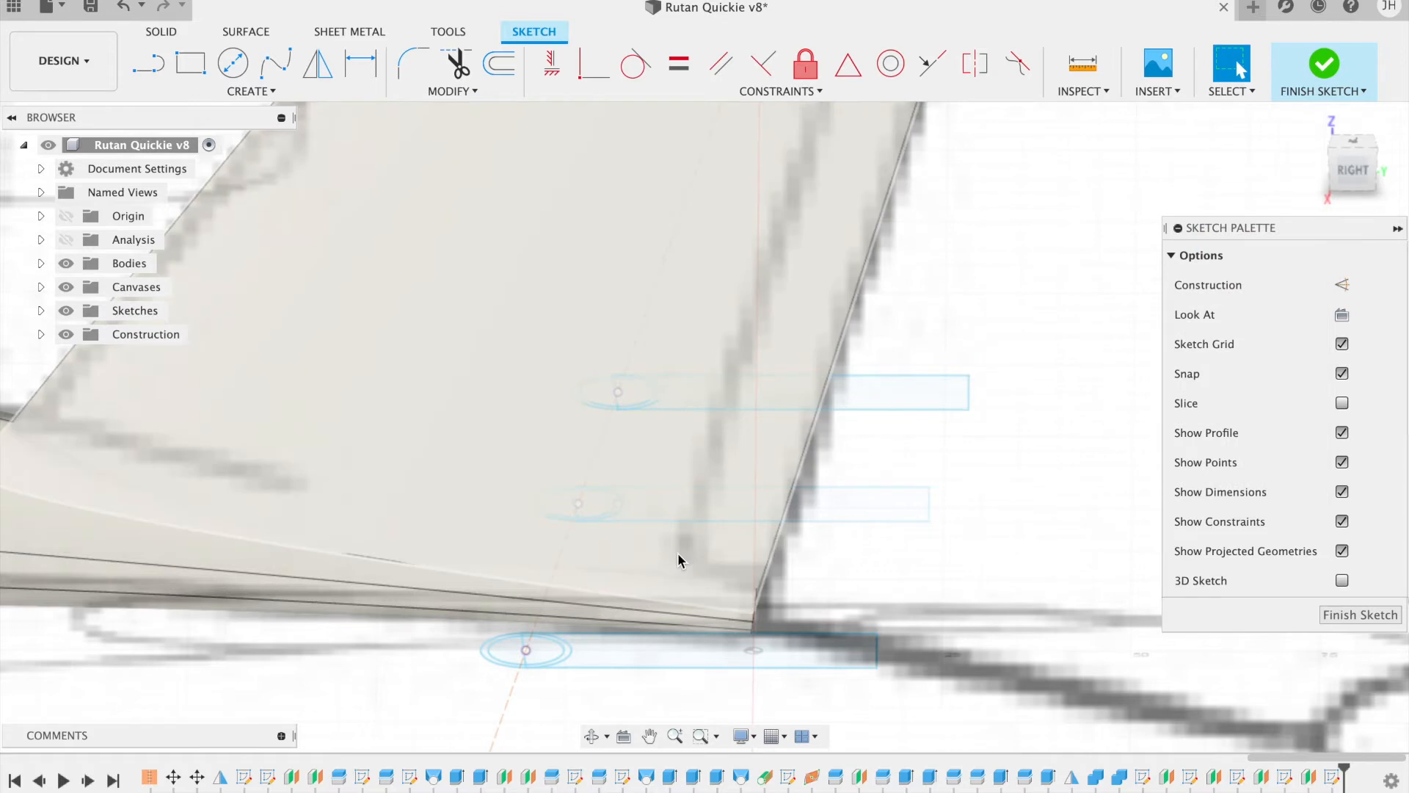
# Step: Finish the hinge profile sketch on the plane beneath the fin's lower edge
pyautogui.scroll(-5, 676, 553)
pyautogui.scroll(-2, 678, 554)
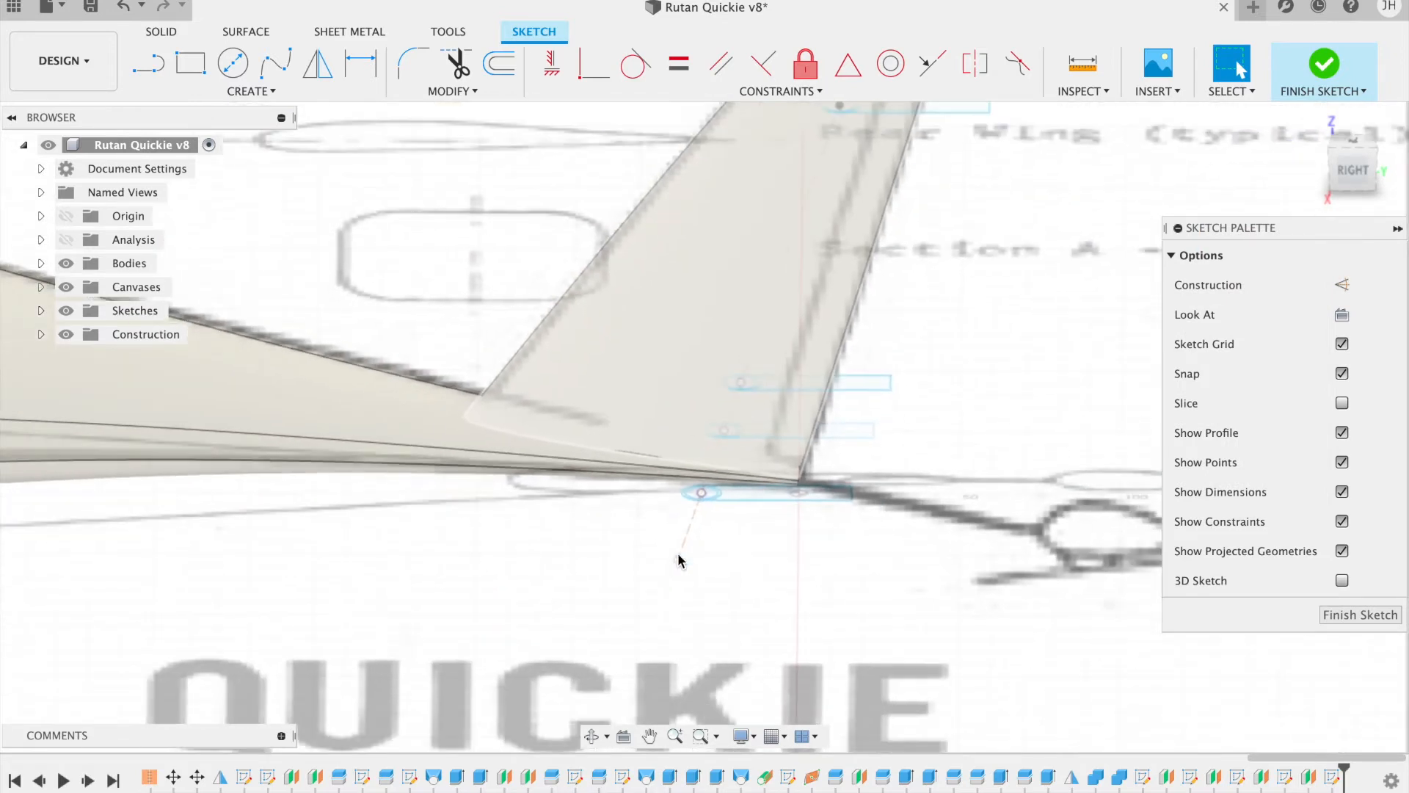
pyautogui.scroll(5, 678, 554)
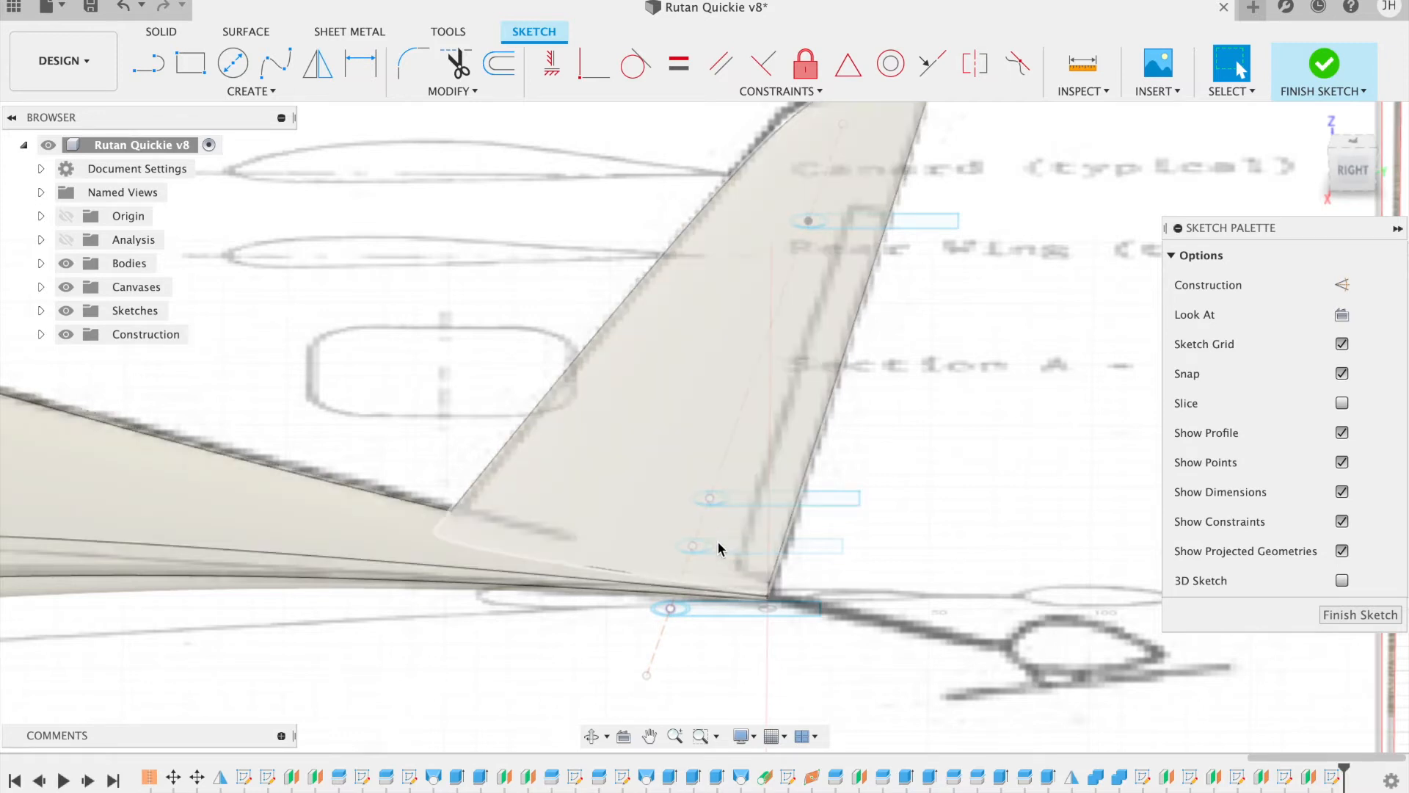
pyautogui.scroll(3, 719, 539)
pyautogui.scroll(-3, 719, 543)
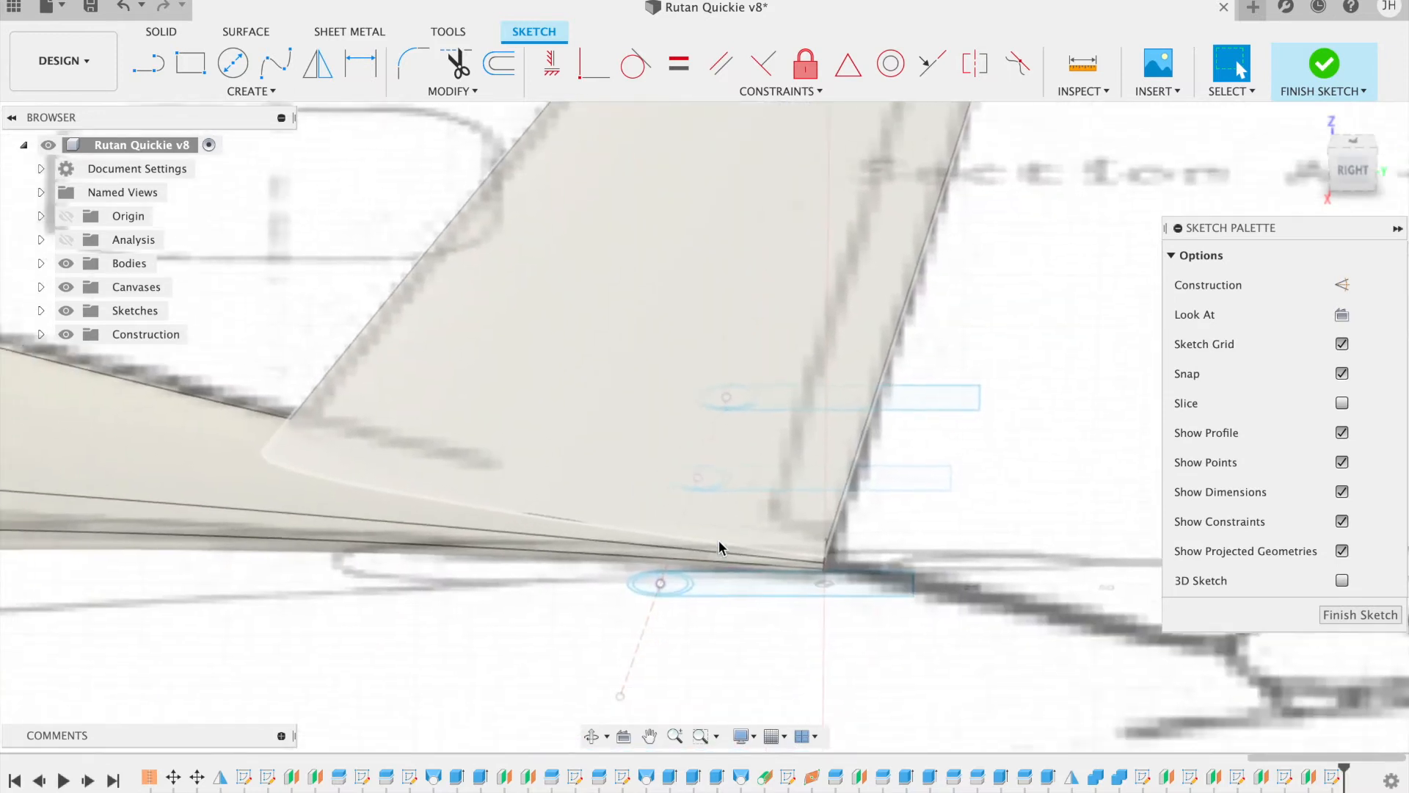
pyautogui.scroll(2, 720, 542)
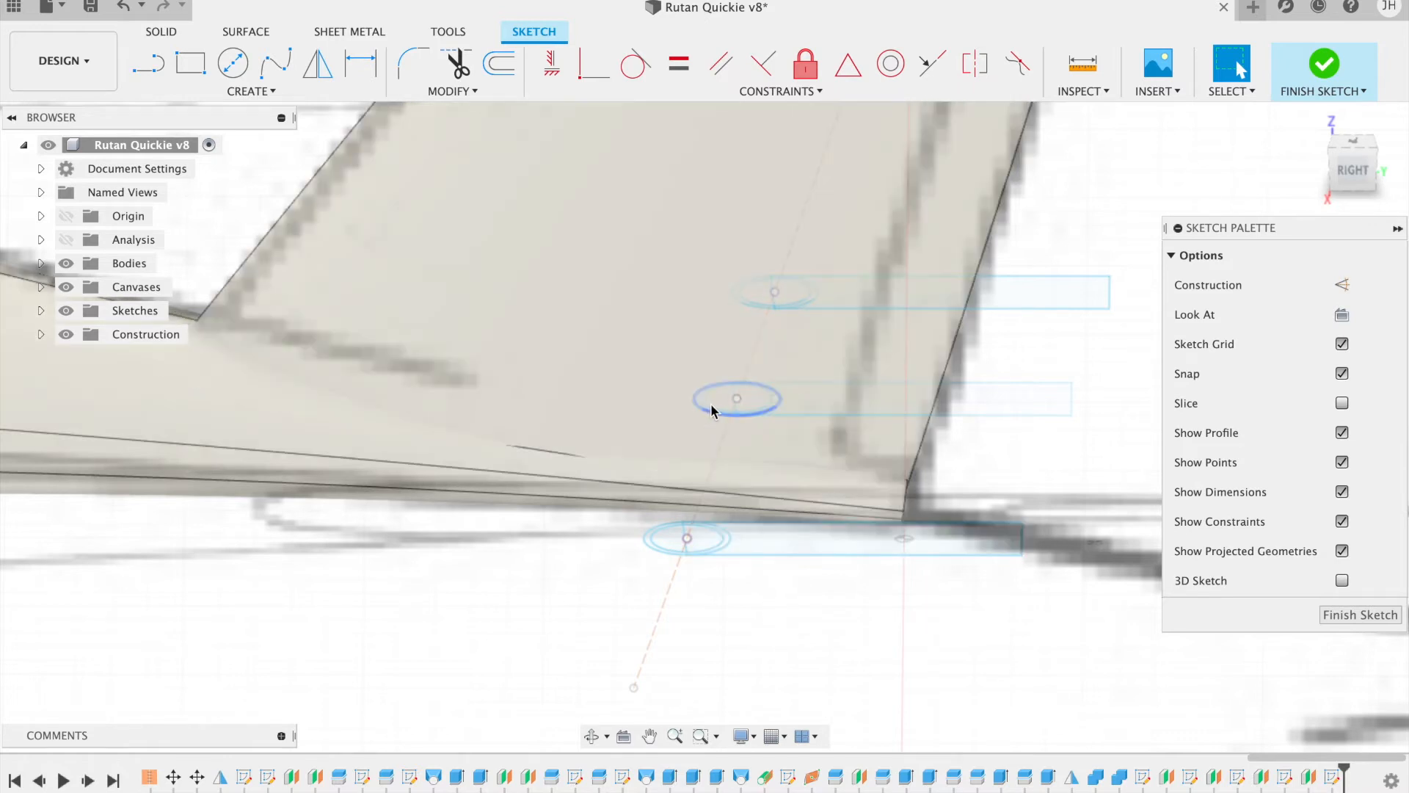
pyautogui.scroll(5, 874, 281)
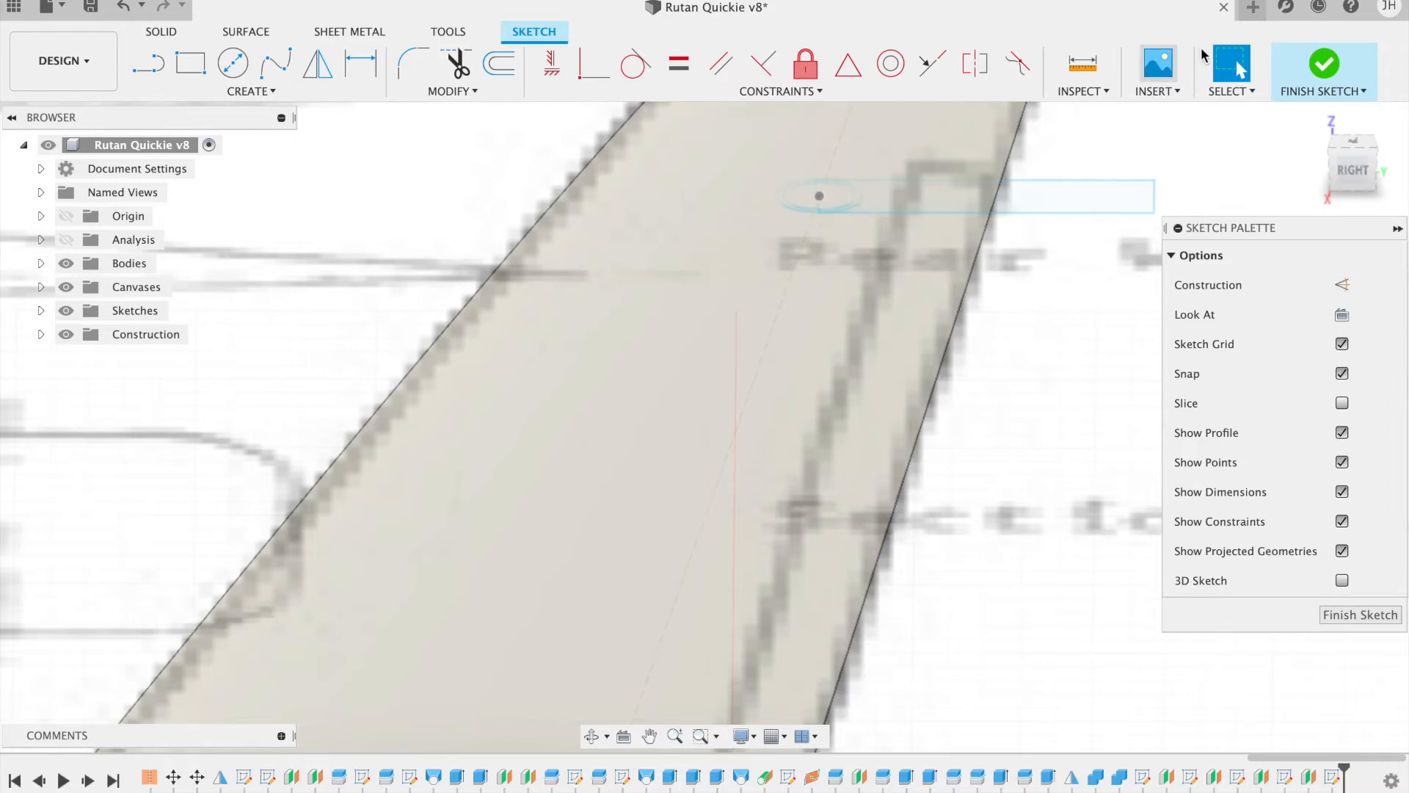
pyautogui.click(1329, 76)
# Step: Loft a cut through the fin between the front half-ring of the uppermost hinge profile and the matching half-ring on the next profile below
pyautogui.scroll(2, 923, 211)
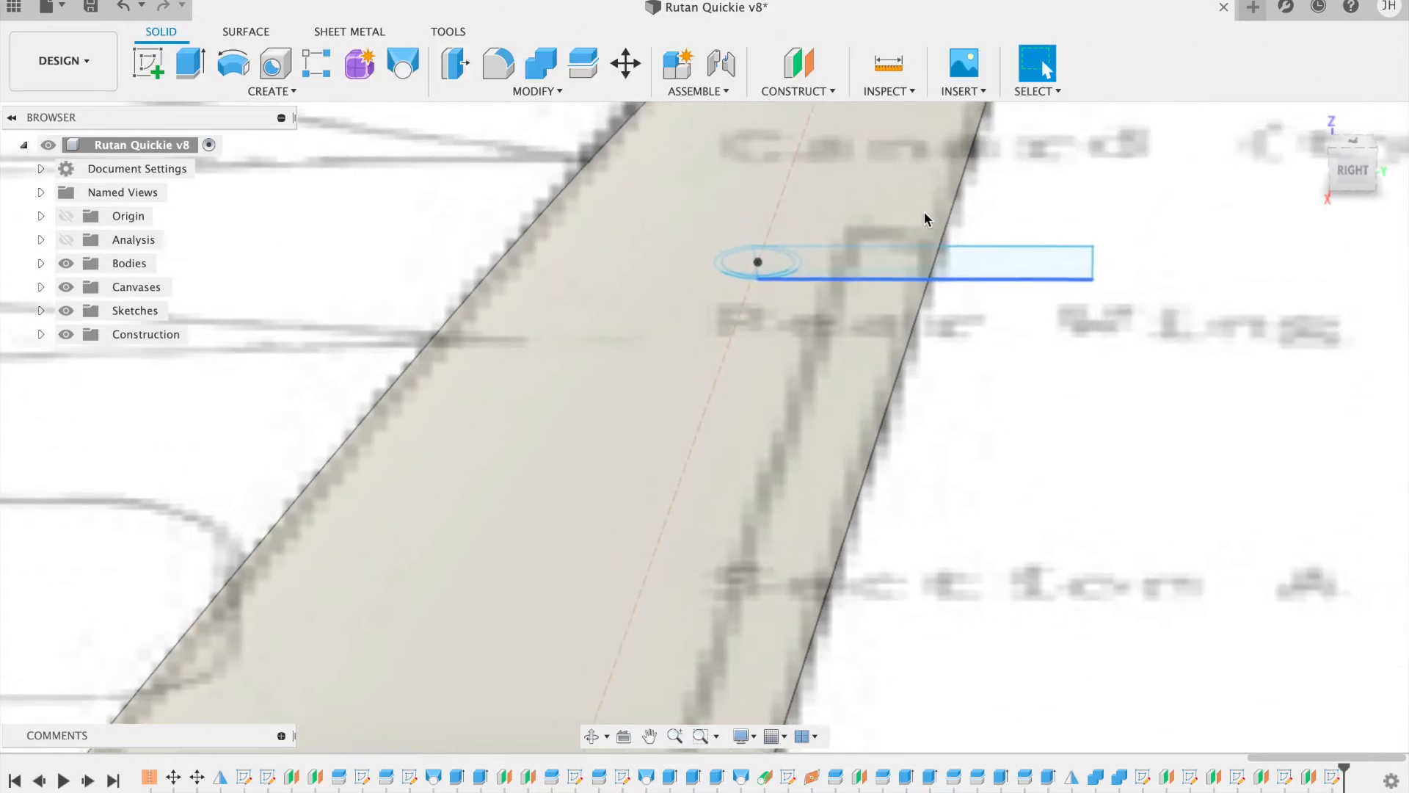
pyautogui.scroll(5, 923, 211)
pyautogui.scroll(5, 923, 212)
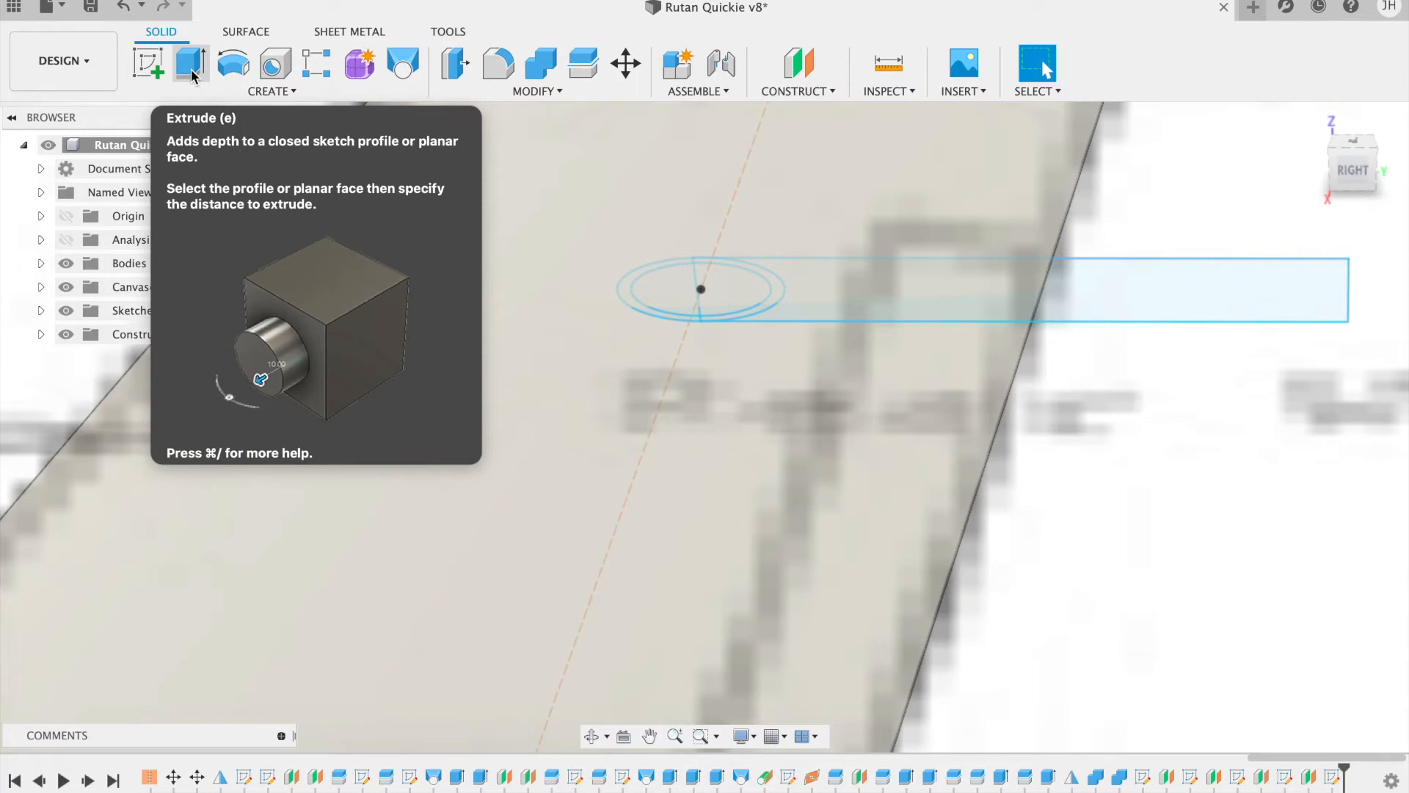
pyautogui.click(402, 65)
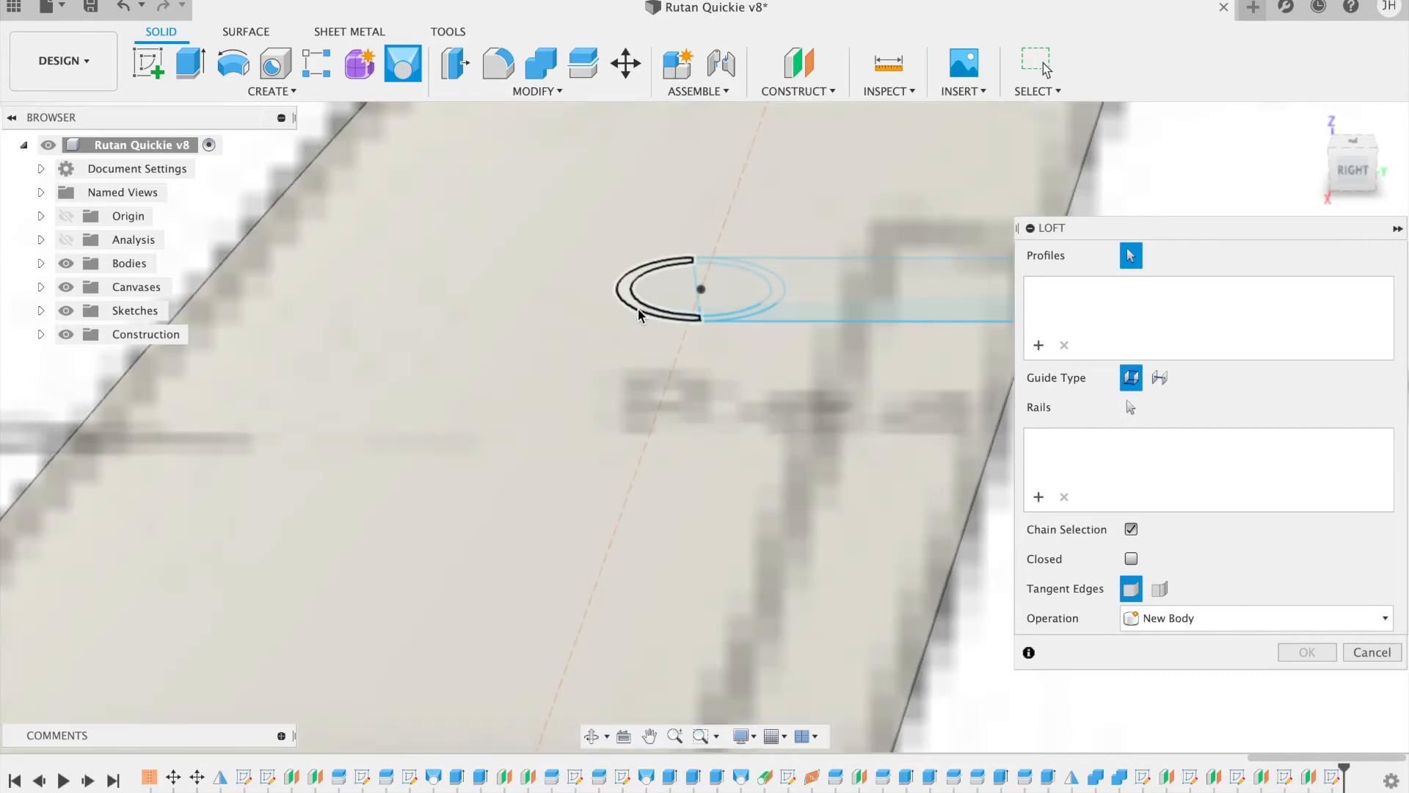
pyautogui.click(646, 309)
pyautogui.scroll(-5, 589, 522)
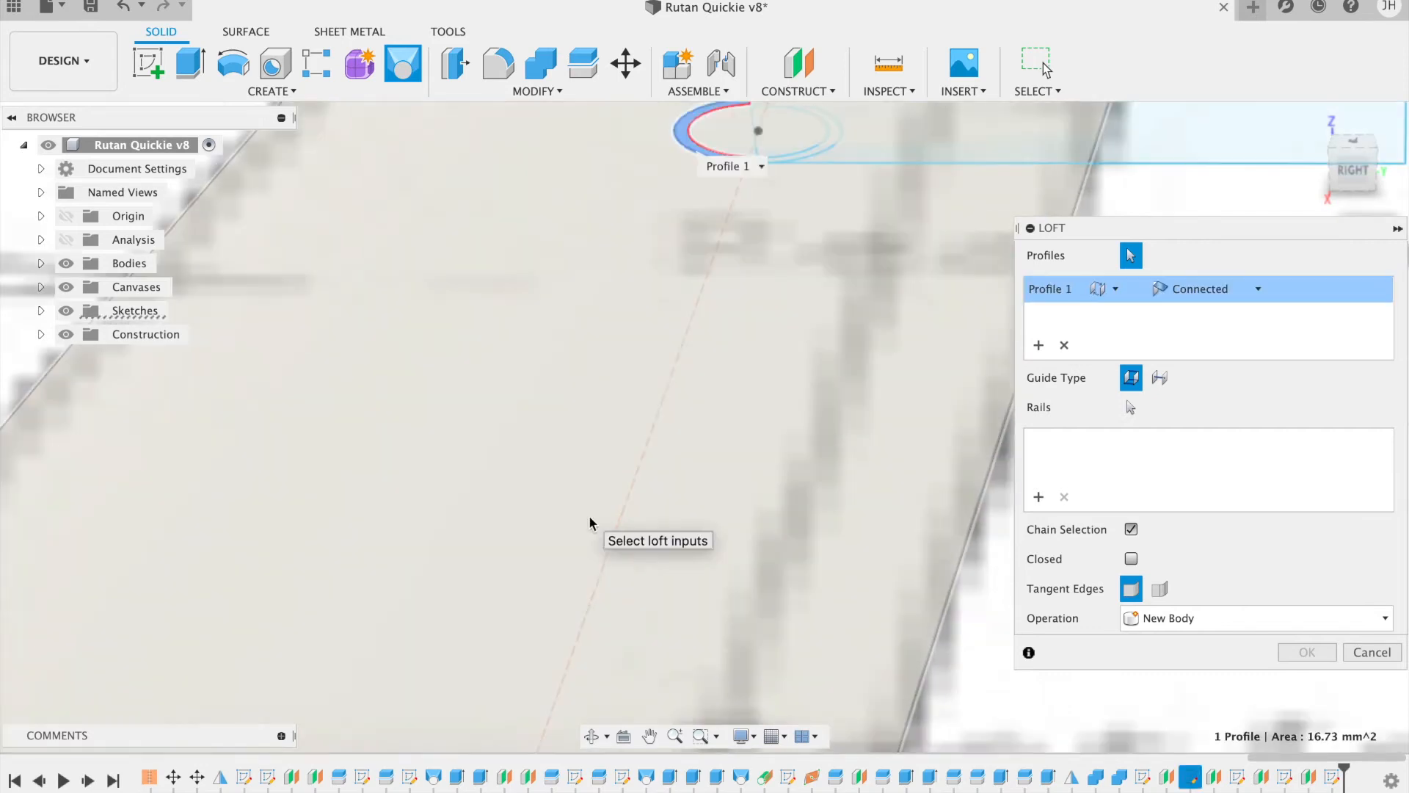
pyautogui.scroll(-4, 590, 518)
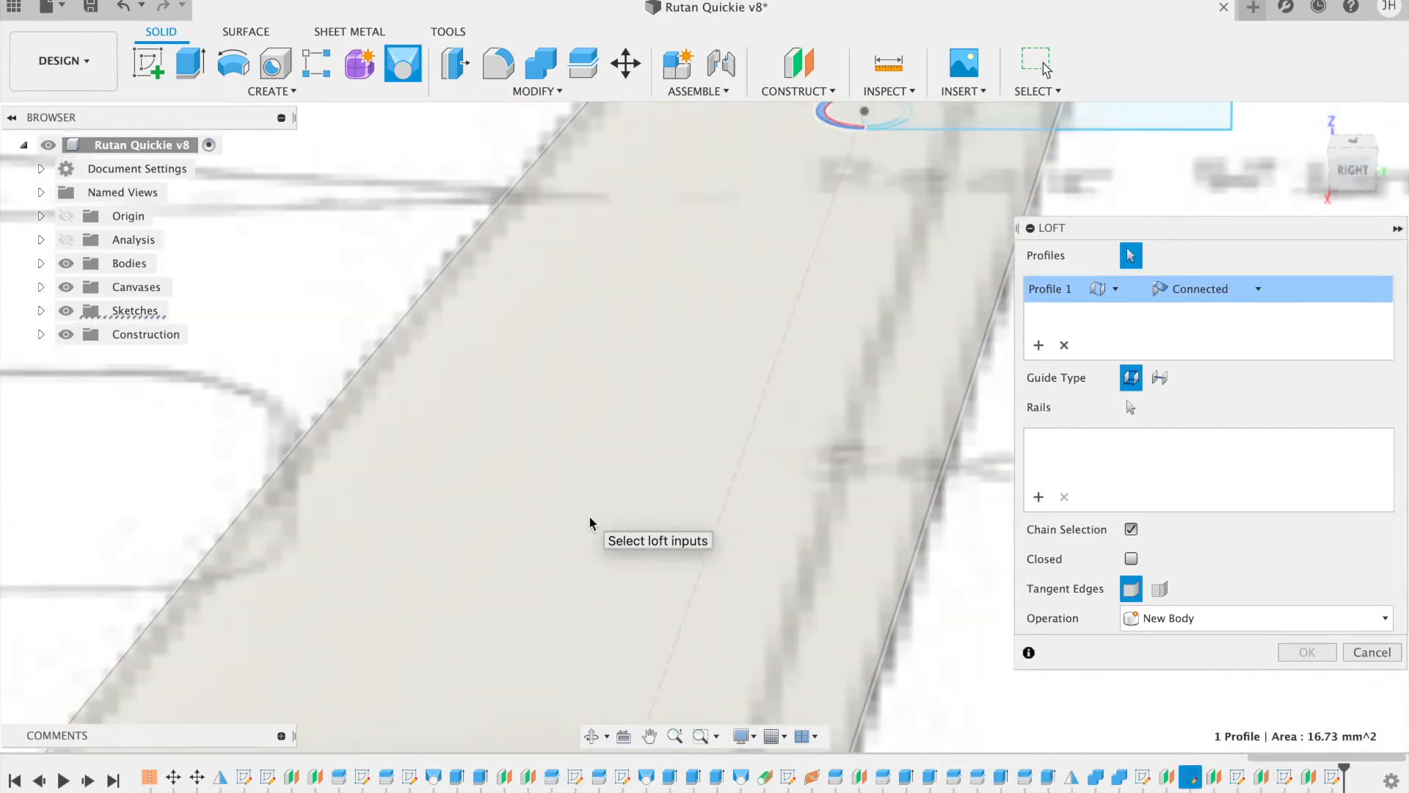
pyautogui.scroll(-5, 589, 518)
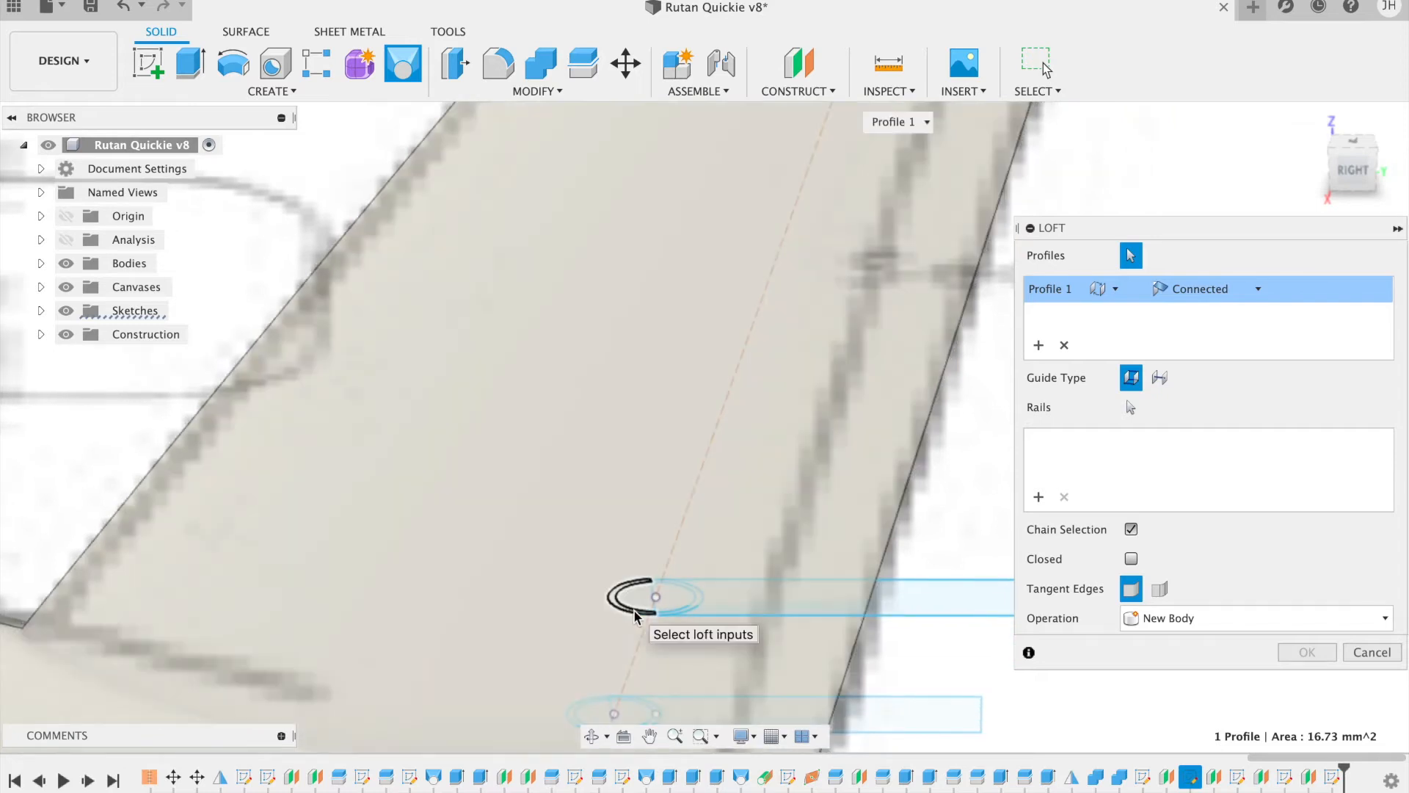
pyautogui.click(635, 613)
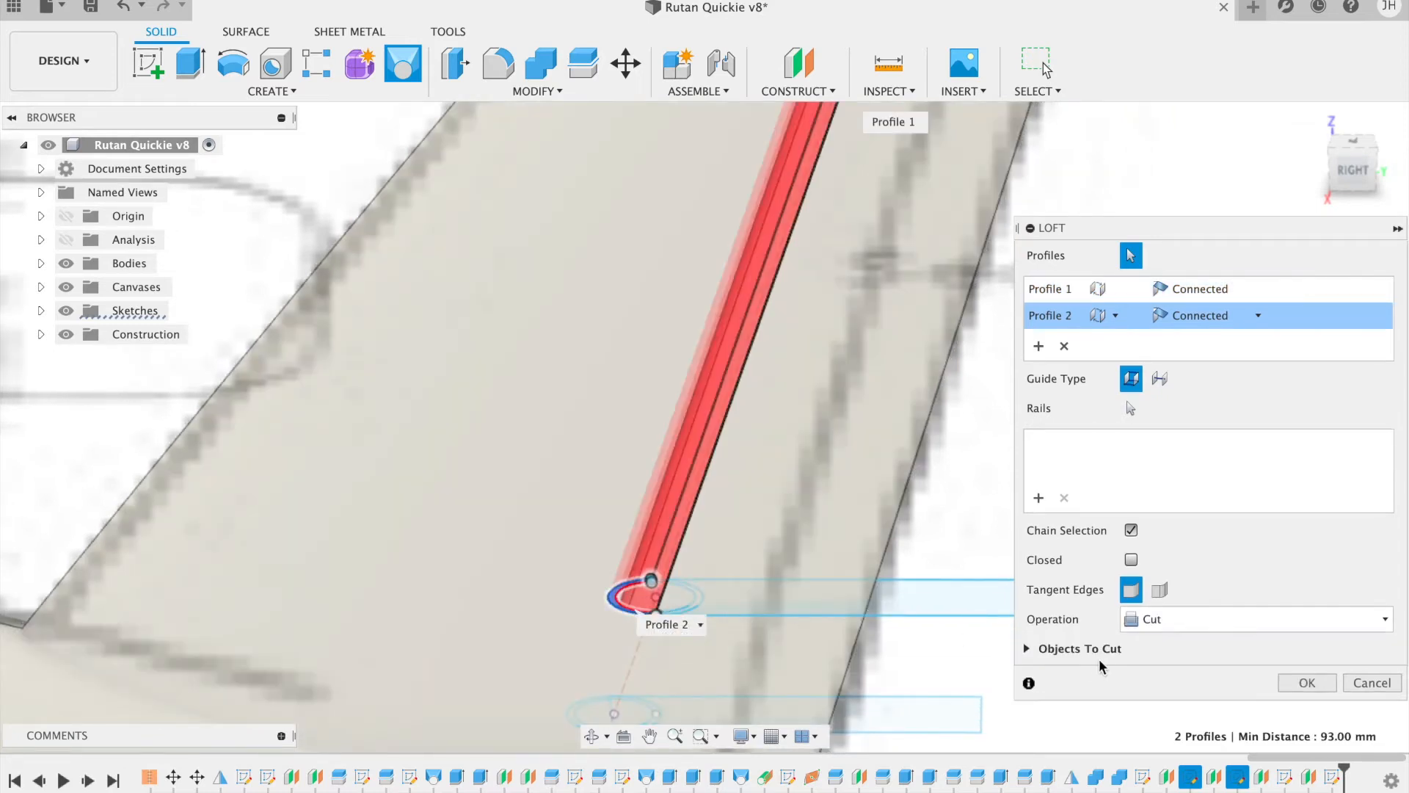
pyautogui.click(1320, 685)
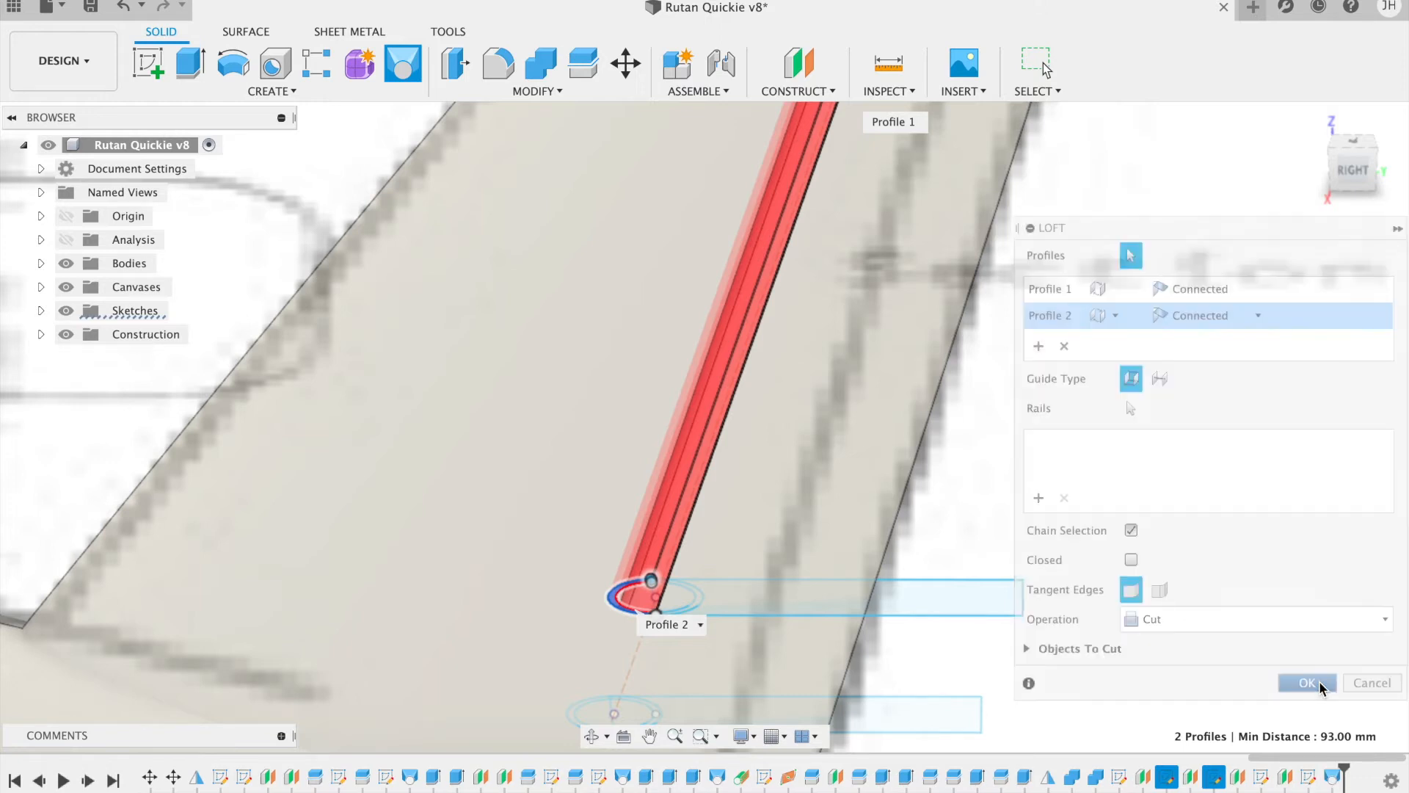
# Step: Show the hinge profile sketches Sketch38 and Sketch39 again
pyautogui.scroll(10, 1112, 408)
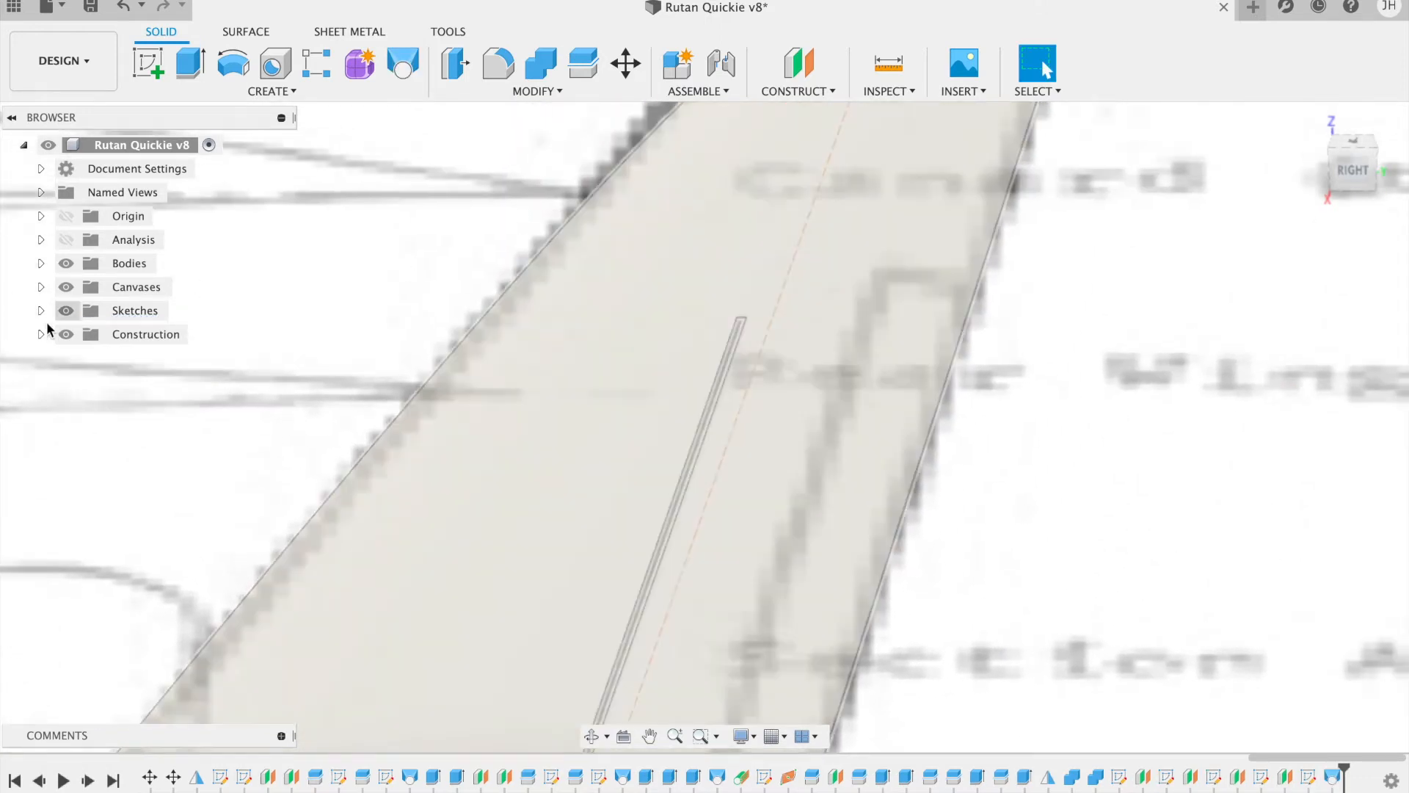
pyautogui.click(41, 310)
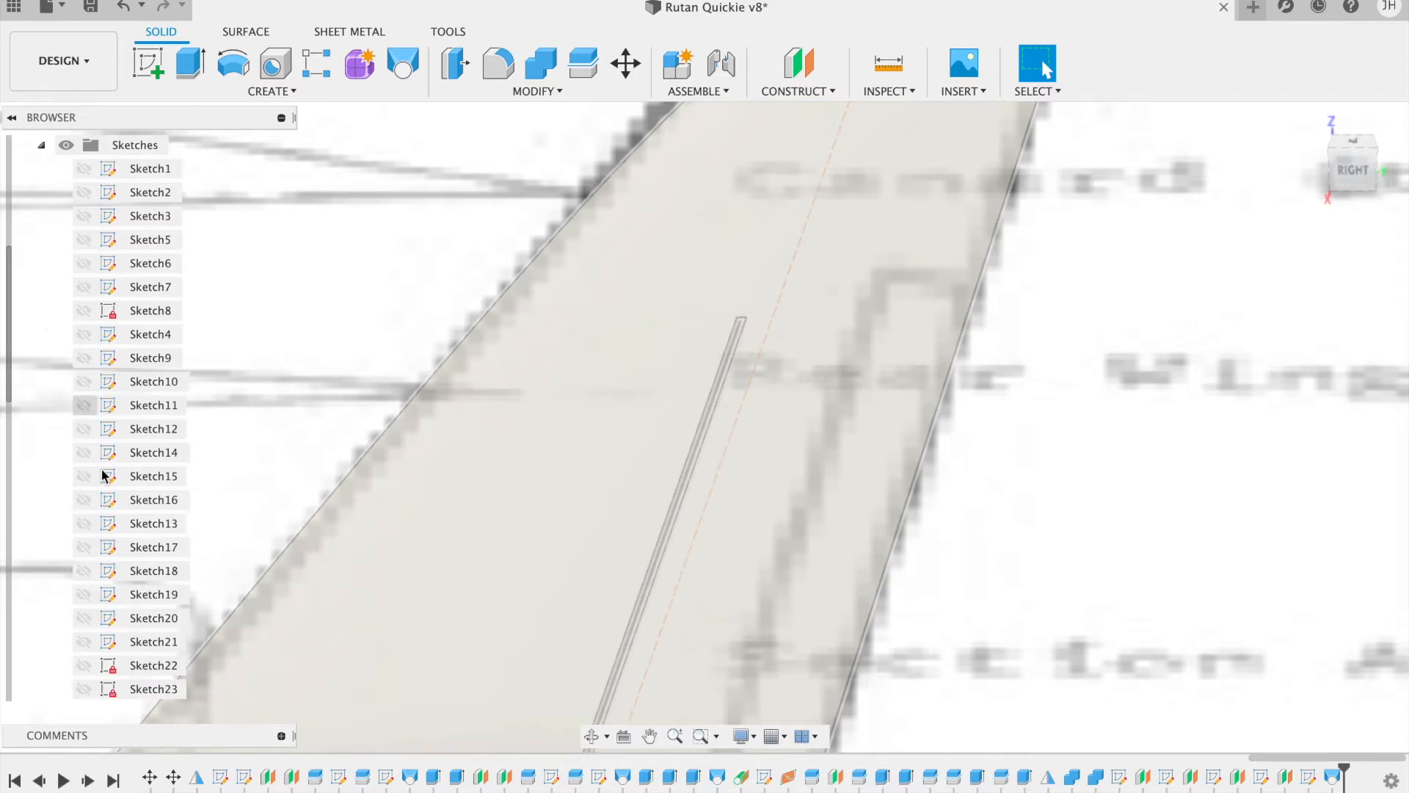
pyautogui.scroll(-6, 119, 535)
pyautogui.click(83, 593)
pyautogui.click(83, 618)
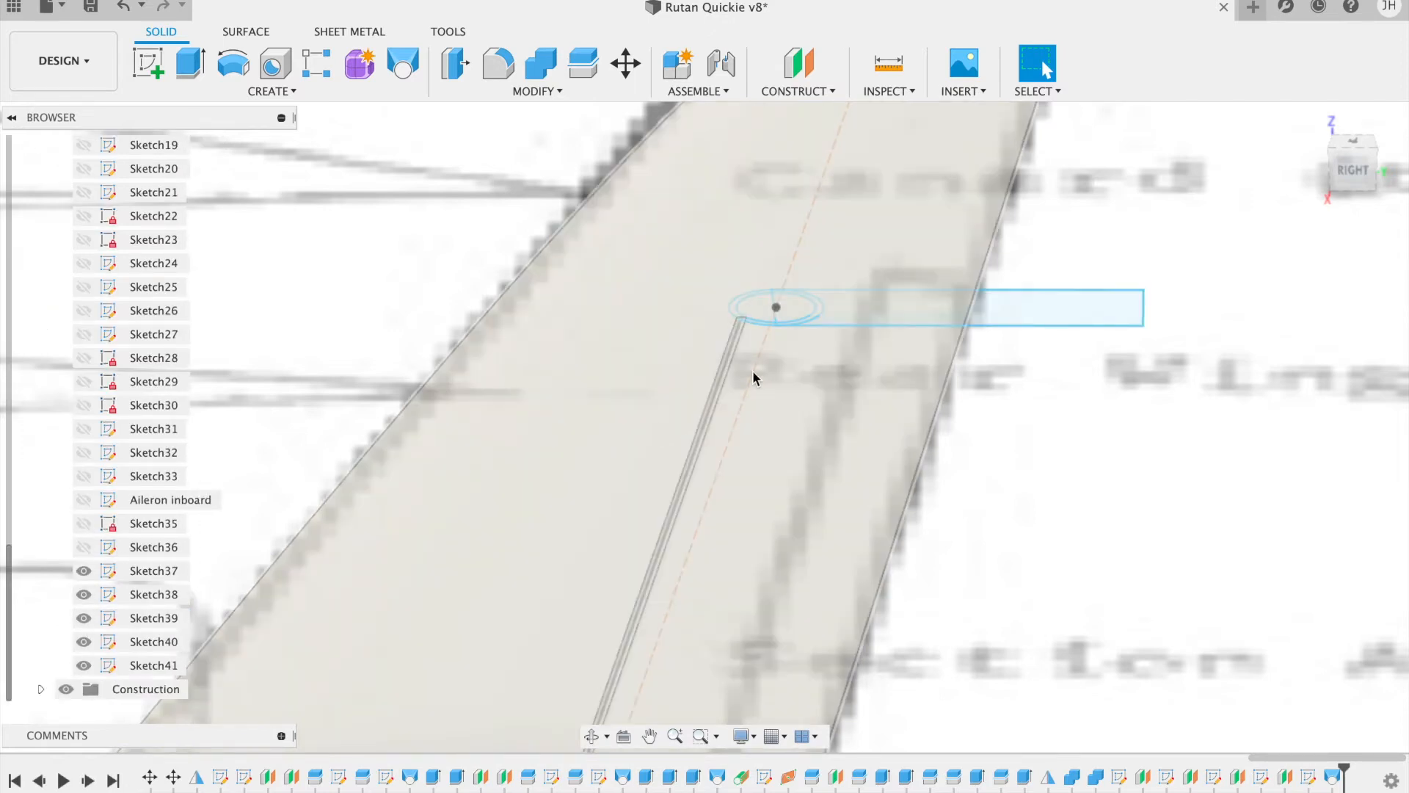
# Step: Extrude all five regions of the uppermost hinge profile by -1 mm as a cut to separate the rudder's upper edge
pyautogui.scroll(3, 754, 378)
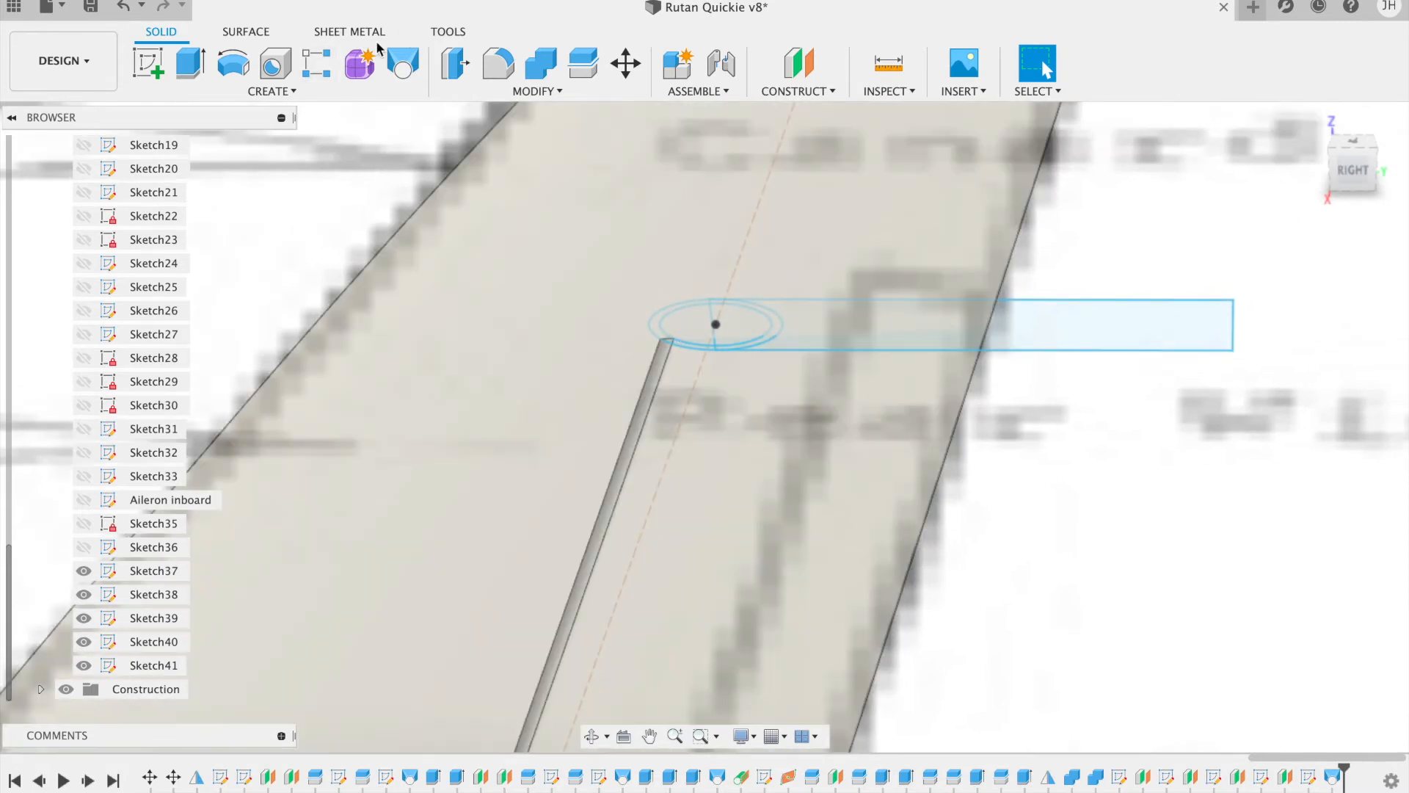
pyautogui.click(191, 64)
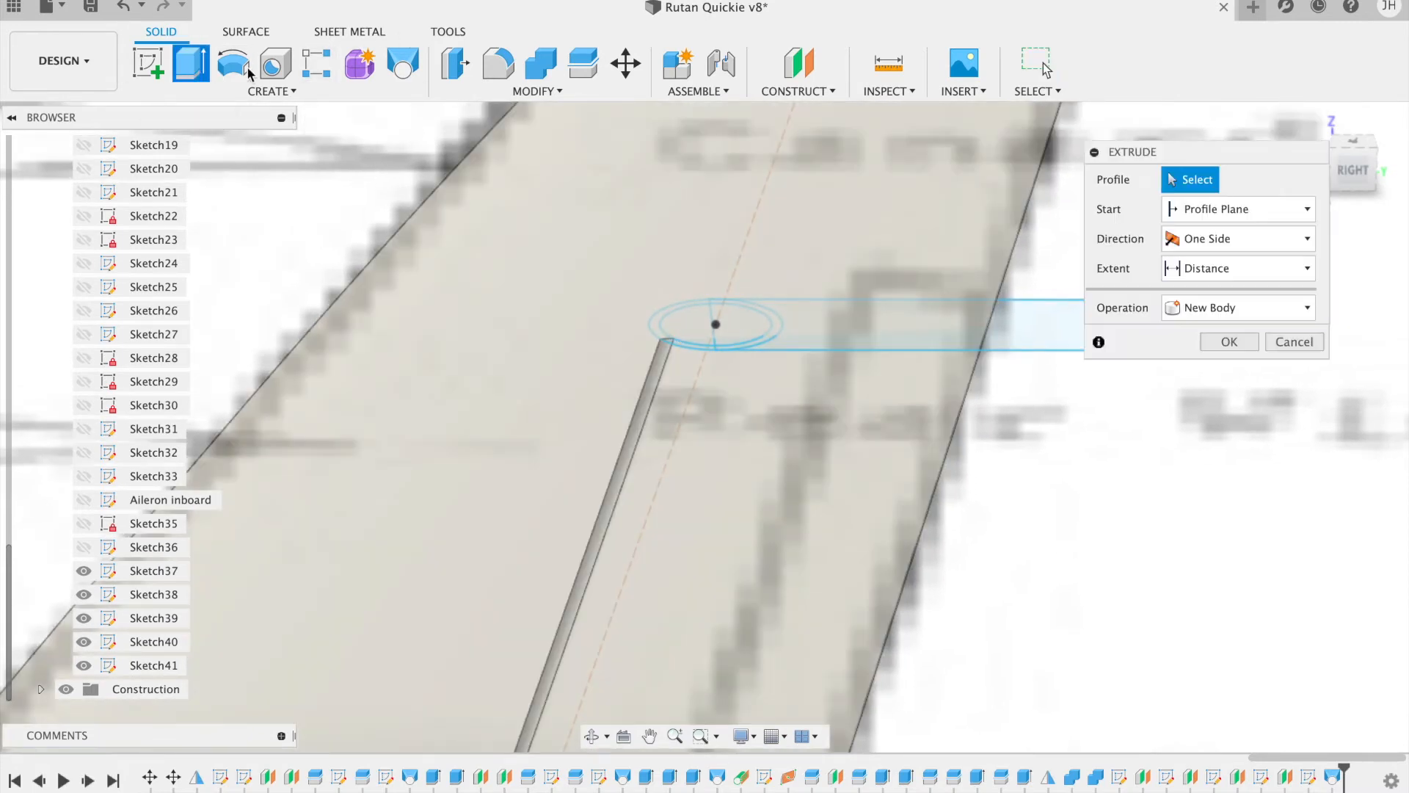
pyautogui.click(660, 326)
pyautogui.click(748, 323)
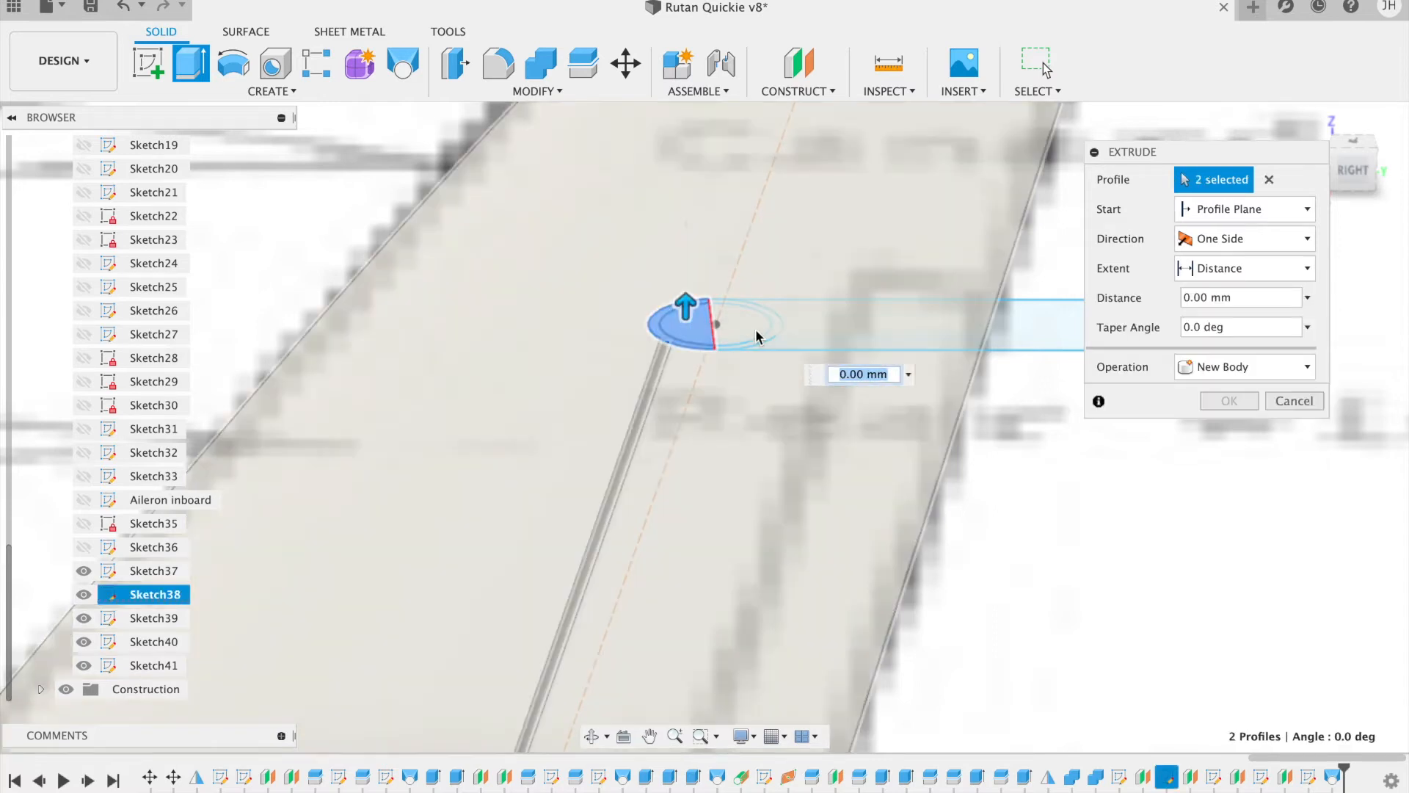
pyautogui.click(769, 325)
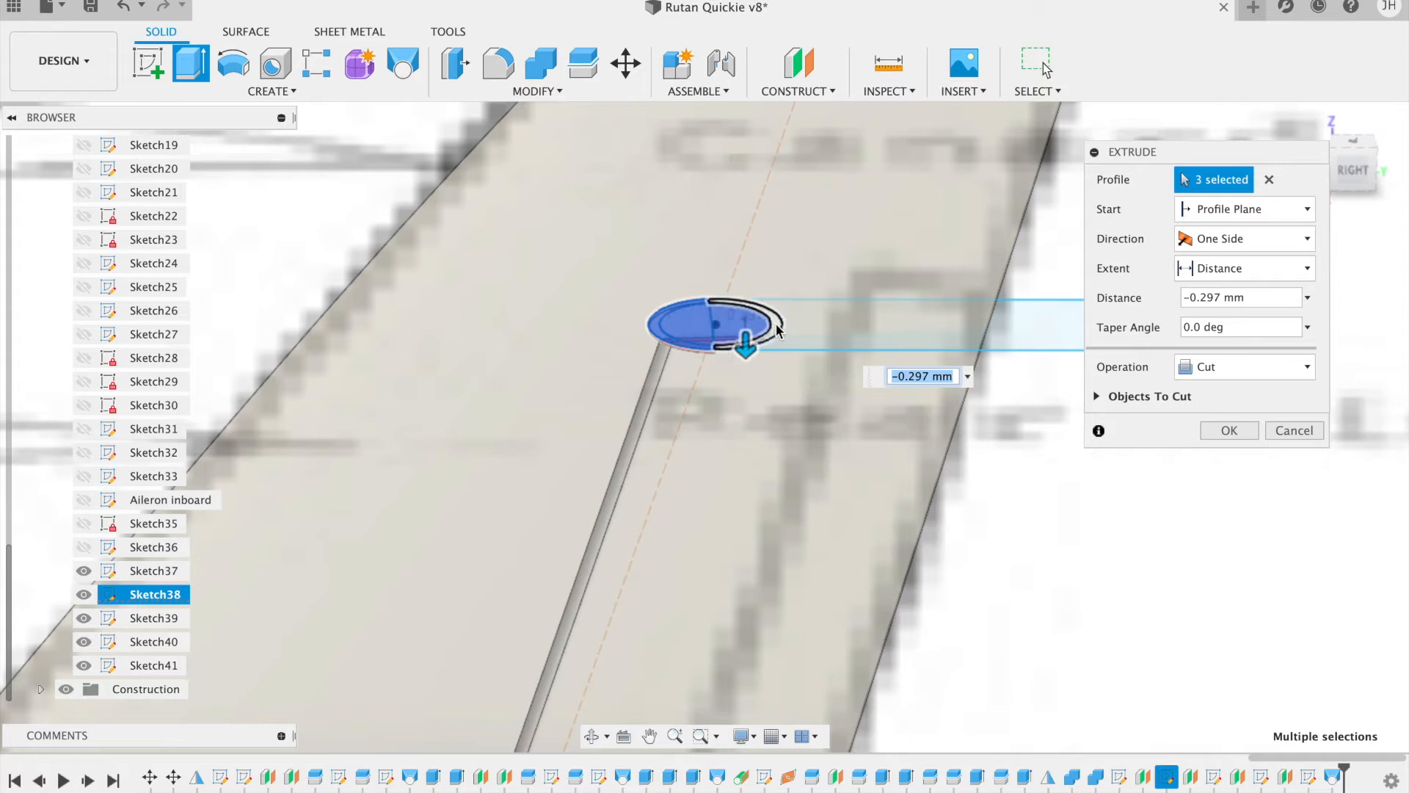
pyautogui.click(820, 323)
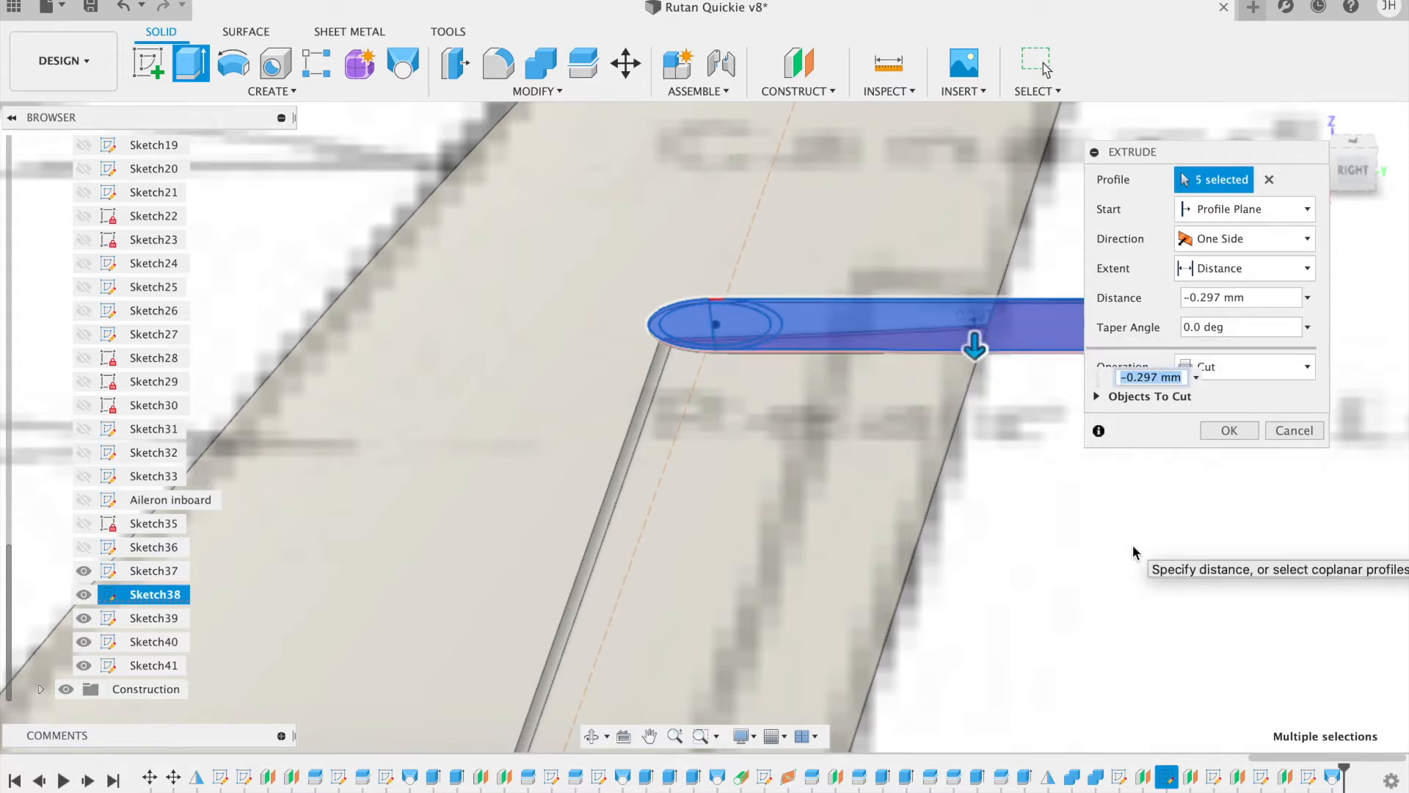
pyautogui.write('1')
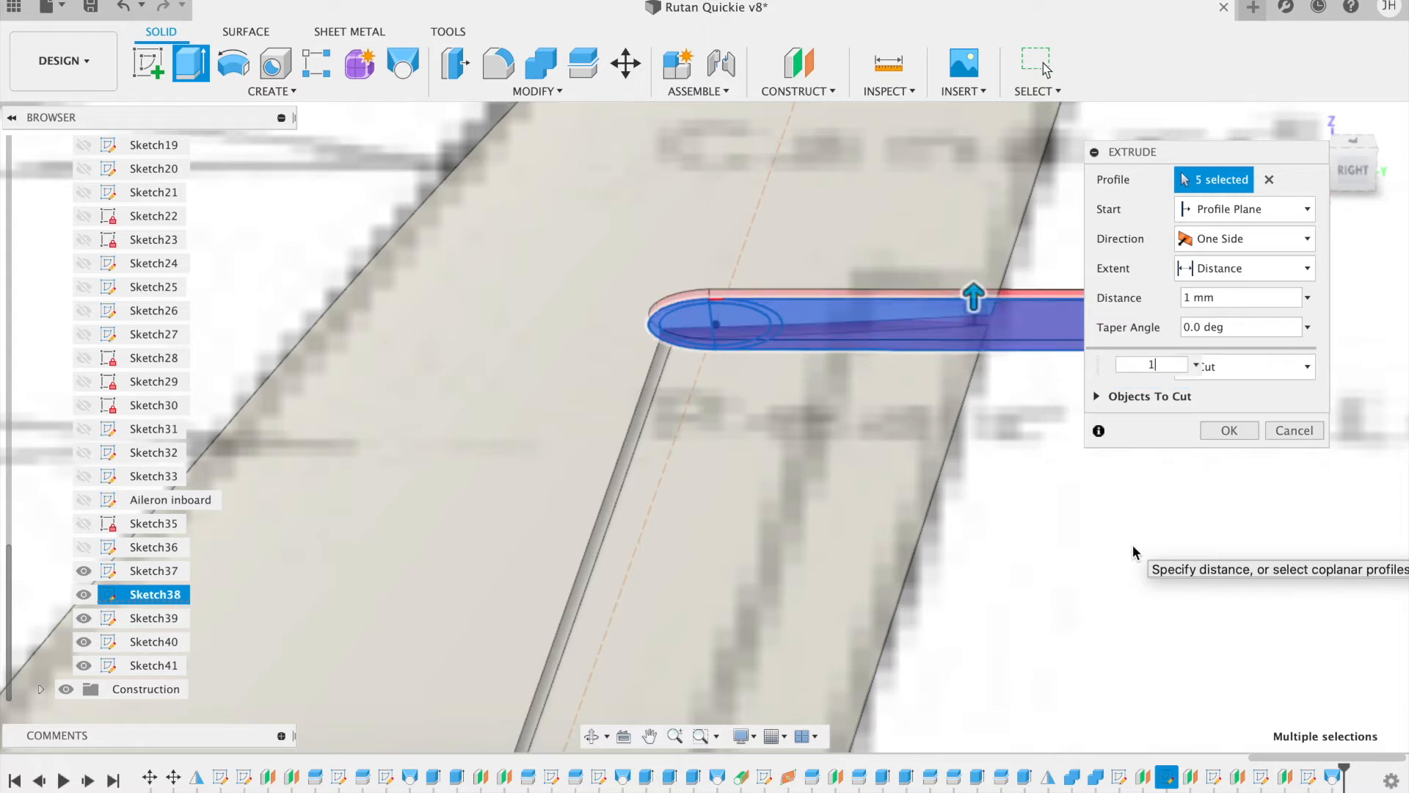
pyautogui.write('-1')
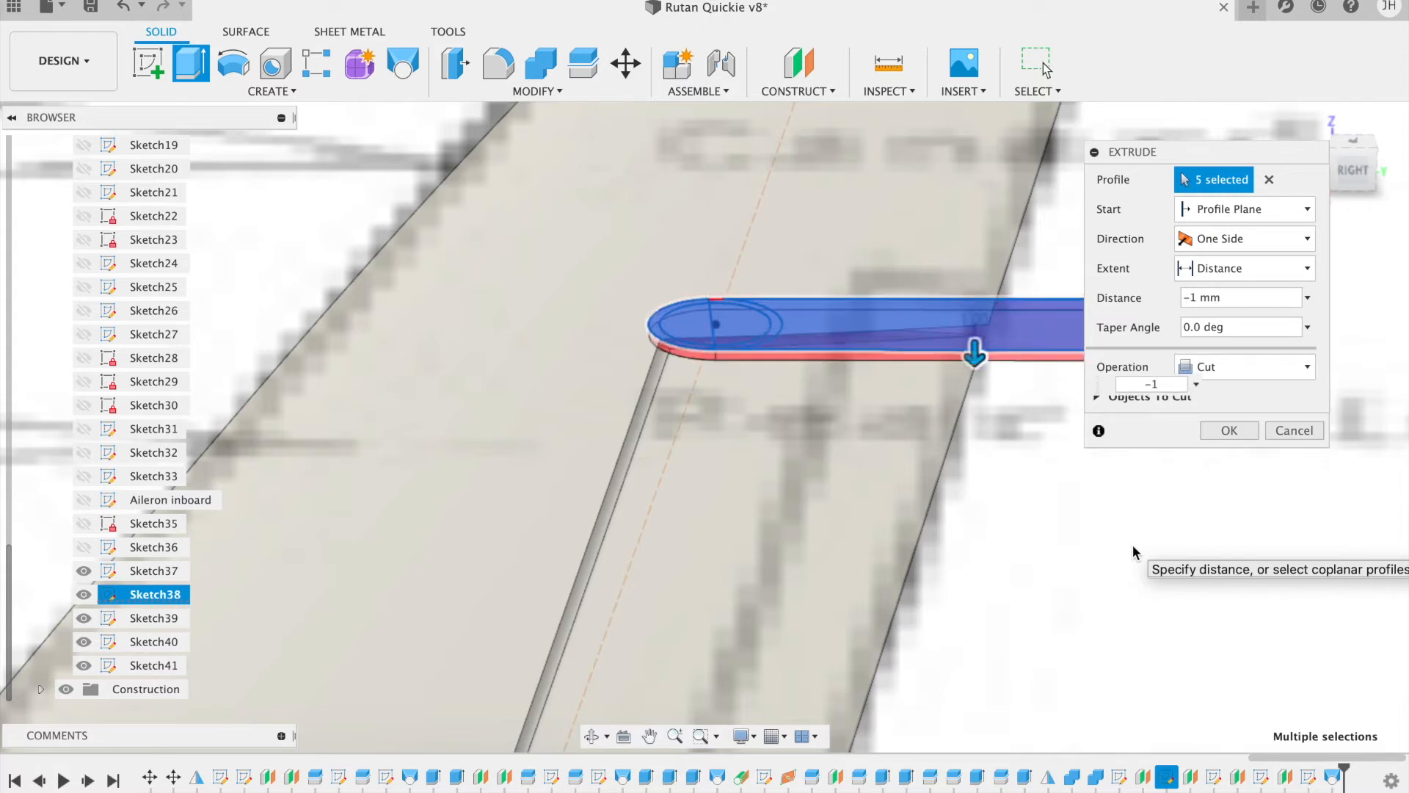
pyautogui.click(1245, 429)
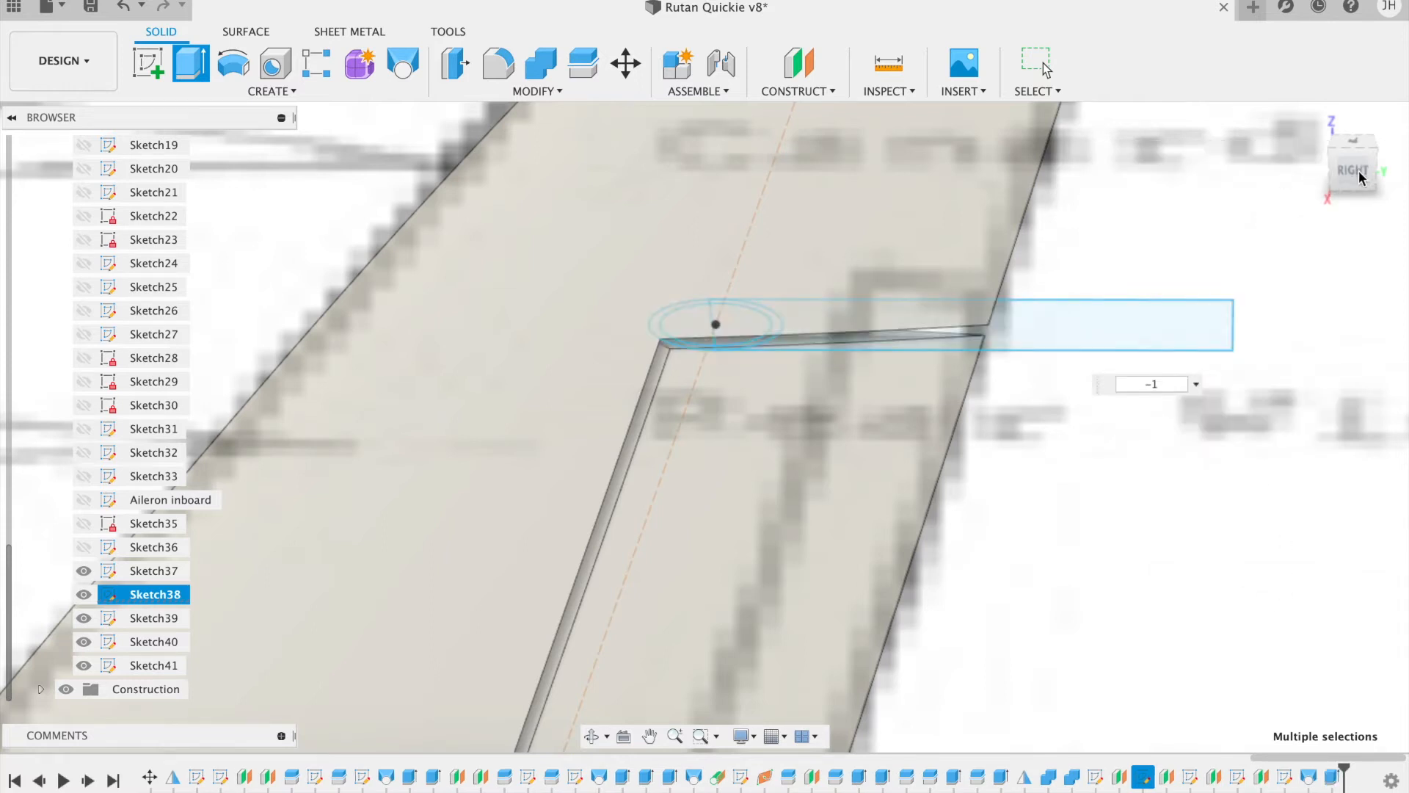
# Step: Loft a cut between the rear half-rings of Sketch39 and Sketch40 near the fin's lower end, and show the sketches again
pyautogui.moveTo(1357, 178)
pyautogui.mouseDown()
pyautogui.moveTo(1352, 165)
pyautogui.moveTo(1267, 147)
pyautogui.moveTo(1309, 144)
pyautogui.moveTo(1346, 168)
pyautogui.mouseUp()
pyautogui.scroll(-12, 1122, 482)
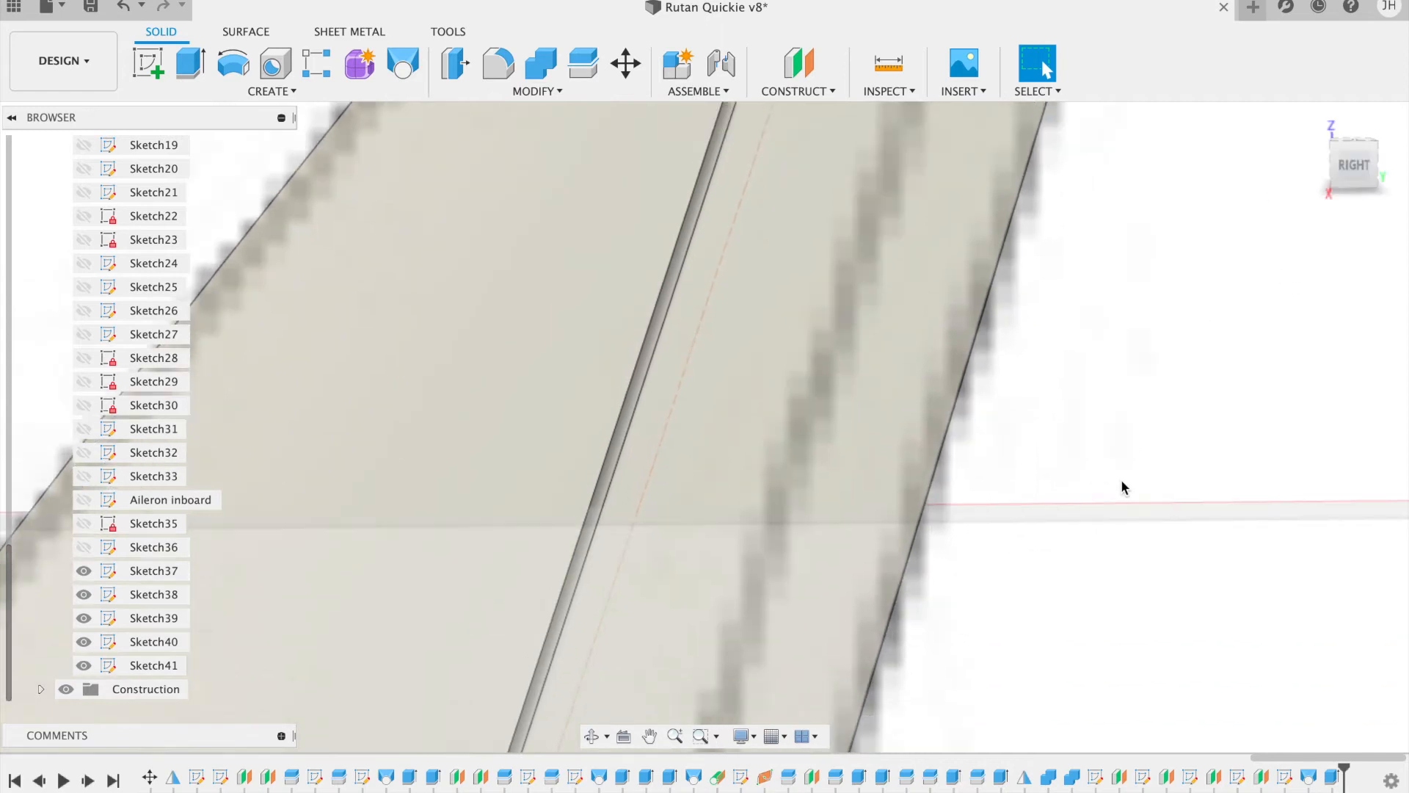
pyautogui.scroll(-8, 1120, 487)
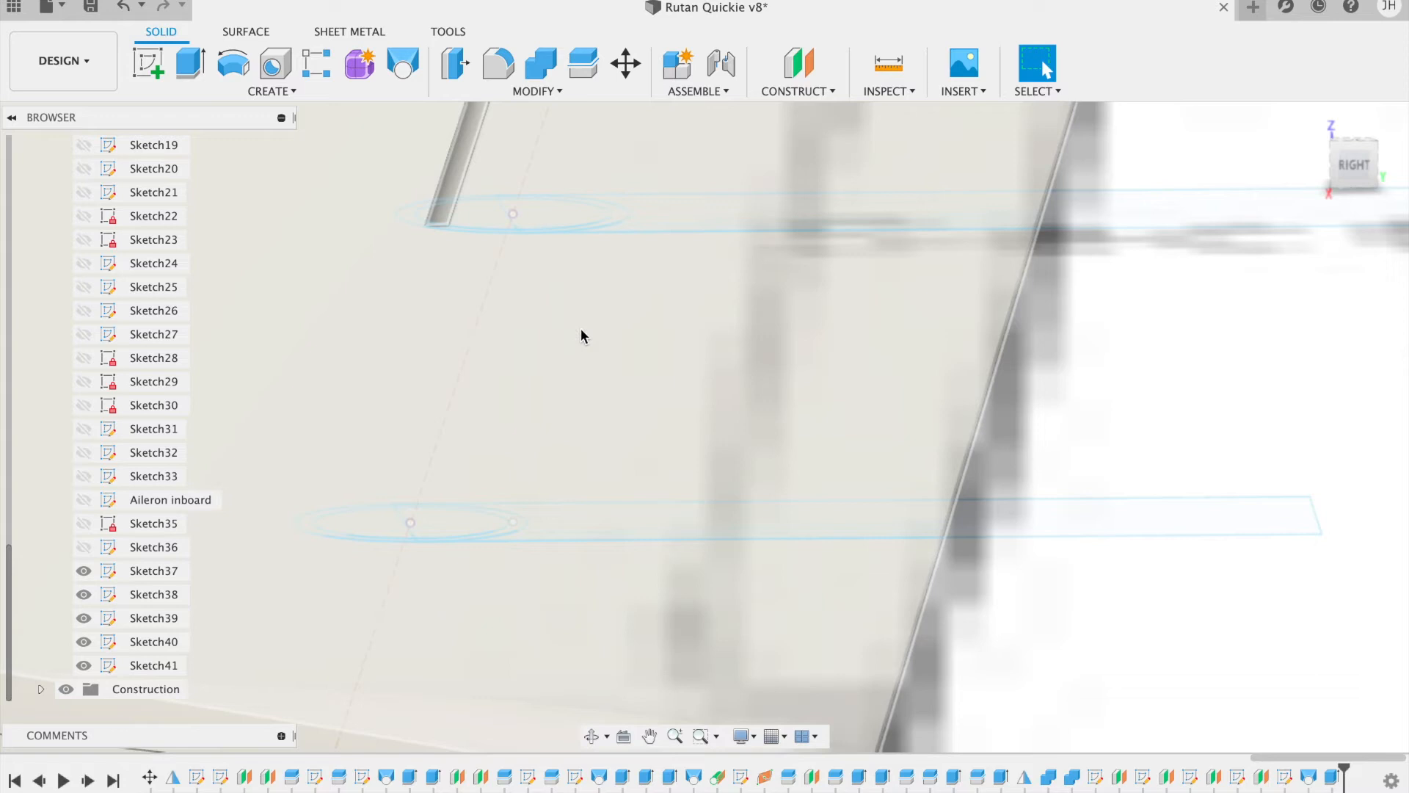
pyautogui.click(402, 63)
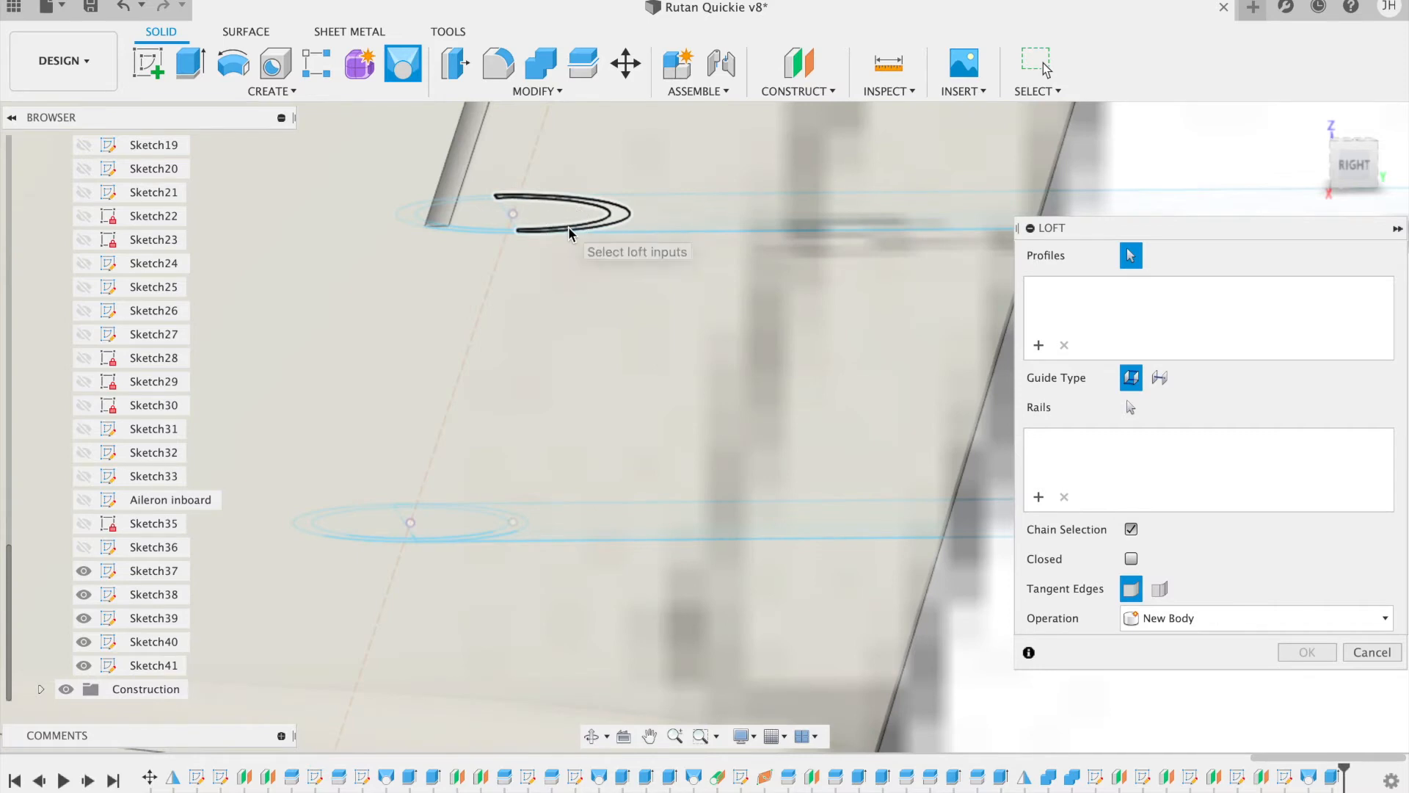
pyautogui.click(569, 231)
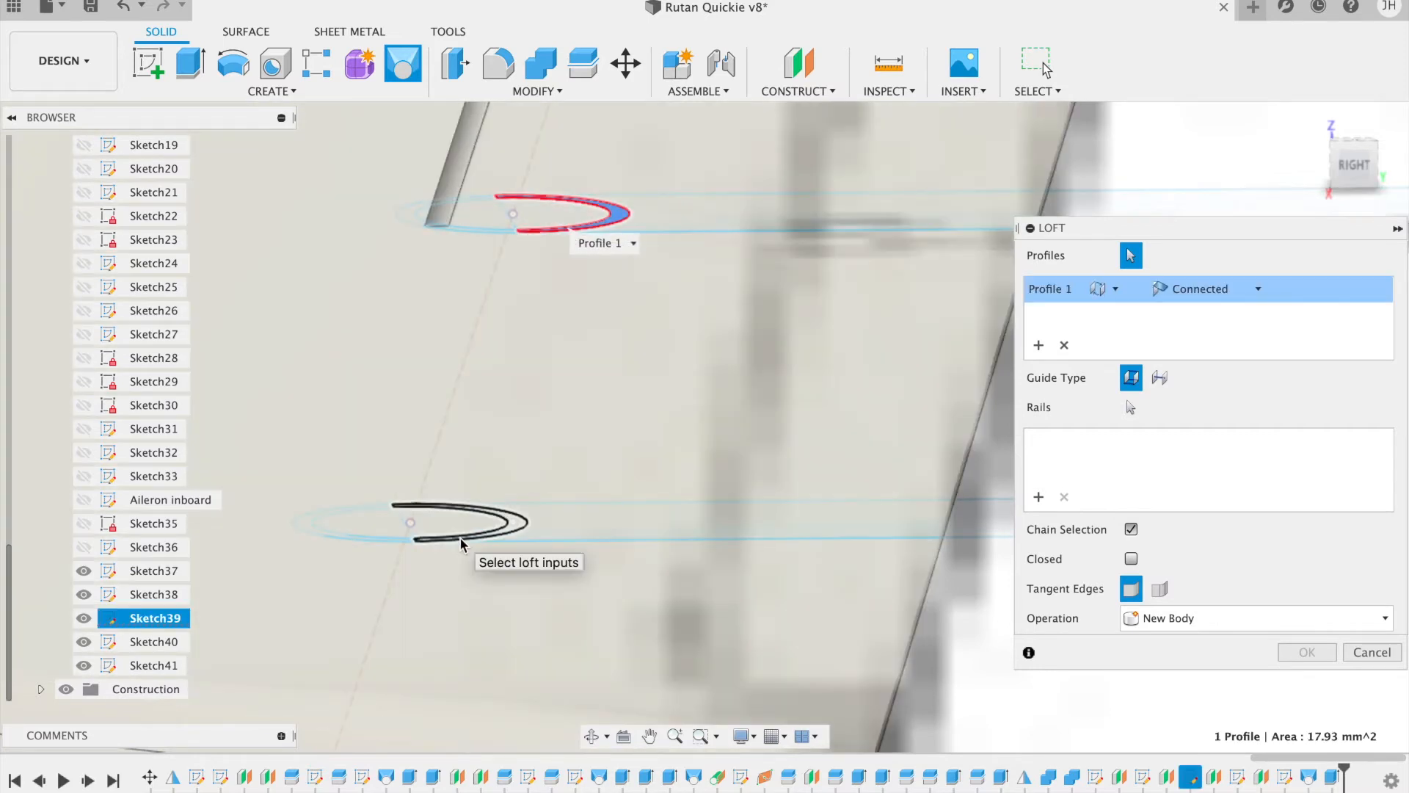
pyautogui.click(461, 543)
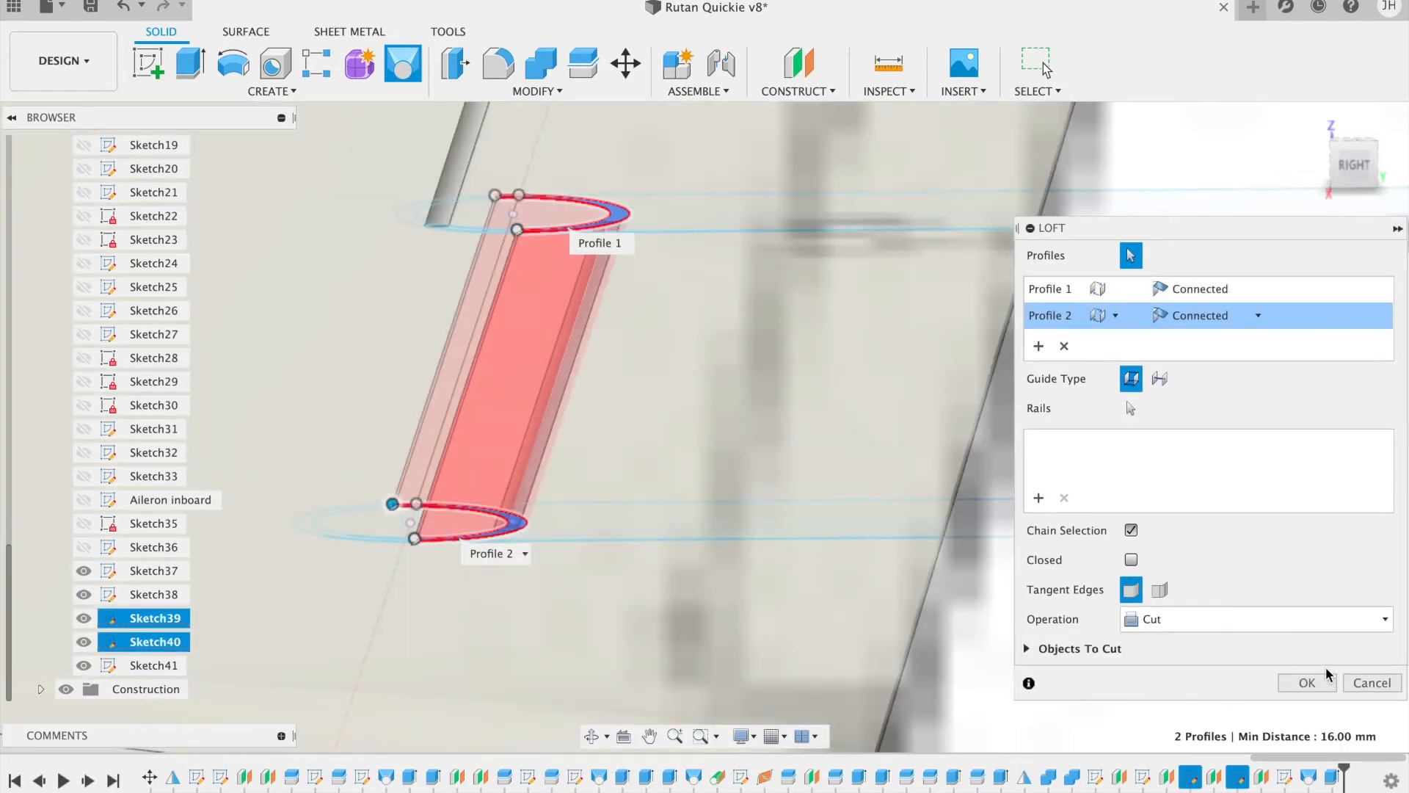
pyautogui.click(1308, 681)
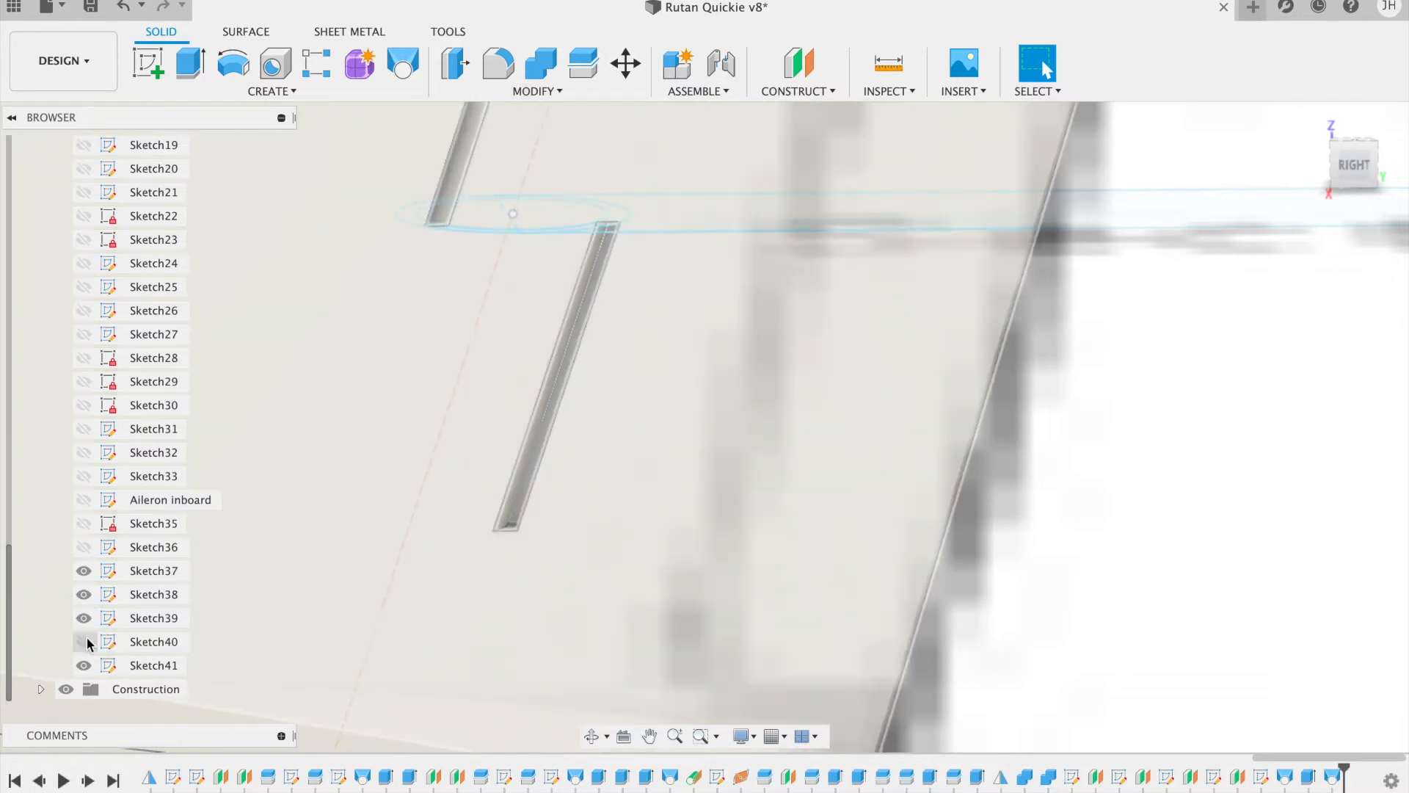
pyautogui.click(84, 641)
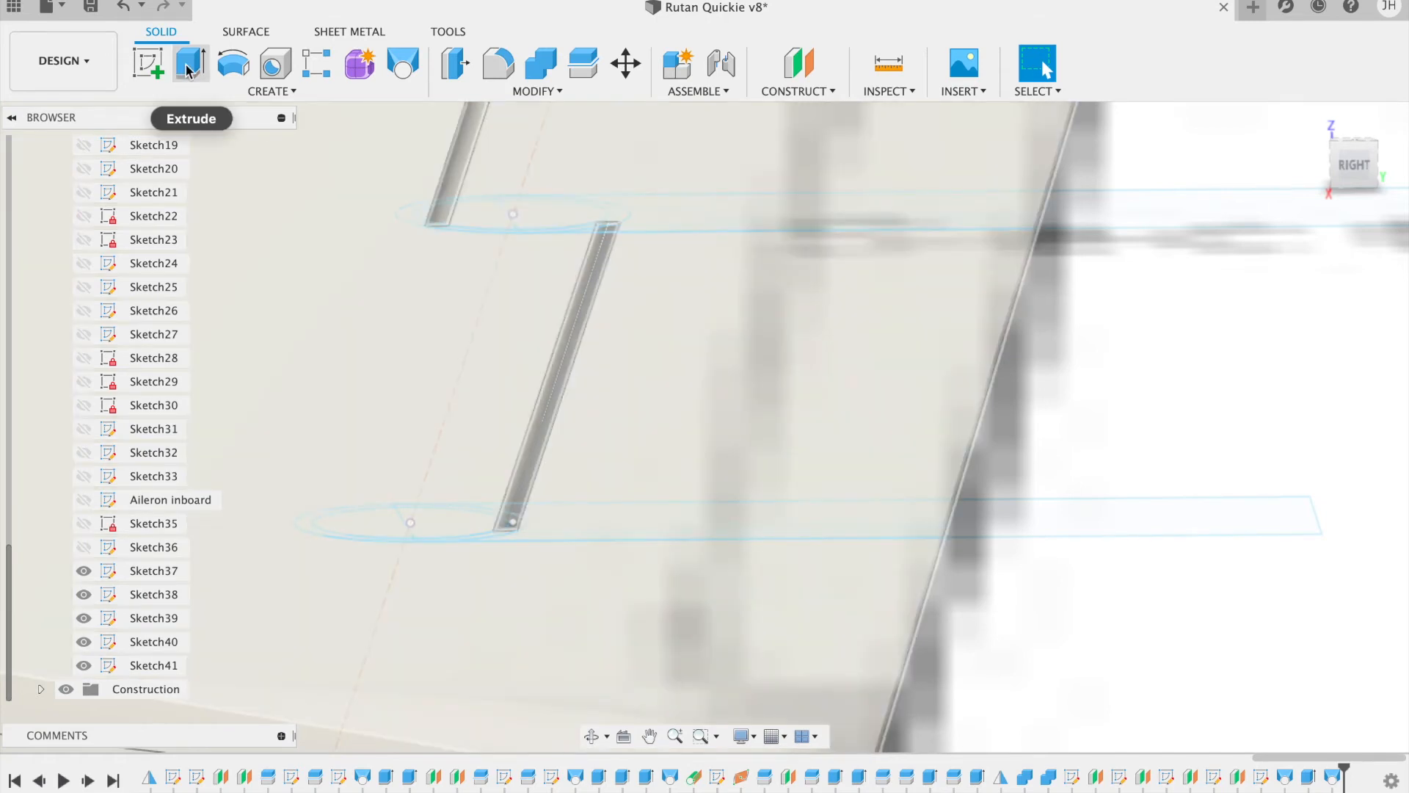
# Step: Extrude the four circle regions of Sketch39 downward about 0.49 mm as a cut
pyautogui.click(188, 71)
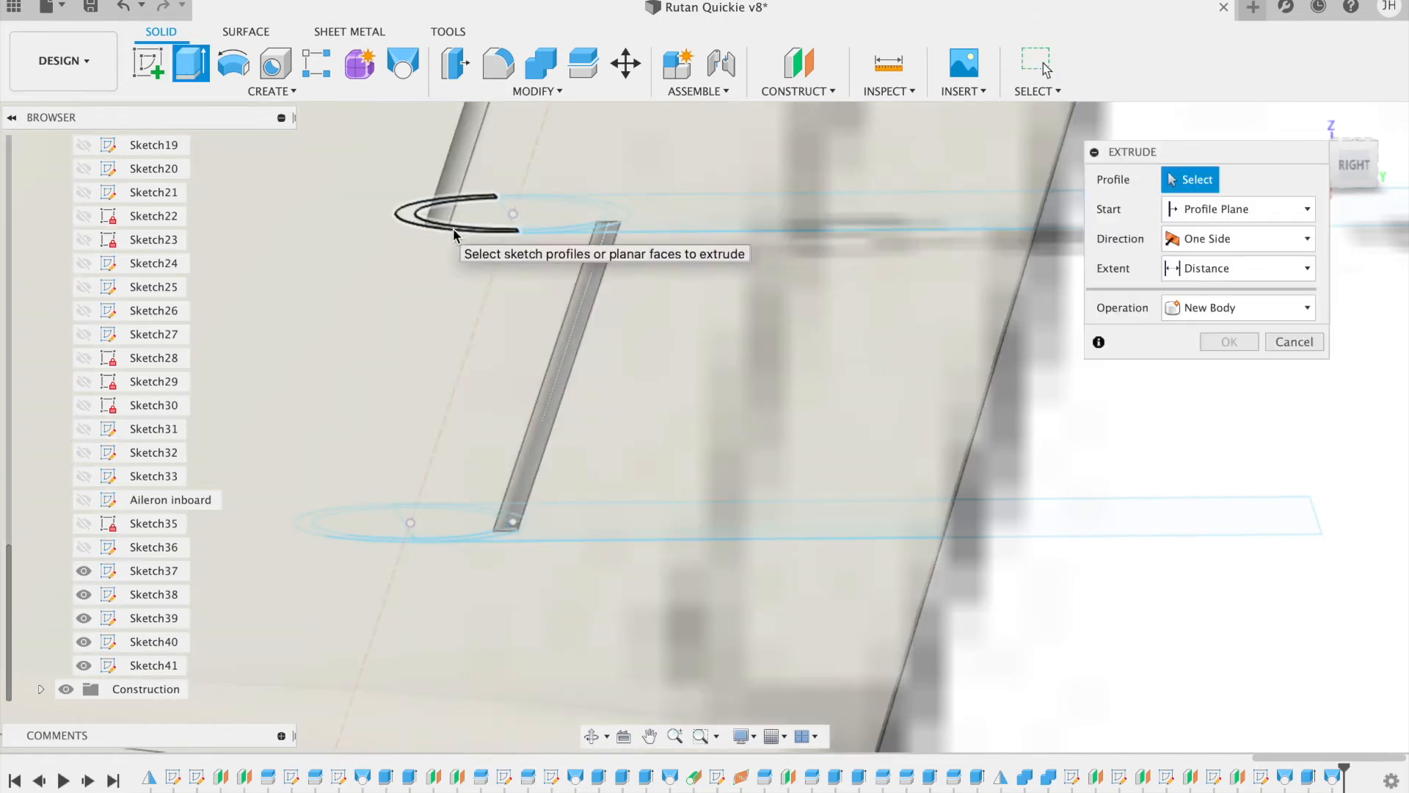
pyautogui.click(474, 223)
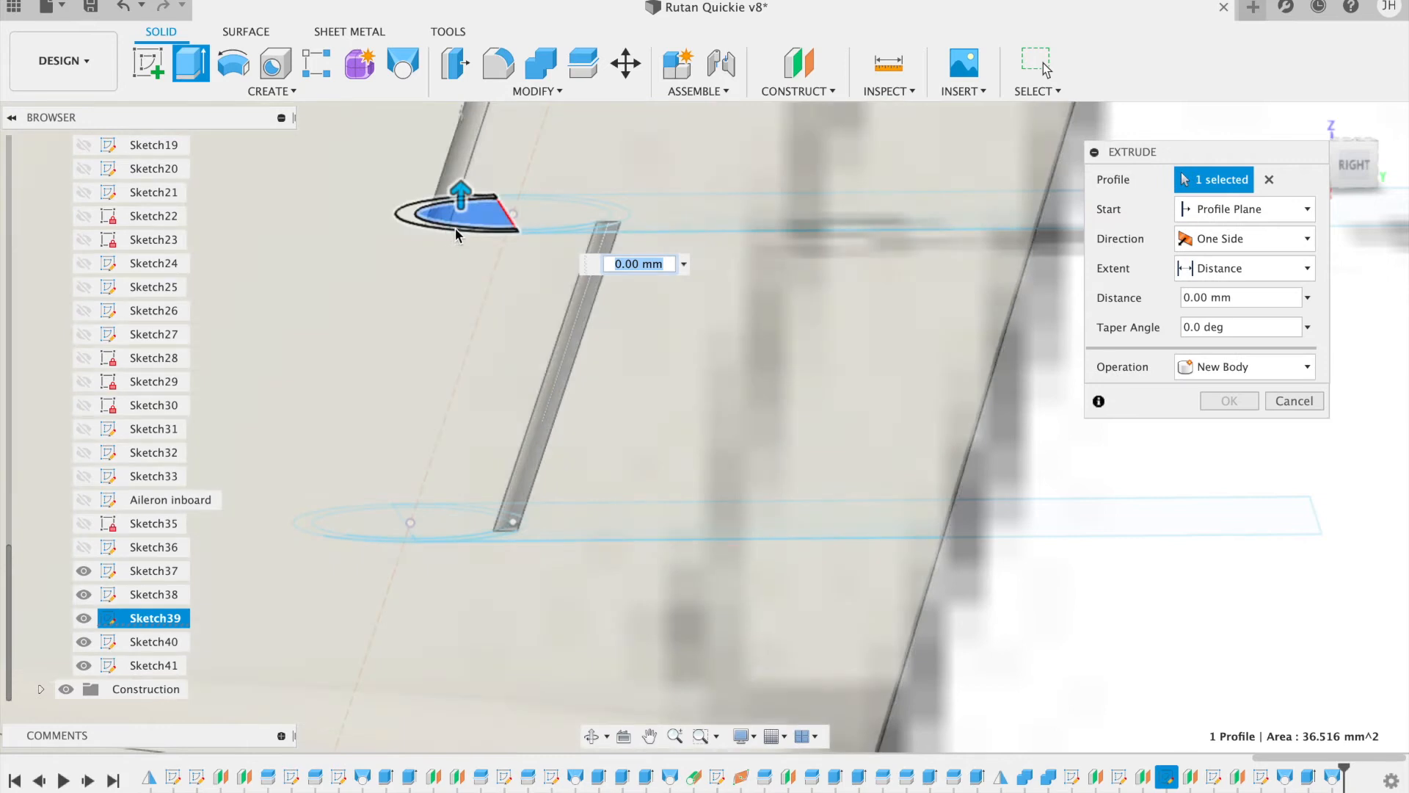
pyautogui.click(455, 229)
pyautogui.moveTo(544, 213); pyautogui.dragTo(543, 221)
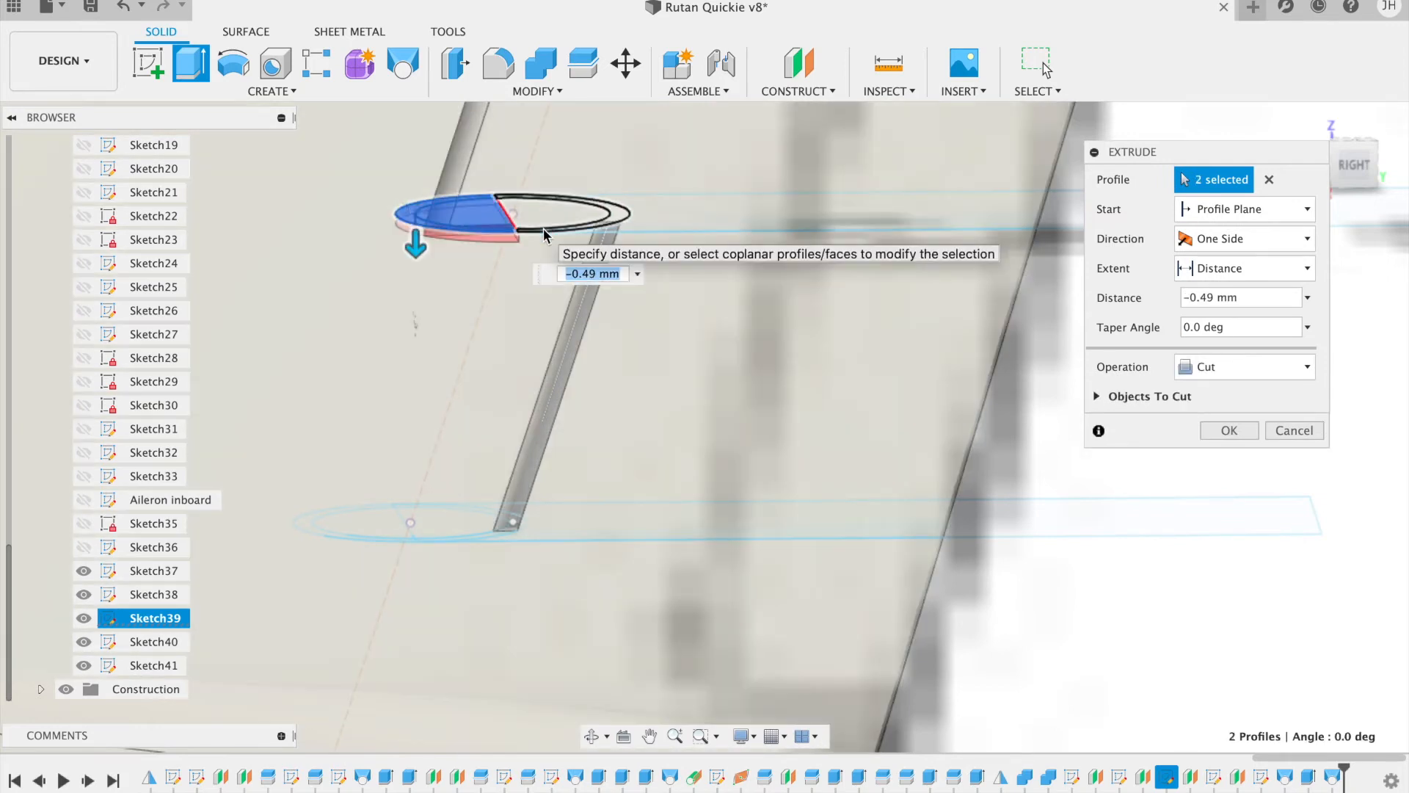
pyautogui.click(543, 226)
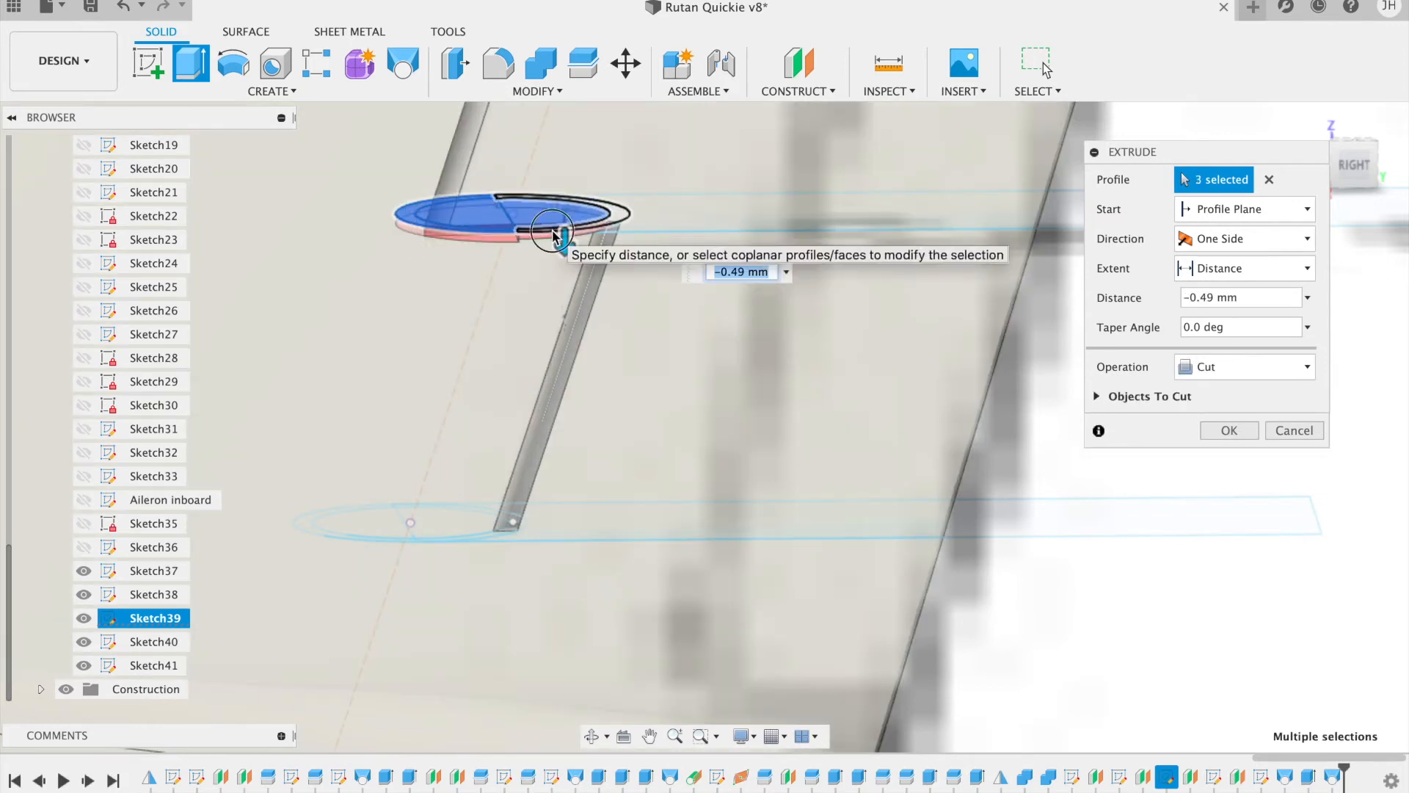
pyautogui.click(551, 230)
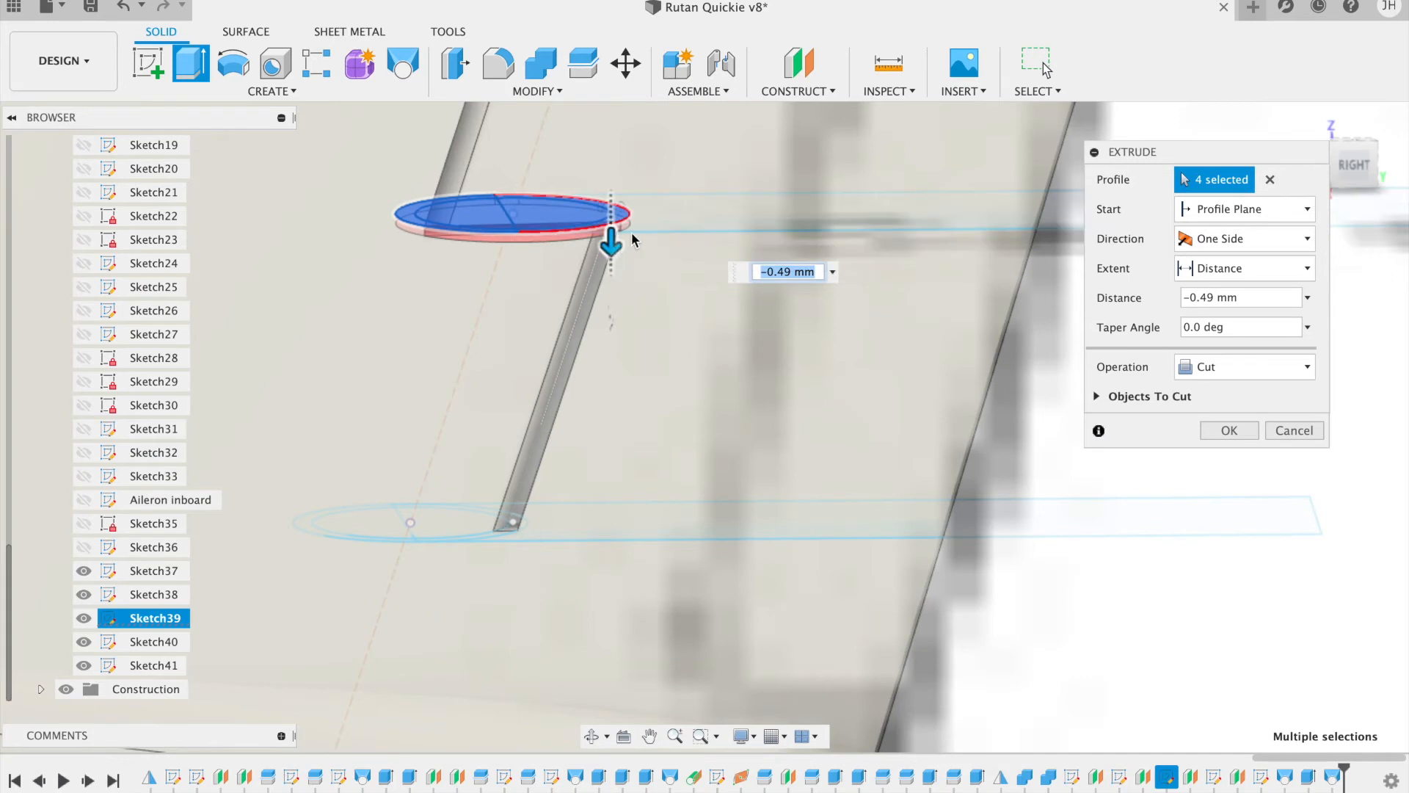
# Step: Make the Sketch39 cut two-sided and set its second side's distance to 0.5 mm
pyautogui.click(1209, 245)
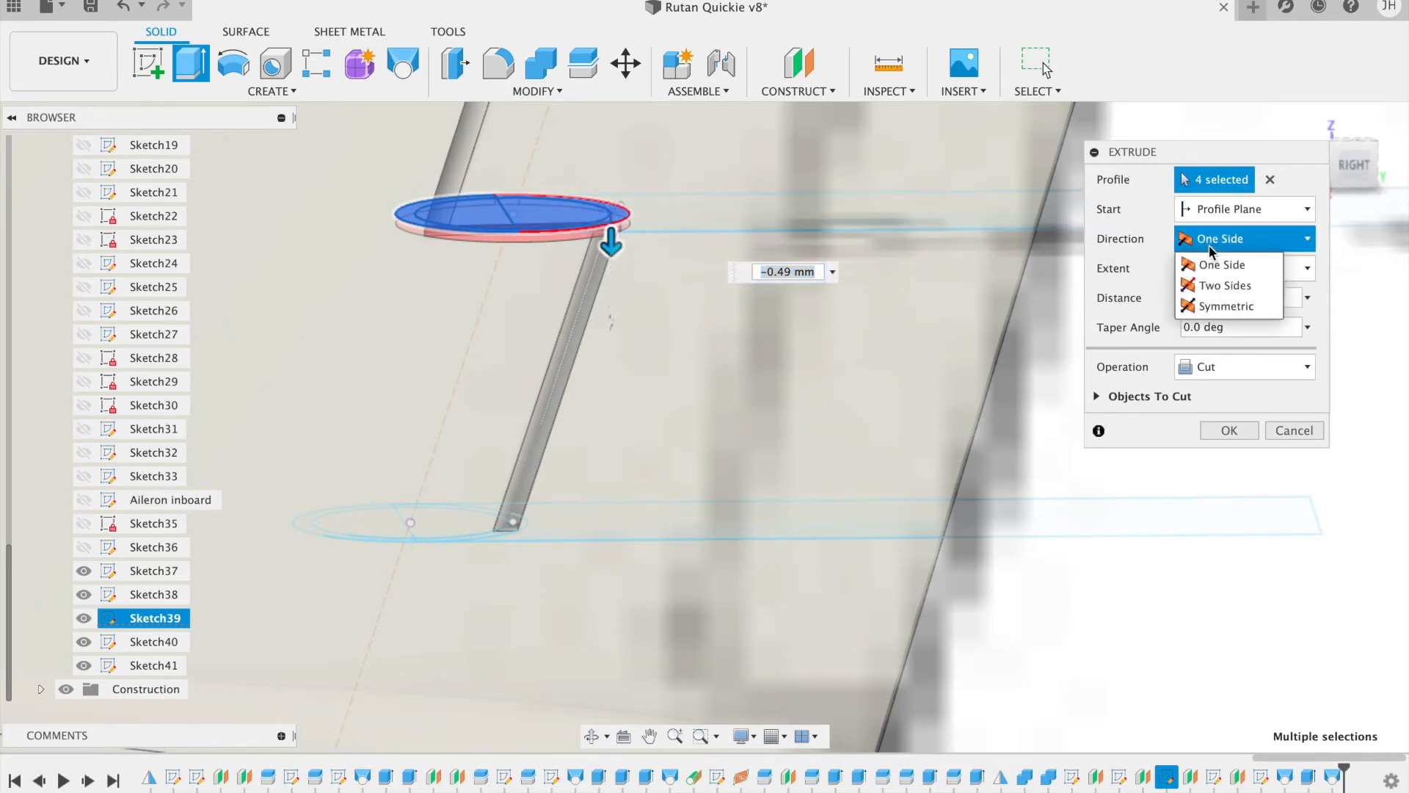
pyautogui.click(1214, 257)
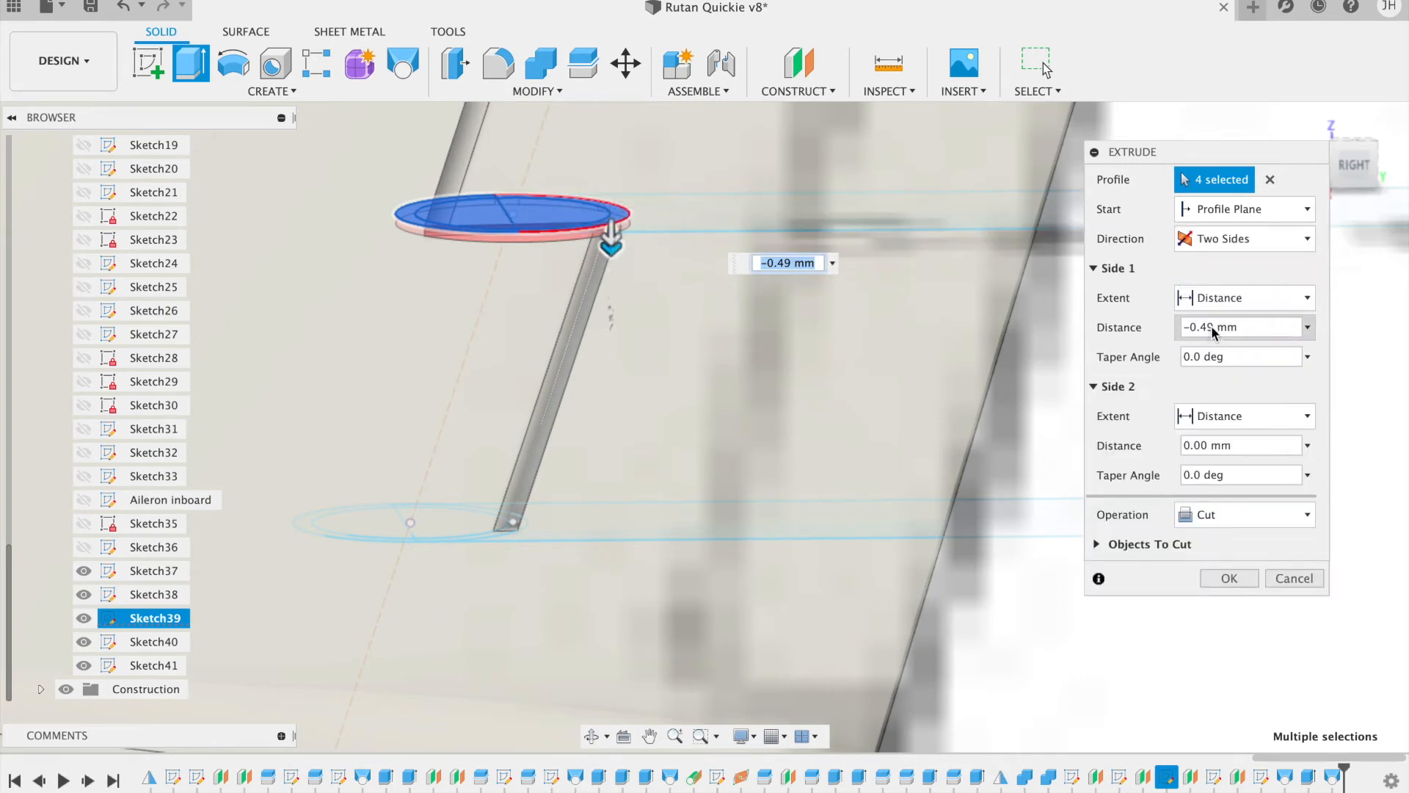
pyautogui.click(1207, 444)
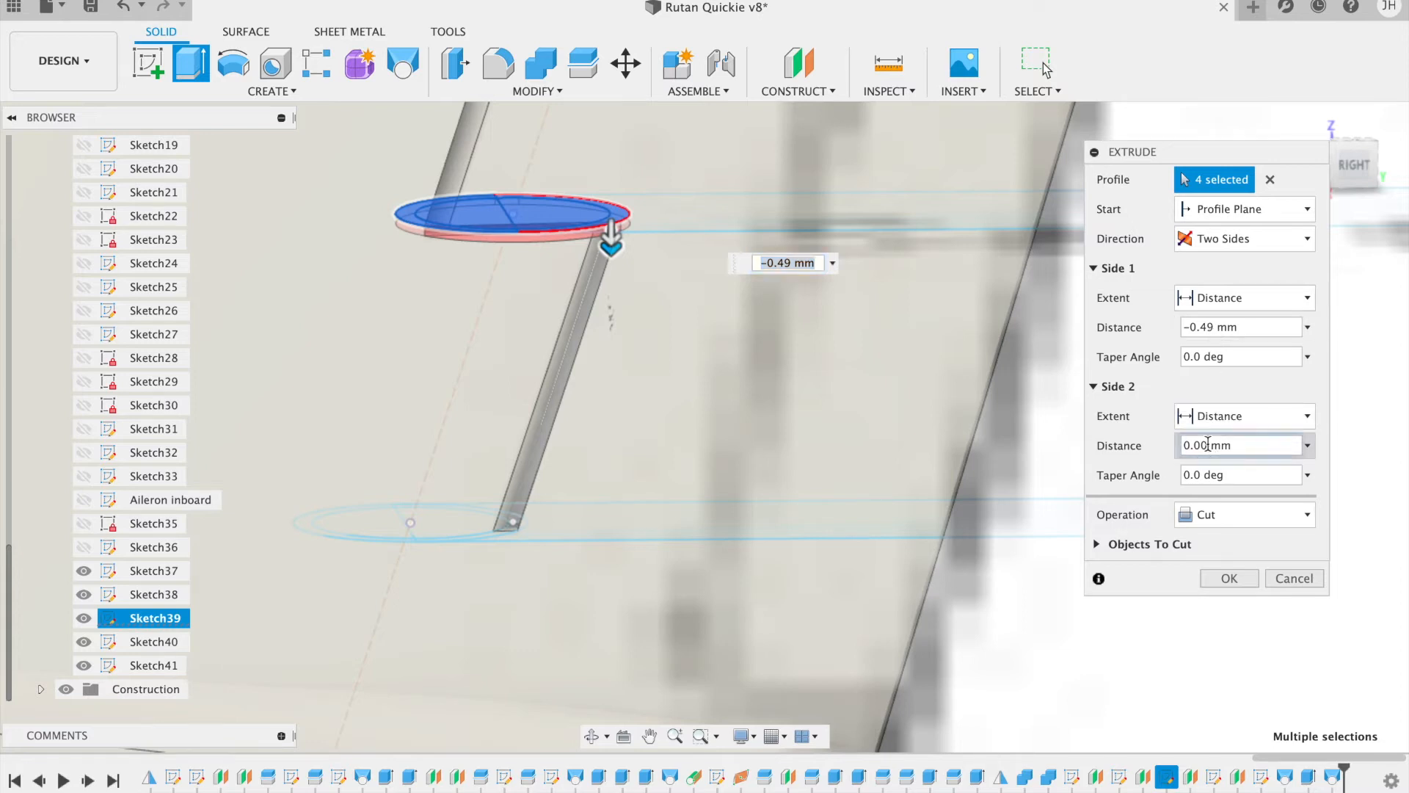
pyautogui.press('BackSpace')
pyautogui.press('BackSpace')
pyautogui.write('5')
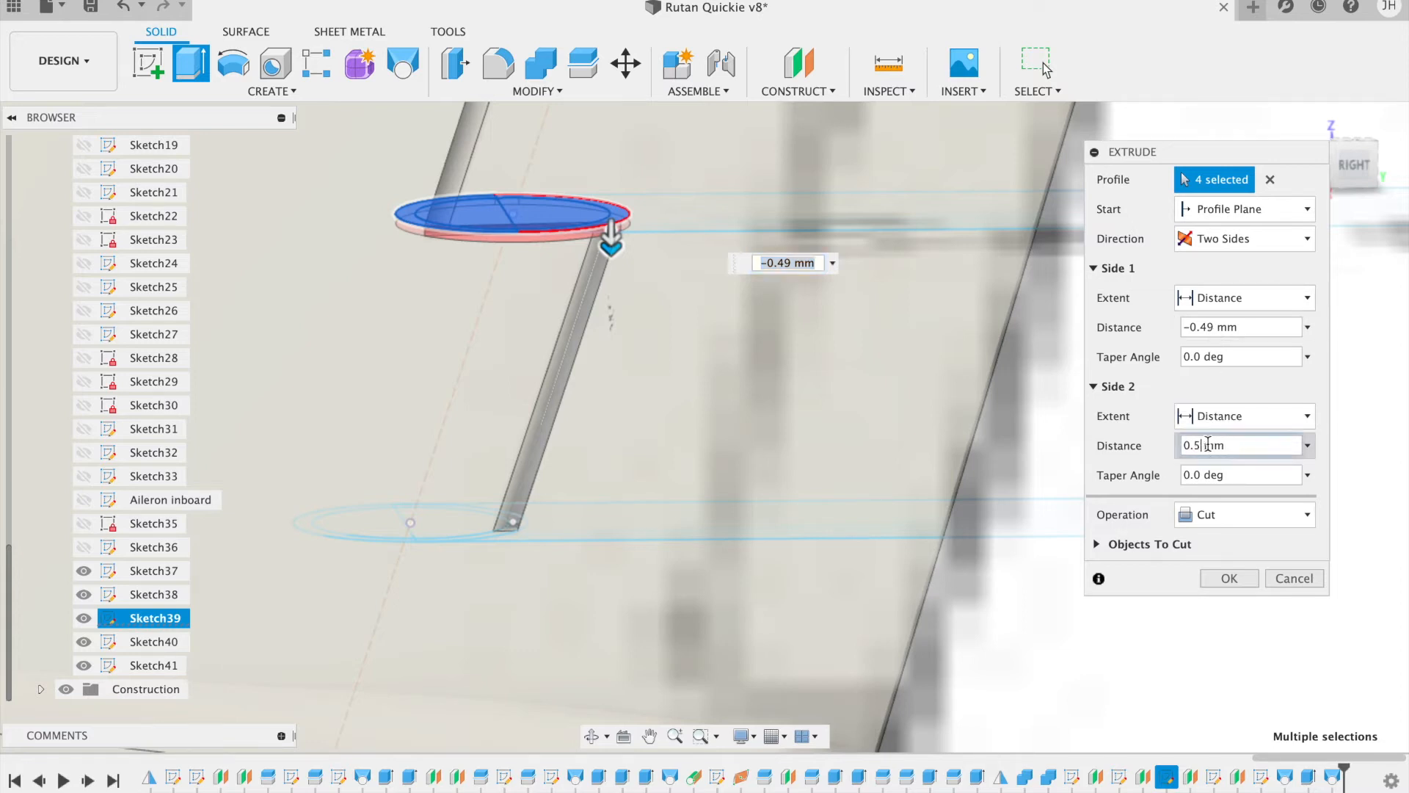
# Step: Set the first side's distance of the Sketch39 cut to 0.5 mm, opposite to the second side
pyautogui.click(1213, 328)
pyautogui.press('BackSpace')
pyautogui.press('BackSpace')
pyautogui.write('5')
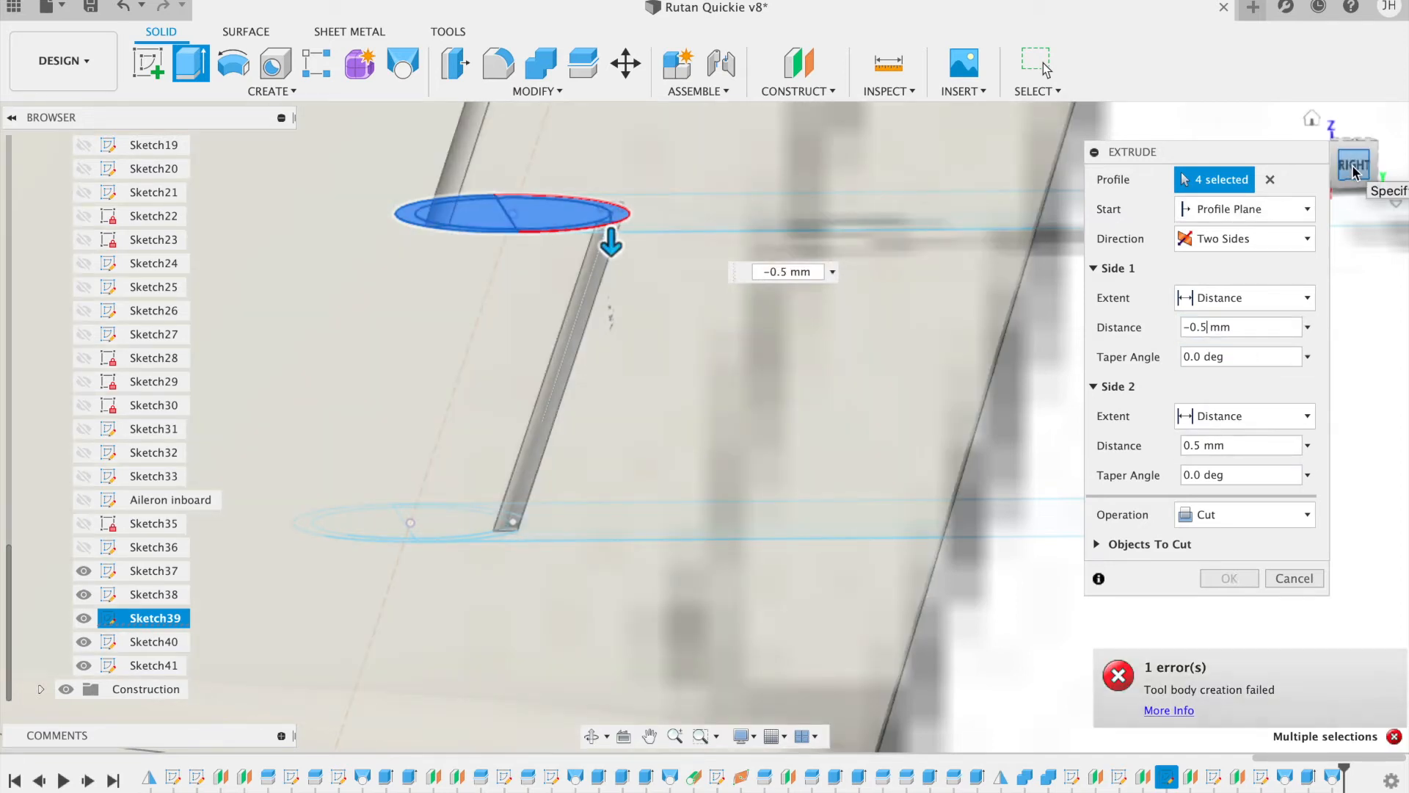
pyautogui.click(1354, 170)
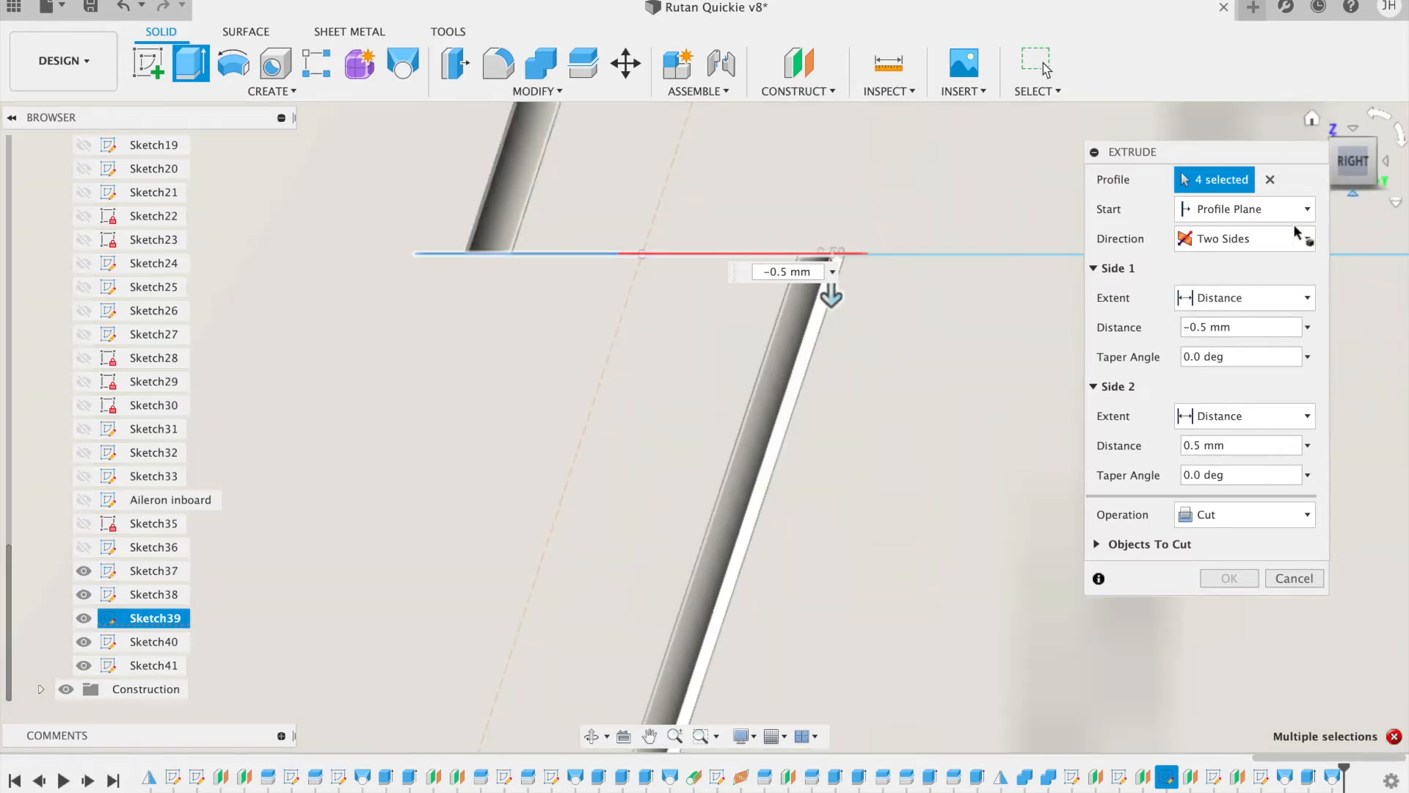
pyautogui.click(1192, 326)
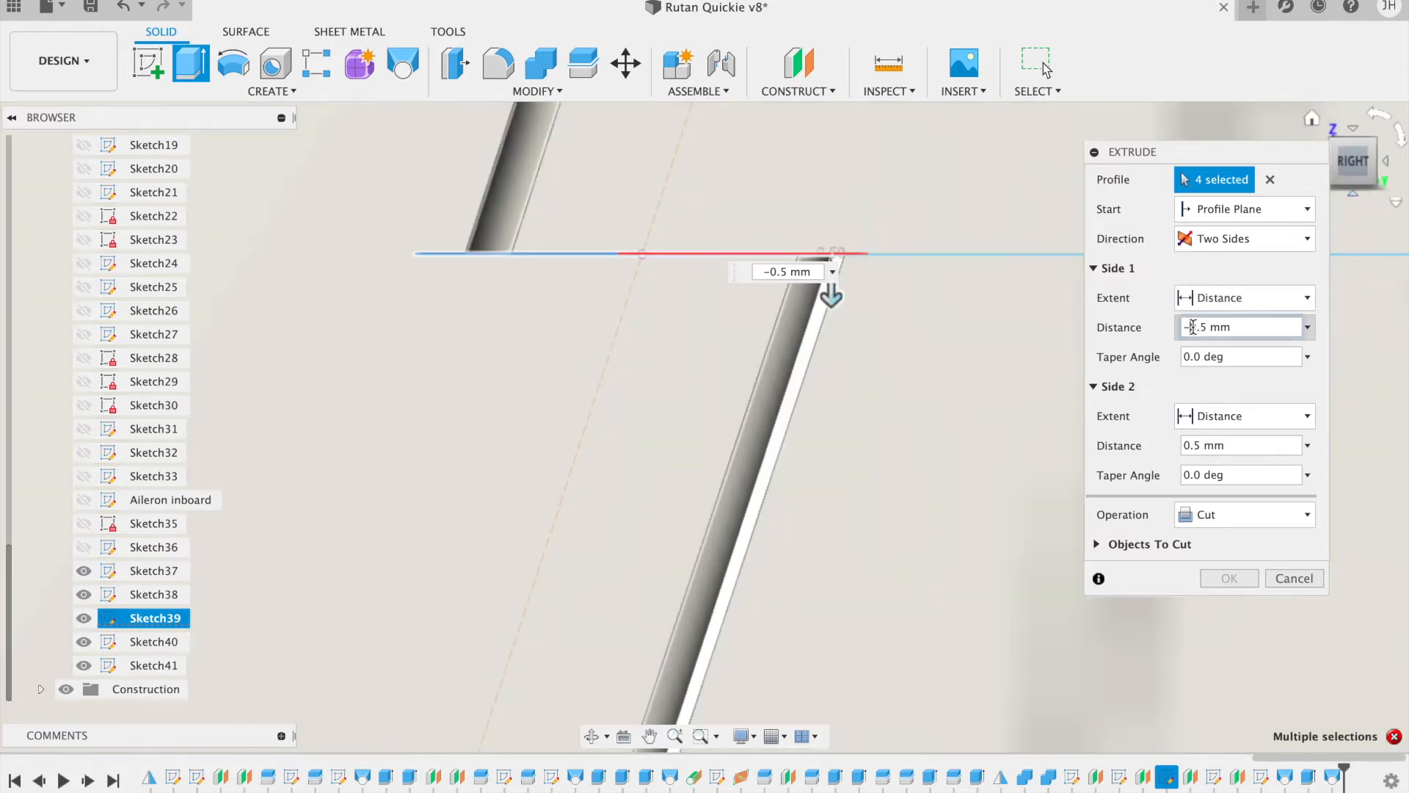
pyautogui.press('BackSpace')
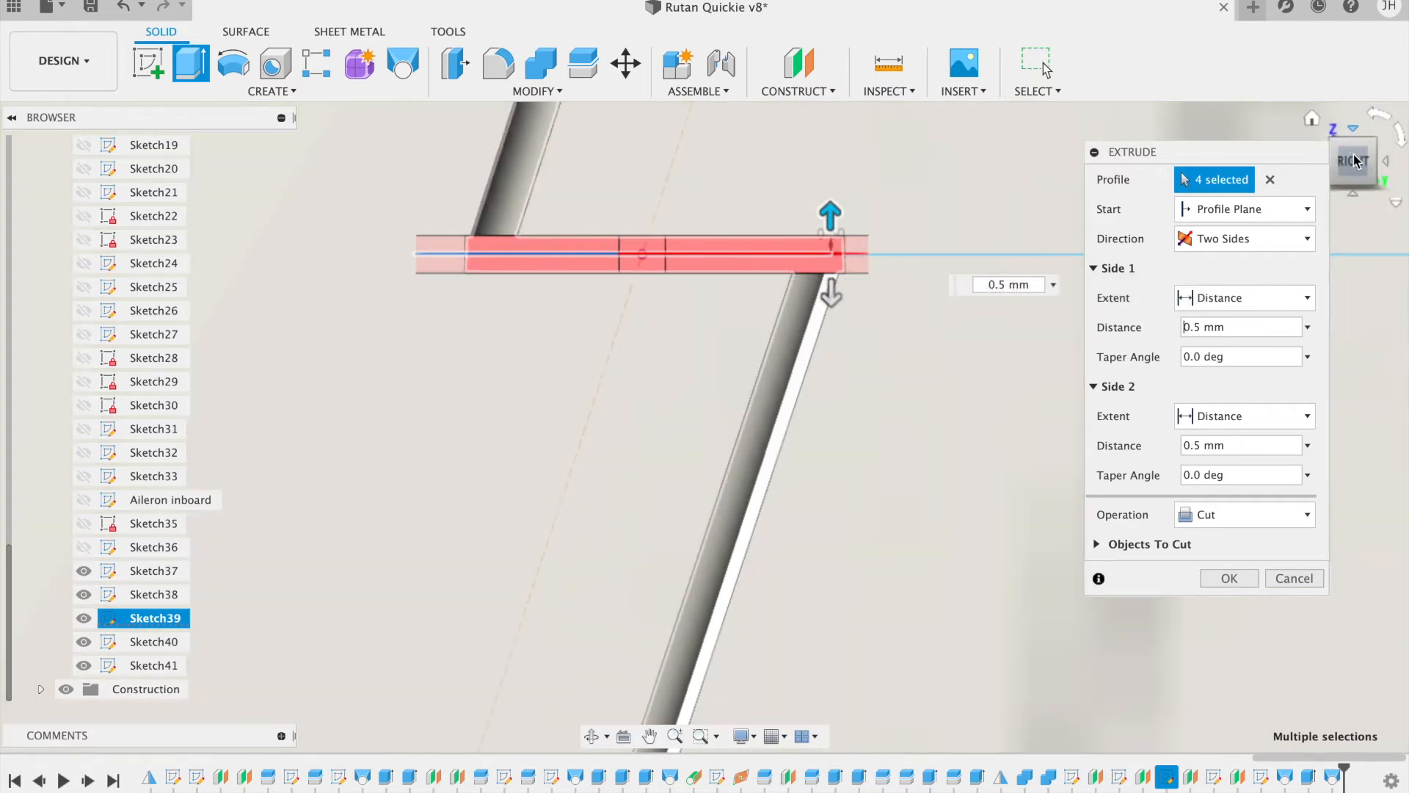
# Step: Try taper angles on the first side of the Sketch39 cut, ending with -12 degrees
pyautogui.moveTo(1353, 158); pyautogui.dragTo(1361, 163)
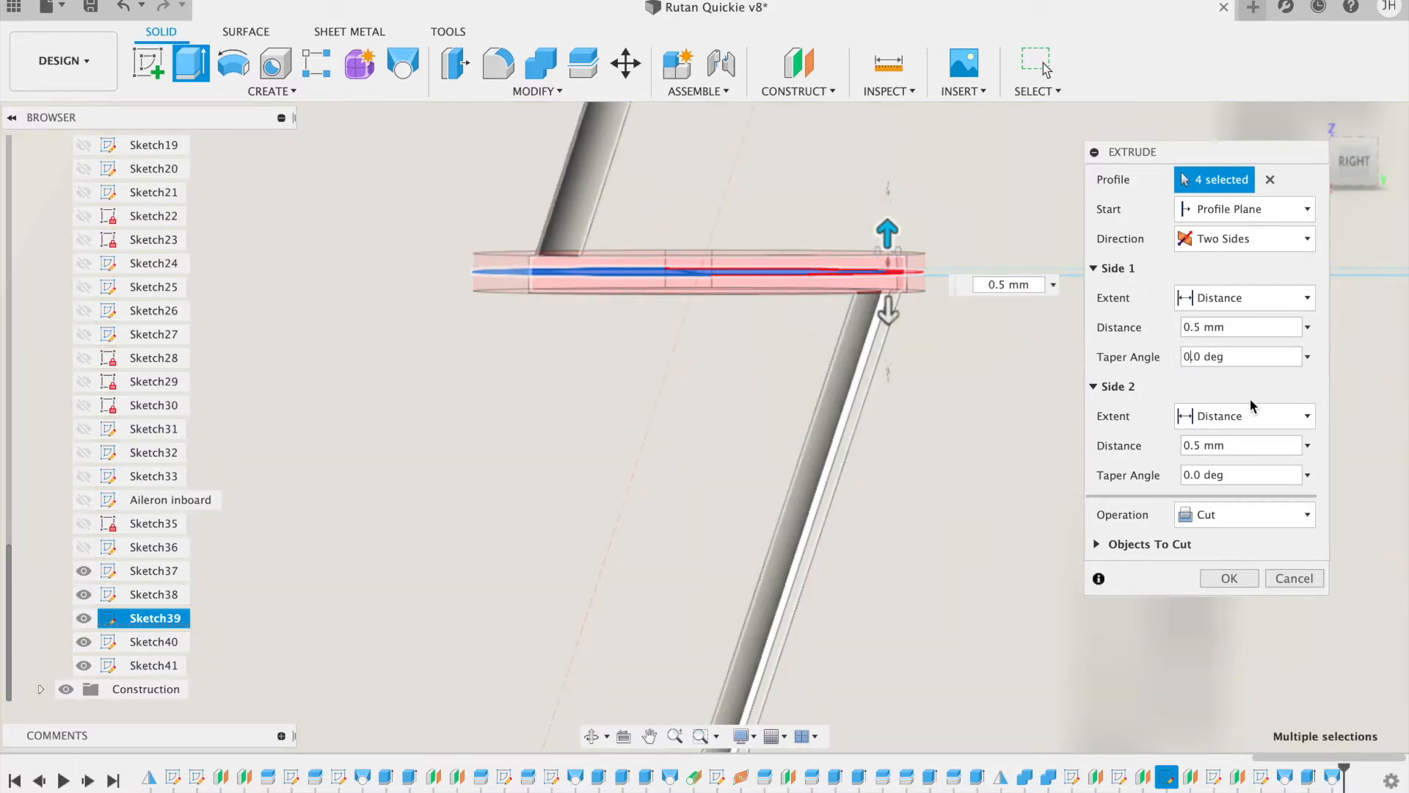
pyautogui.press('BackSpace')
pyautogui.write('5')
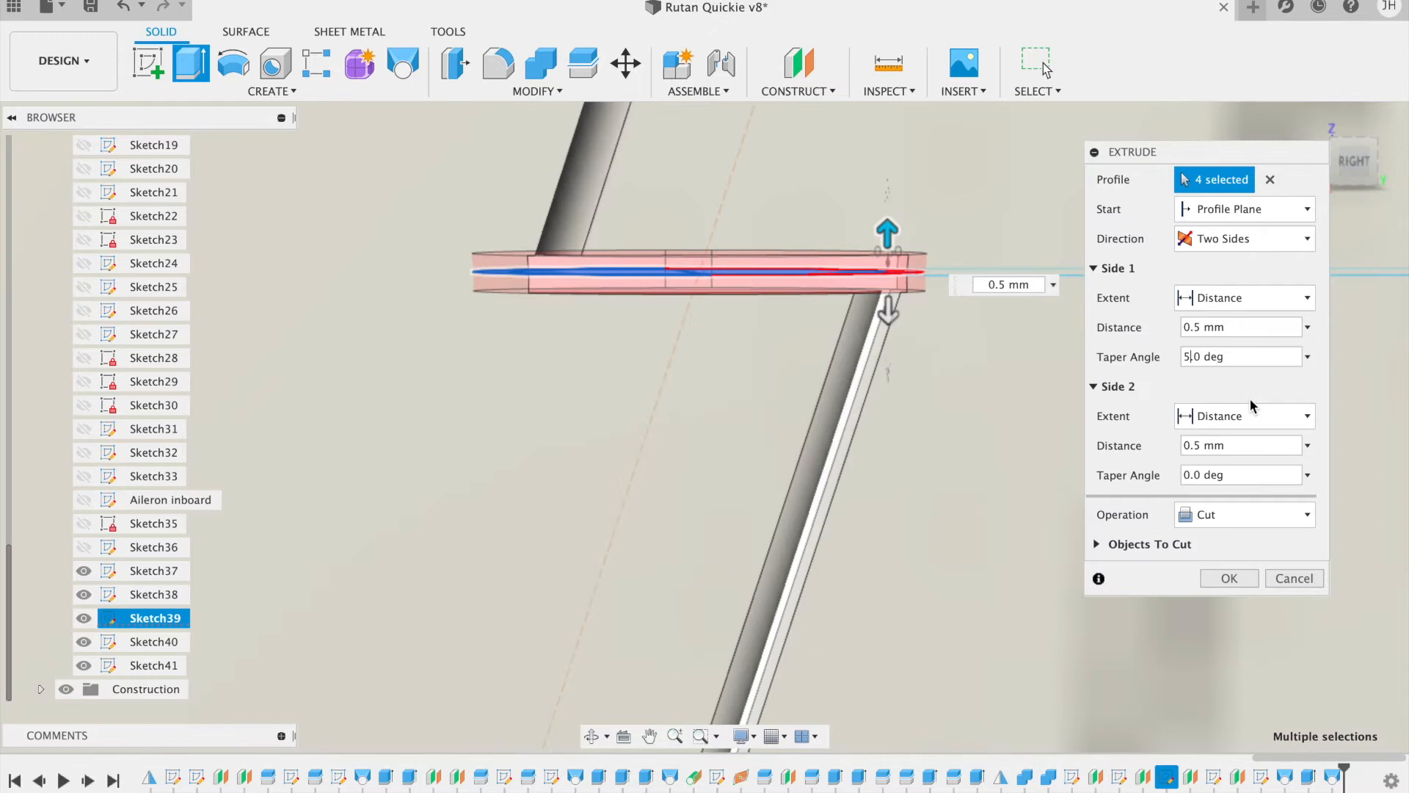
pyautogui.press('BackSpace')
pyautogui.write('-5')
pyautogui.press('BackSpace')
pyautogui.write('10')
pyautogui.press('BackSpace')
pyautogui.write('12')
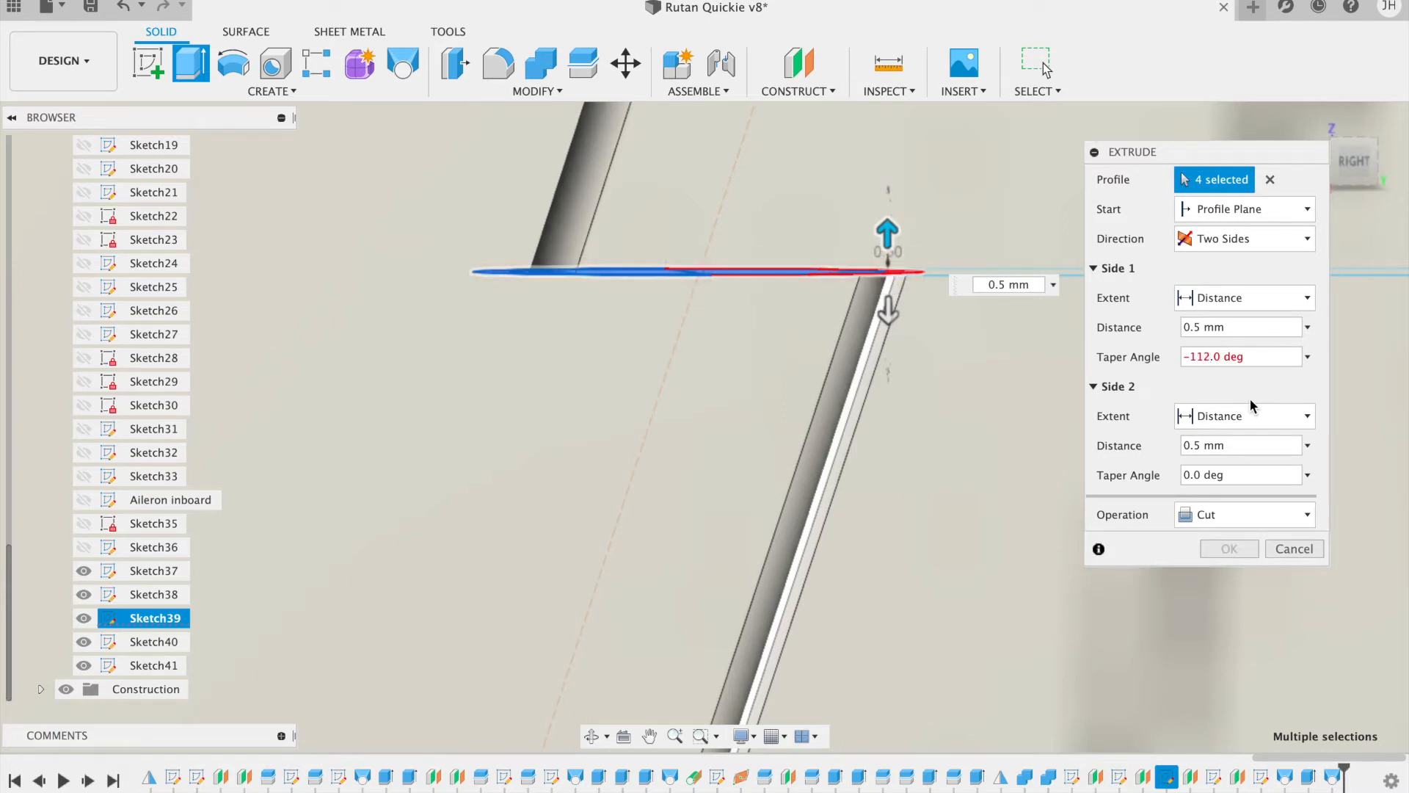
pyautogui.press('BackSpace')
pyautogui.press('BackSpace')
pyautogui.write('2')
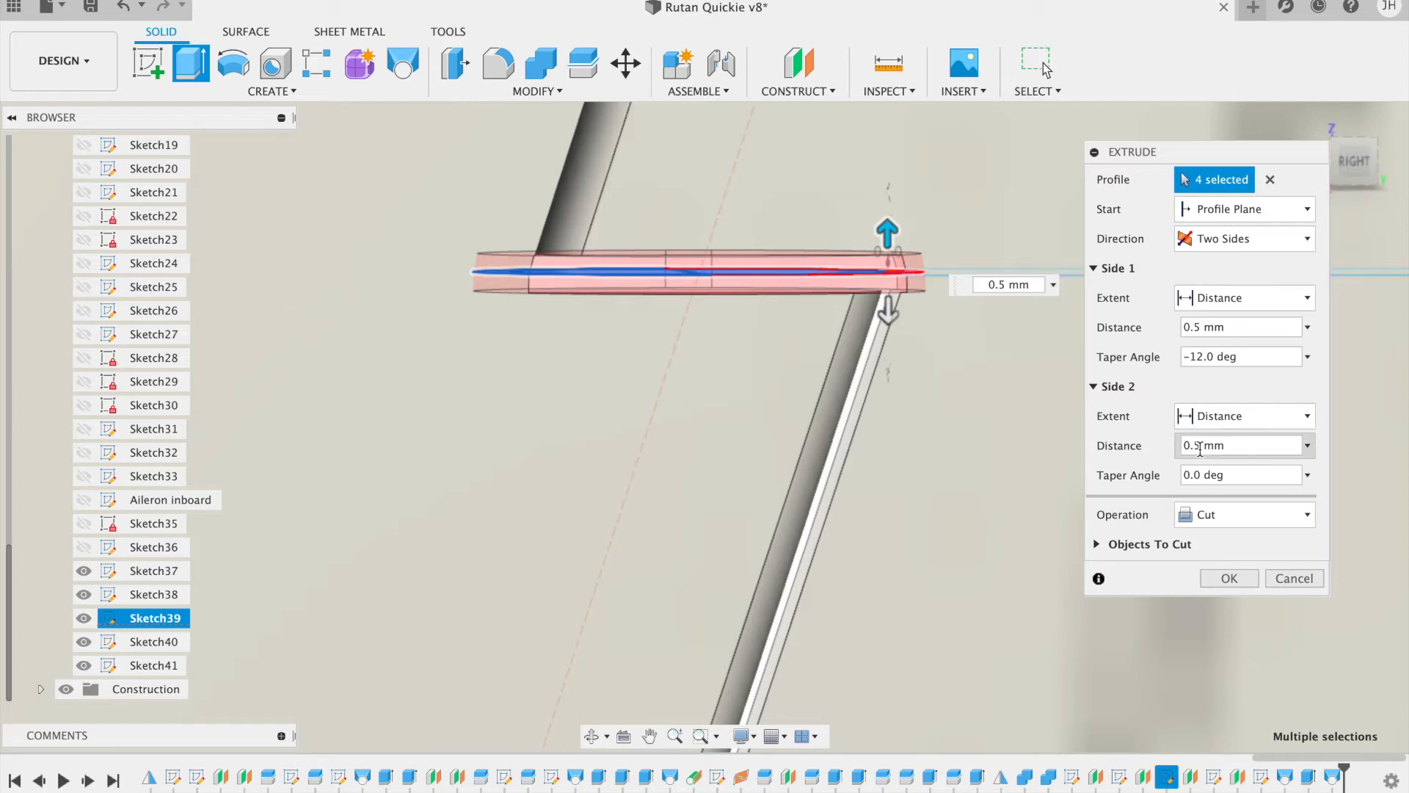
# Step: Set the taper angle to -16 degrees on both sides and complete the Sketch39 cut
pyautogui.doubleClick(1191, 474)
pyautogui.write('12')
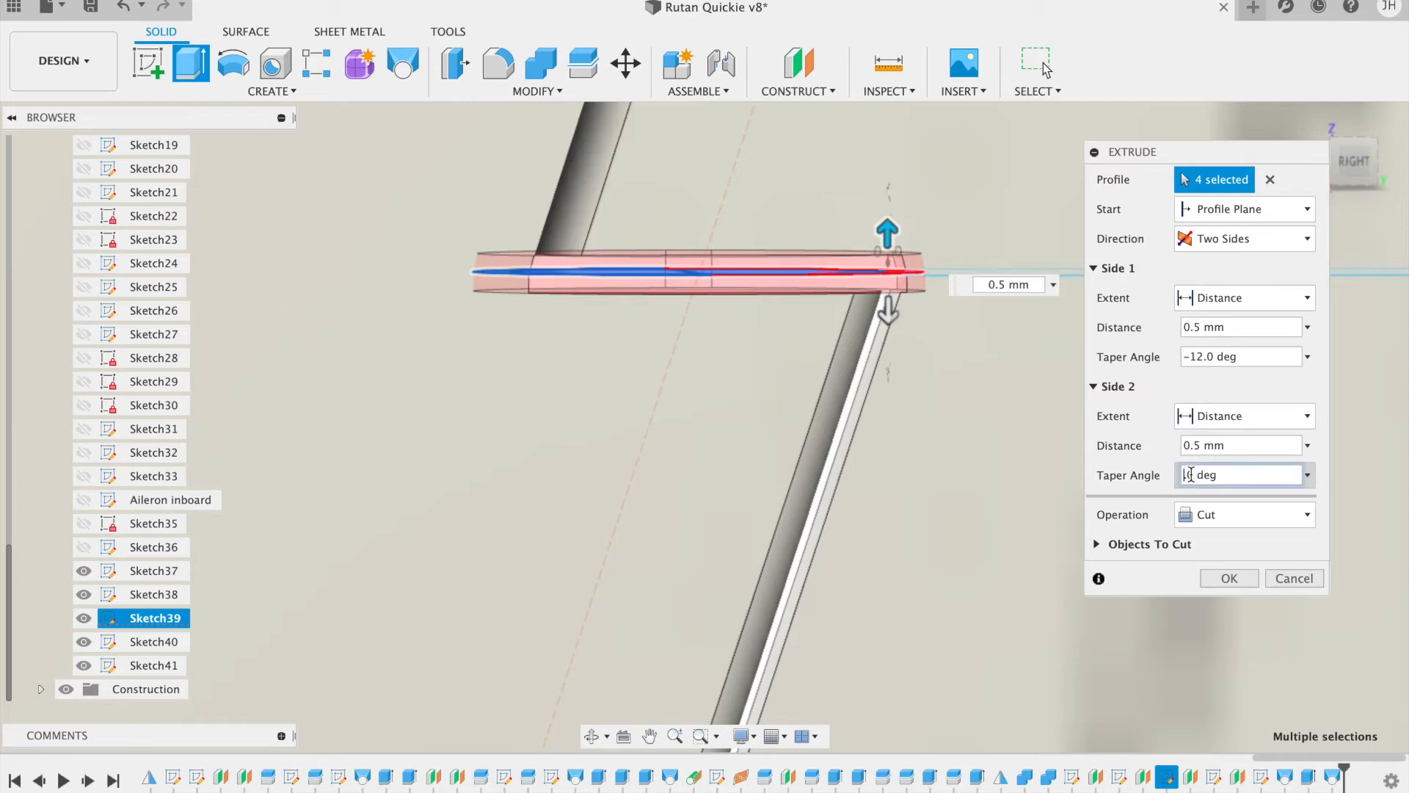
pyautogui.press('BackSpace')
pyautogui.press('BackSpace')
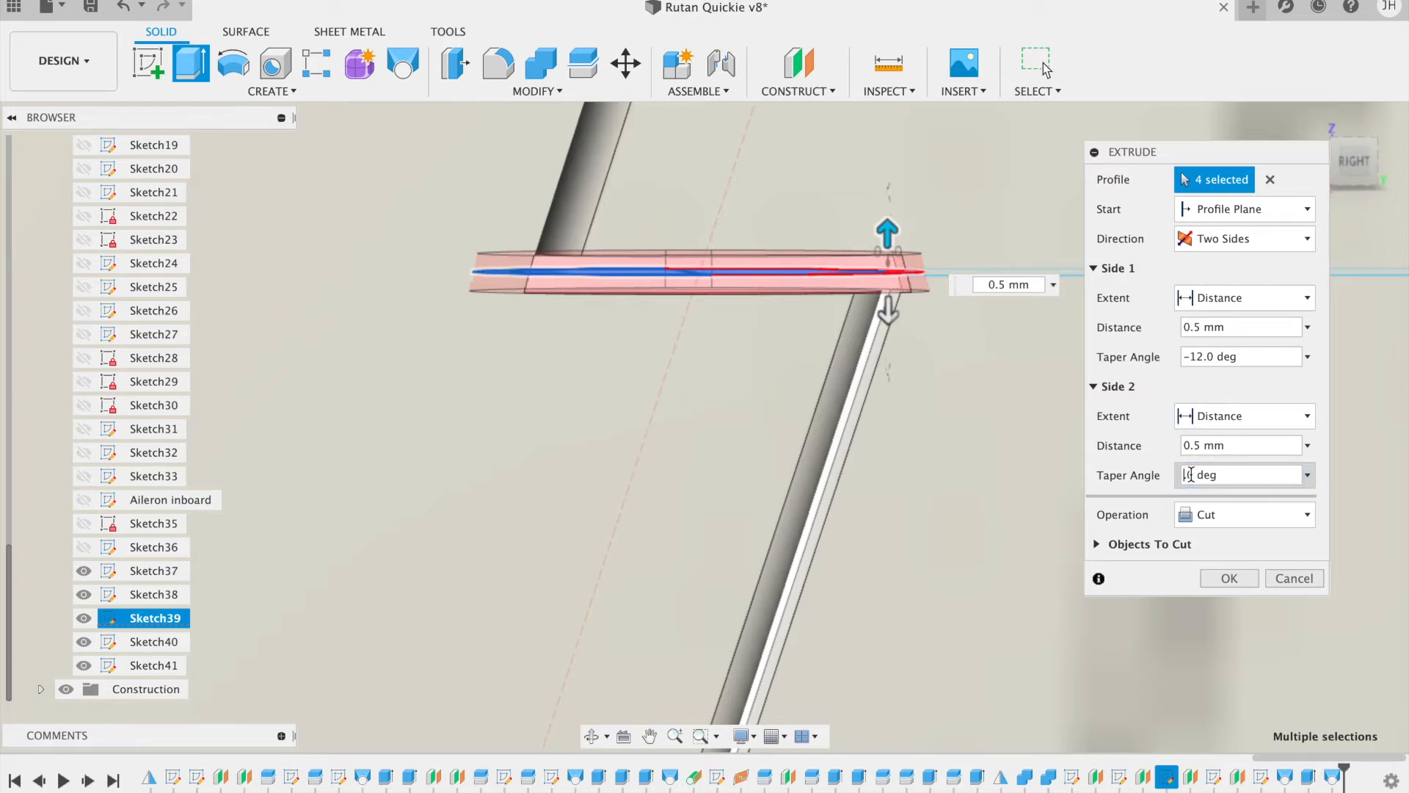
pyautogui.write('-12.')
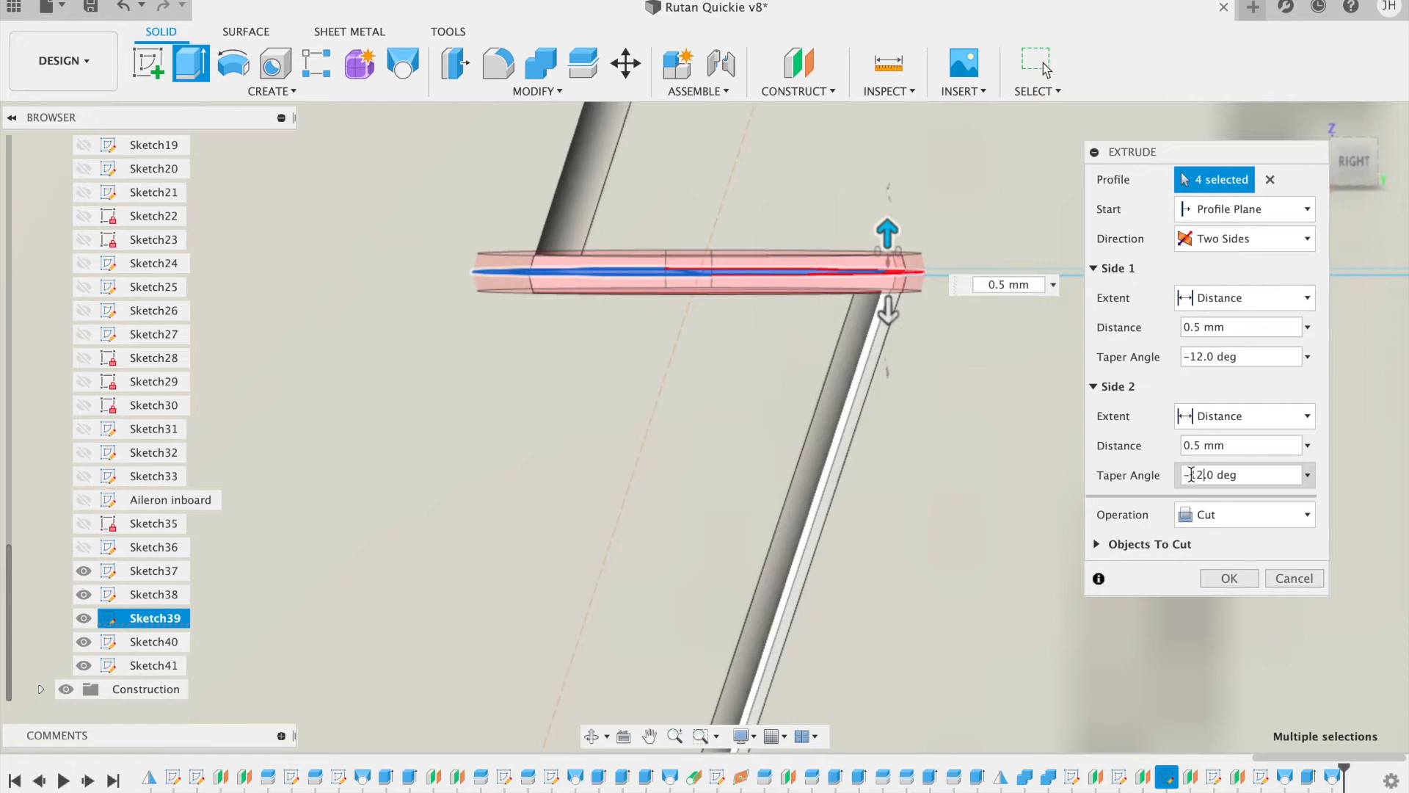
pyautogui.press('BackSpace')
pyautogui.write('5')
pyautogui.click(1201, 357)
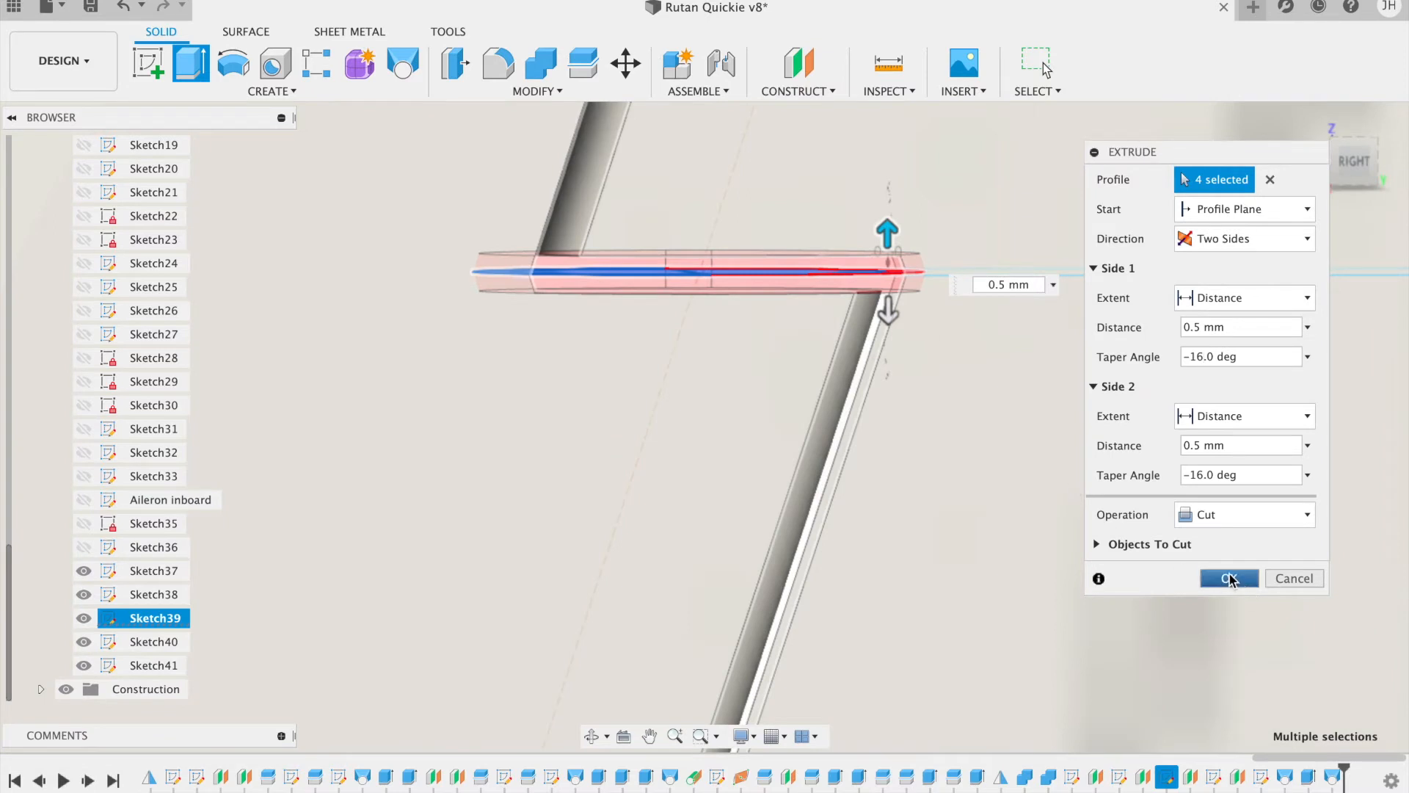
pyautogui.click(1229, 578)
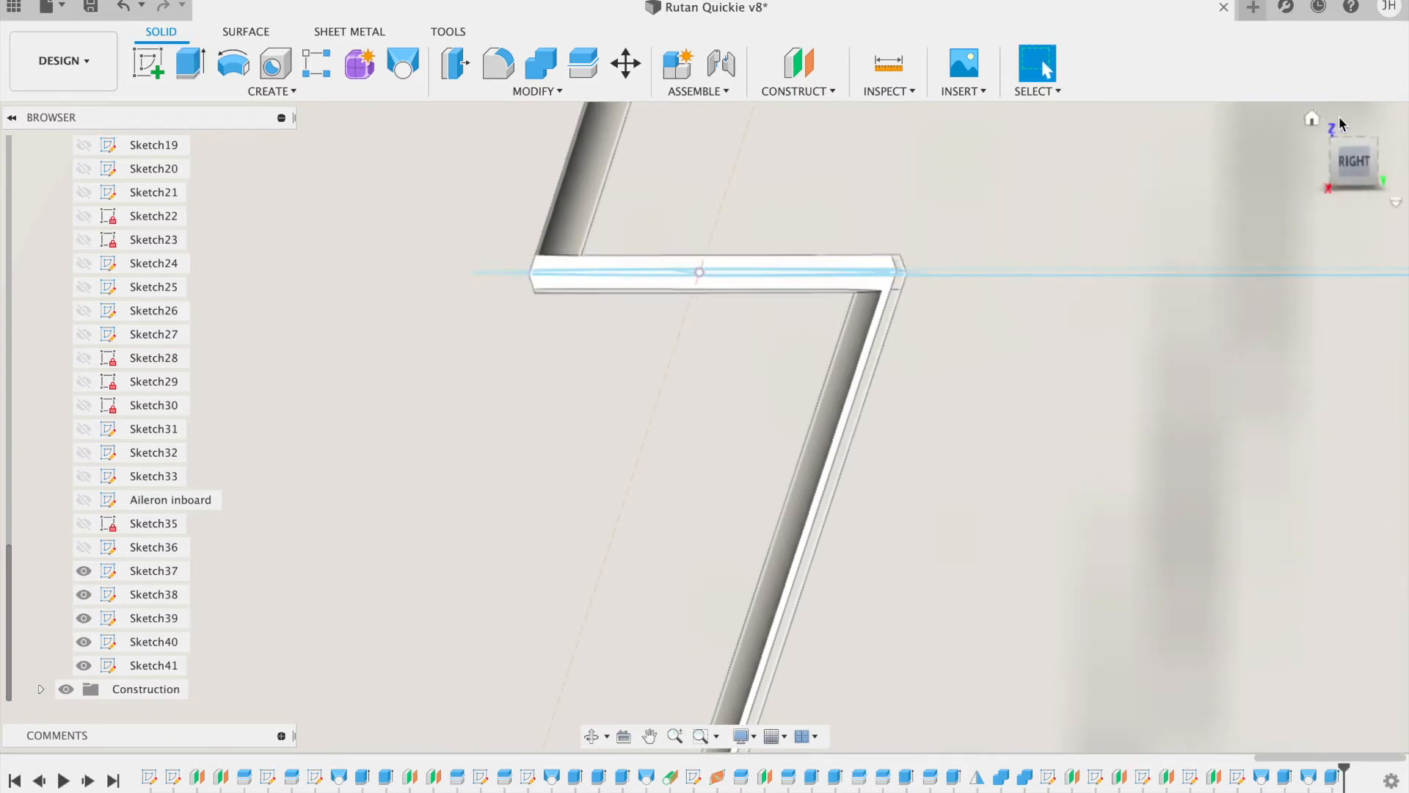
# Step: Loft a cut between the front half-rings of Sketch40 and Sketch41 through the fin's lower end
pyautogui.scroll(-3, 1046, 387)
pyautogui.scroll(3, 1046, 388)
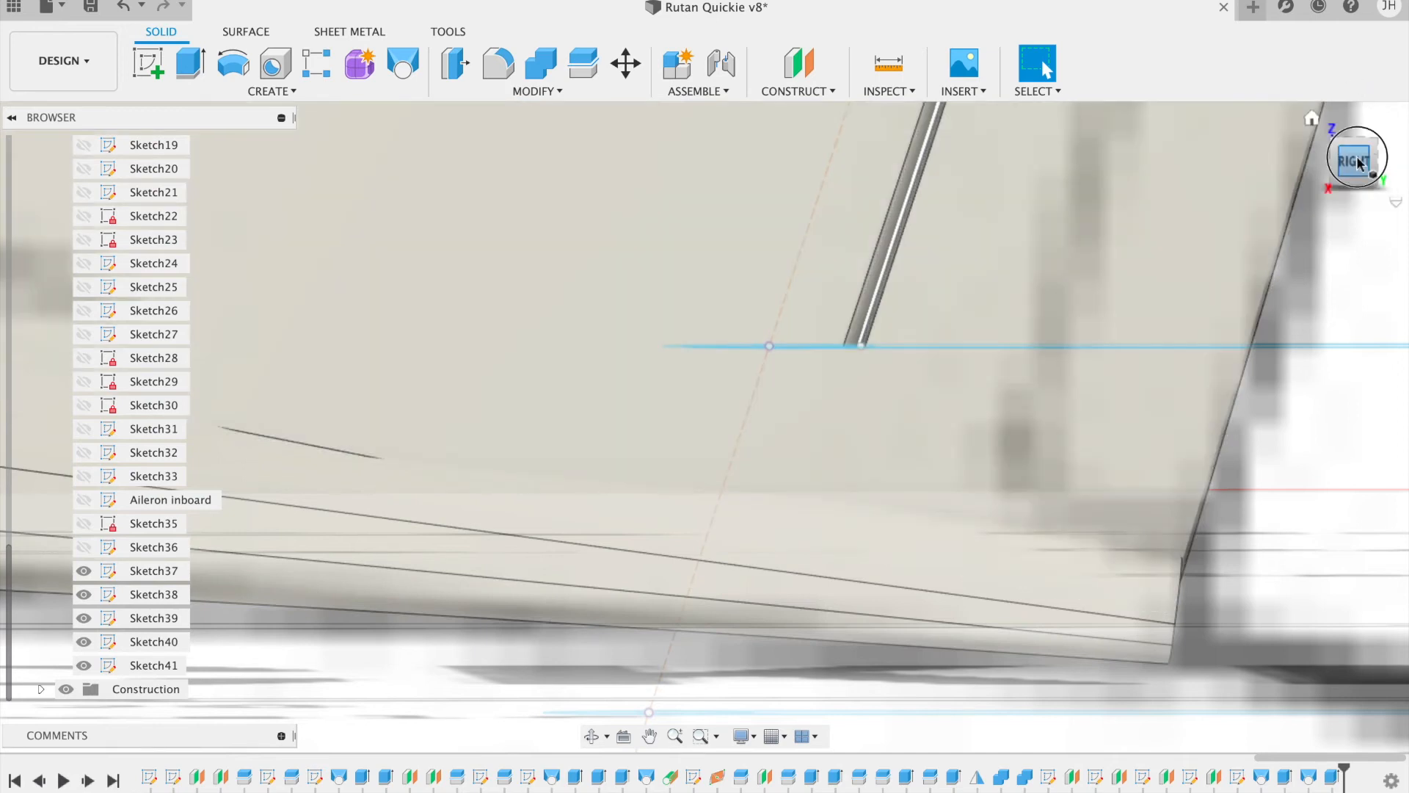
pyautogui.click(1355, 167)
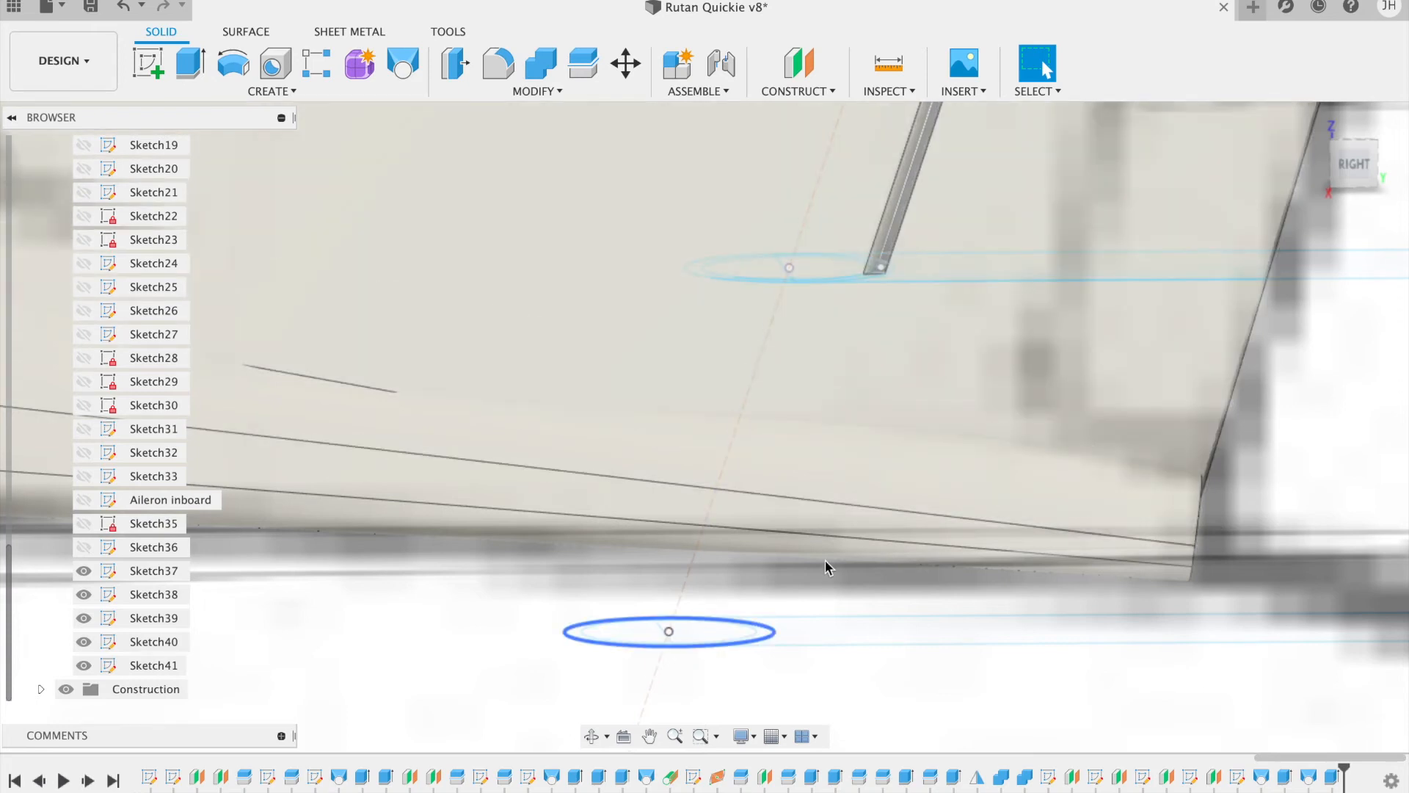
pyautogui.scroll(-5, 827, 566)
pyautogui.scroll(-3, 827, 566)
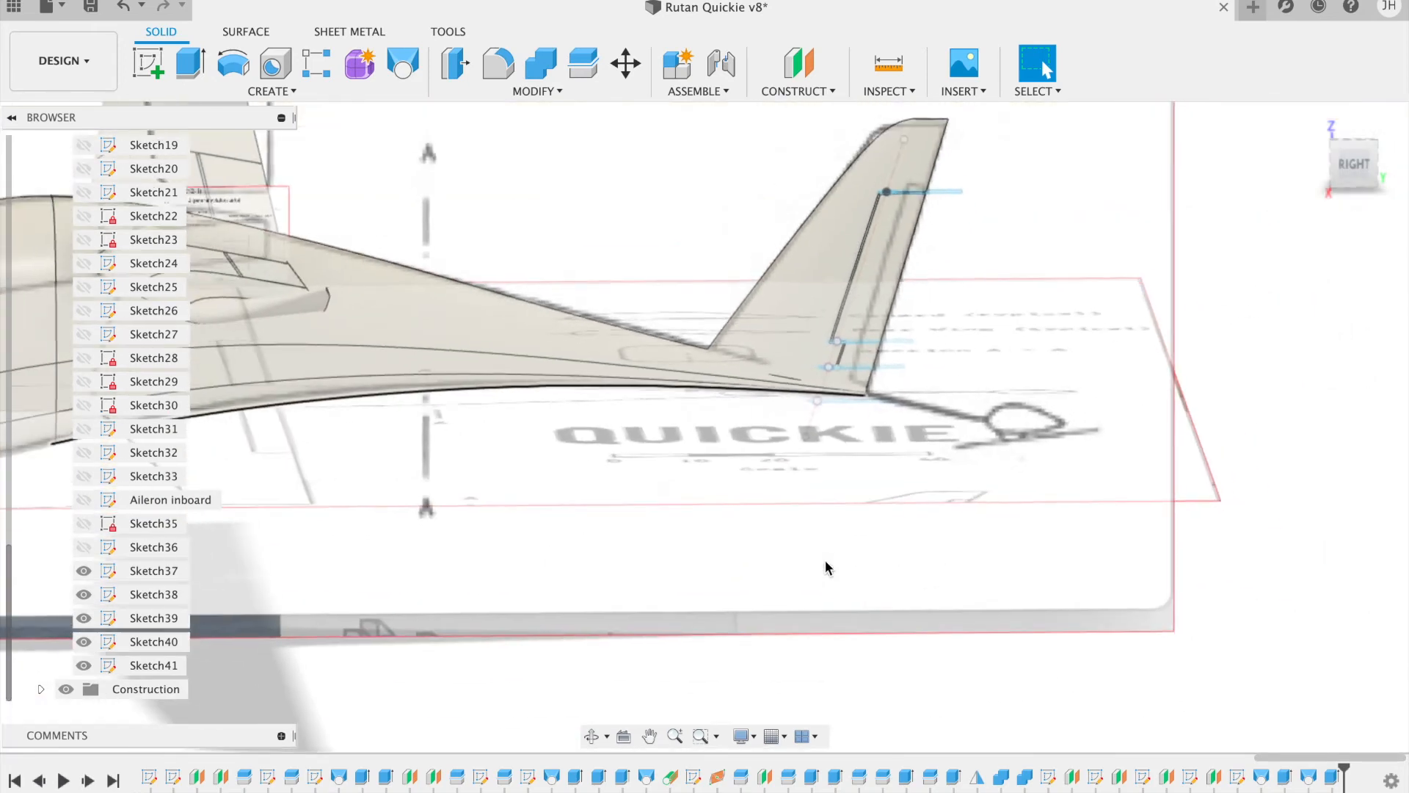
pyautogui.scroll(5, 827, 566)
pyautogui.scroll(4, 827, 567)
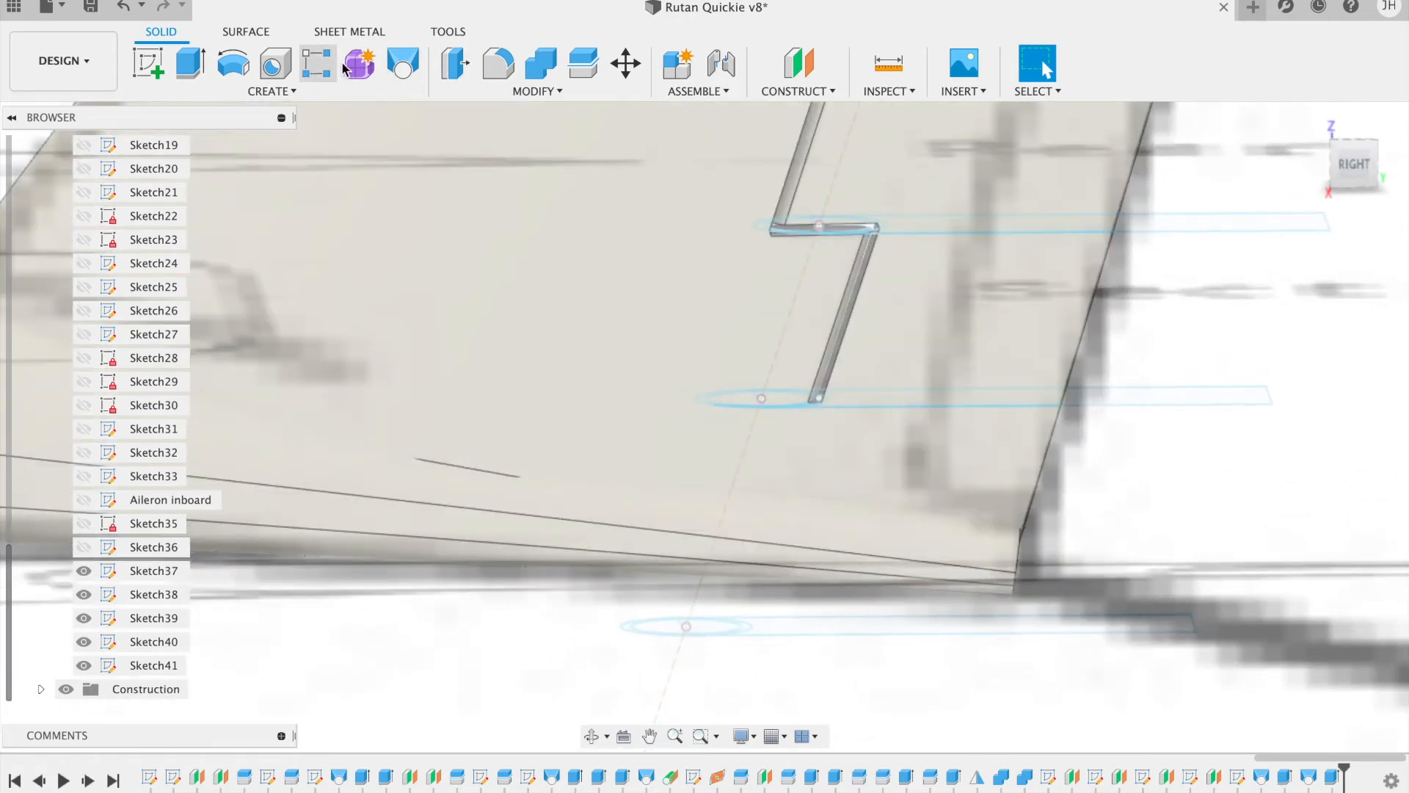
pyautogui.click(403, 64)
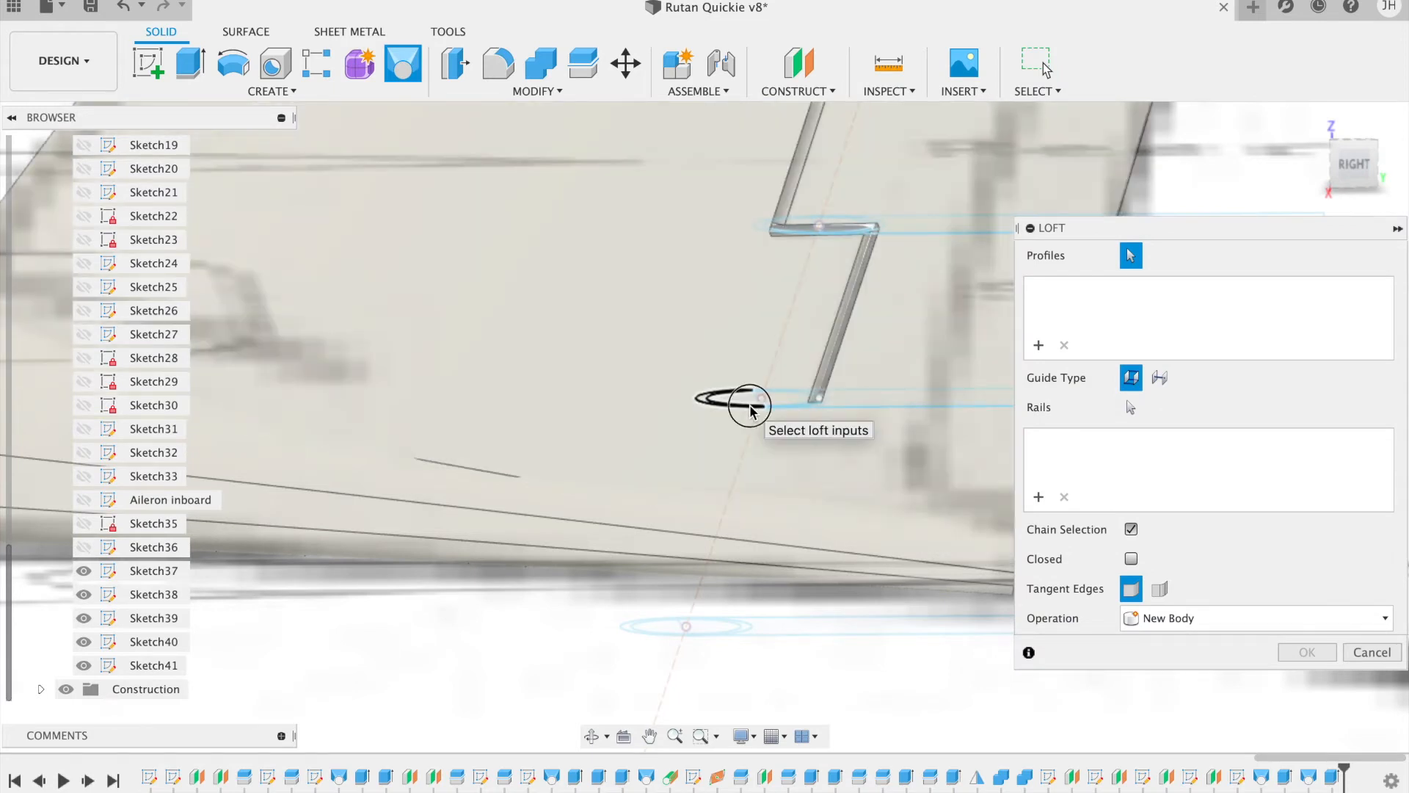
pyautogui.click(752, 409)
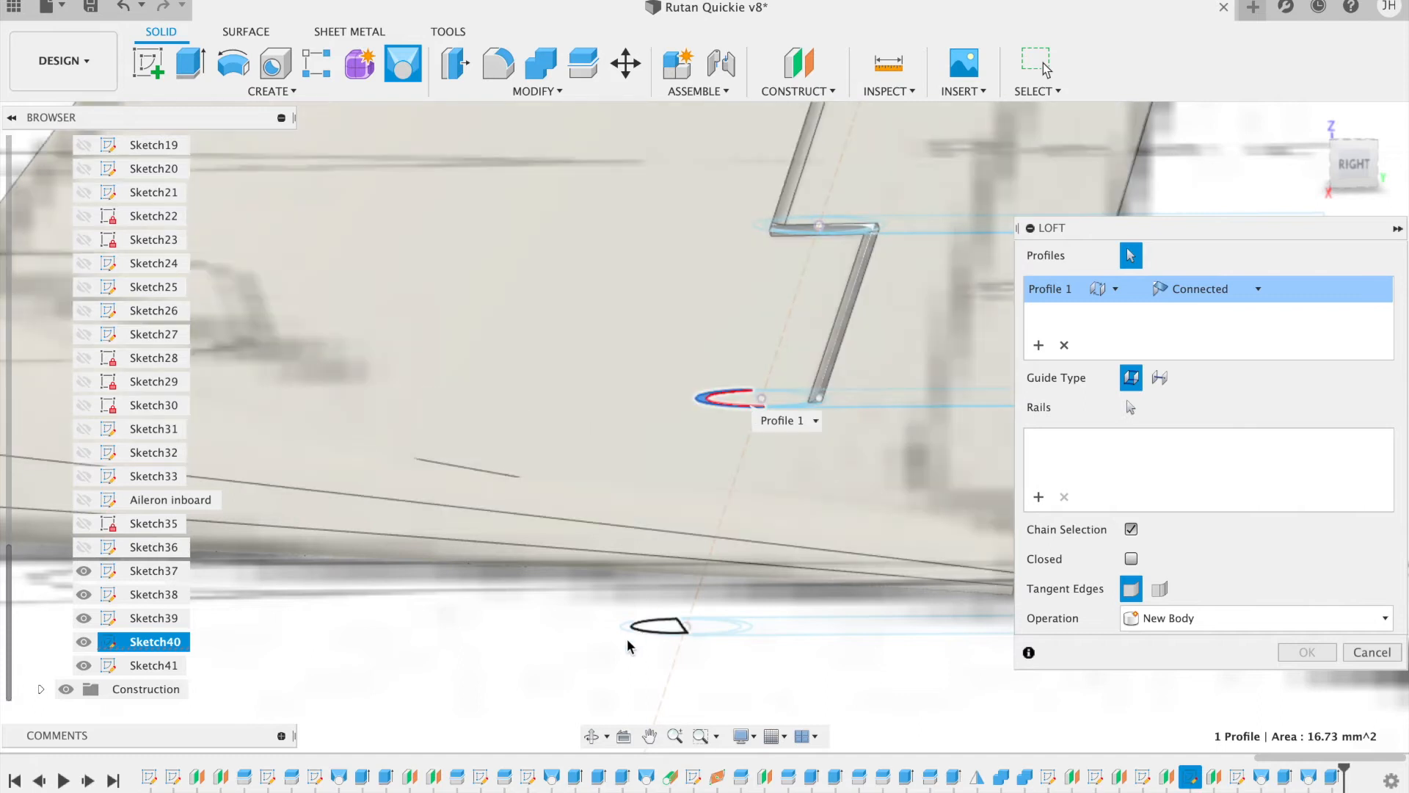
pyautogui.click(632, 629)
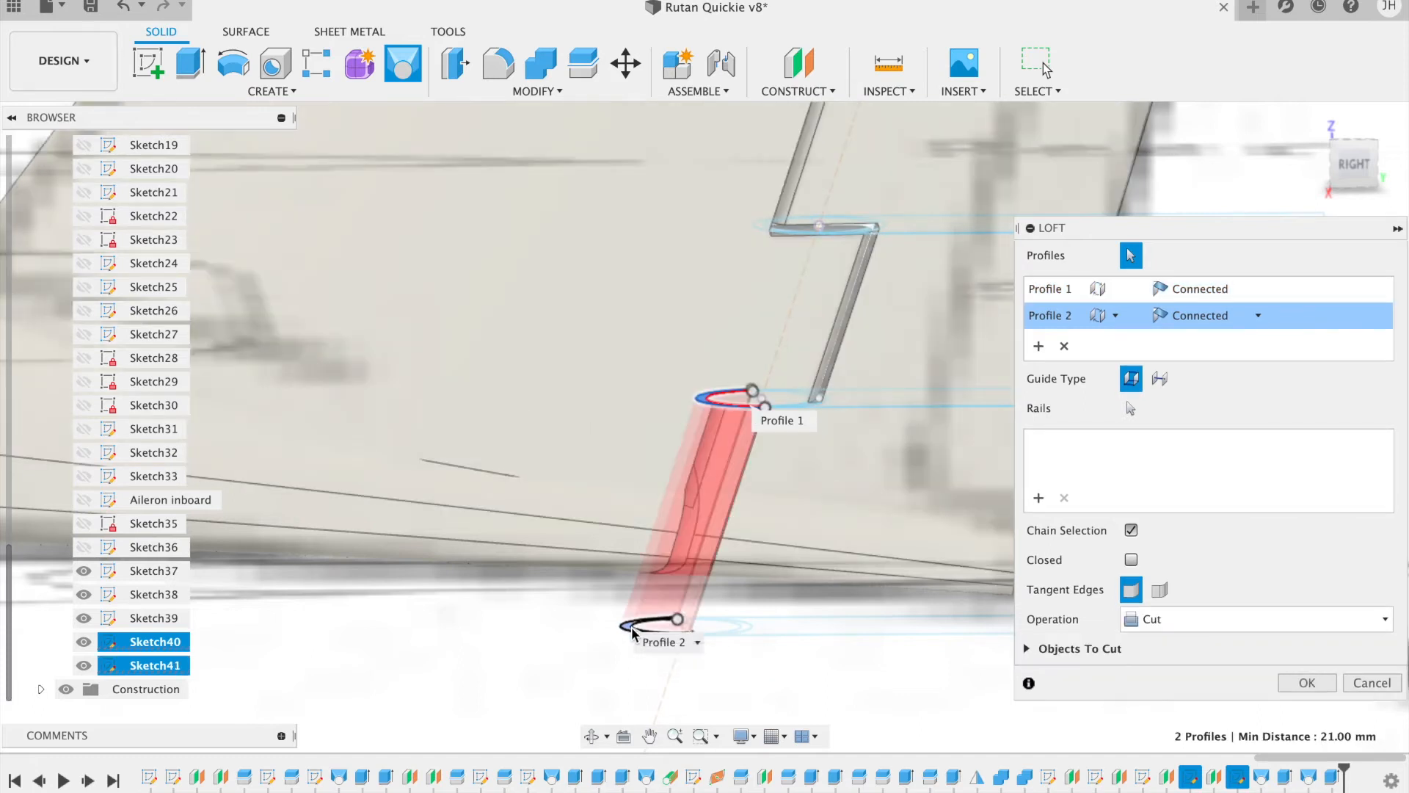
pyautogui.click(1303, 683)
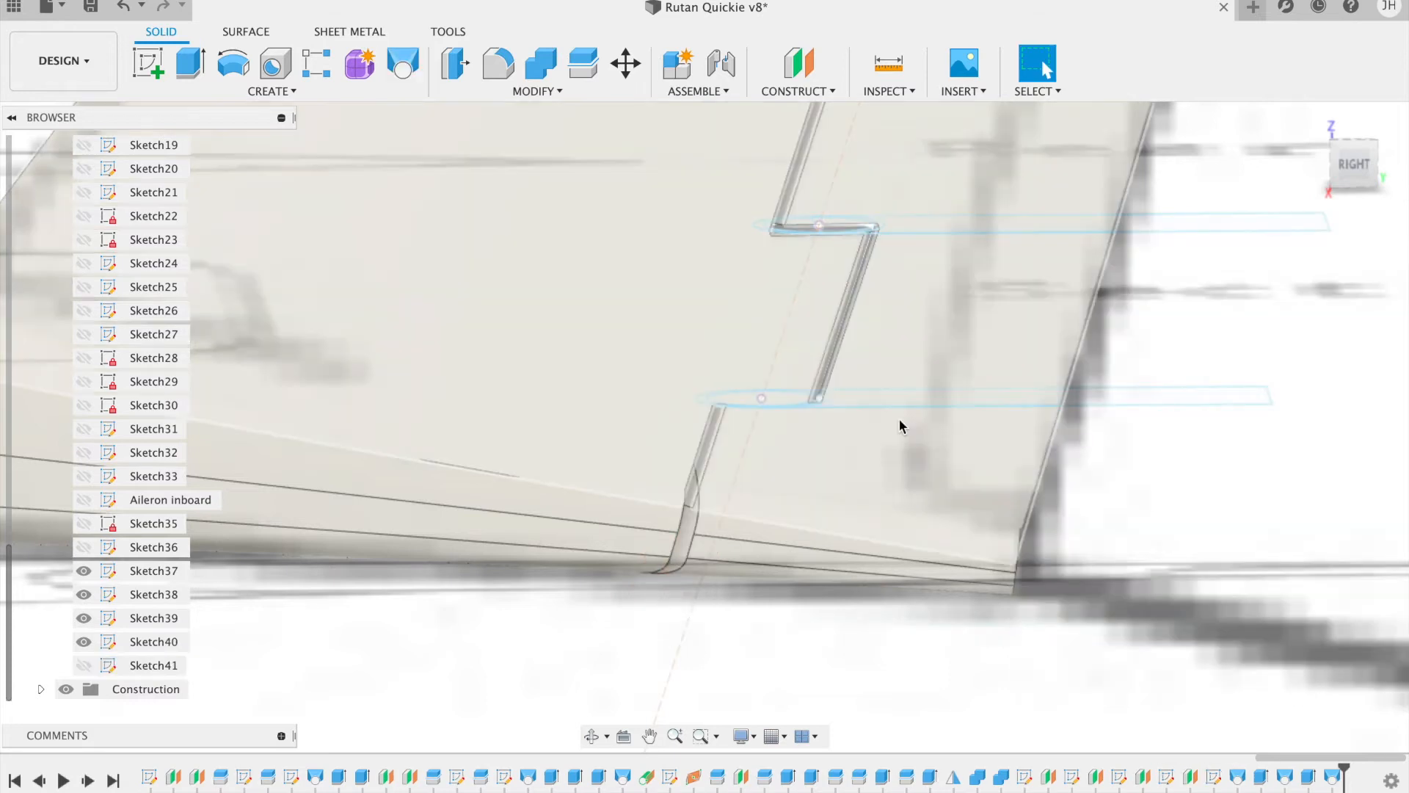
# Step: Set up an extruded cut of the four circle regions of Sketch40, about 0.43 mm downward
pyautogui.scroll(3, 901, 424)
pyautogui.scroll(2, 901, 425)
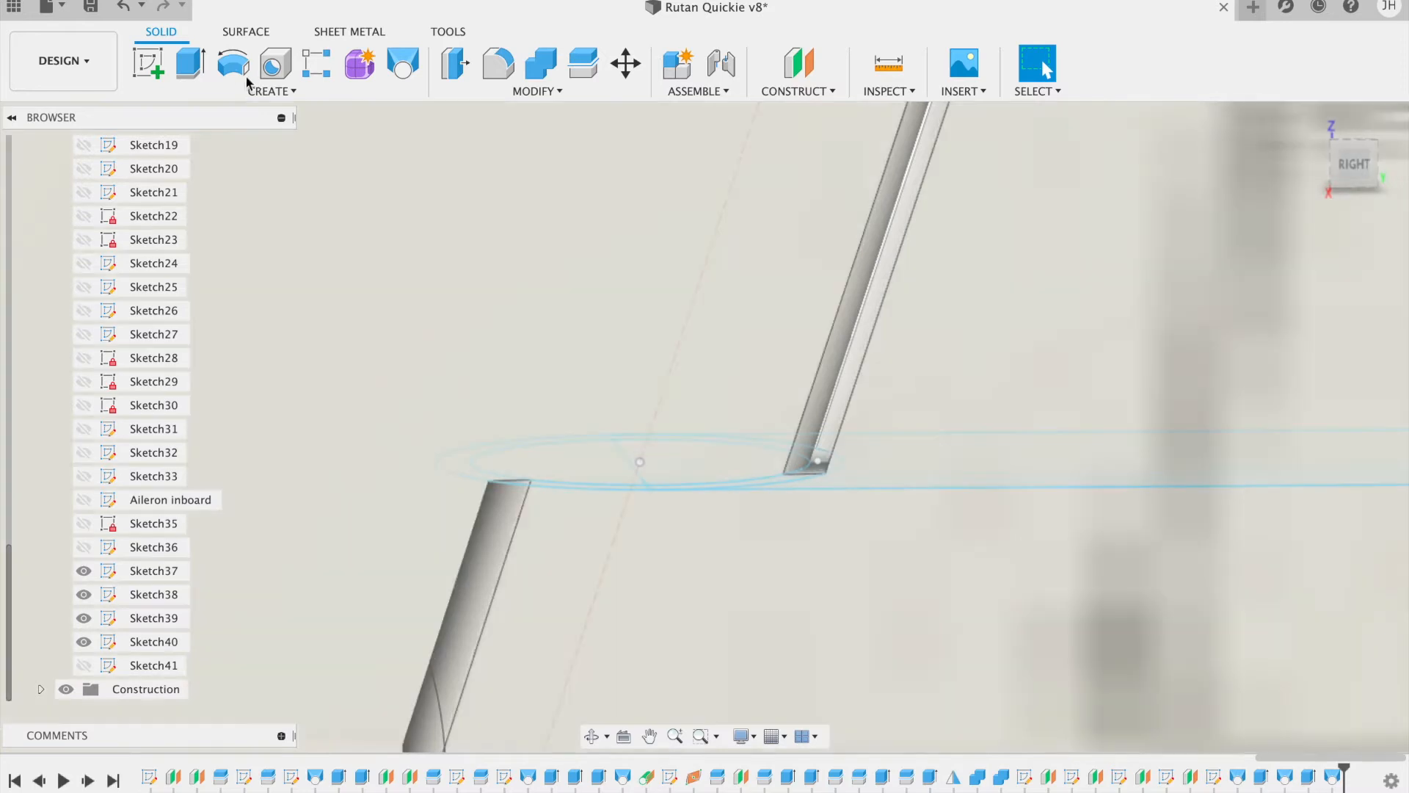
pyautogui.click(191, 73)
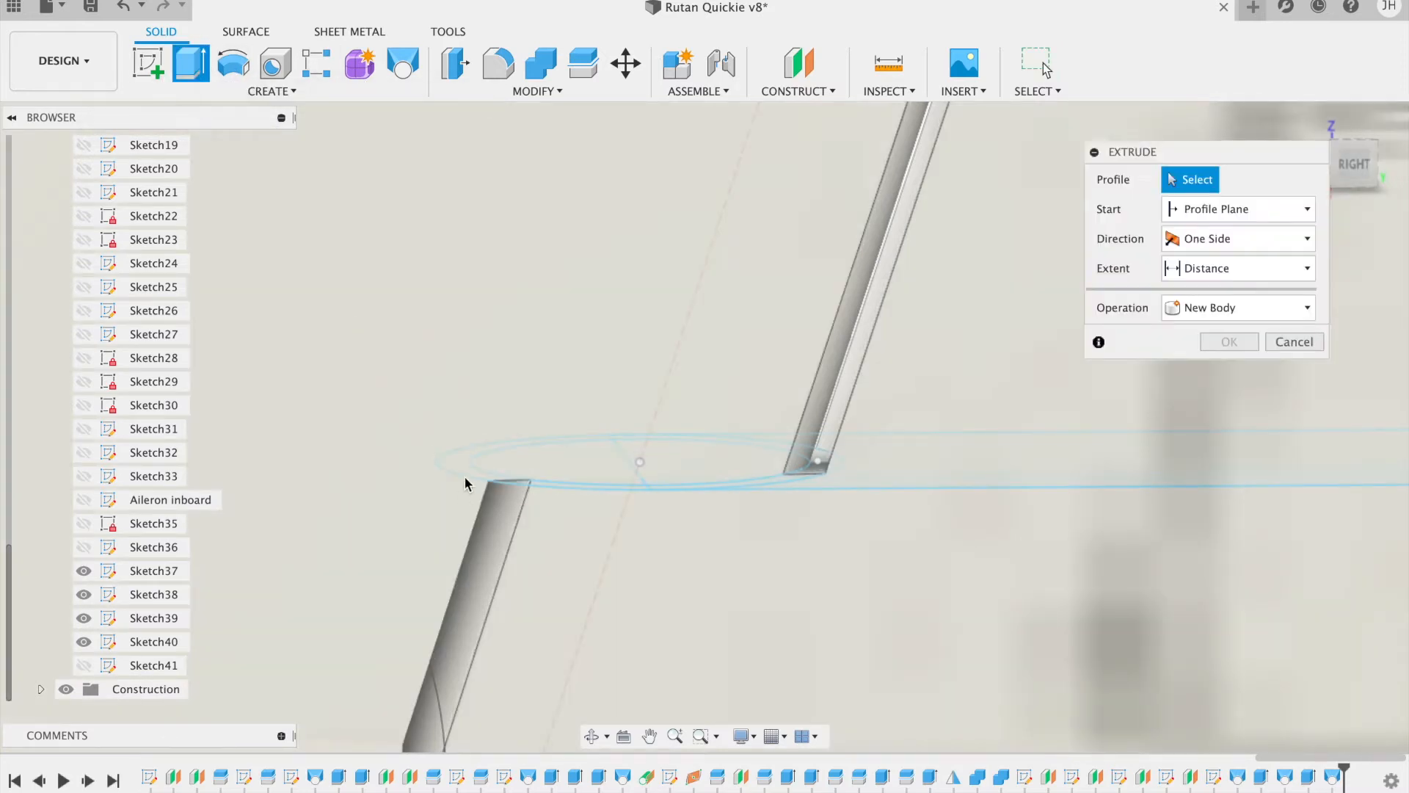
pyautogui.click(497, 478)
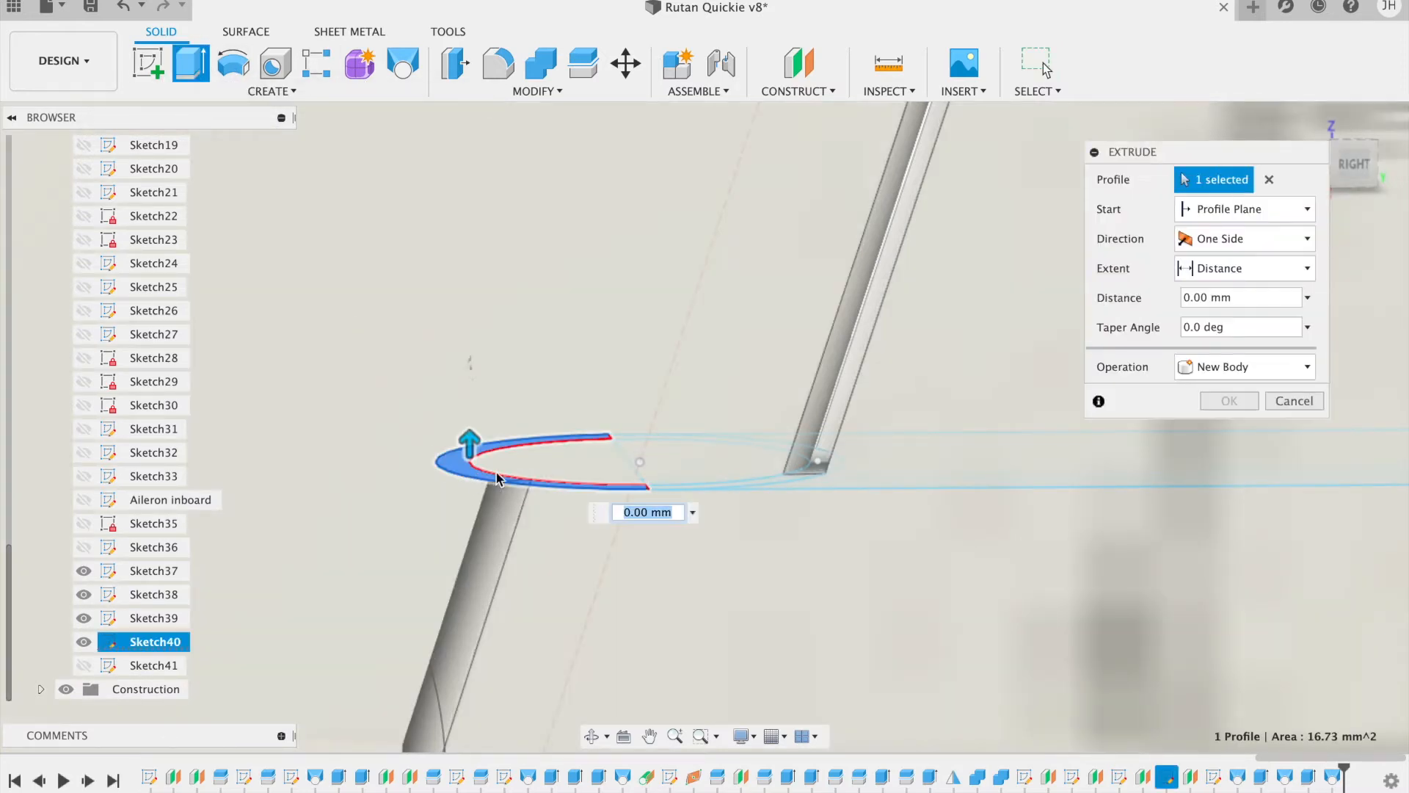
pyautogui.click(708, 485)
pyautogui.click(705, 477)
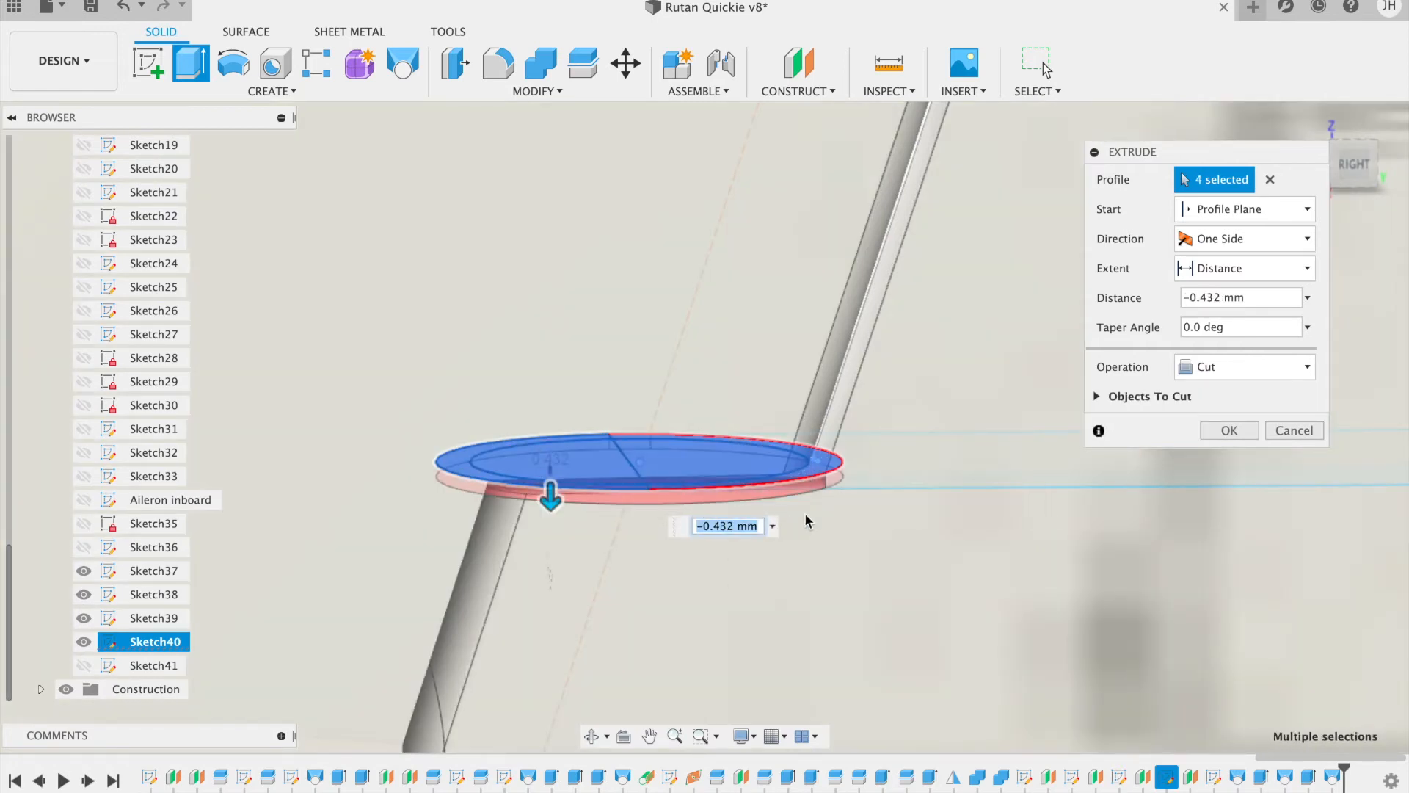
# Step: Make the Sketch40 cut two-sided and set its first side to 0.5 mm with a -16 degree taper
pyautogui.click(1240, 241)
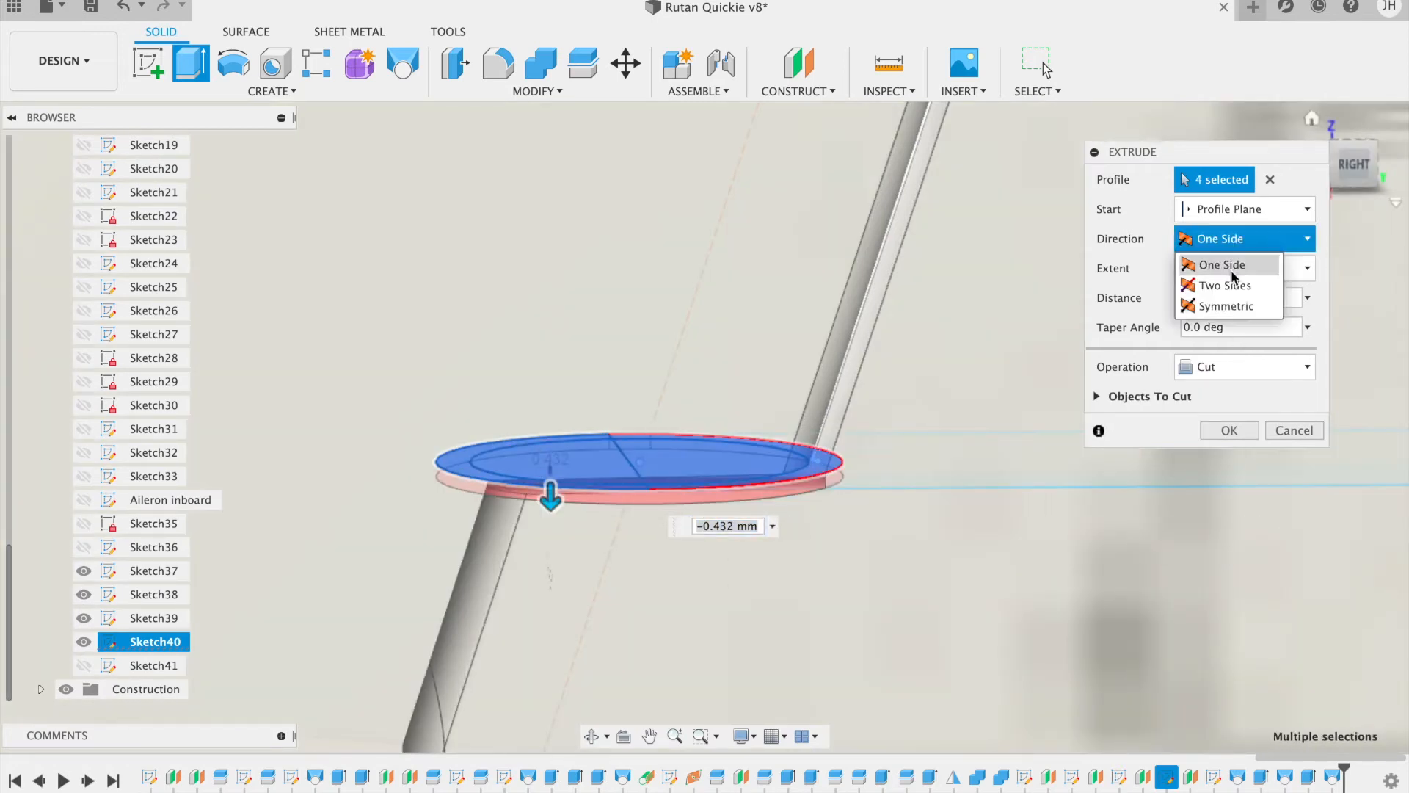
pyautogui.click(1234, 286)
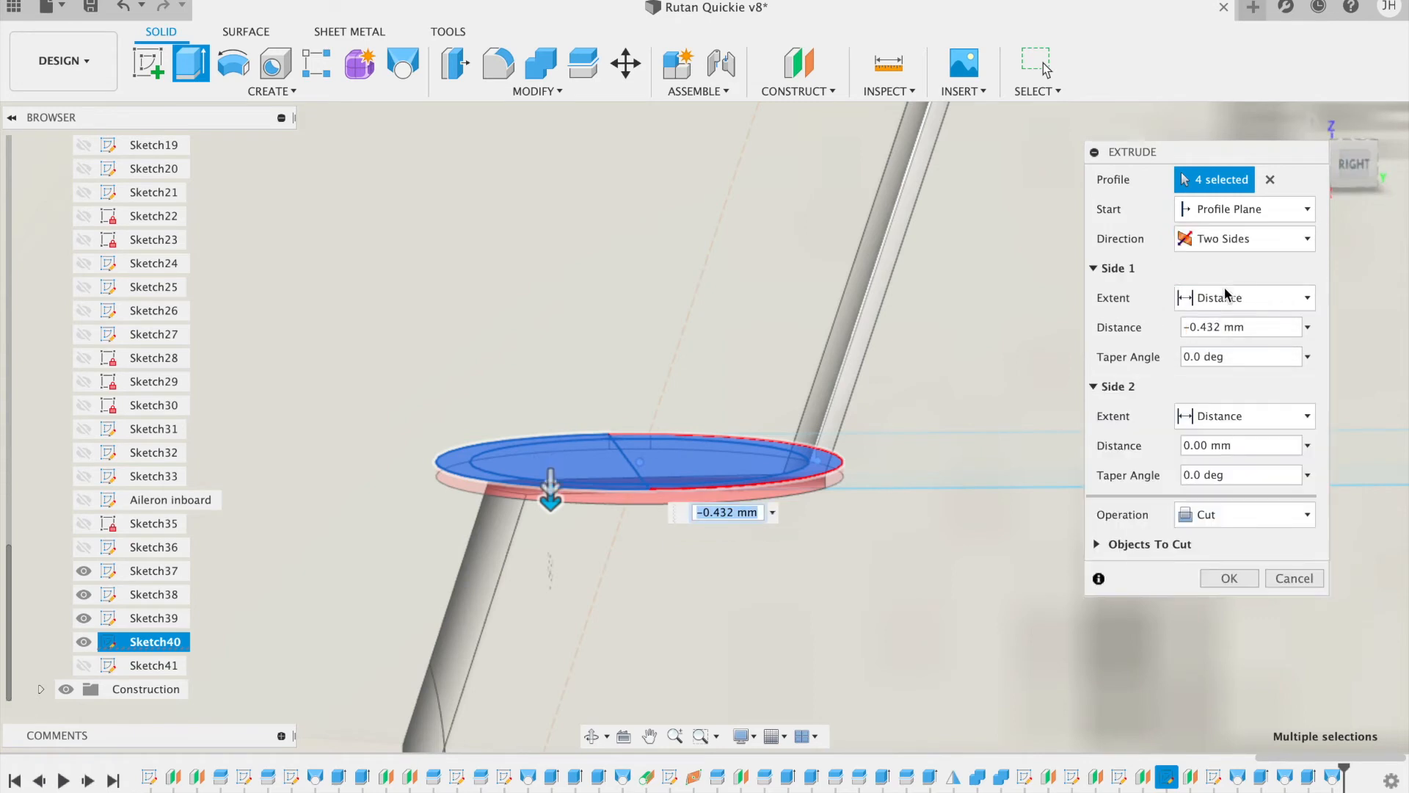
pyautogui.click(1193, 328)
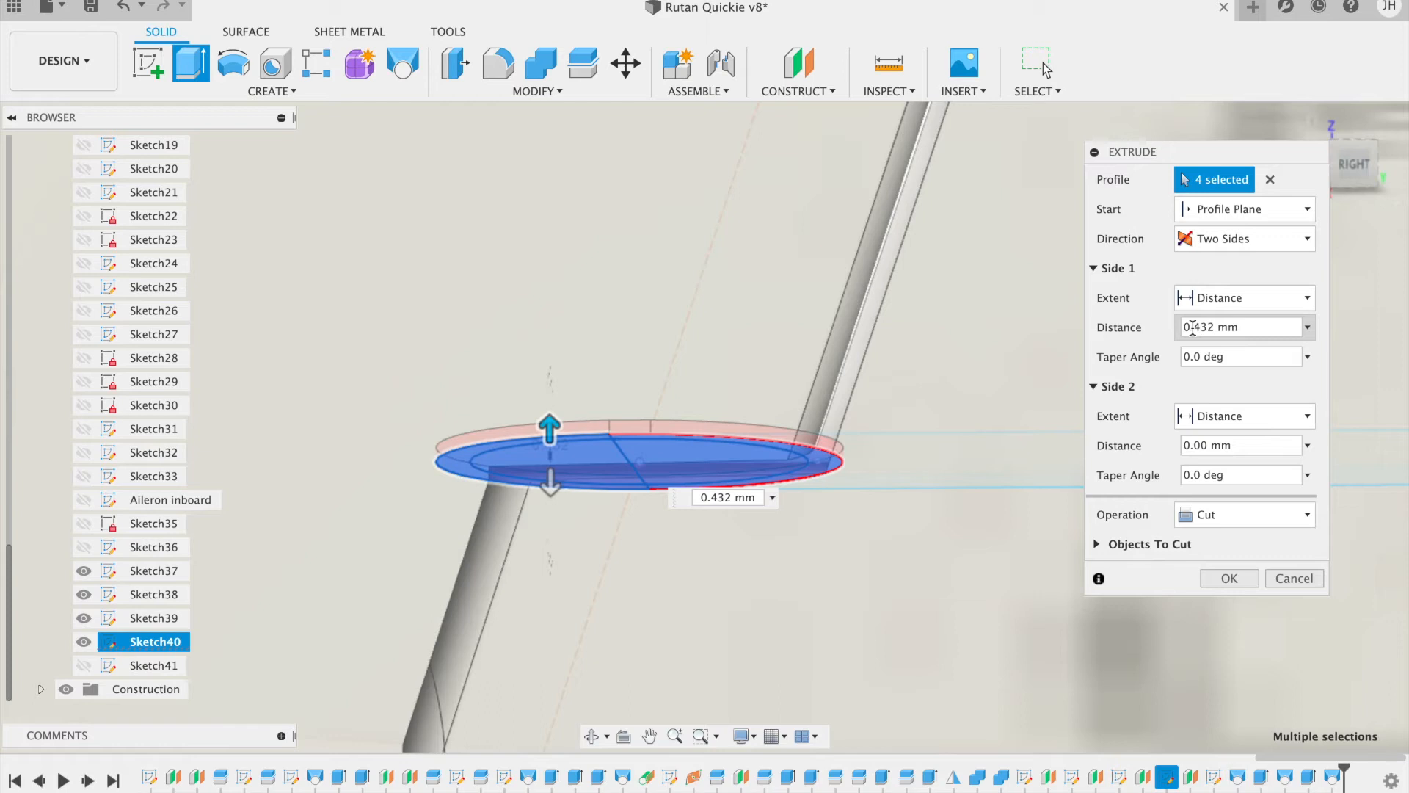
pyautogui.press('Return')
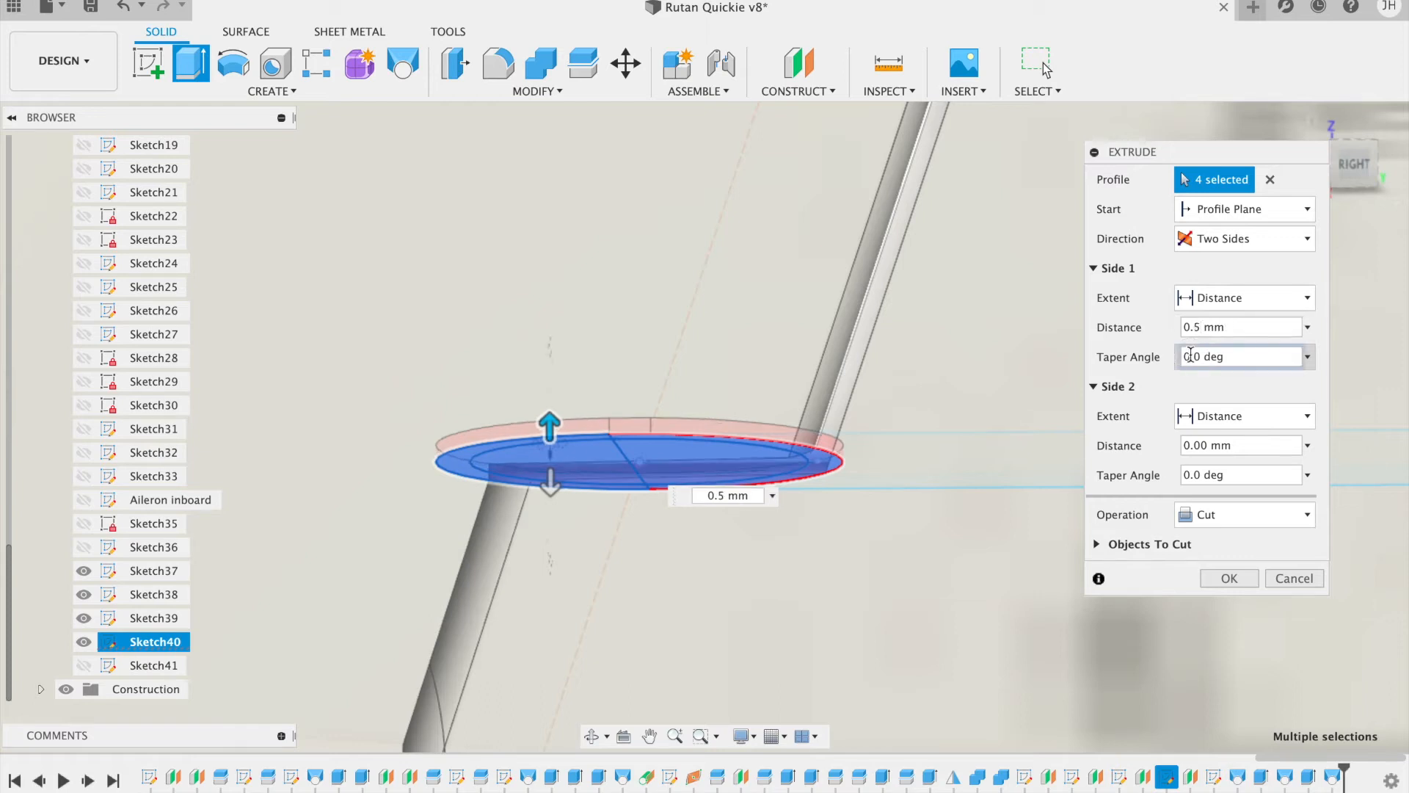
pyautogui.press('Return')
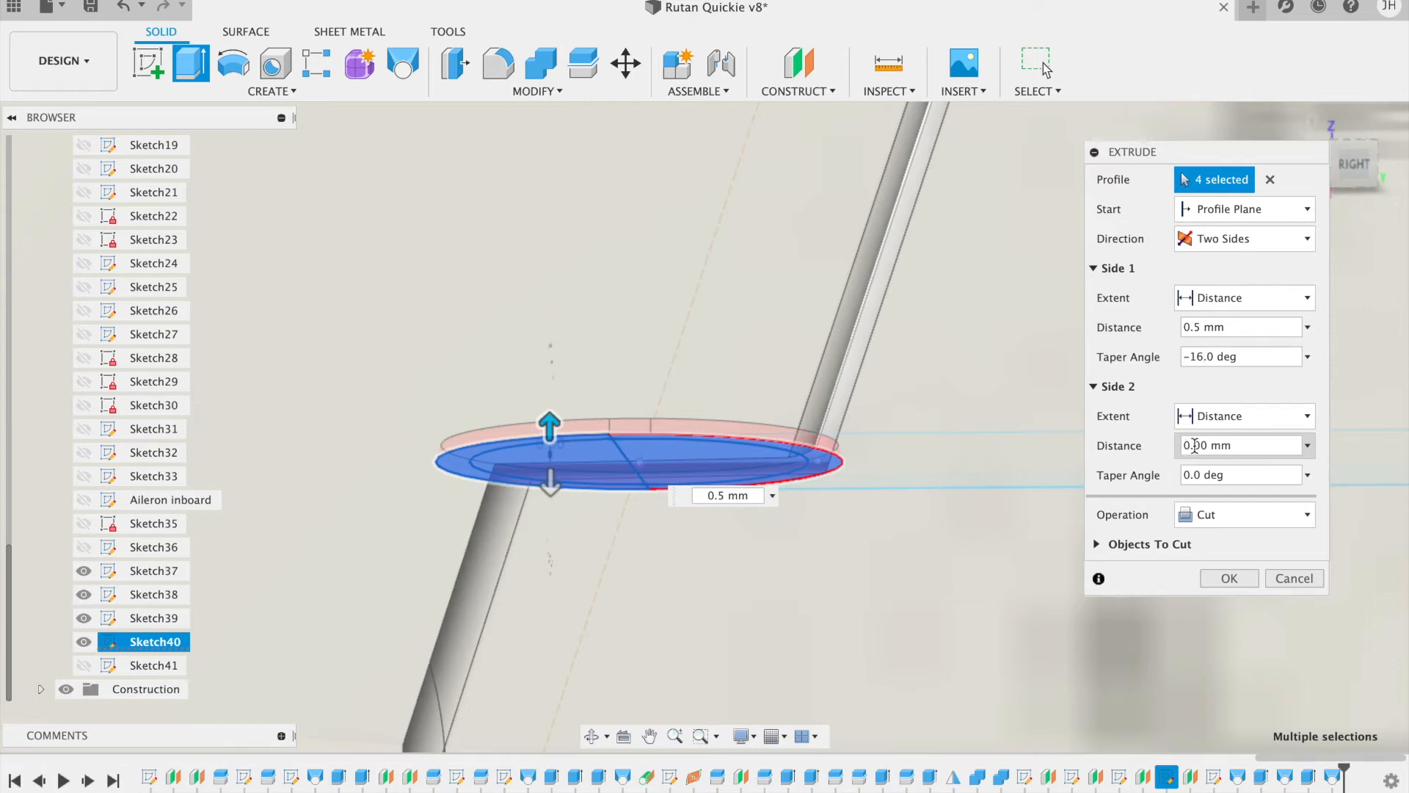
# Step: Set the second side of the Sketch40 cut to 0.5 mm with a -16 degree taper and complete the cut
pyautogui.click(1194, 446)
pyautogui.write('5')
pyautogui.press('Return')
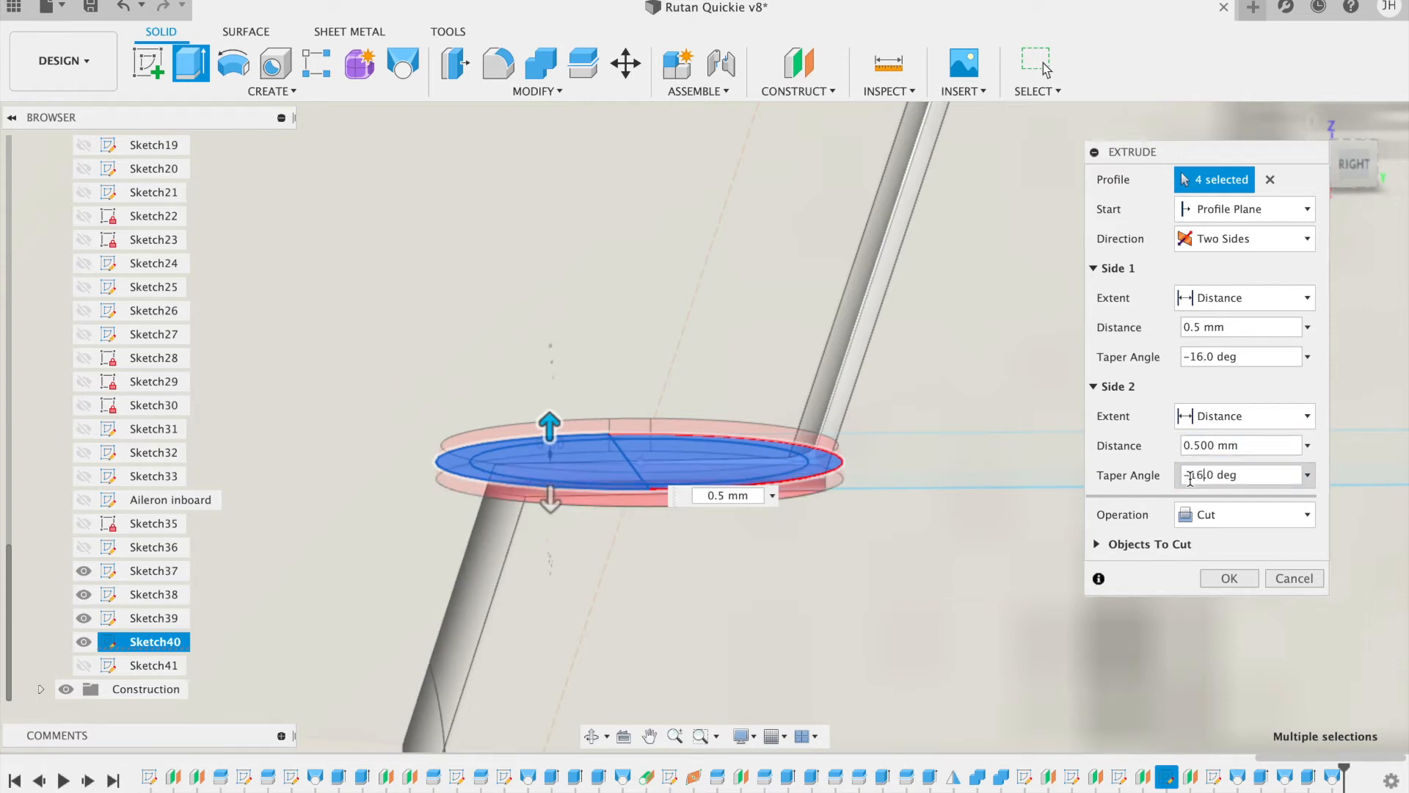
pyautogui.press('Return')
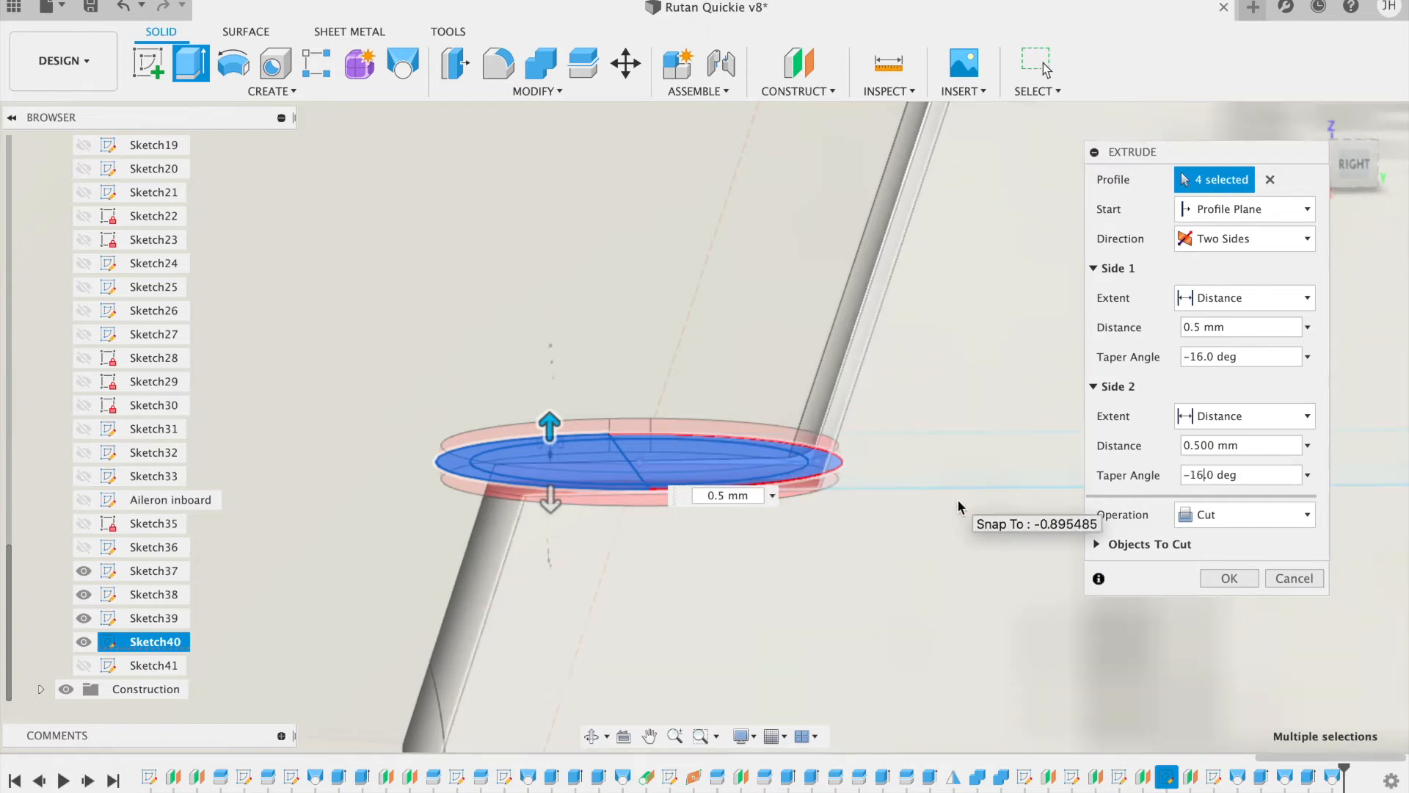
pyautogui.click(1227, 578)
pyautogui.scroll(-8, 1226, 581)
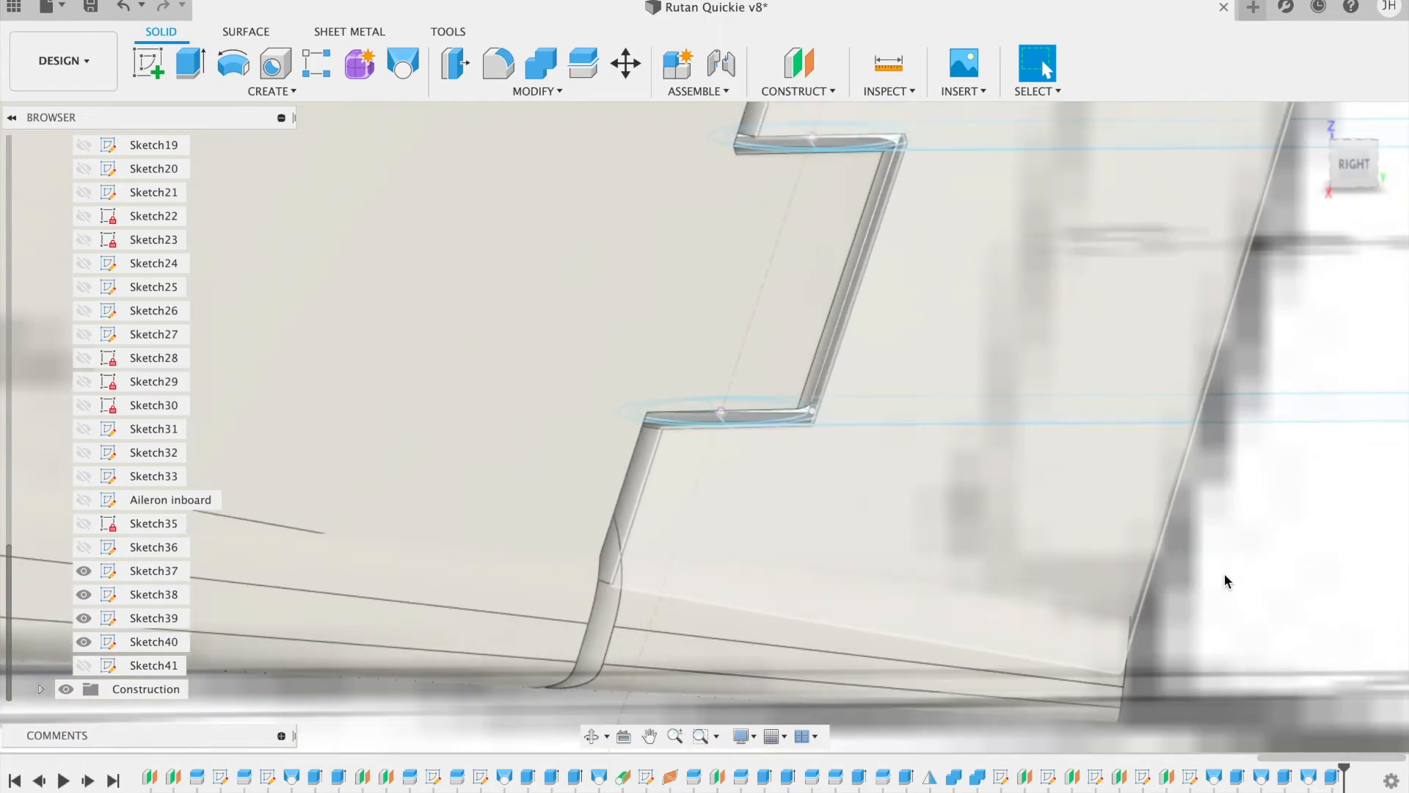
pyautogui.scroll(-4, 1224, 578)
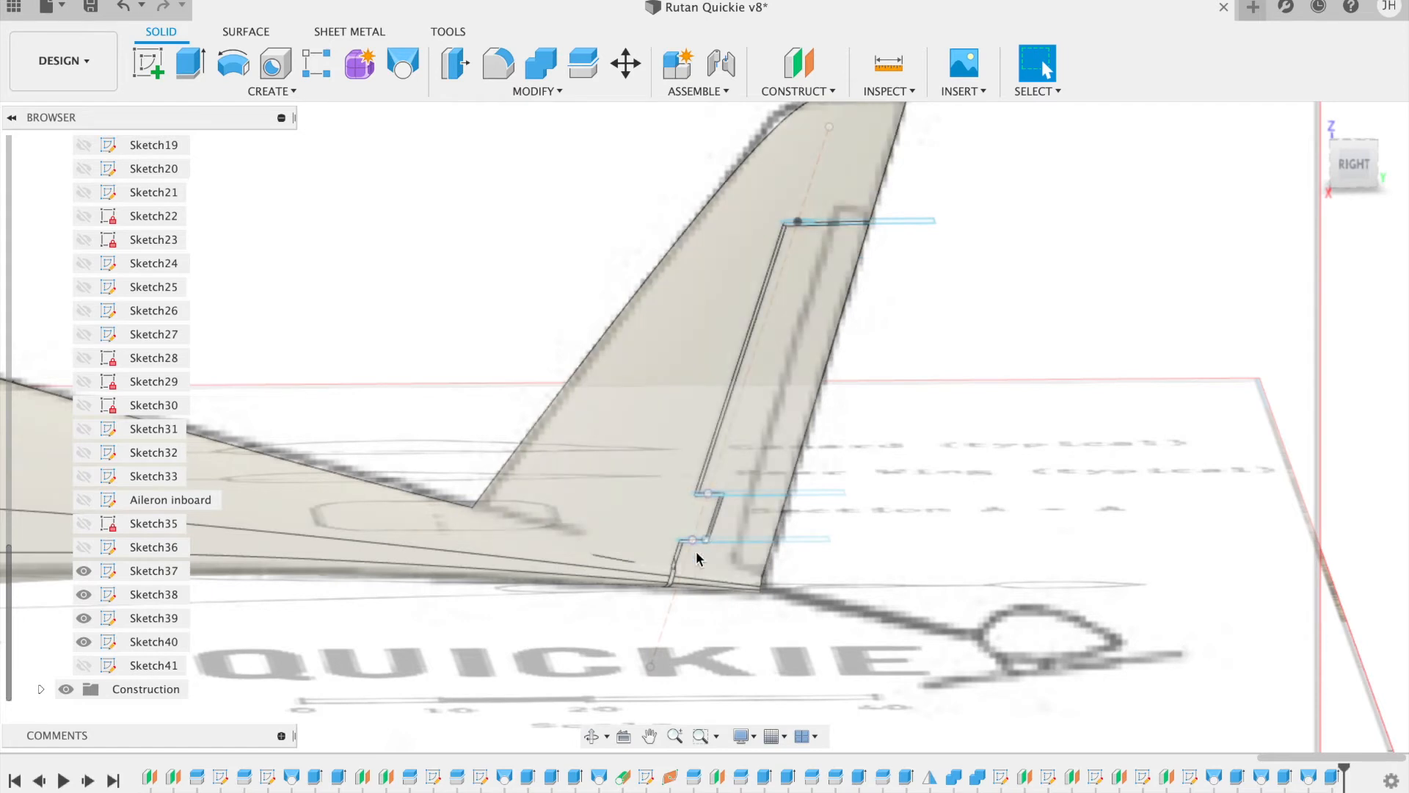
# Step: Edit Sketch38 at the rudder's upper end and add a 2.5 mm diameter circle centred on the hinge point
pyautogui.click(798, 221)
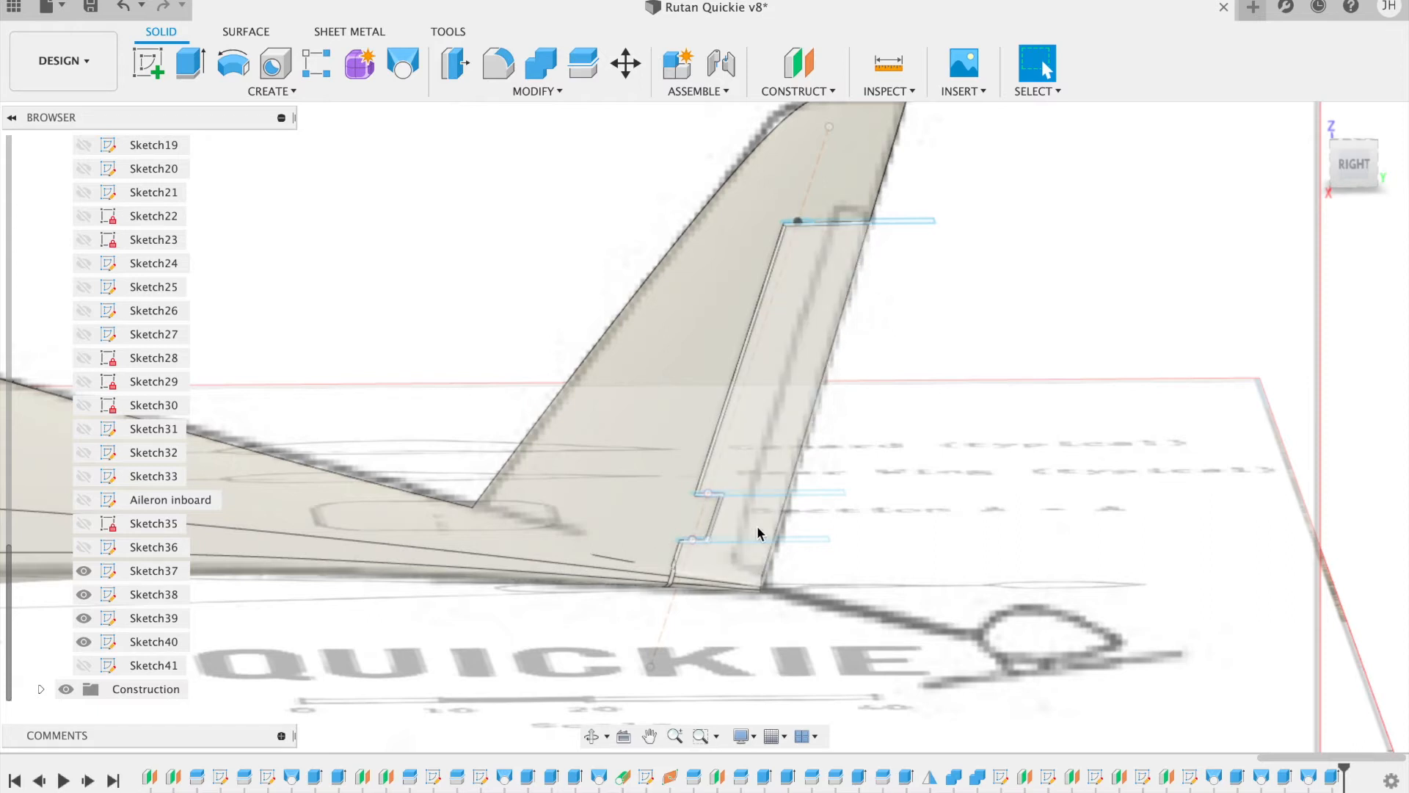
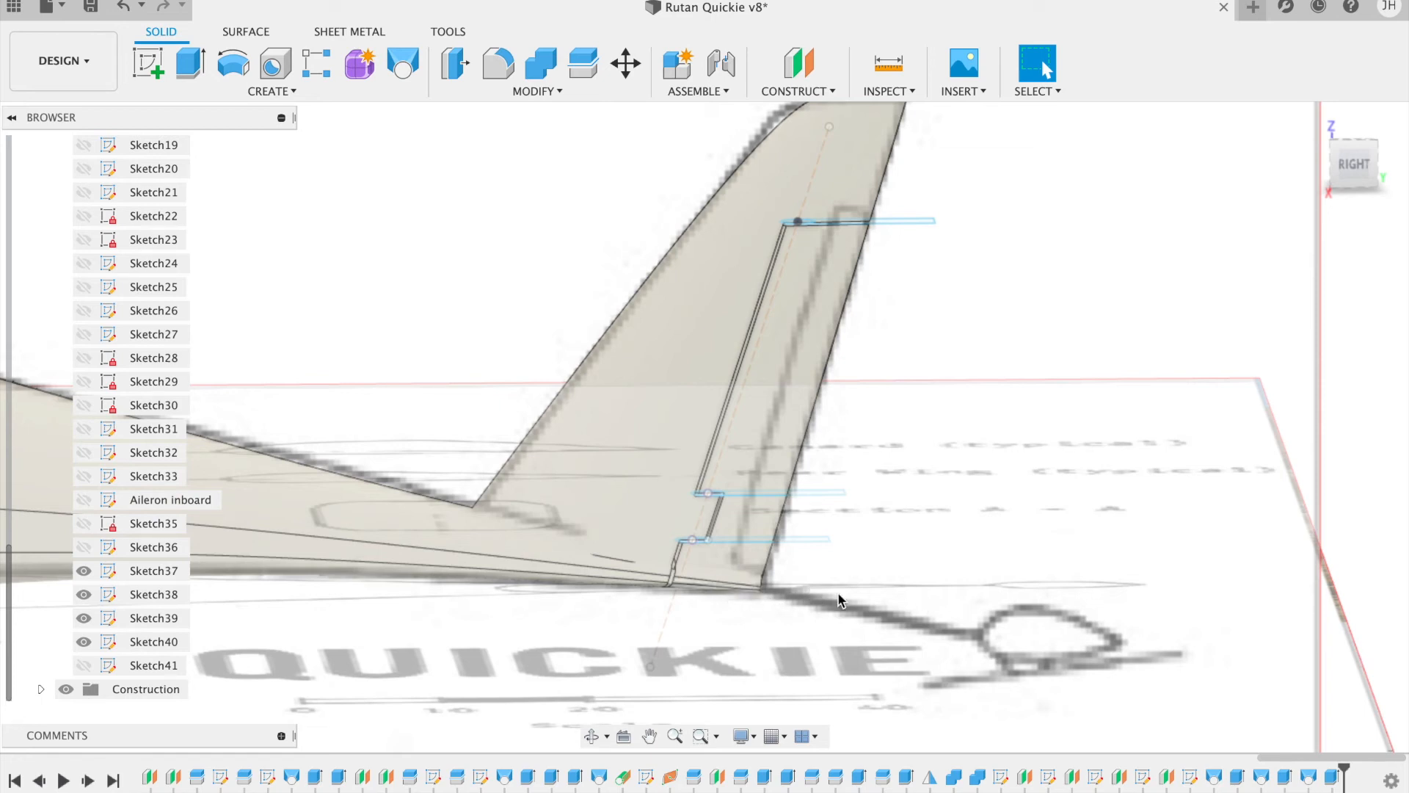
pyautogui.keyDown('shift'); pyautogui.moveTo(1260, 161); pyautogui.dragTo(1374, 166, button='middle'); pyautogui.keyUp('shift')
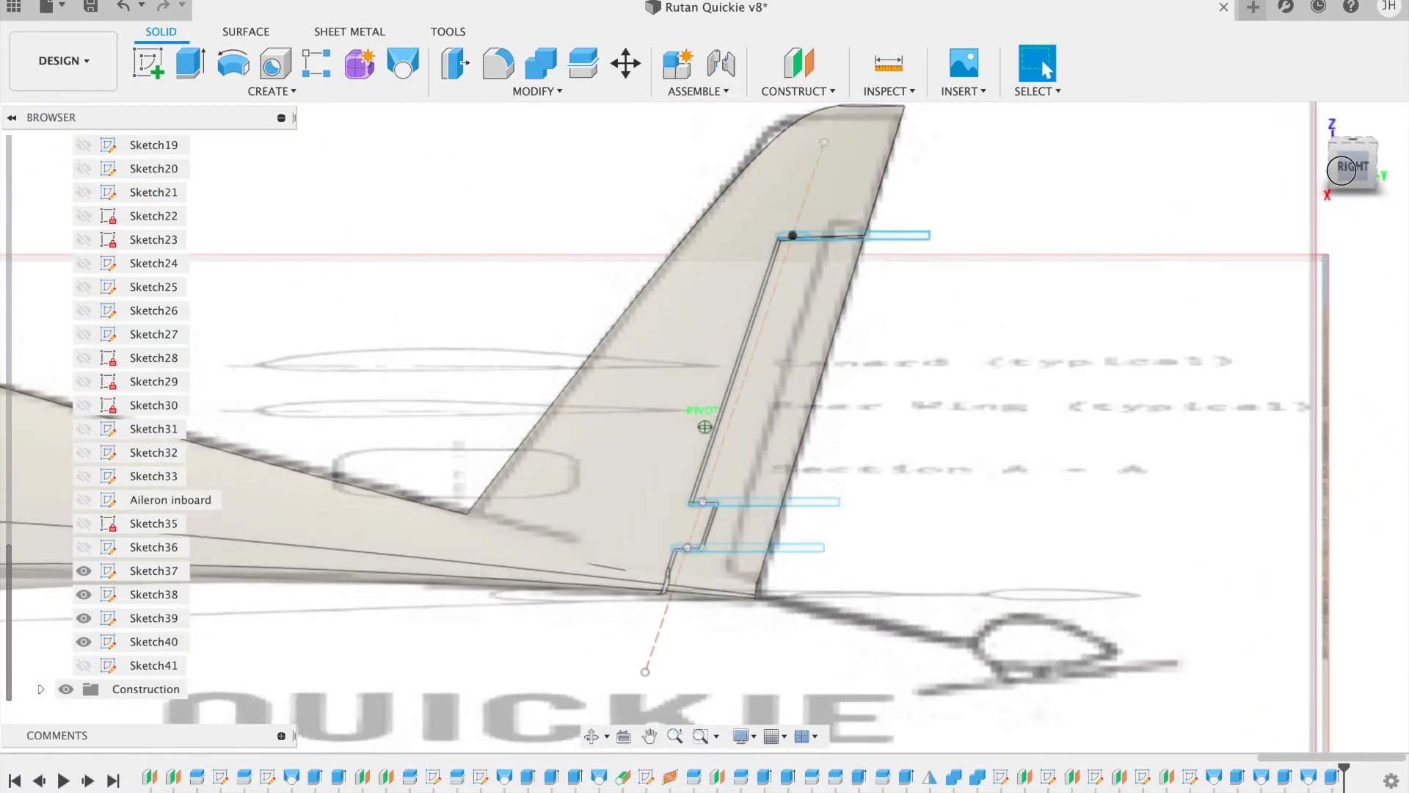
pyautogui.scroll(3, 945, 512)
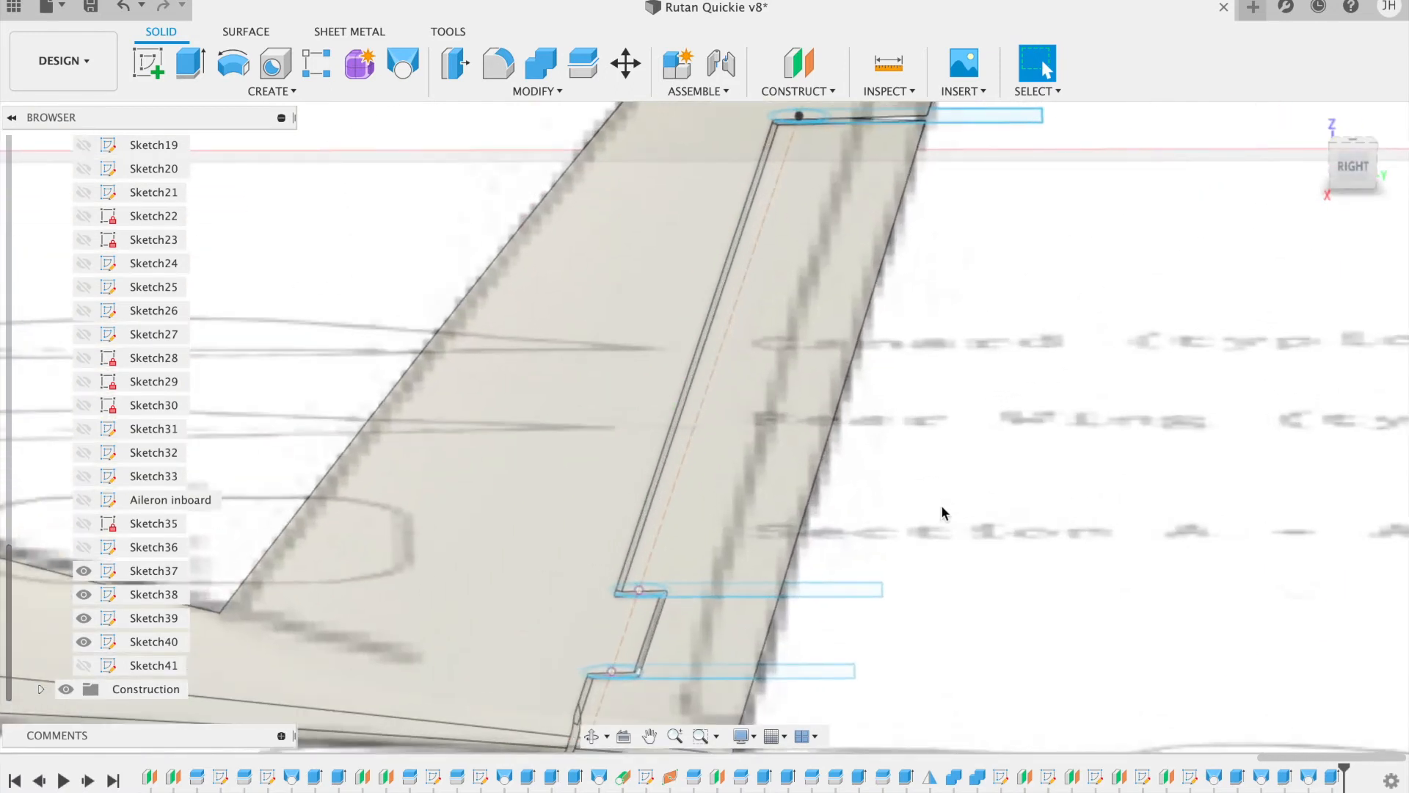
pyautogui.scroll(2, 944, 513)
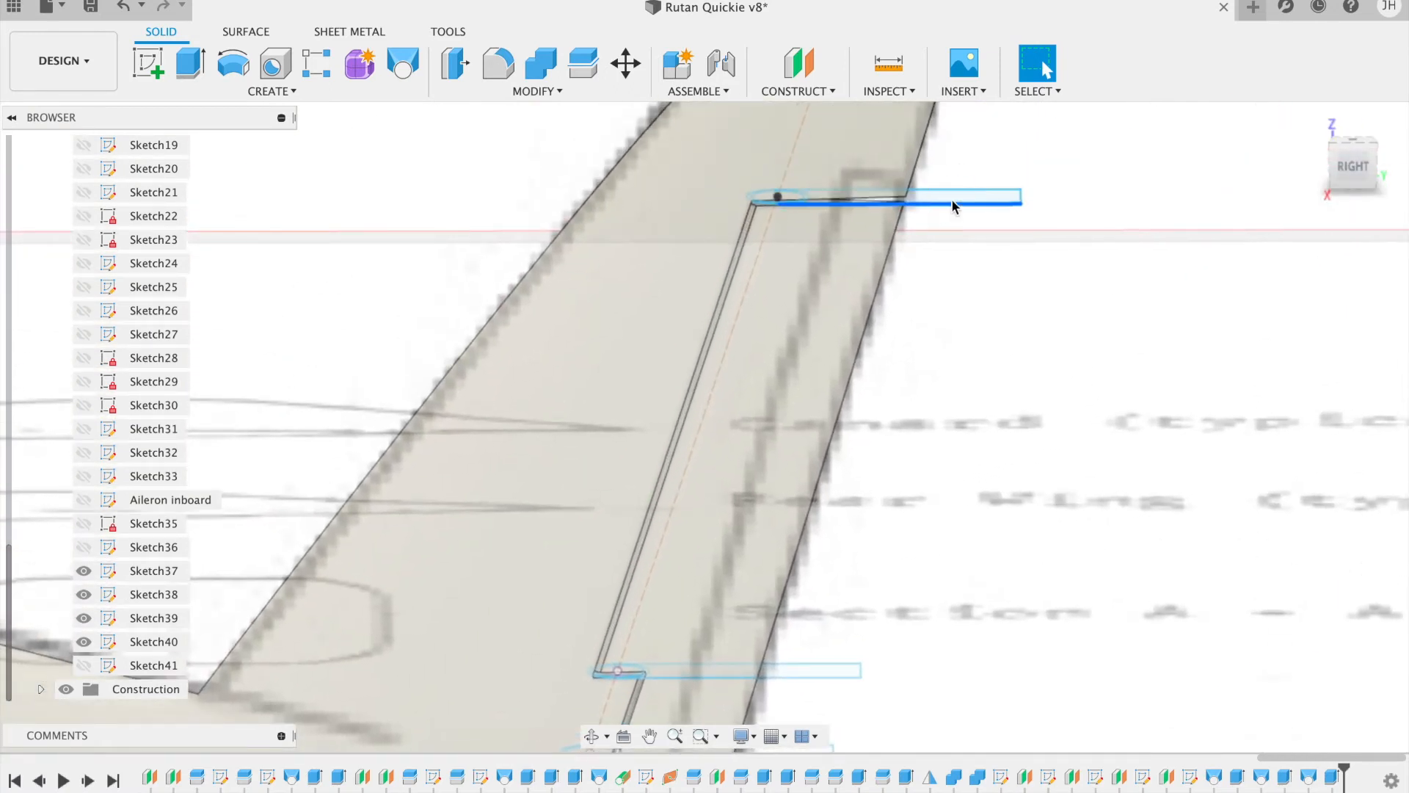
pyautogui.rightClick(951, 200)
pyautogui.click(926, 307)
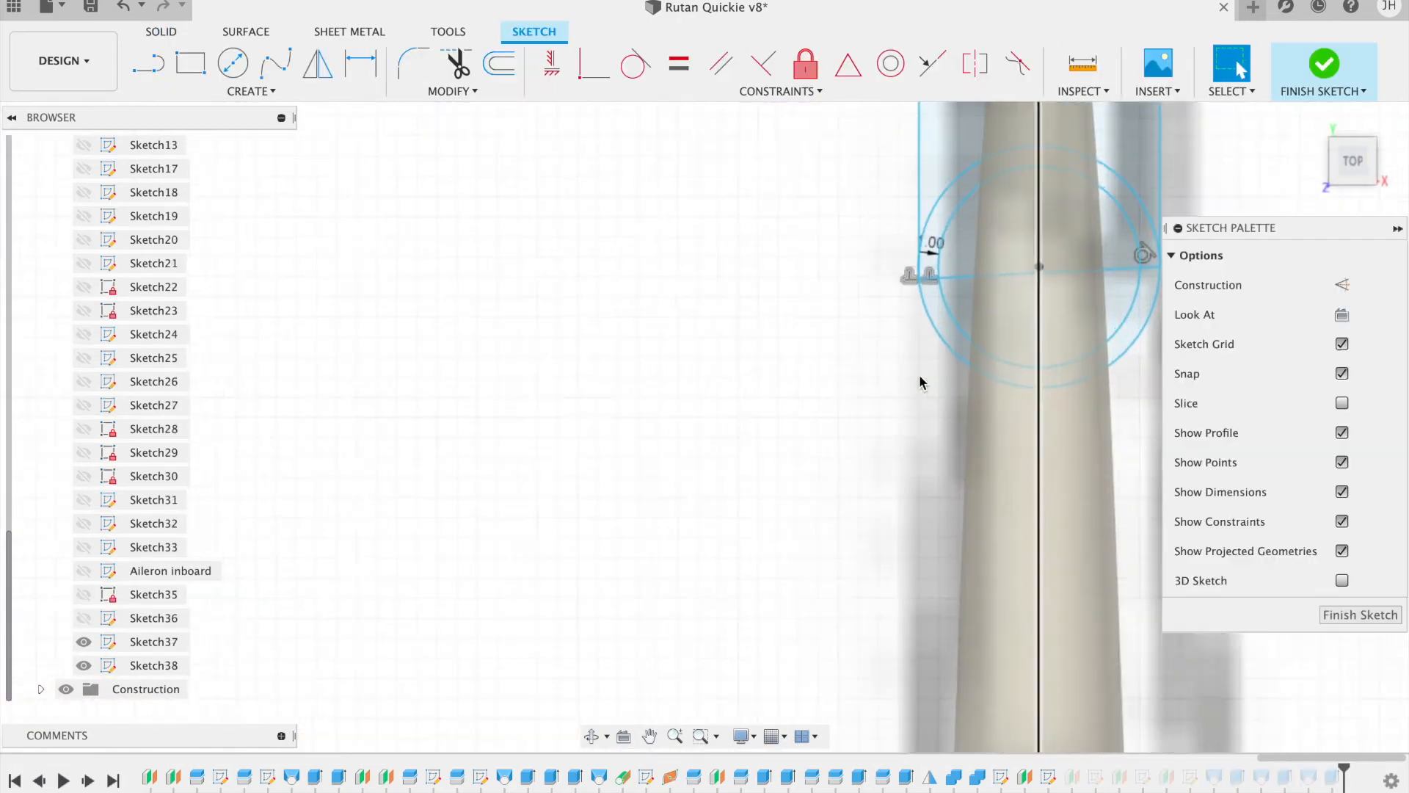
pyautogui.click(233, 63)
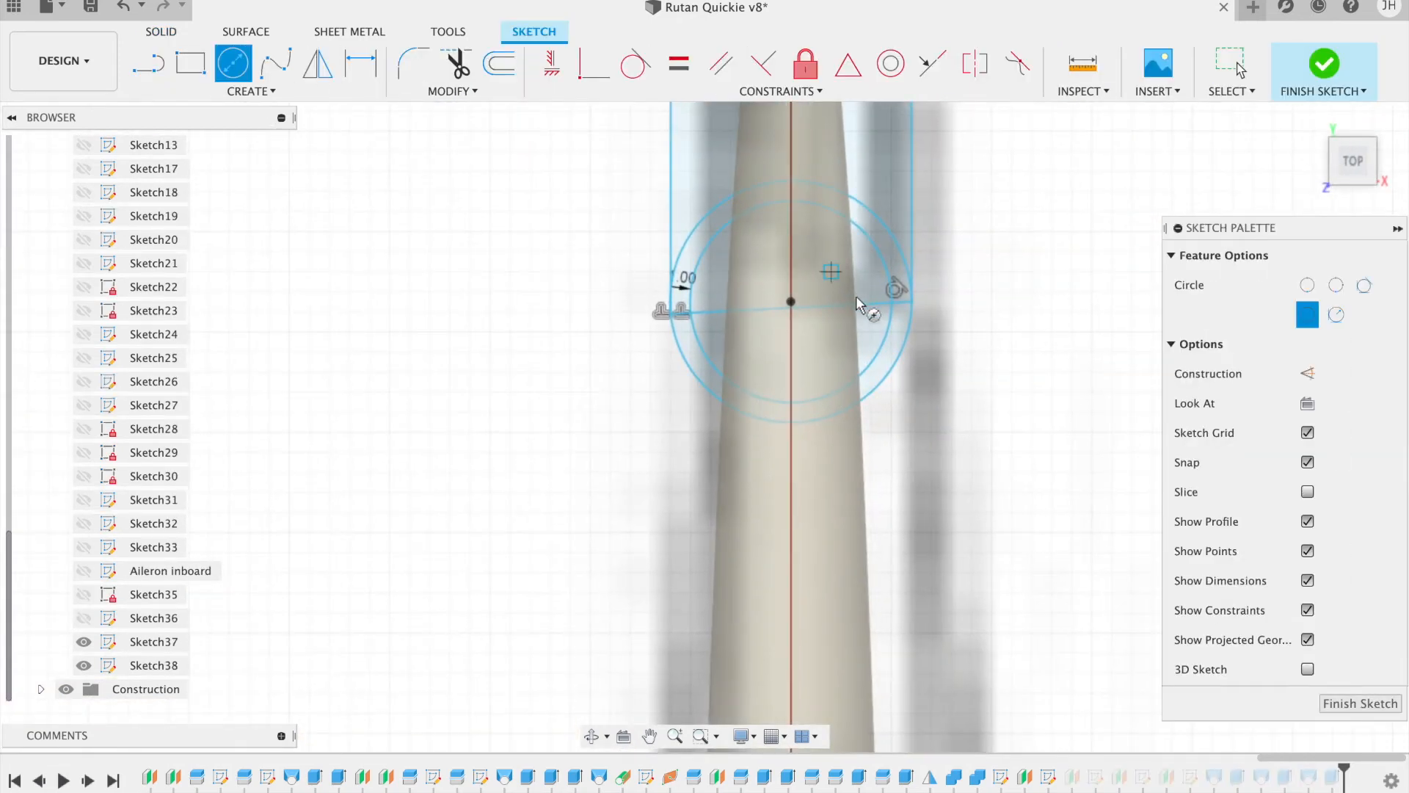
pyautogui.click(792, 300)
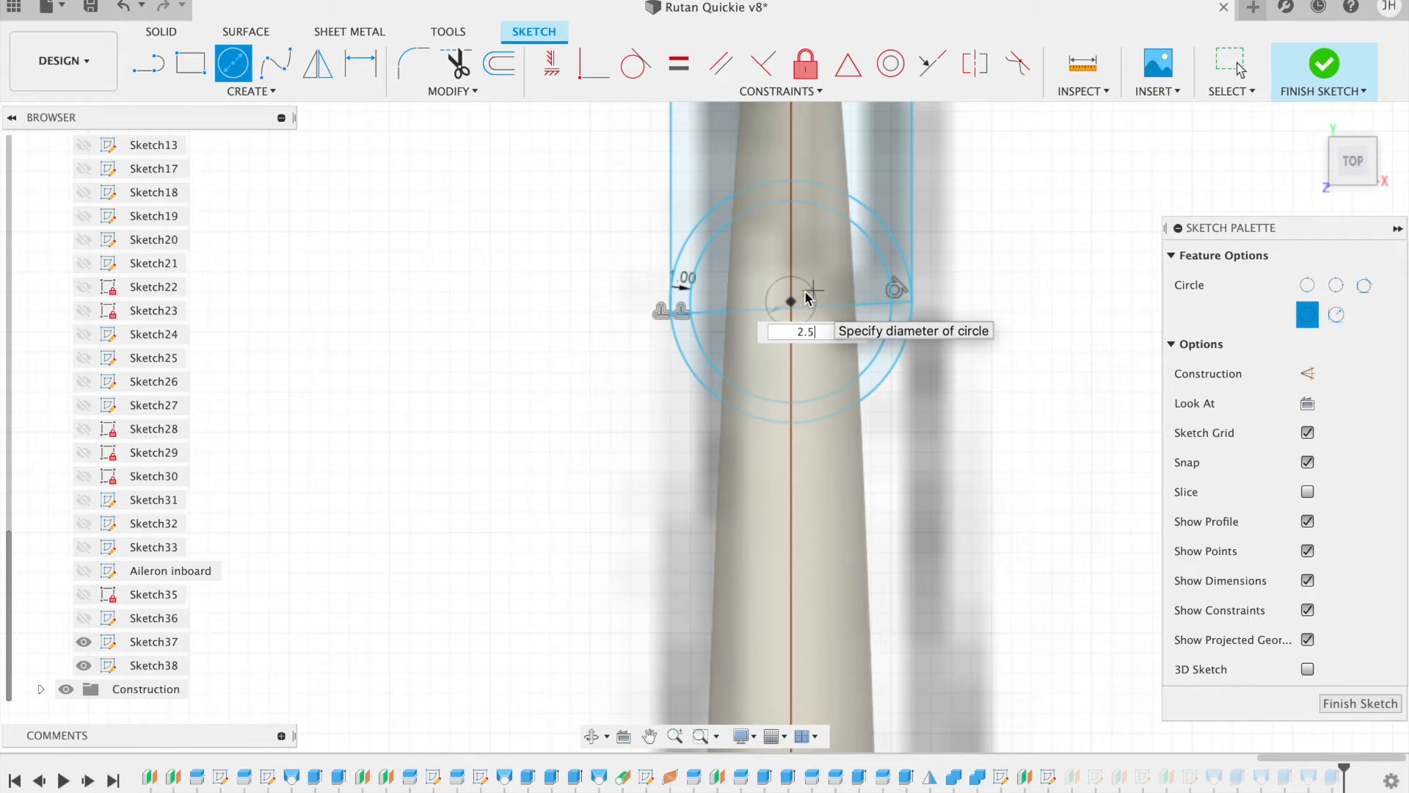
pyautogui.write('2.5')
pyautogui.press('Return')
pyautogui.press('Escape')
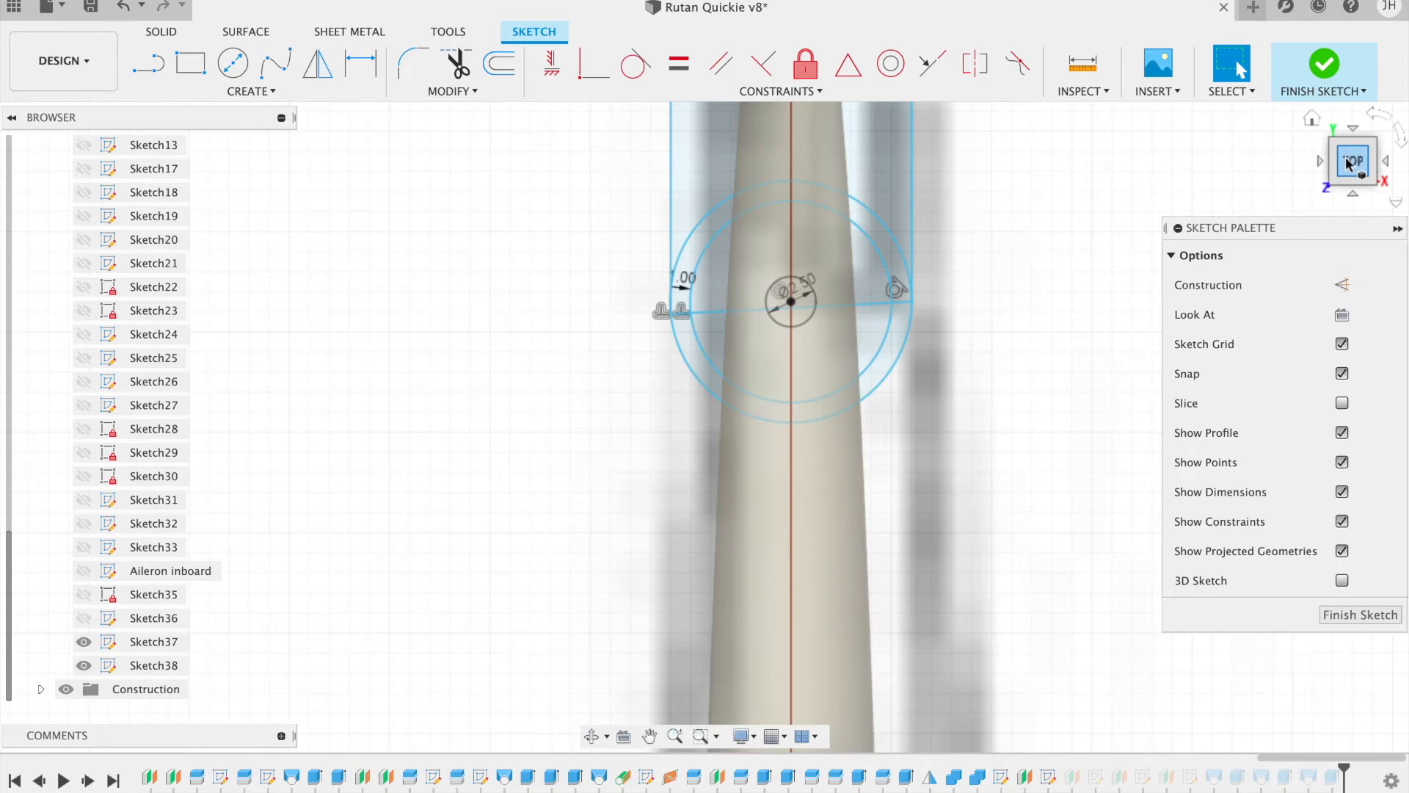
# Step: Show Sketch35, Sketch36 and Sketch41 and finish editing Sketch38
pyautogui.moveTo(1348, 164); pyautogui.dragTo(868, 341)
pyautogui.scroll(-3, 868, 341)
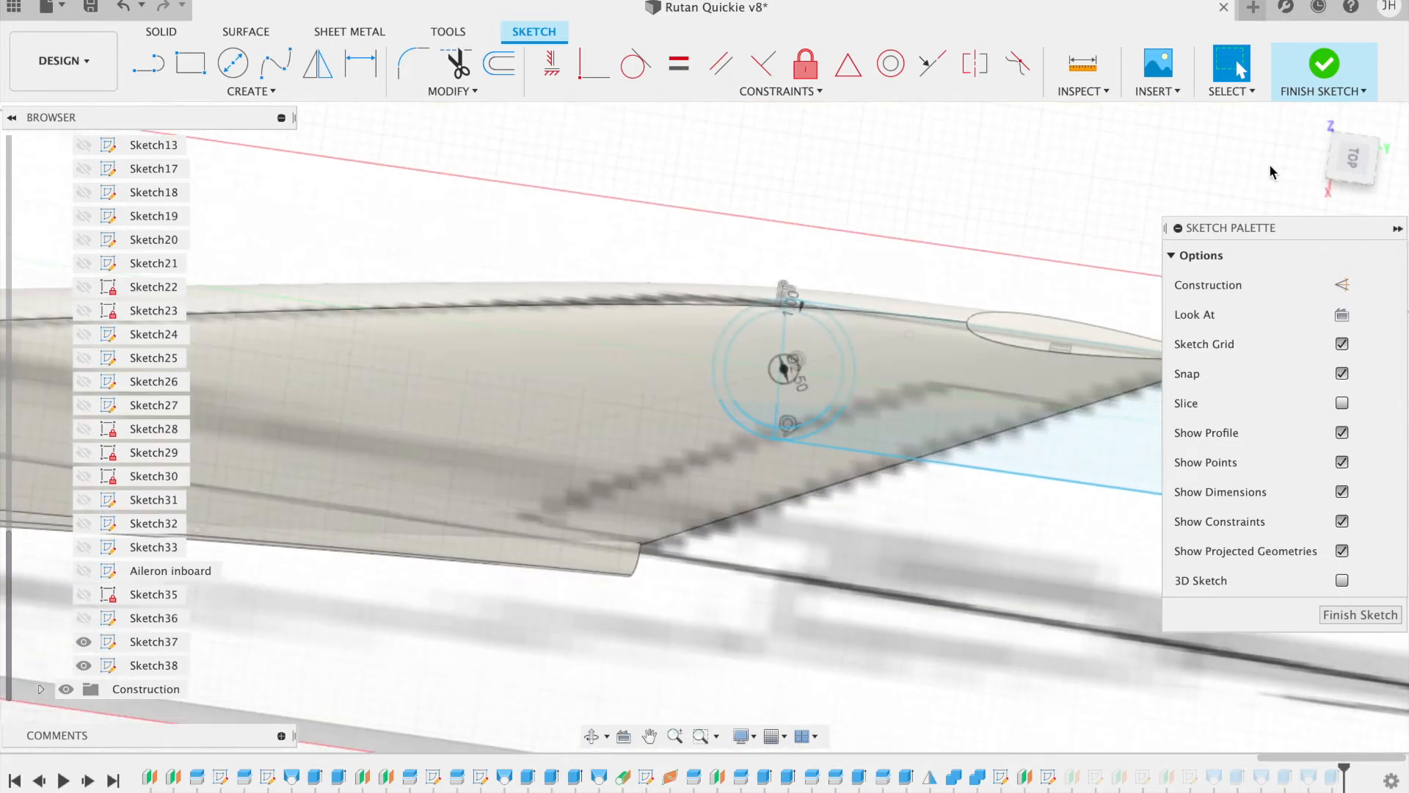
pyautogui.click(1347, 179)
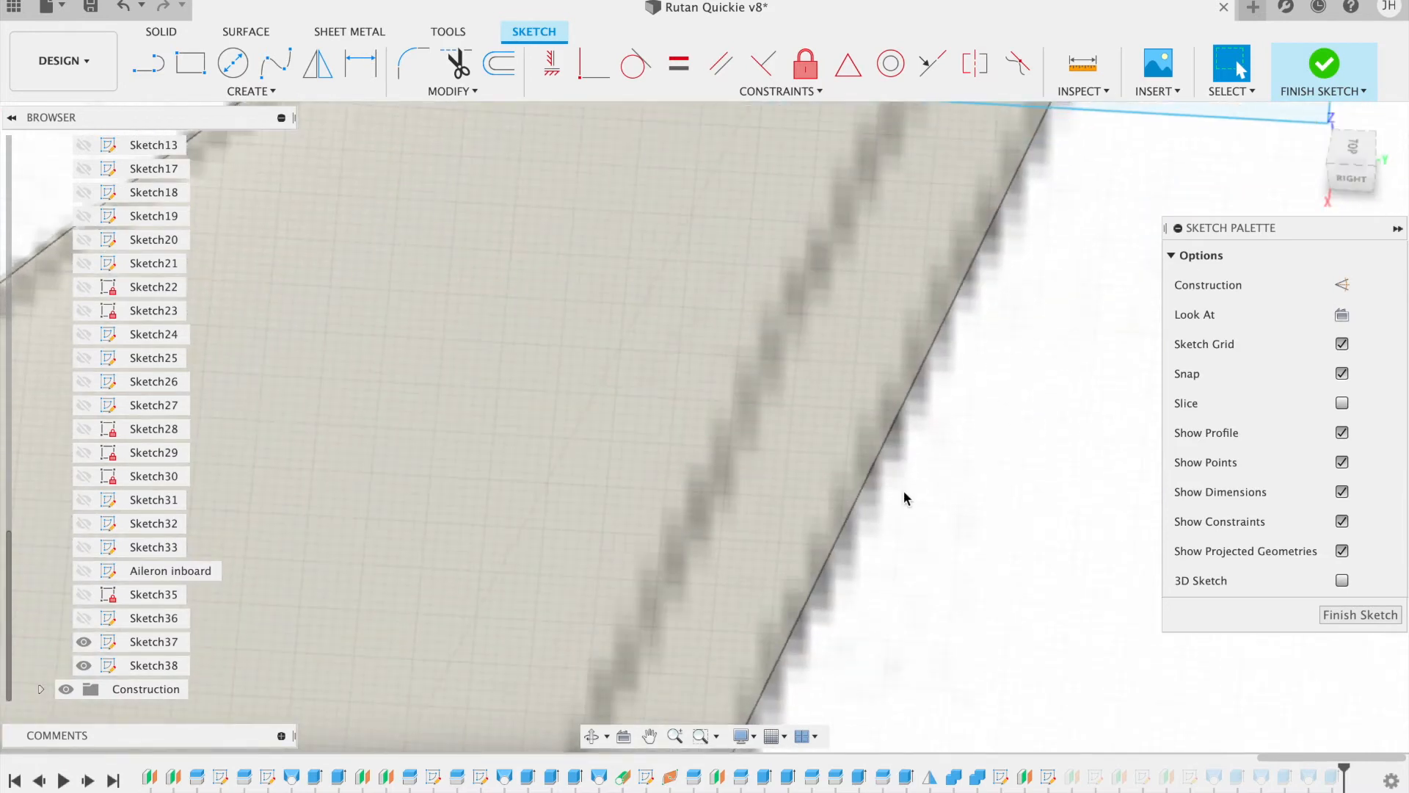
pyautogui.scroll(-4, 904, 492)
pyautogui.scroll(3, 904, 491)
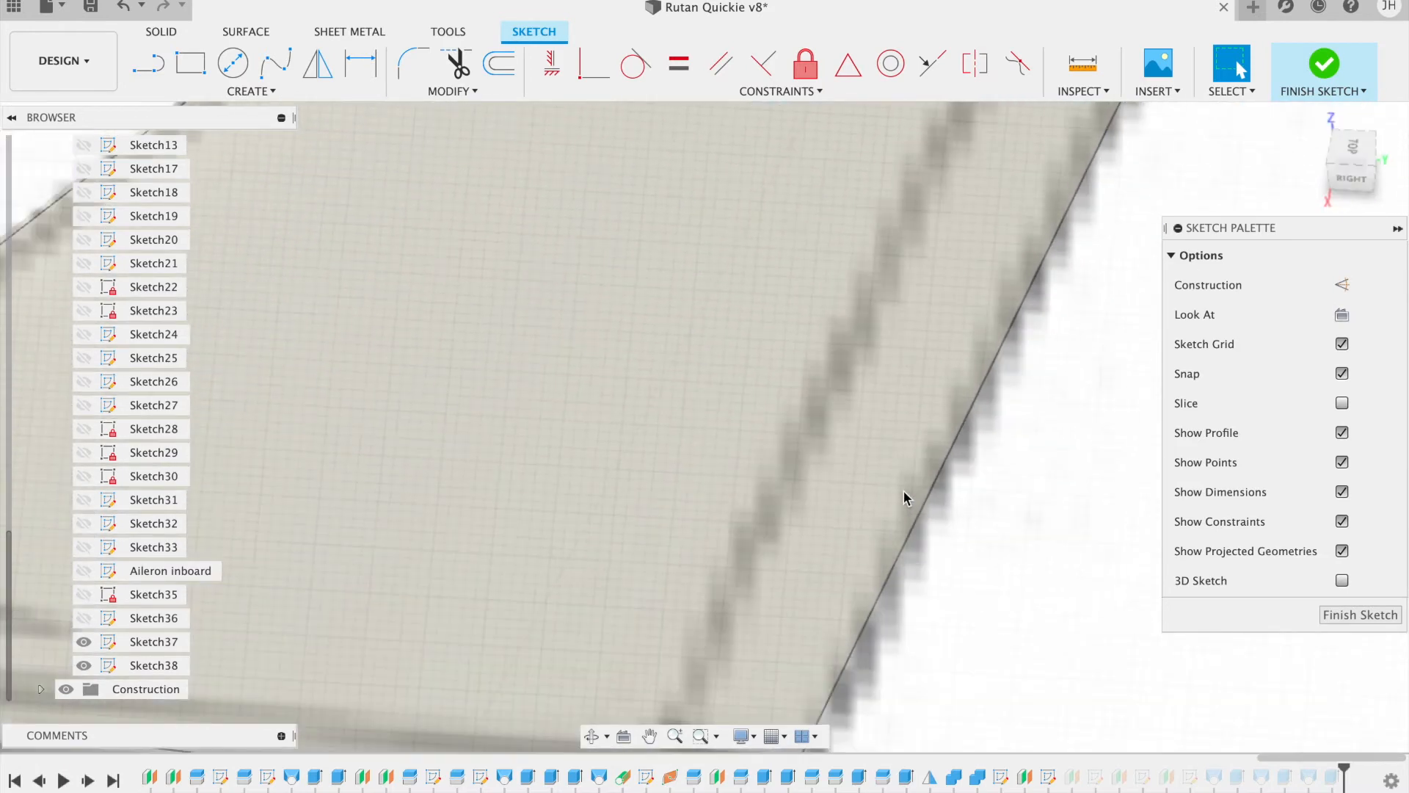
pyautogui.scroll(-2, 903, 492)
pyautogui.scroll(-2, 903, 498)
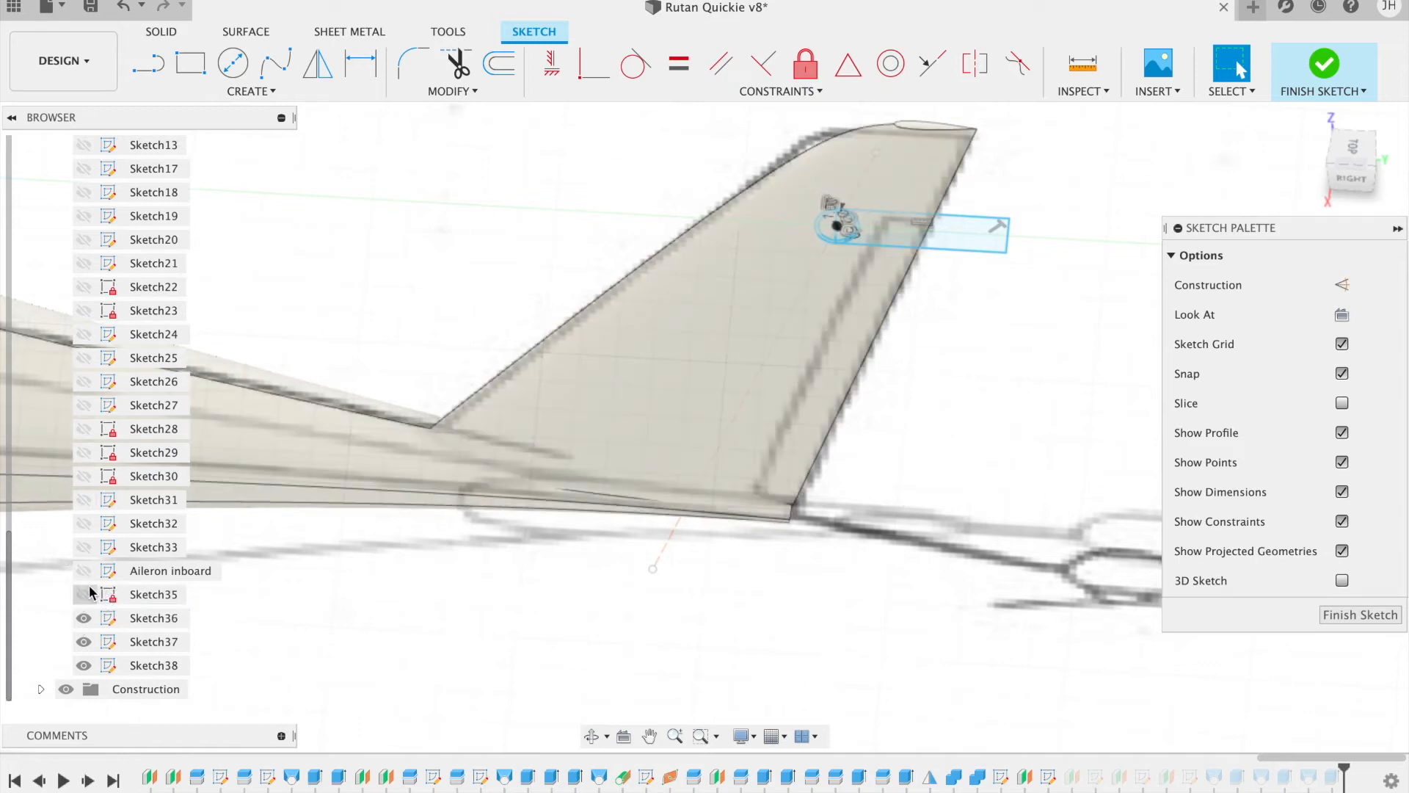
pyautogui.click(1324, 64)
pyautogui.scroll(5, 868, 367)
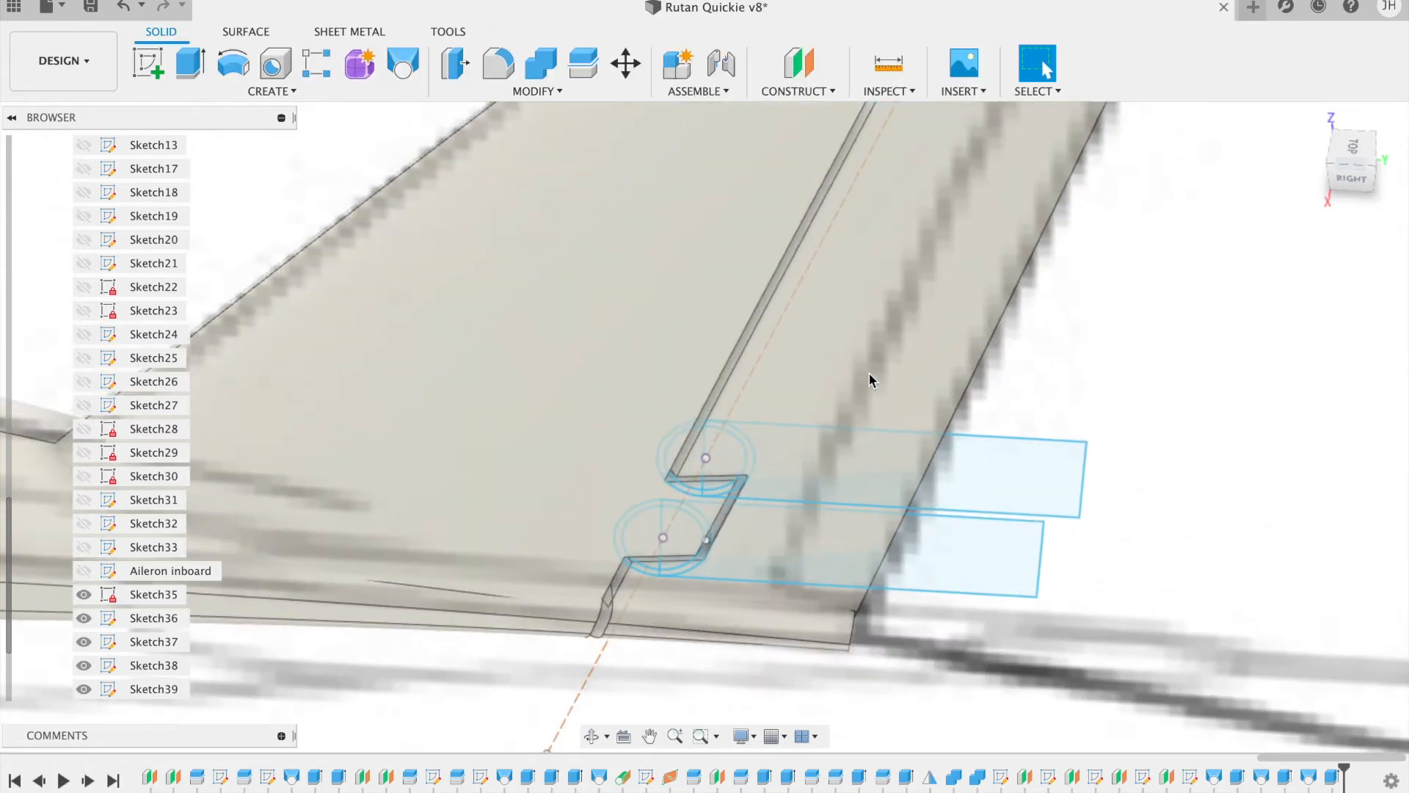
pyautogui.scroll(-3, 103, 632)
pyautogui.click(83, 664)
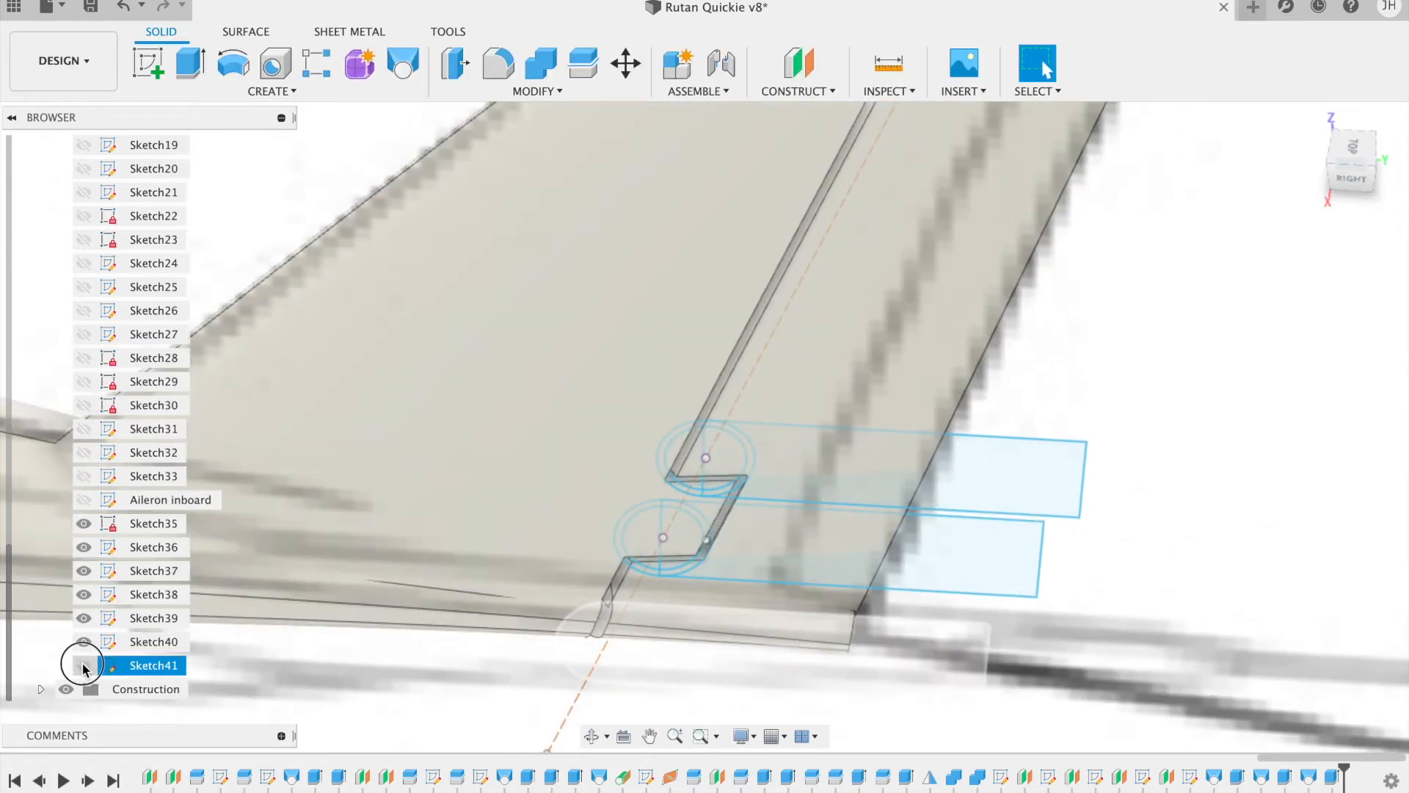
pyautogui.scroll(3, 756, 434)
pyautogui.scroll(4, 756, 435)
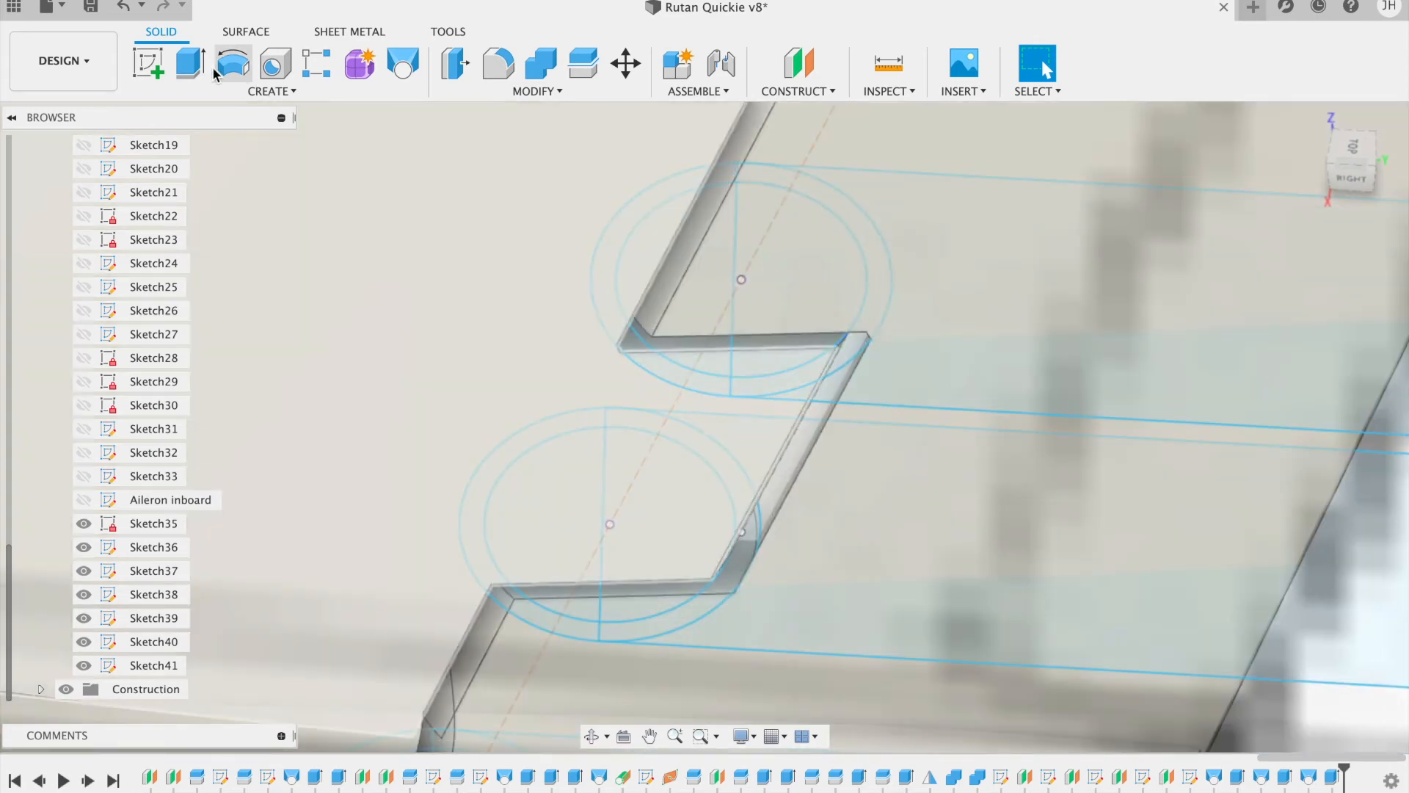
pyautogui.click(150, 65)
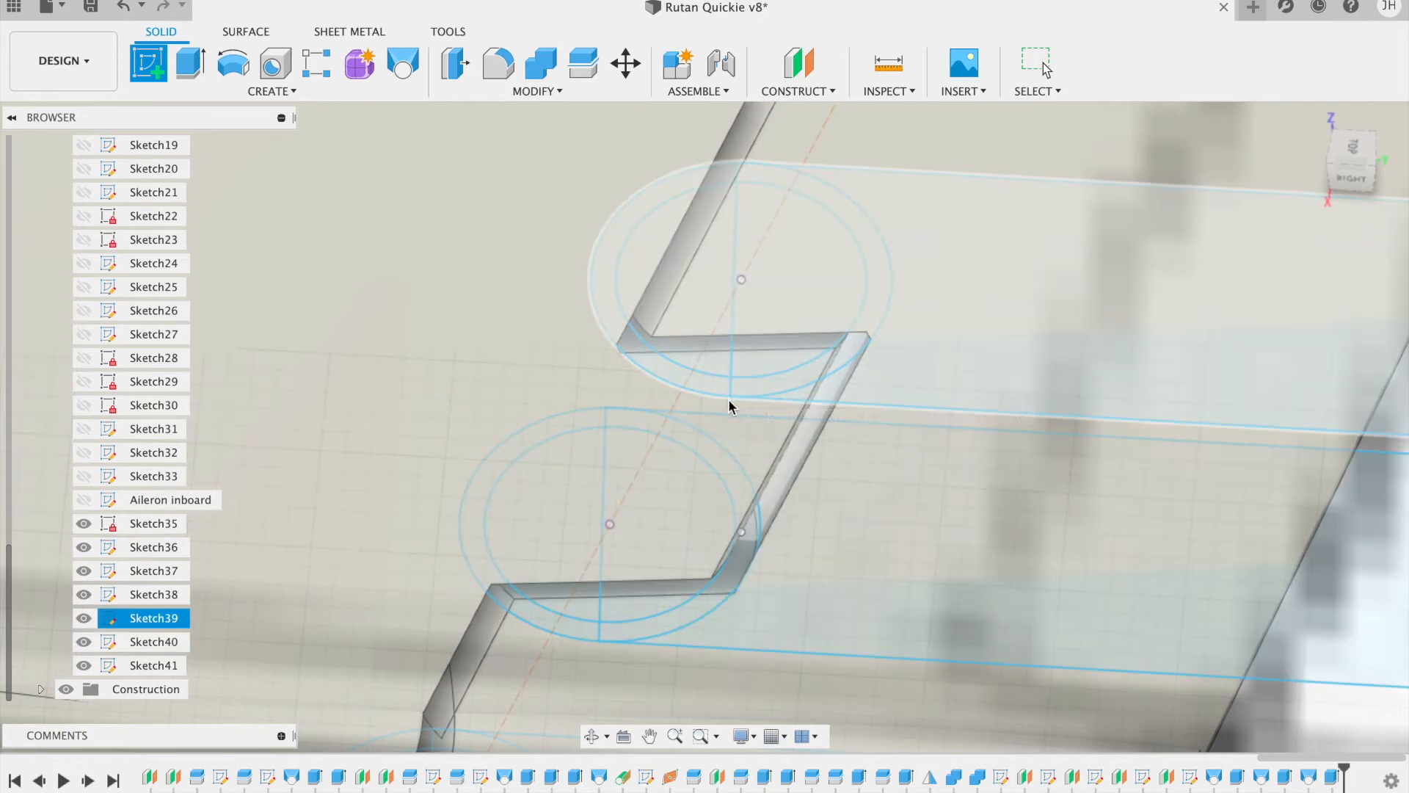
pyautogui.click(729, 401)
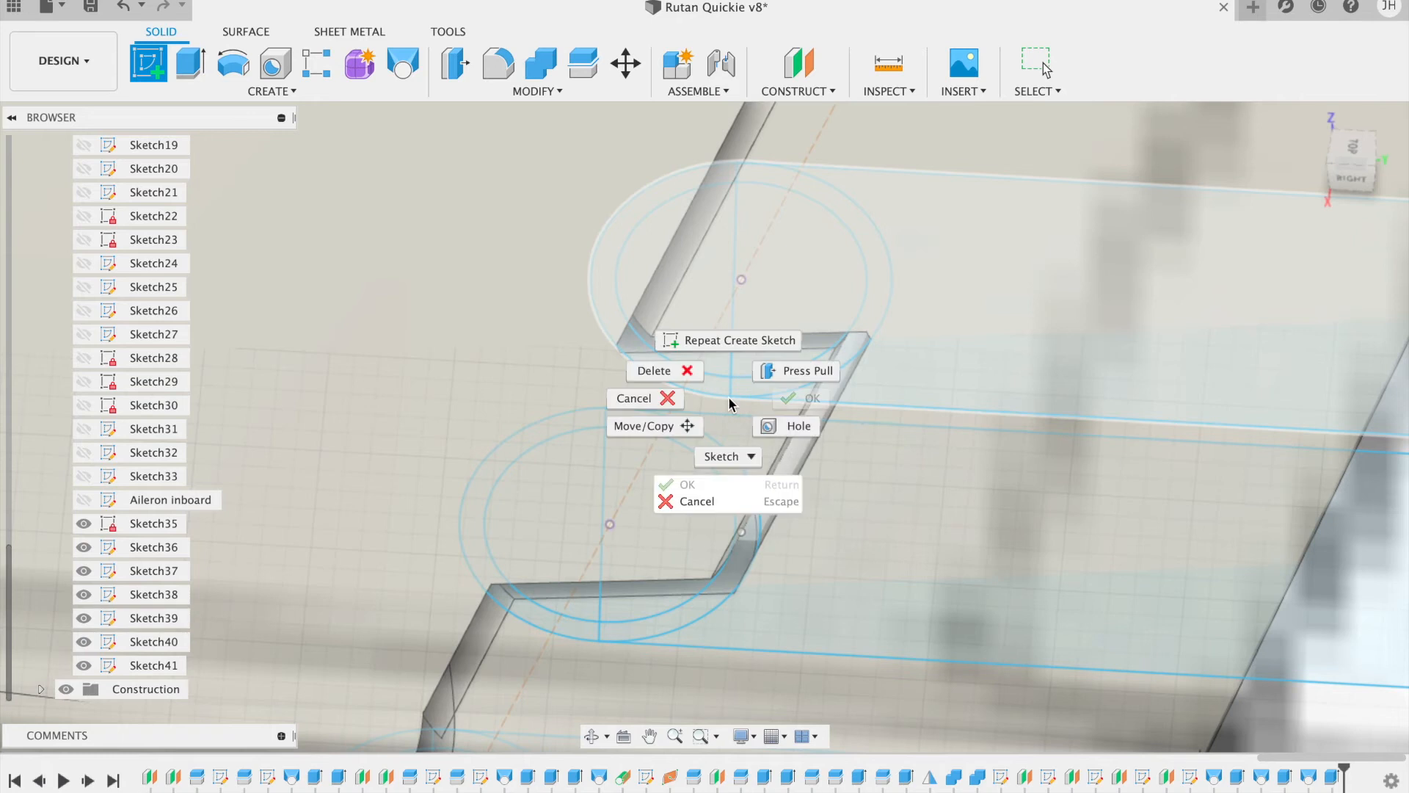
pyautogui.click(813, 399)
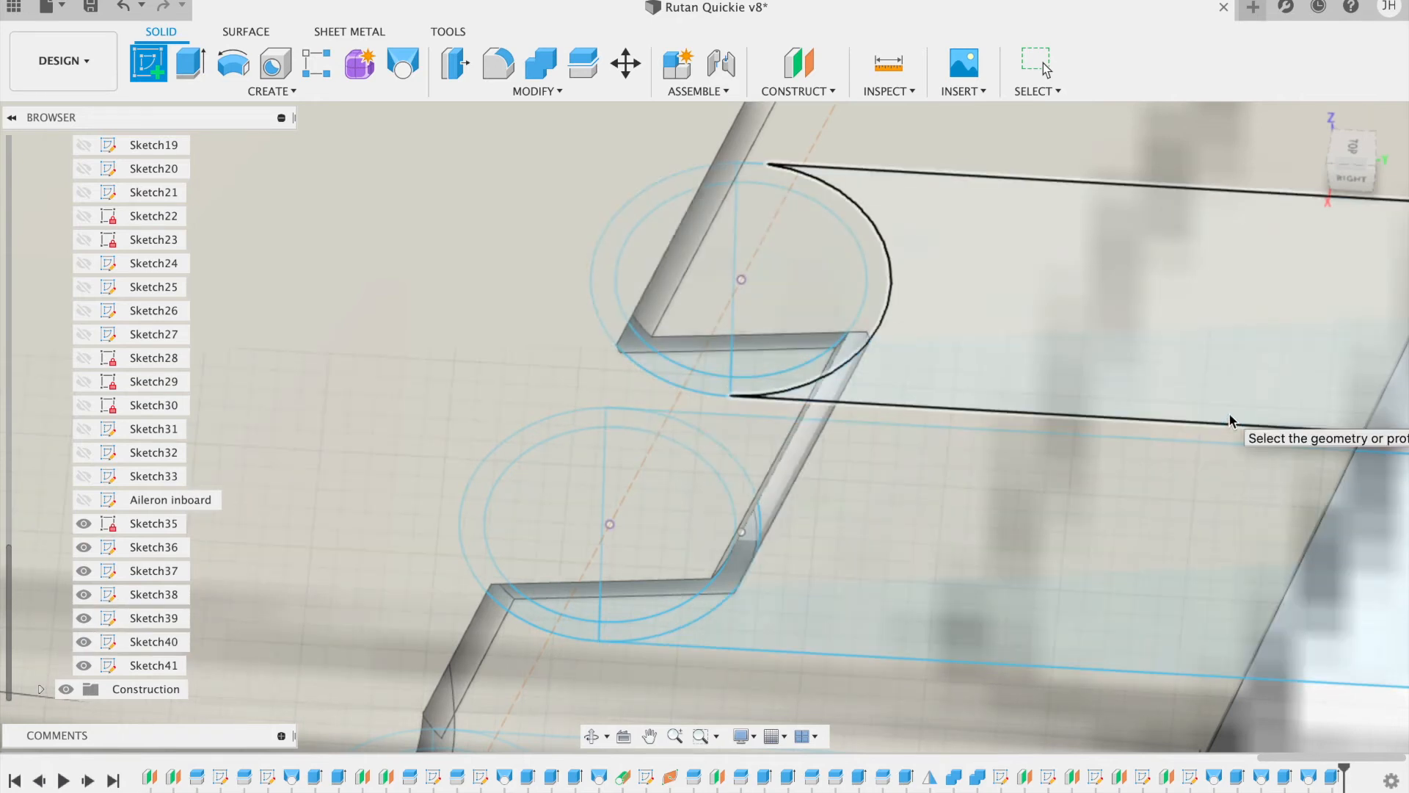
pyautogui.rightClick(1222, 427)
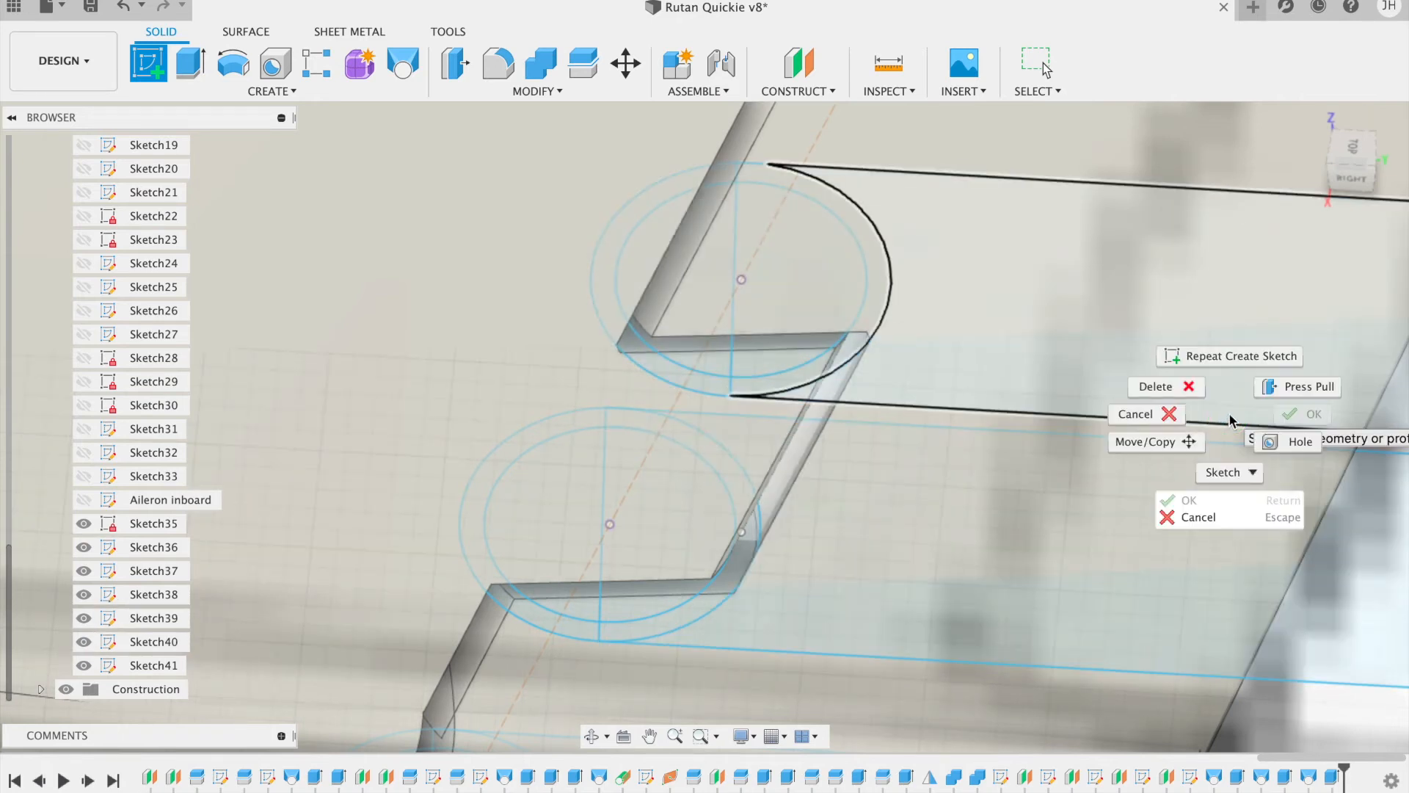
pyautogui.click(1359, 650)
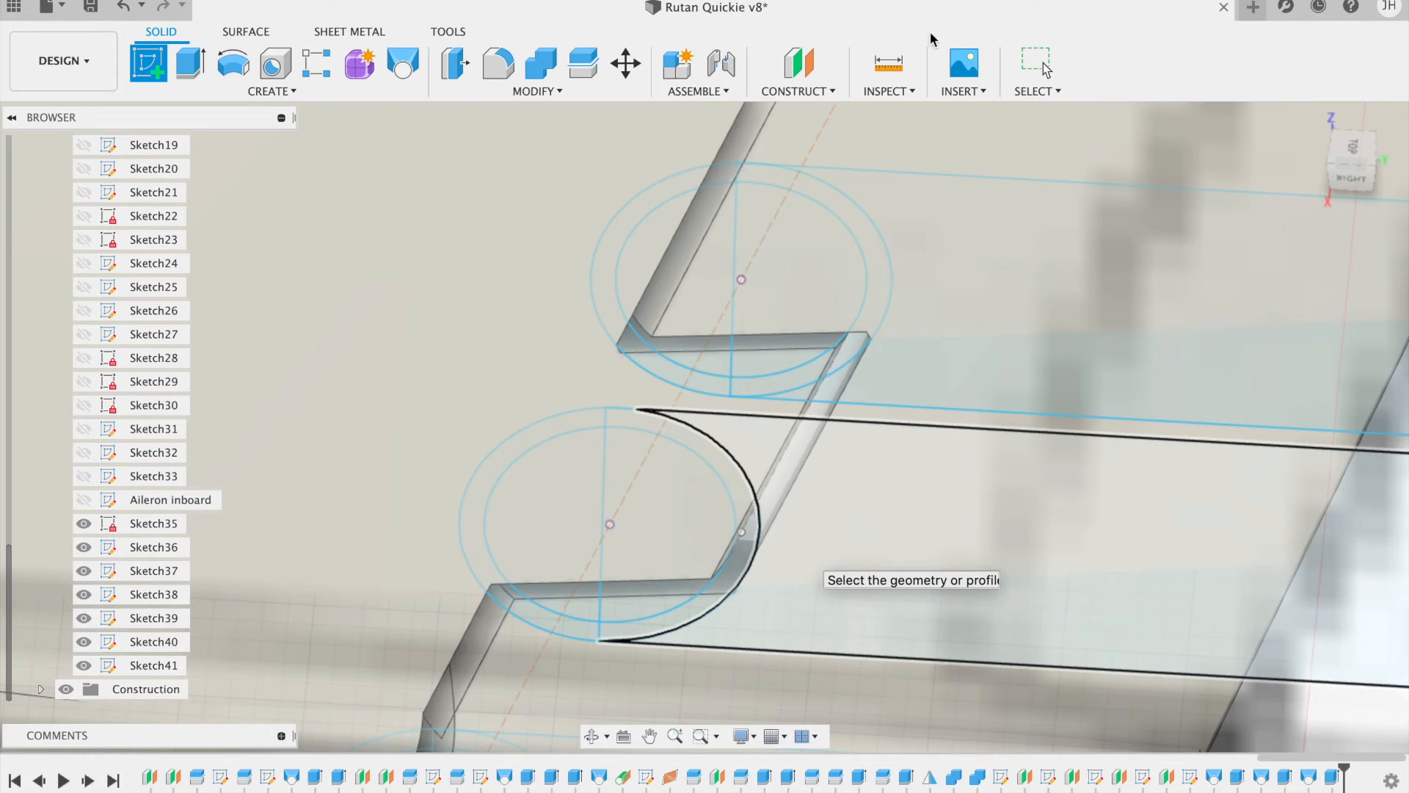
pyautogui.click(1111, 59)
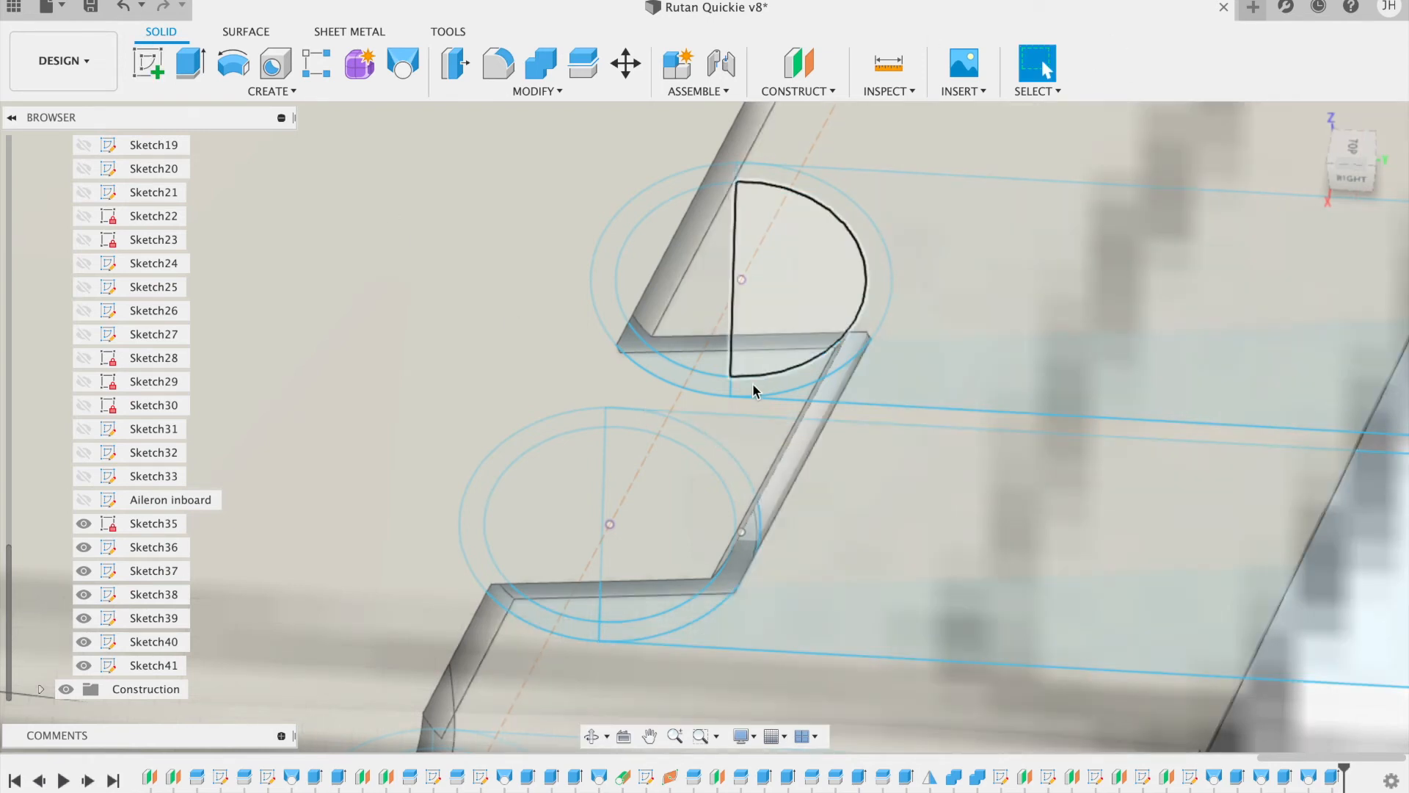
# Step: Edit Sketch39 at the uppermost of the lower rudder hinges, add a 2.5 mm diameter circle centred on the hinge point, and finish the sketch
pyautogui.click(742, 373)
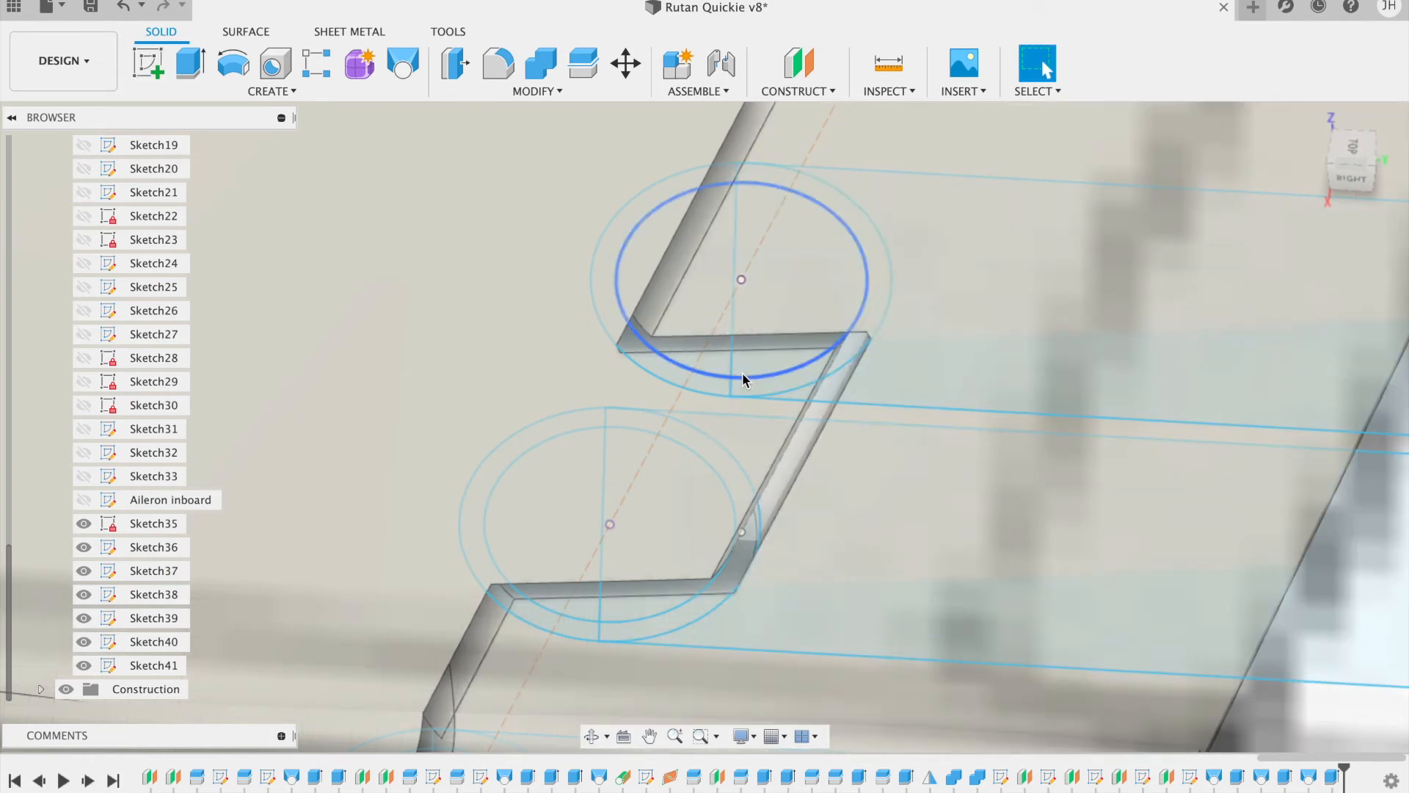
pyautogui.rightClick(742, 372)
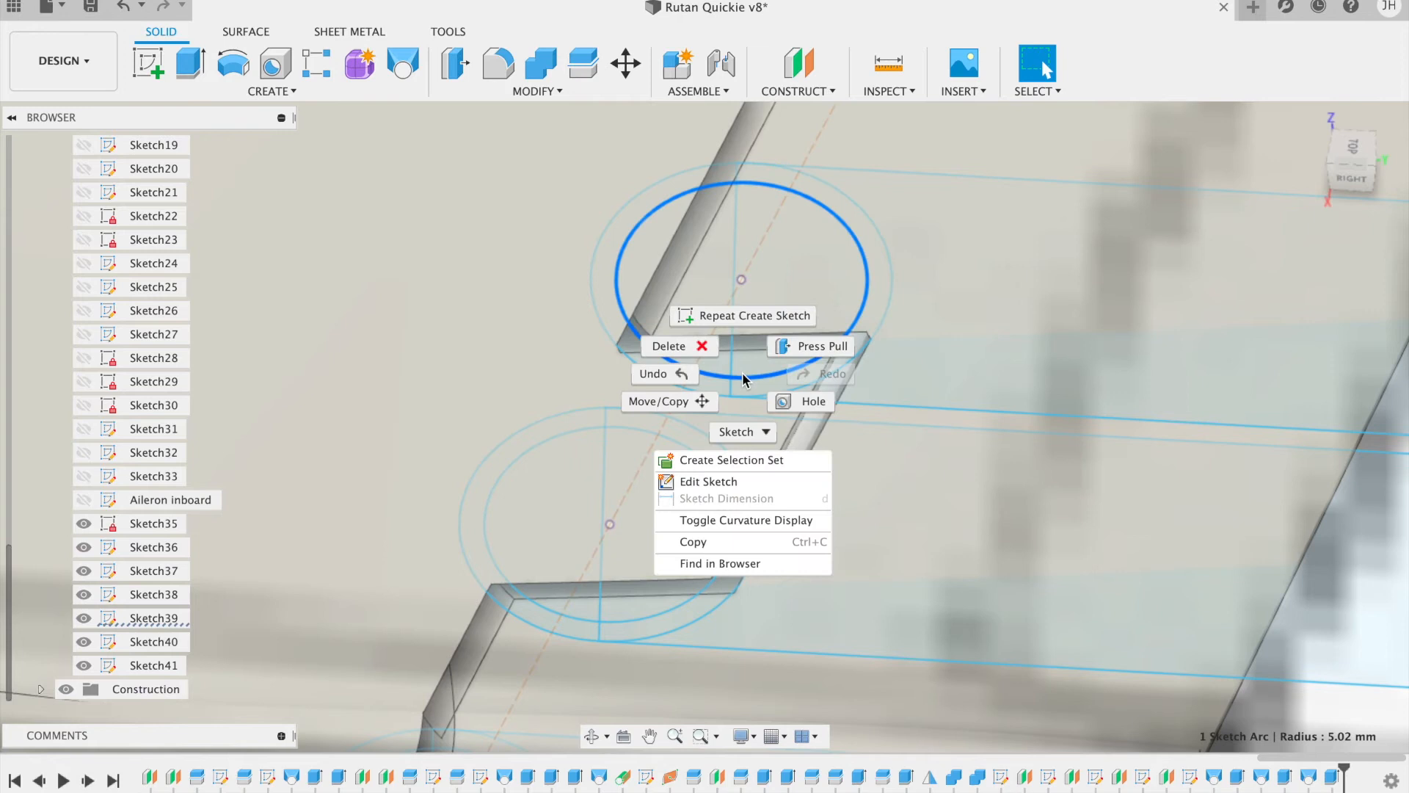
pyautogui.click(731, 483)
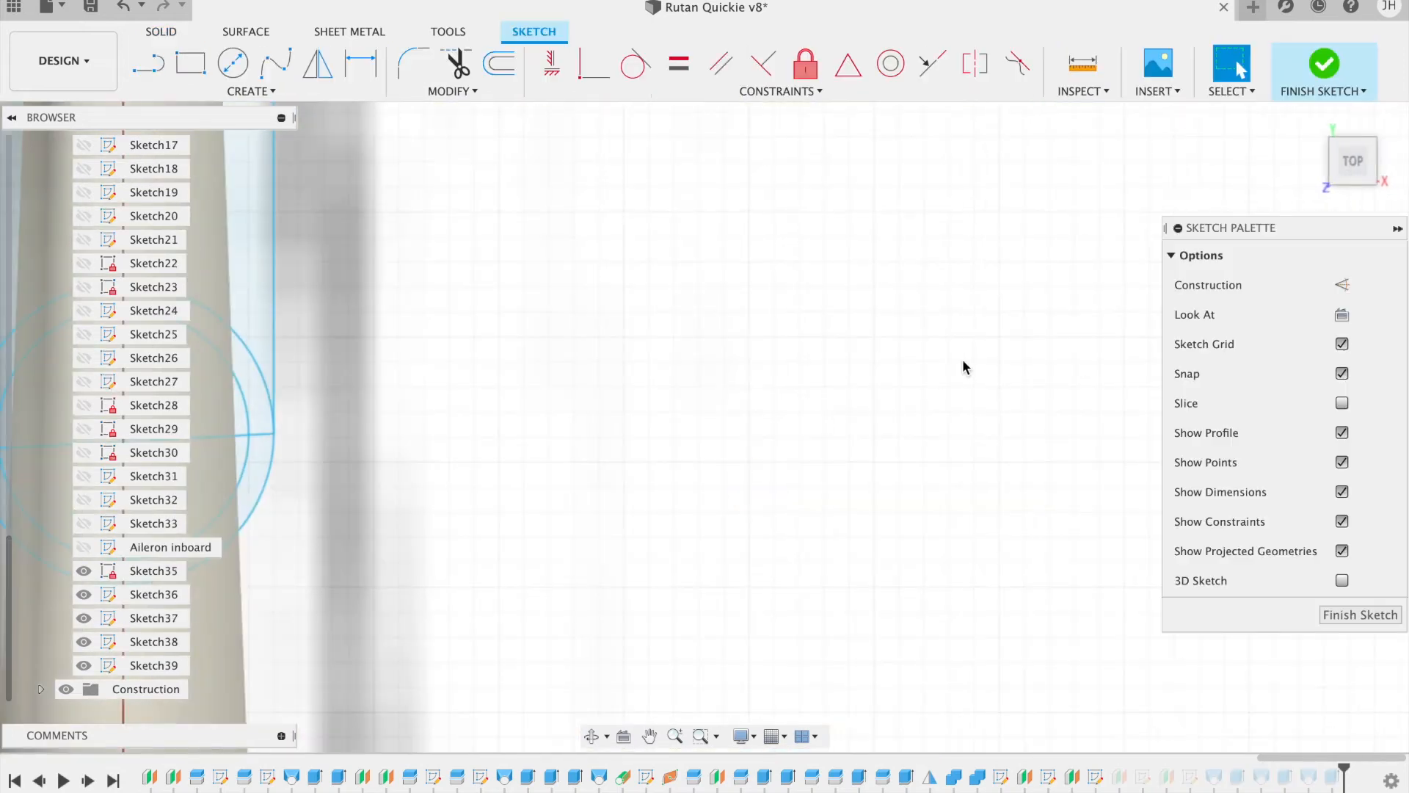
pyautogui.click(234, 64)
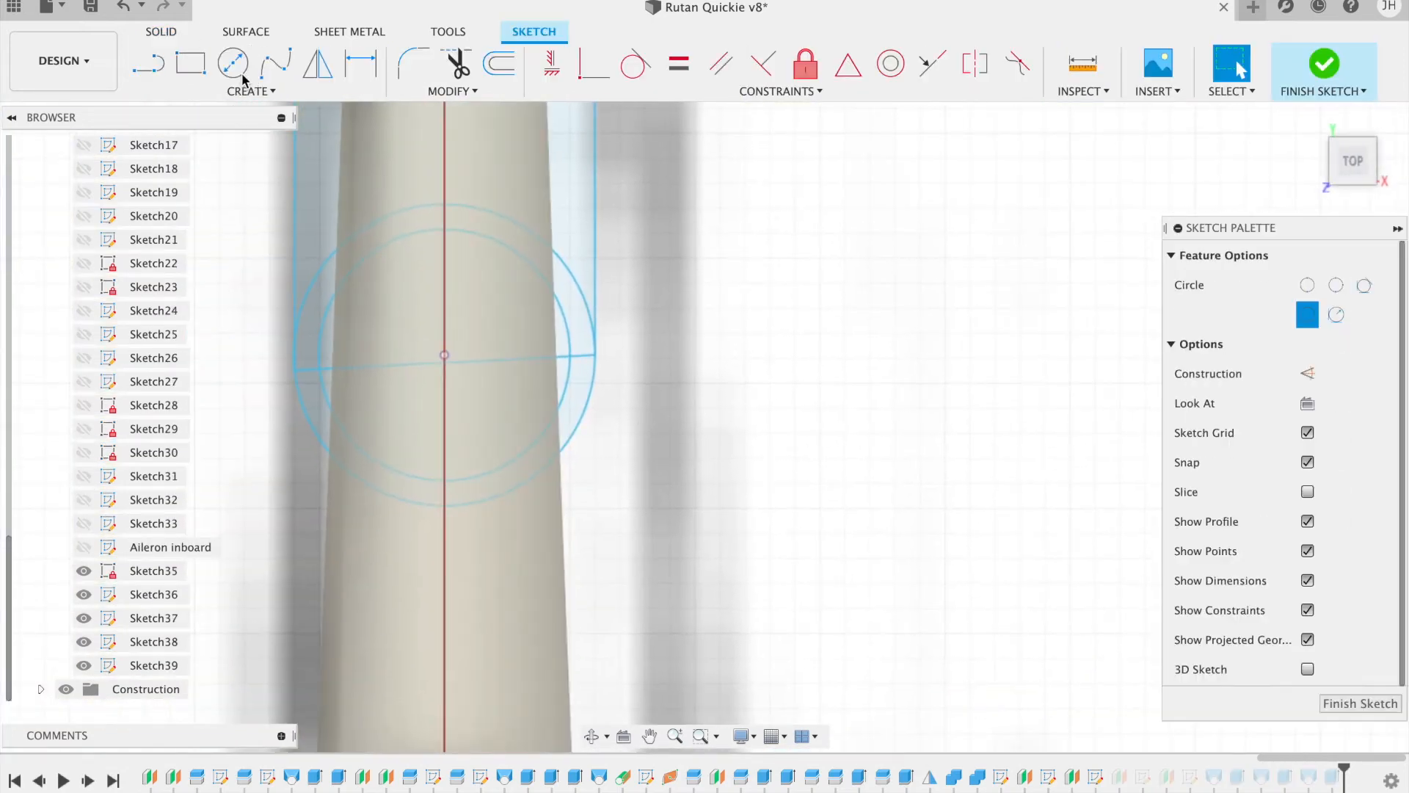
pyautogui.click(445, 354)
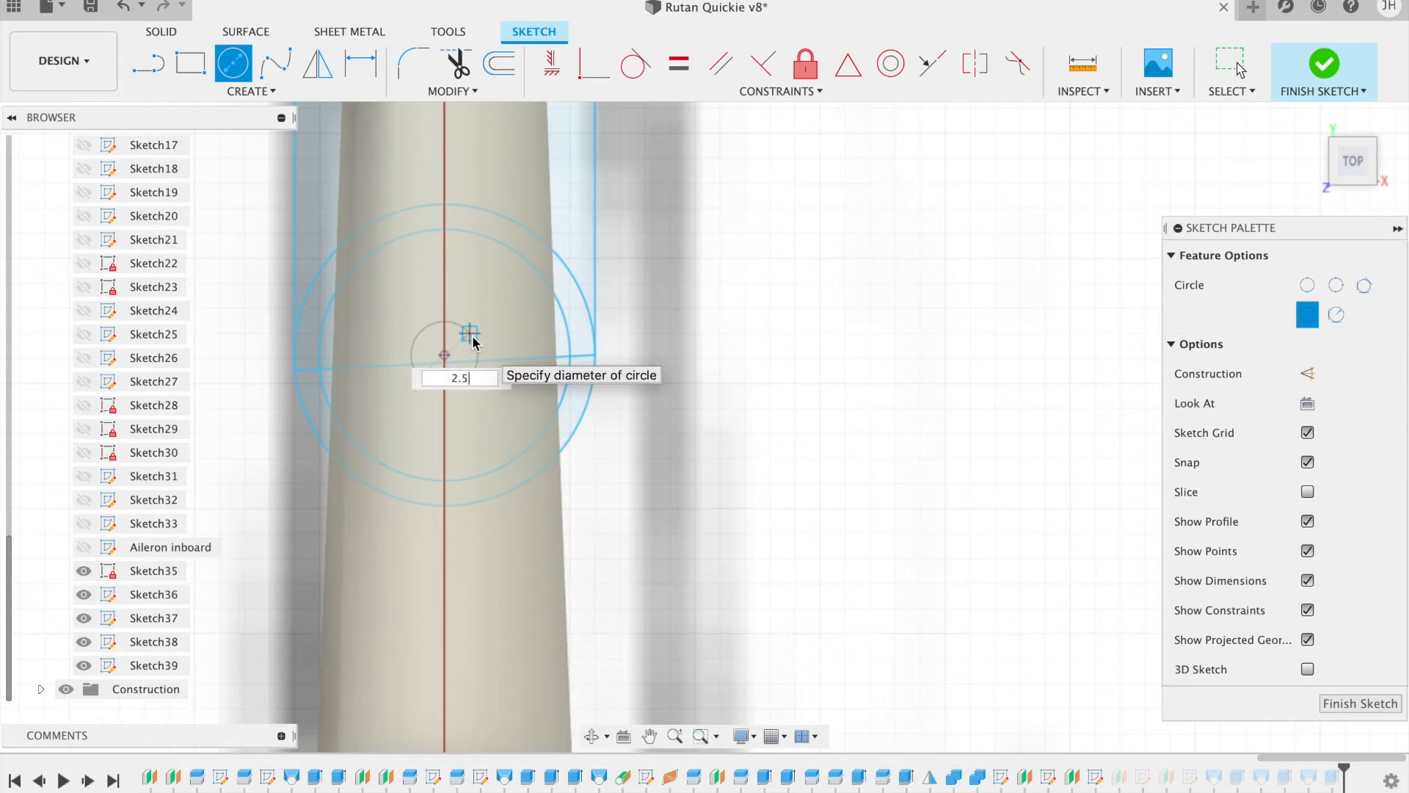
pyautogui.press('Return')
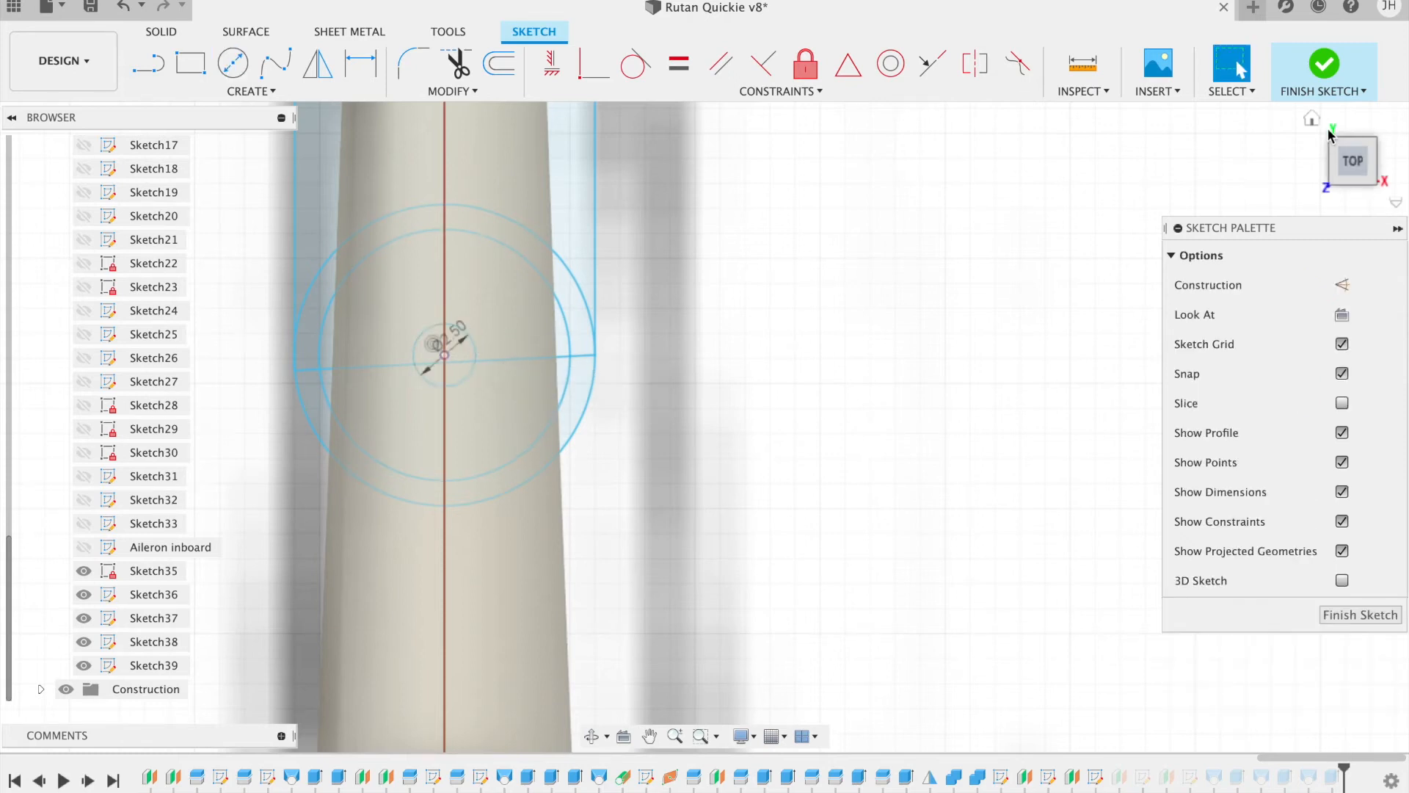
pyautogui.moveTo(1354, 159); pyautogui.dragTo(1274, 152)
pyautogui.moveTo(1275, 152)
pyautogui.keyDown('shift'); pyautogui.mouseDown(button='middle')
pyautogui.moveTo(1157, 142)
pyautogui.moveTo(1093, 205)
pyautogui.mouseUp(button='middle'); pyautogui.keyUp('shift')
pyautogui.scroll(-5, 841, 476)
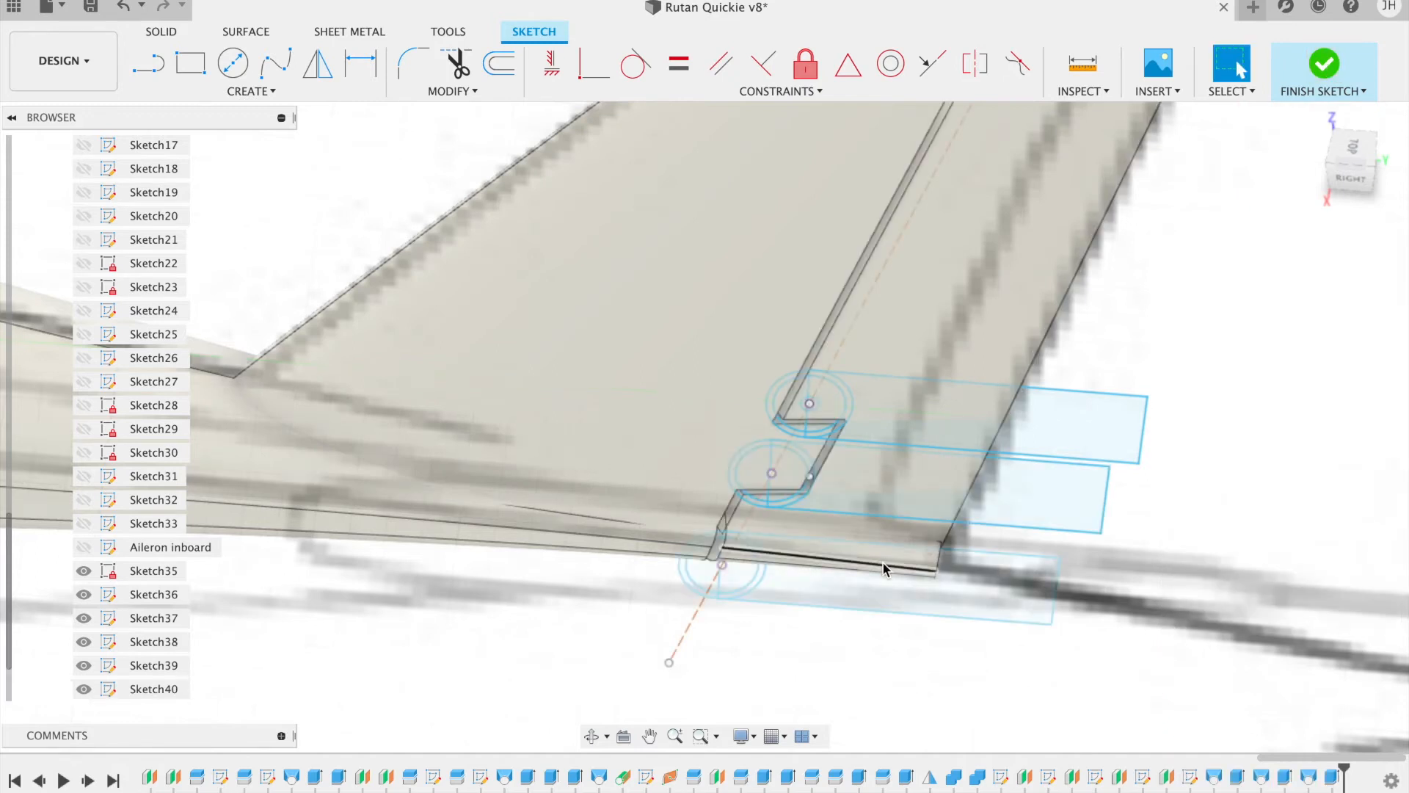
# Step: Edit the hinge sketch just below Sketch39, add a 2.5 mm diameter circle centred on its hinge point, and finish the sketch
pyautogui.scroll(3, 882, 561)
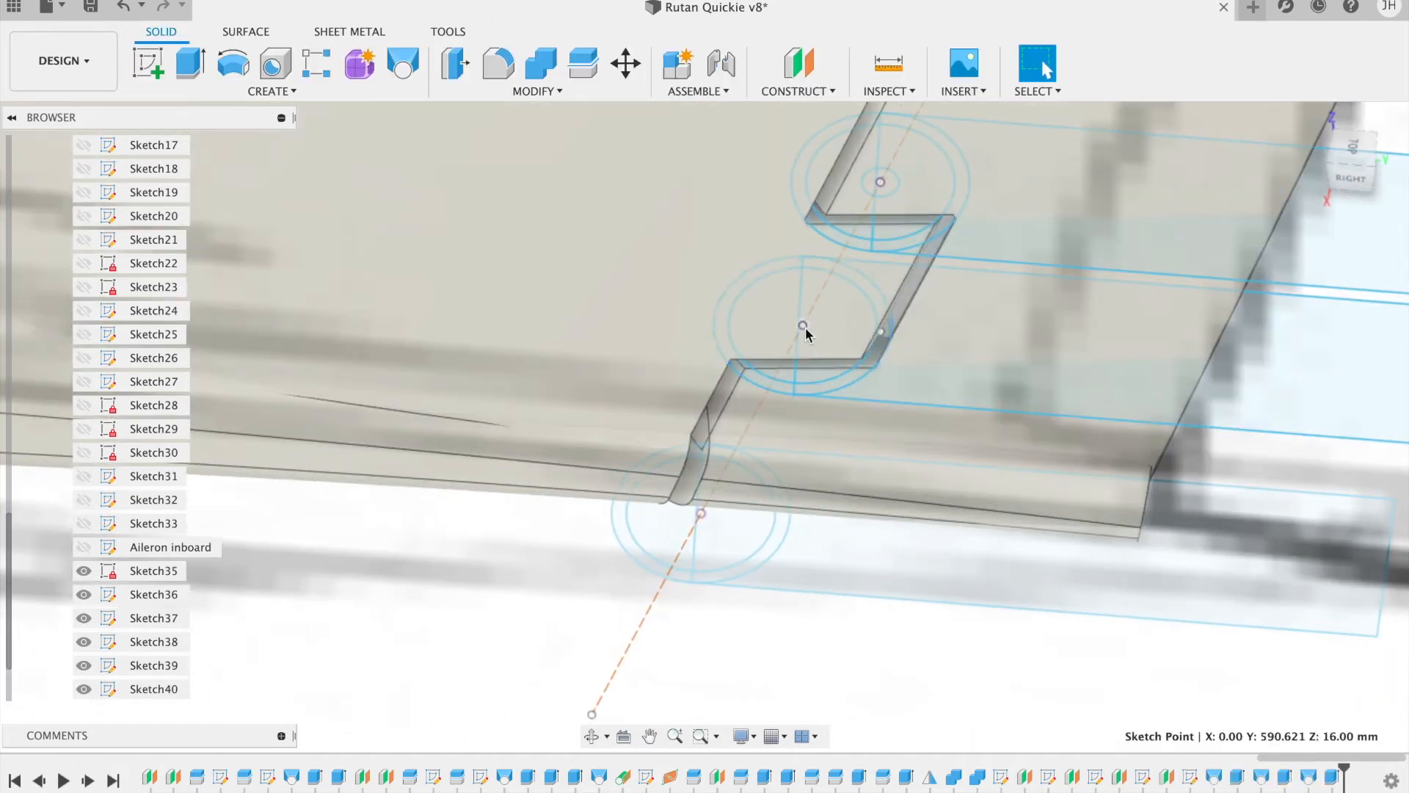
pyautogui.rightClick(804, 330)
pyautogui.click(800, 492)
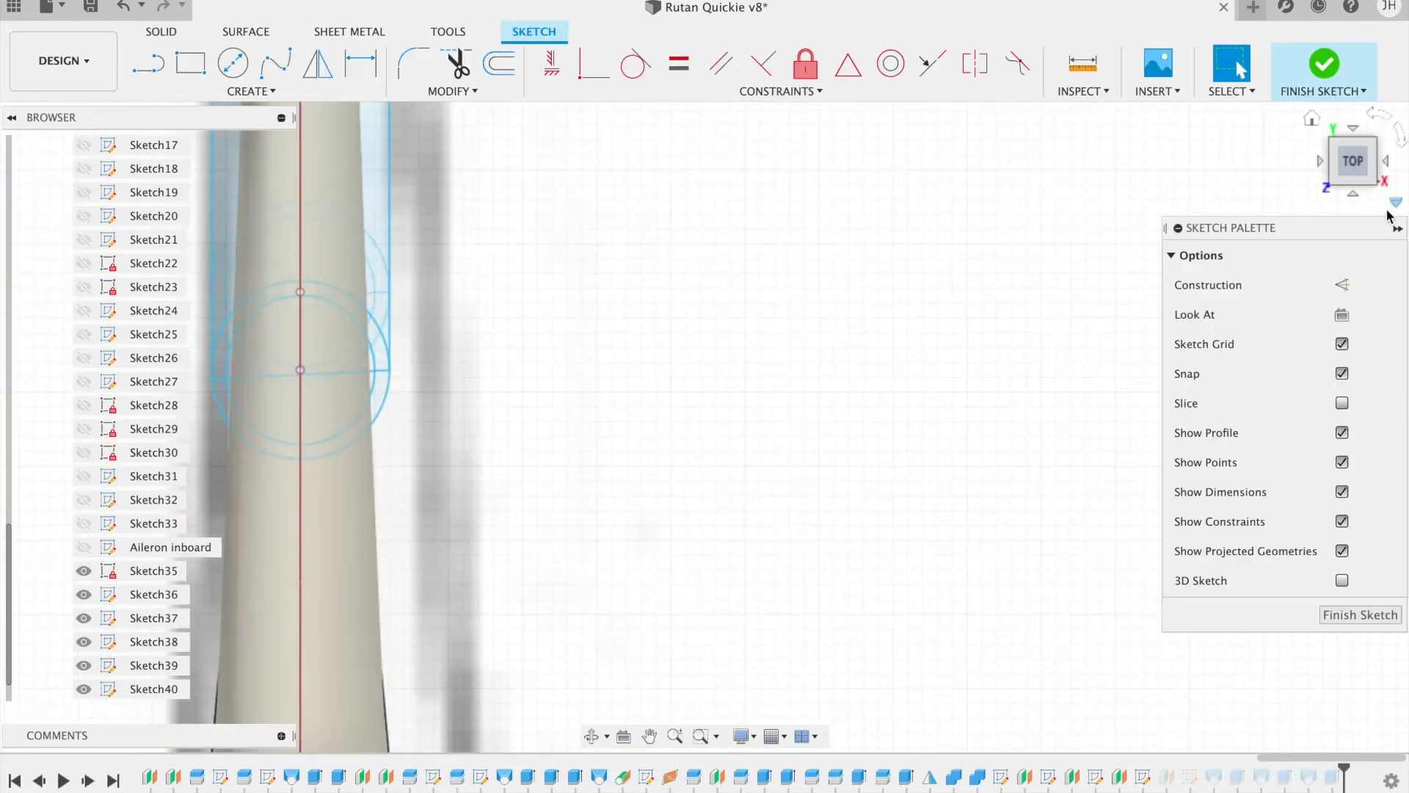
pyautogui.keyDown('shift'); pyautogui.moveTo(1306, 150); pyautogui.dragTo(1169, 117, button='middle'); pyautogui.keyUp('shift')
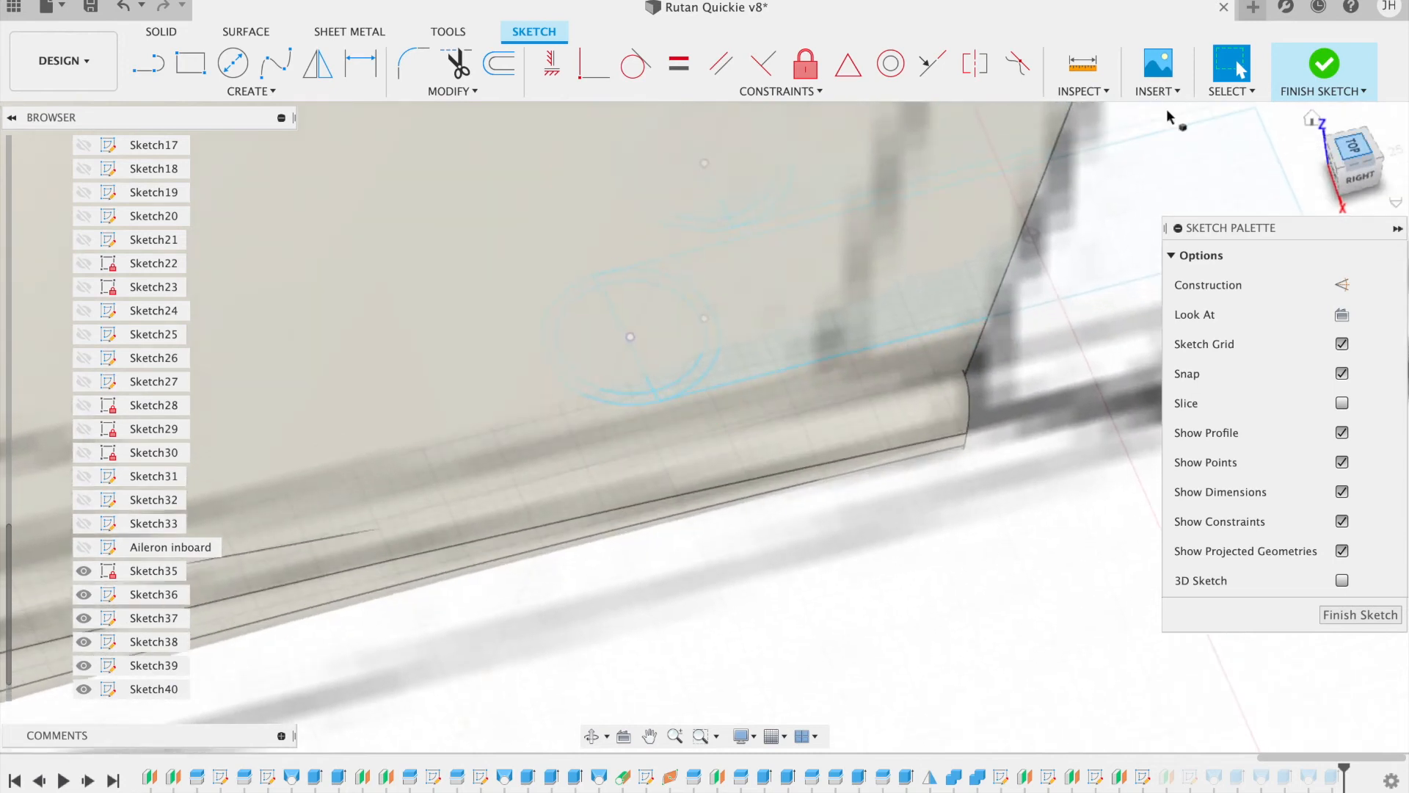
pyautogui.scroll(2, 758, 305)
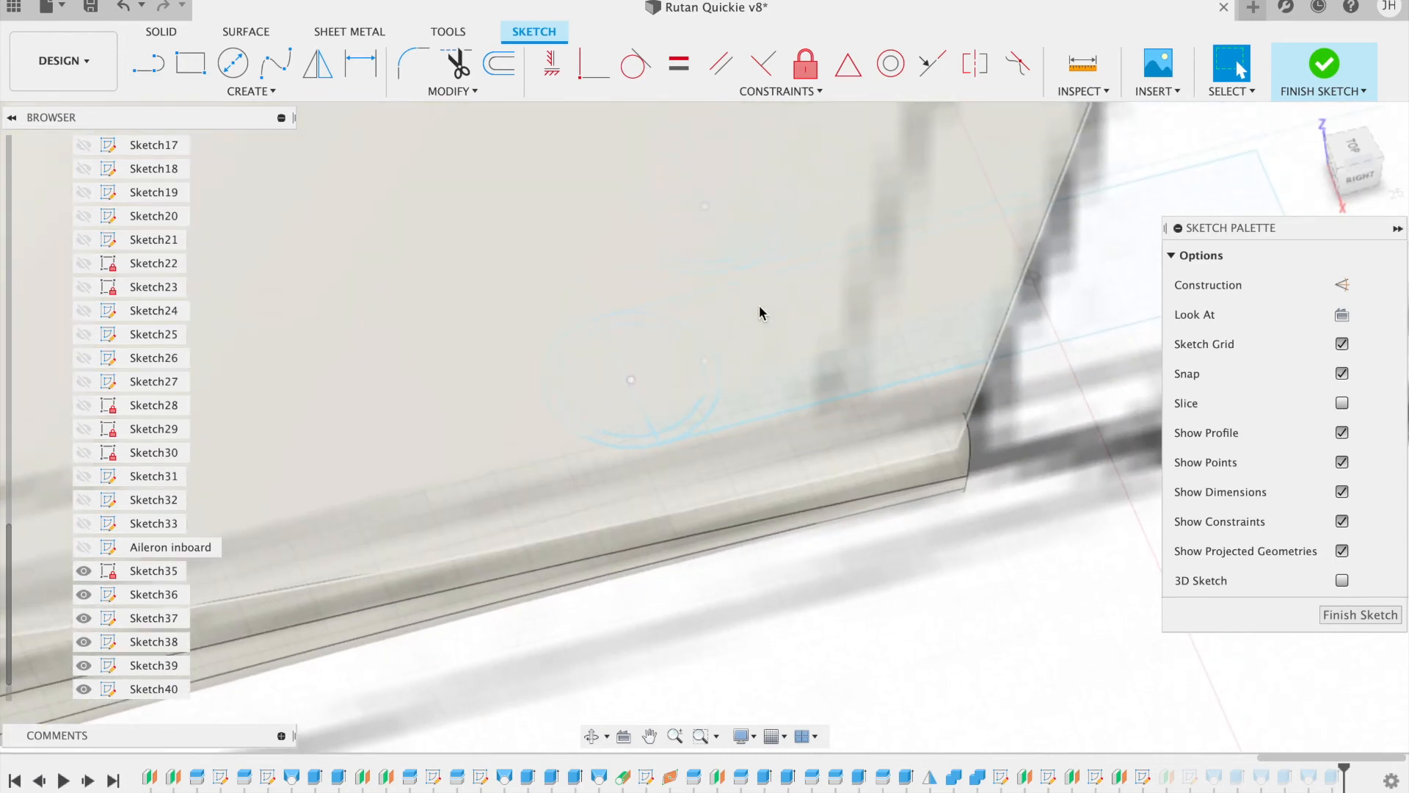
pyautogui.click(232, 65)
pyautogui.click(631, 379)
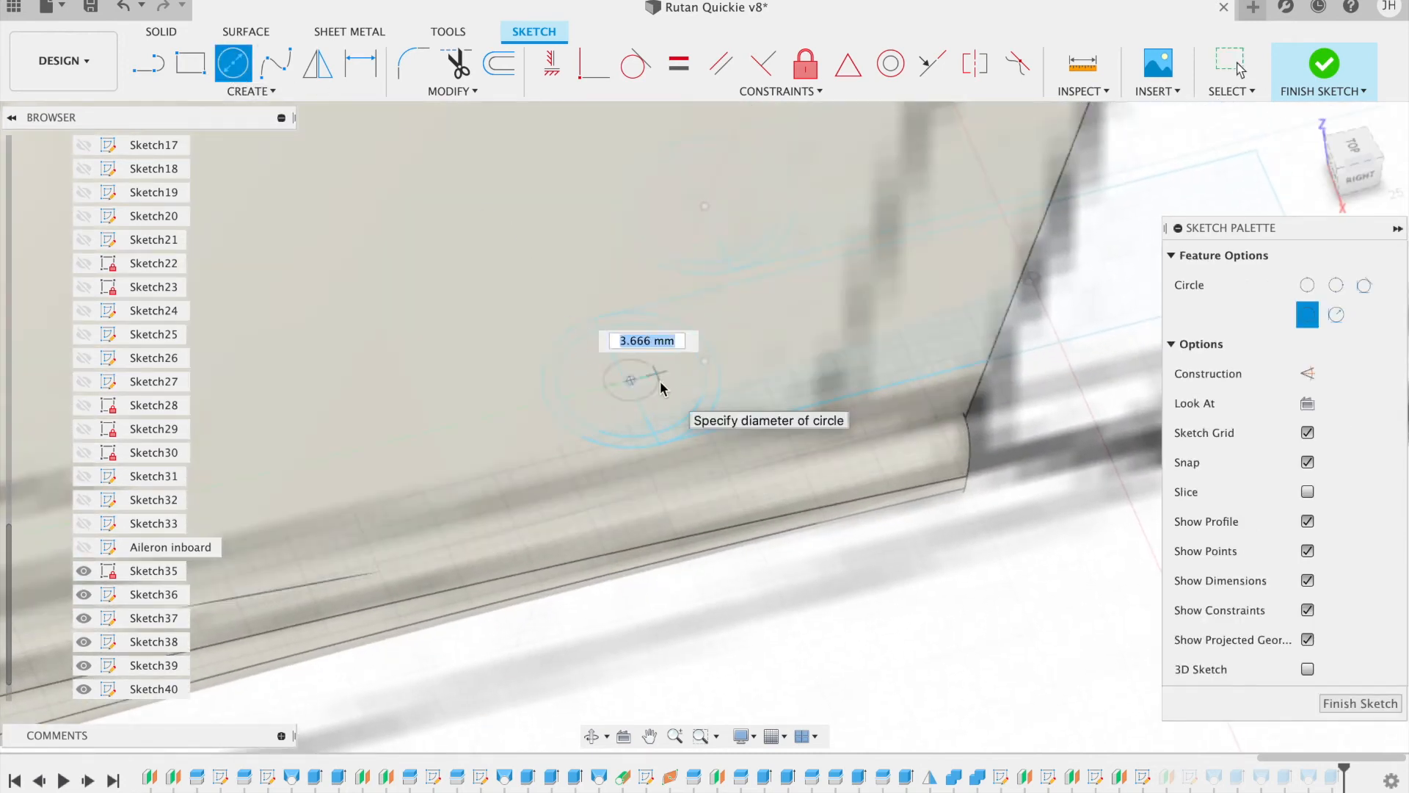
pyautogui.write('2.5')
pyautogui.press('Return')
pyautogui.press('Escape')
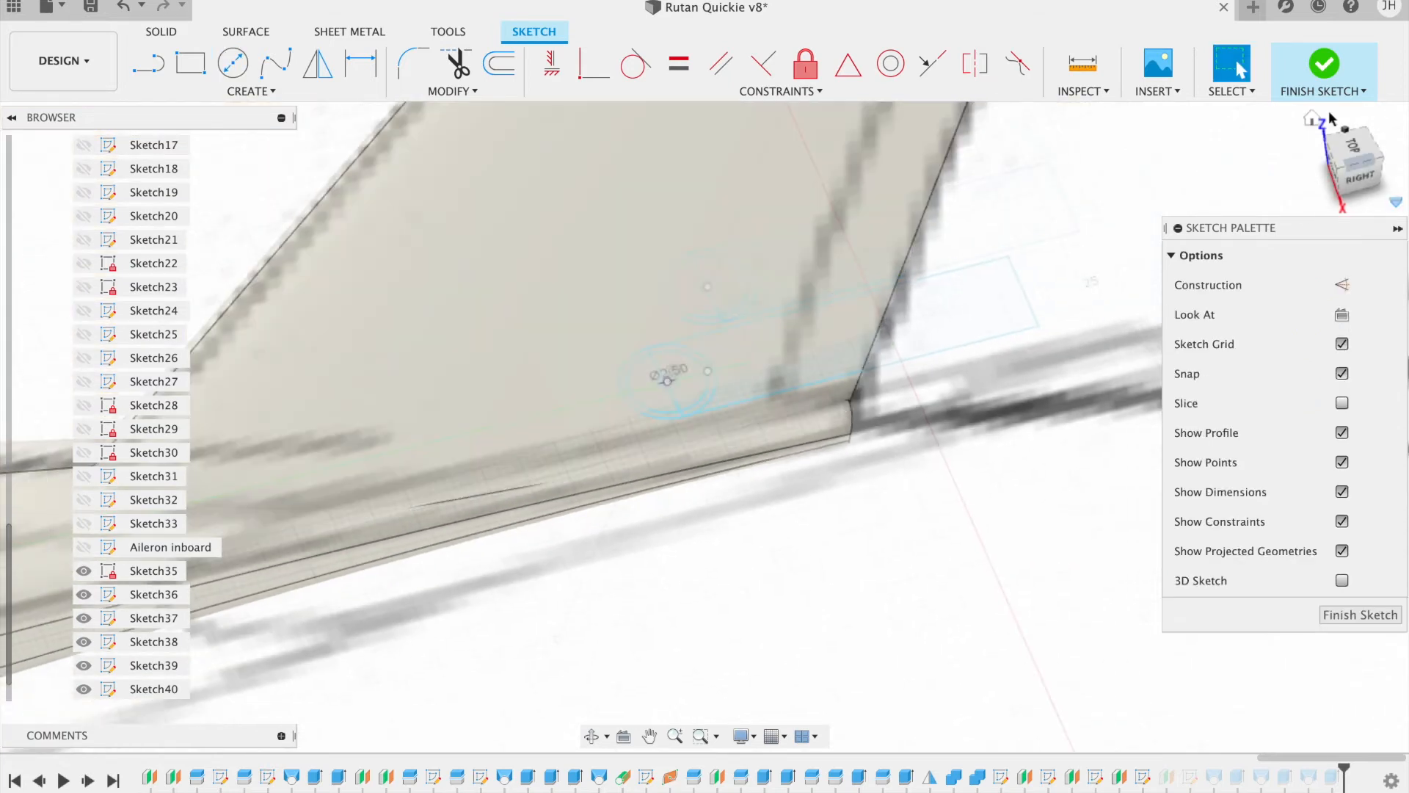
pyautogui.click(1324, 64)
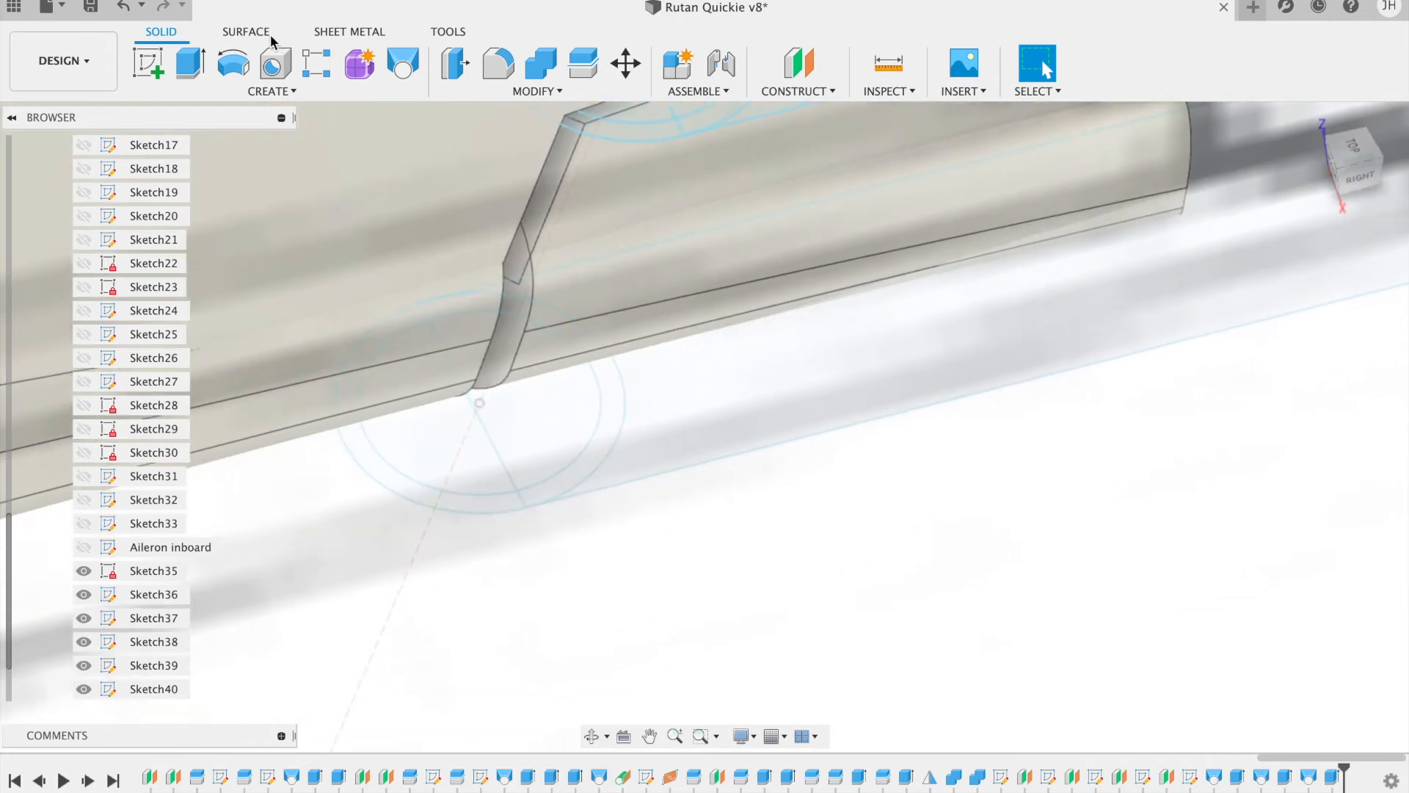
# Step: Edit the lowest hinge sketch under the tail, add a 2.5 mm diameter circle centred on its hinge point, and finish the sketch
pyautogui.click(525, 500)
pyautogui.rightClick(525, 501)
pyautogui.click(530, 610)
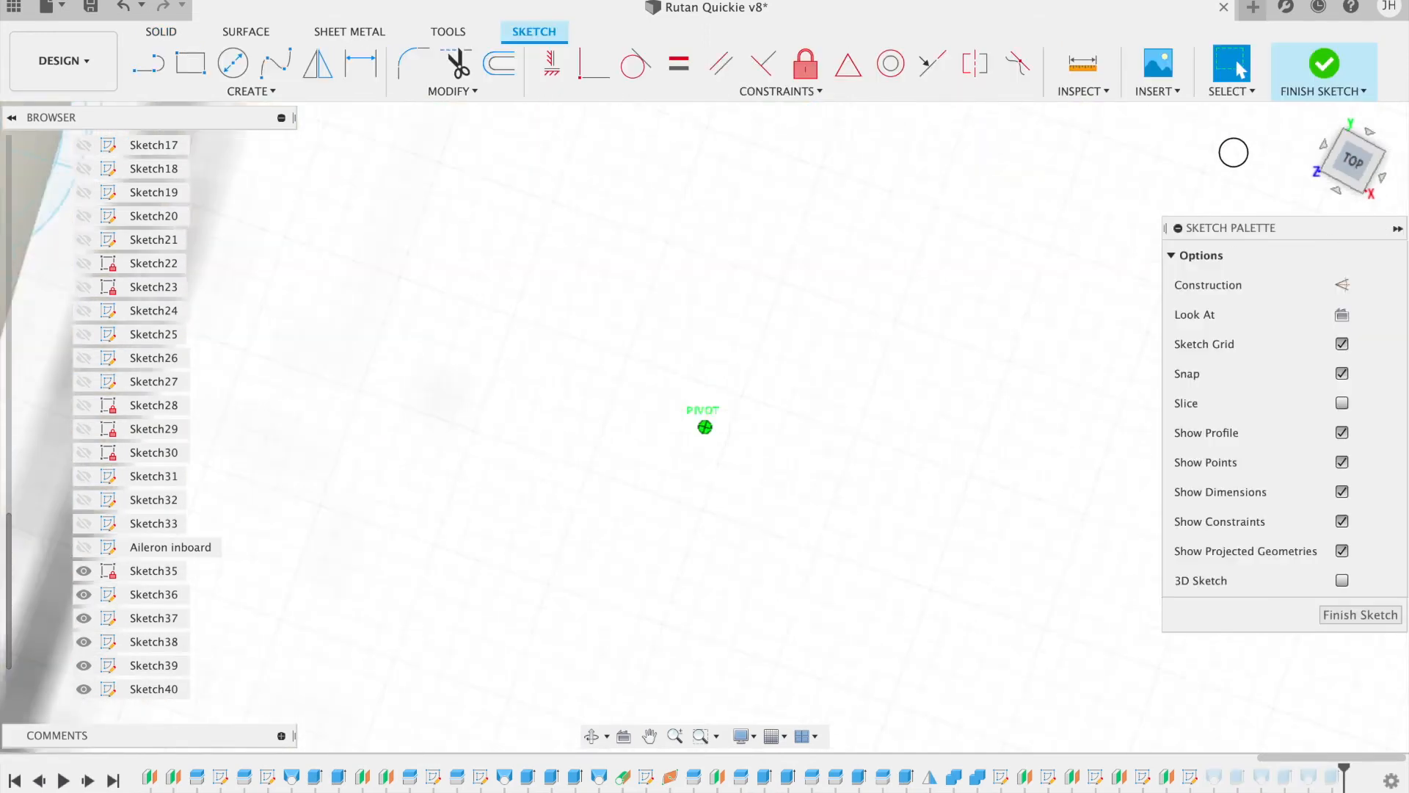
pyautogui.moveTo(1233, 151)
pyautogui.keyDown('shift'); pyautogui.mouseDown(button='middle')
pyautogui.moveTo(1116, 145)
pyautogui.moveTo(1125, 103)
pyautogui.moveTo(1108, 110)
pyautogui.mouseUp(button='middle'); pyautogui.keyUp('shift')
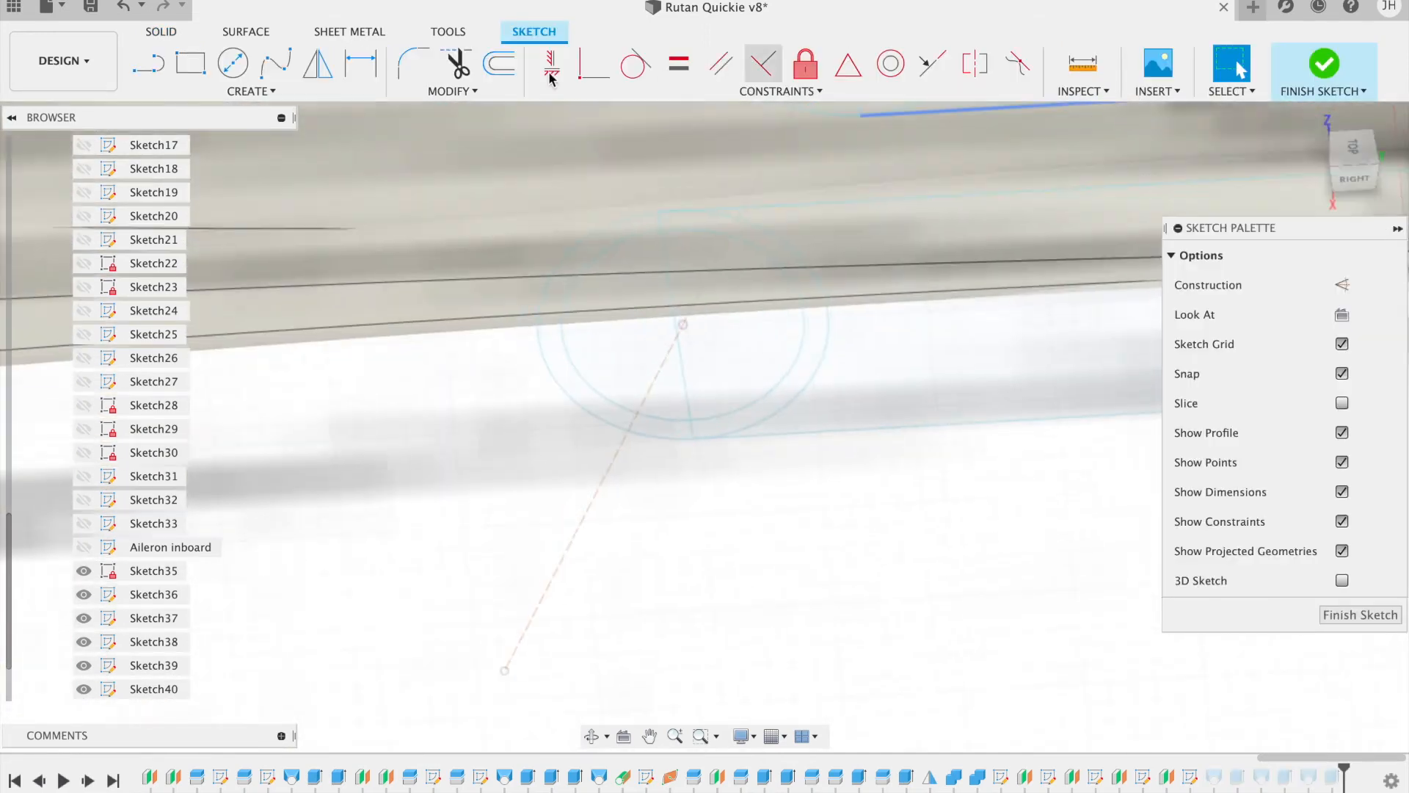
pyautogui.click(233, 63)
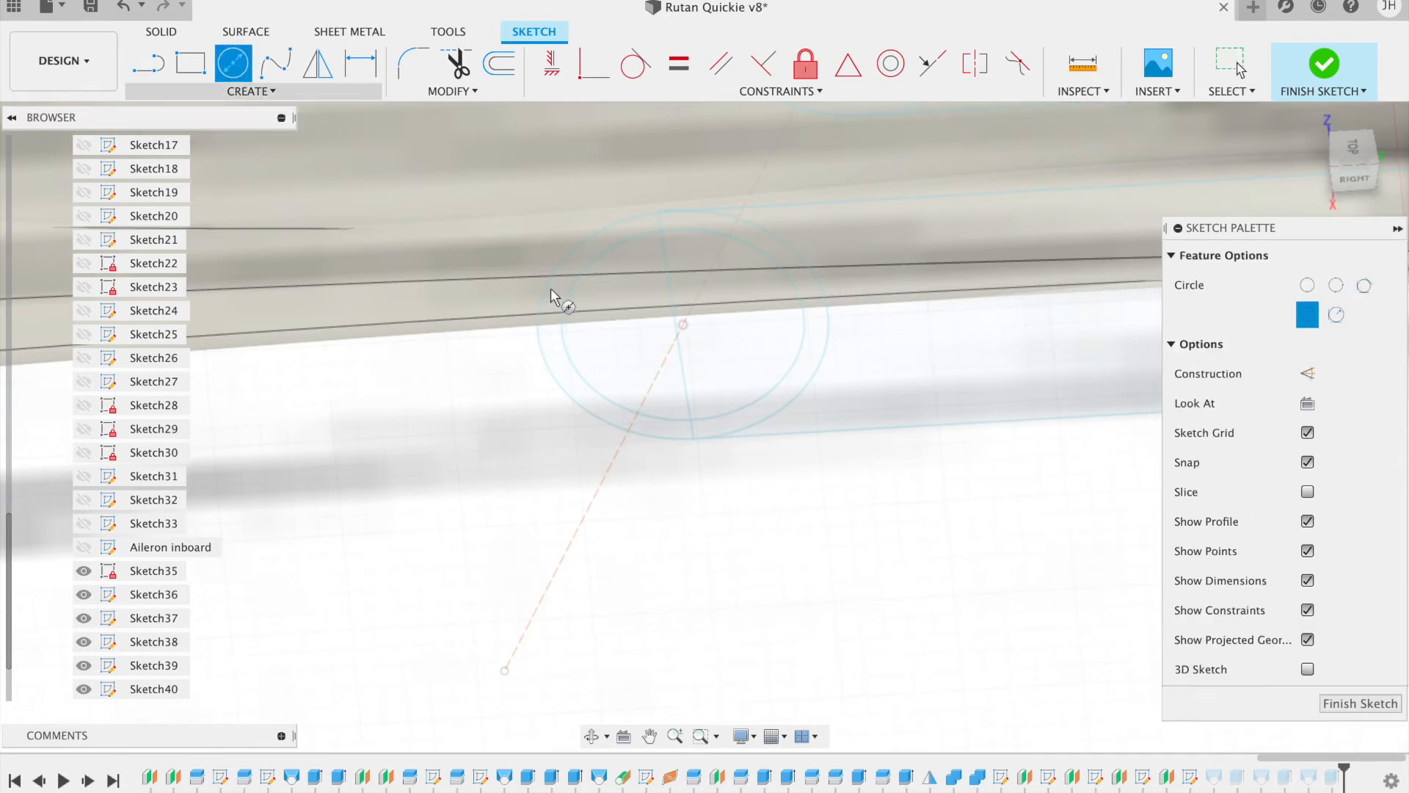
pyautogui.click(684, 325)
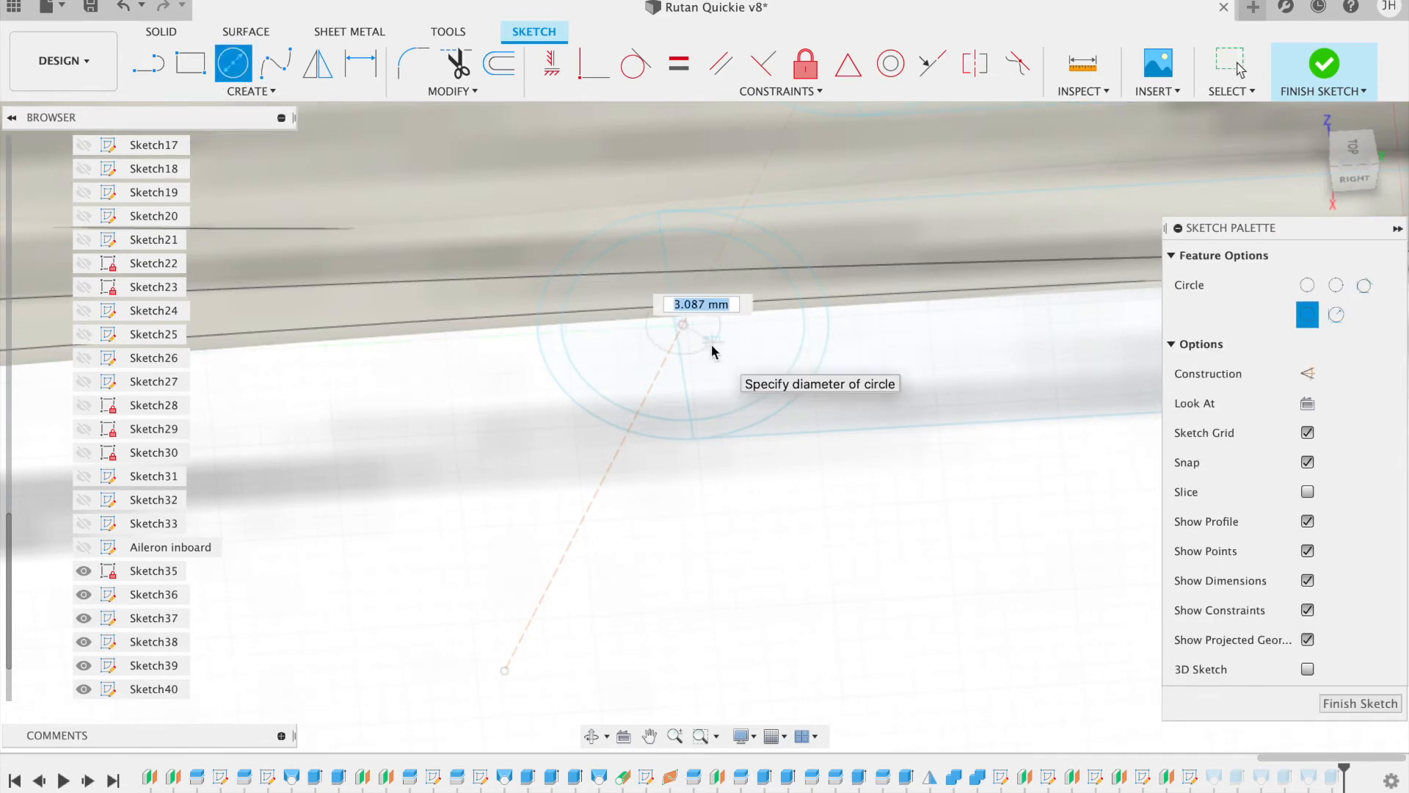
pyautogui.write('2.5')
pyautogui.press('Return')
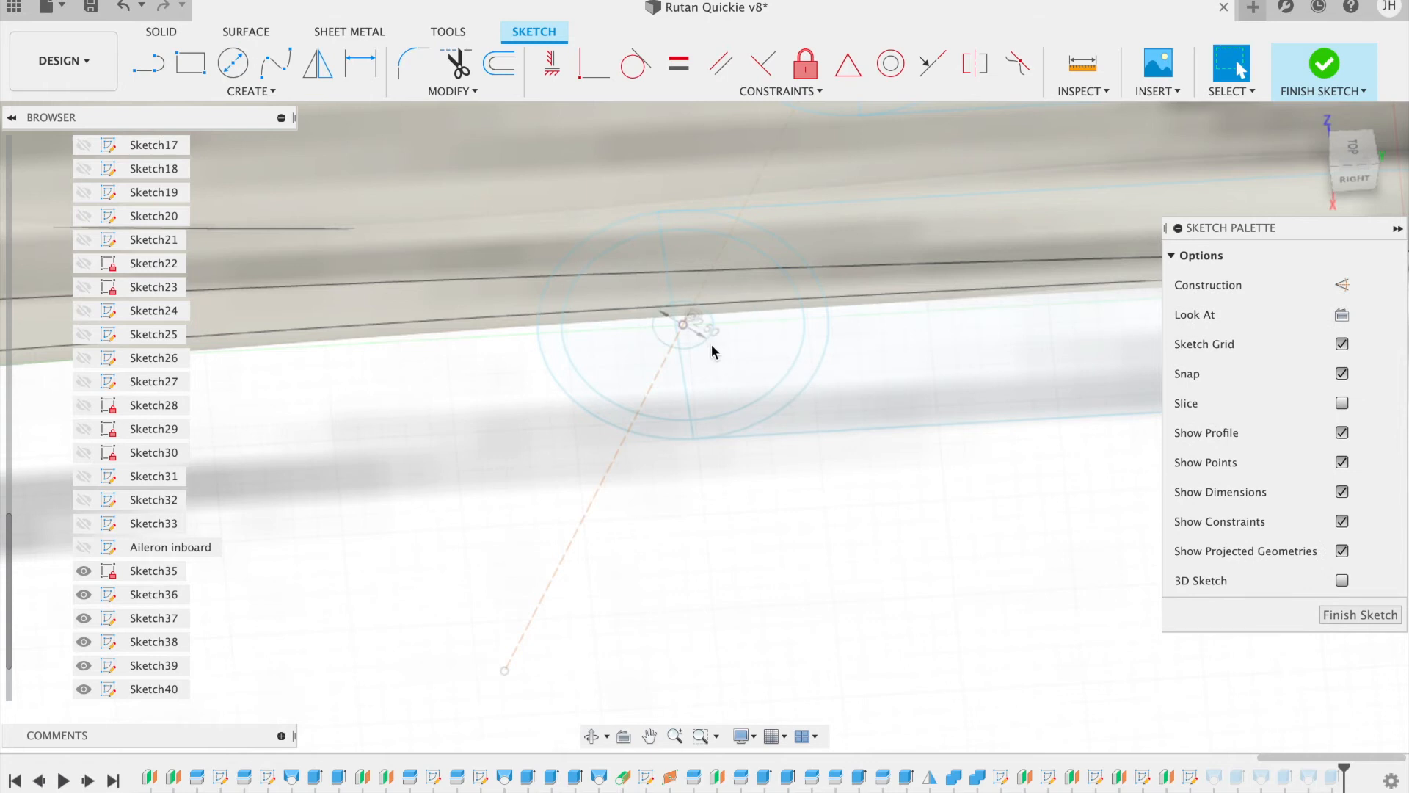
pyautogui.scroll(-5, 711, 345)
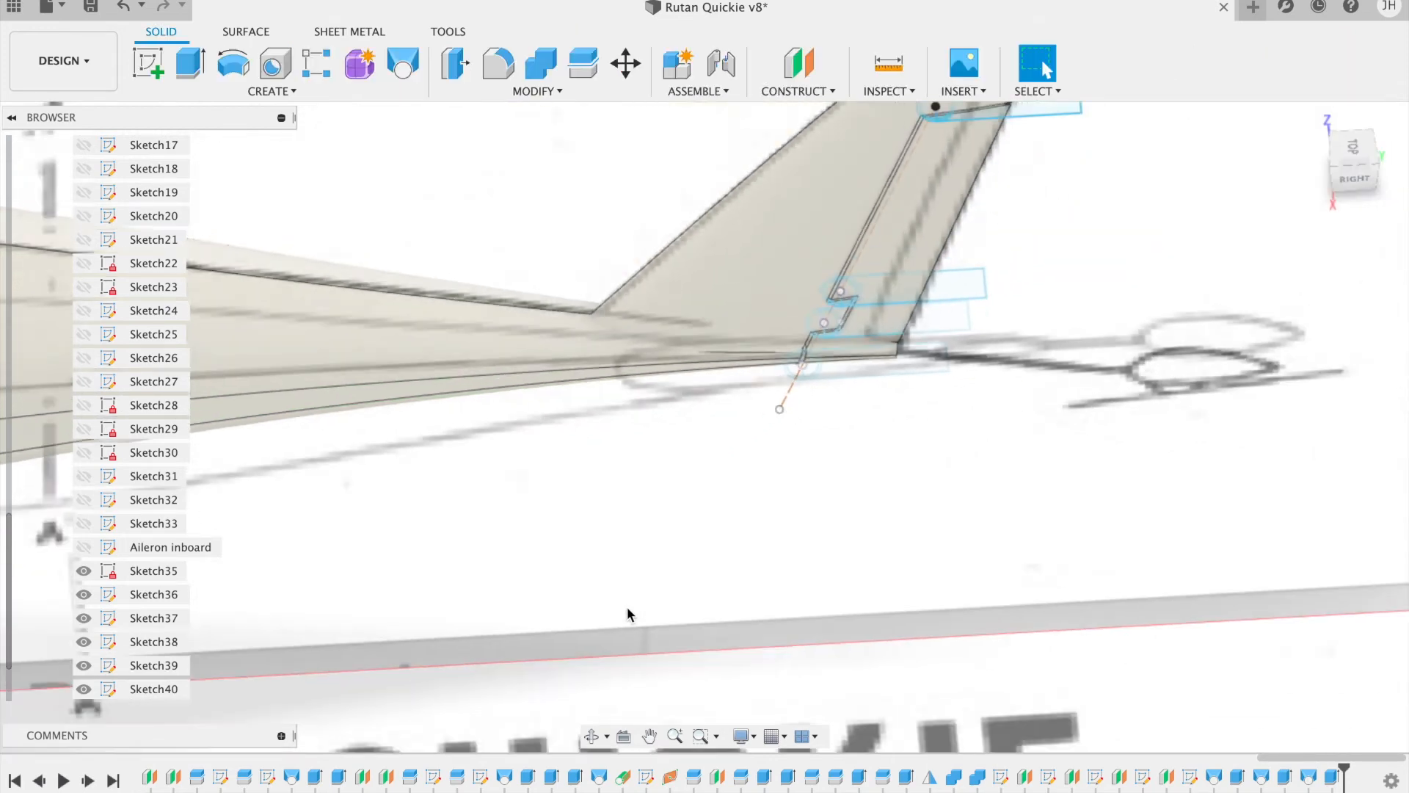
pyautogui.moveTo(1375, 180)
pyautogui.mouseDown()
pyautogui.moveTo(1335, 114)
pyautogui.moveTo(1364, 104)
pyautogui.moveTo(1380, 118)
pyautogui.mouseUp()
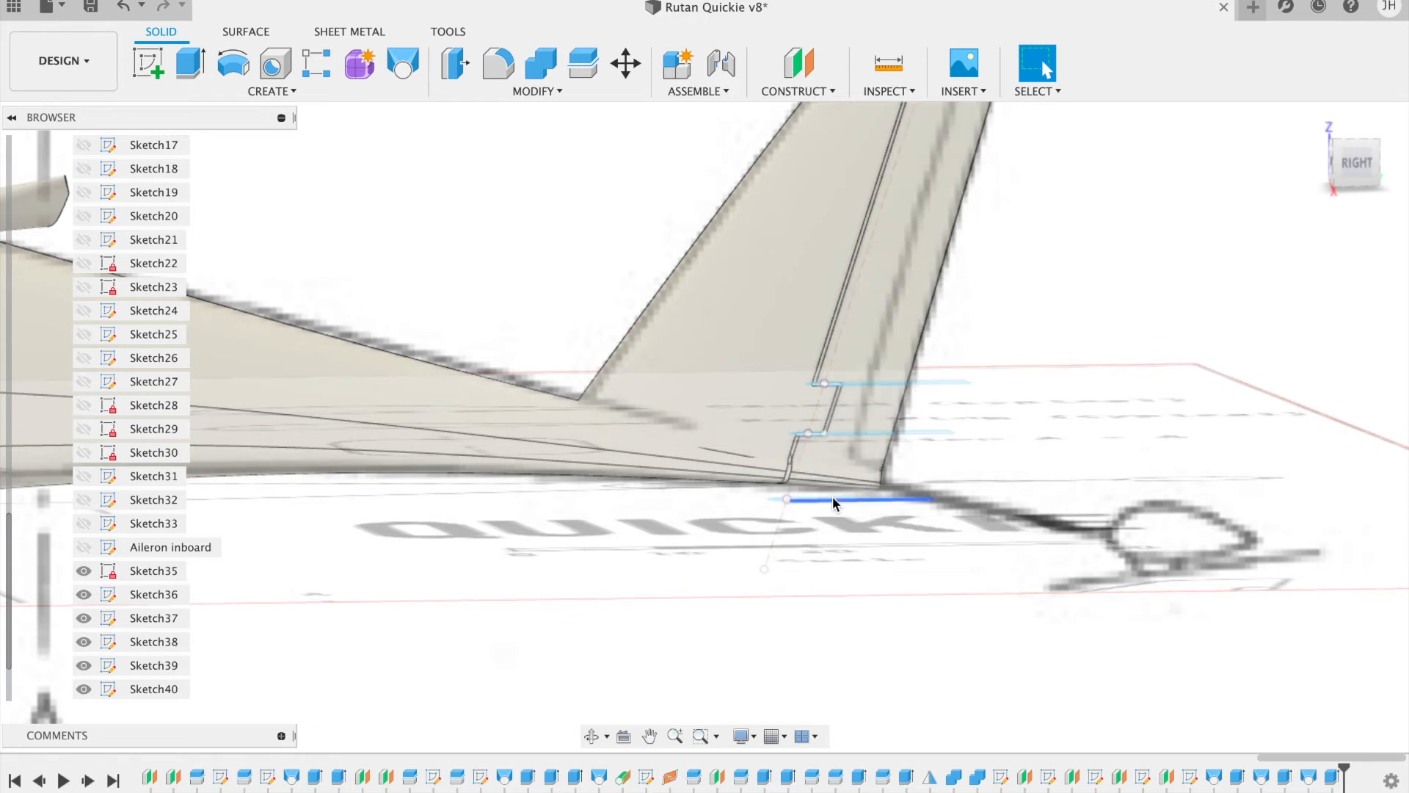
pyautogui.scroll(3, 850, 383)
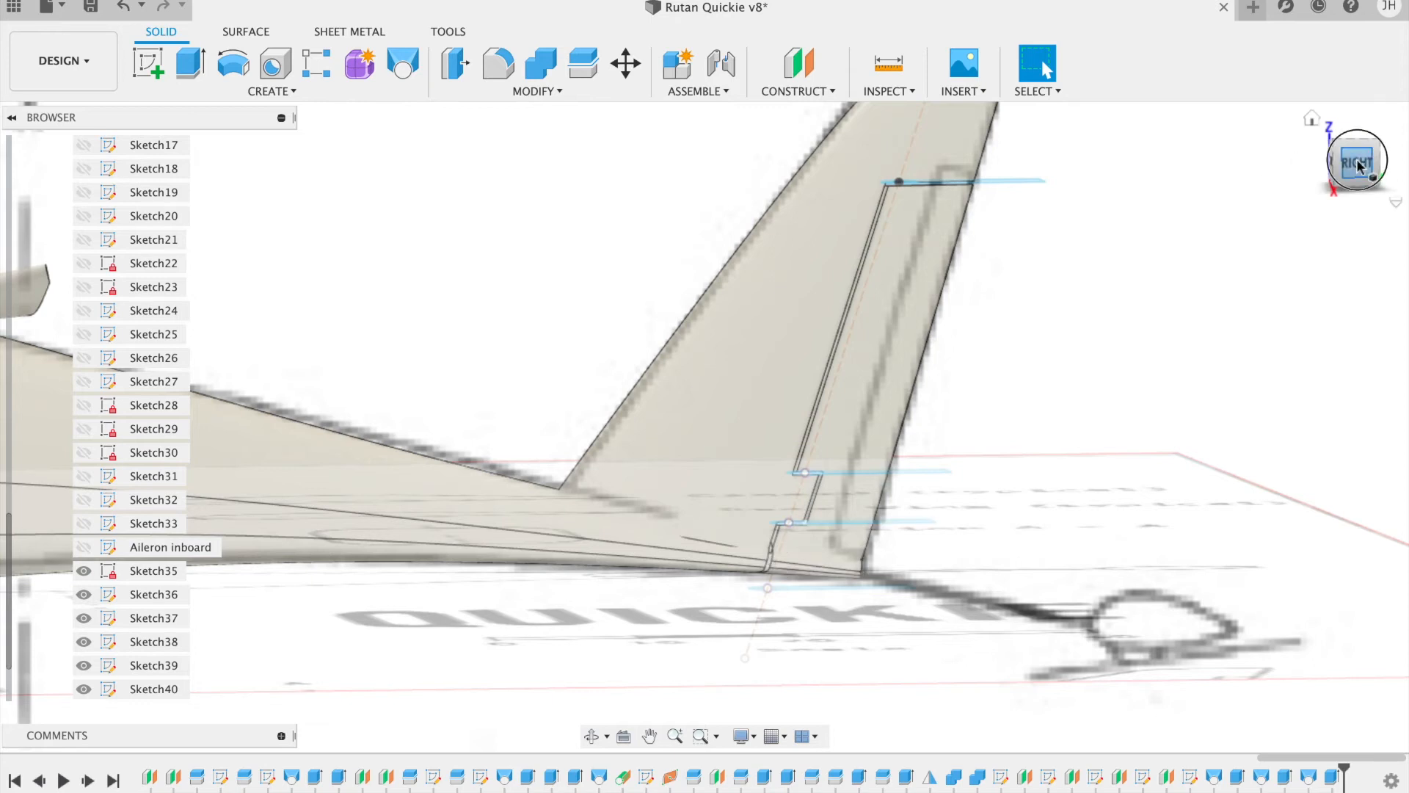
pyautogui.moveTo(704, 425)
pyautogui.keyDown('shift'); pyautogui.mouseDown(button='middle')
pyautogui.moveTo(1267, 154)
pyautogui.moveTo(1104, 148)
pyautogui.moveTo(1334, 172)
pyautogui.mouseUp(button='middle'); pyautogui.keyUp('shift')
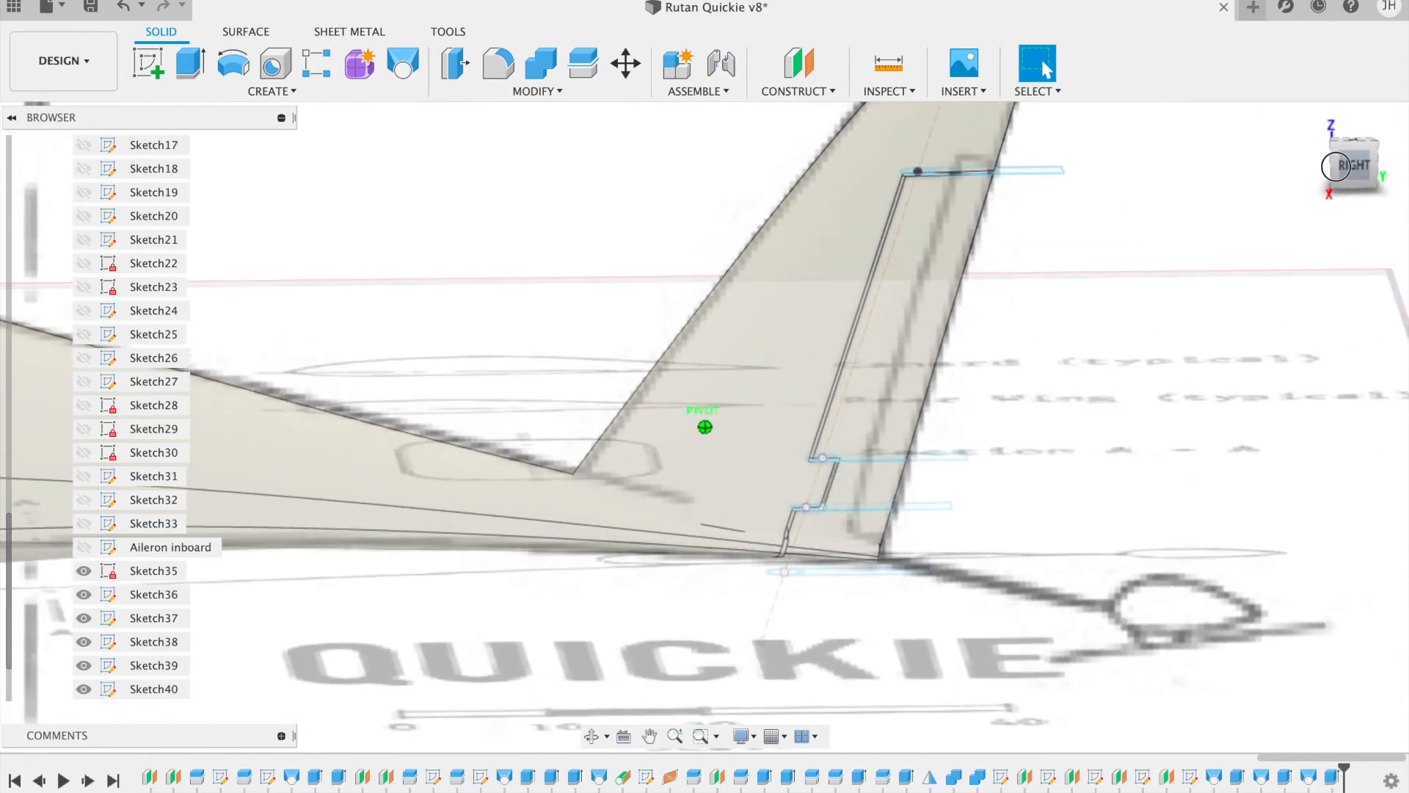
# Step: Trim the lower end of the curved strip's outer edge back to its intersection with the spline beneath the tail
pyautogui.scroll(5, 1001, 604)
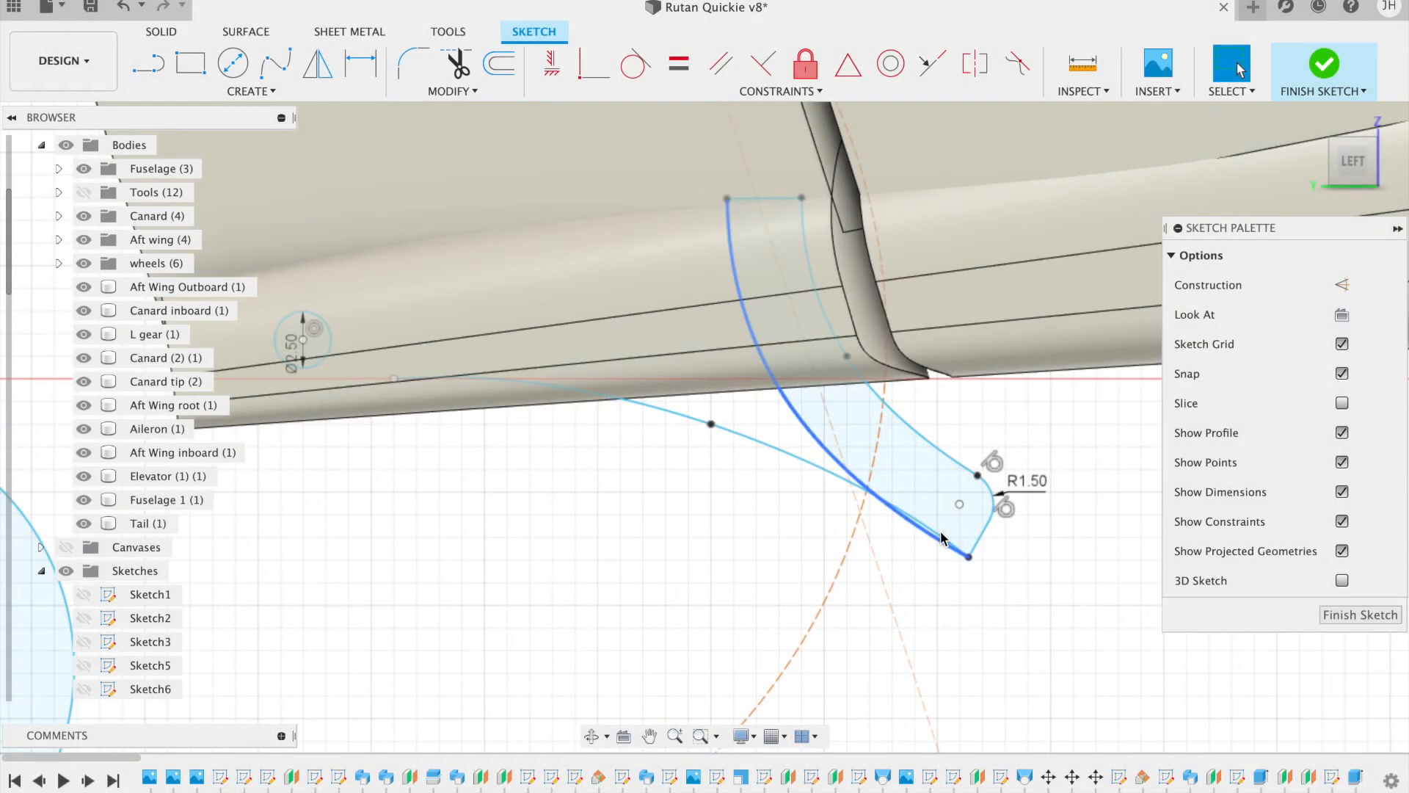
pyautogui.scroll(-3, 865, 569)
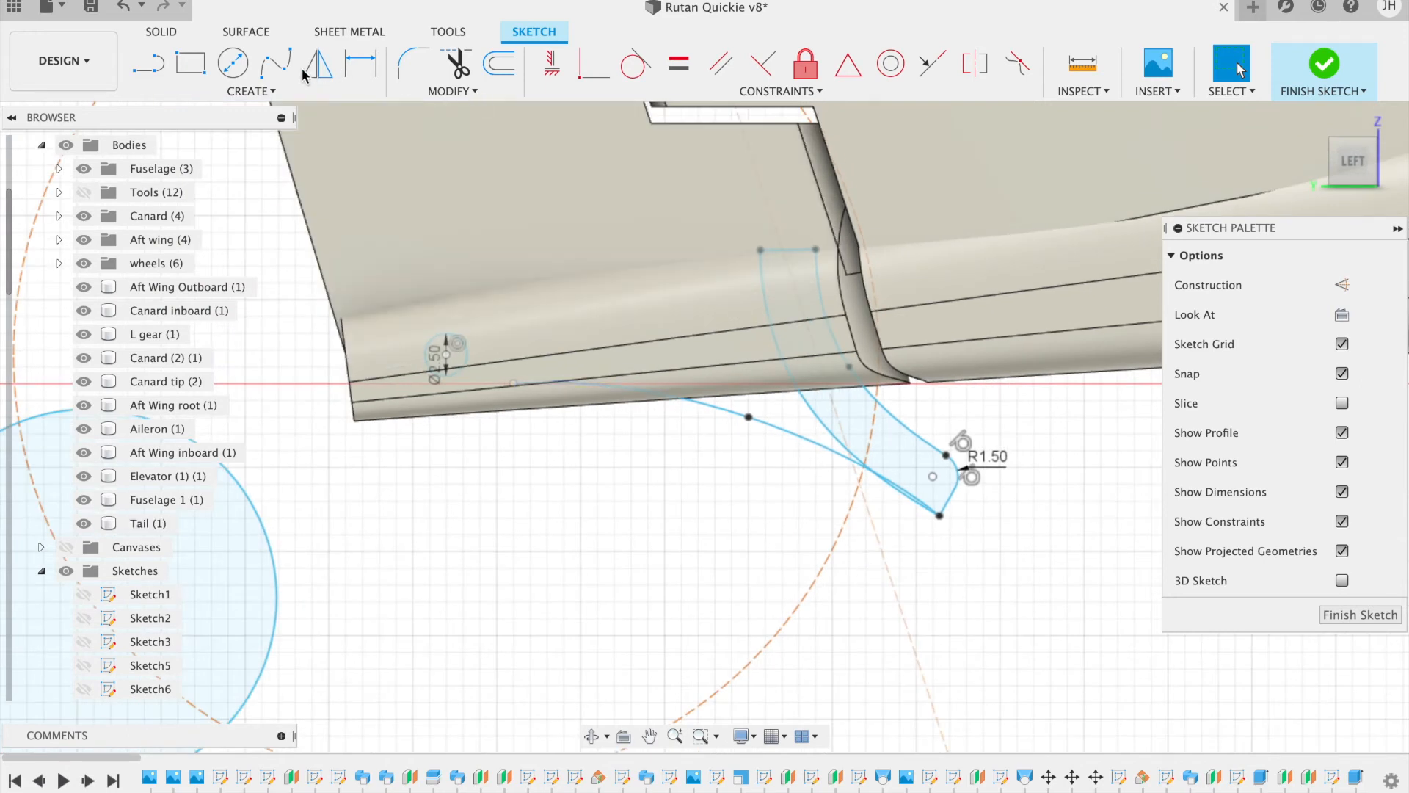
pyautogui.click(456, 70)
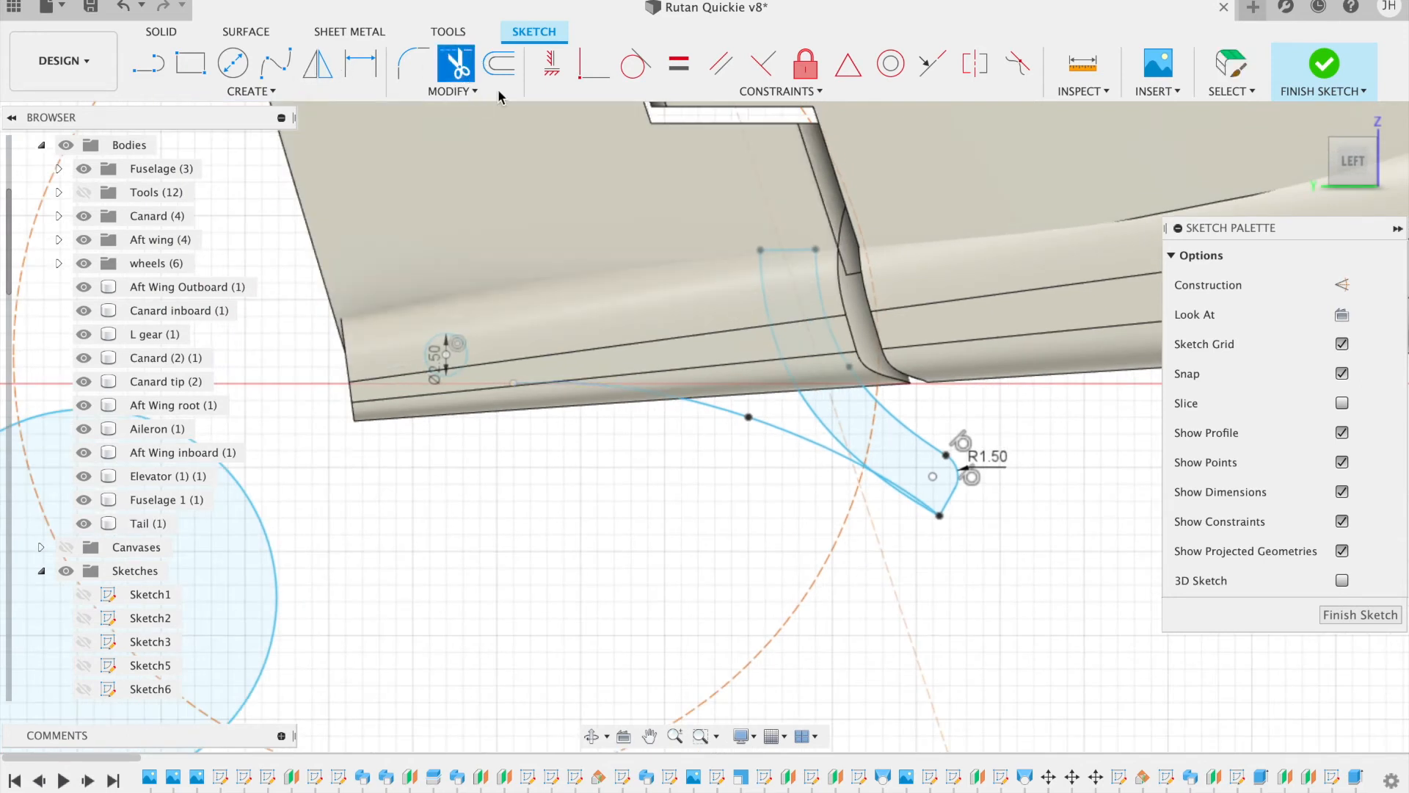
pyautogui.click(907, 508)
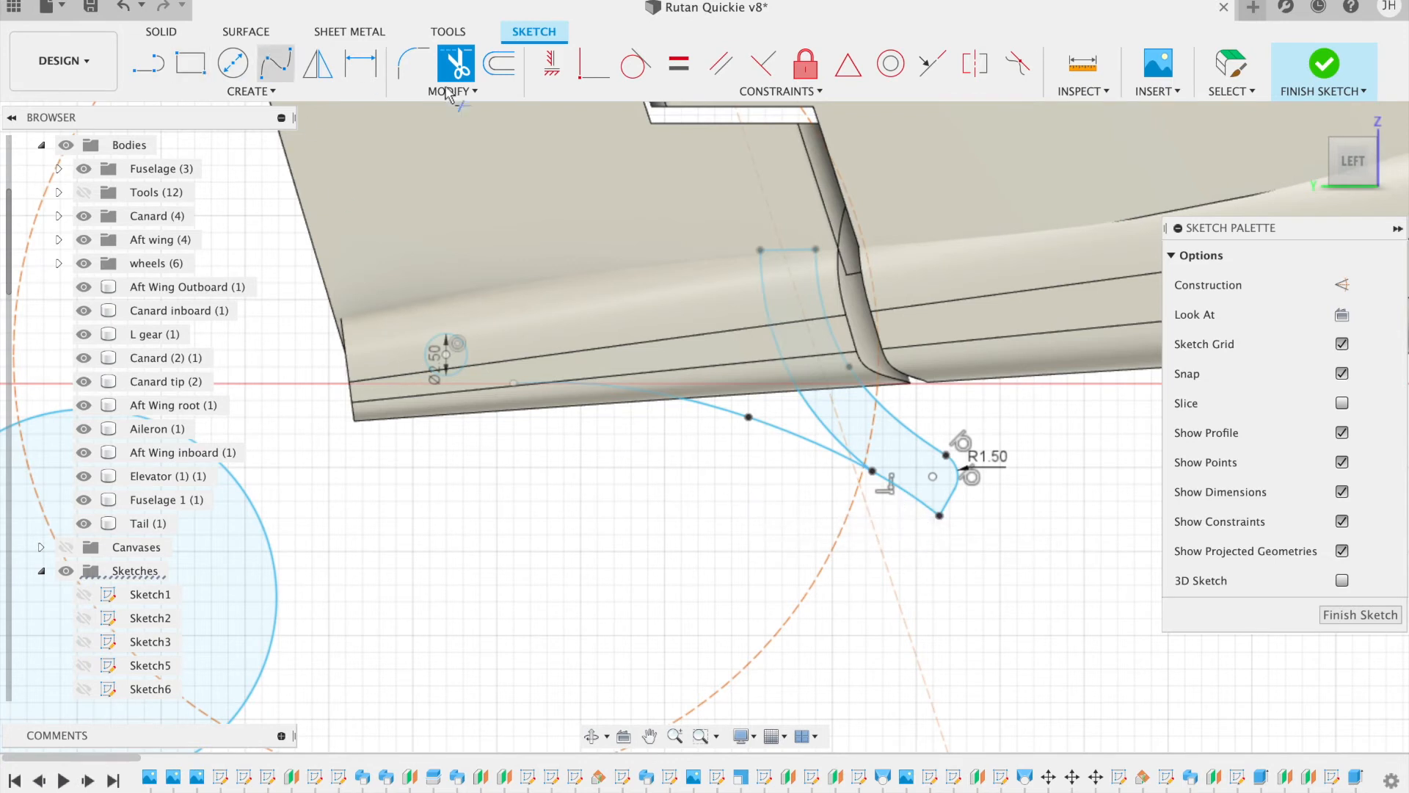
# Step: Draw a line from the spline's start point to the curved strip's nearest upper corner, closing the area between them, and finish the sketch
pyautogui.press('l')
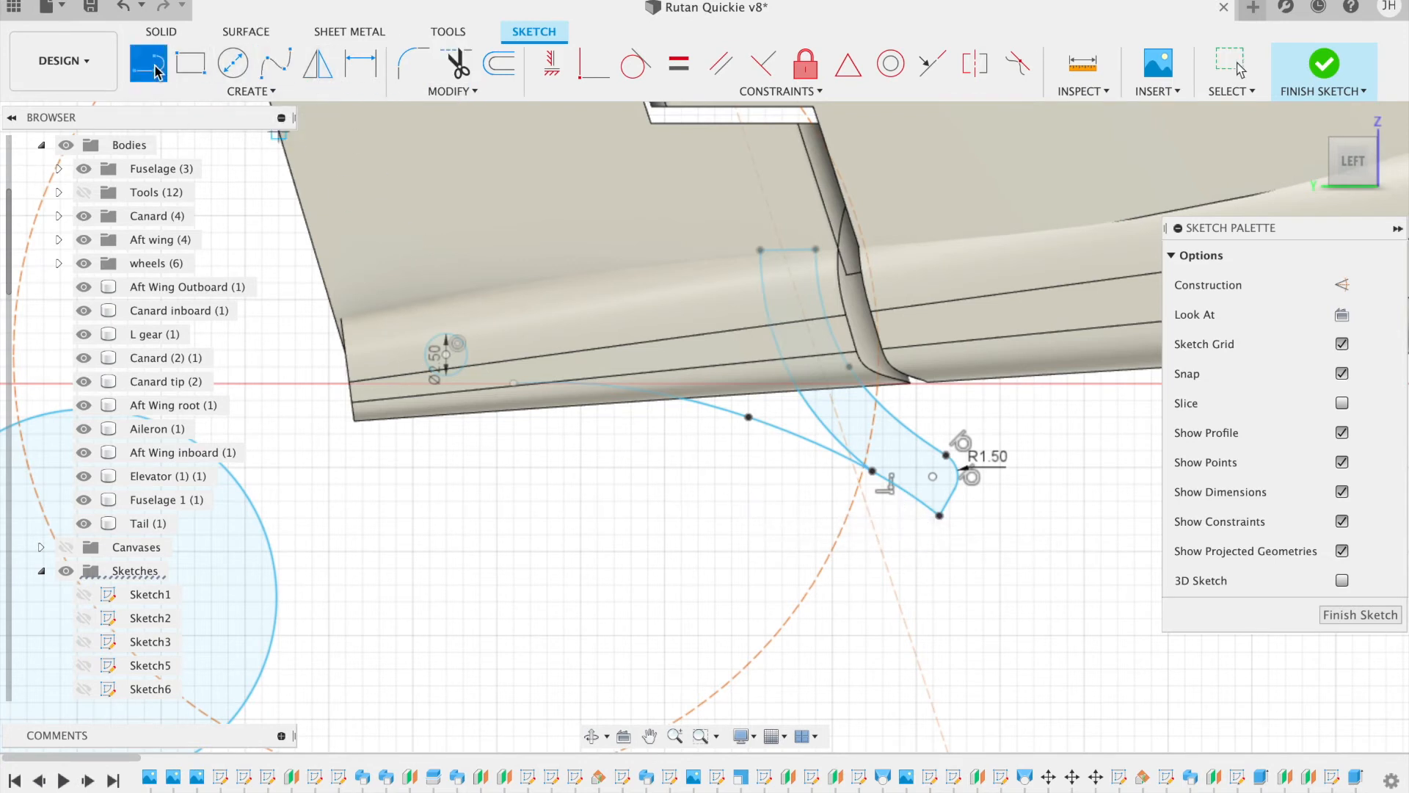
pyautogui.click(514, 383)
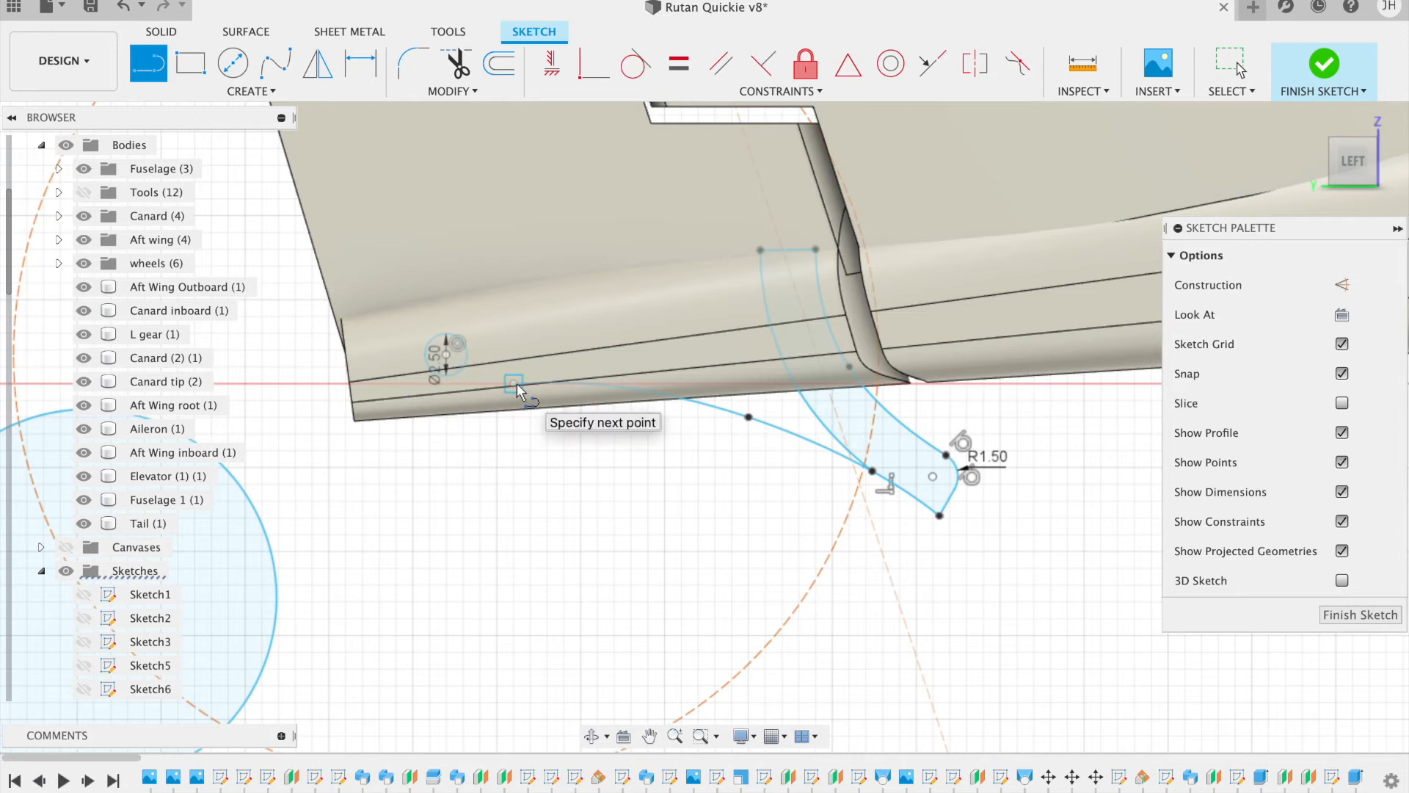
pyautogui.click(761, 250)
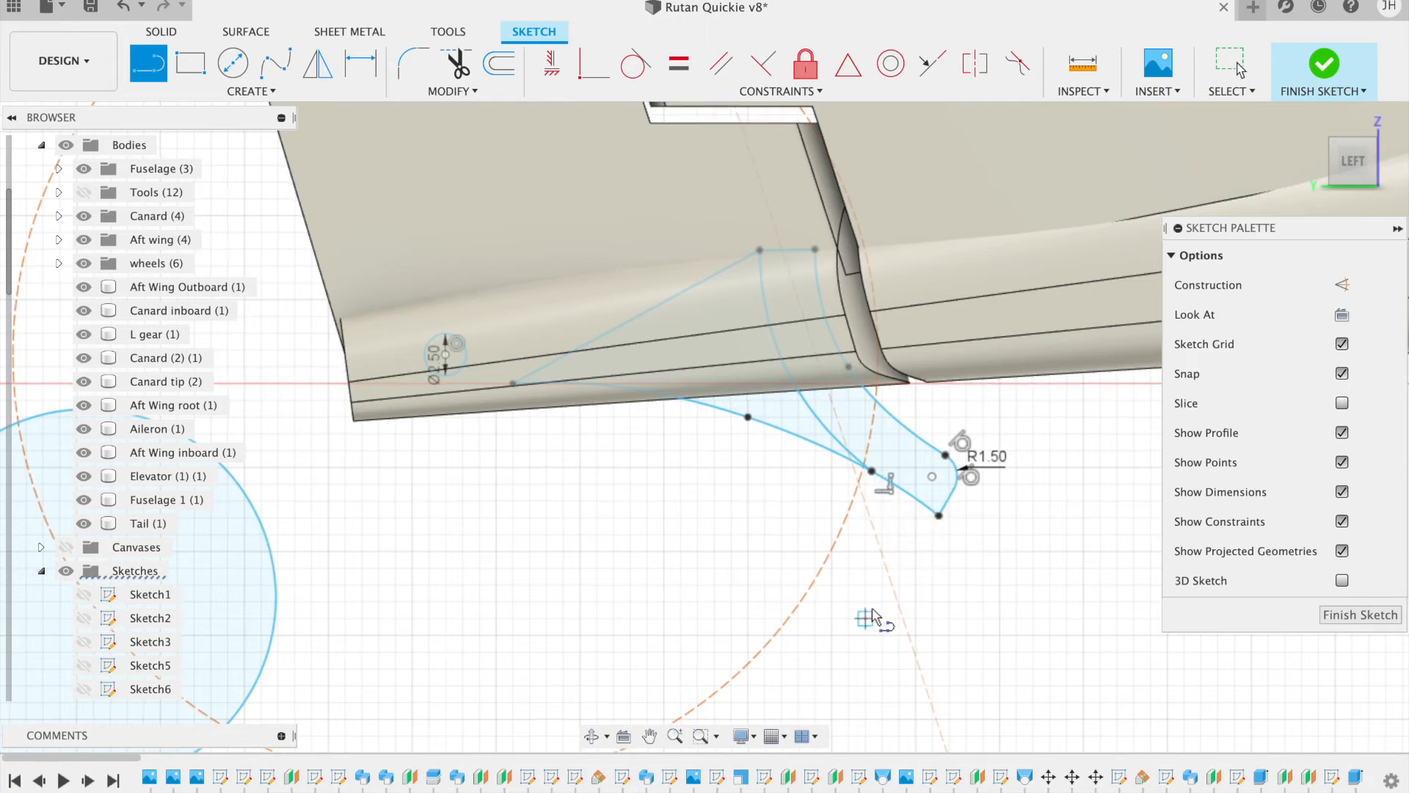
pyautogui.scroll(5, 942, 595)
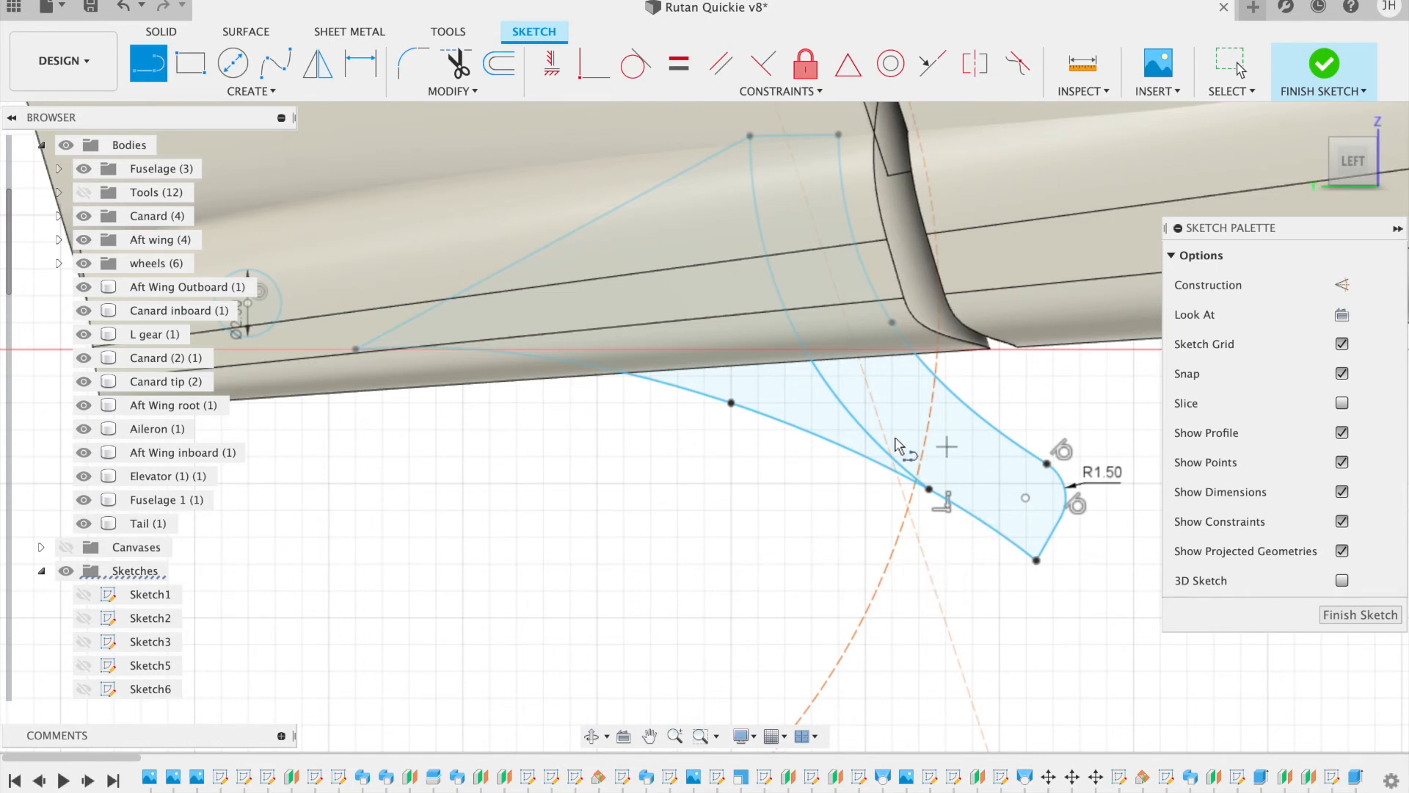
pyautogui.click(1334, 76)
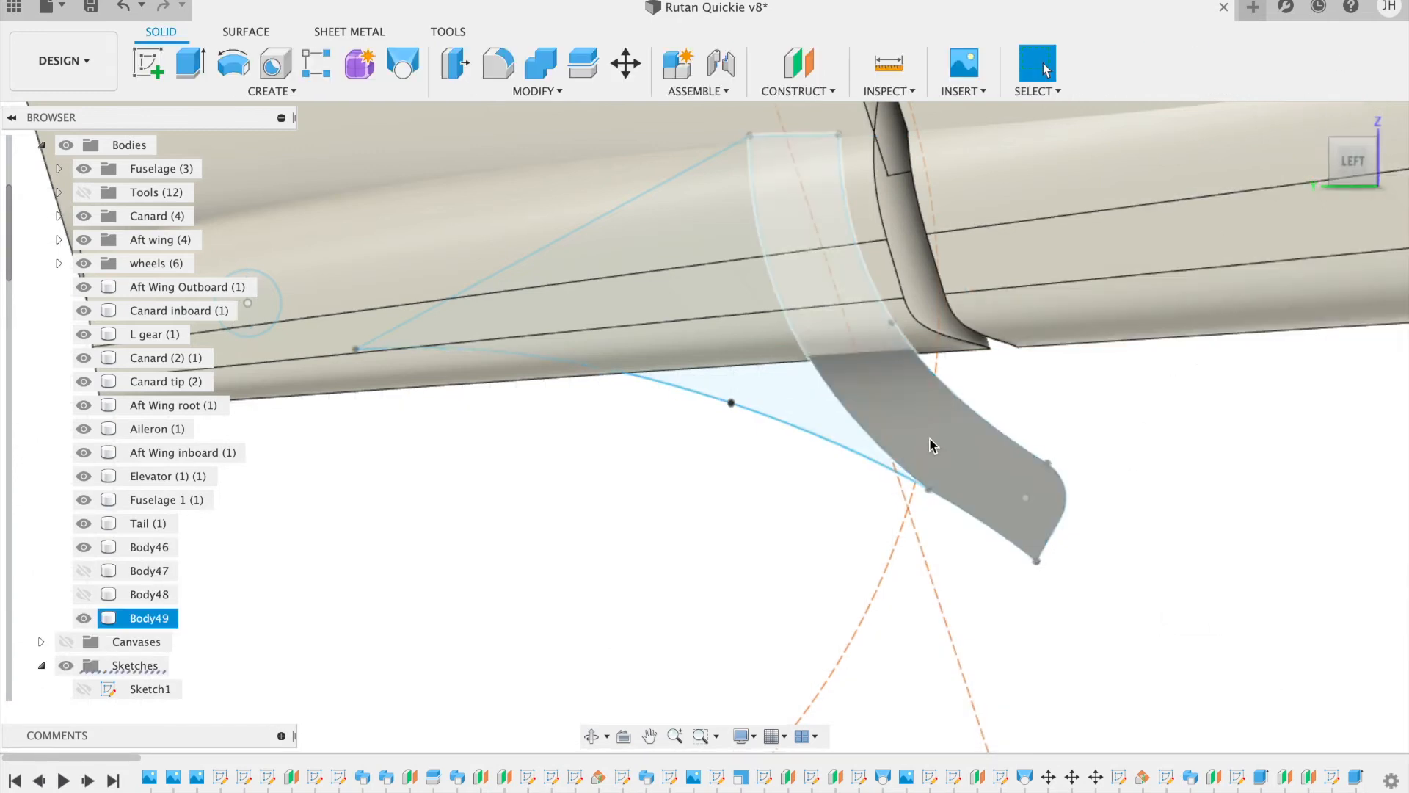
# Step: Reopen the sketch of the profile beneath the tail and fillet the sharp corner at its lower tip with a 1.5 mm radius
pyautogui.rightClick(833, 446)
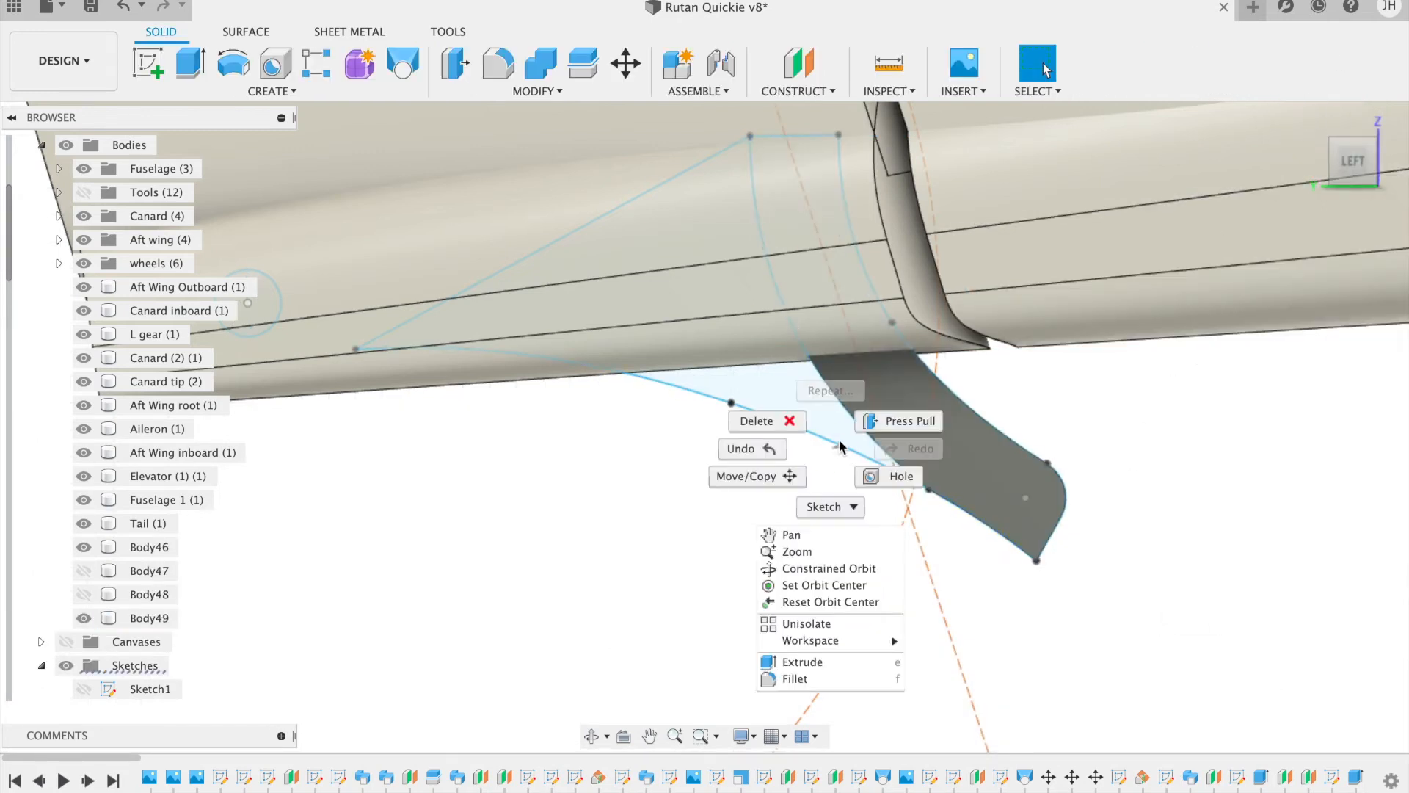
pyautogui.click(649, 580)
pyautogui.click(835, 443)
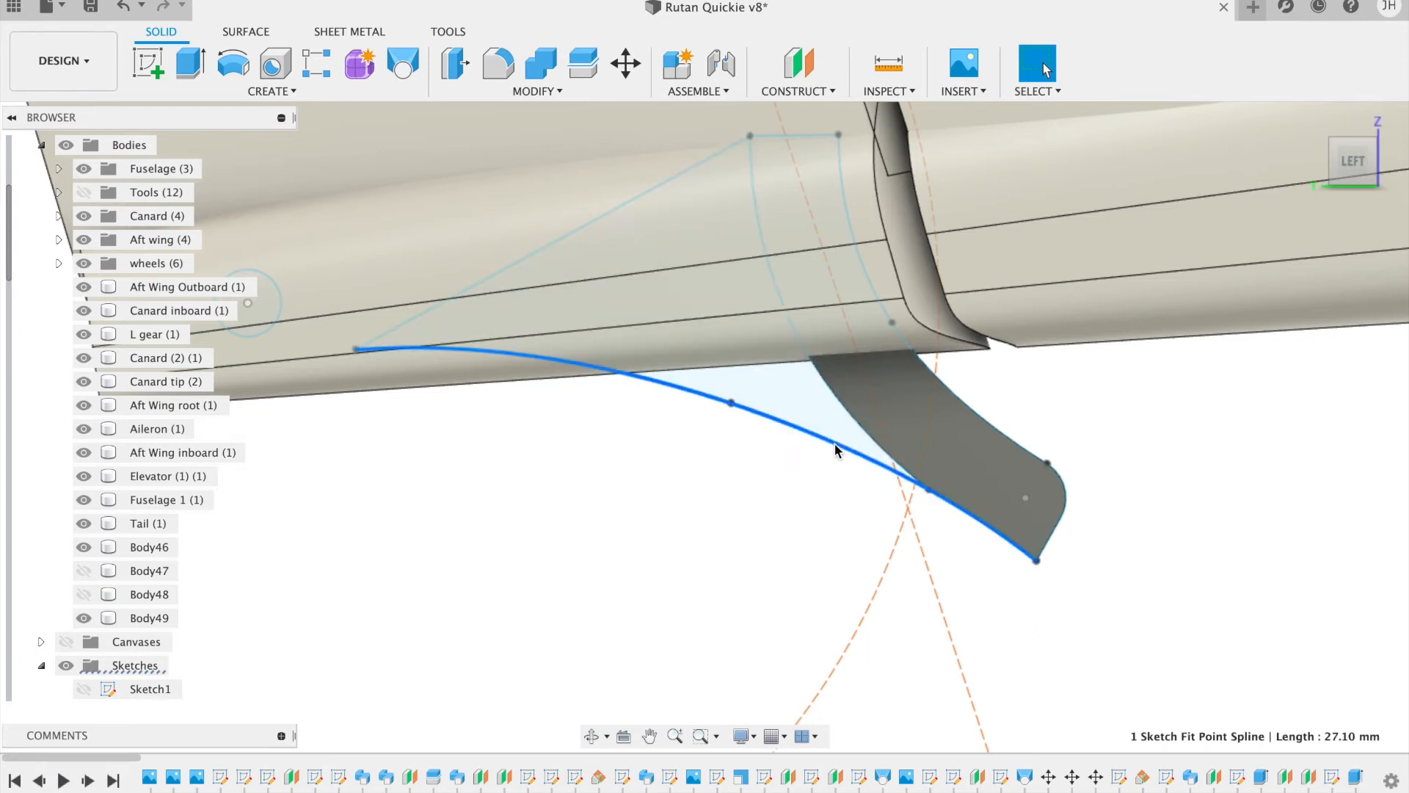
pyautogui.rightClick(834, 443)
pyautogui.click(830, 550)
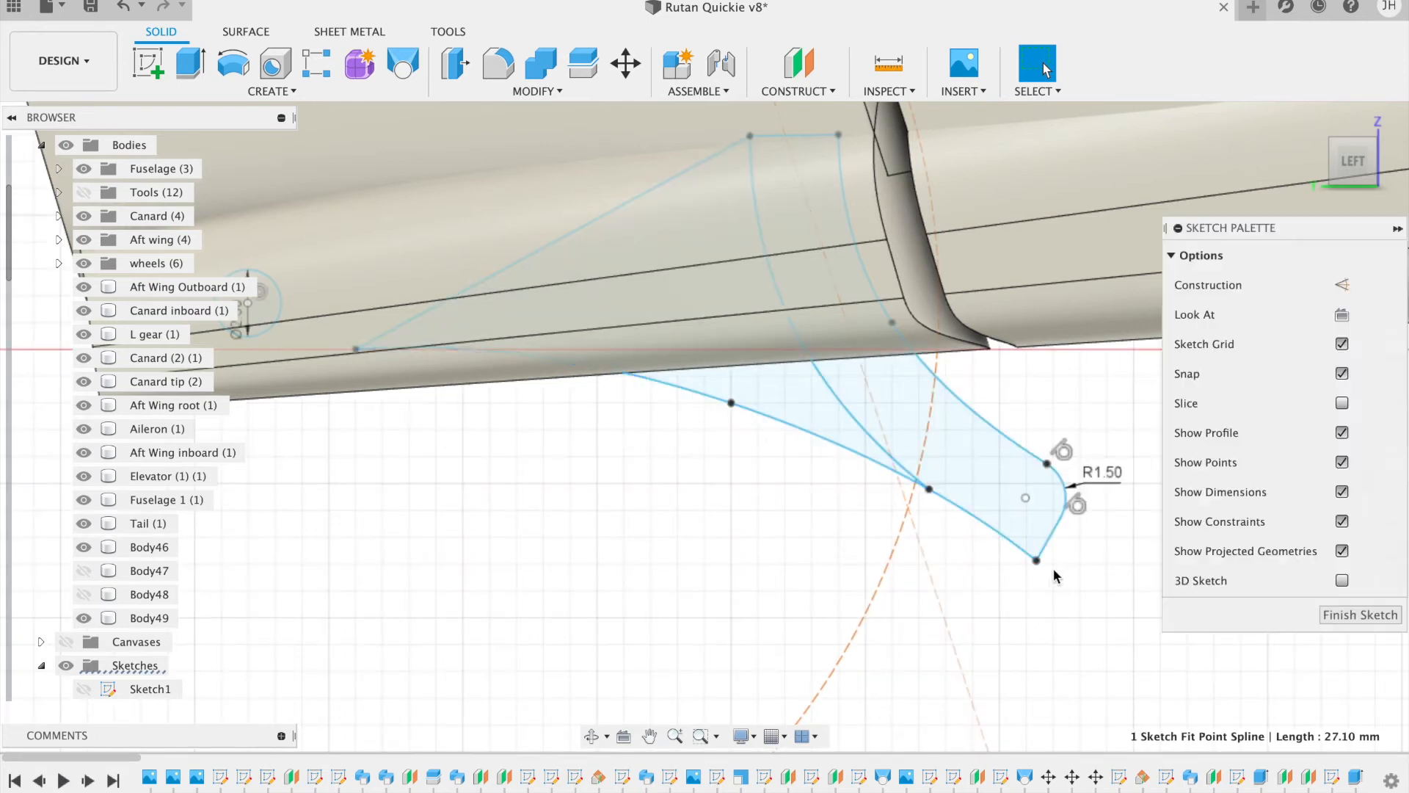
pyautogui.press('f')
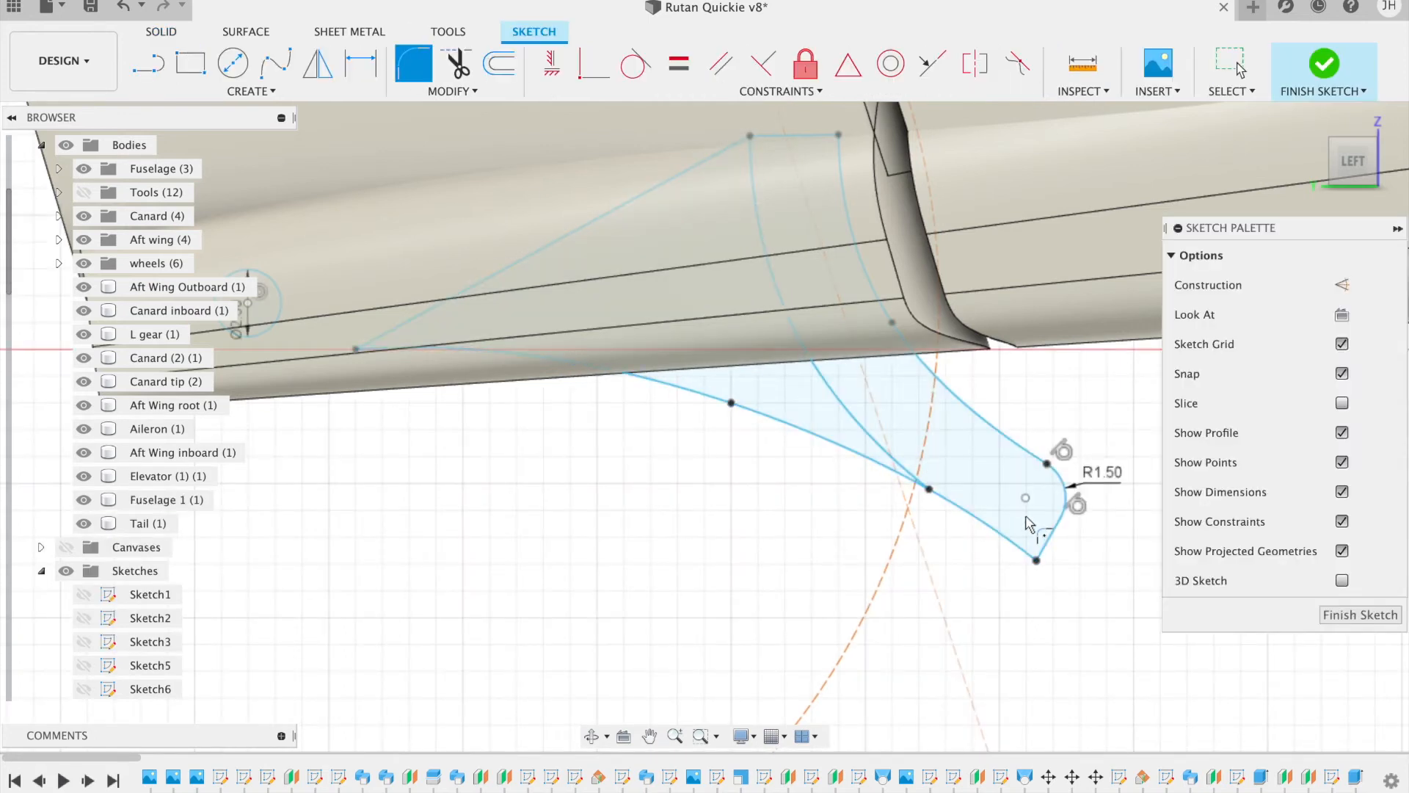
pyautogui.click(1033, 555)
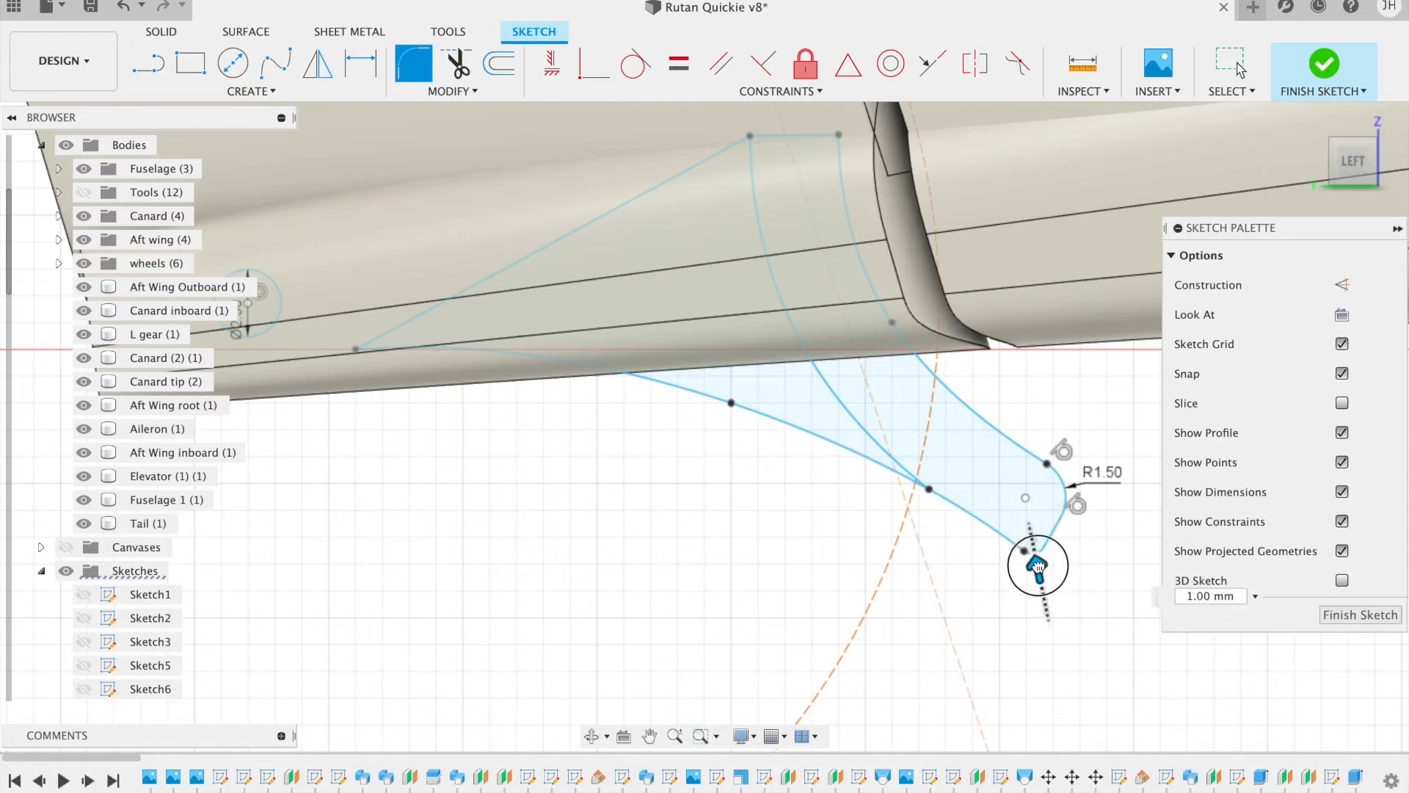
pyautogui.moveTo(1031, 550)
pyautogui.mouseDown()
pyautogui.moveTo(1025, 515)
pyautogui.moveTo(1049, 587)
pyautogui.moveTo(1035, 561)
pyautogui.mouseUp()
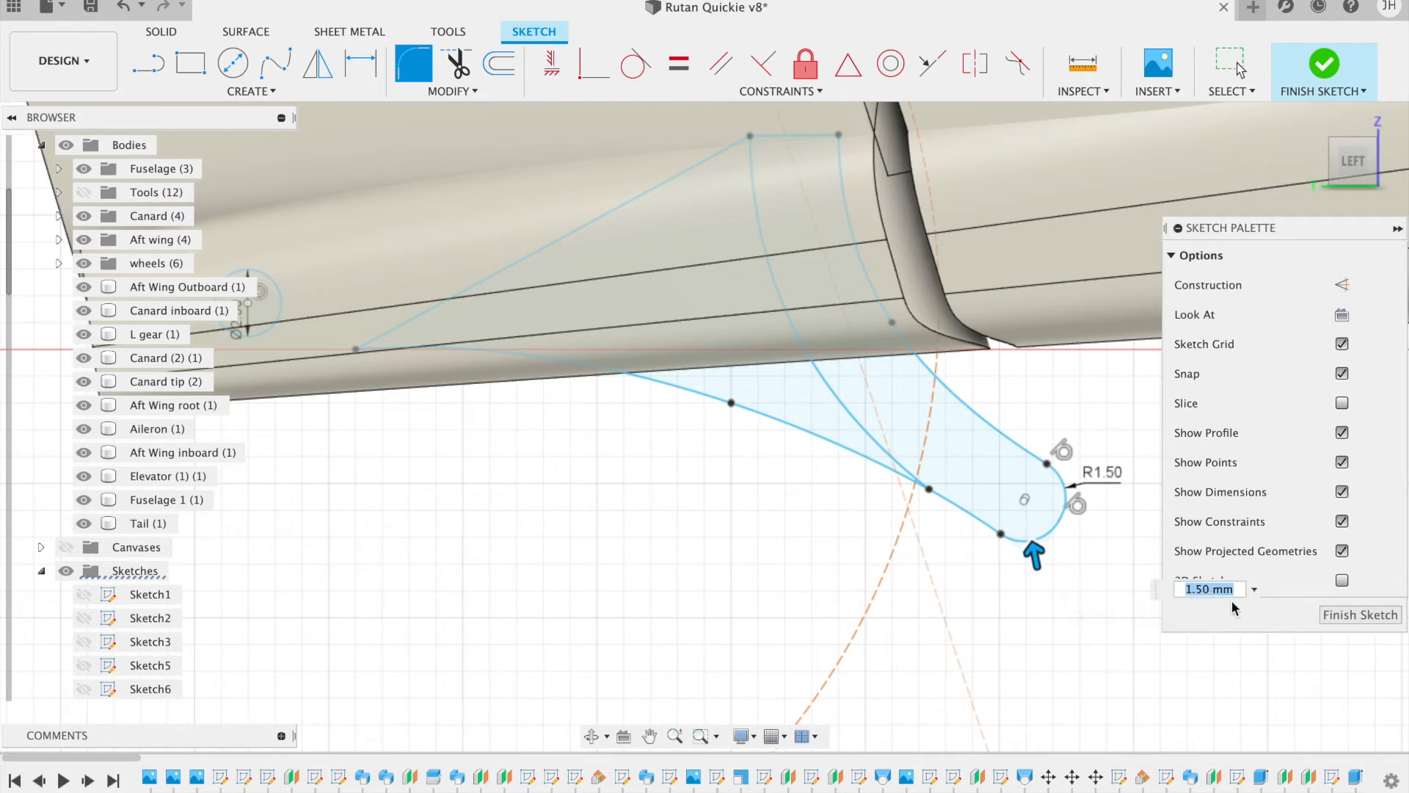
pyautogui.press('Return')
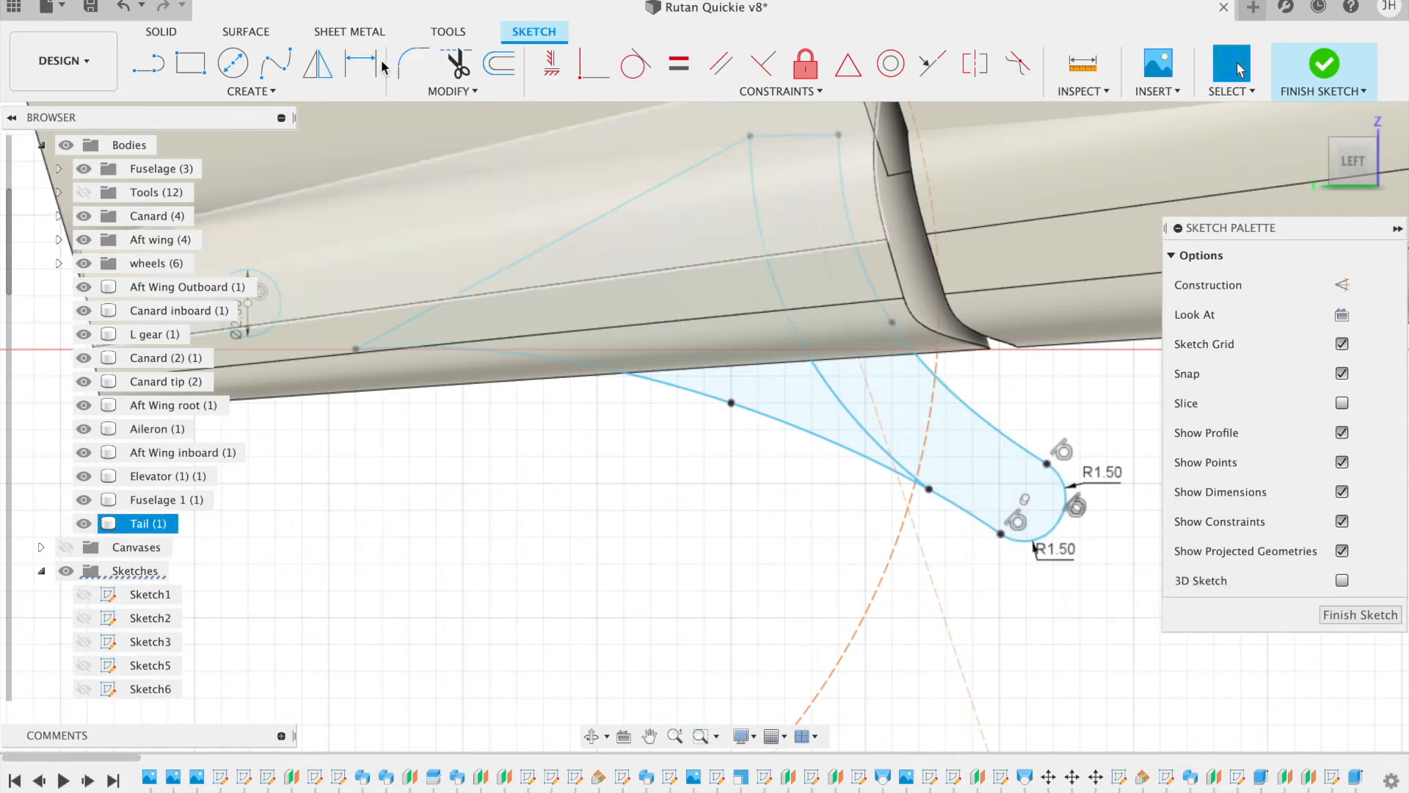
# Step: Draw a three-point fit point spline from the strip's rear edge near the tip, dipping and curling up just behind the rounded end
pyautogui.click(275, 71)
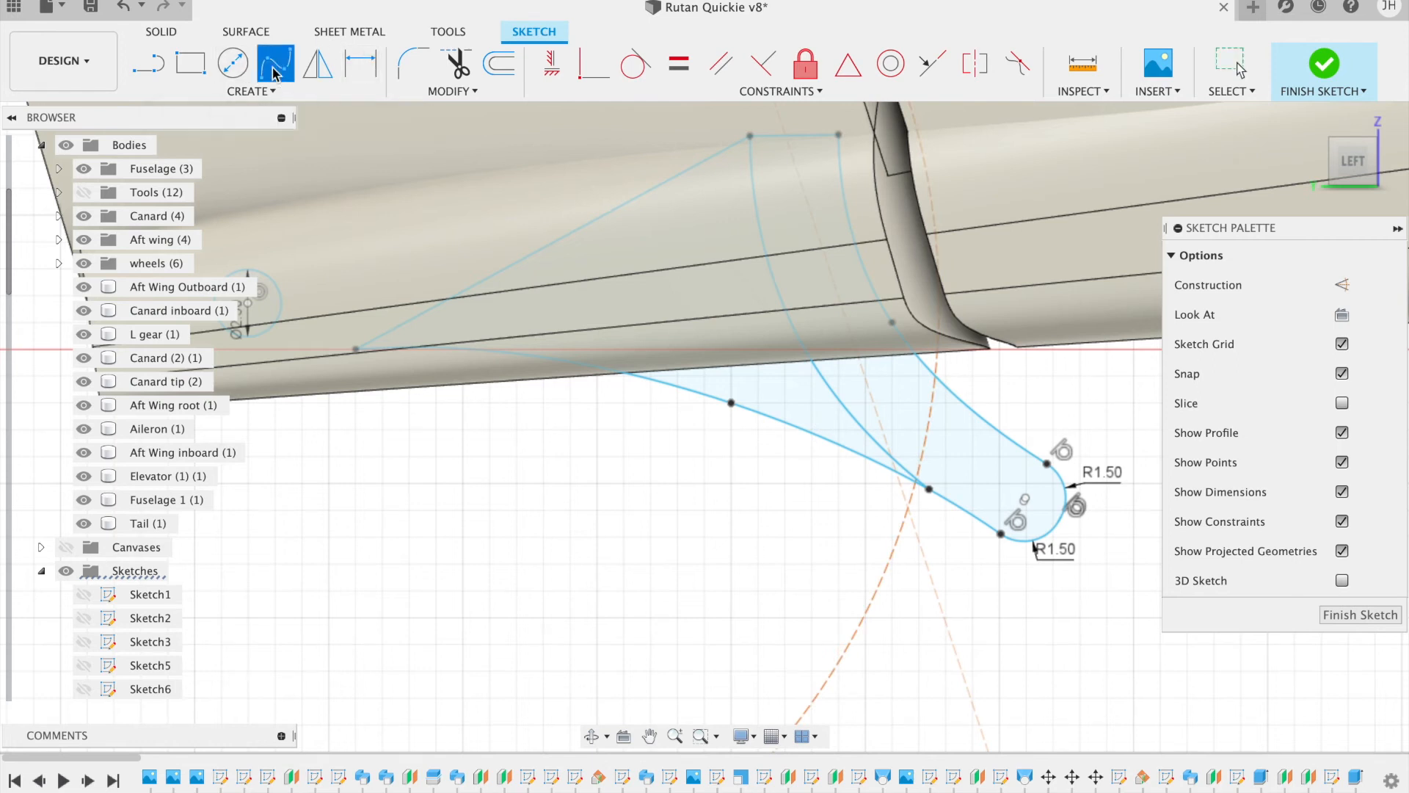
pyautogui.click(995, 429)
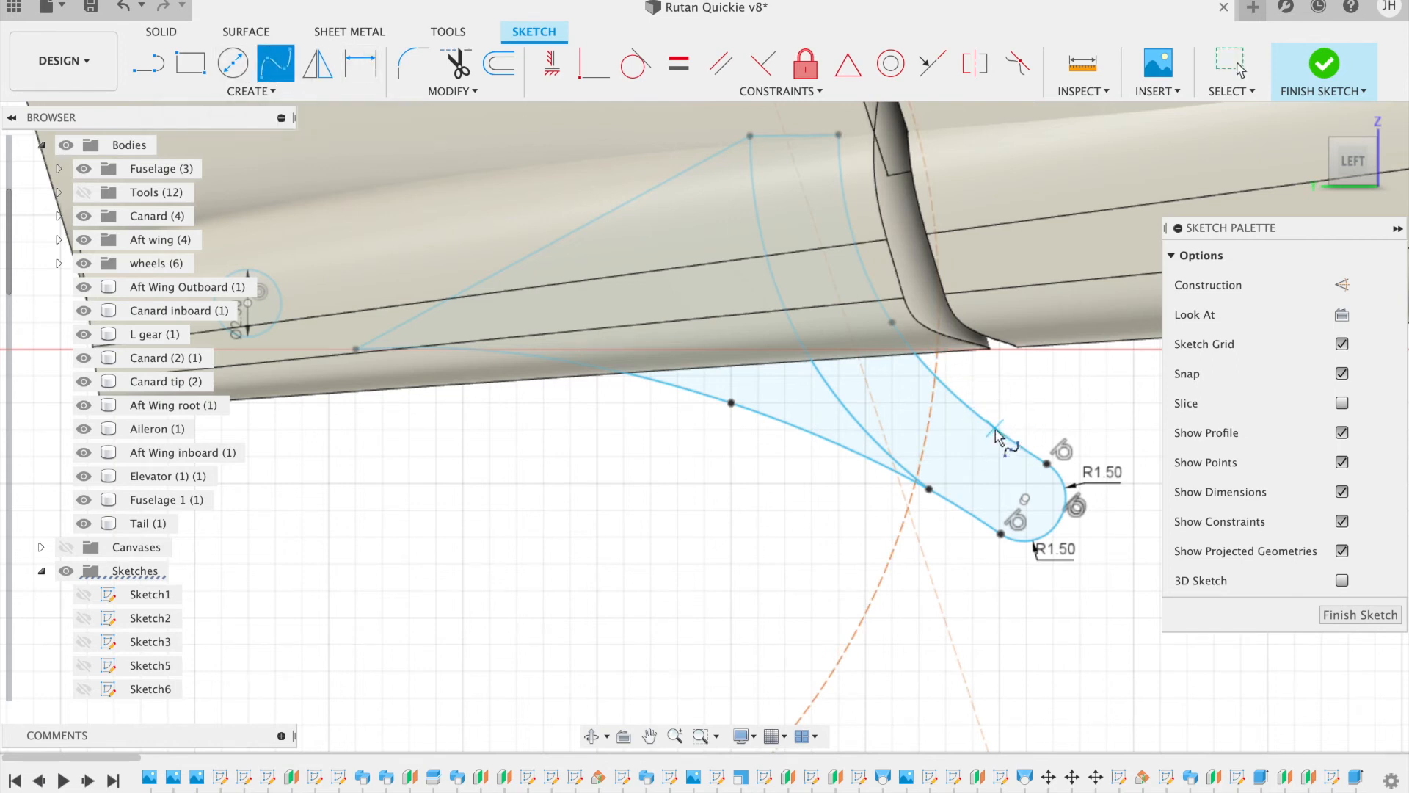
pyautogui.click(1048, 446)
pyautogui.click(1069, 439)
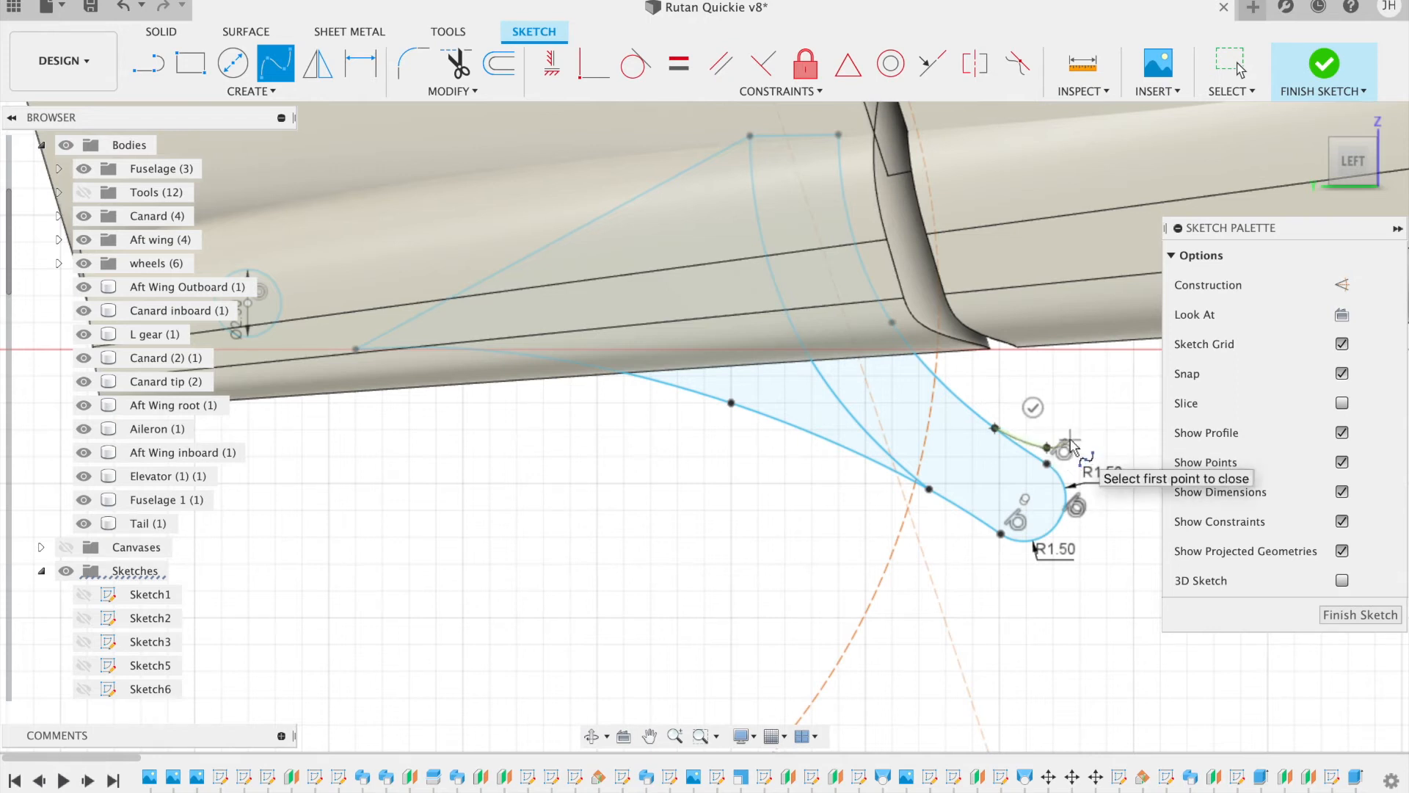
pyautogui.click(1033, 407)
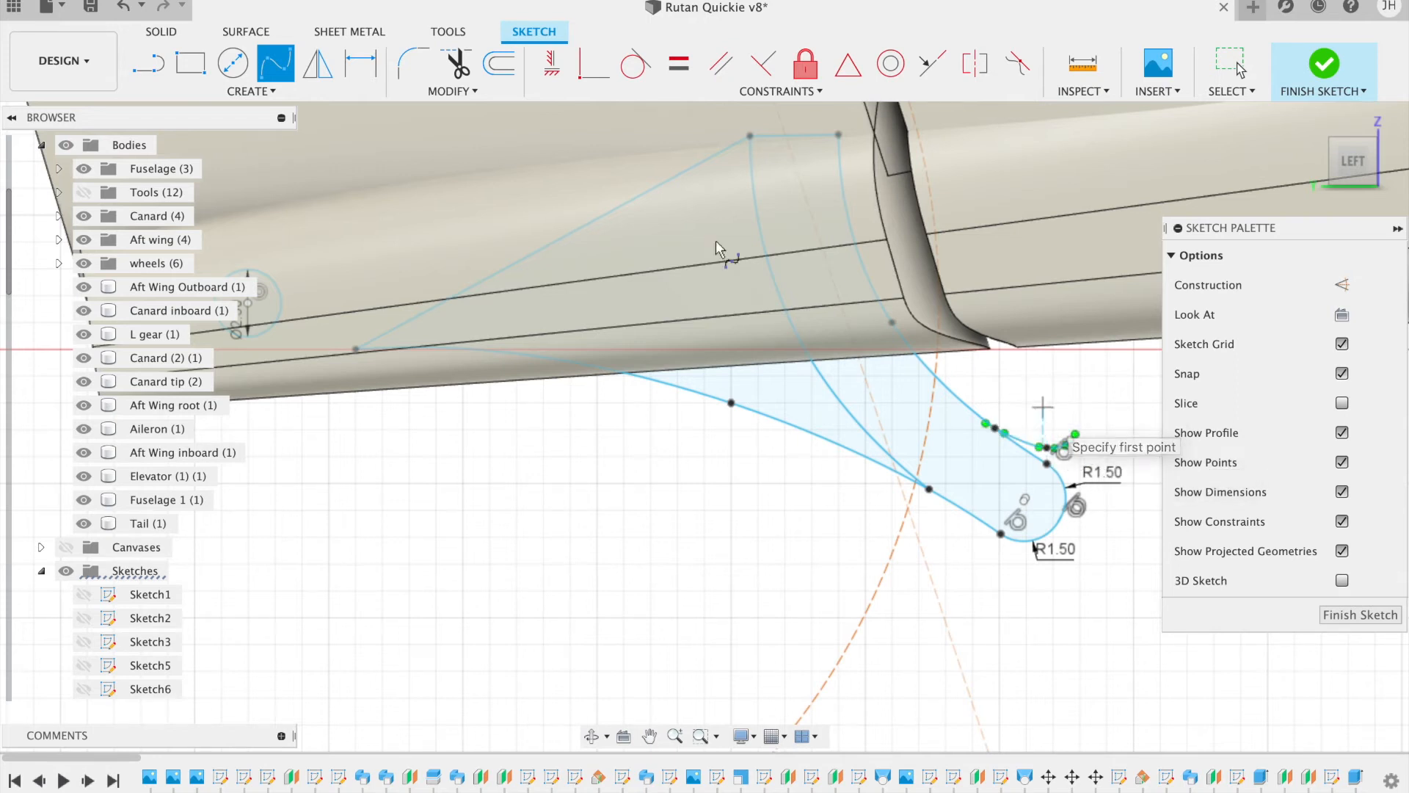
# Step: Draw two connected lines from the new spline's end outward and back down to the rounded tip, closing off a hooked end
pyautogui.click(148, 68)
pyautogui.scroll(3, 1099, 433)
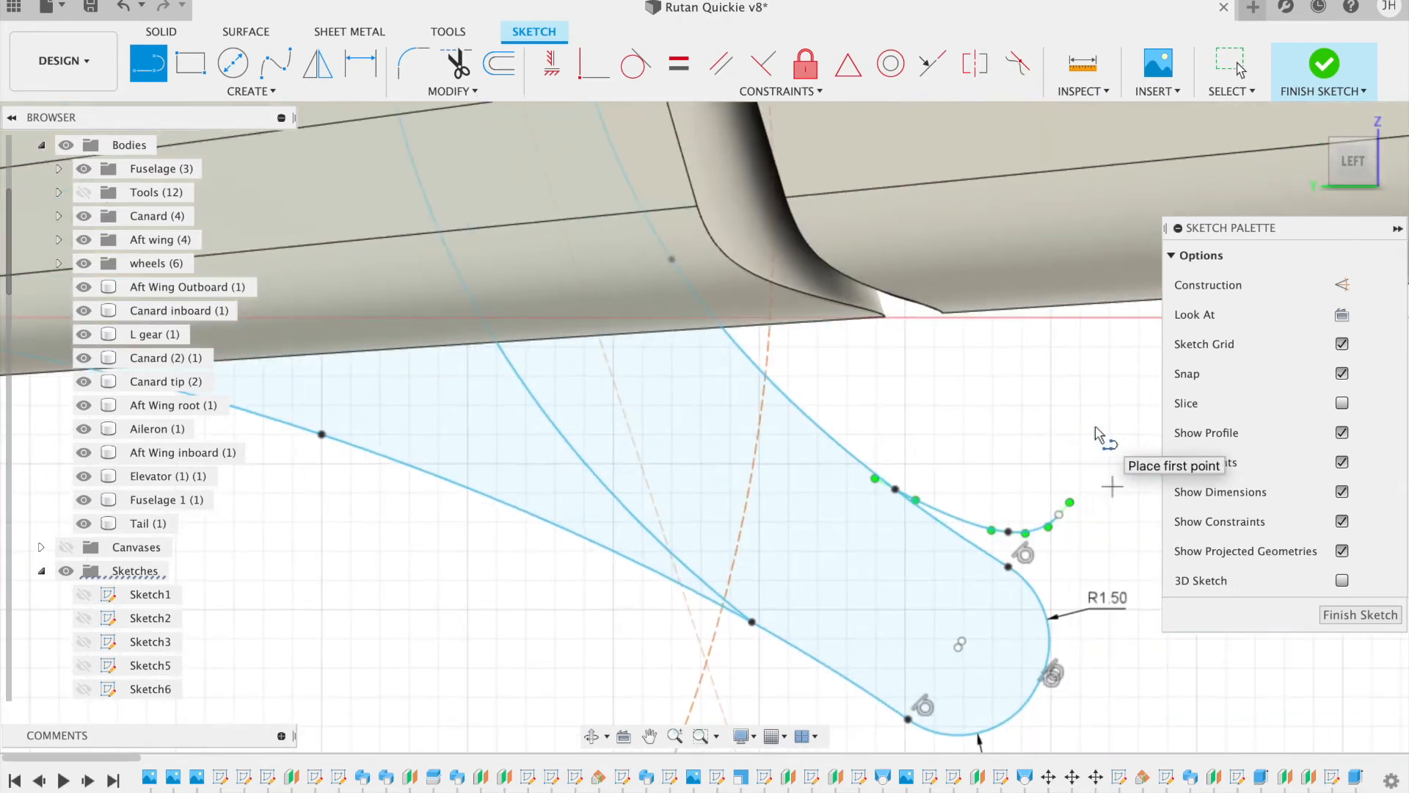
pyautogui.moveTo(1099, 433); pyautogui.dragTo(931, 459, button='middle')
pyautogui.click(883, 484)
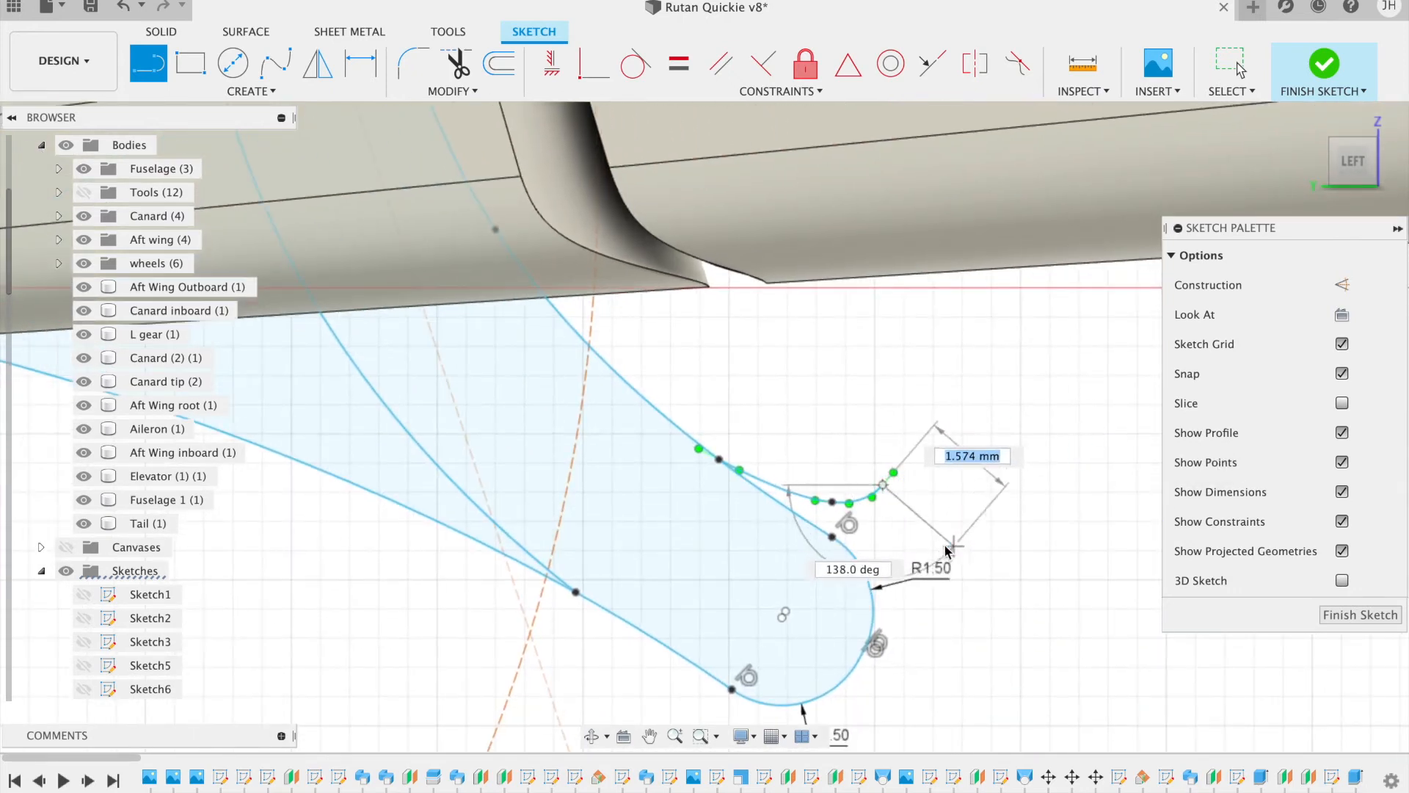
pyautogui.click(942, 536)
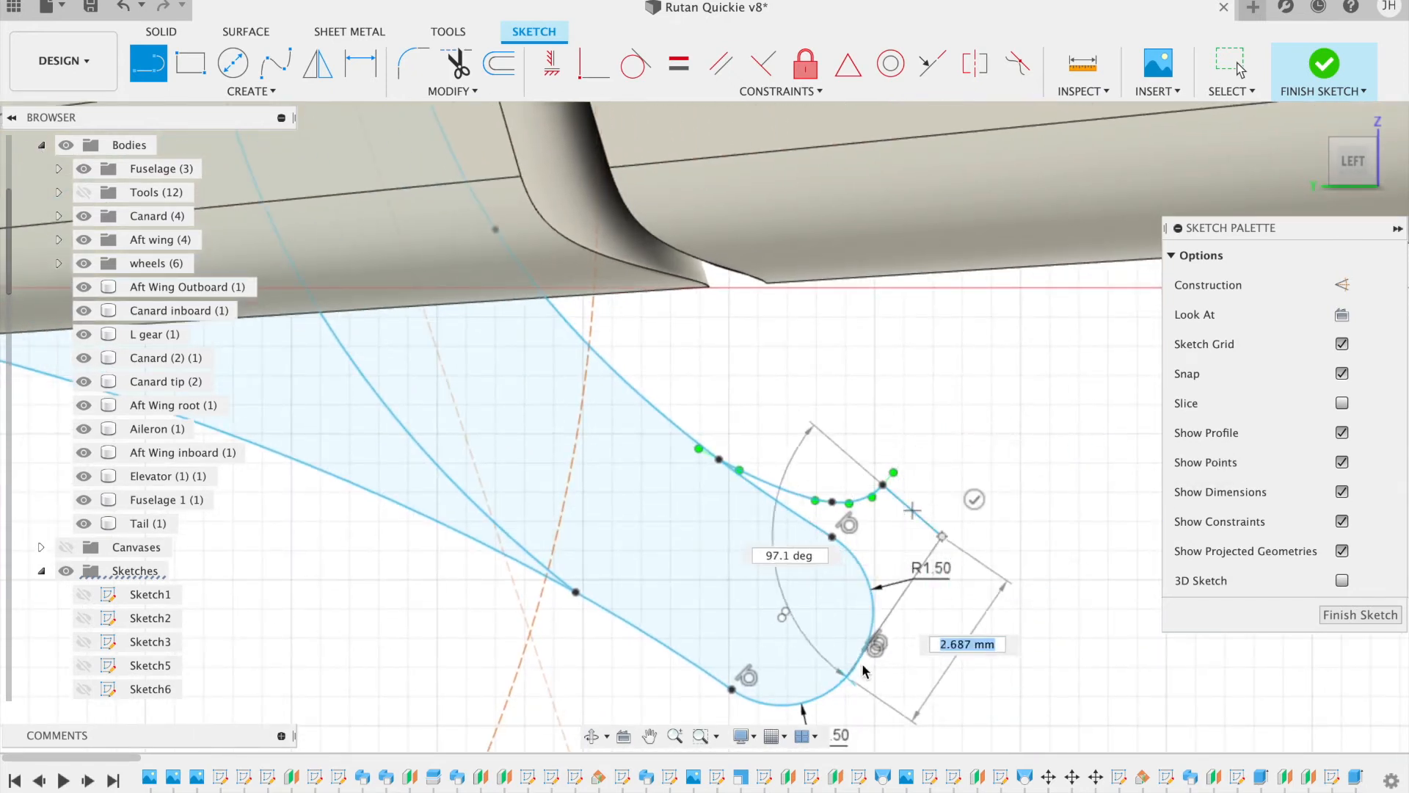
pyautogui.click(866, 662)
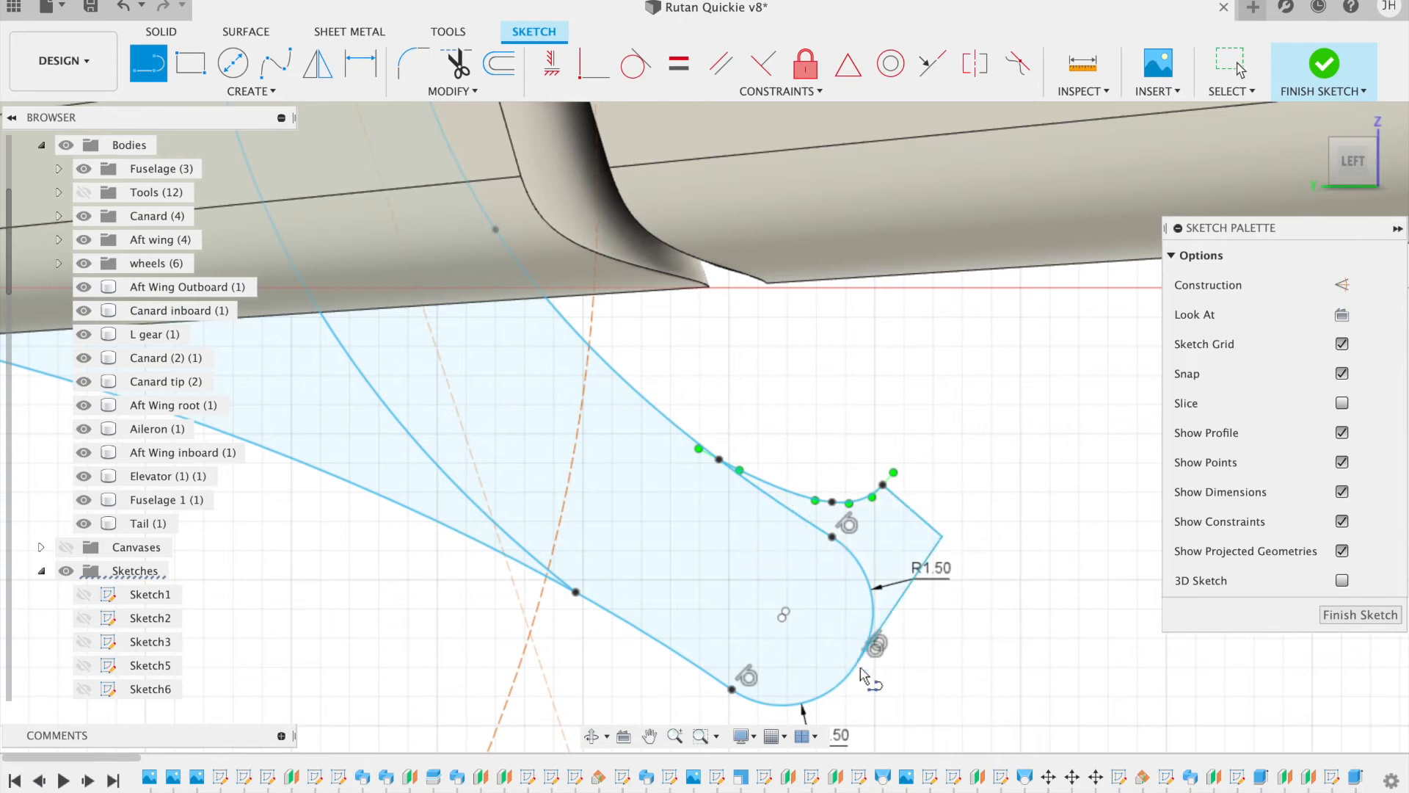
# Step: Trim away the upper tip arc and the leftover strip edge enclosed by the new hooked outline
pyautogui.click(456, 65)
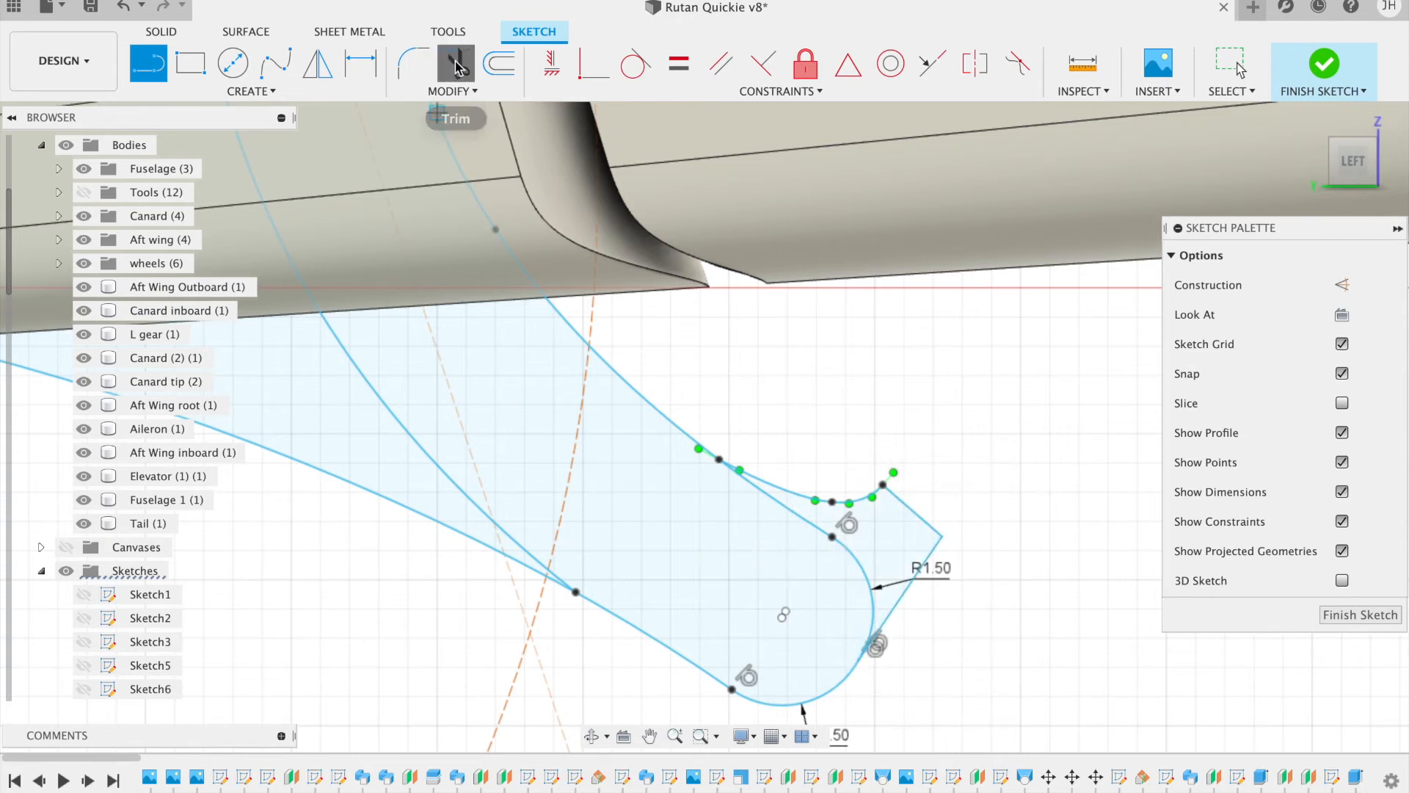
pyautogui.click(871, 613)
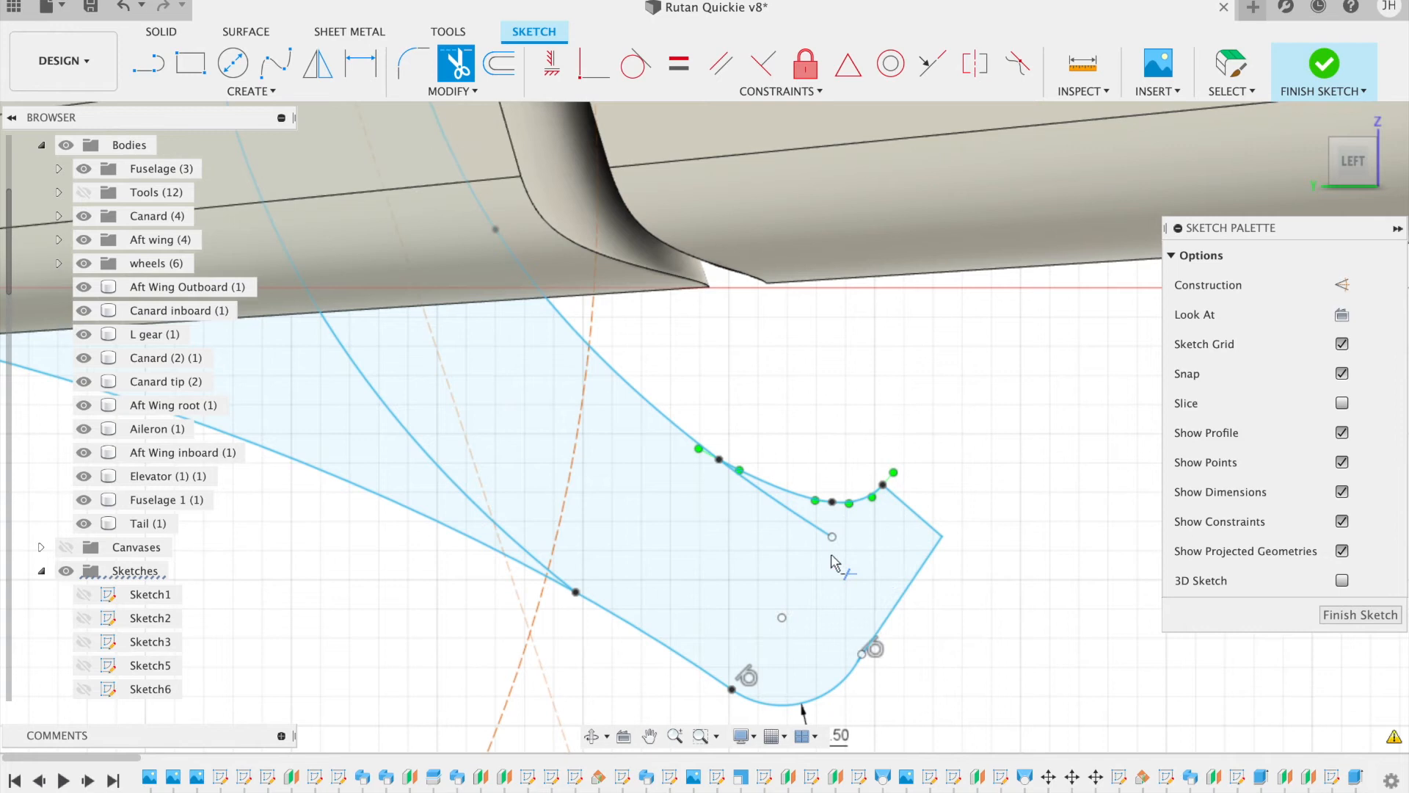
pyautogui.click(803, 526)
# Step: Join the remaining tip arc's open end to the end of the slanted line with a Coincident constraint
pyautogui.scroll(5, 923, 646)
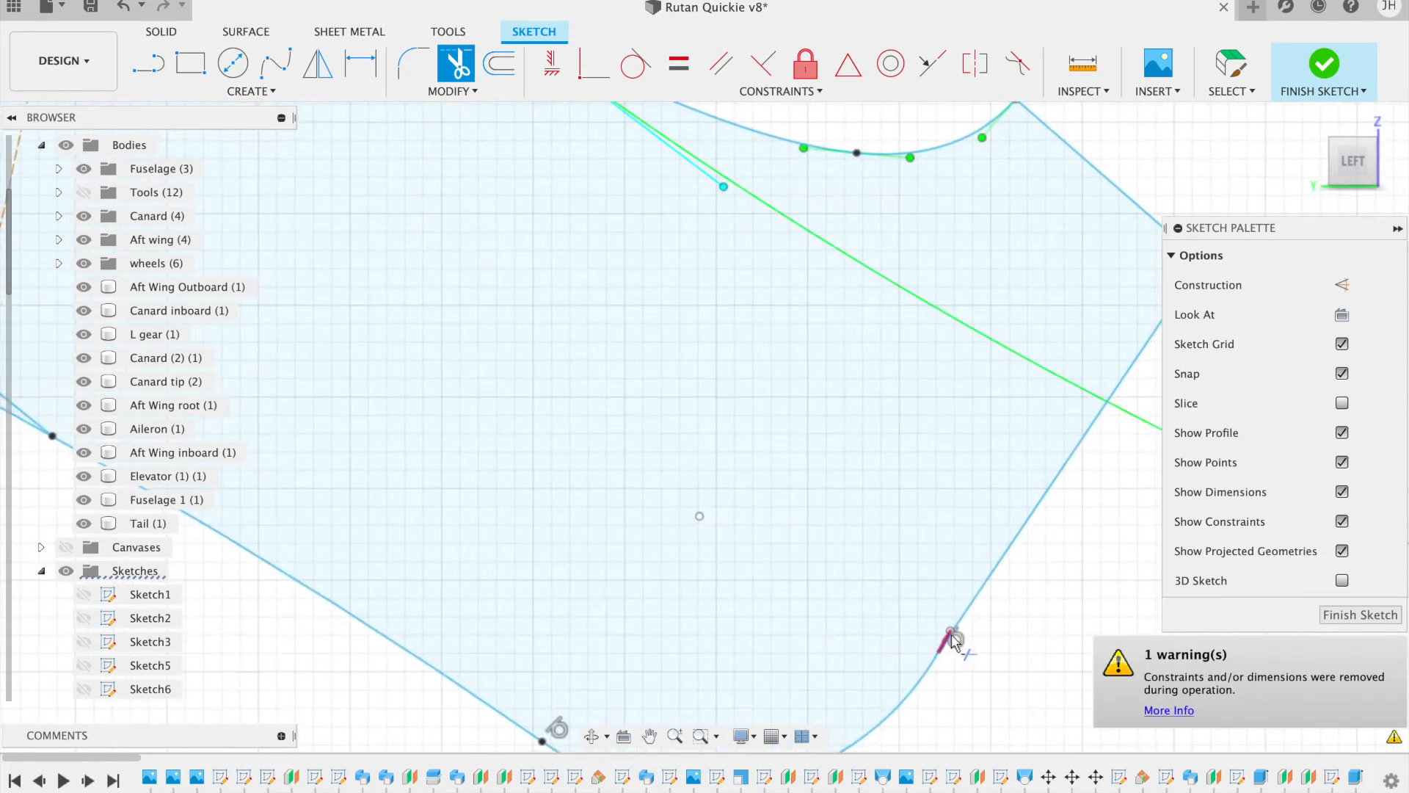
pyautogui.click(606, 73)
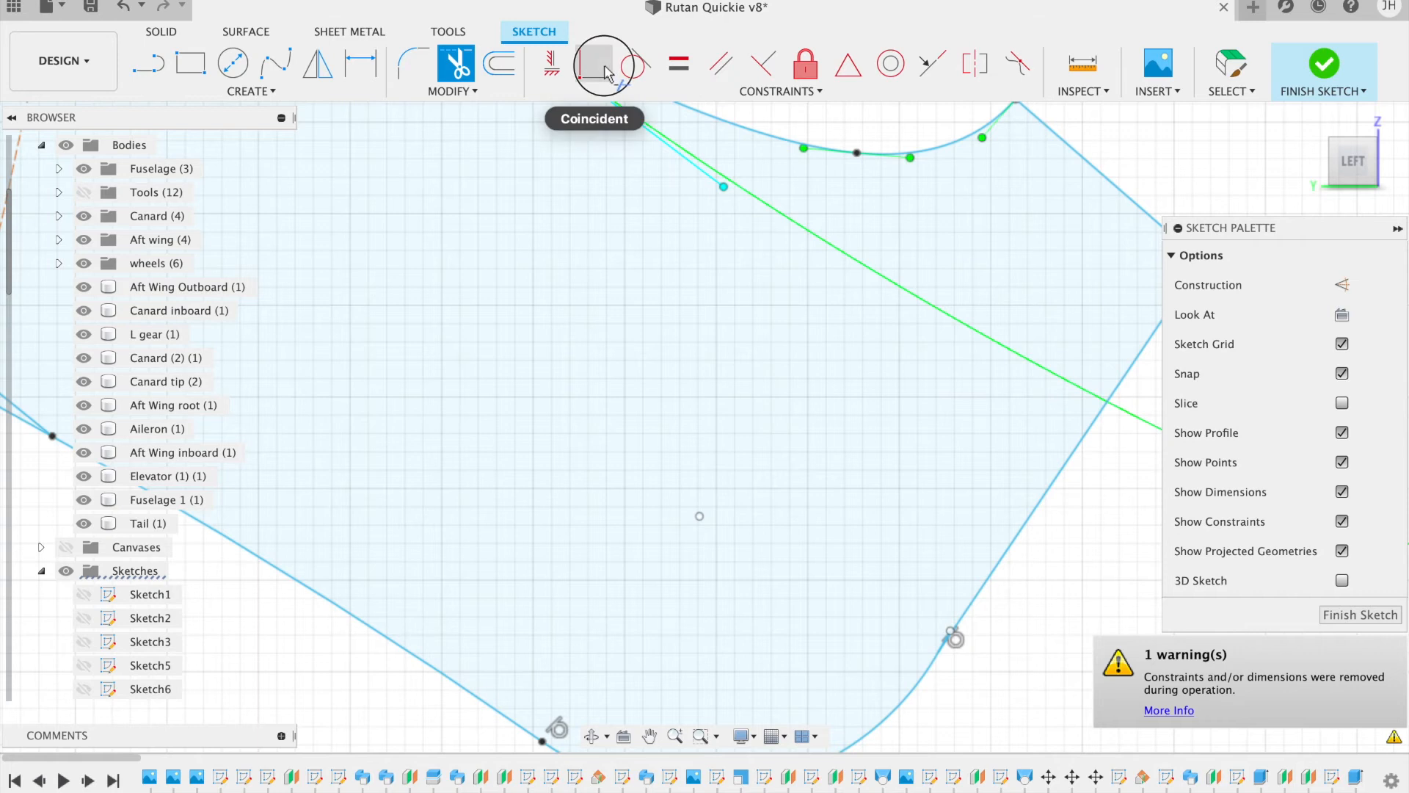
pyautogui.click(950, 633)
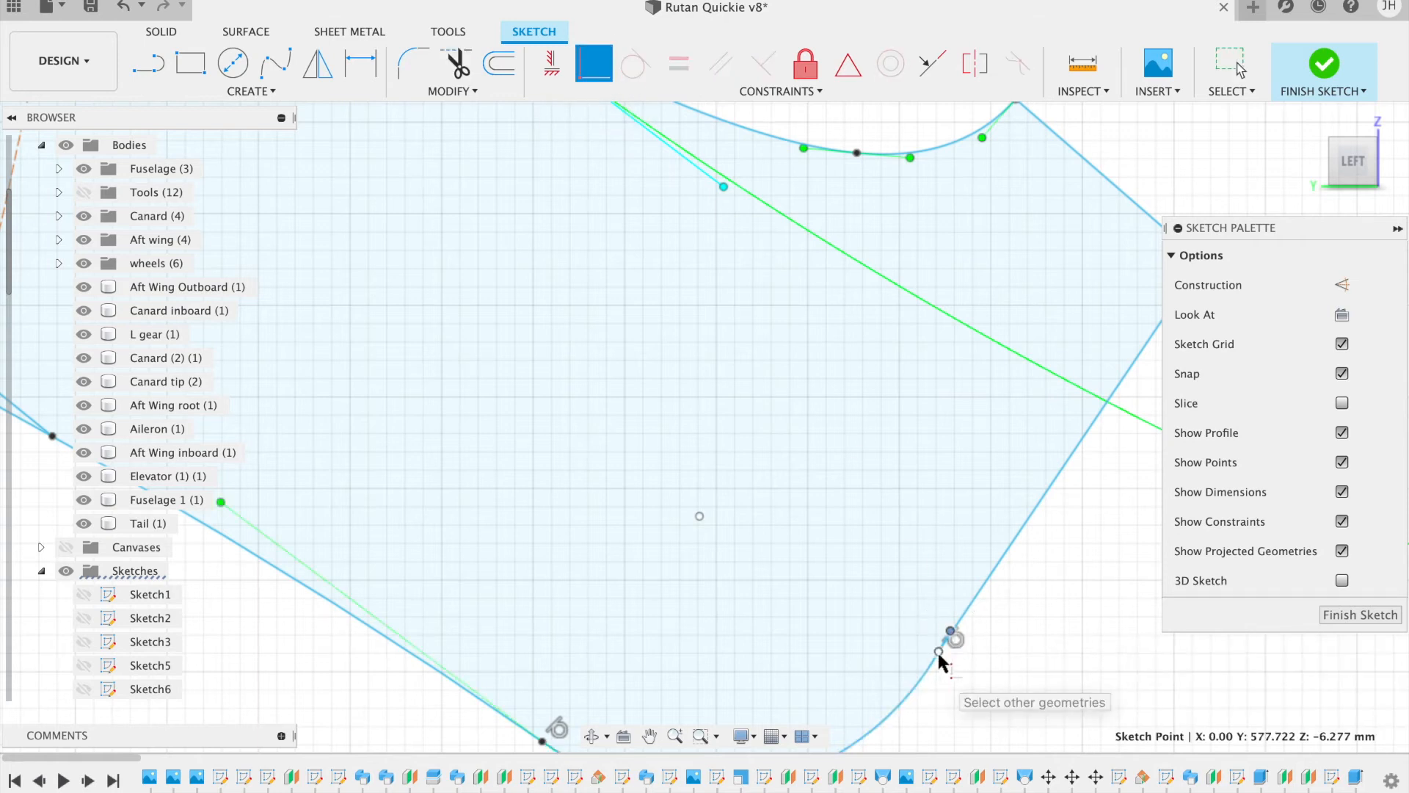
pyautogui.click(973, 603)
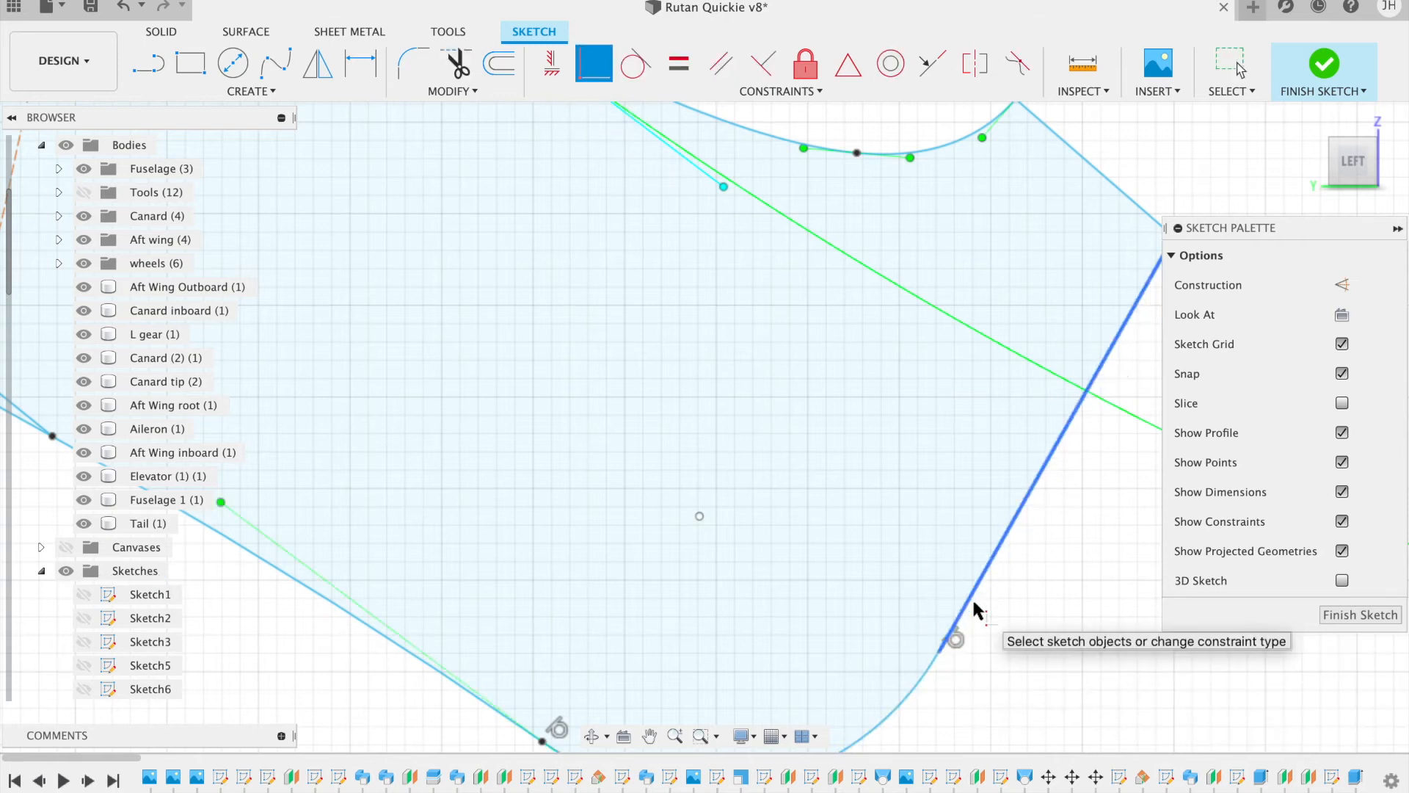
pyautogui.press('Escape')
pyautogui.scroll(-3, 1068, 606)
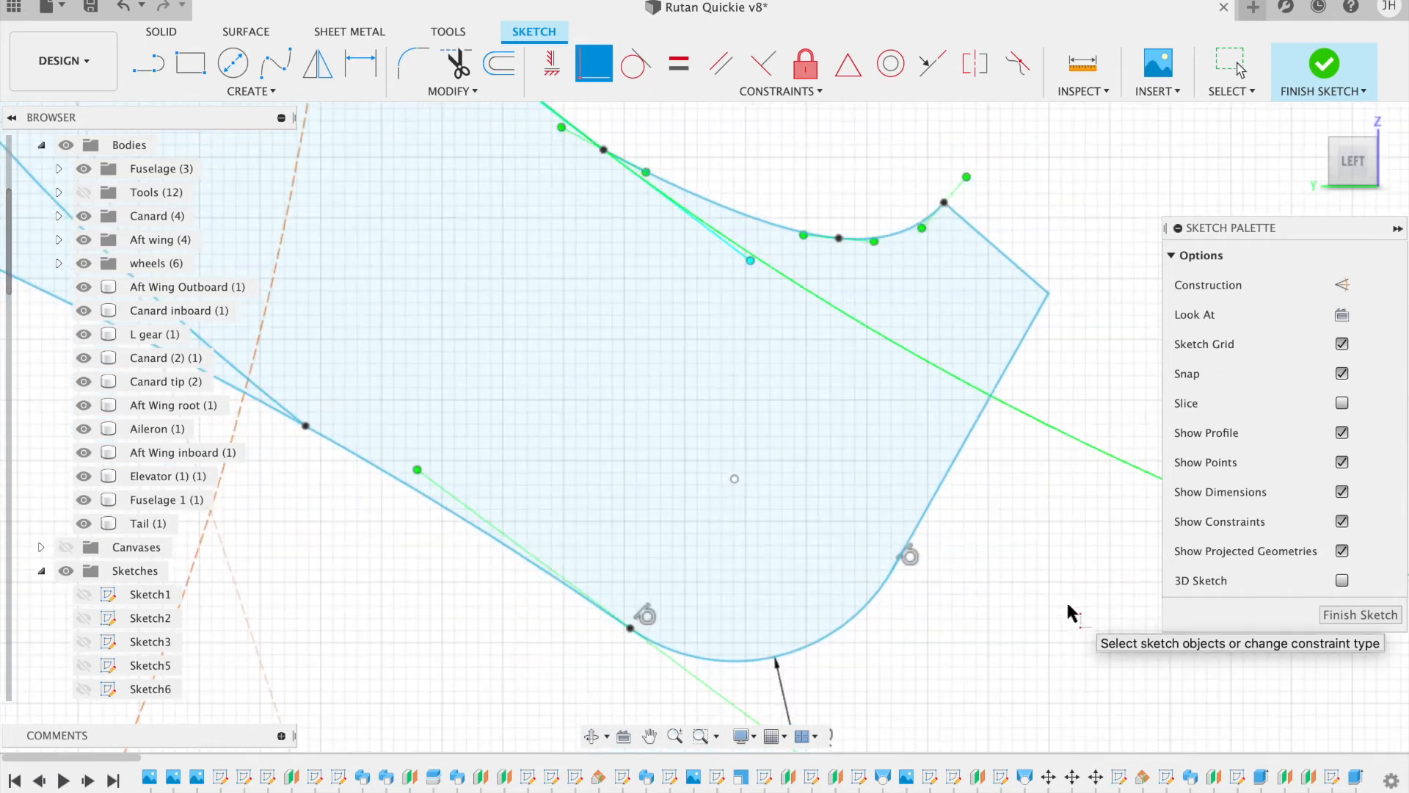
pyautogui.scroll(-2, 1072, 614)
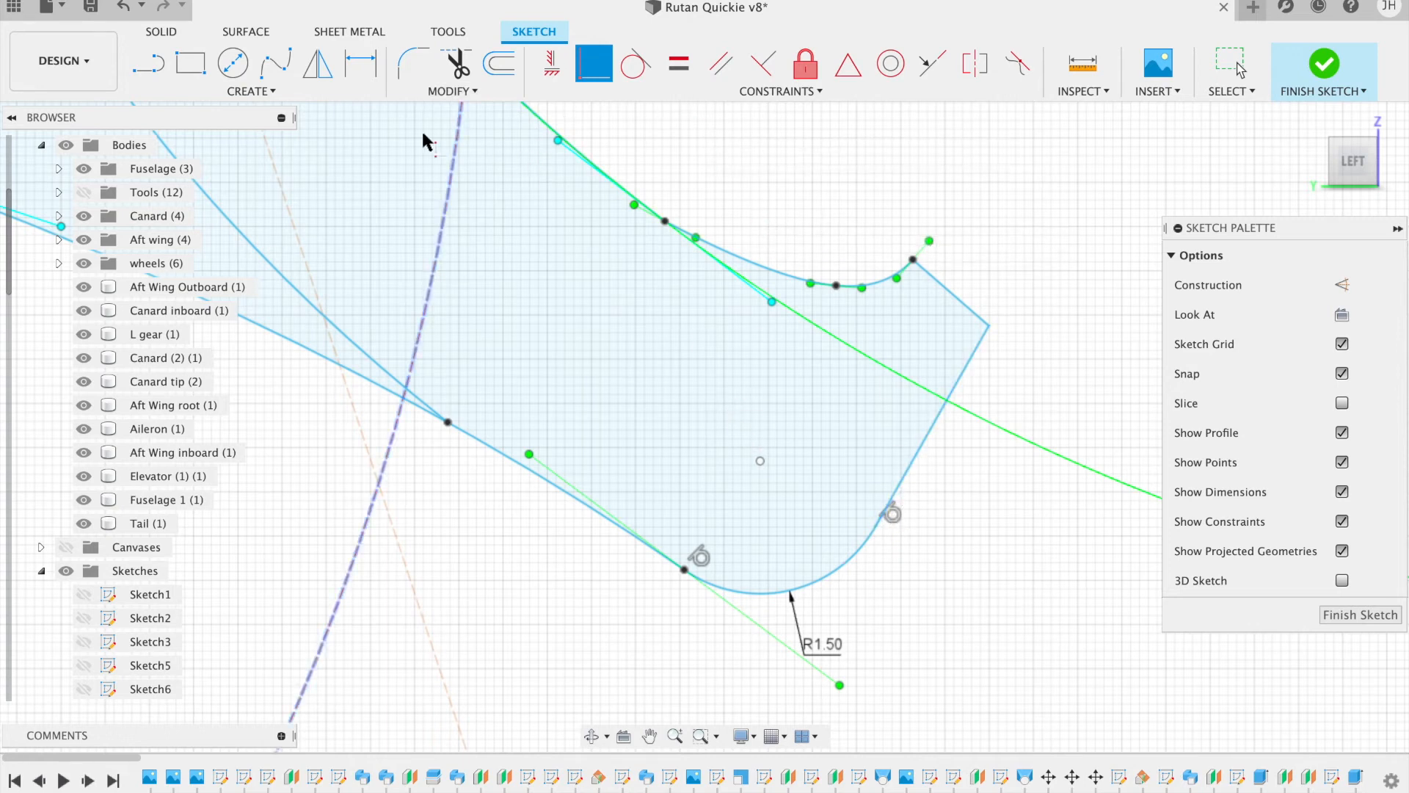
# Step: Fillet the outer corner between the two lines of the hooked end with a 1.2 mm radius
pyautogui.click(458, 62)
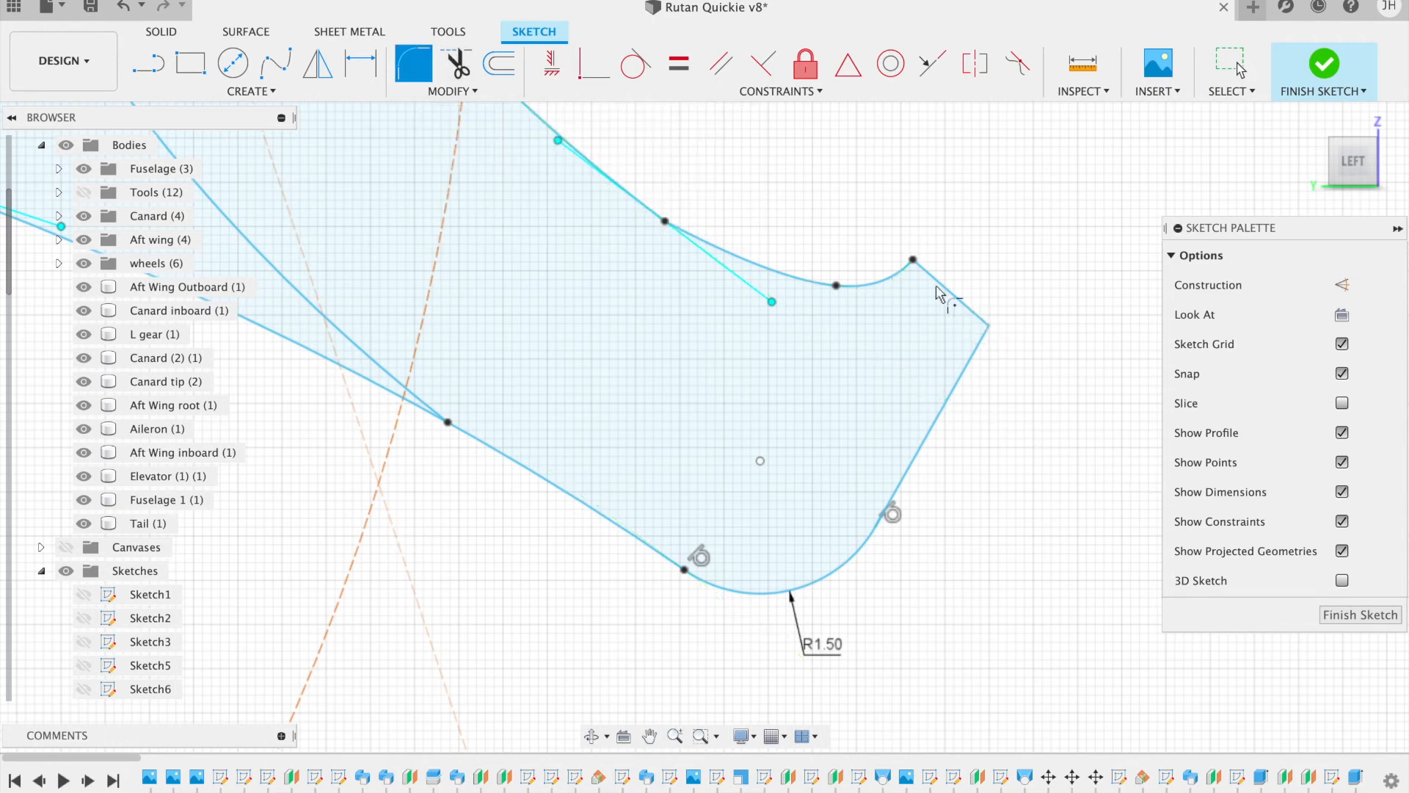
pyautogui.click(985, 329)
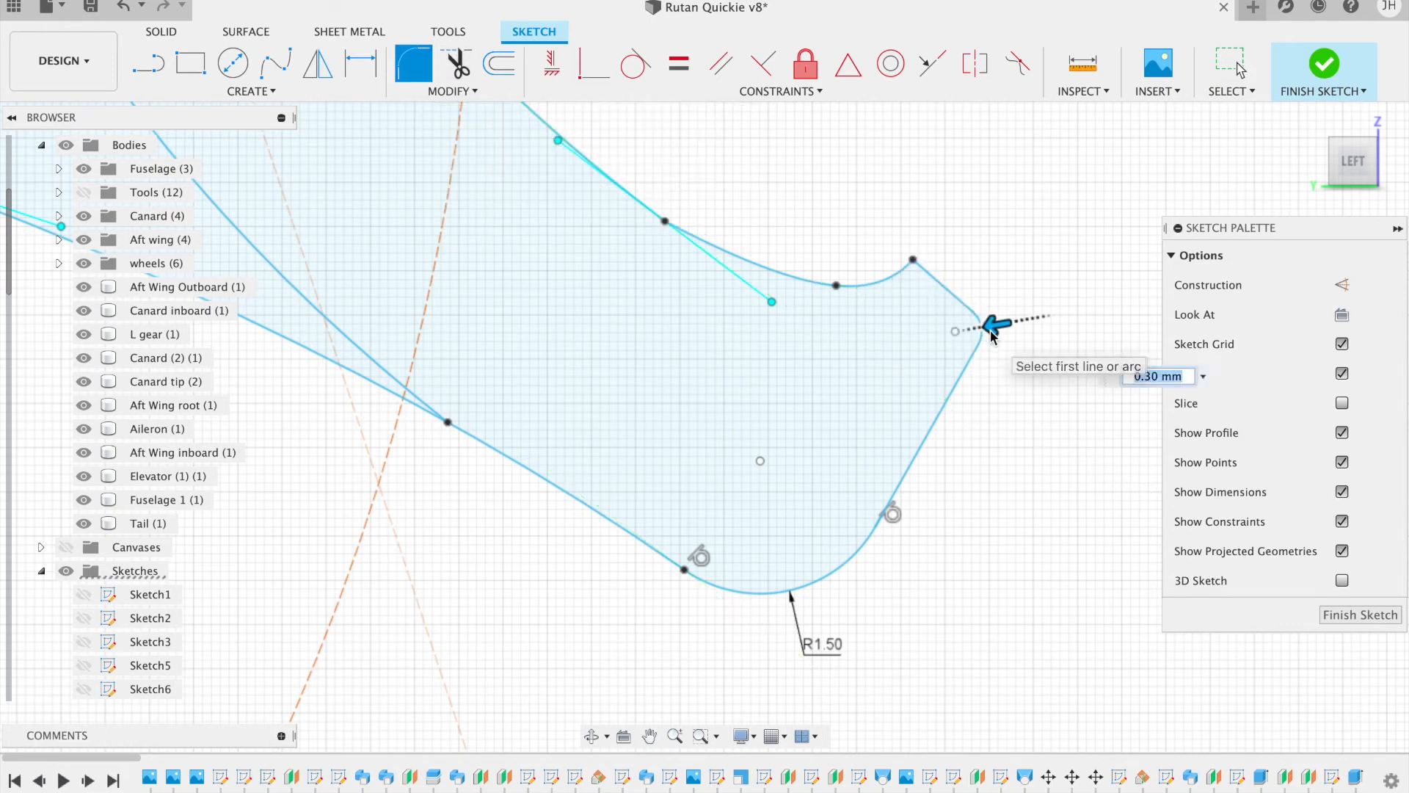
pyautogui.moveTo(990, 336)
pyautogui.mouseDown()
pyautogui.moveTo(958, 336)
pyautogui.moveTo(969, 339)
pyautogui.mouseUp()
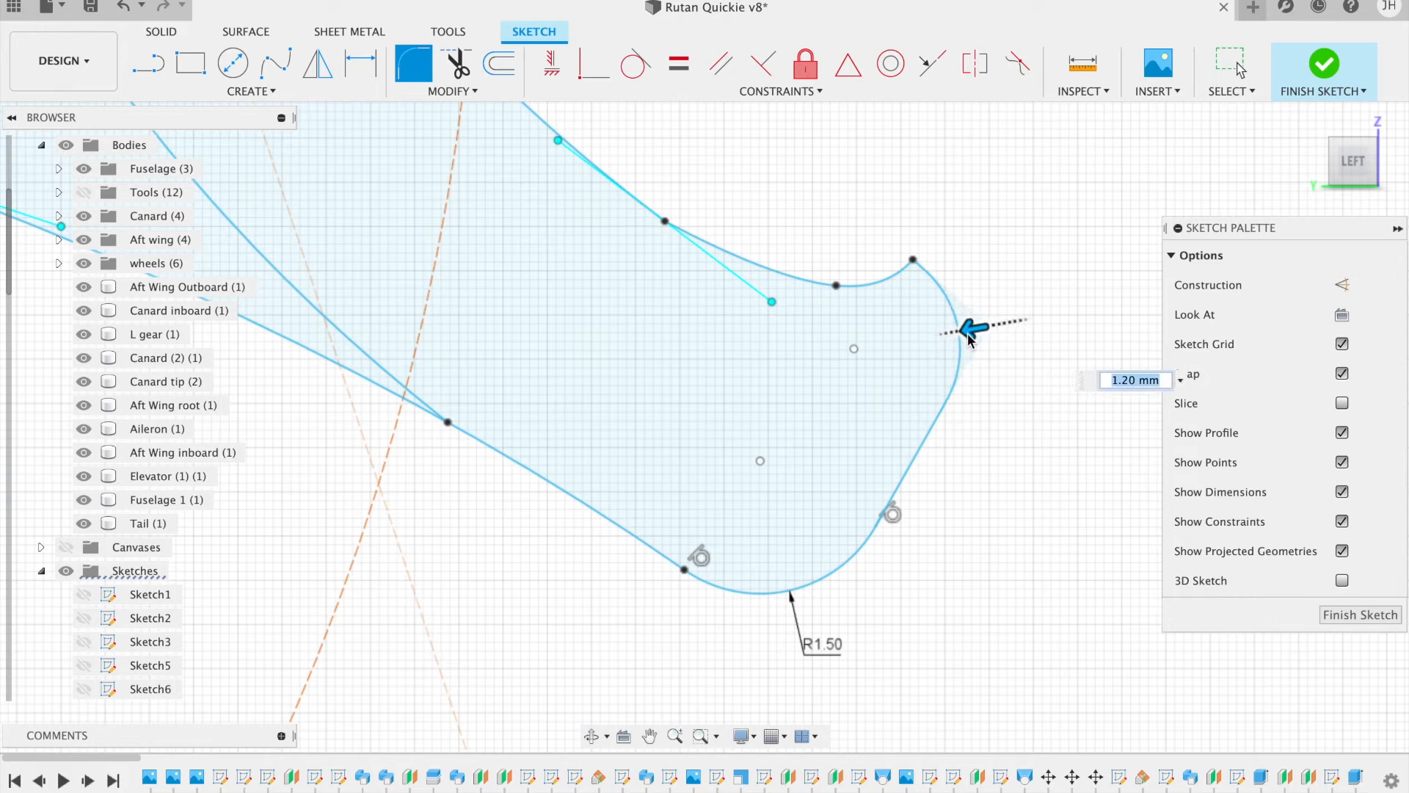
pyautogui.press('Return')
pyautogui.press('Escape')
# Step: Trim the strip's inner edge and its leftover stub out of the profile, and finish the sketch
pyautogui.scroll(-5, 969, 339)
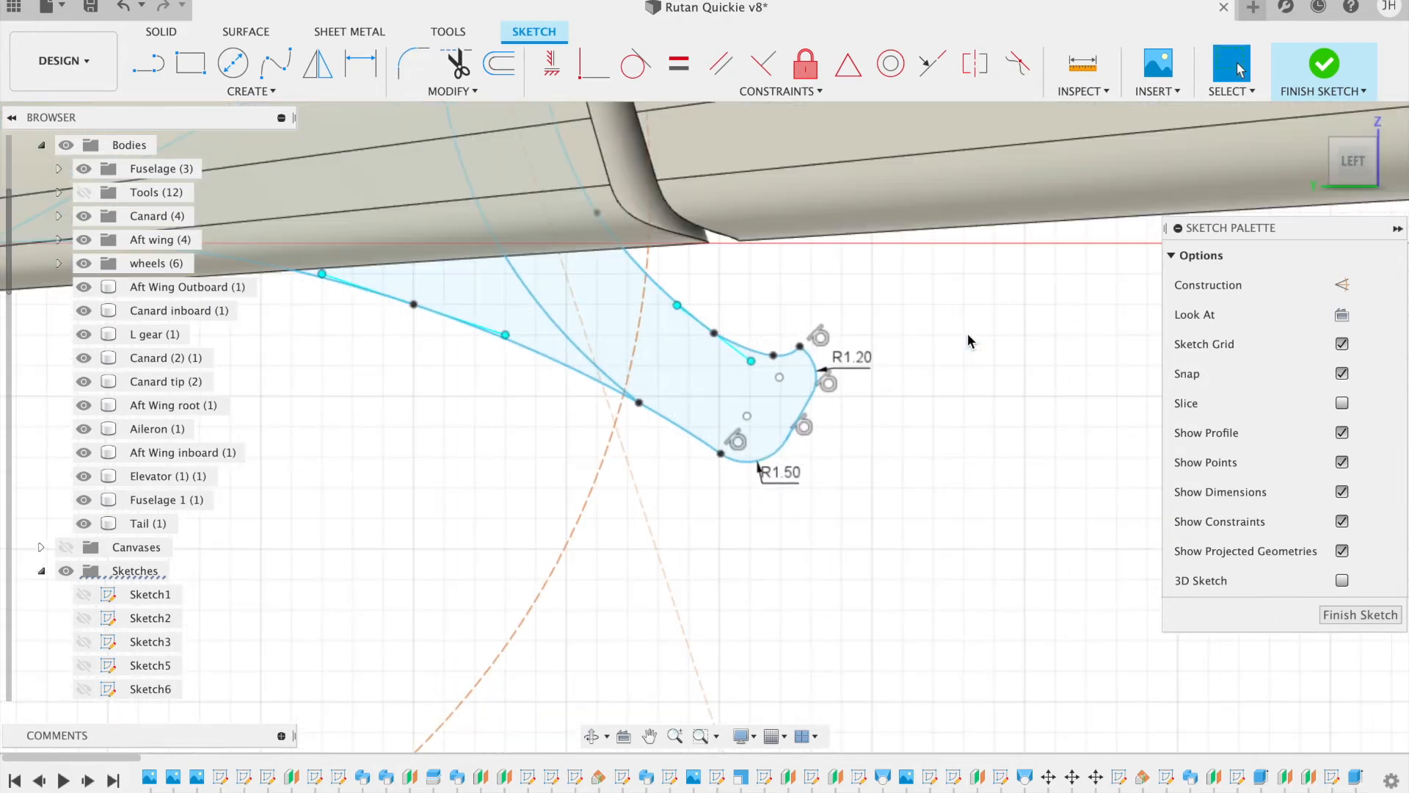
pyautogui.hscroll(-5, 570, 235)
pyautogui.scroll(3, 569, 236)
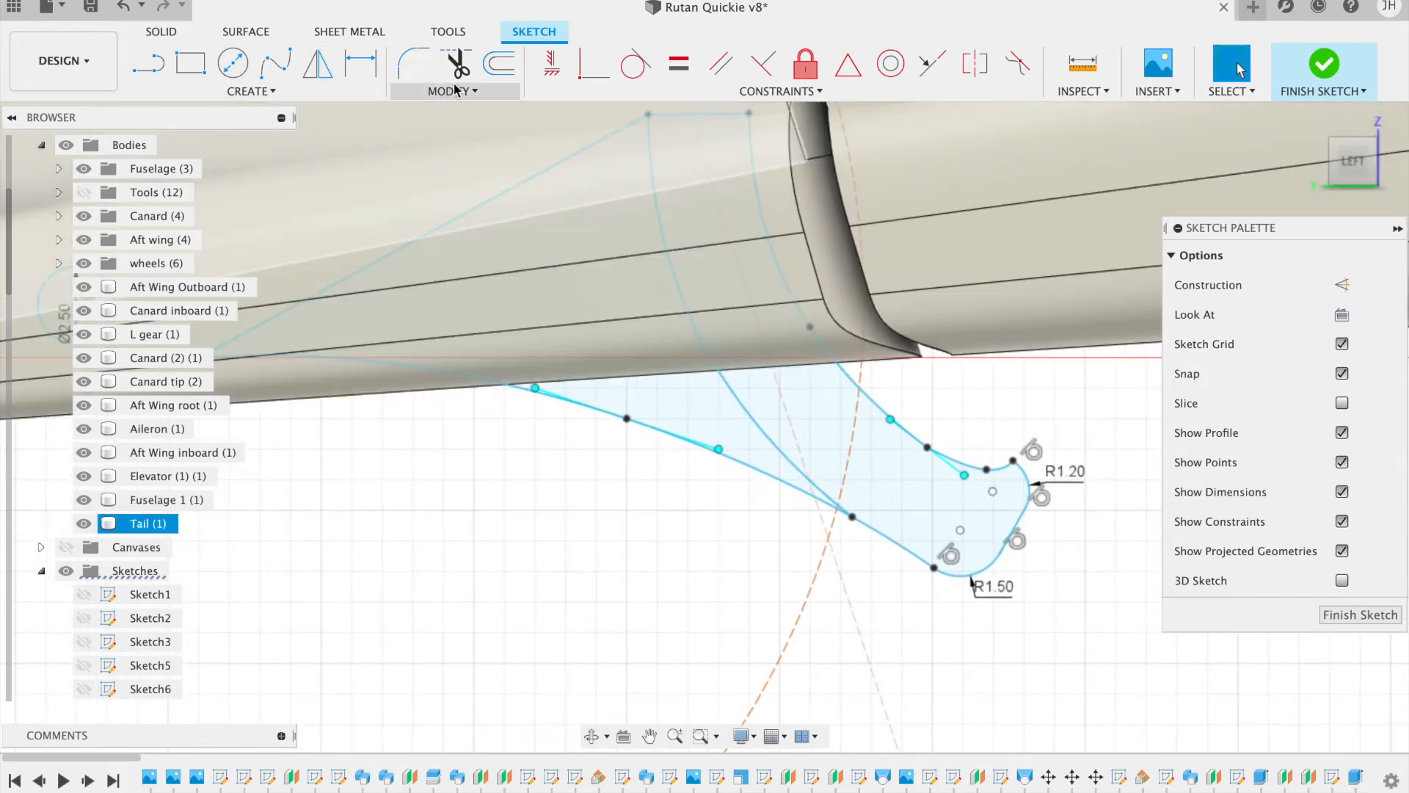
pyautogui.click(458, 64)
pyautogui.click(760, 424)
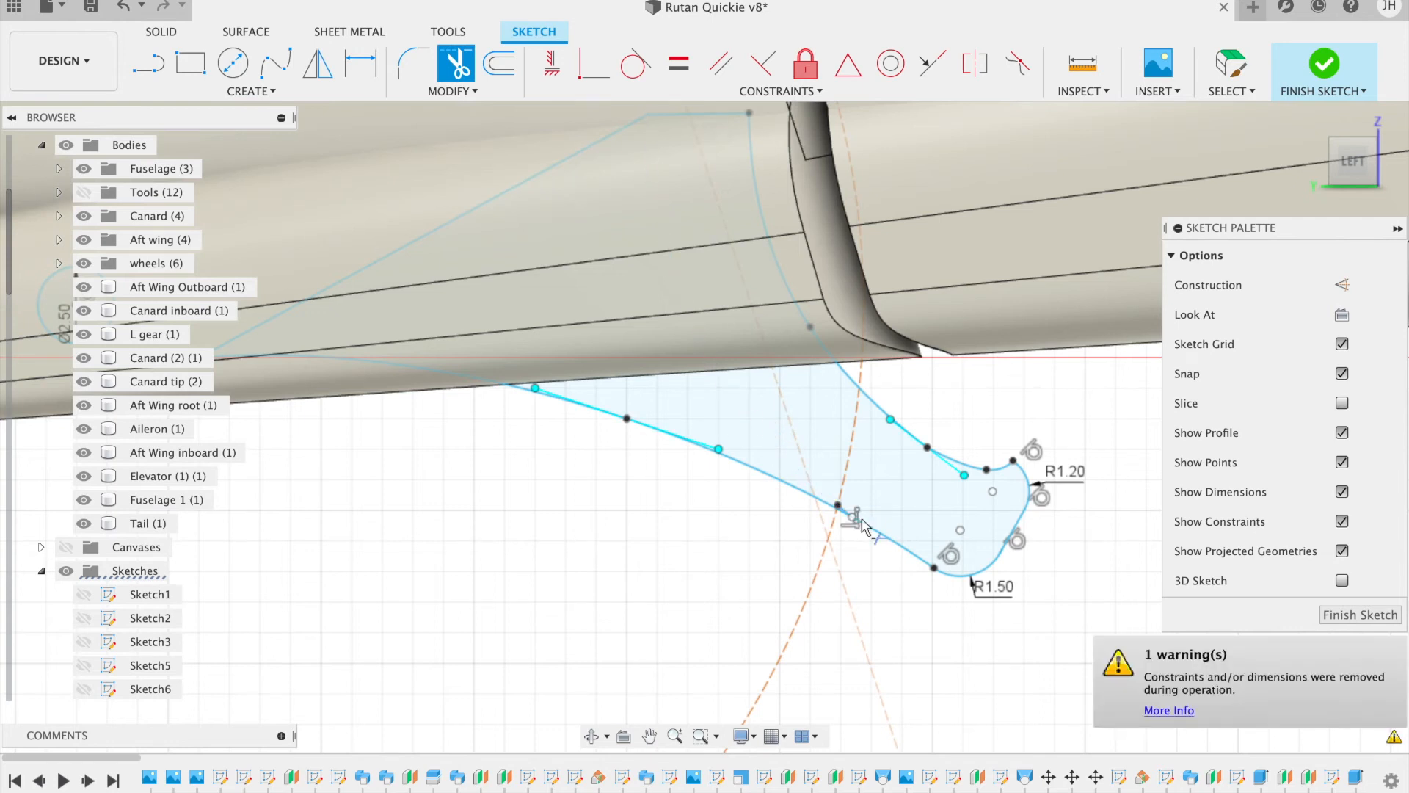
pyautogui.scroll(5, 885, 577)
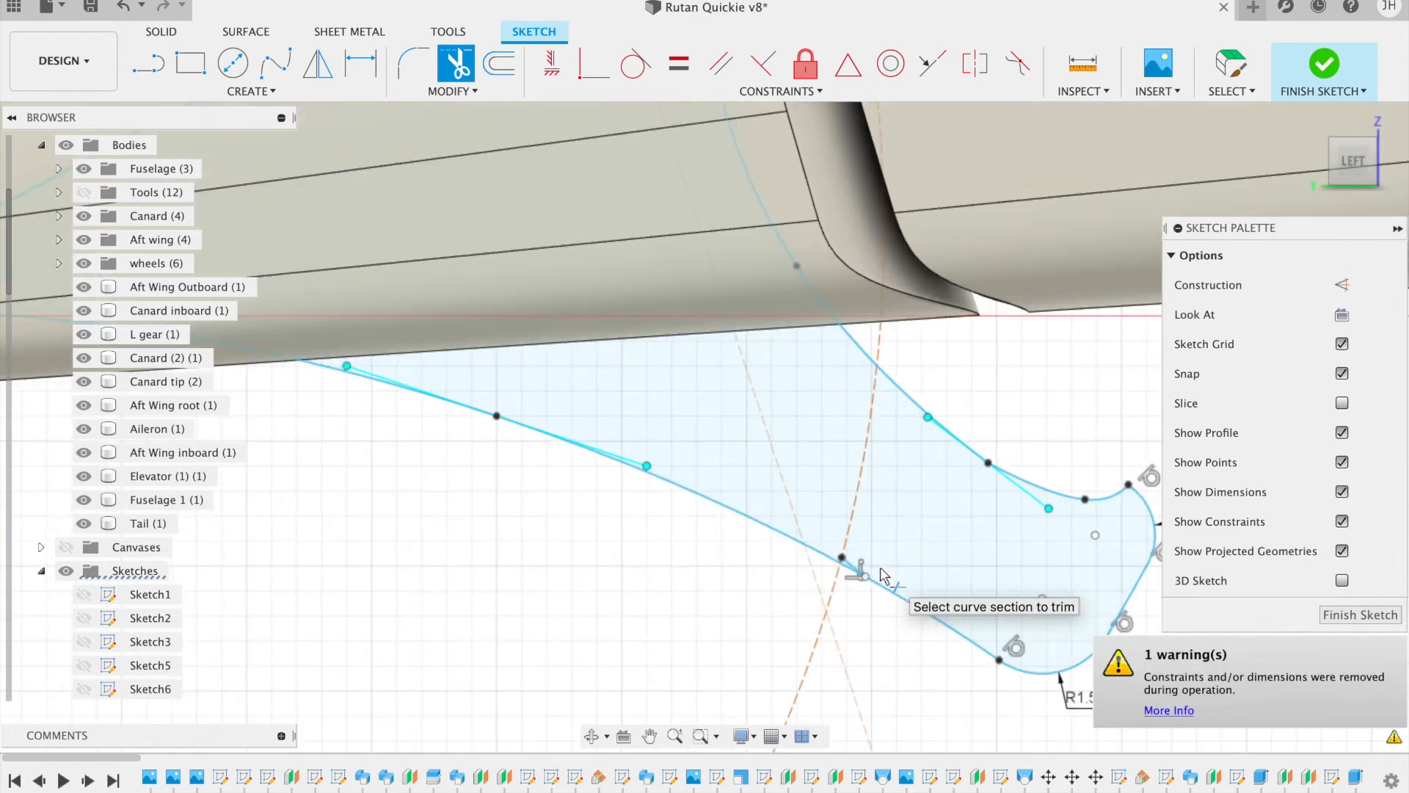
pyautogui.scroll(5, 884, 577)
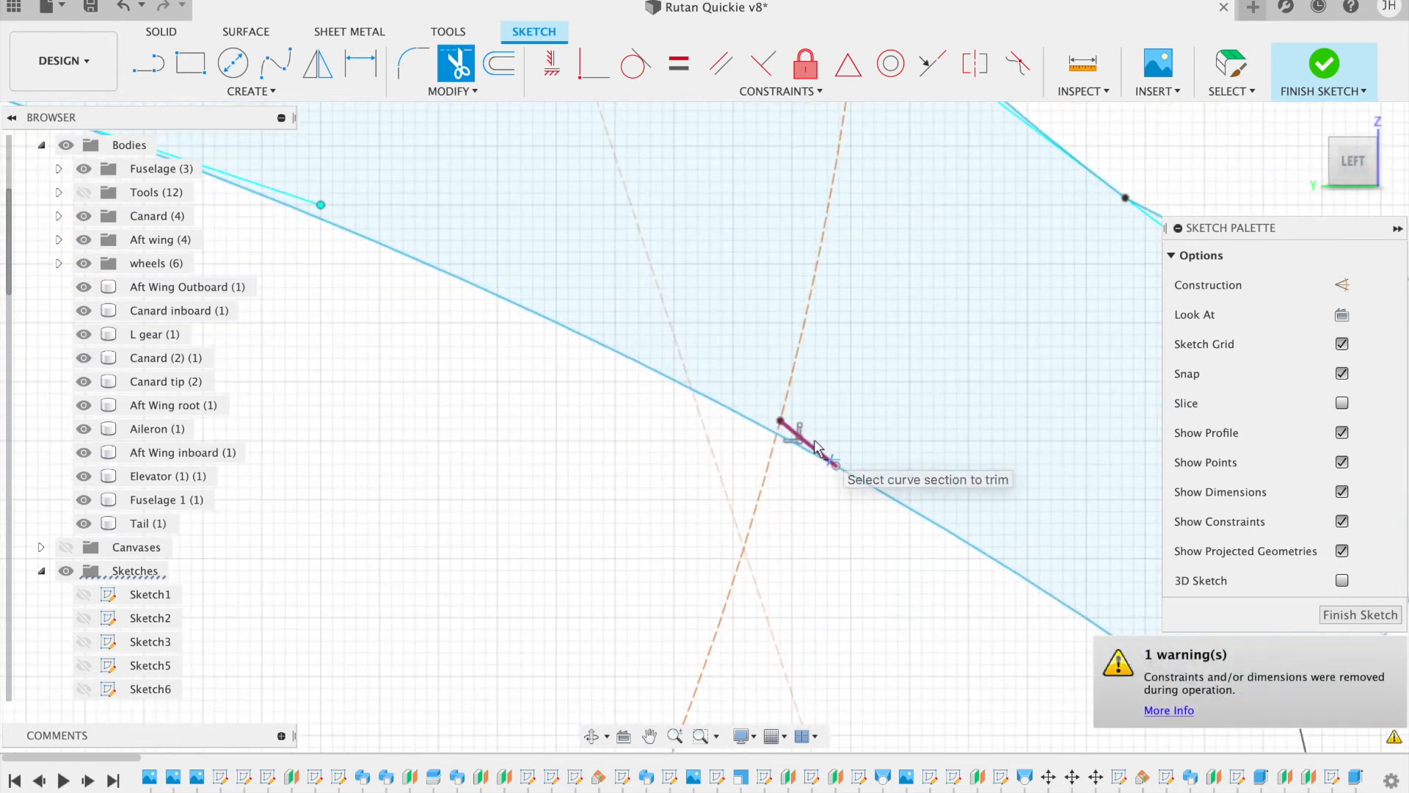
pyautogui.scroll(-5, 799, 580)
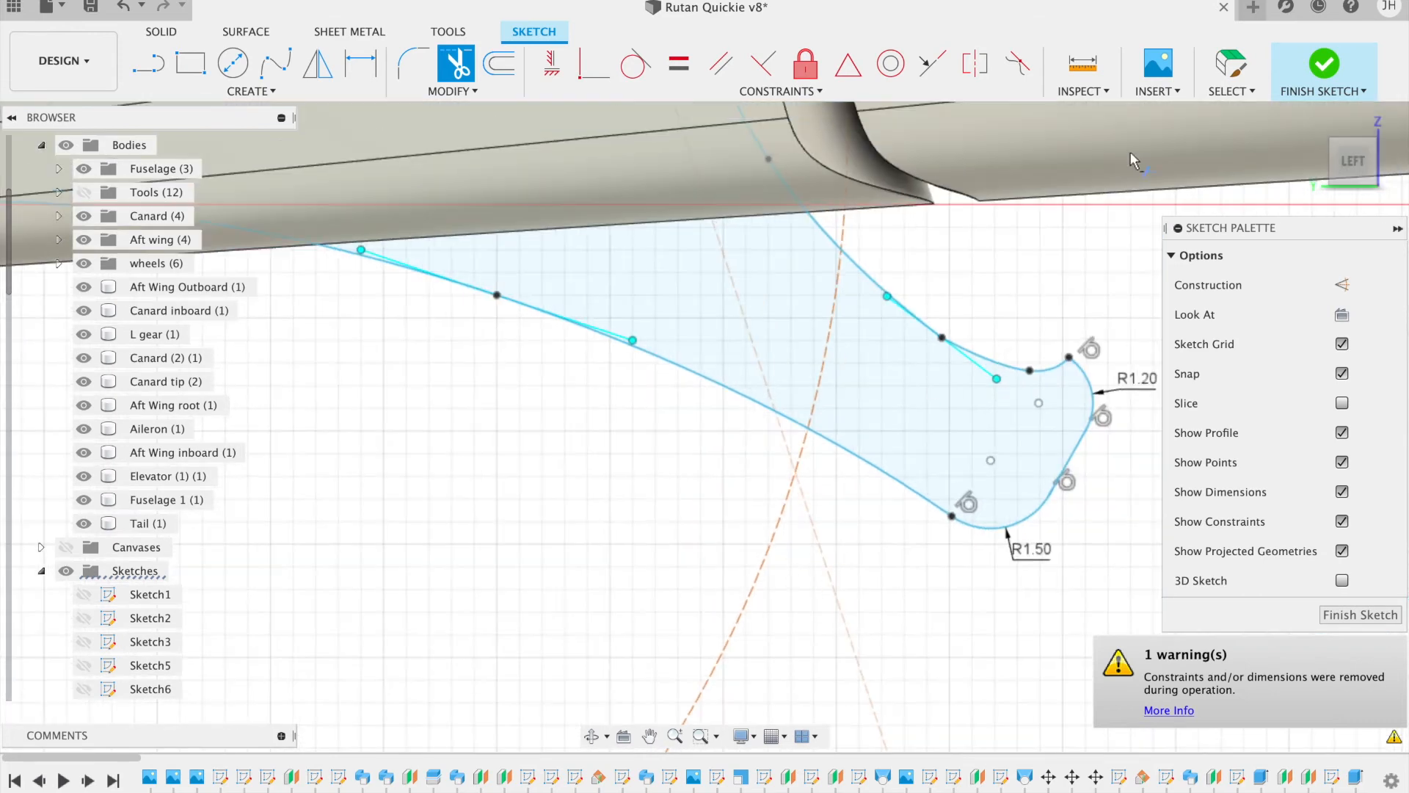
pyautogui.click(1324, 66)
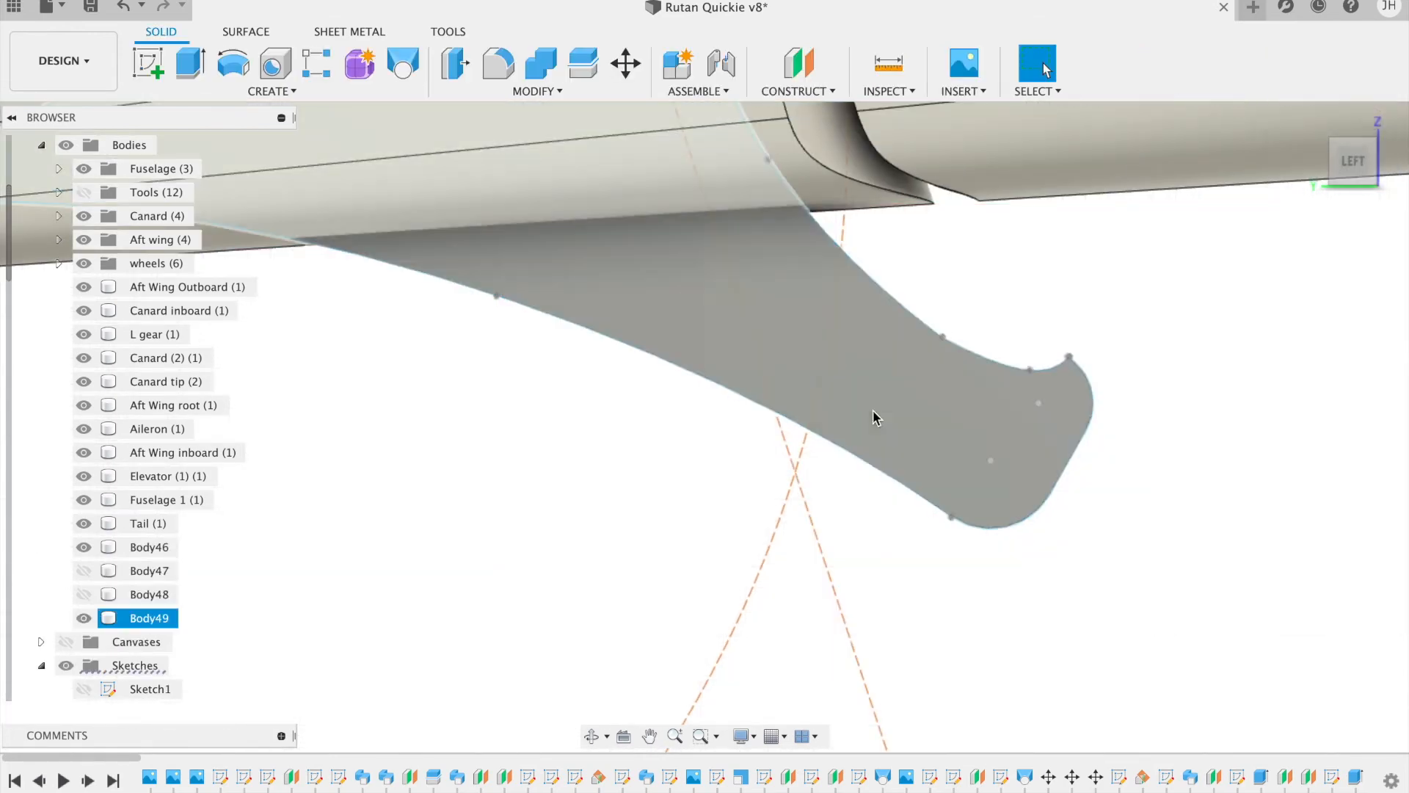
pyautogui.moveTo(873, 410)
pyautogui.keyDown('shift'); pyautogui.mouseDown(button='middle')
pyautogui.moveTo(1247, 169)
pyautogui.moveTo(1346, 151)
pyautogui.moveTo(1130, 154)
pyautogui.moveTo(1107, 139)
pyautogui.moveTo(1291, 161)
pyautogui.moveTo(1343, 151)
pyautogui.moveTo(1292, 109)
pyautogui.moveTo(1352, 154)
pyautogui.moveTo(1098, 144)
pyautogui.moveTo(1173, 139)
pyautogui.moveTo(1277, 170)
pyautogui.moveTo(1314, 157)
pyautogui.mouseUp(button='middle'); pyautogui.keyUp('shift')
pyautogui.click(891, 452)
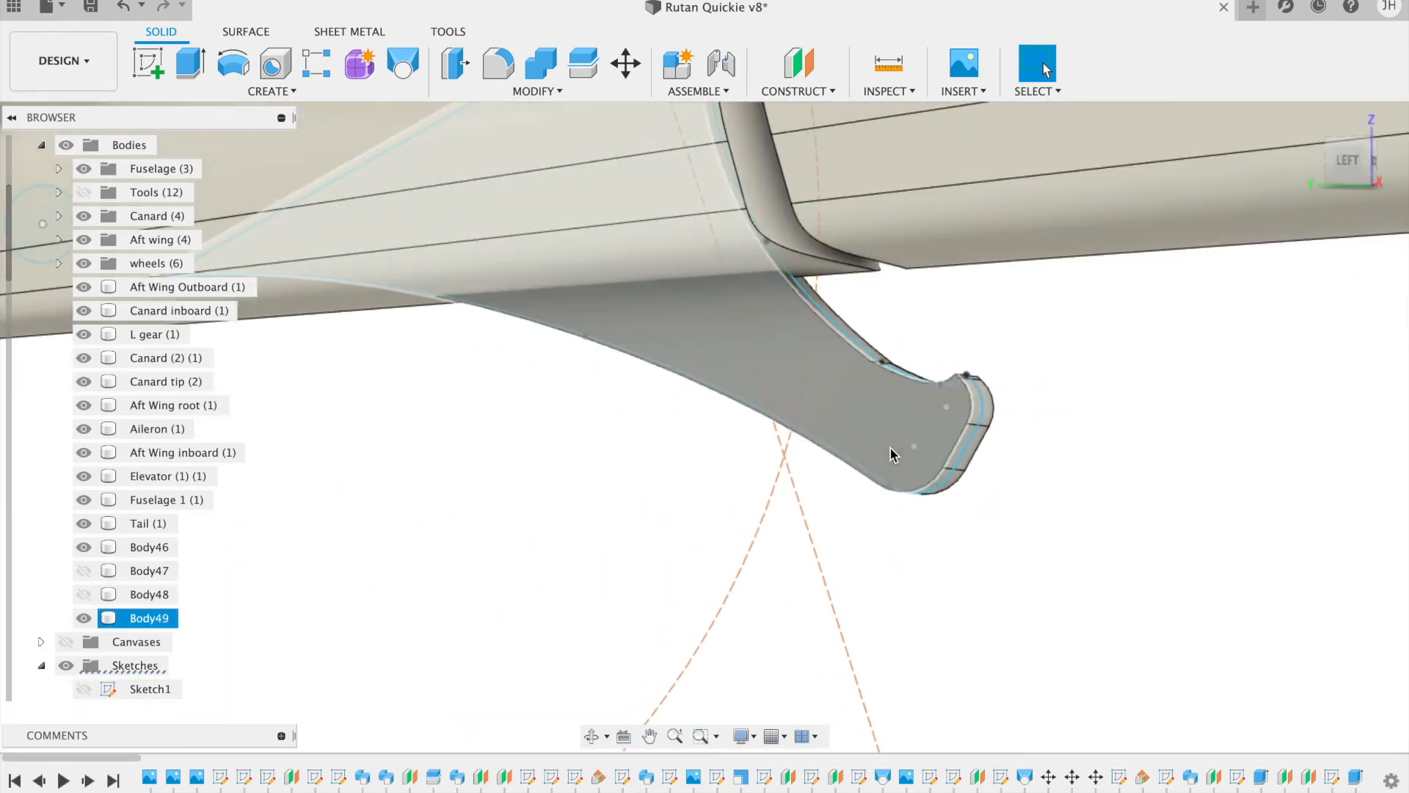
pyautogui.scroll(-5, 891, 453)
pyautogui.click(645, 544)
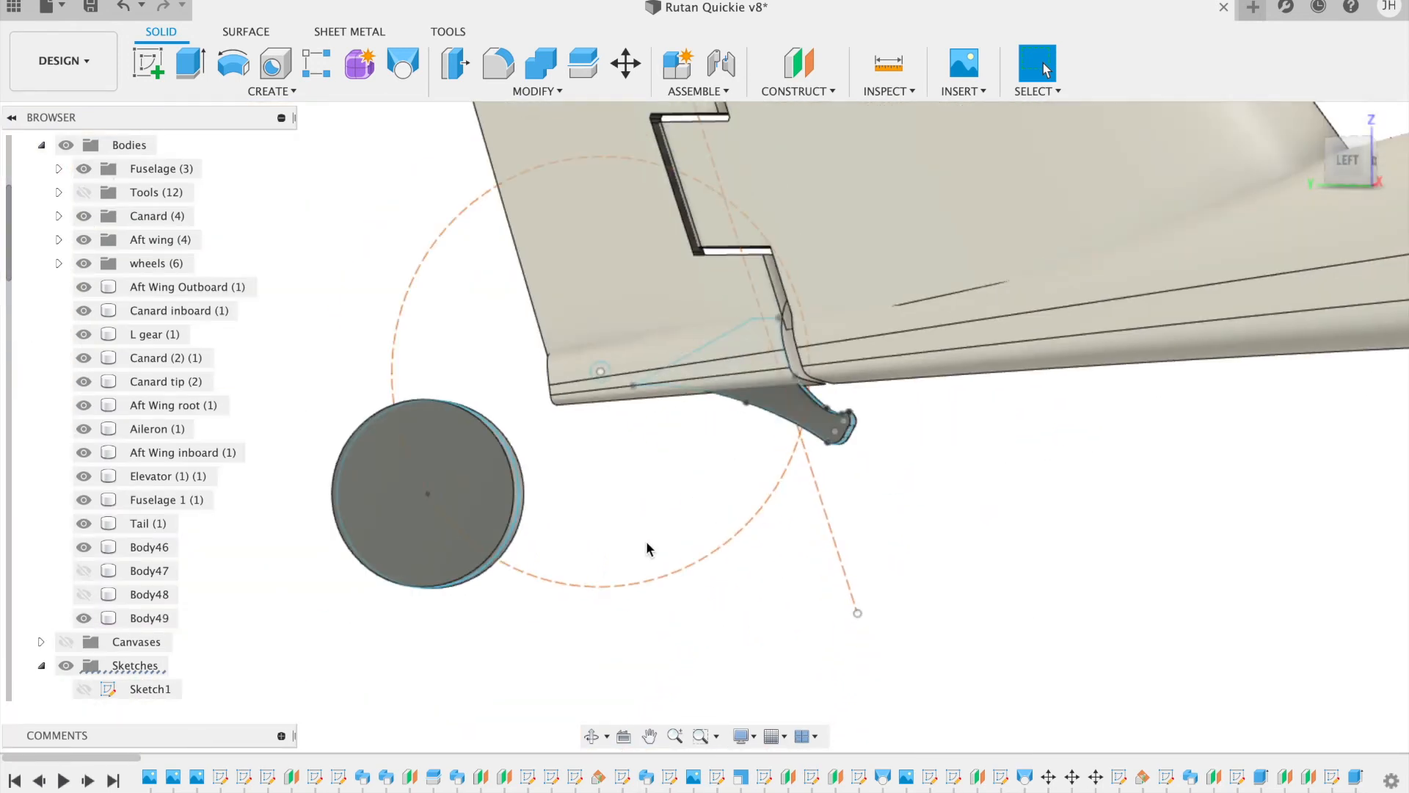
# Step: Start a new sketch on the side-facing plane at the hooked strip beneath the tail
pyautogui.scroll(1, 645, 547)
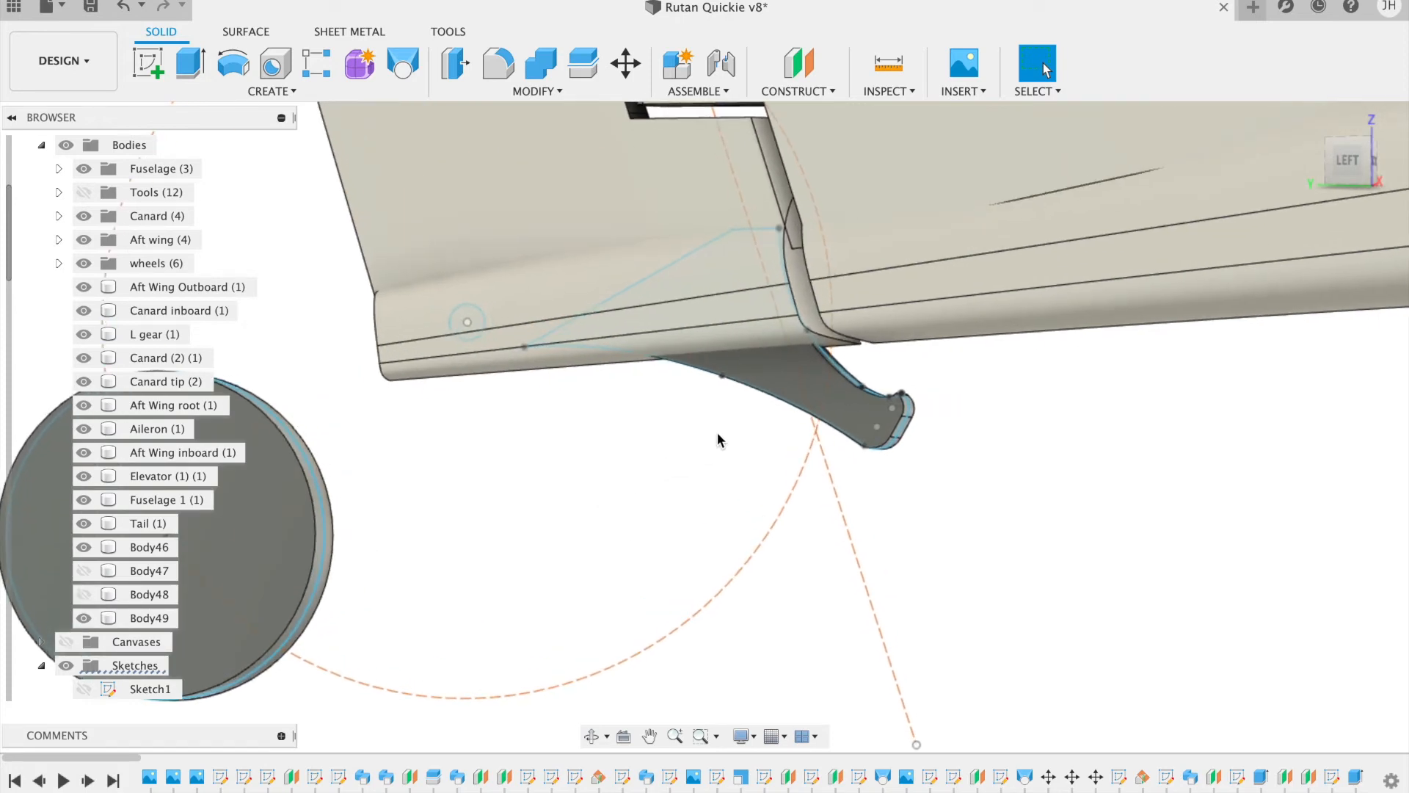
pyautogui.click(157, 64)
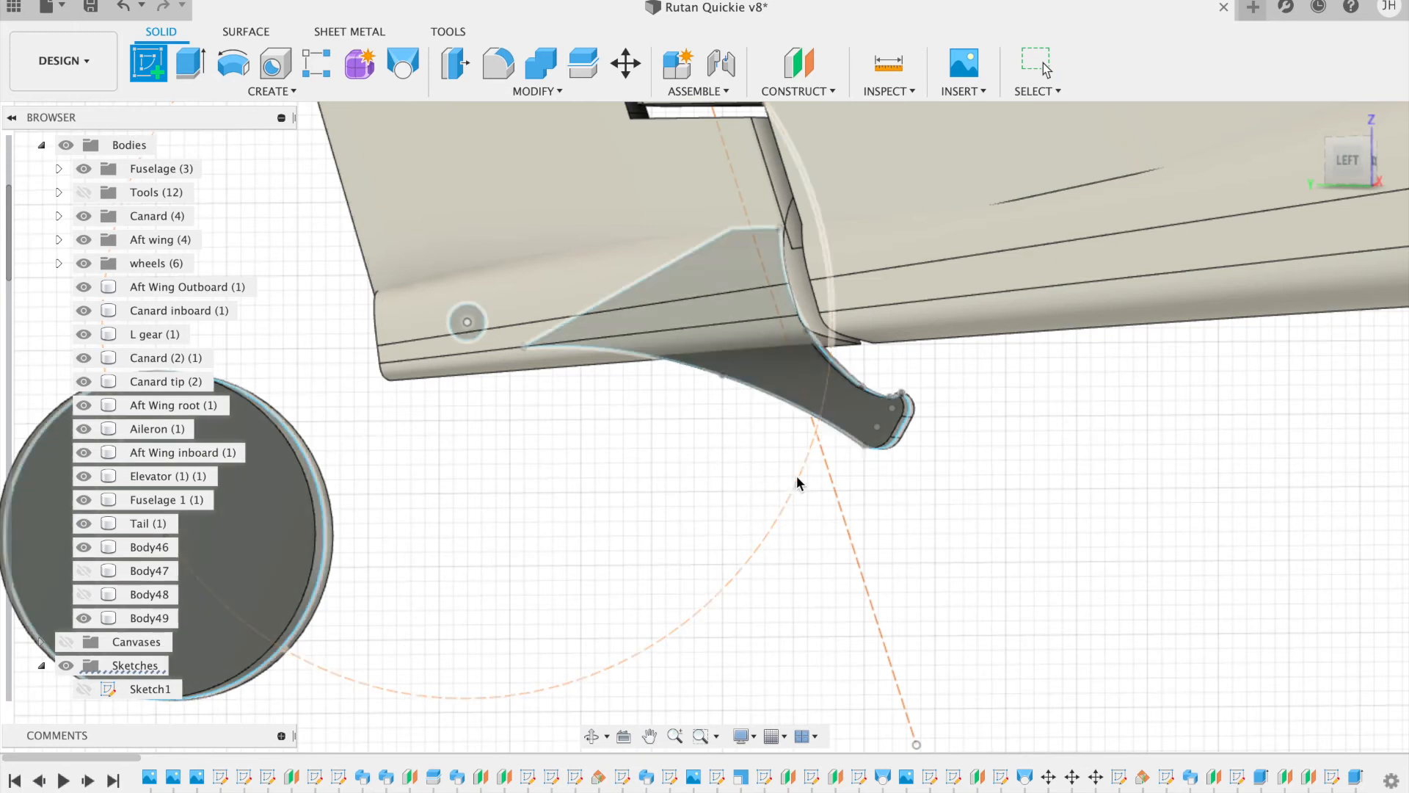
pyautogui.click(799, 469)
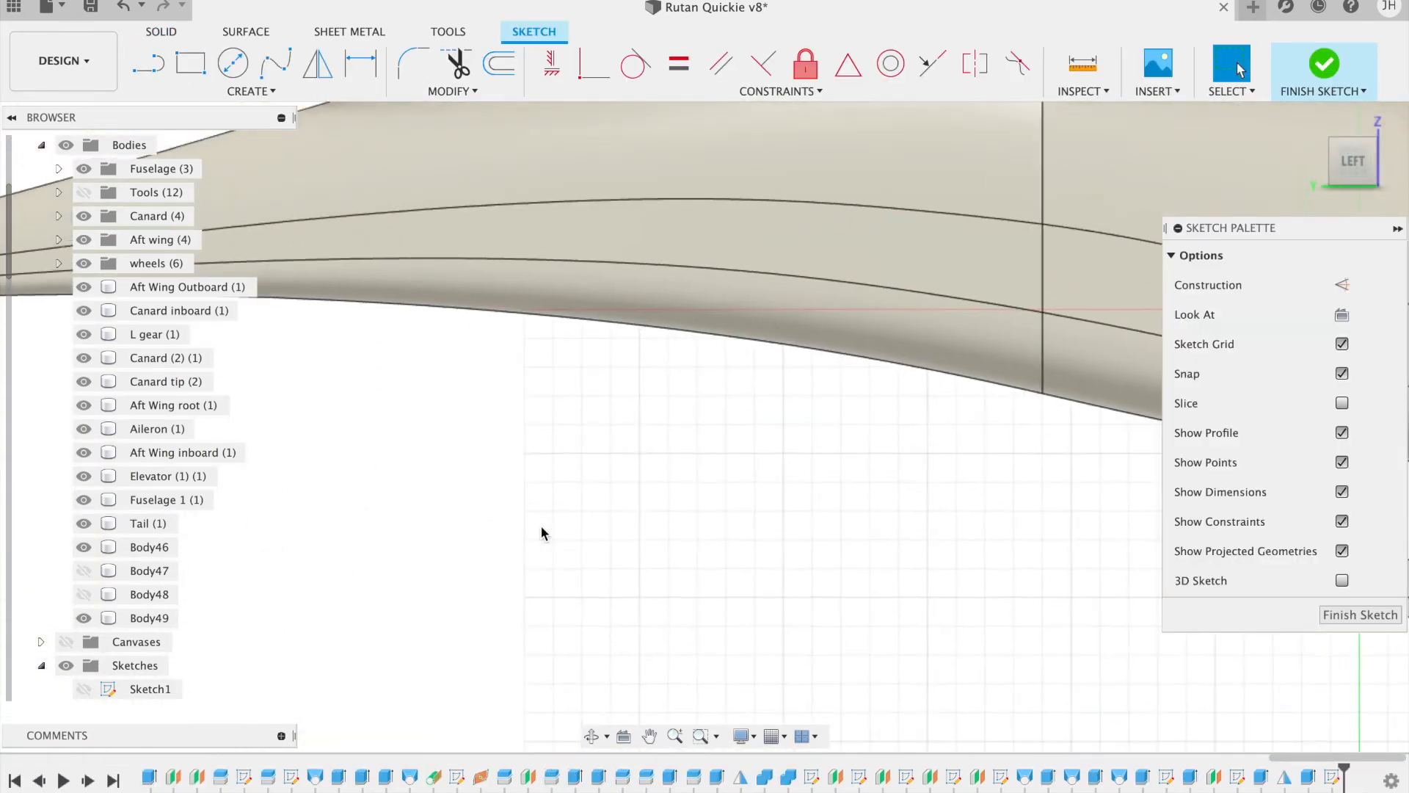
pyautogui.hscroll(-5, 540, 525)
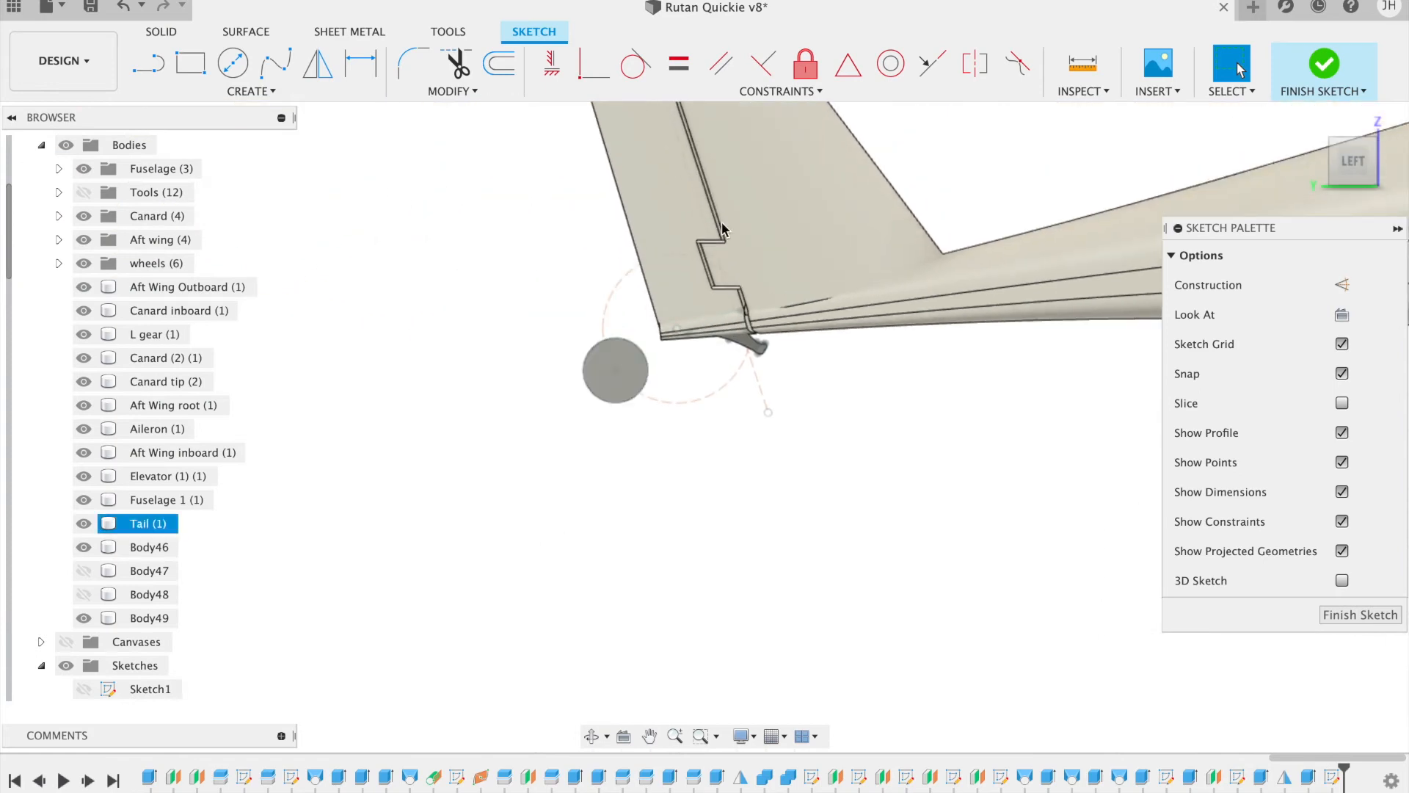
pyautogui.scroll(6, 725, 230)
pyautogui.scroll(-3, 724, 231)
pyautogui.hscroll(-5, 724, 230)
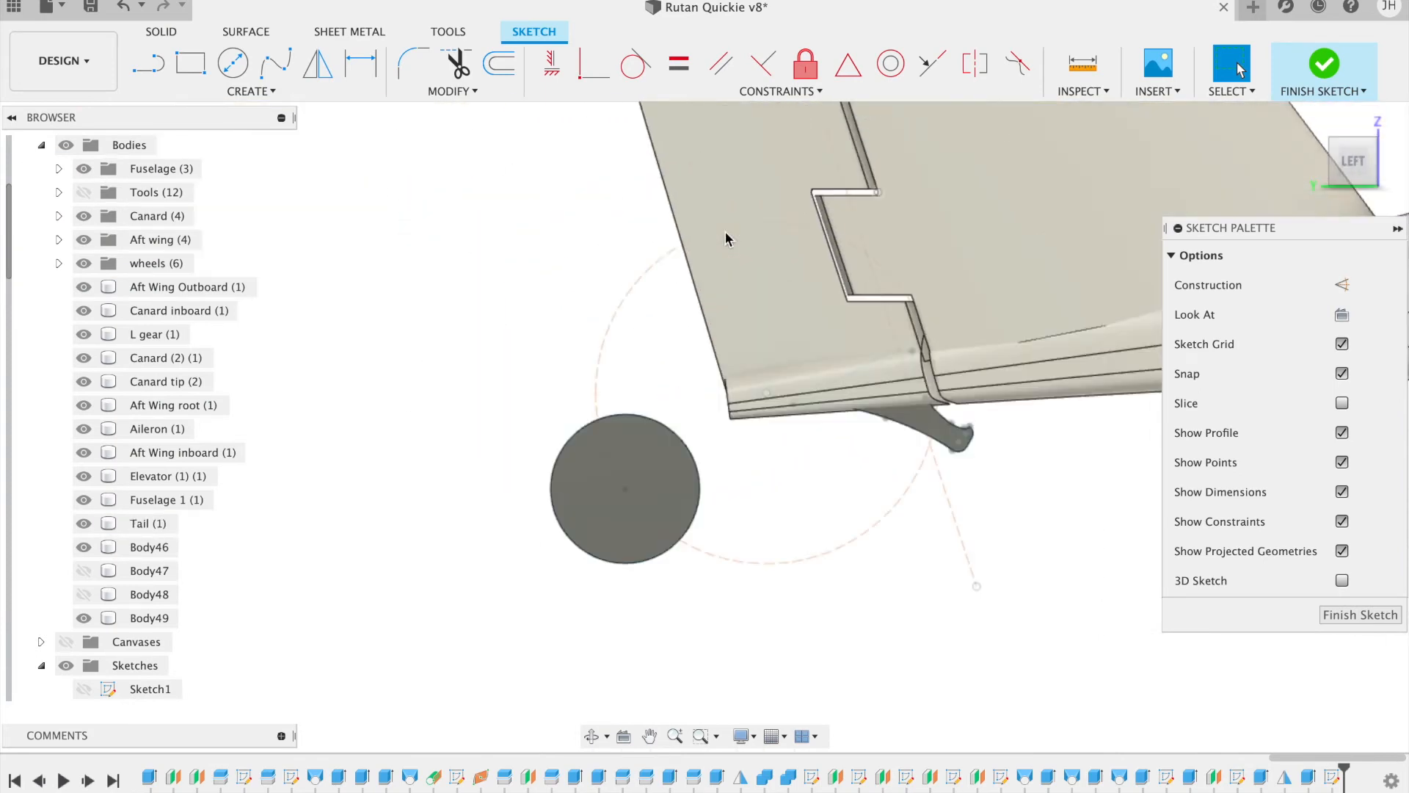
pyautogui.scroll(5, 724, 230)
pyautogui.scroll(5, 726, 233)
pyautogui.hscroll(5, 726, 234)
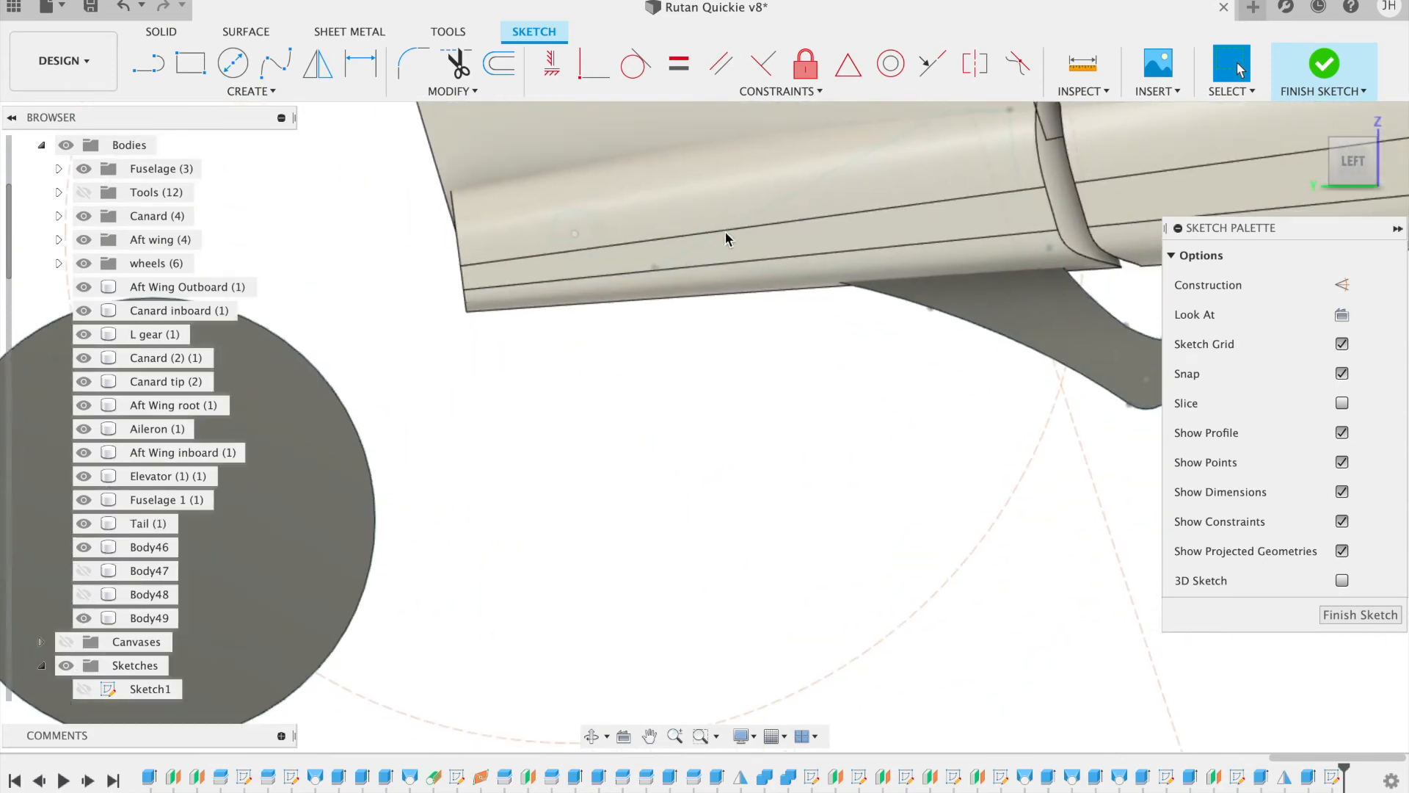
pyautogui.hscroll(3, 990, 429)
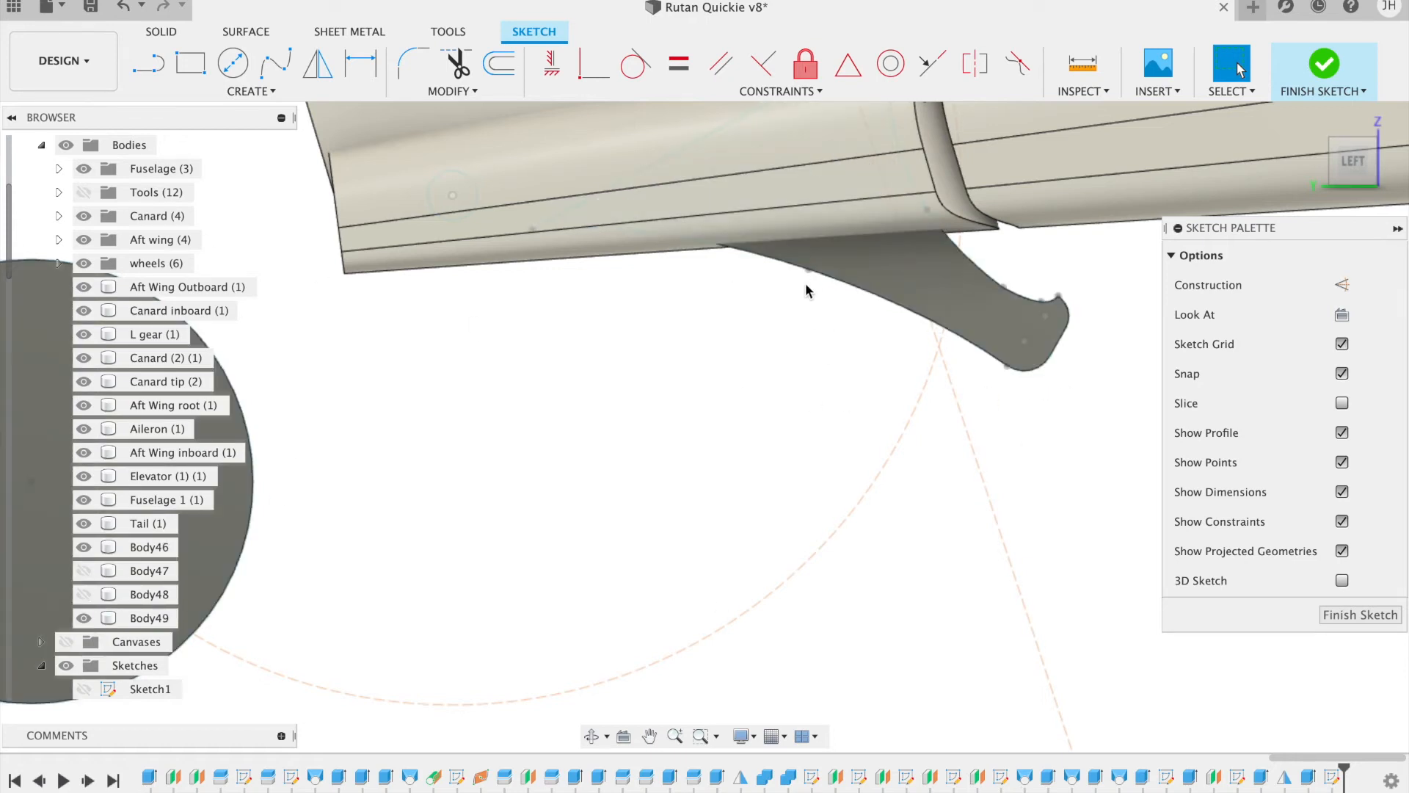
# Step: Bring the hooked strip's side face outline into the sketch with Intersect, keeping the projection link
pyautogui.scroll(-3, 804, 285)
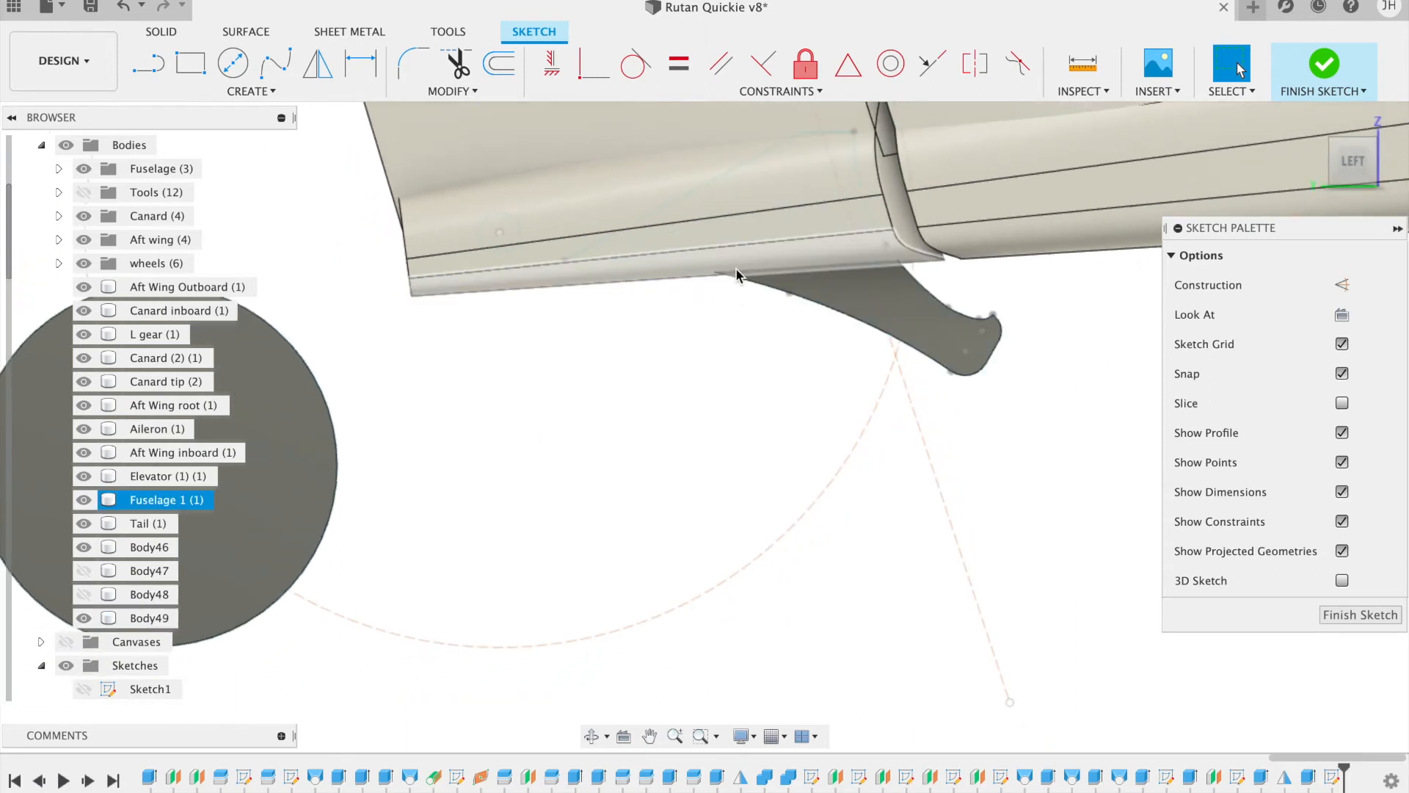
pyautogui.click(235, 91)
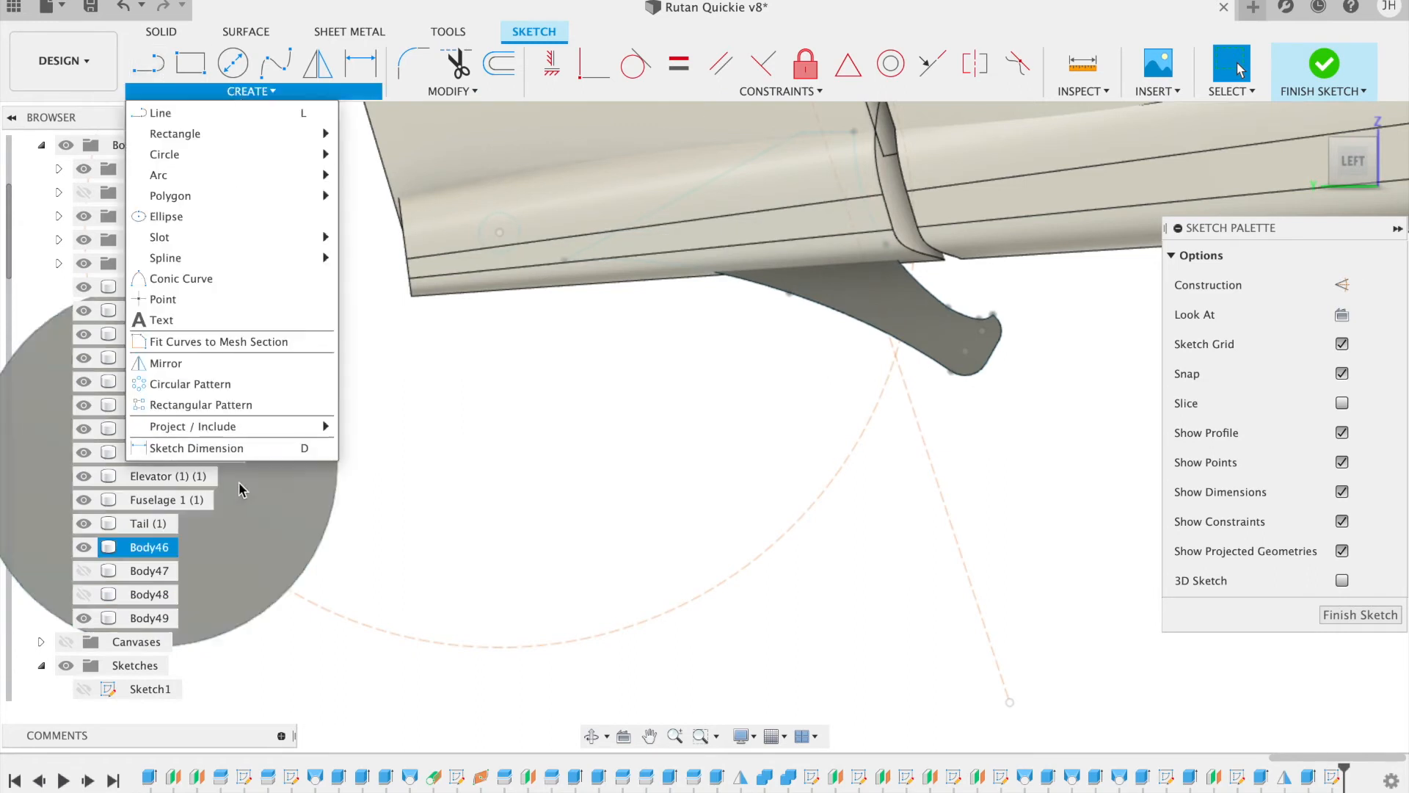
pyautogui.moveTo(237, 425)
pyautogui.click(378, 446)
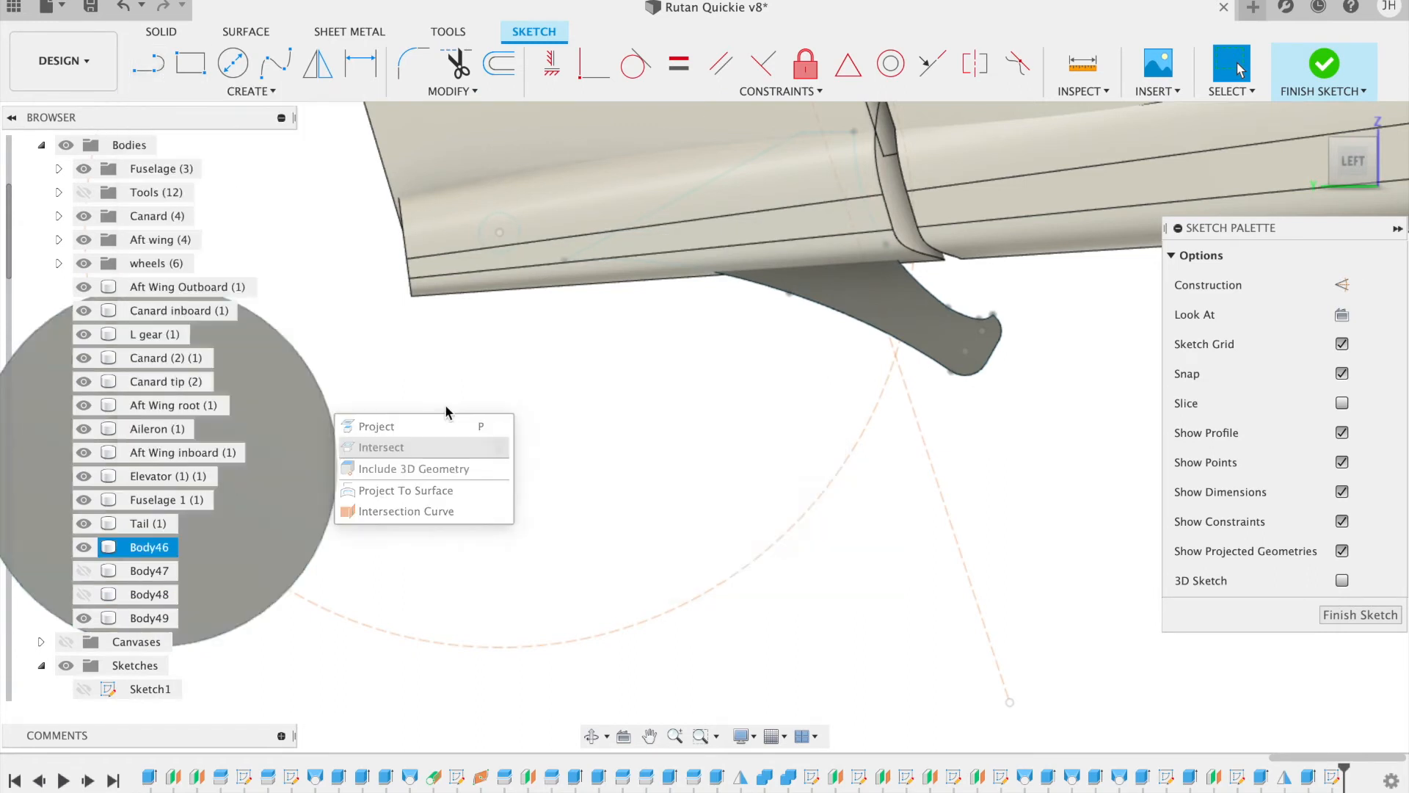
pyautogui.click(927, 348)
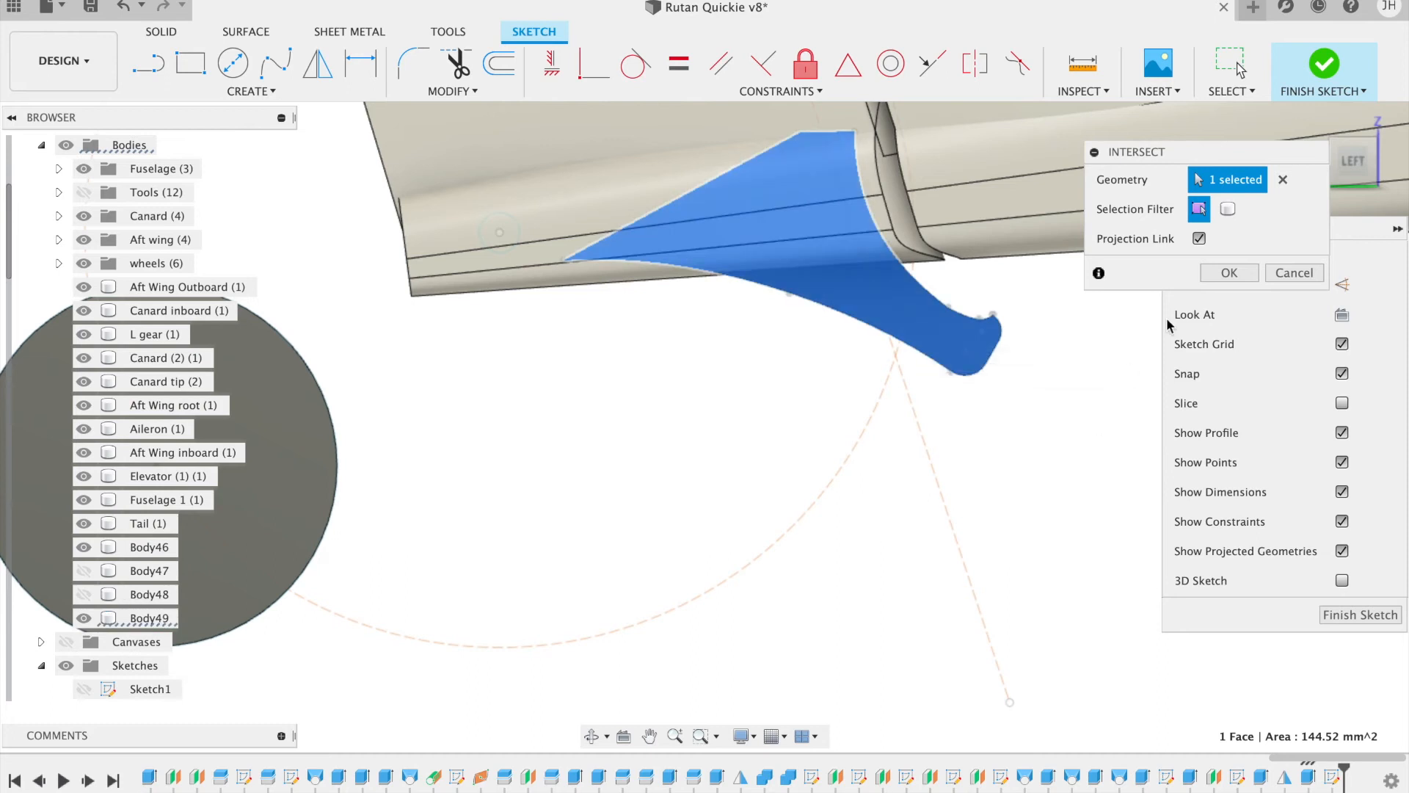
pyautogui.click(1228, 272)
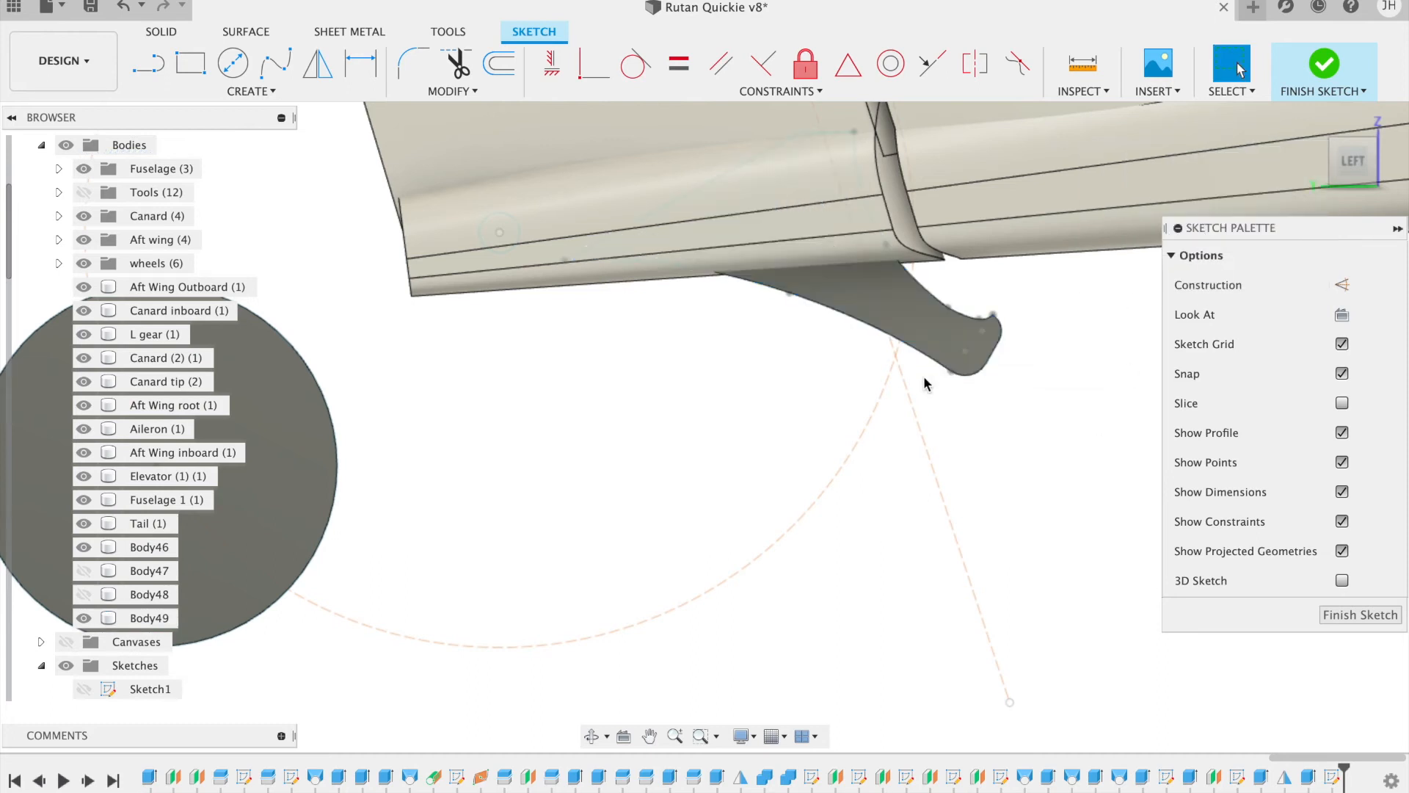
pyautogui.scroll(2, 924, 378)
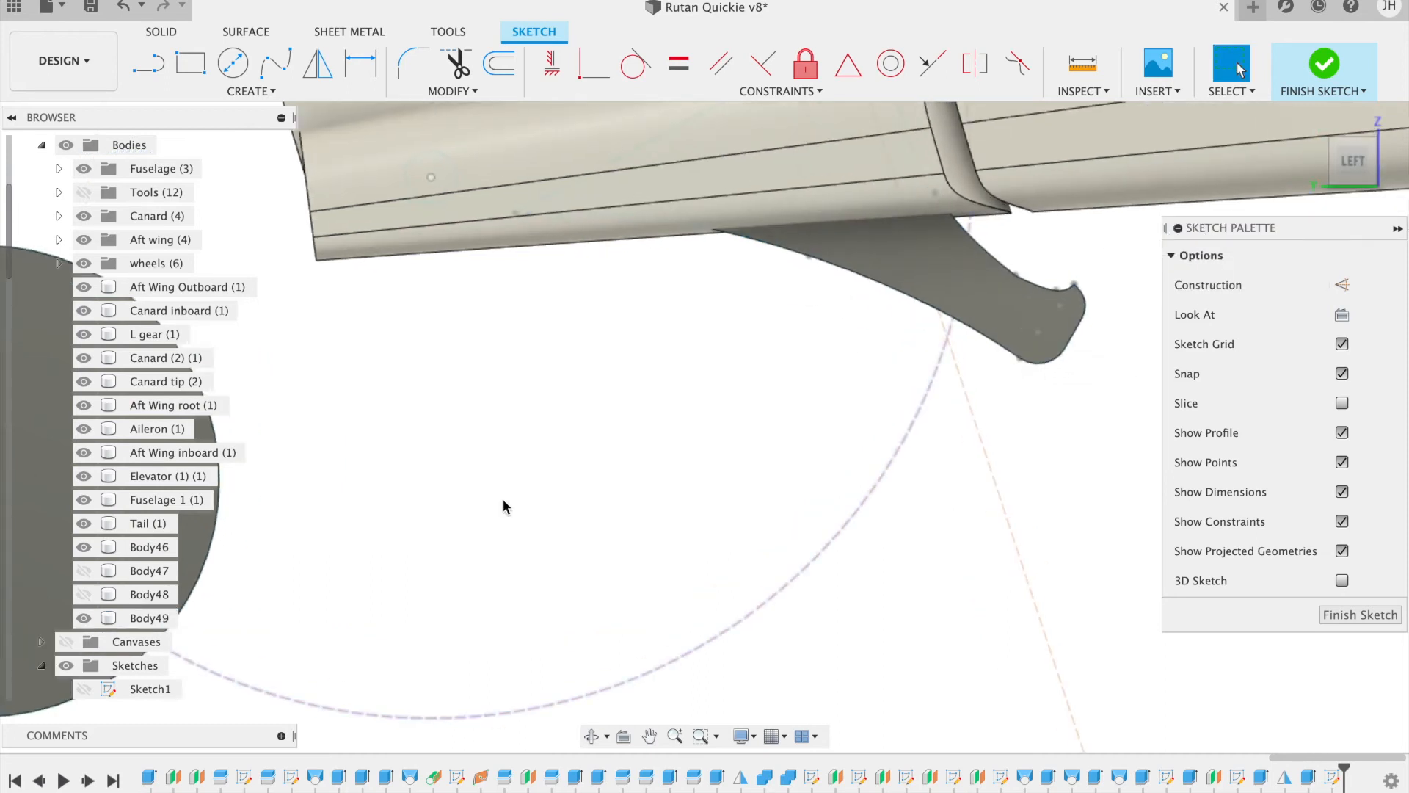
# Step: Hide Body49 and intersect the lowest visible side face of Fuselage 1 with the sketch plane, keeping the projection link on
pyautogui.click(83, 618)
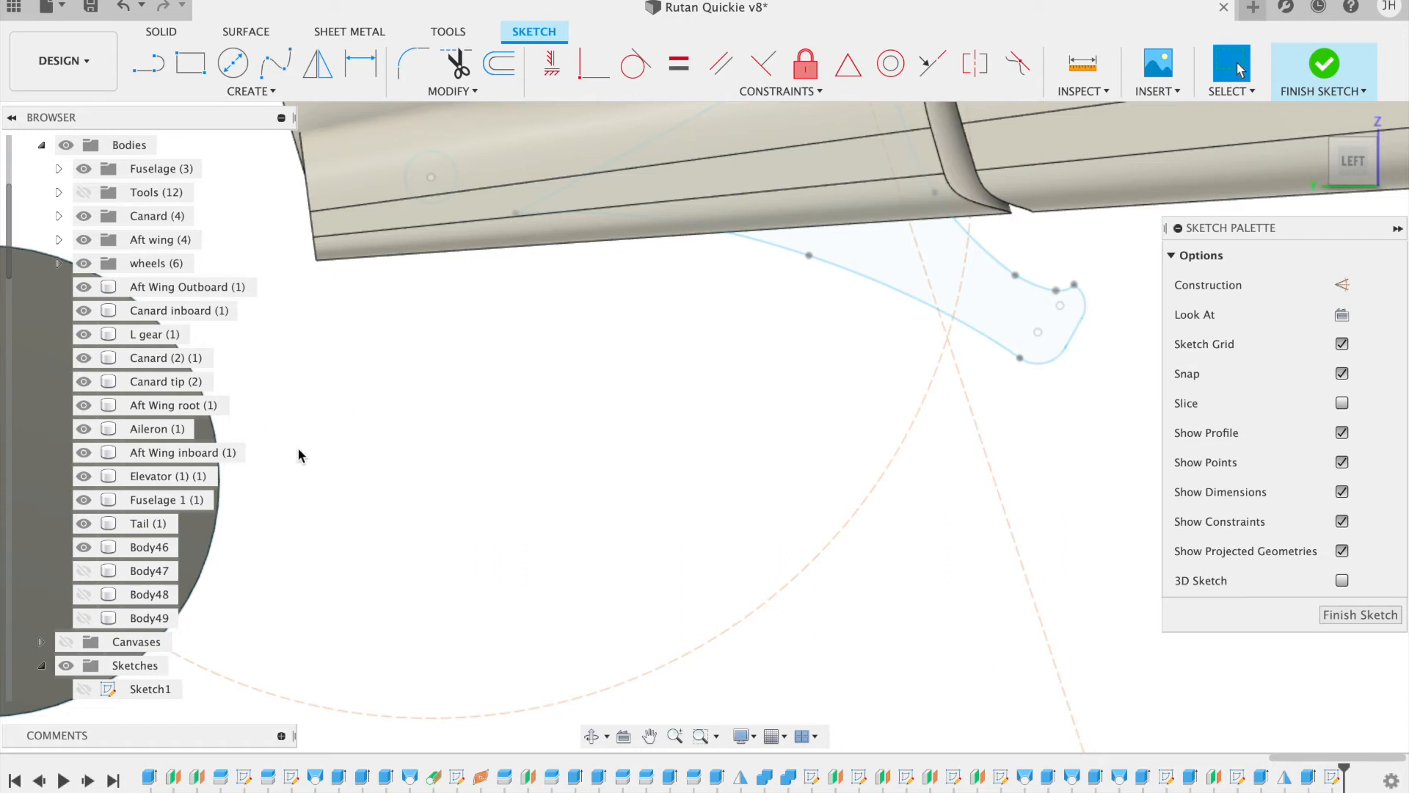
pyautogui.click(271, 92)
pyautogui.moveTo(260, 426)
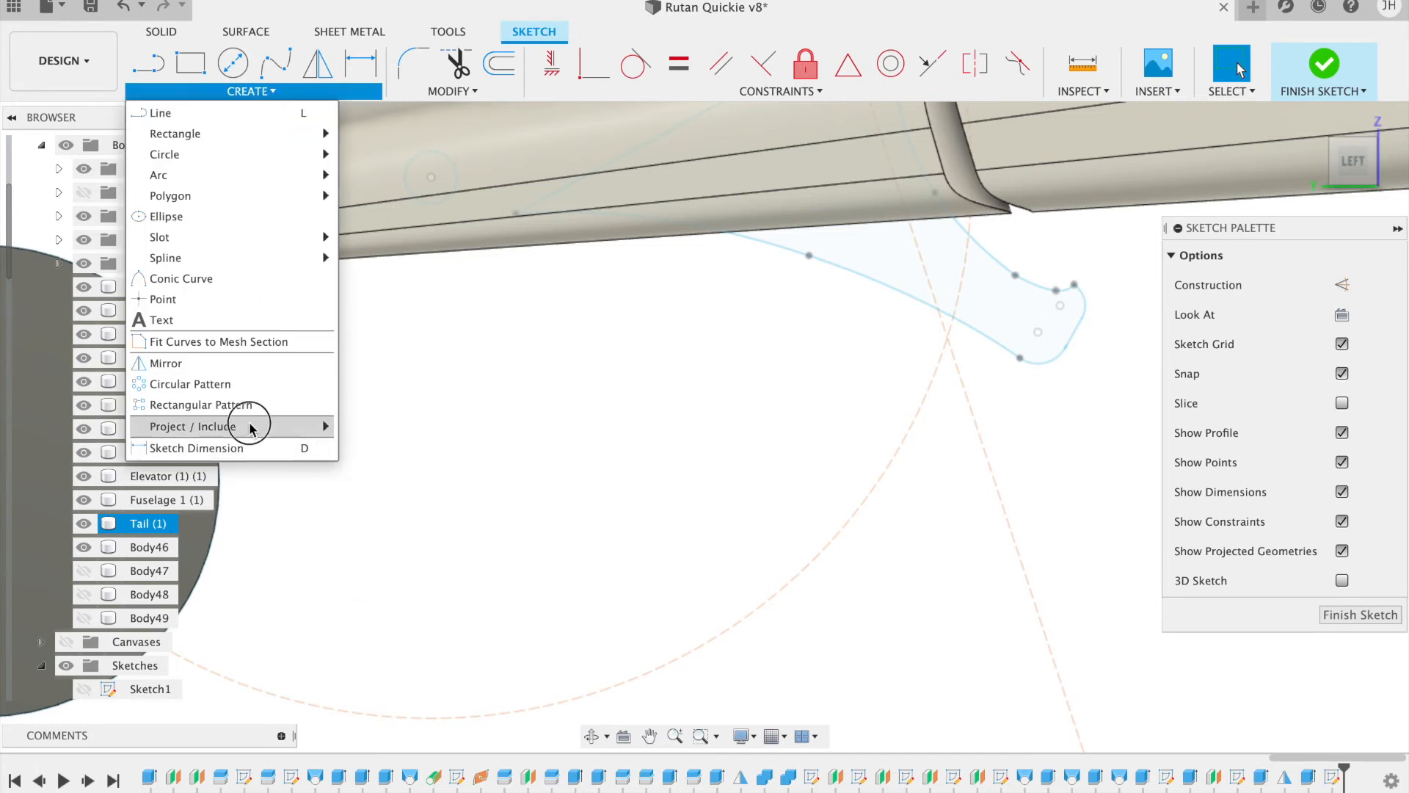
pyautogui.click(375, 447)
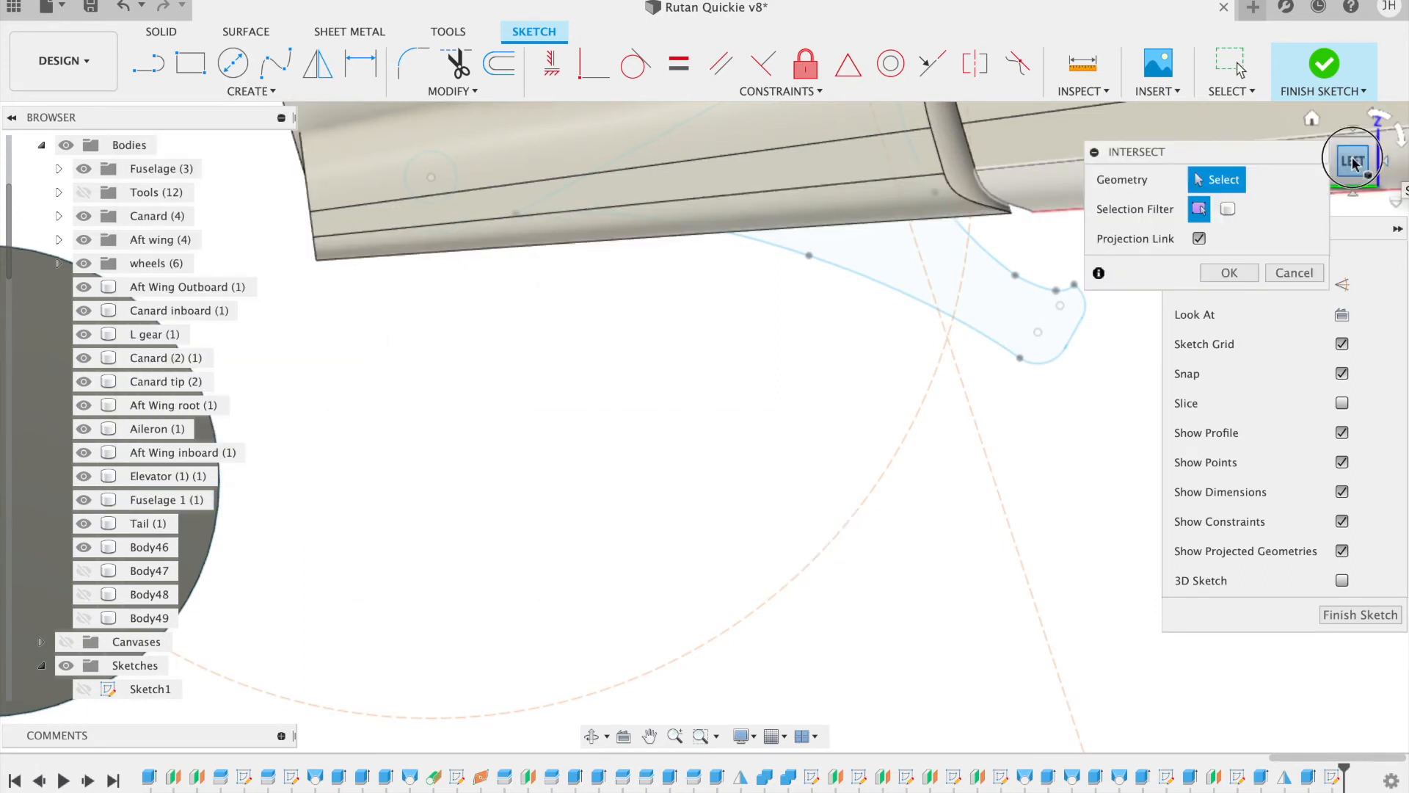
pyautogui.moveTo(1354, 157); pyautogui.dragTo(1353, 138)
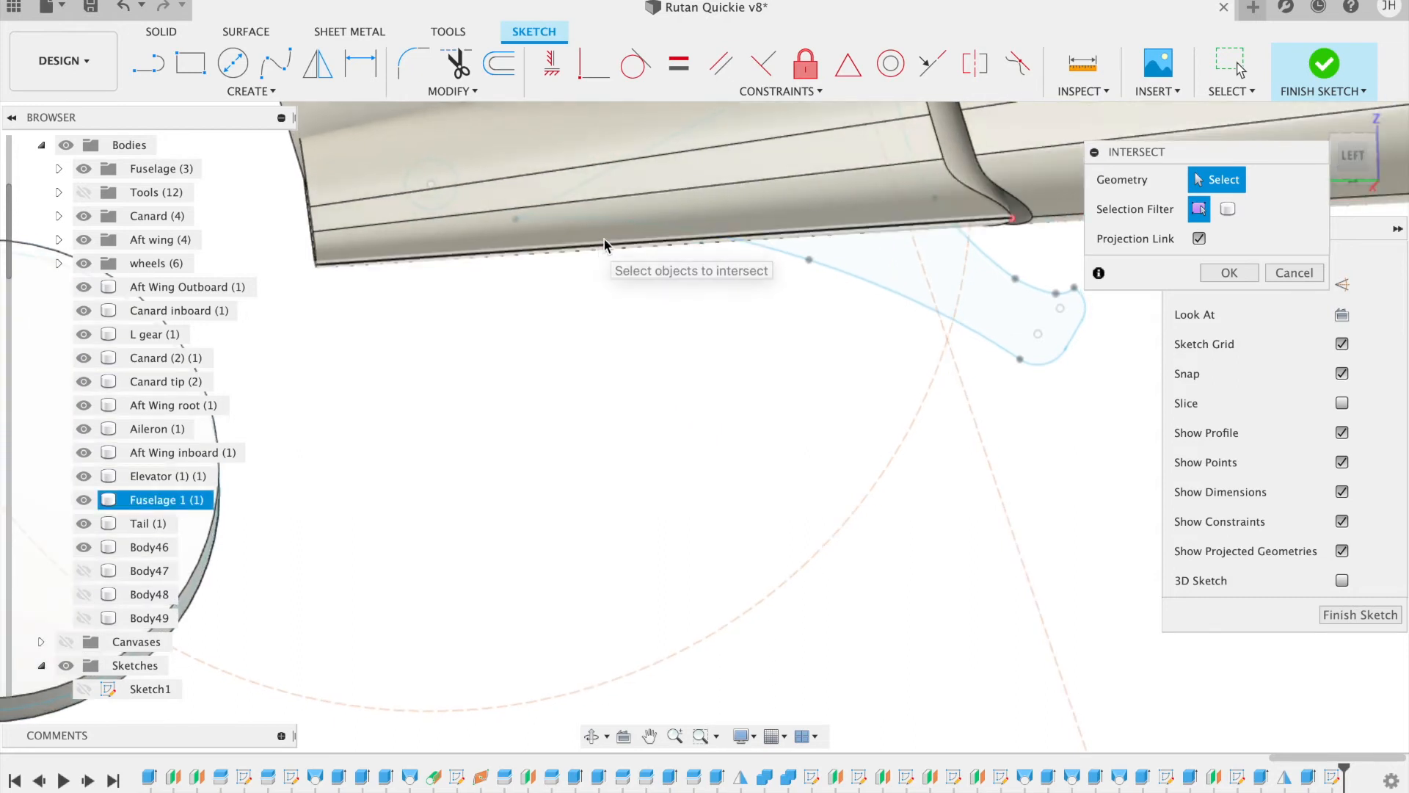
pyautogui.click(623, 230)
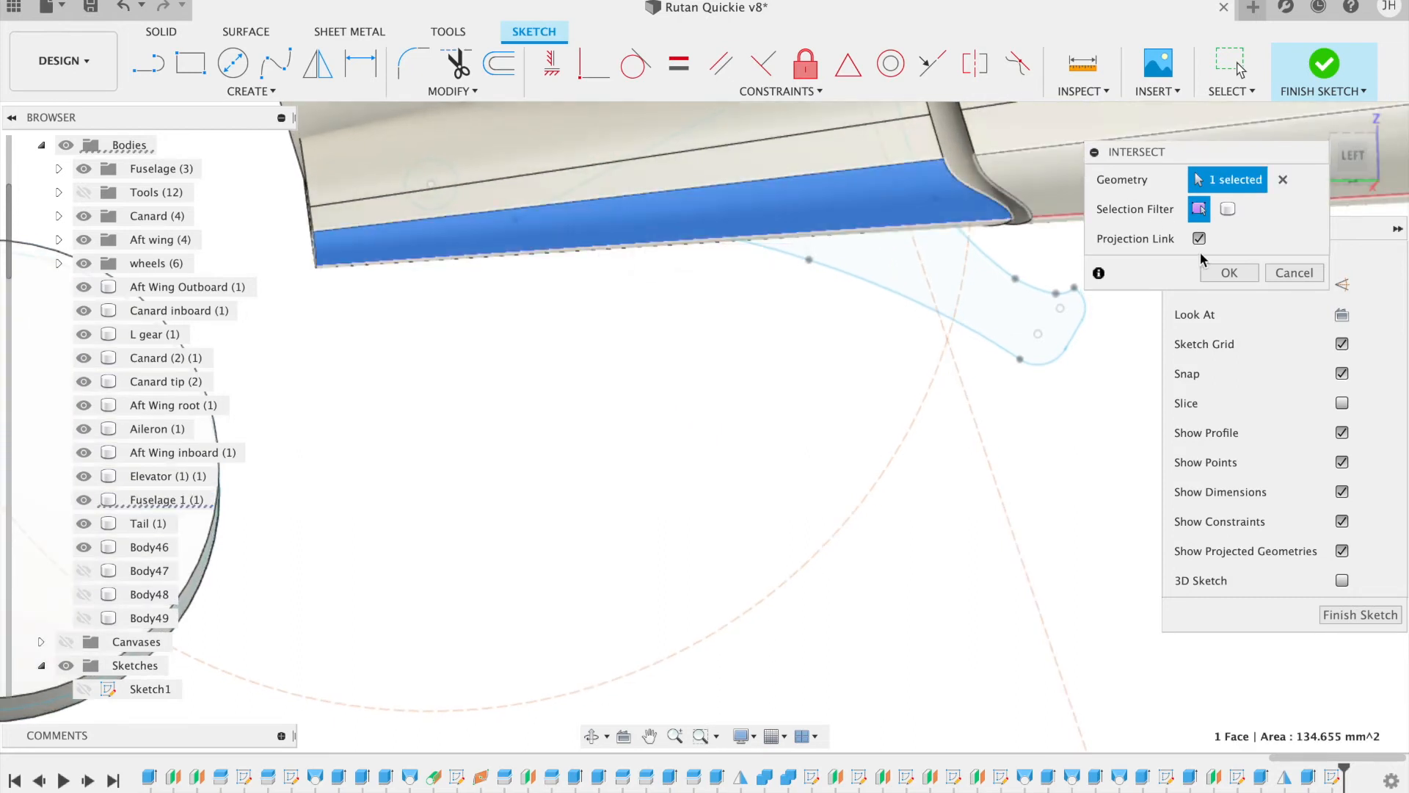
pyautogui.click(1228, 272)
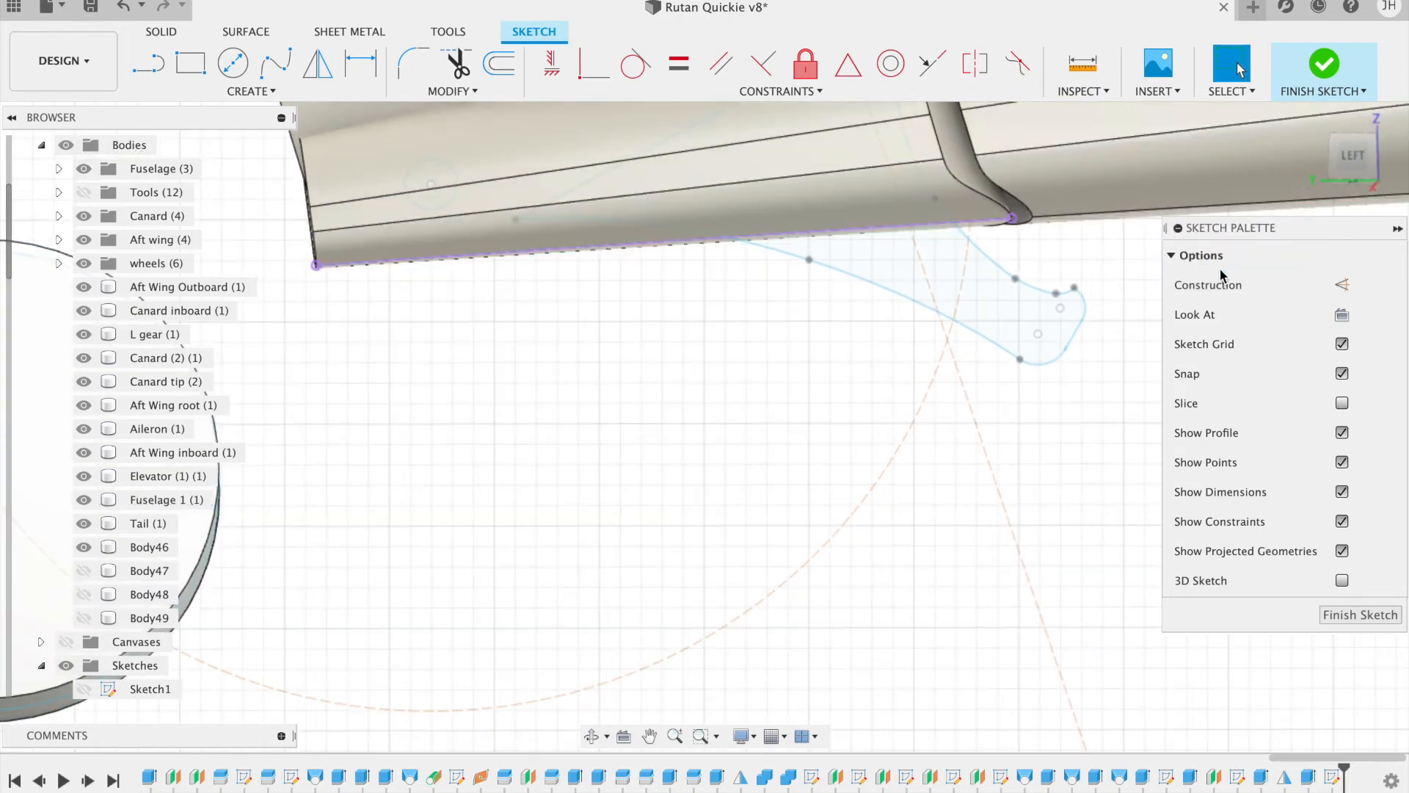
pyautogui.click(1348, 168)
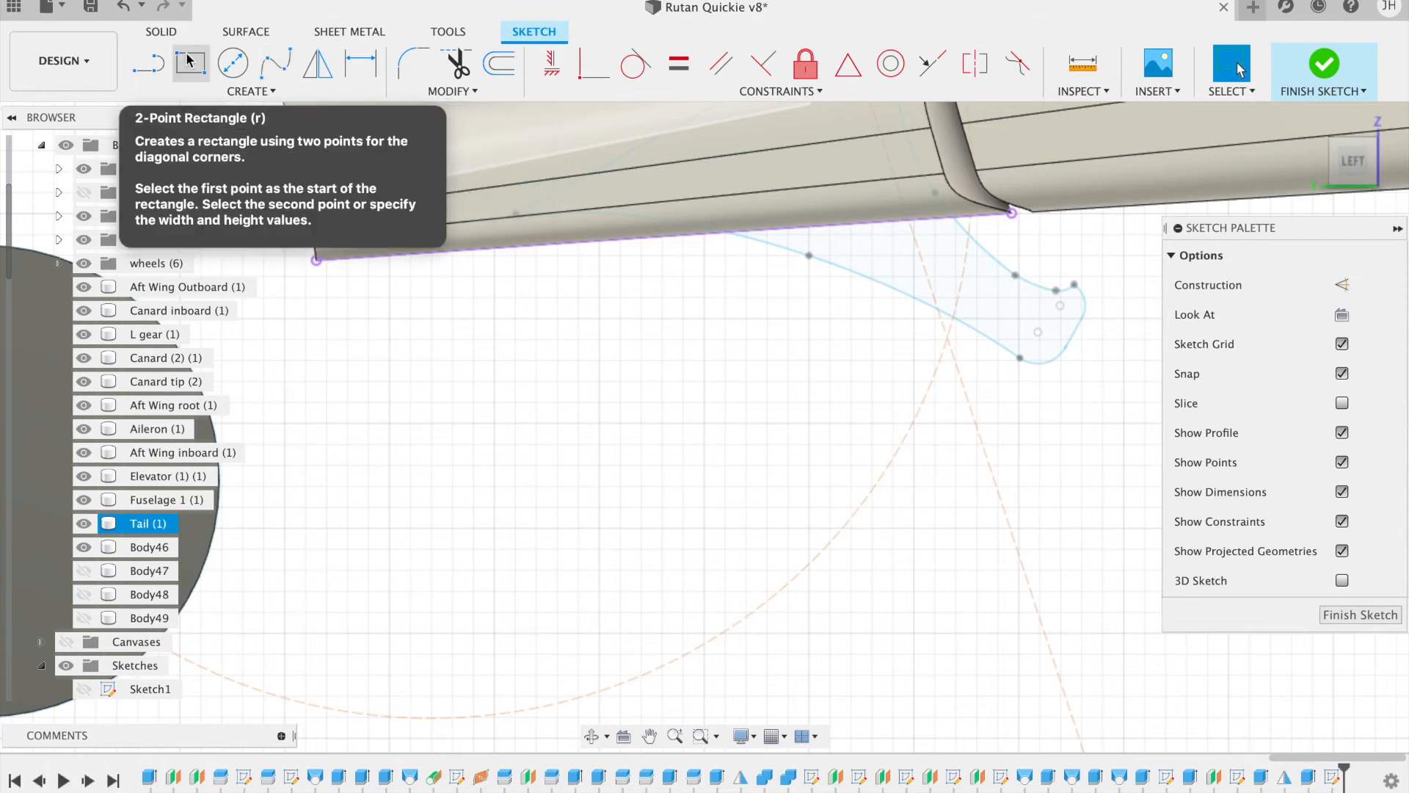
pyautogui.click(253, 91)
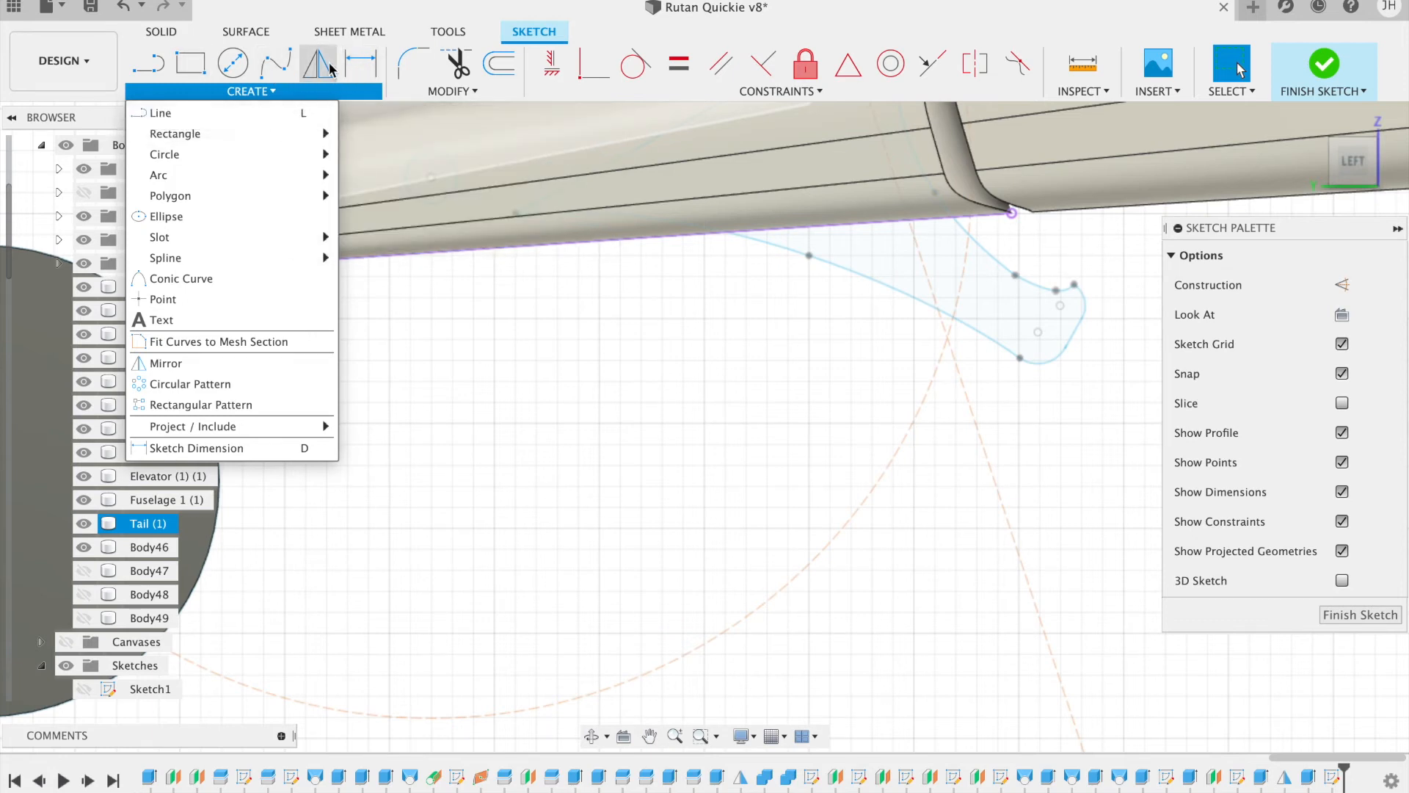
pyautogui.click(273, 67)
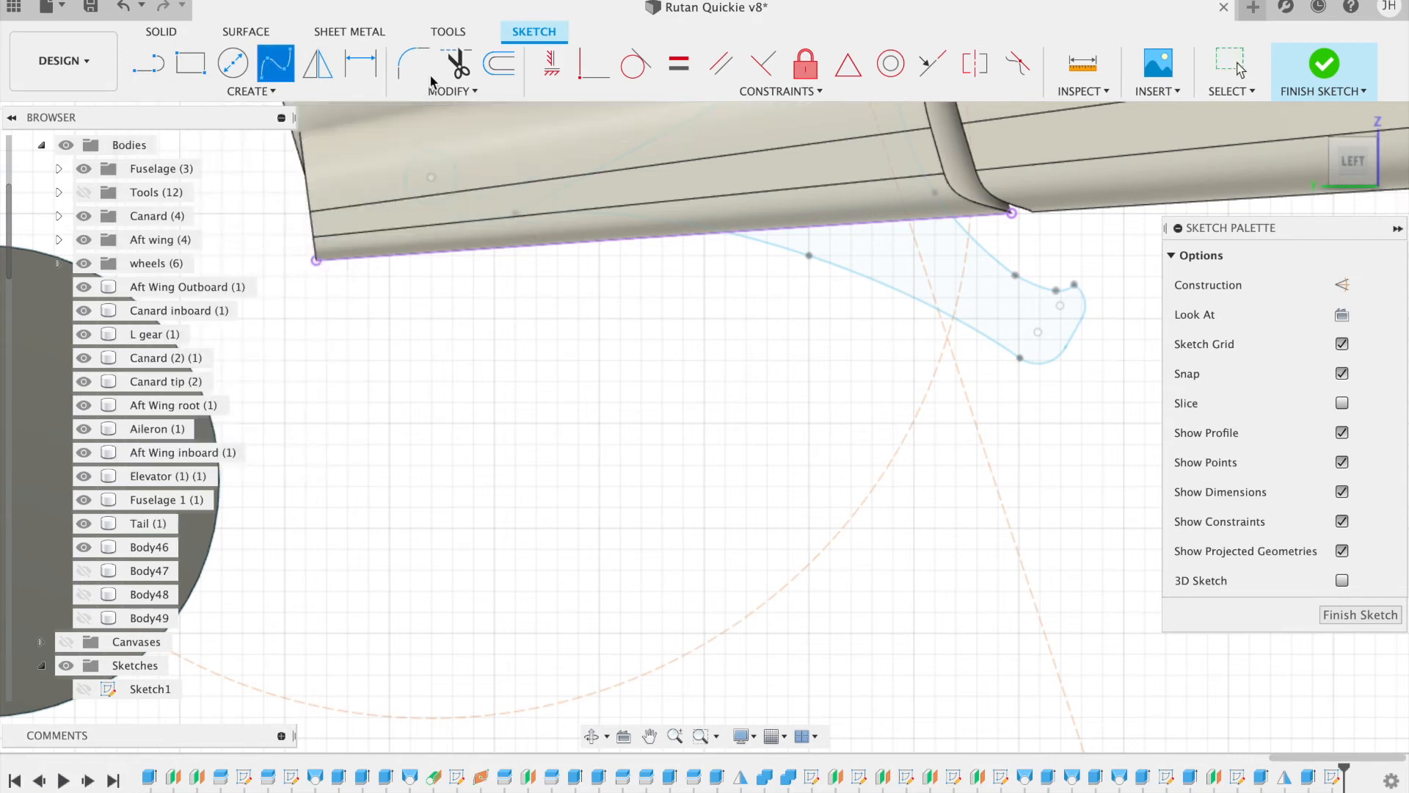
pyautogui.click(983, 451)
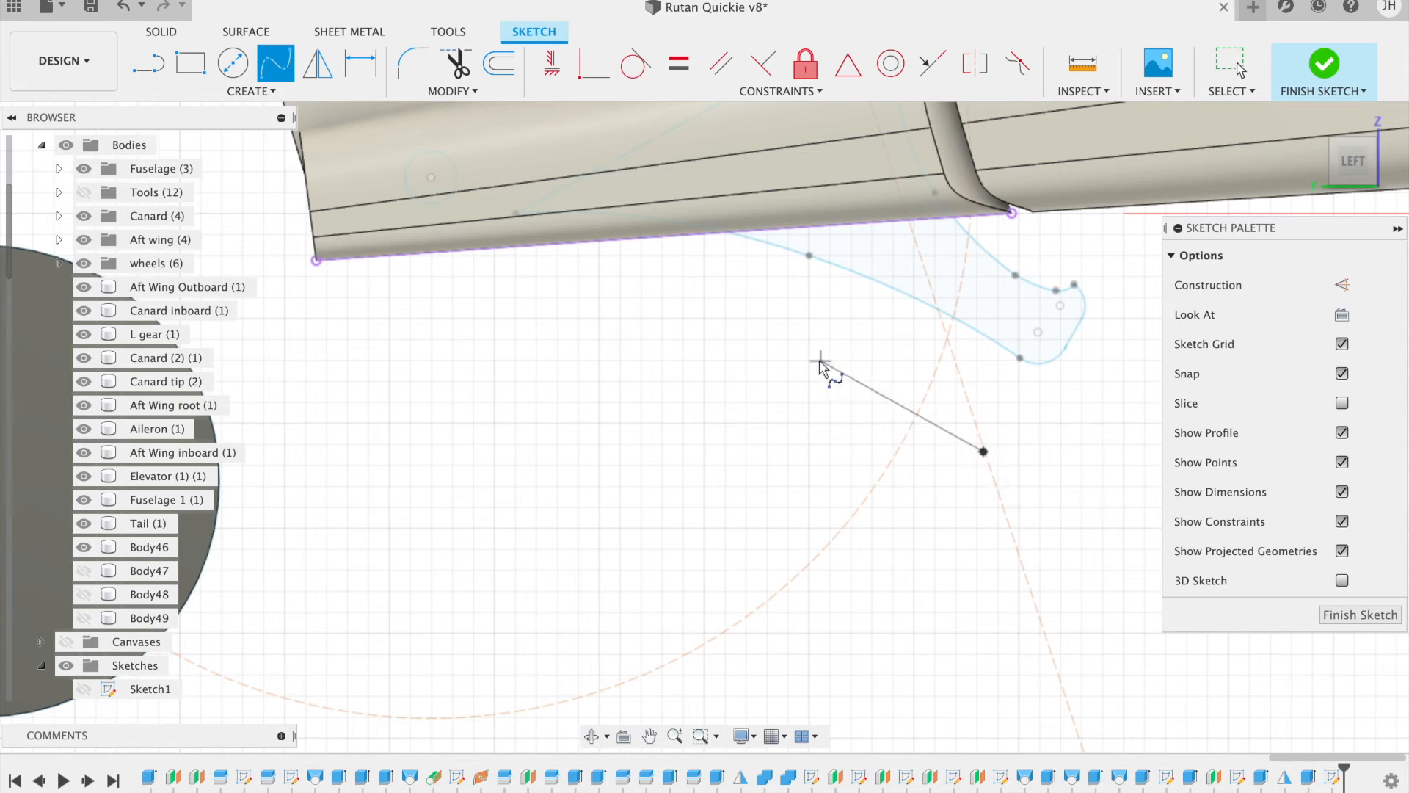
pyautogui.click(850, 381)
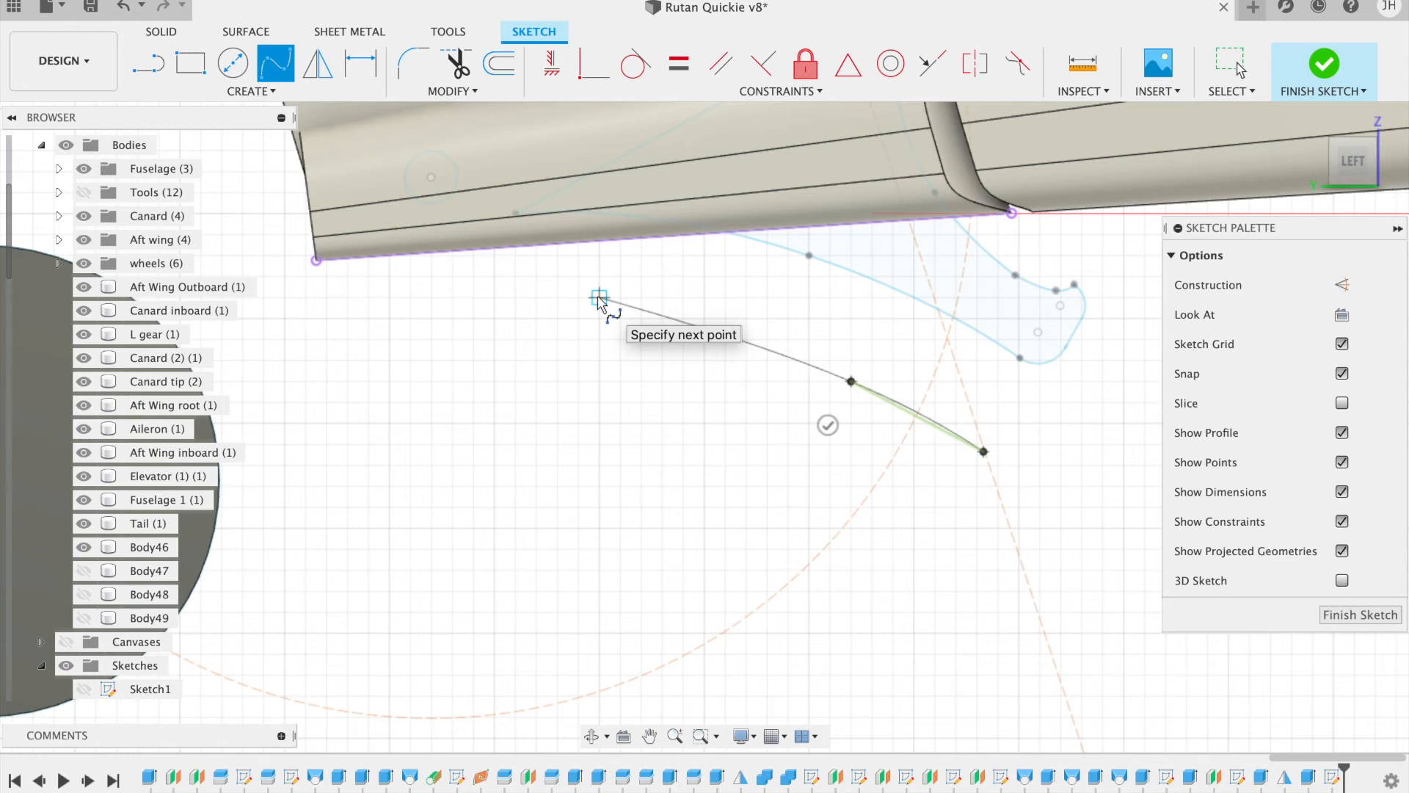
pyautogui.press('Escape')
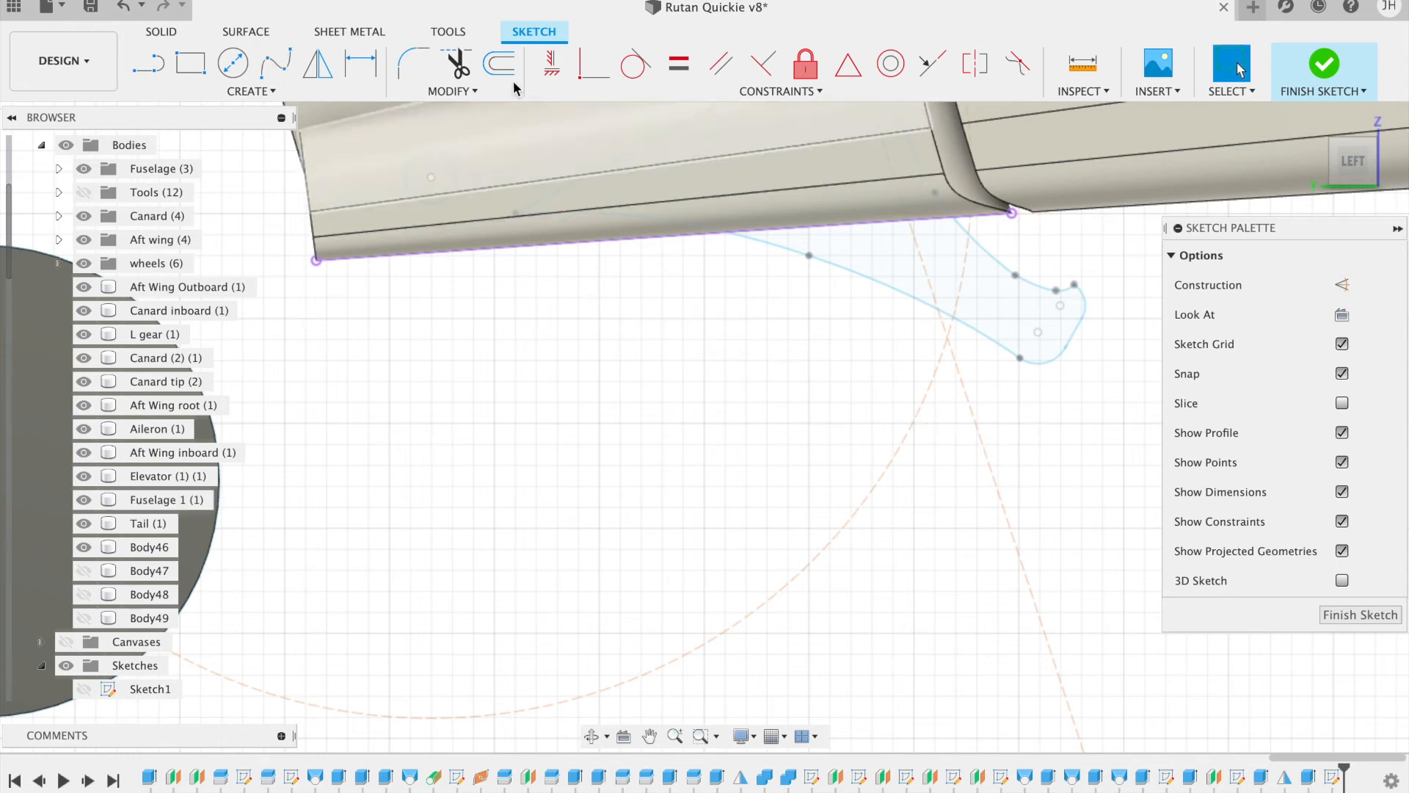
# Step: Project the long lower spline of the existing profile beneath the fuselage into the sketch, with Projection Link enabled
pyautogui.click(501, 77)
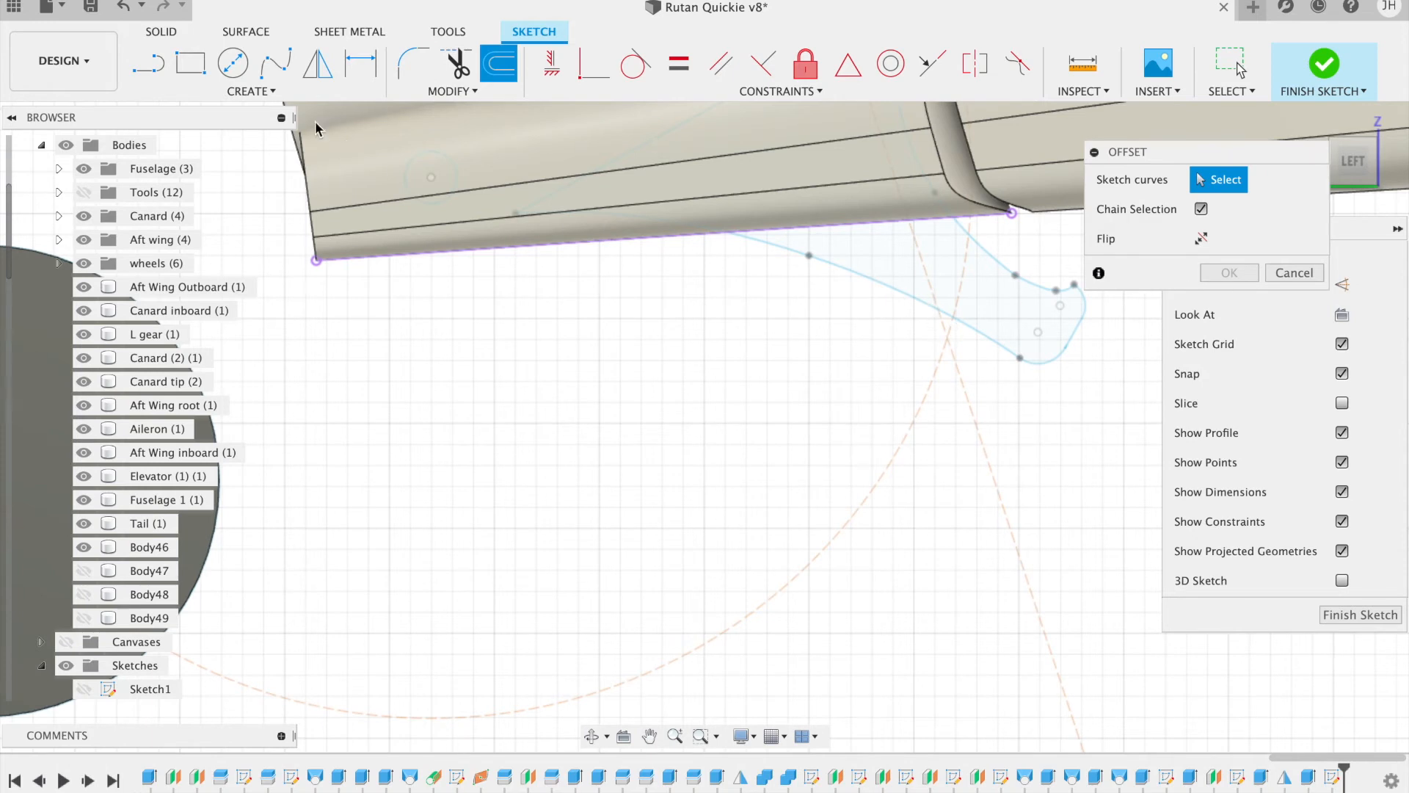
pyautogui.click(275, 91)
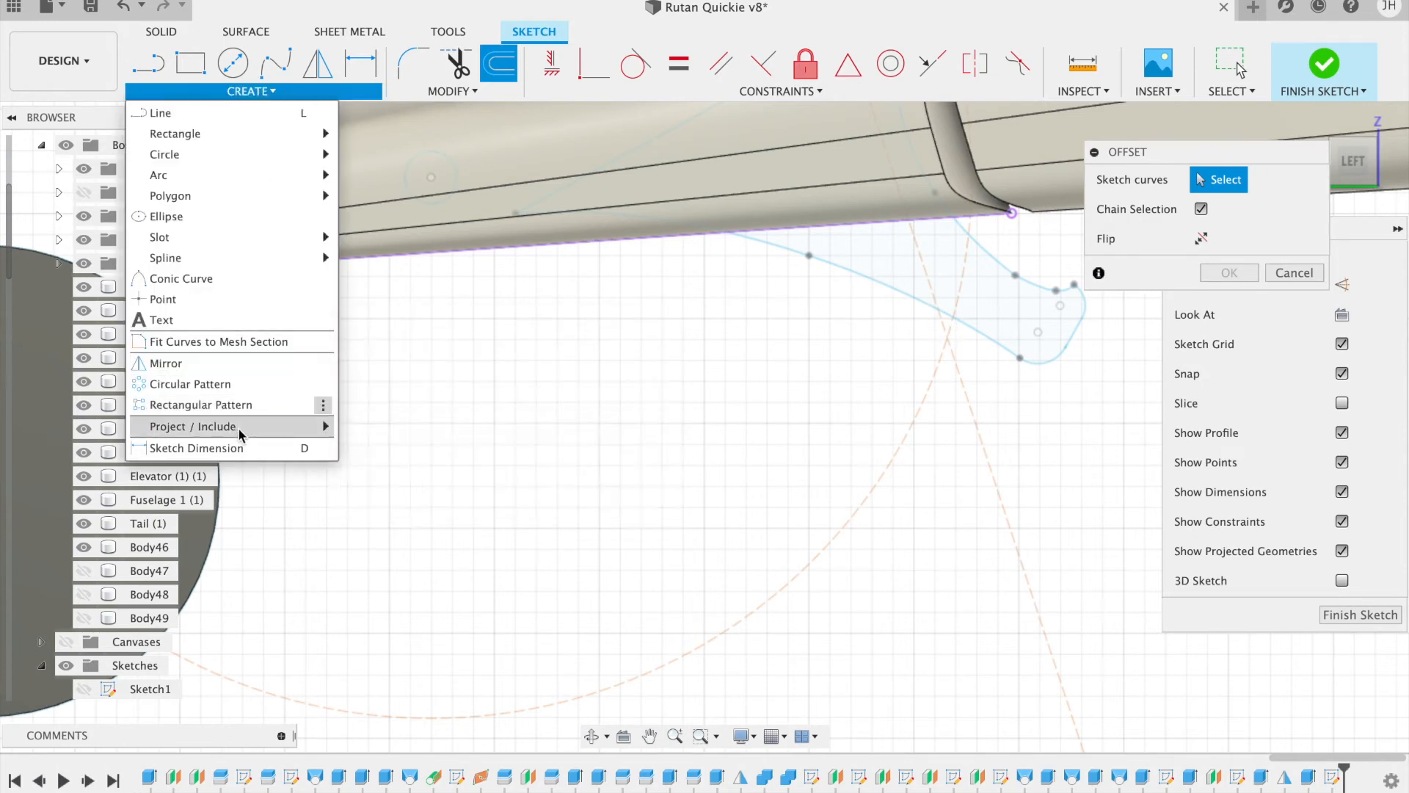
pyautogui.click(374, 427)
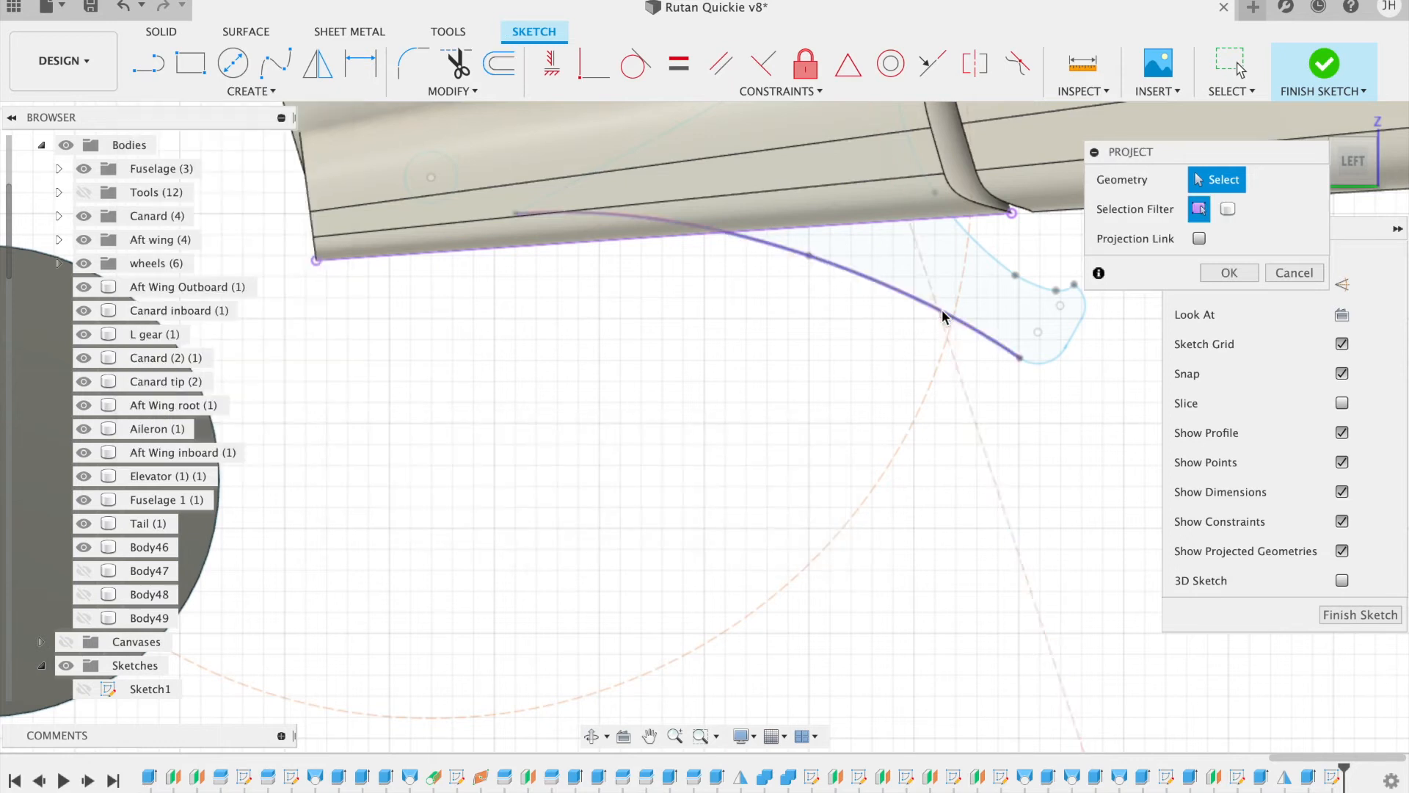
pyautogui.click(991, 345)
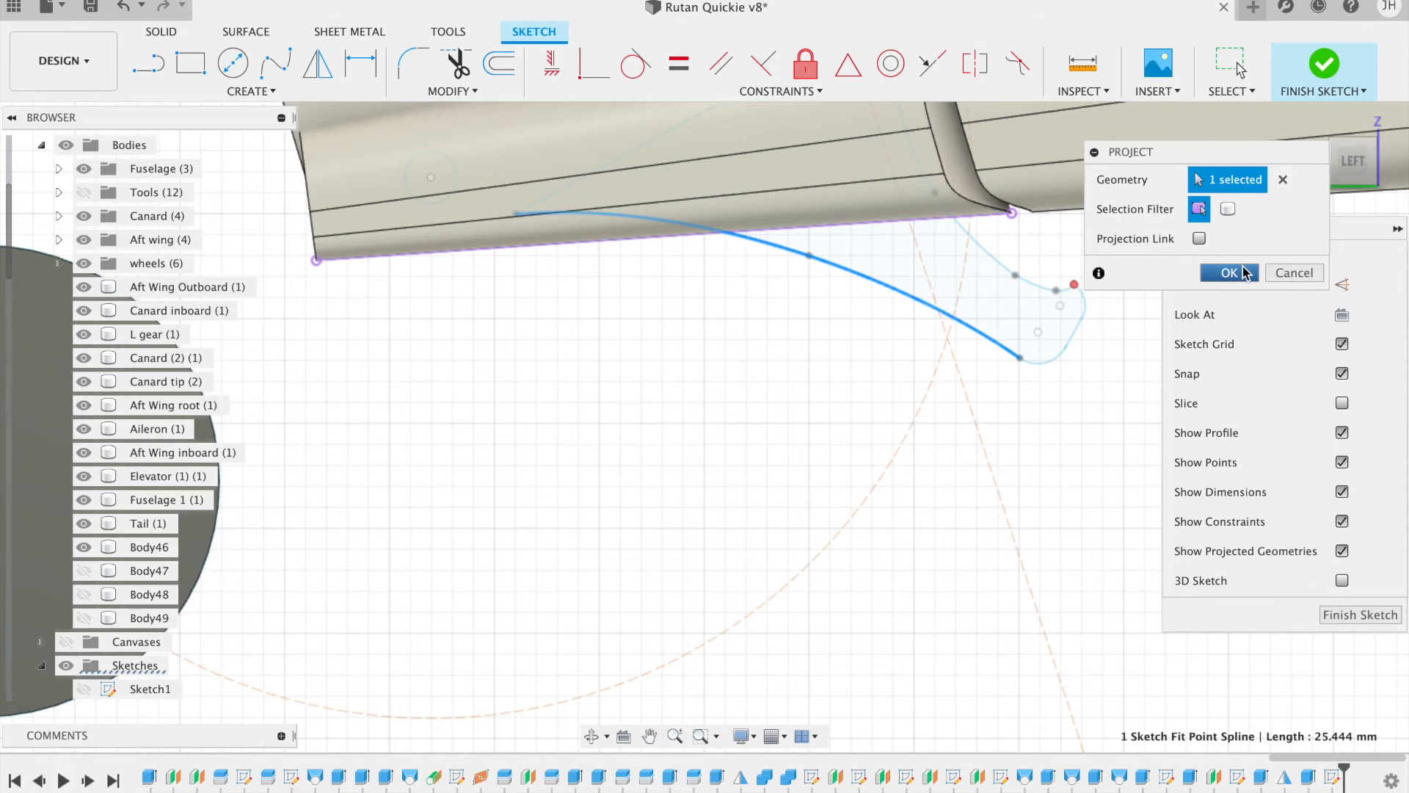
pyautogui.click(1199, 239)
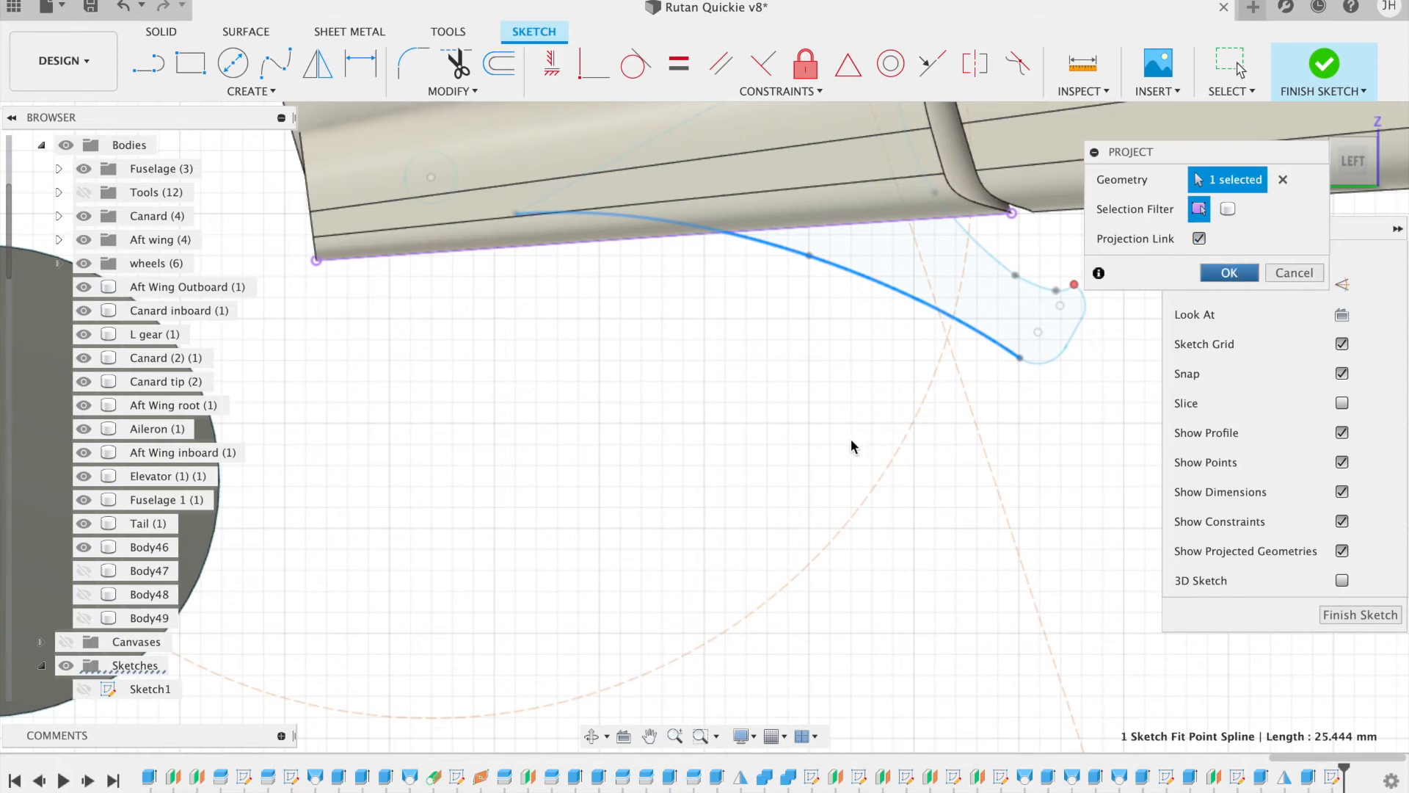
pyautogui.click(1229, 272)
# Step: Offset the projected spline by about 4.141 mm downward, away from the fuselage
pyautogui.click(498, 64)
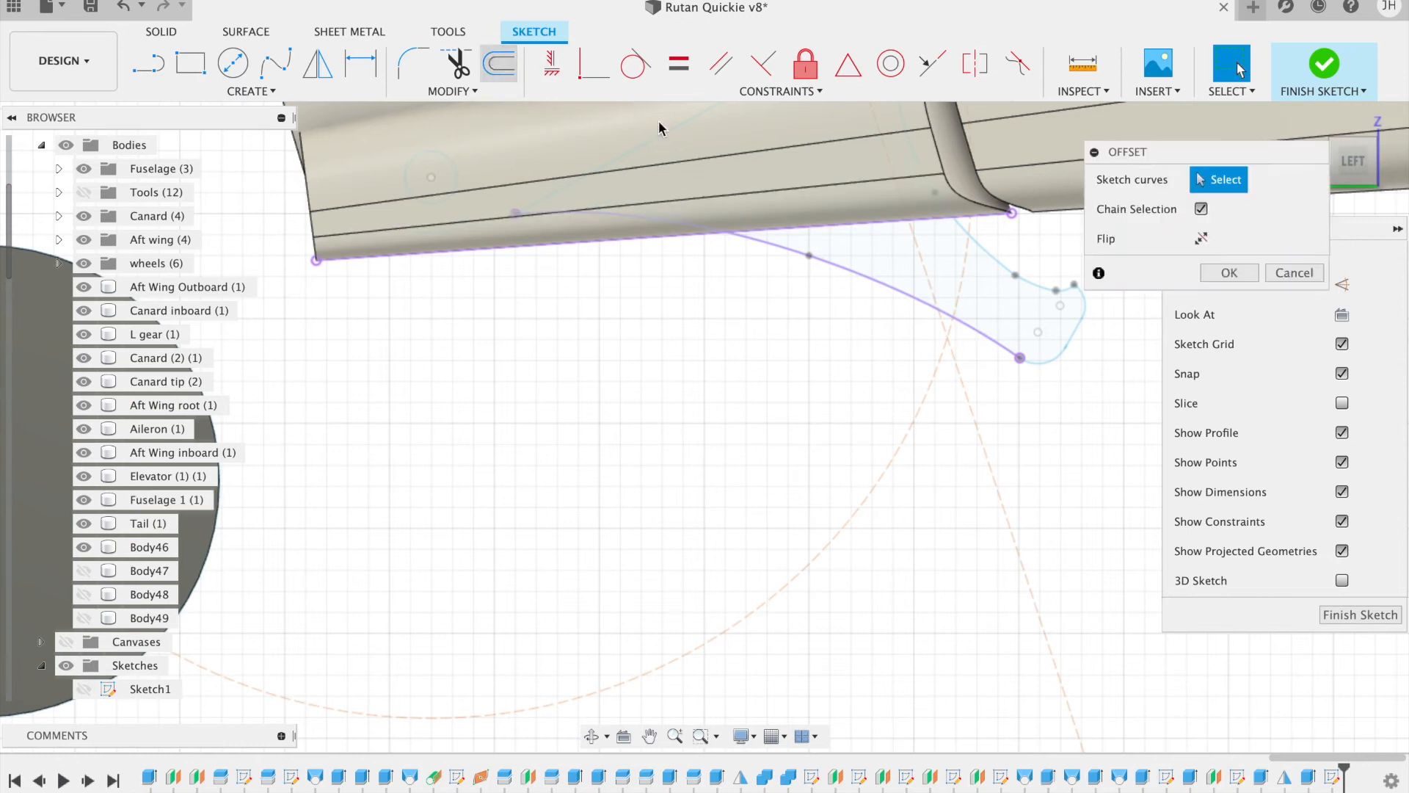
pyautogui.click(884, 286)
pyautogui.moveTo(879, 324); pyautogui.dragTo(848, 376)
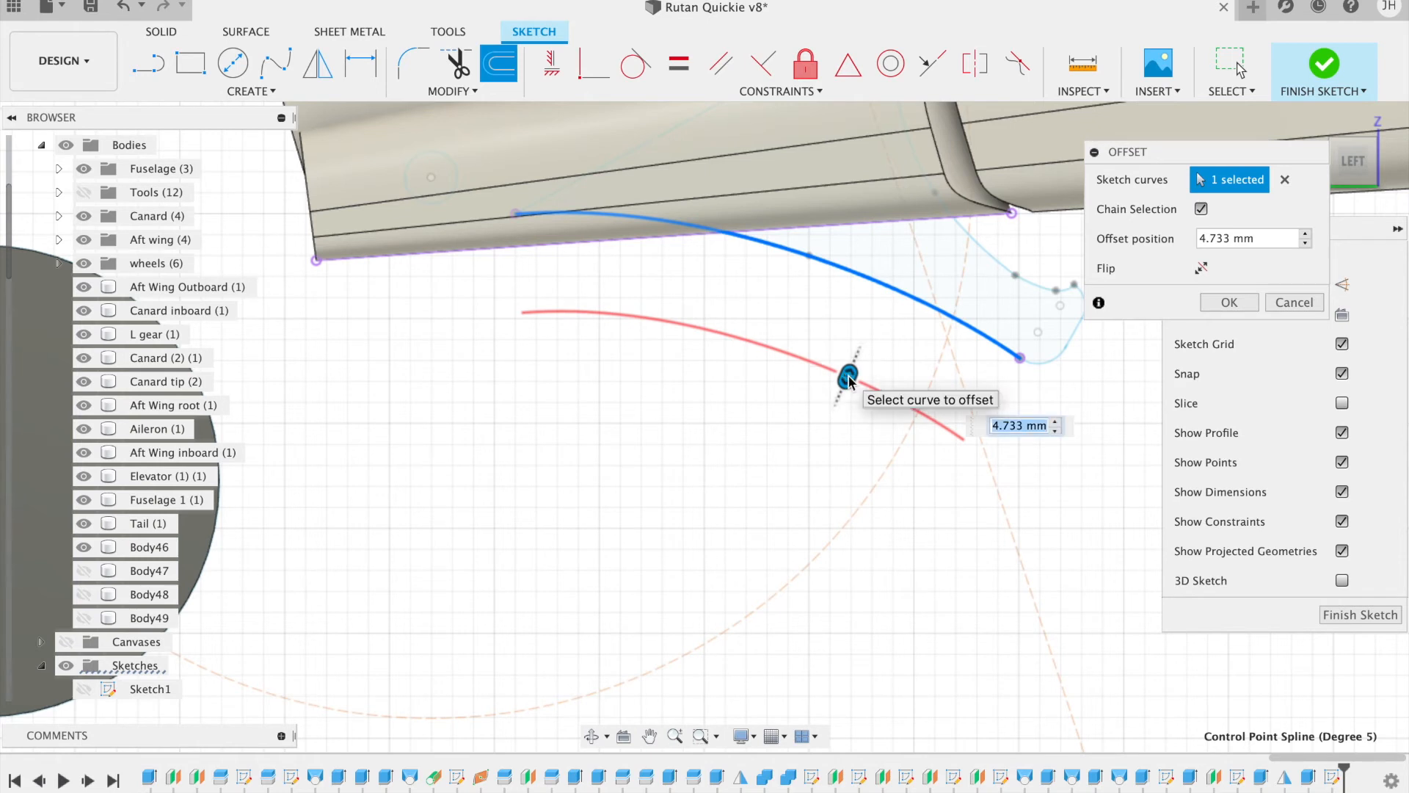
pyautogui.moveTo(844, 374); pyautogui.dragTo(851, 365)
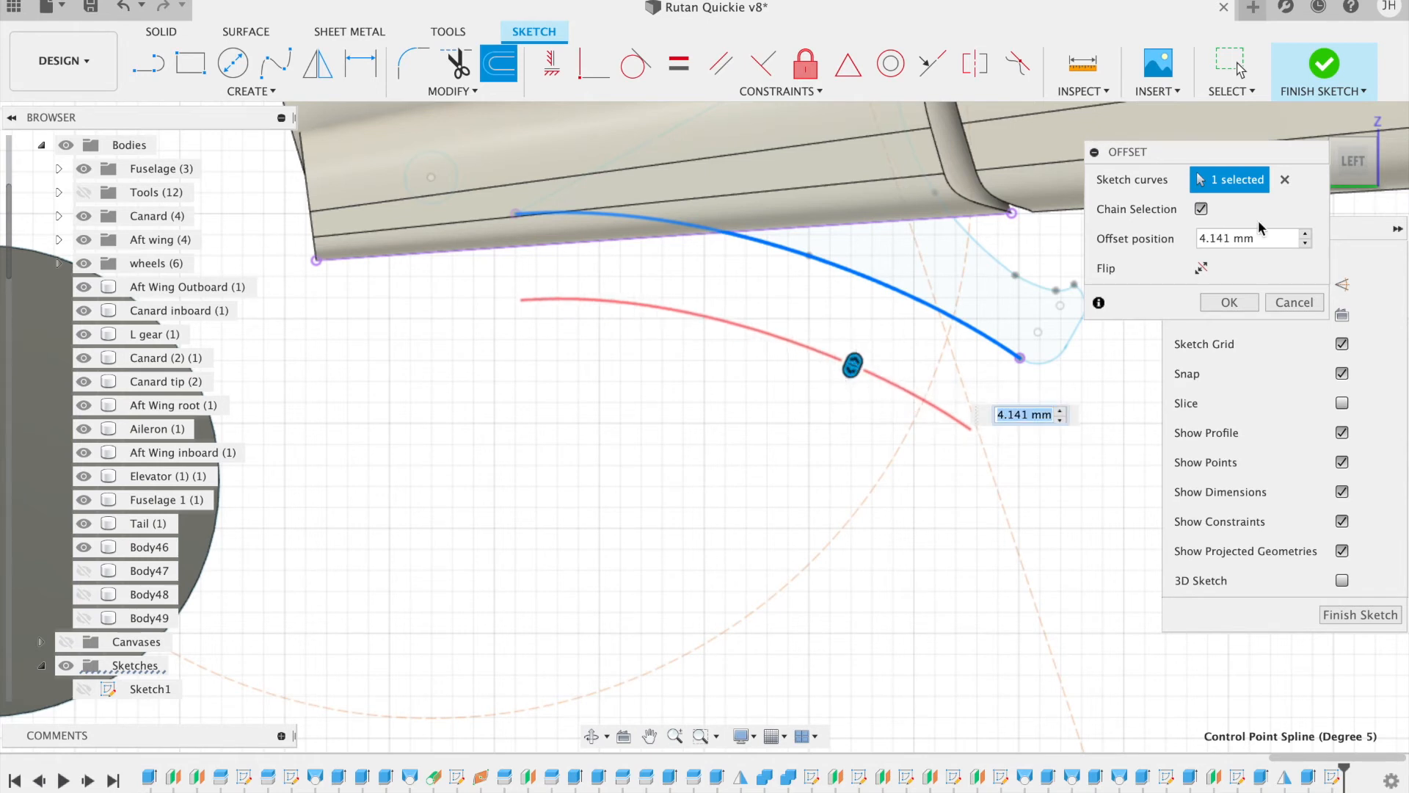
pyautogui.click(1230, 301)
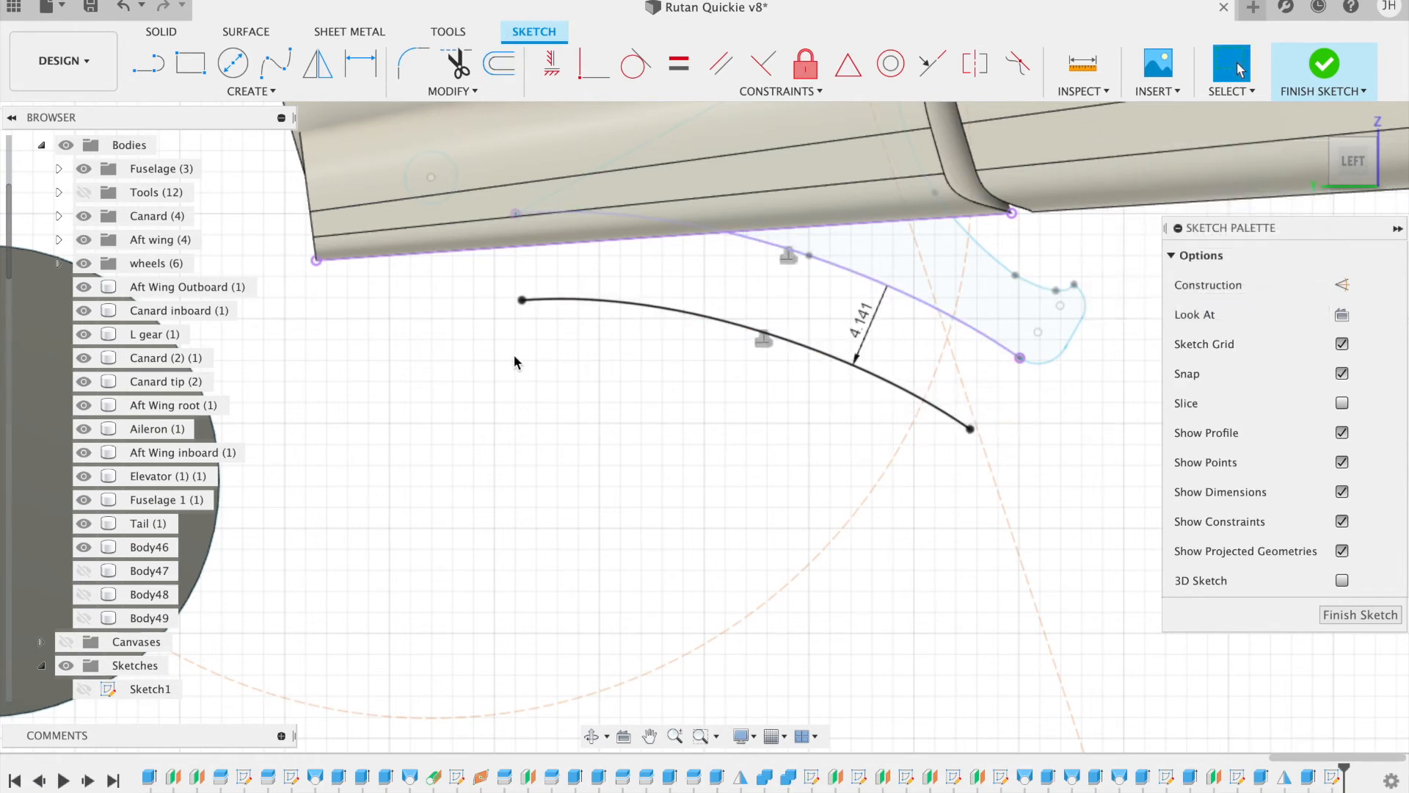
# Step: Draw a three-point fit point spline from the offset curve's end nearest the round Body46 to a point just below that body's centre
pyautogui.hscroll(-5, 688, 421)
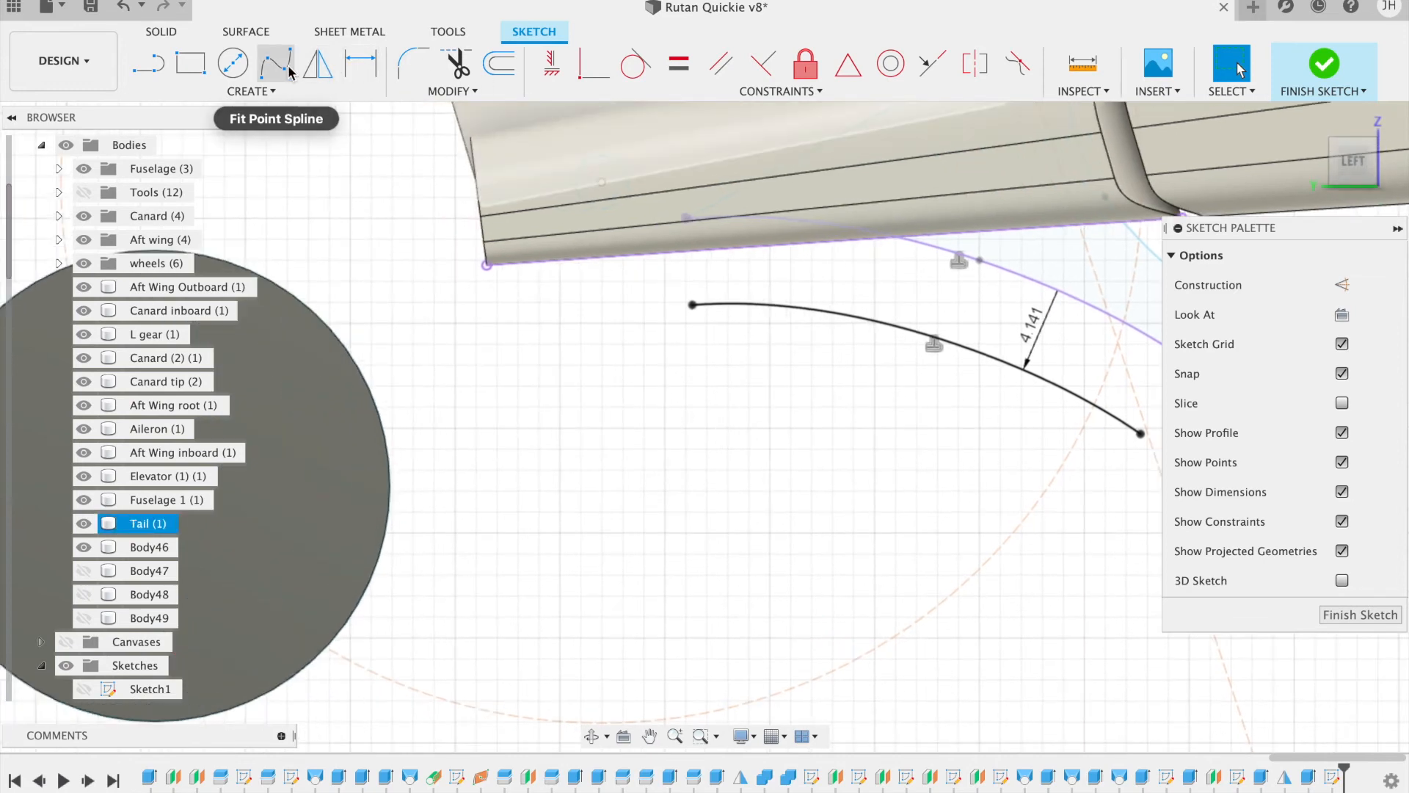
pyautogui.click(284, 71)
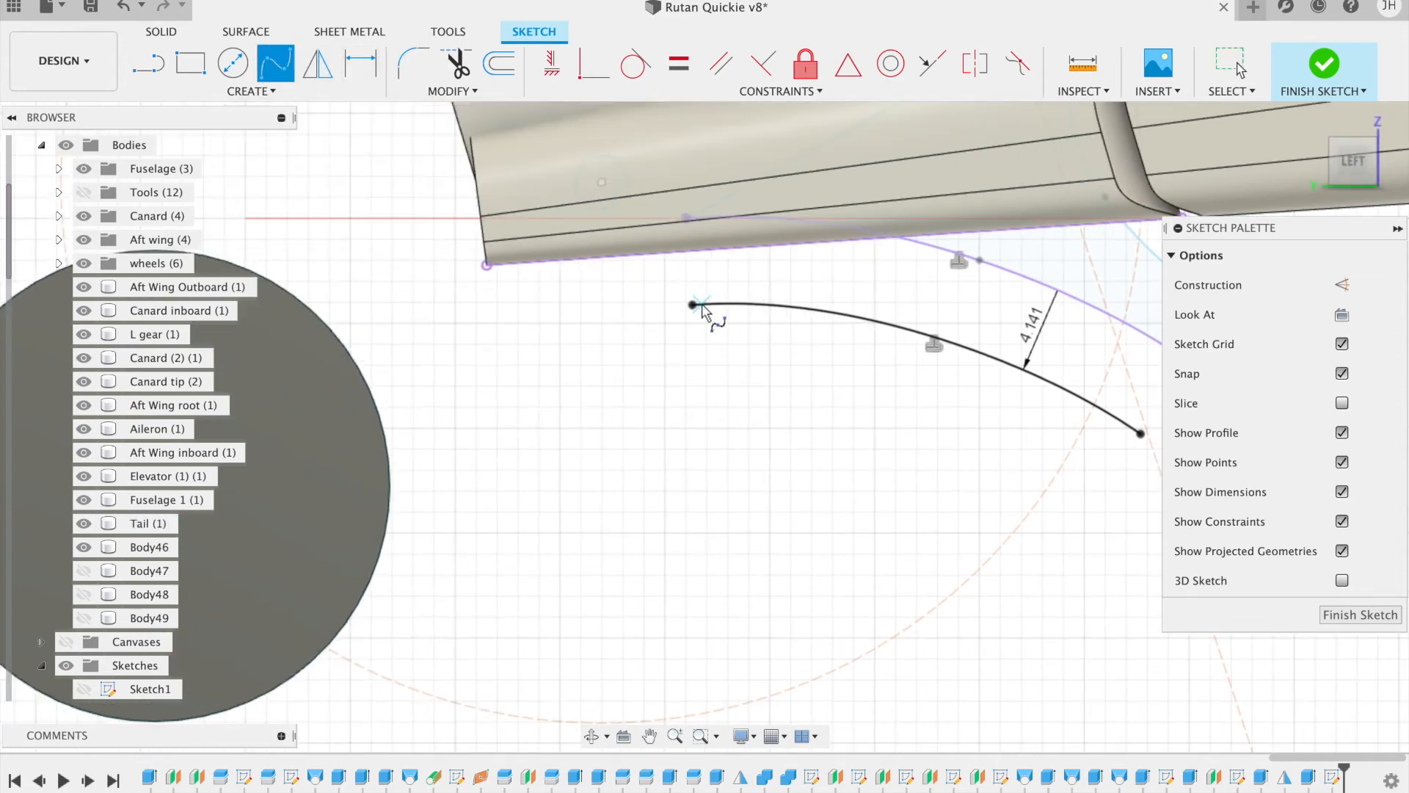
pyautogui.click(693, 305)
pyautogui.click(519, 354)
pyautogui.hscroll(-4, 520, 354)
pyautogui.hscroll(-4, 520, 358)
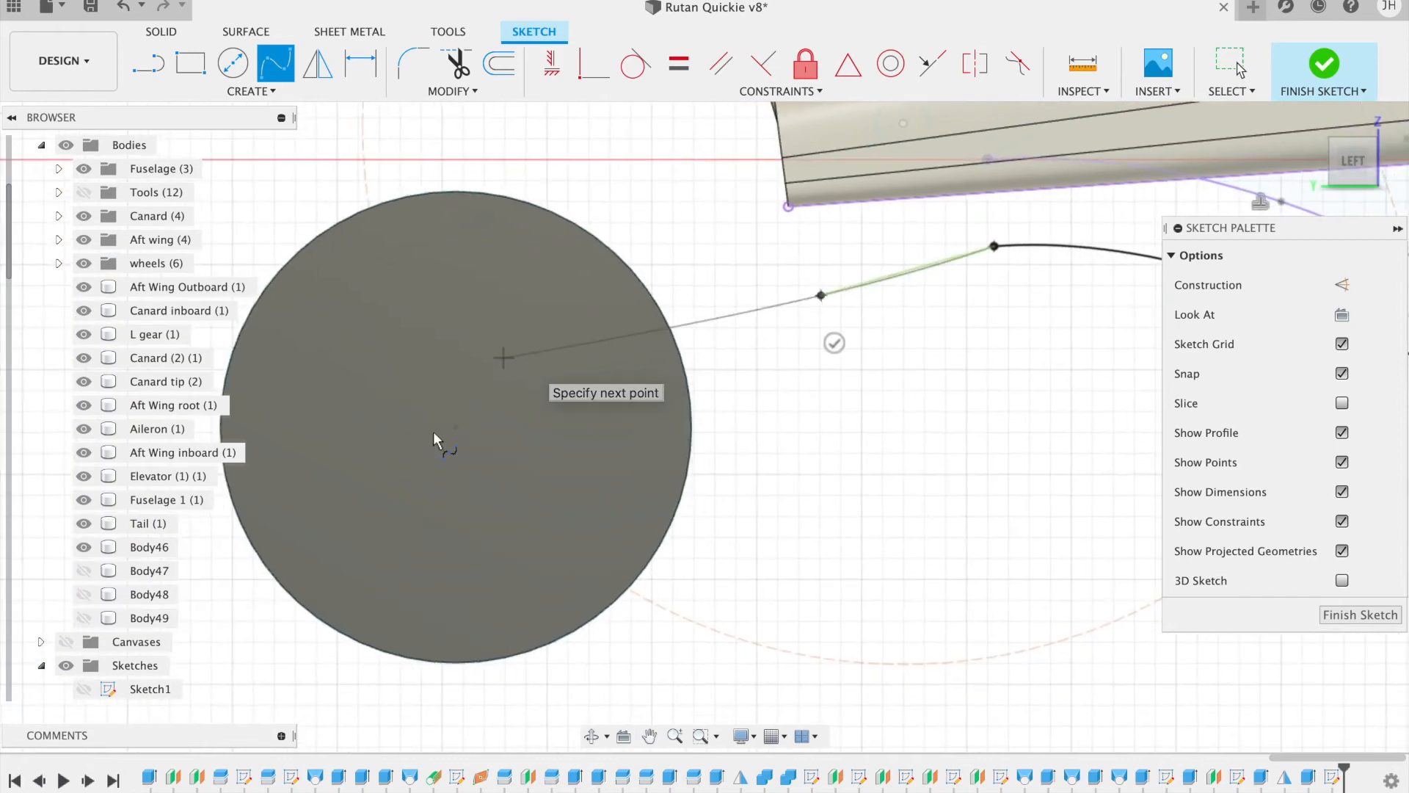
pyautogui.click(451, 522)
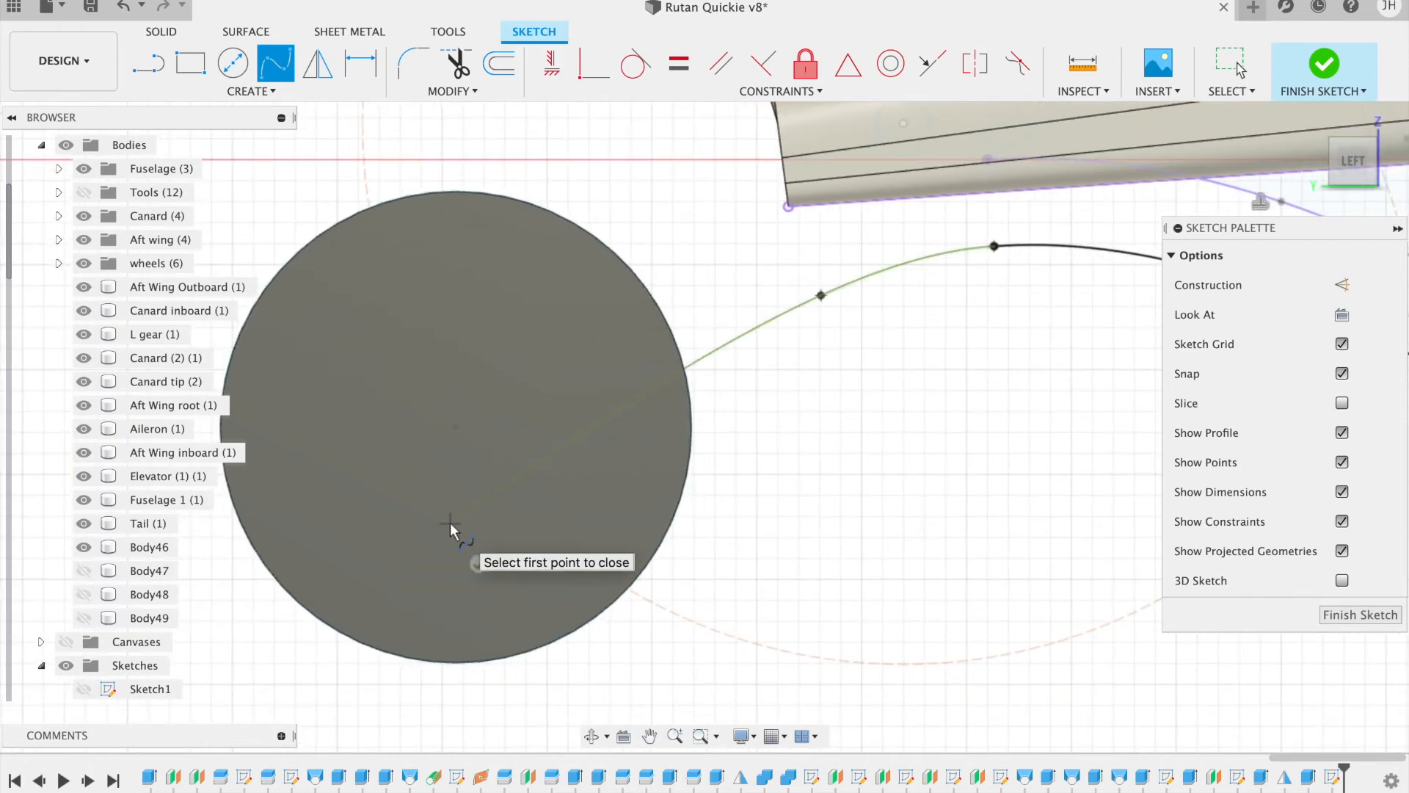
pyautogui.click(475, 567)
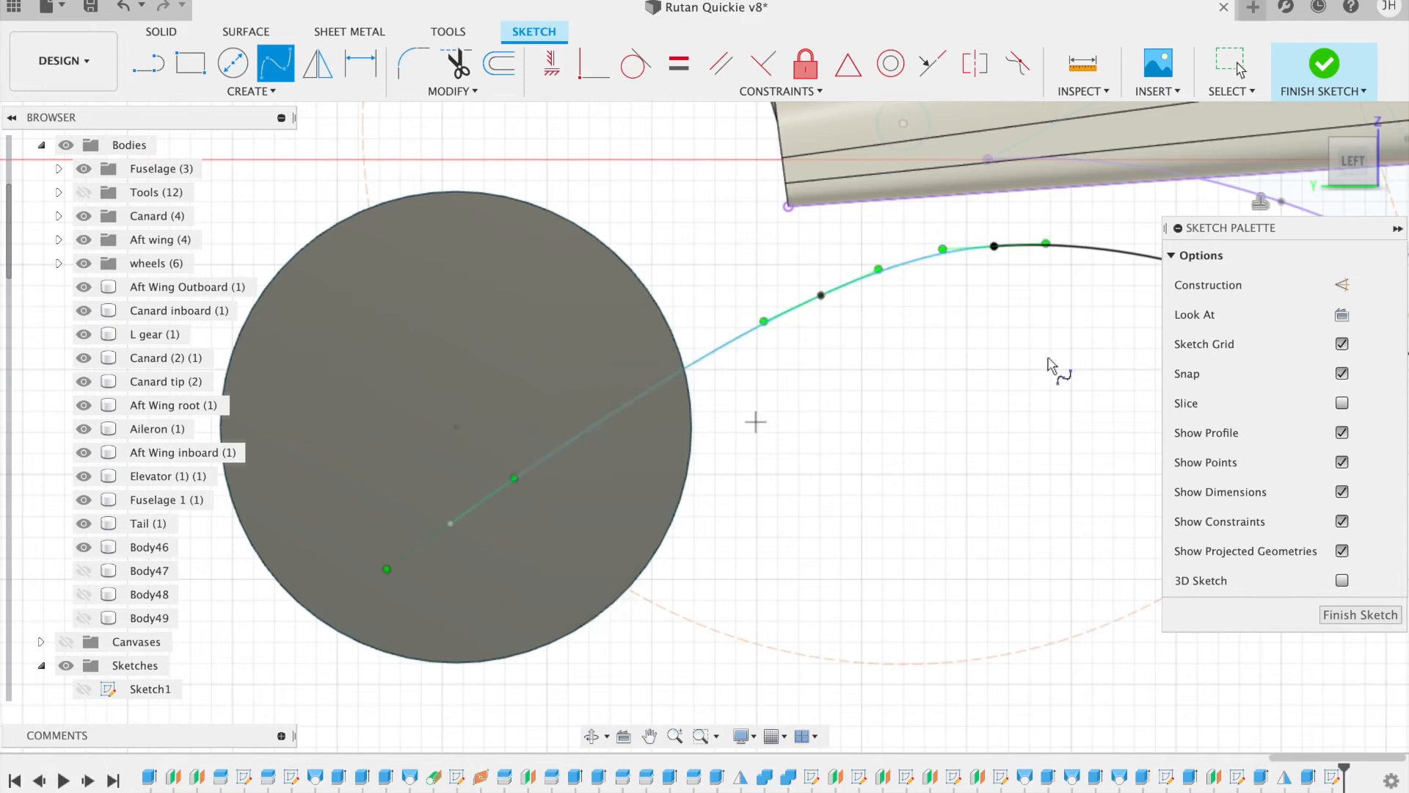
# Step: Make the new spline tangent to the offset curve at their shared endpoint
pyautogui.click(638, 70)
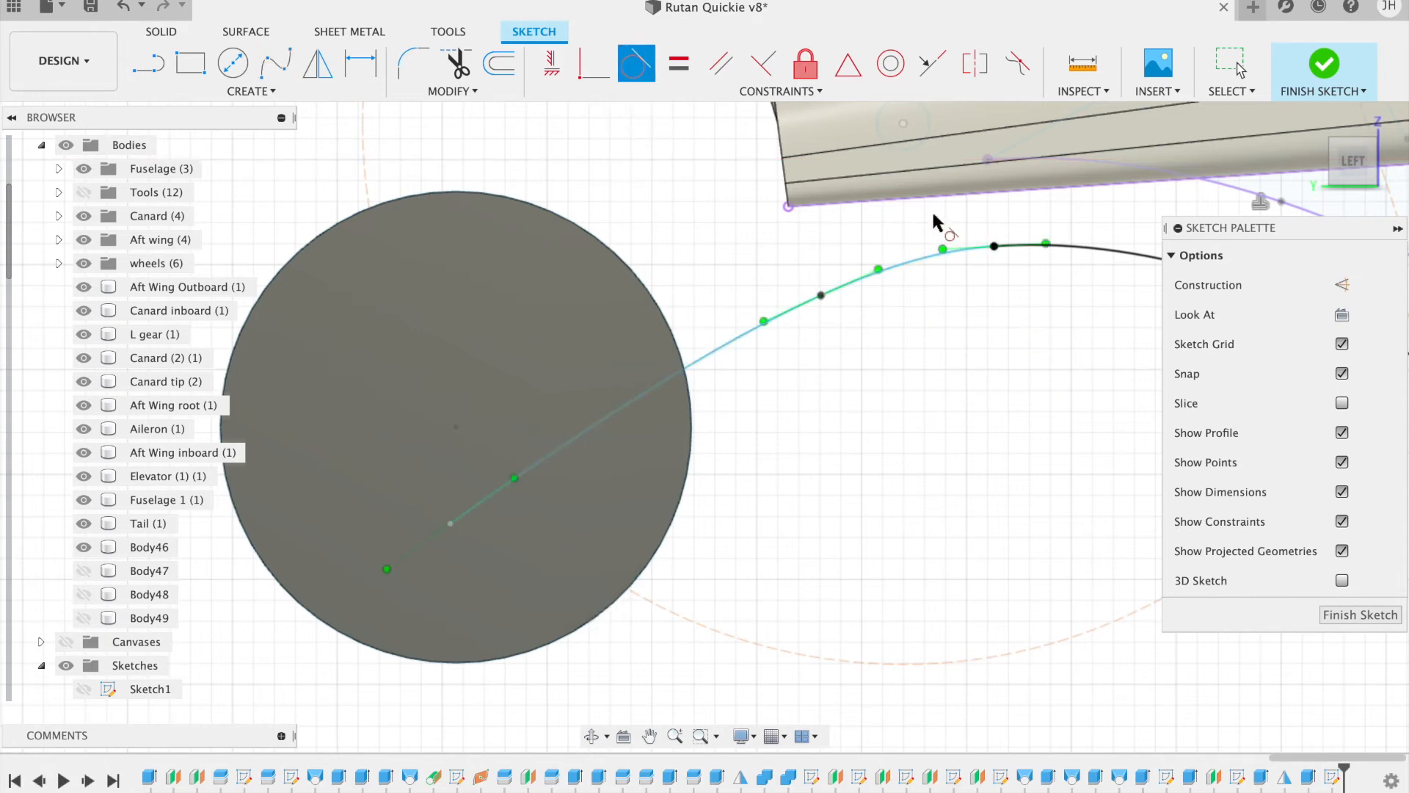
pyautogui.click(1068, 238)
pyautogui.click(927, 255)
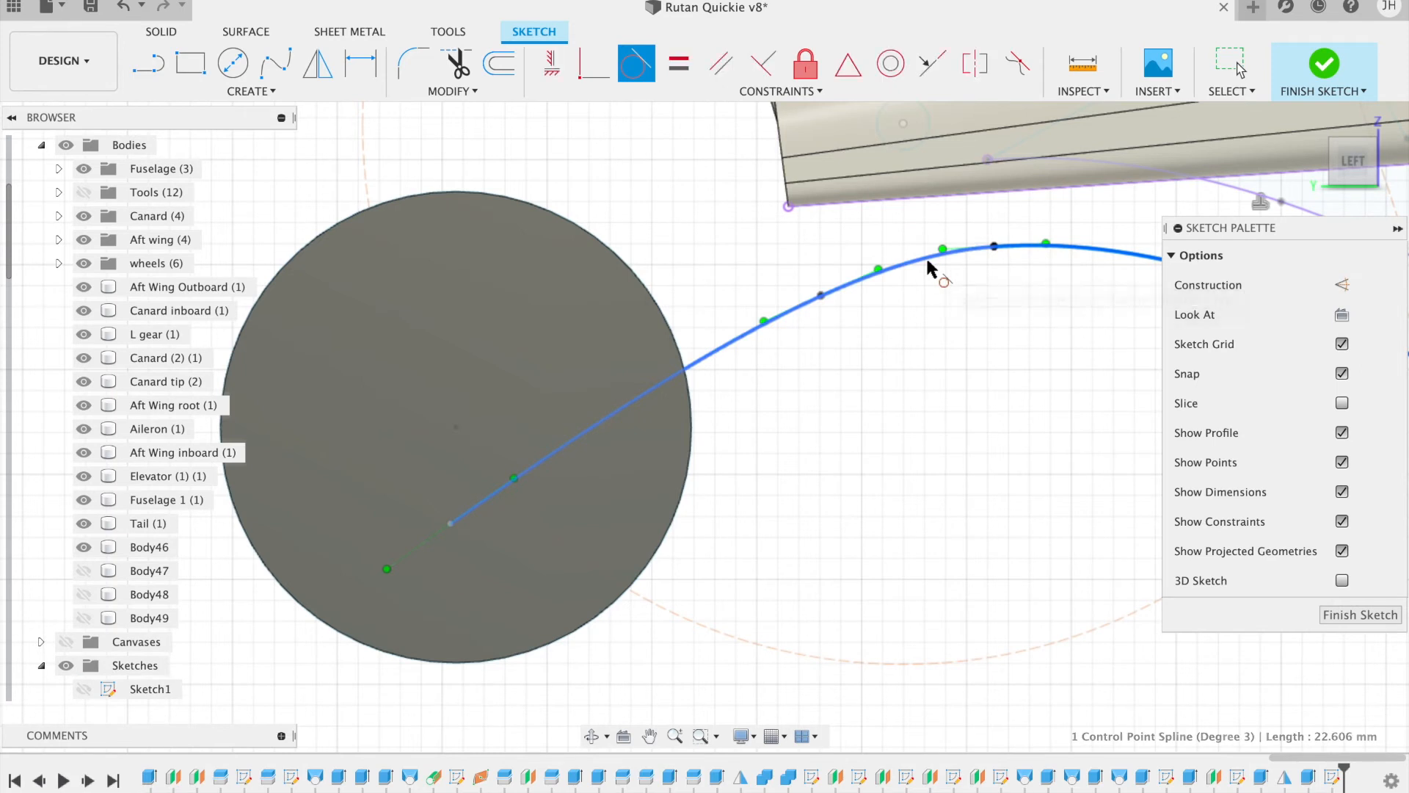
pyautogui.click(1325, 66)
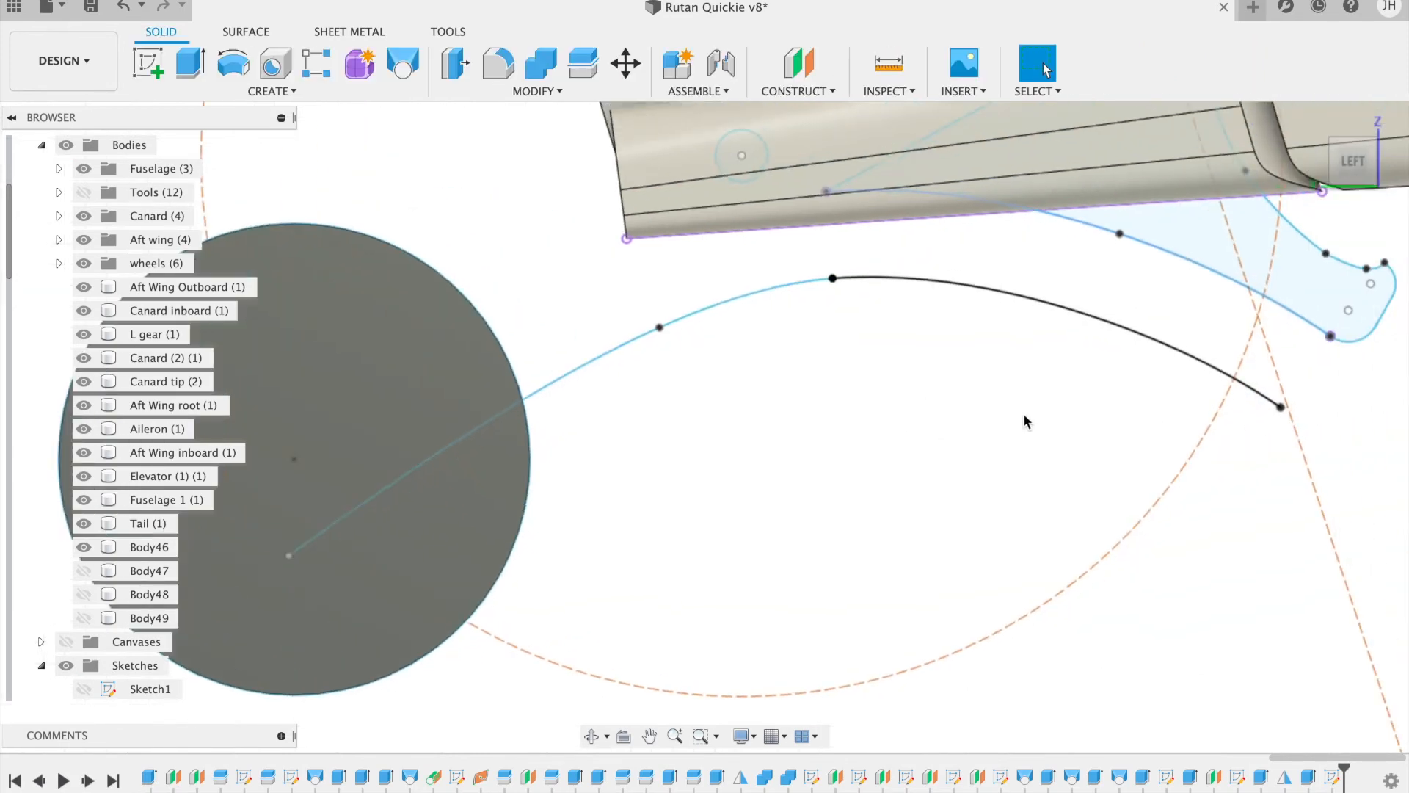
pyautogui.rightClick(716, 353)
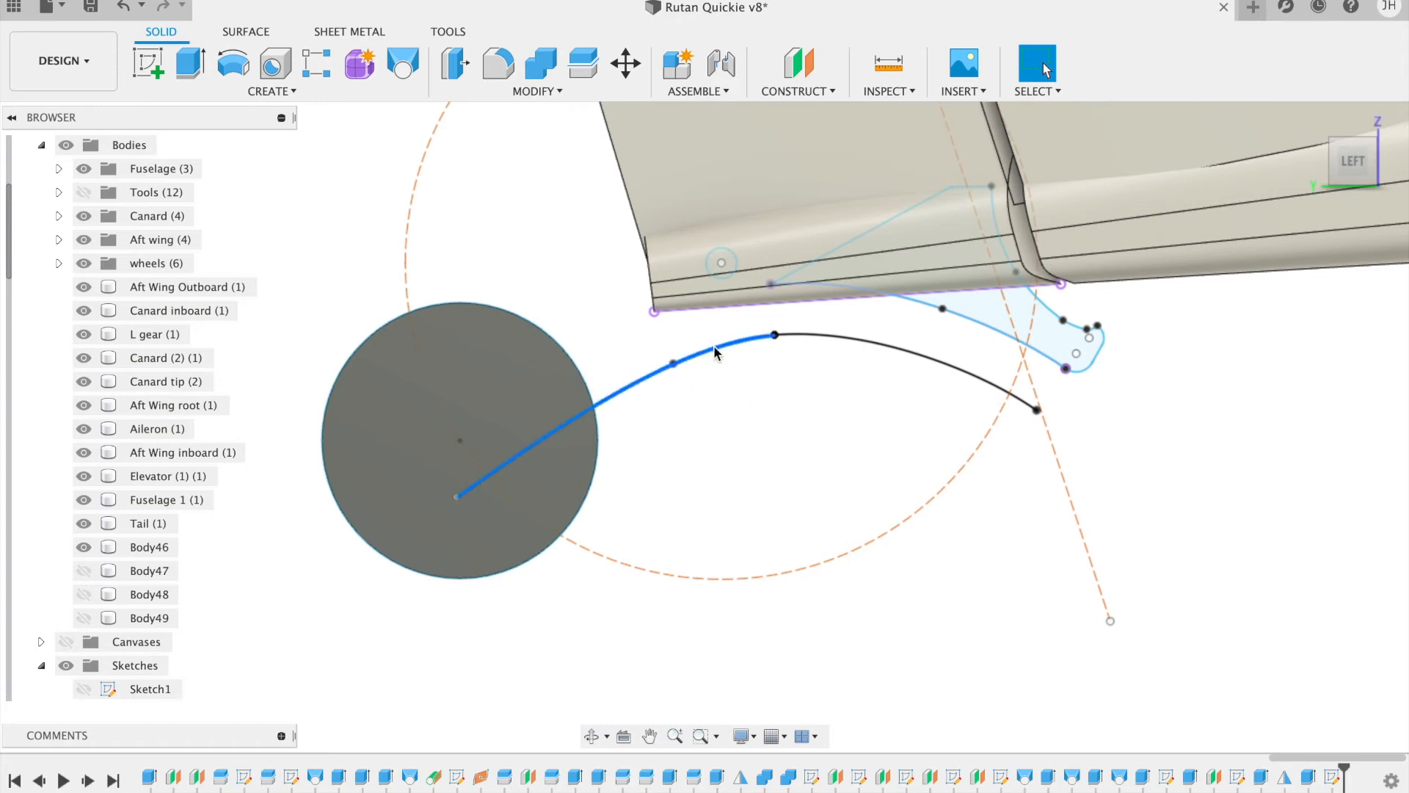
pyautogui.click(696, 455)
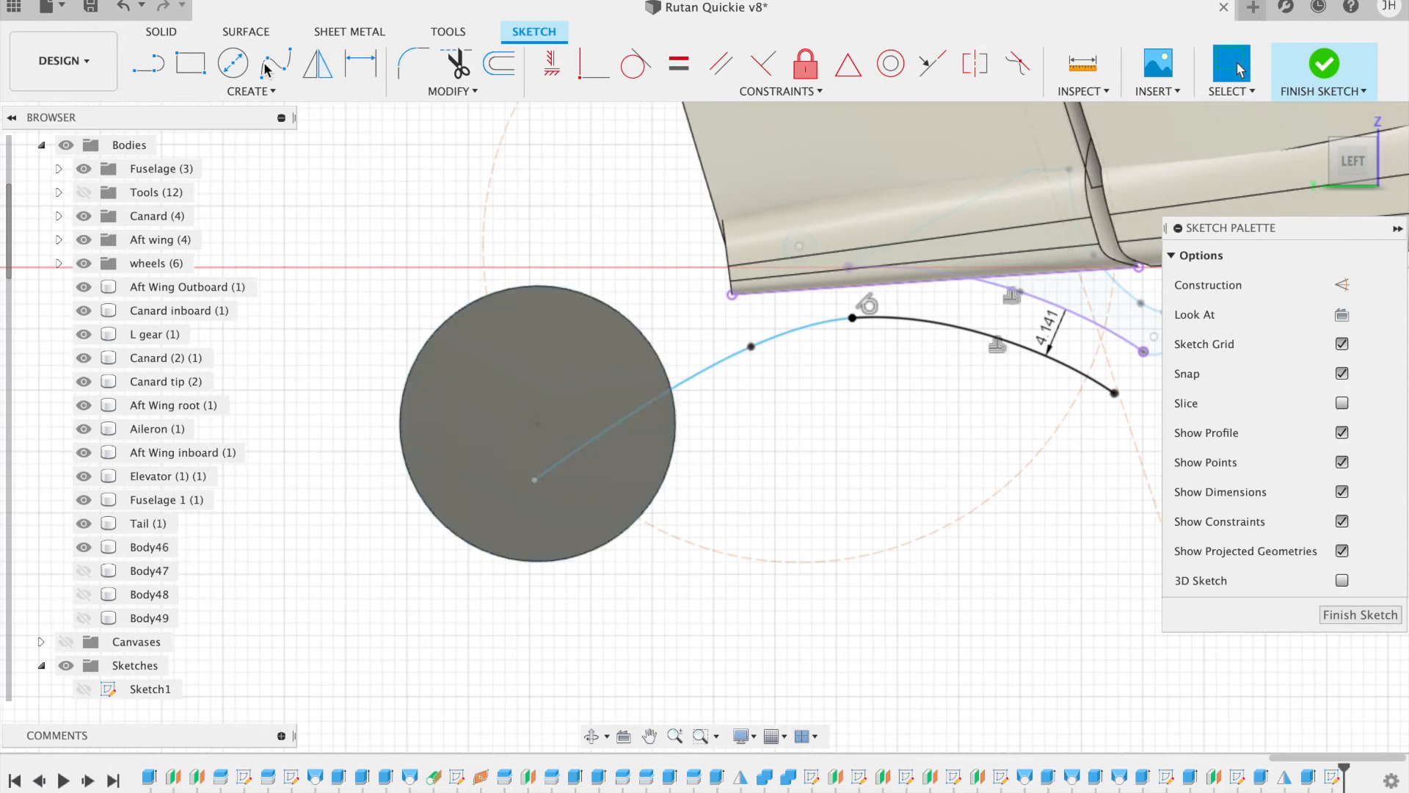
pyautogui.press('c')
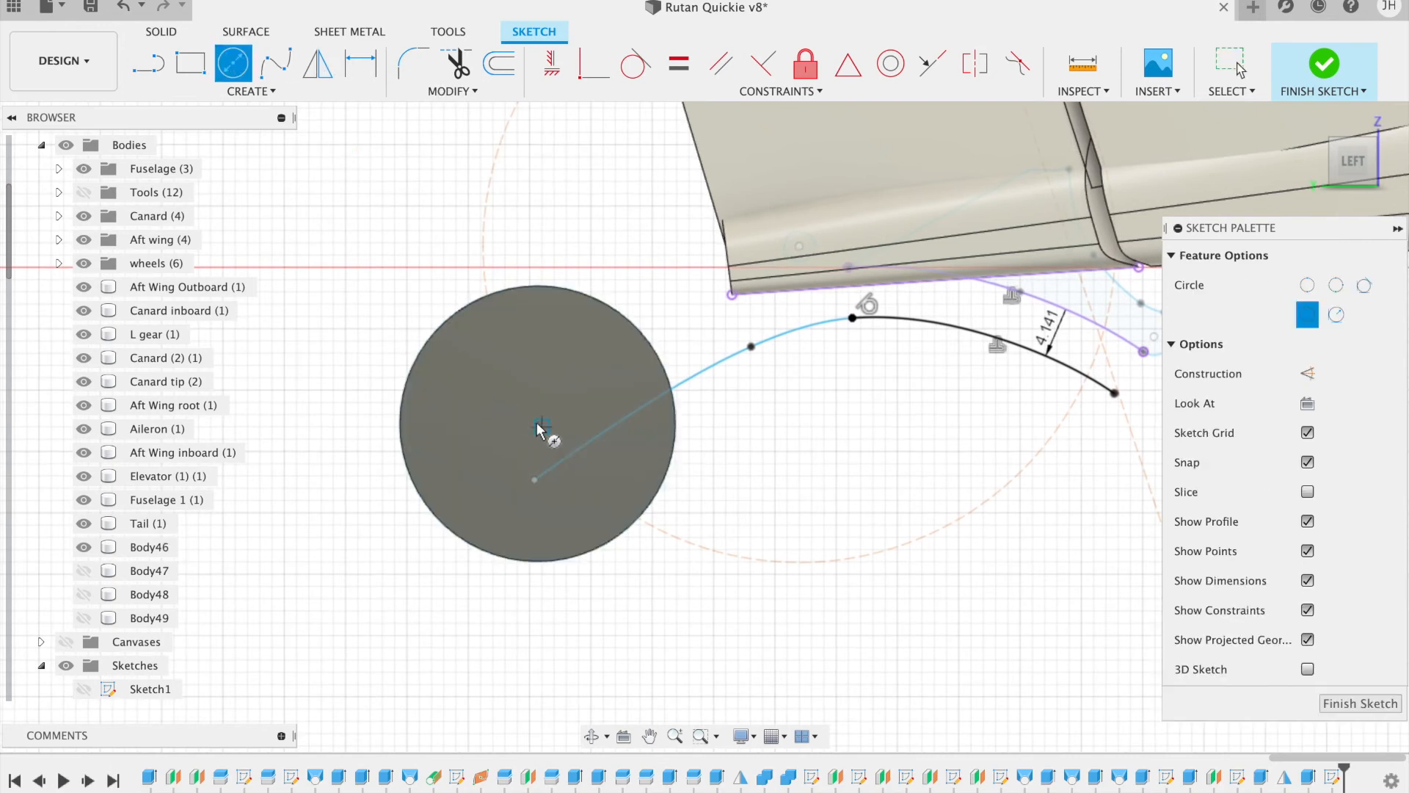
pyautogui.click(542, 426)
pyautogui.press('Escape')
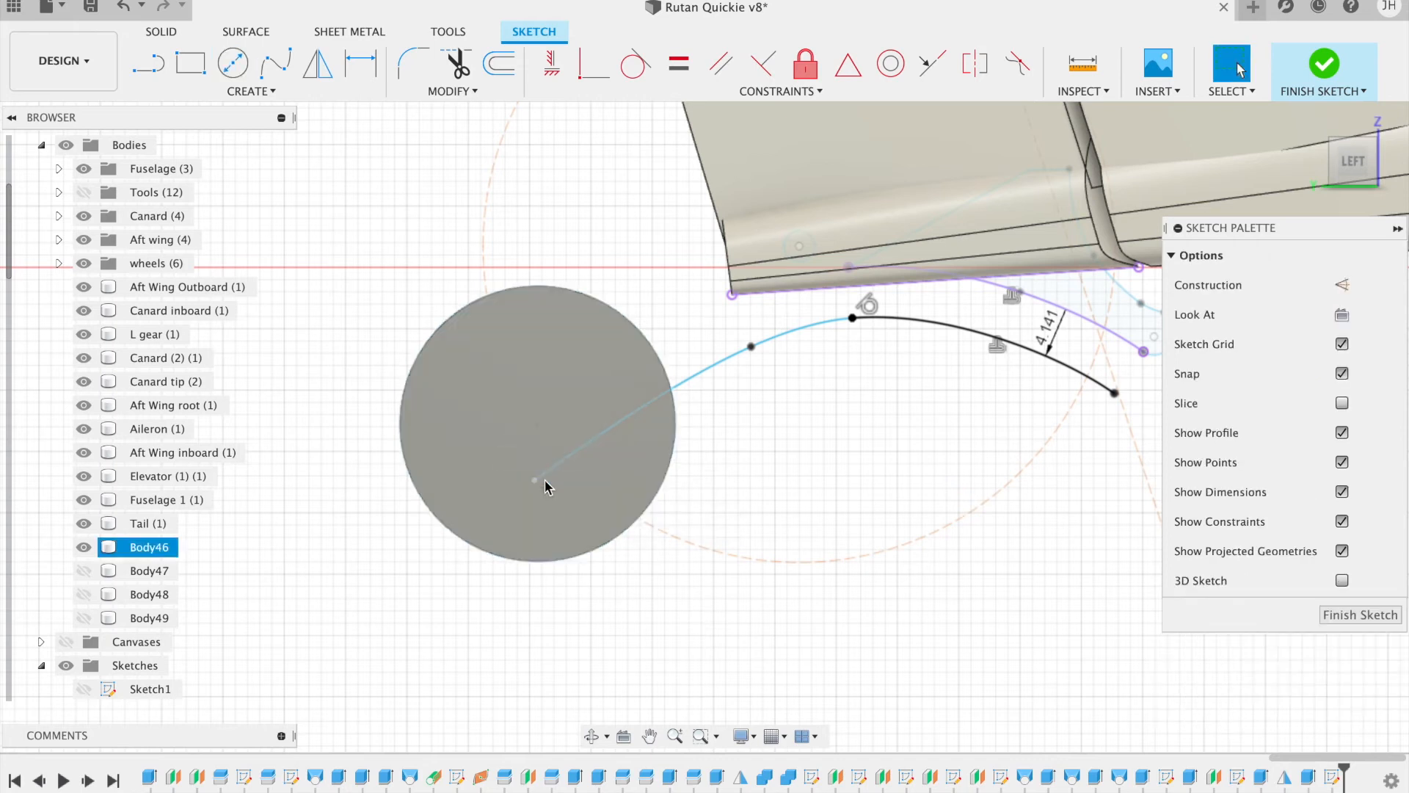
# Step: Project the round face of Body46 into the sketch, with Projection Link enabled
pyautogui.scroll(5, 544, 486)
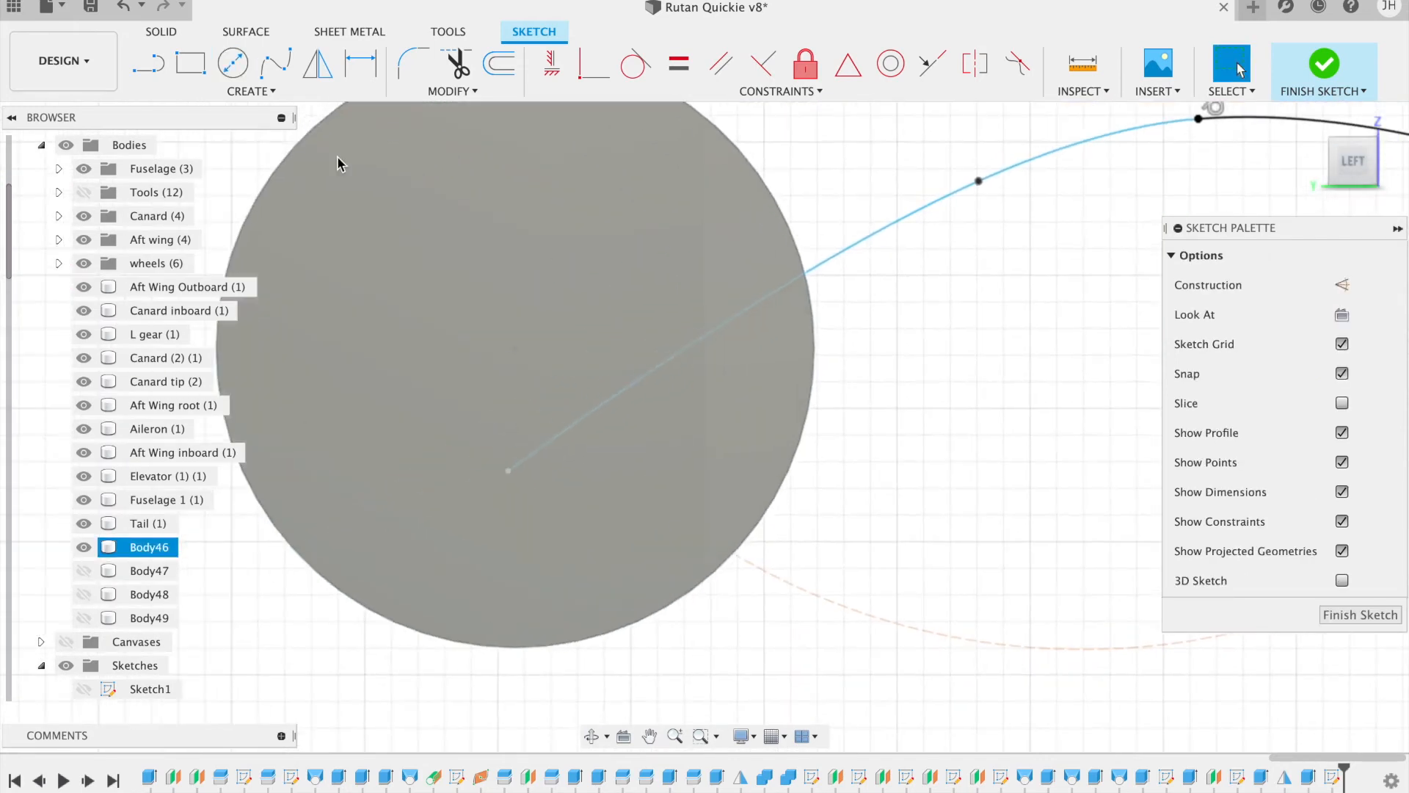
pyautogui.click(230, 73)
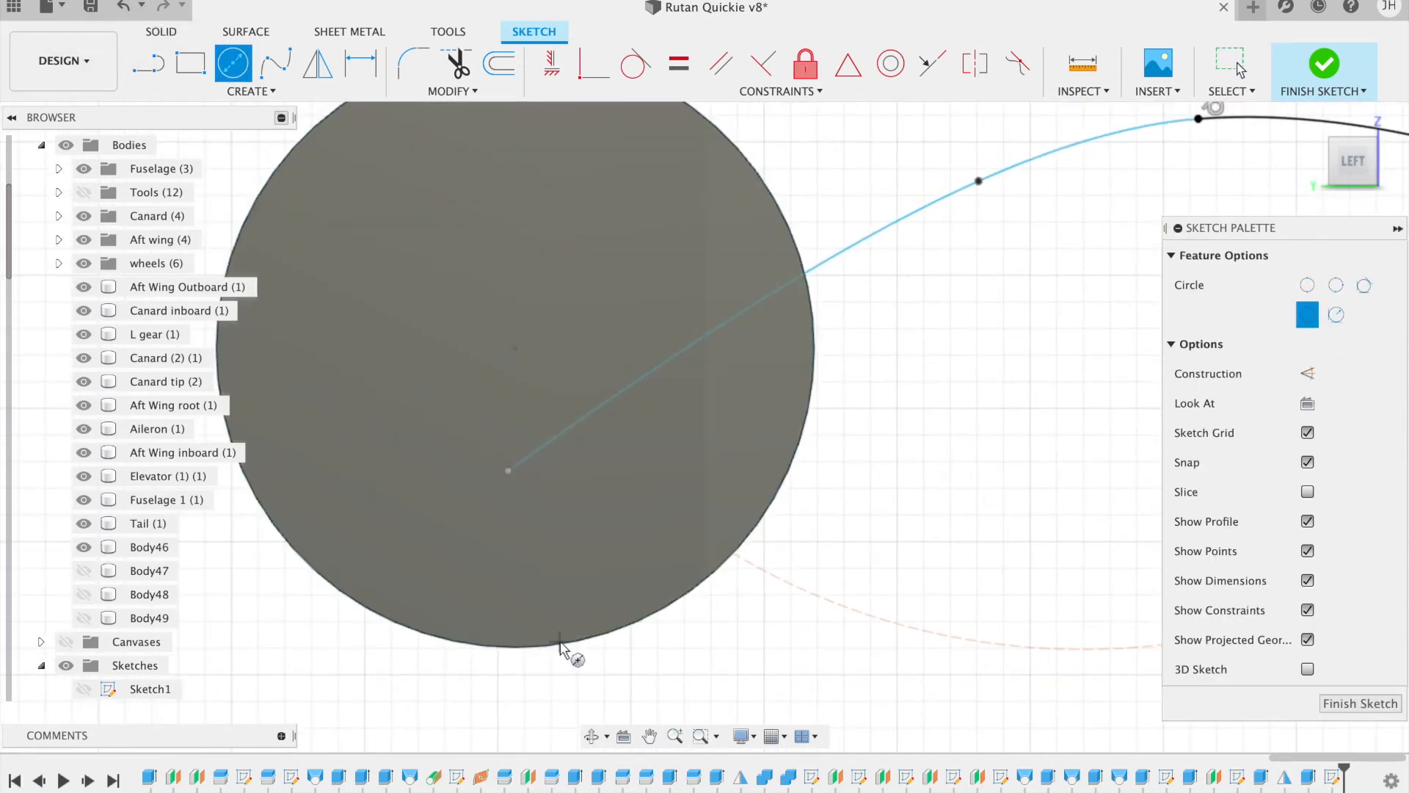
pyautogui.click(260, 100)
pyautogui.moveTo(236, 437)
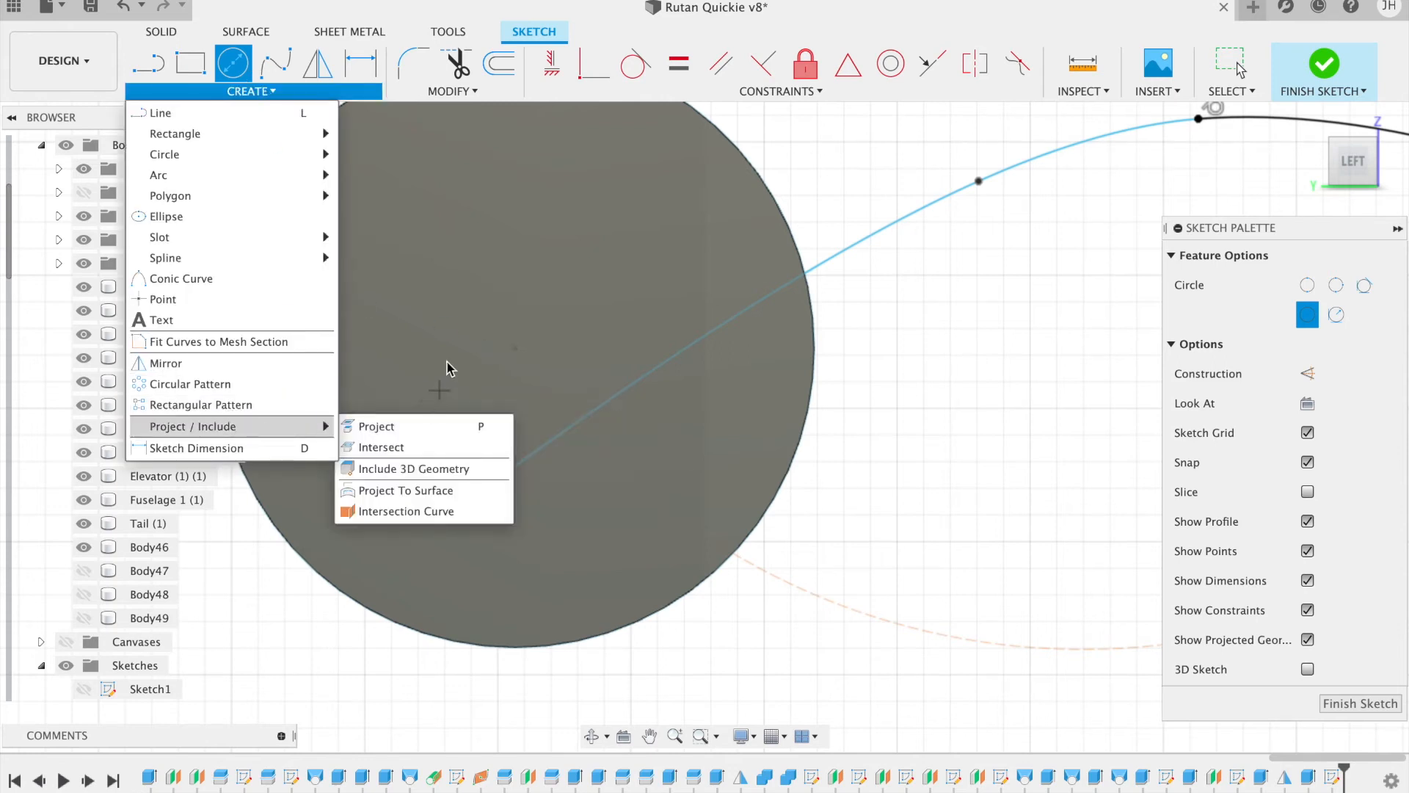
pyautogui.click(403, 427)
pyautogui.click(484, 369)
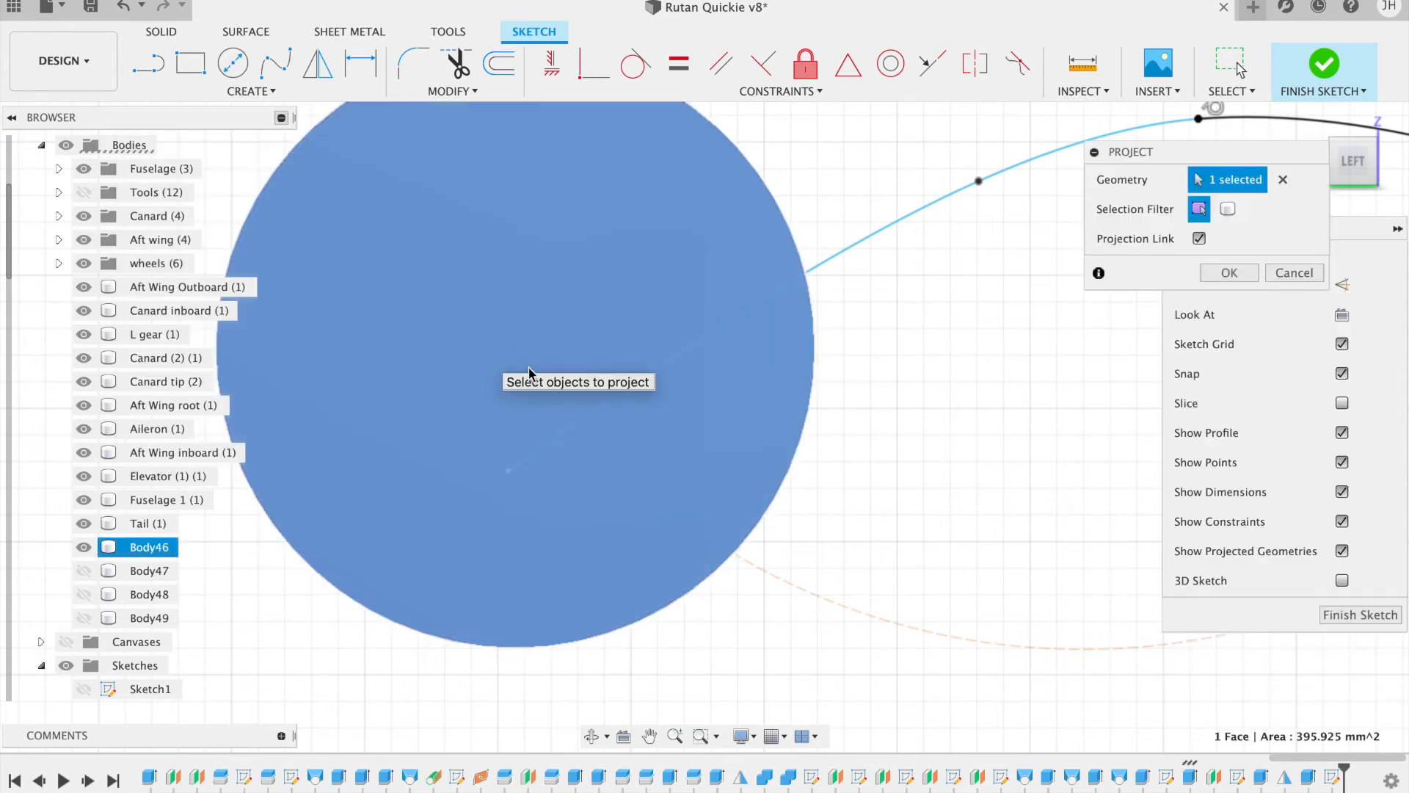
pyautogui.click(1244, 273)
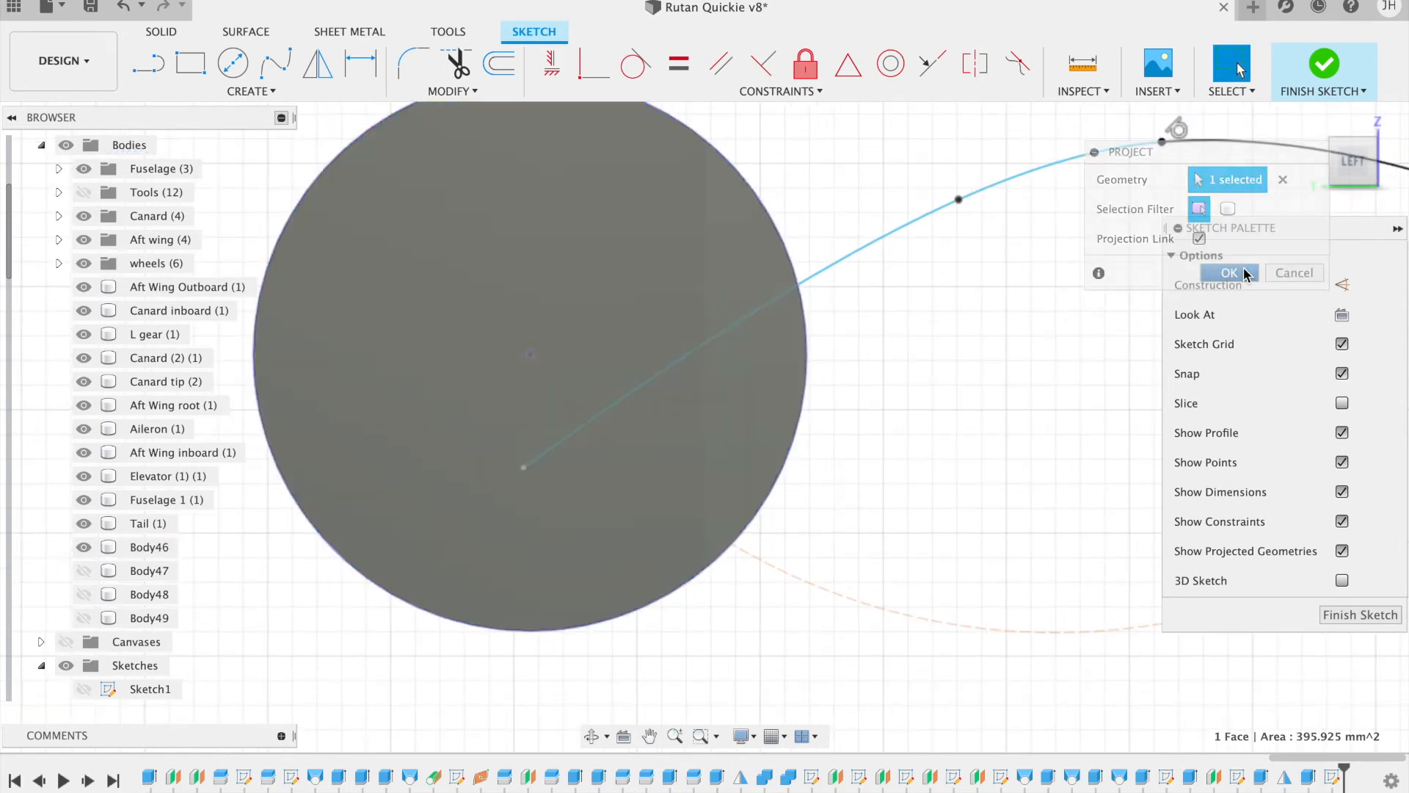
# Step: Draw a circle centred on the projected centre of Body46 and passing through the new spline's end point
pyautogui.click(233, 64)
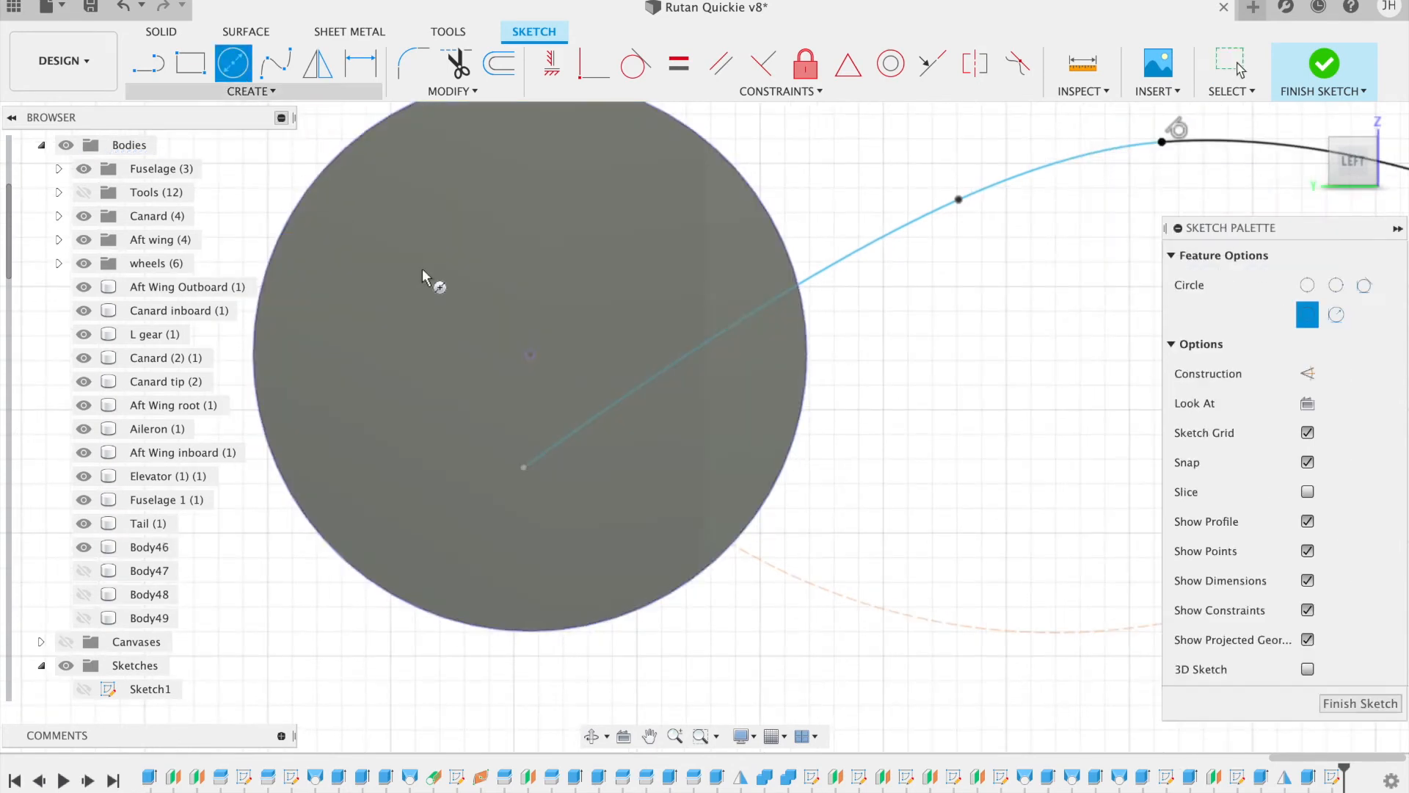
pyautogui.click(529, 355)
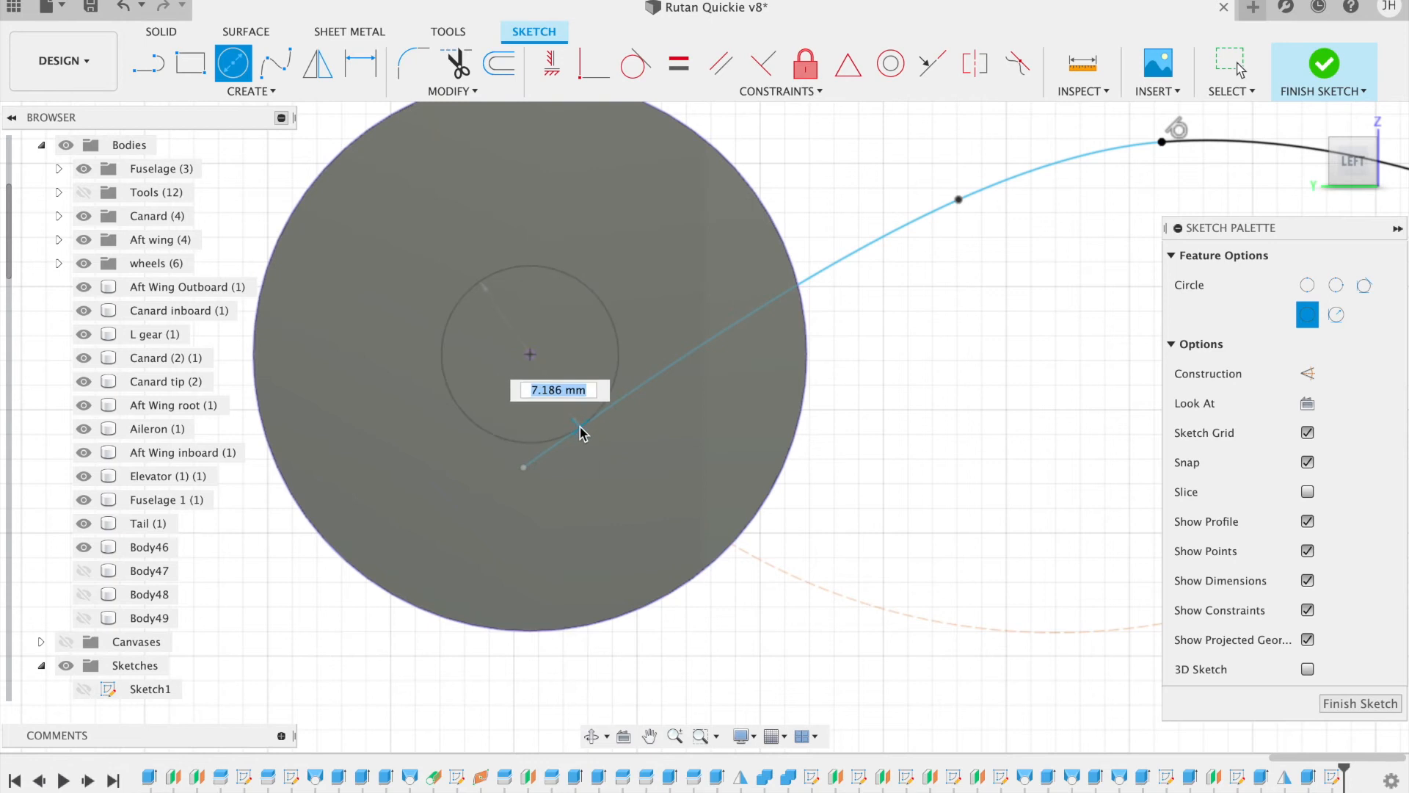
pyautogui.click(527, 469)
pyautogui.scroll(-5, 527, 469)
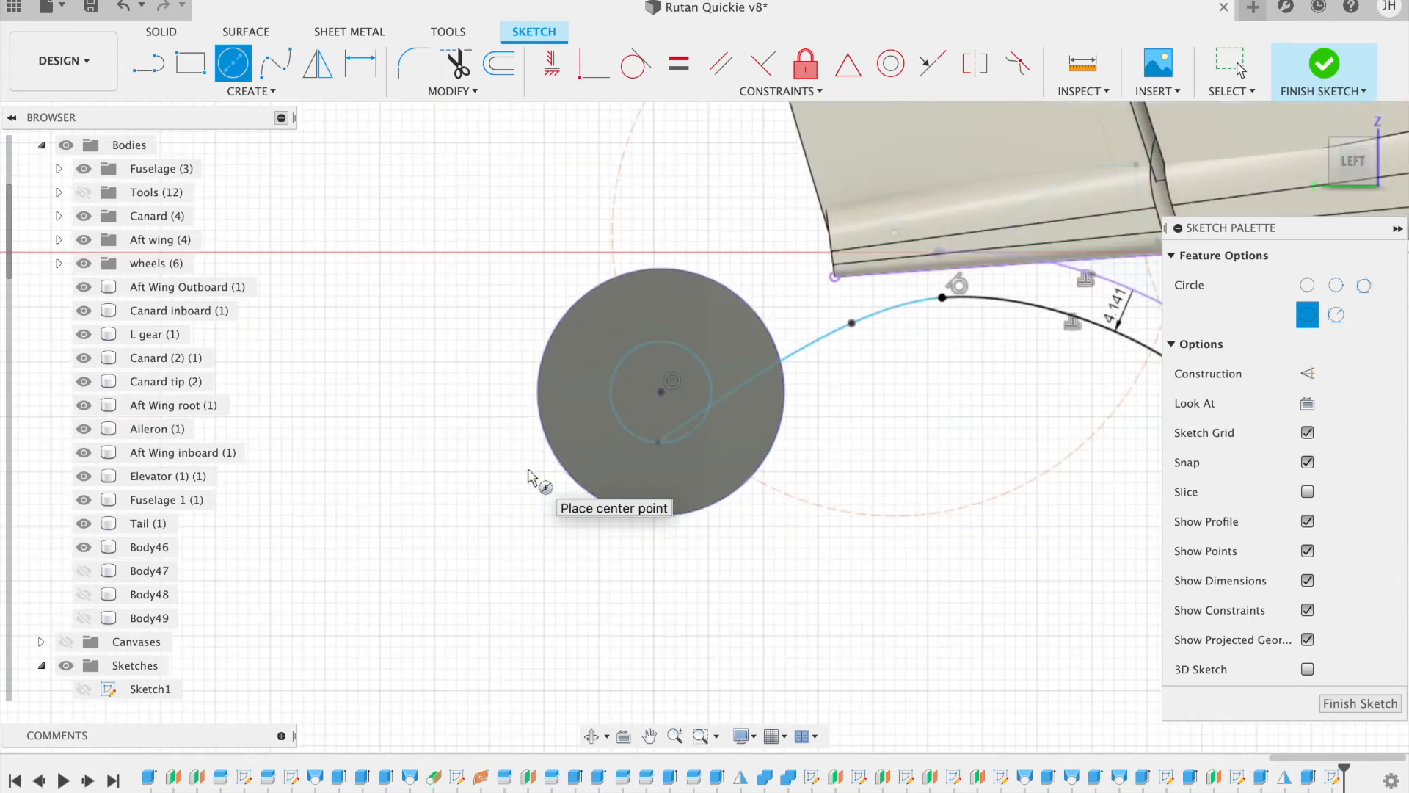
# Step: Draw a larger concentric circle about 28 mm in diameter around Body46 and finish the sketch
pyautogui.hscroll(5, 531, 477)
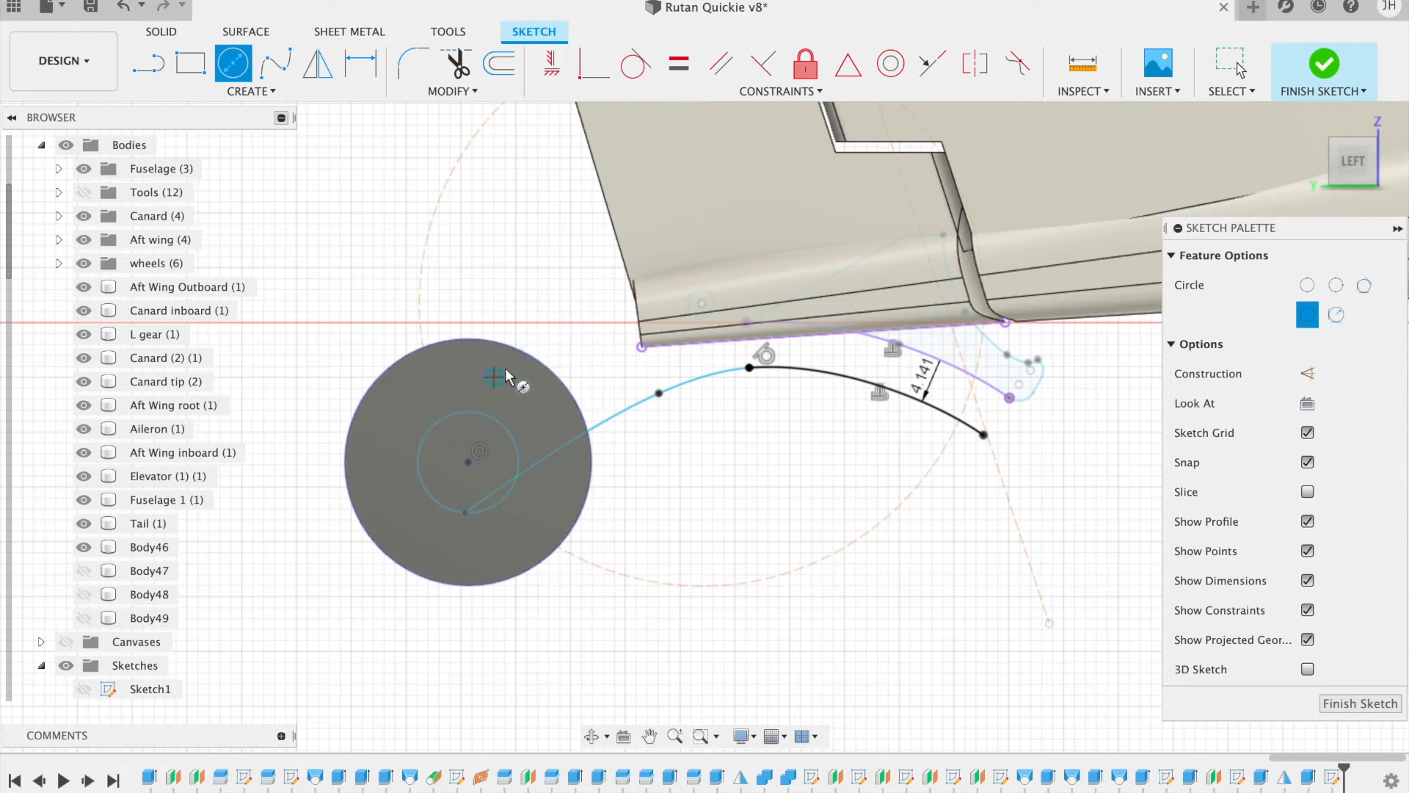
pyautogui.click(467, 462)
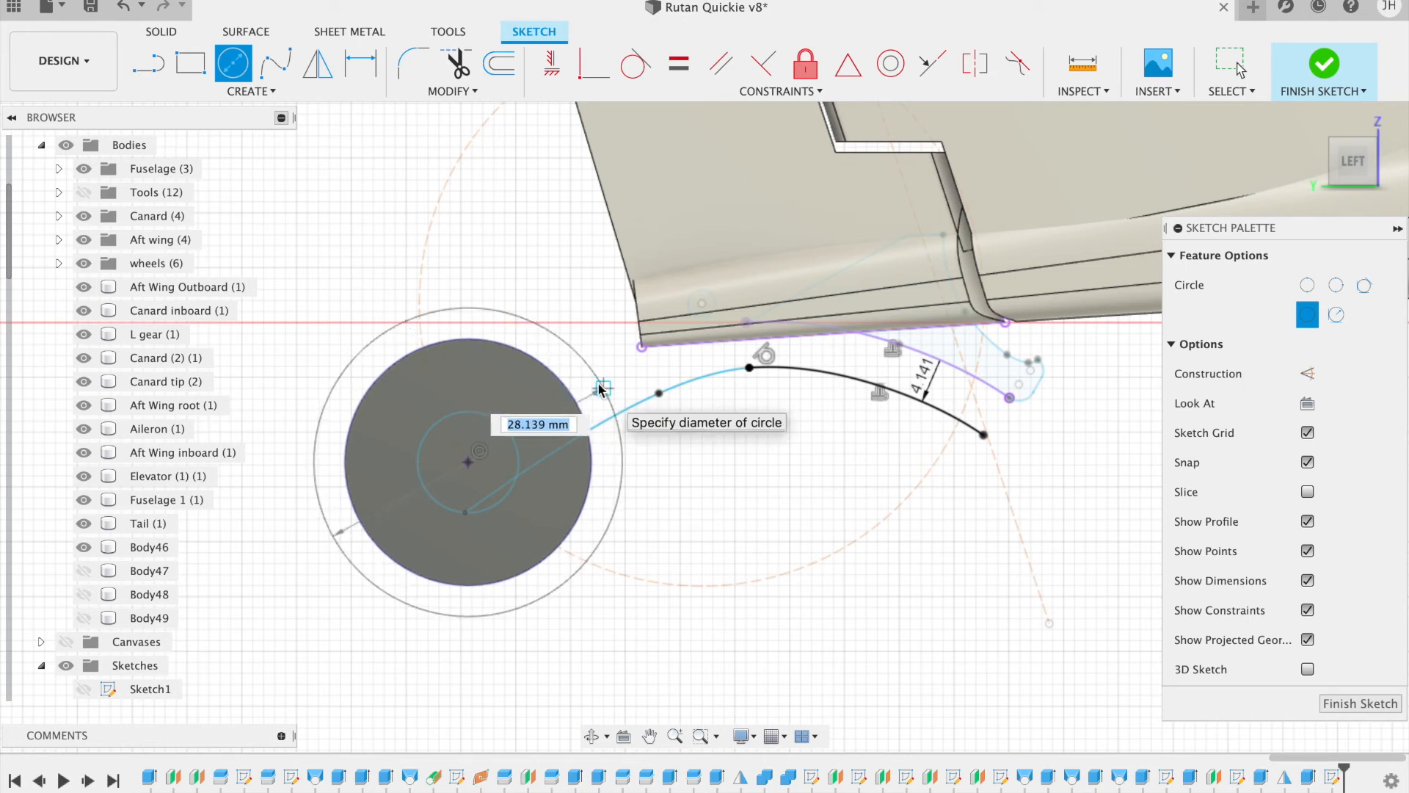
pyautogui.click(602, 389)
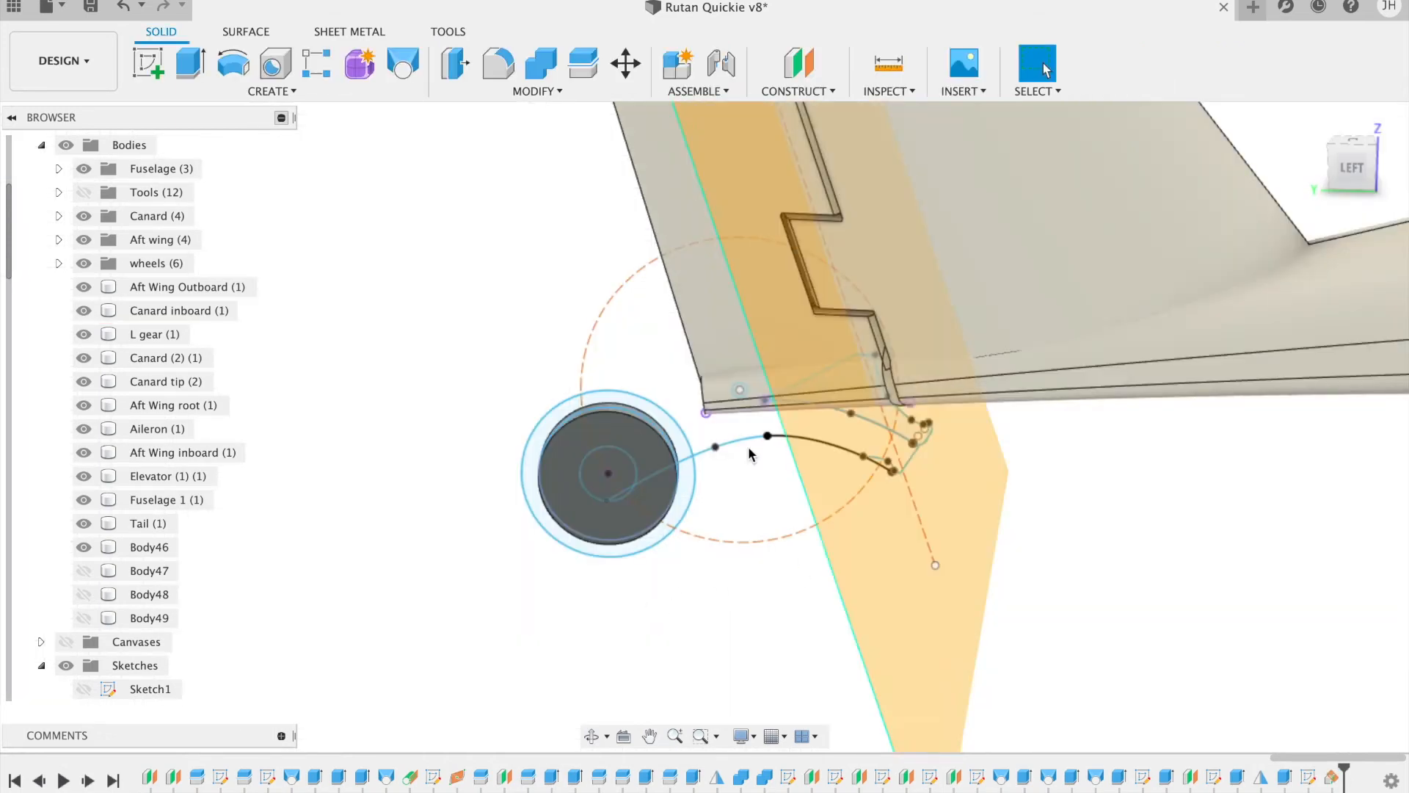
# Step: Create a new sketch on the angled construction plane that crosses the lower fuselage beside the curved profile
pyautogui.scroll(5, 641, 468)
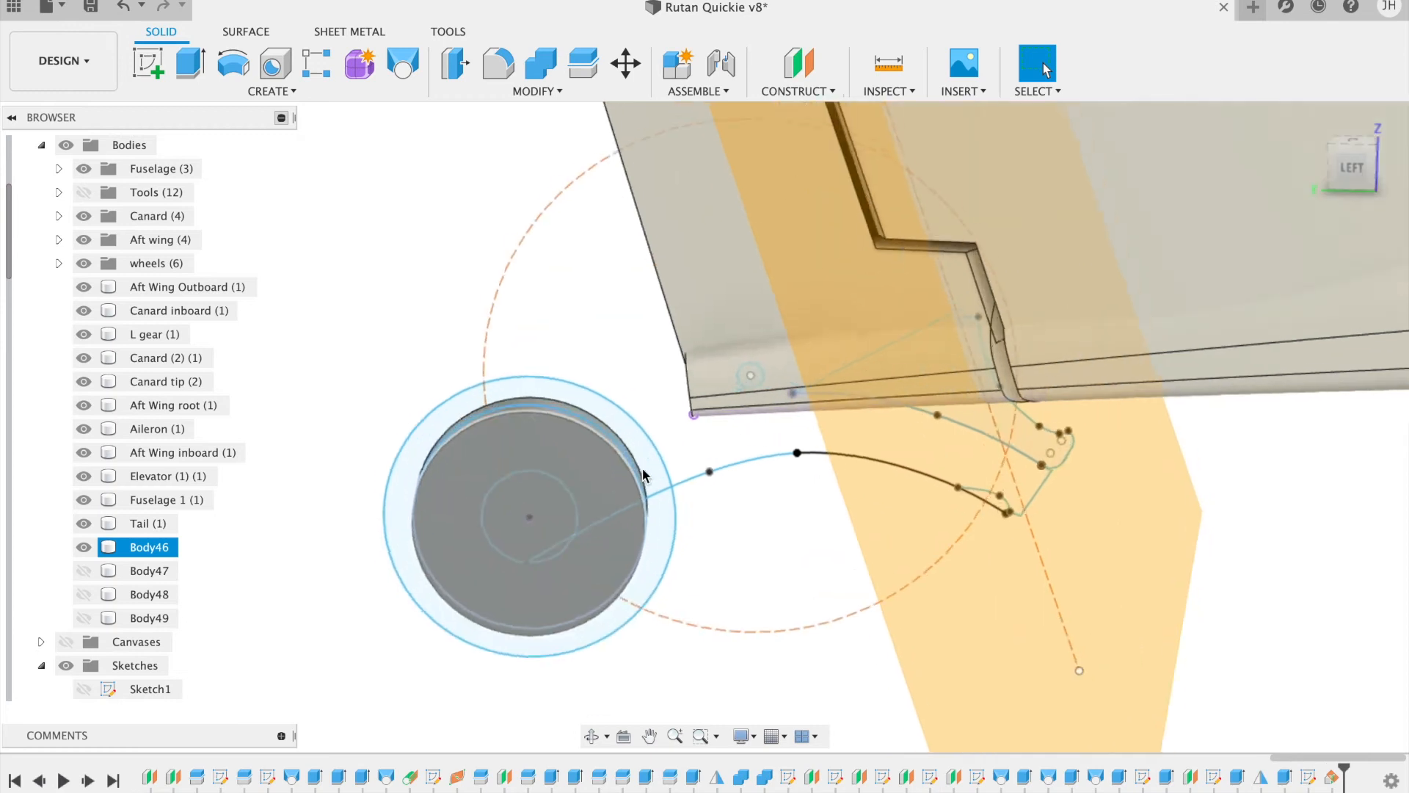
pyautogui.scroll(-3, 641, 468)
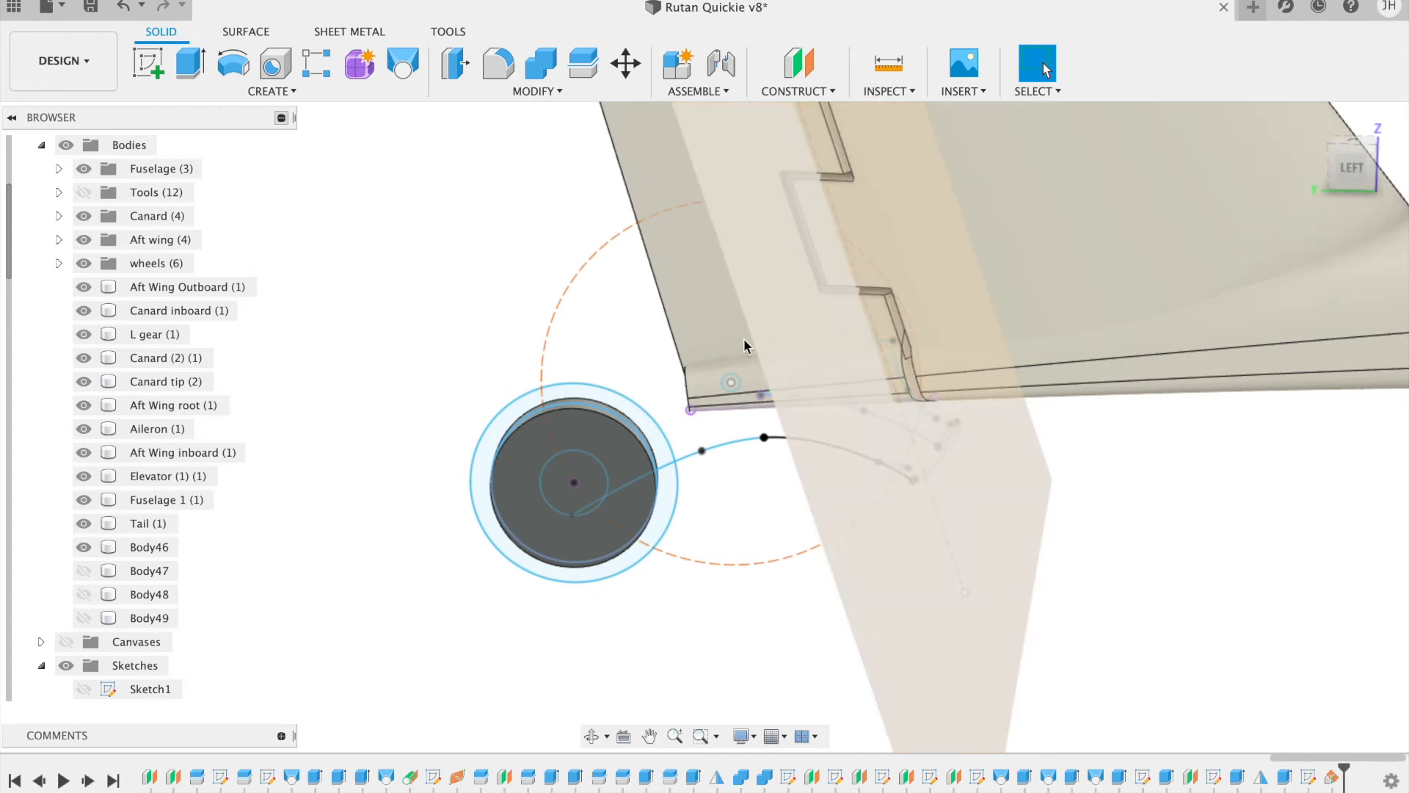
pyautogui.click(148, 64)
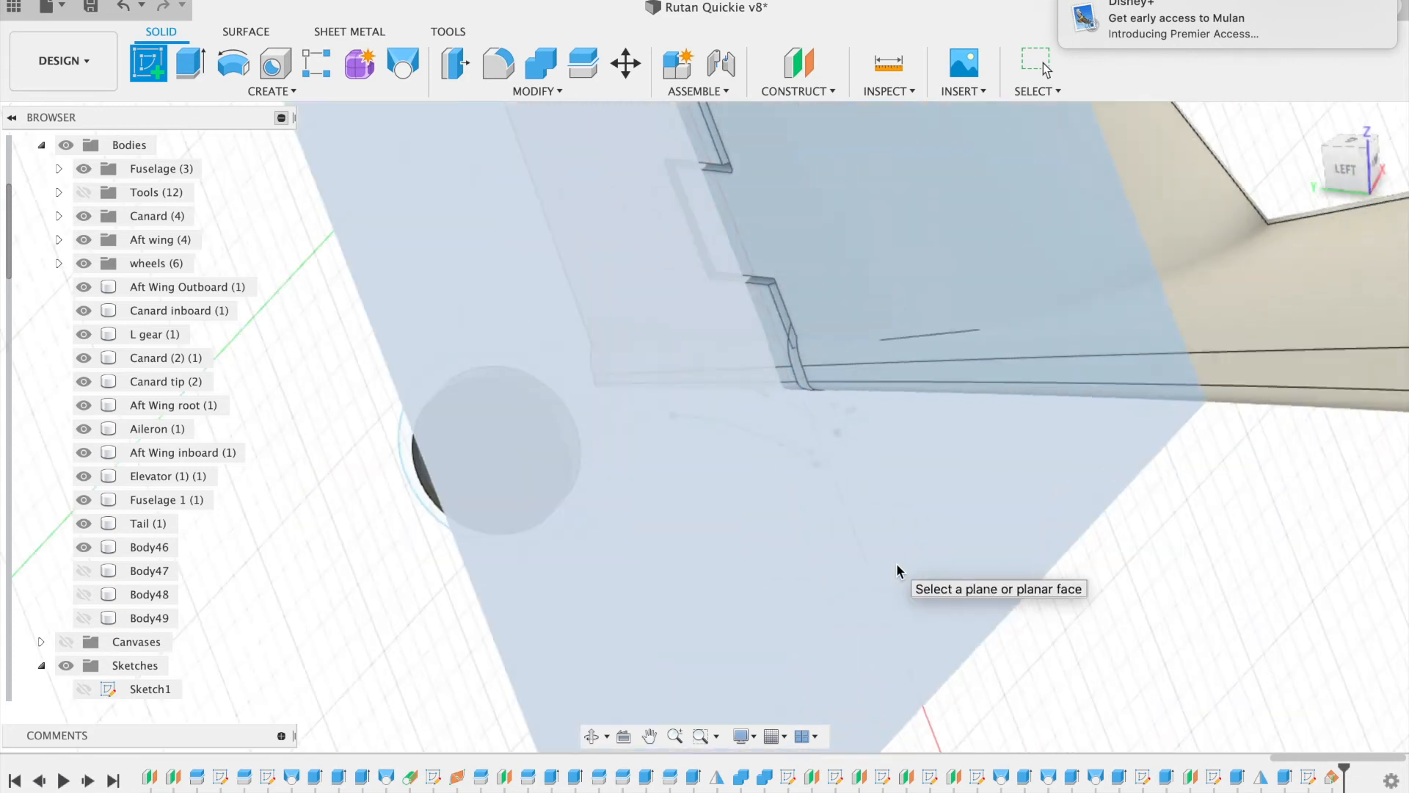
pyautogui.click(896, 562)
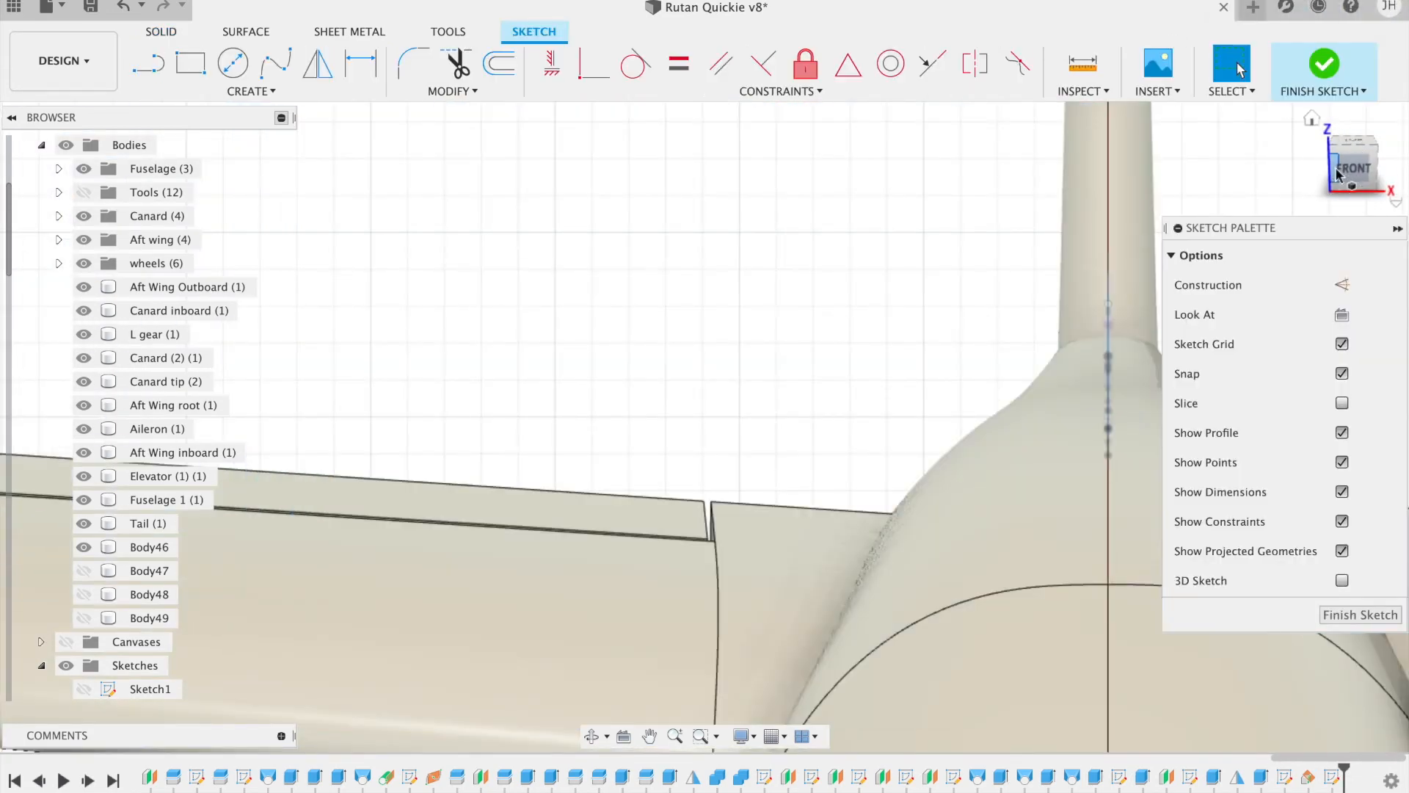
pyautogui.click(1336, 174)
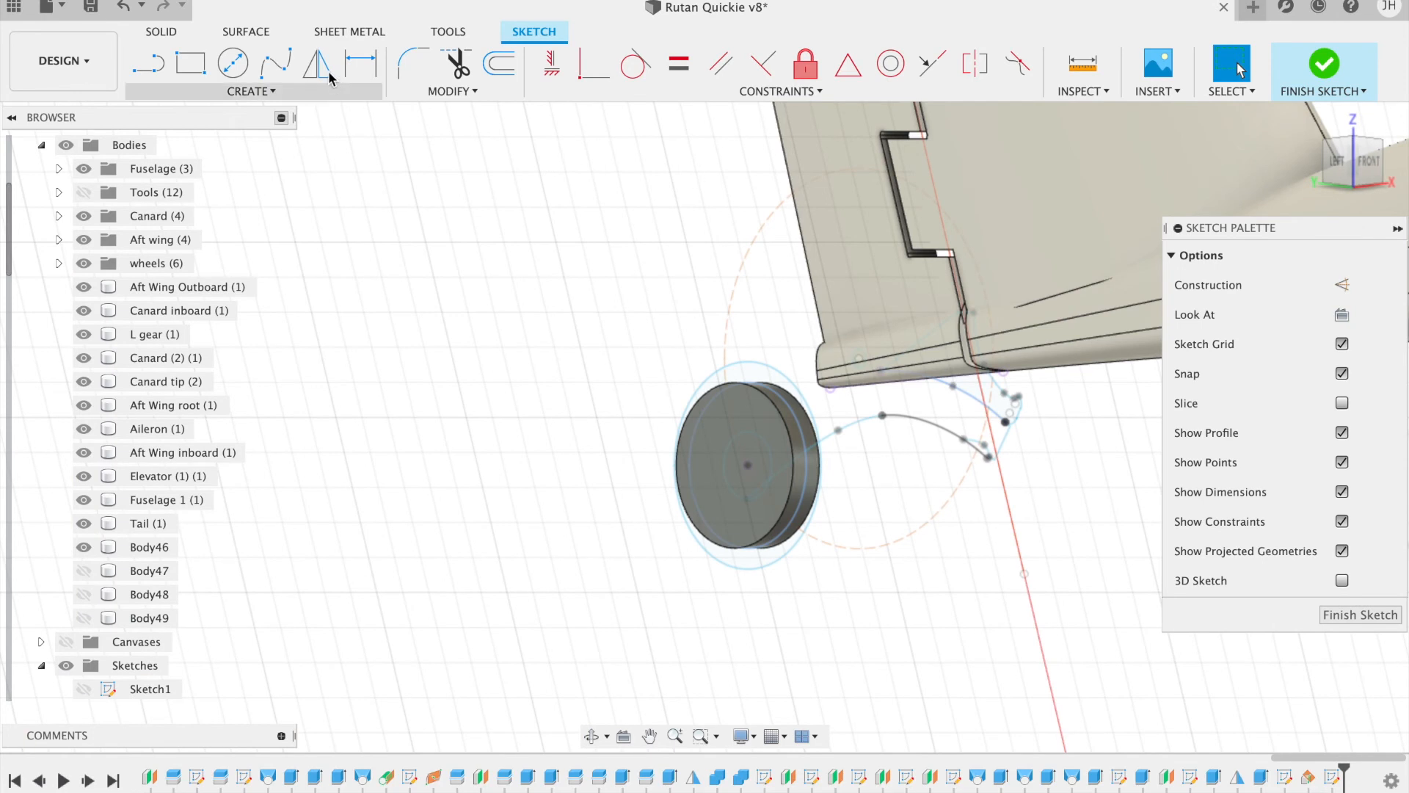
# Step: Start an Intersect with Projection Link enabled, selecting three lower faces on the near side of Fuselage 1
pyautogui.click(298, 92)
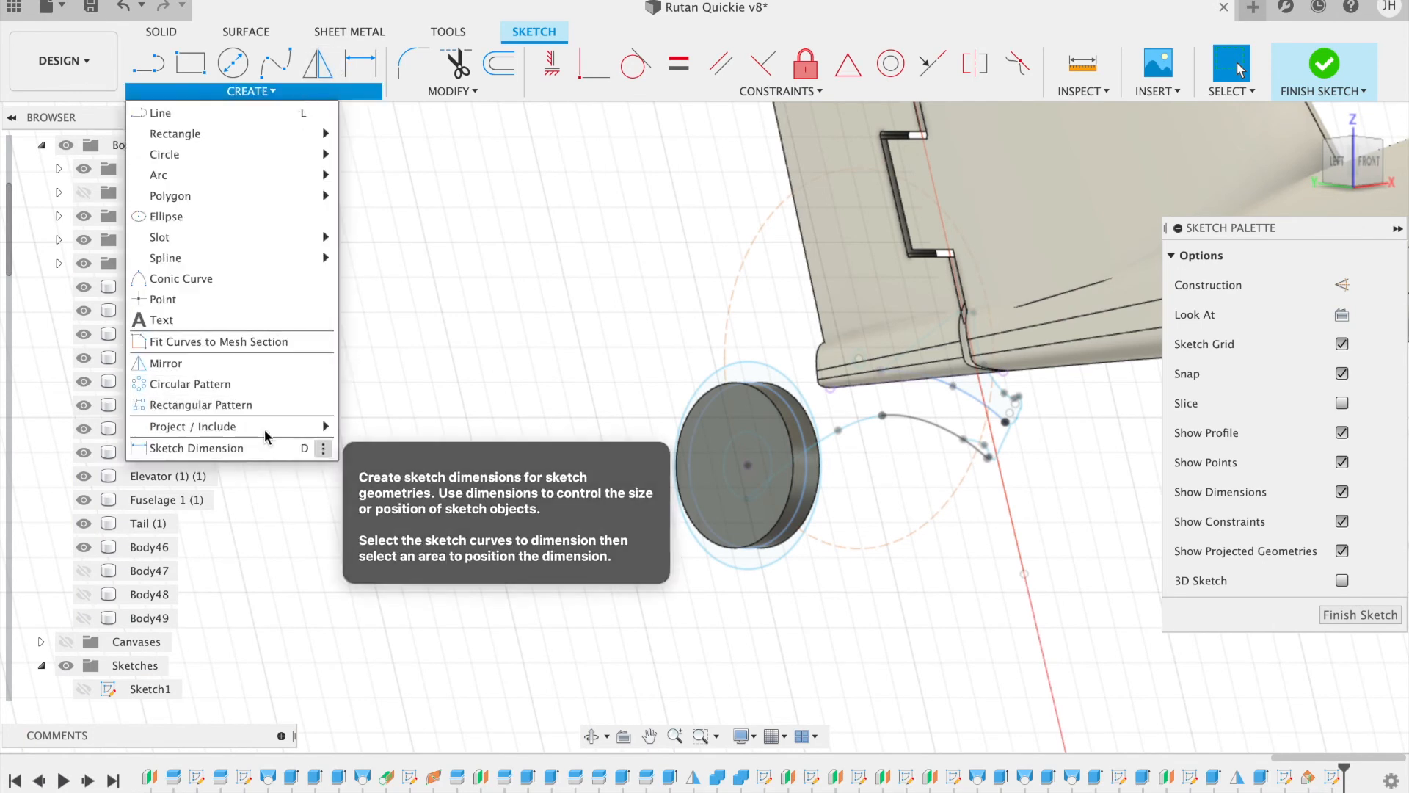
pyautogui.moveTo(263, 427)
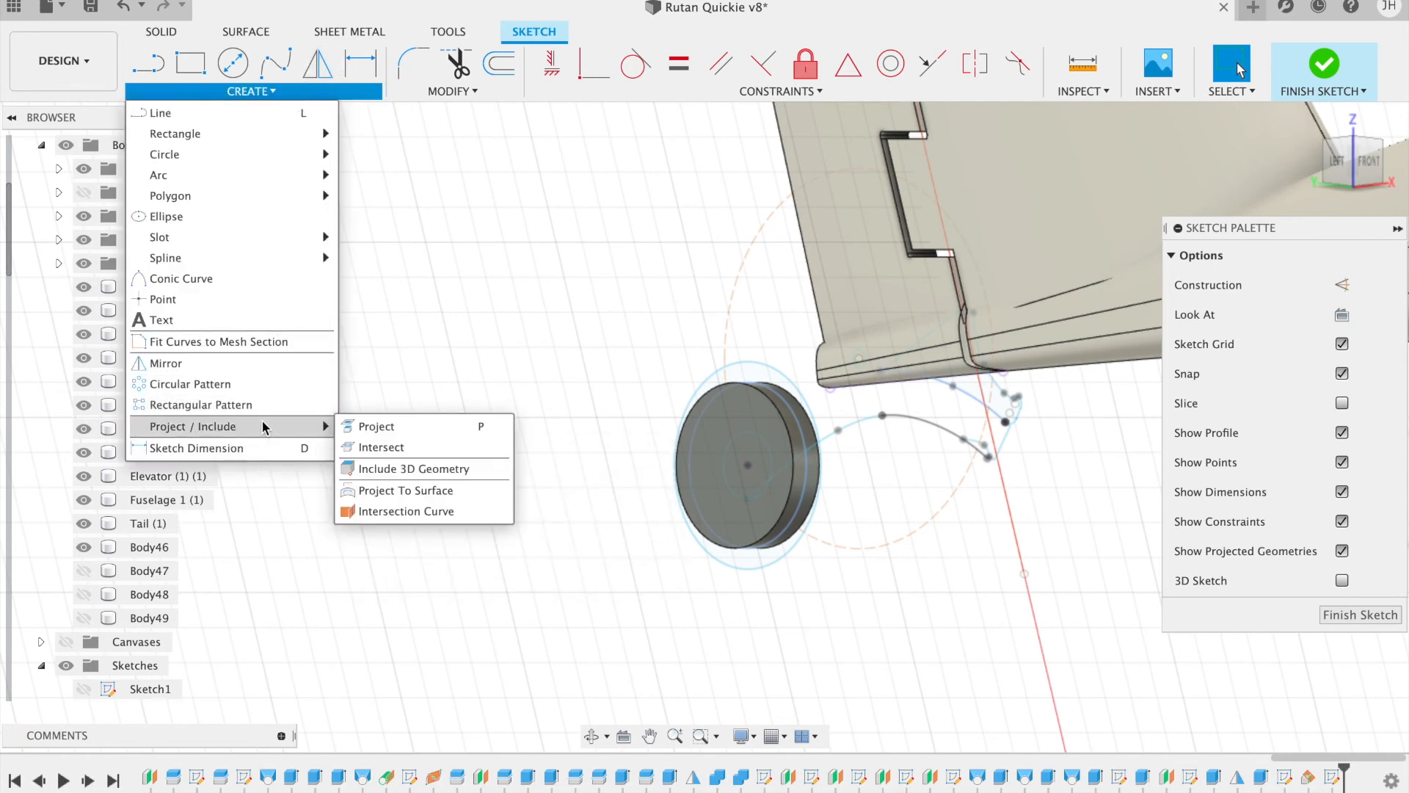
pyautogui.click(378, 447)
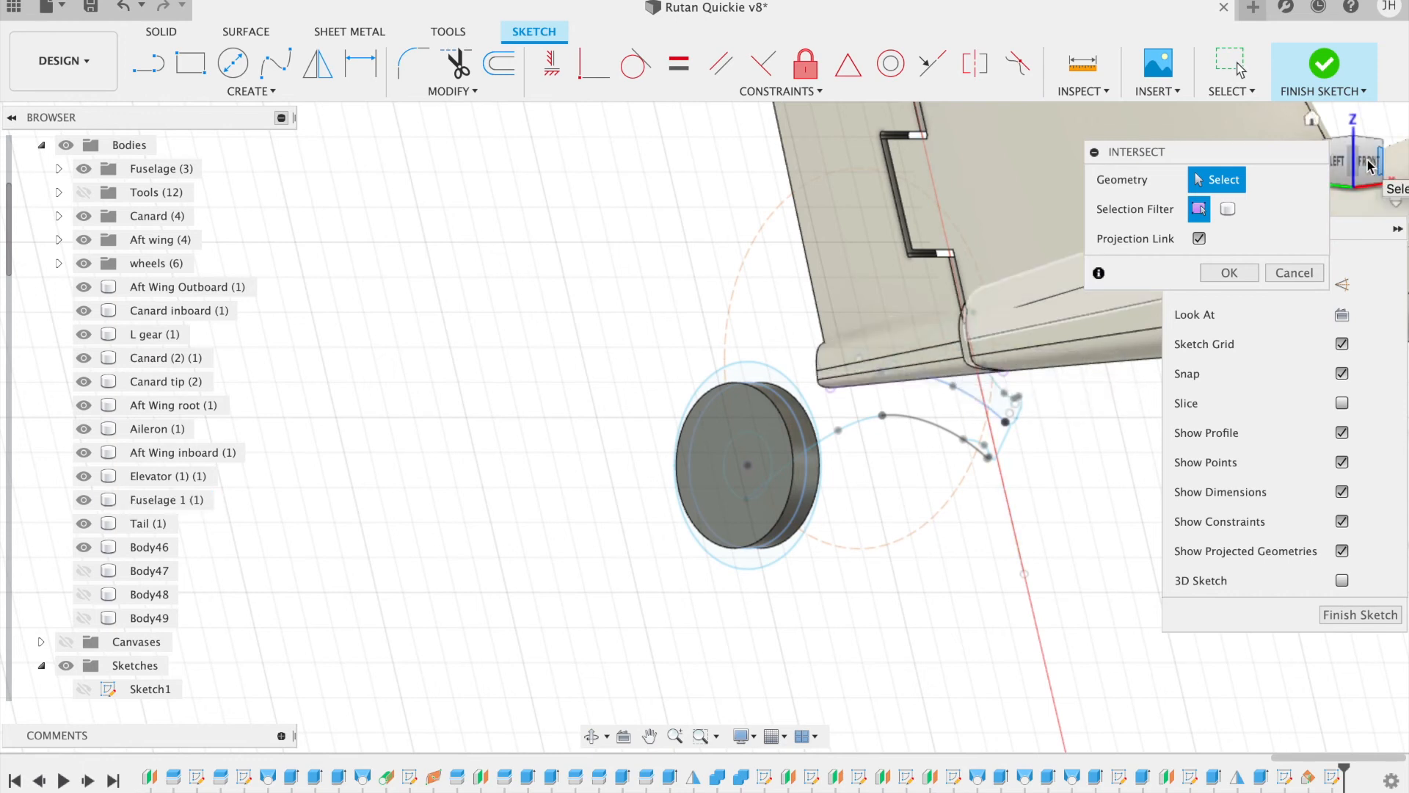
pyautogui.scroll(4, 1047, 237)
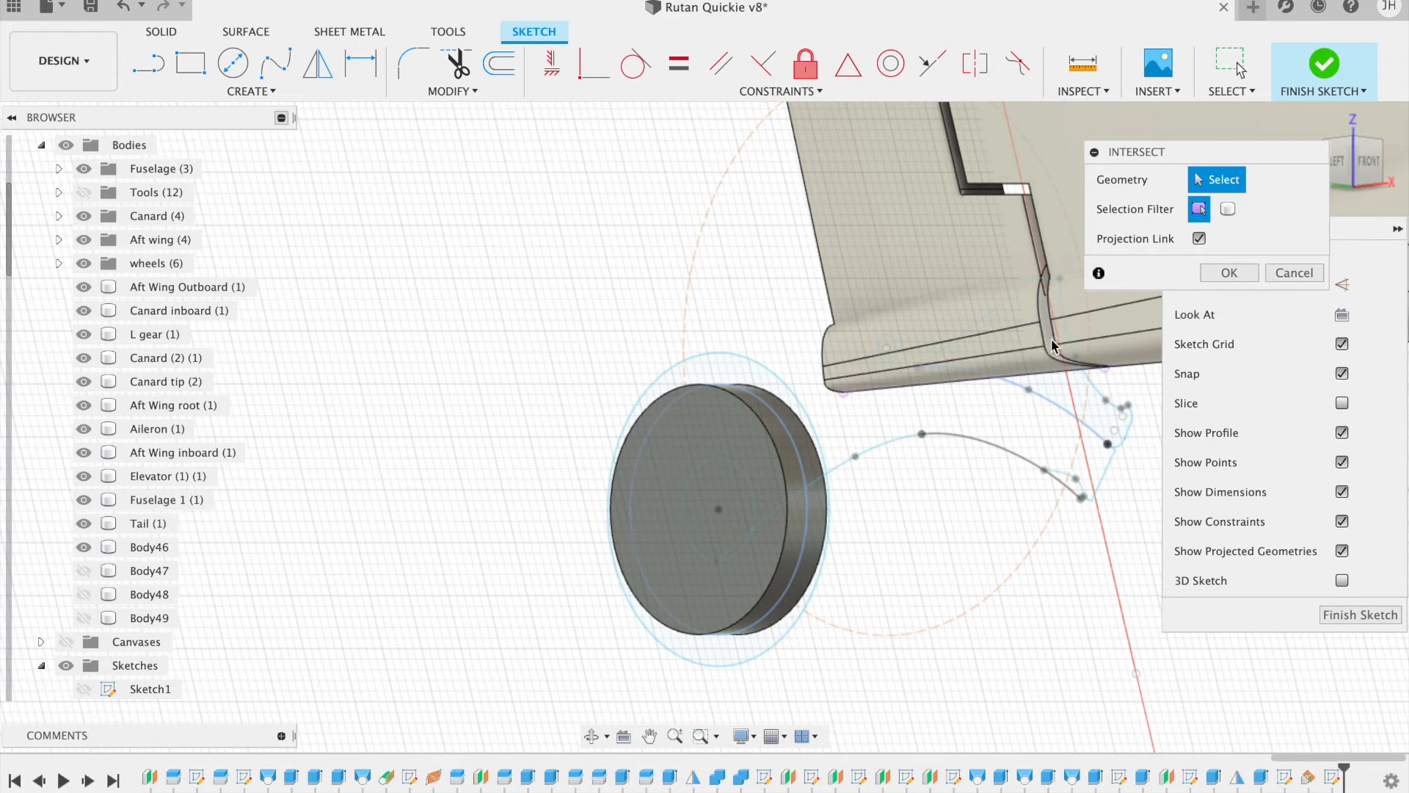
pyautogui.click(1031, 320)
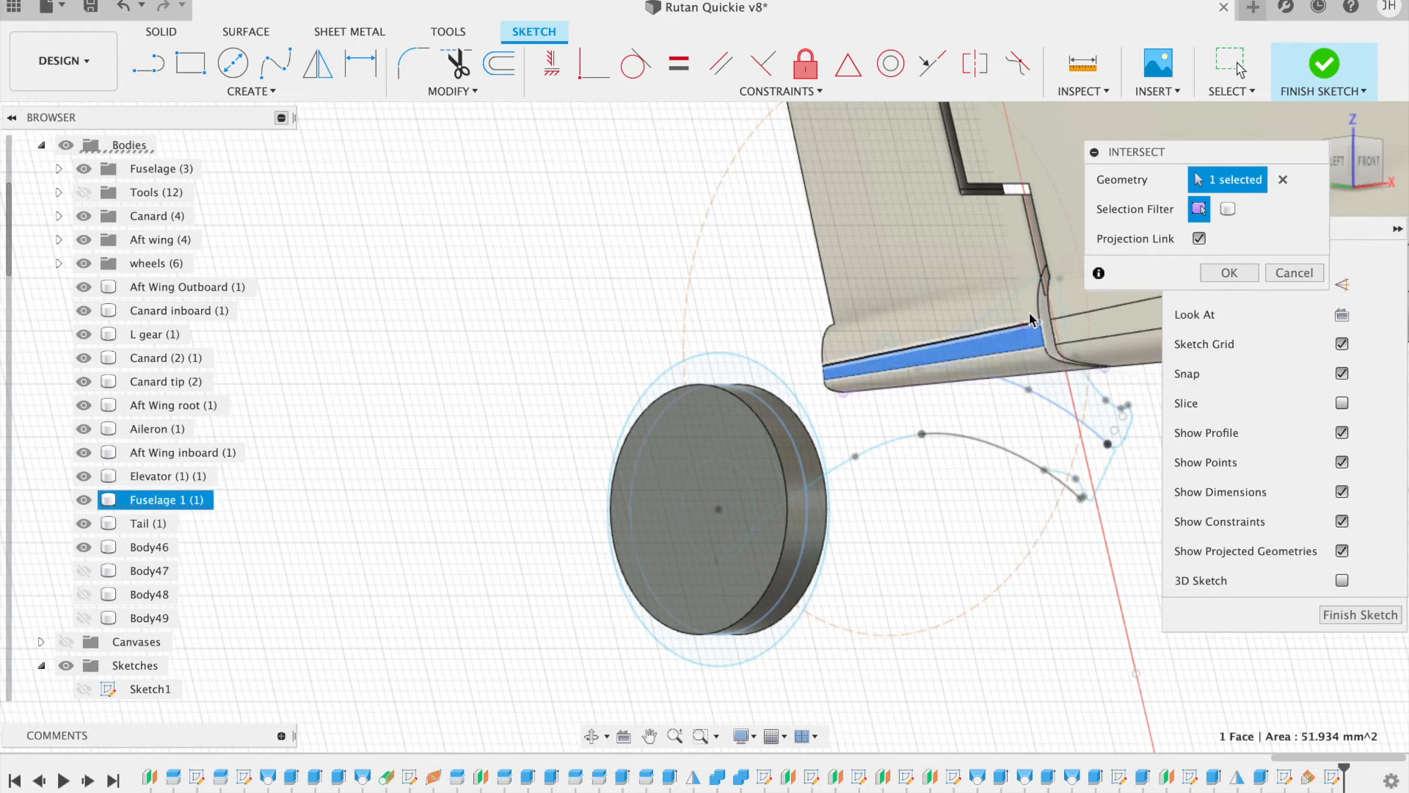
pyautogui.click(1029, 312)
pyautogui.click(1041, 362)
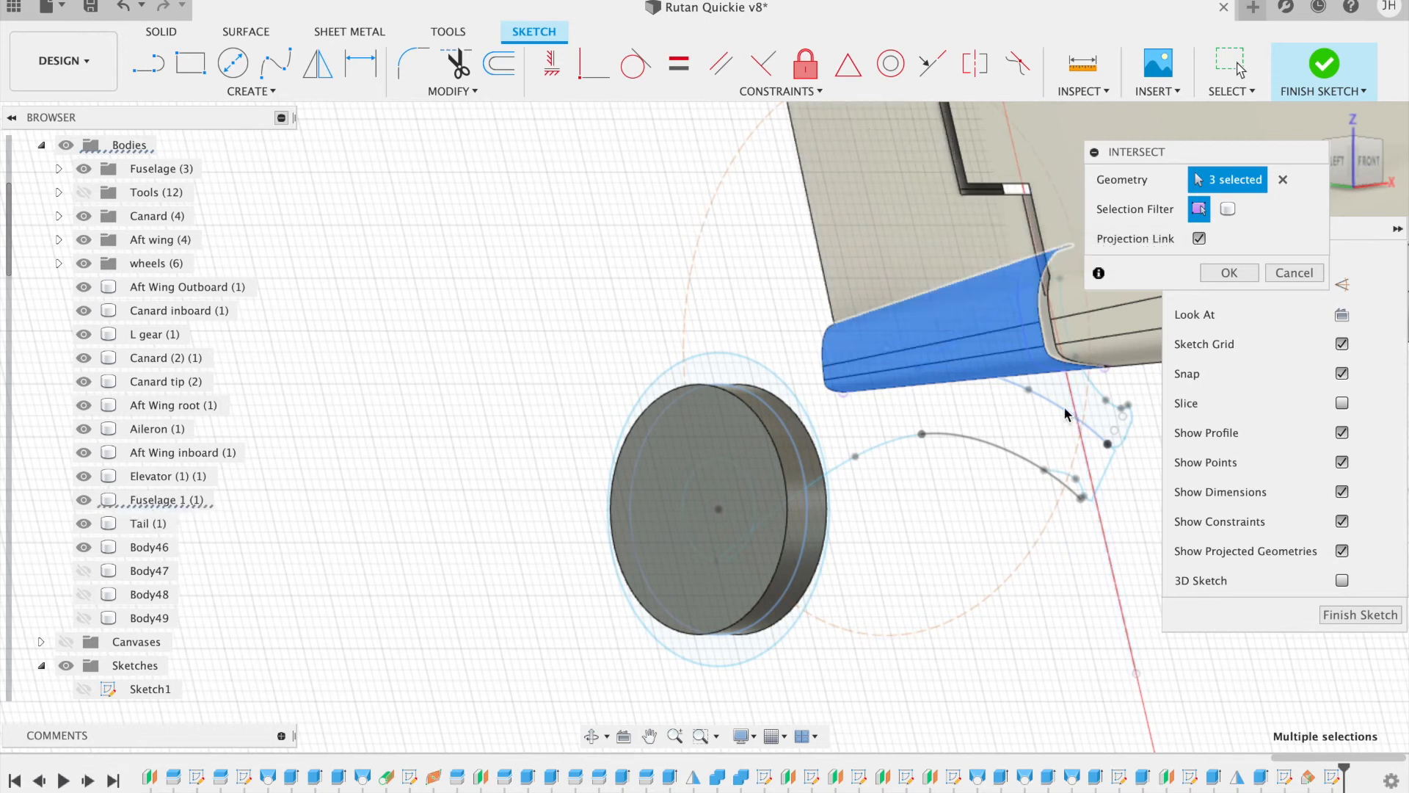
# Step: Add the three matching faces on the opposite side of Fuselage 1 and create the intersection curves
pyautogui.moveTo(1357, 169); pyautogui.dragTo(545, 583)
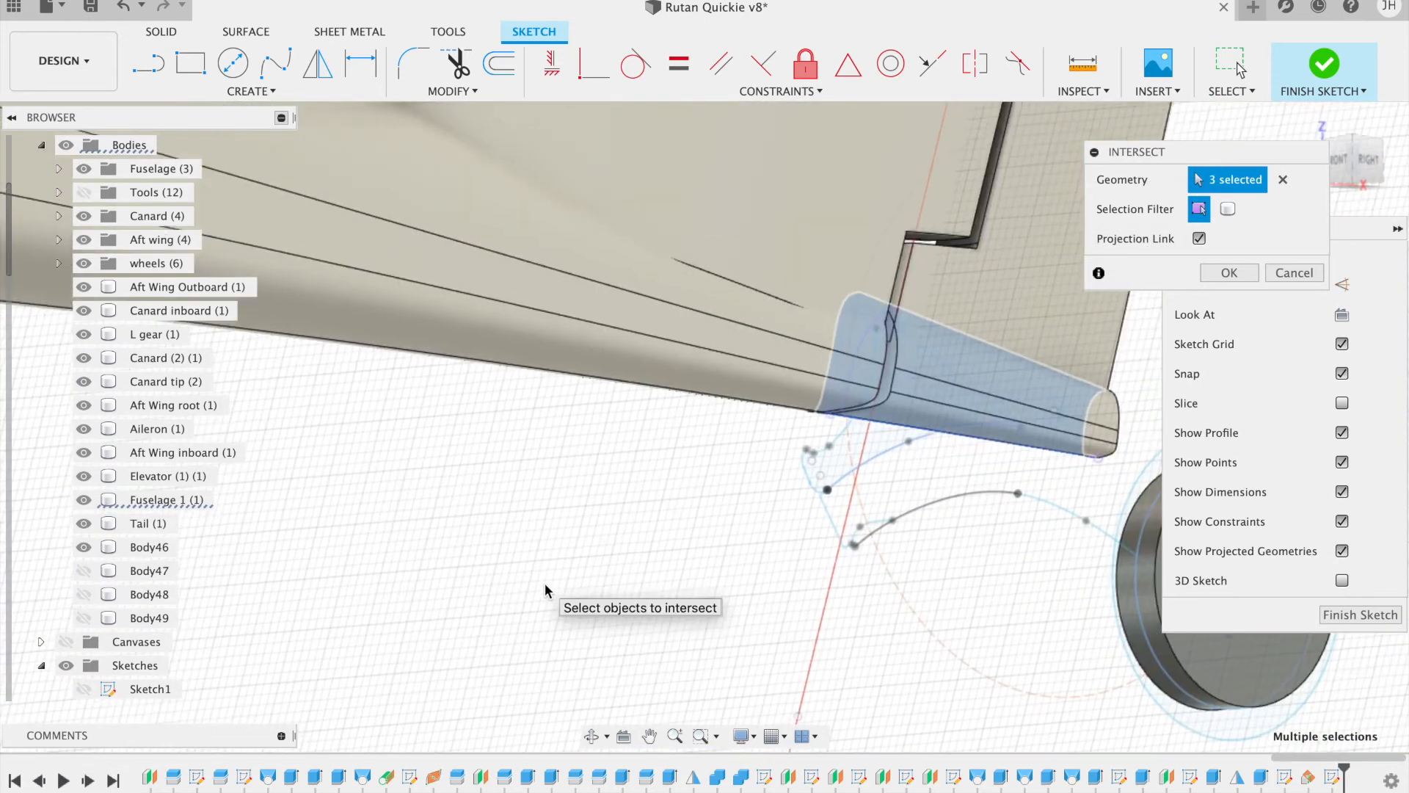
pyautogui.hscroll(3, 546, 584)
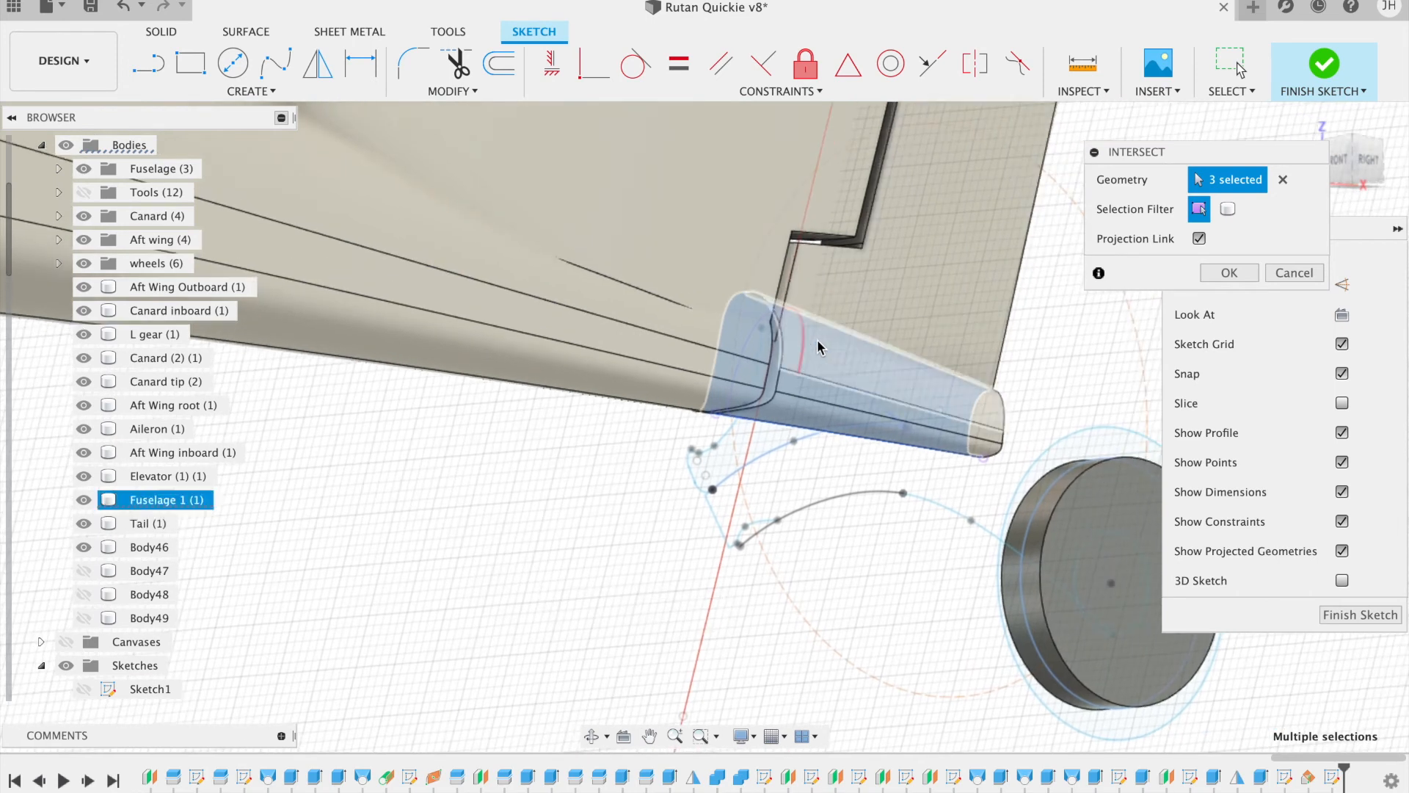
pyautogui.click(810, 369)
pyautogui.click(790, 411)
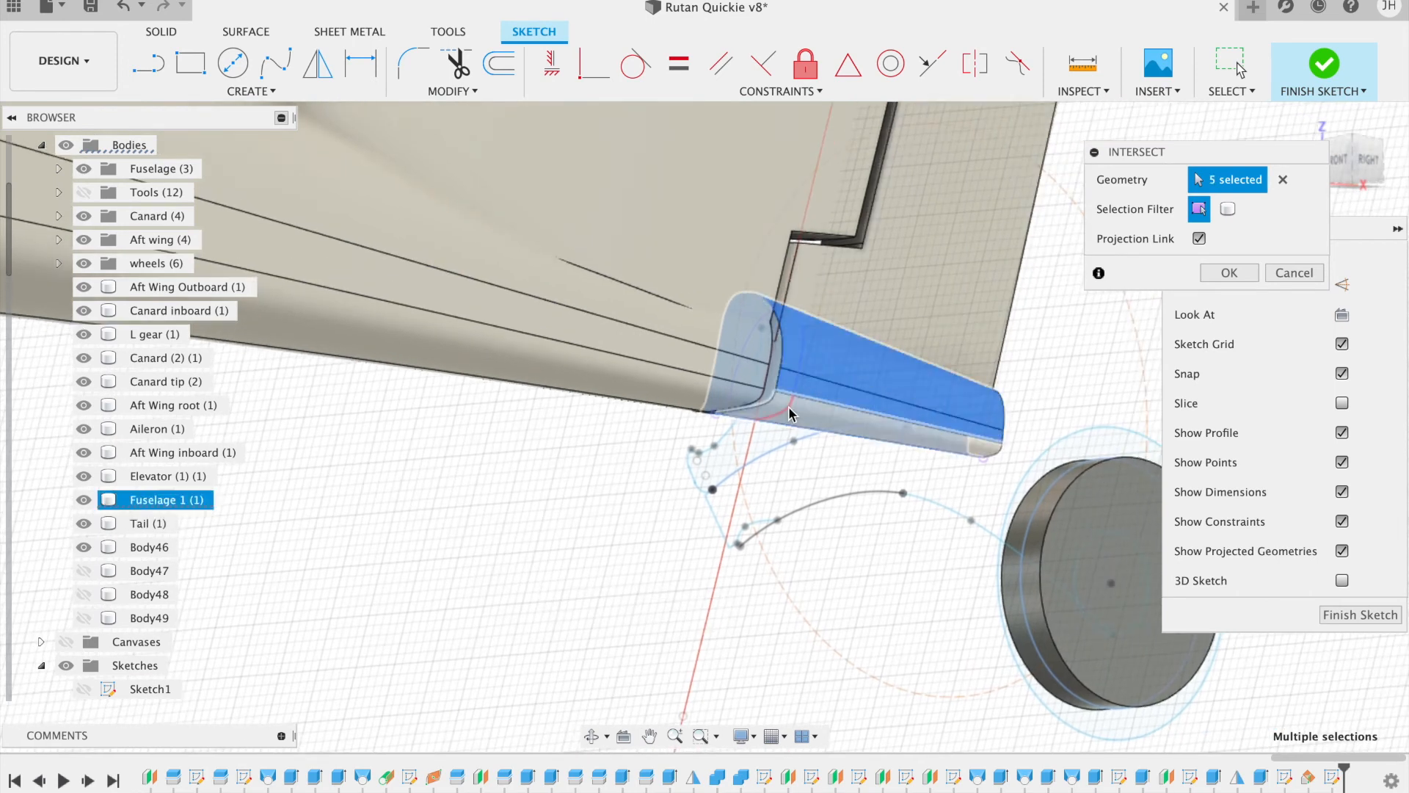
pyautogui.click(789, 413)
pyautogui.moveTo(1358, 158); pyautogui.dragTo(1345, 118)
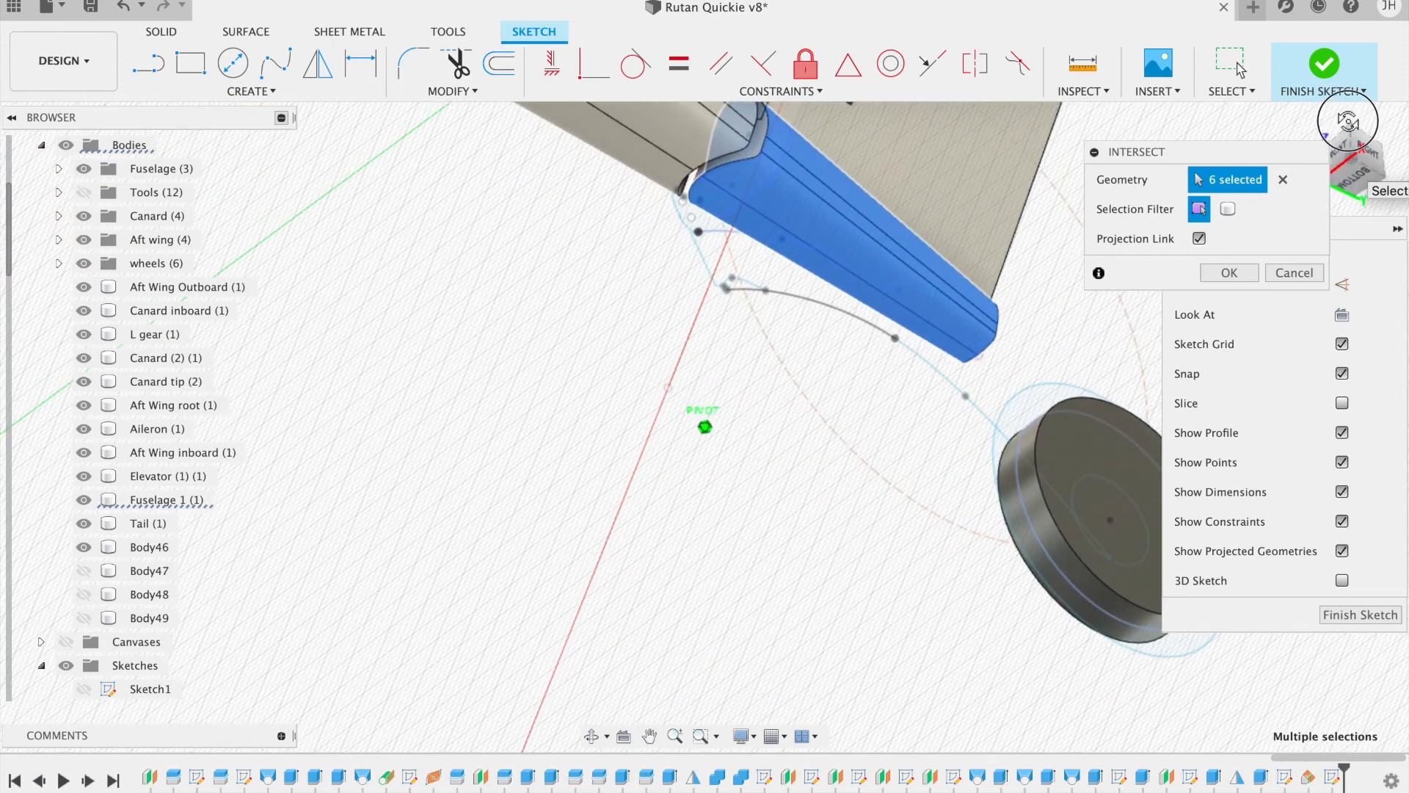
pyautogui.click(1229, 273)
# Step: Hide the Fuselage 1 body and finish the sketch with the intersected outline
pyautogui.moveTo(1345, 163); pyautogui.dragTo(1305, 205)
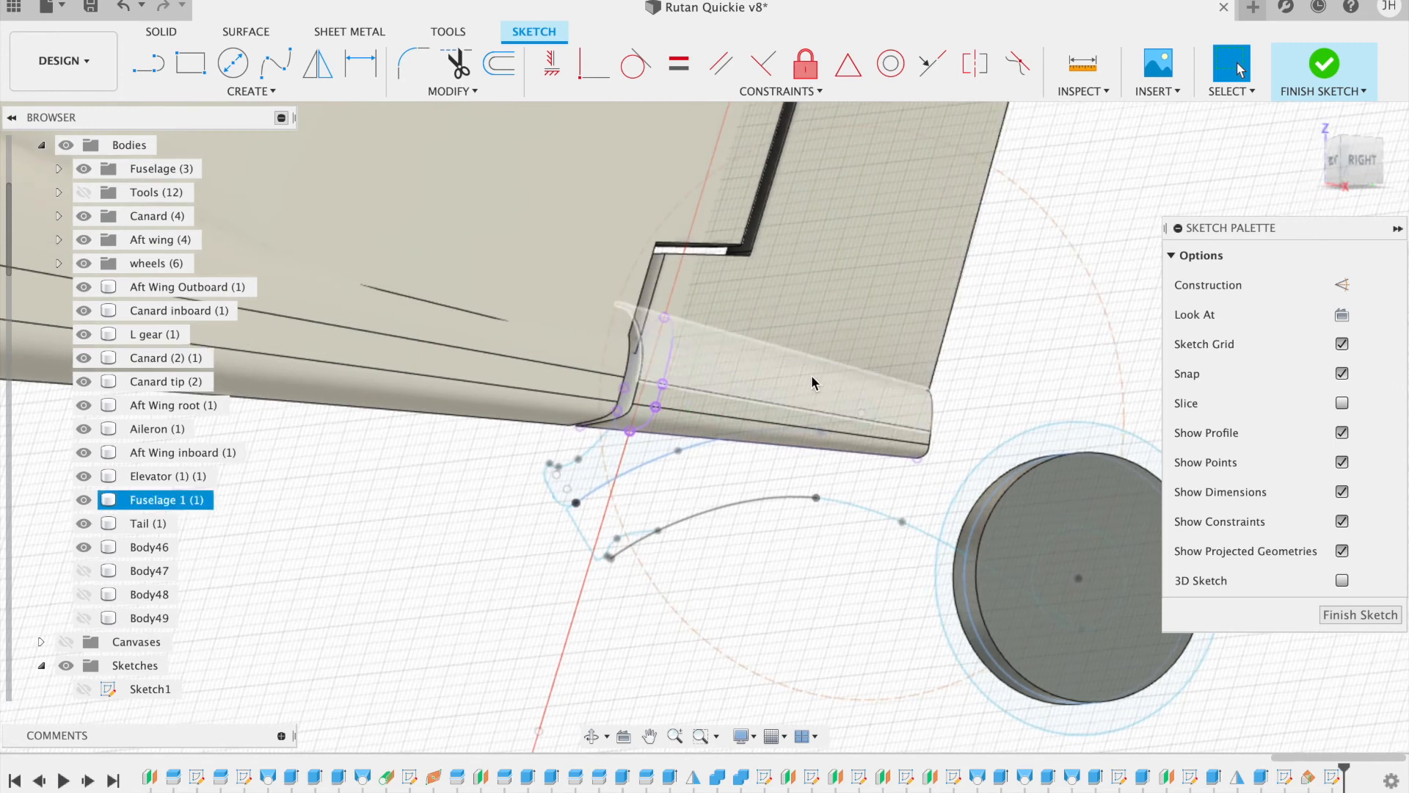
pyautogui.click(83, 499)
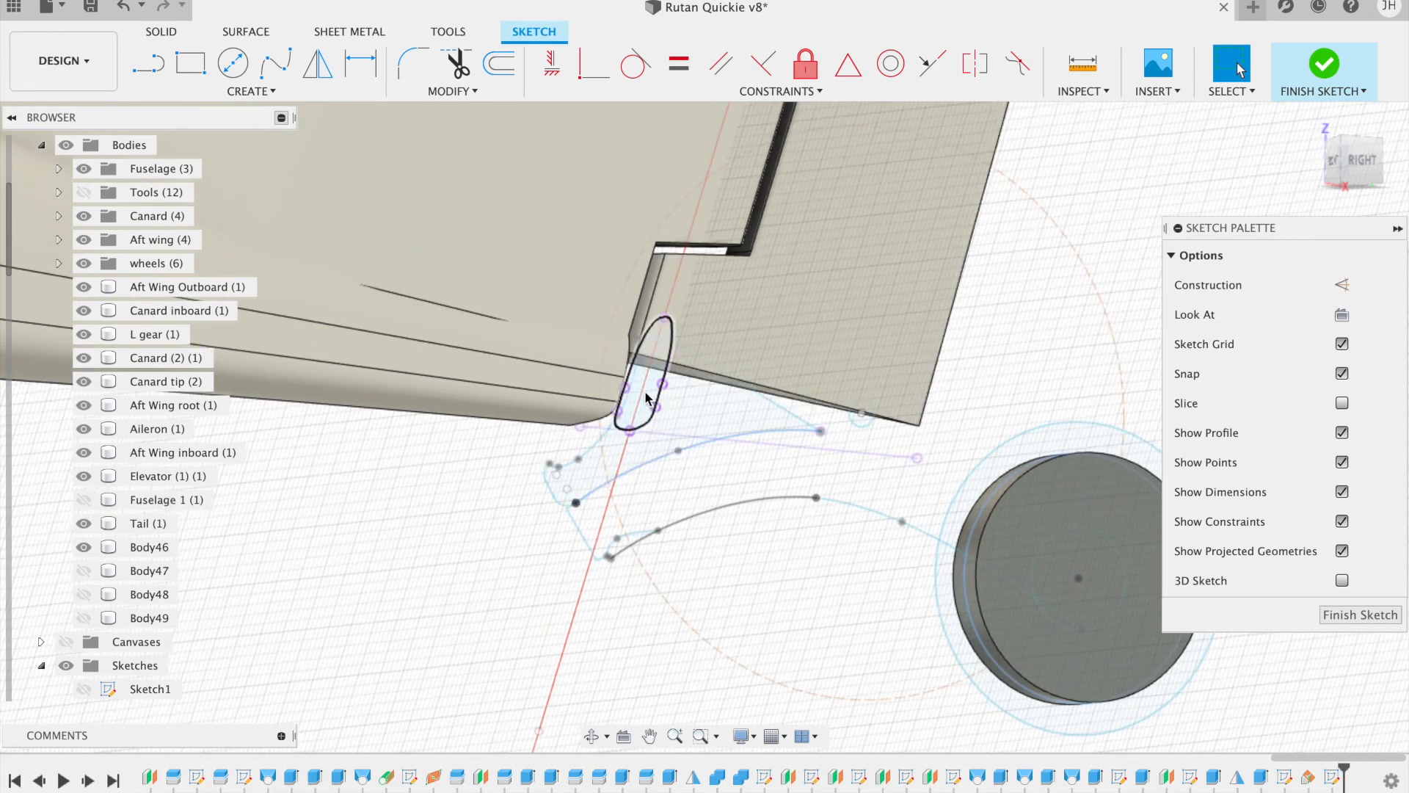
pyautogui.click(1331, 66)
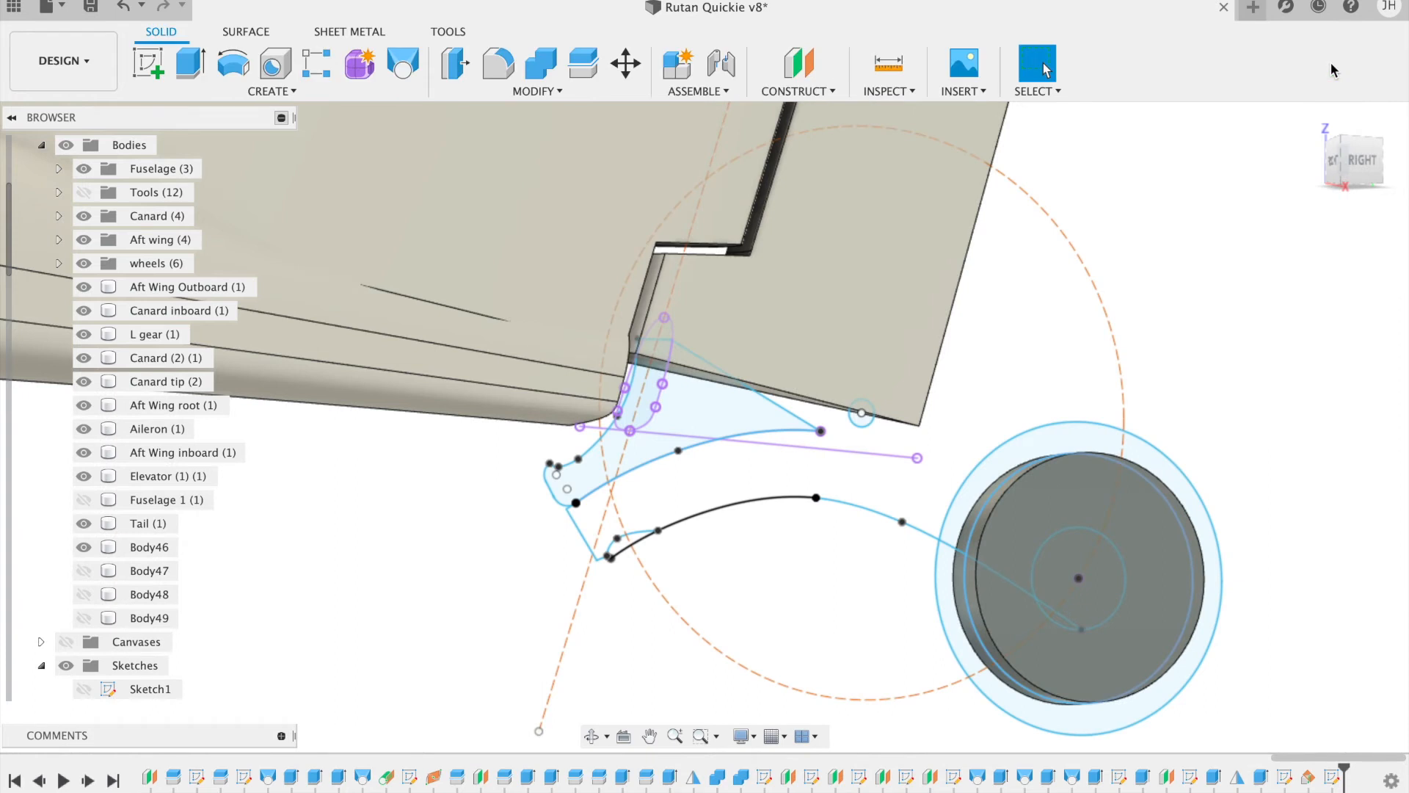
pyautogui.click(653, 385)
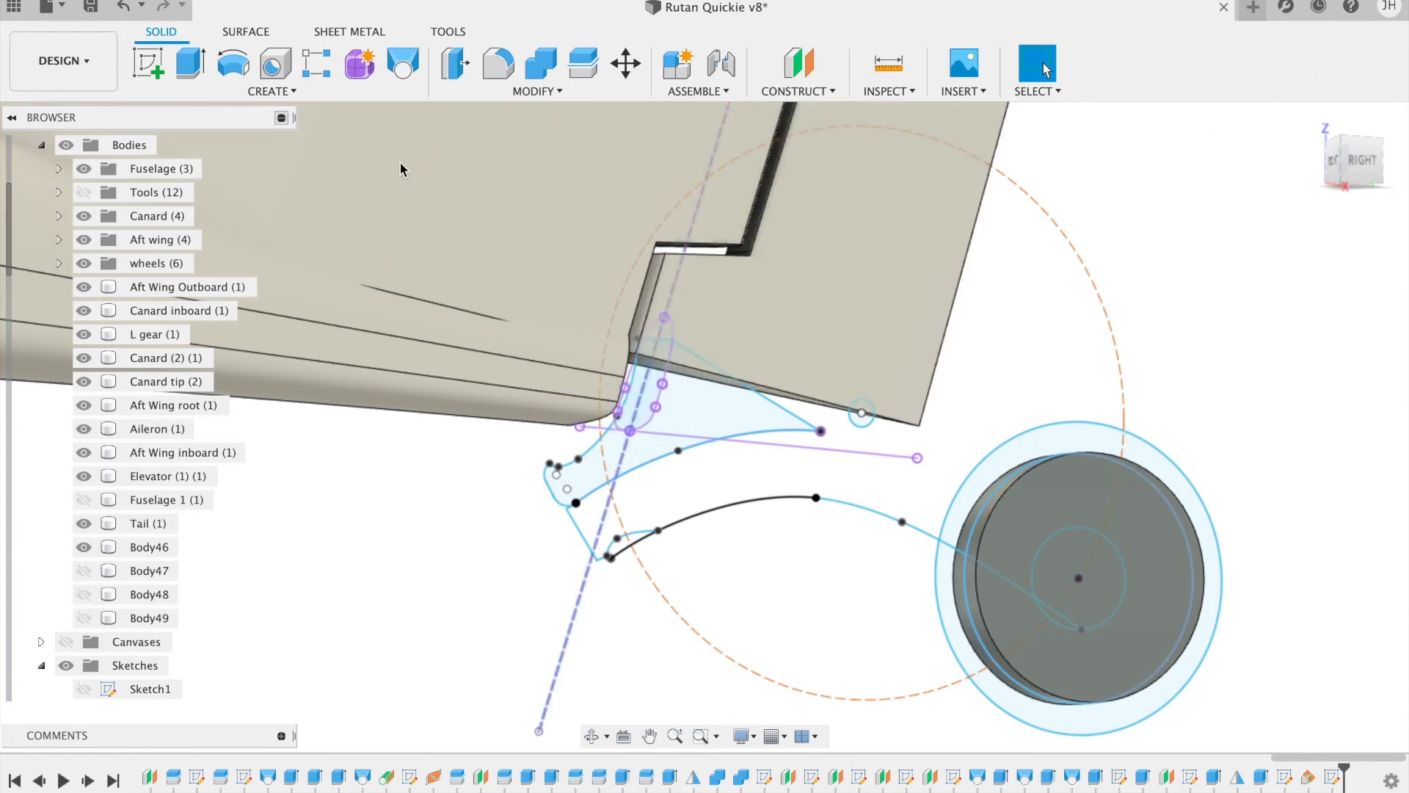
pyautogui.click(190, 63)
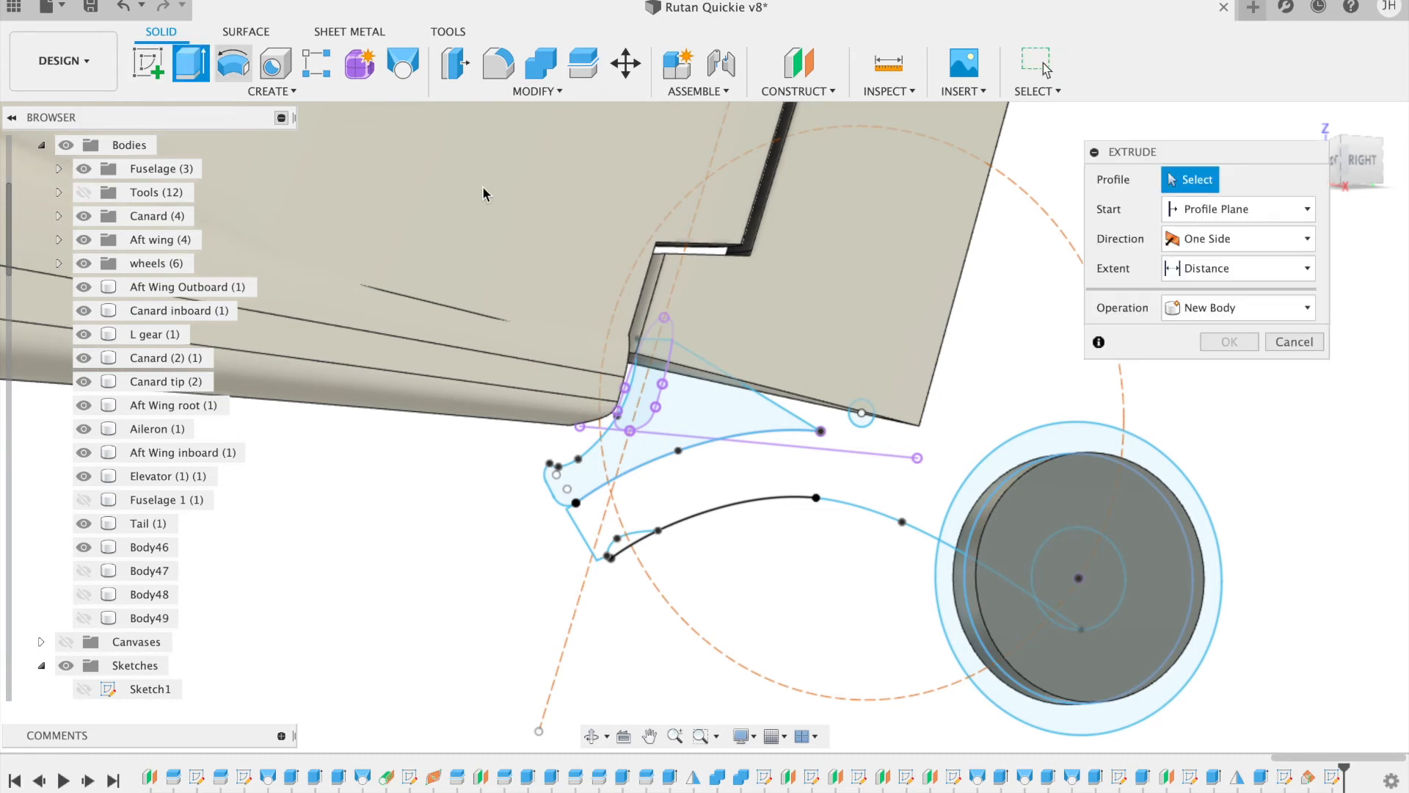
pyautogui.click(636, 371)
pyautogui.moveTo(634, 374); pyautogui.dragTo(904, 416)
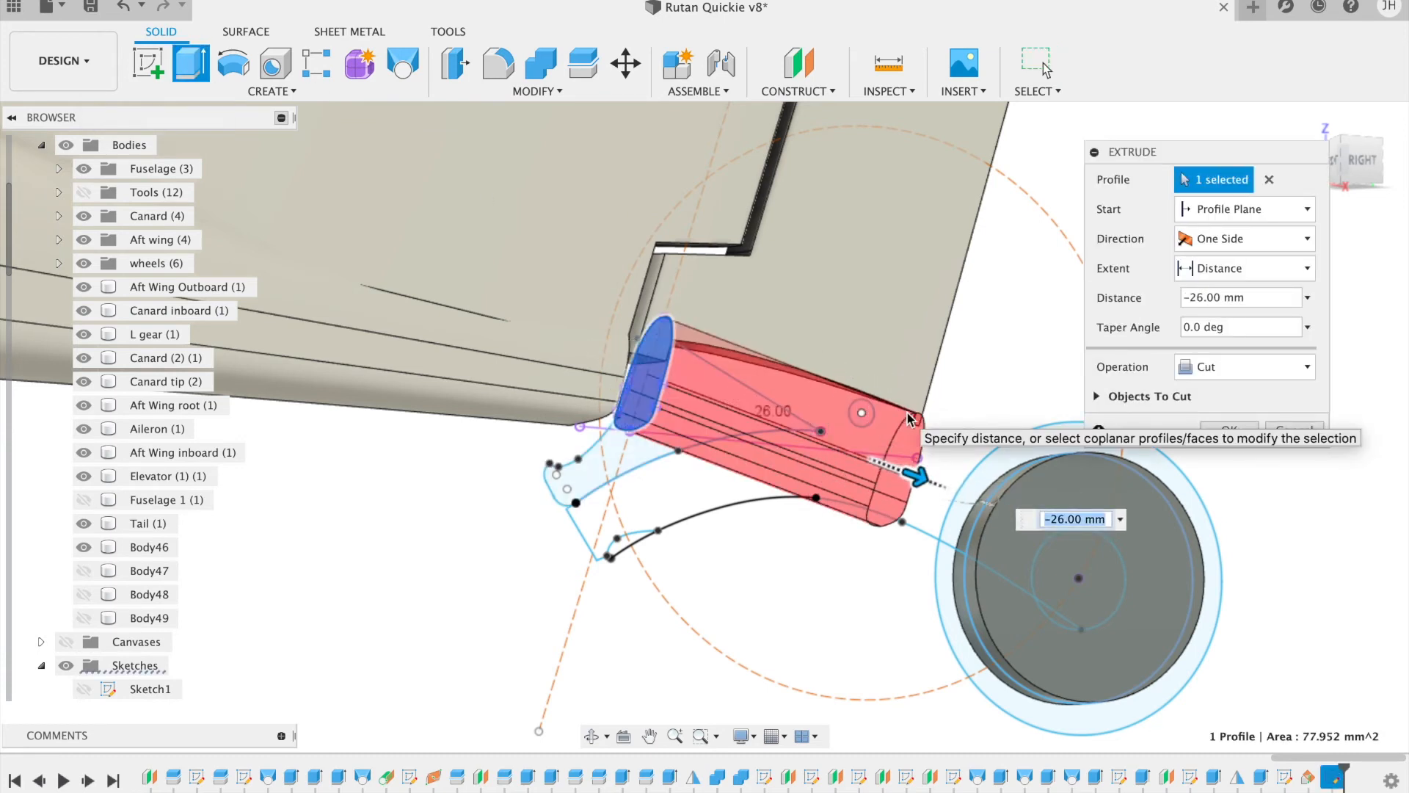
pyautogui.click(1364, 165)
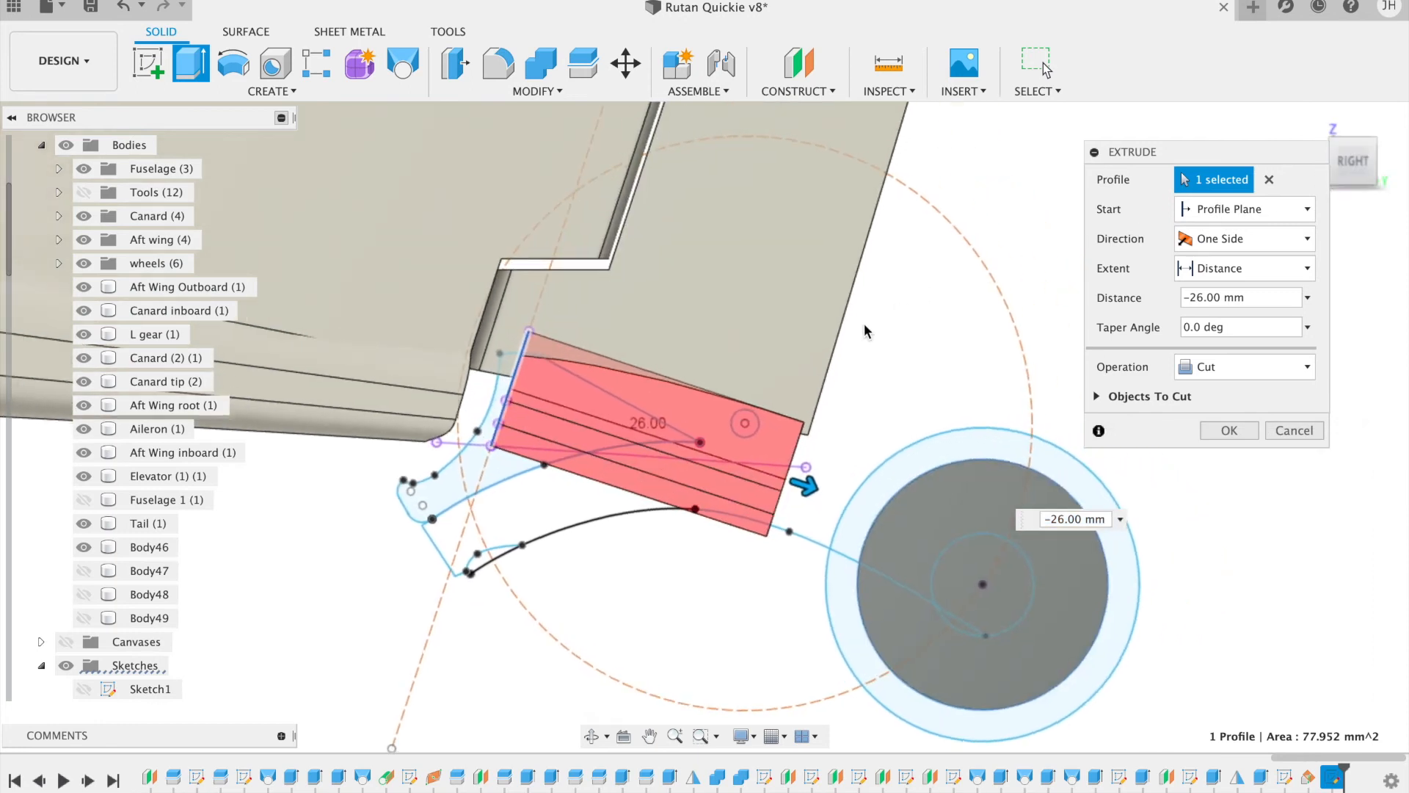
pyautogui.click(1240, 367)
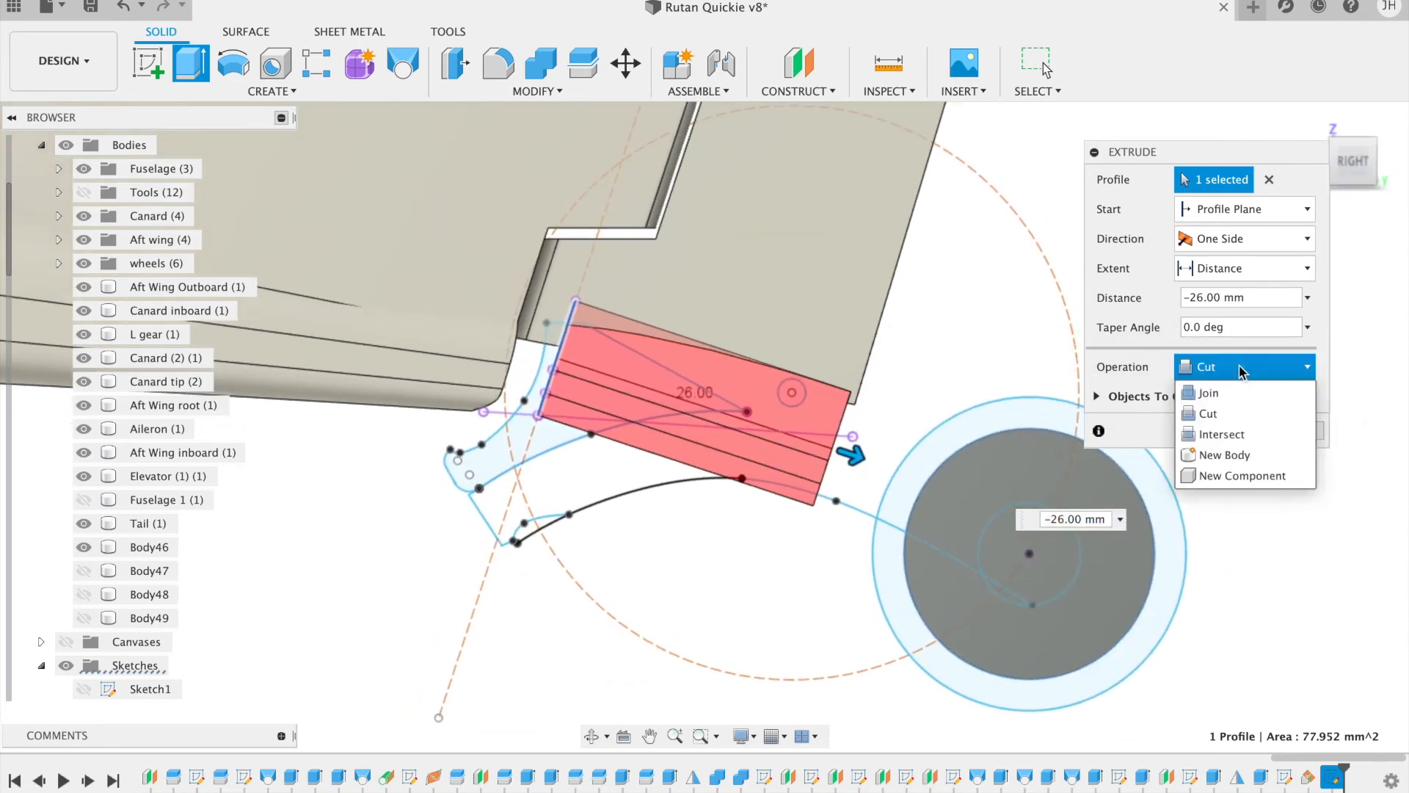
pyautogui.click(1226, 455)
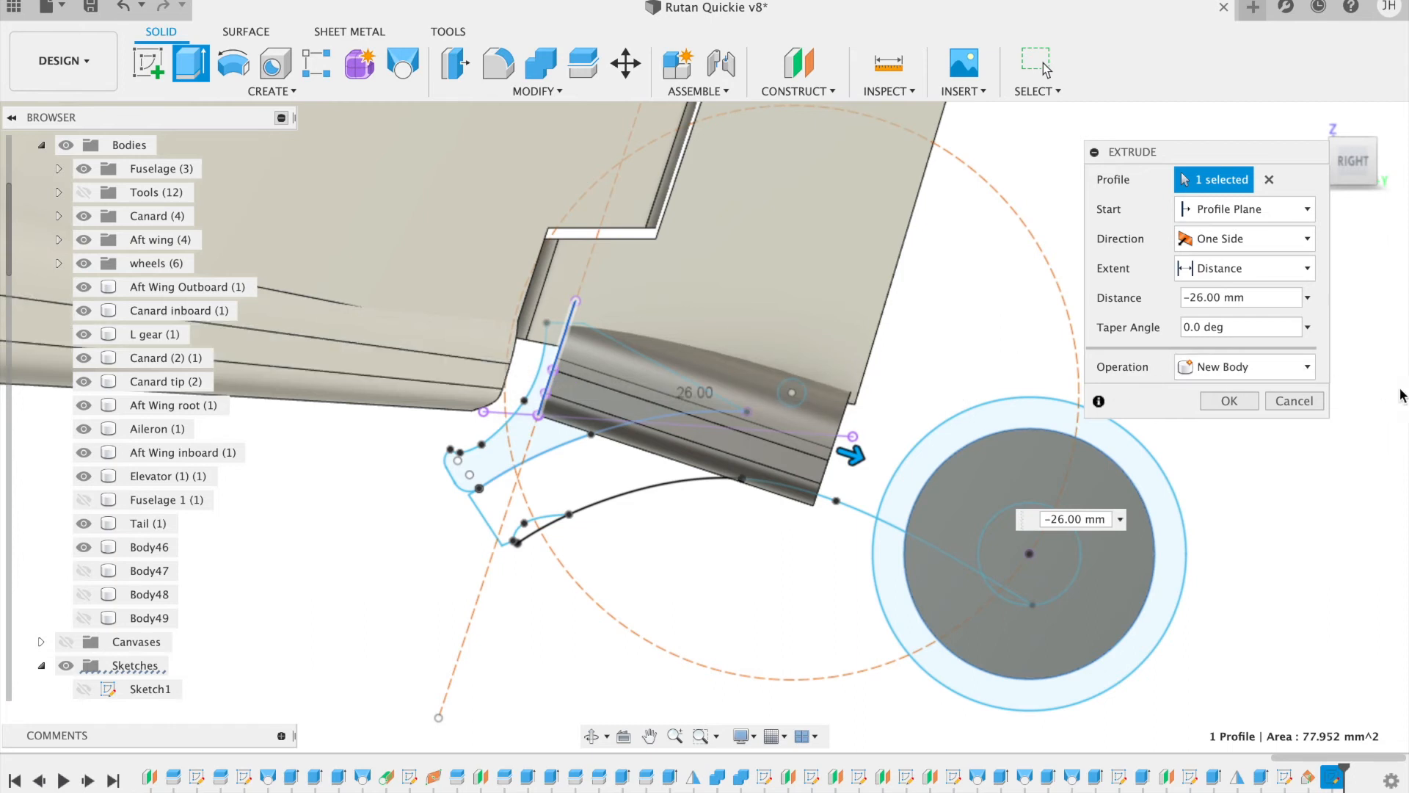
pyautogui.click(1294, 400)
# Step: Set up a single-path Sweep of the intersected oval profile along the straight line beneath the fuselage, creating a New Body
pyautogui.moveTo(1361, 167); pyautogui.dragTo(1311, 163)
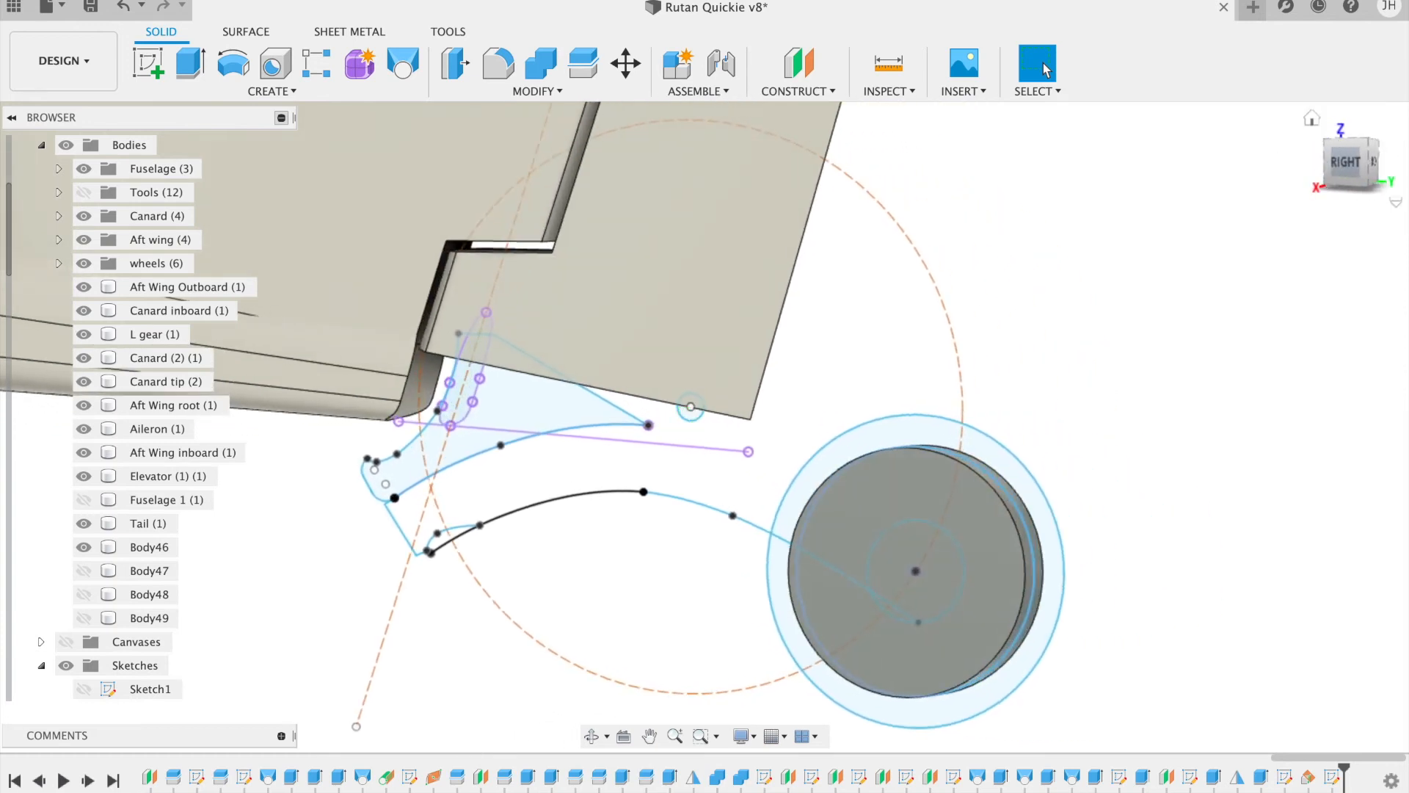
pyautogui.click(271, 91)
pyautogui.click(194, 244)
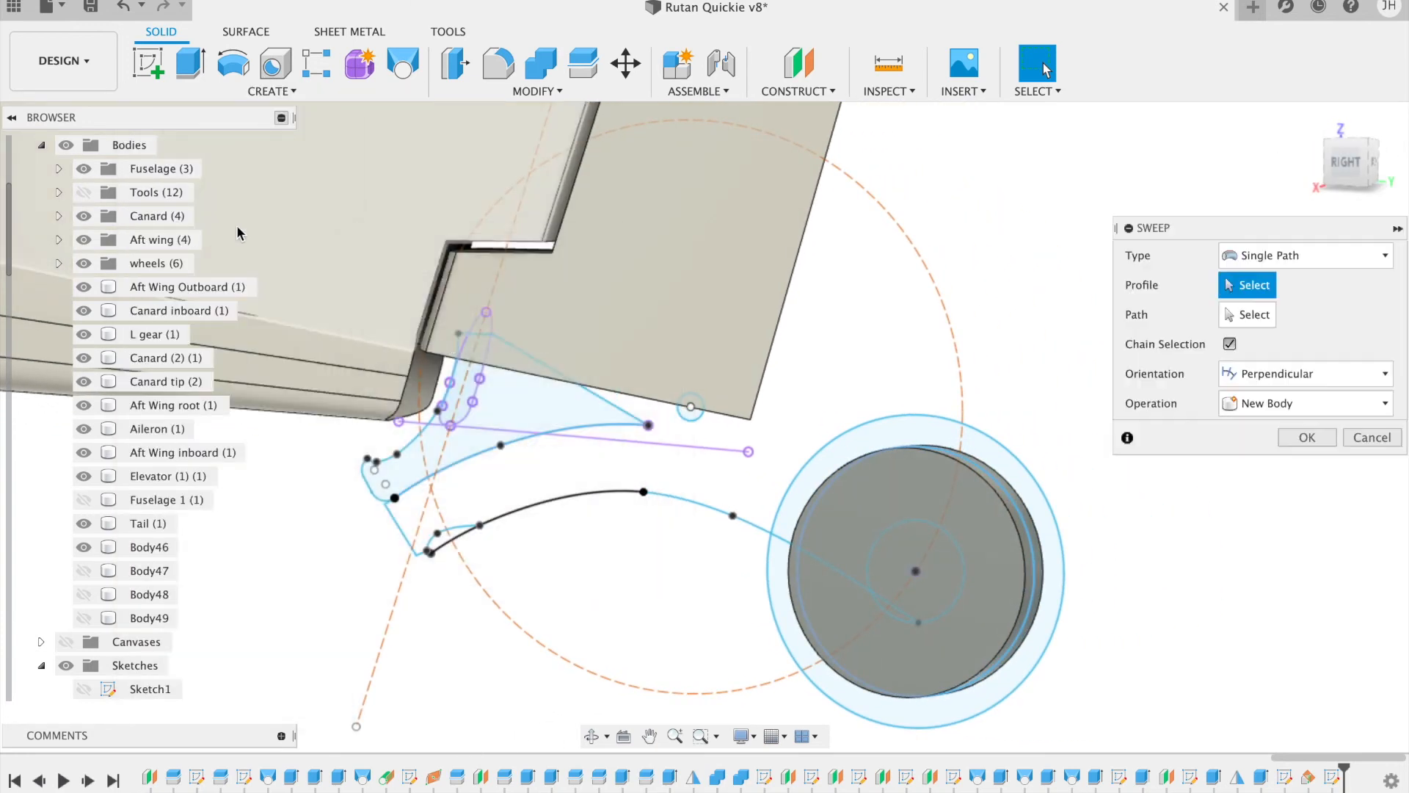
pyautogui.click(478, 329)
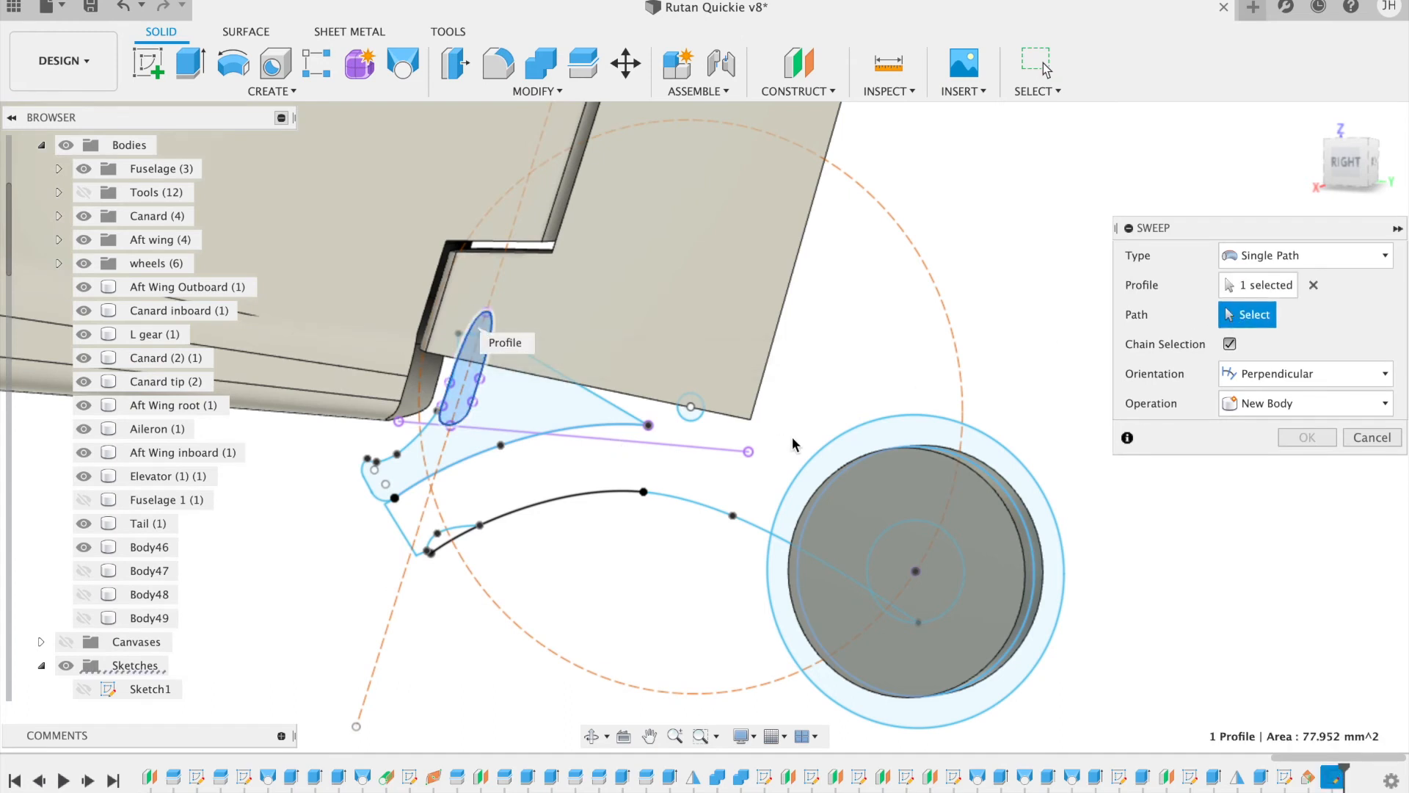
pyautogui.click(698, 449)
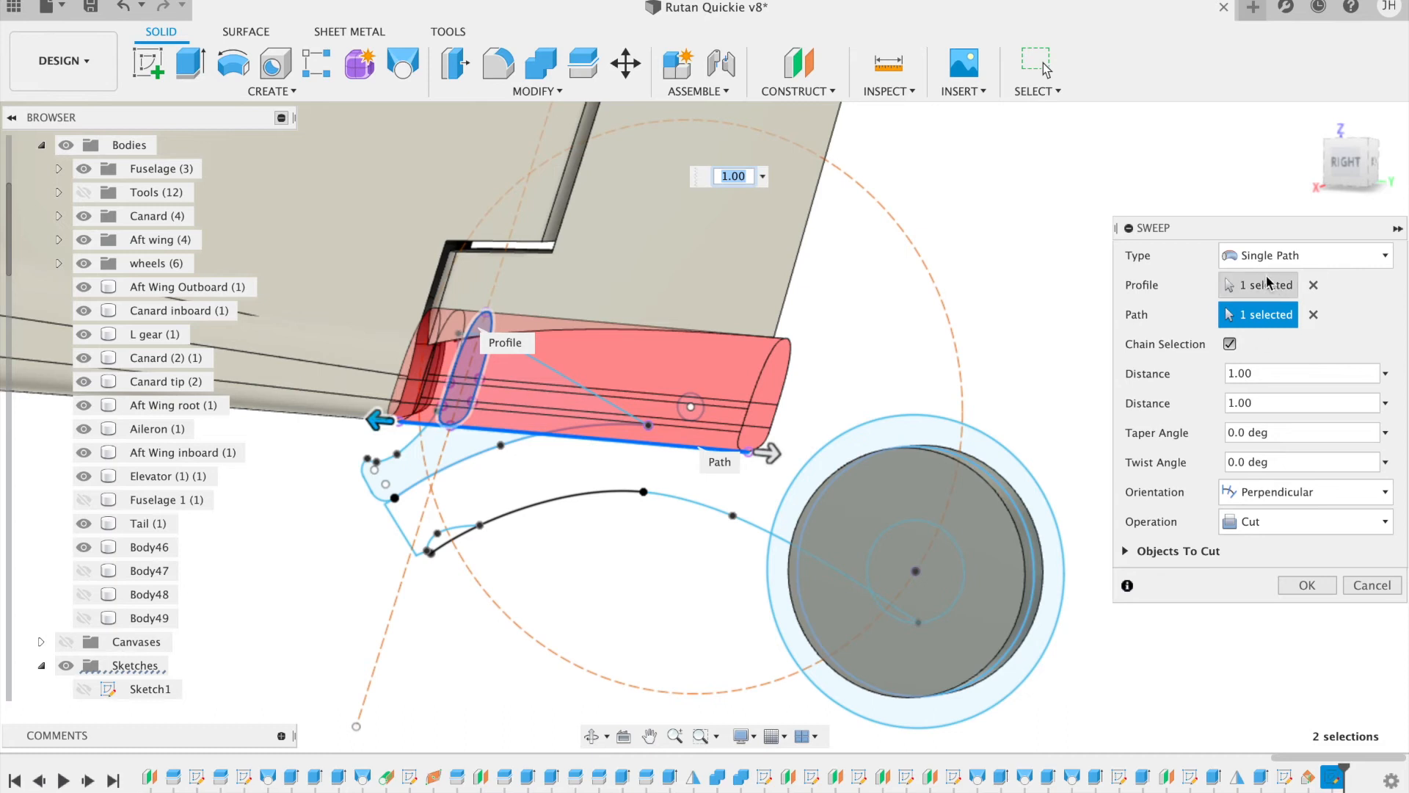
pyautogui.click(1278, 519)
pyautogui.click(1268, 611)
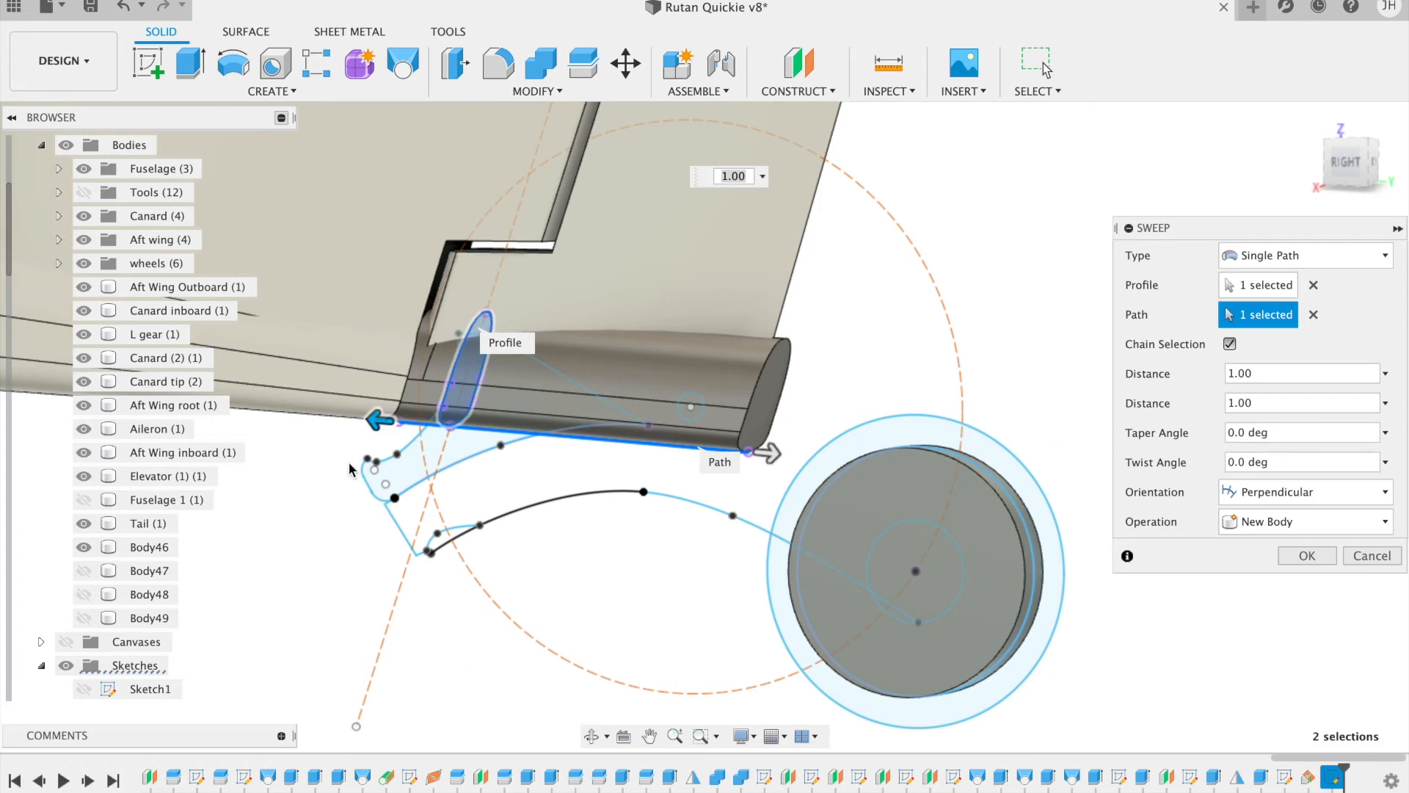
# Step: Set the sweep's forward distance to 0.00, keep its aft distance at 1.00, and create the body
pyautogui.moveTo(380, 419); pyautogui.dragTo(440, 435)
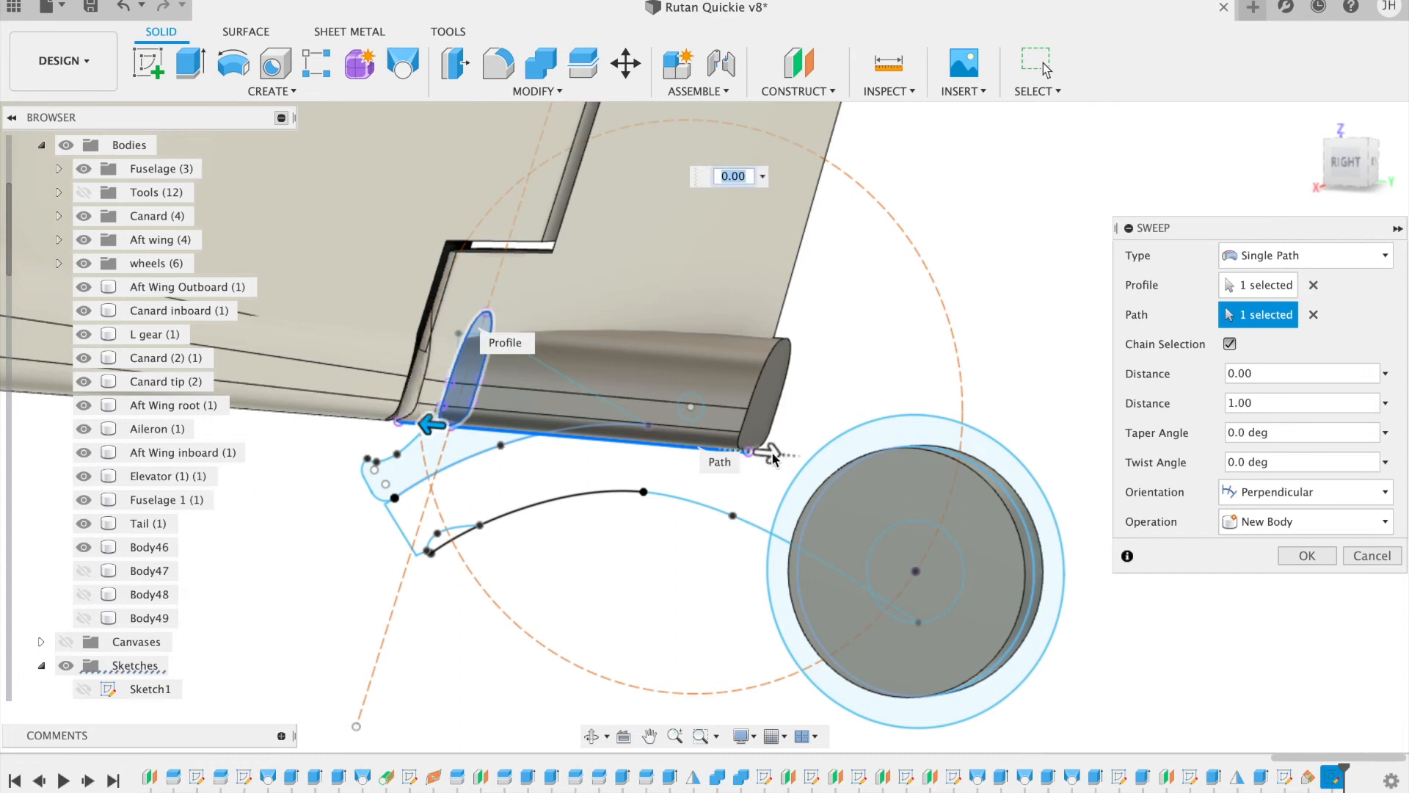
pyautogui.moveTo(772, 458); pyautogui.dragTo(781, 461)
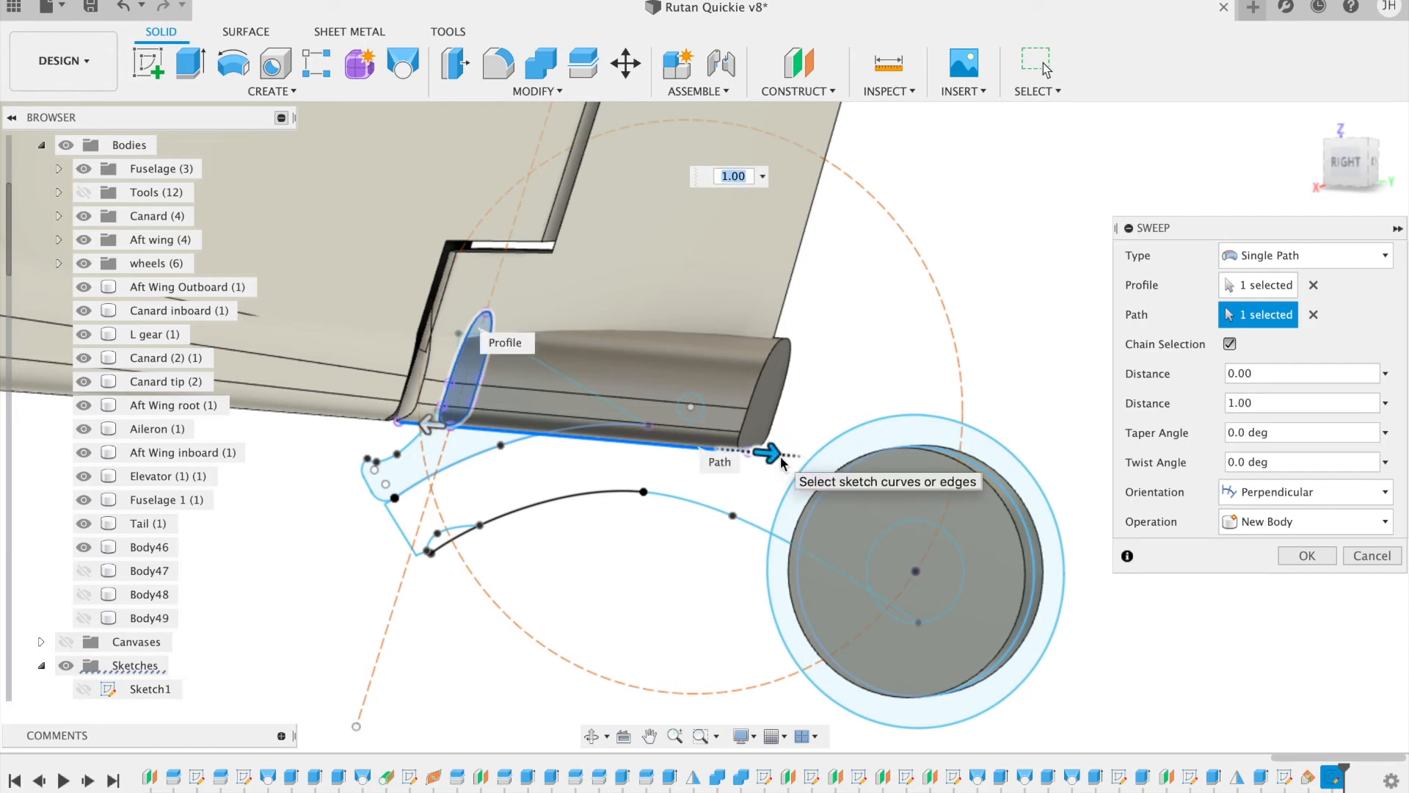
pyautogui.click(1307, 555)
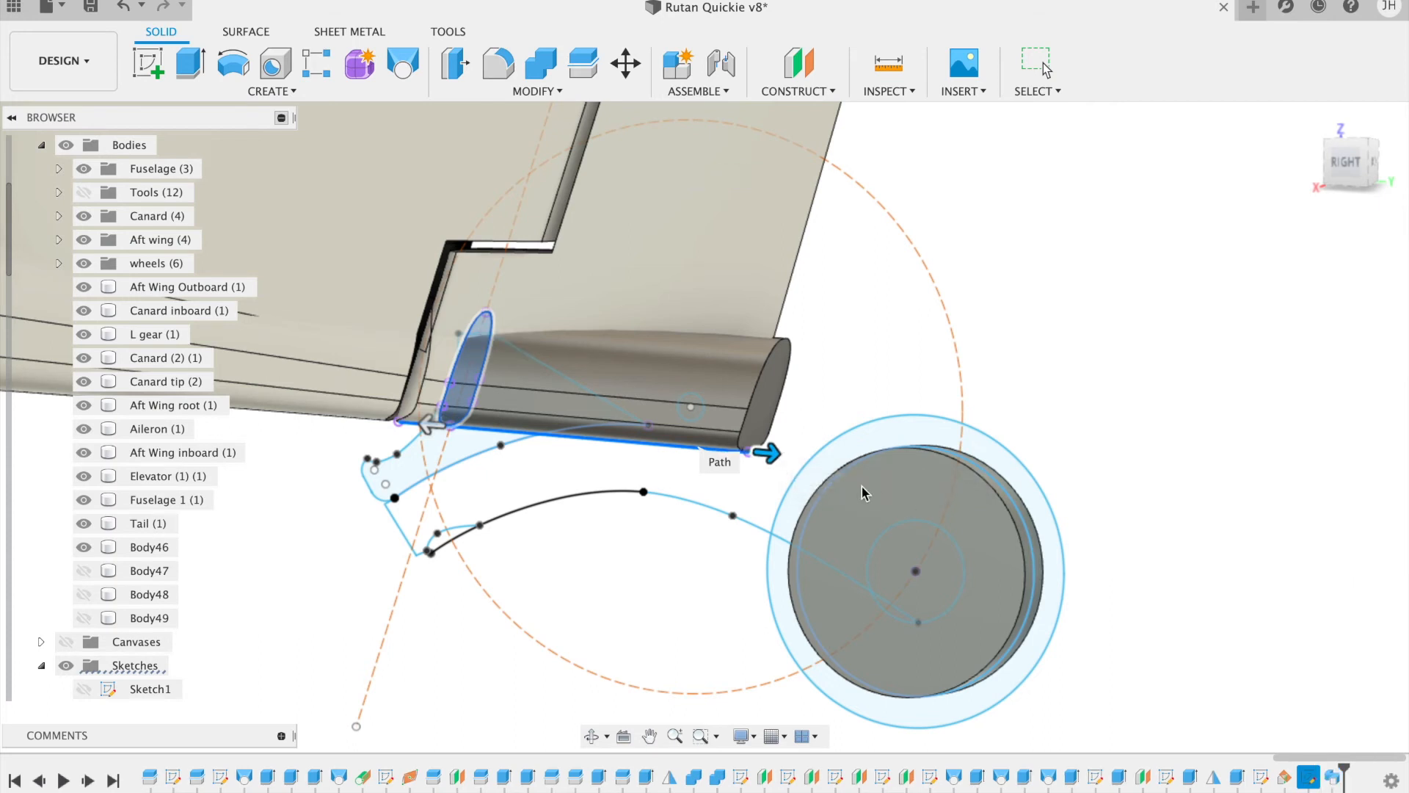
# Step: Create a sketch on the swept body's aft end face, try starting a line from its side edge, and finish the sketch
pyautogui.moveTo(1343, 178)
pyautogui.mouseDown()
pyautogui.moveTo(1208, 176)
pyautogui.moveTo(1157, 195)
pyautogui.moveTo(1152, 227)
pyautogui.moveTo(1154, 161)
pyautogui.moveTo(1331, 172)
pyautogui.mouseUp()
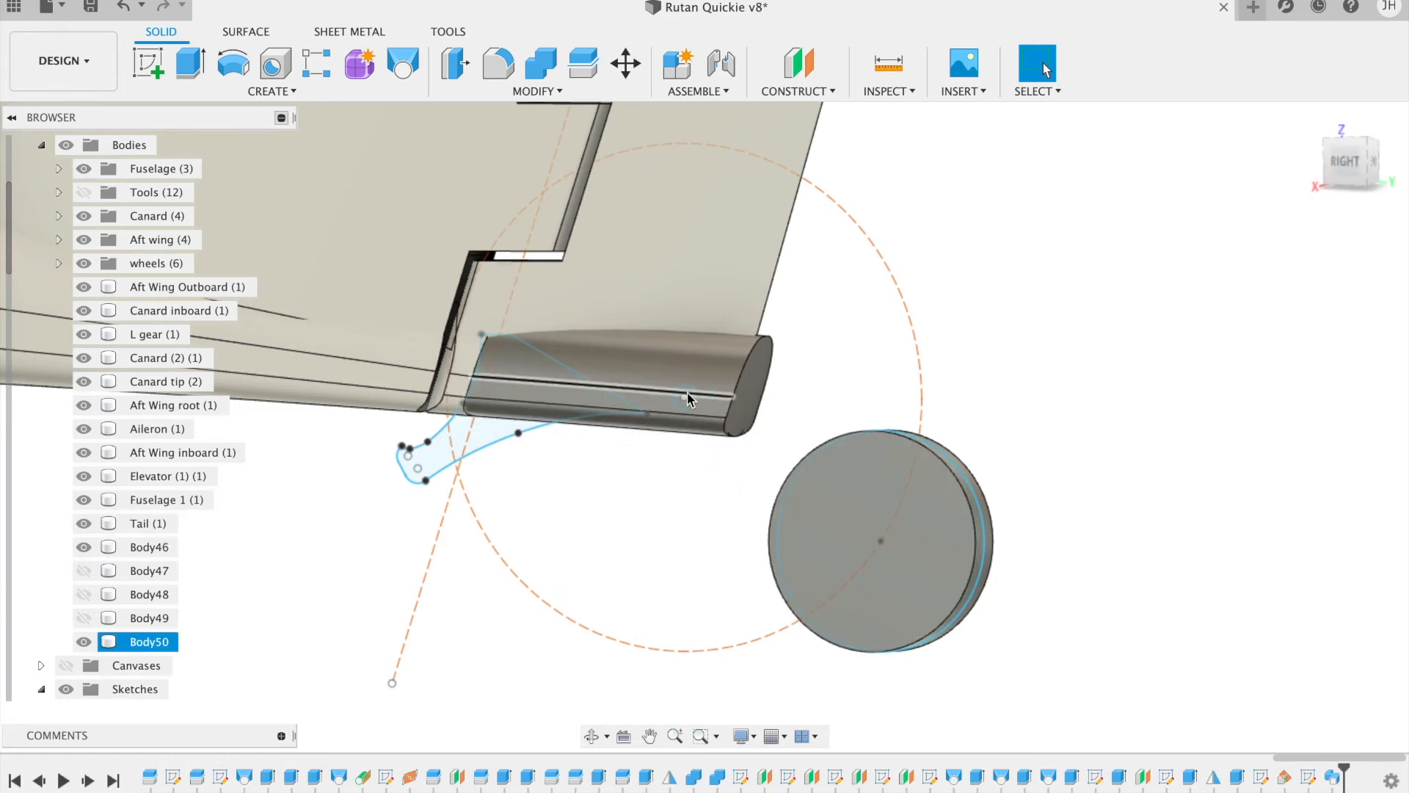
pyautogui.moveTo(1358, 151)
pyautogui.mouseDown()
pyautogui.moveTo(1258, 145)
pyautogui.moveTo(1248, 157)
pyautogui.mouseUp()
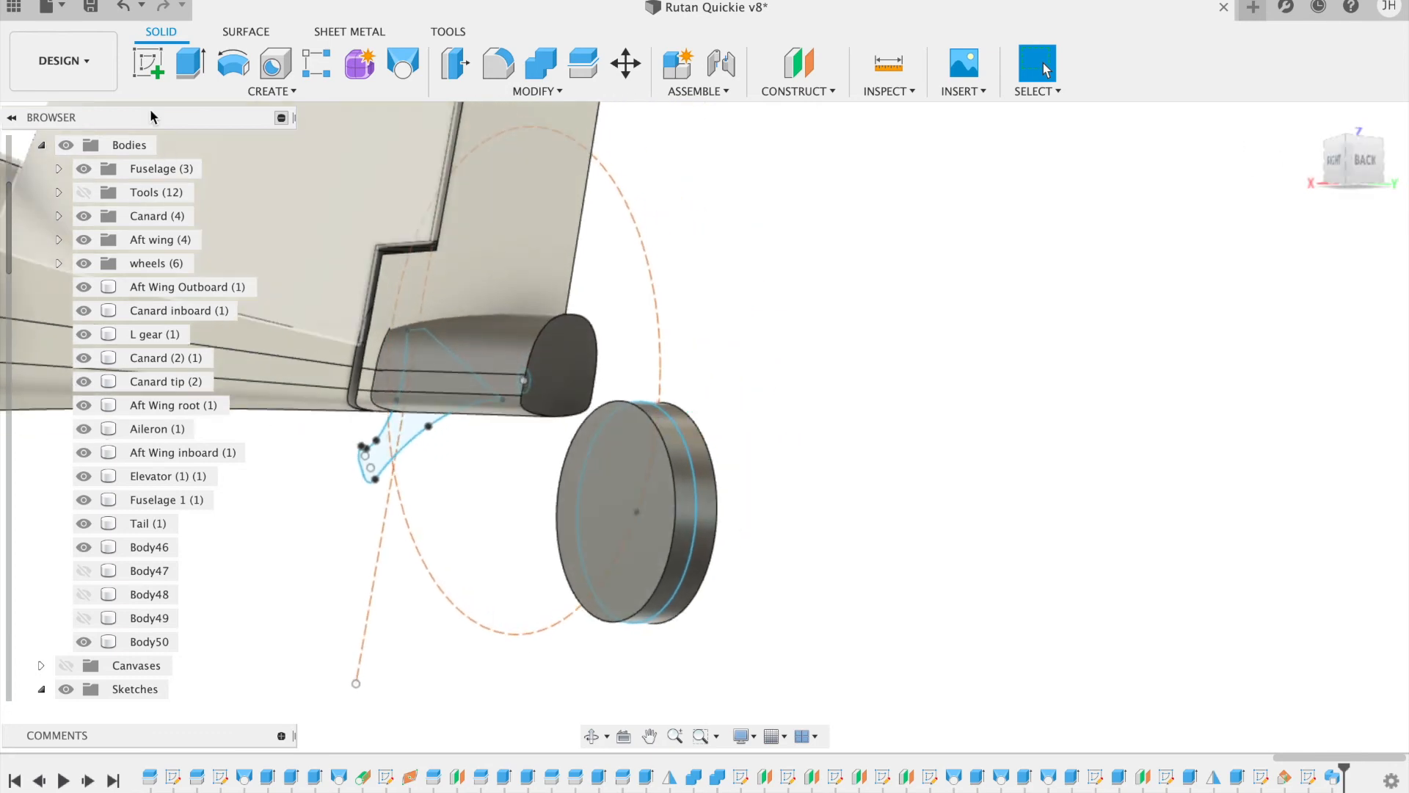
pyautogui.click(148, 64)
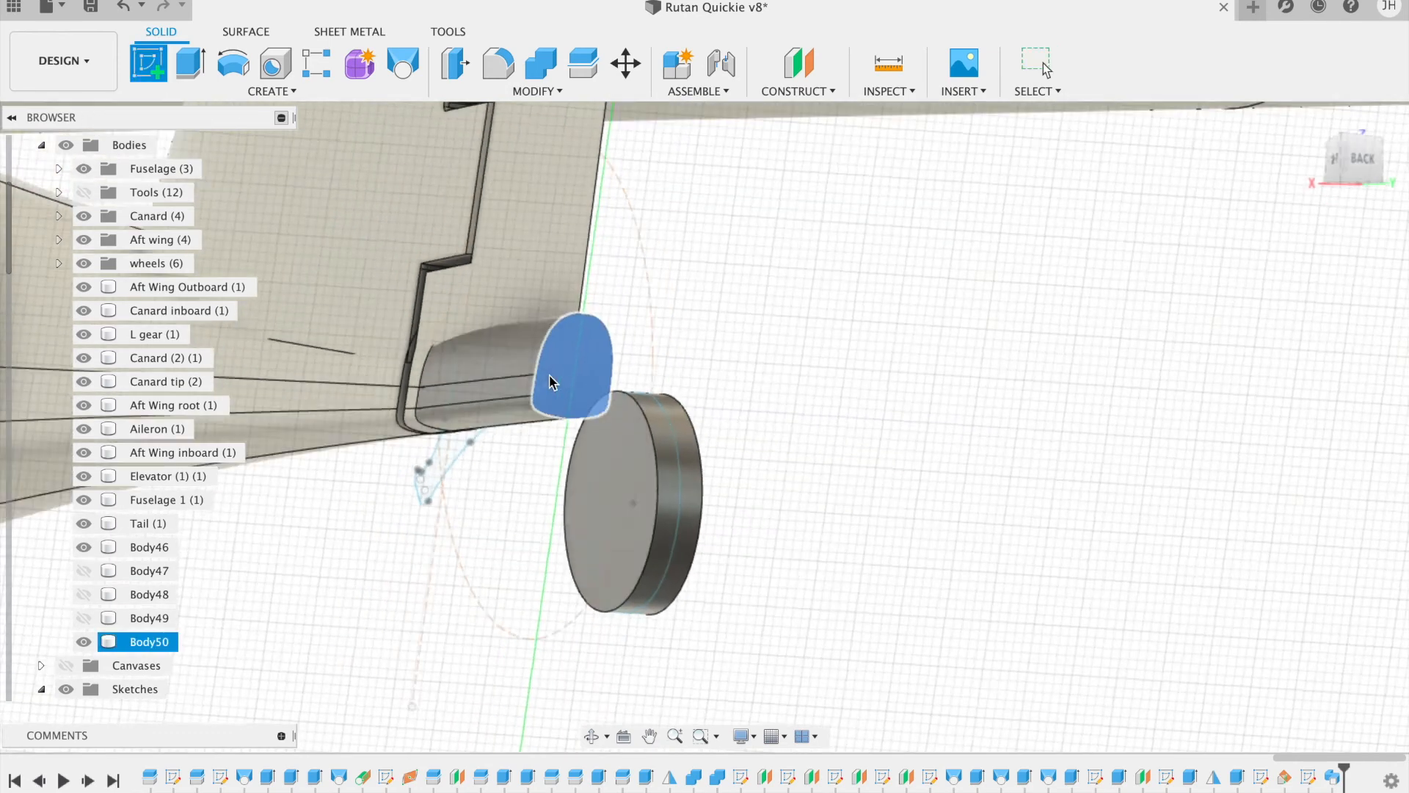
pyautogui.click(552, 382)
pyautogui.press('l')
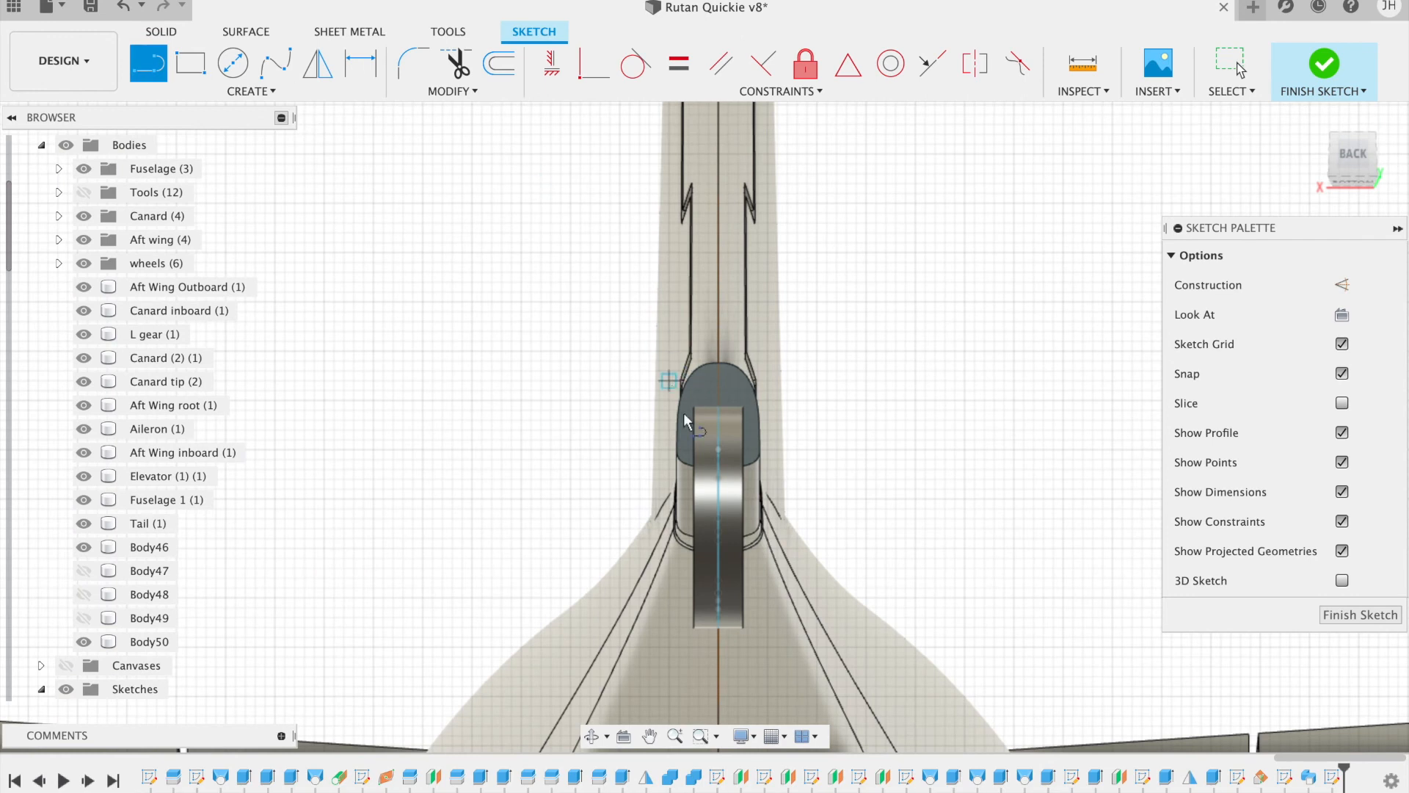
pyautogui.click(675, 448)
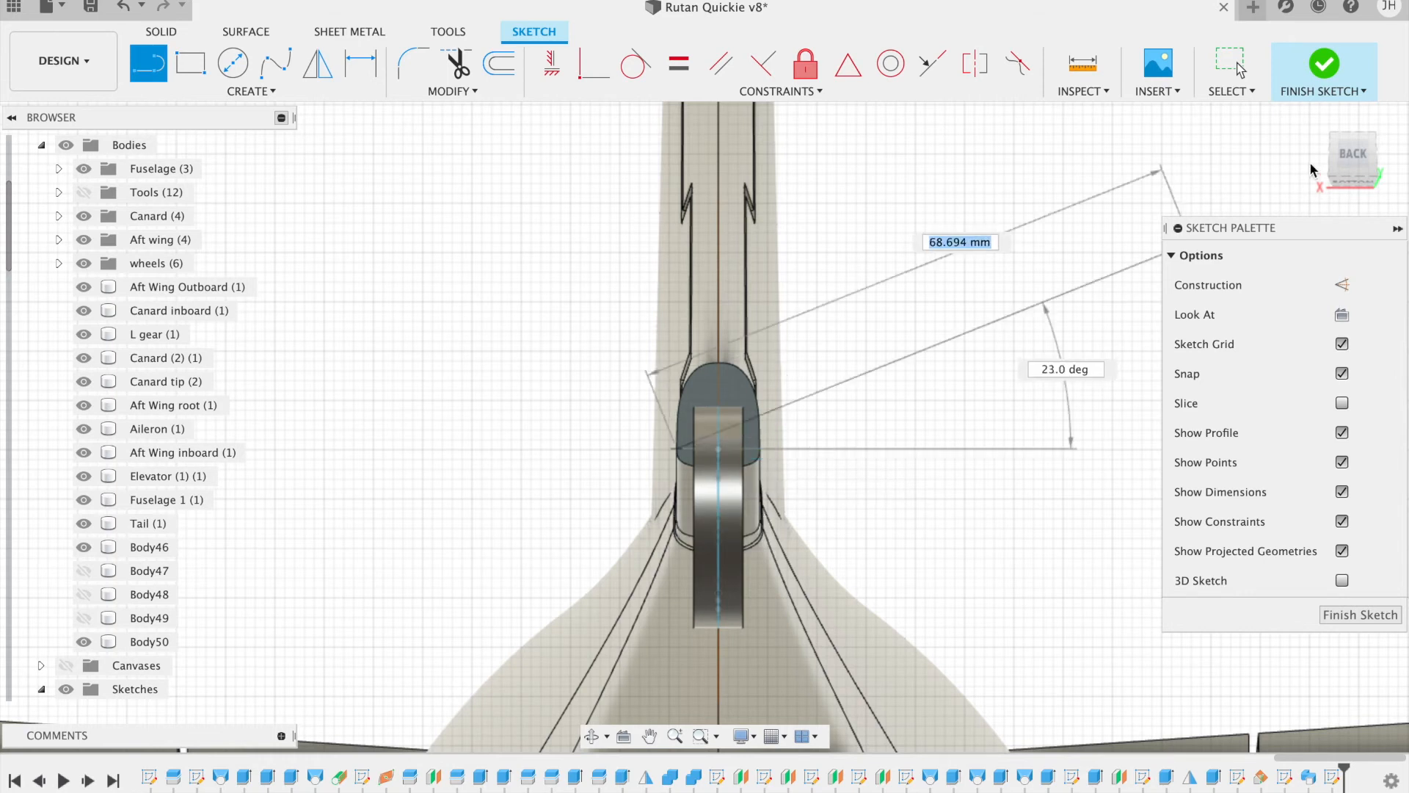
pyautogui.click(1327, 66)
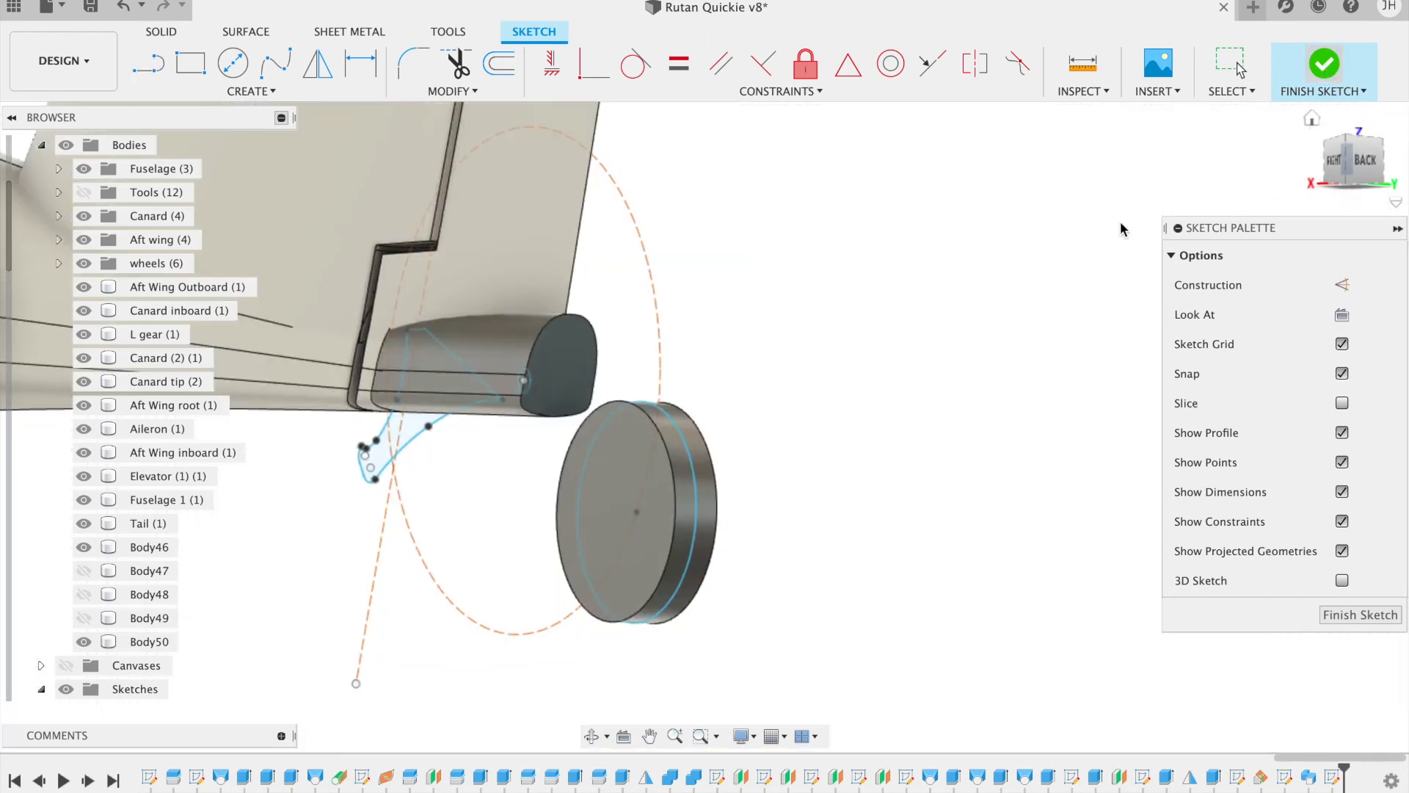
# Step: Toggle the visibility of Body47 and show Body49 beside the swept body under the fuselage
pyautogui.keyDown('shift'); pyautogui.hscroll(-2, 600, 363); pyautogui.keyUp('shift')
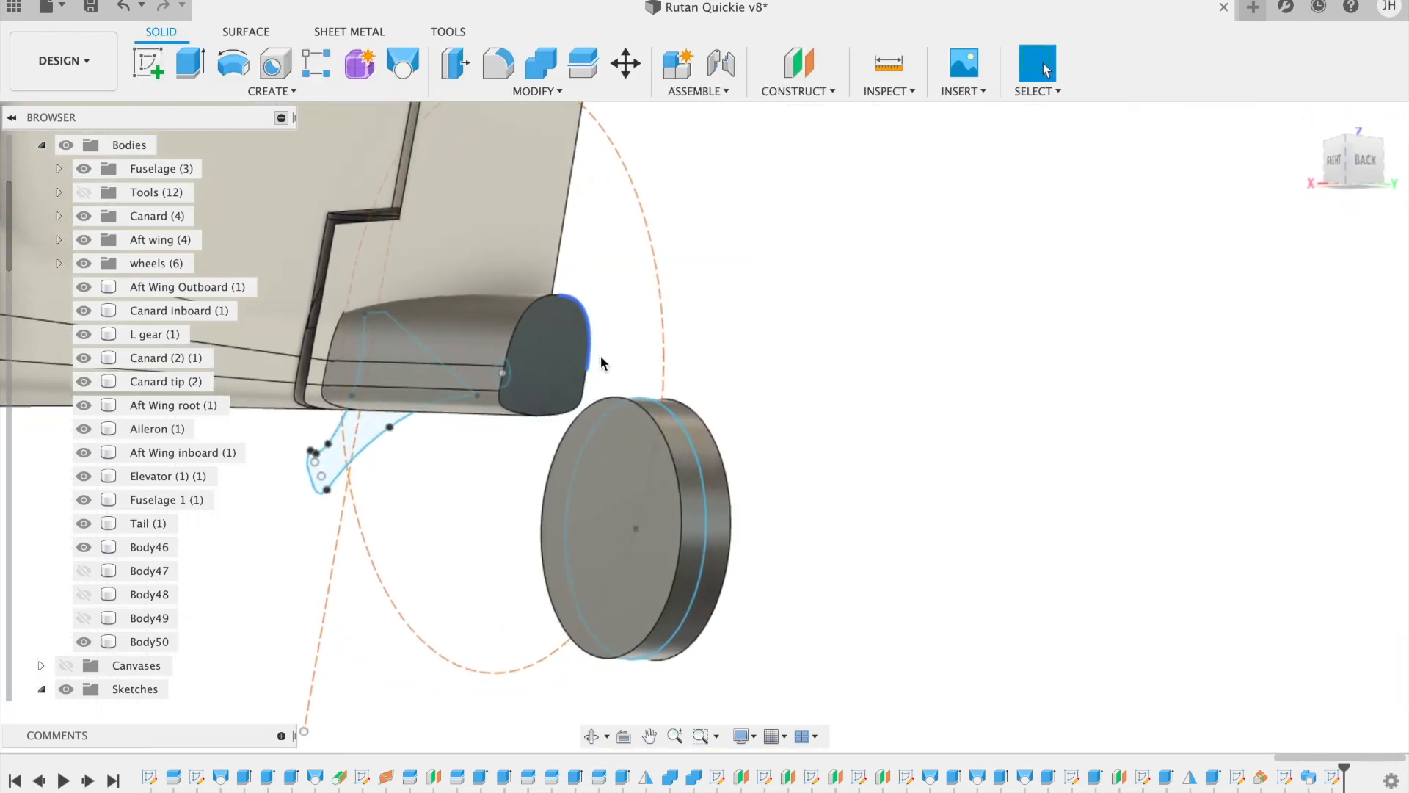
pyautogui.hscroll(-5, 600, 363)
pyautogui.scroll(-2, 600, 363)
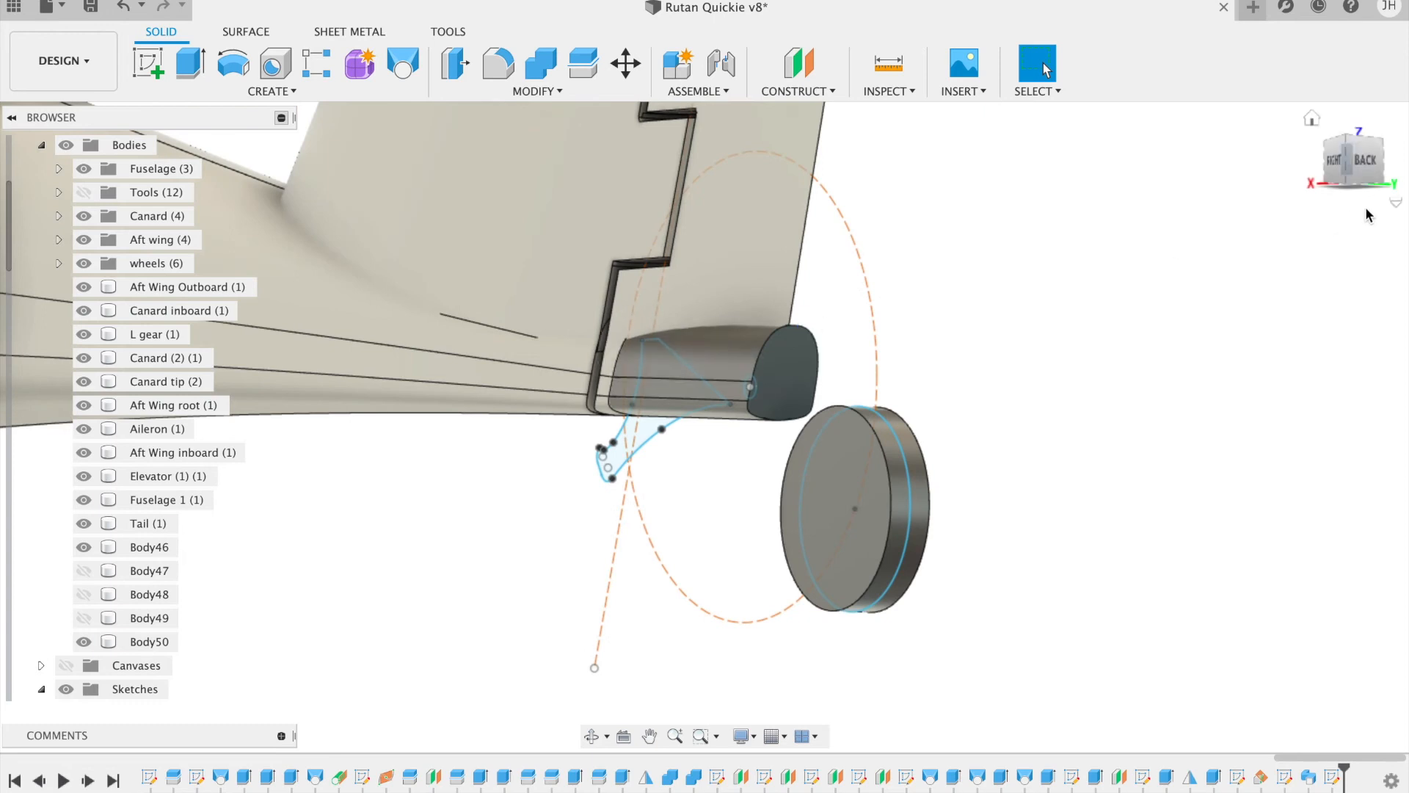
pyautogui.moveTo(1343, 158); pyautogui.dragTo(1049, 157)
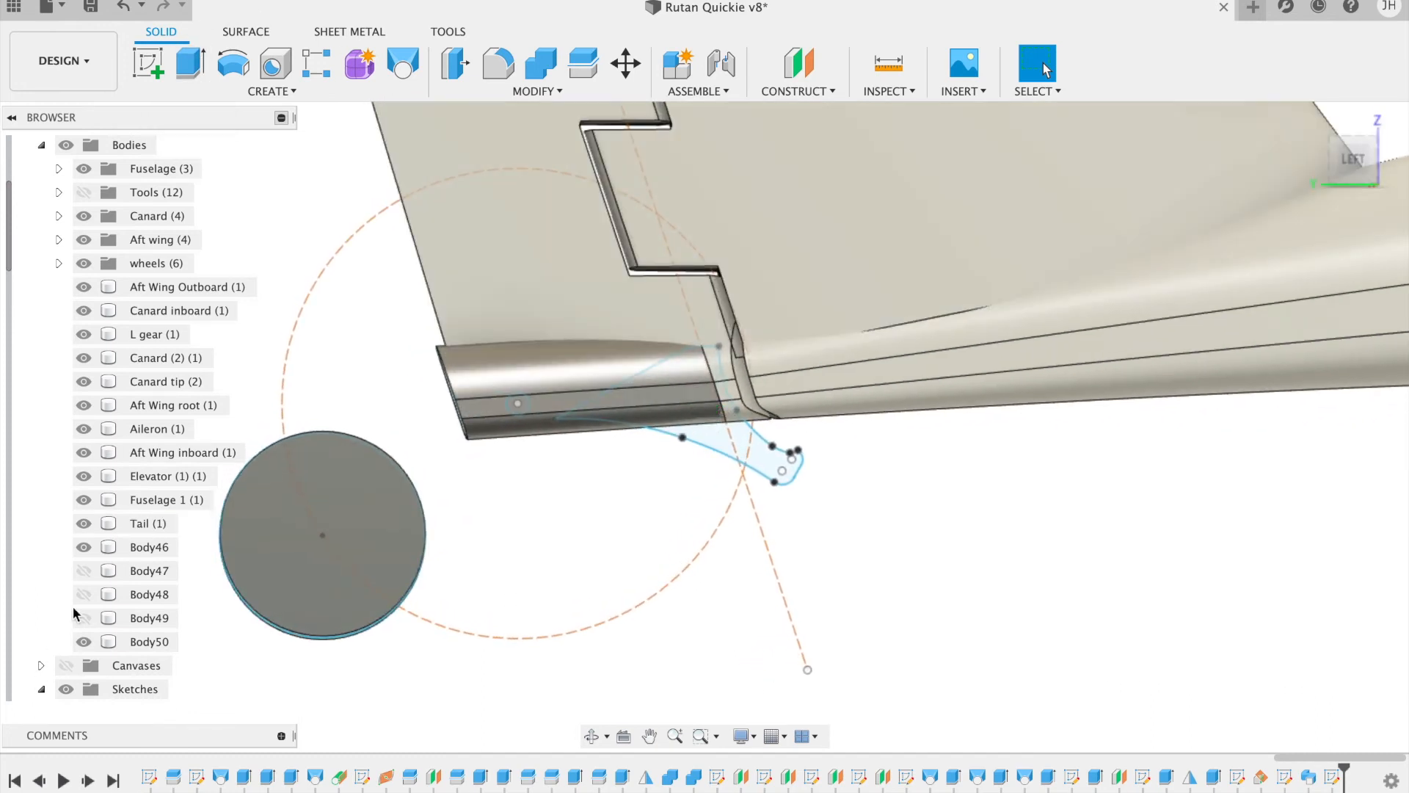
pyautogui.click(90, 573)
pyautogui.click(85, 571)
pyautogui.click(103, 594)
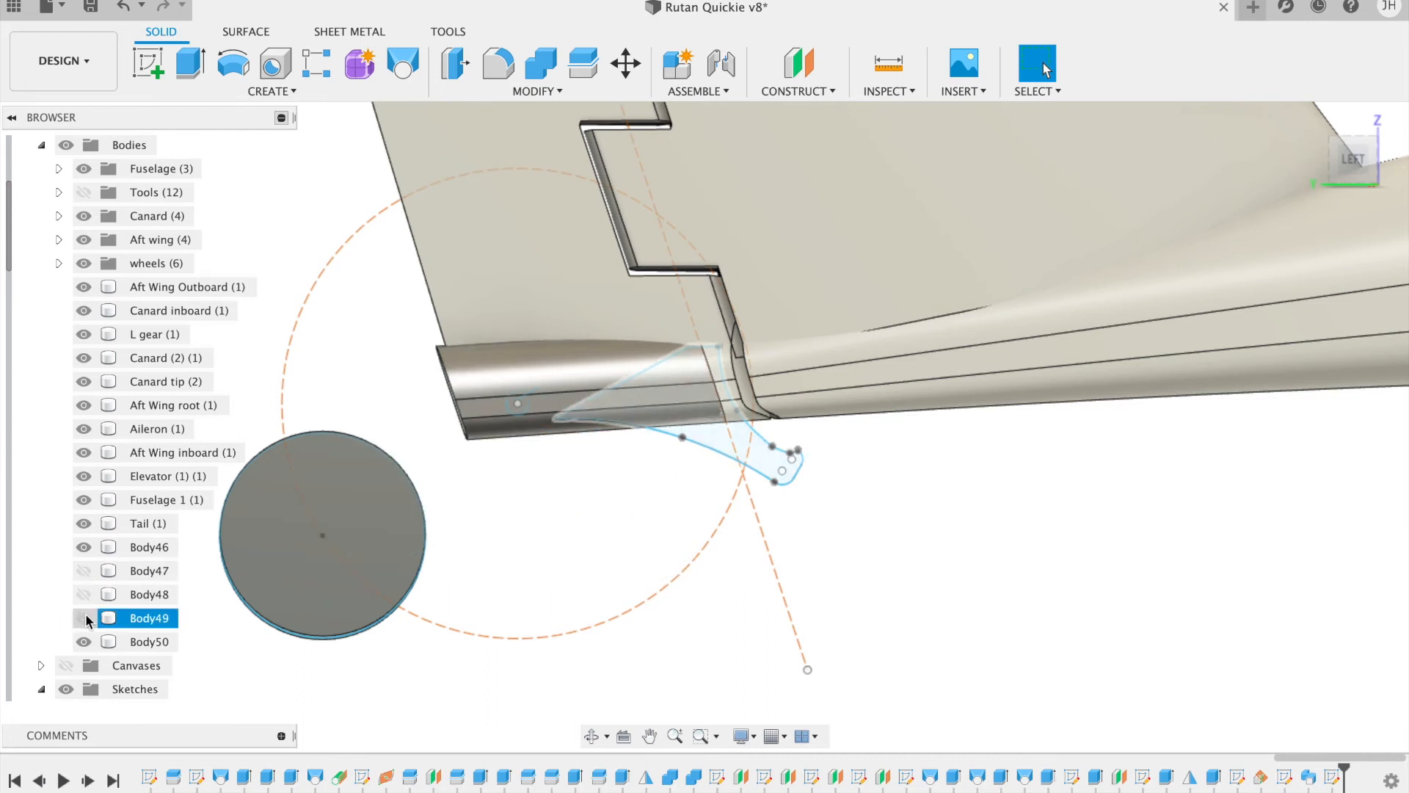
pyautogui.click(84, 617)
# Step: Start a sketch in the left side view and project Body49's curved lower edge into it with Projection Link enabled
pyautogui.moveTo(480, 394)
pyautogui.keyDown('shift'); pyautogui.mouseDown(button='middle')
pyautogui.moveTo(1290, 148)
pyautogui.moveTo(1137, 141)
pyautogui.moveTo(1126, 148)
pyautogui.moveTo(1372, 125)
pyautogui.moveTo(1359, 110)
pyautogui.moveTo(1367, 126)
pyautogui.mouseUp(button='middle'); pyautogui.keyUp('shift')
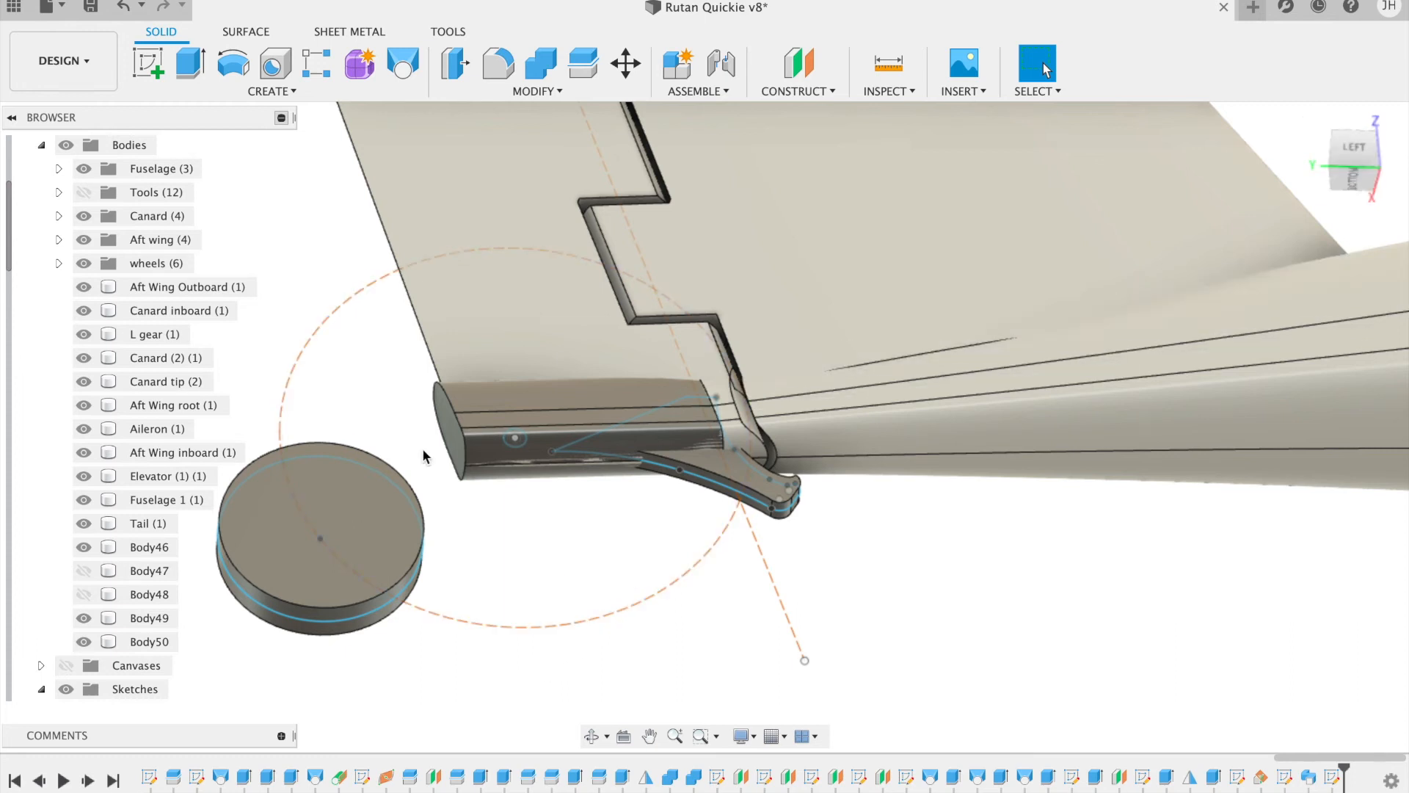
pyautogui.click(151, 70)
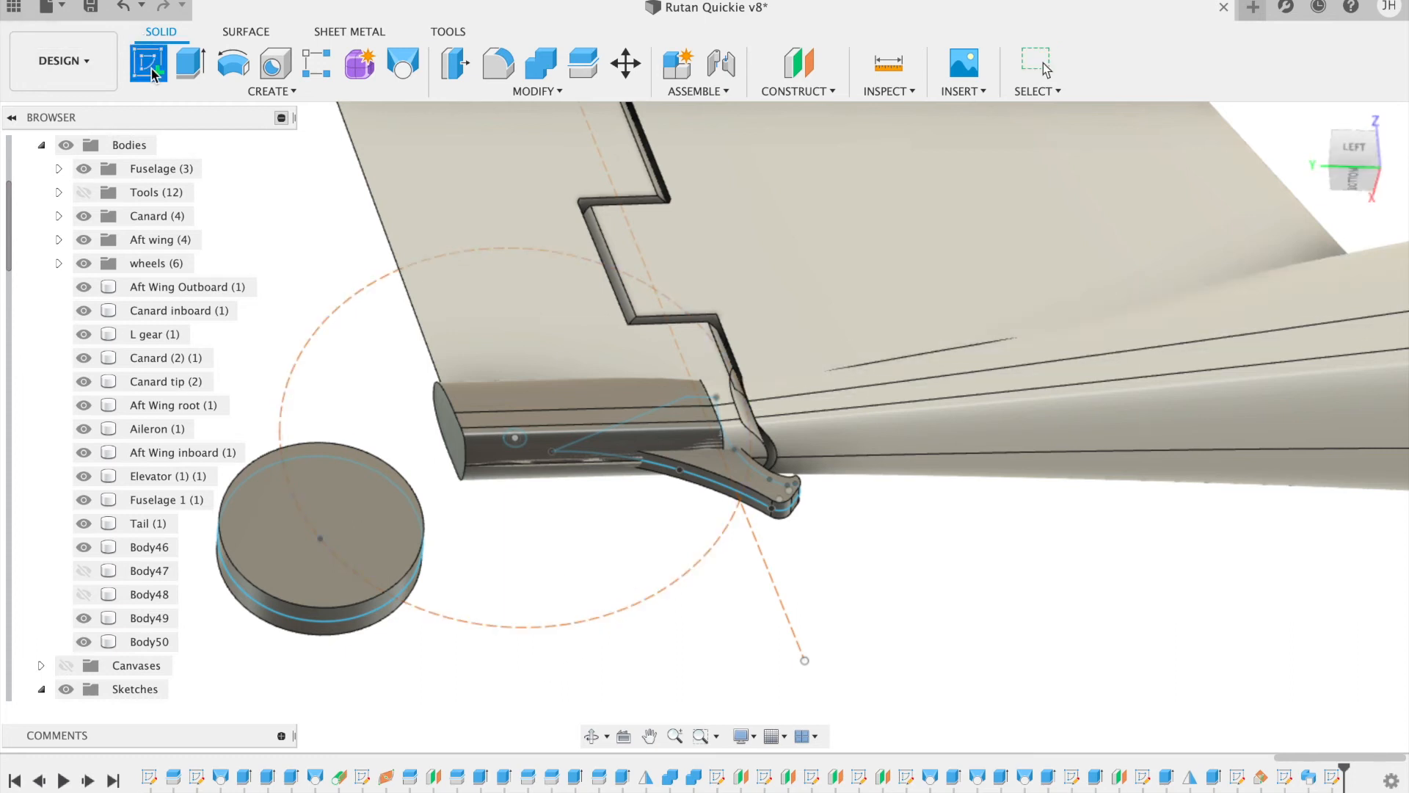
pyautogui.click(315, 328)
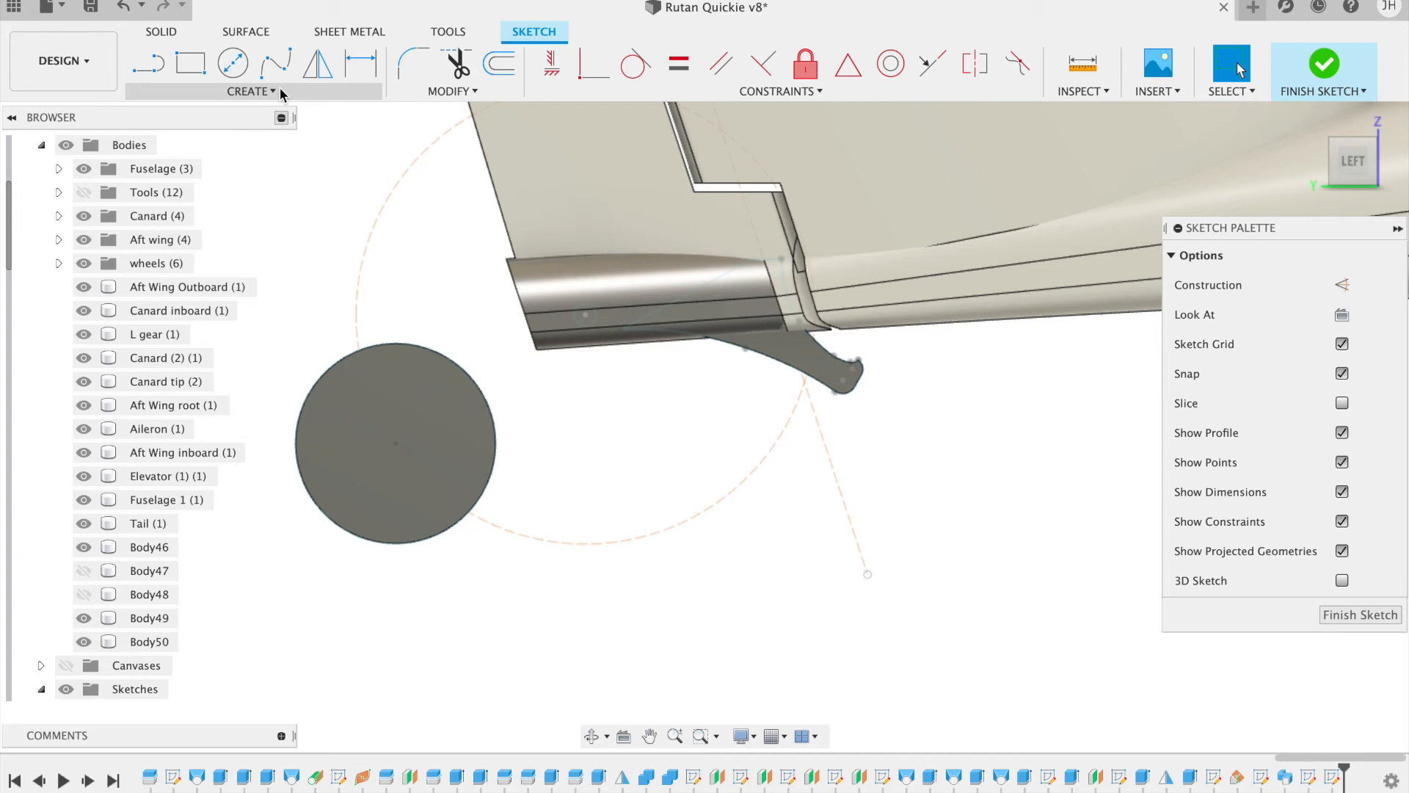
pyautogui.click(280, 87)
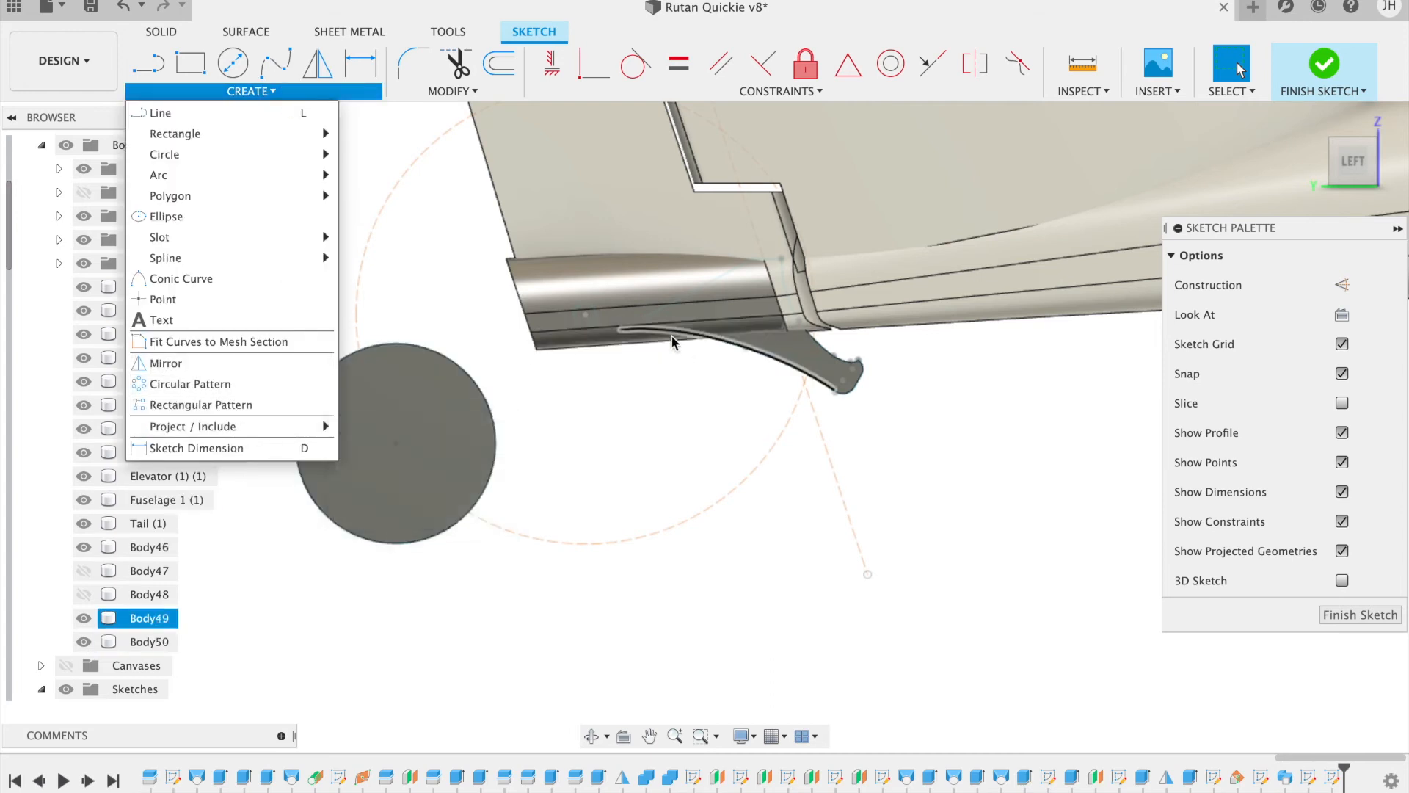
pyautogui.click(770, 361)
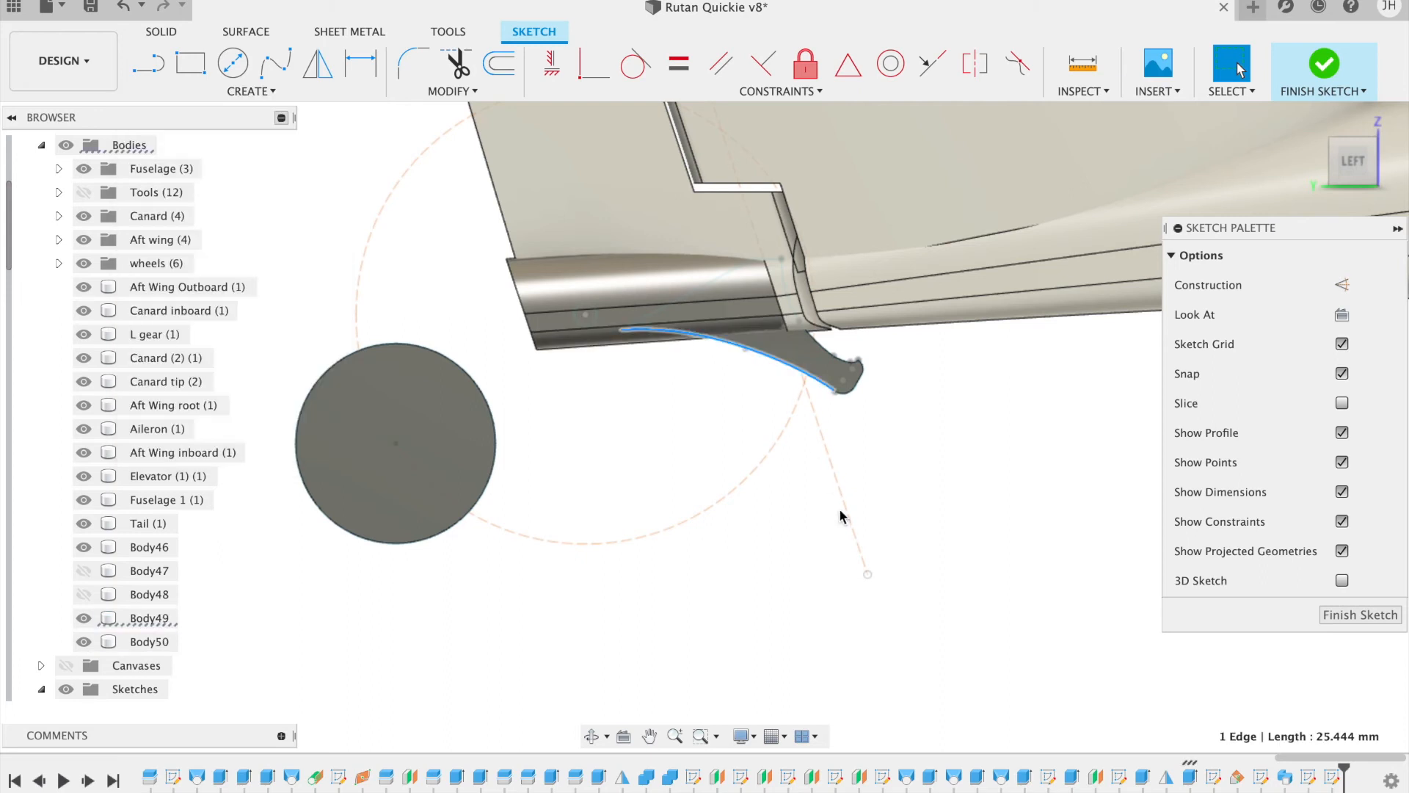
pyautogui.click(251, 91)
pyautogui.moveTo(276, 427)
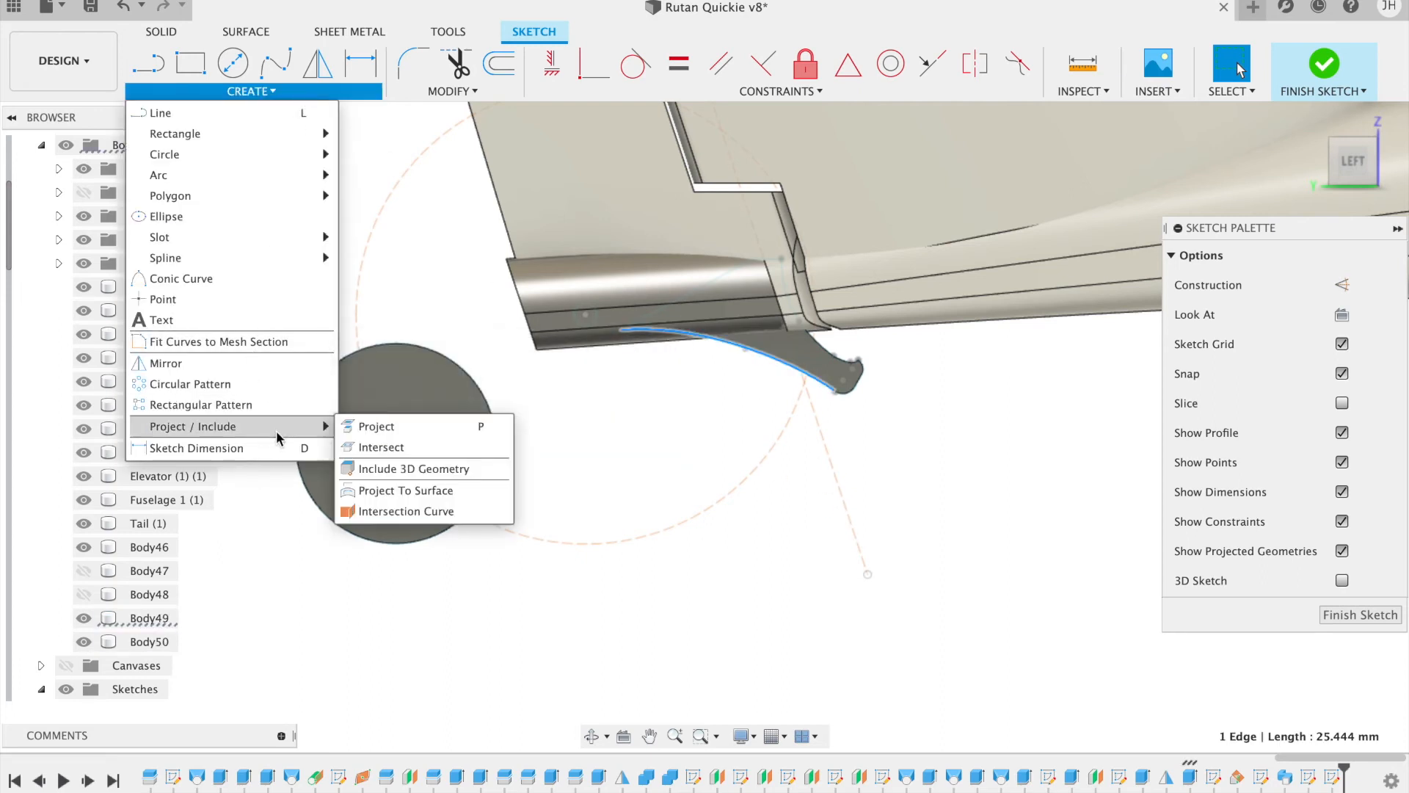
pyautogui.click(355, 428)
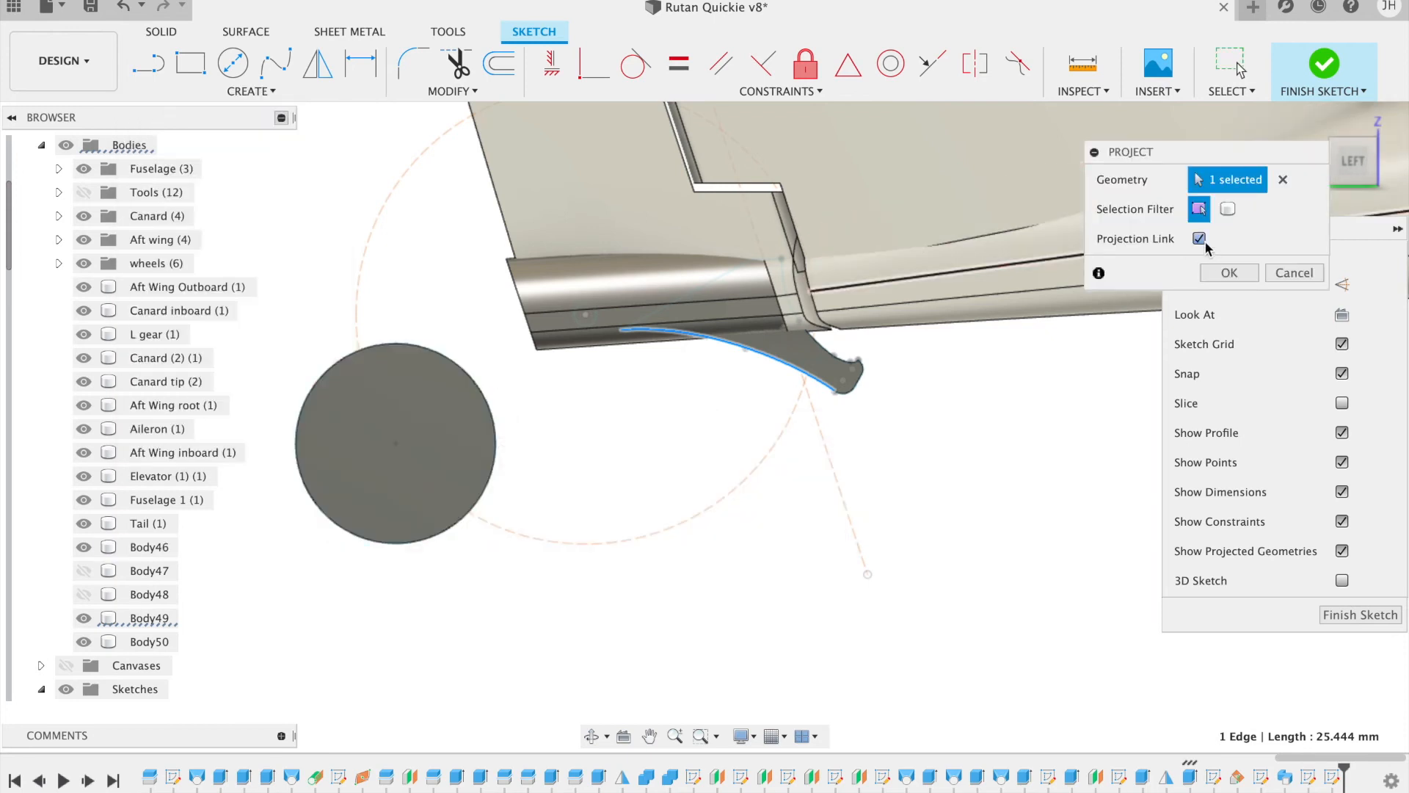
pyautogui.click(1228, 272)
# Step: Offset the projected curve by -3.624 mm, placing the copy below Body49
pyautogui.scroll(4, 733, 433)
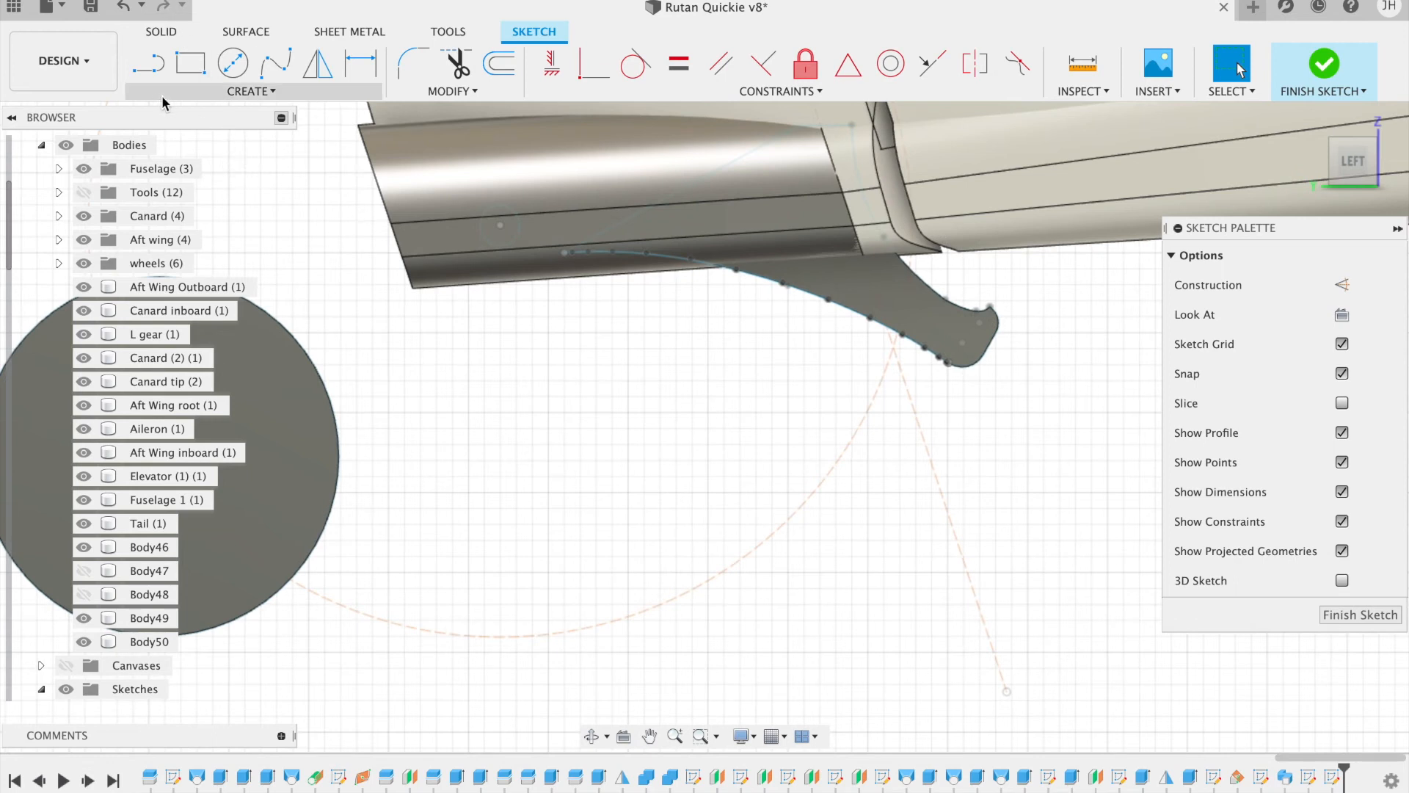
pyautogui.click(499, 63)
pyautogui.click(782, 288)
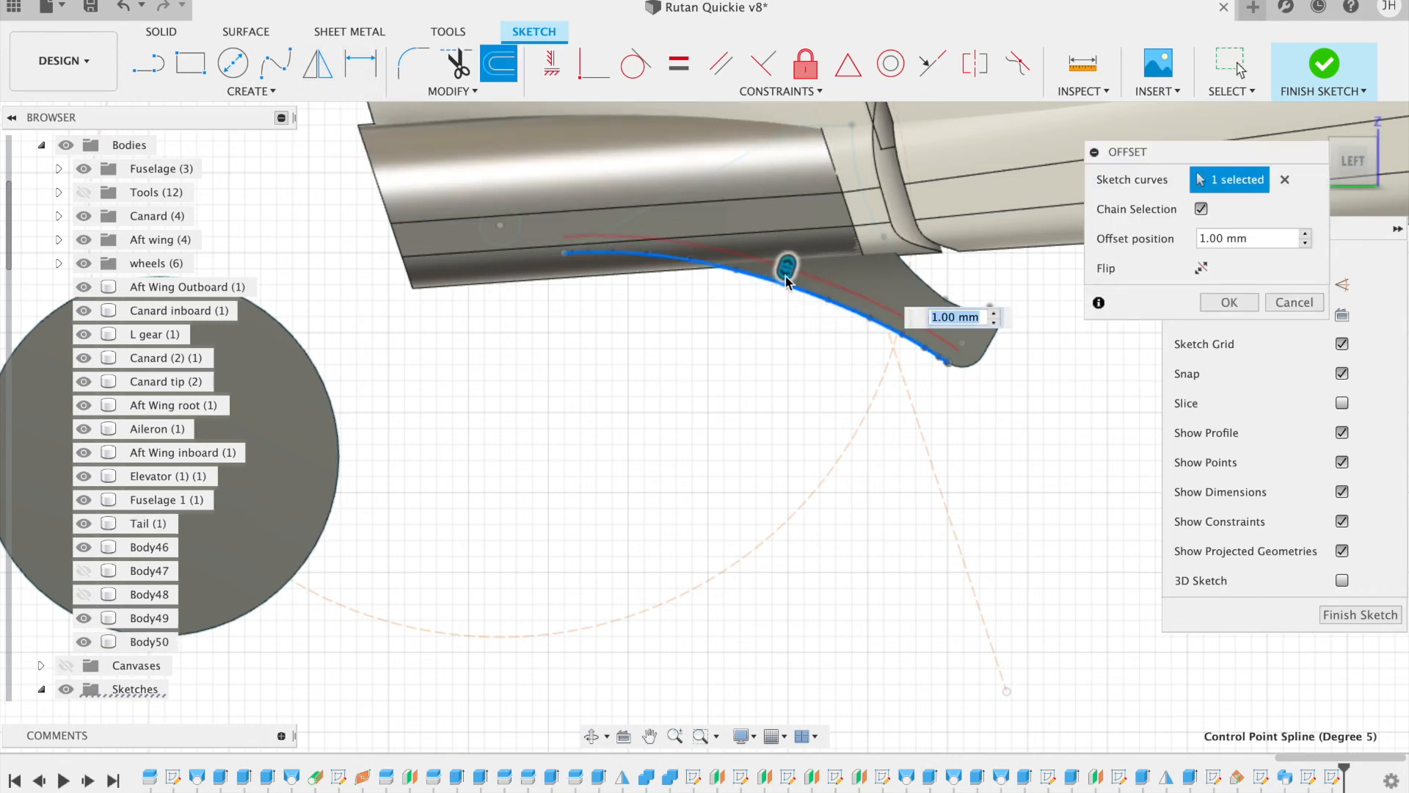
pyautogui.moveTo(770, 268); pyautogui.dragTo(764, 346)
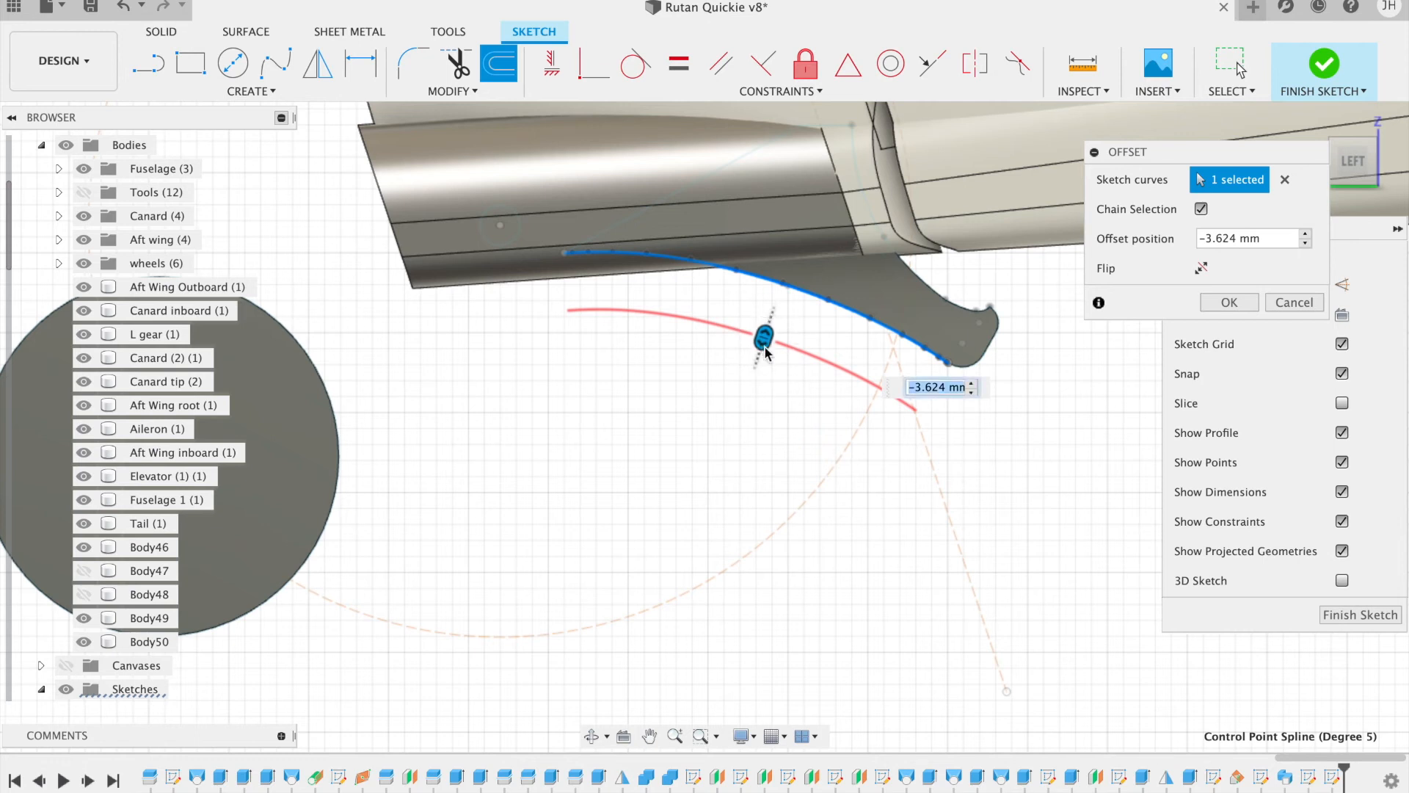
pyautogui.click(1227, 303)
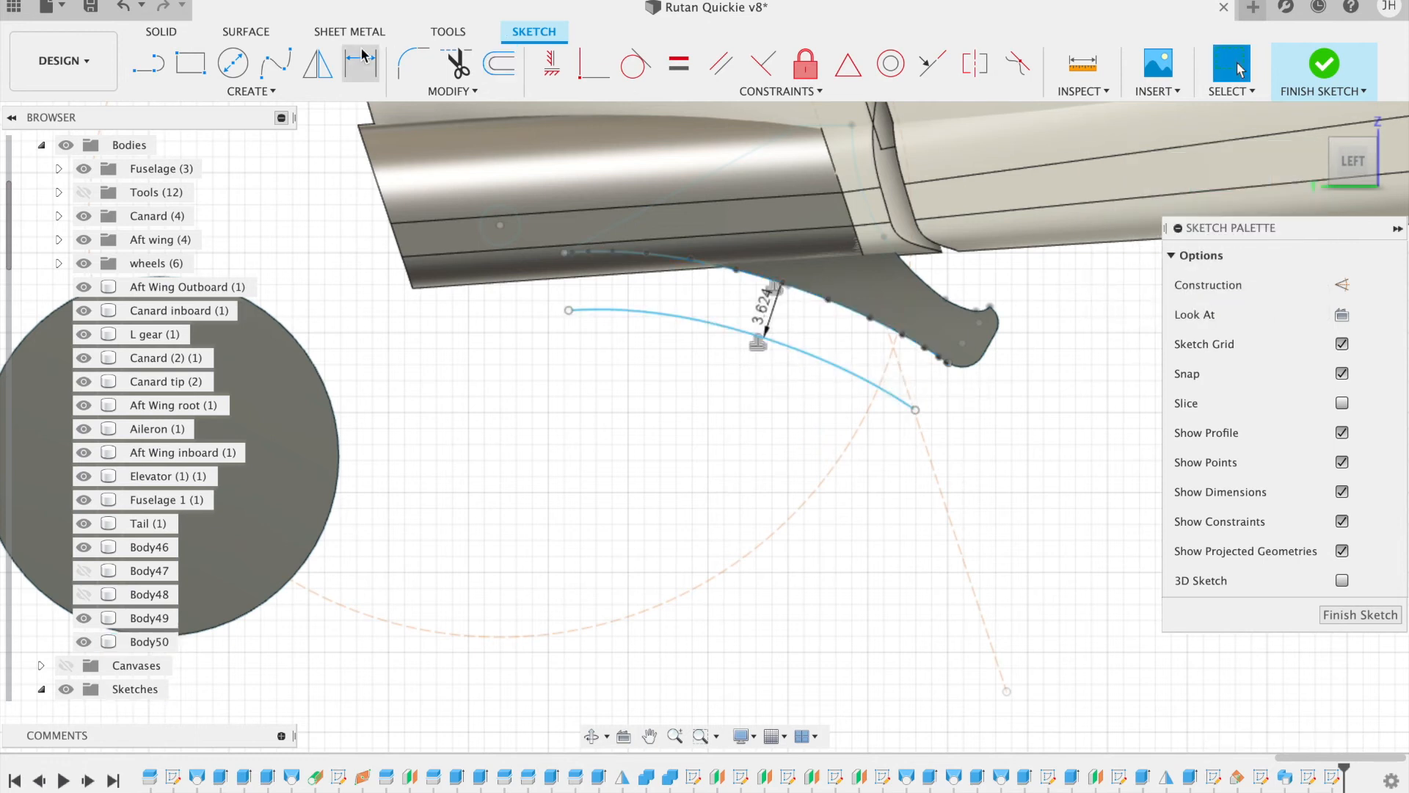
# Step: Draw a fit point spline about 29.6 mm long from the free upper end of the offset curve into the round Body46
pyautogui.click(287, 79)
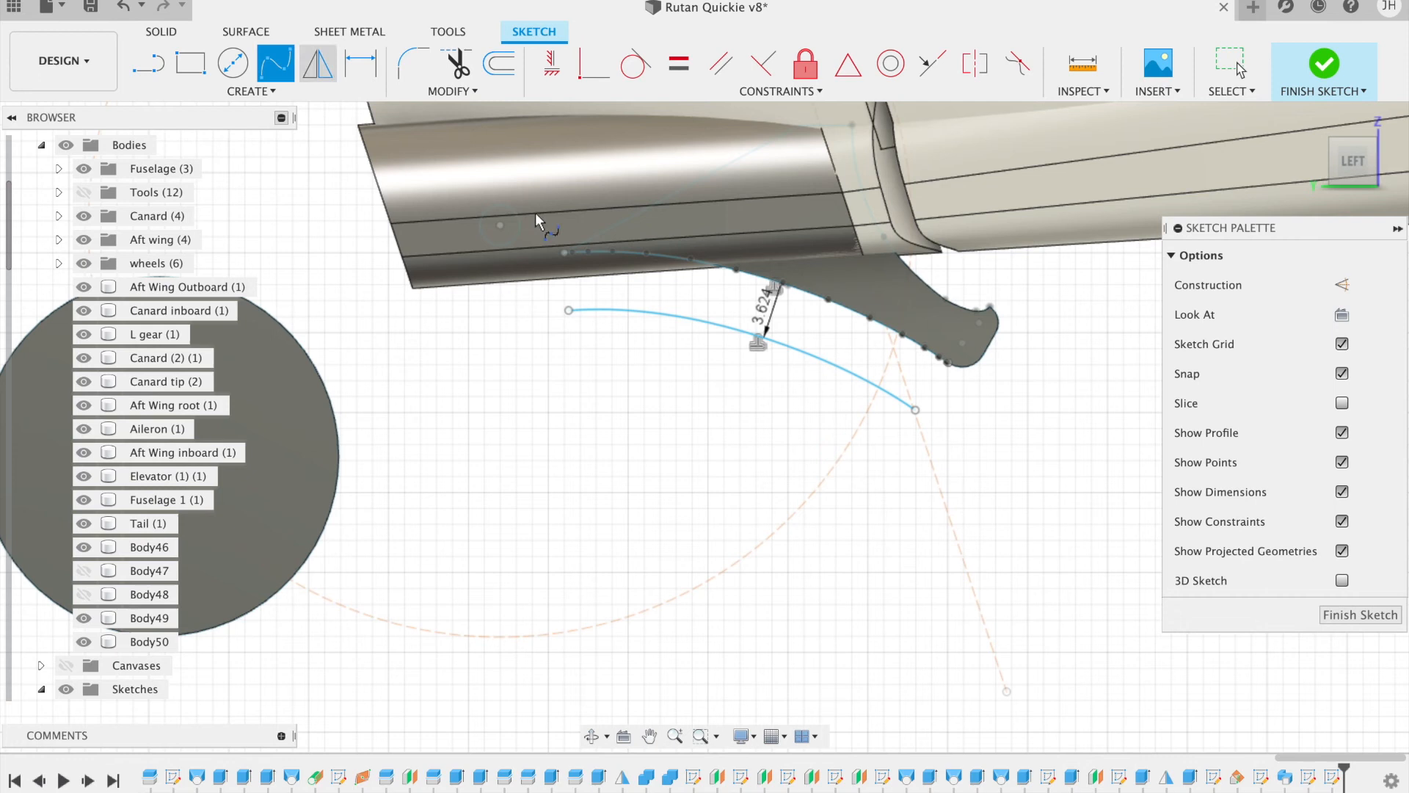
pyautogui.click(569, 310)
pyautogui.click(474, 334)
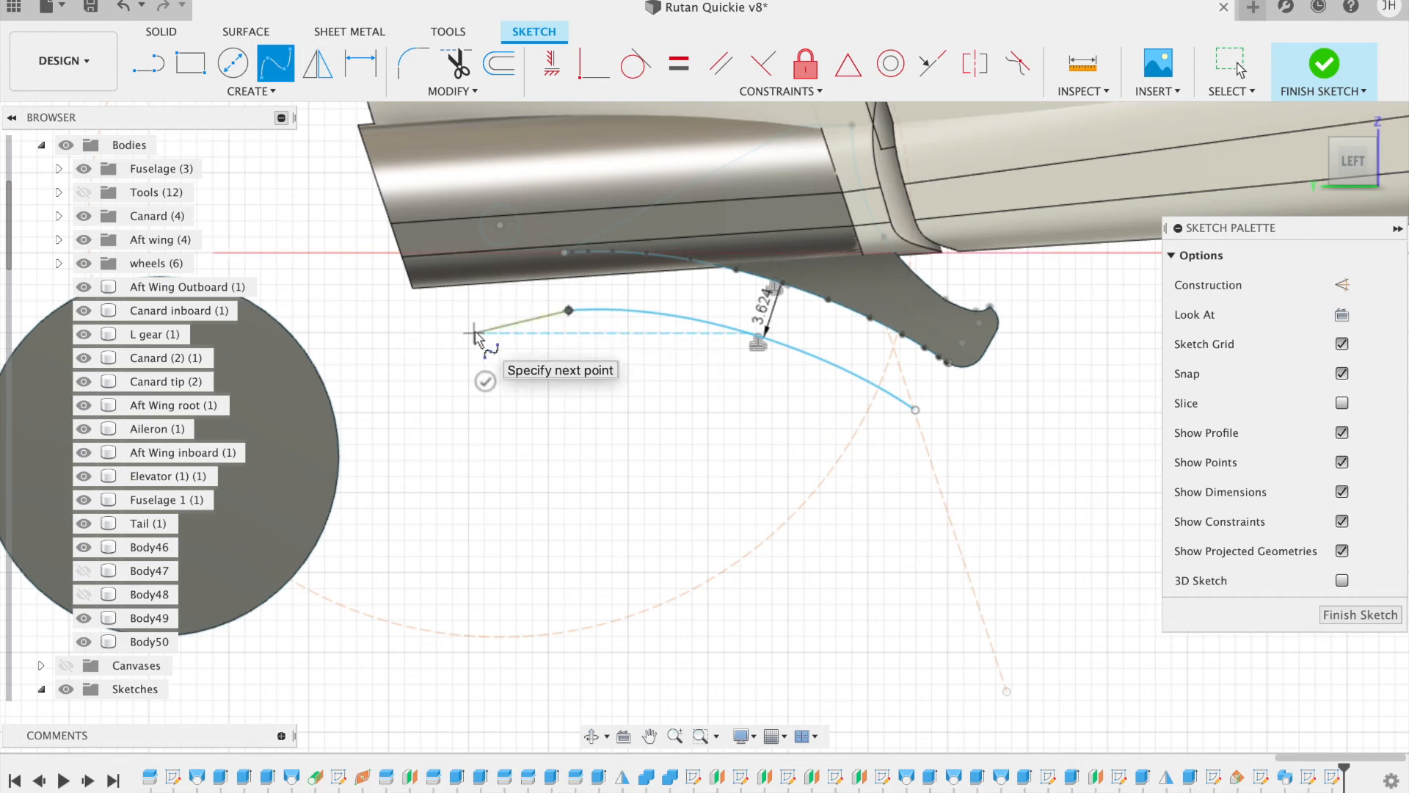
pyautogui.hscroll(-5, 475, 331)
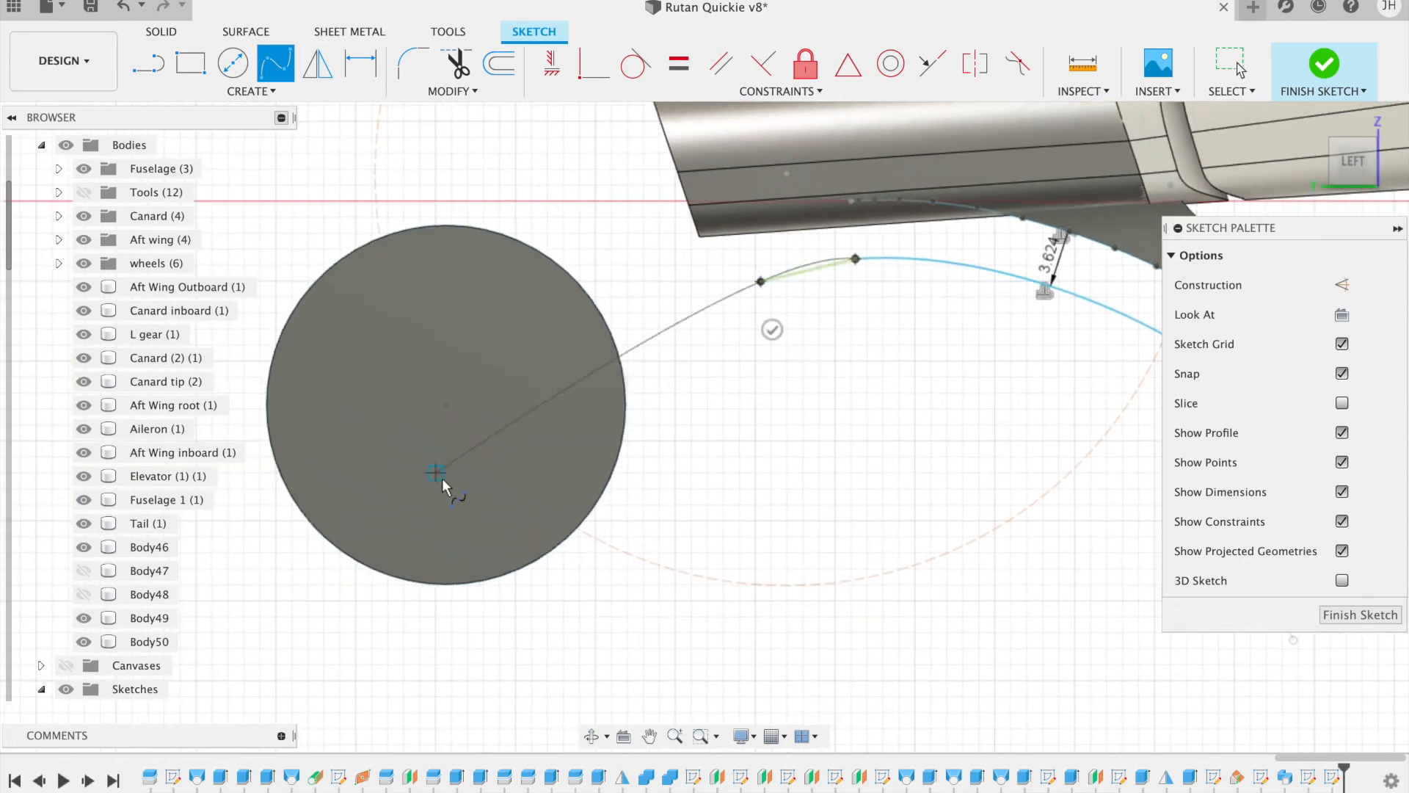
pyautogui.click(442, 479)
pyautogui.click(443, 478)
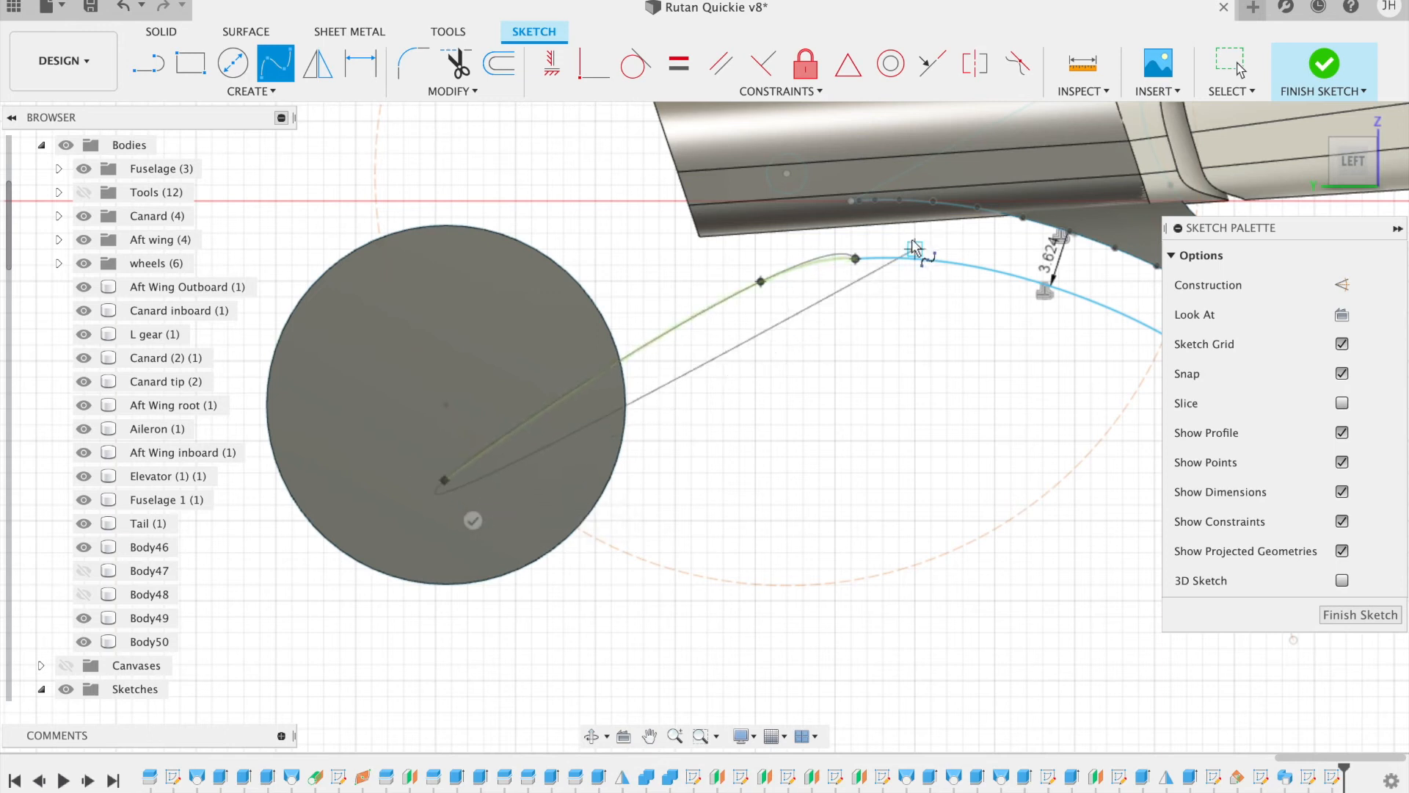
pyautogui.click(476, 520)
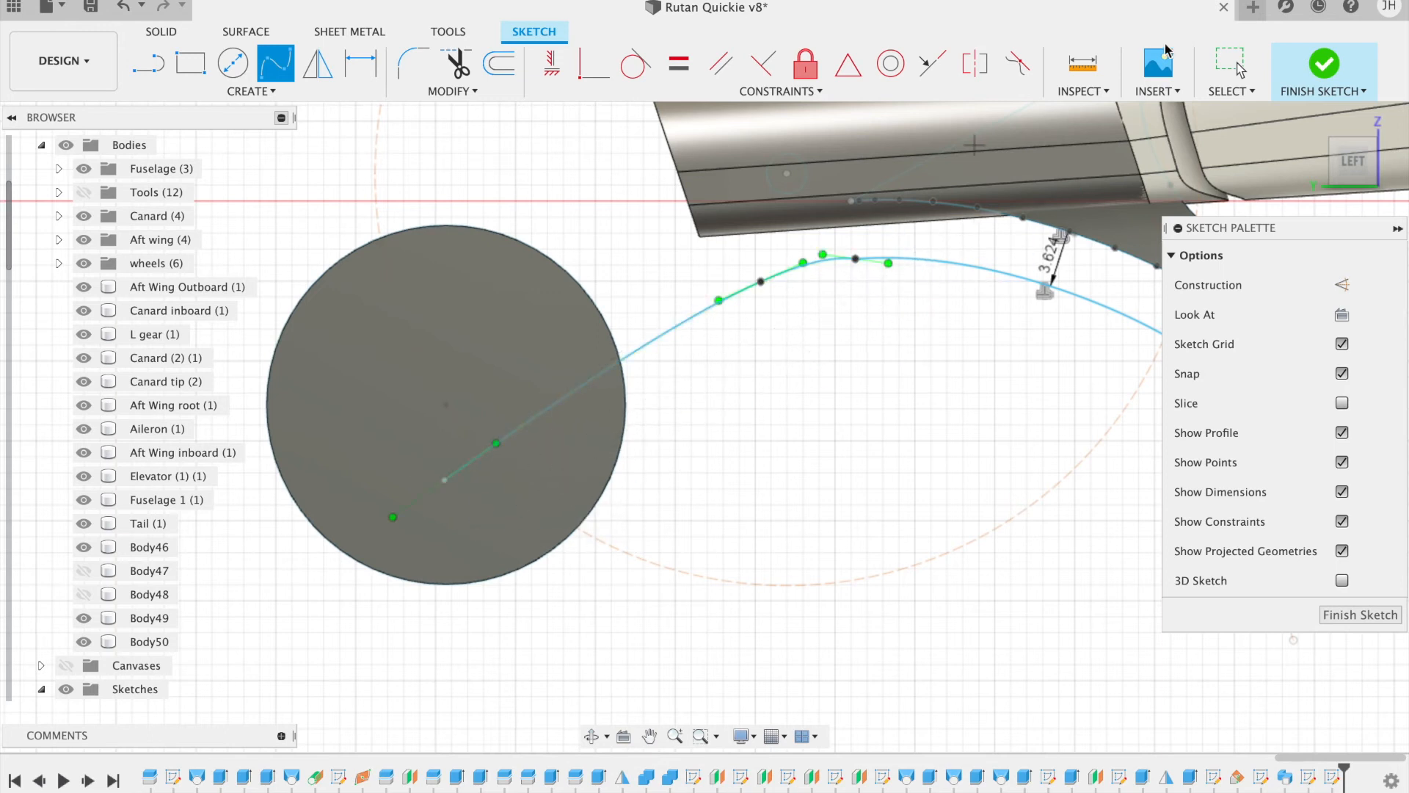
# Step: Apply a Tangent constraint between the offset curve and the new spline, and finish the sketch
pyautogui.click(598, 74)
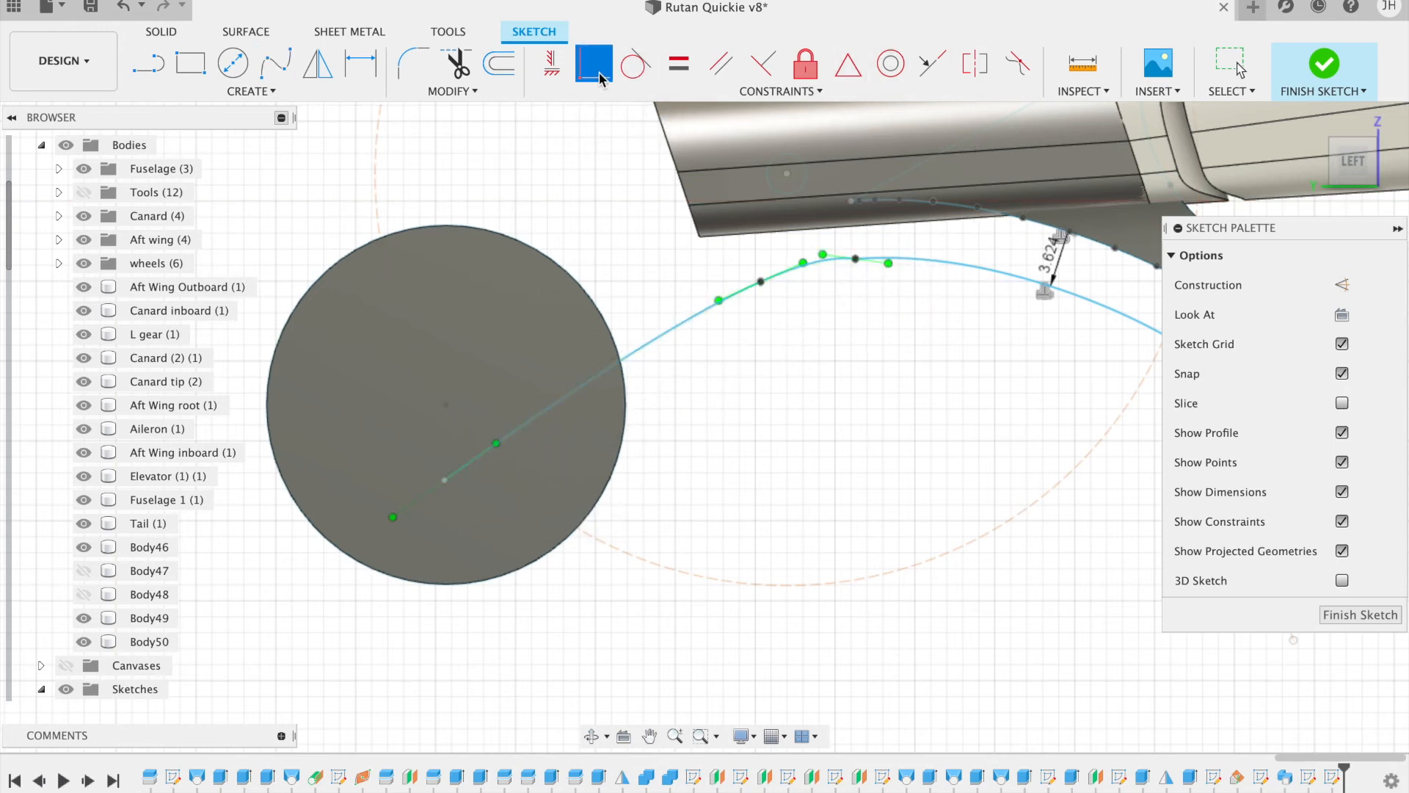
pyautogui.click(635, 64)
pyautogui.click(907, 259)
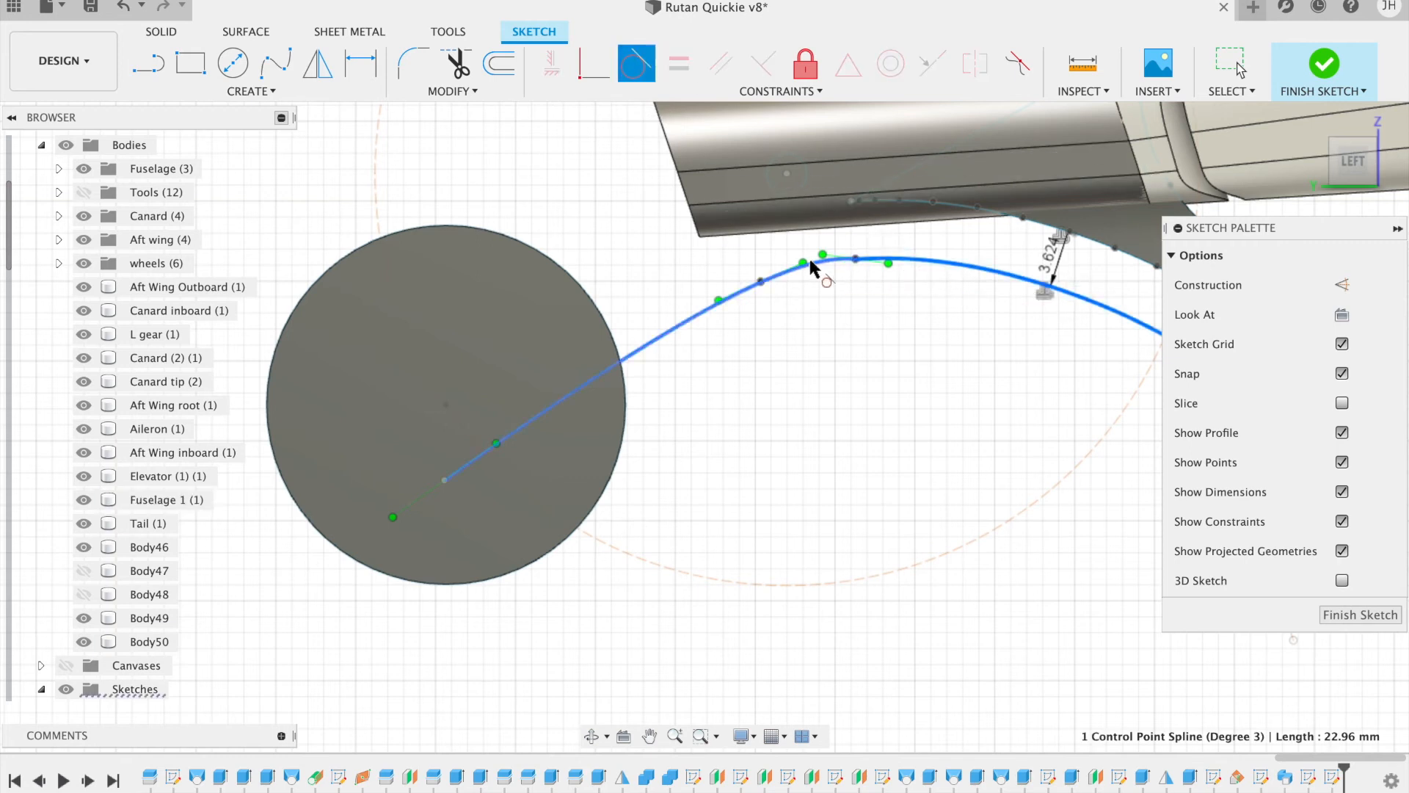
pyautogui.click(808, 255)
pyautogui.click(1082, 200)
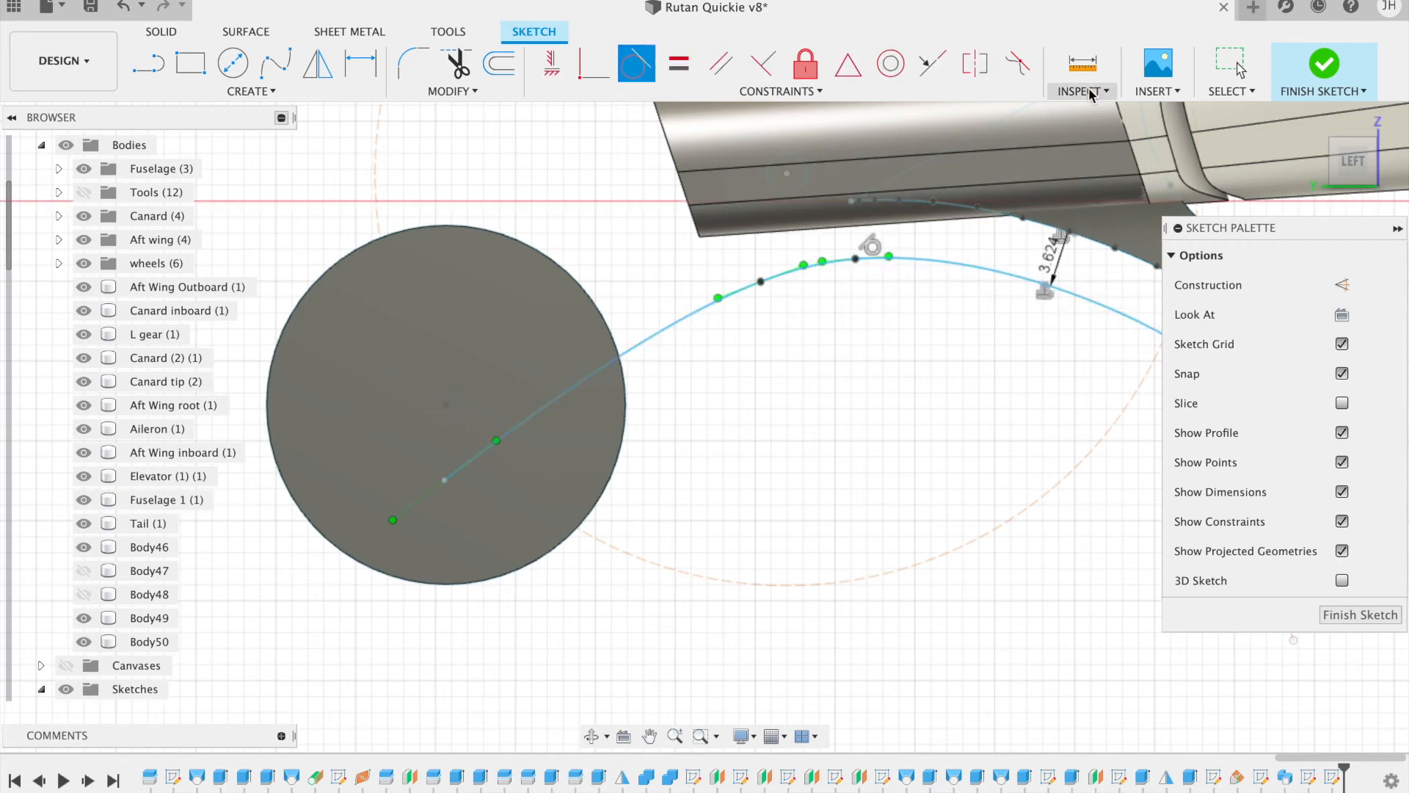
pyautogui.click(1324, 67)
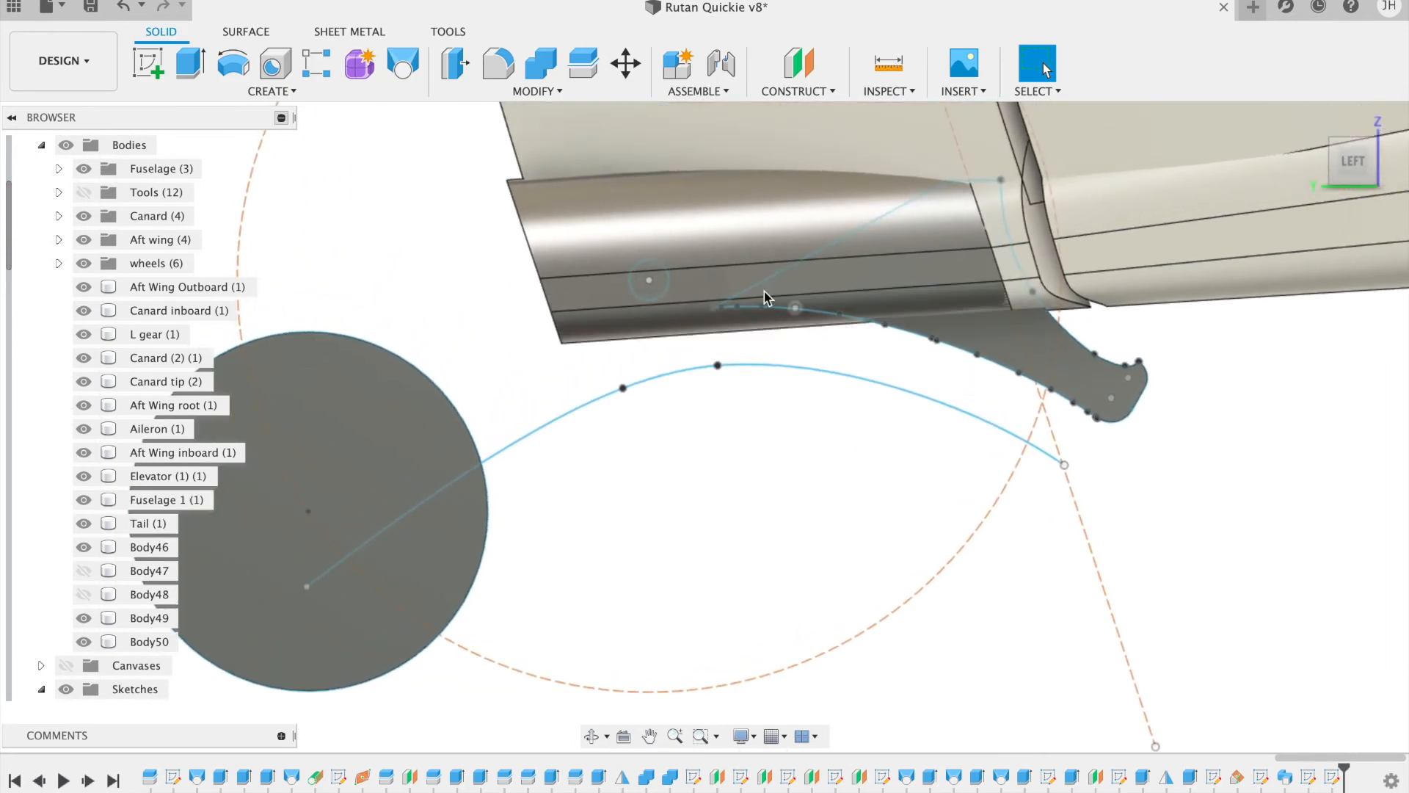
pyautogui.click(747, 232)
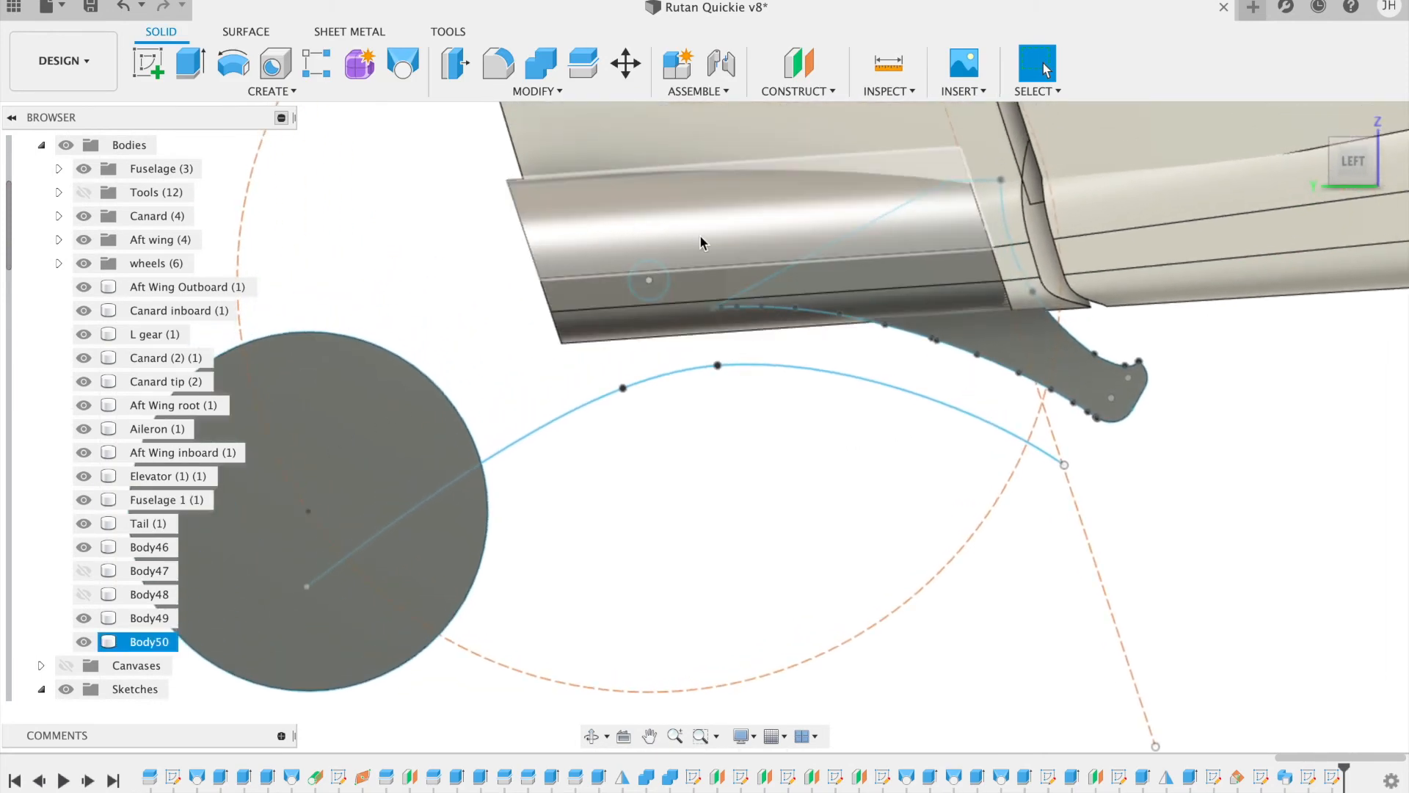
pyautogui.click(526, 304)
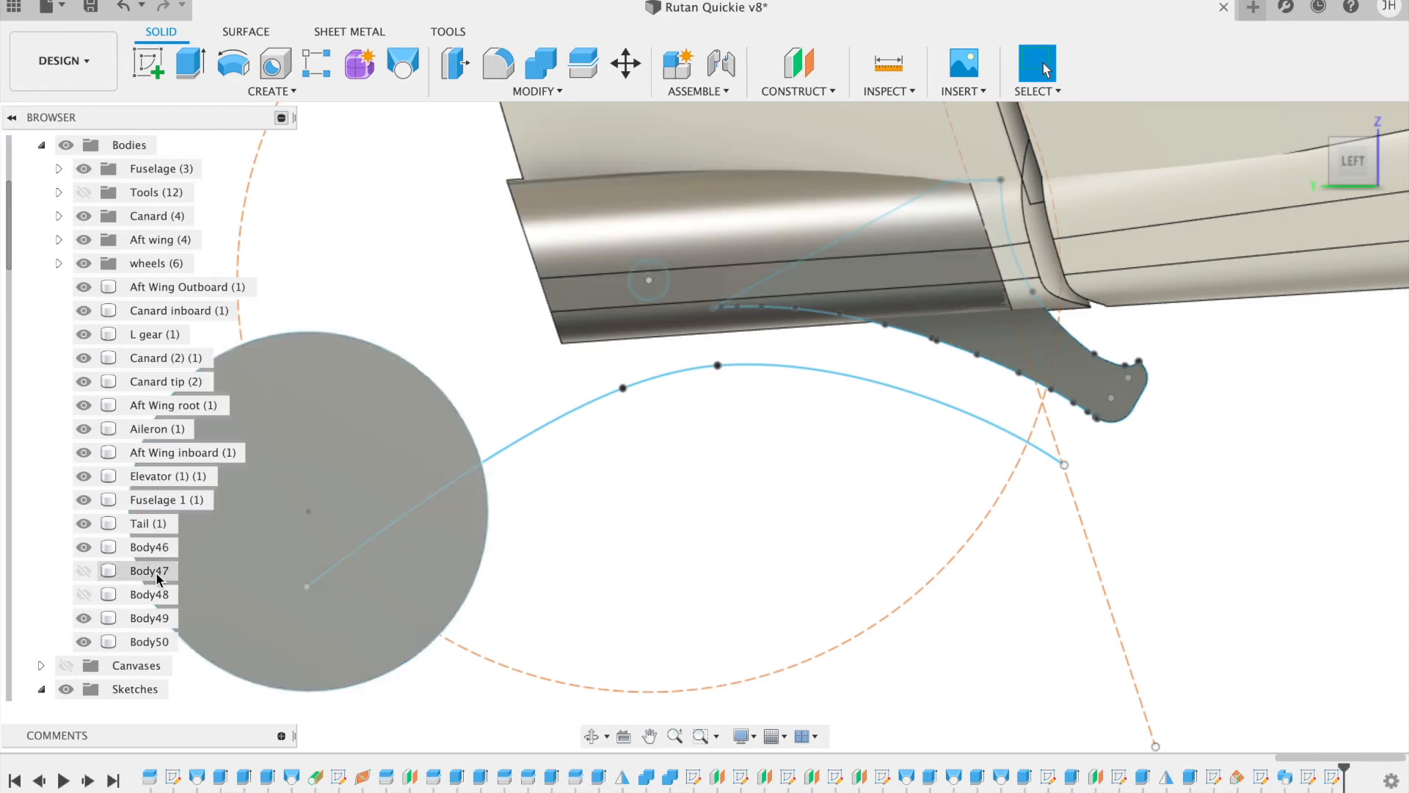
pyautogui.click(349, 512)
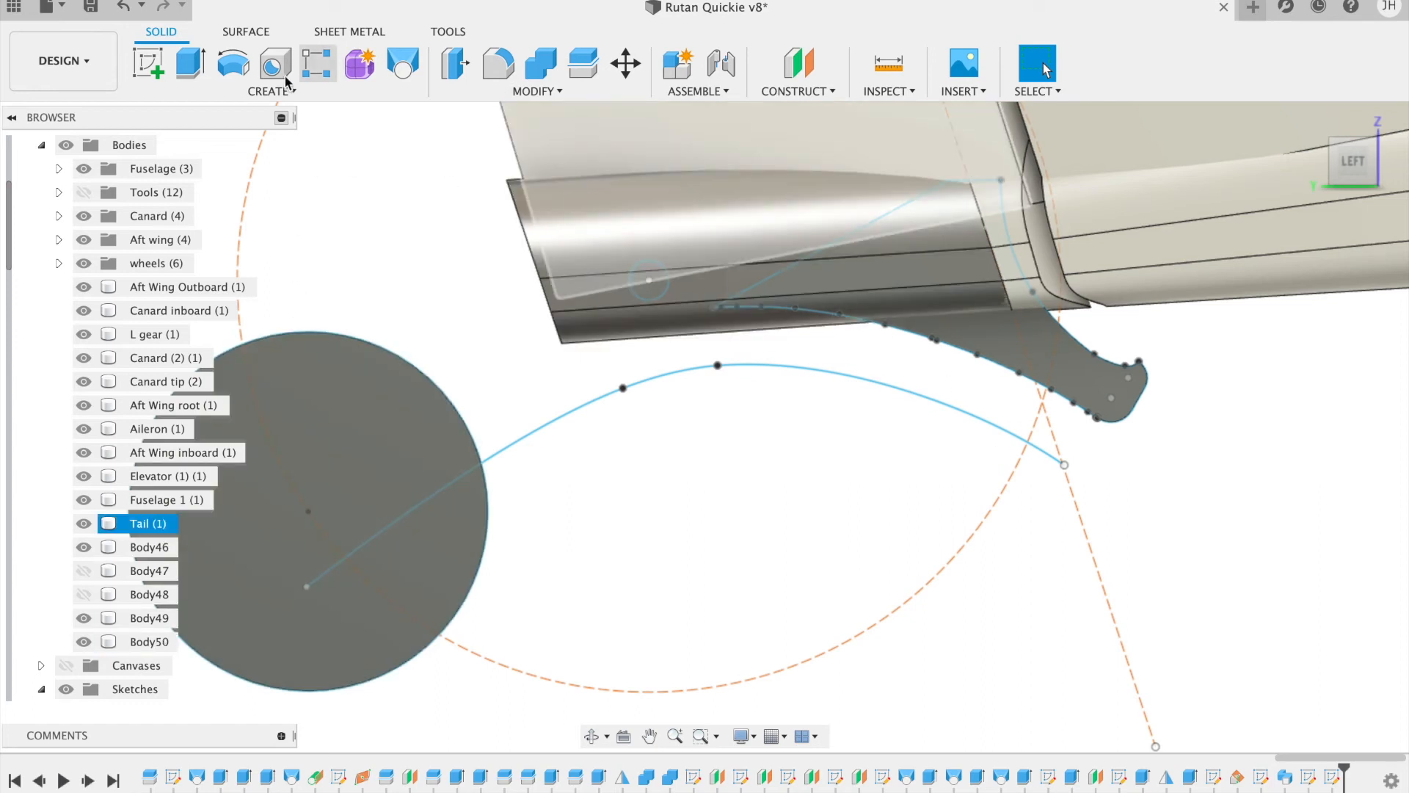
# Step: Reopen the spline's sketch for editing and add a short two-point spline branching below the lower end of the offset curve
pyautogui.click(675, 373)
pyautogui.rightClick(675, 373)
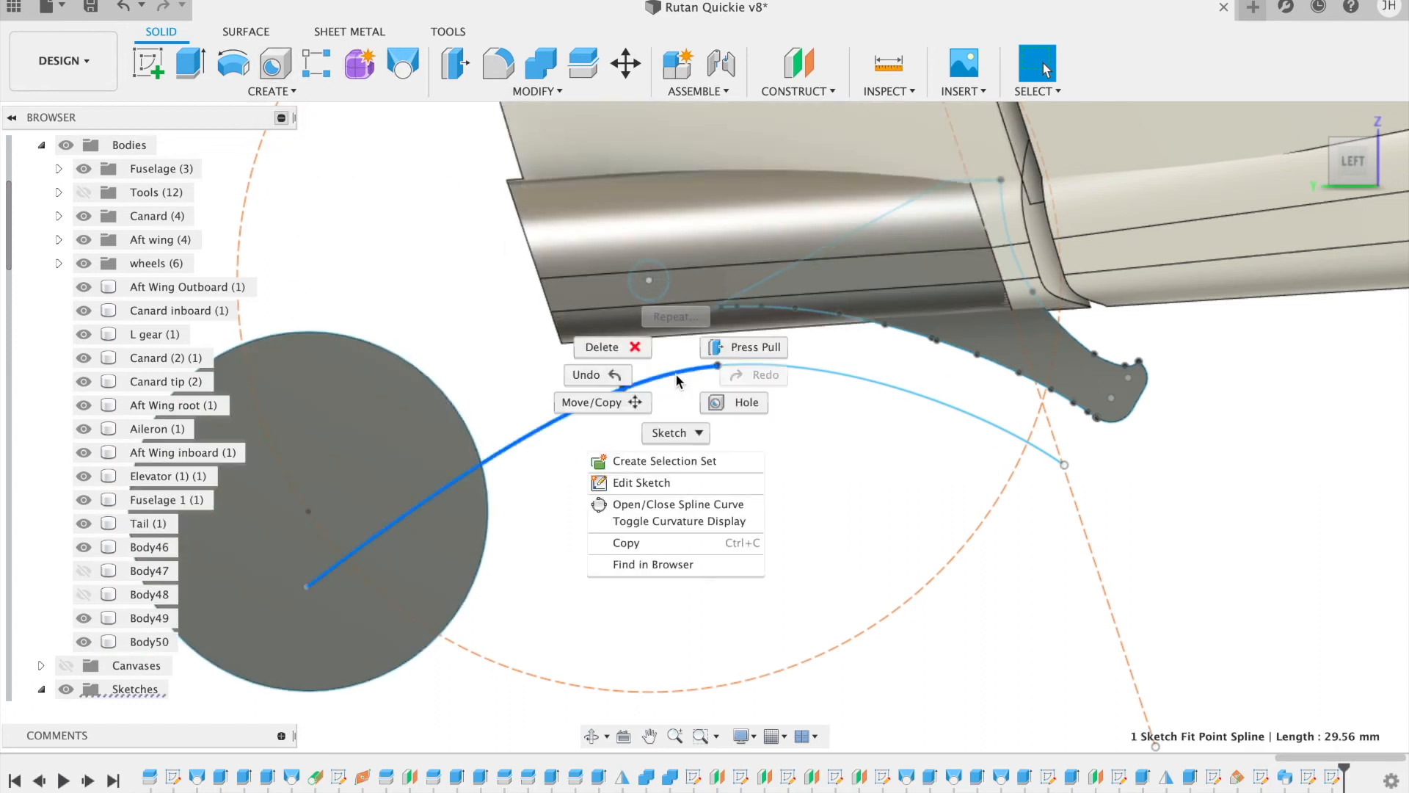
pyautogui.click(668, 477)
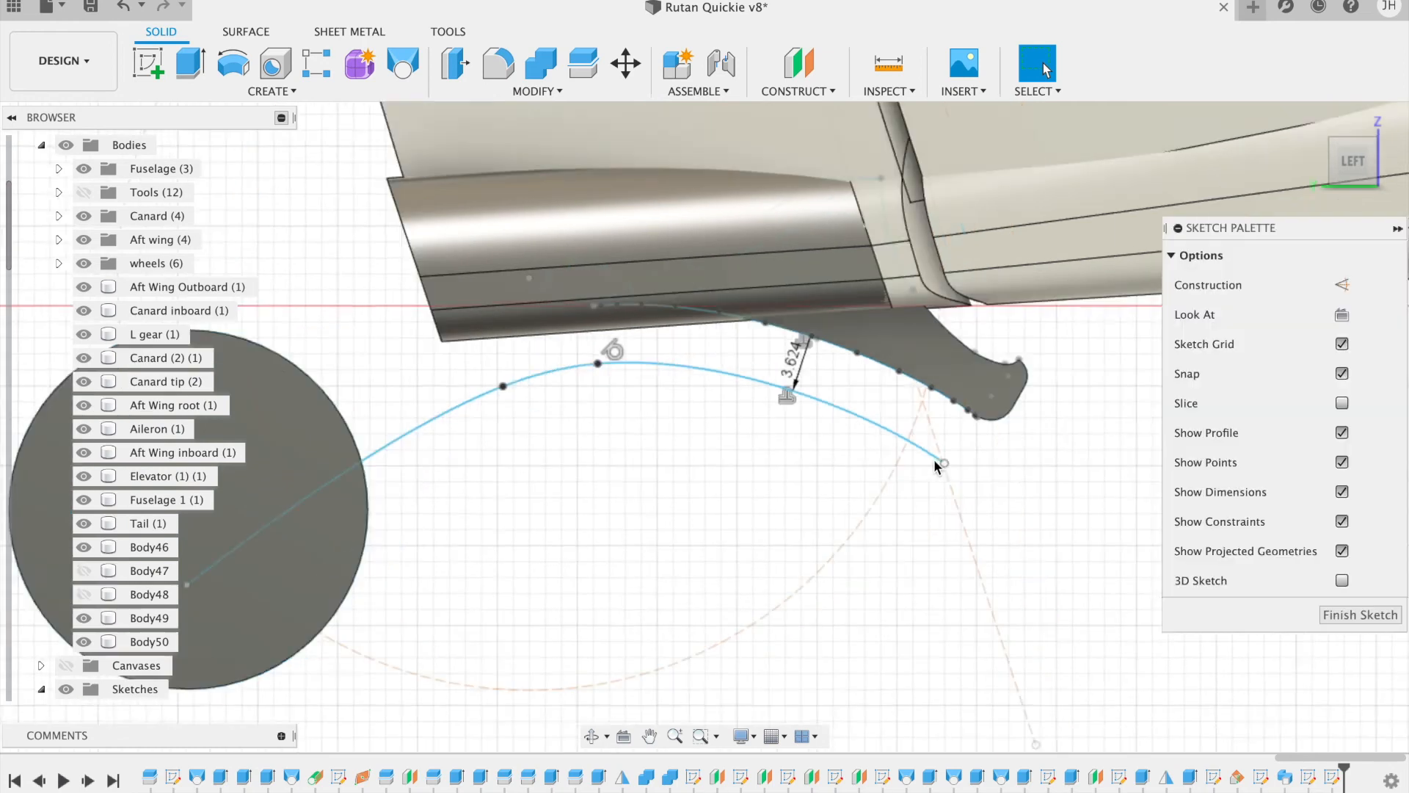
pyautogui.click(271, 67)
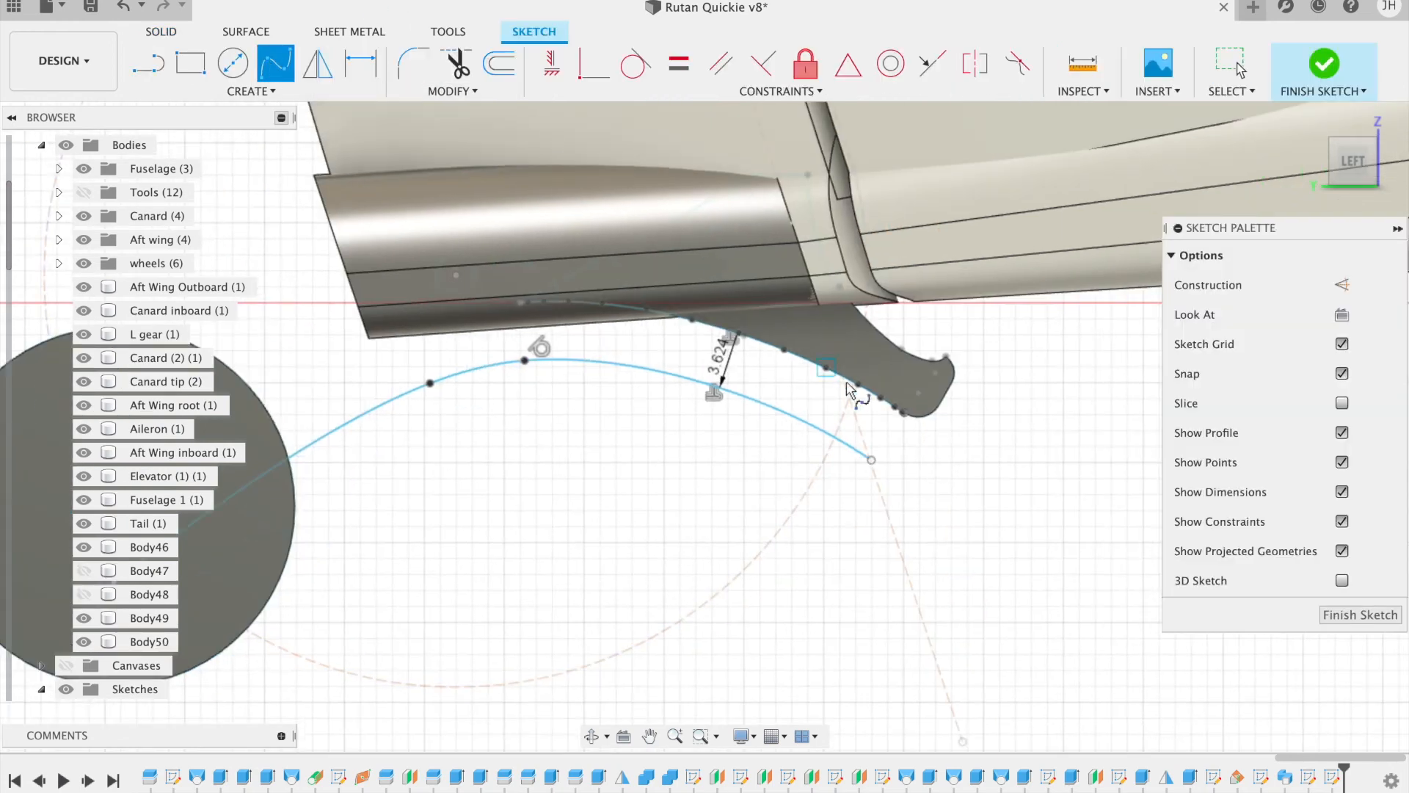
pyautogui.click(833, 436)
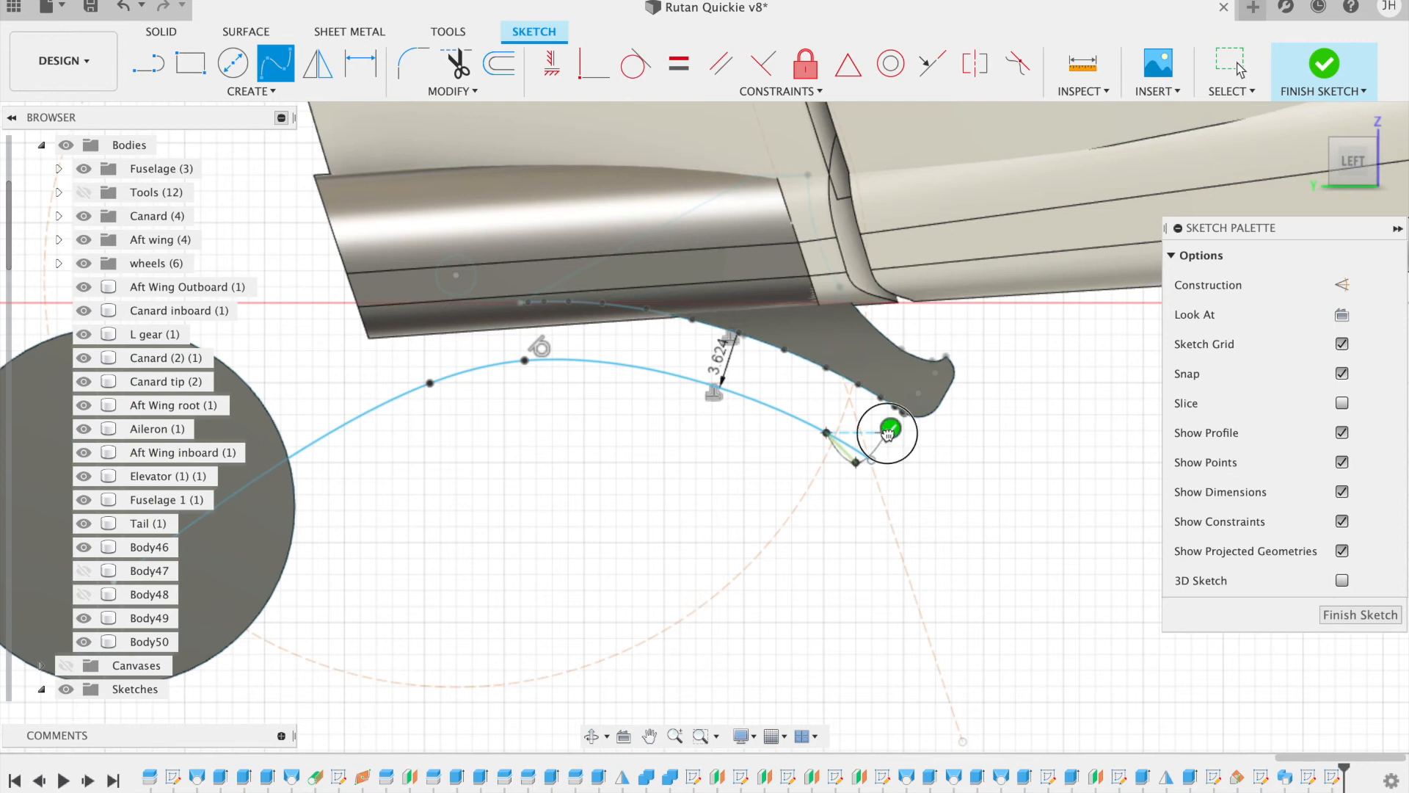
pyautogui.click(890, 429)
# Step: Draw a line about 1 mm long from the short spline to the offset curve's lower end, and another linking that end to Body49's projected curve
pyautogui.press('l')
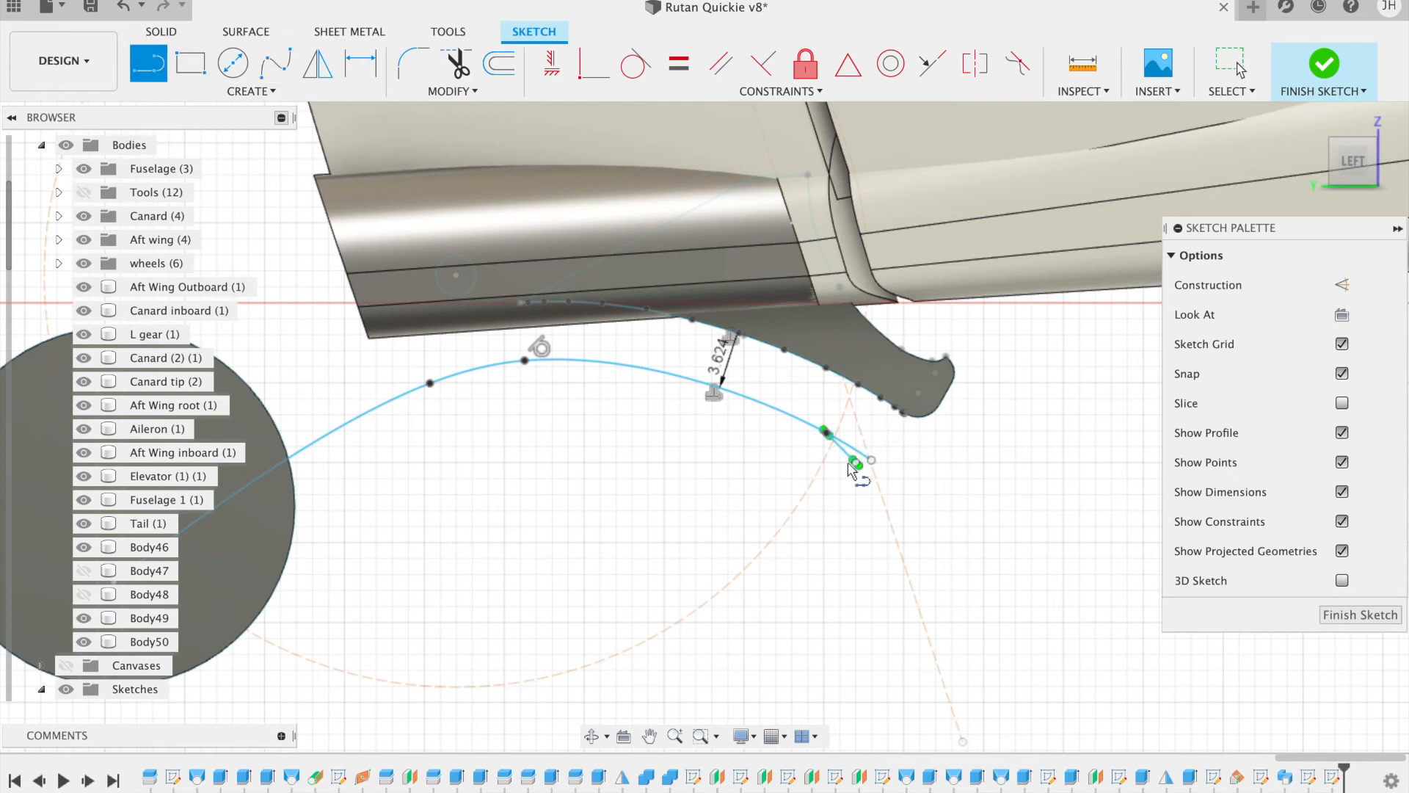
pyautogui.click(856, 463)
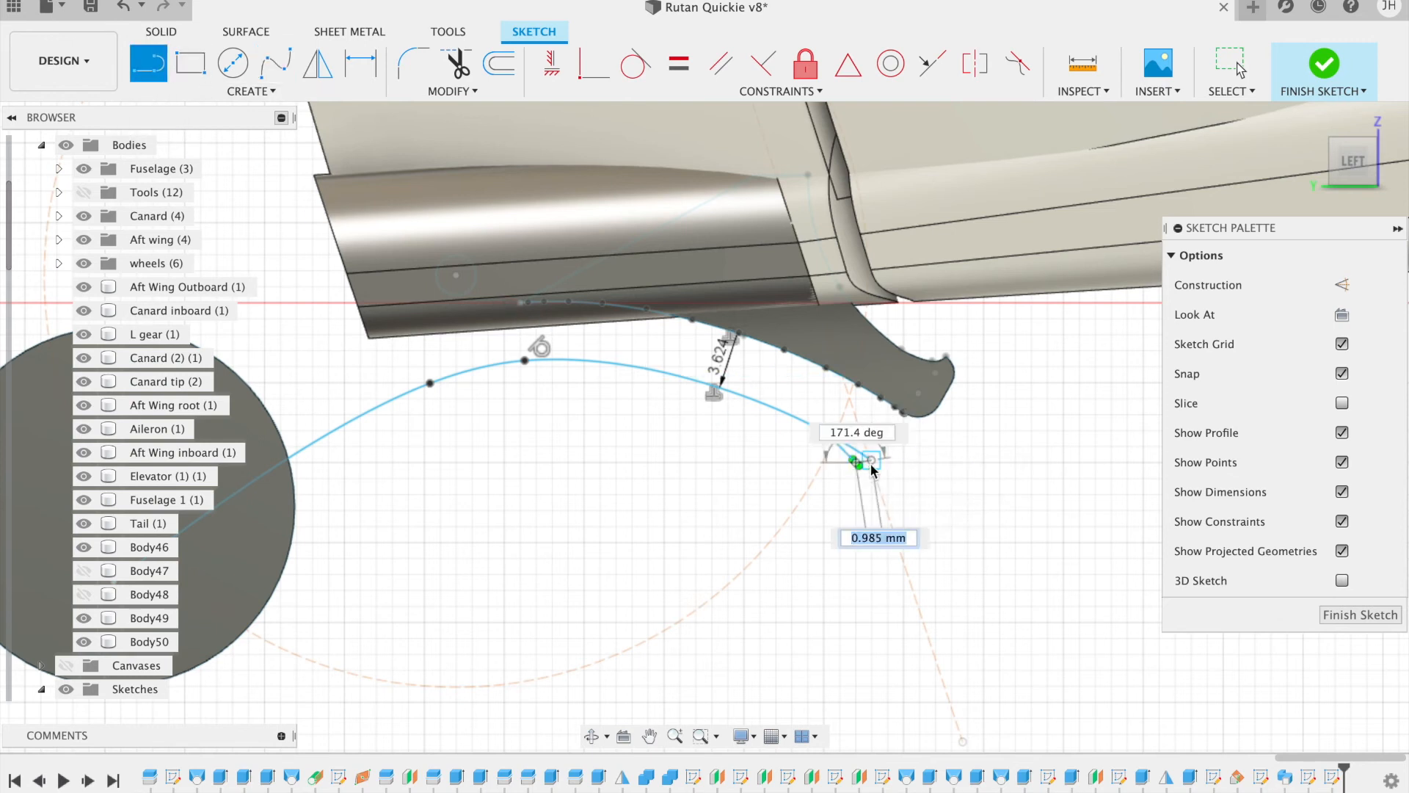
pyautogui.doubleClick(872, 462)
pyautogui.click(903, 414)
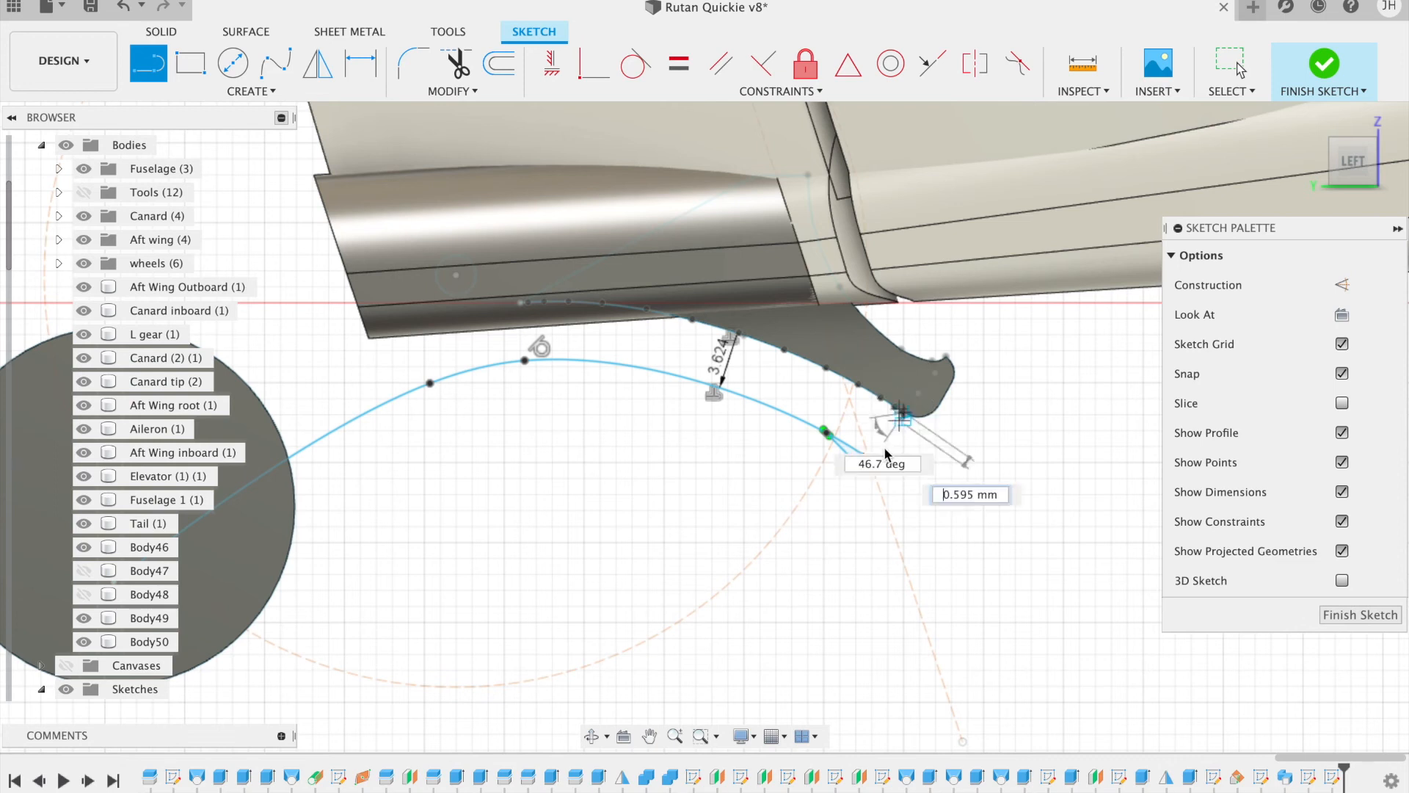
pyautogui.doubleClick(871, 460)
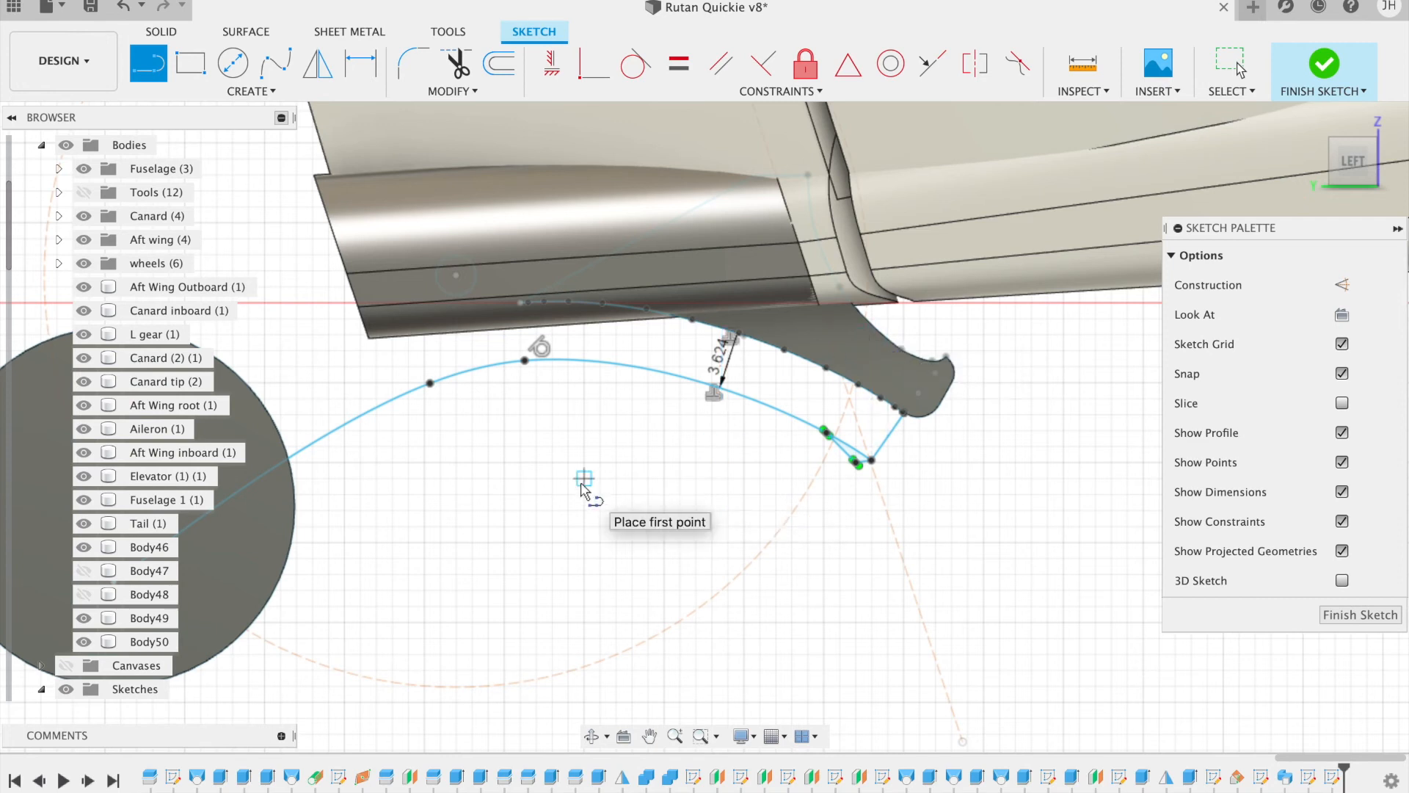
# Step: Hide Body50 and Fuselage 1, and project the existing small circle and its centre point into the sketch without Projection Link
pyautogui.hscroll(-5, 581, 481)
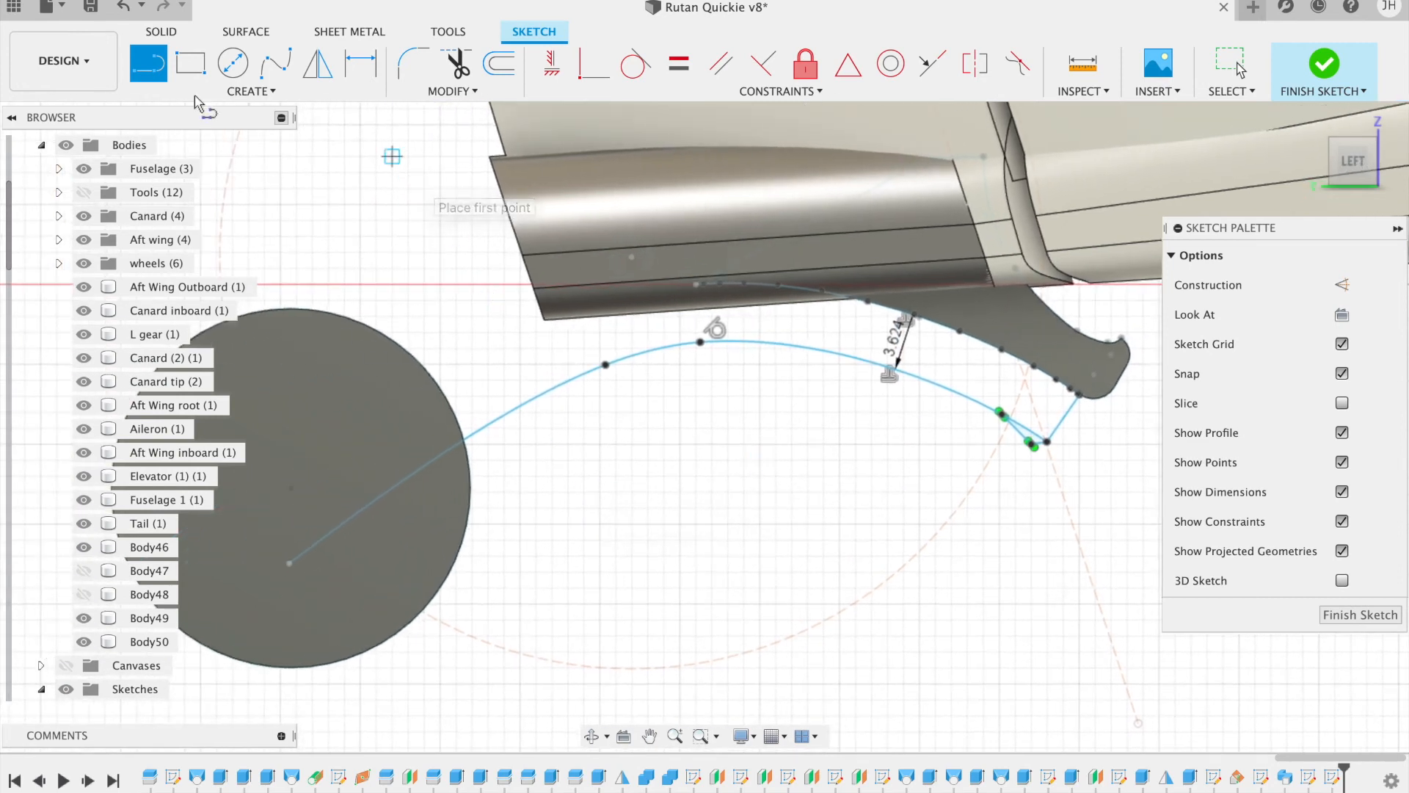
pyautogui.click(231, 65)
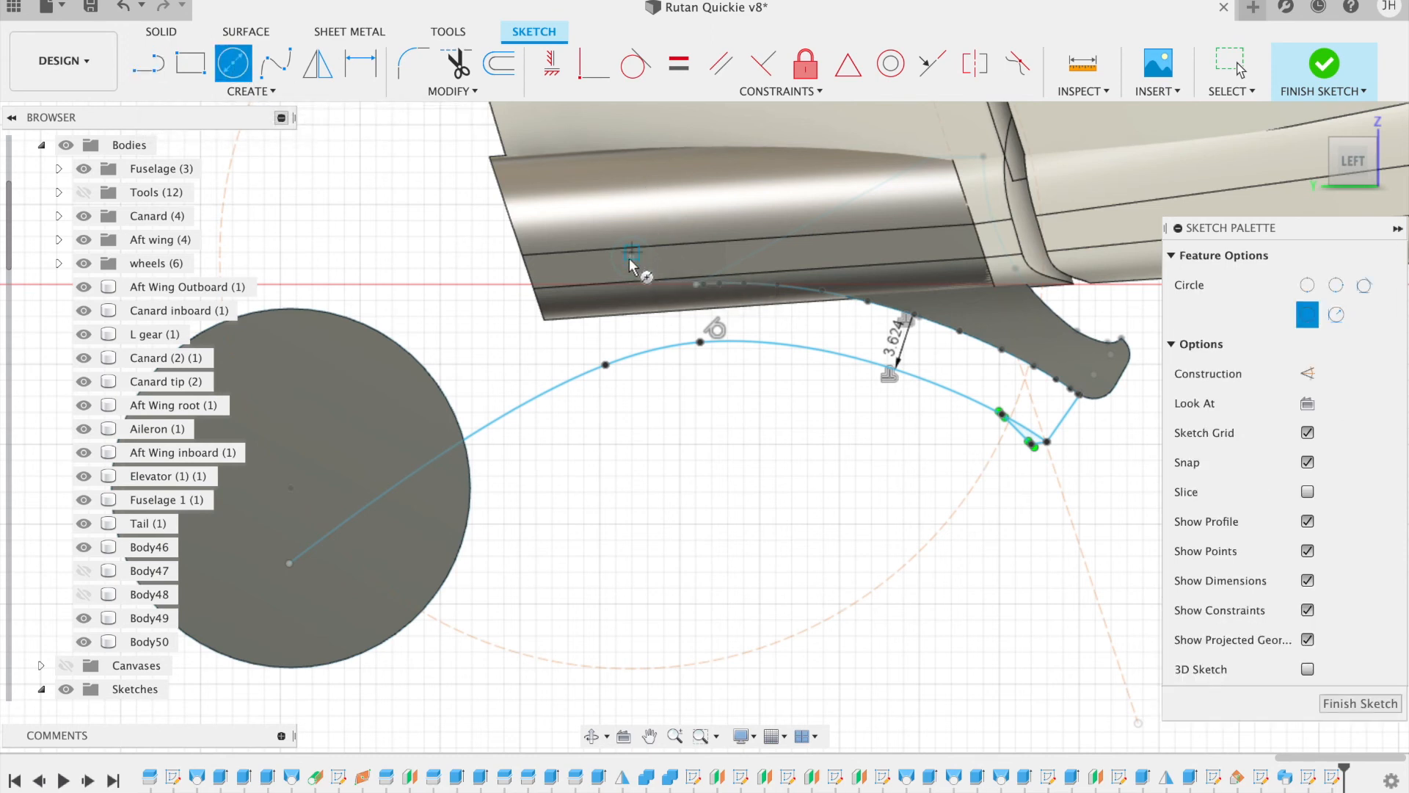
pyautogui.scroll(2, 631, 265)
pyautogui.scroll(2, 630, 259)
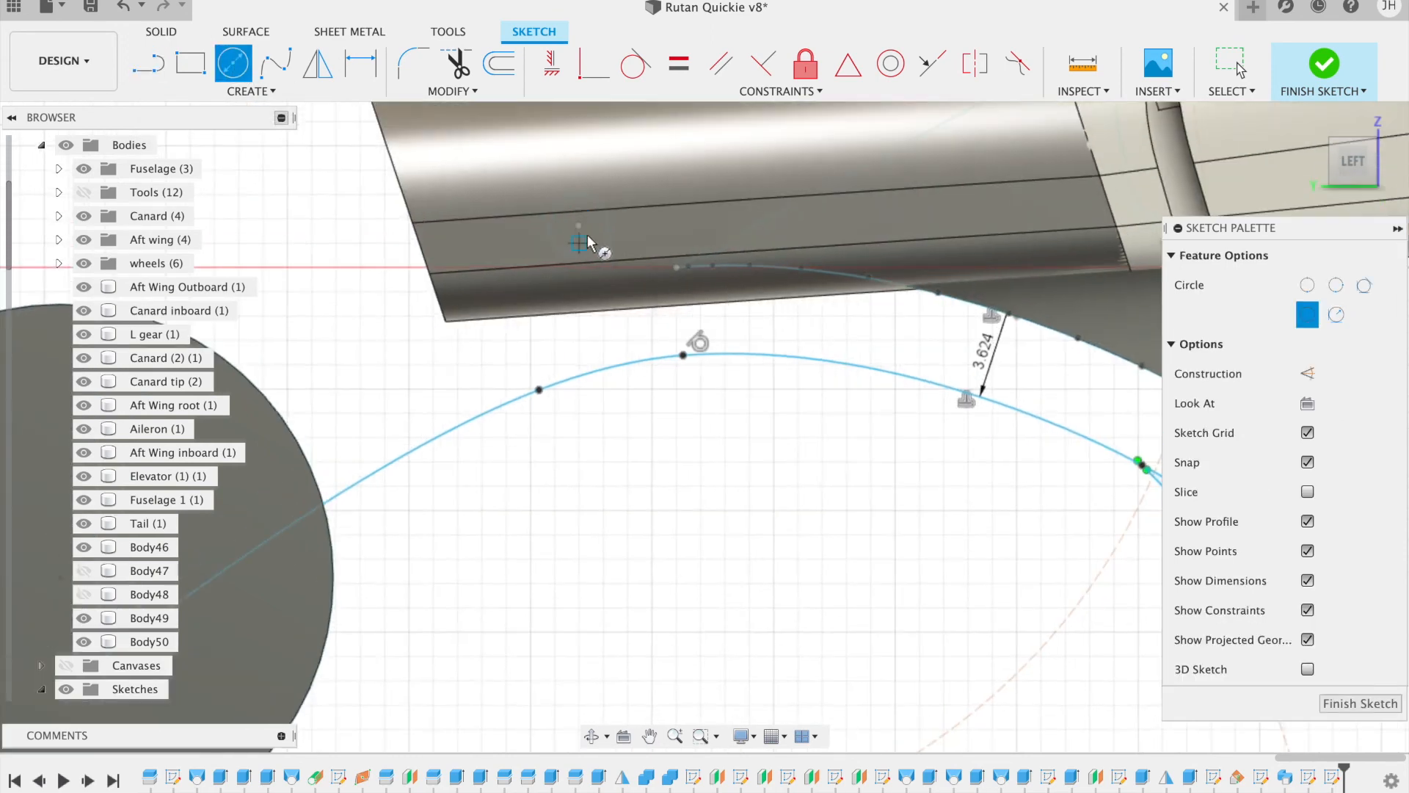
pyautogui.click(251, 91)
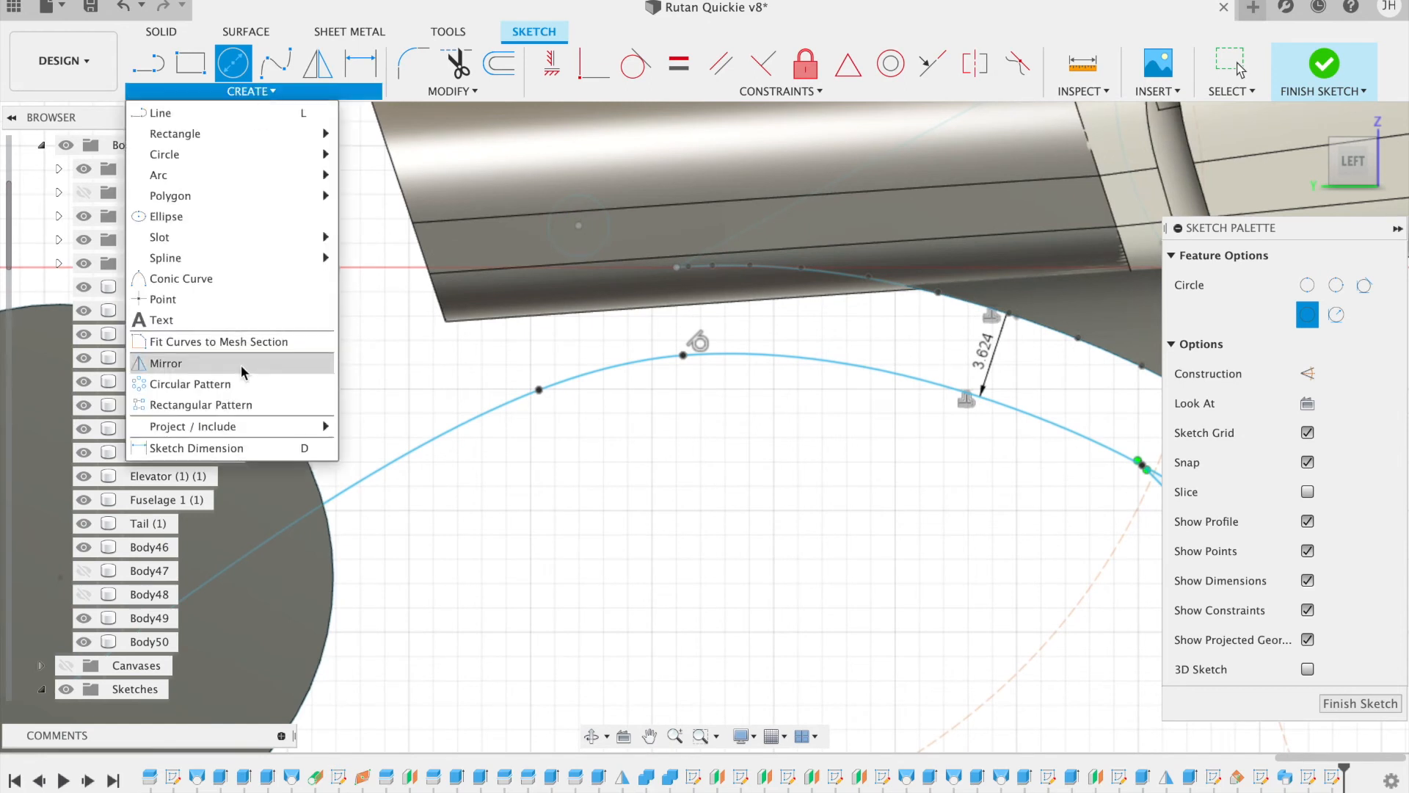
pyautogui.moveTo(293, 426)
pyautogui.click(376, 426)
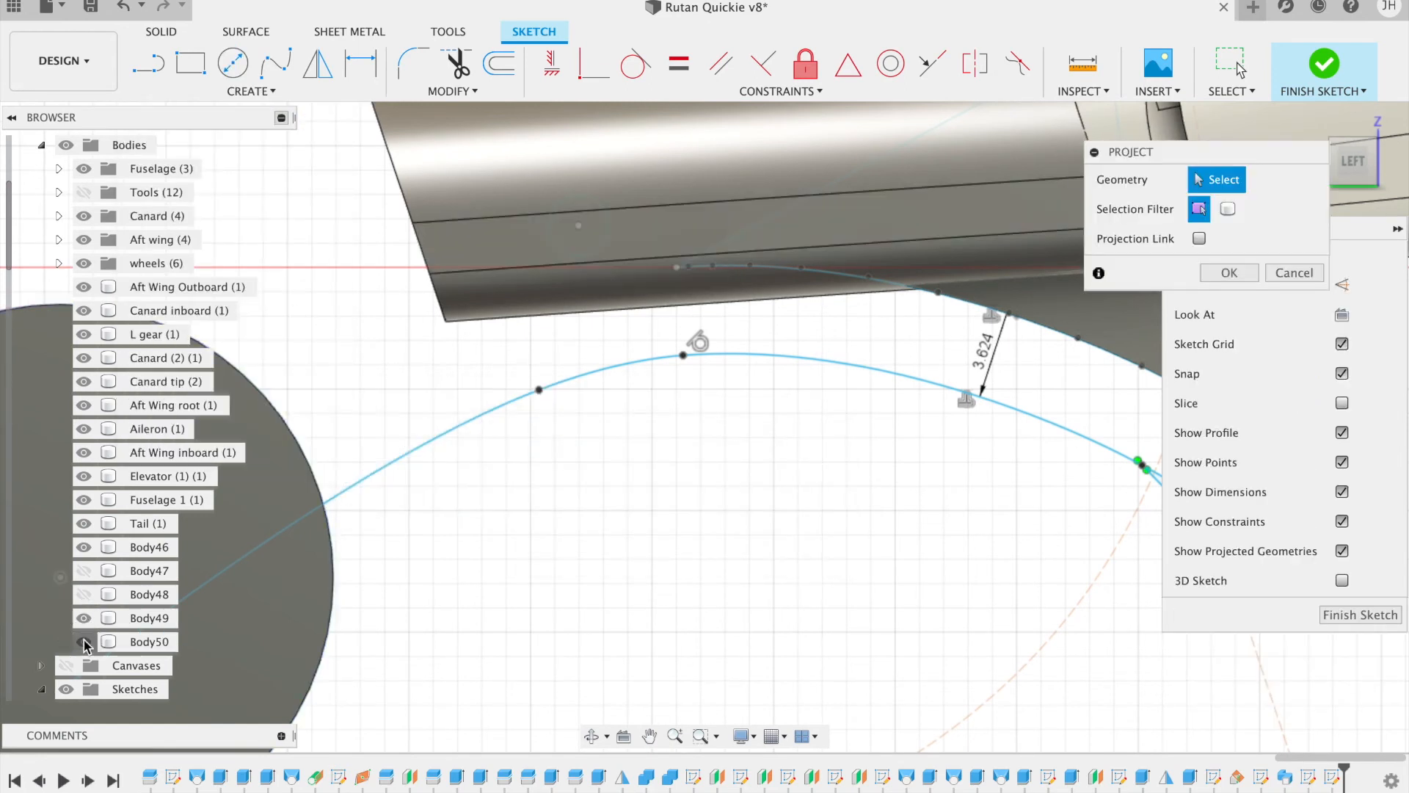
pyautogui.click(84, 642)
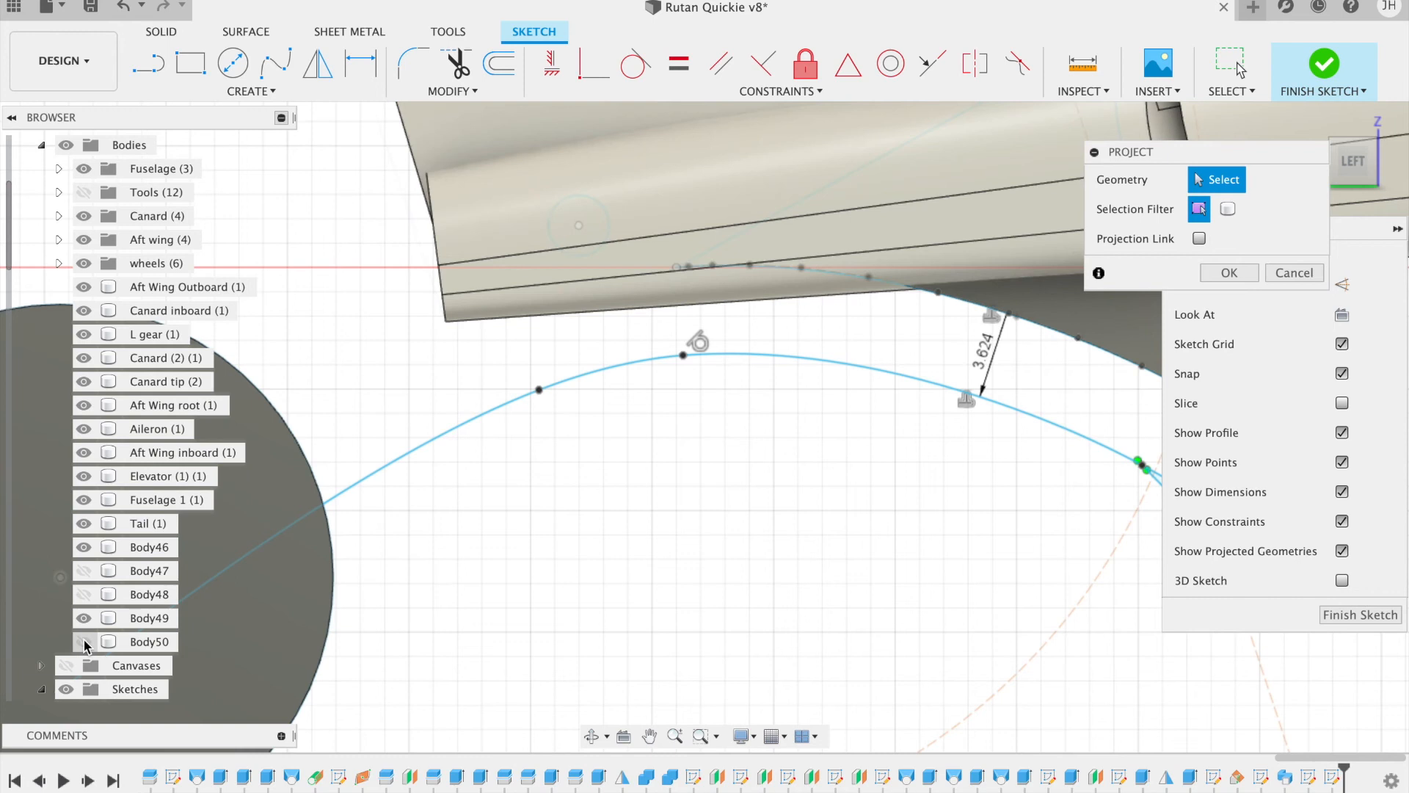
pyautogui.click(83, 500)
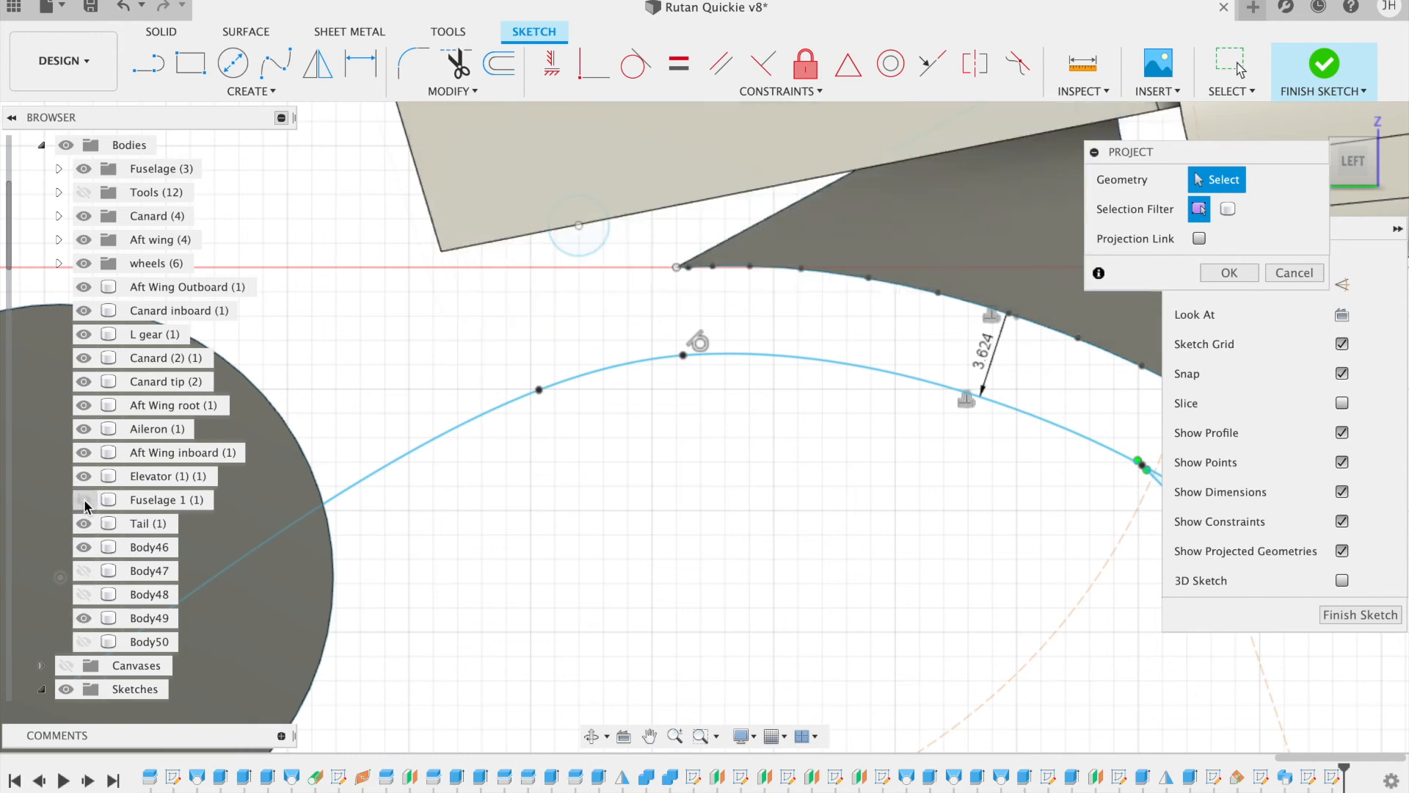
pyautogui.click(579, 226)
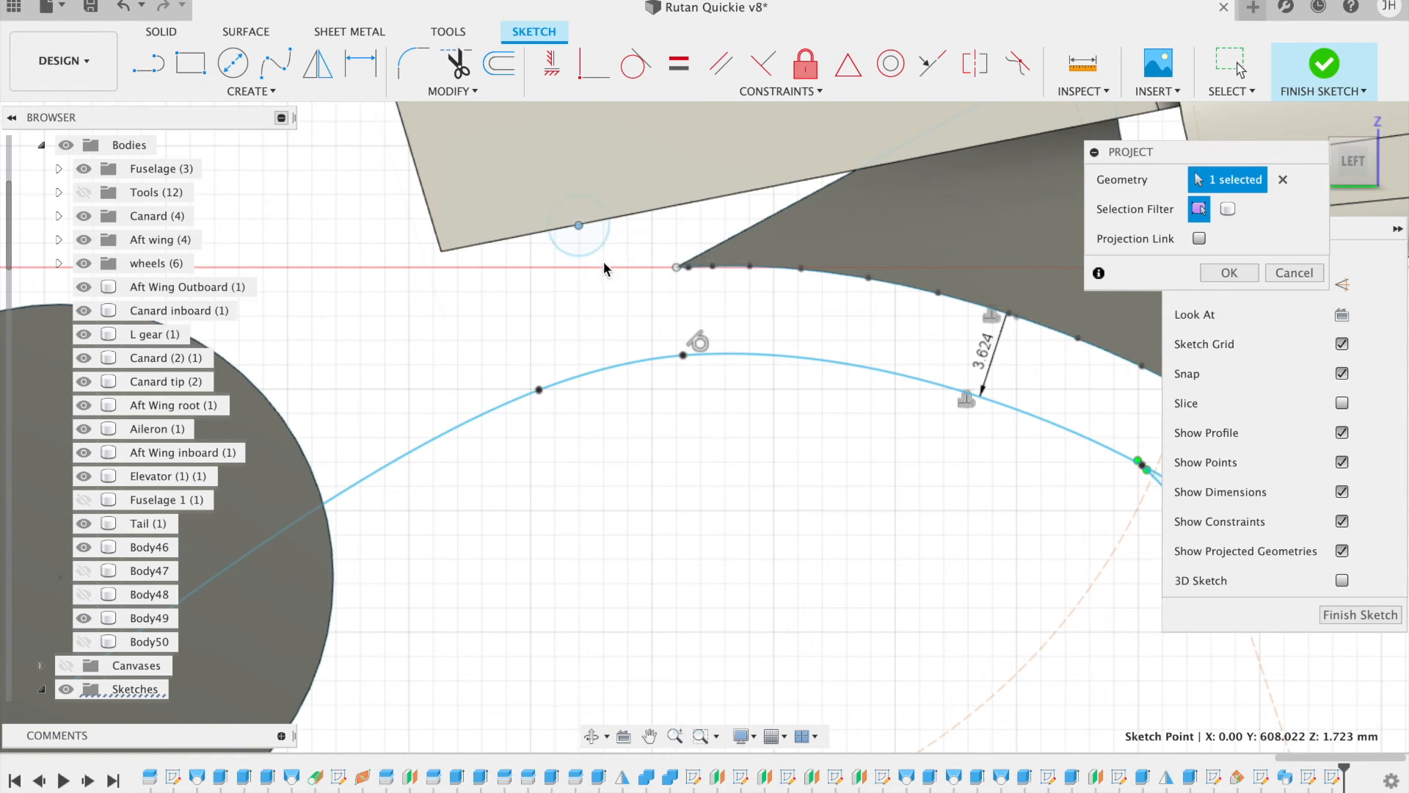
pyautogui.click(599, 251)
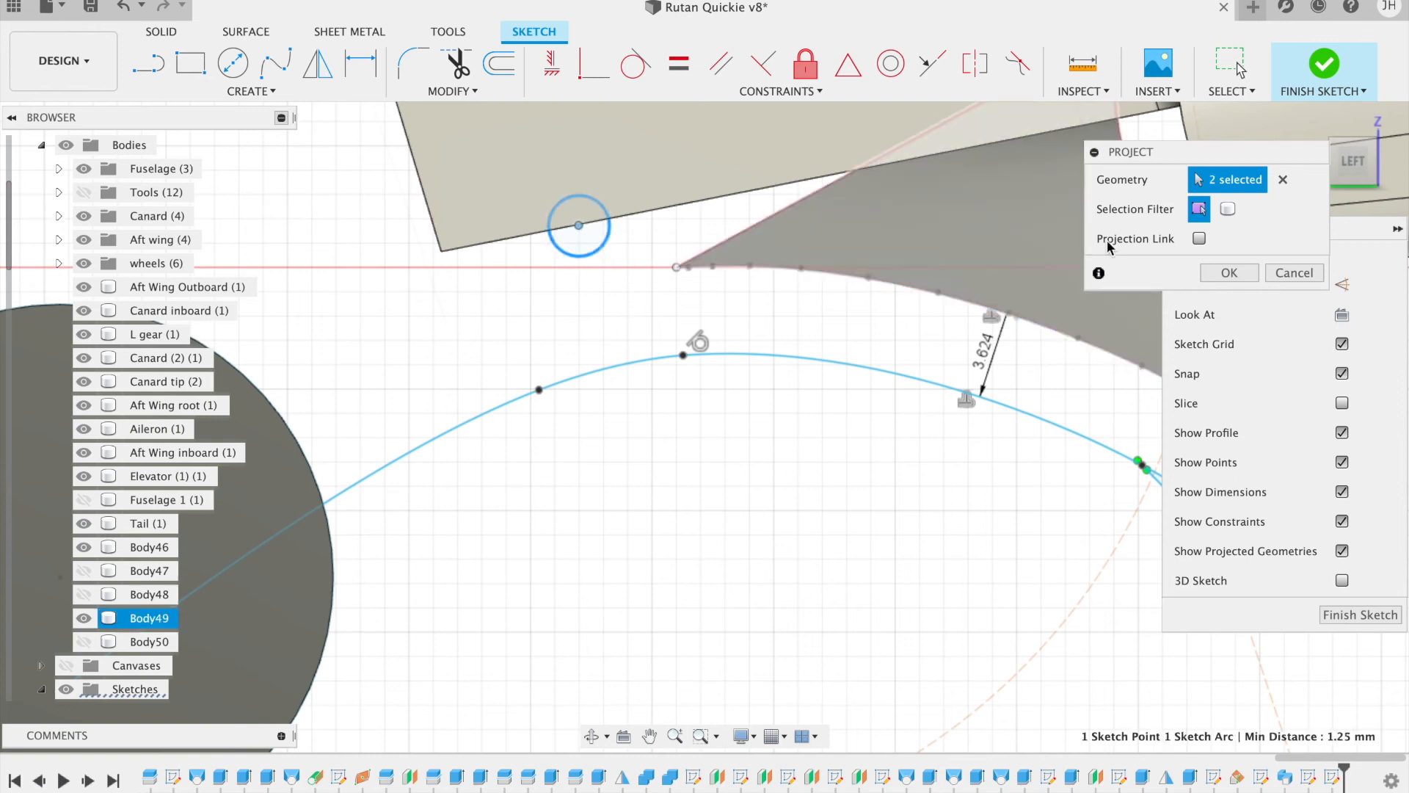
pyautogui.click(1229, 273)
# Step: Show Body48 temporarily, hide Body49, and make Fuselage 1 and Body50 visible again
pyautogui.click(83, 594)
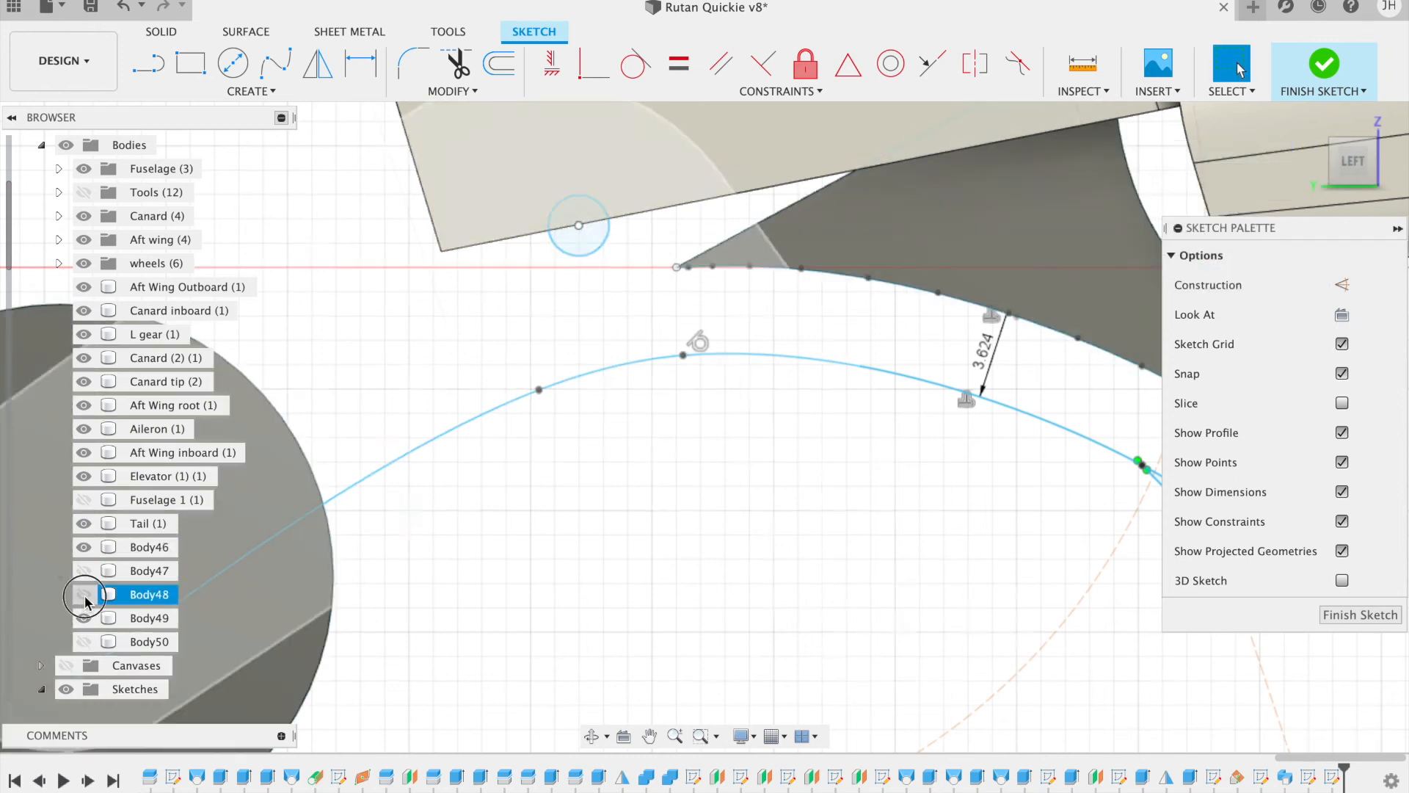
pyautogui.click(85, 642)
pyautogui.click(85, 642)
pyautogui.click(86, 618)
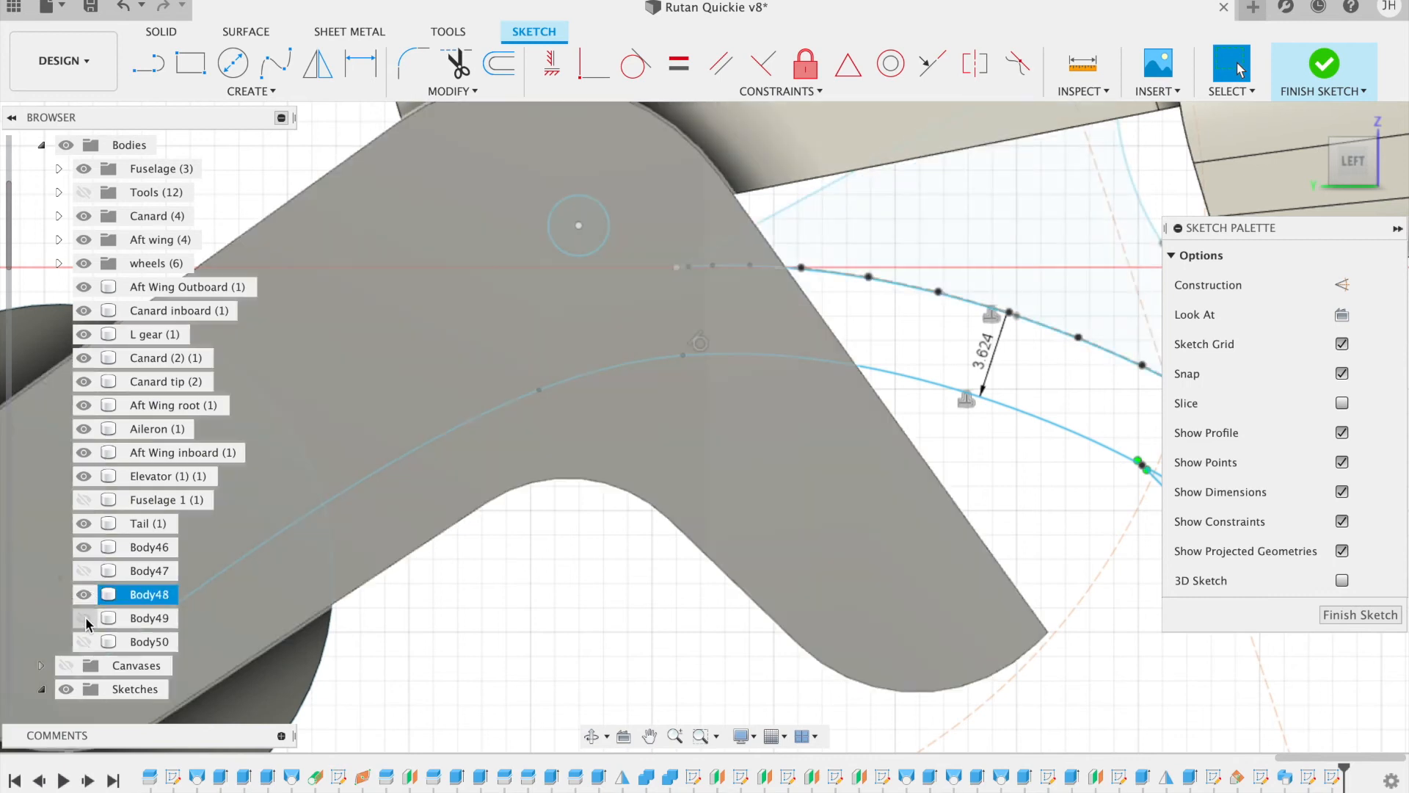
pyautogui.click(85, 501)
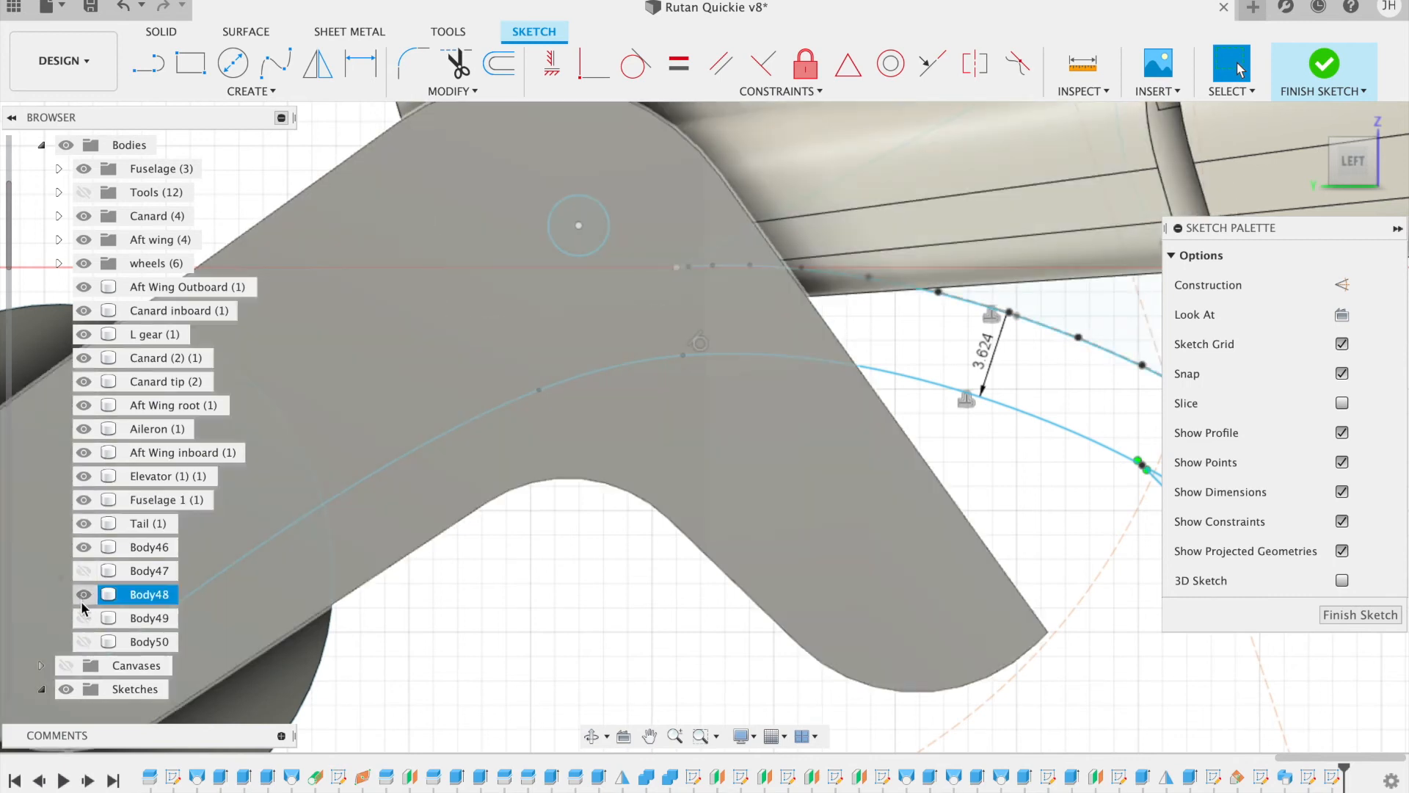
pyautogui.click(85, 642)
pyautogui.click(85, 641)
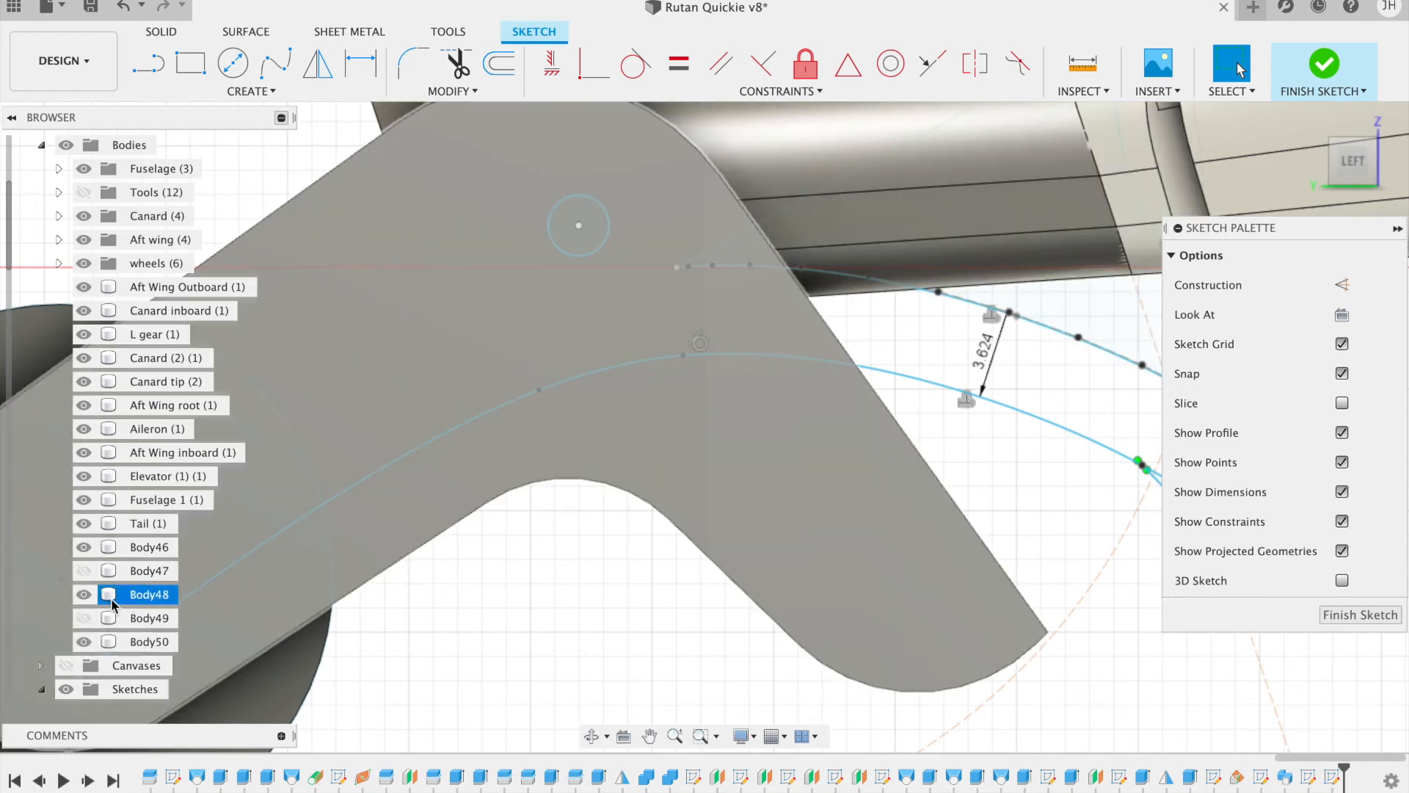
pyautogui.click(84, 595)
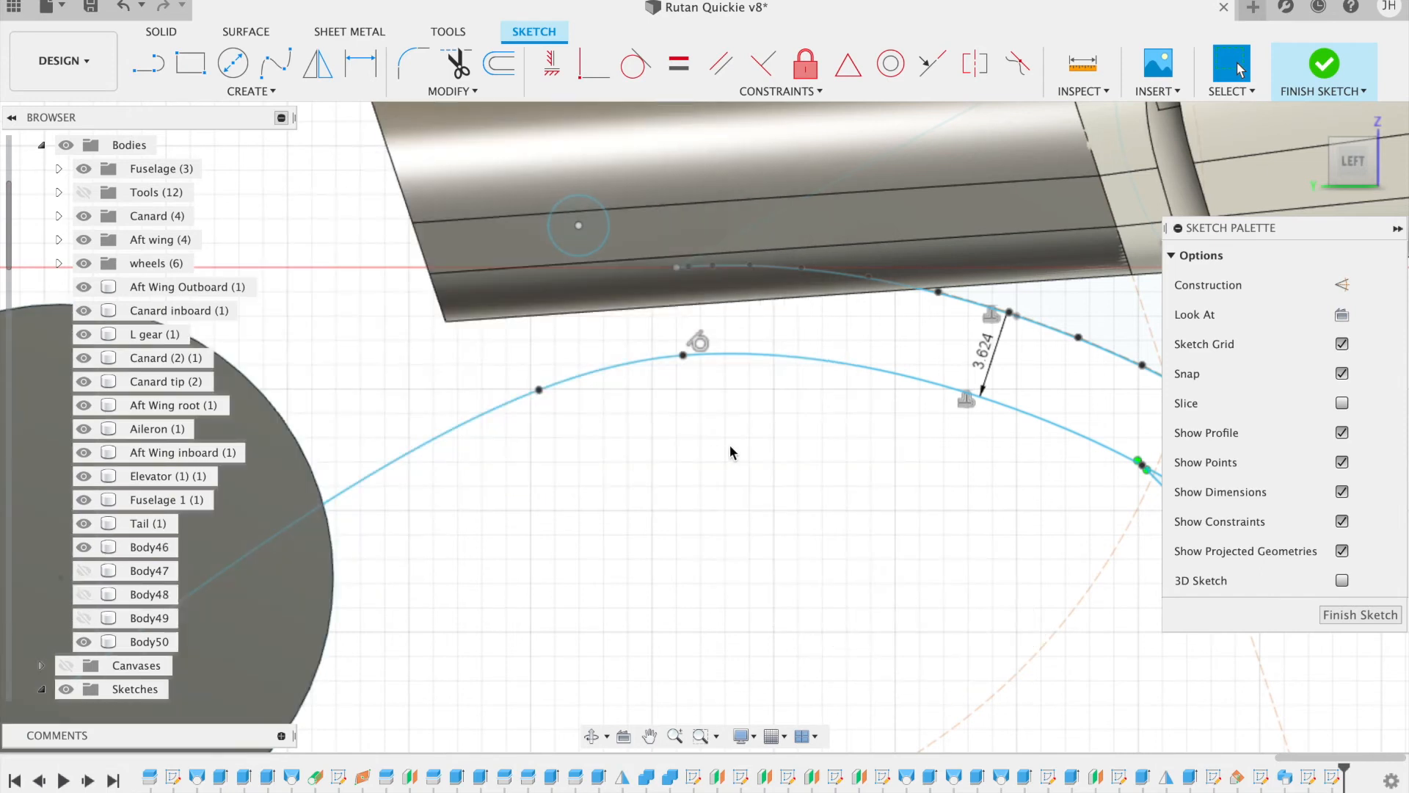
# Step: Draw a circle about 8.1 mm in diameter, concentric with the projected small circle
pyautogui.click(232, 63)
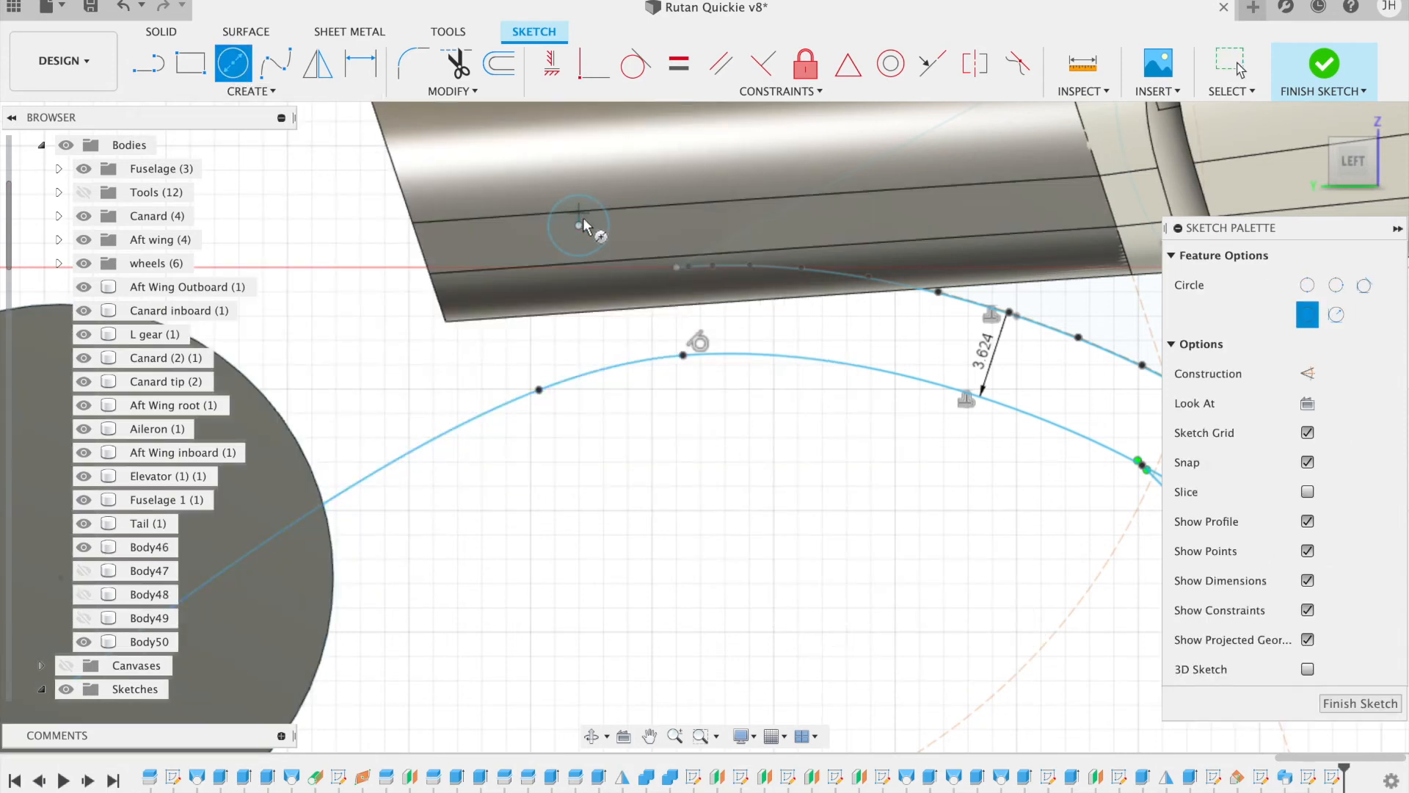
pyautogui.click(578, 225)
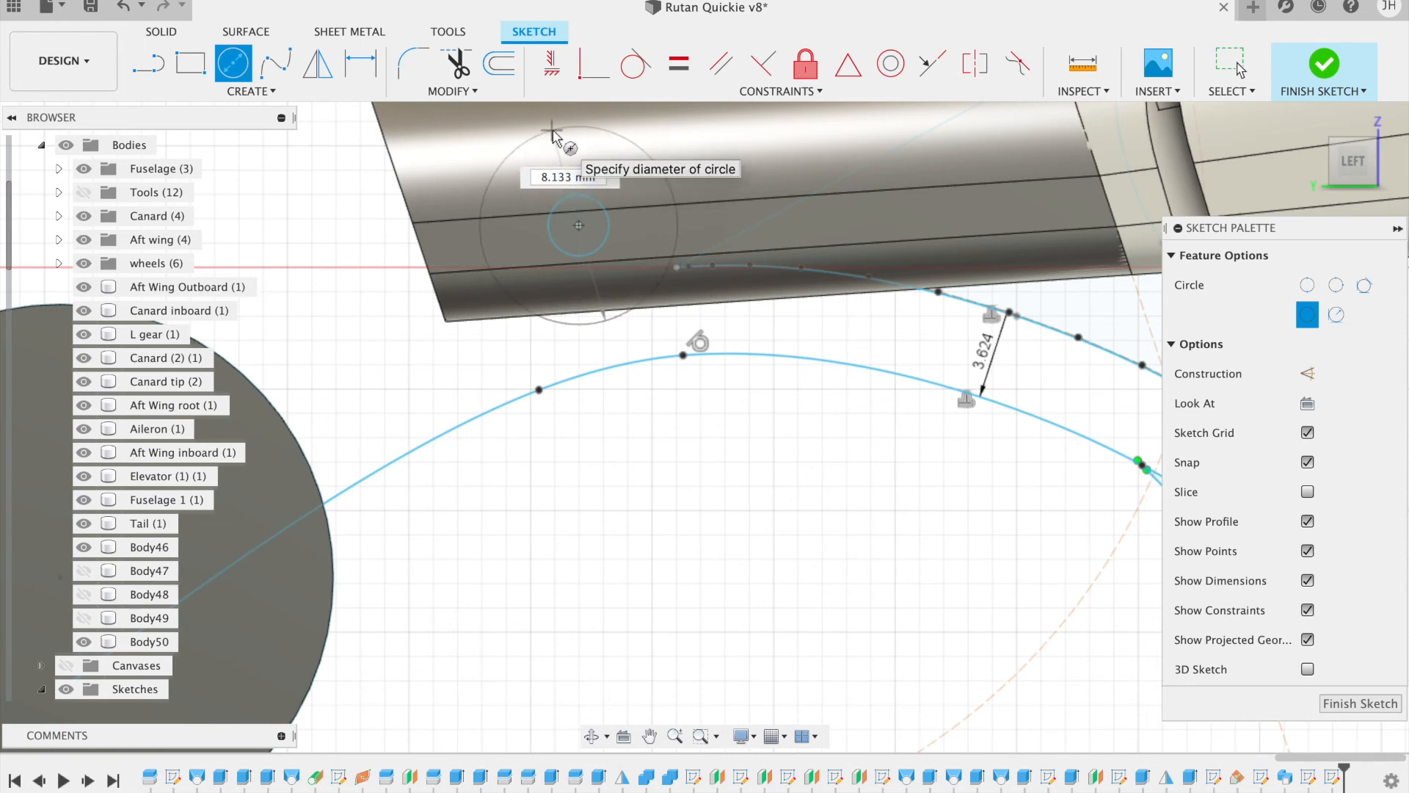
pyautogui.click(553, 132)
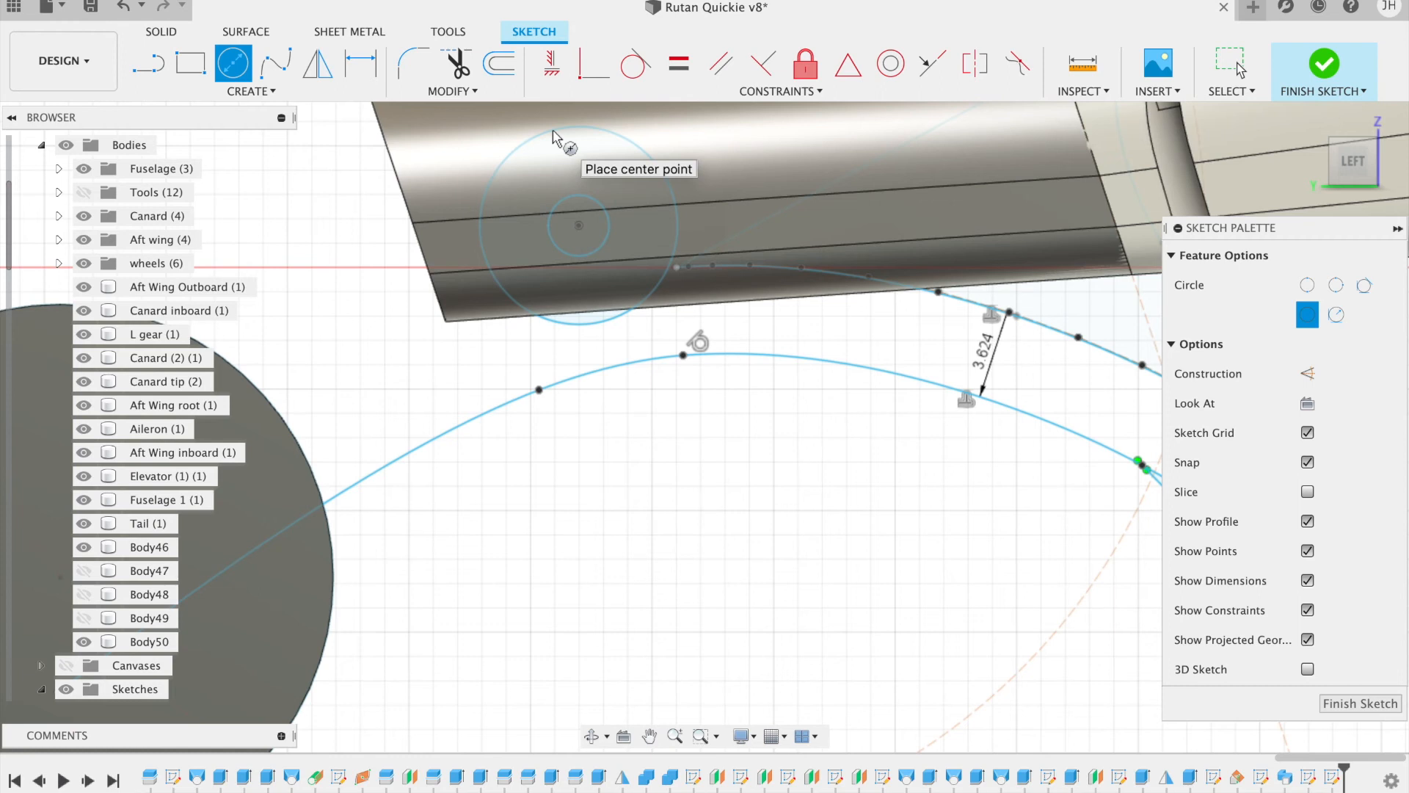
# Step: Draw a three-point spline from the edge of the larger circle into Body46's disc, running above the existing lower curve
pyautogui.hscroll(-3, 538, 140)
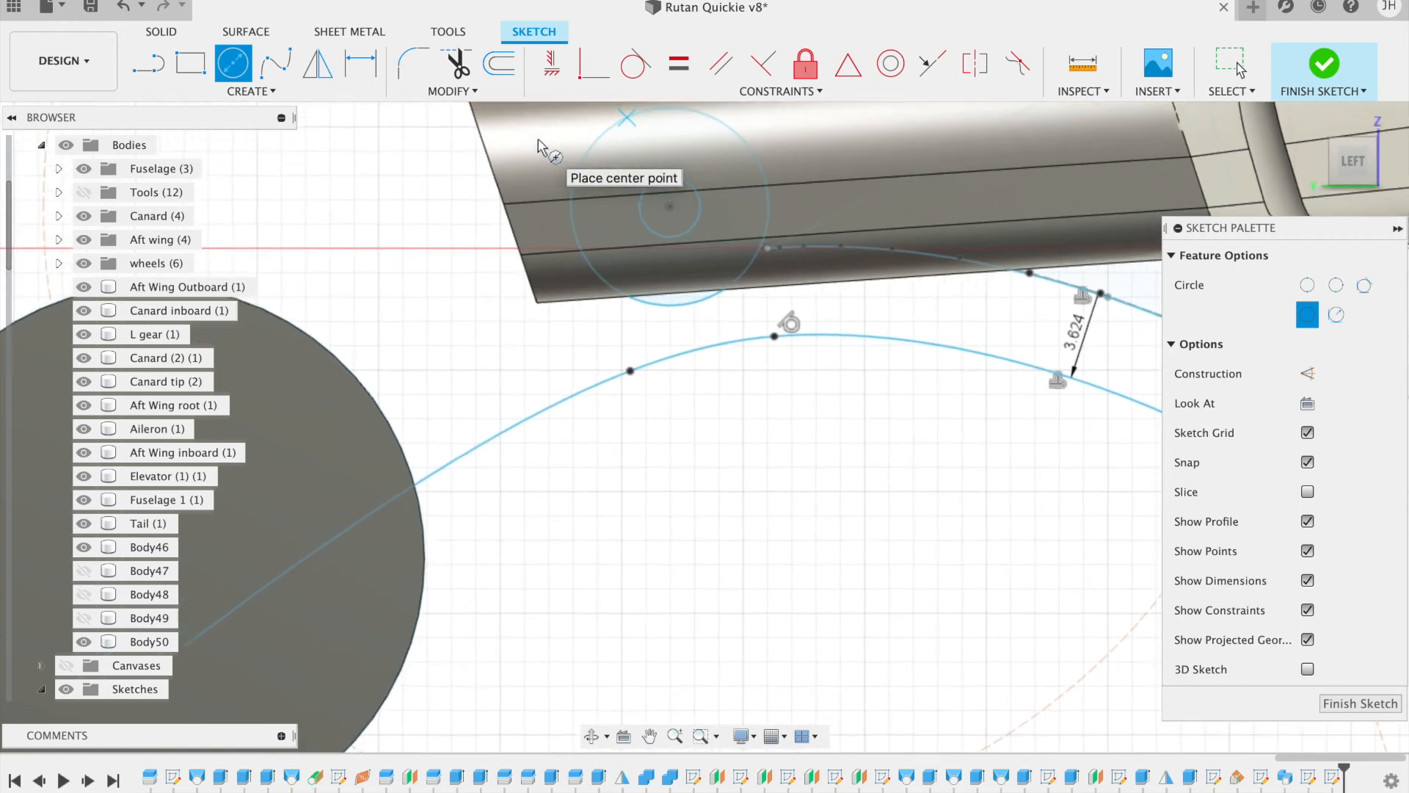
pyautogui.scroll(2, 538, 141)
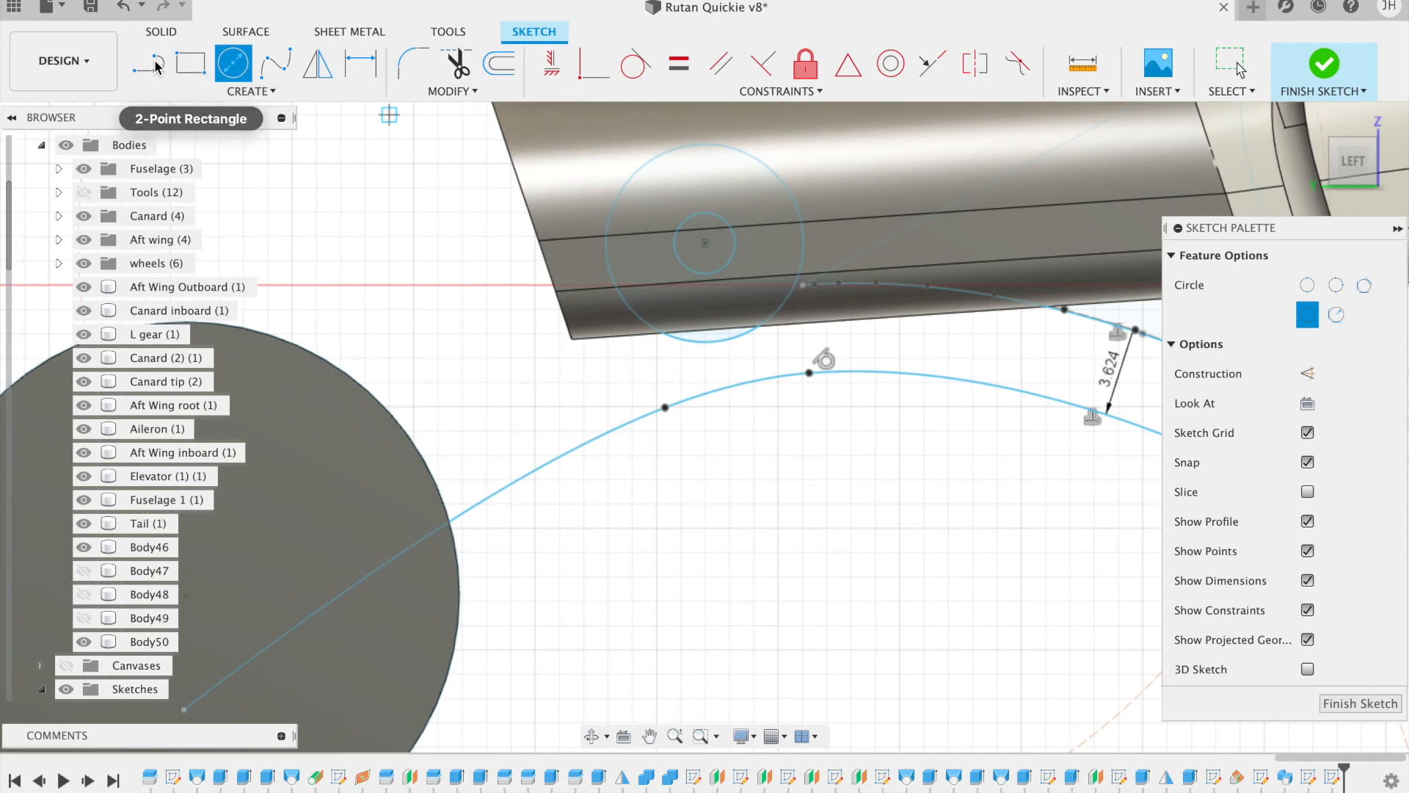
pyautogui.click(269, 64)
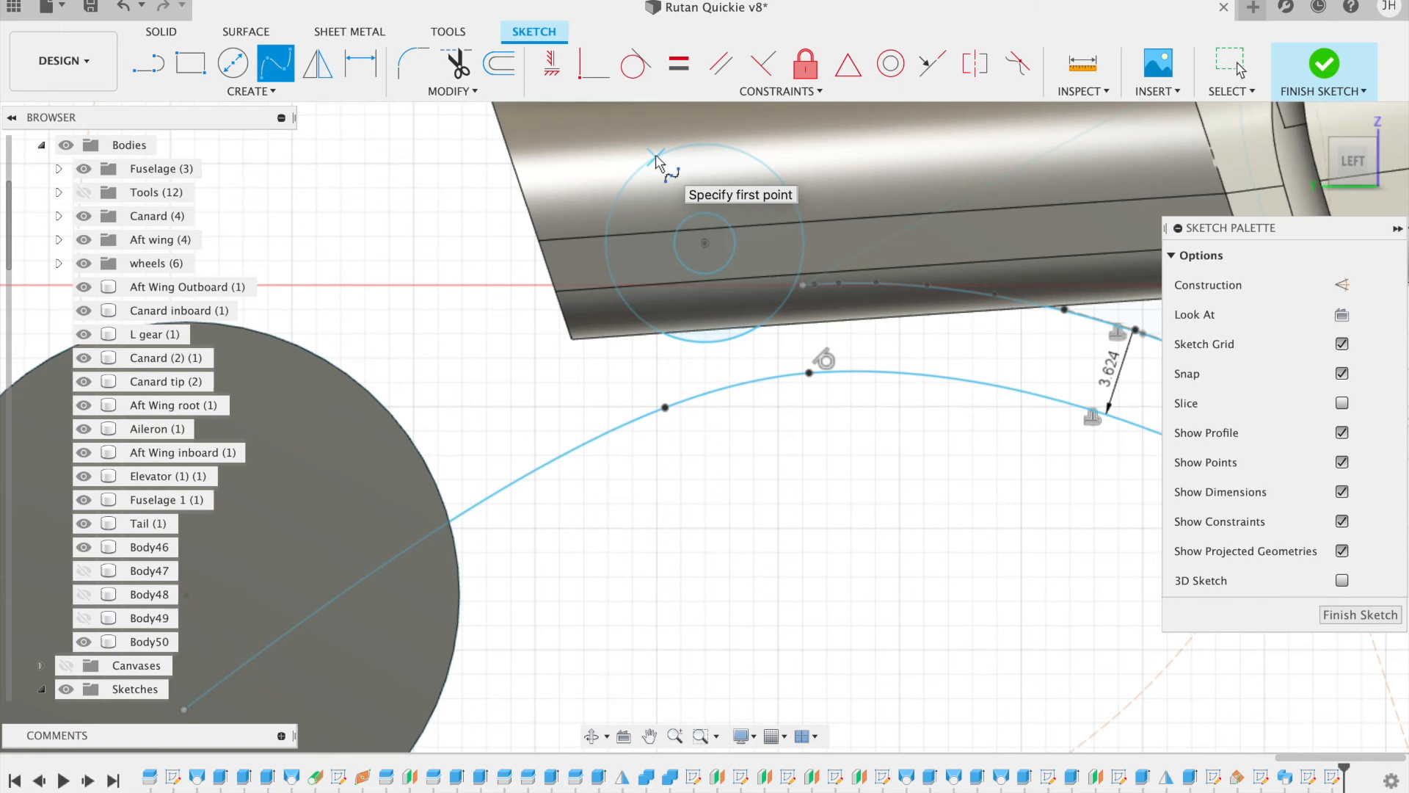
pyautogui.click(615, 280)
pyautogui.hscroll(-5, 615, 281)
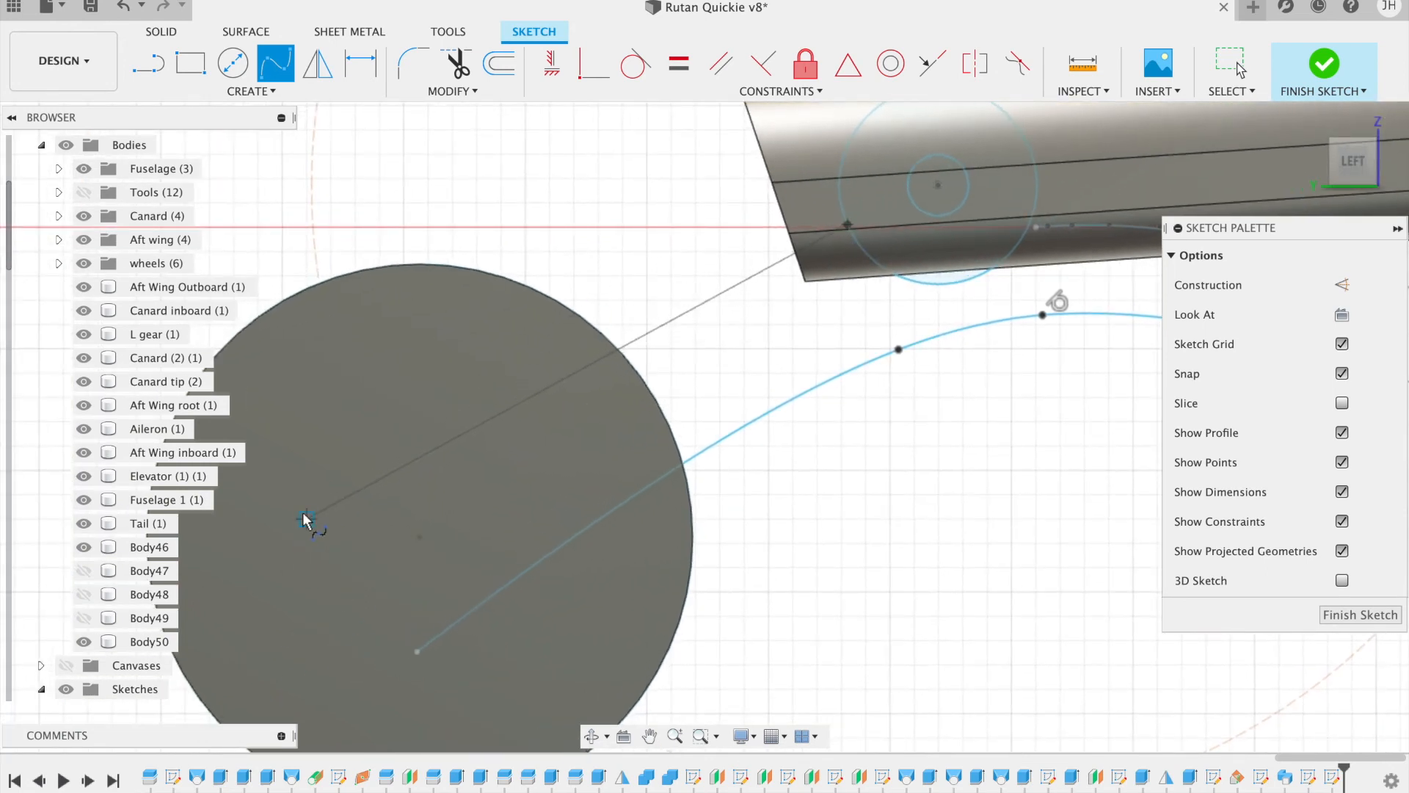
pyautogui.click(562, 357)
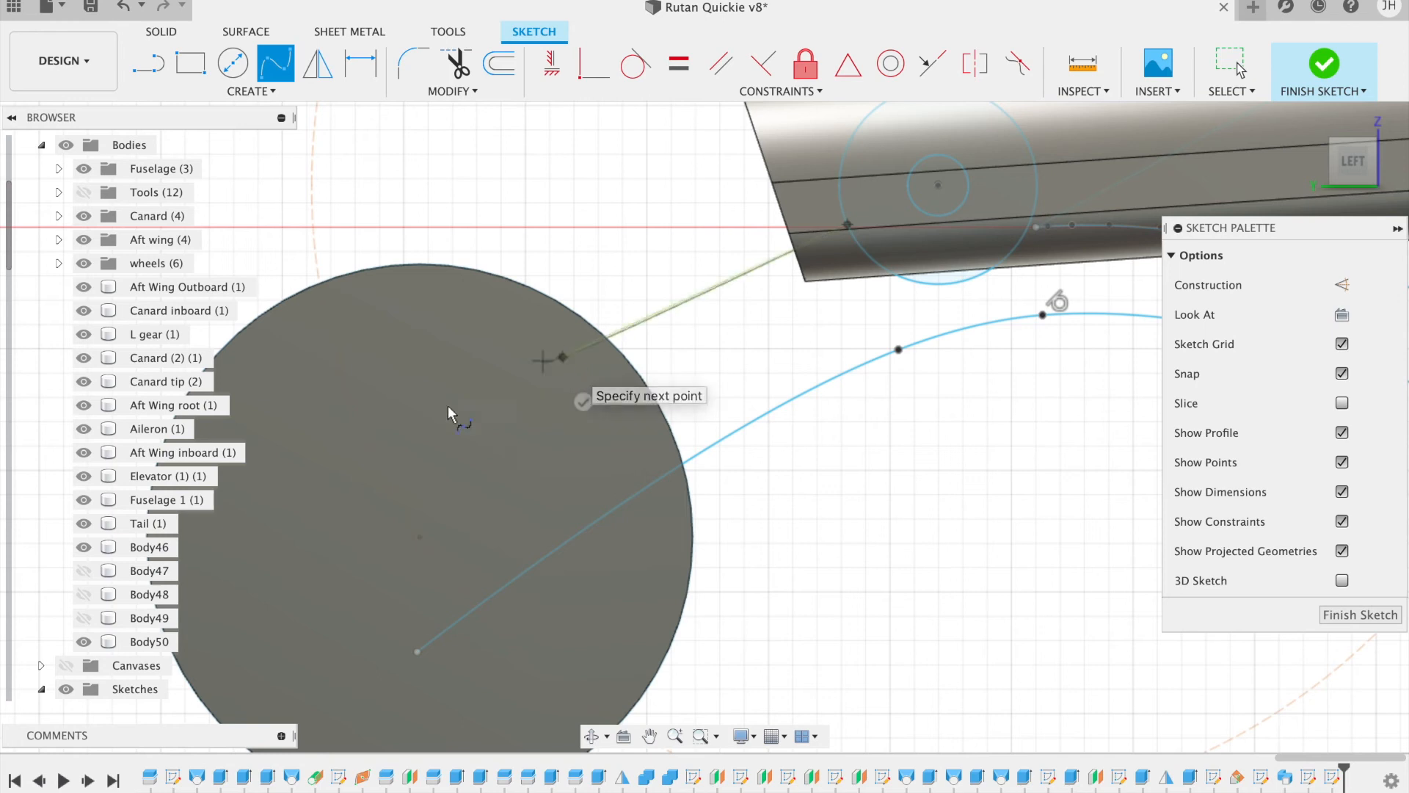
pyautogui.click(308, 528)
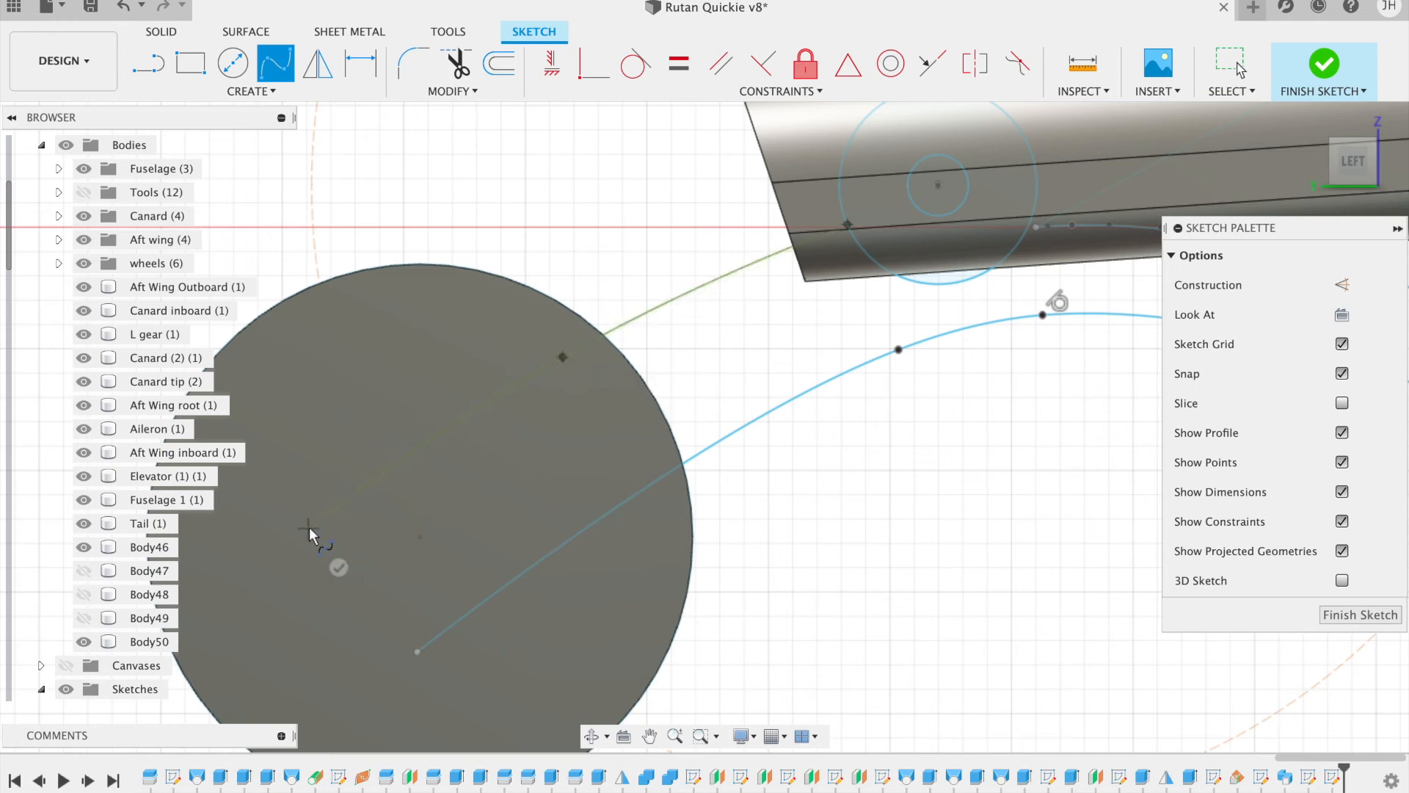
pyautogui.click(339, 565)
pyautogui.hscroll(5, 834, 332)
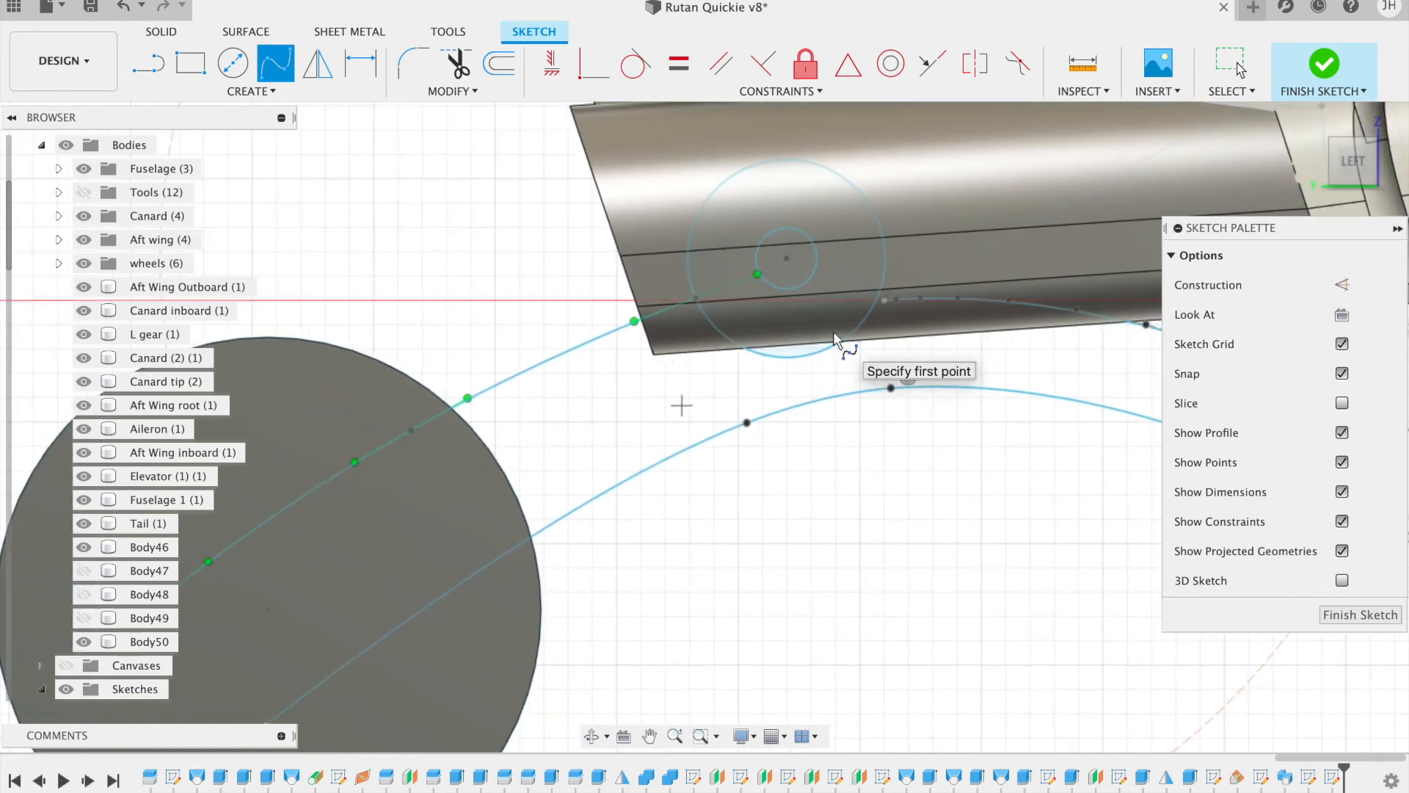
# Step: Draw a line about 5.7 mm long joining the new spline to the lower curve, between the larger circle and Body46
pyautogui.hscroll(3, 834, 332)
pyautogui.scroll(-5, 834, 332)
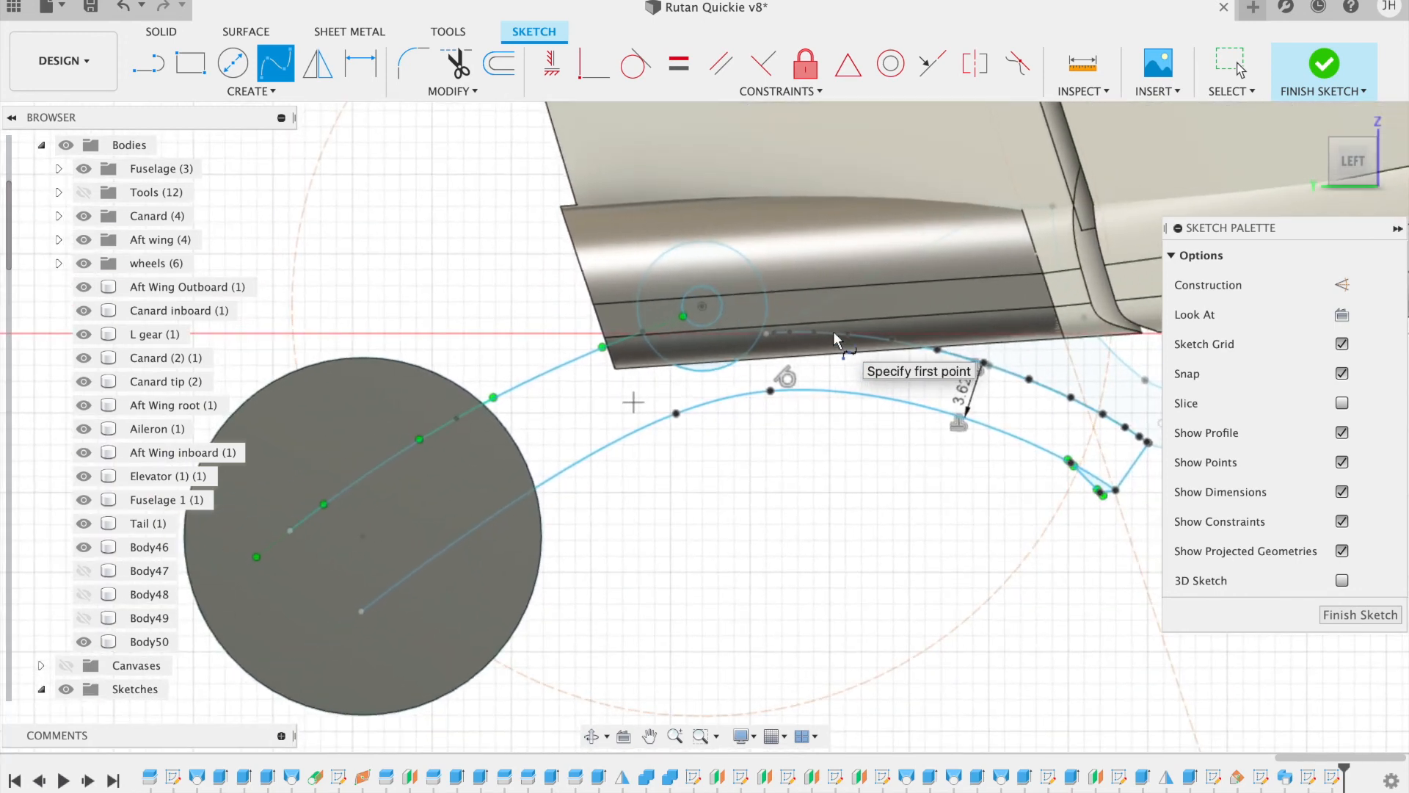
pyautogui.scroll(1, 834, 332)
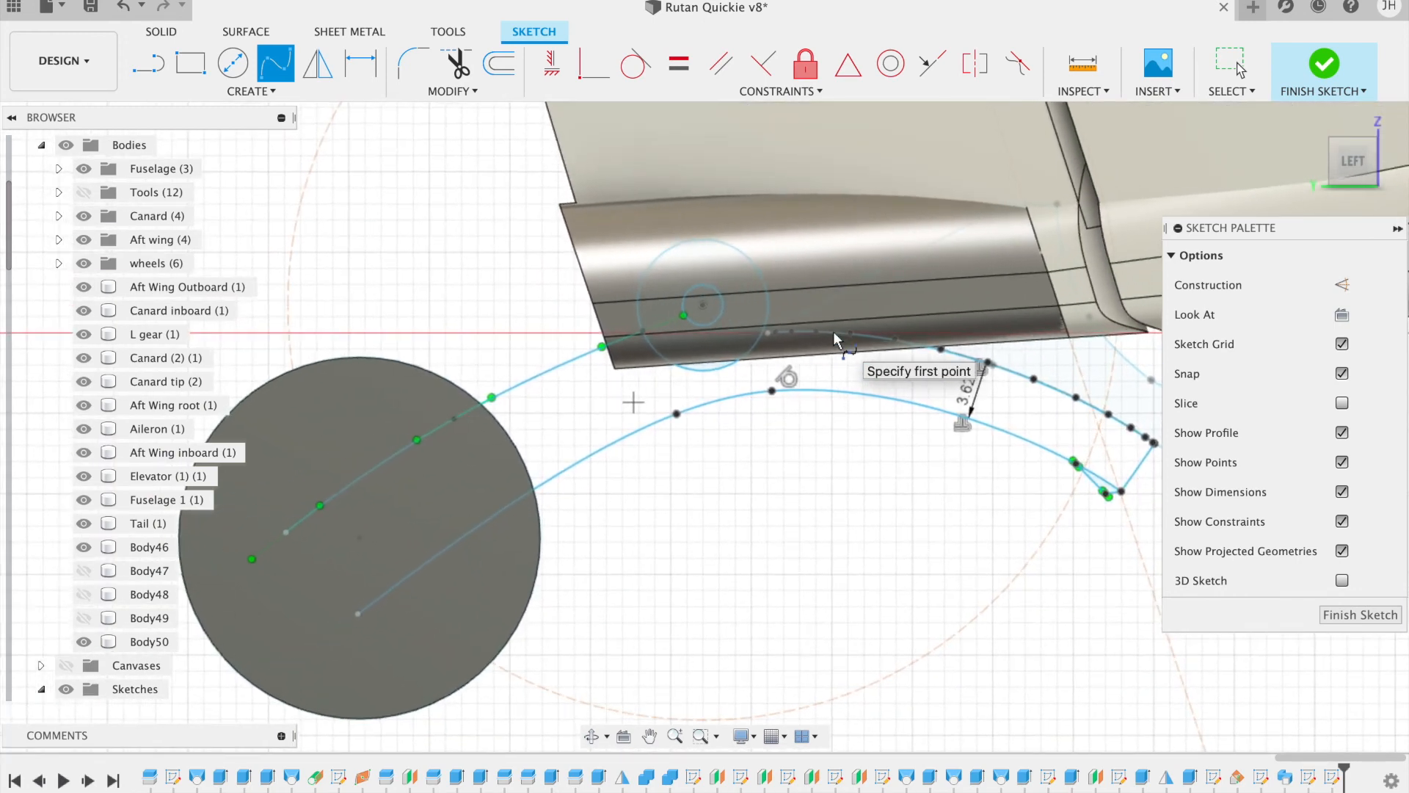
pyautogui.scroll(1, 833, 332)
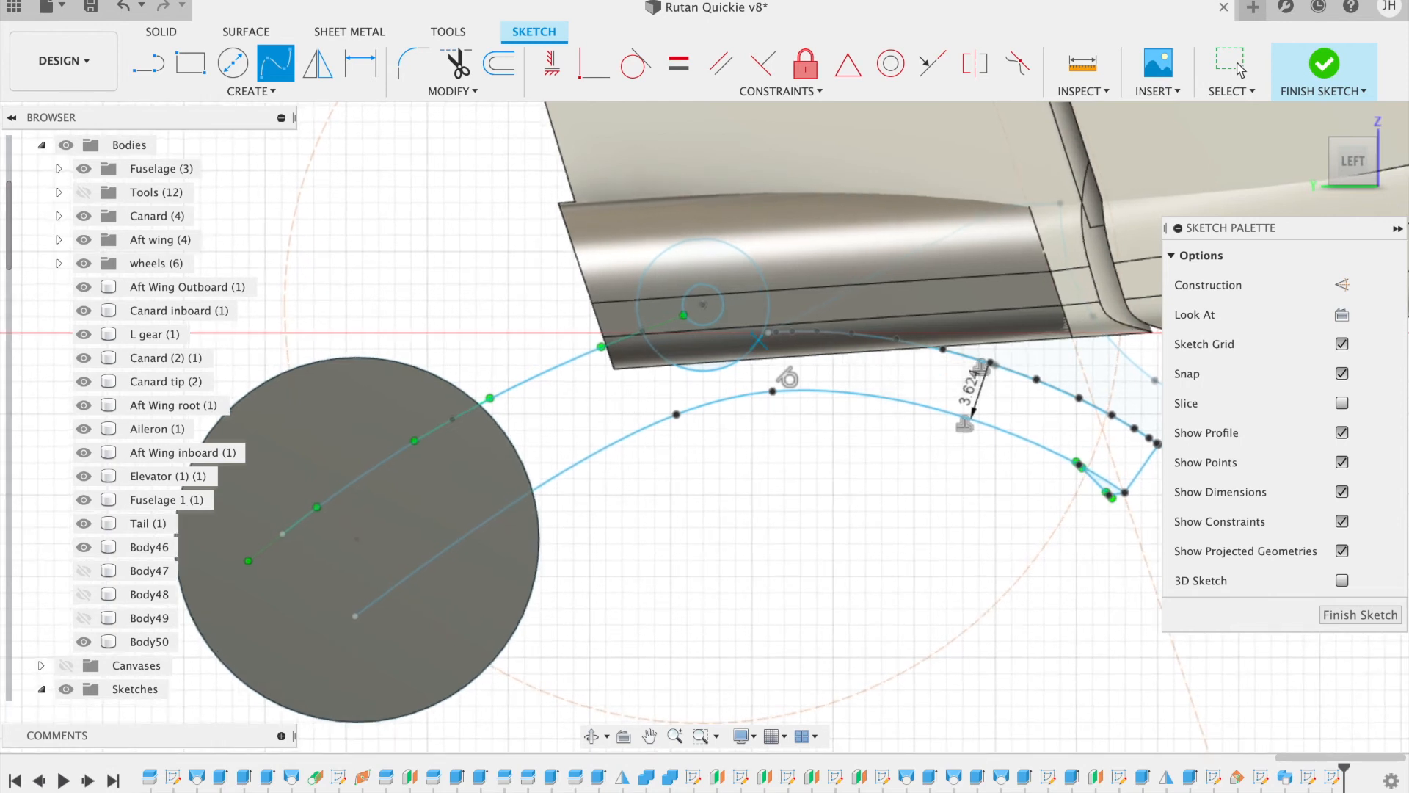
pyautogui.click(147, 63)
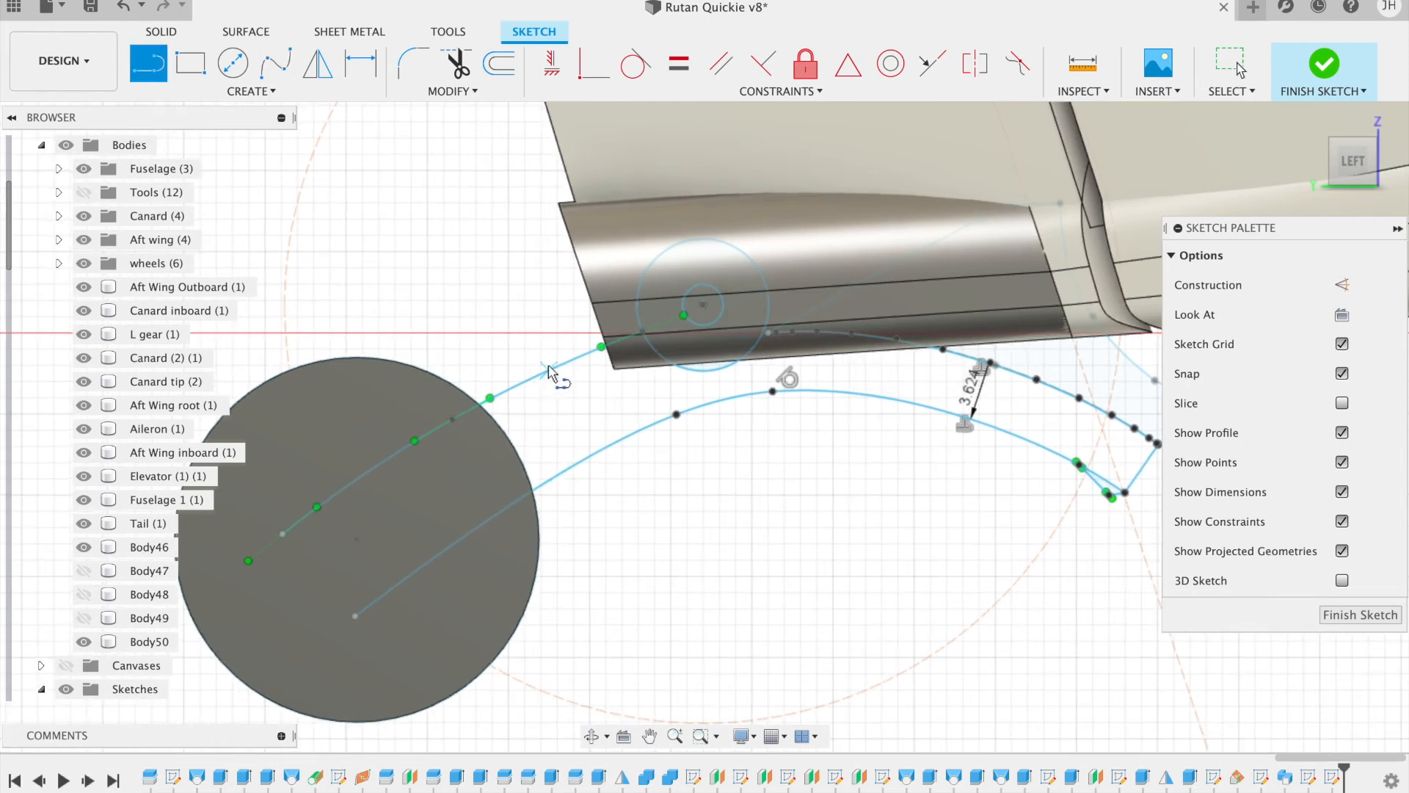
pyautogui.click(579, 356)
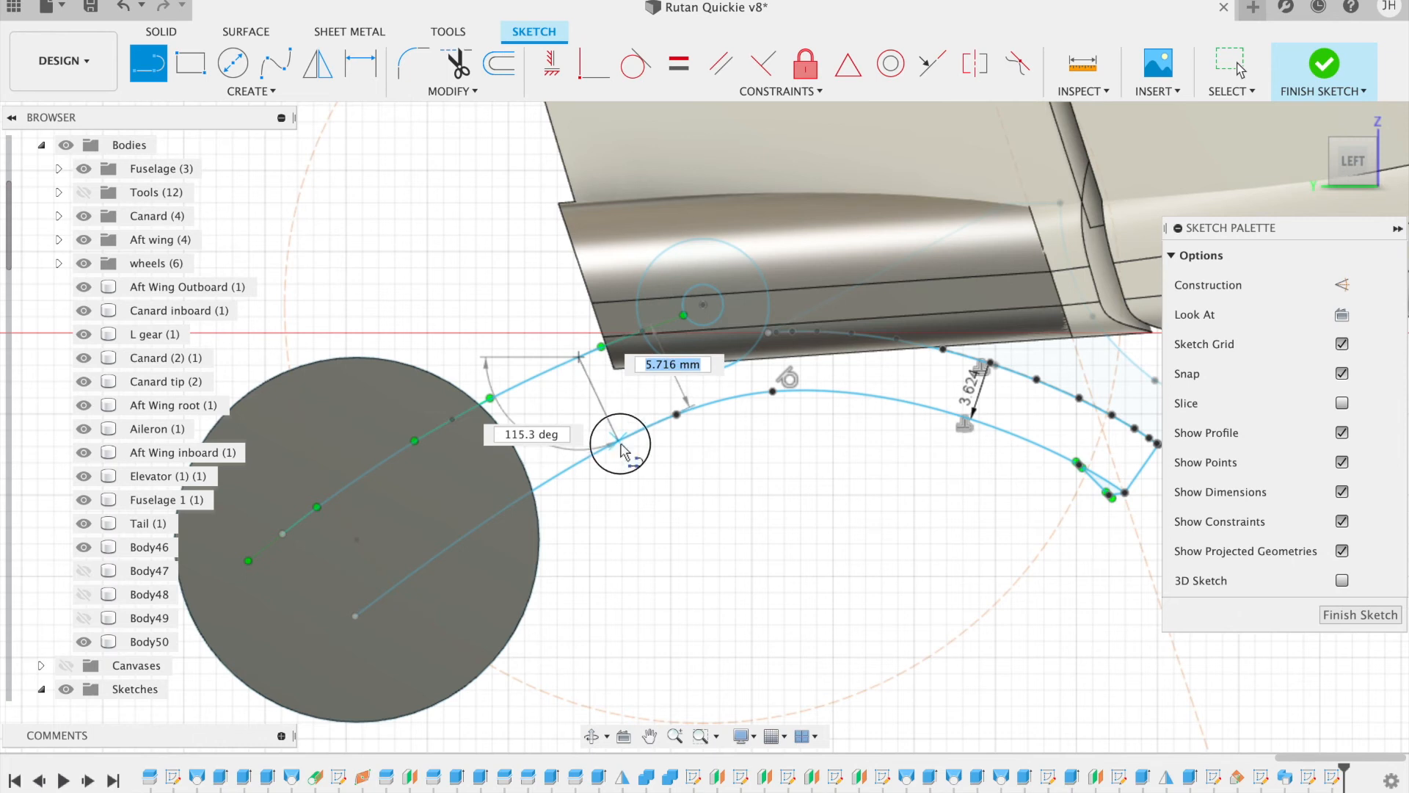
pyautogui.click(620, 445)
pyautogui.hscroll(5, 856, 509)
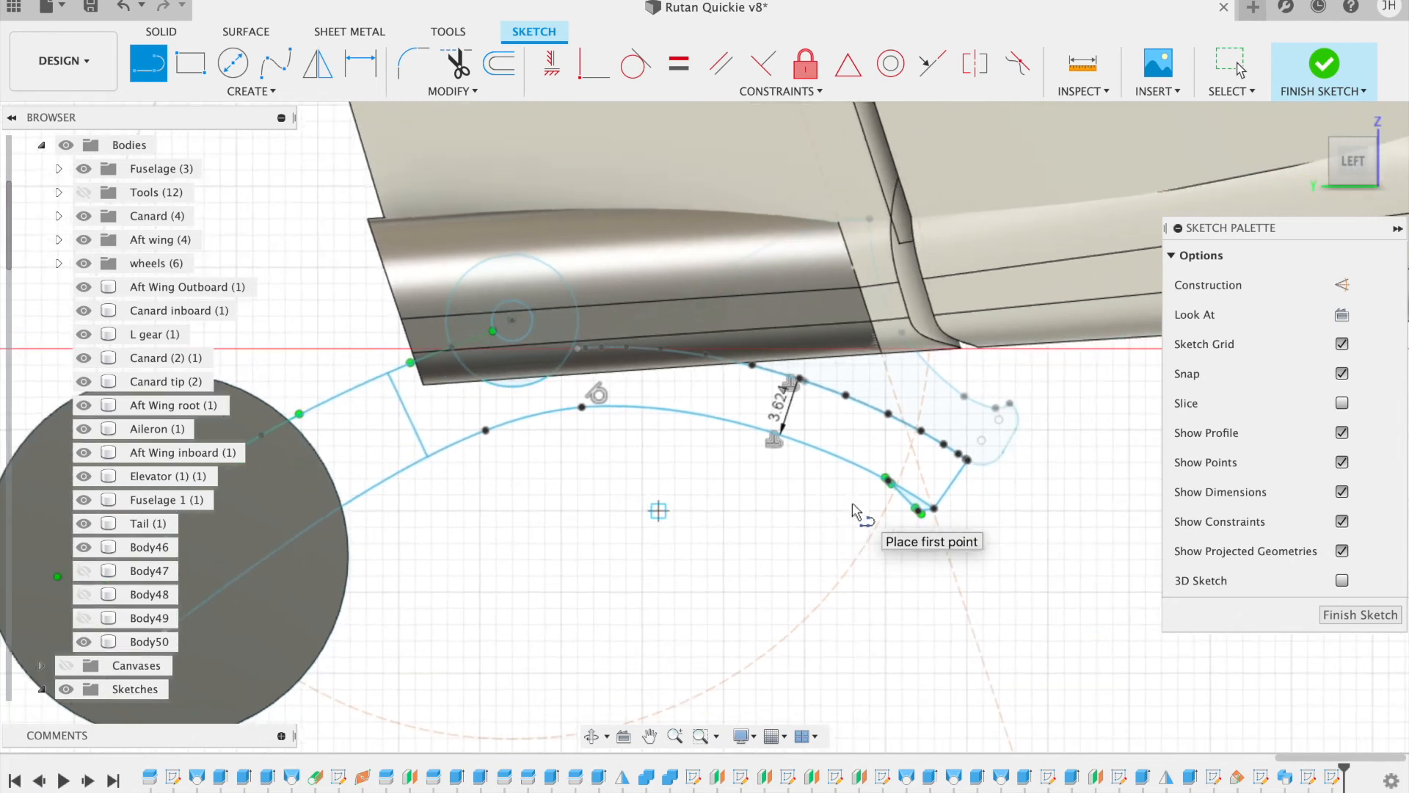
# Step: Examine the sketched arm profile from an oblique view and finish the sketch
pyautogui.moveTo(1359, 165); pyautogui.dragTo(1357, 147)
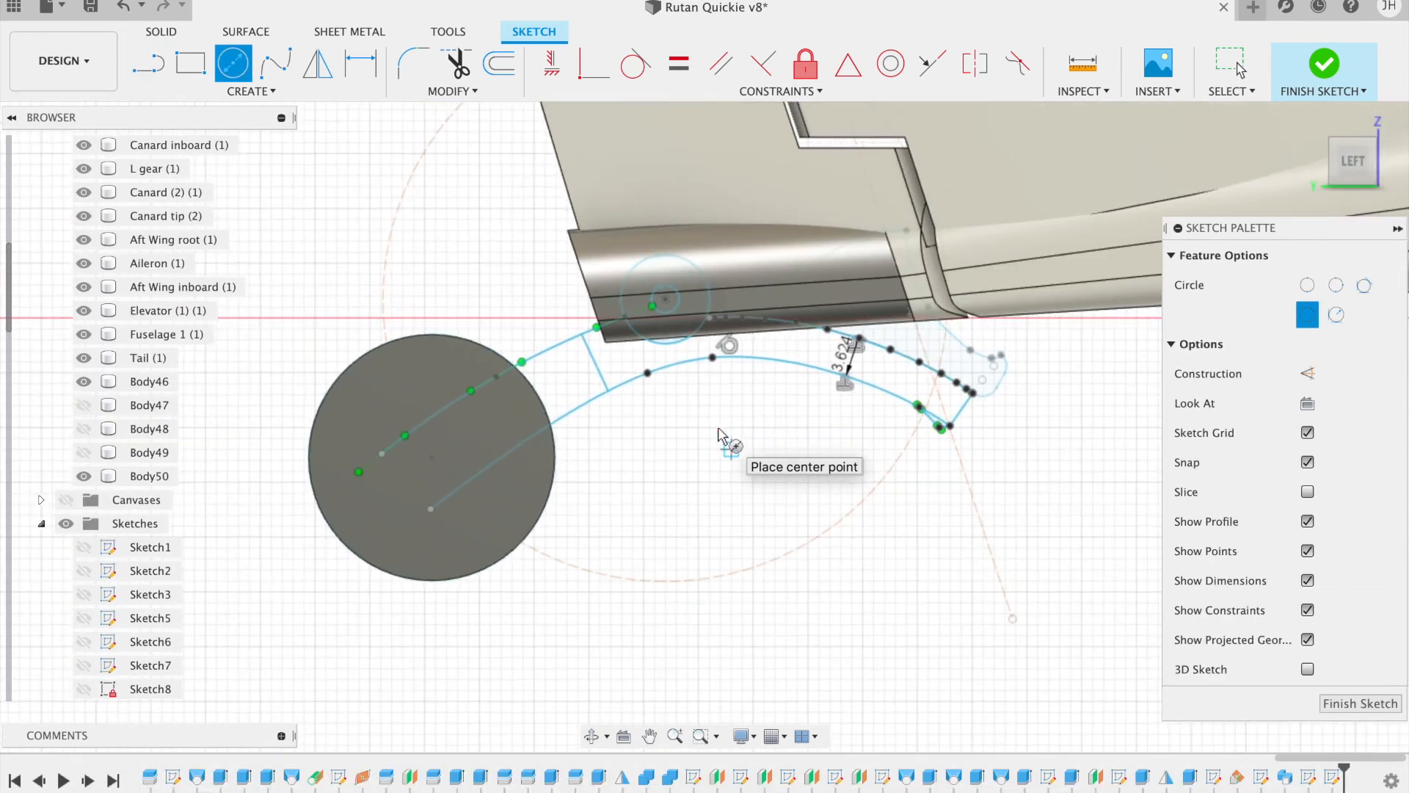
pyautogui.moveTo(1343, 158)
pyautogui.mouseDown()
pyautogui.moveTo(1313, 160)
pyautogui.moveTo(1341, 176)
pyautogui.mouseUp()
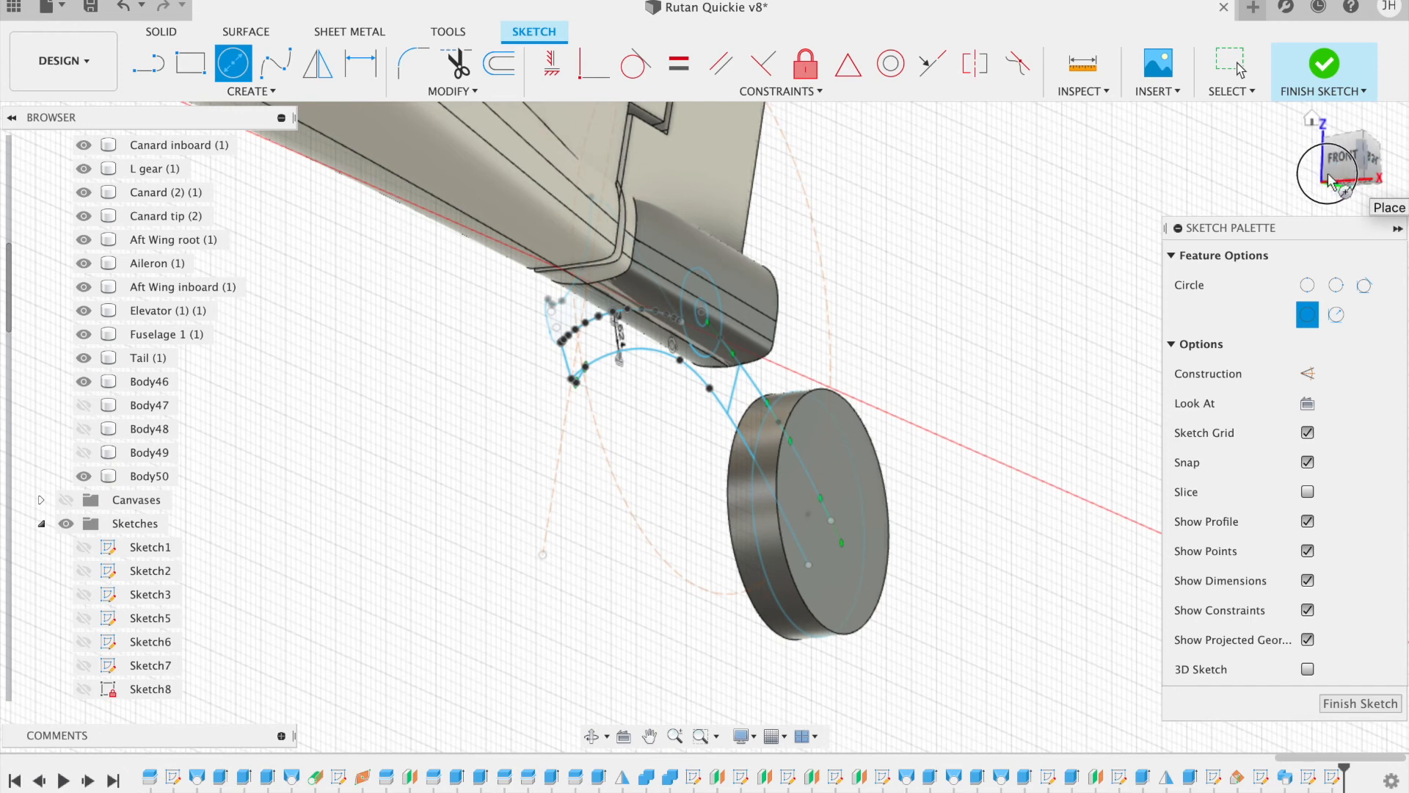
pyautogui.moveTo(1342, 174)
pyautogui.mouseDown()
pyautogui.moveTo(1327, 154)
pyautogui.moveTo(1299, 179)
pyautogui.moveTo(1343, 158)
pyautogui.mouseUp()
pyautogui.scroll(5, 877, 394)
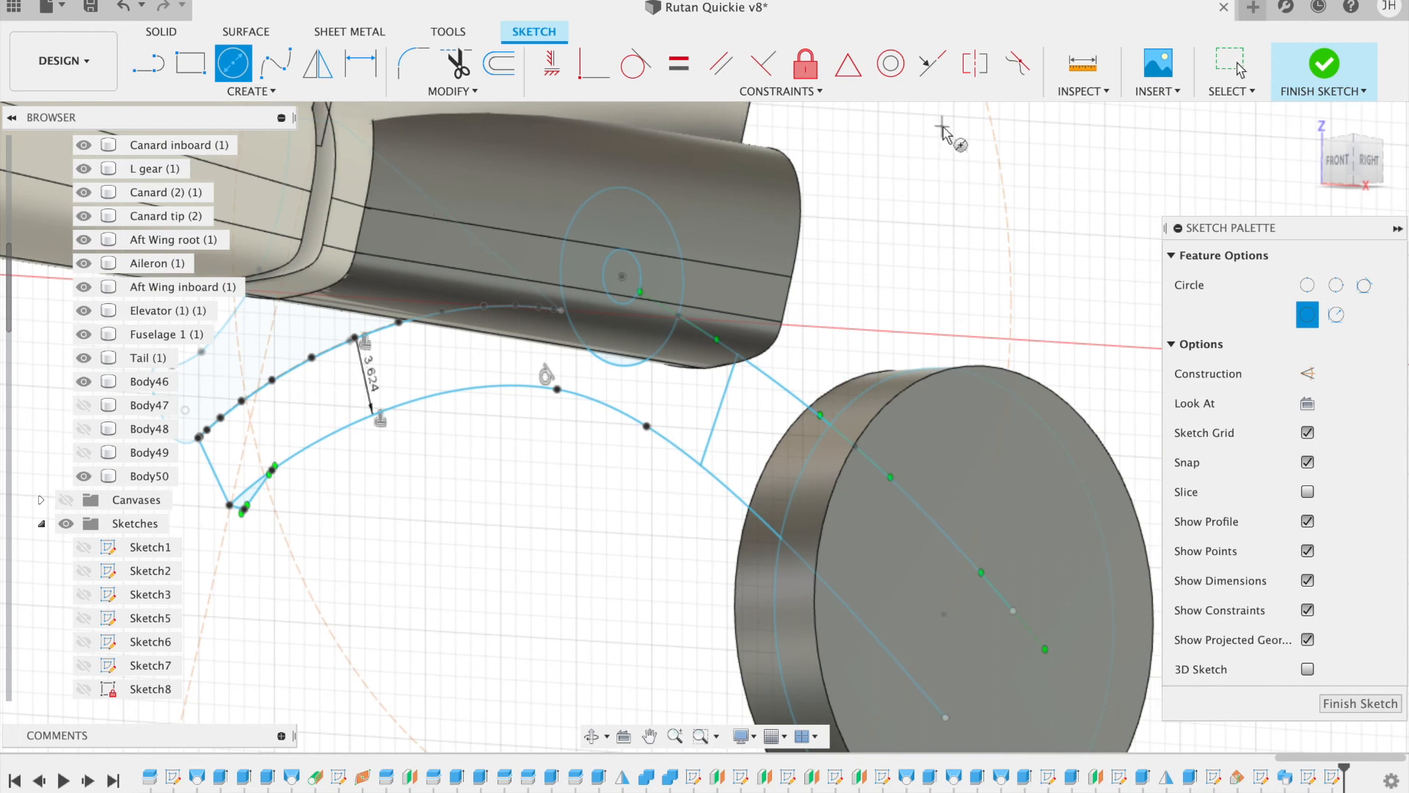
pyautogui.click(1324, 64)
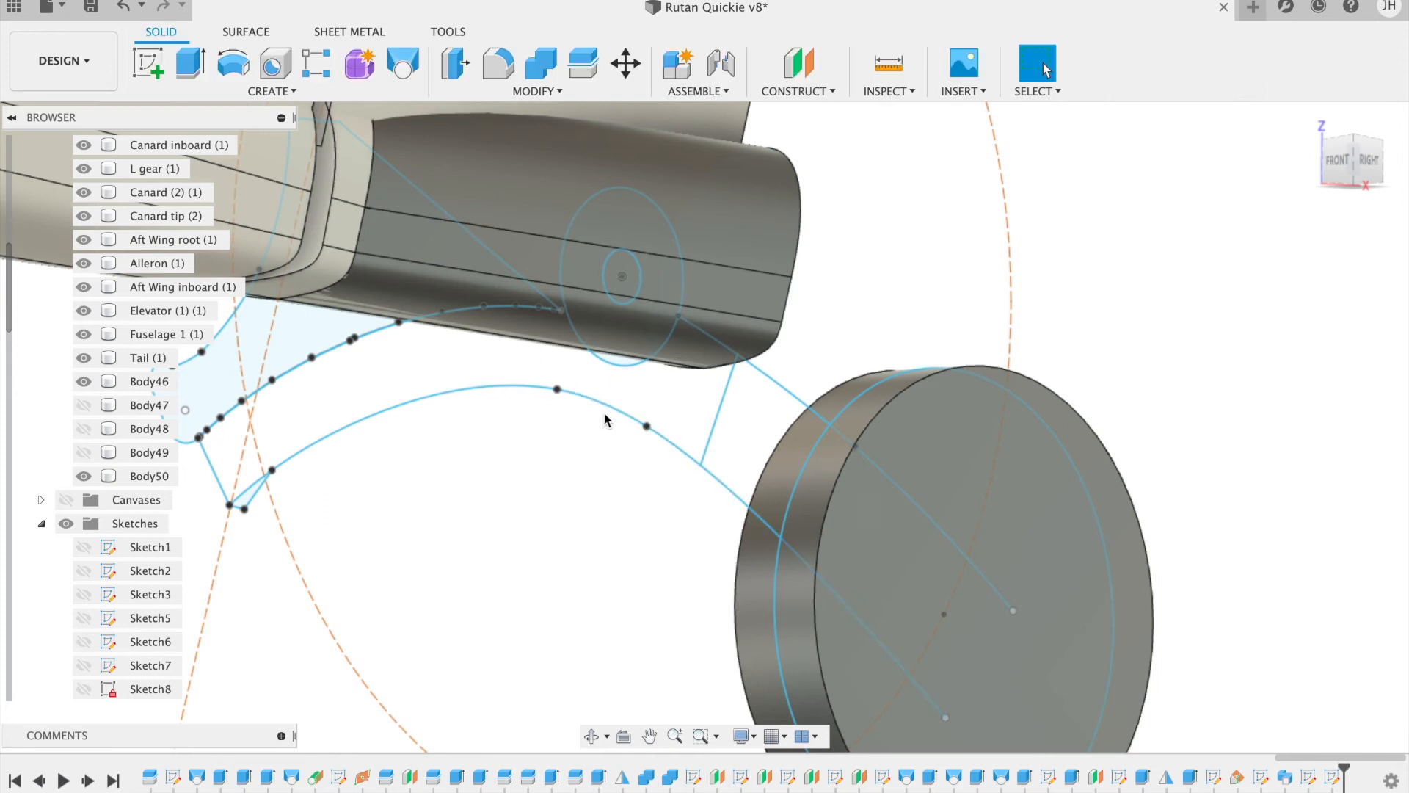
# Step: Reopen the sketch, add a vertical line about 1.1 mm long from the projected curve's end to the larger circle, and finish the sketch
pyautogui.rightClick(608, 402)
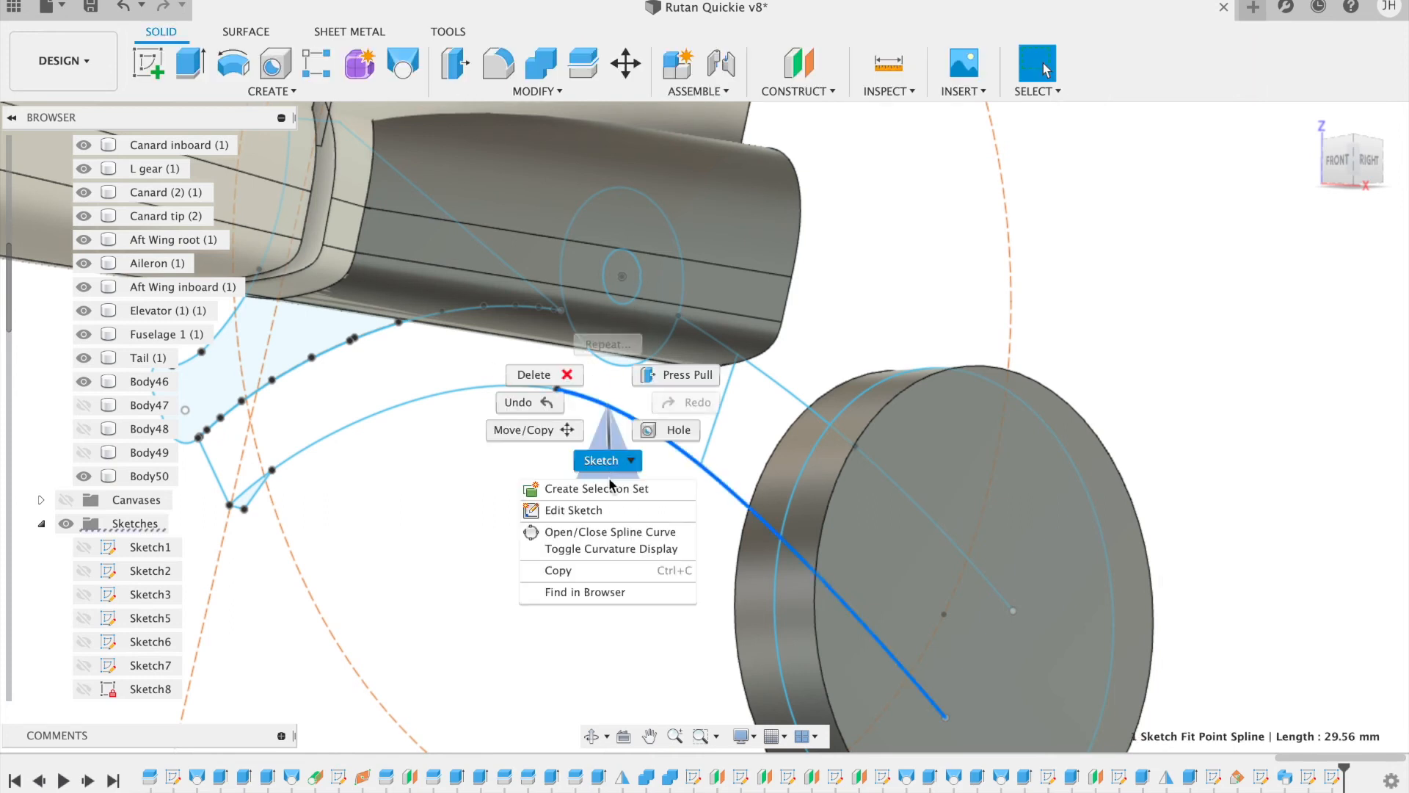
pyautogui.click(595, 508)
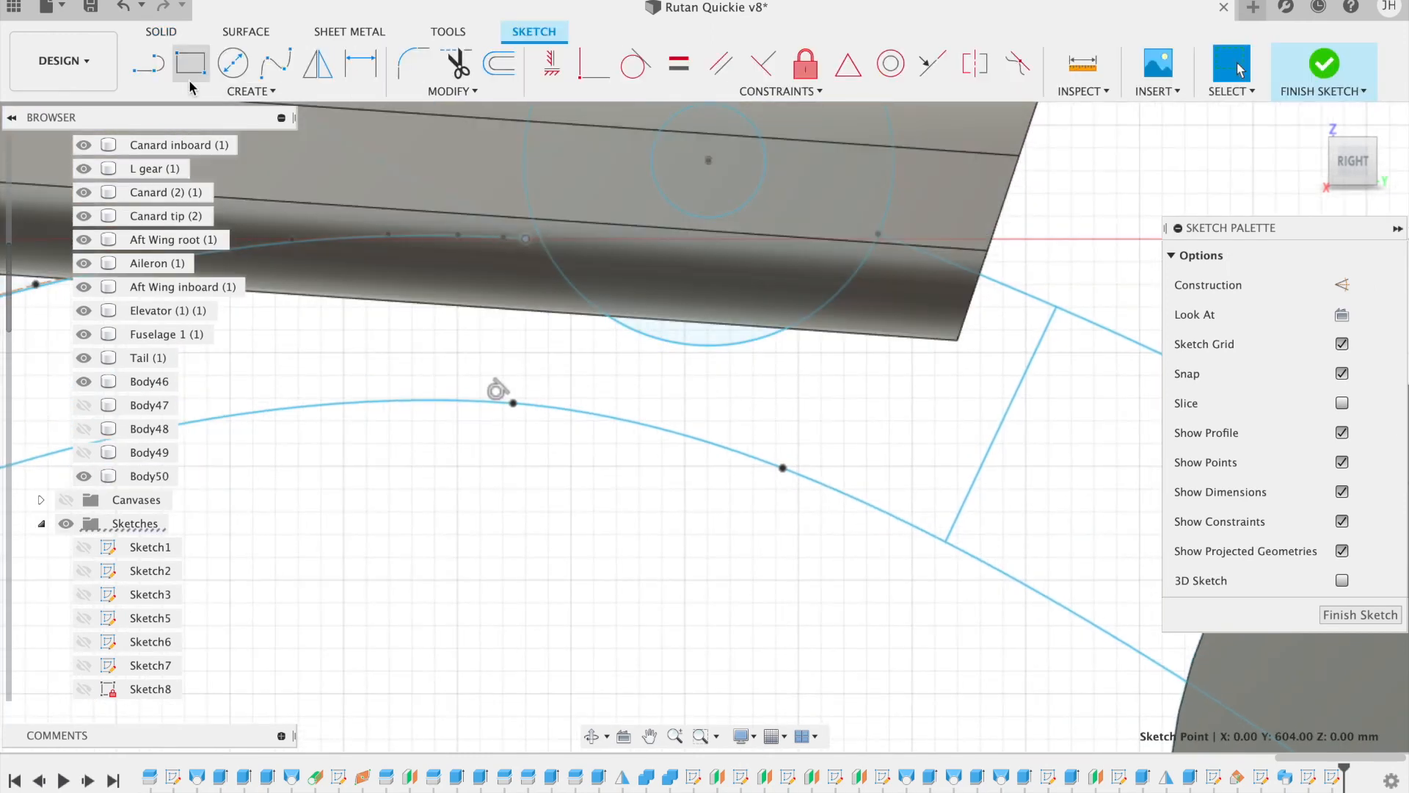
pyautogui.click(150, 65)
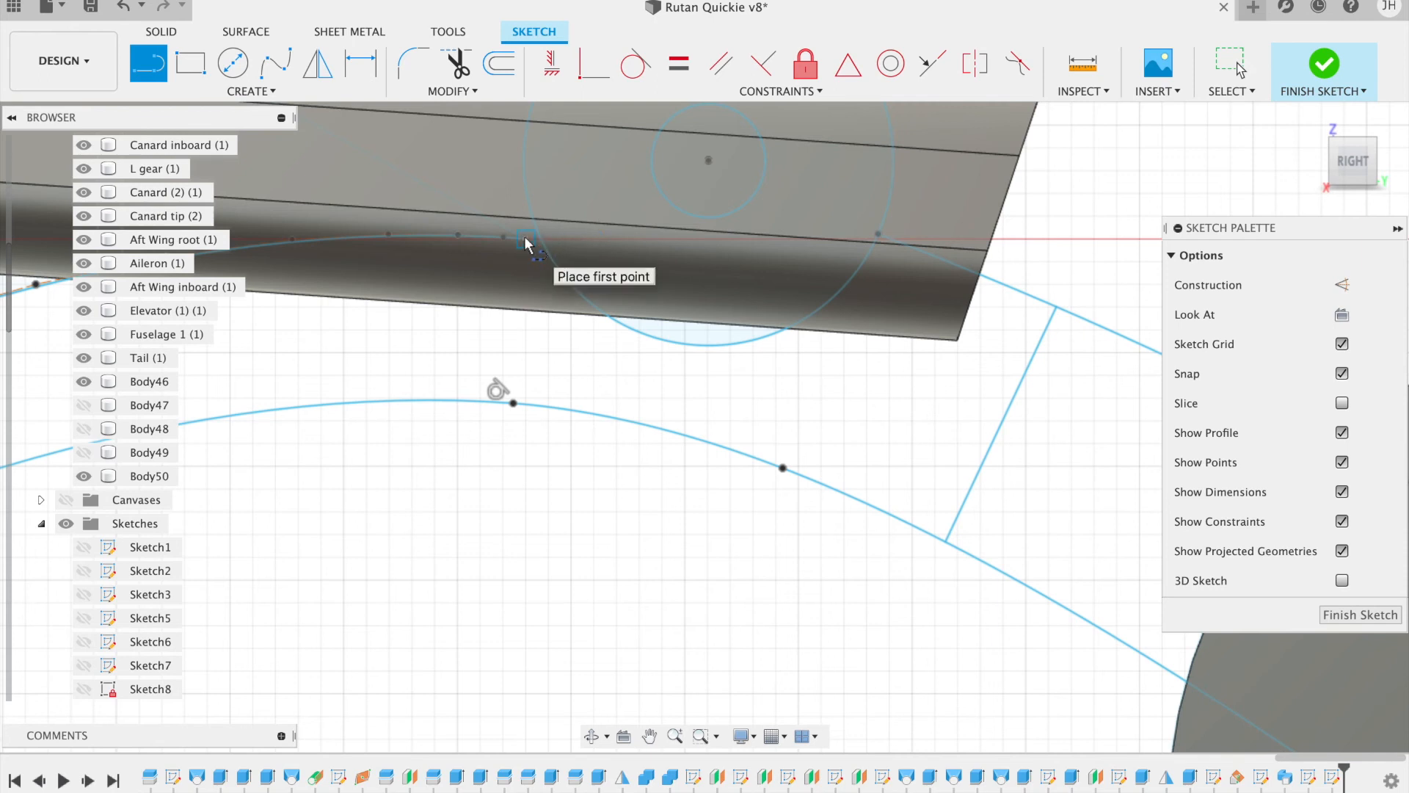
pyautogui.click(524, 240)
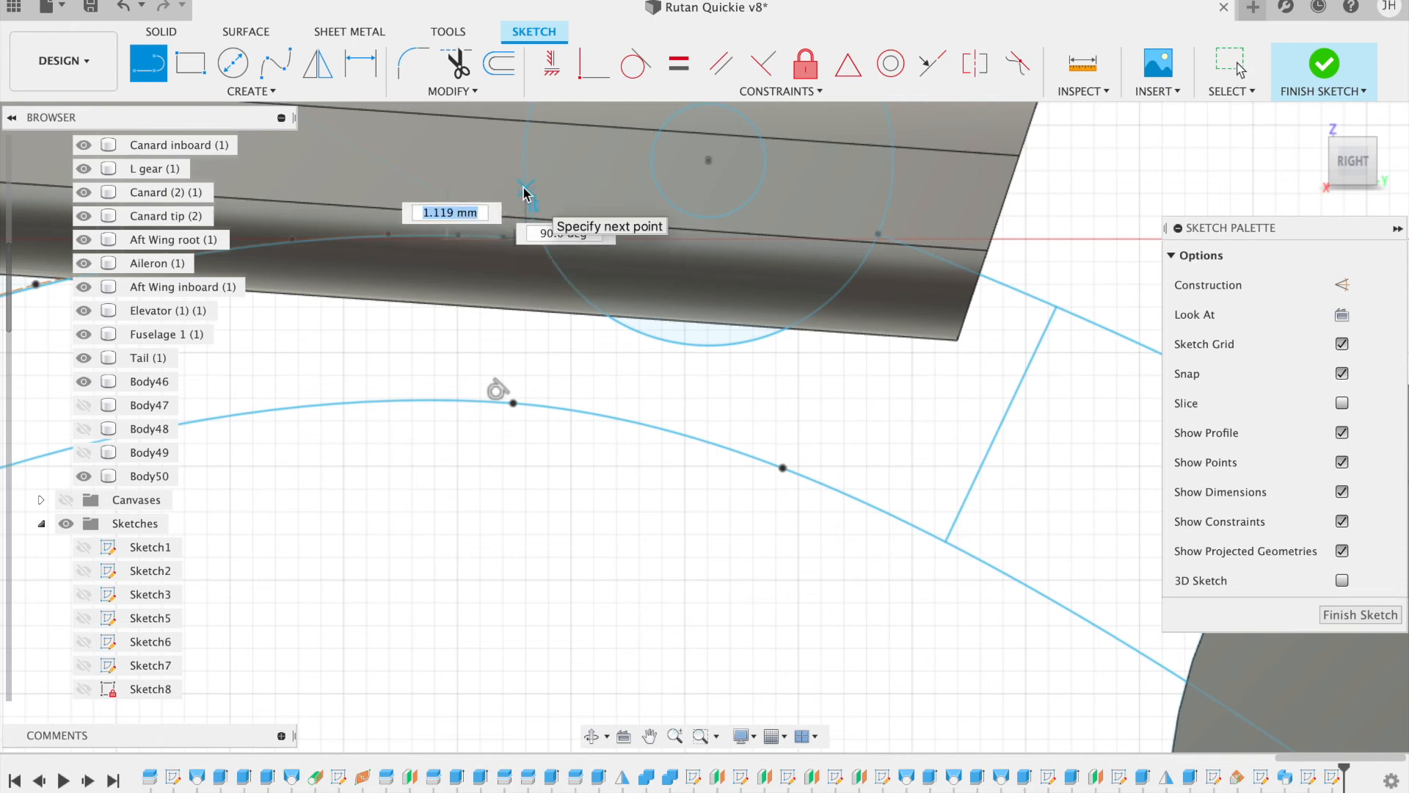
pyautogui.click(525, 193)
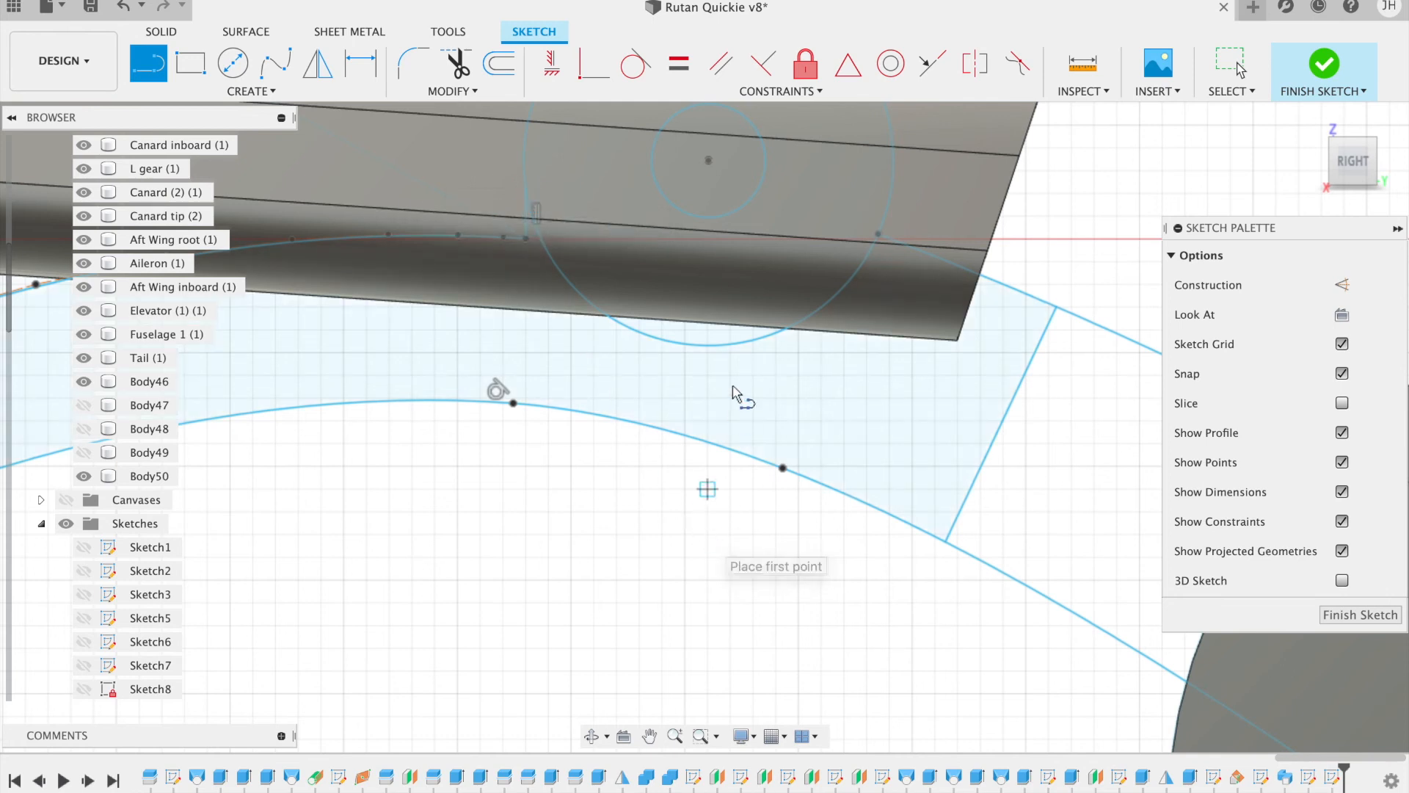
pyautogui.click(1331, 64)
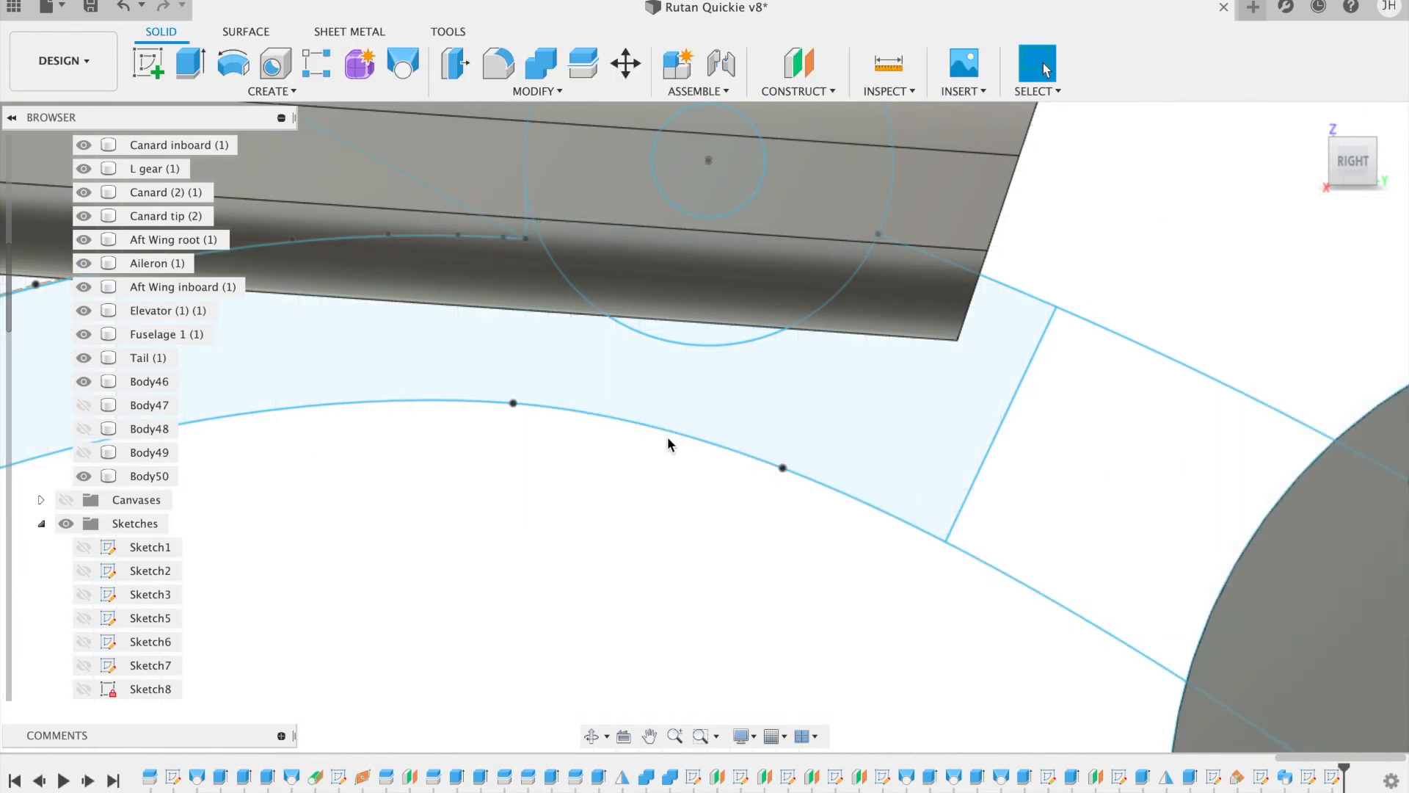
# Step: Start a new-body extrusion with the curved arm profile and the ring between the two concentric circles as profiles
pyautogui.scroll(-5, 667, 440)
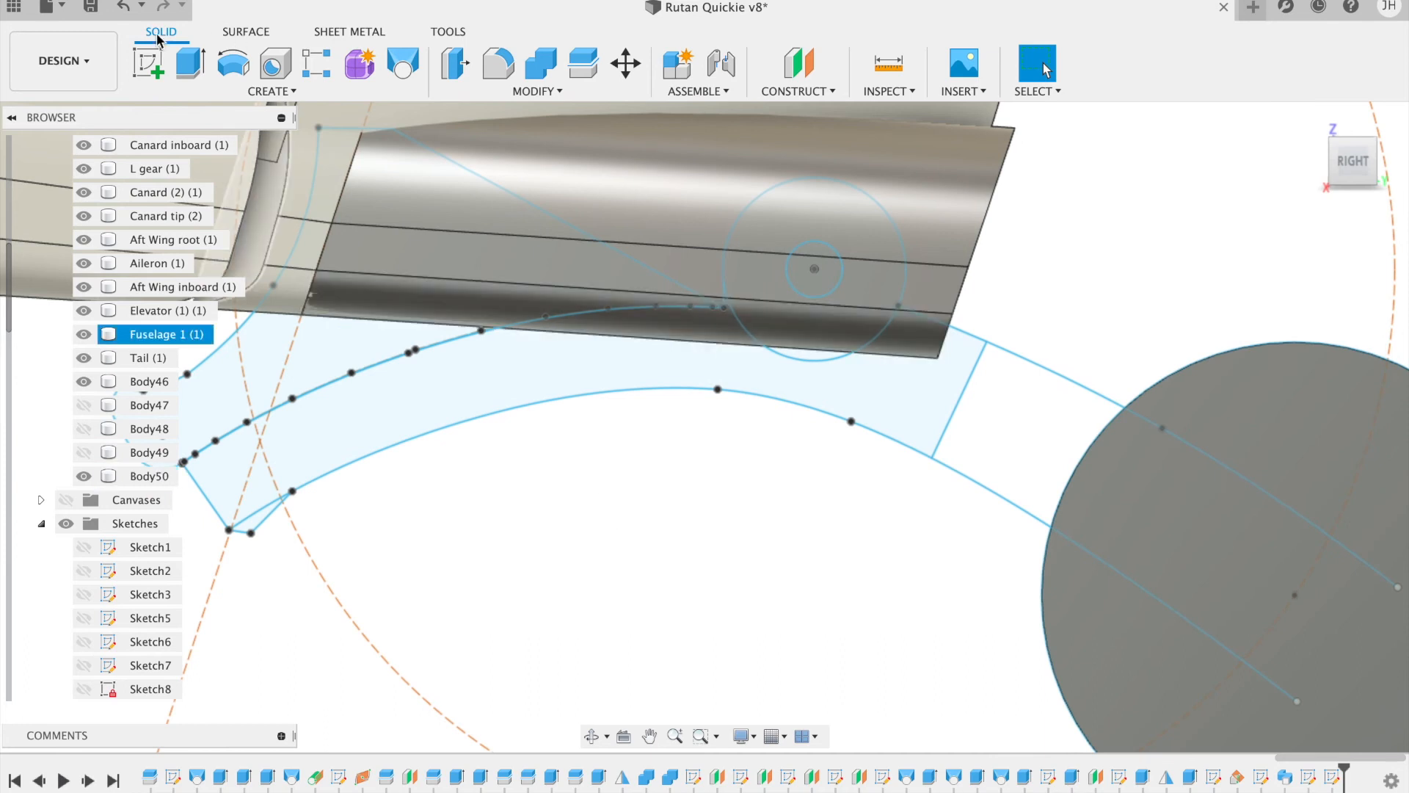
pyautogui.click(186, 67)
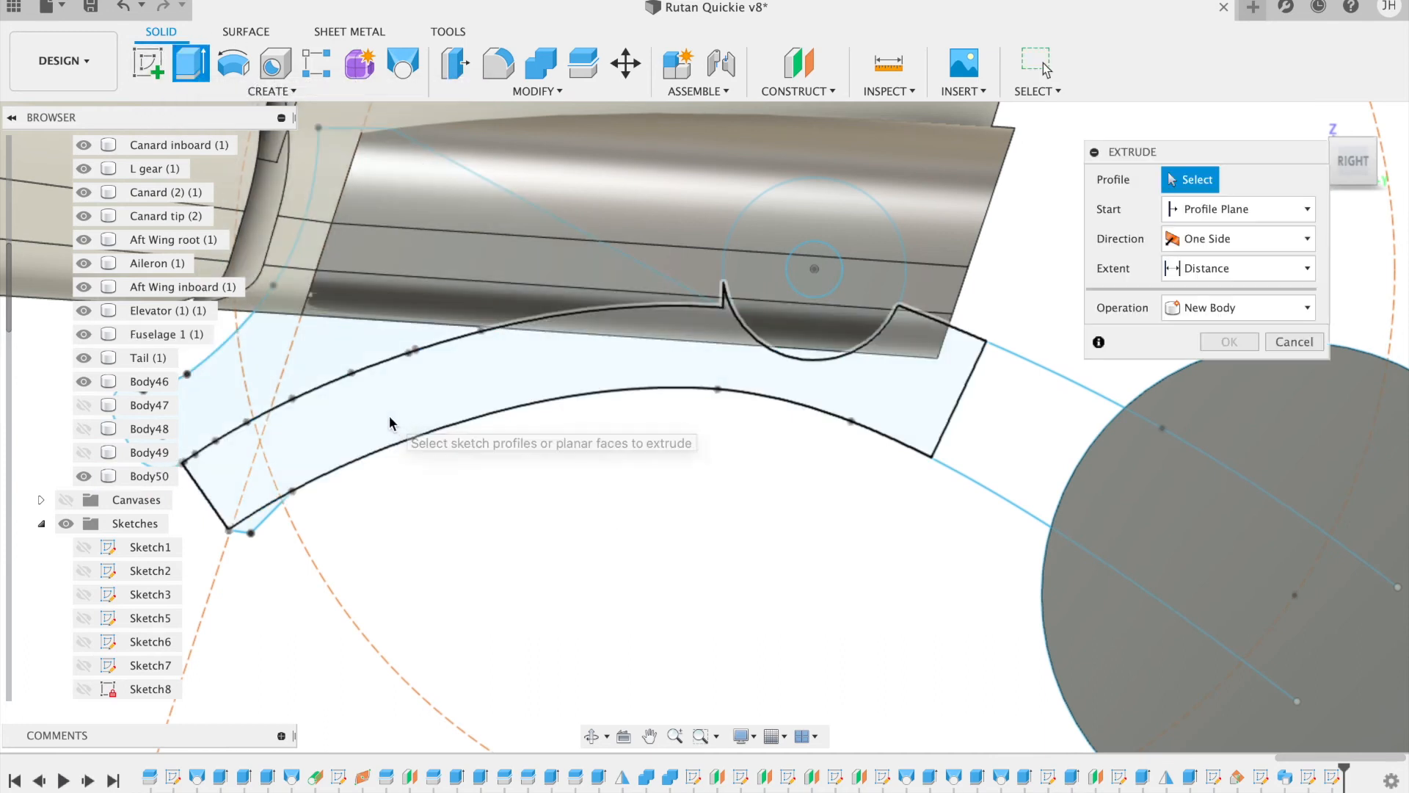
pyautogui.click(461, 410)
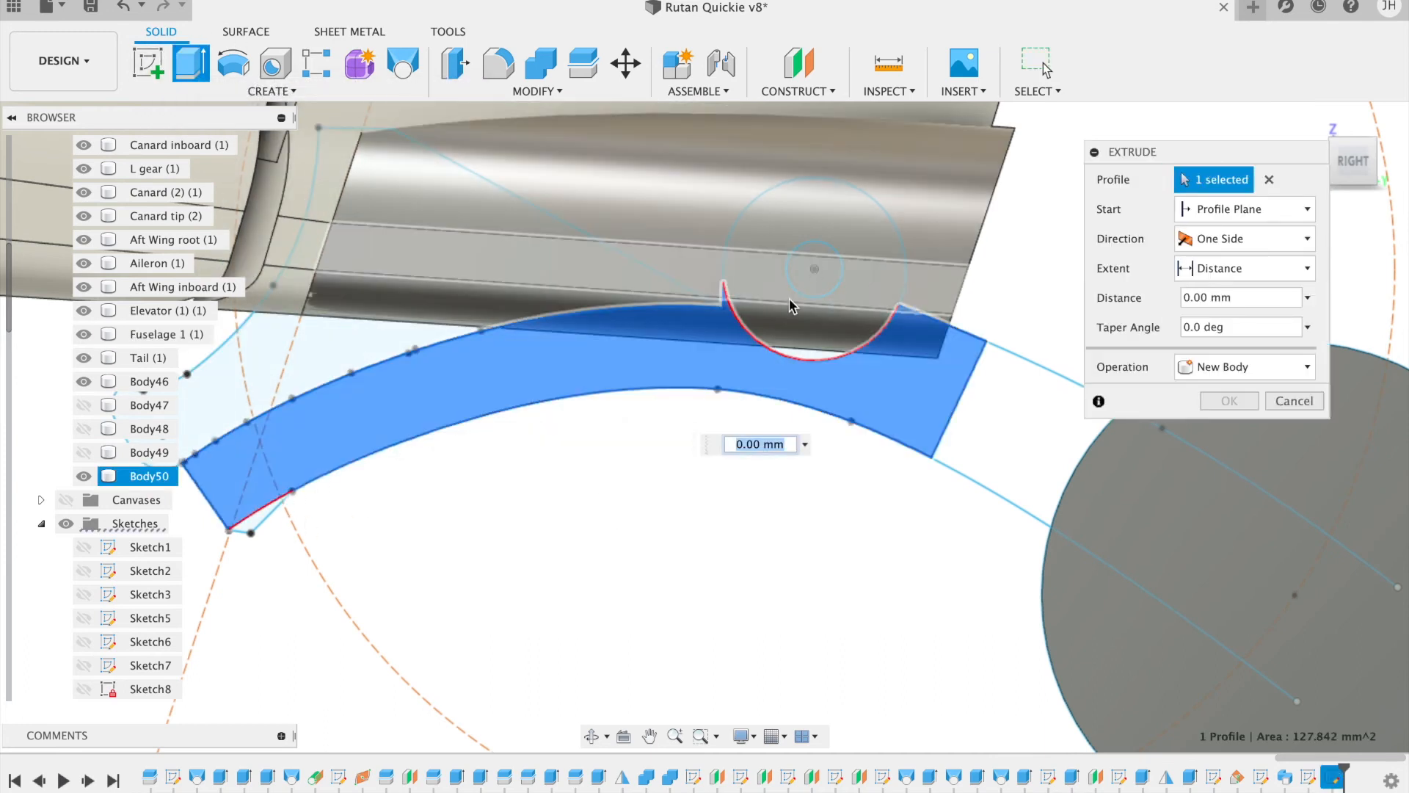
pyautogui.click(797, 346)
pyautogui.click(797, 347)
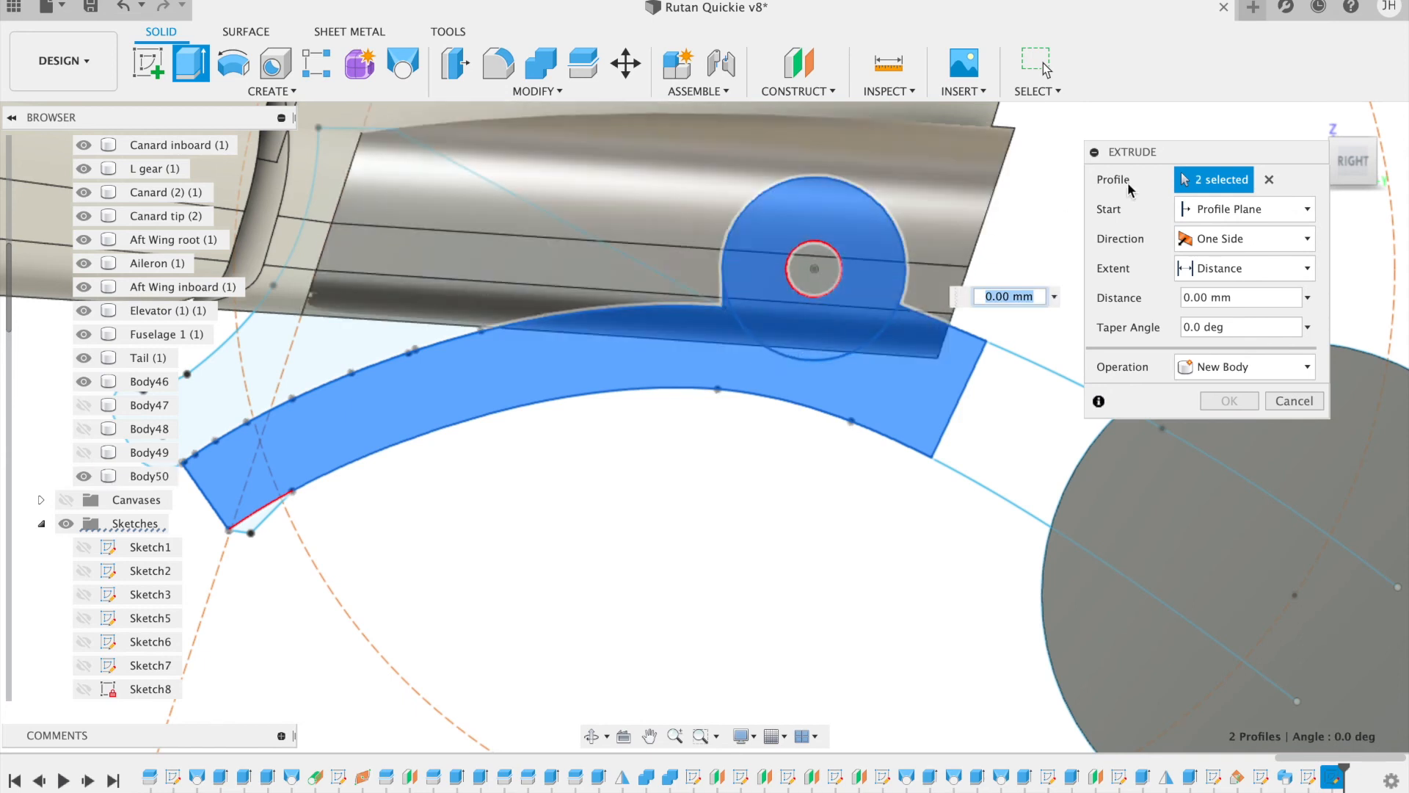
# Step: Hide Body50 and Fuselage 1 temporarily to add the small inner circle to the extrusion profiles, and show both again
pyautogui.moveTo(1355, 155); pyautogui.dragTo(1221, 174)
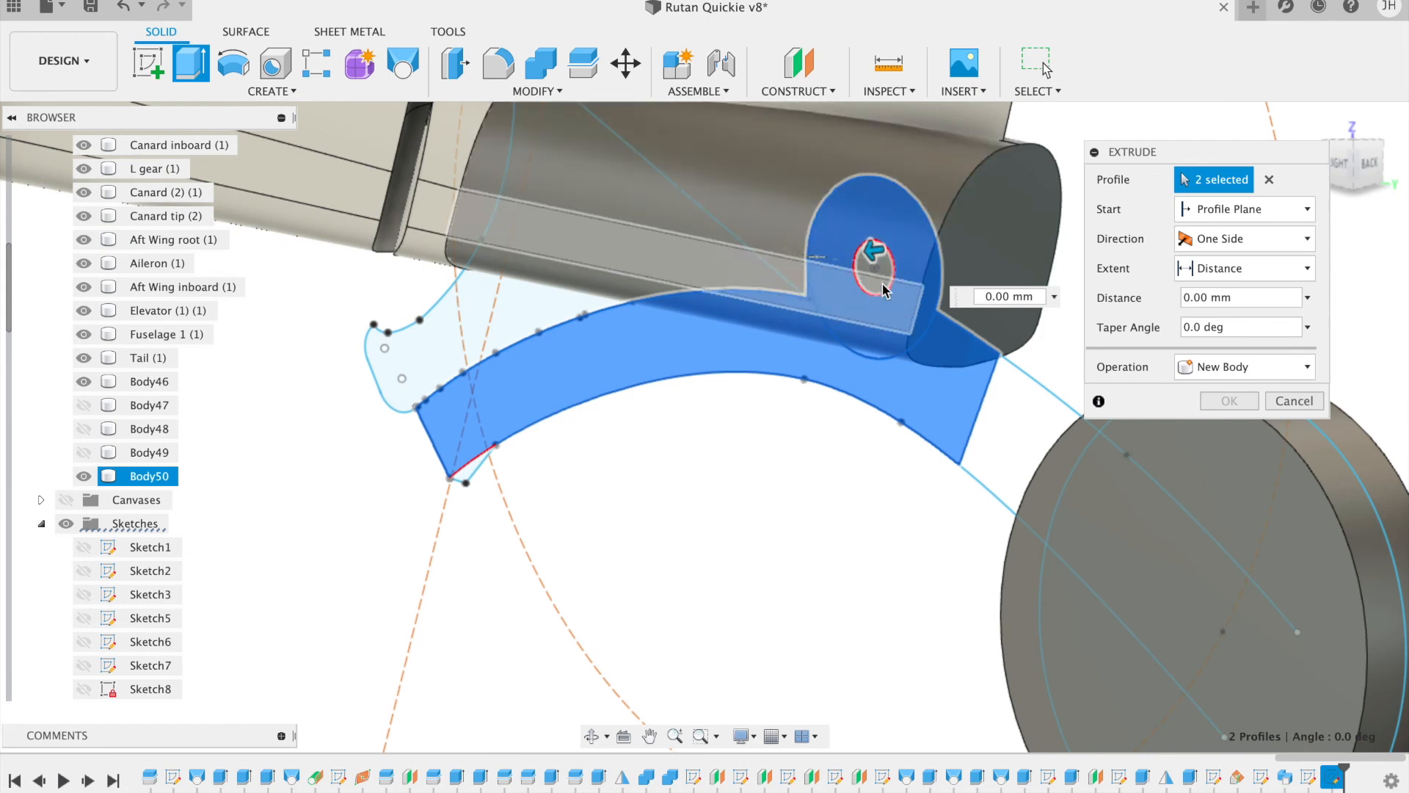
pyautogui.click(85, 476)
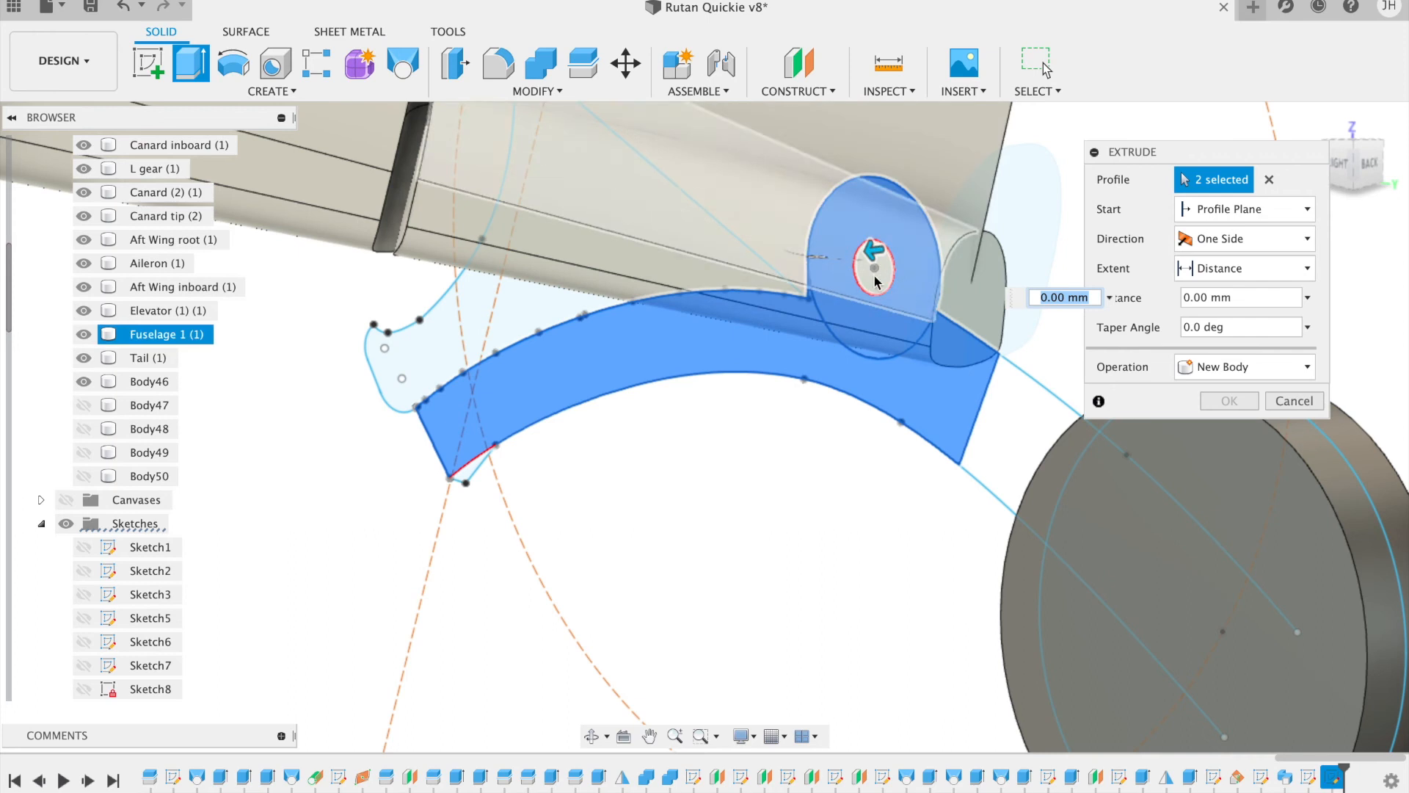
pyautogui.click(84, 334)
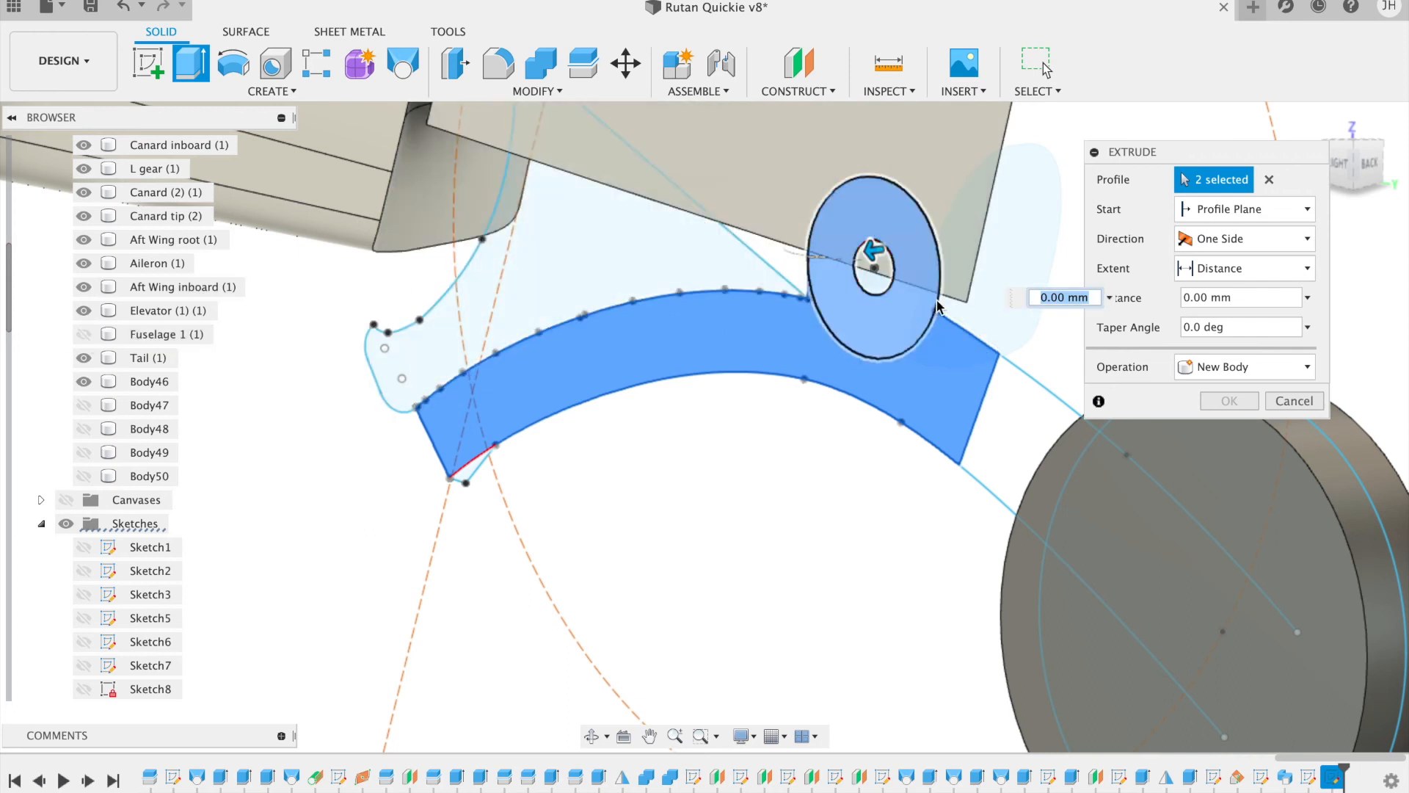
pyautogui.click(872, 282)
pyautogui.click(85, 477)
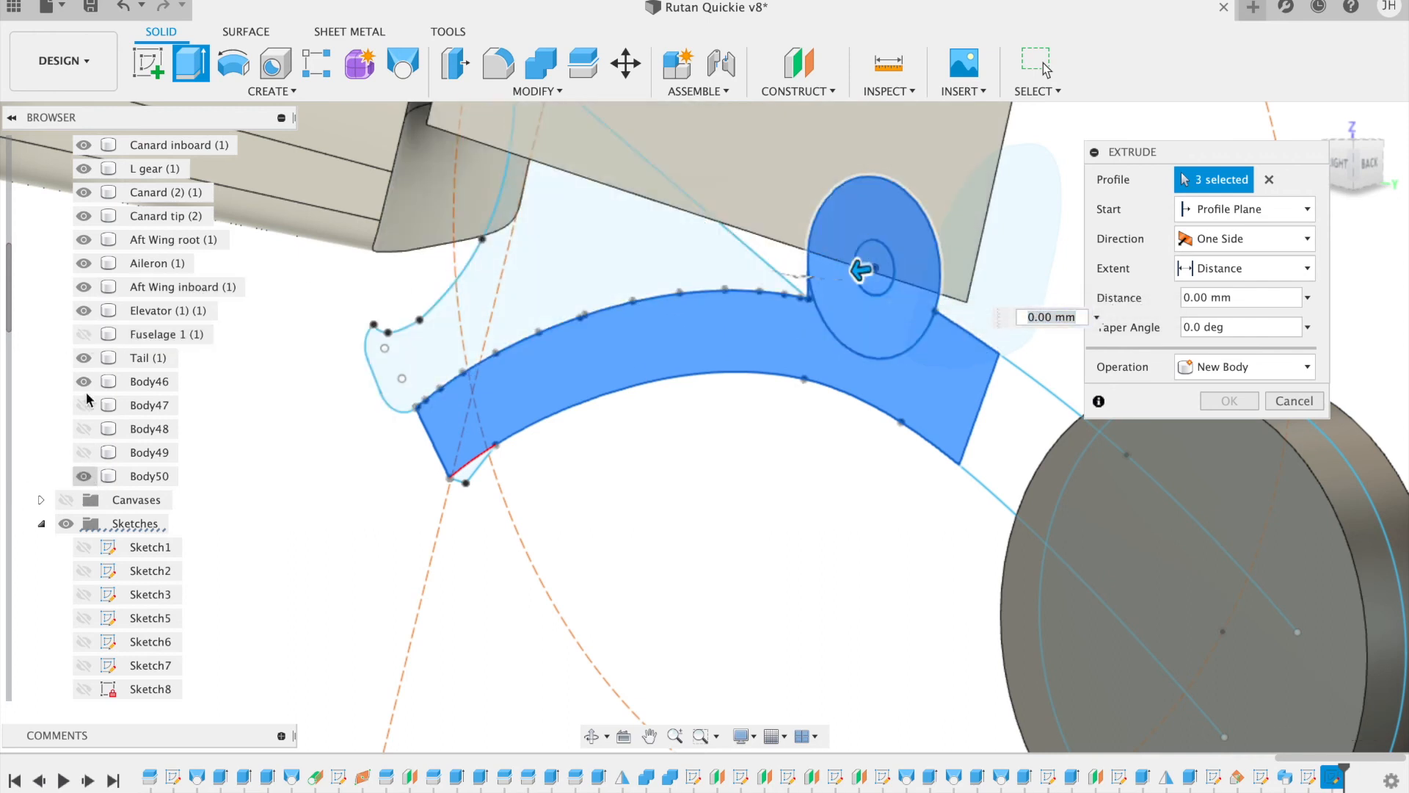
pyautogui.click(84, 334)
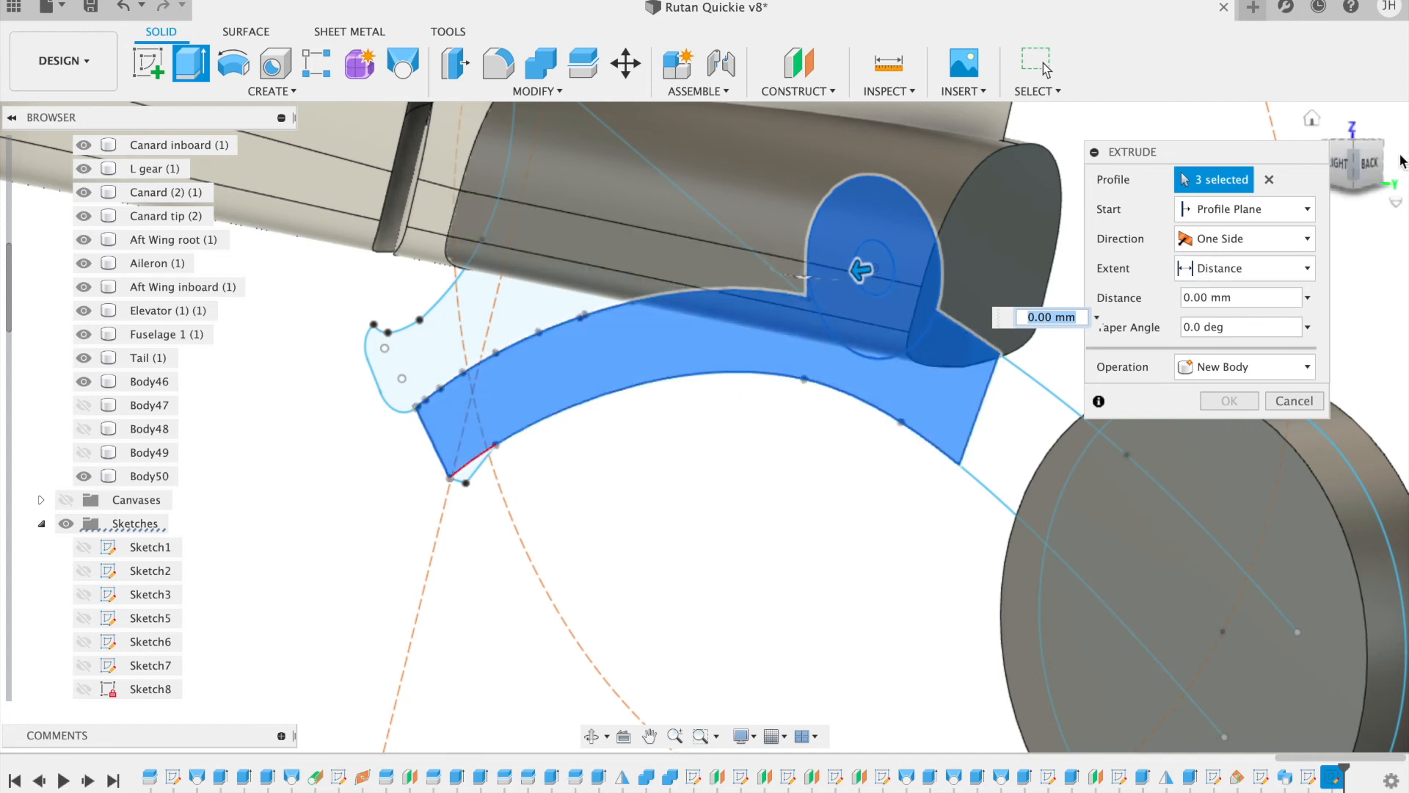
# Step: Extrude the selected arm and boss profiles symmetrically by 2.5 mm as a cut through the aft fuselage
pyautogui.click(1371, 164)
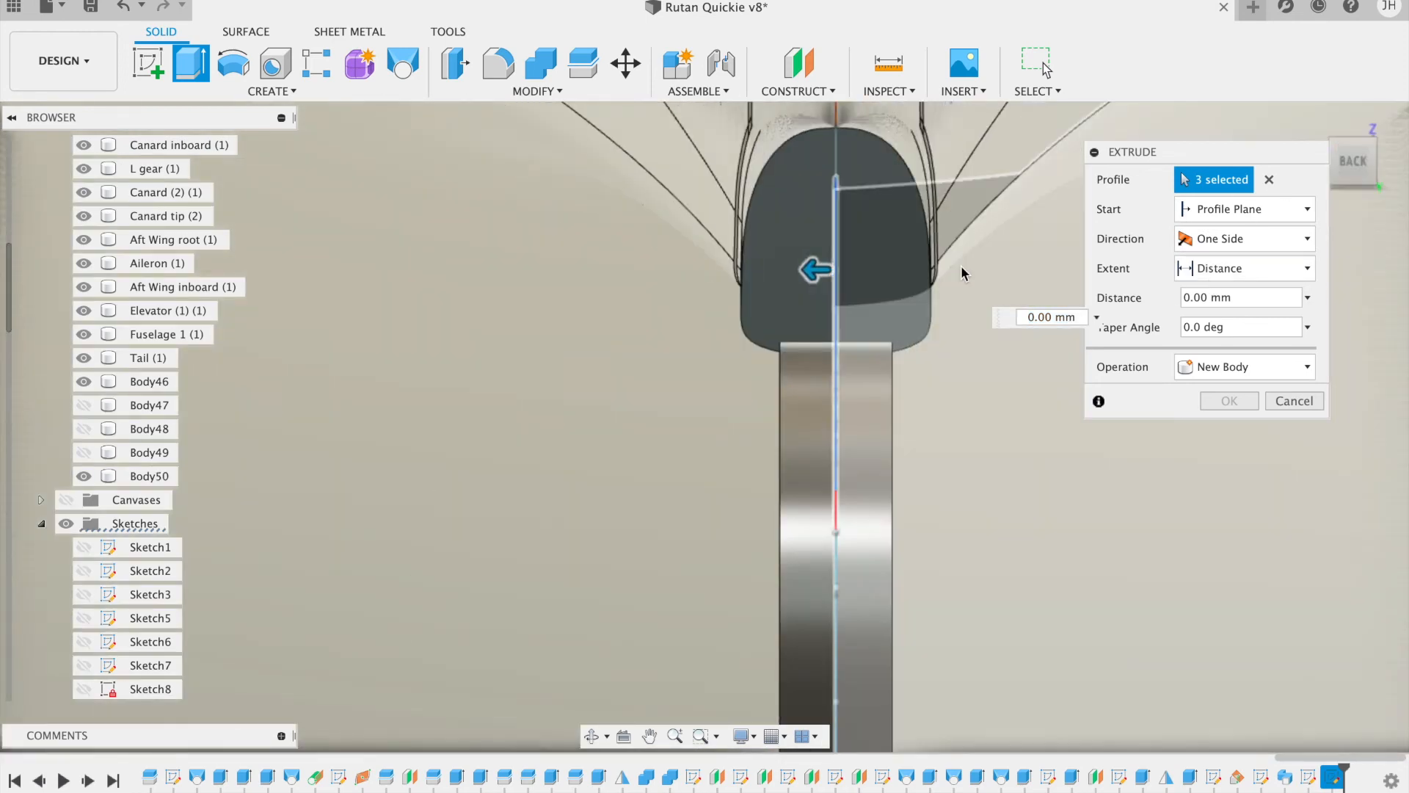
pyautogui.click(1232, 251)
pyautogui.click(1232, 306)
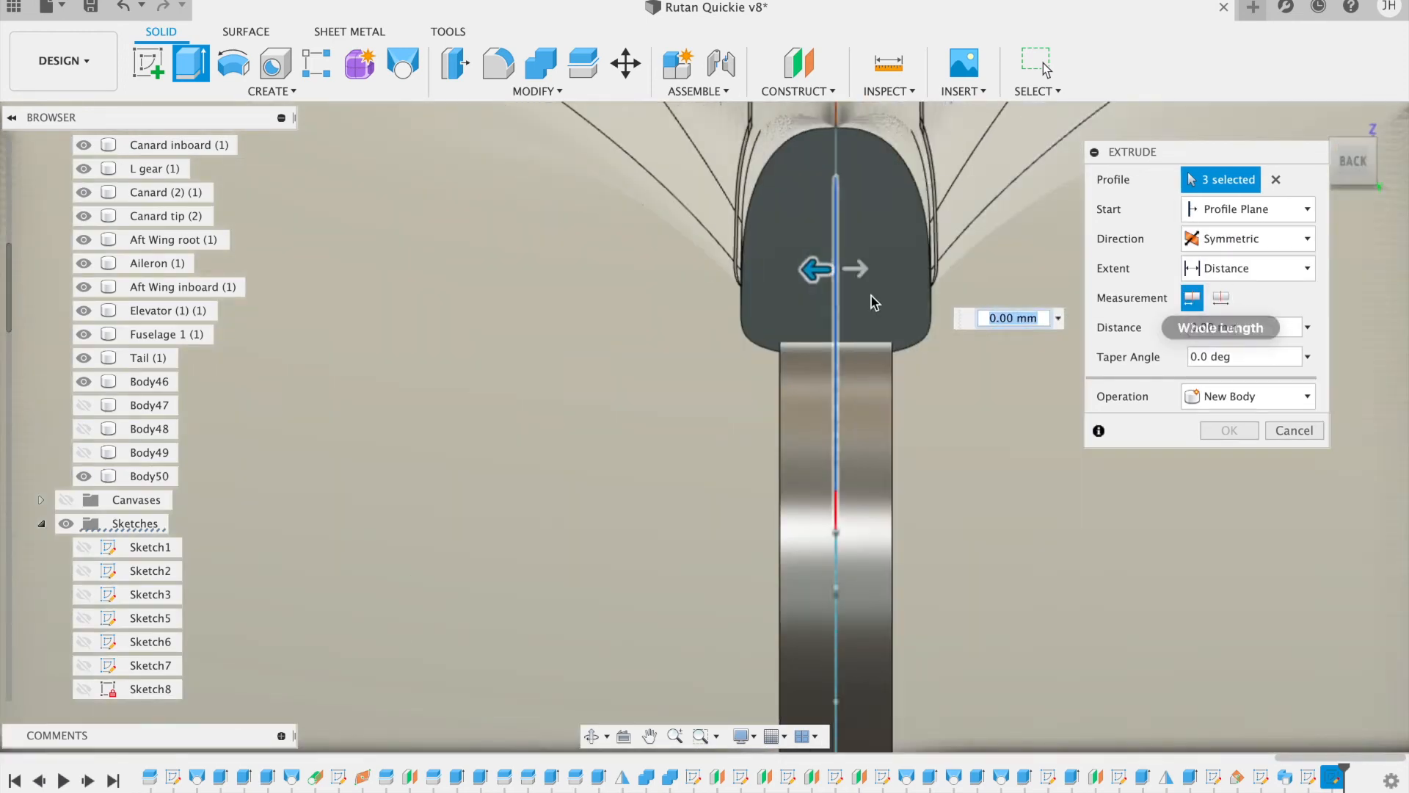
pyautogui.moveTo(818, 270); pyautogui.dragTo(752, 277)
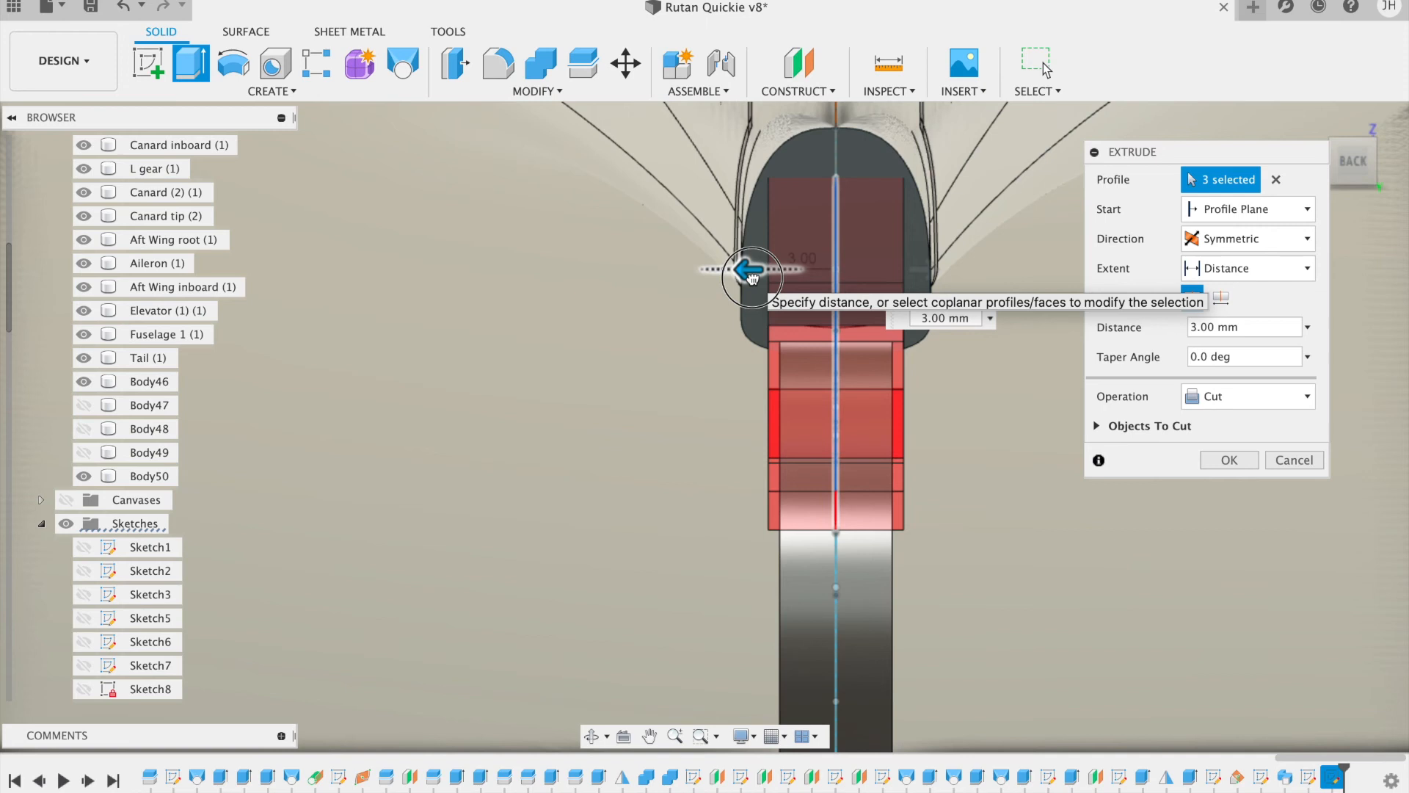
pyautogui.moveTo(752, 277)
pyautogui.mouseDown()
pyautogui.moveTo(718, 281)
pyautogui.moveTo(745, 267)
pyautogui.moveTo(764, 279)
pyautogui.mouseUp()
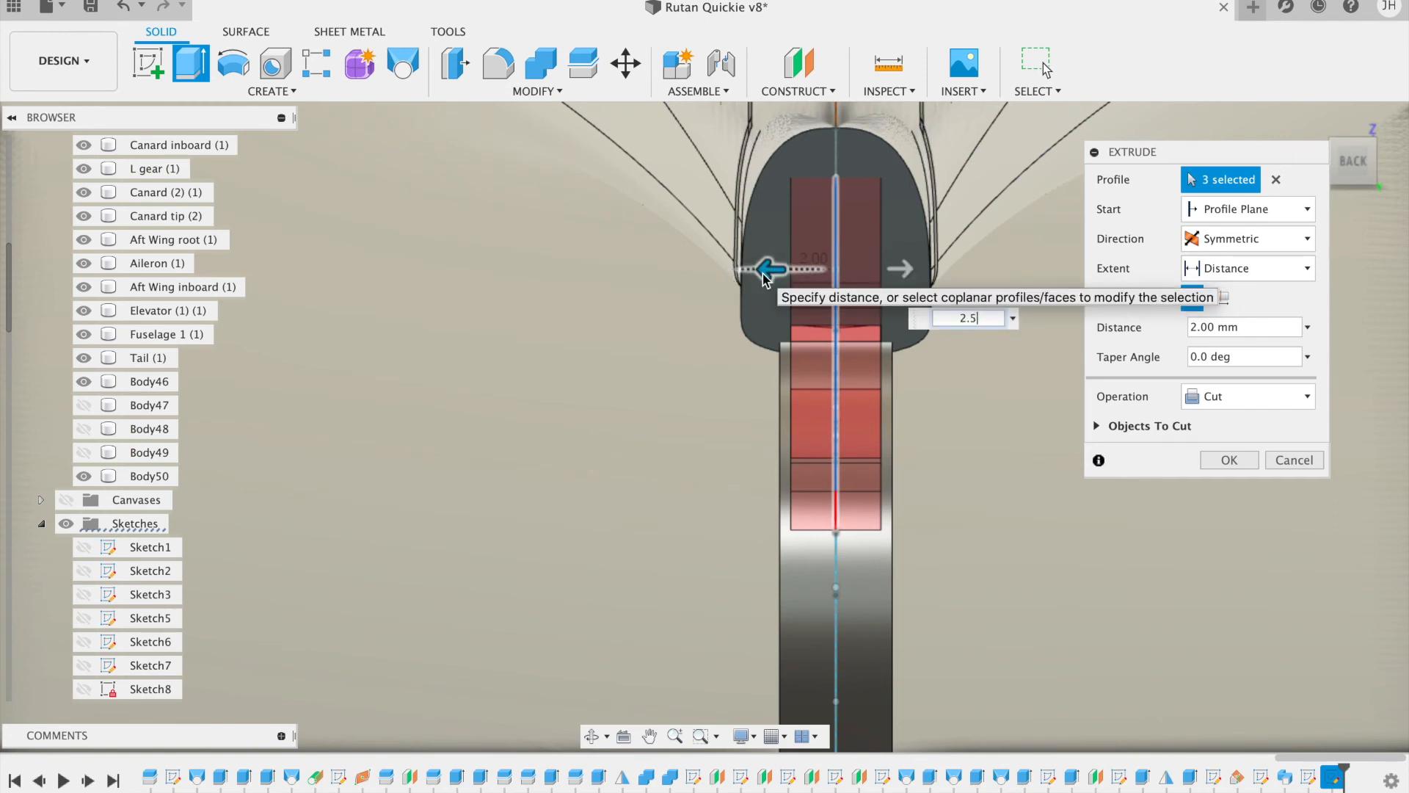
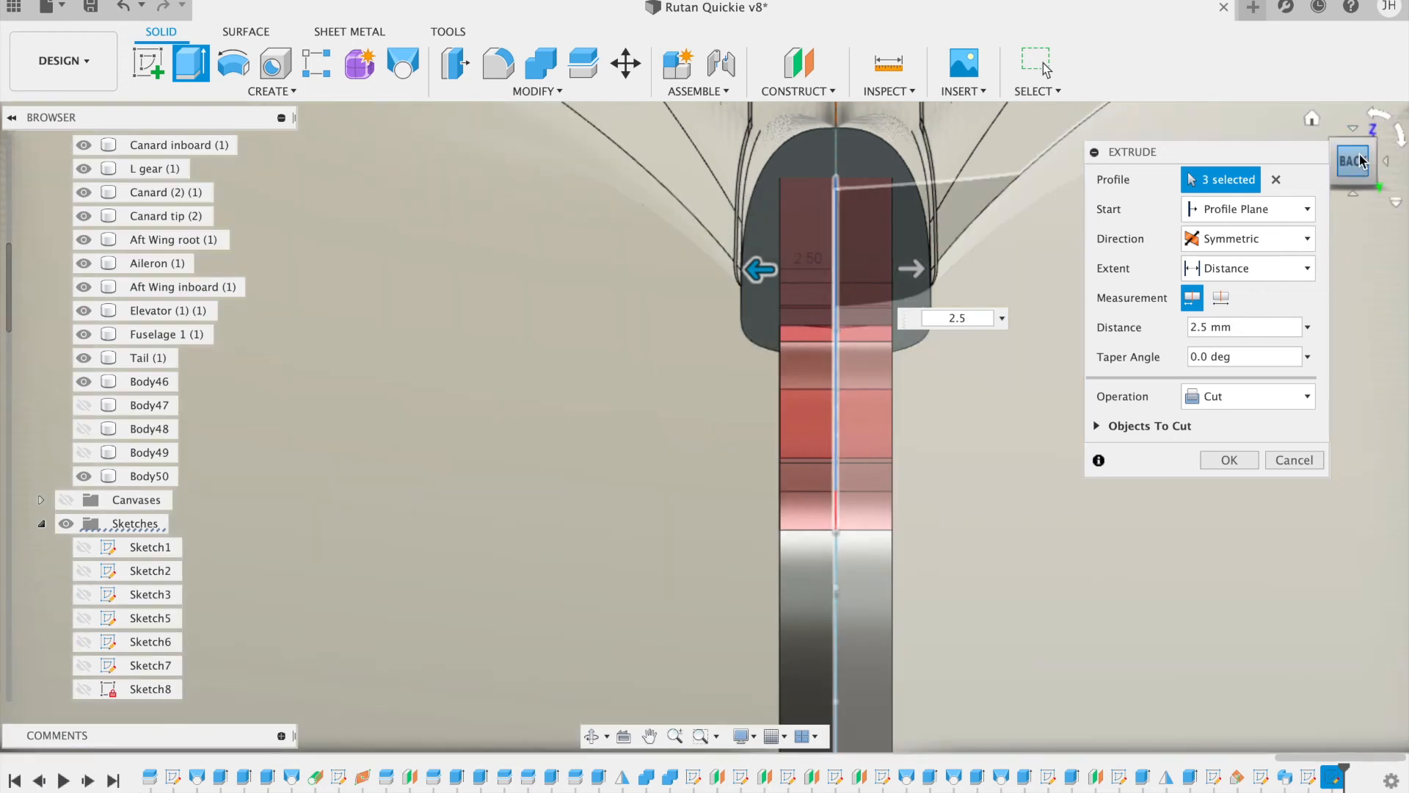
pyautogui.moveTo(1360, 160); pyautogui.dragTo(1317, 156)
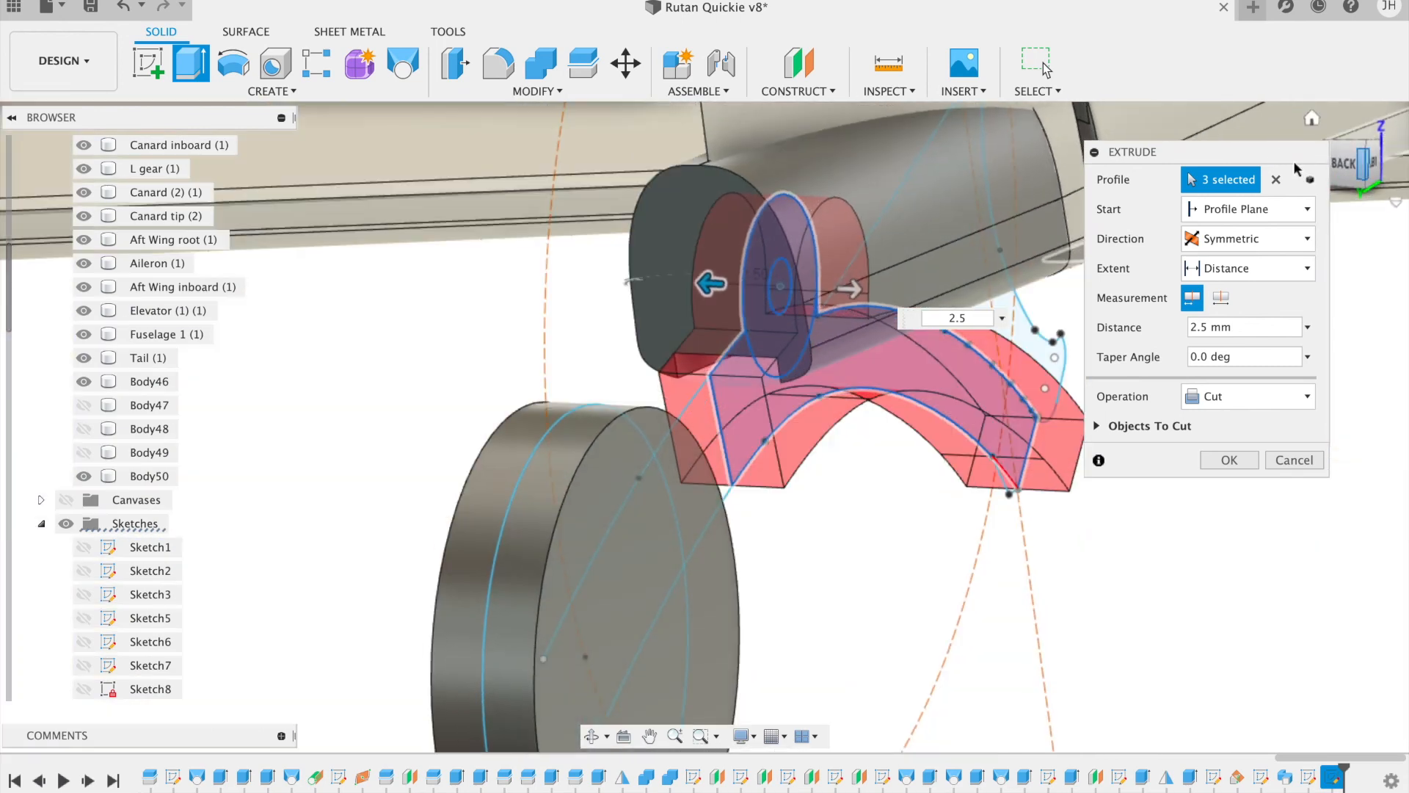
pyautogui.click(1230, 461)
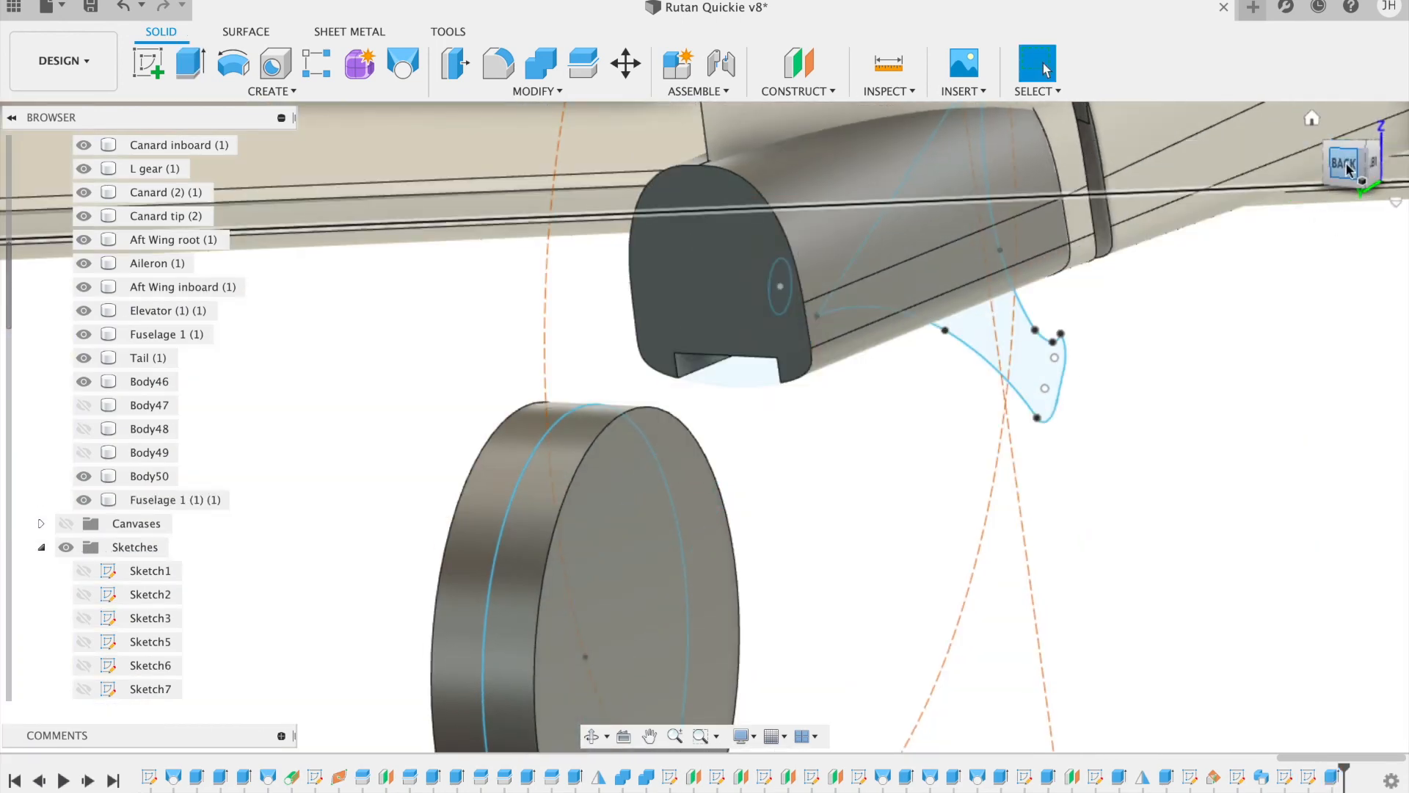
# Step: Show Sketch47 and start another extrusion with the ring, the curved arm and the small corner triangle as profiles
pyautogui.click(1347, 169)
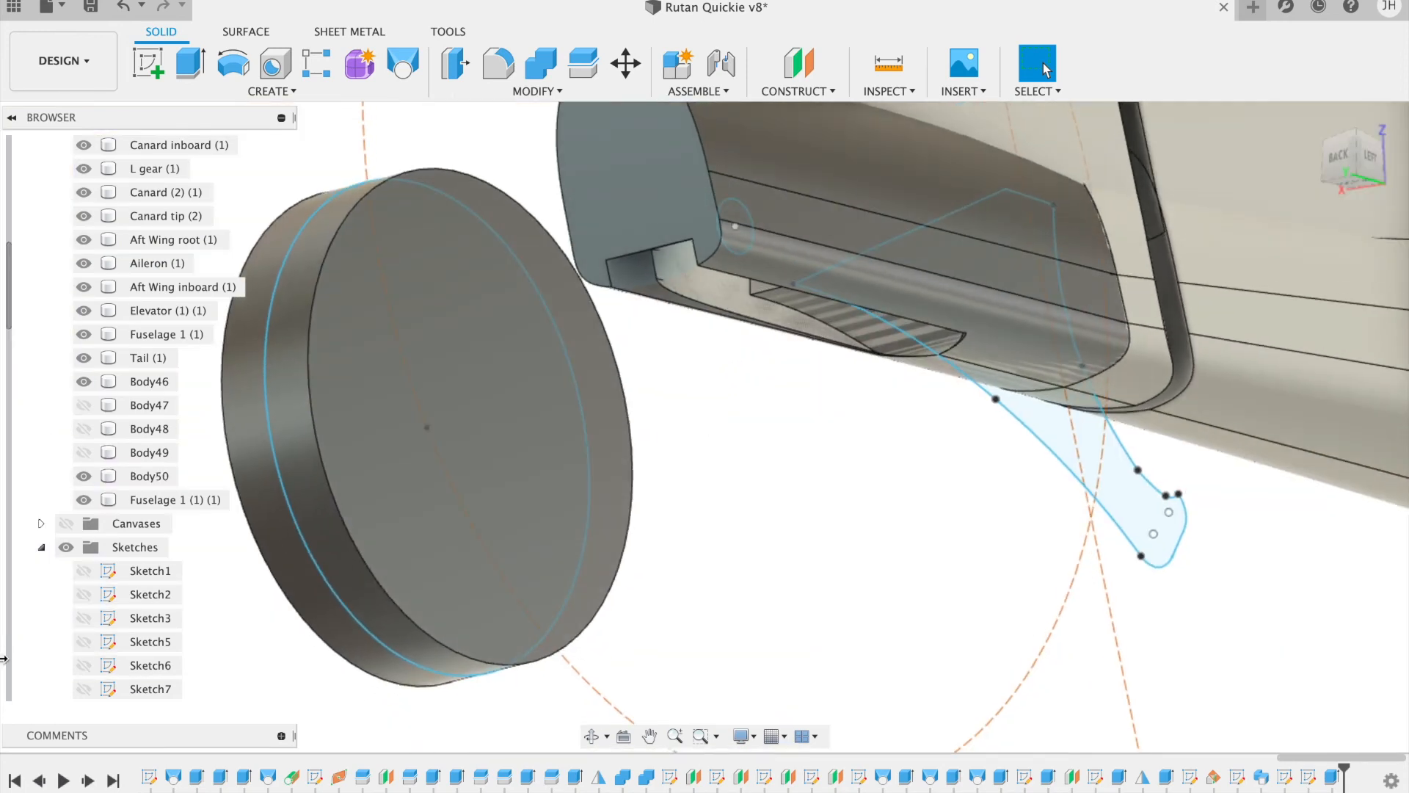
pyautogui.scroll(-1, 140, 641)
pyautogui.scroll(-15, 139, 641)
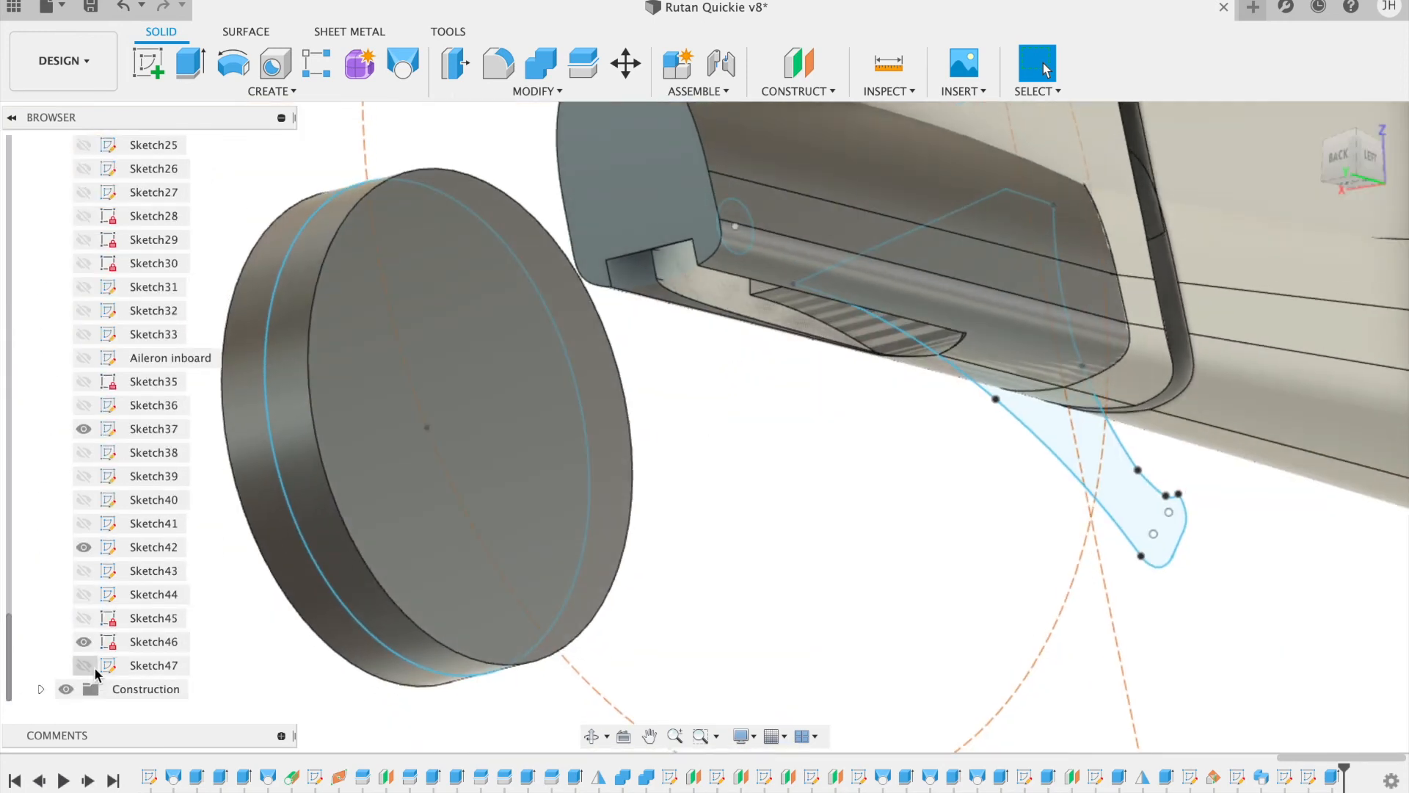
pyautogui.click(83, 665)
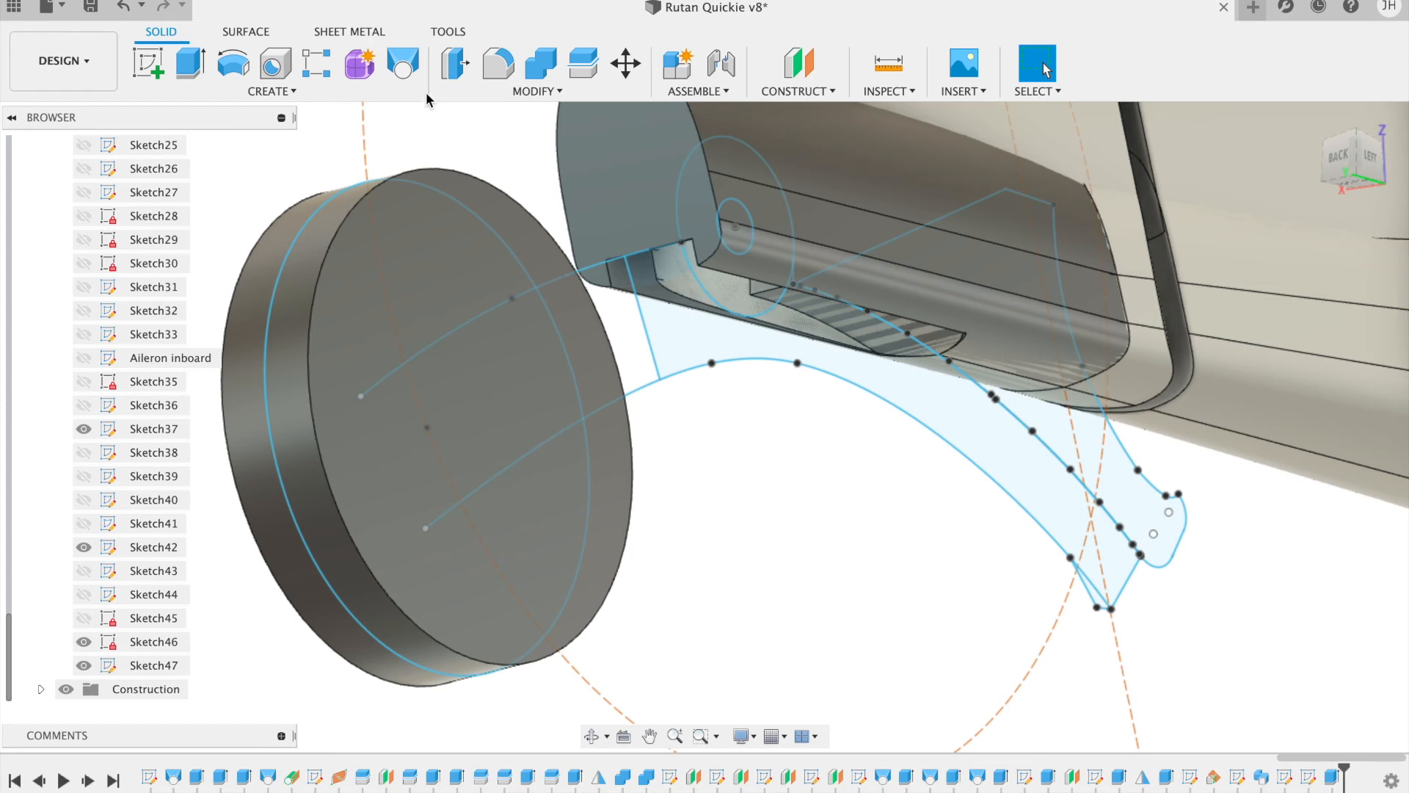
pyautogui.click(185, 66)
pyautogui.click(732, 287)
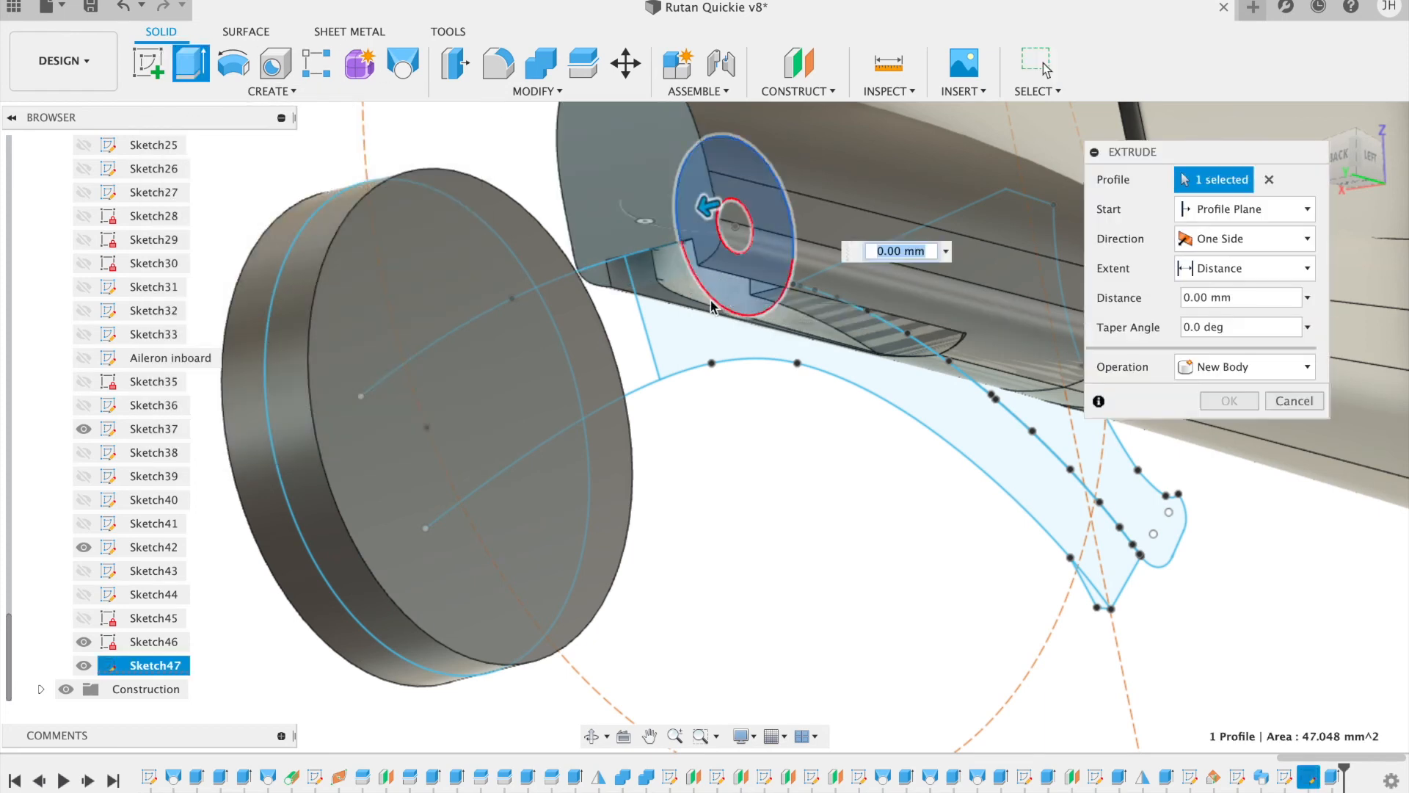
pyautogui.click(692, 323)
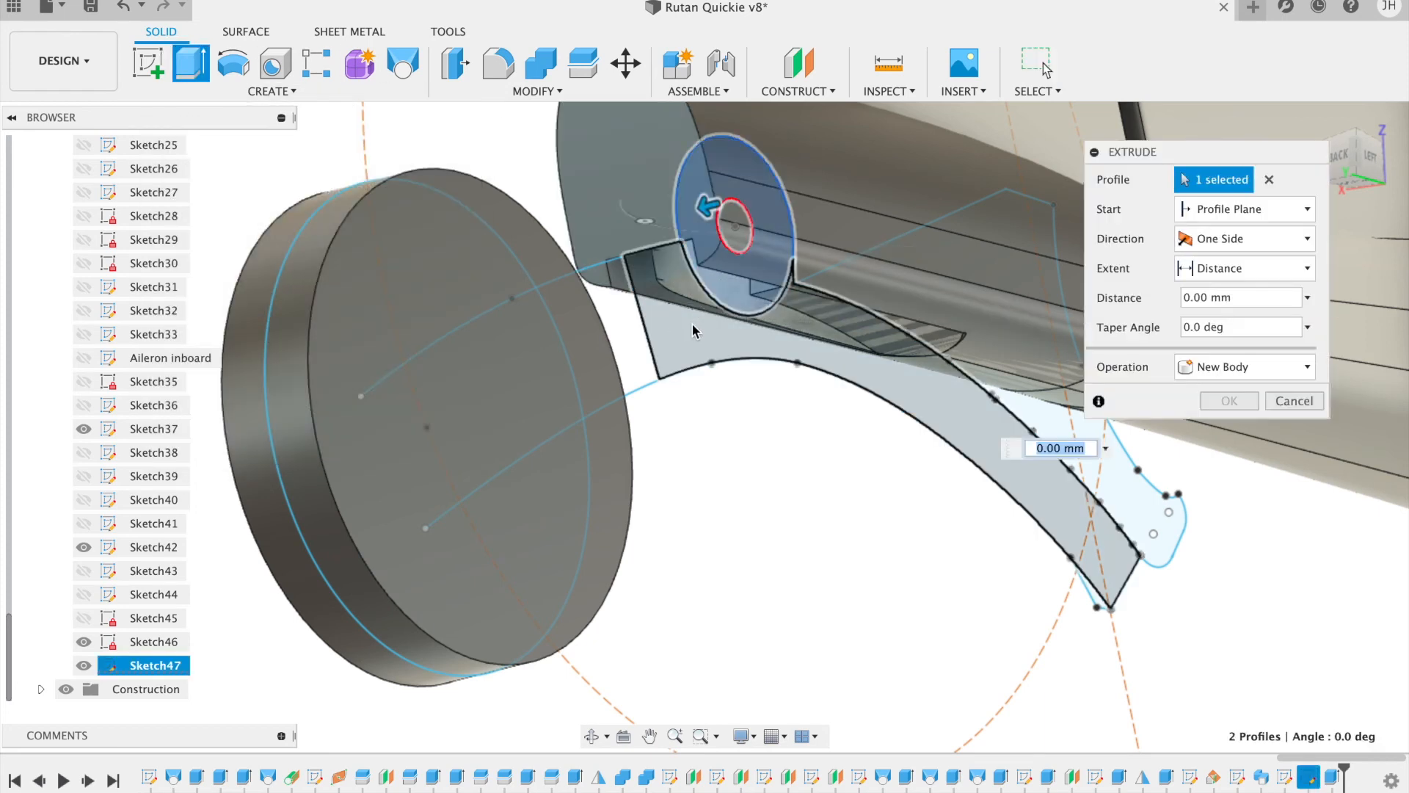
pyautogui.click(1095, 598)
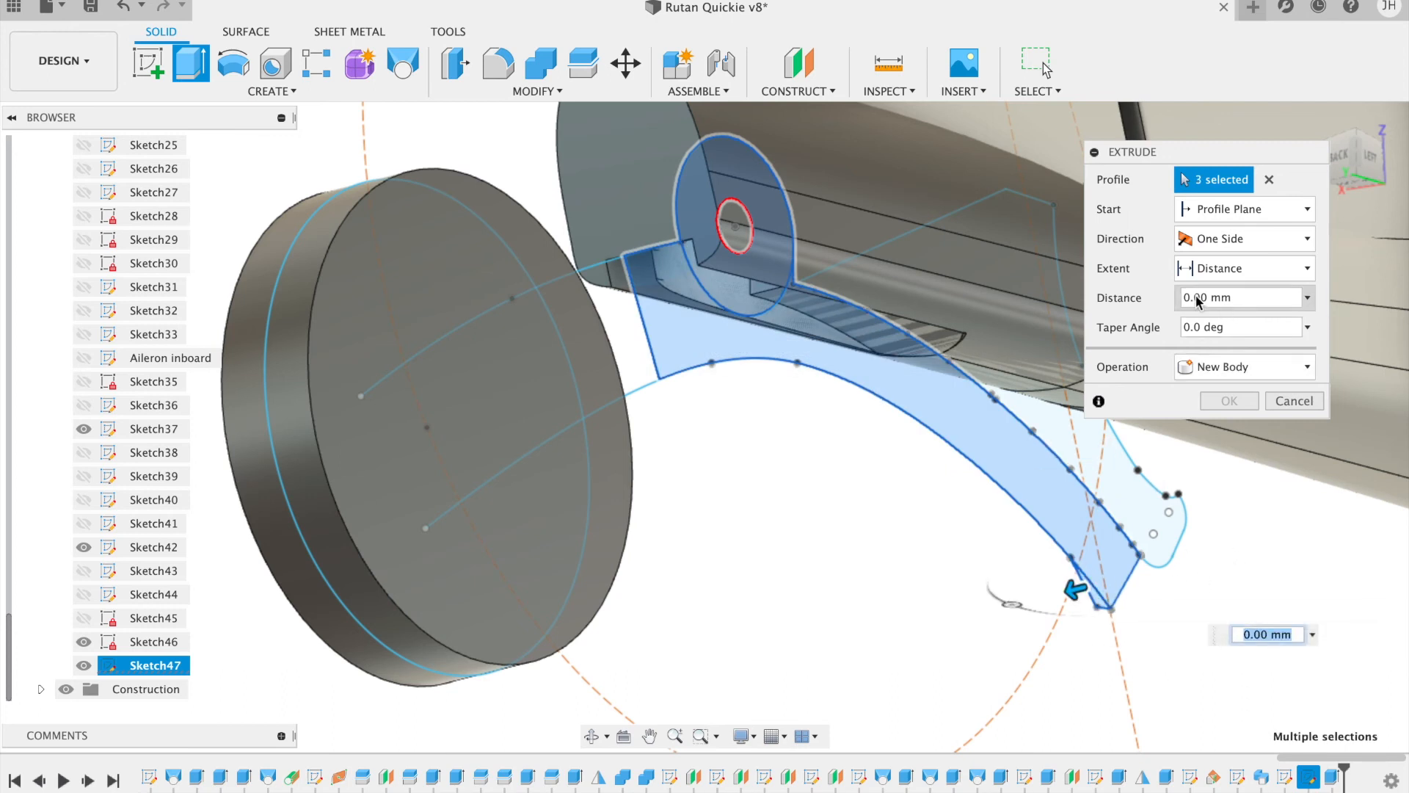
# Step: Extrude the ring and arm profiles symmetrically by 2 mm as a new body
pyautogui.click(1340, 156)
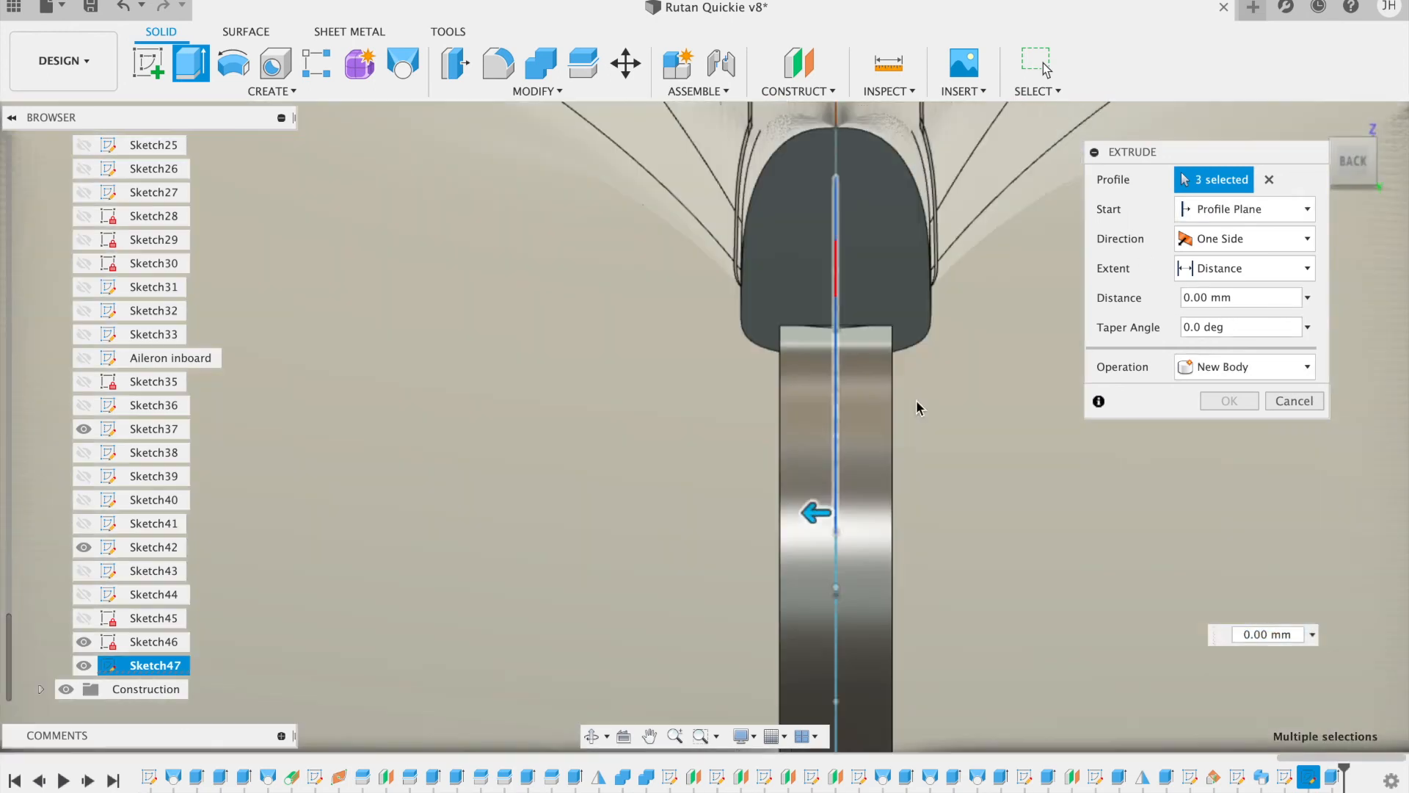
pyautogui.click(1240, 239)
pyautogui.click(1230, 304)
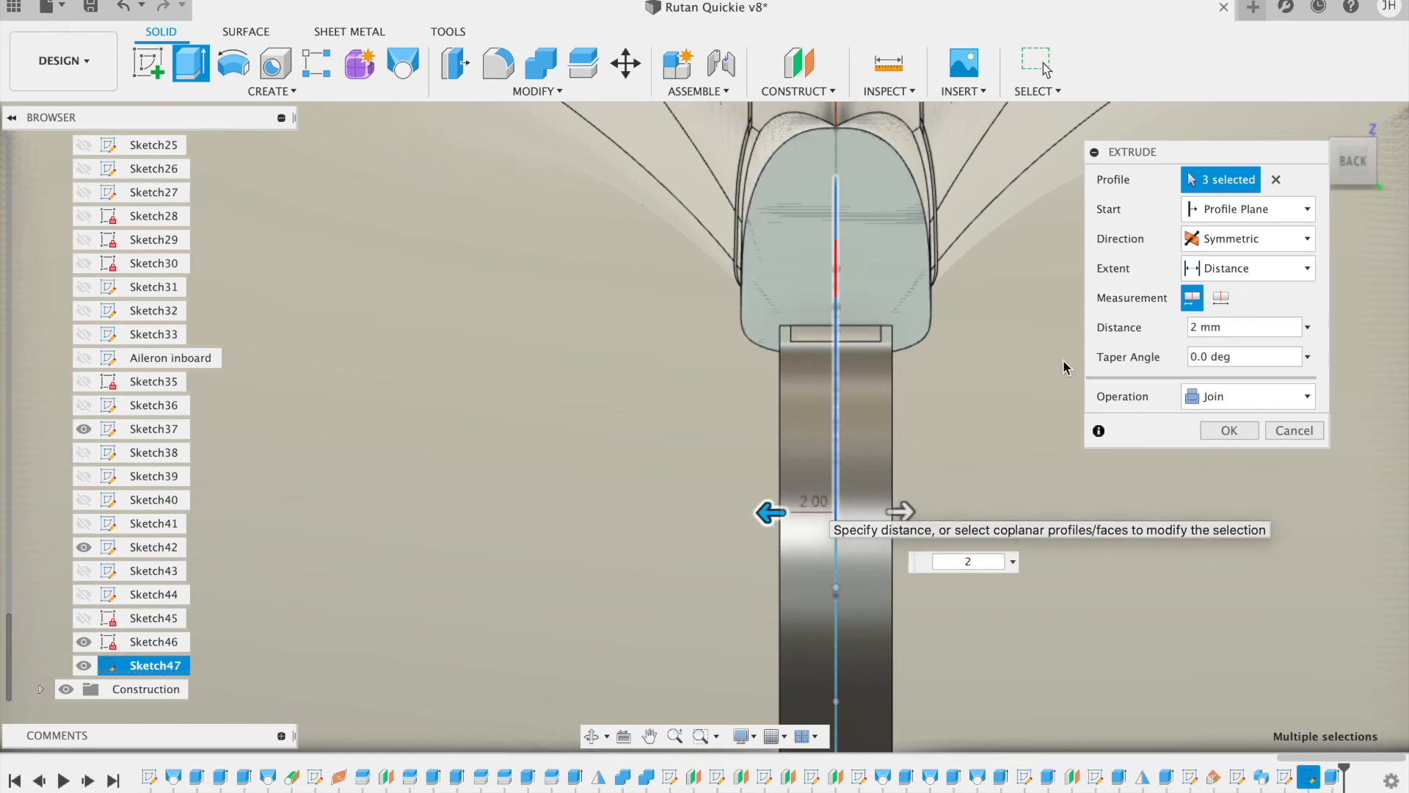
pyautogui.moveTo(1355, 160); pyautogui.dragTo(1172, 170)
pyautogui.keyDown('shift'); pyautogui.moveTo(1160, 167); pyautogui.dragTo(1184, 160, button='middle'); pyautogui.keyUp('shift')
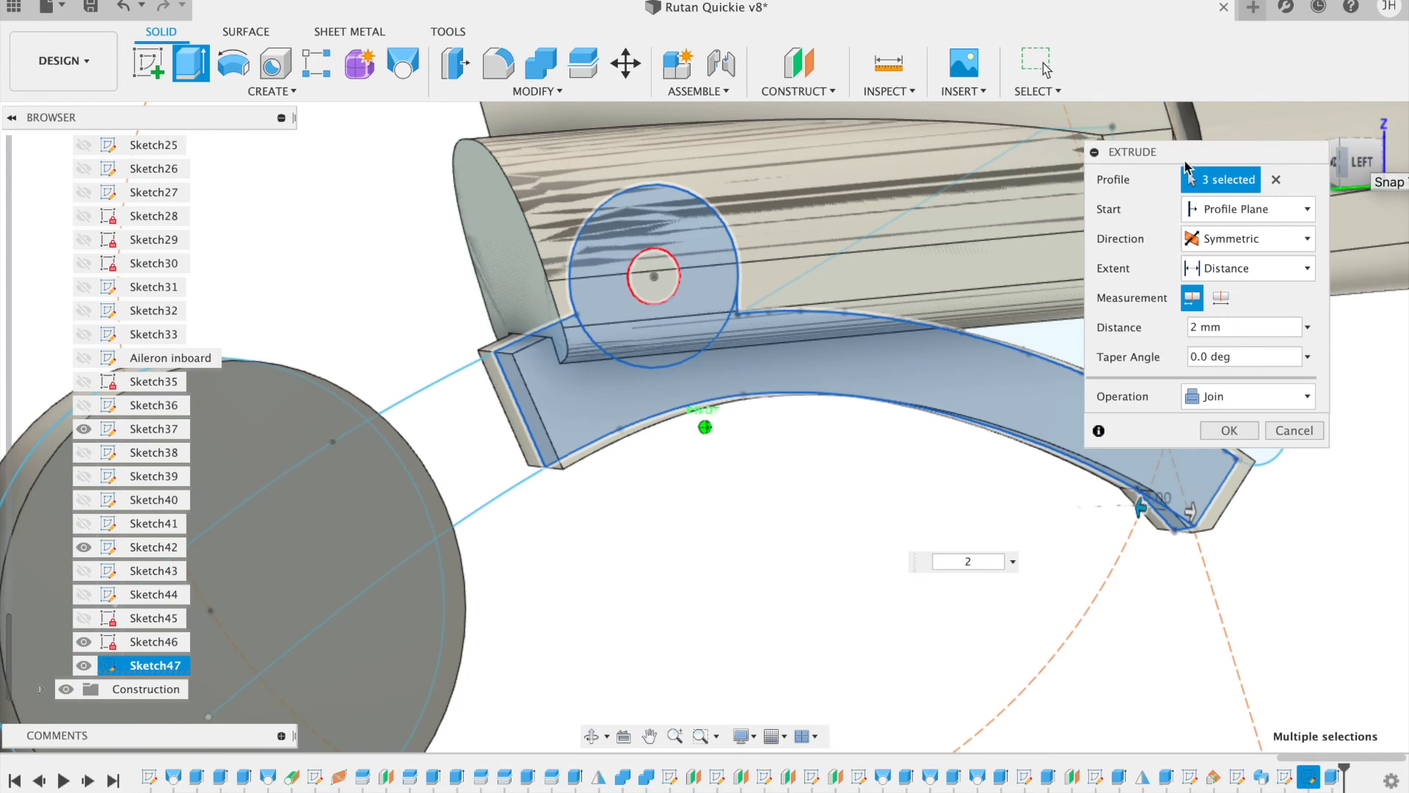
pyautogui.click(1218, 397)
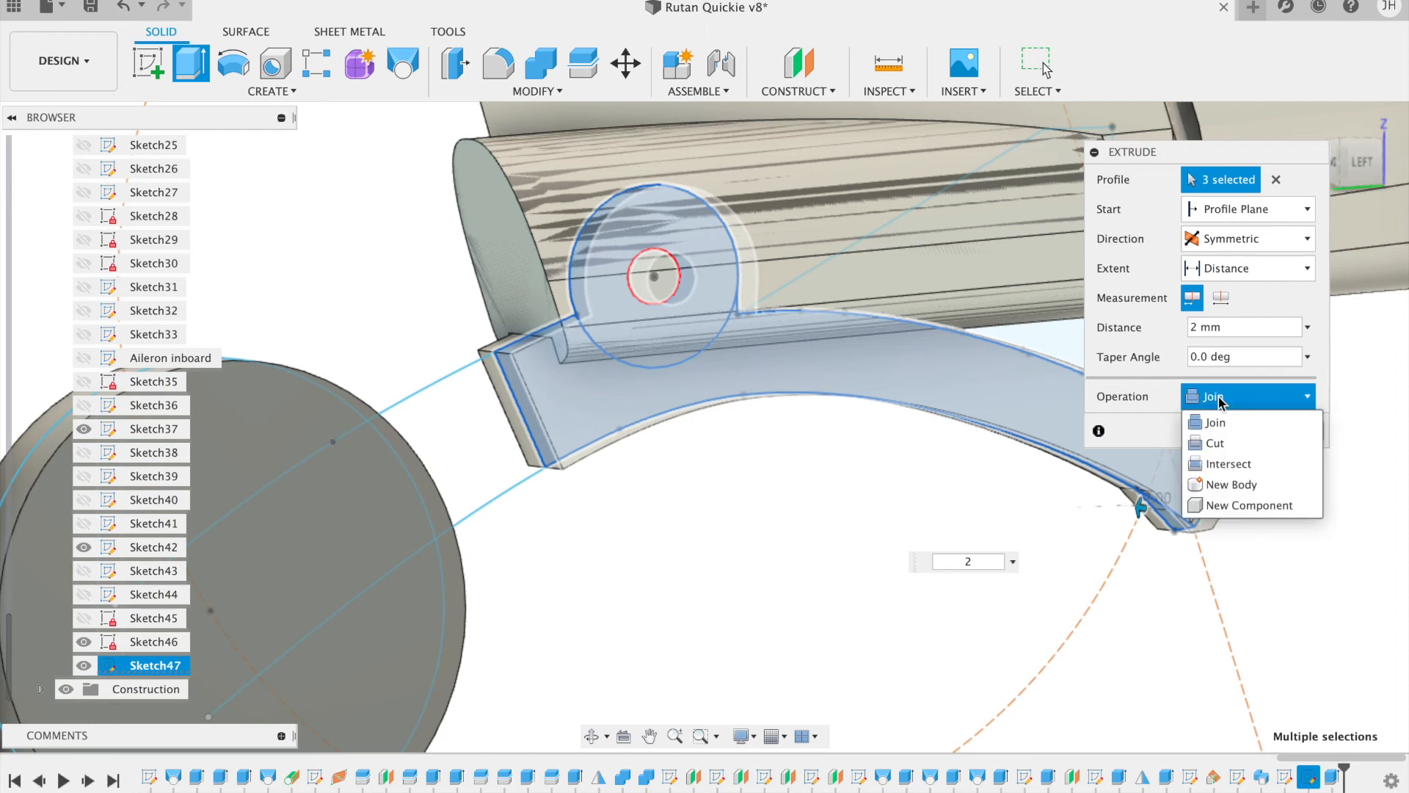
pyautogui.click(1244, 484)
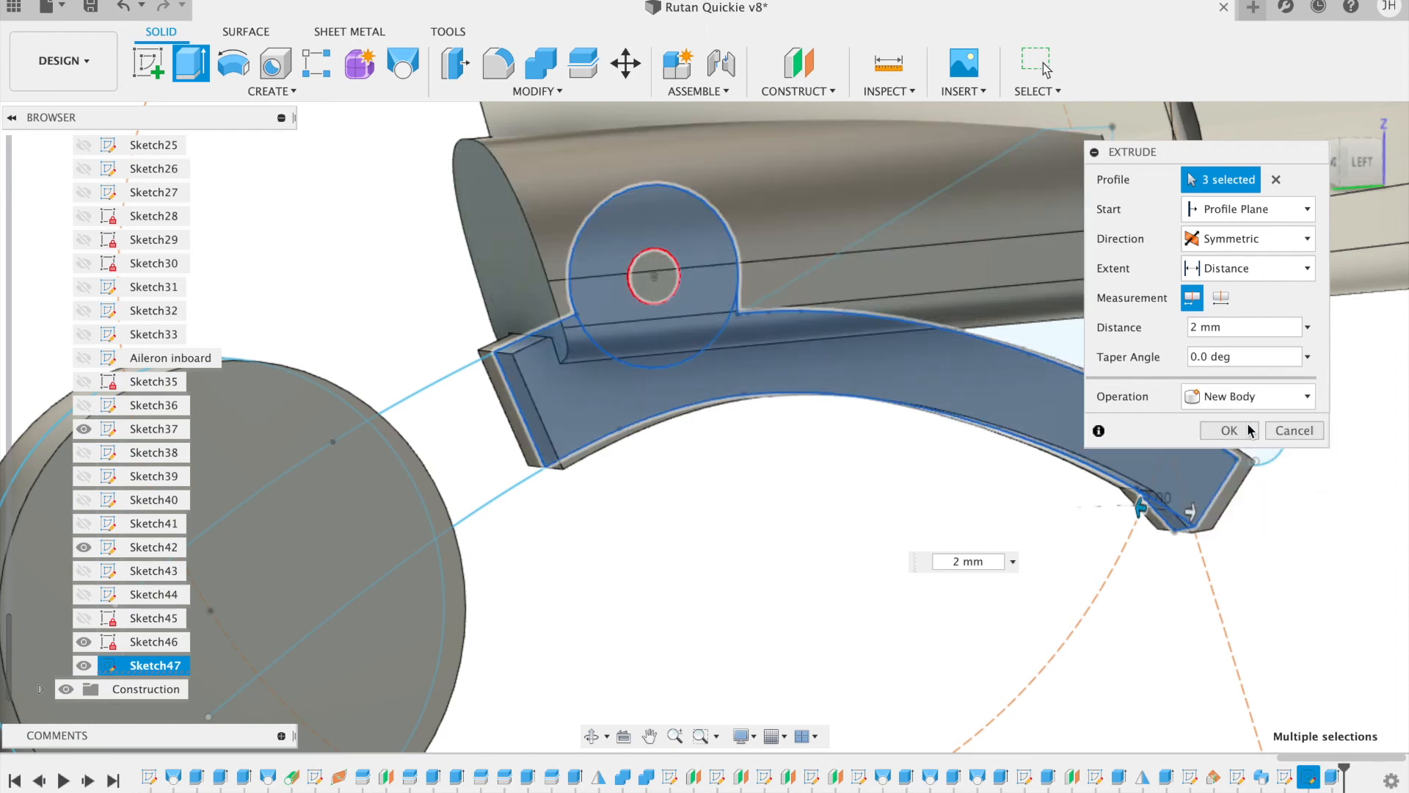
pyautogui.click(1229, 430)
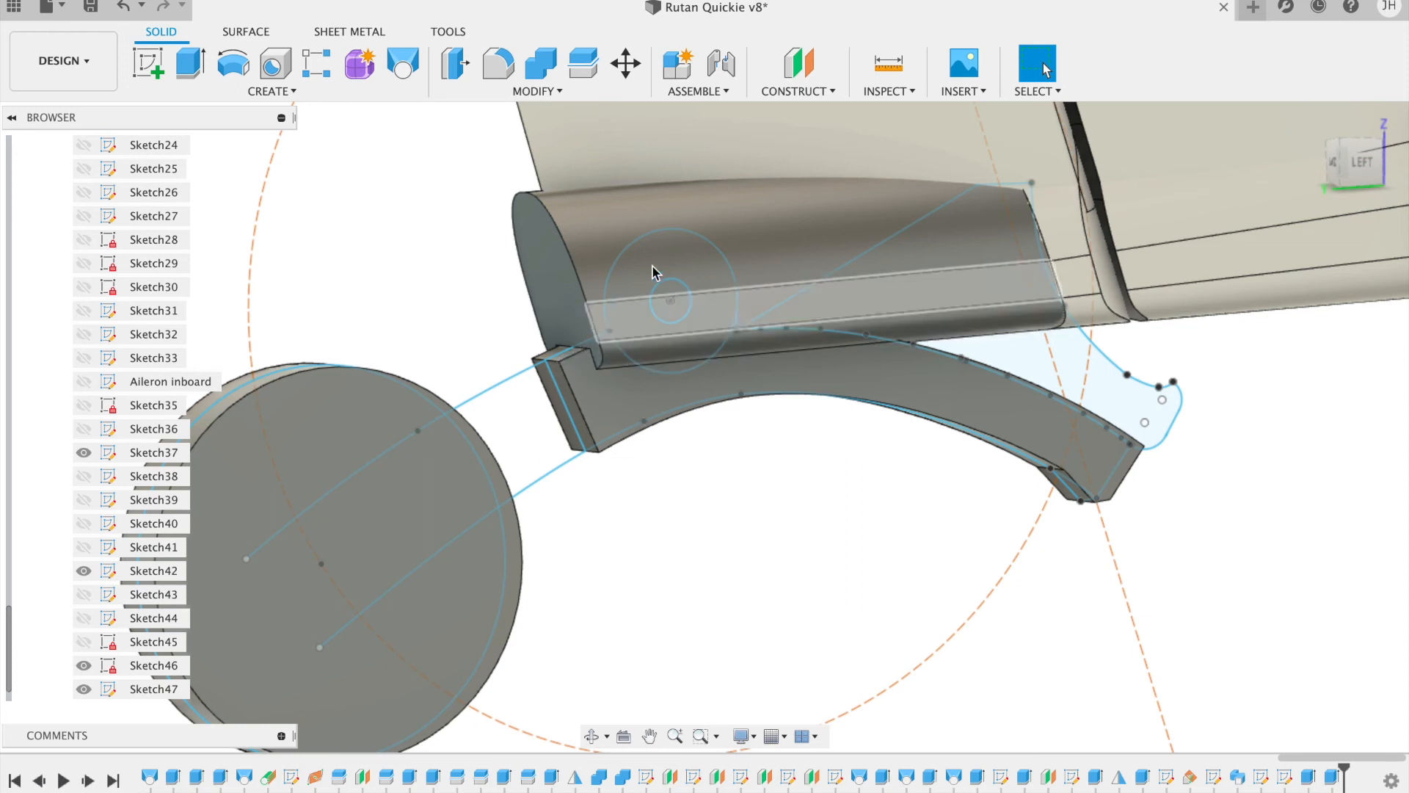
# Step: Reopen the arm sketch, extend the arm's aft end line upward, connect it tangentially to the larger circle with a line about 10 mm long, and finish
pyautogui.rightClick(524, 382)
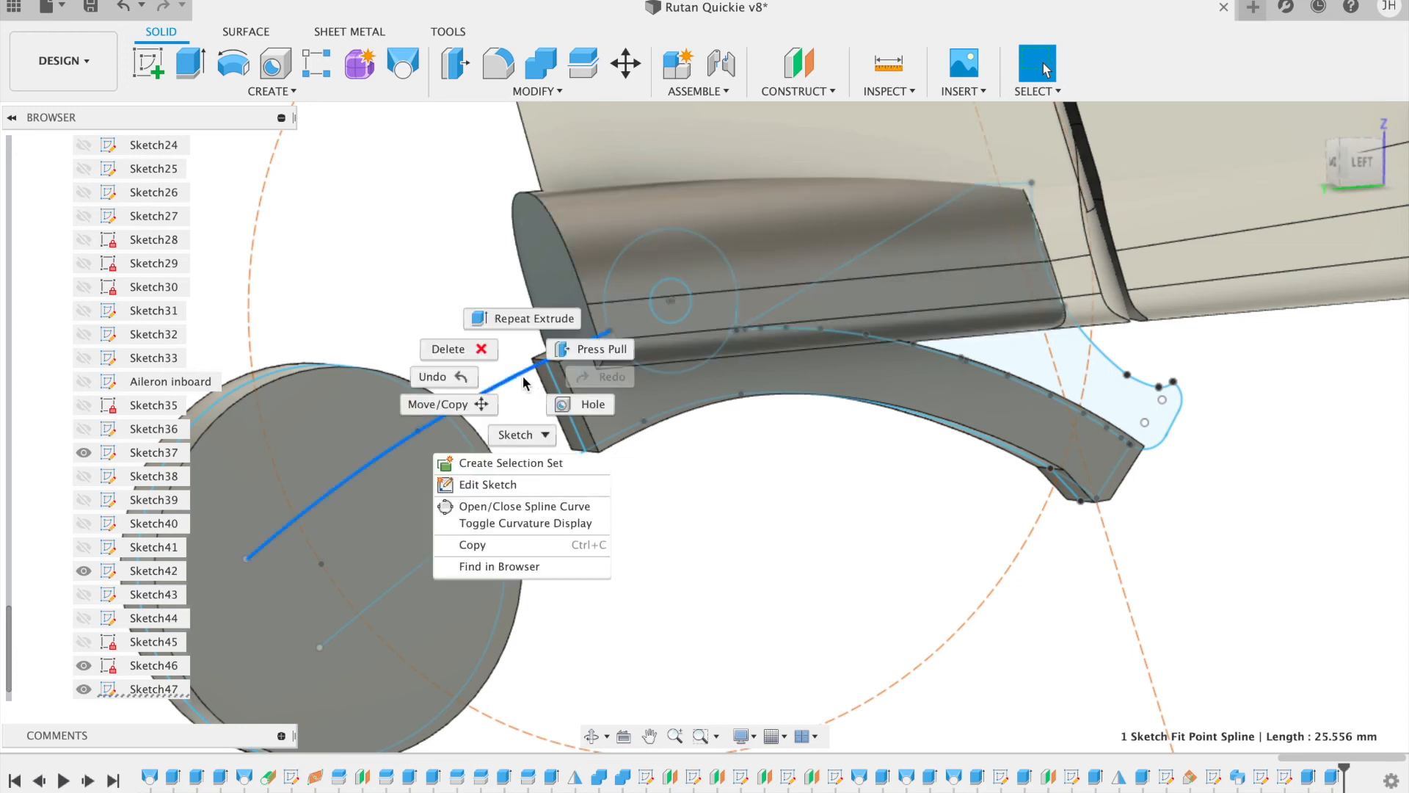
pyautogui.click(524, 483)
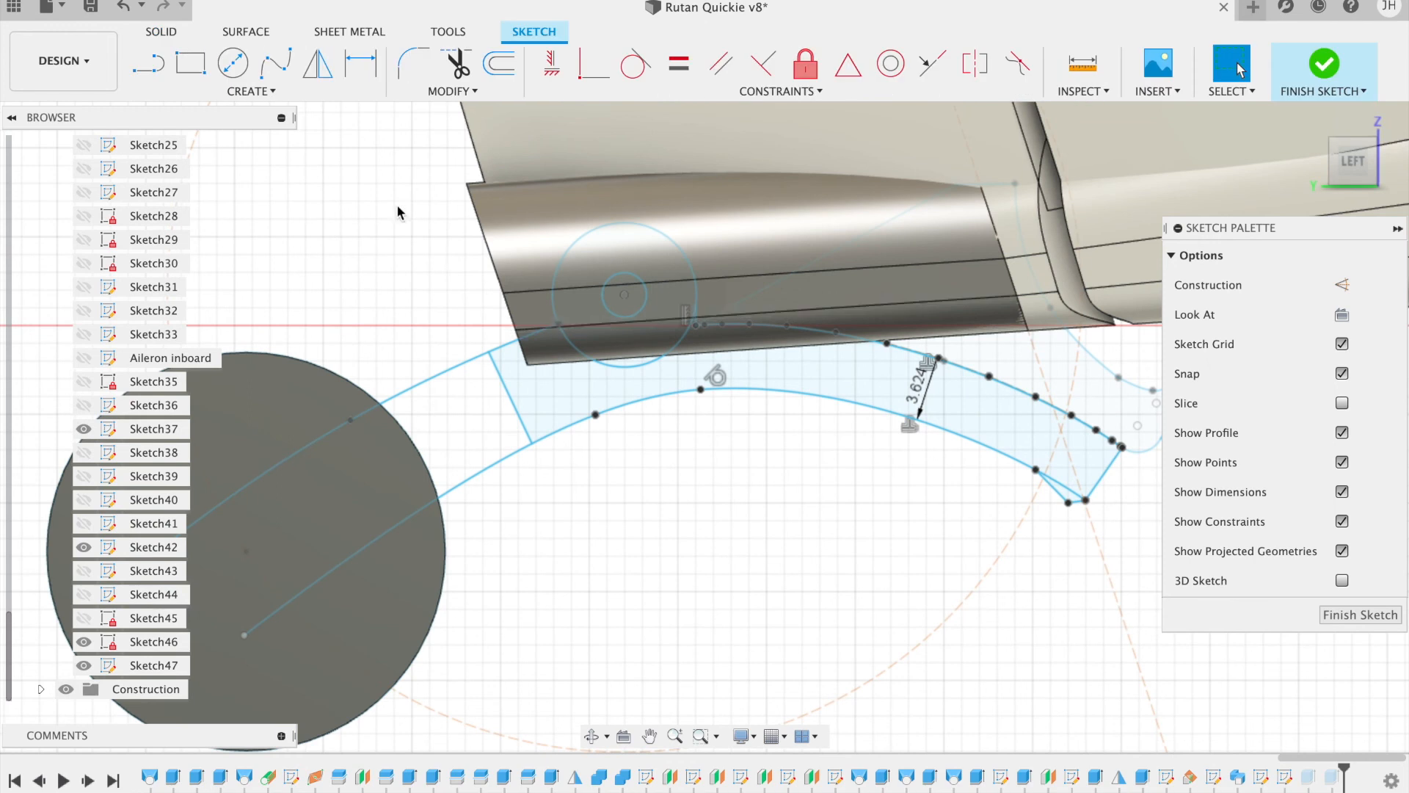
pyautogui.click(152, 70)
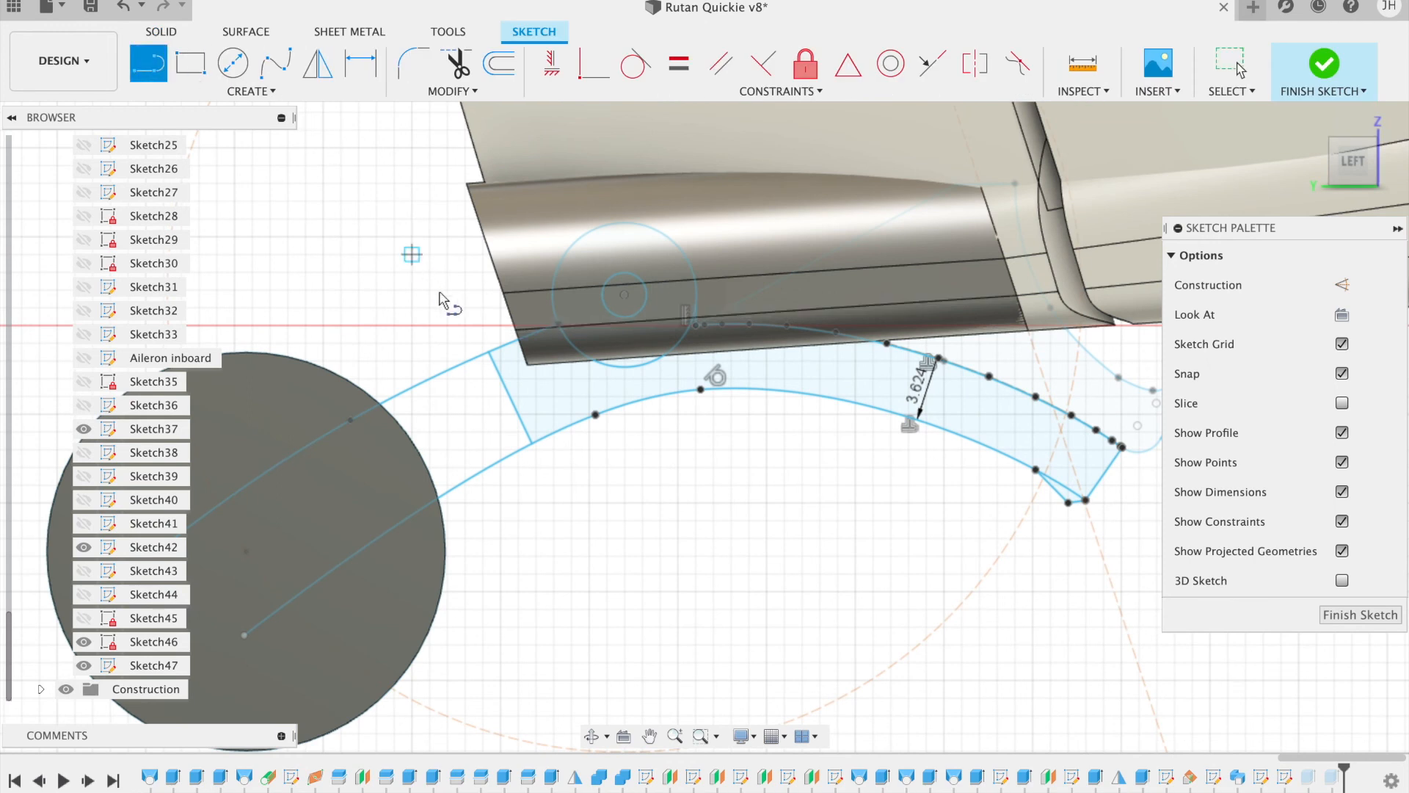
pyautogui.click(490, 352)
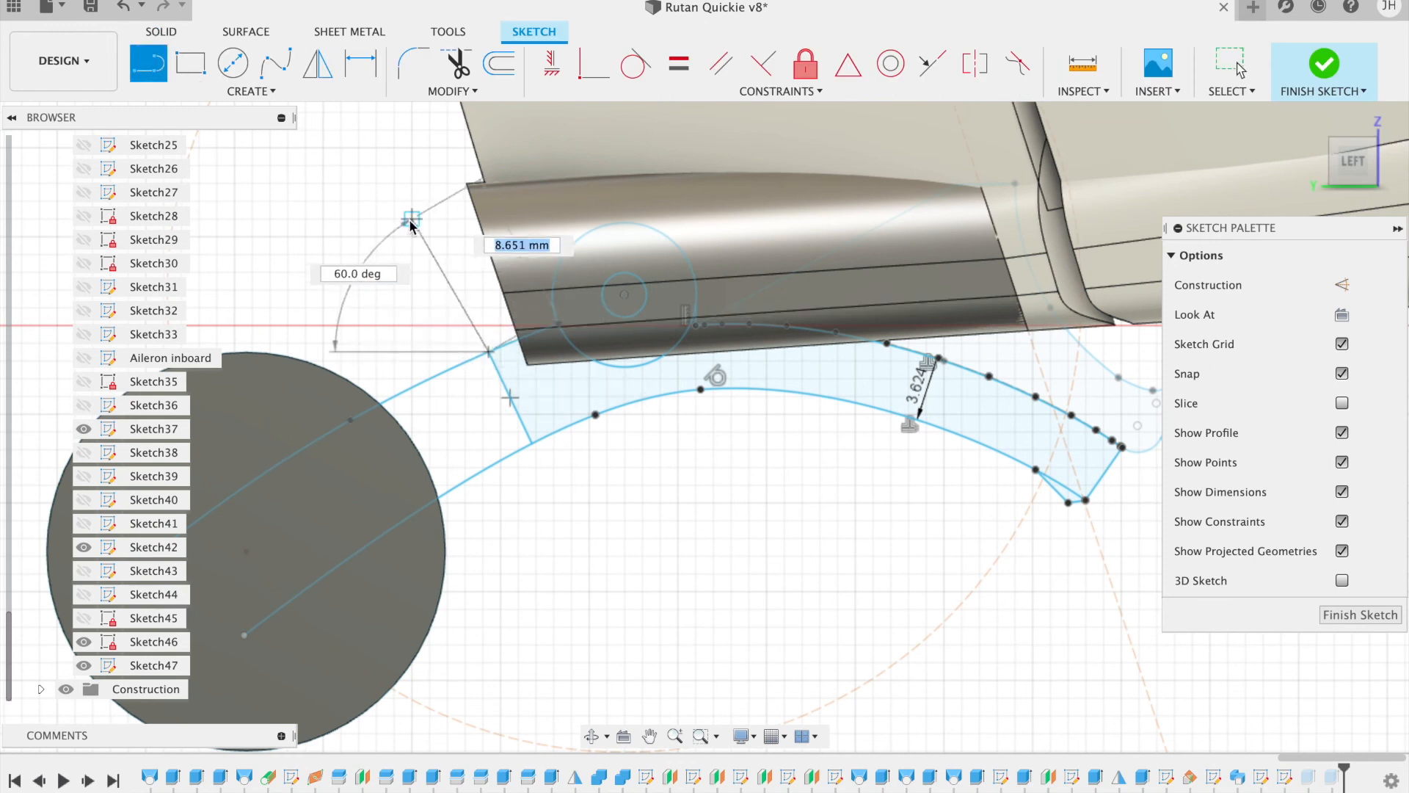
pyautogui.click(438, 246)
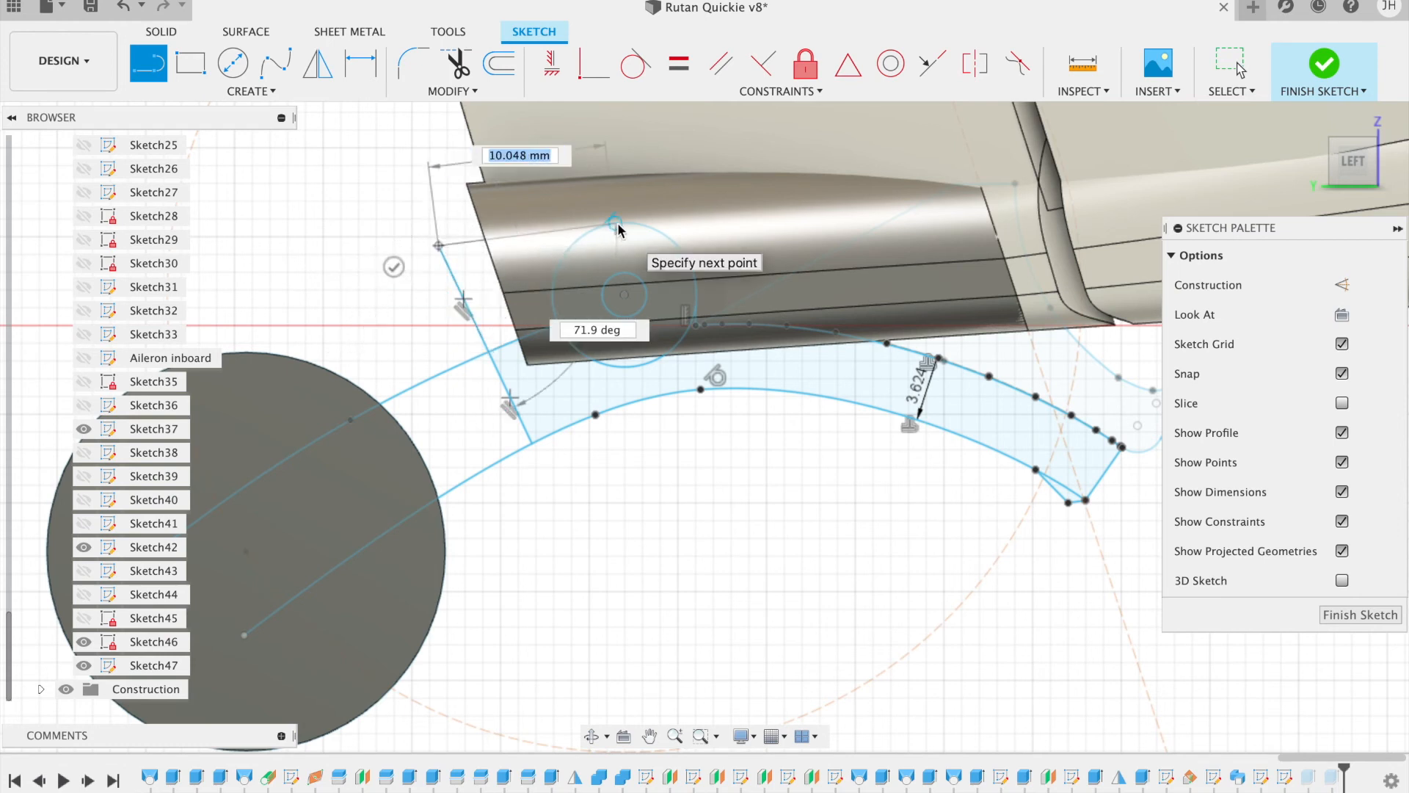
pyautogui.click(618, 225)
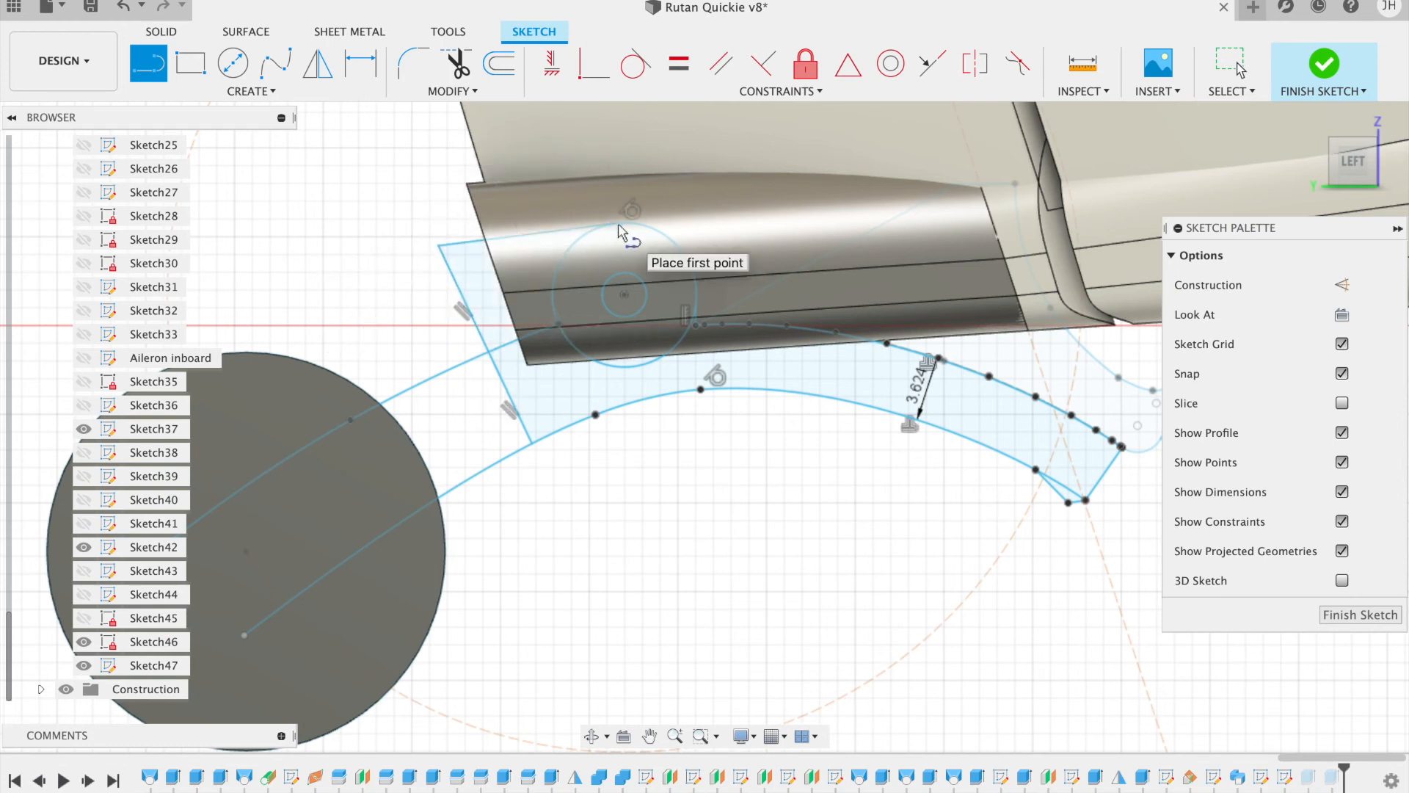
pyautogui.click(1321, 86)
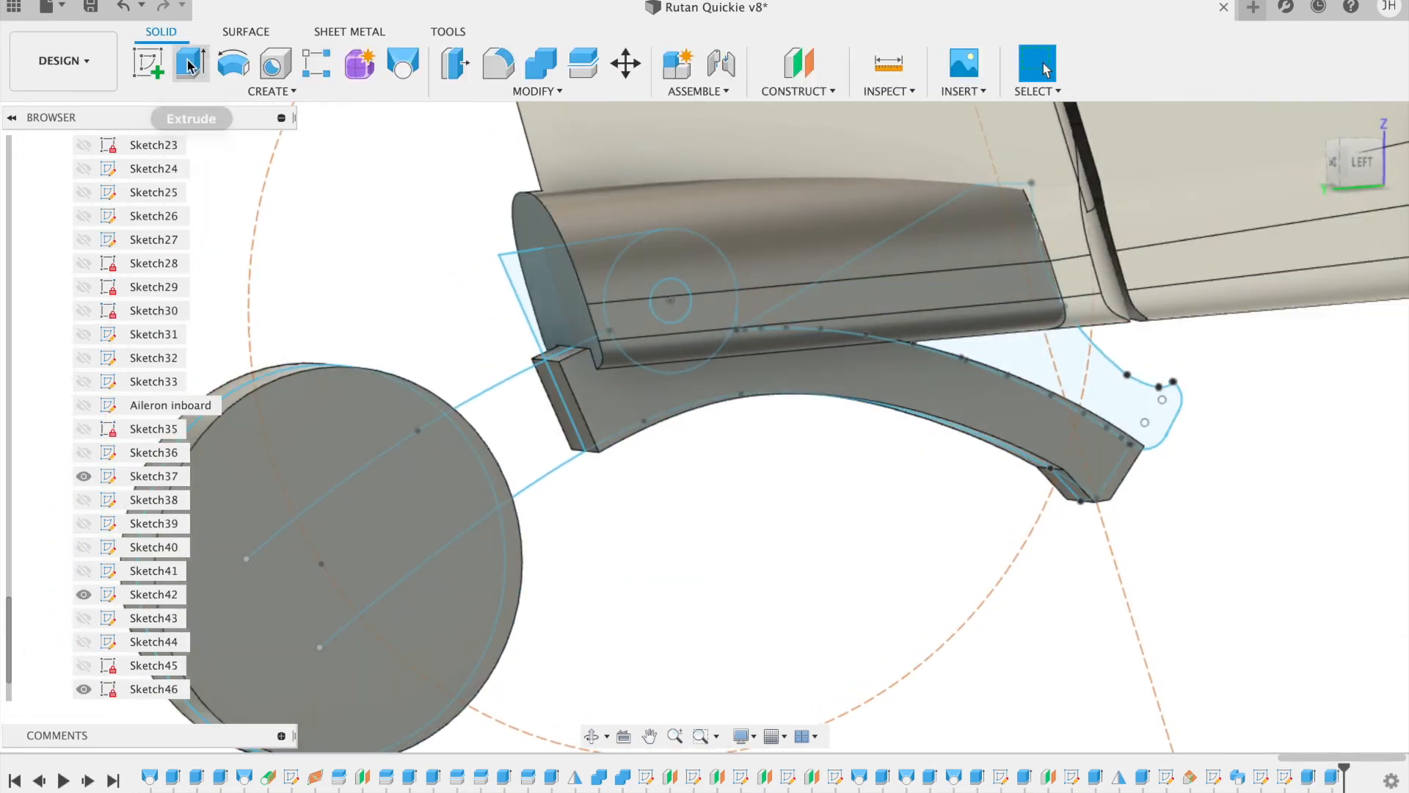
# Step: Extrude the new profile behind the larger circle symmetrically by 2.5 mm as a cut through the fuselage's aft end
pyautogui.click(189, 66)
pyautogui.click(544, 286)
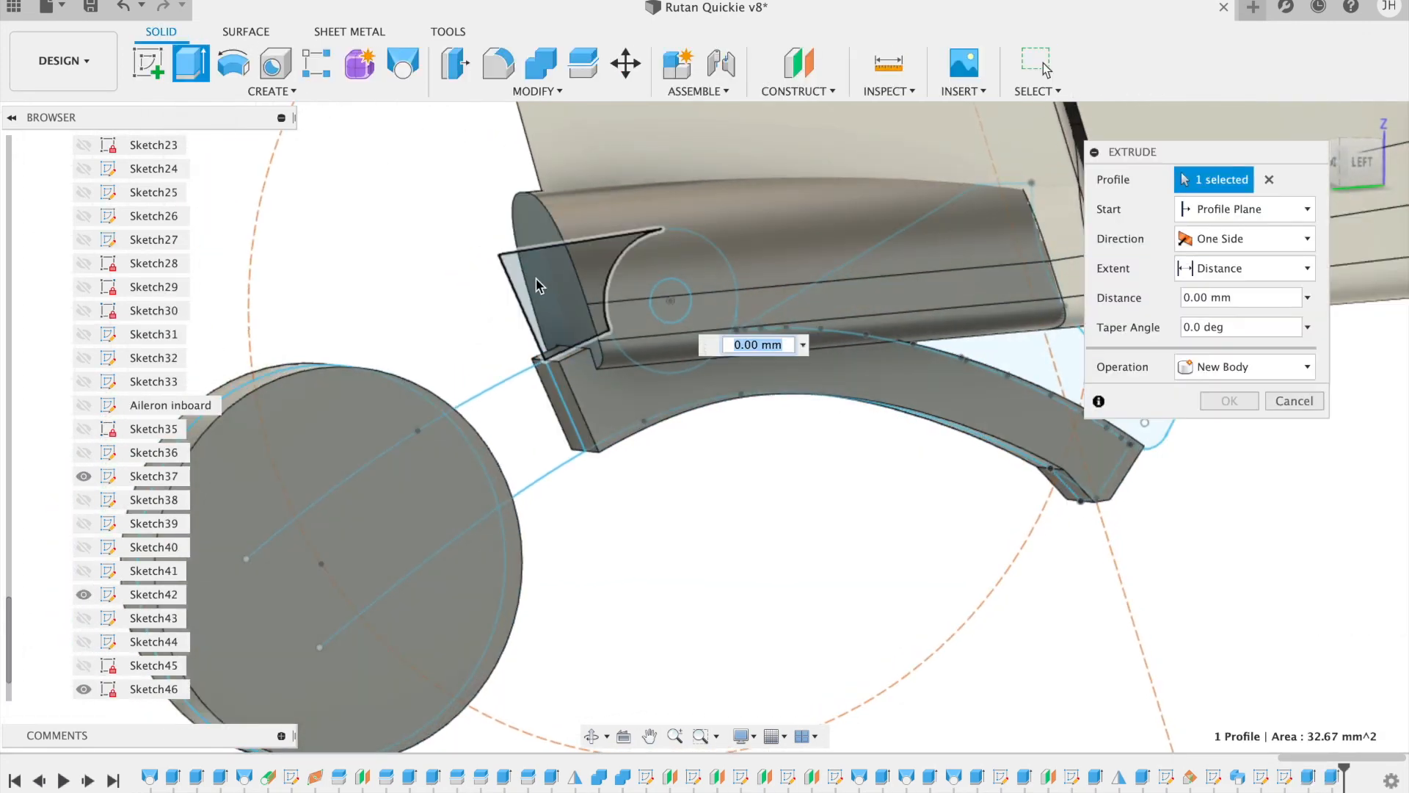
pyautogui.click(1227, 237)
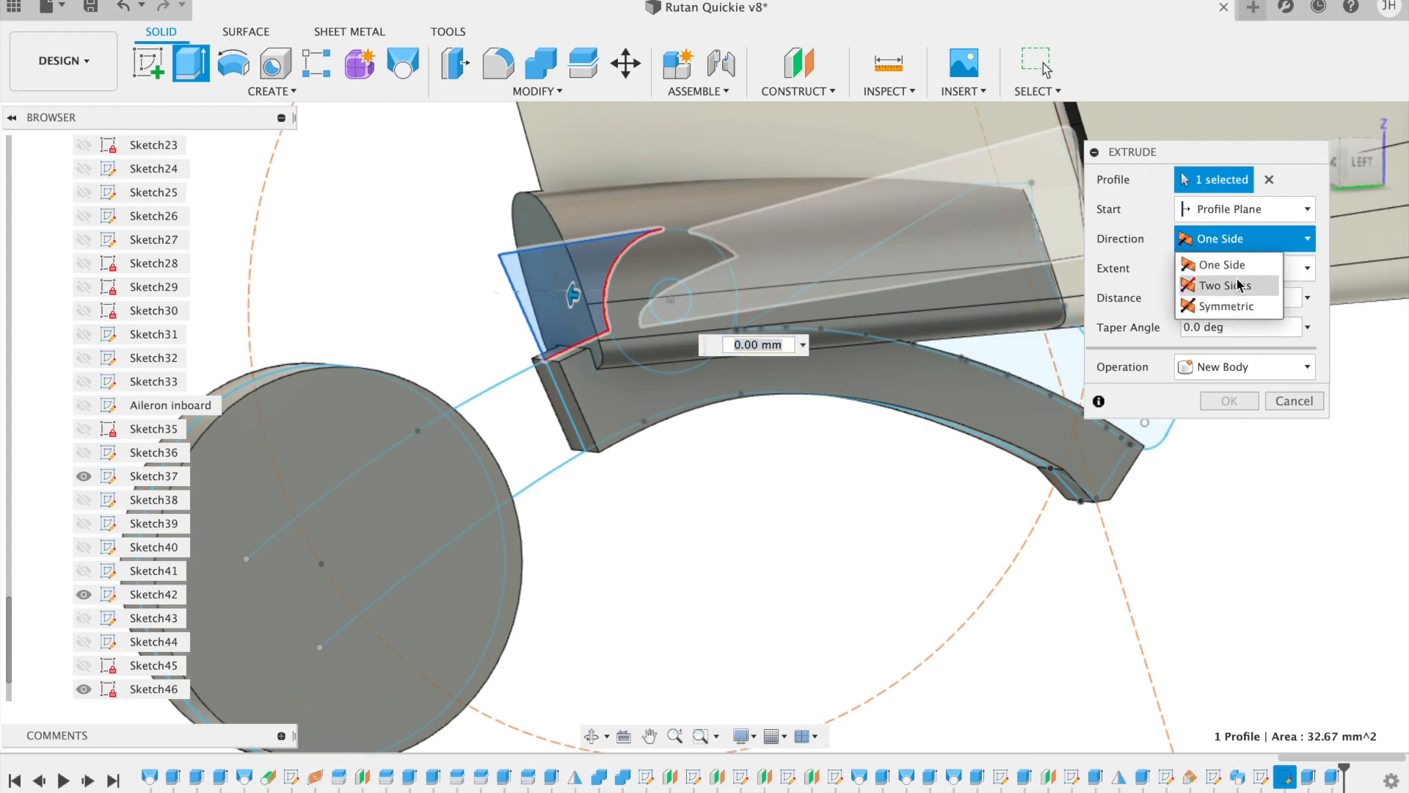
pyautogui.click(1239, 304)
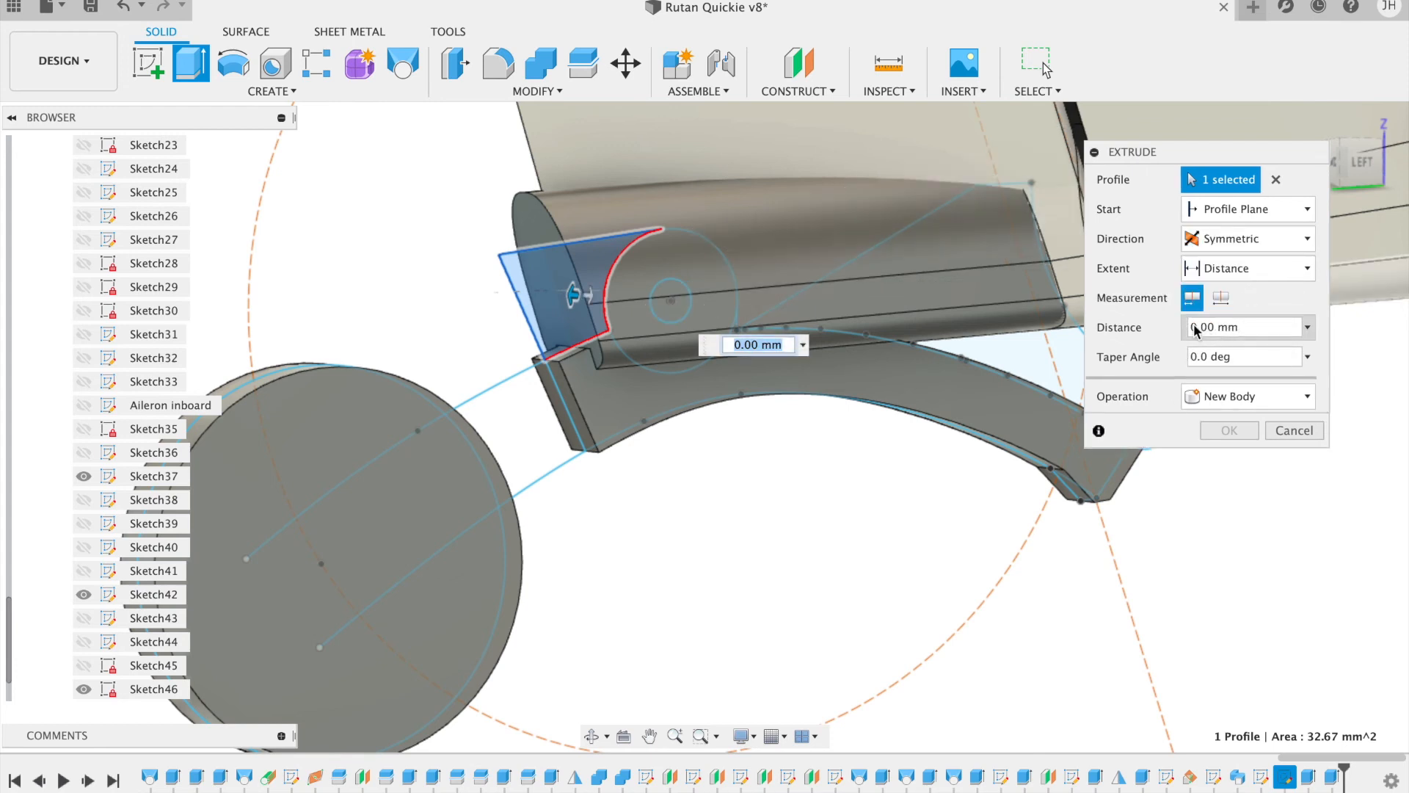
pyautogui.press('Right')
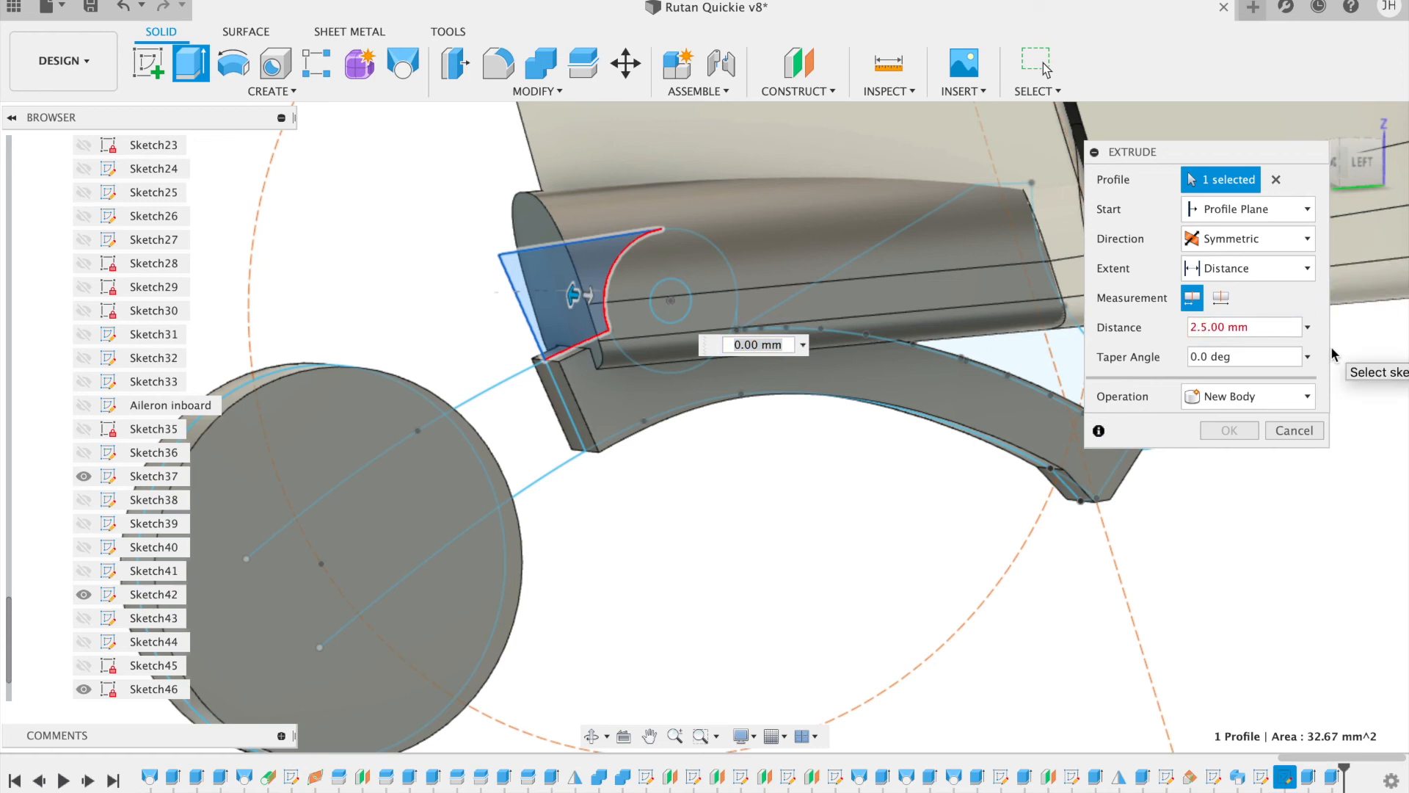
pyautogui.press('Return')
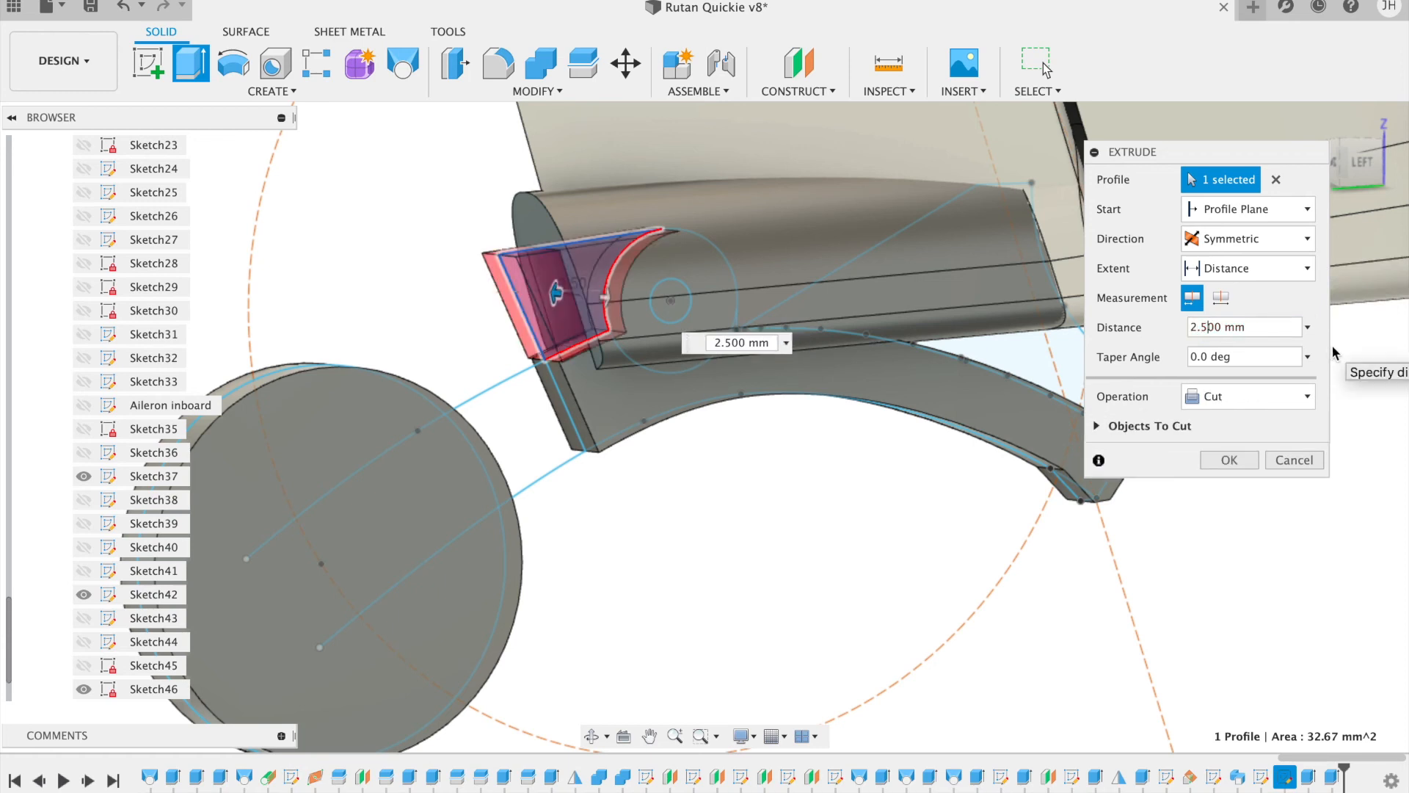
pyautogui.click(1334, 171)
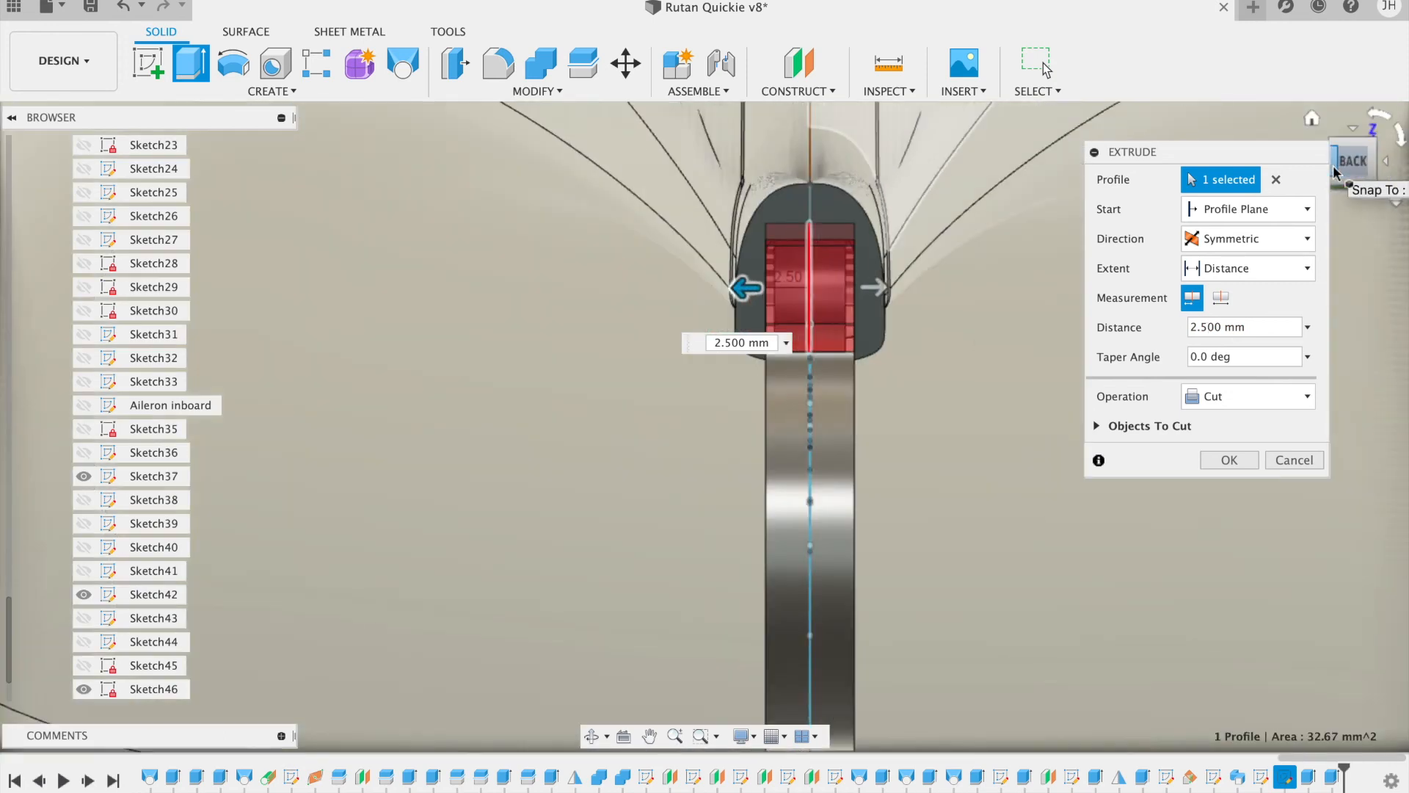
pyautogui.click(1228, 460)
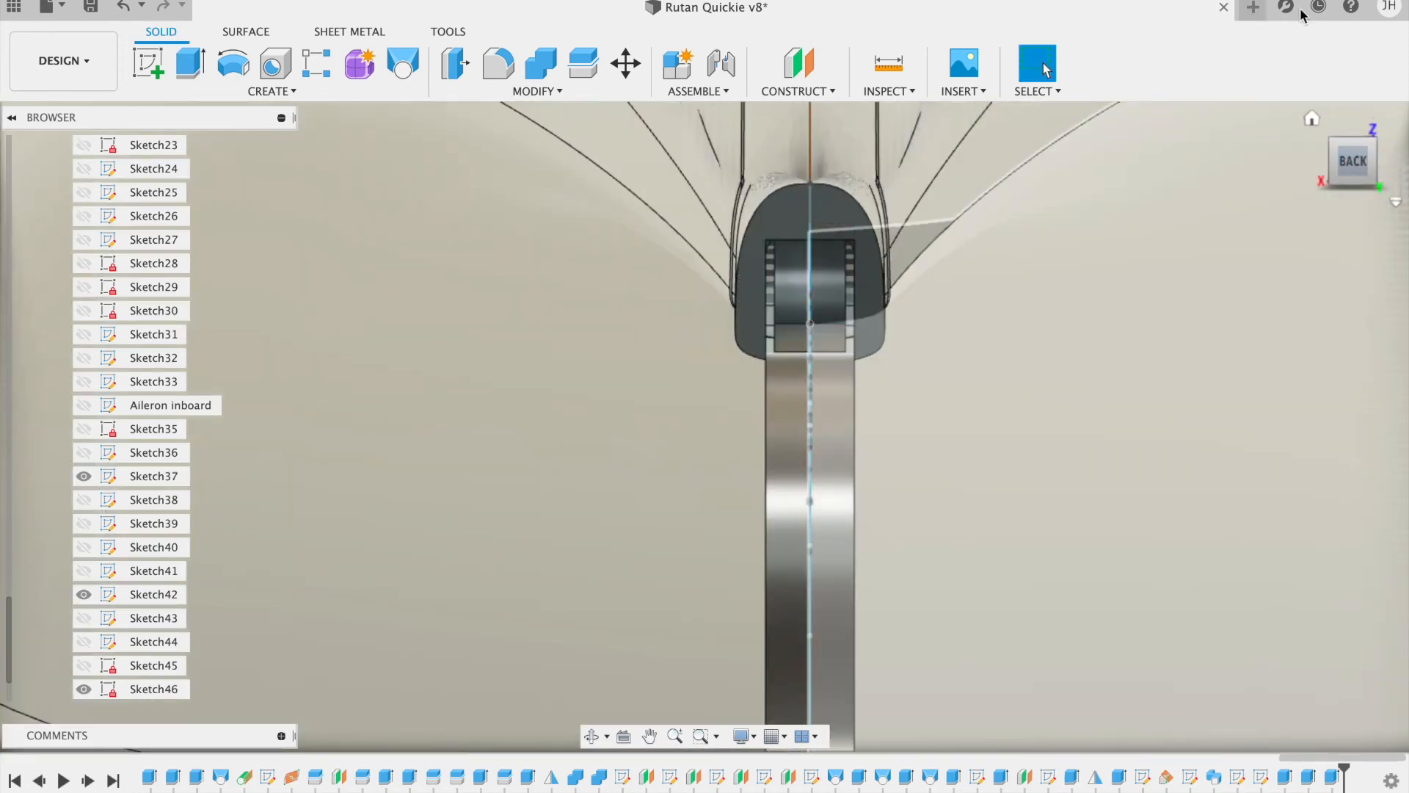
# Step: Show Body49 beneath the aft fuselage and hide all sketches
pyautogui.moveTo(1350, 160)
pyautogui.mouseDown()
pyautogui.moveTo(1187, 166)
pyautogui.moveTo(1053, 144)
pyautogui.moveTo(950, 164)
pyautogui.moveTo(975, 132)
pyautogui.moveTo(1098, 136)
pyautogui.moveTo(1120, 169)
pyautogui.moveTo(1246, 147)
pyautogui.mouseUp()
pyautogui.scroll(15, 133, 611)
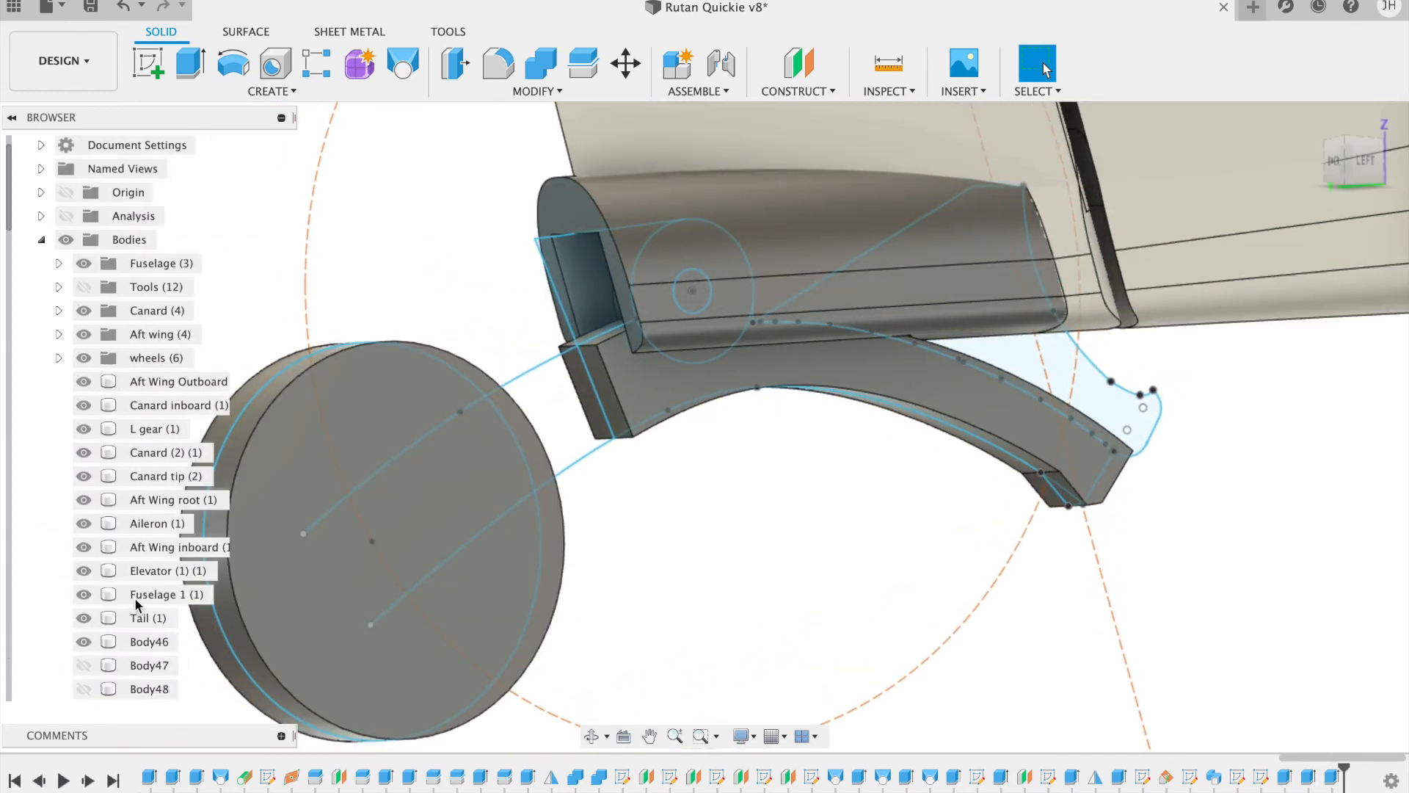
pyautogui.scroll(-5, 110, 587)
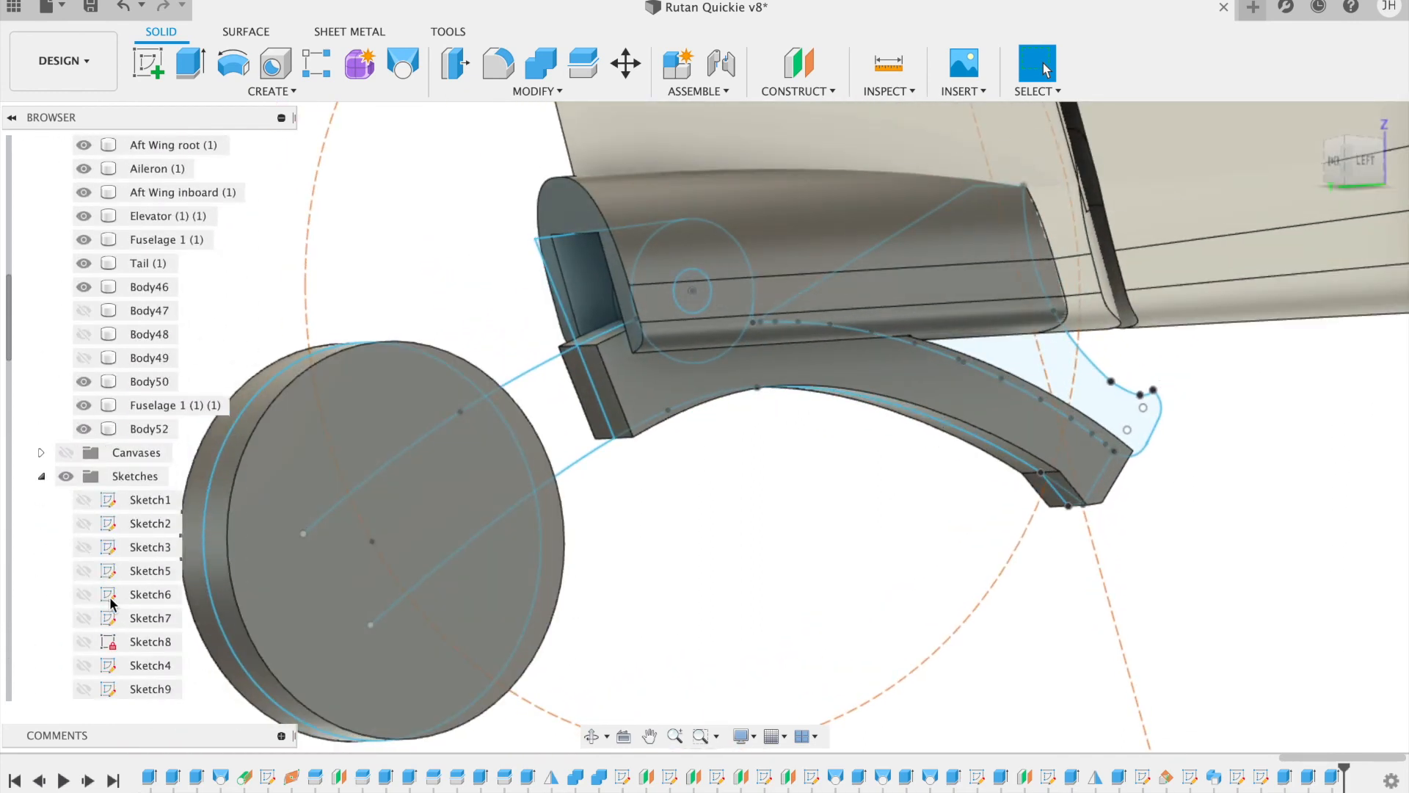
pyautogui.click(86, 360)
pyautogui.click(84, 358)
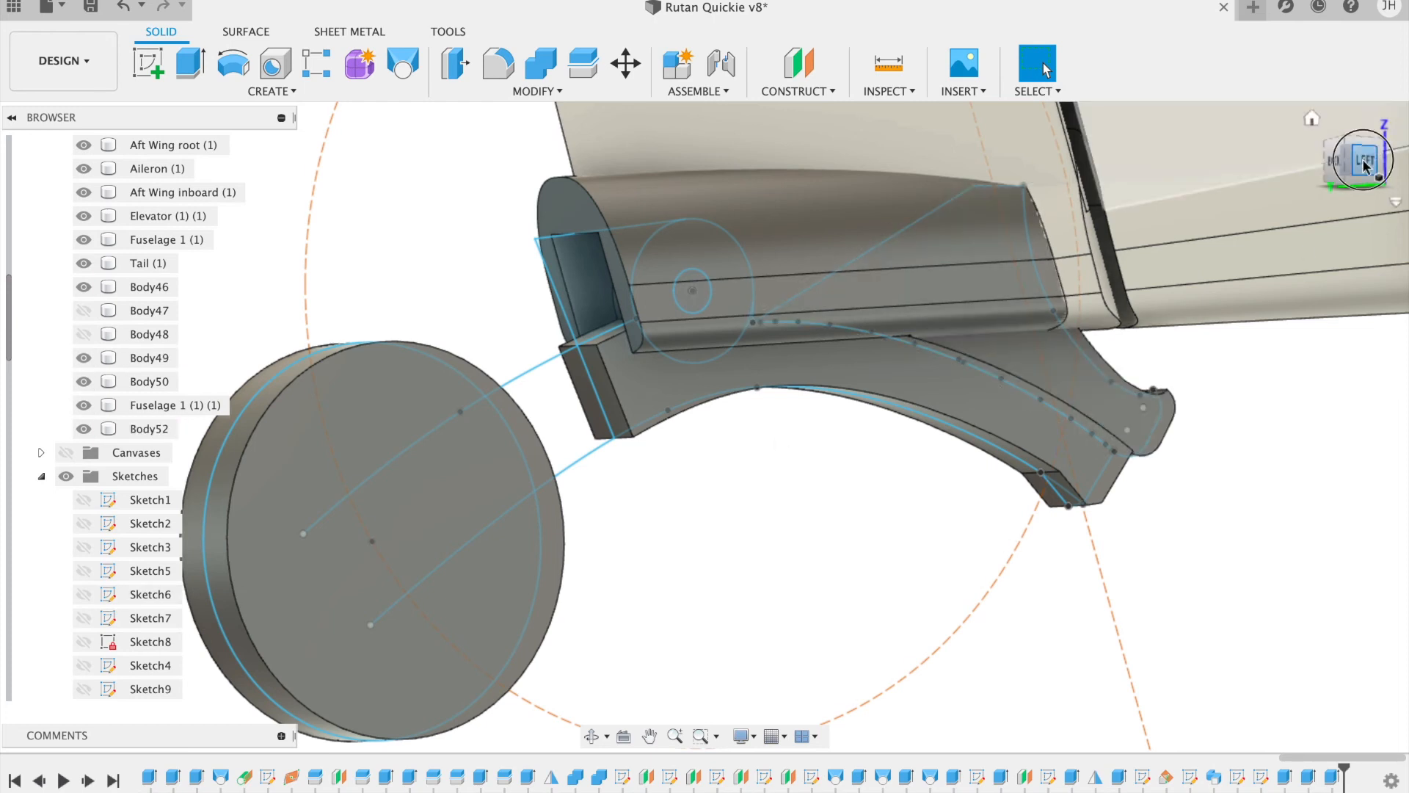
pyautogui.moveTo(1362, 160); pyautogui.dragTo(1179, 174)
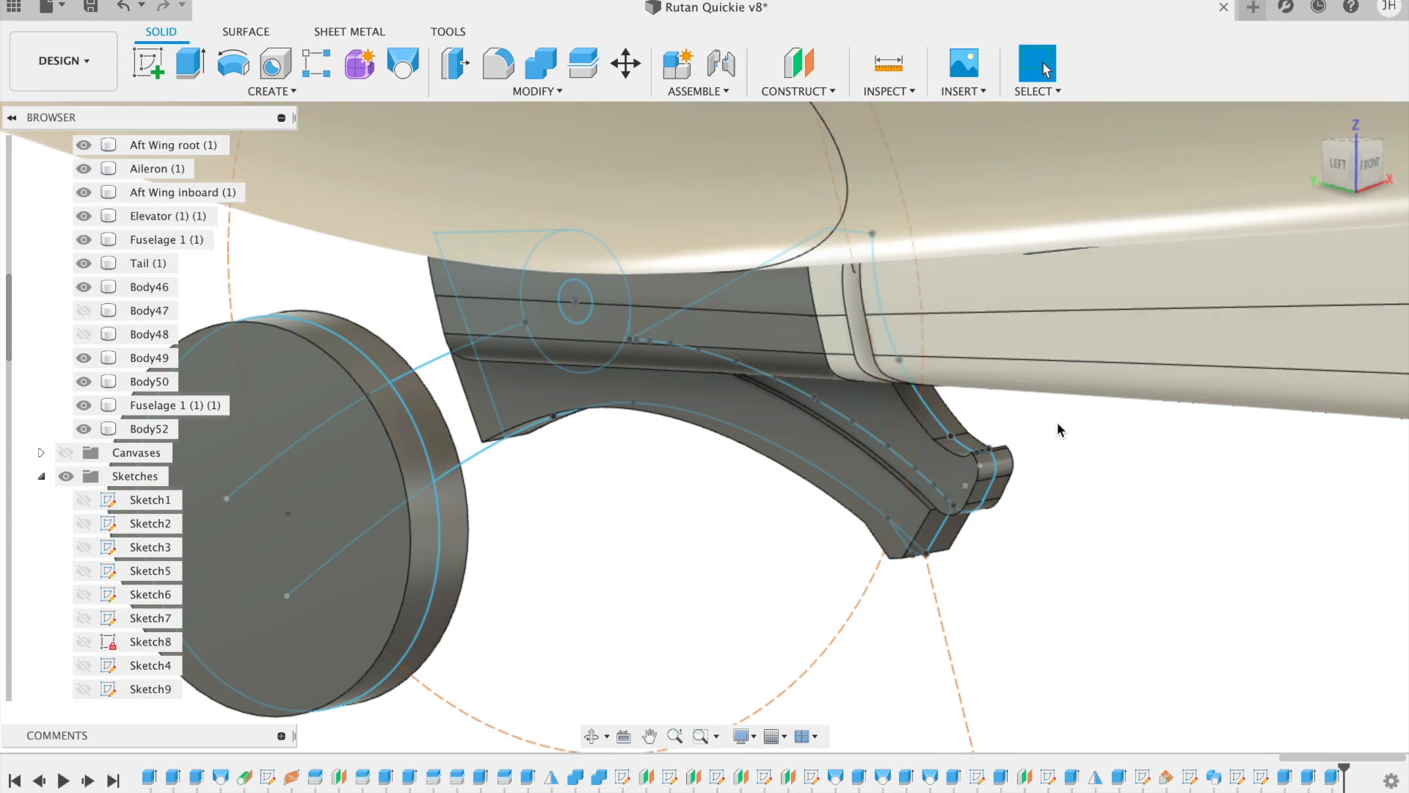
pyautogui.scroll(-10, 1059, 430)
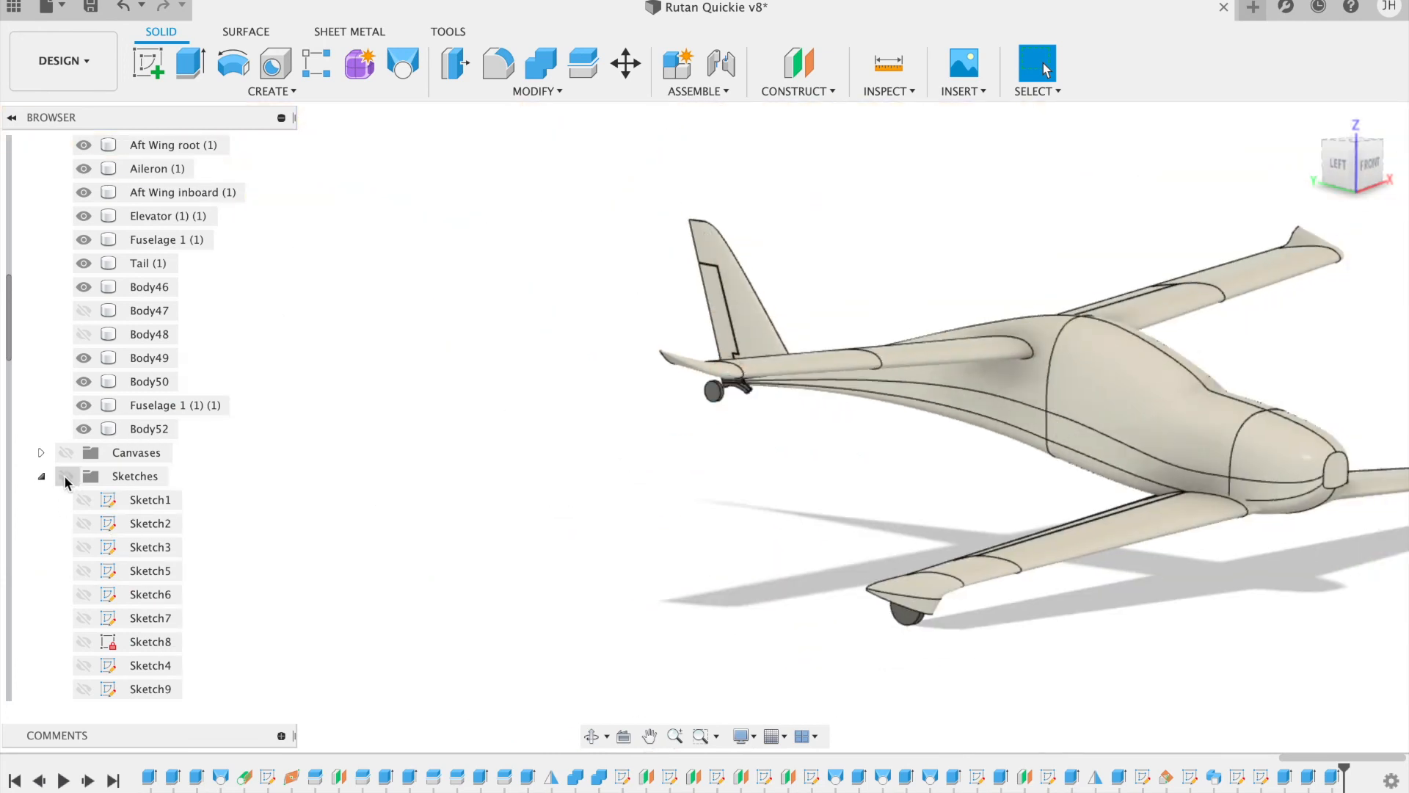
# Step: Apply the Orgasol Invent Smooth - PA 12 appearance to the lower aft fuselage body (Body50) and to Body49
pyautogui.moveTo(1354, 158)
pyautogui.mouseDown()
pyautogui.moveTo(1227, 145)
pyautogui.moveTo(1401, 154)
pyautogui.moveTo(1250, 180)
pyautogui.moveTo(1225, 157)
pyautogui.moveTo(1203, 177)
pyautogui.mouseUp()
pyautogui.scroll(10, 805, 453)
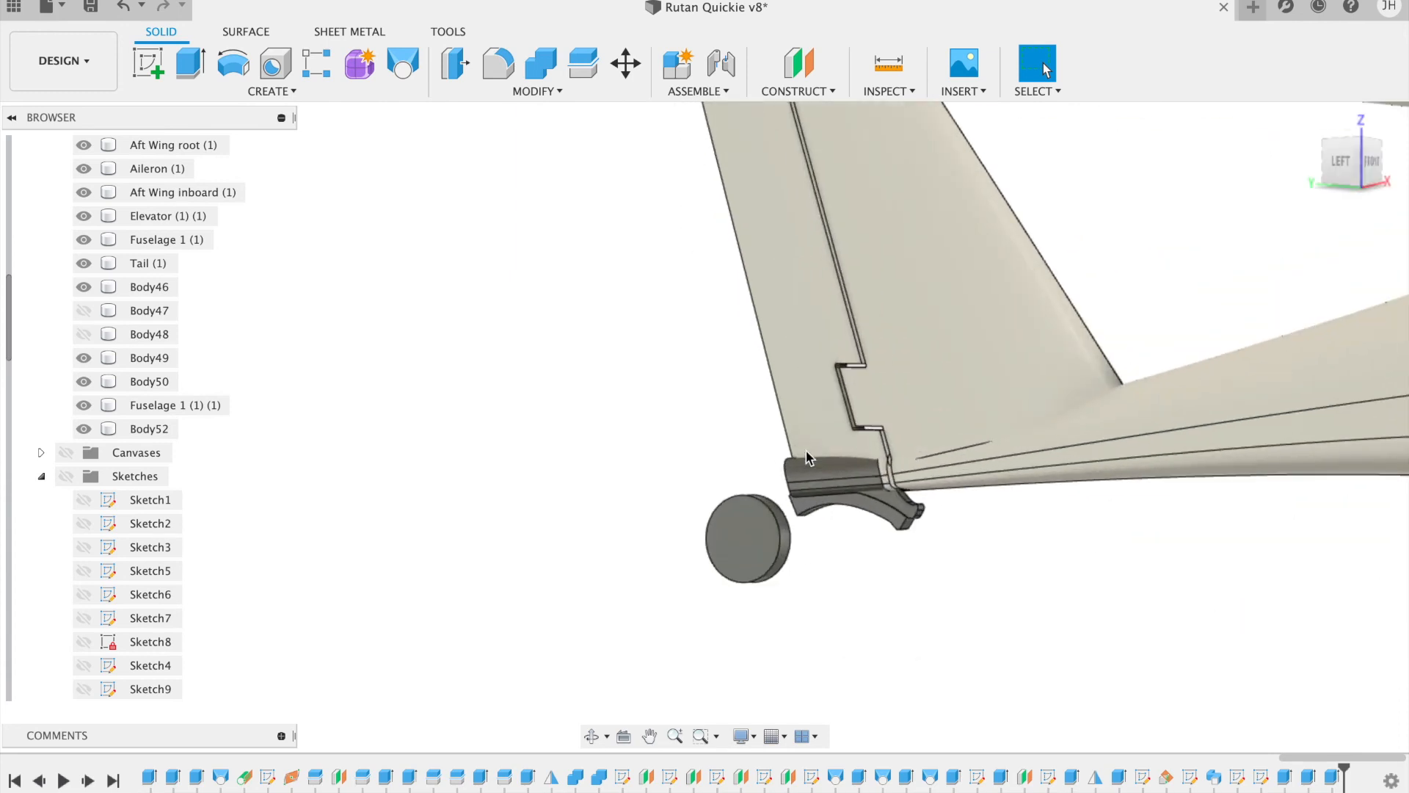
pyautogui.scroll(3, 806, 455)
pyautogui.click(739, 378)
pyautogui.click(536, 92)
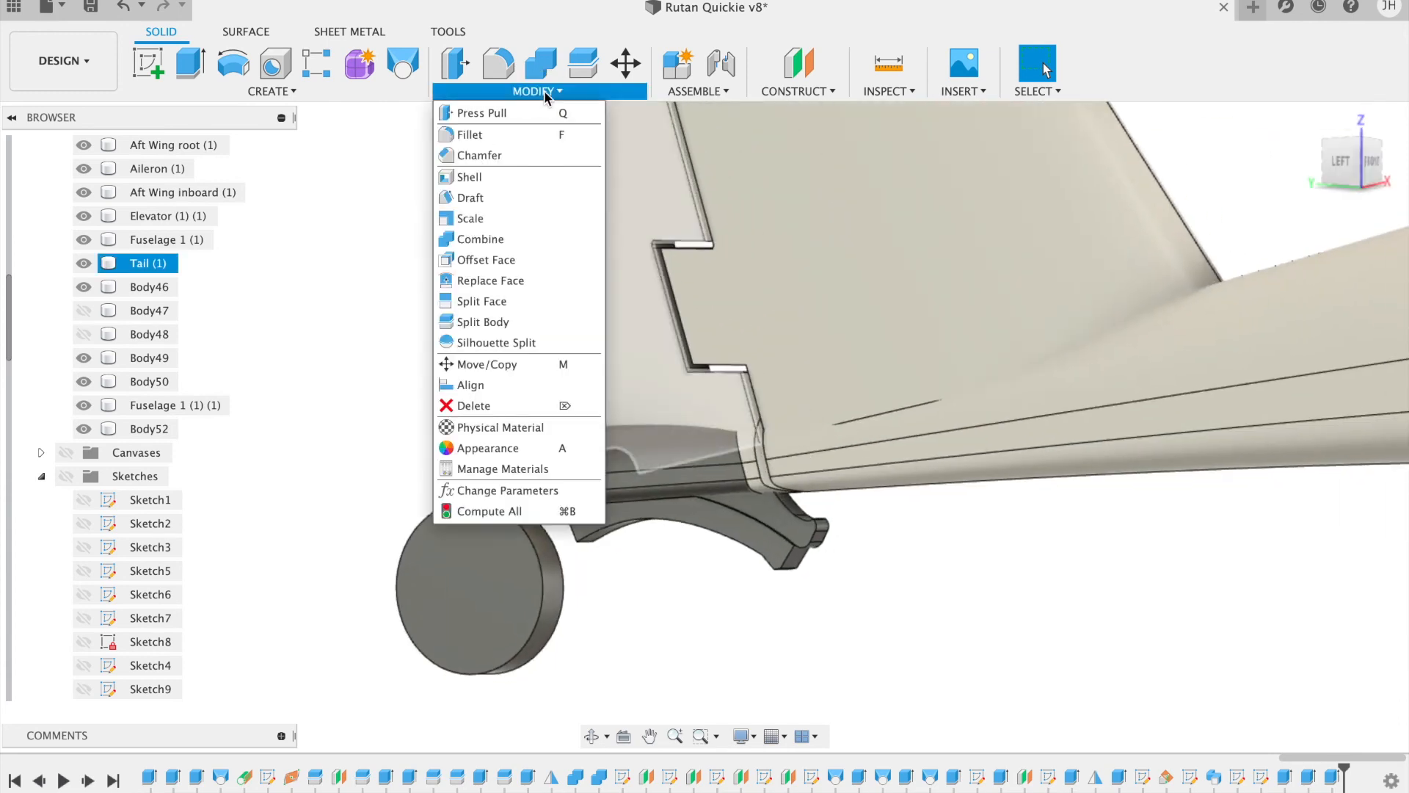
pyautogui.click(522, 454)
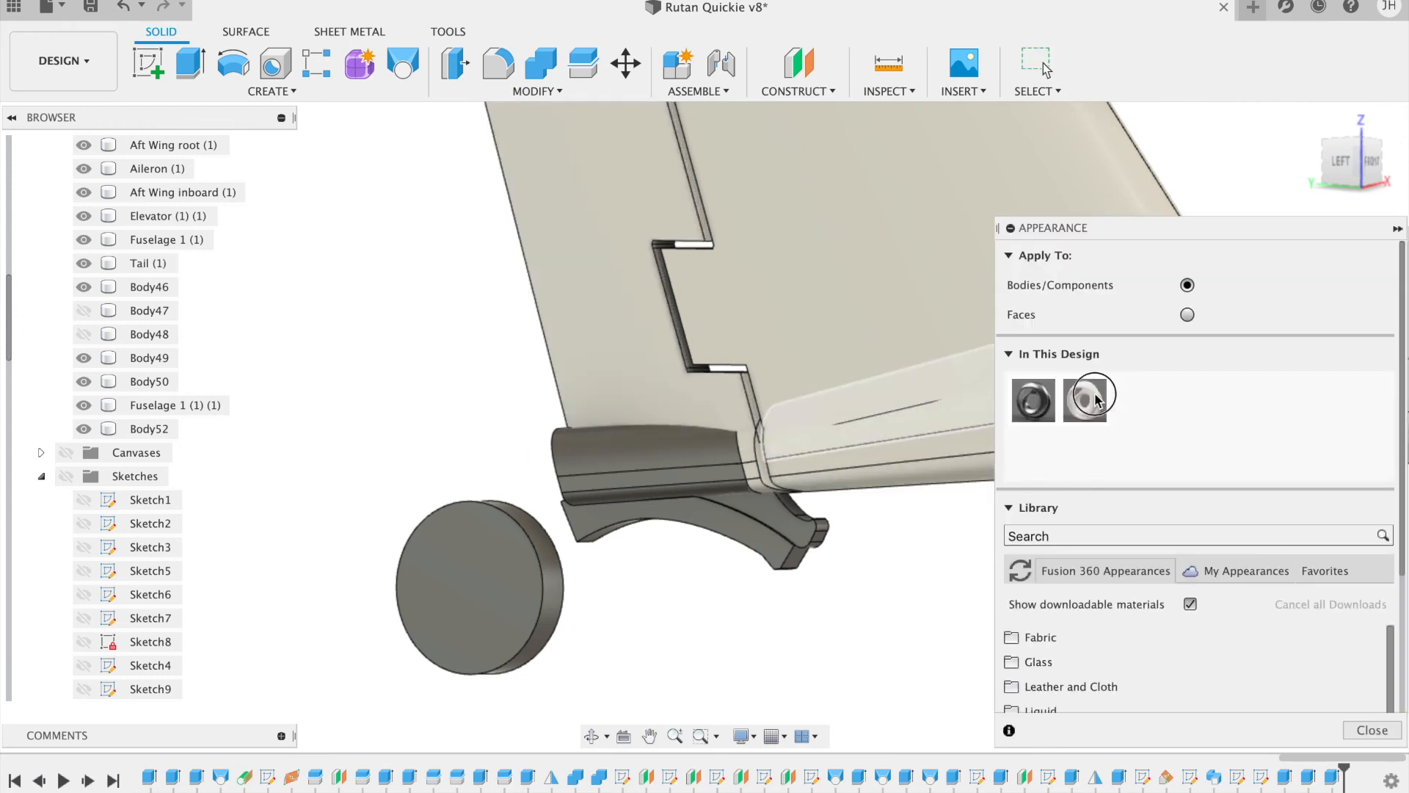
pyautogui.moveTo(1095, 400); pyautogui.dragTo(697, 449)
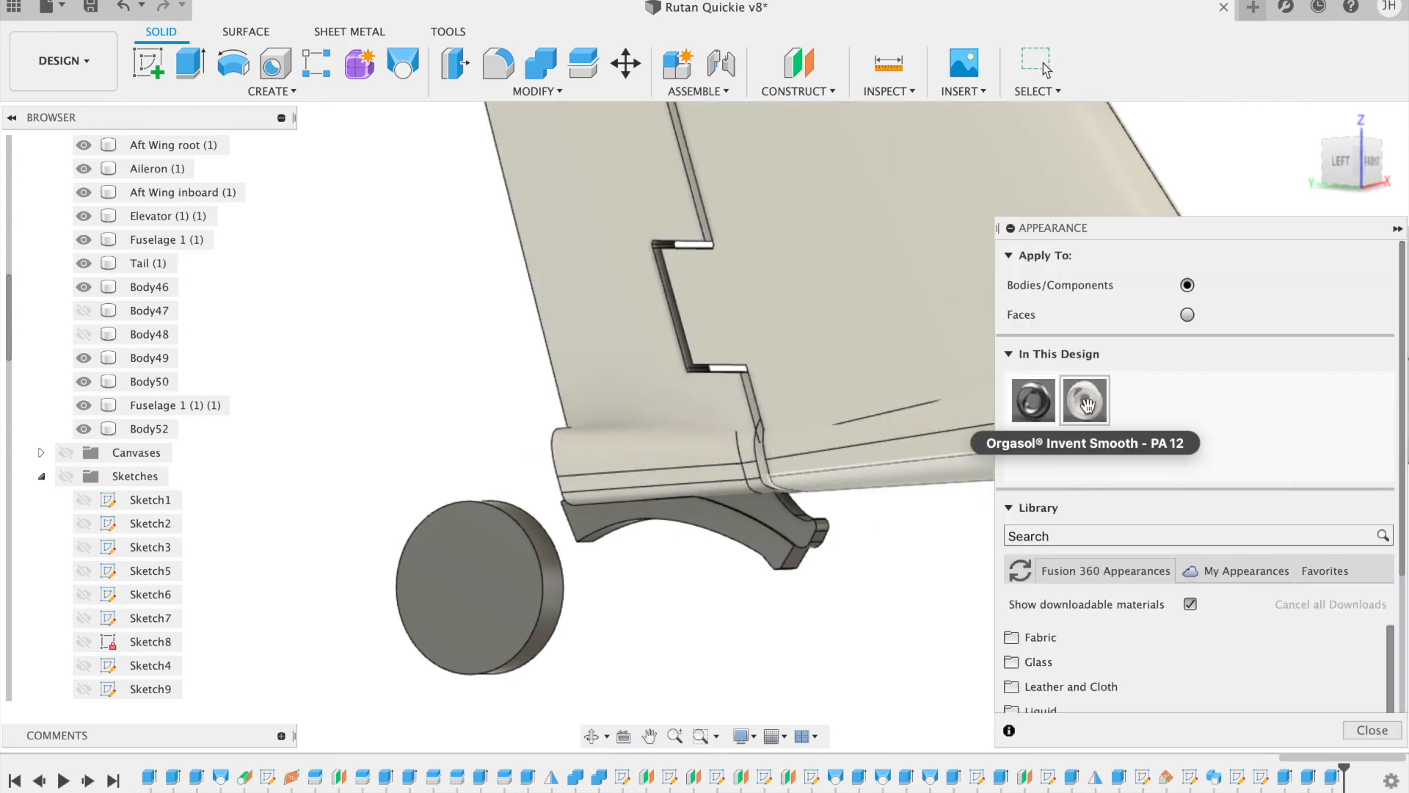
pyautogui.moveTo(994, 442); pyautogui.dragTo(819, 517)
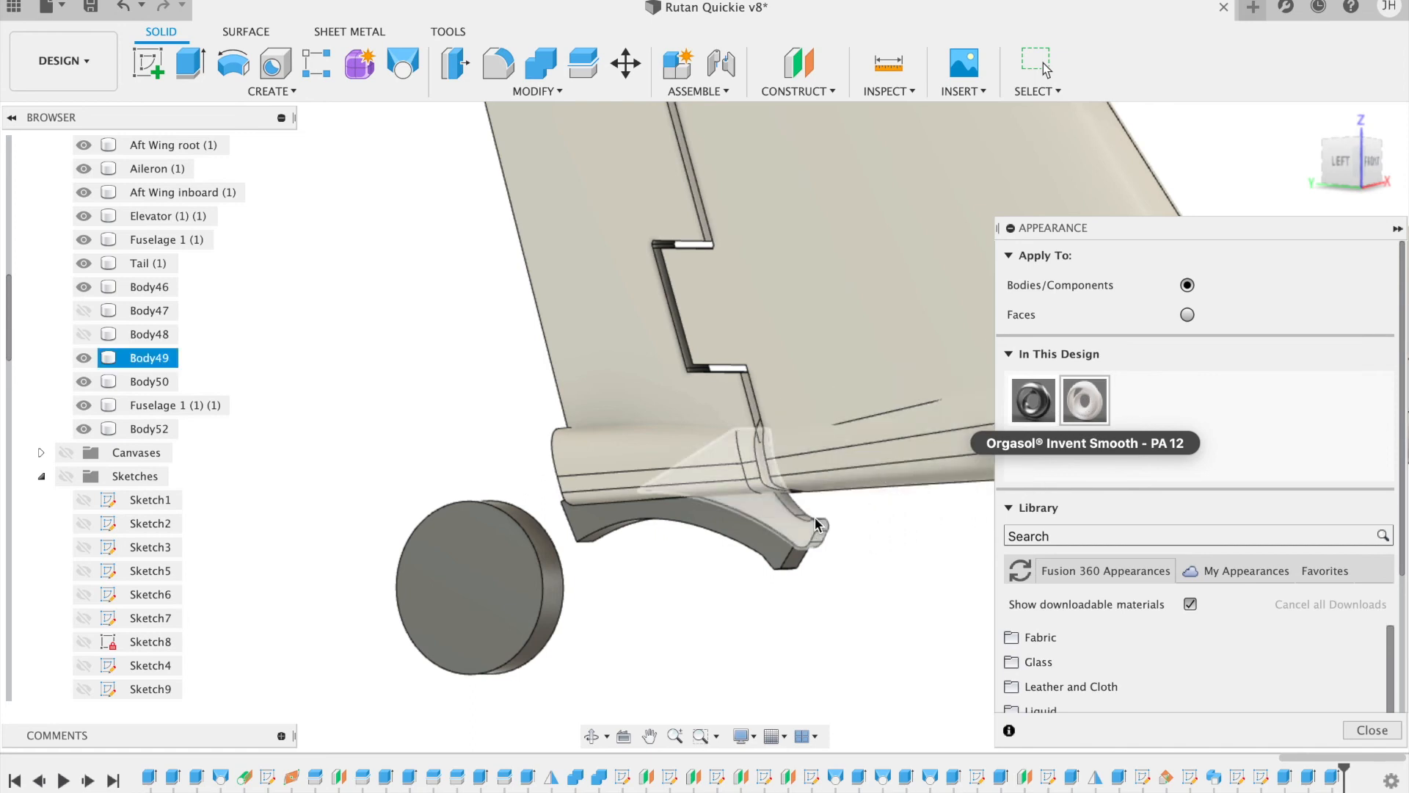
pyautogui.click(1372, 729)
# Step: Show the sketches again and start extruding the arm's small pivot circle, hiding Body50 and Fuselage 1 (1) to reach the profile
pyautogui.scroll(-4, 741, 632)
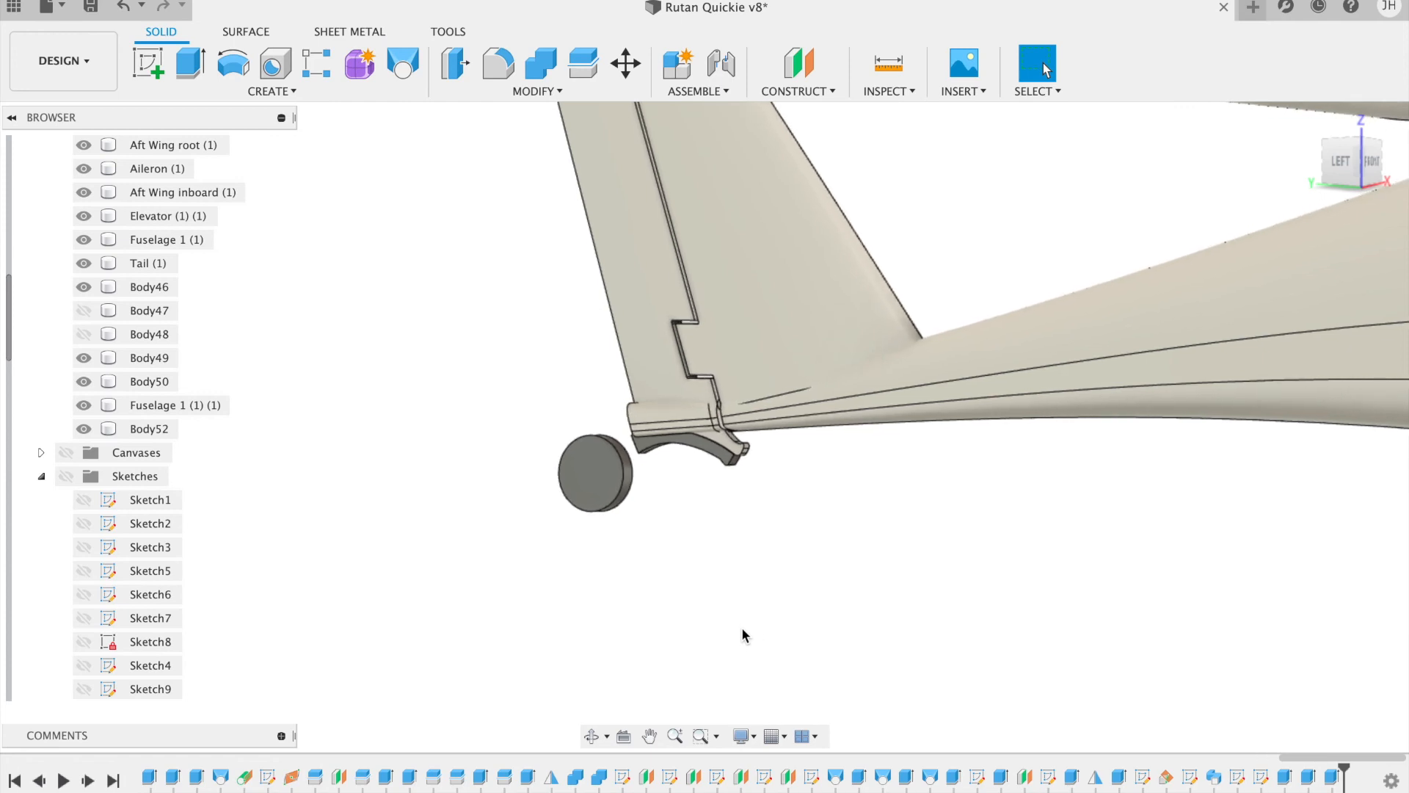
pyautogui.scroll(3, 742, 631)
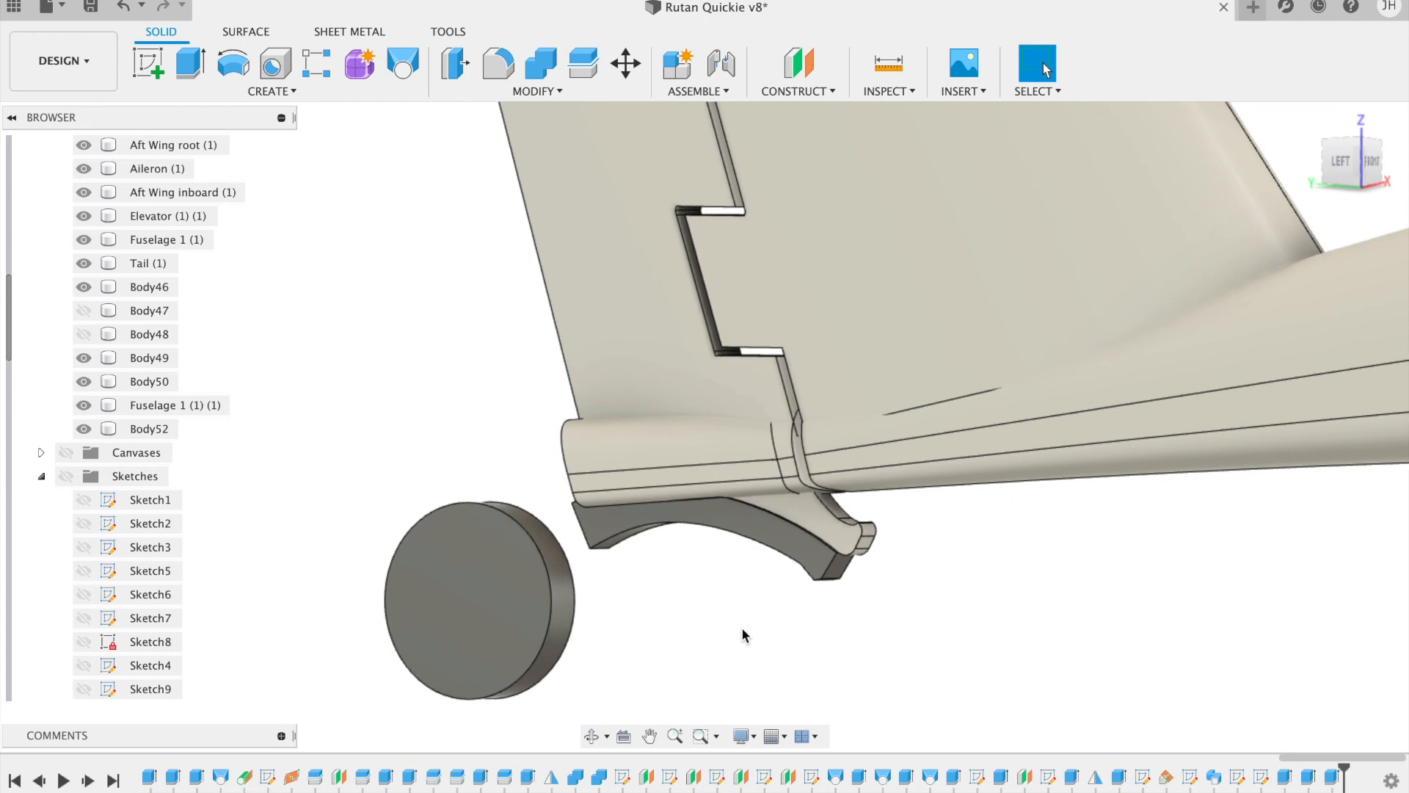
pyautogui.click(1338, 168)
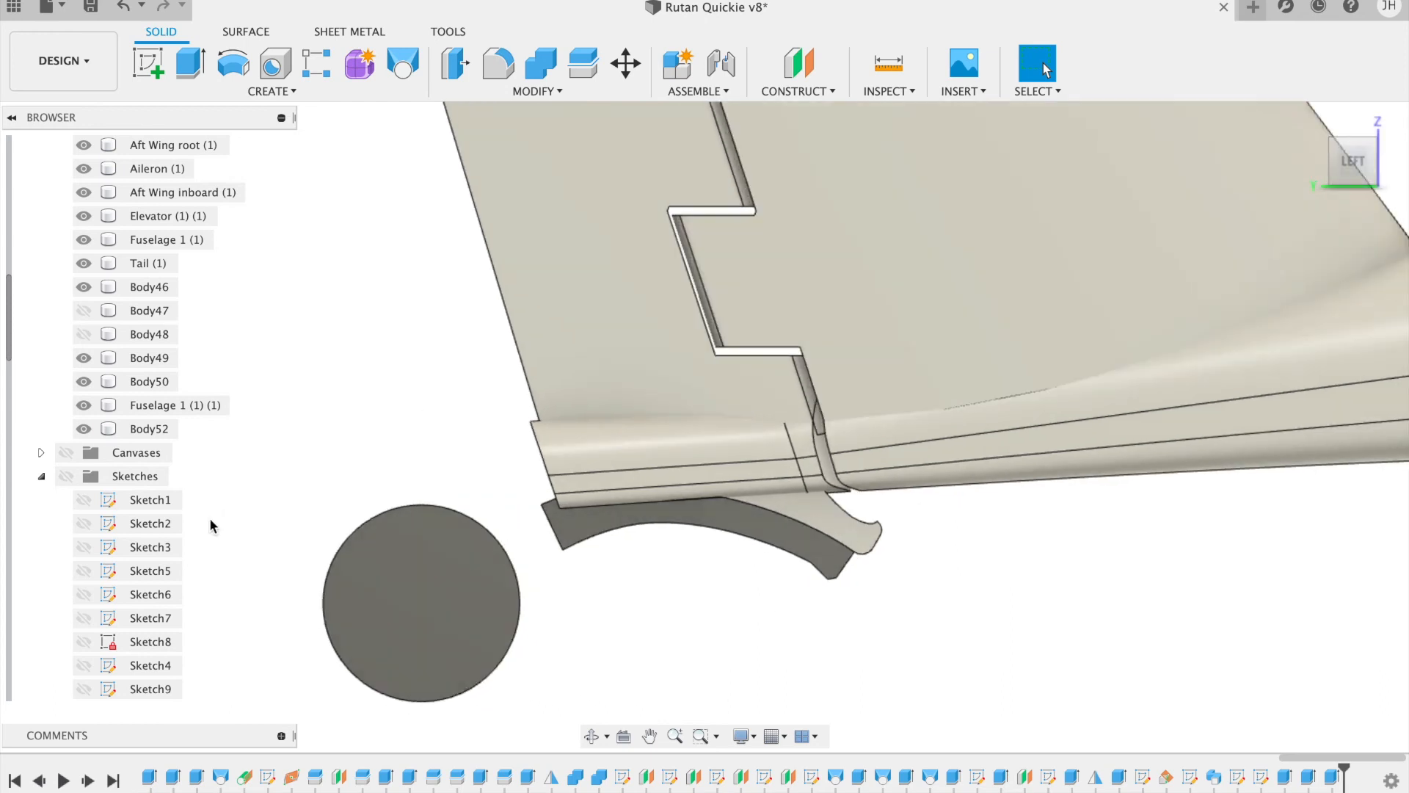
pyautogui.click(66, 476)
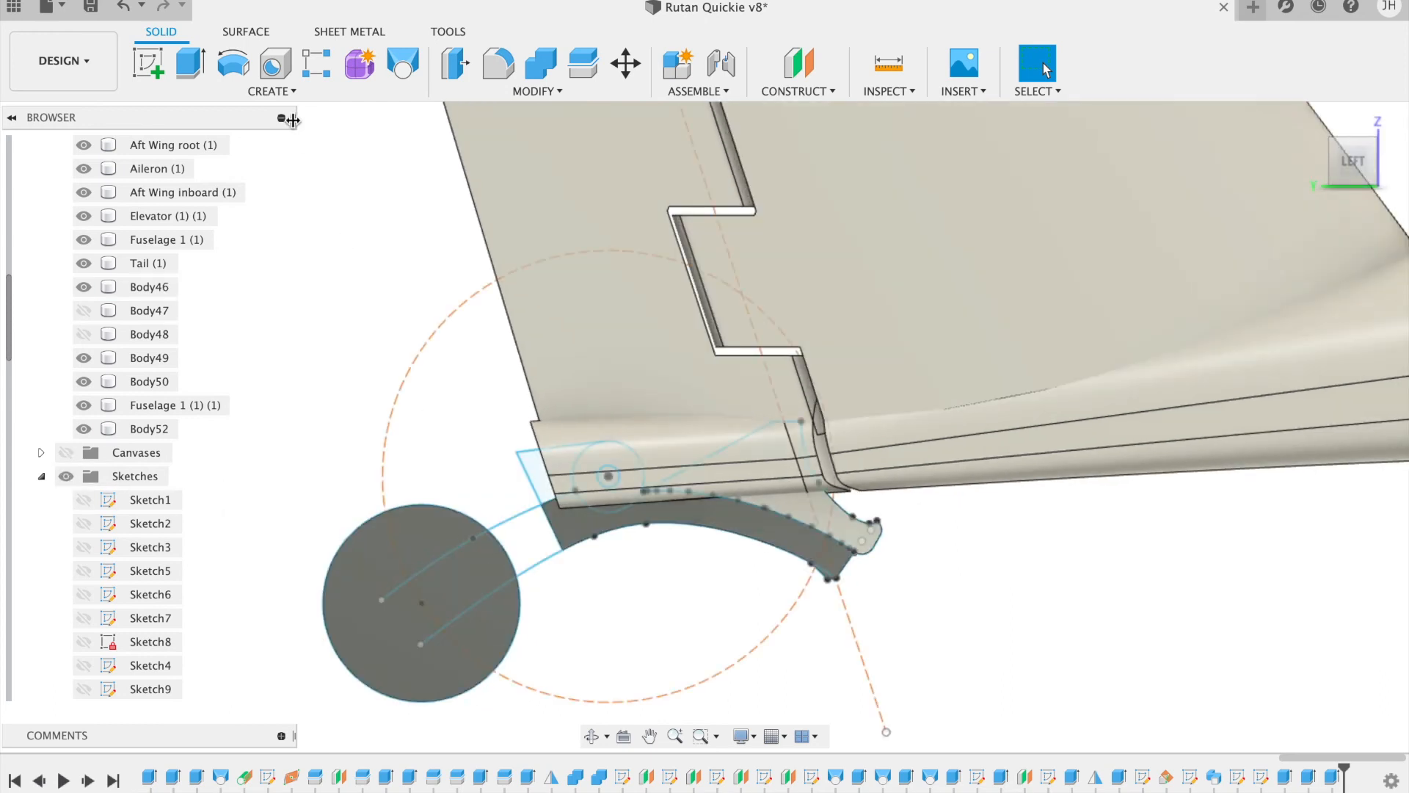
pyautogui.click(188, 70)
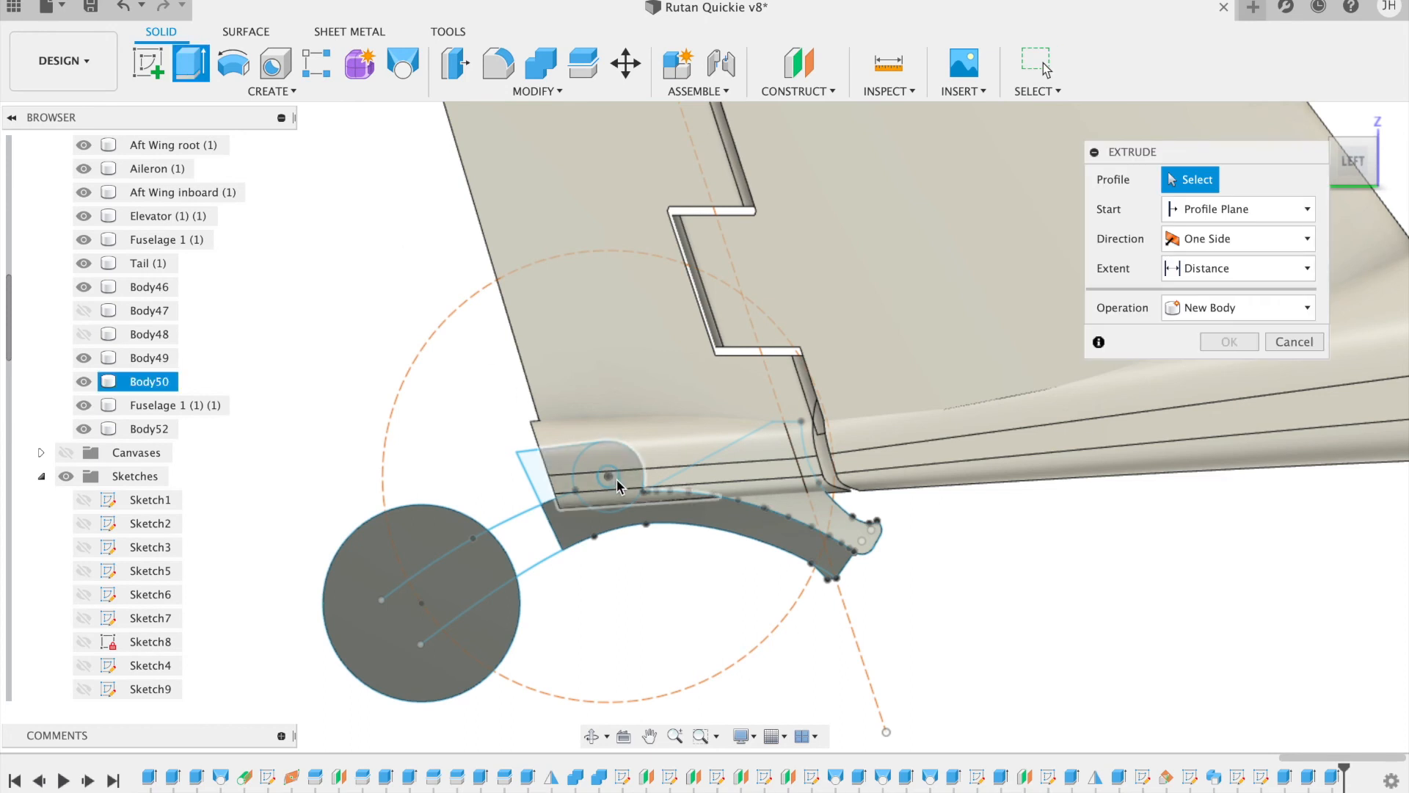
pyautogui.scroll(5, 616, 479)
pyautogui.scroll(3, 618, 471)
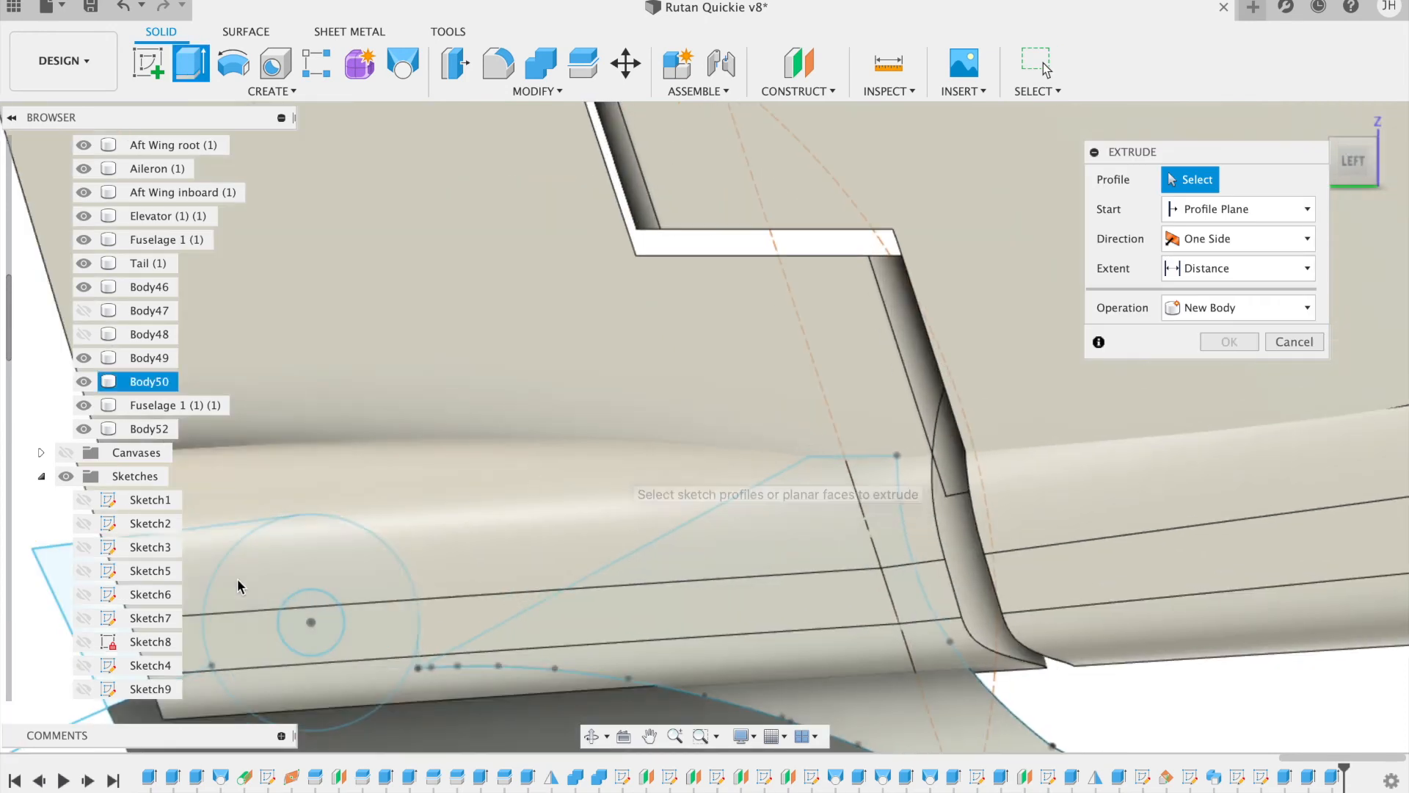
pyautogui.scroll(-3, 254, 587)
pyautogui.click(86, 309)
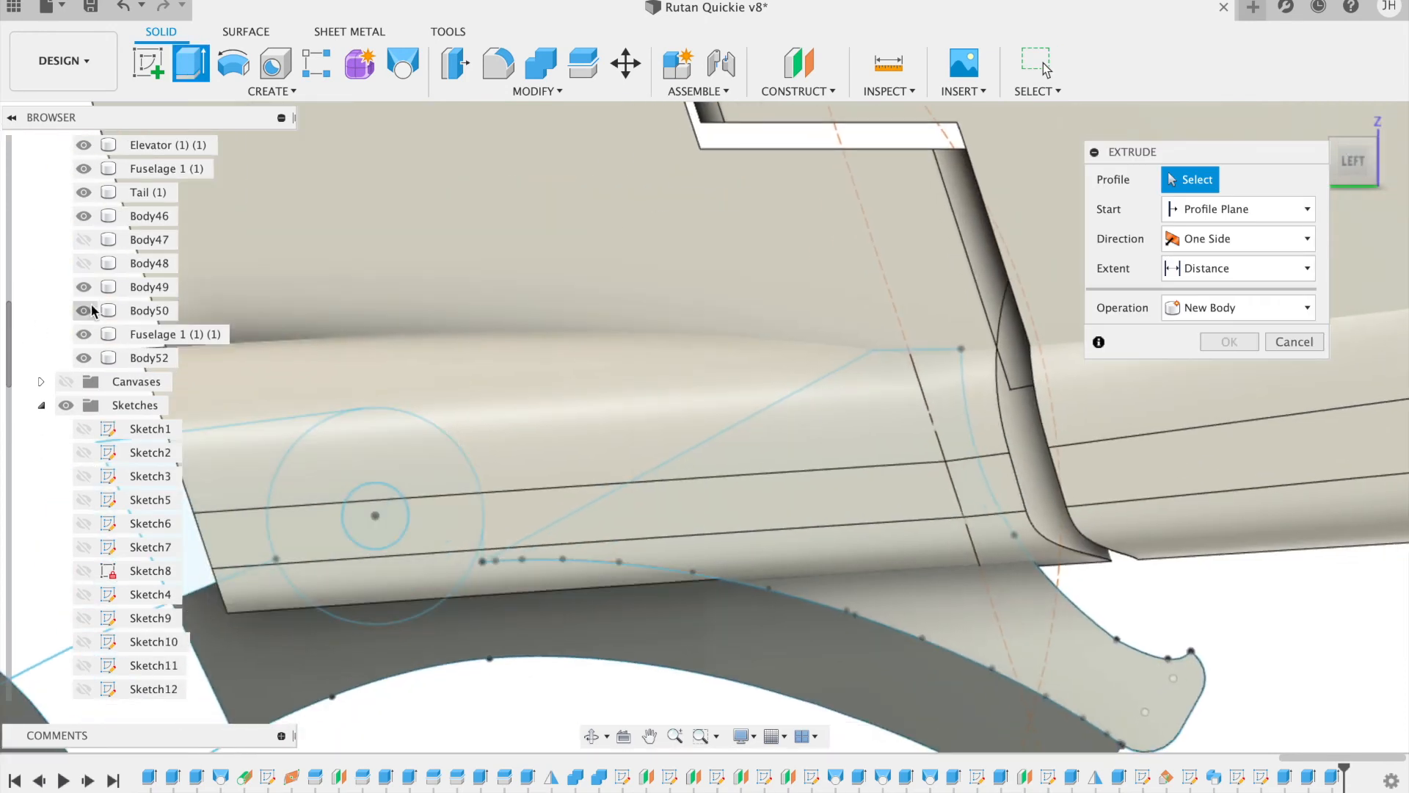
pyautogui.click(83, 310)
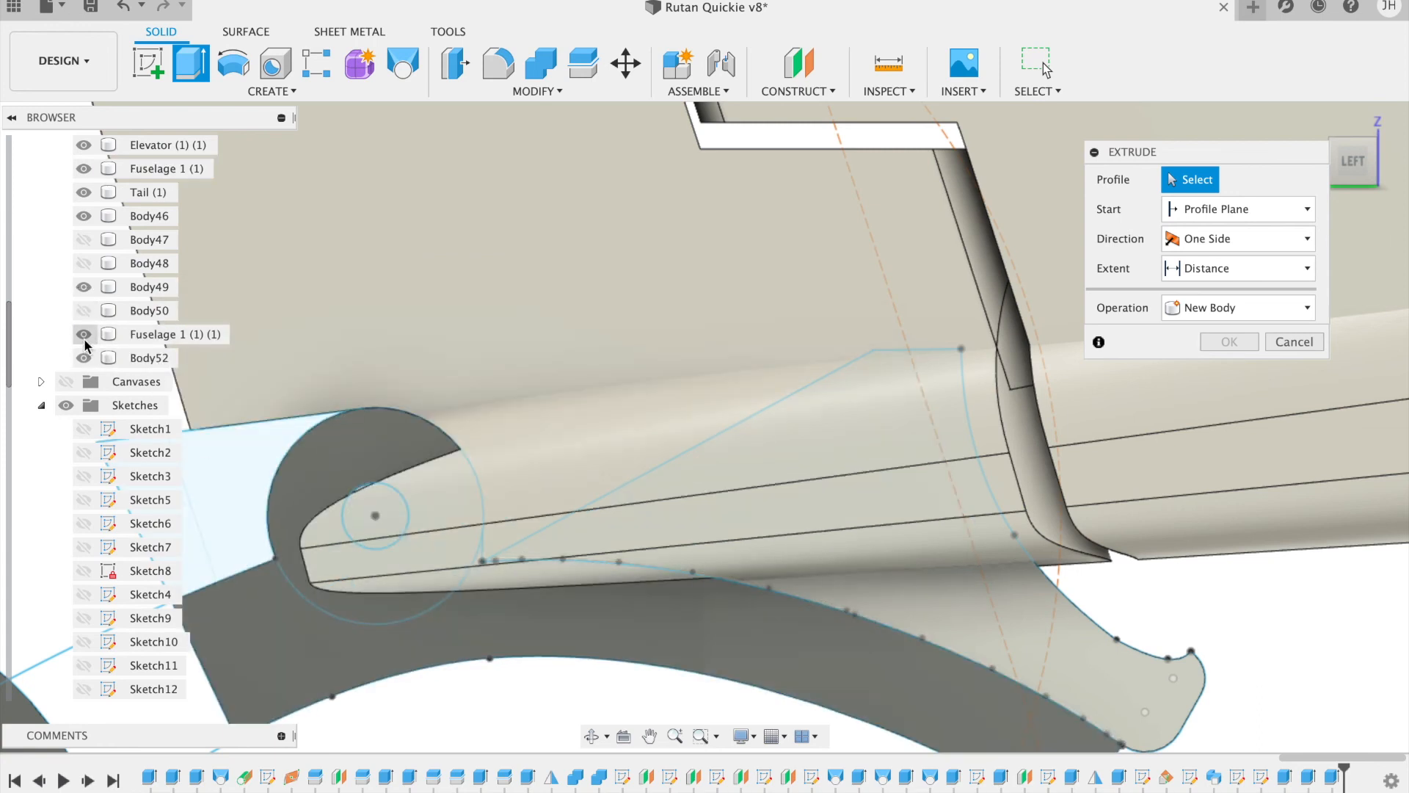
pyautogui.click(83, 334)
pyautogui.click(84, 168)
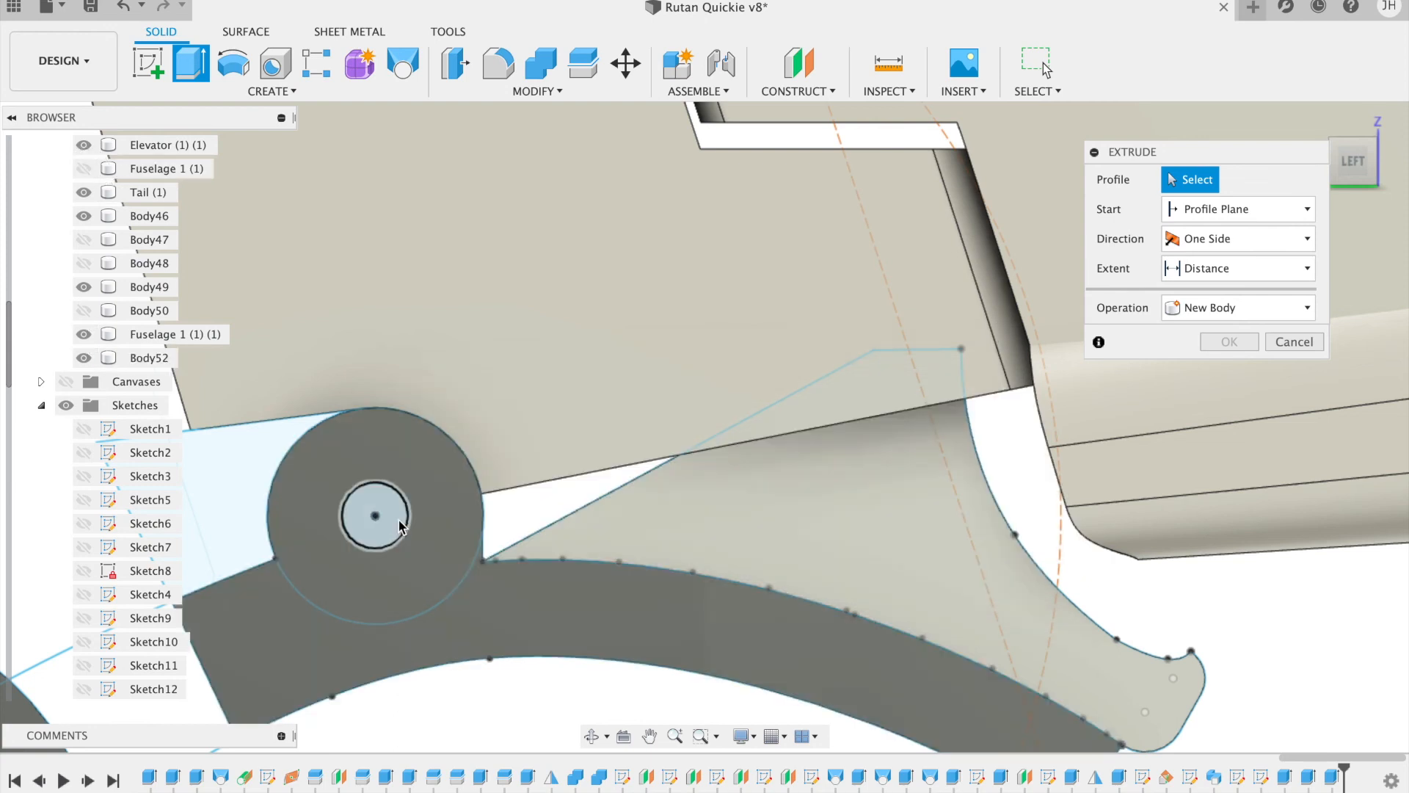
pyautogui.click(396, 518)
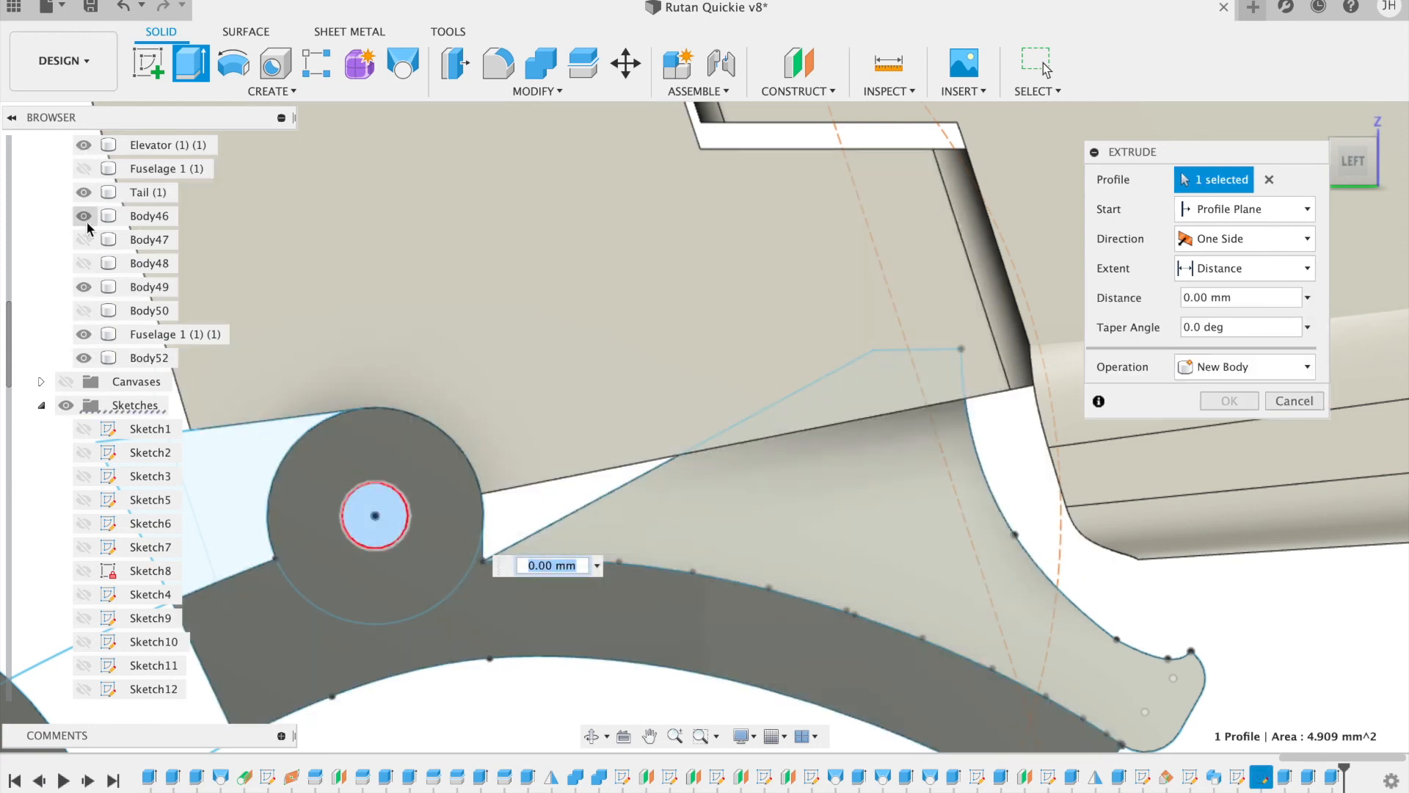
# Step: Restore Fuselage 1 (1) and Body50, and extrude the small circle as a symmetric cut with extent All
pyautogui.click(86, 170)
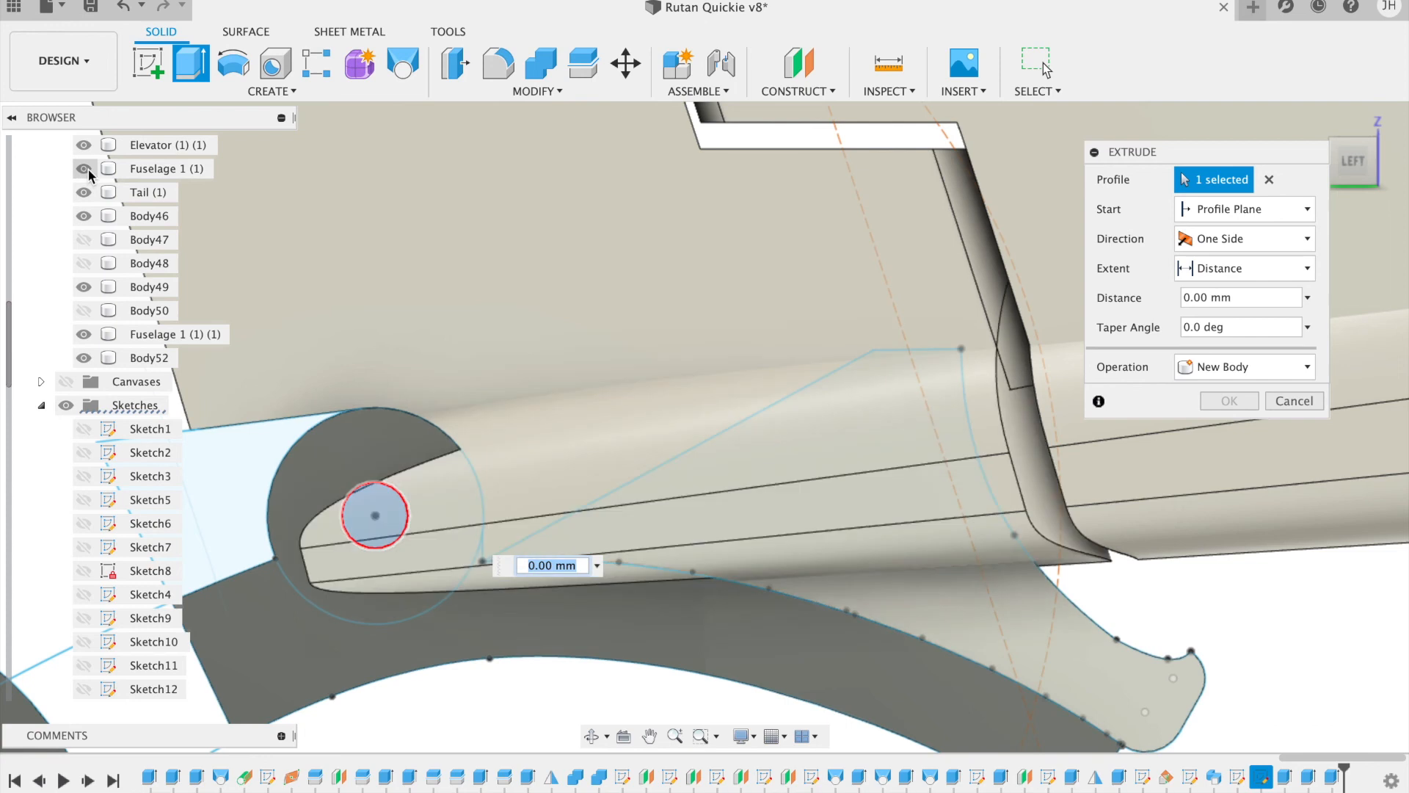
pyautogui.click(87, 311)
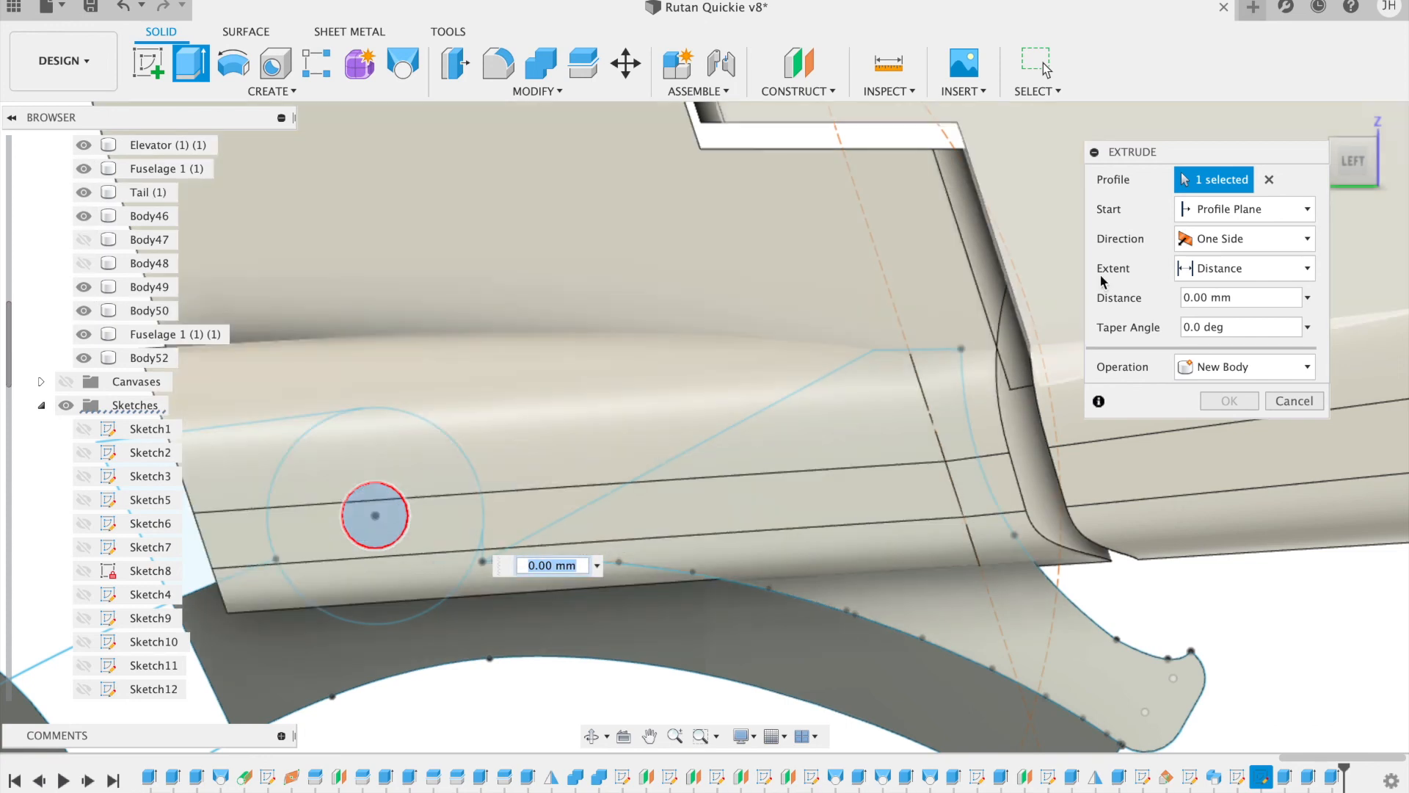
pyautogui.click(1311, 178)
pyautogui.moveTo(1311, 177); pyautogui.dragTo(1303, 321)
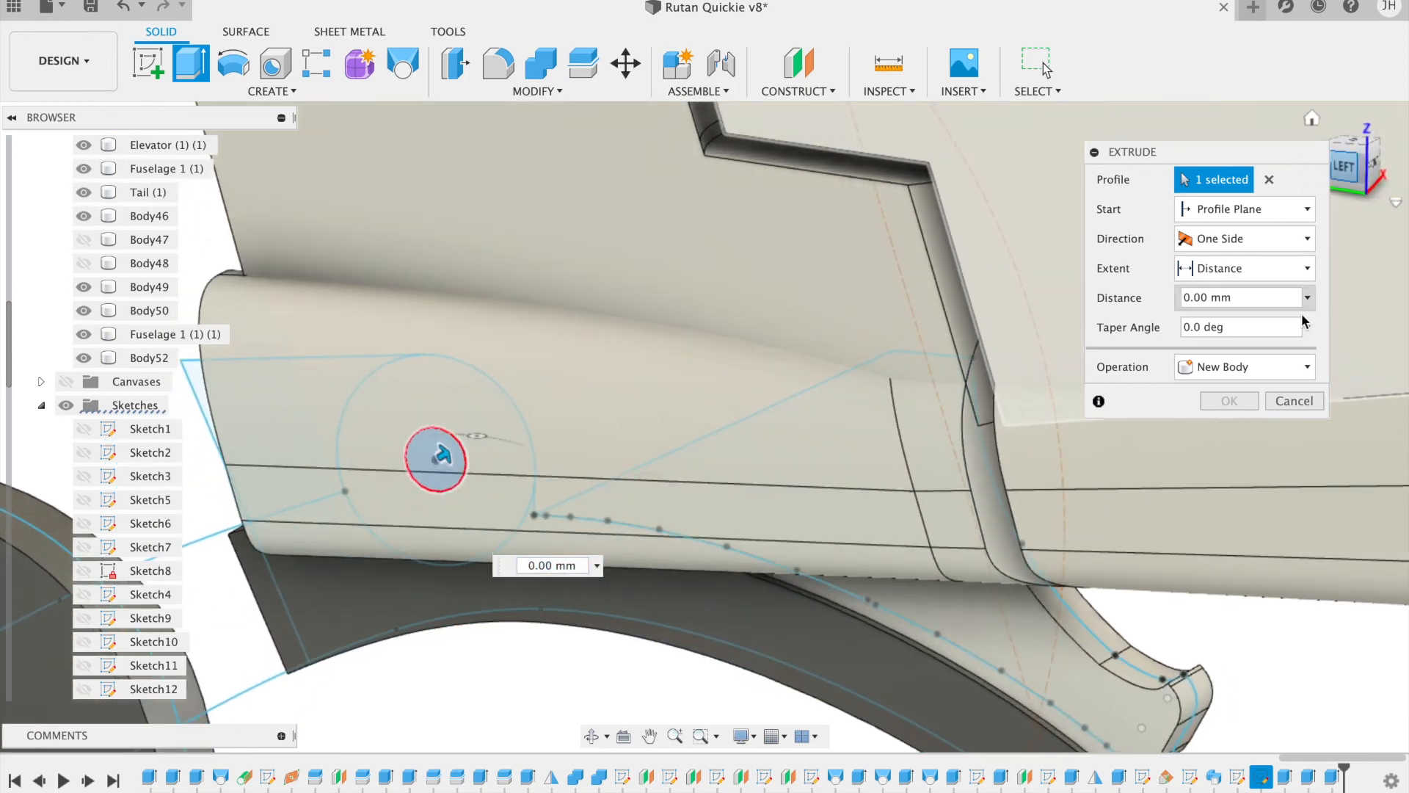
pyautogui.click(1241, 268)
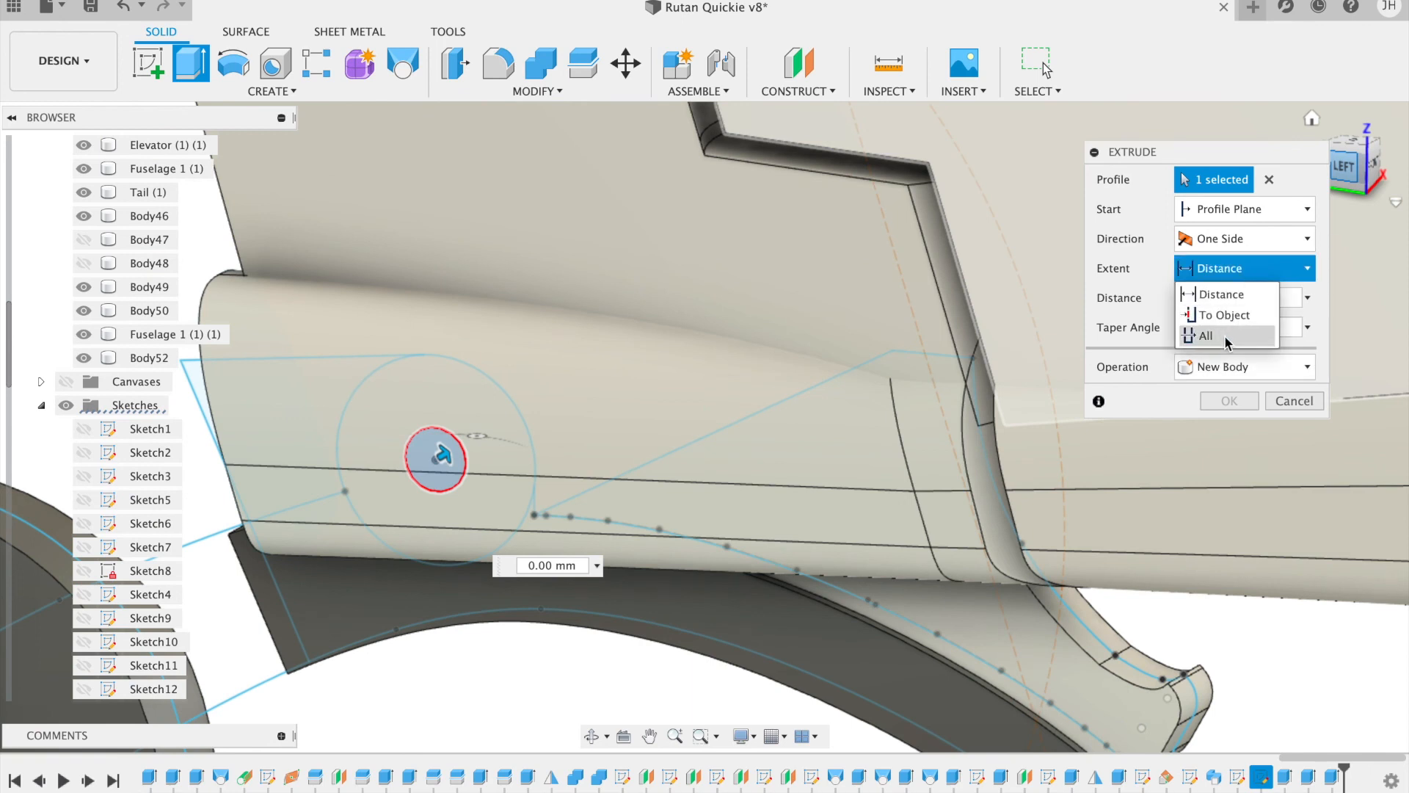
pyautogui.click(1203, 335)
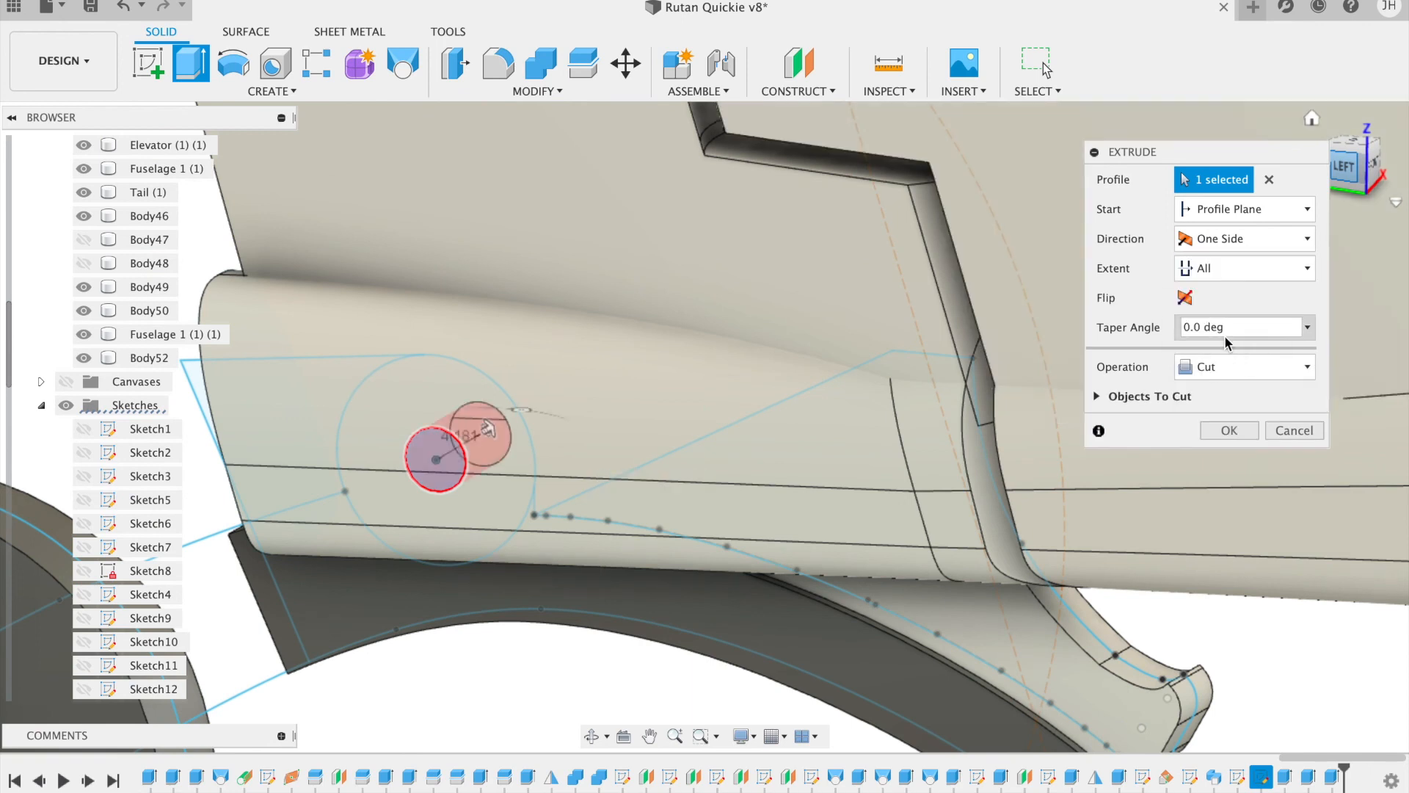
pyautogui.click(1237, 239)
pyautogui.click(1229, 305)
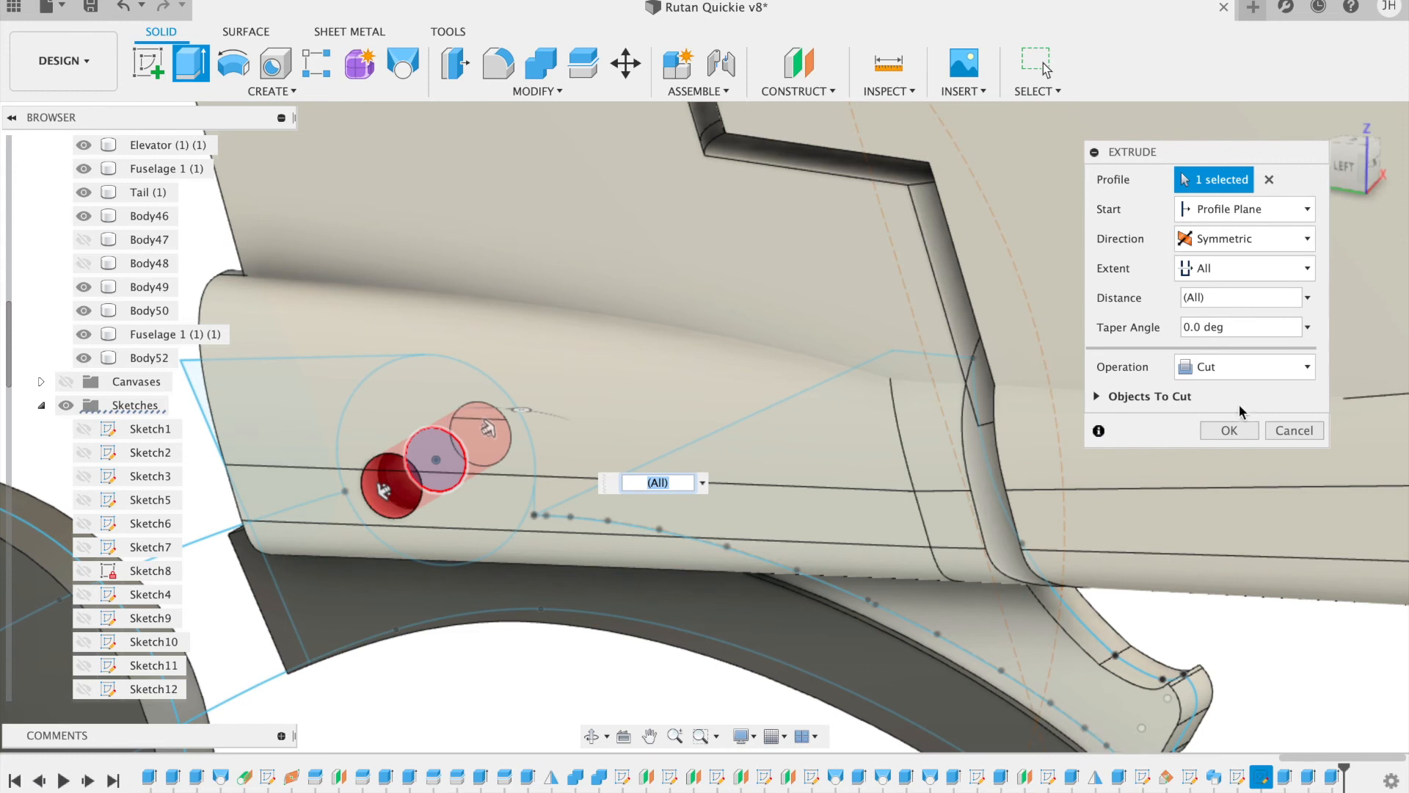
pyautogui.click(1233, 432)
# Step: Examine the pivot hole, the curved arm and the round Body46 from both sides and from behind
pyautogui.scroll(-5, 707, 576)
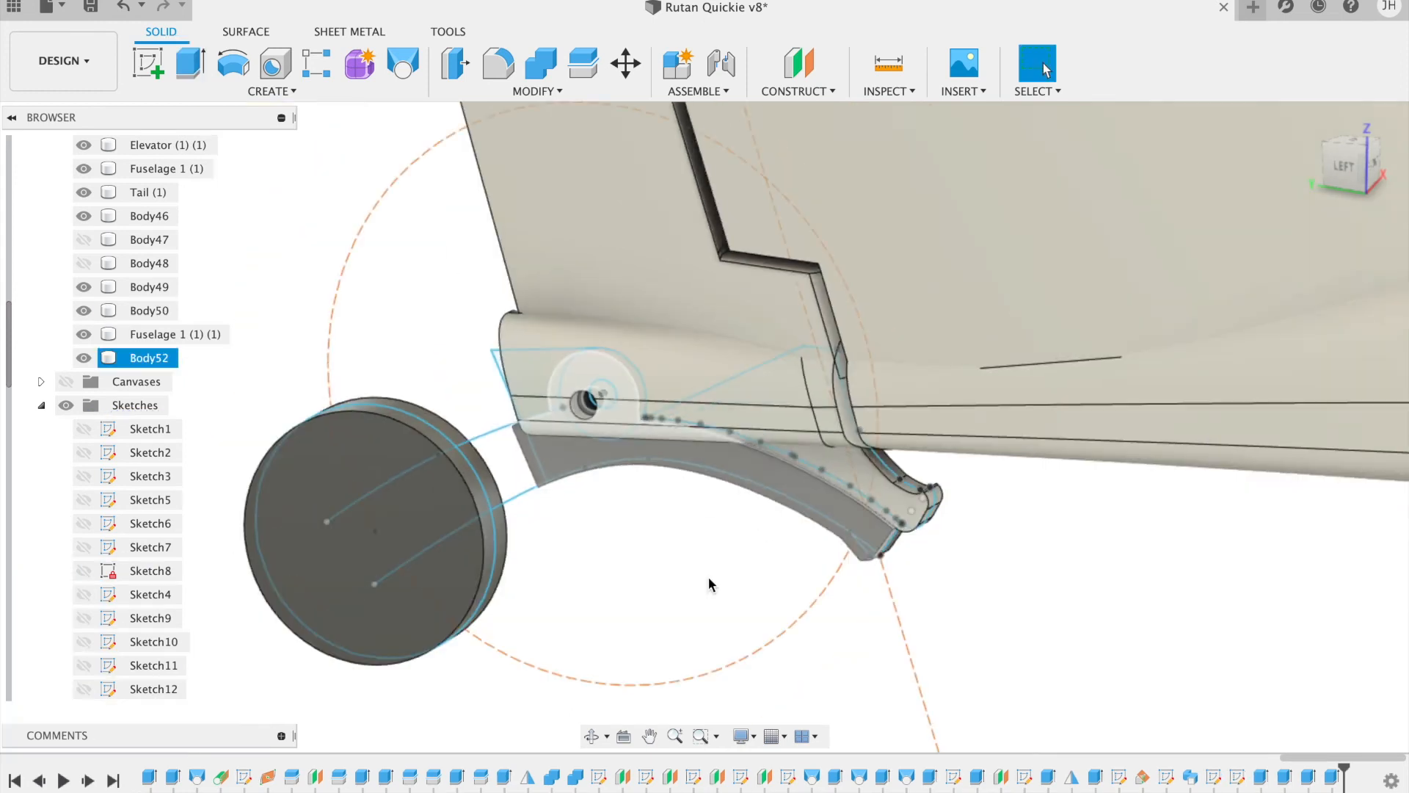
pyautogui.click(1355, 169)
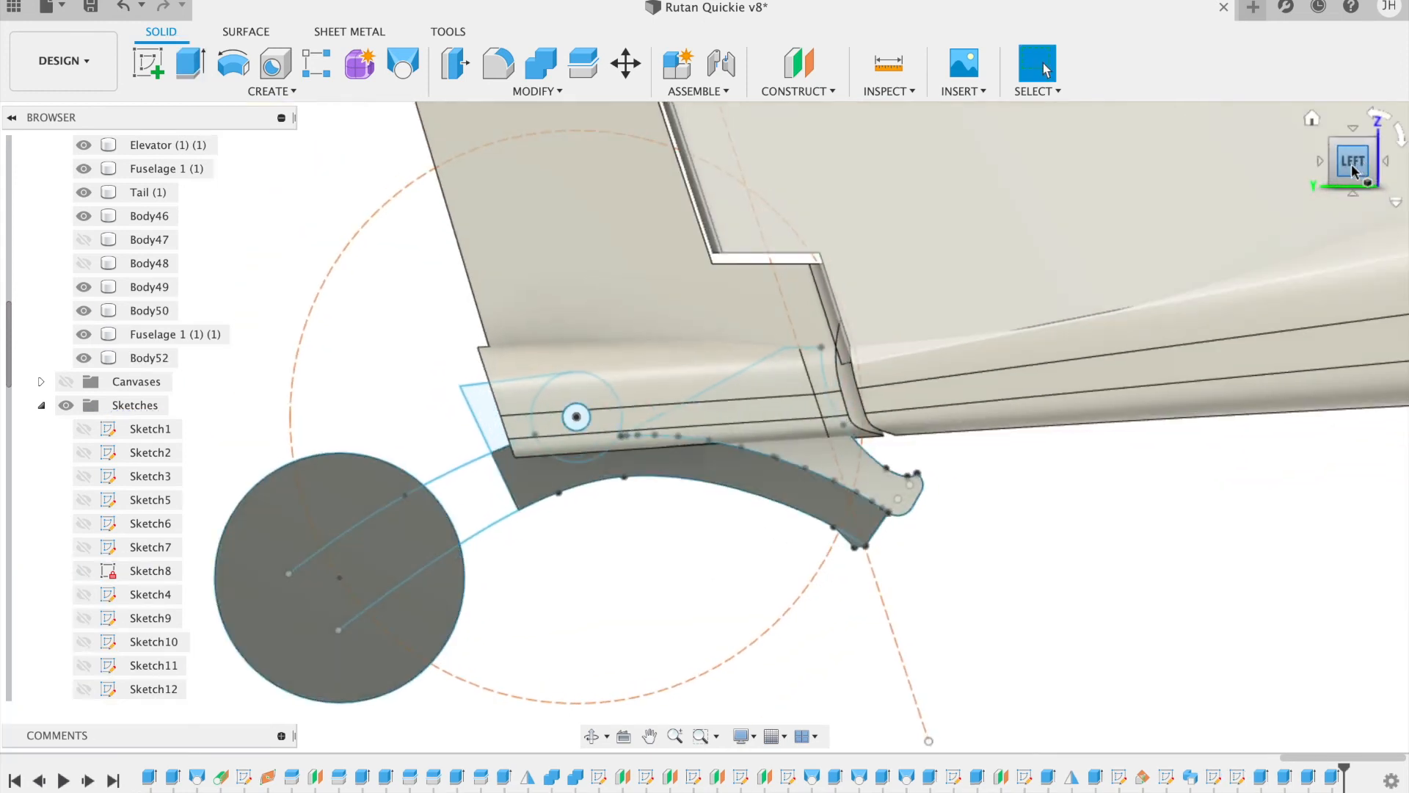
pyautogui.moveTo(1354, 169)
pyautogui.mouseDown()
pyautogui.moveTo(1369, 129)
pyautogui.moveTo(1351, 150)
pyautogui.moveTo(1157, 166)
pyautogui.moveTo(1135, 138)
pyautogui.moveTo(1377, 191)
pyautogui.moveTo(1370, 220)
pyautogui.mouseUp()
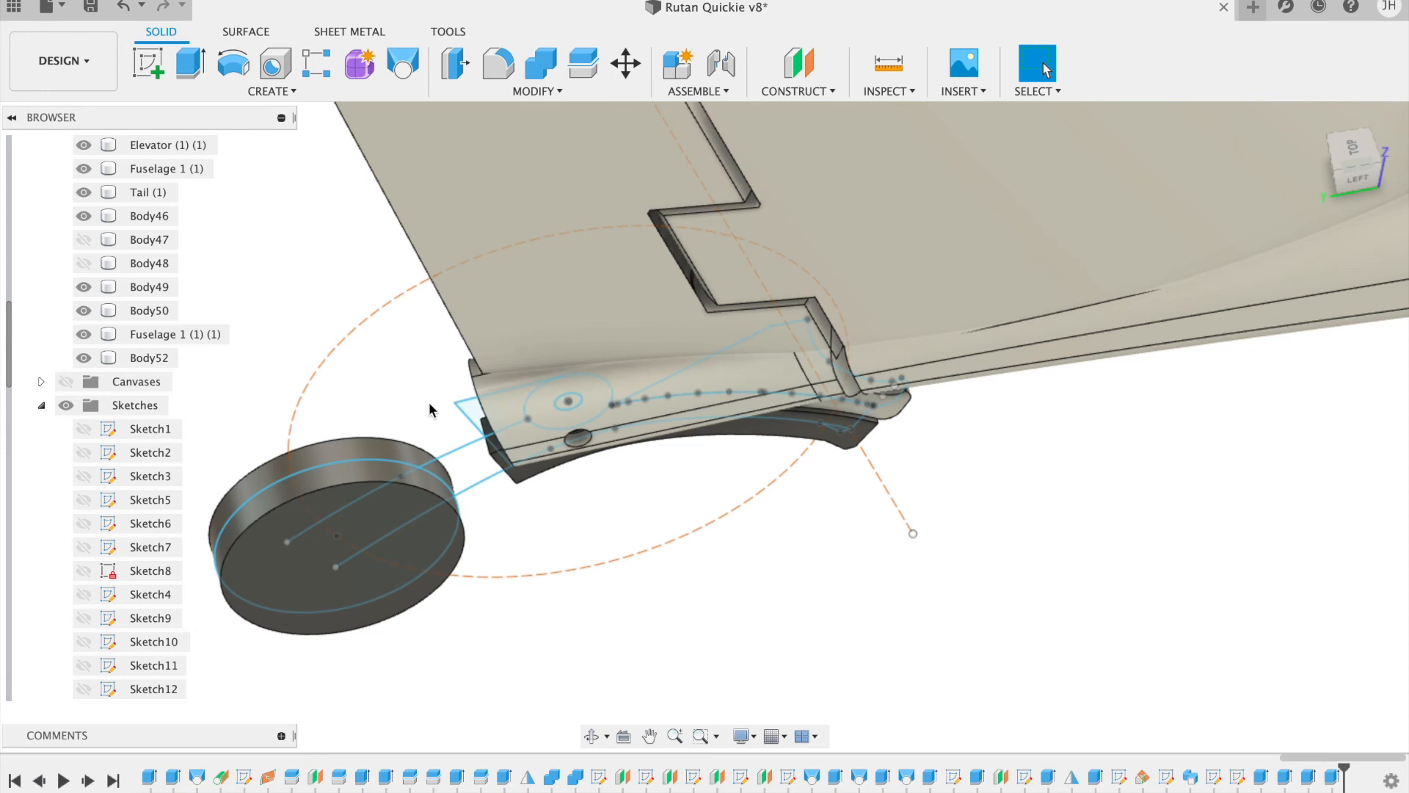
pyautogui.click(298, 488)
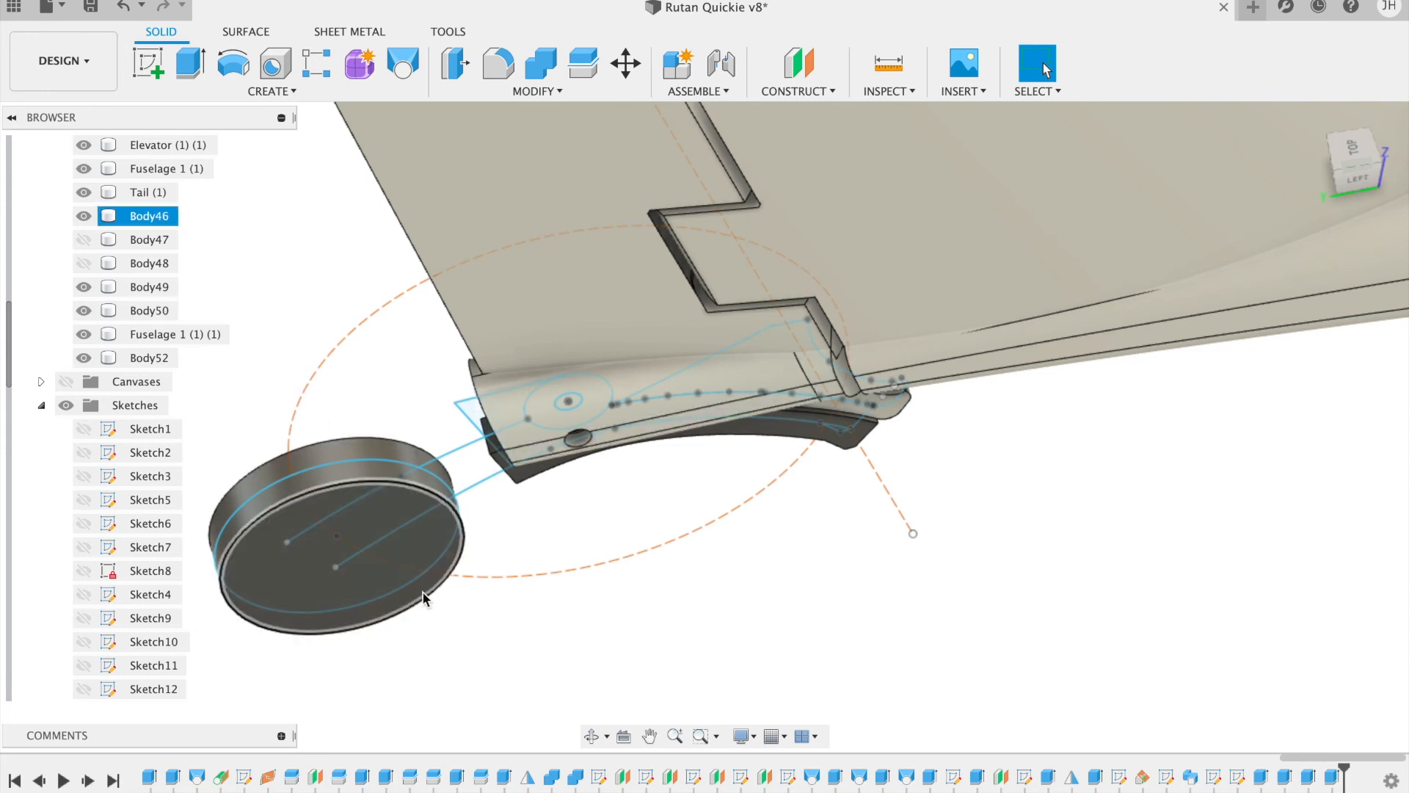
pyautogui.scroll(-2, 935, 535)
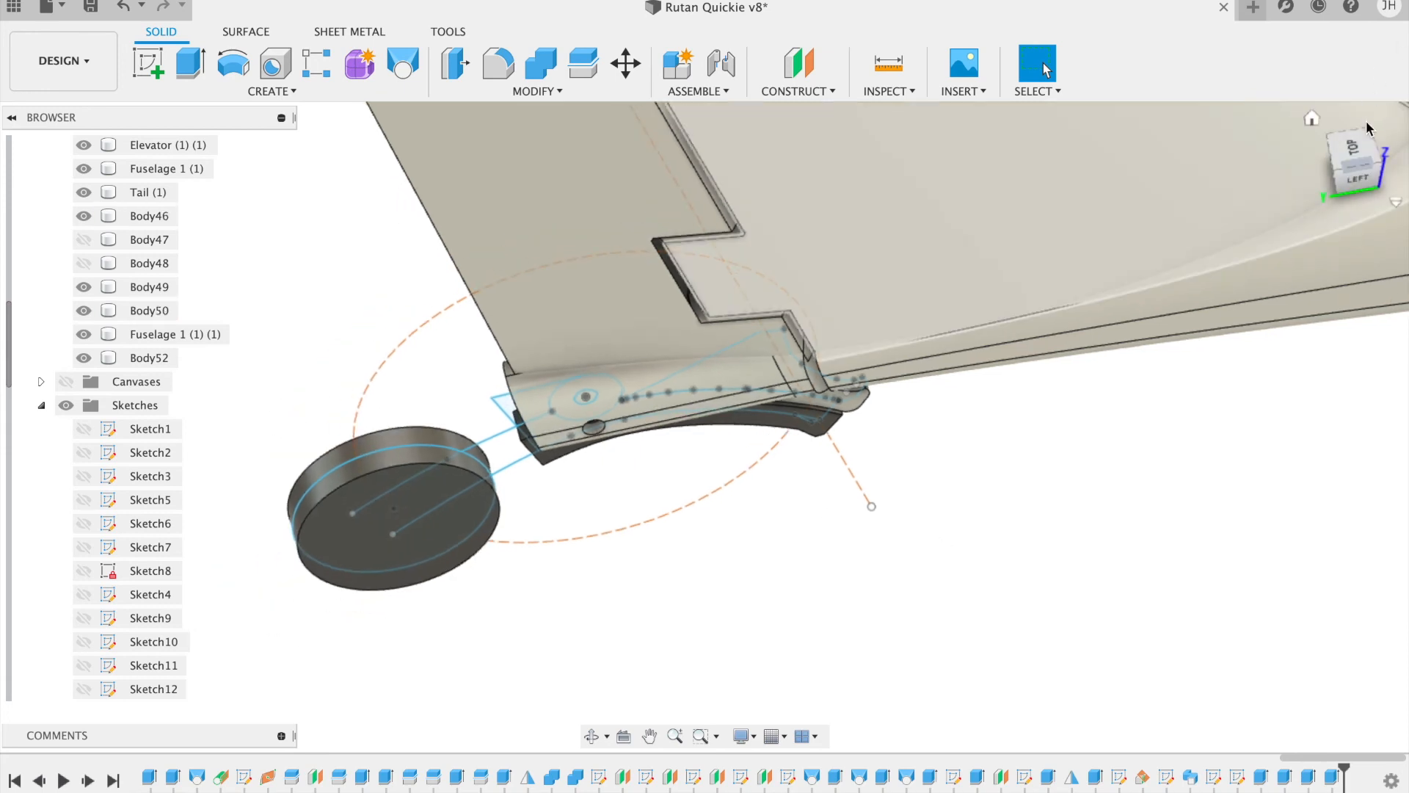
pyautogui.moveTo(1354, 147); pyautogui.dragTo(1171, 179)
pyautogui.scroll(5, 1068, 513)
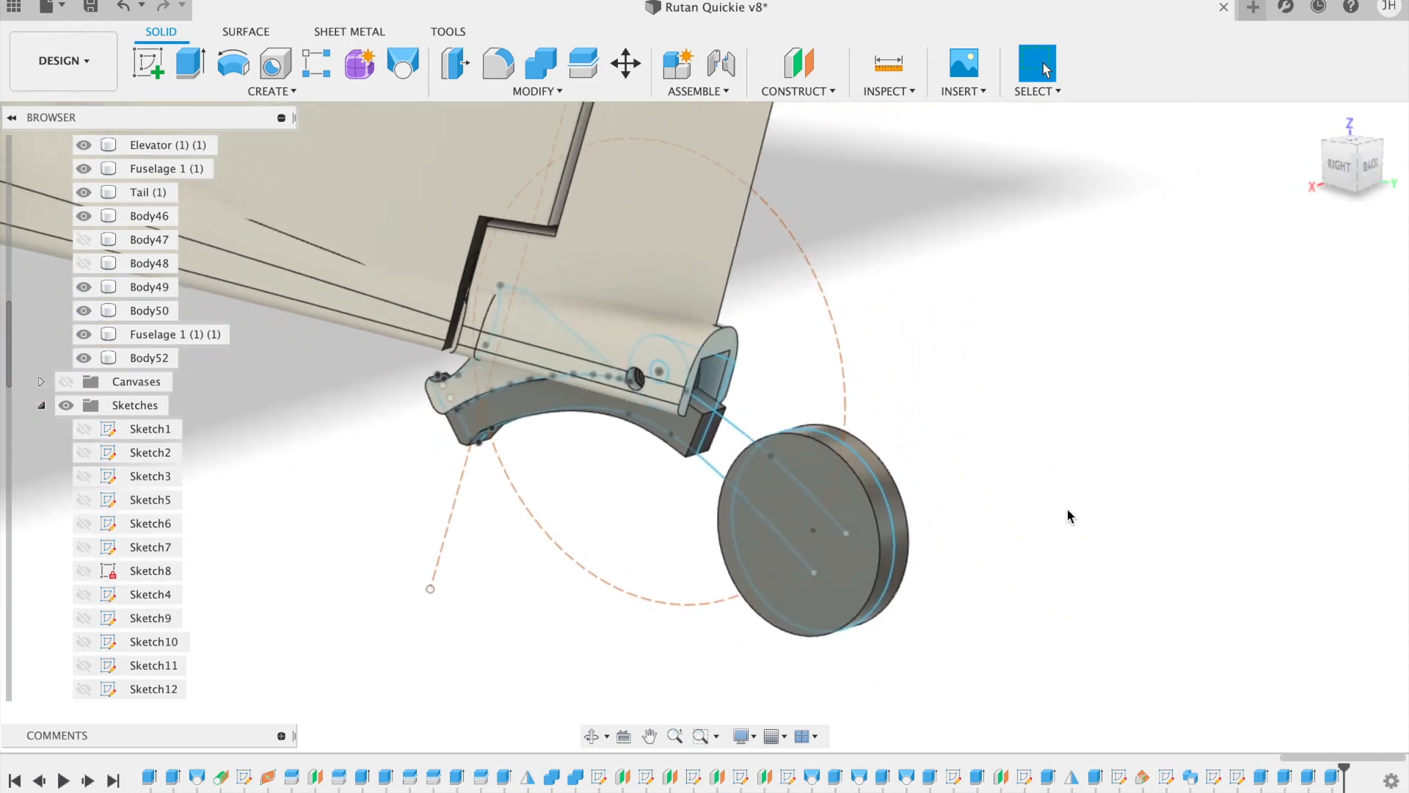
pyautogui.scroll(-3, 1068, 514)
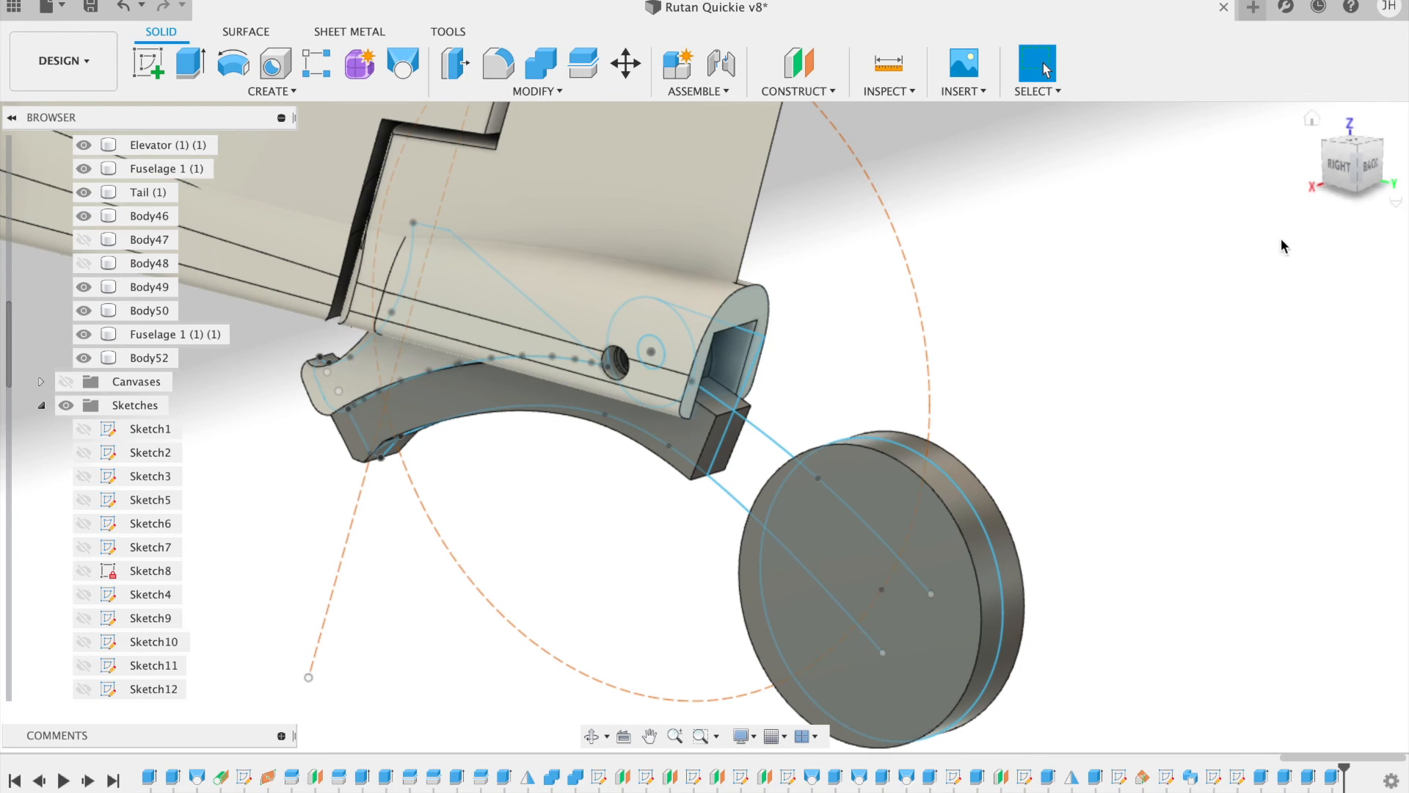
pyautogui.moveTo(1358, 174)
pyautogui.mouseDown()
pyautogui.moveTo(1299, 198)
pyautogui.moveTo(1331, 197)
pyautogui.mouseUp()
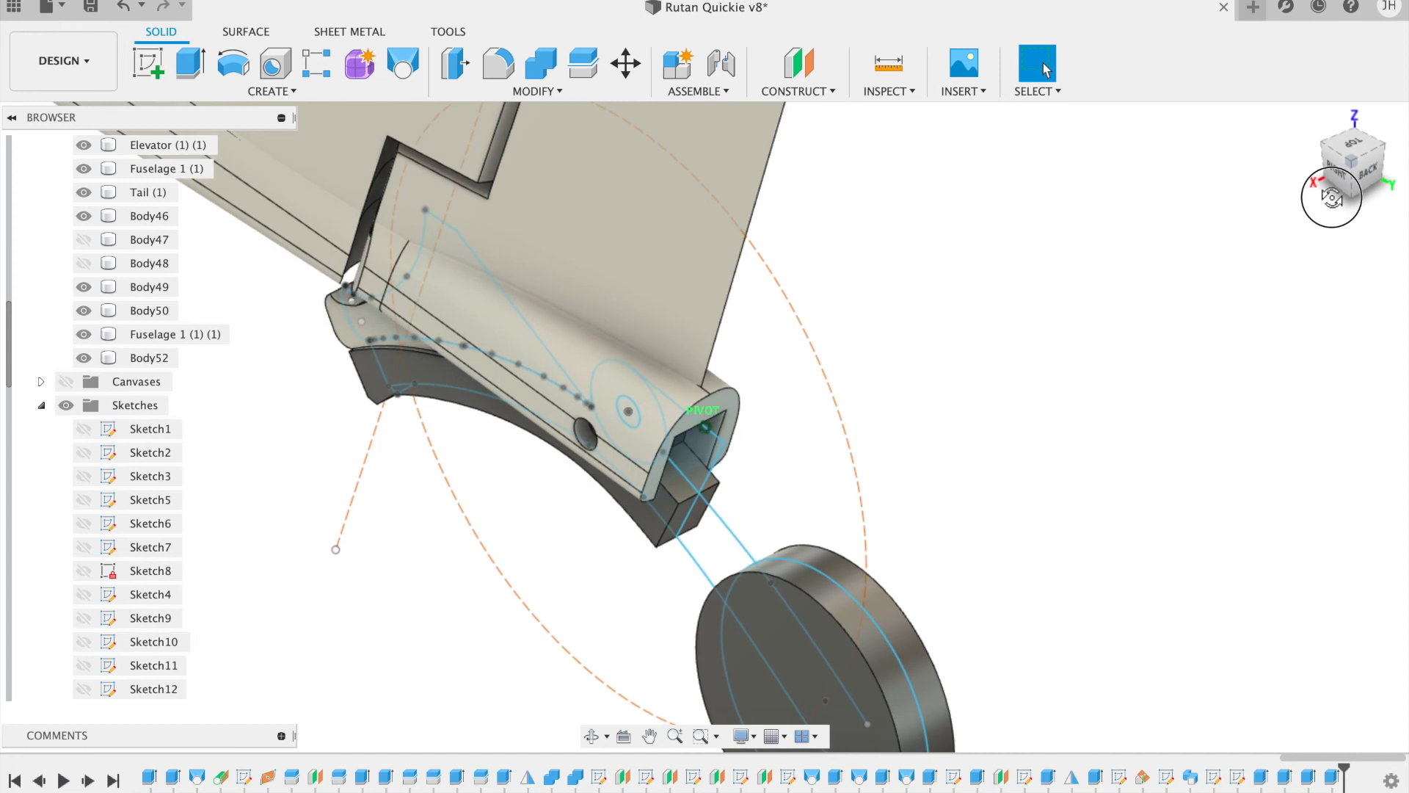
pyautogui.moveTo(1331, 197); pyautogui.dragTo(1398, 166)
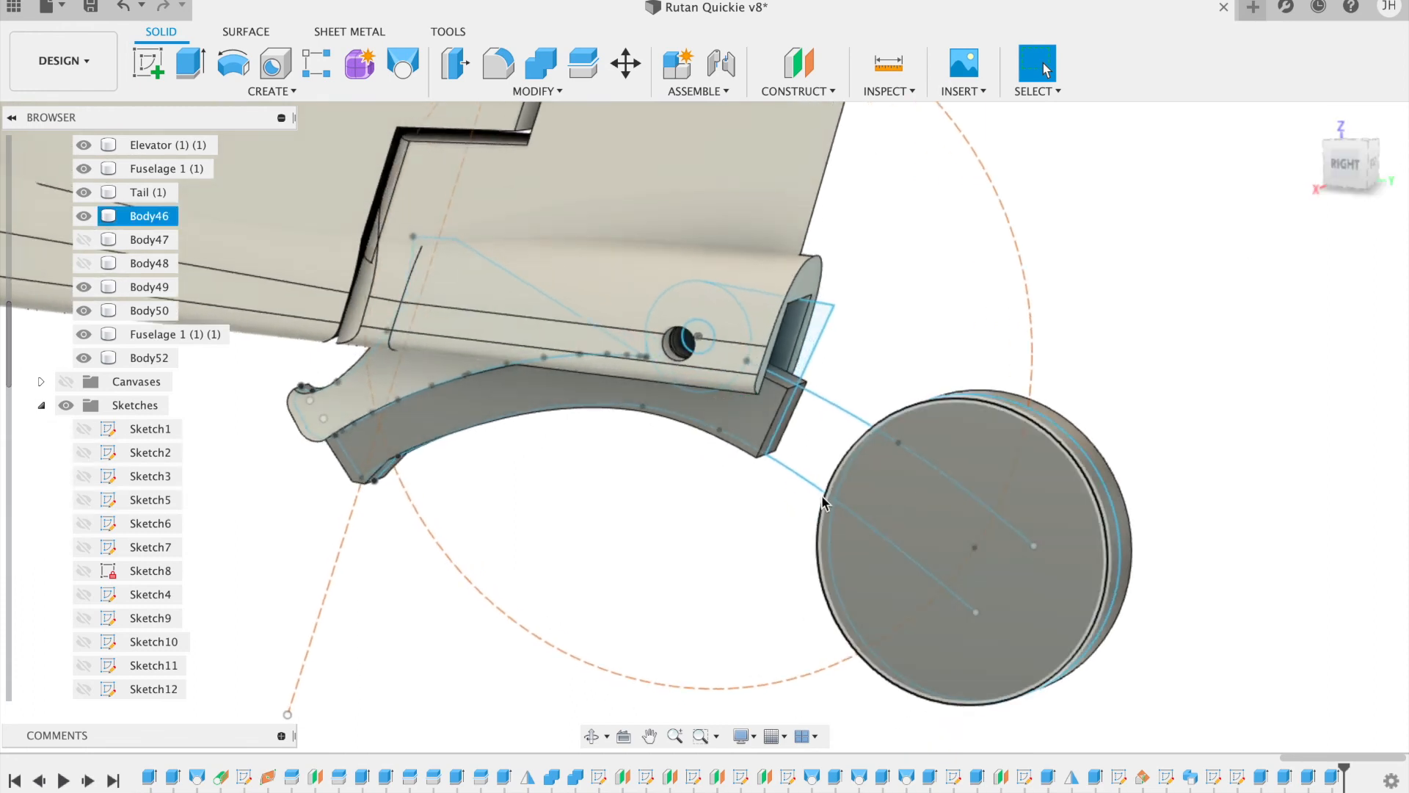
# Step: Edit the arm's side sketch and add a construction line about 25 mm long from inside round Body46 to the arm's cut end
pyautogui.rightClick(794, 479)
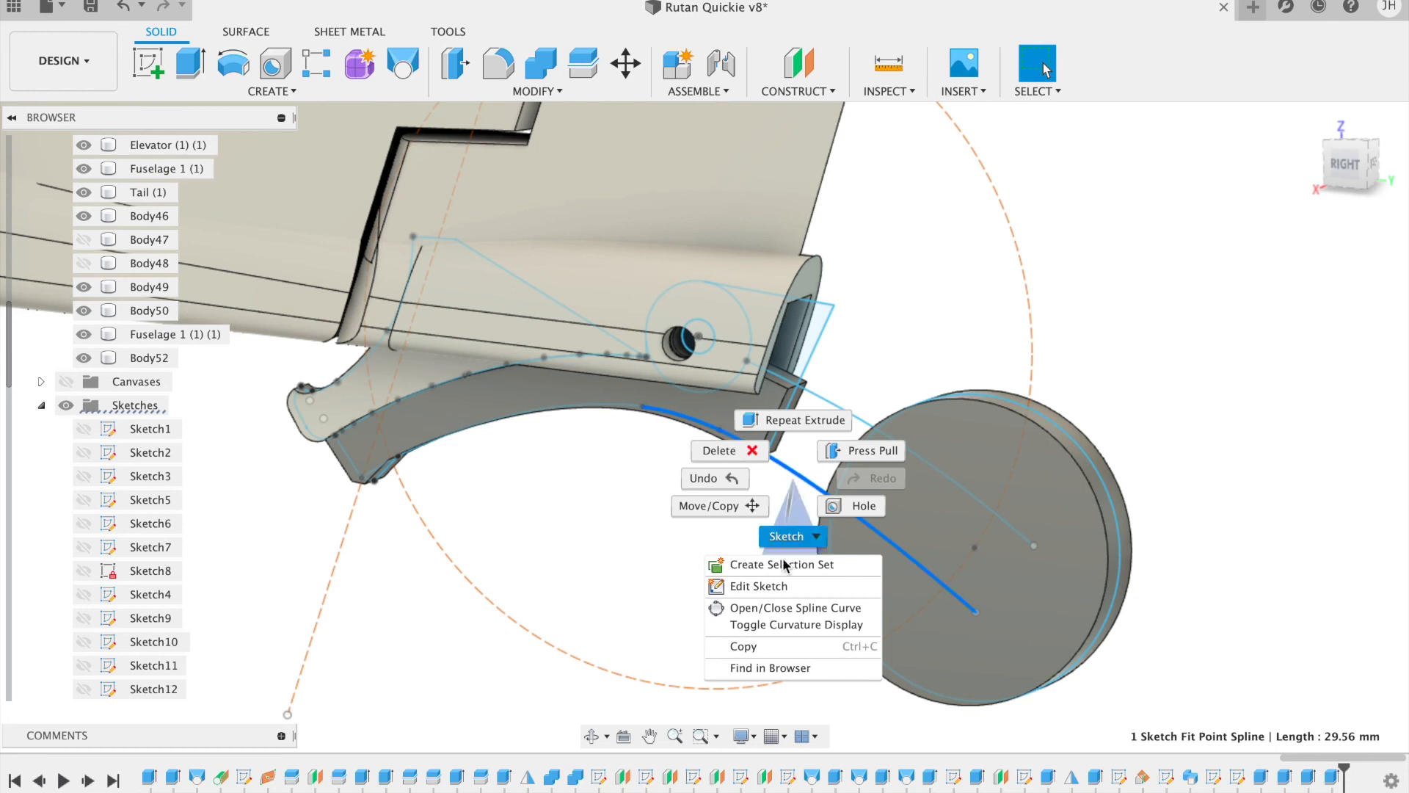
pyautogui.click(783, 587)
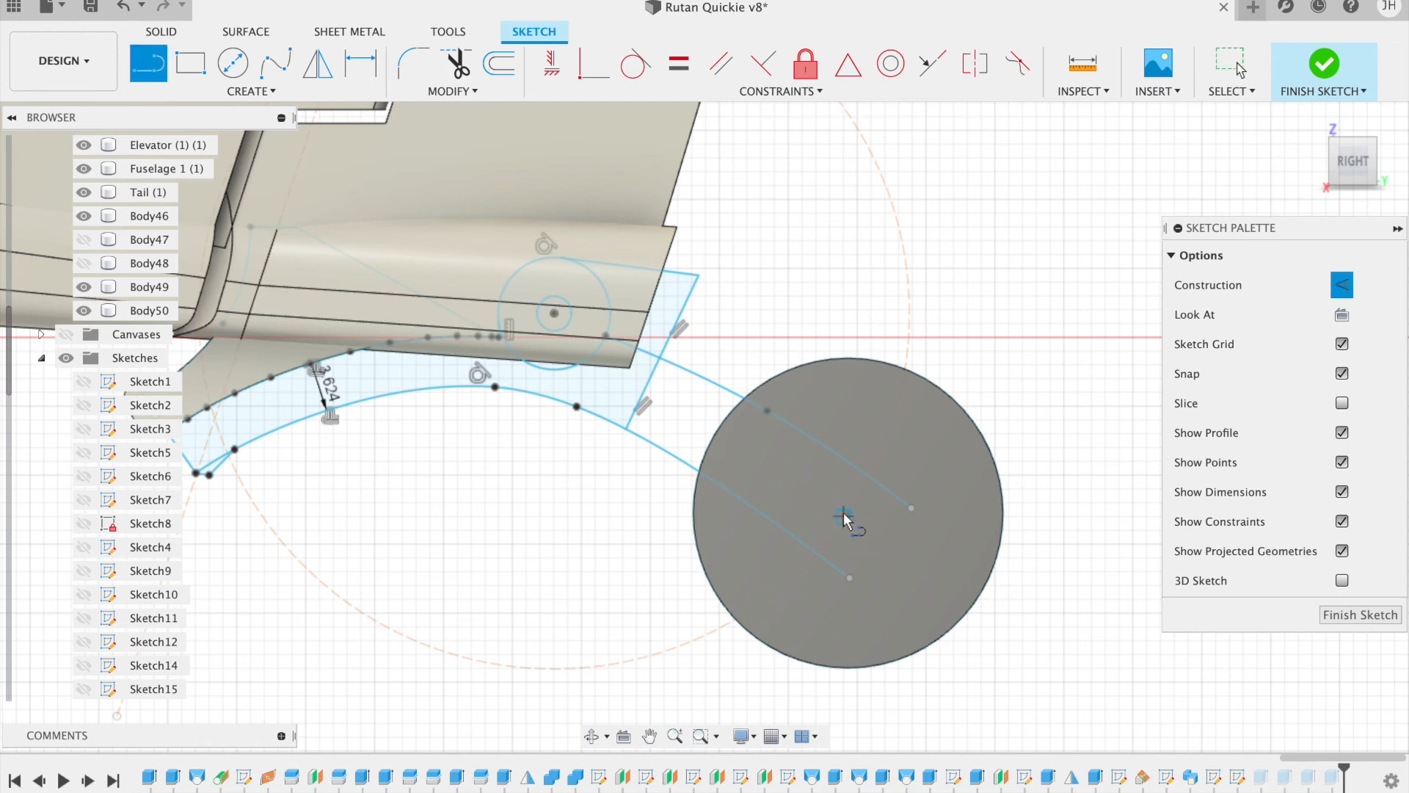
pyautogui.click(911, 571)
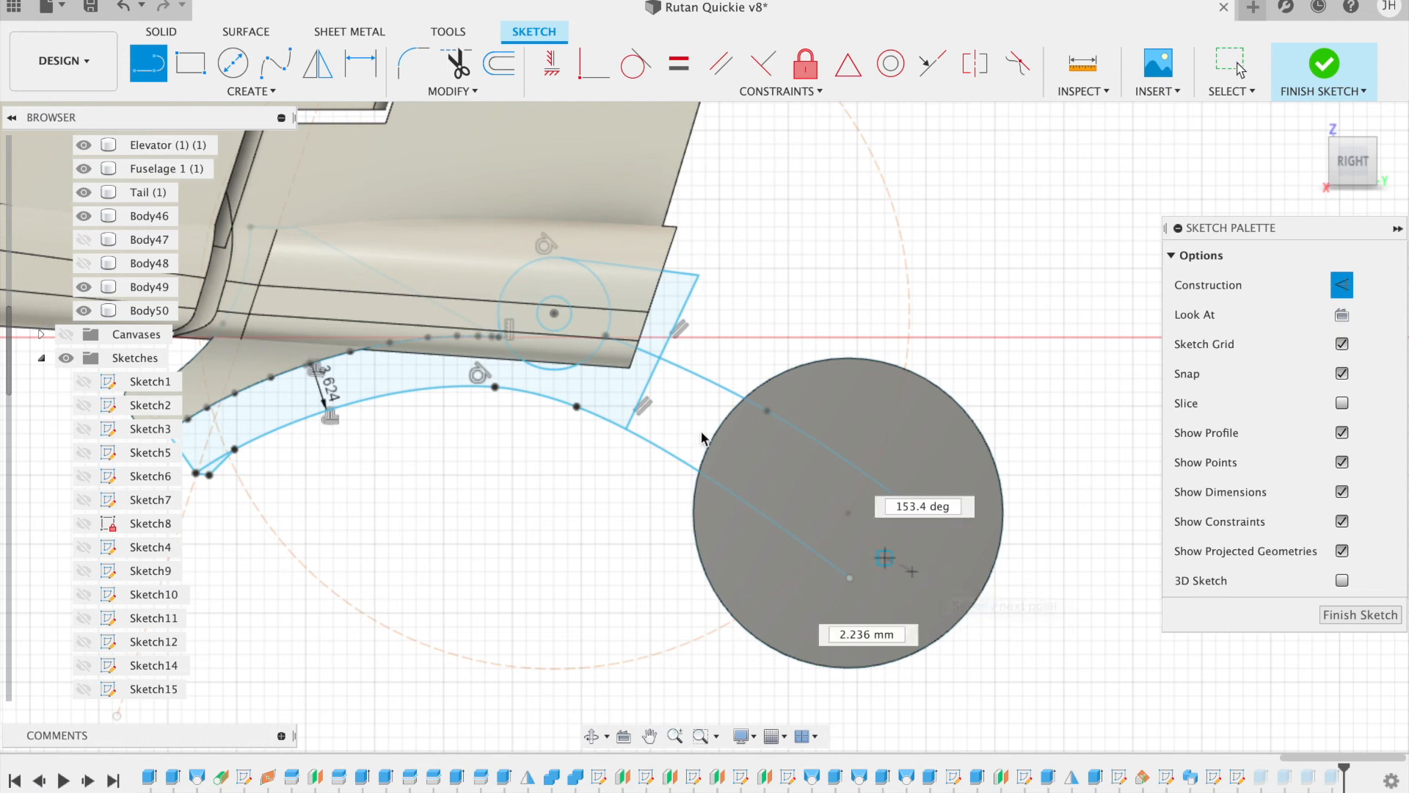
pyautogui.click(625, 382)
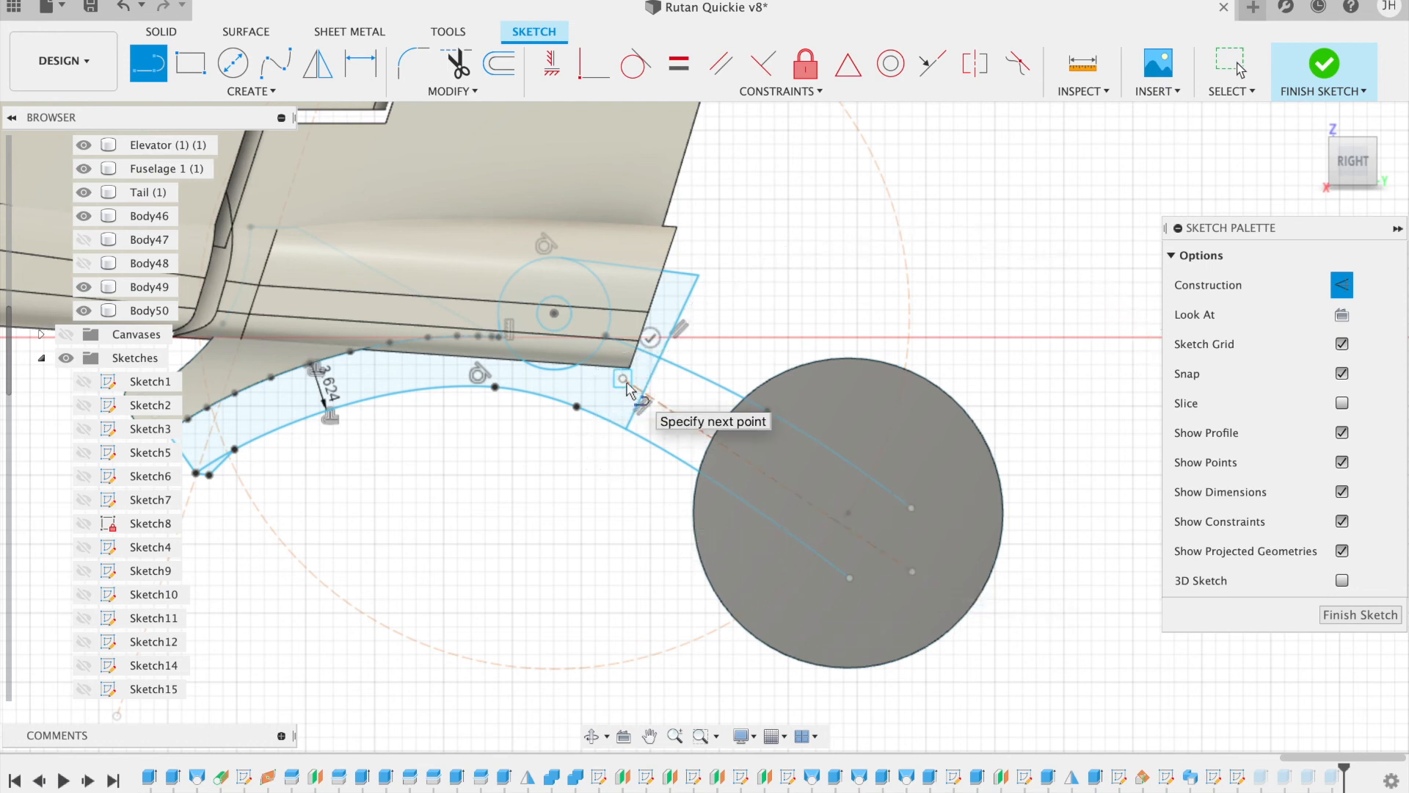
pyautogui.press('Escape')
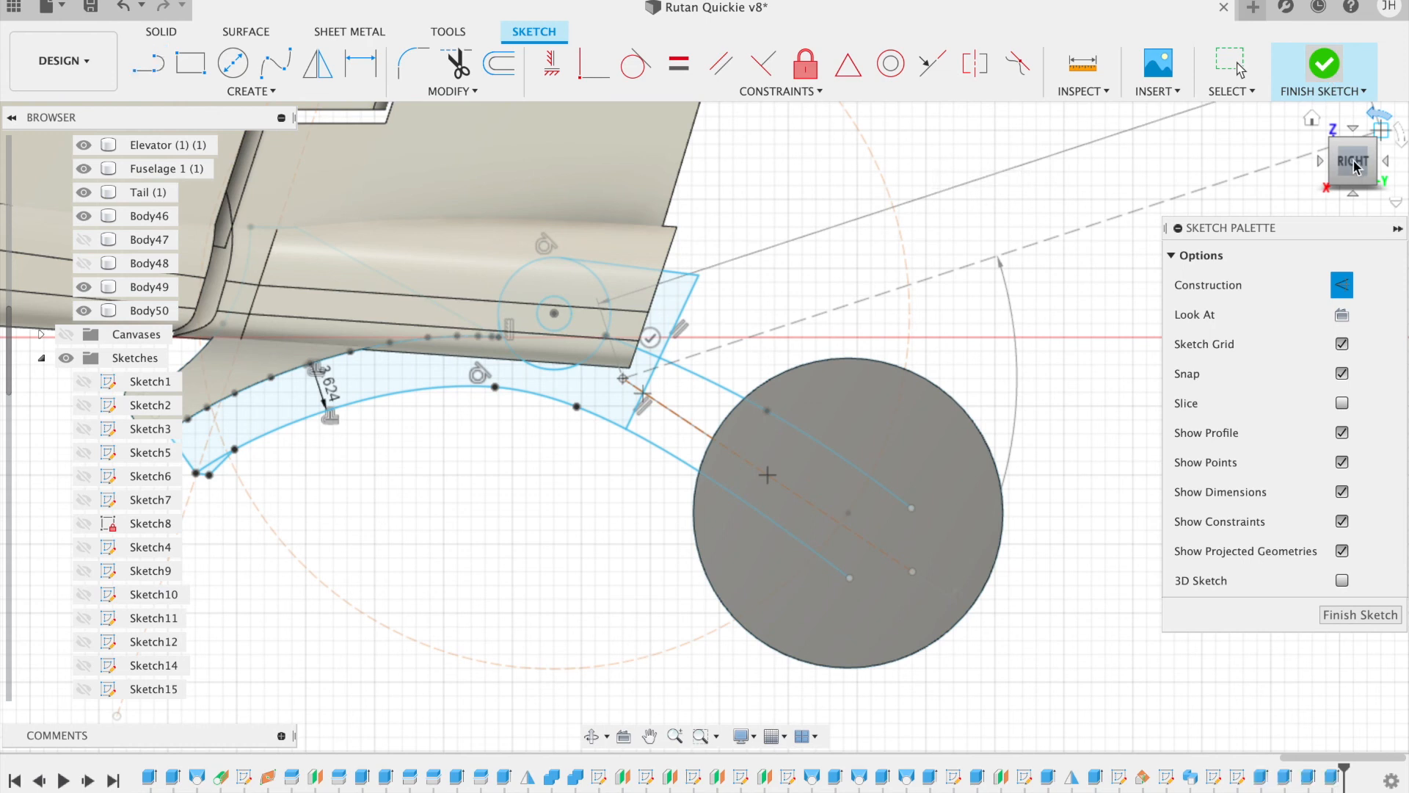
pyautogui.click(1355, 166)
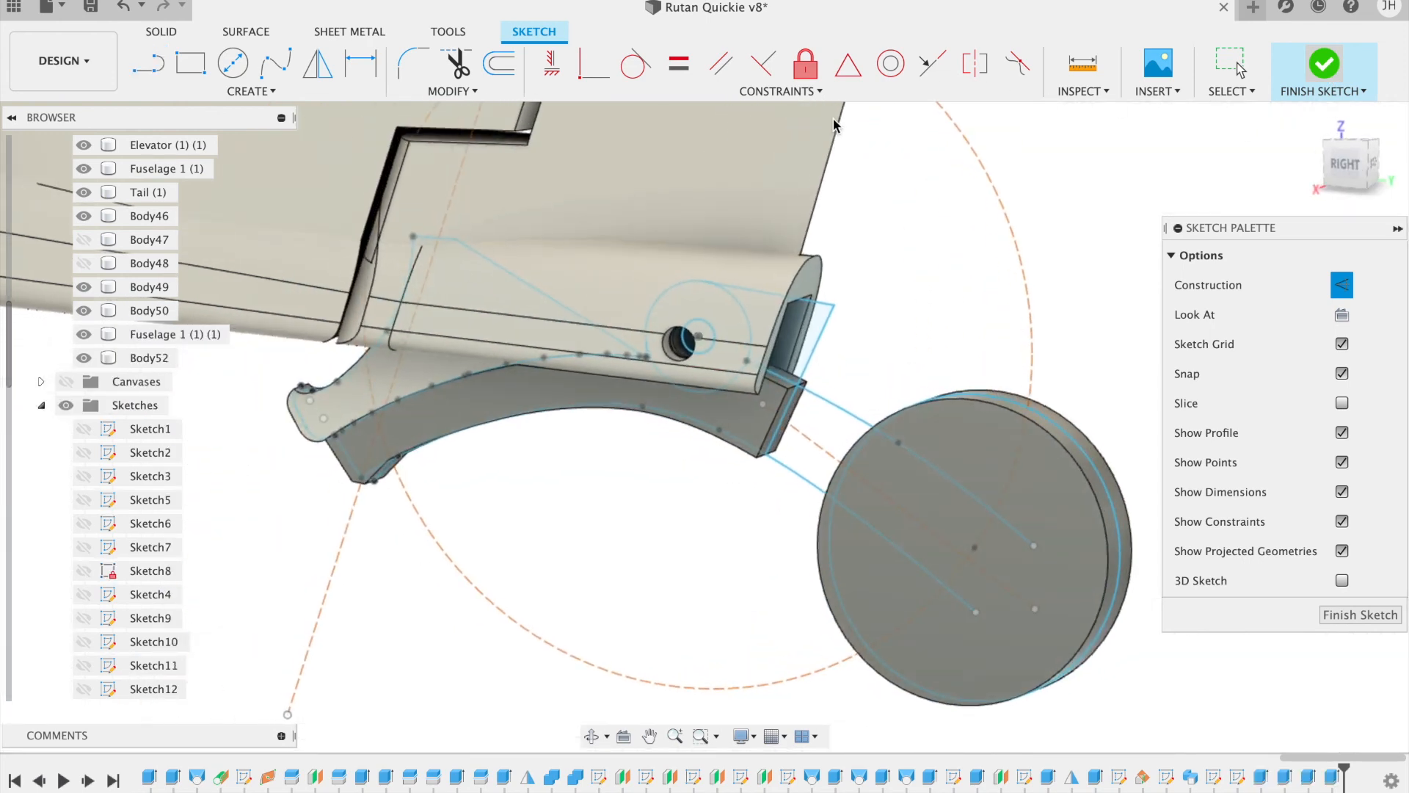
pyautogui.click(1324, 67)
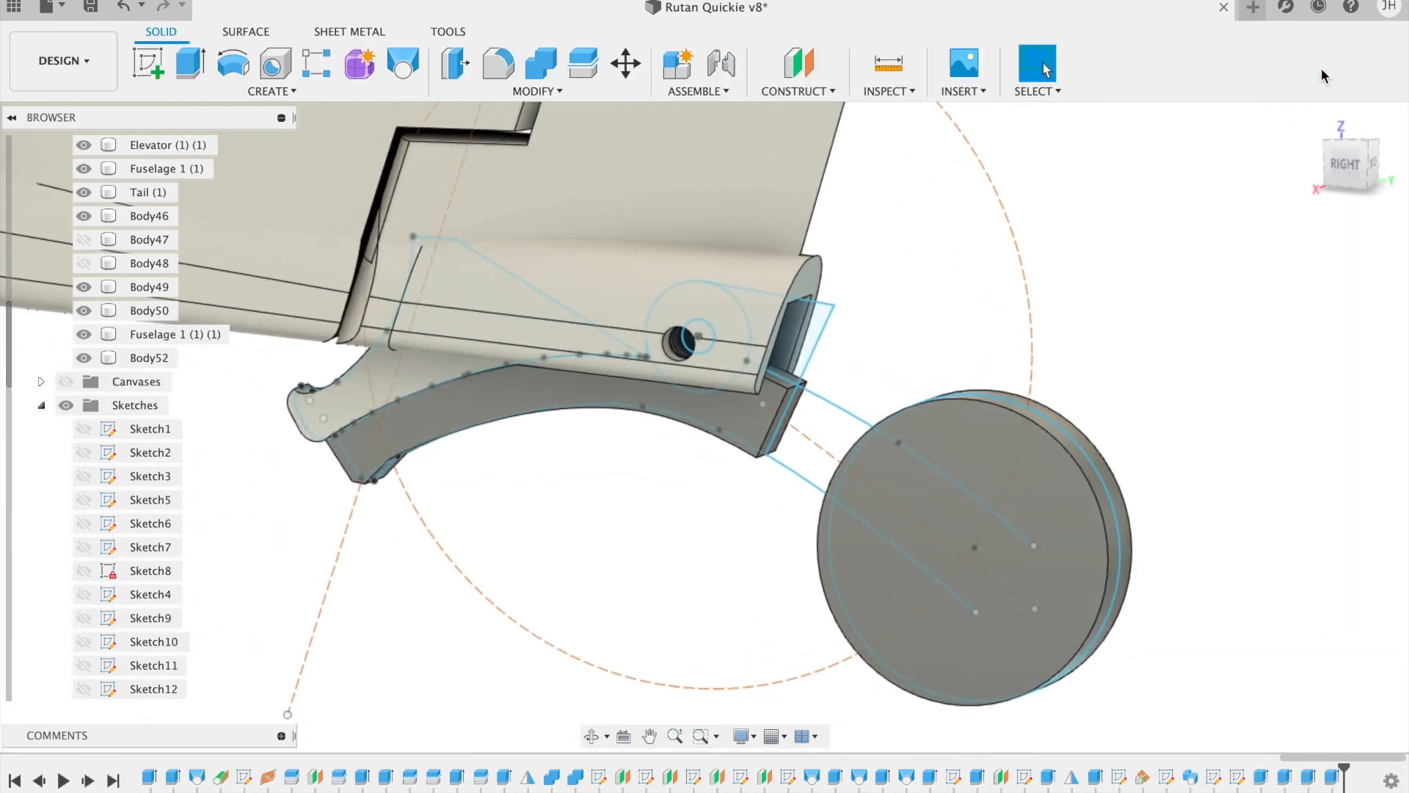
# Step: Construct a plane at a 0 deg angle through the new construction line between the arm and Body46
pyautogui.click(796, 91)
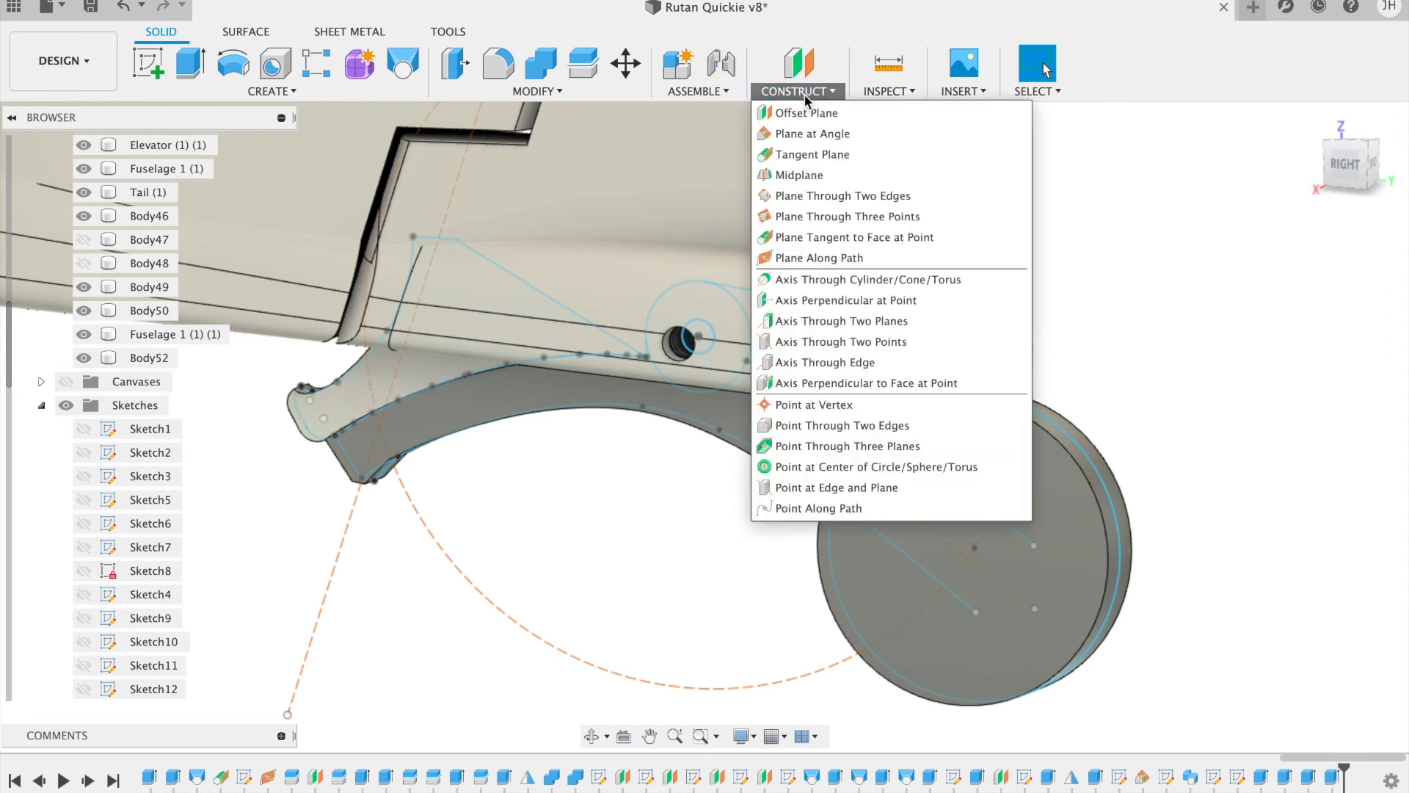
pyautogui.click(811, 136)
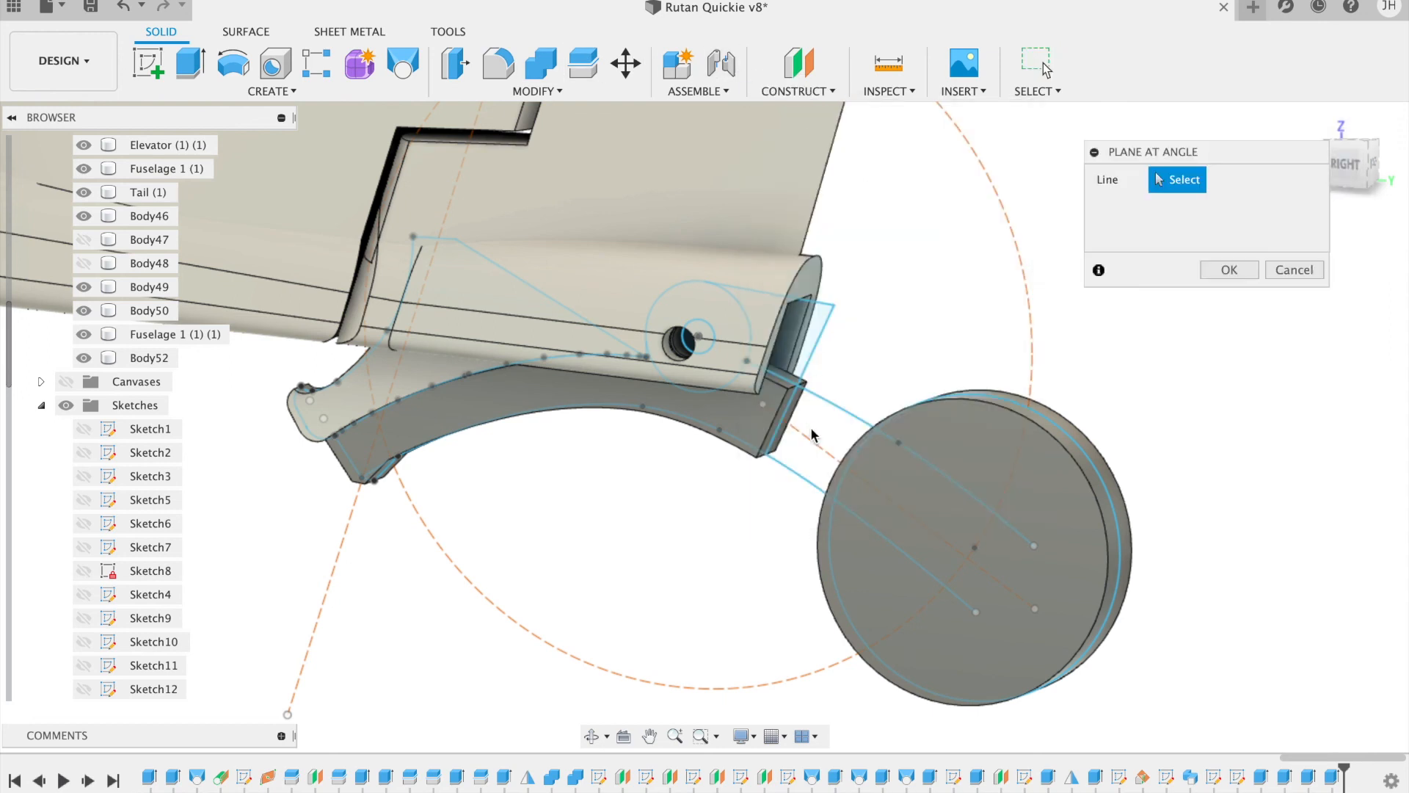
pyautogui.click(813, 447)
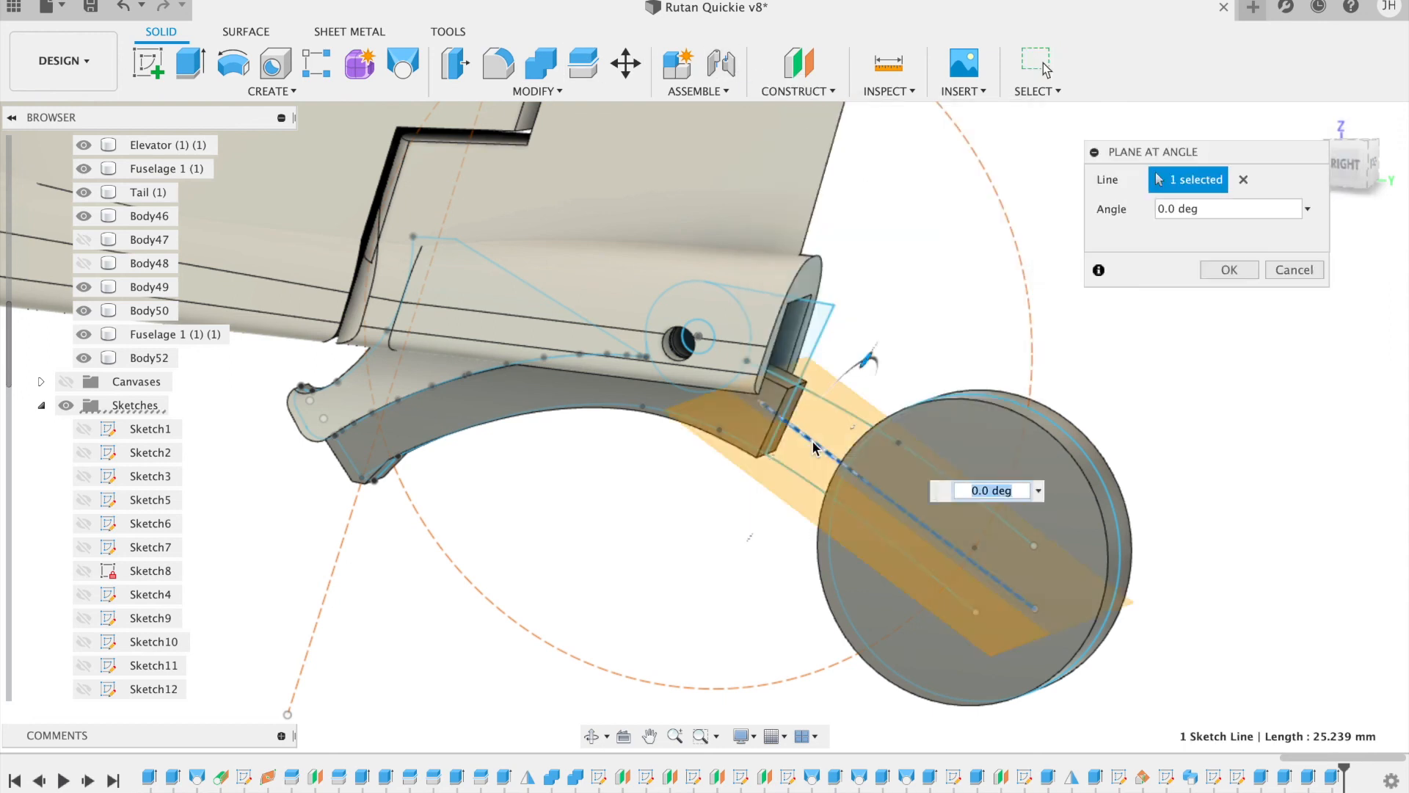
pyautogui.click(1226, 270)
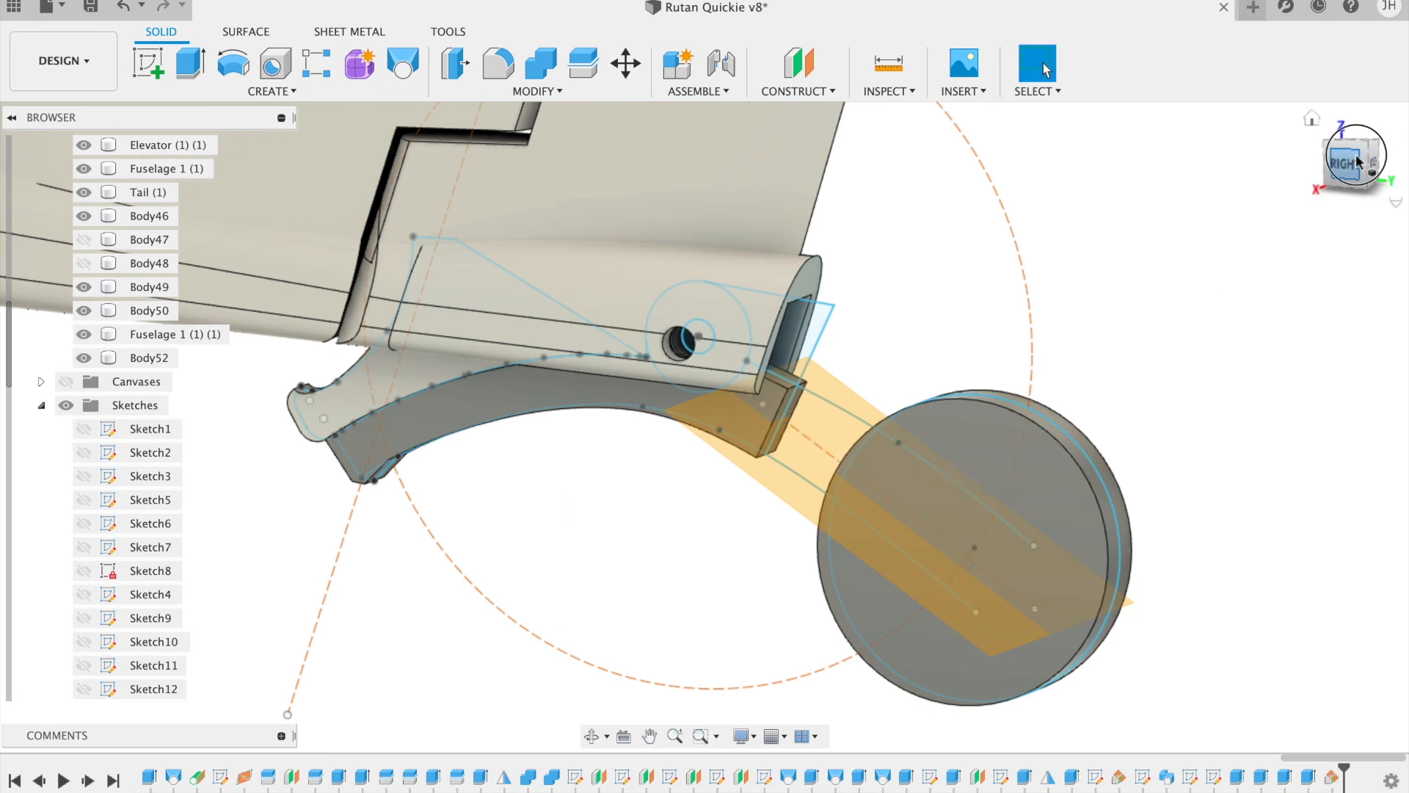
# Step: Start a sketch on the angled plane and draw a fit point spline from the arm's end centre around one side of Body46
pyautogui.click(1356, 158)
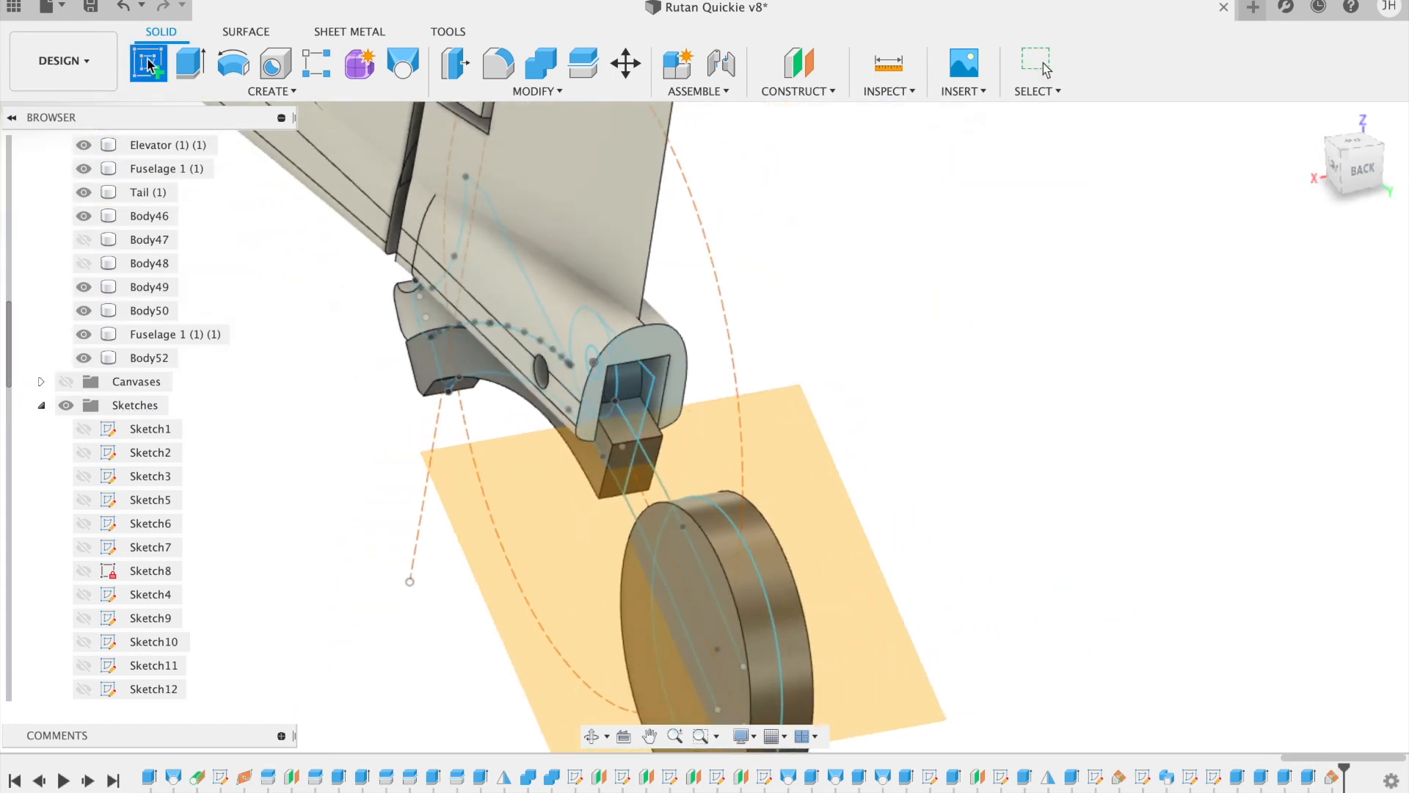
pyautogui.click(149, 65)
pyautogui.click(540, 553)
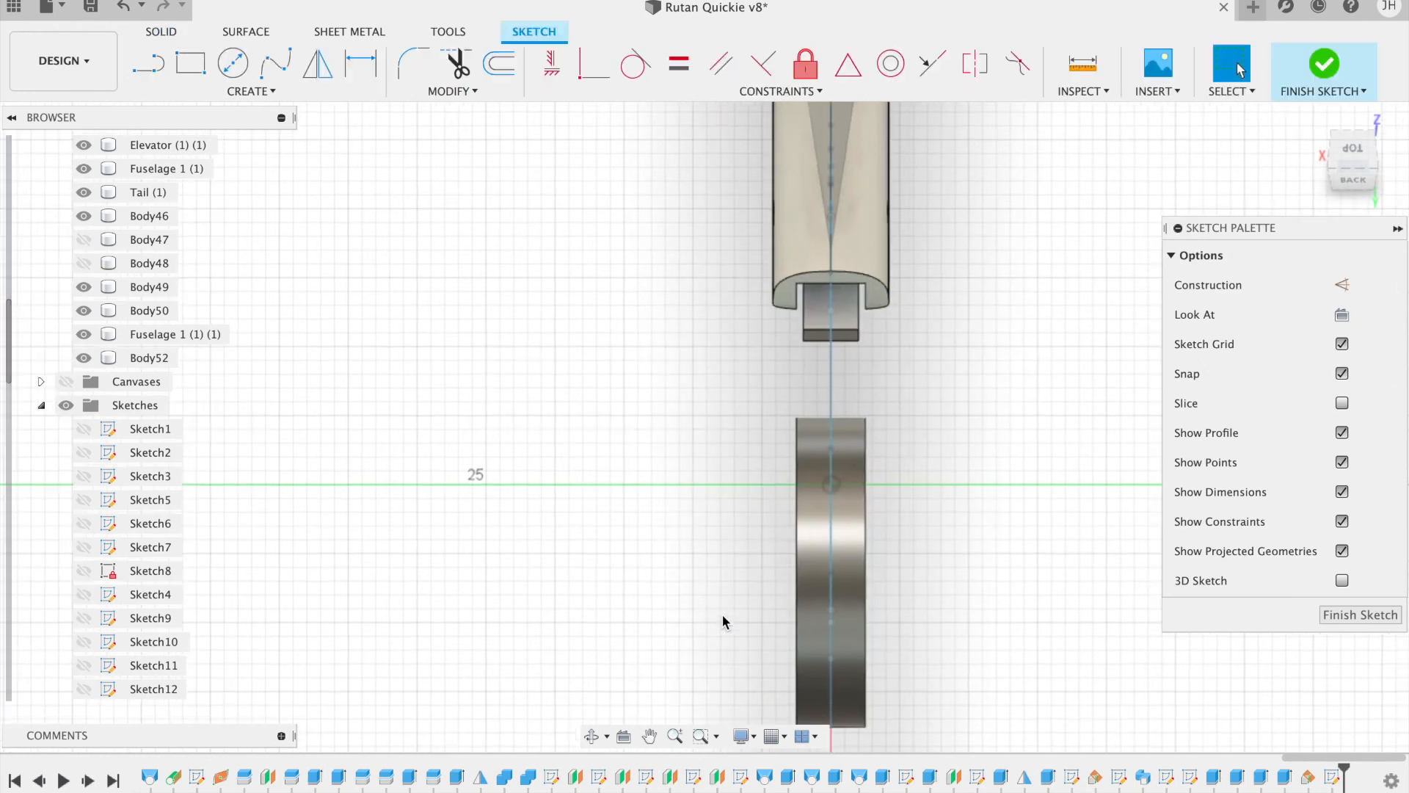
pyautogui.click(282, 61)
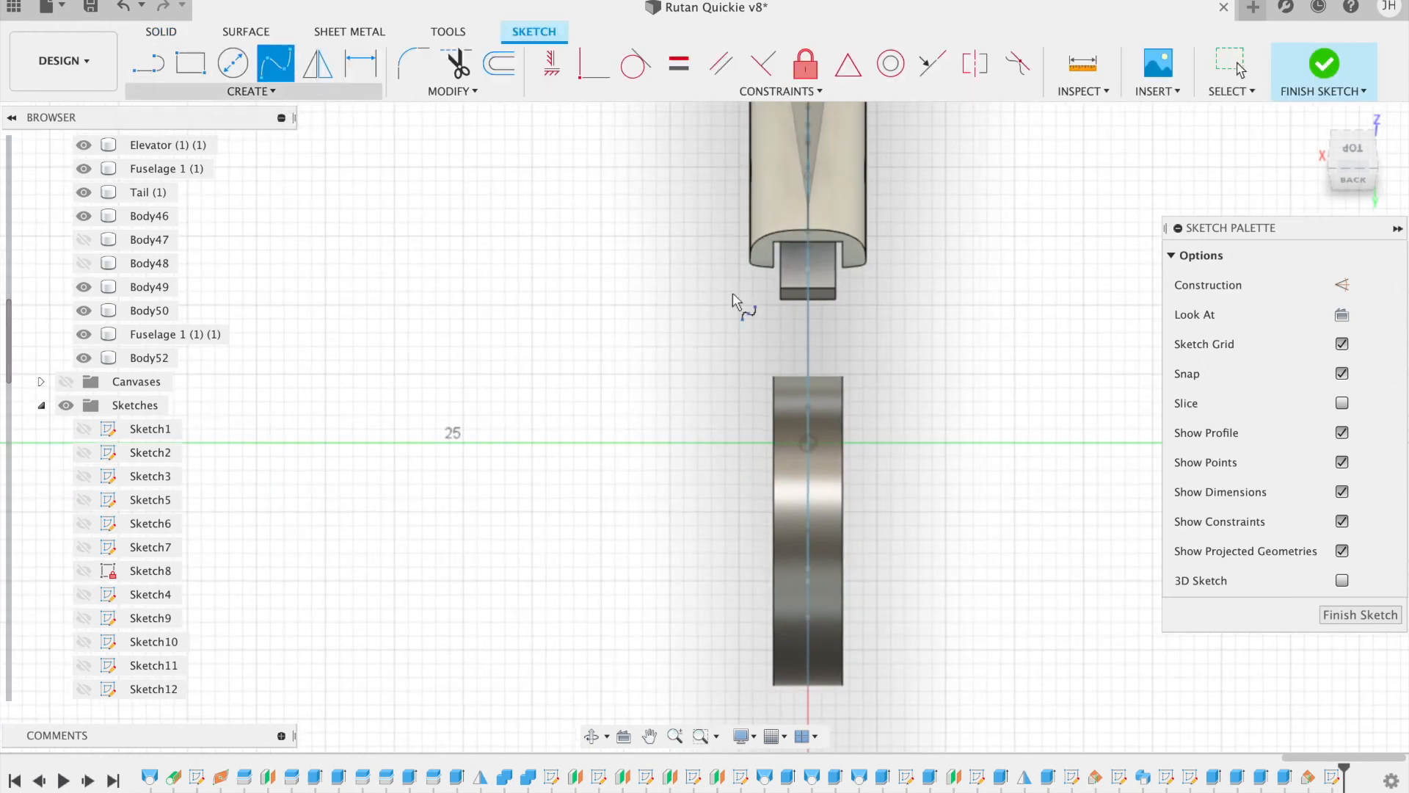
pyautogui.click(807, 278)
pyautogui.click(808, 303)
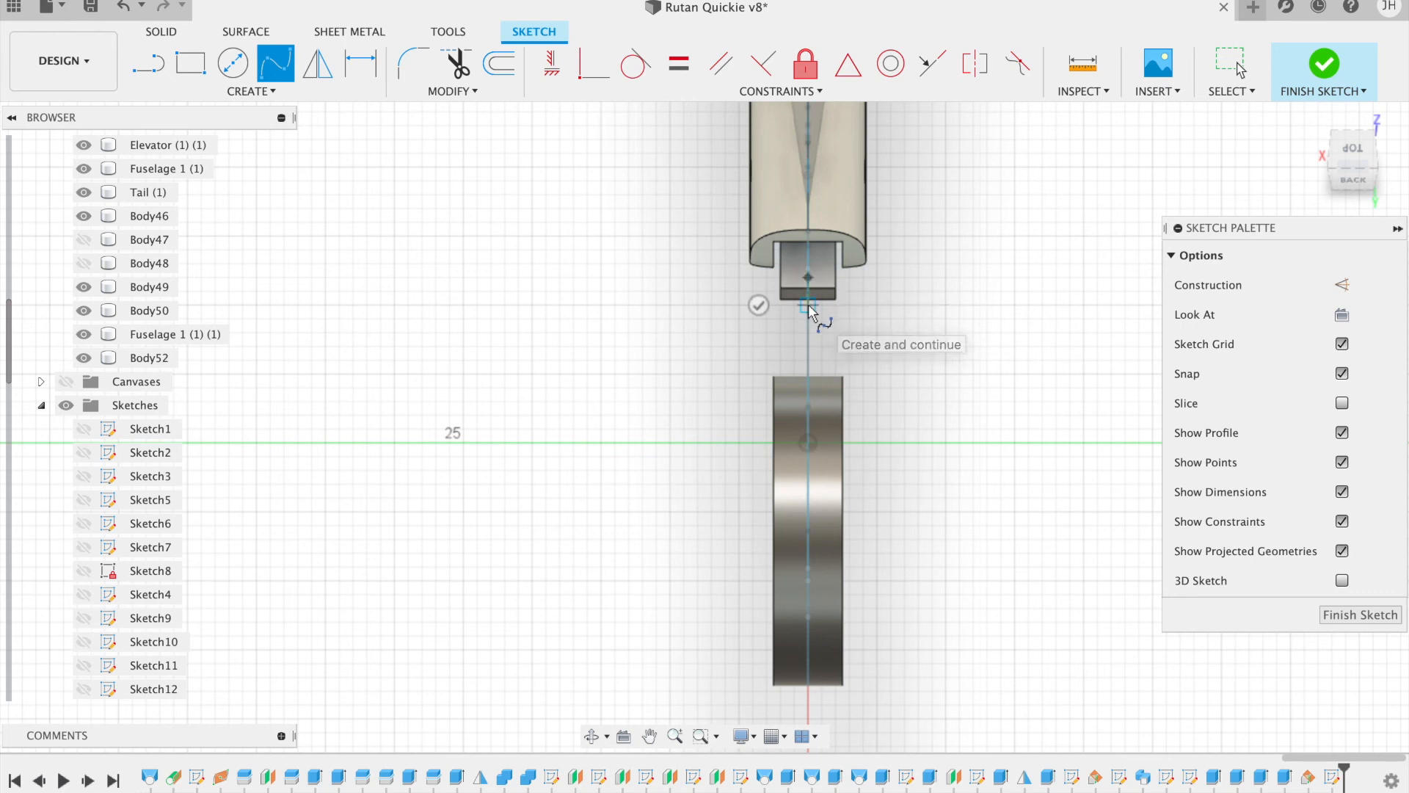
pyautogui.click(739, 345)
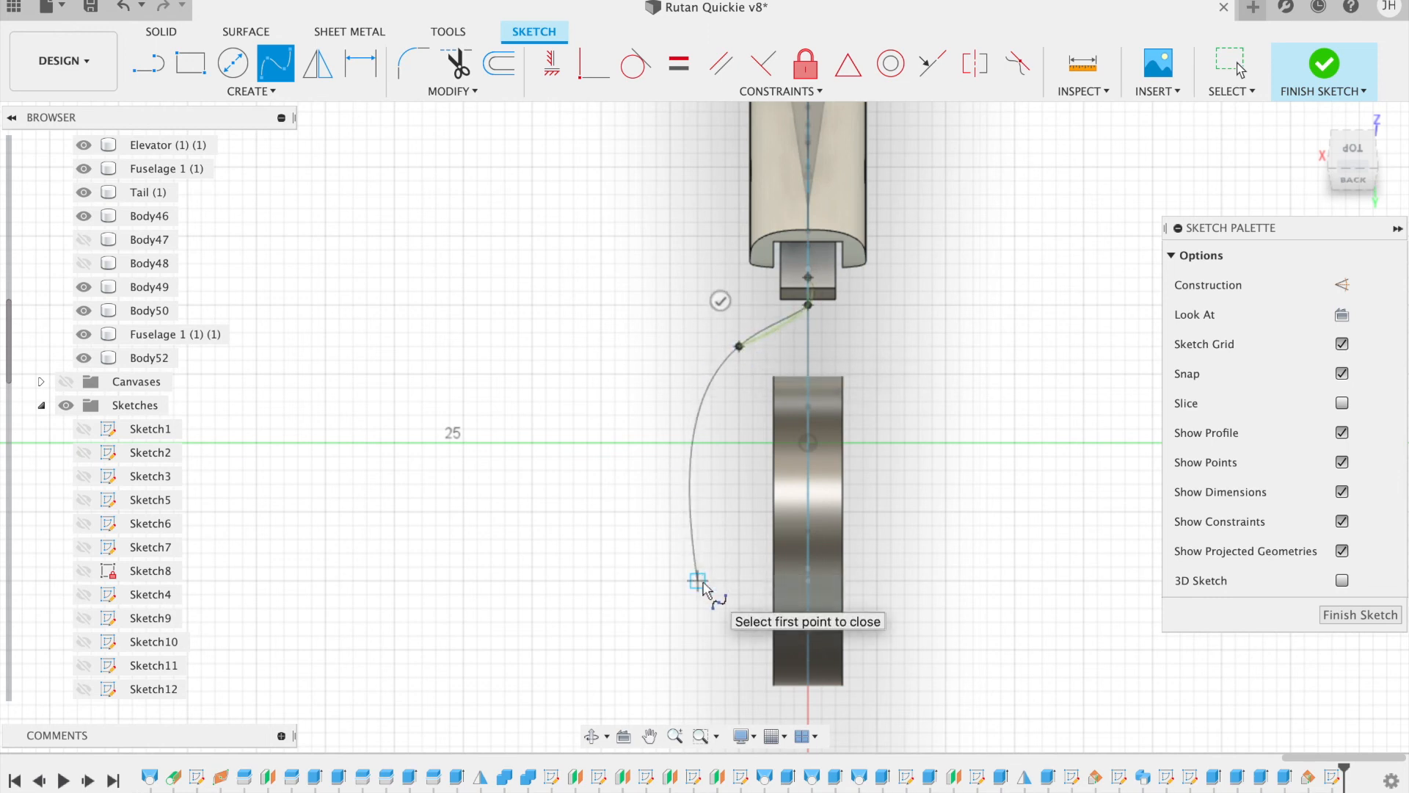
pyautogui.click(697, 581)
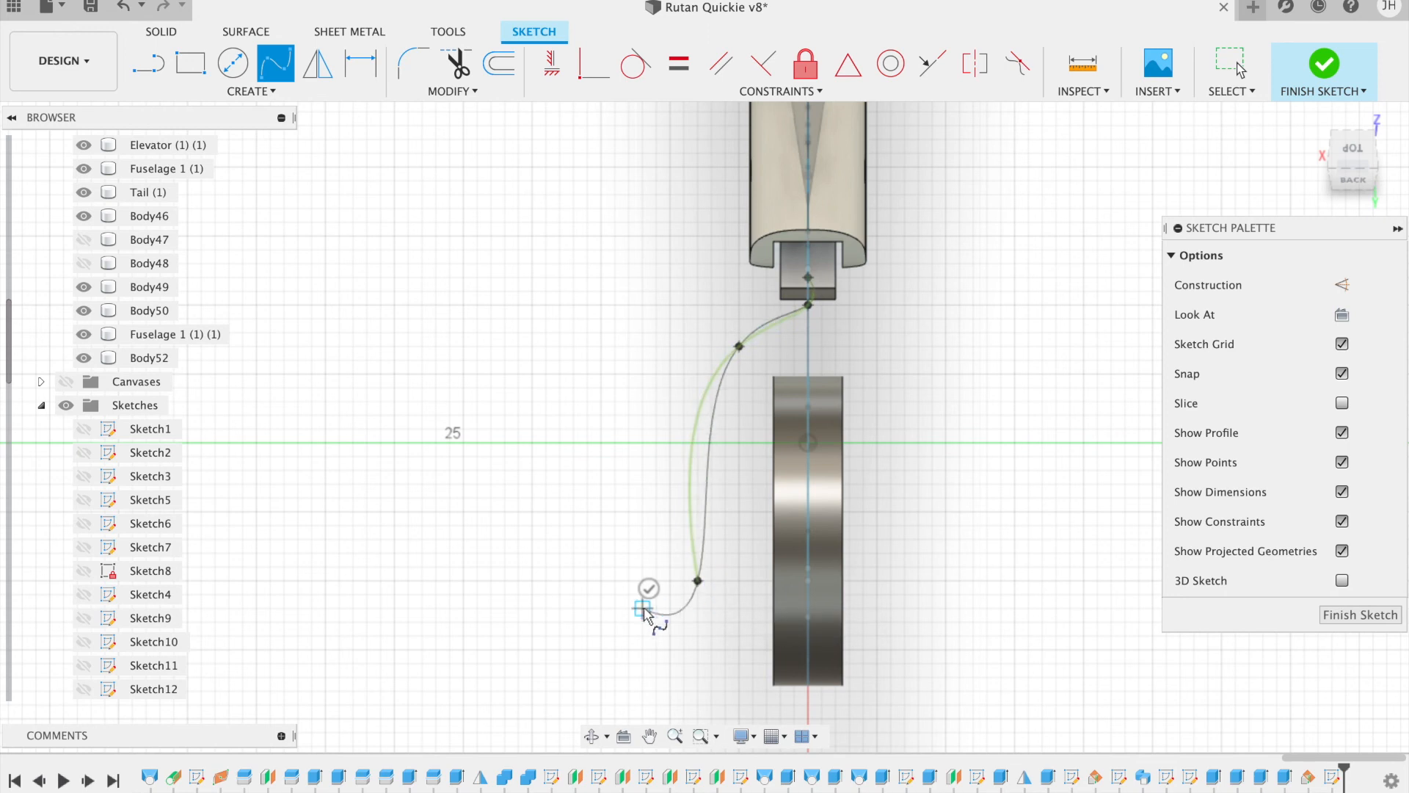
pyautogui.click(647, 588)
# Step: Align the tangent handle at the spline's arm end with the sketch's centre line
pyautogui.scroll(5, 810, 199)
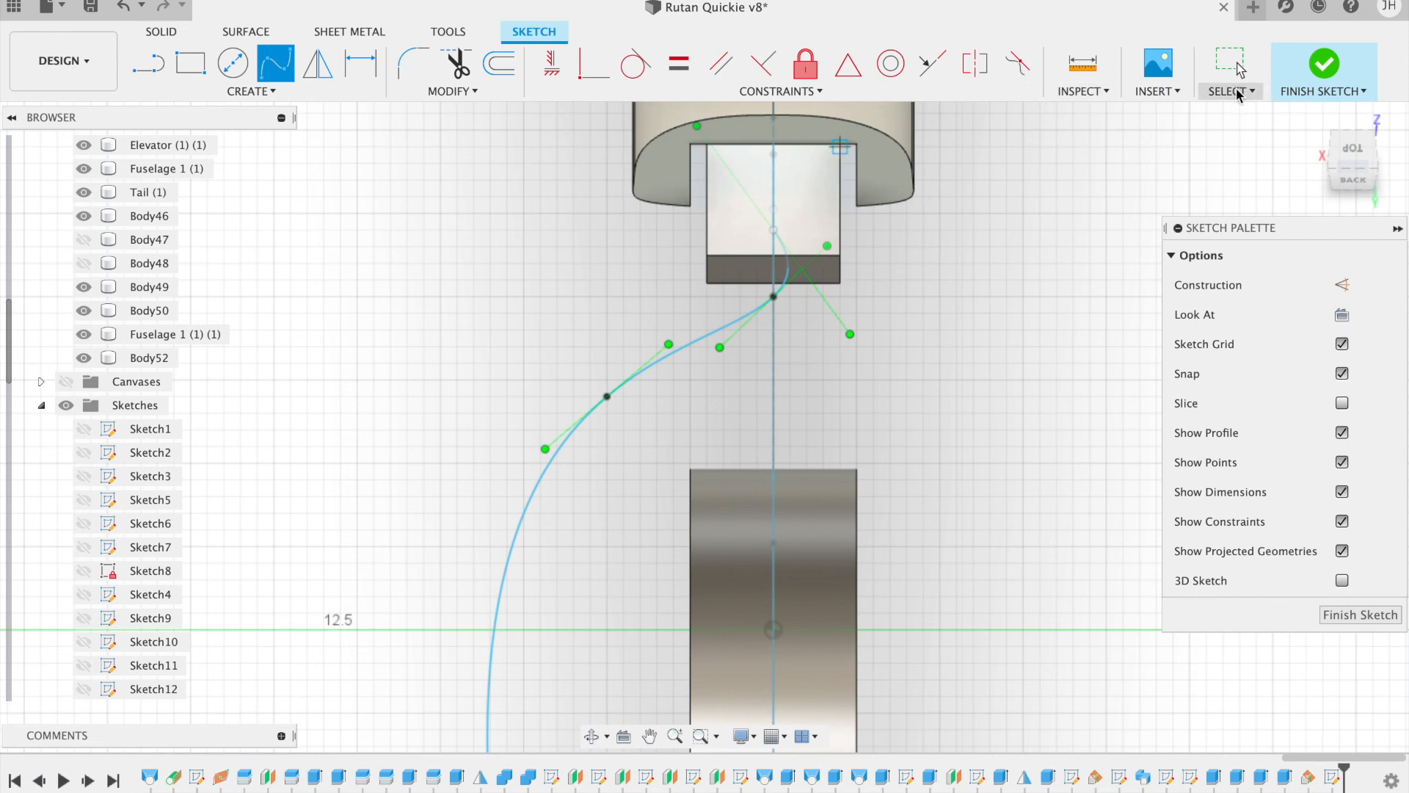
pyautogui.click(1238, 91)
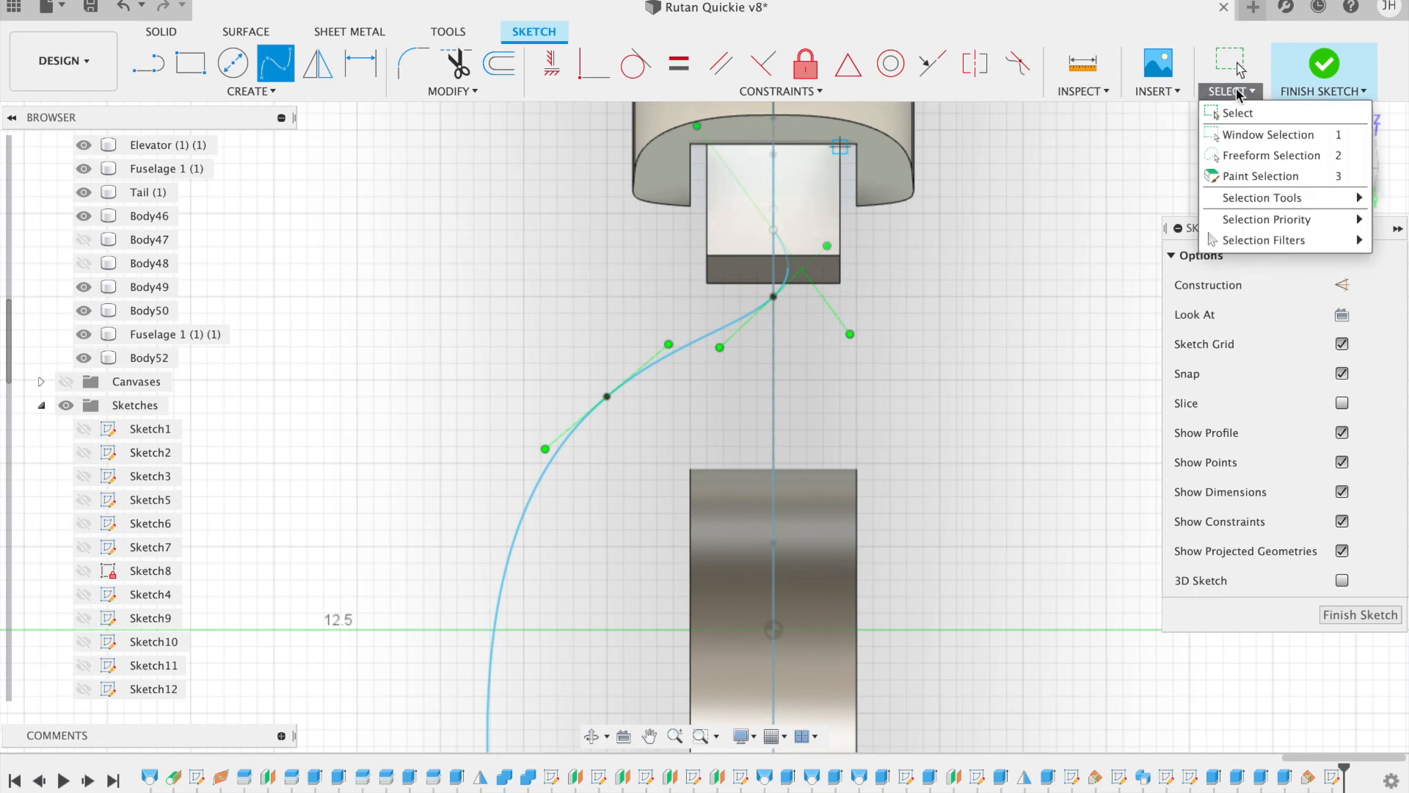
pyautogui.click(772, 236)
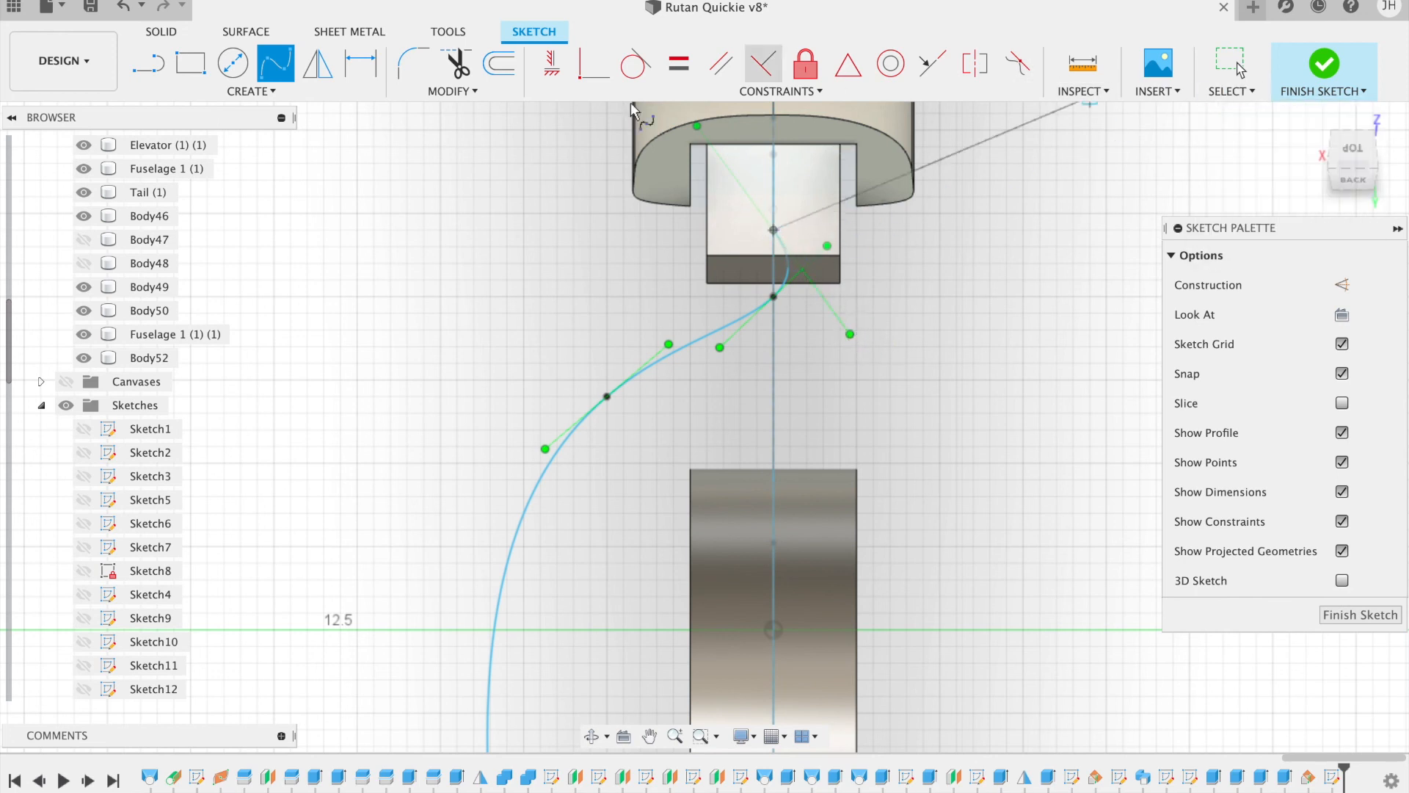
pyautogui.click(1231, 65)
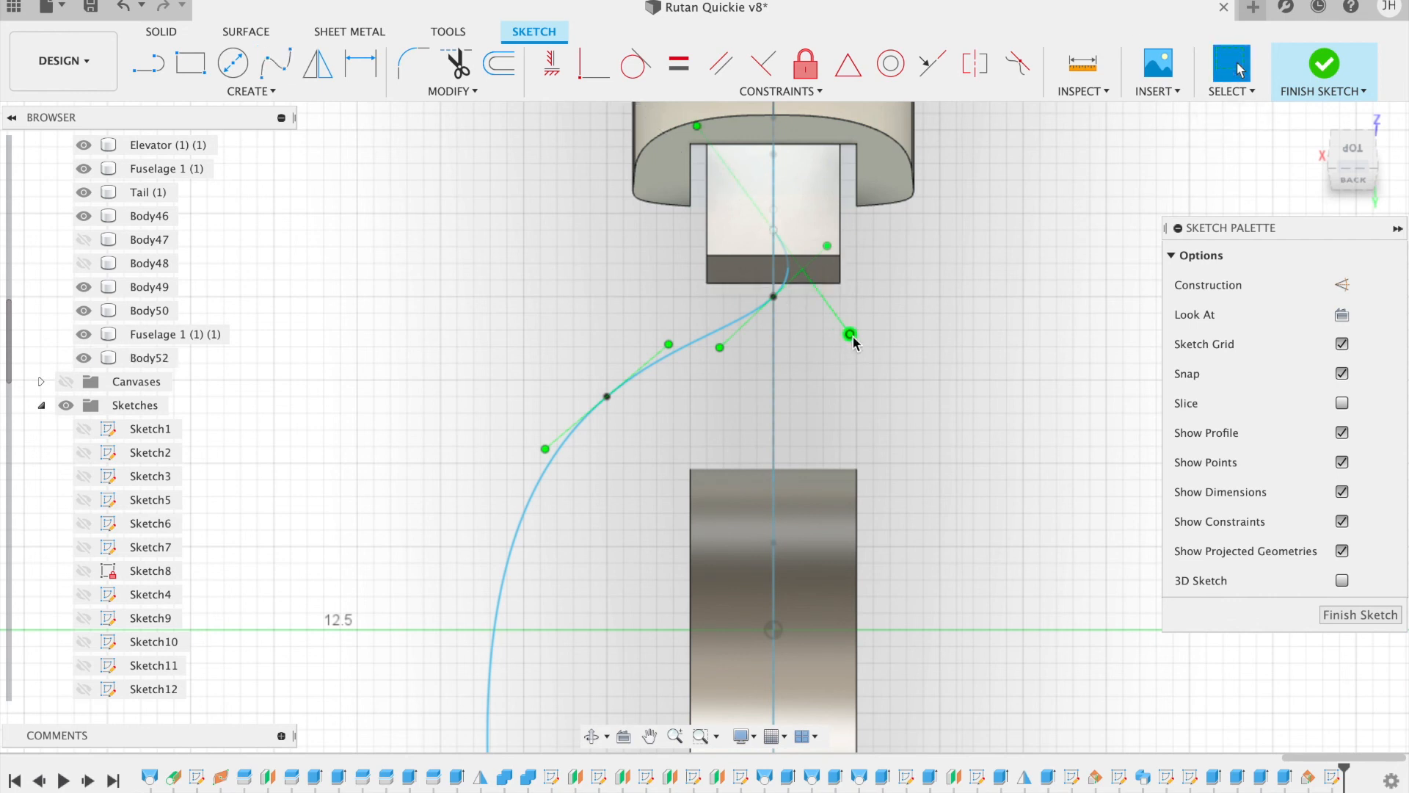
pyautogui.moveTo(850, 335); pyautogui.dragTo(771, 361)
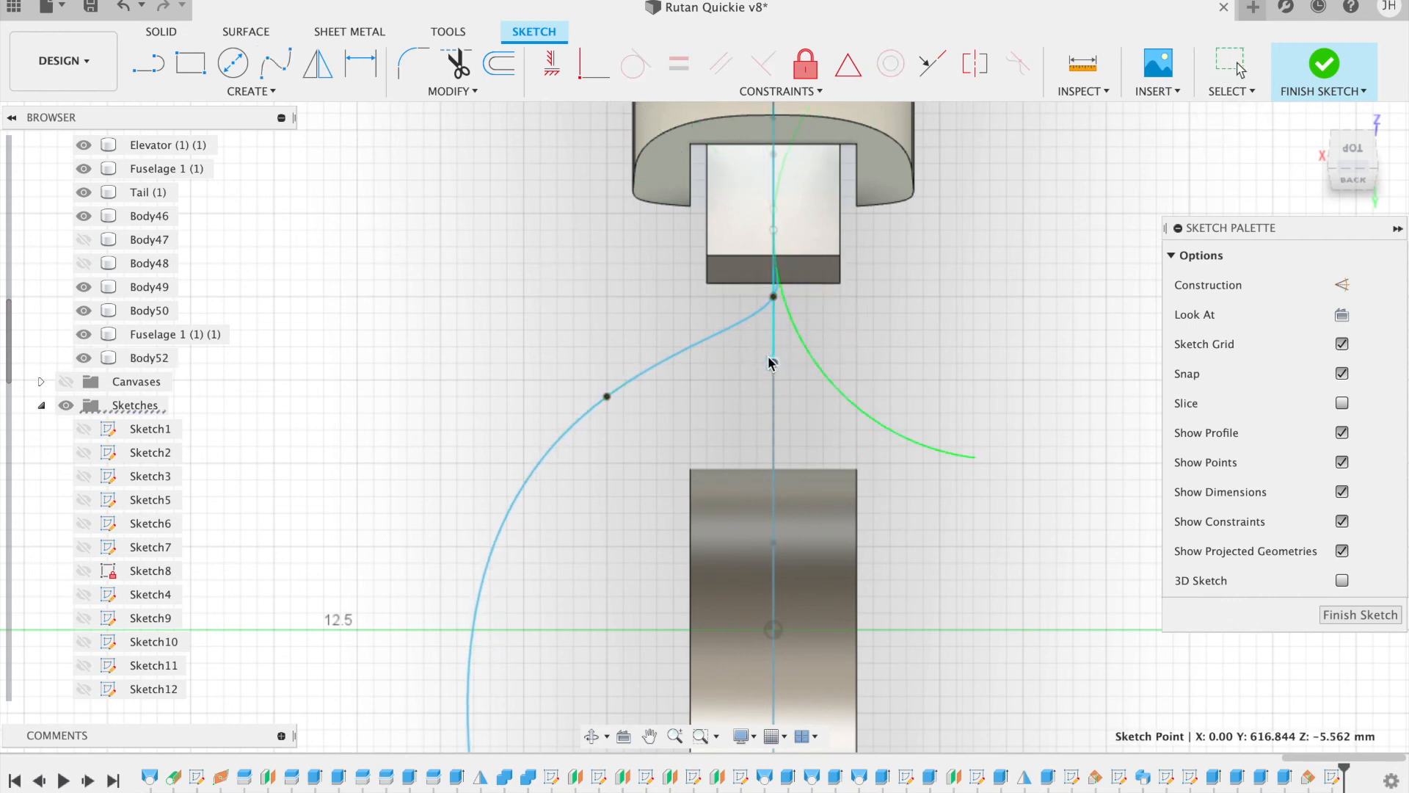
pyautogui.click(775, 296)
pyautogui.rightClick(777, 233)
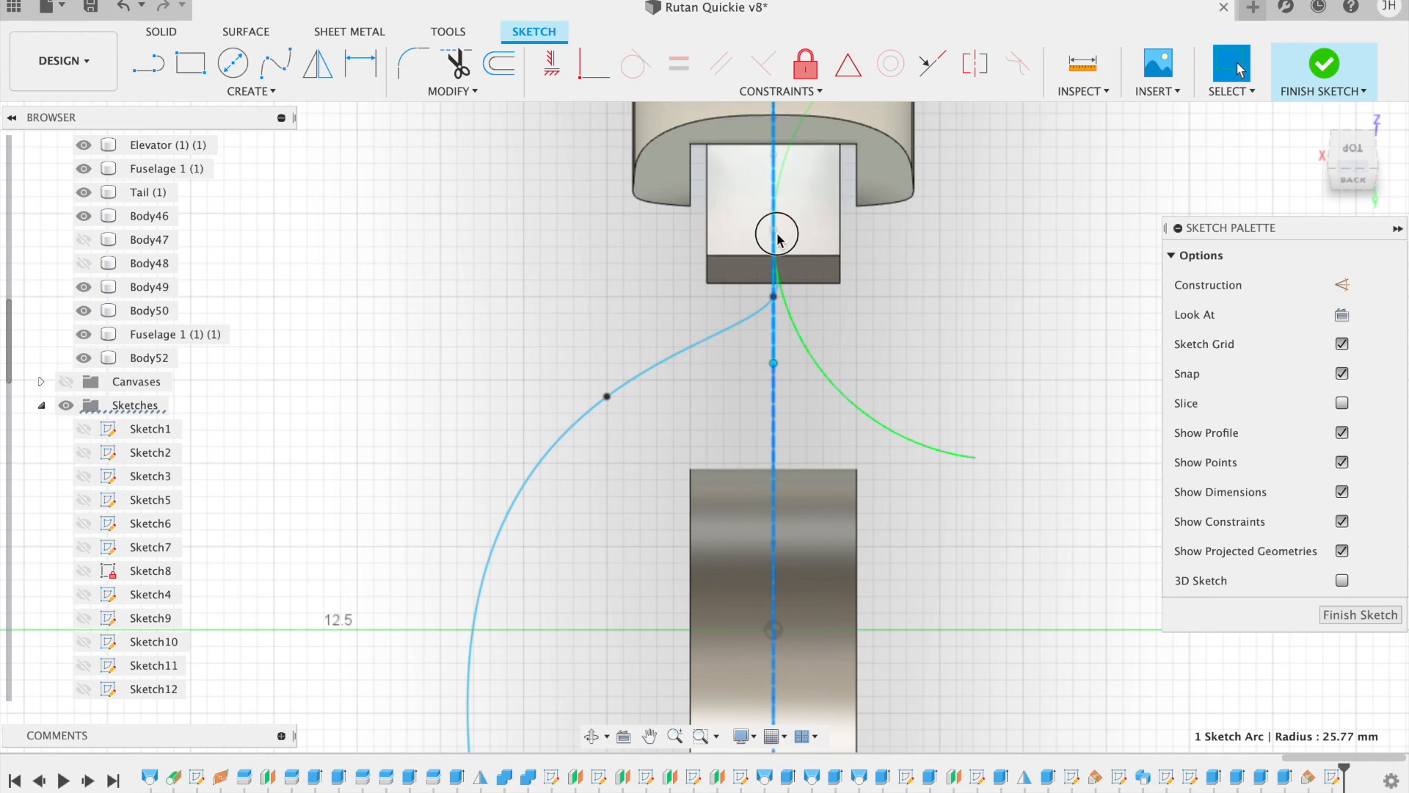
pyautogui.moveTo(778, 233)
pyautogui.mouseDown()
pyautogui.moveTo(774, 302)
pyautogui.moveTo(728, 335)
pyautogui.mouseUp()
pyautogui.click(739, 383)
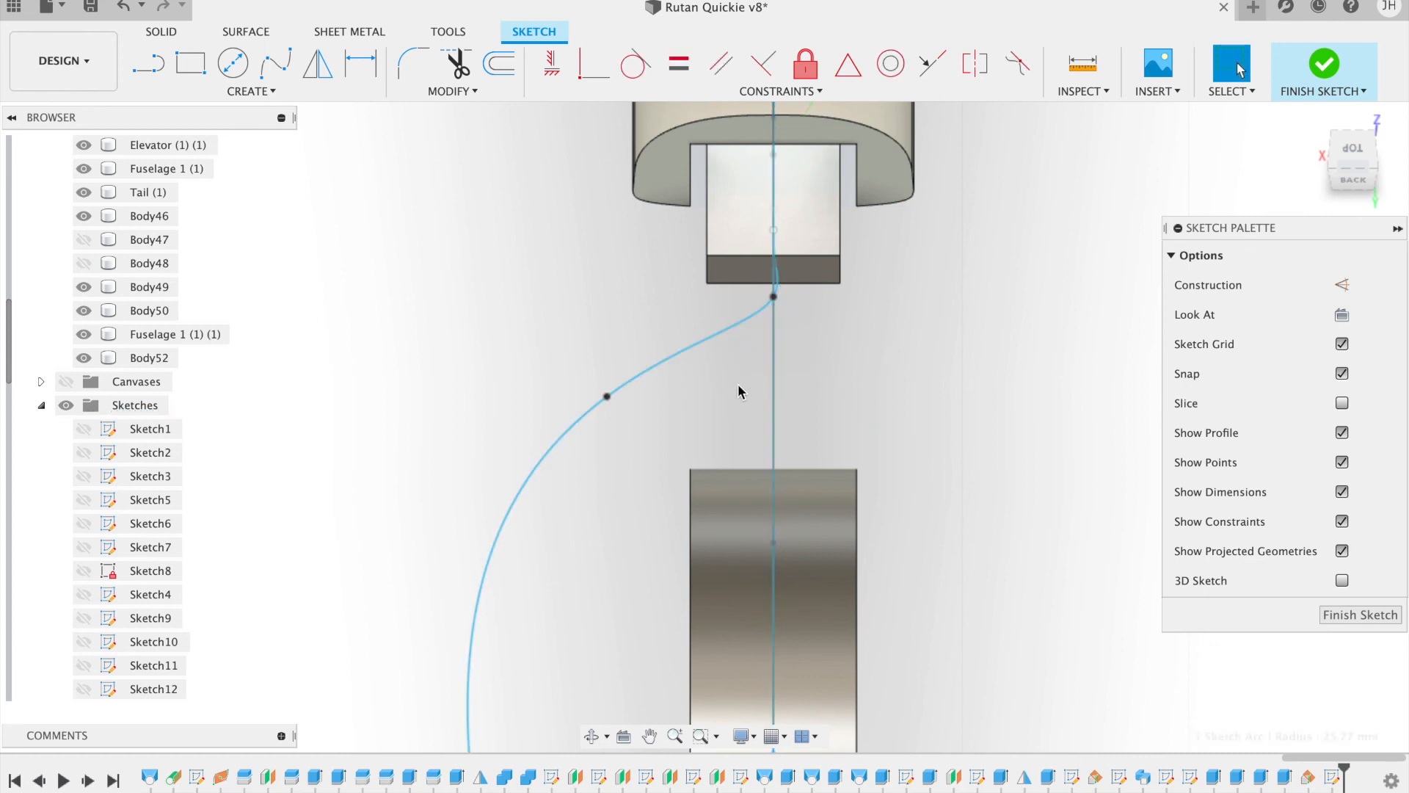
# Step: Move the spline's second fit point 1 mm off the centre line and make its free end run straight alongside Body46, 8 mm out
pyautogui.click(780, 303)
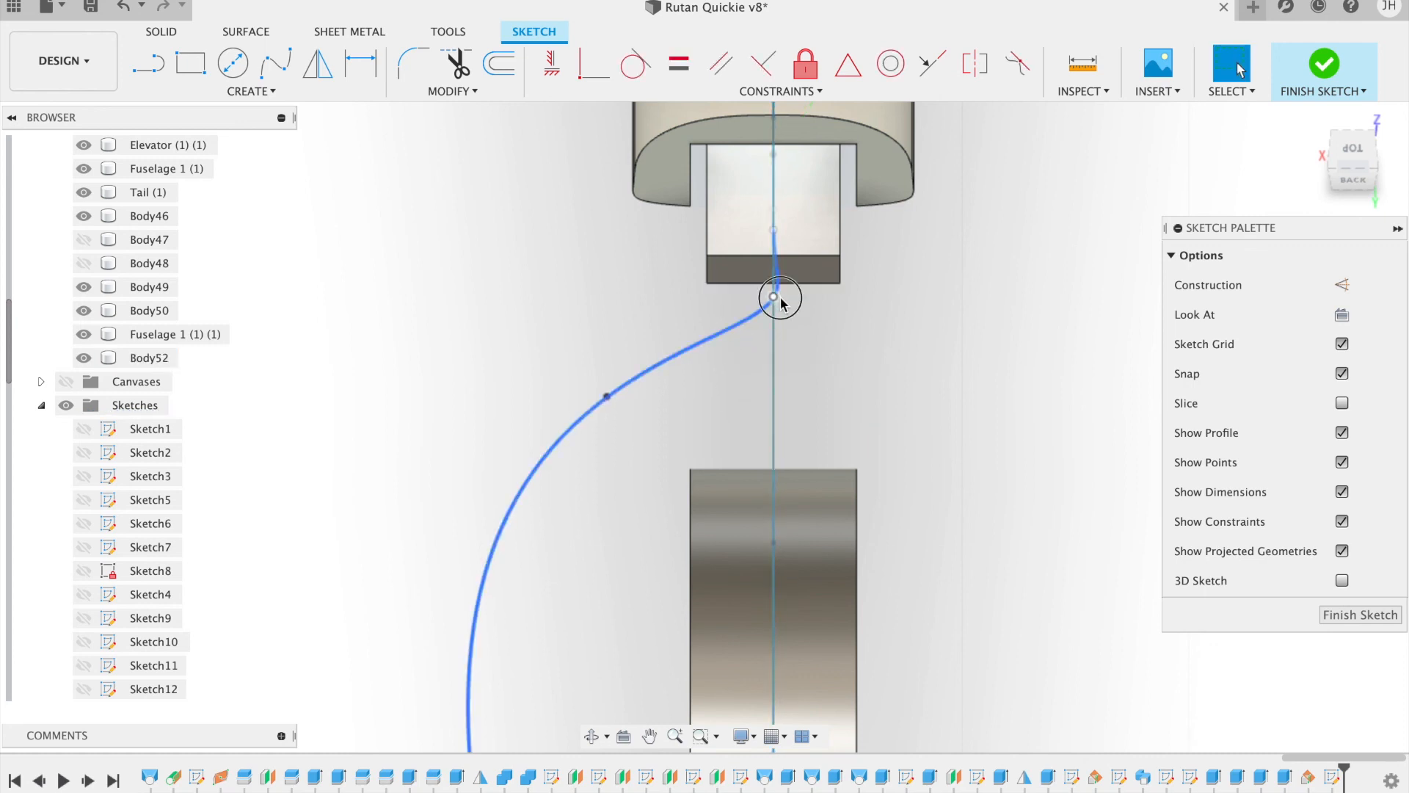
pyautogui.moveTo(780, 299); pyautogui.dragTo(745, 348)
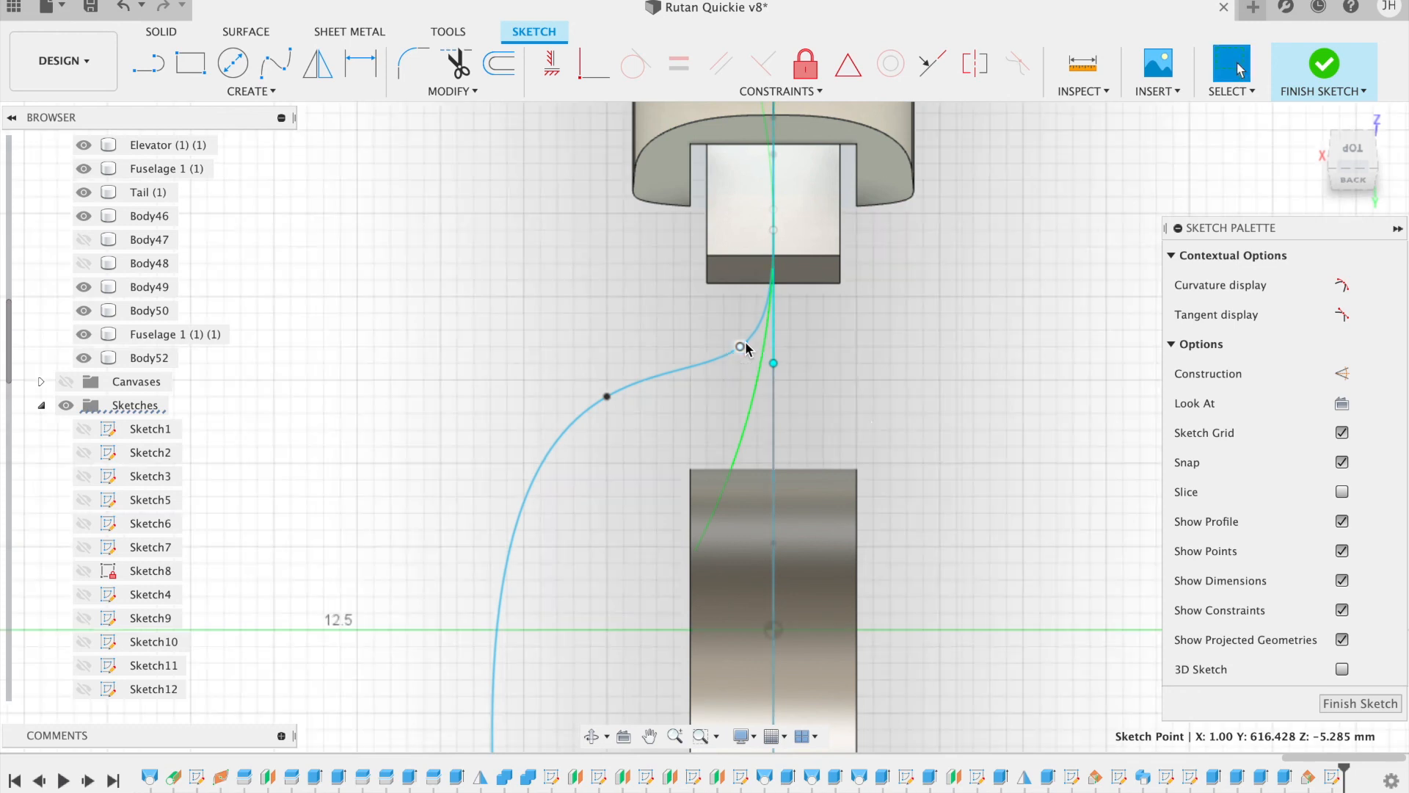
pyautogui.scroll(-5, 786, 425)
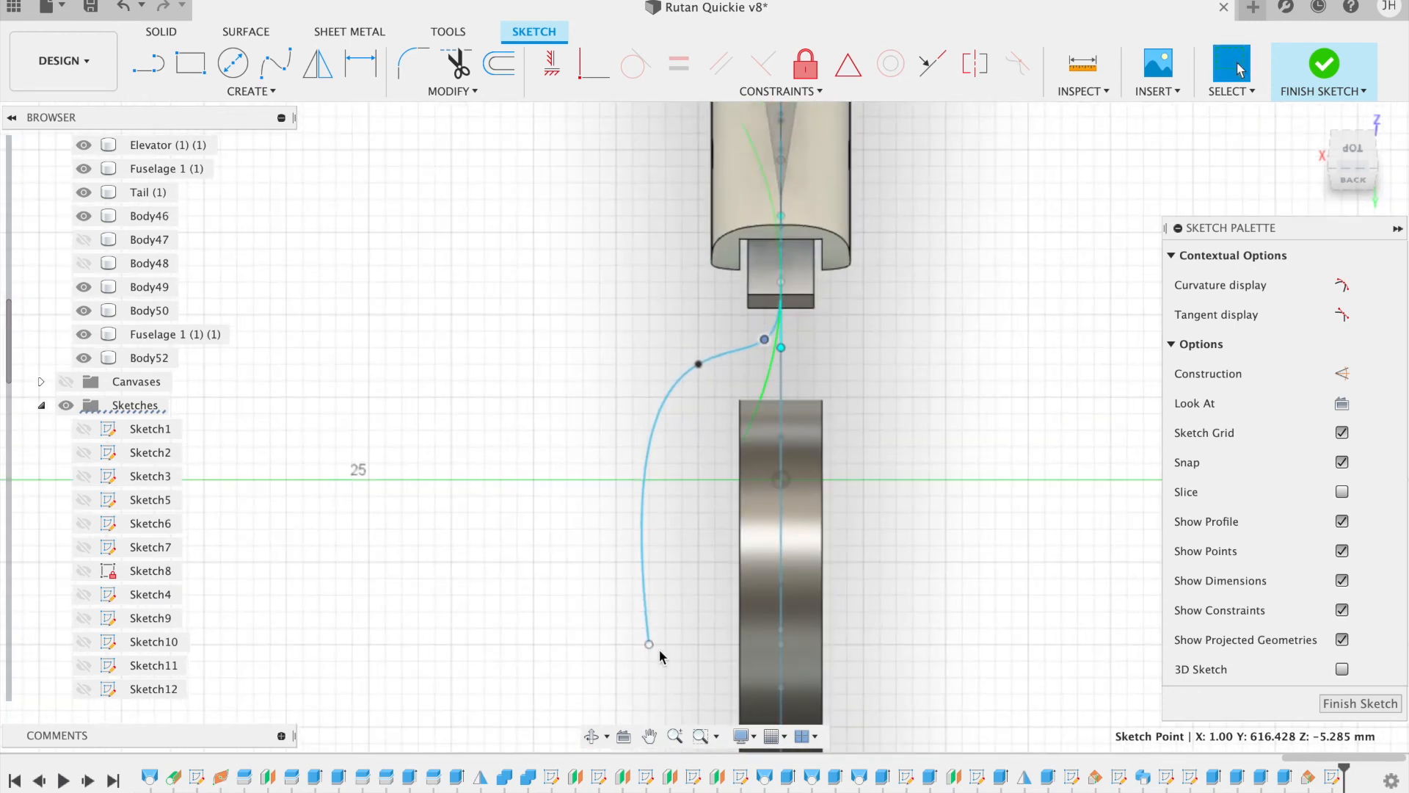
pyautogui.moveTo(646, 565); pyautogui.dragTo(655, 565)
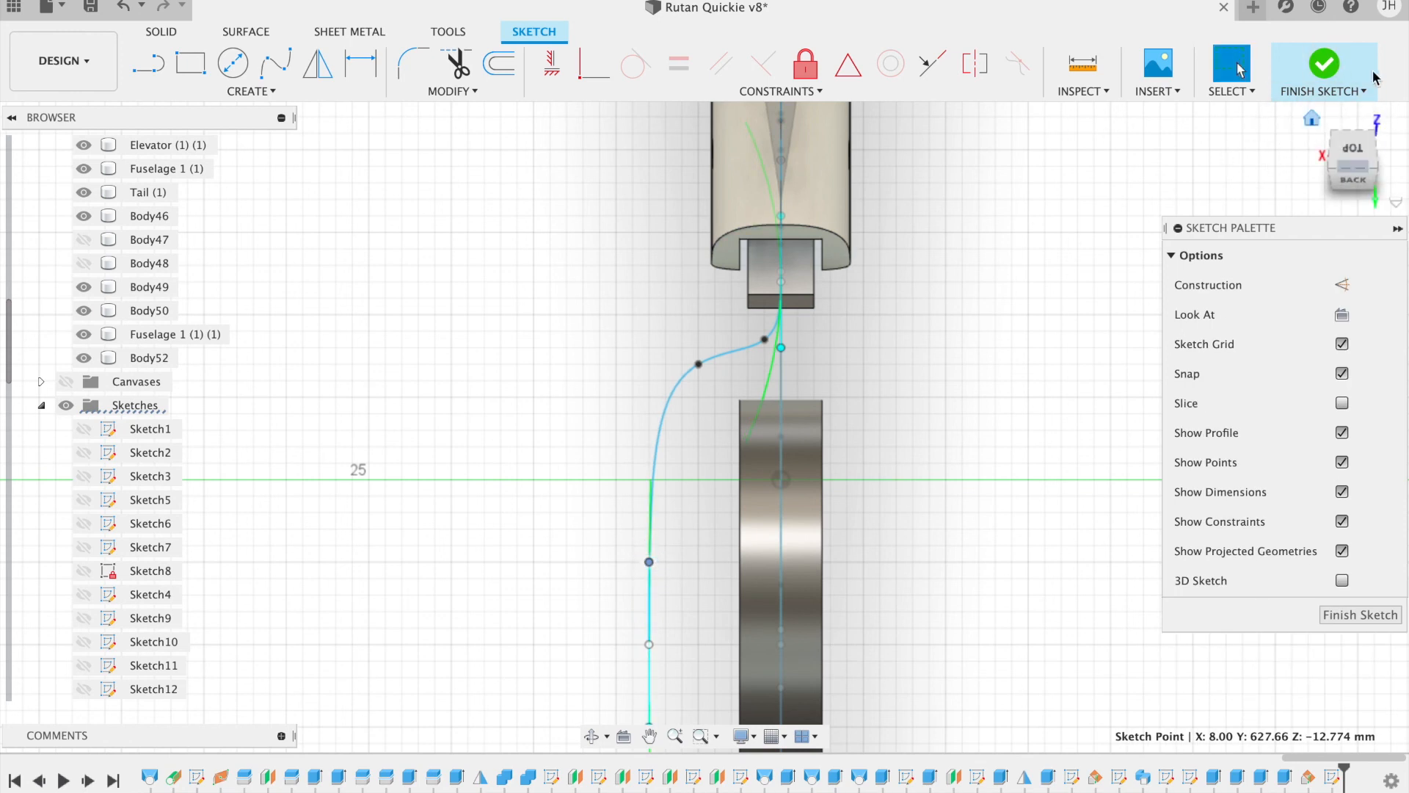
# Step: Mirror the spline about the centre line to form both fork sides around Body46, and finish the sketch
pyautogui.click(252, 91)
pyautogui.click(166, 363)
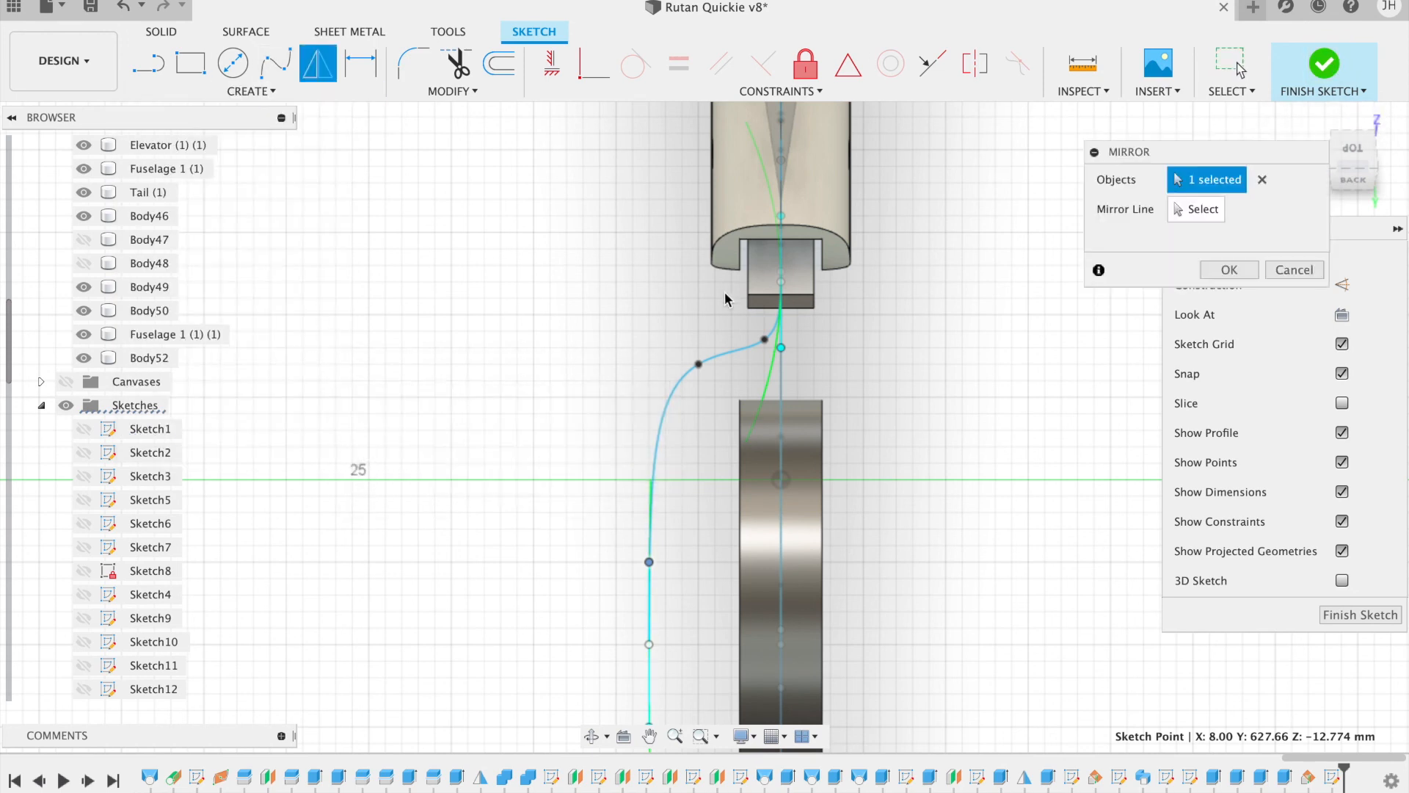
pyautogui.click(730, 357)
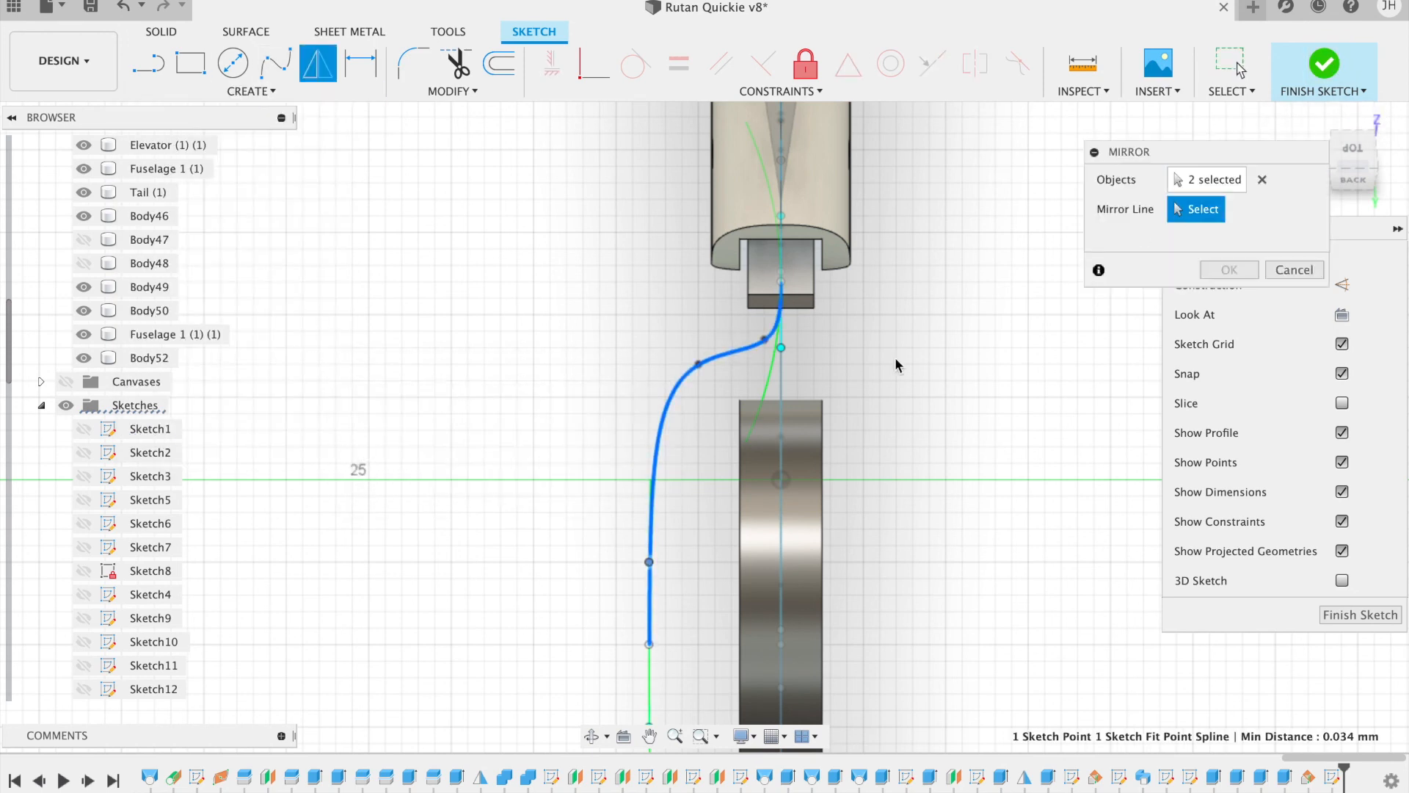
pyautogui.click(781, 382)
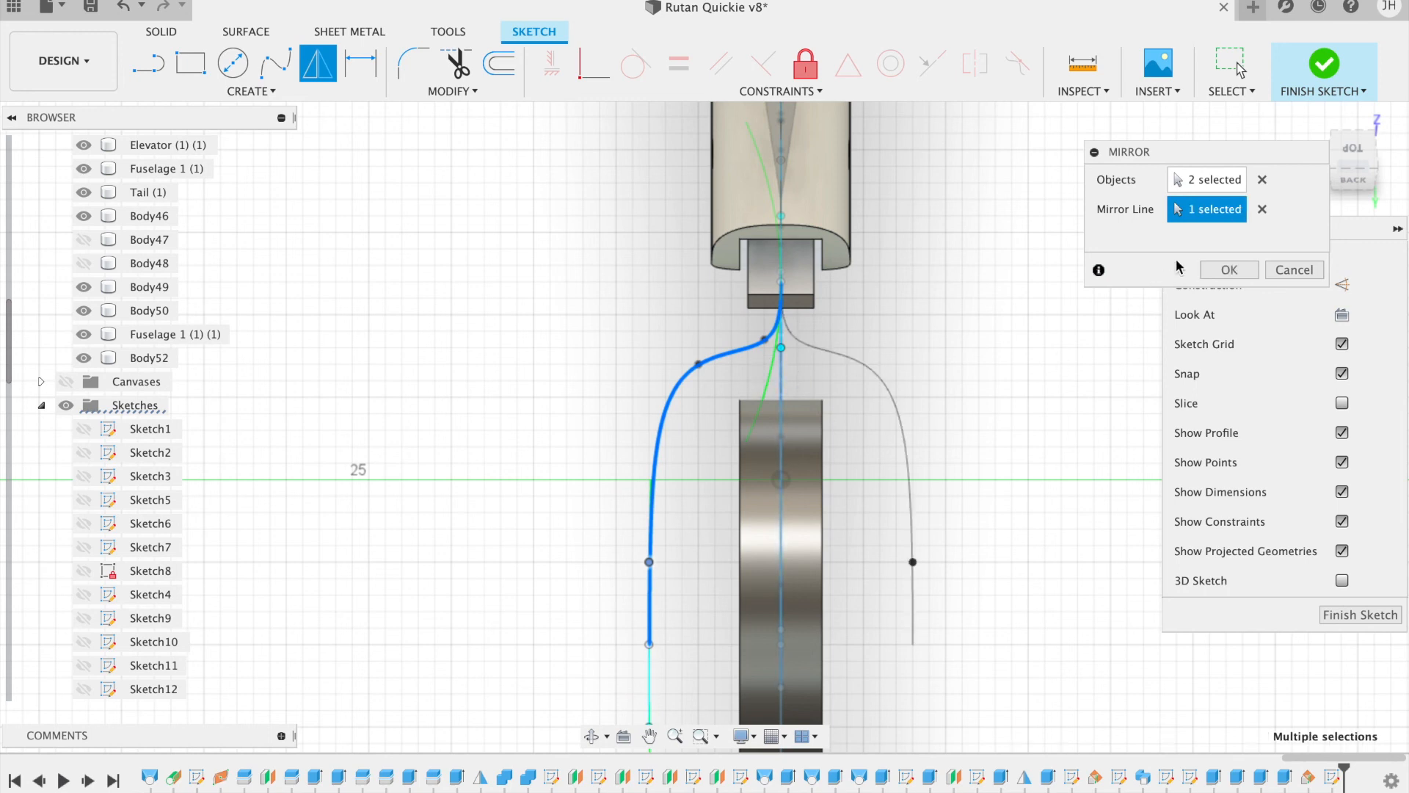
pyautogui.click(1219, 270)
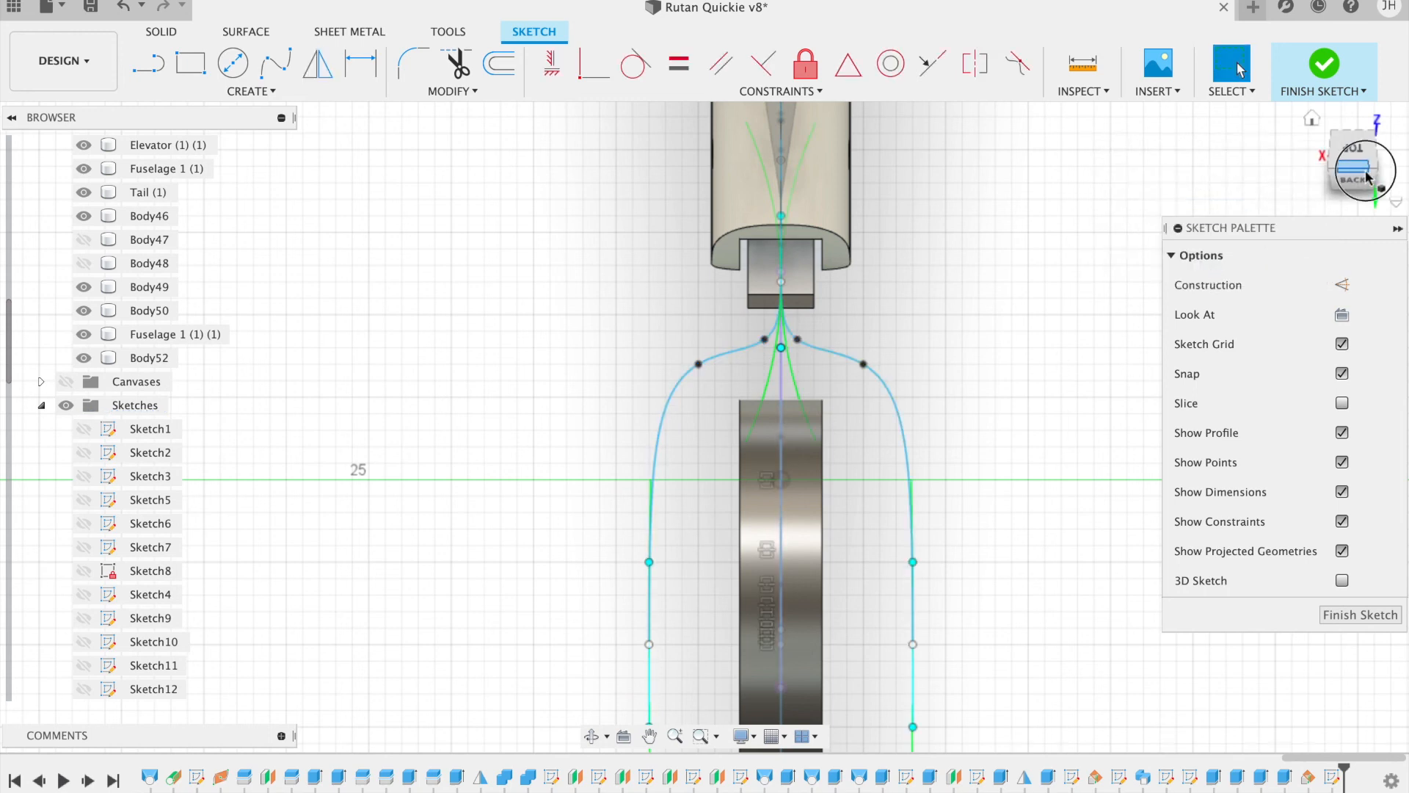
pyautogui.moveTo(1366, 176); pyautogui.dragTo(1293, 147)
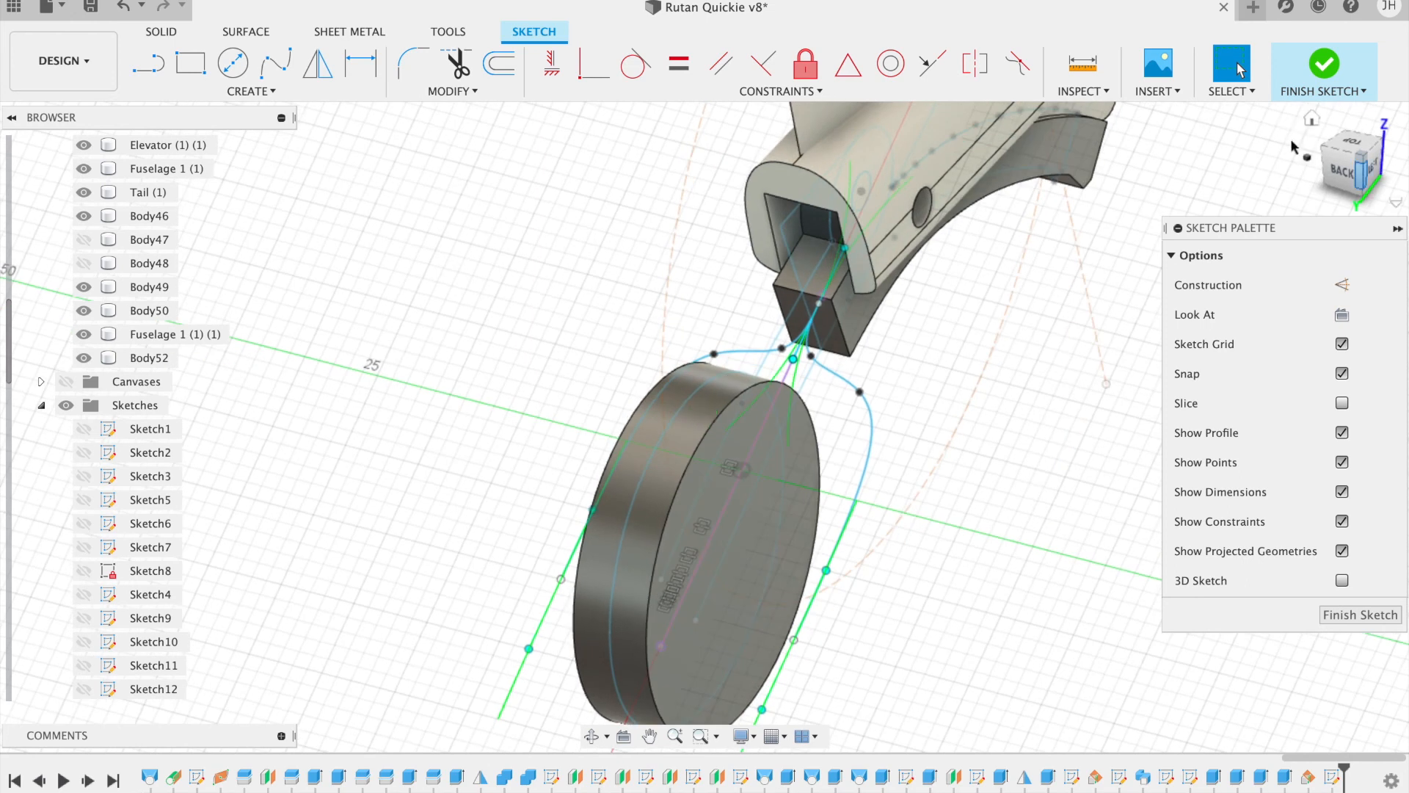
pyautogui.click(1335, 82)
# Step: Sweep the arm's square end face along one fork spline beside Body46, using Parallel orientation
pyautogui.click(230, 93)
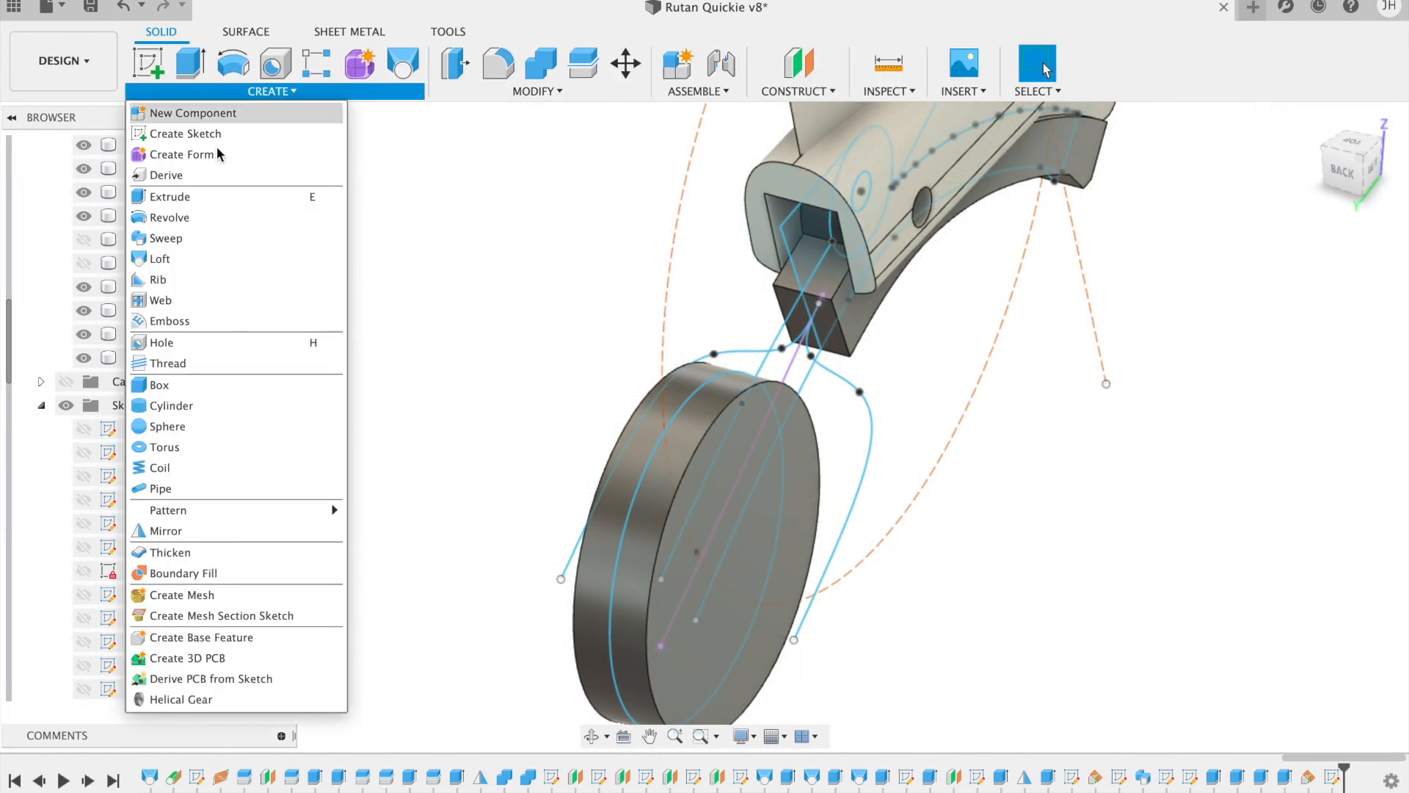
pyautogui.click(176, 238)
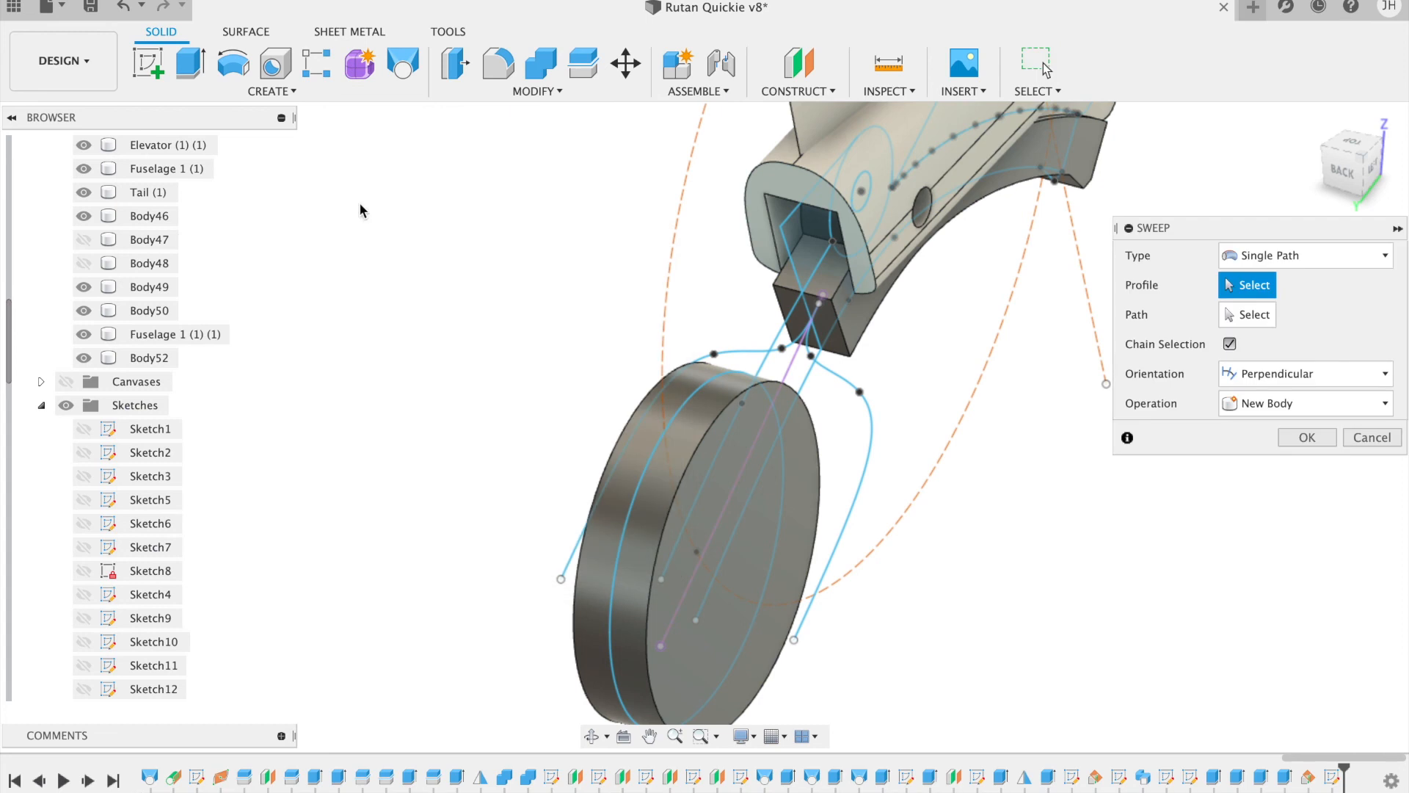
pyautogui.click(790, 308)
pyautogui.click(1241, 314)
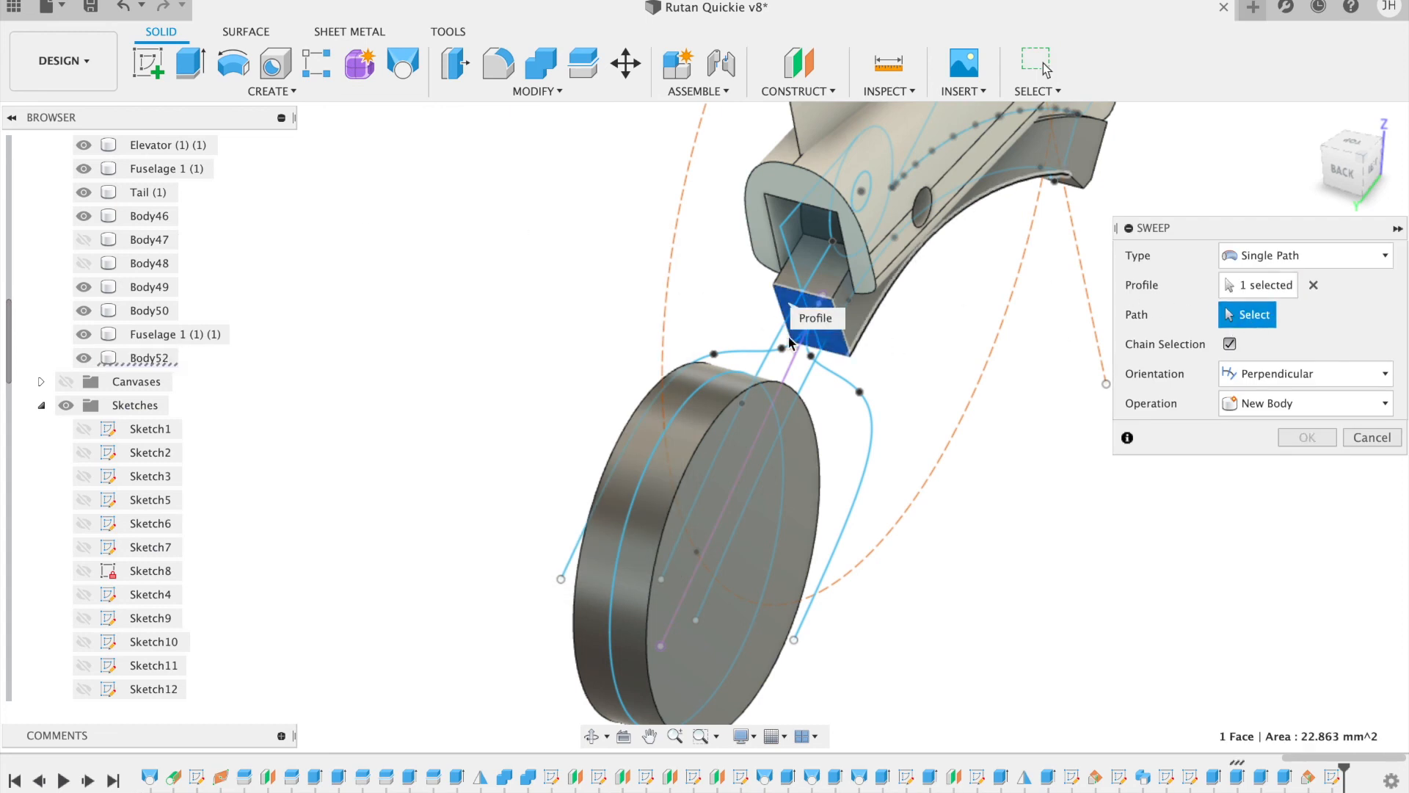
pyautogui.click(743, 353)
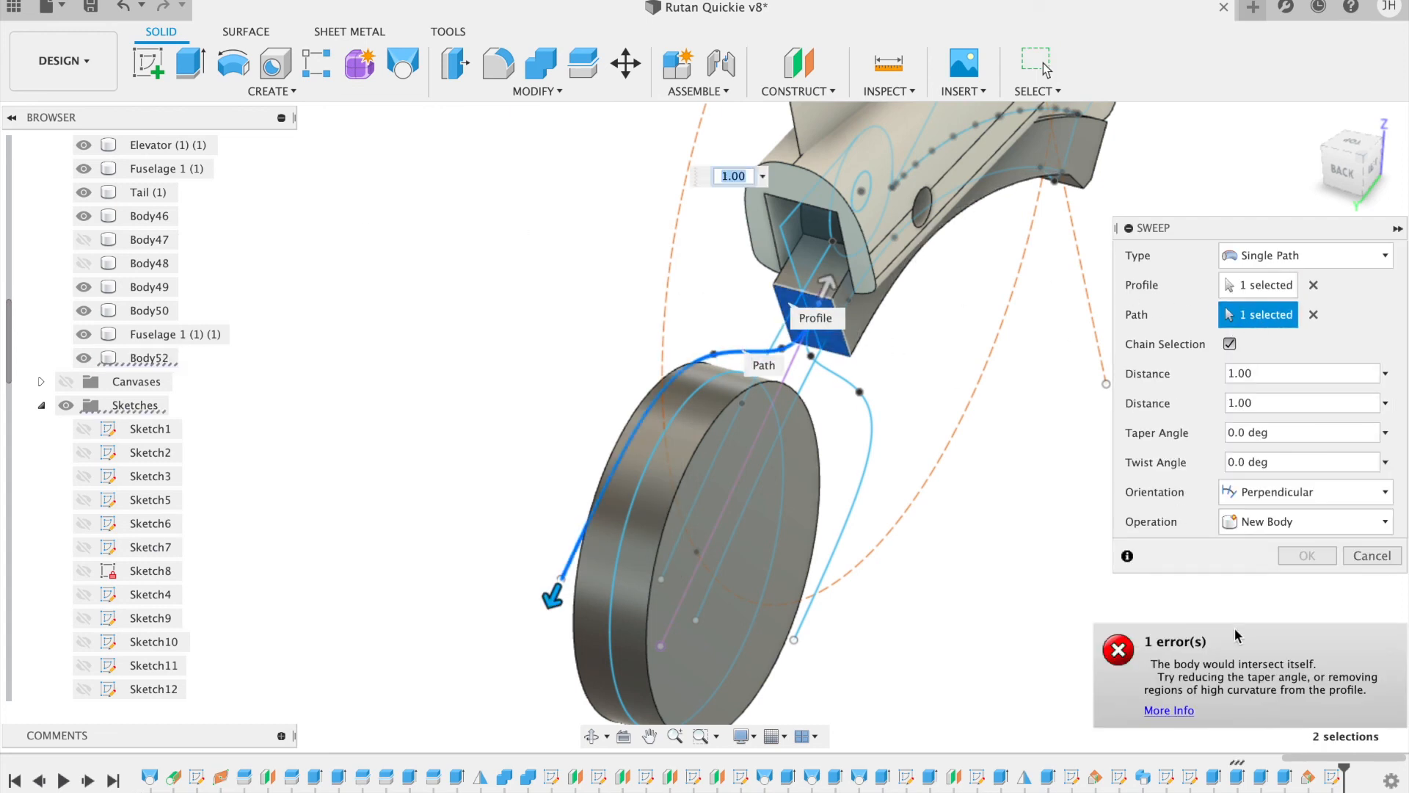
pyautogui.click(1263, 488)
pyautogui.click(1266, 540)
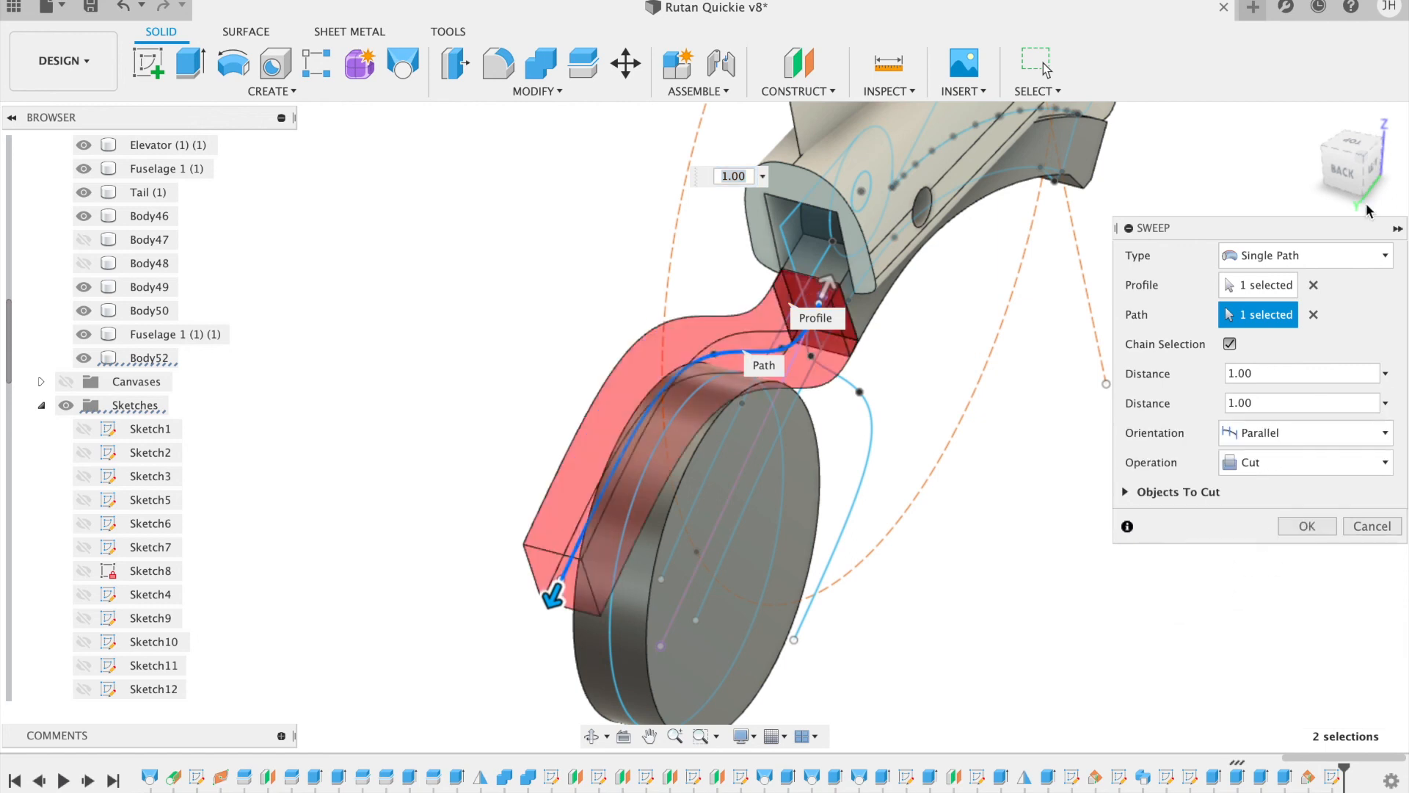
pyautogui.click(1348, 173)
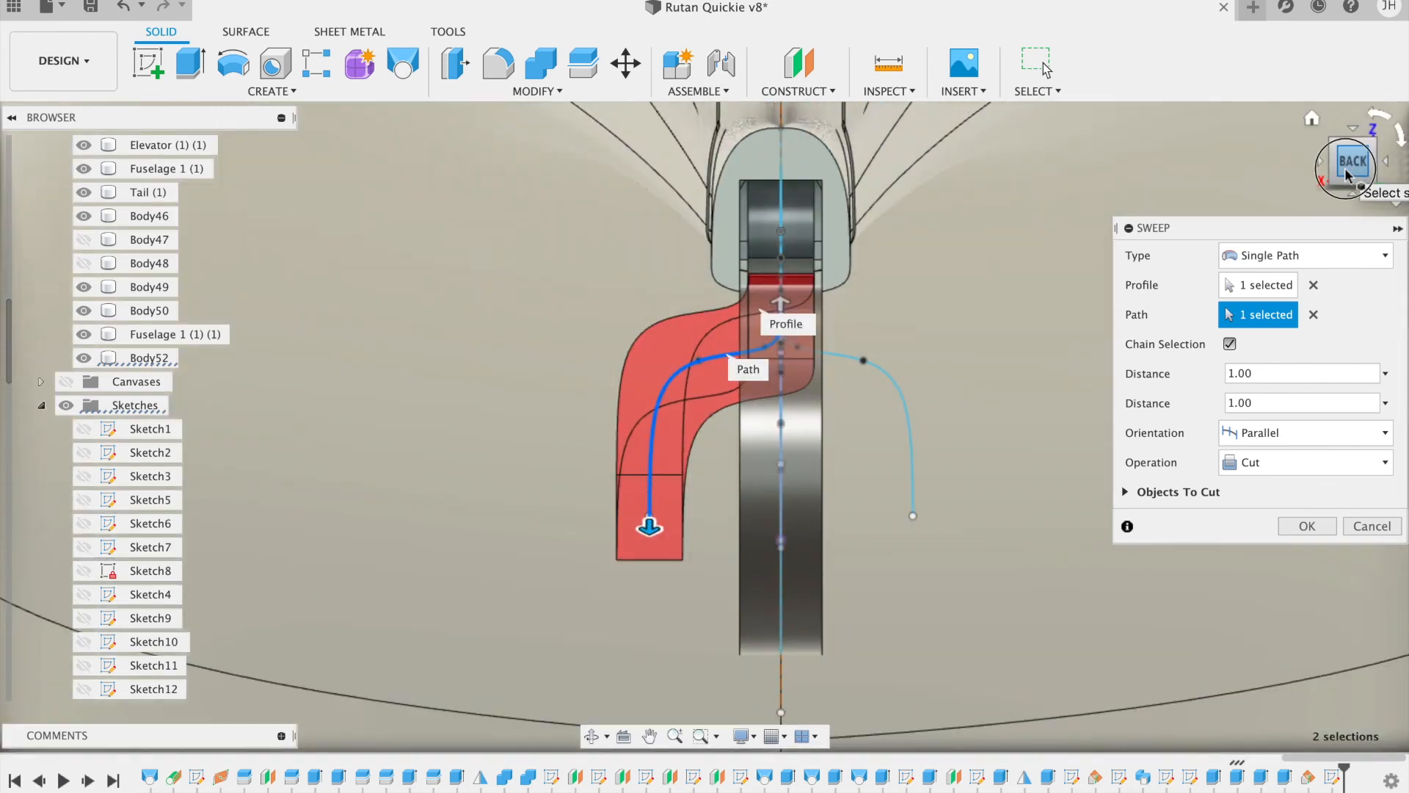
pyautogui.click(1351, 147)
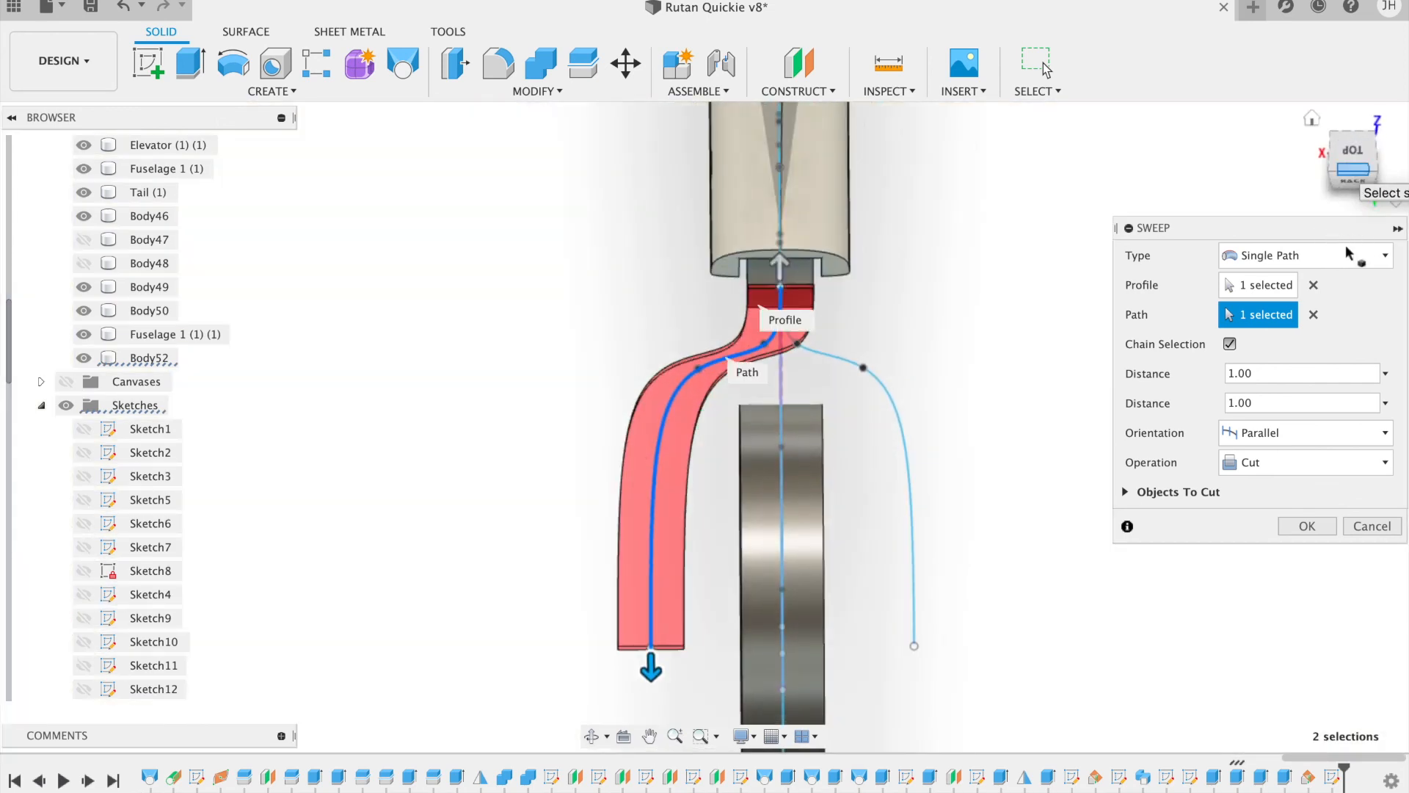
# Step: Try the Perpendicular orientation for the fork sweep, and return it to Parallel
pyautogui.click(1310, 436)
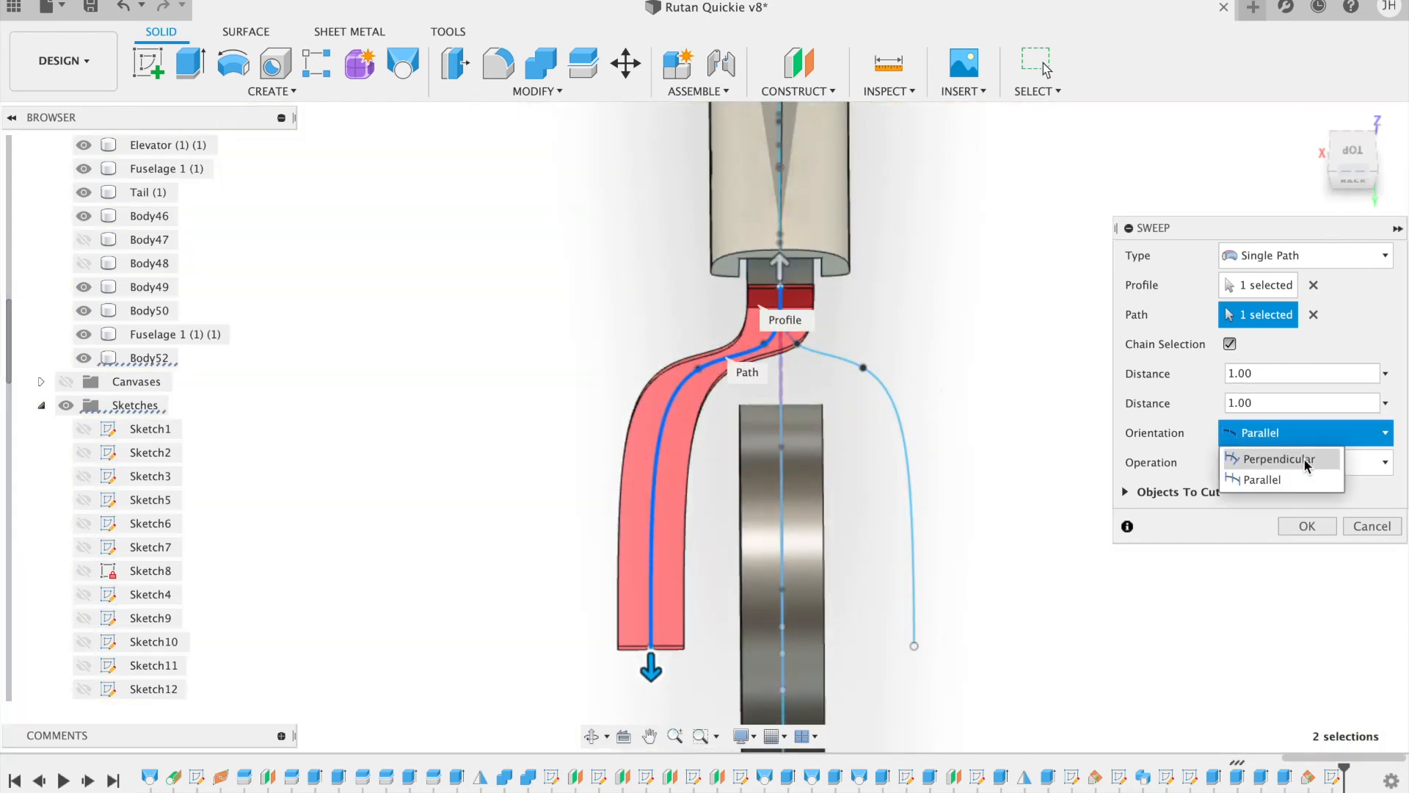
pyautogui.click(1279, 460)
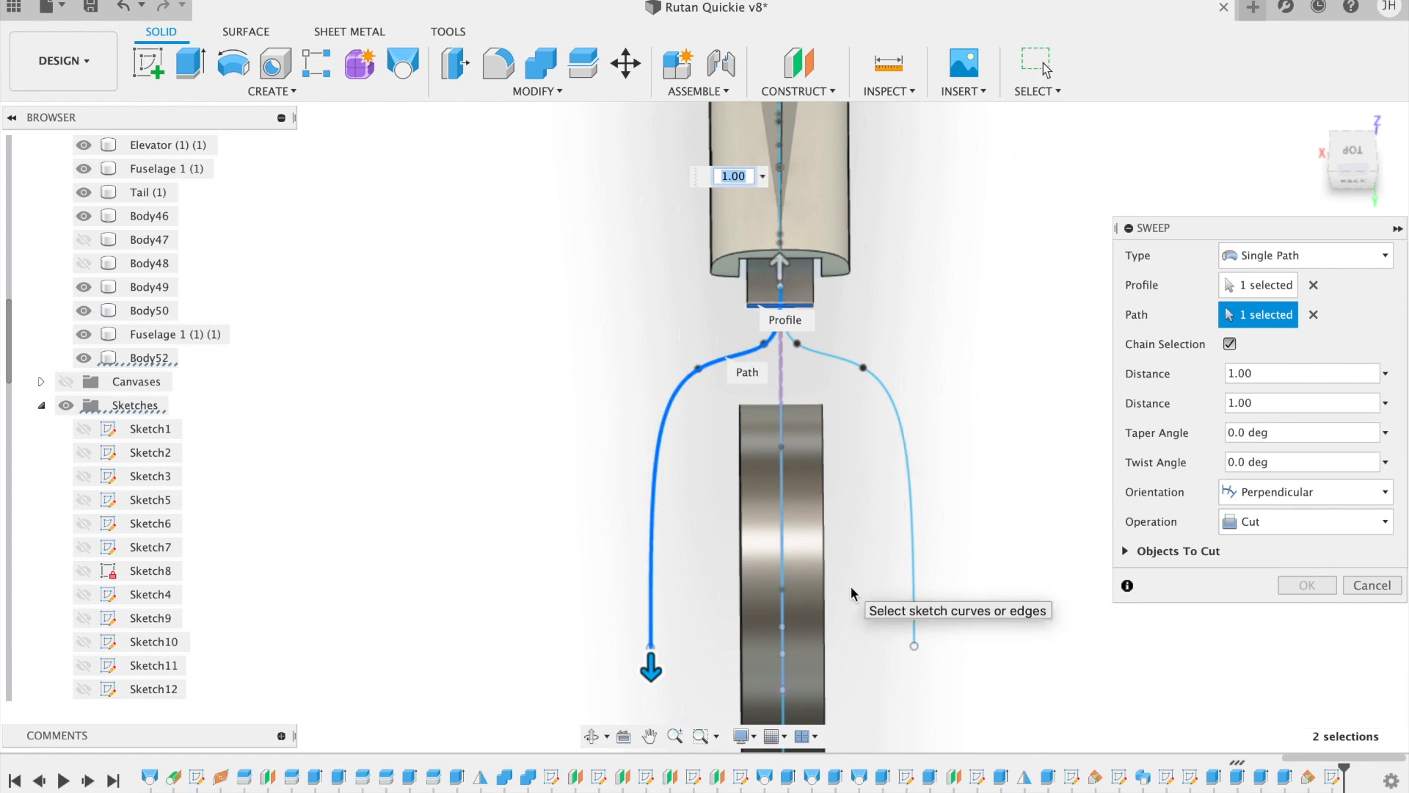
pyautogui.scroll(2, 852, 586)
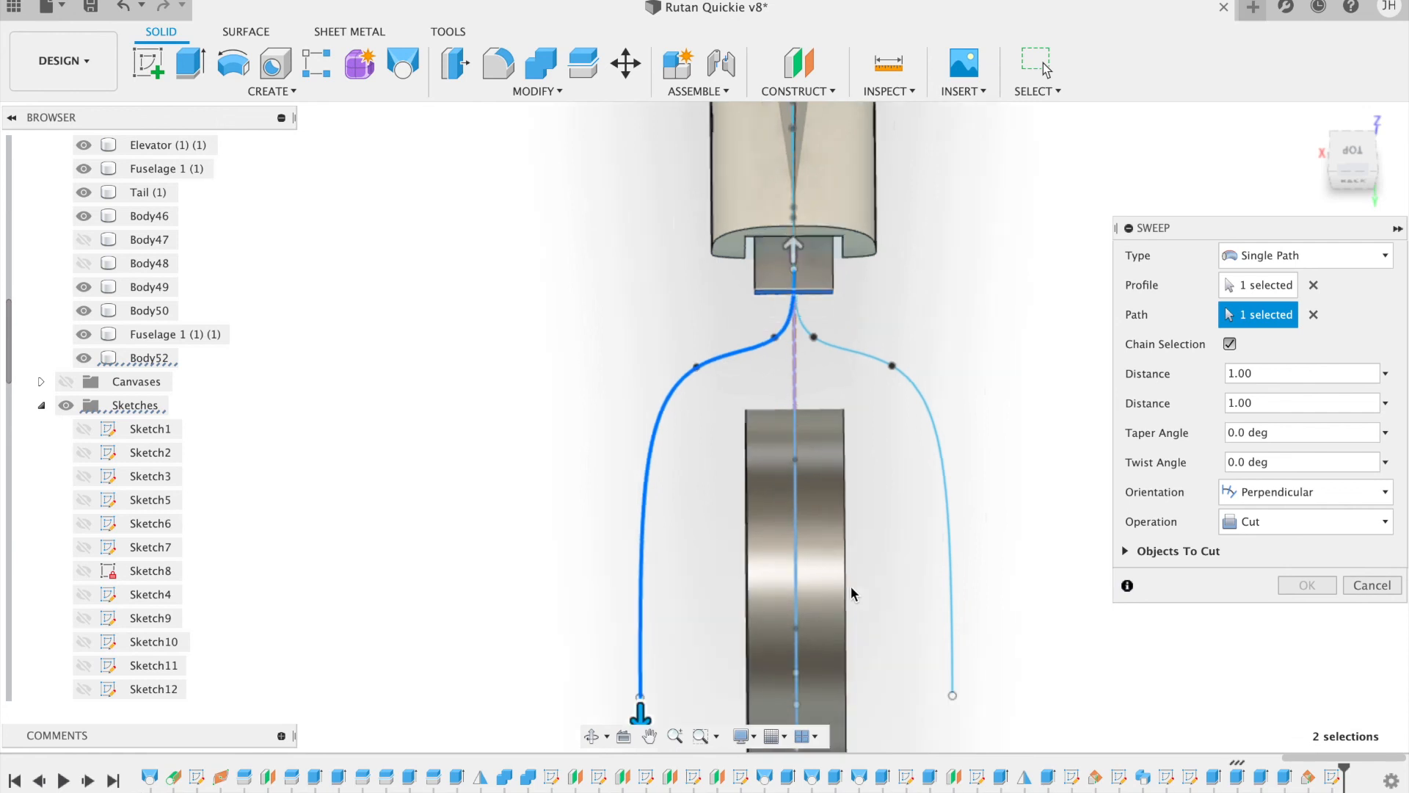
pyautogui.click(775, 341)
pyautogui.click(773, 339)
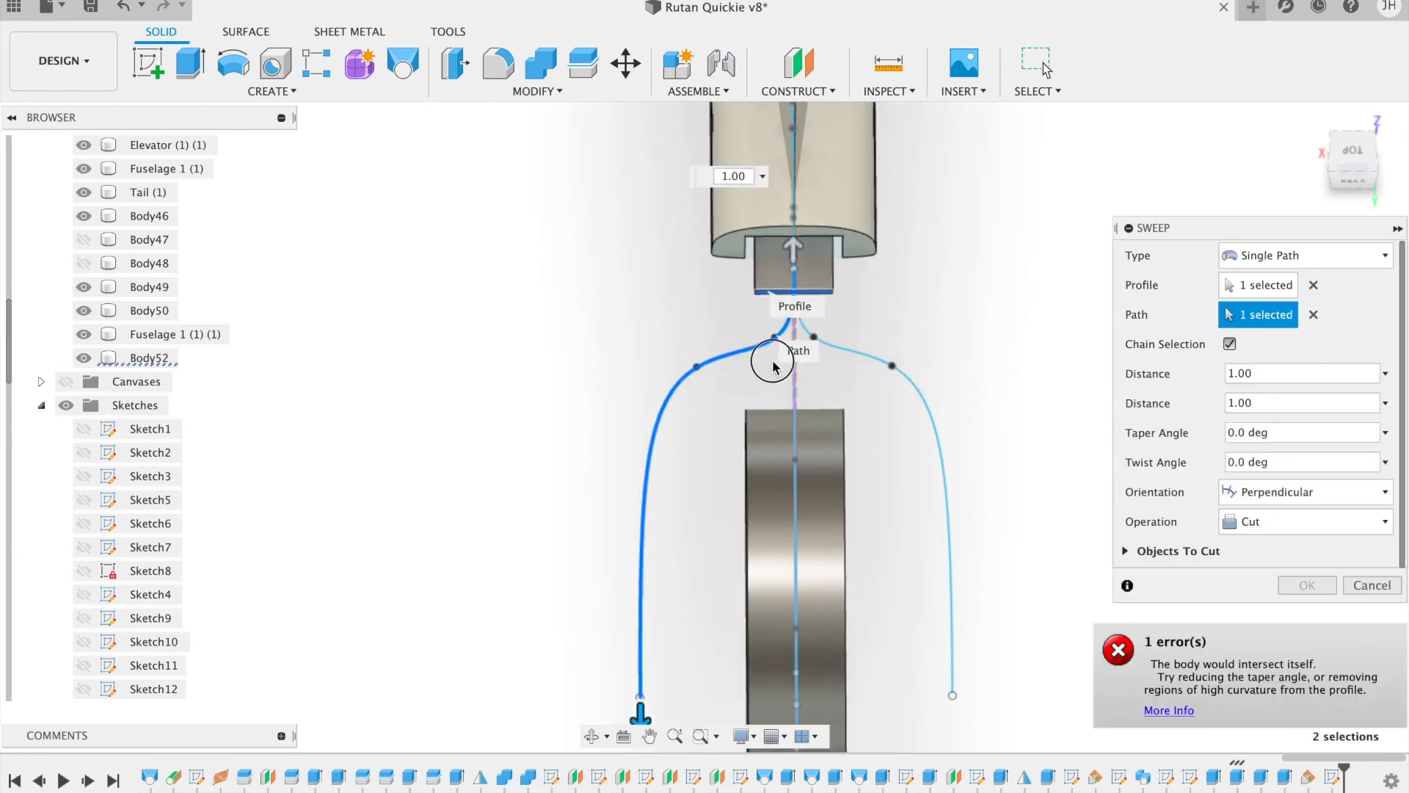
pyautogui.moveTo(795, 242); pyautogui.dragTo(800, 180)
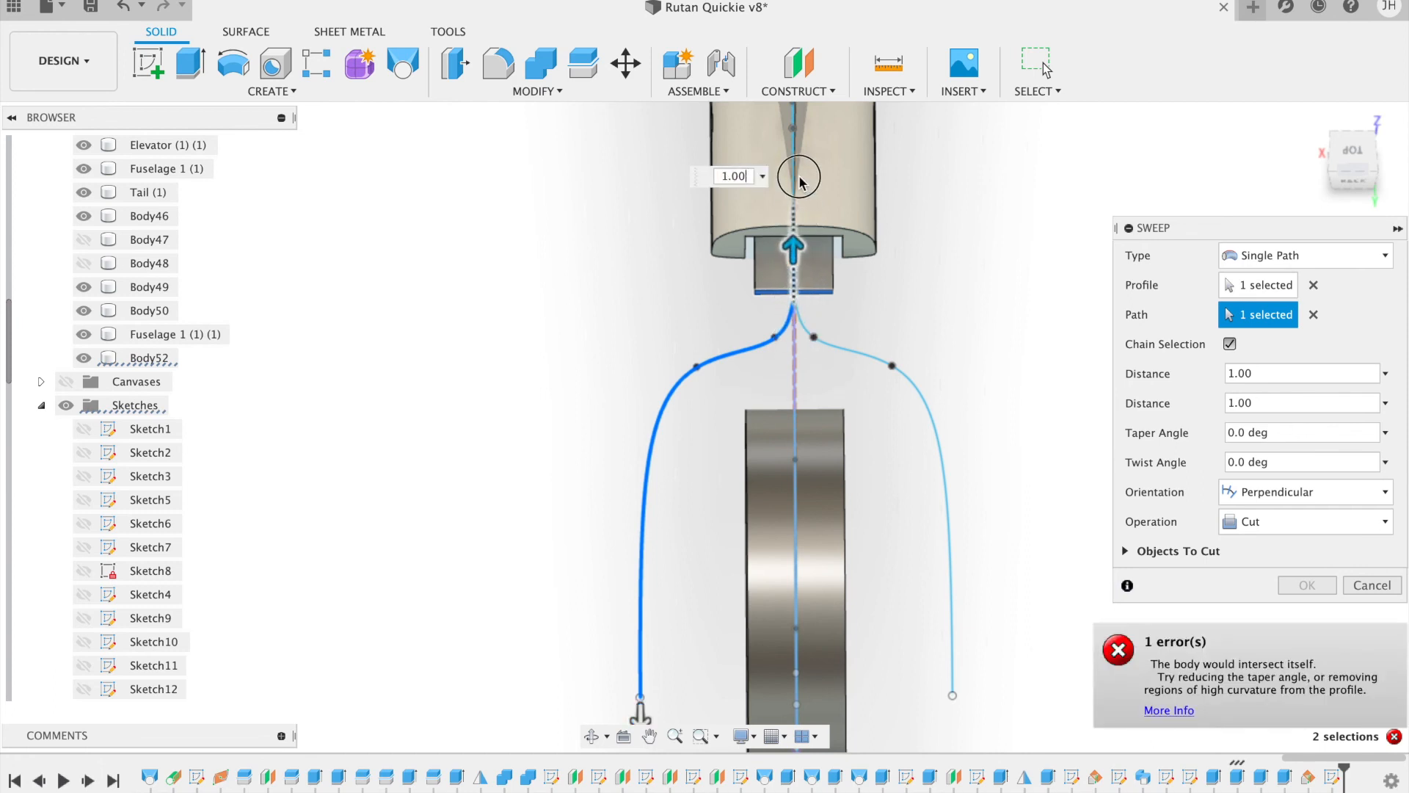
pyautogui.click(1268, 491)
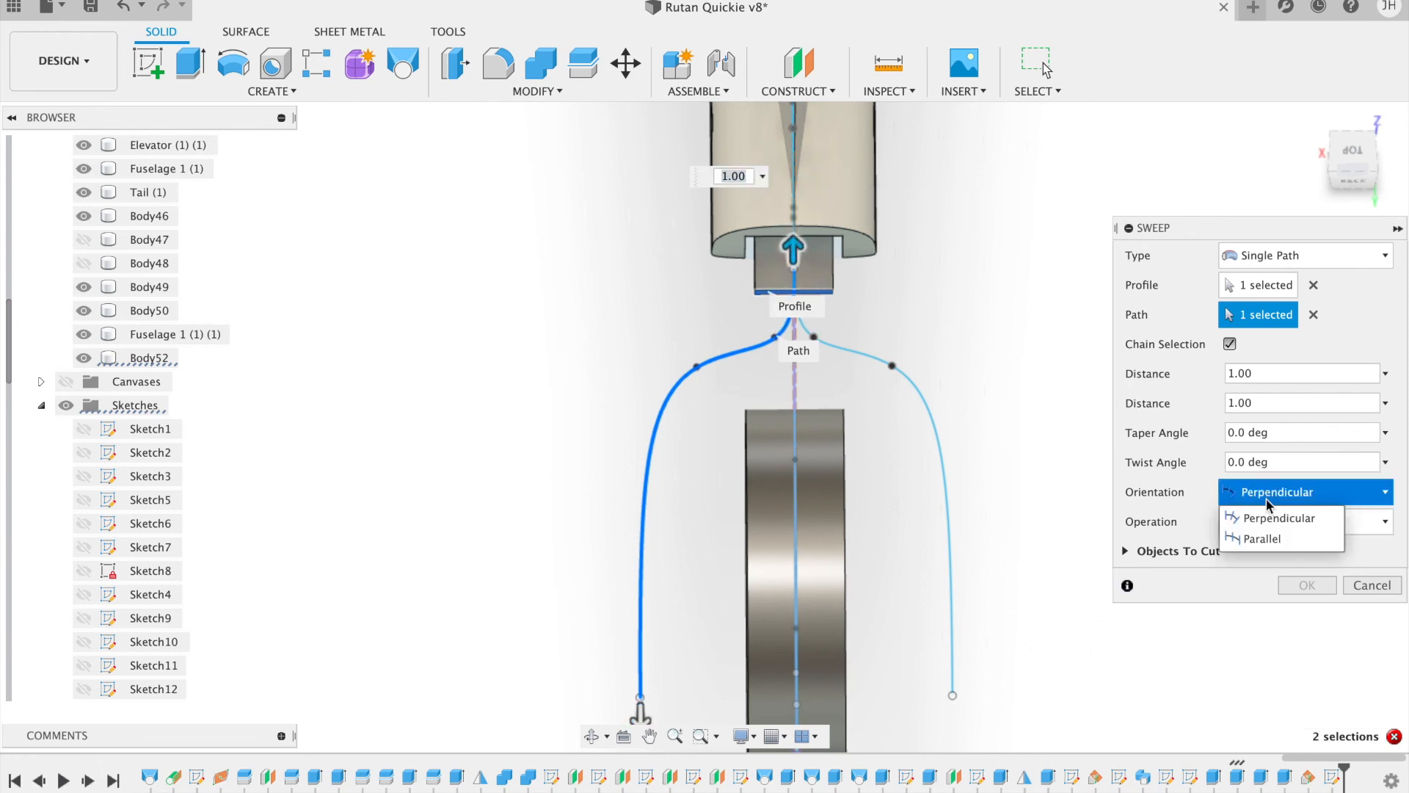
pyautogui.click(1266, 537)
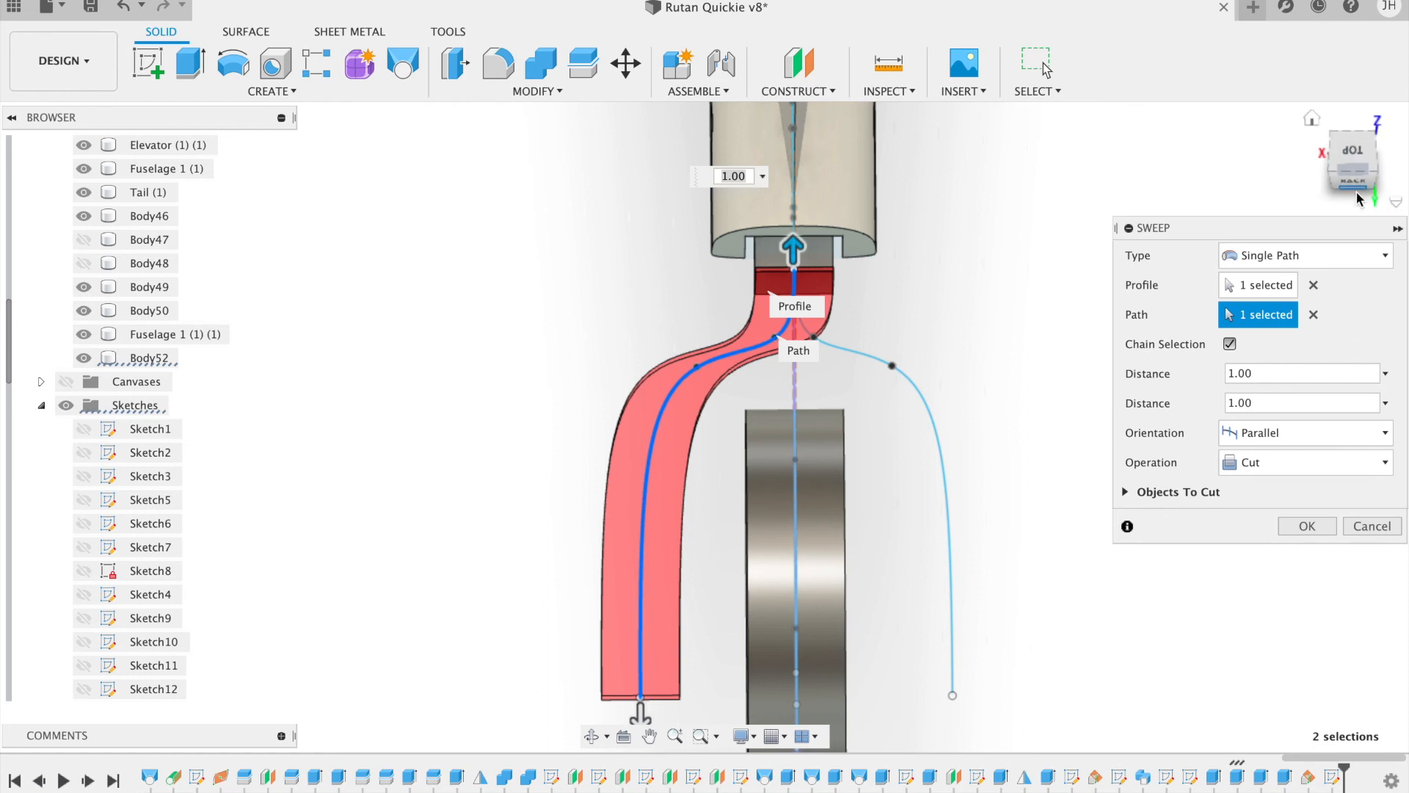
# Step: Set the sweep's second distance, running back into the arm, to 0.00 and create the fork side as a new body
pyautogui.click(1331, 165)
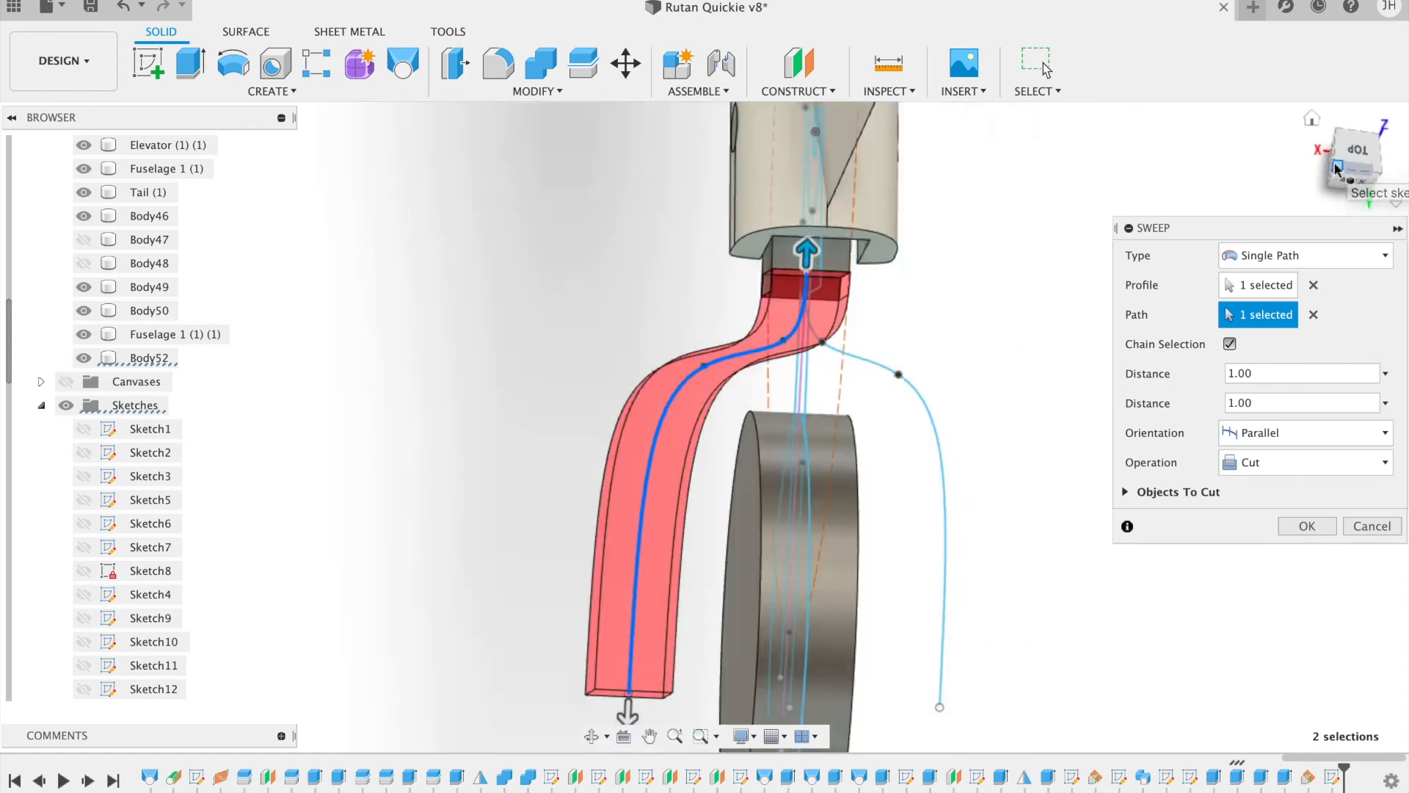
pyautogui.click(1336, 163)
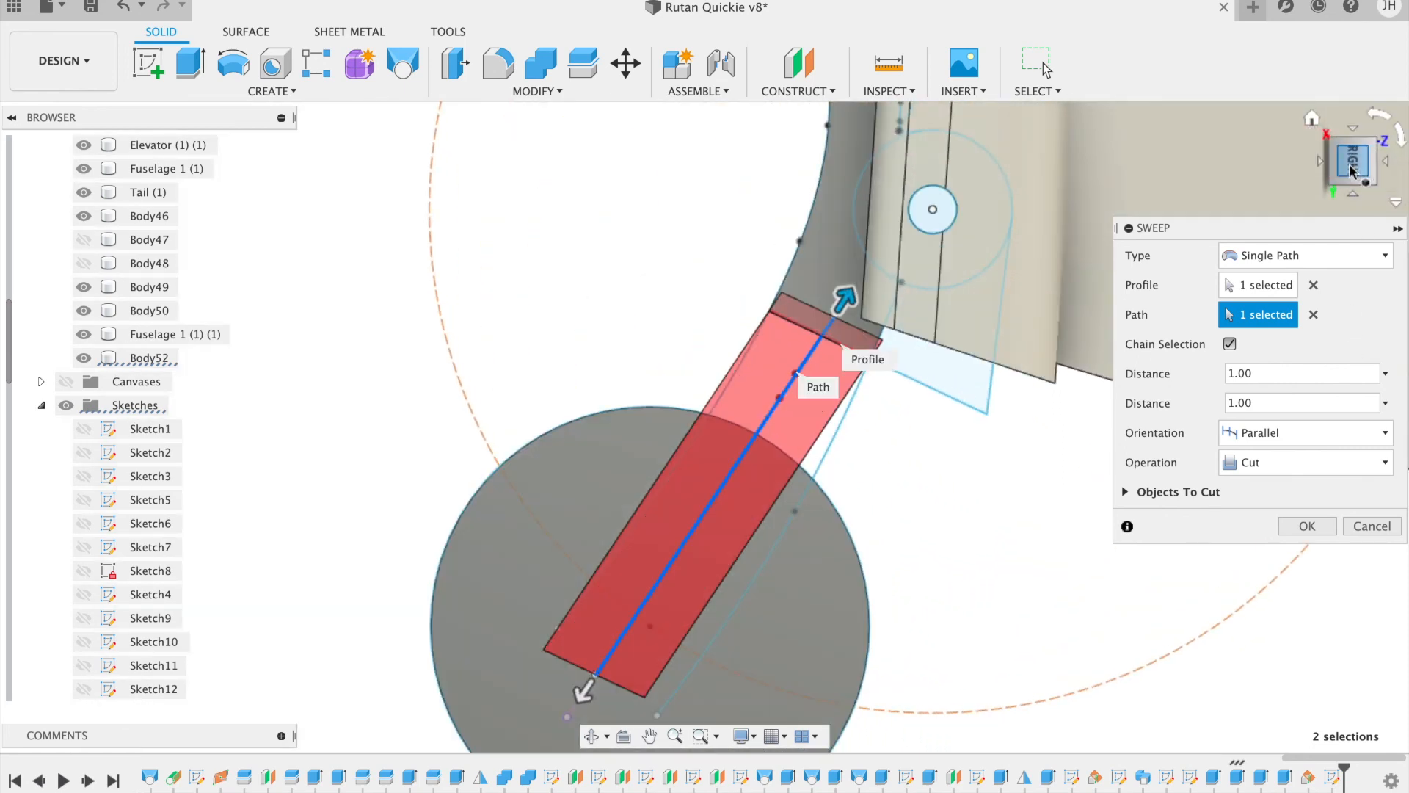
pyautogui.click(1378, 116)
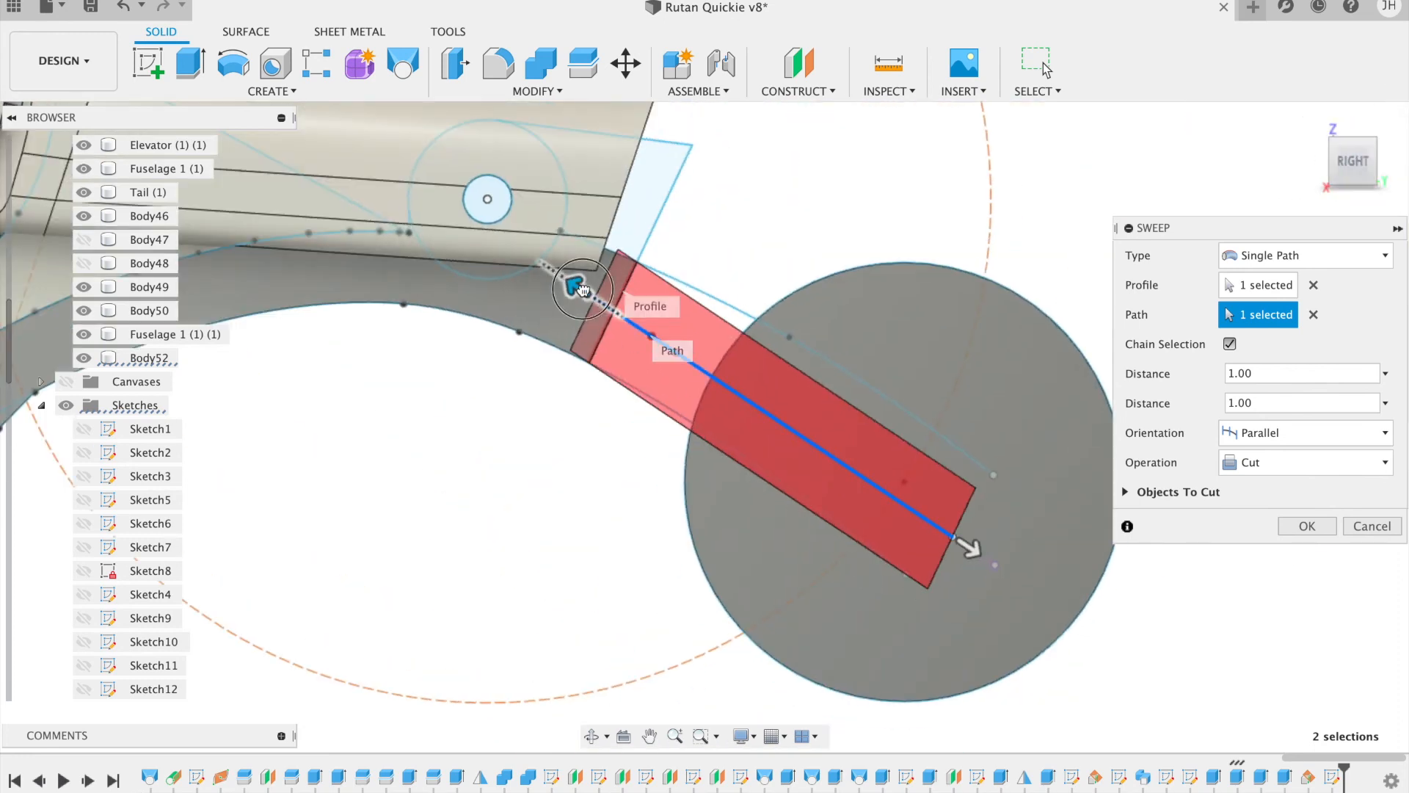
pyautogui.moveTo(606, 308); pyautogui.dragTo(621, 312)
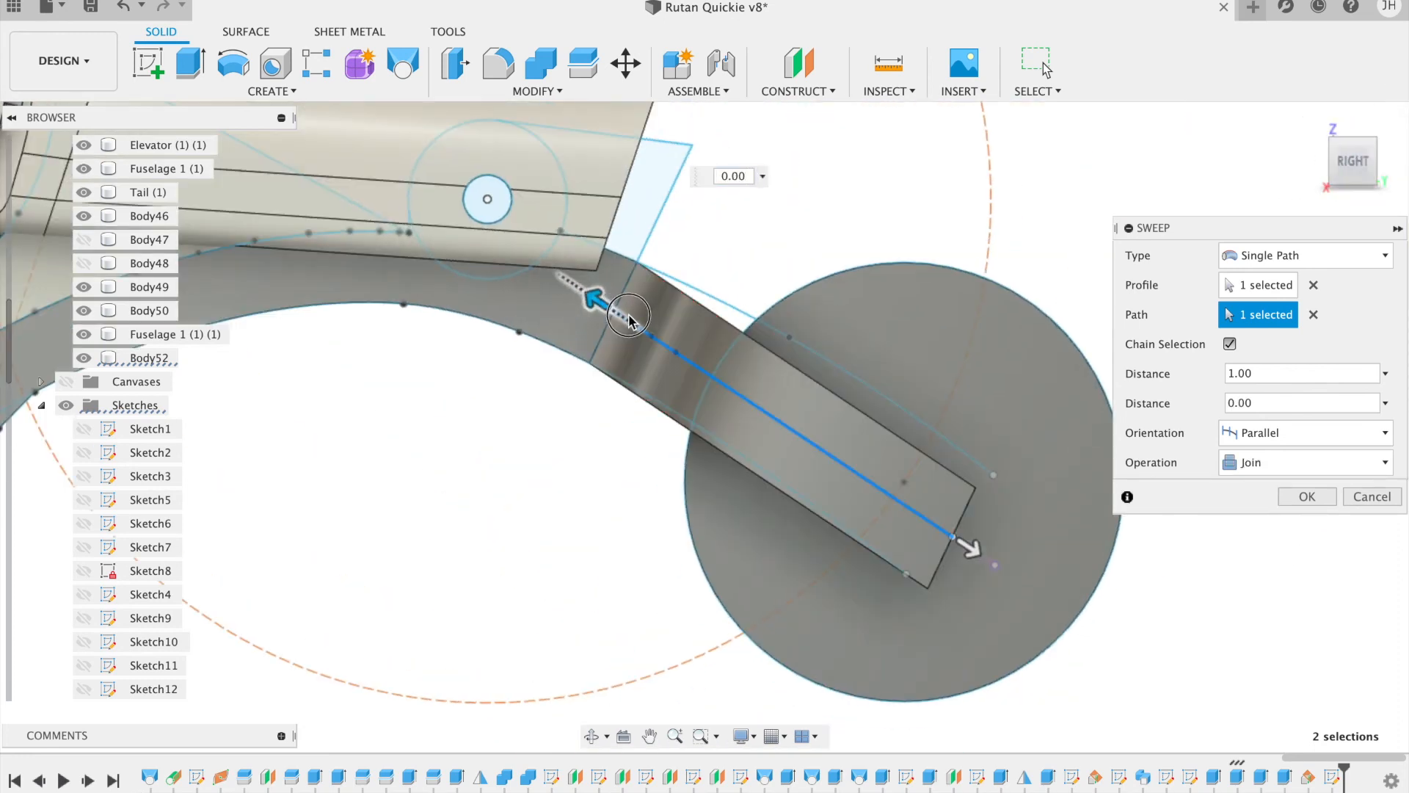
pyautogui.moveTo(1362, 169)
pyautogui.mouseDown()
pyautogui.moveTo(1167, 201)
pyautogui.moveTo(1119, 223)
pyautogui.moveTo(1145, 206)
pyautogui.moveTo(1130, 151)
pyautogui.moveTo(1131, 220)
pyautogui.mouseUp()
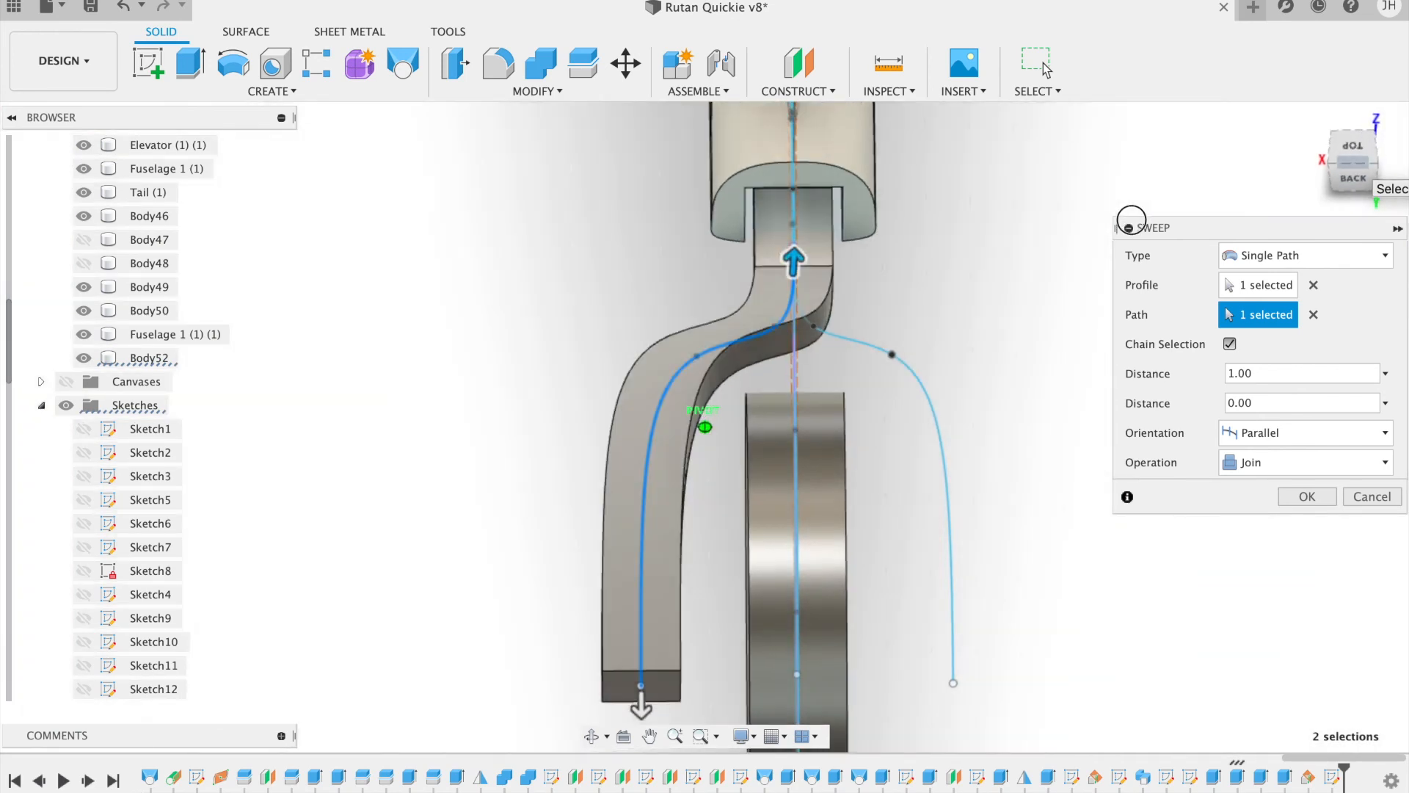
pyautogui.moveTo(1131, 220); pyautogui.dragTo(1131, 219)
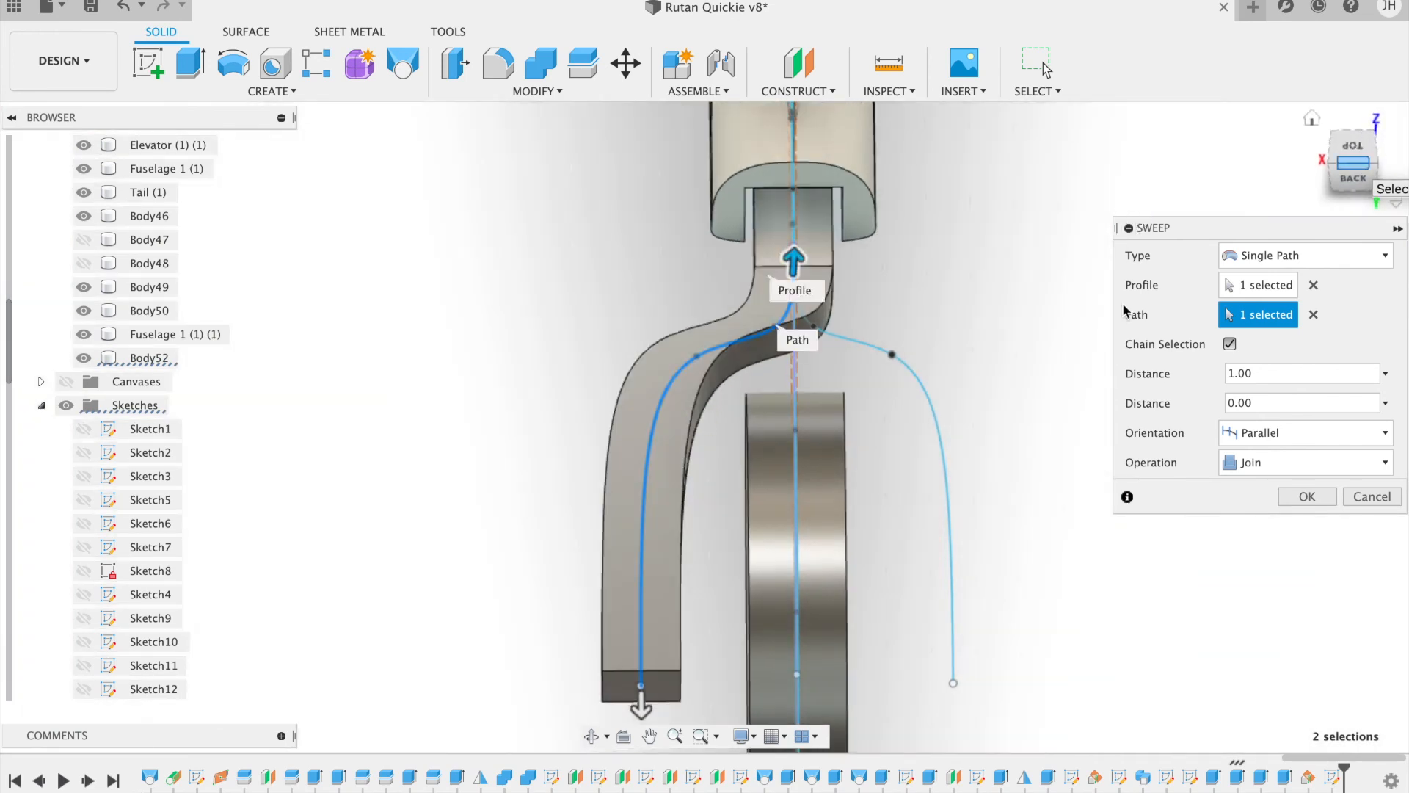
pyautogui.click(1275, 468)
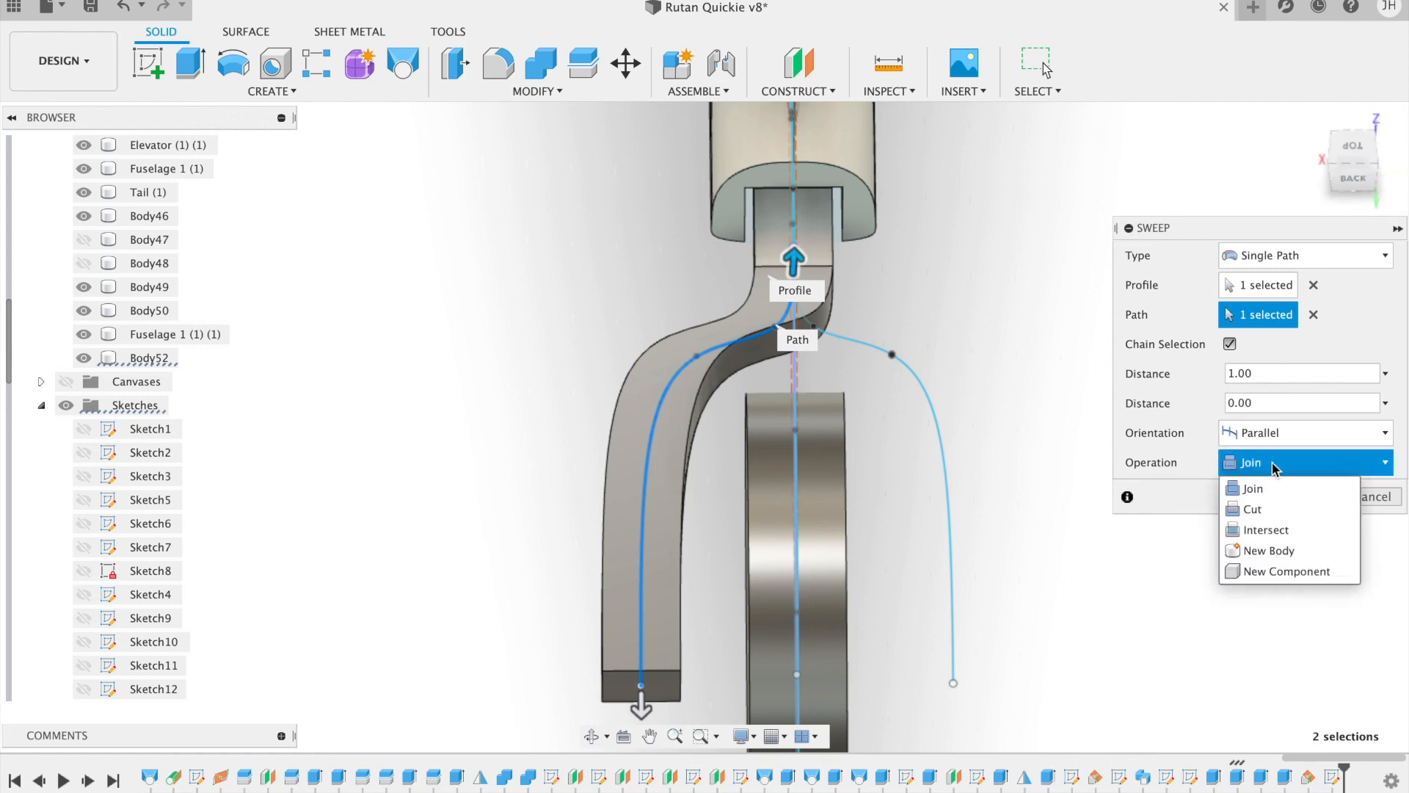
pyautogui.click(1278, 551)
pyautogui.click(1301, 498)
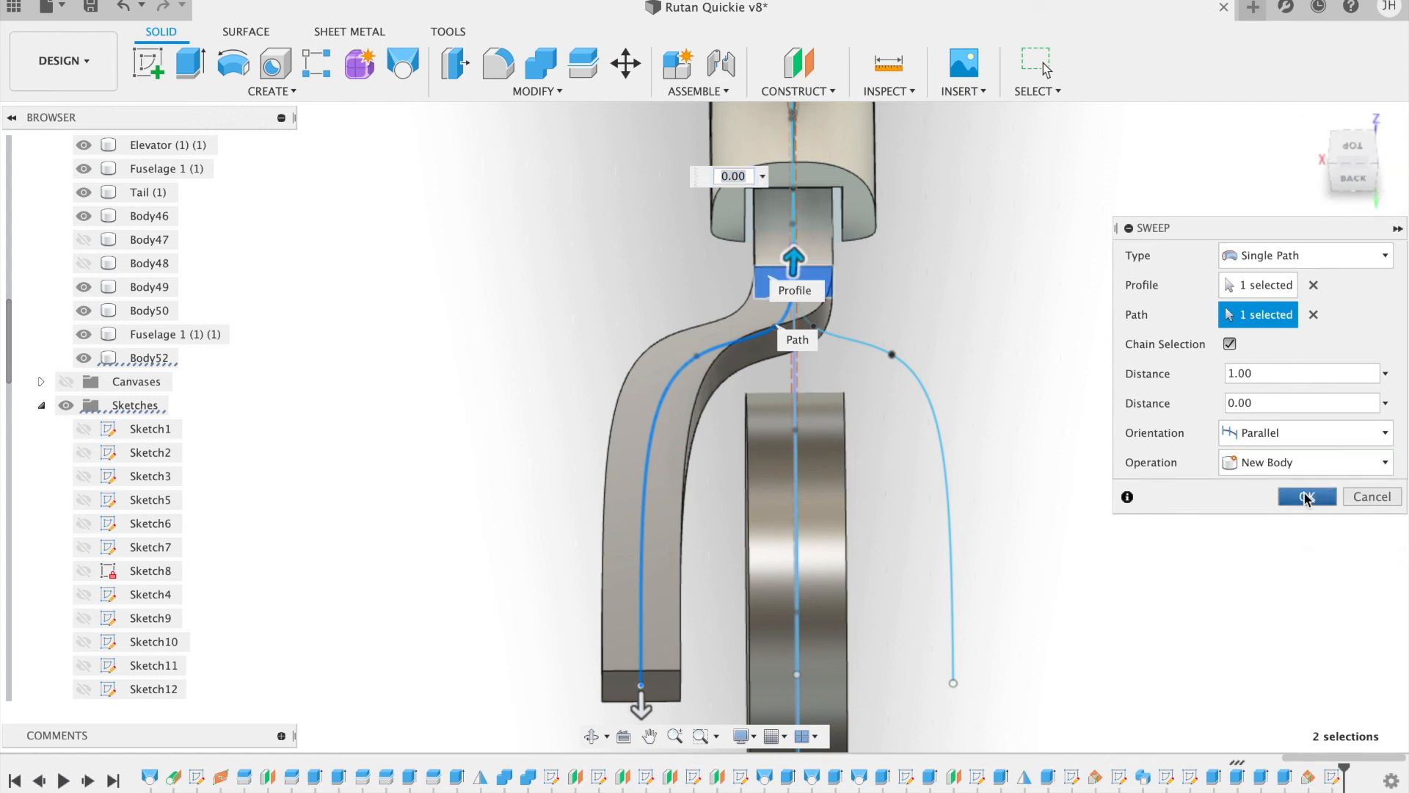
# Step: Make the fork's spline sketch, Sketch48, visible again
pyautogui.scroll(3, 720, 474)
pyautogui.scroll(2, 720, 469)
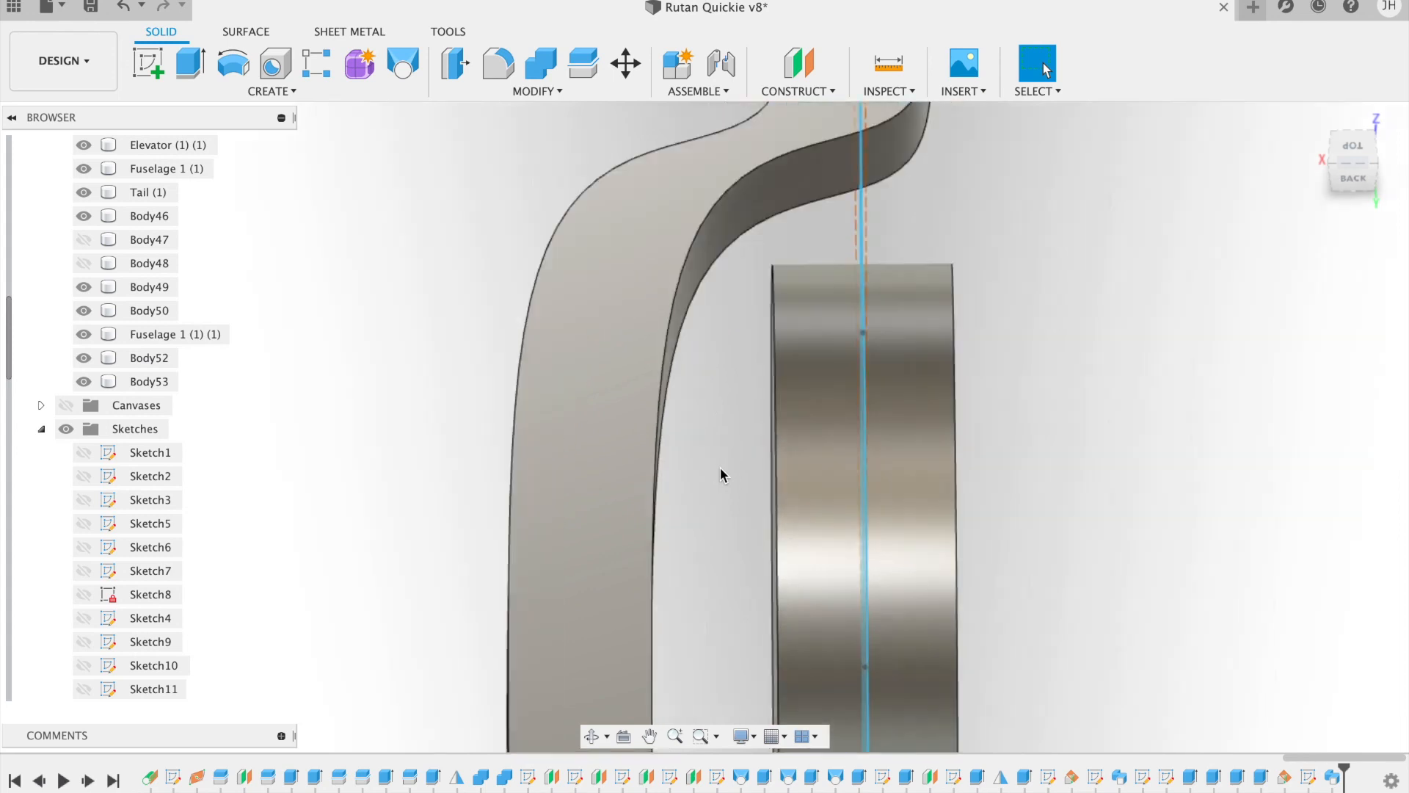
pyautogui.scroll(-15, 148, 618)
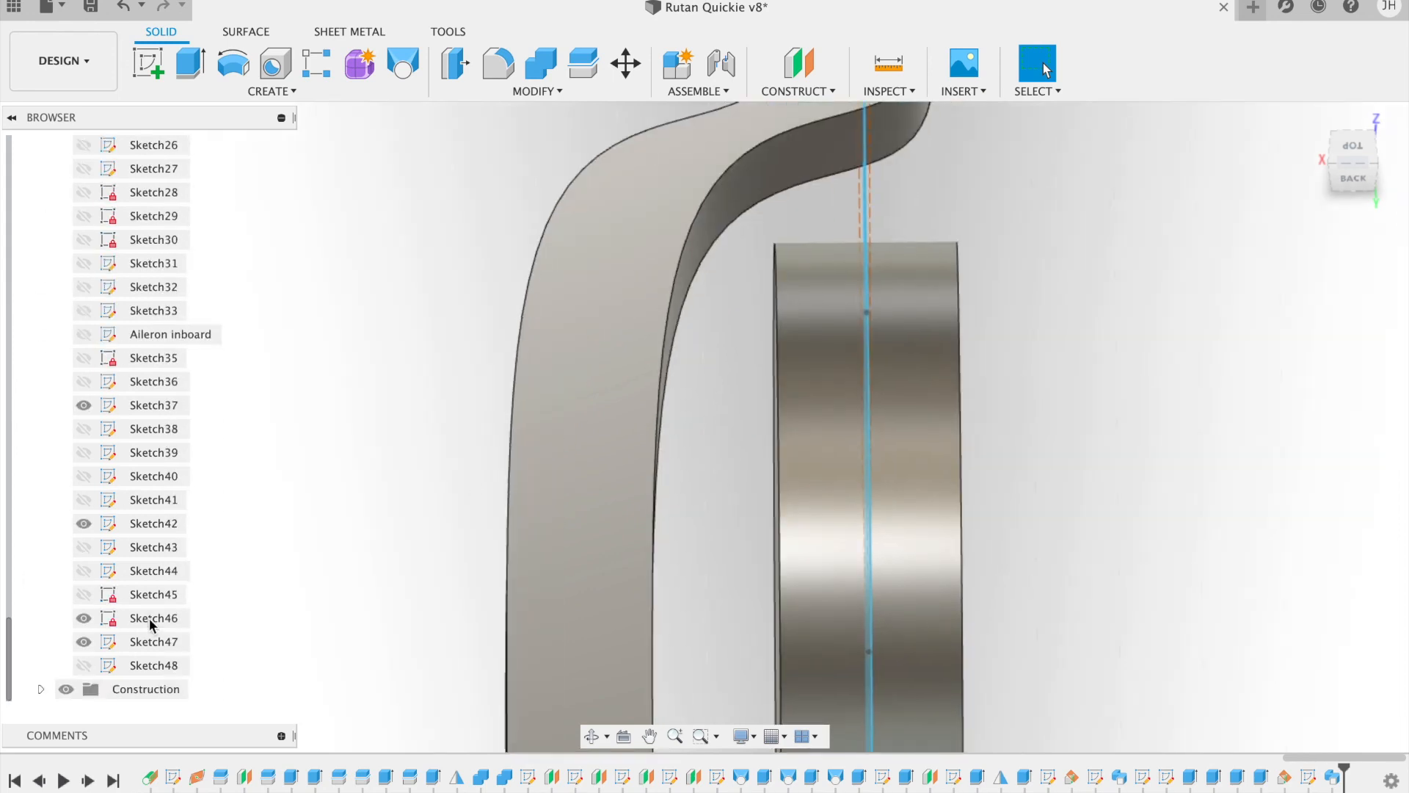
pyautogui.click(110, 664)
pyautogui.click(83, 664)
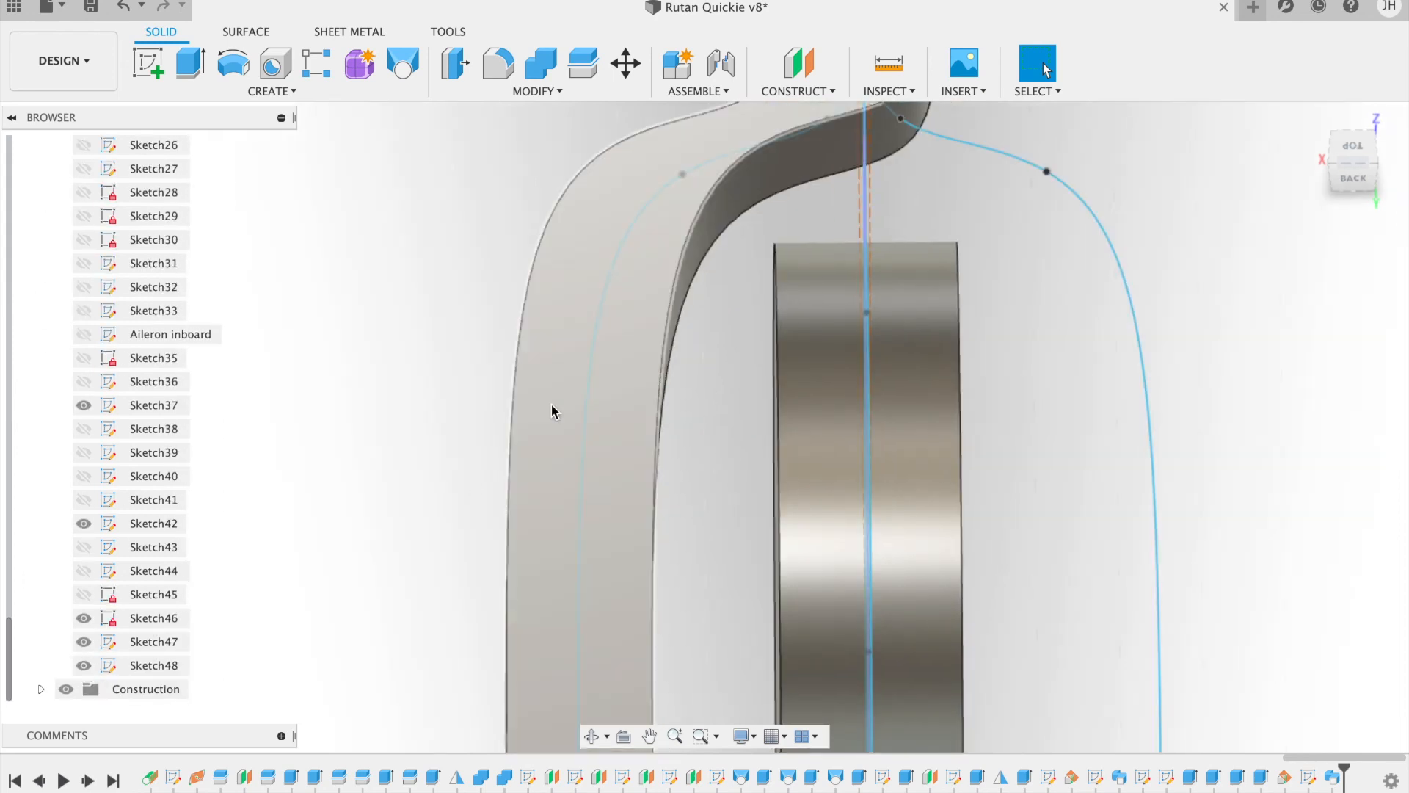
# Step: Edit the fork sketch to bring the spline's free end to 6 mm and its shoulder point to 4 mm from the centre line
pyautogui.scroll(-4, 643, 549)
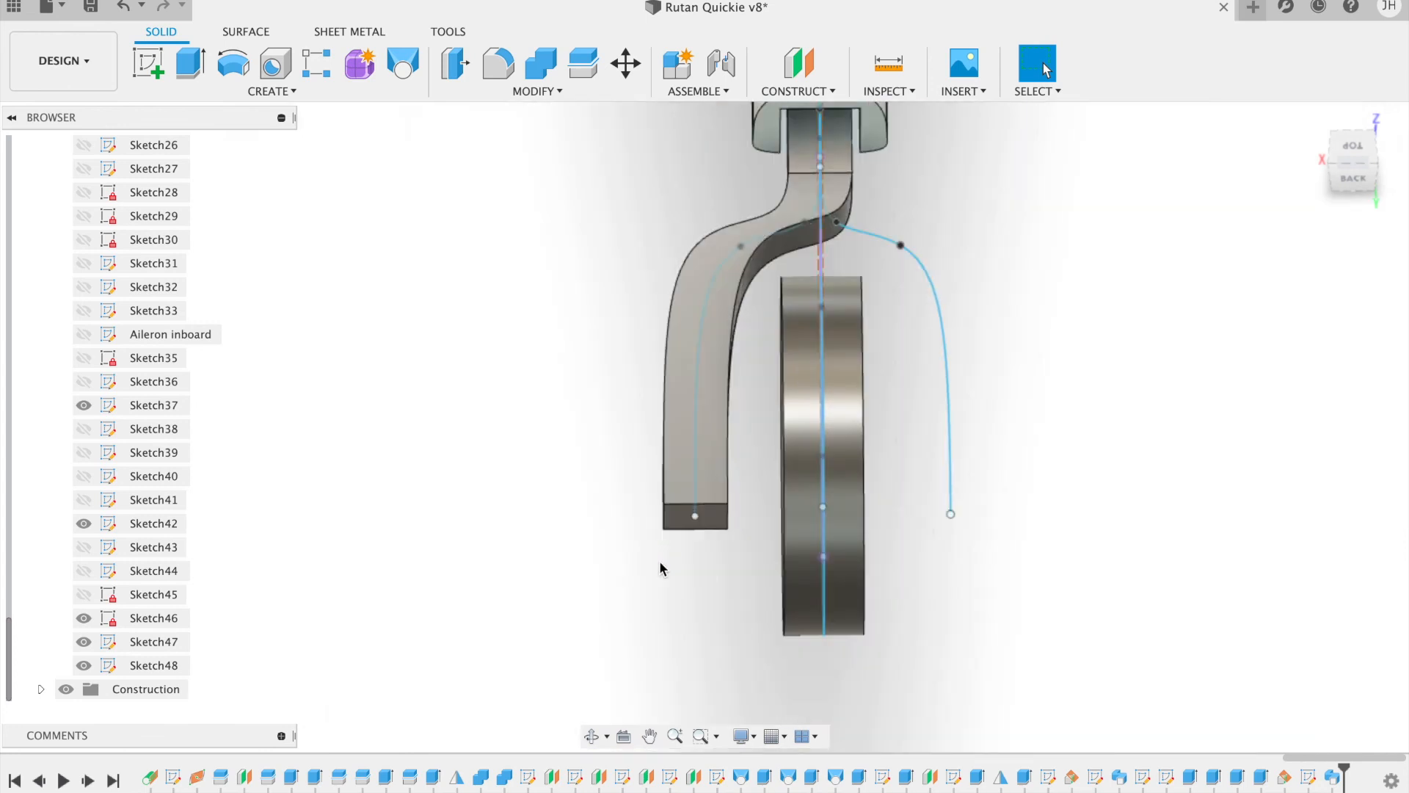
pyautogui.rightClick(695, 519)
pyautogui.click(677, 625)
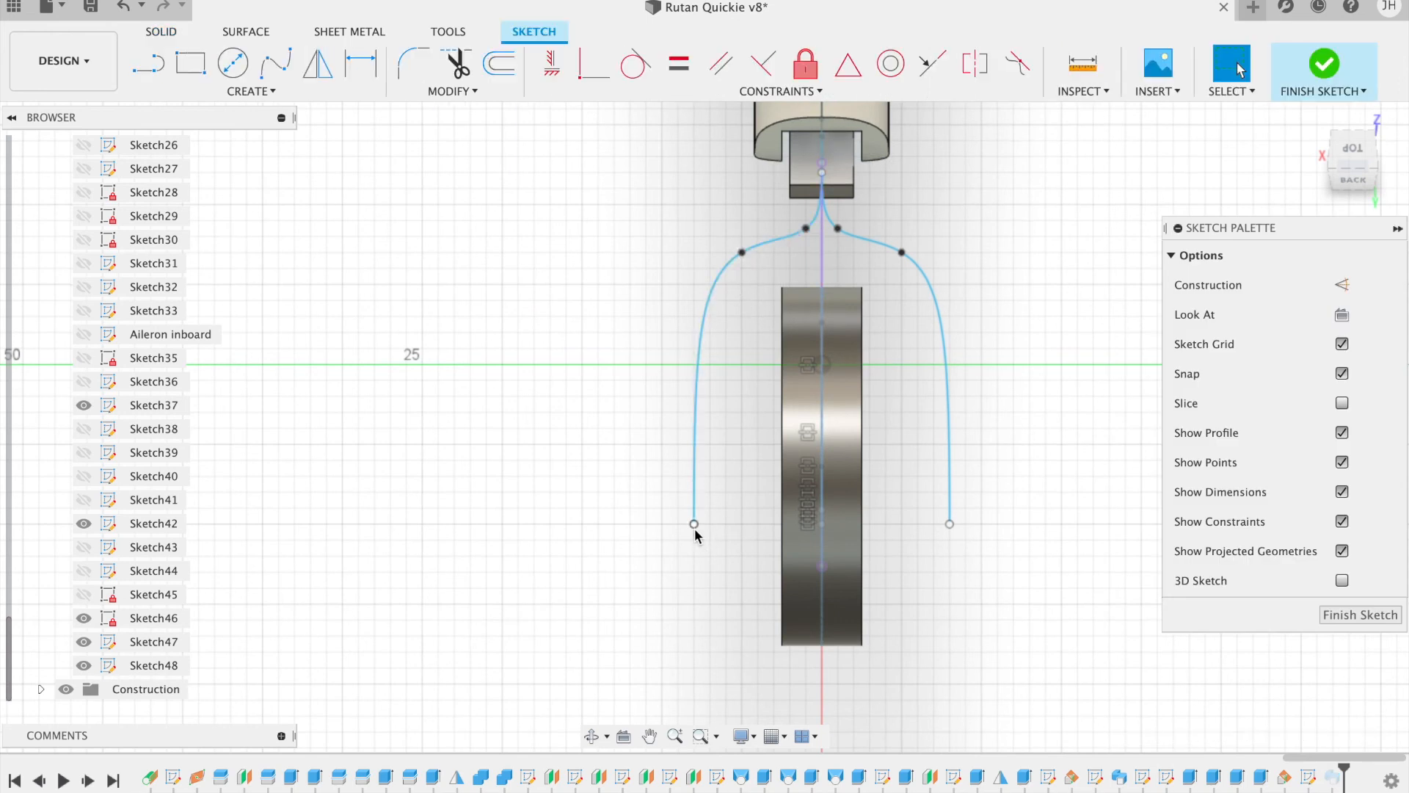
pyautogui.moveTo(694, 526); pyautogui.dragTo(728, 526)
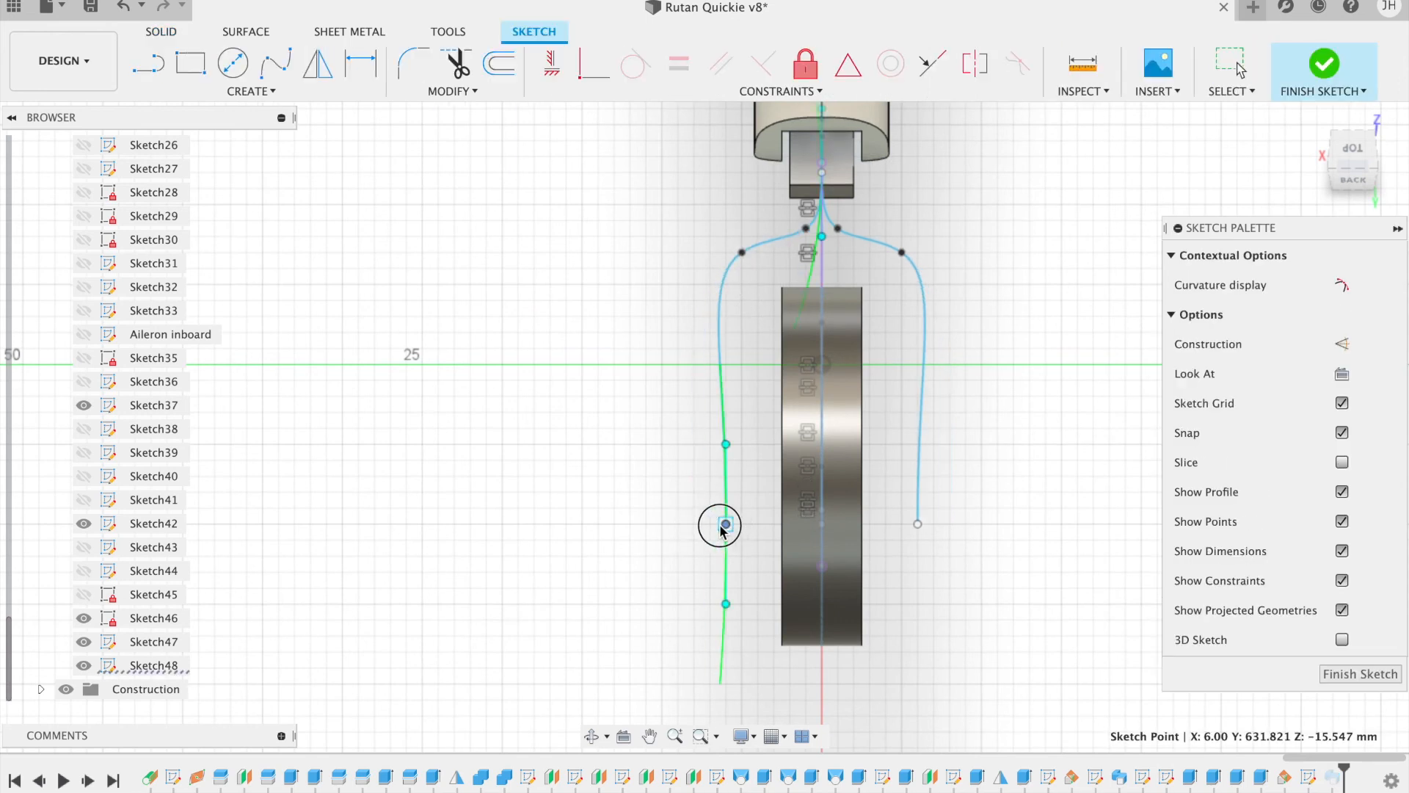
pyautogui.moveTo(742, 253); pyautogui.dragTo(757, 253)
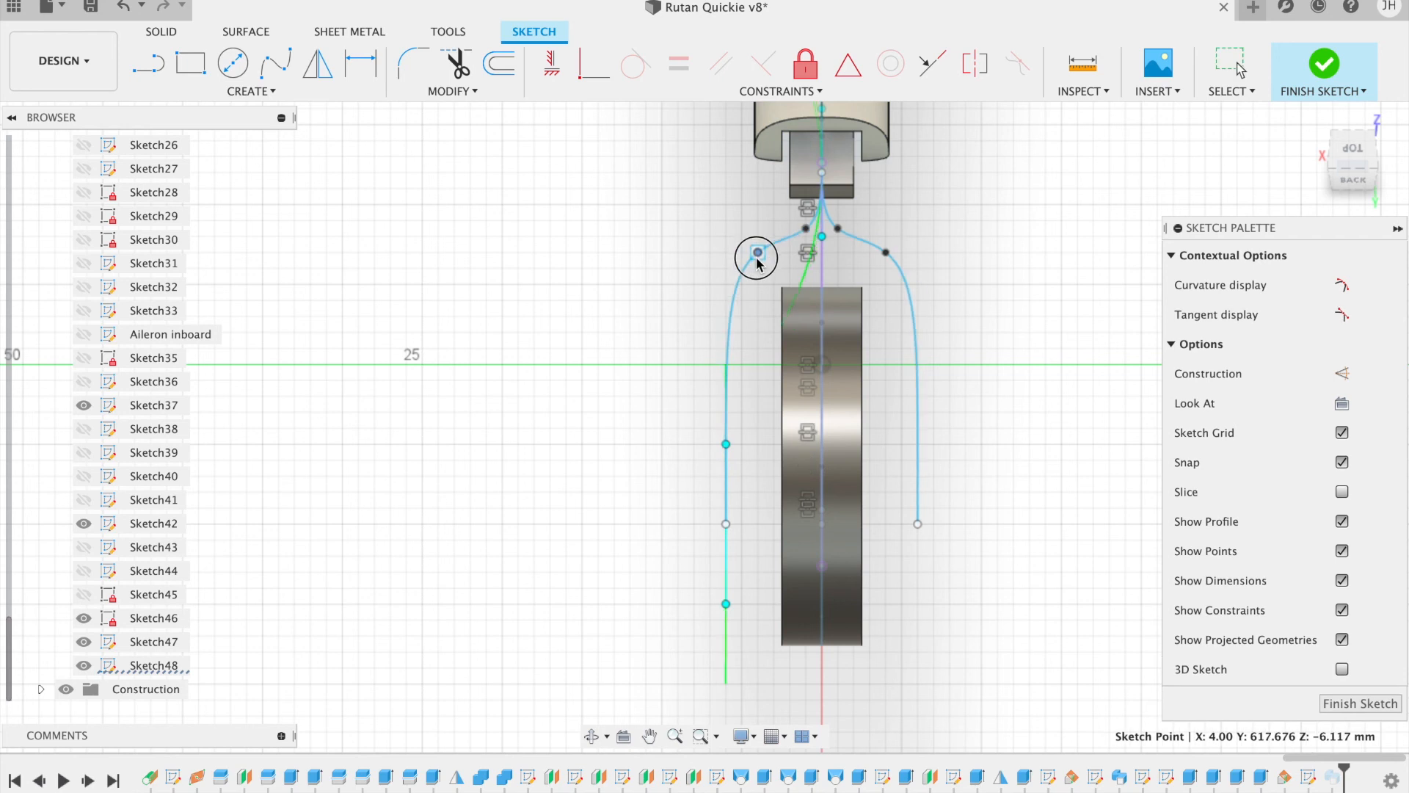
pyautogui.click(1334, 67)
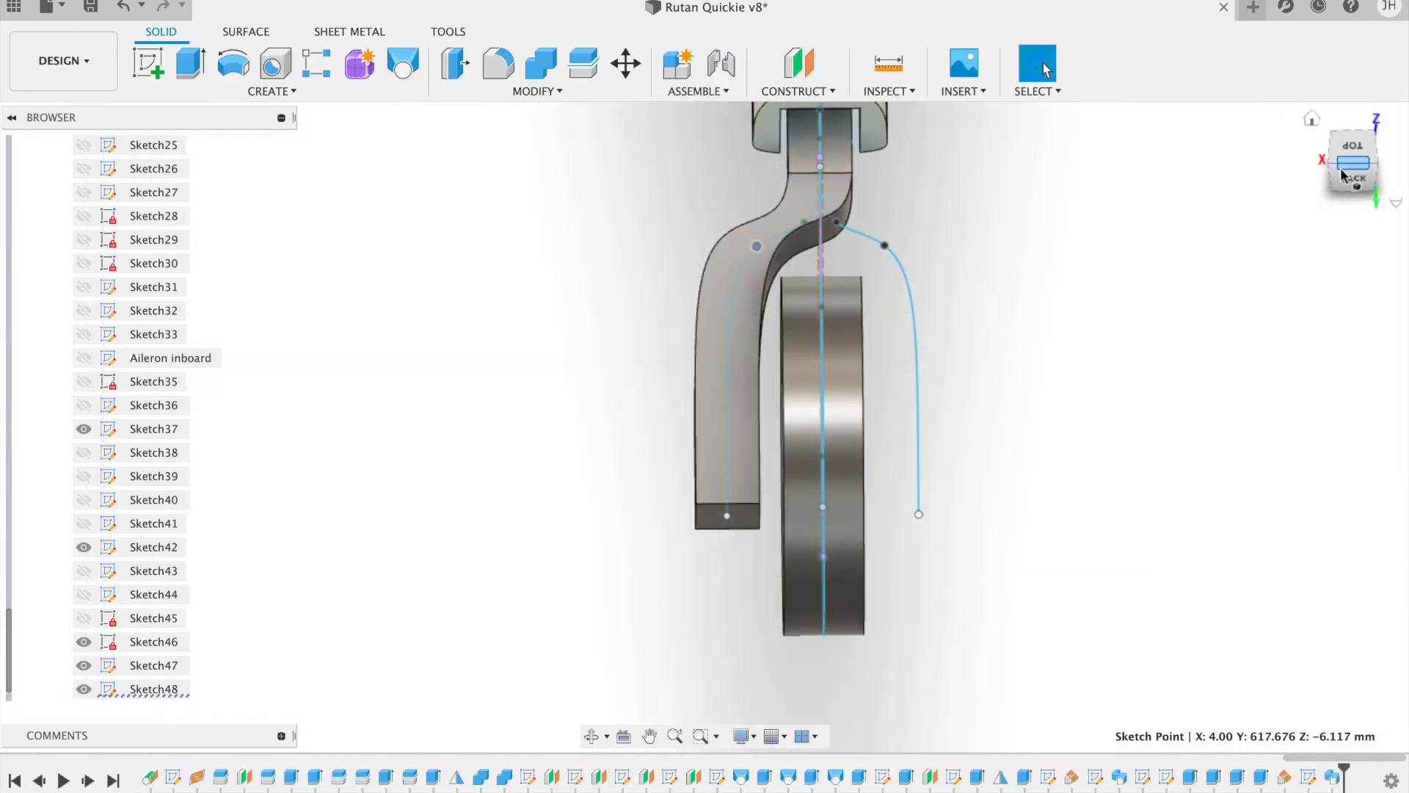
# Step: Mirror the fork side body across the aircraft's vertical centre plane to make the opposite side of the fork
pyautogui.moveTo(1345, 176)
pyautogui.mouseDown()
pyautogui.moveTo(1317, 163)
pyautogui.moveTo(1324, 214)
pyautogui.moveTo(1355, 147)
pyautogui.moveTo(1129, 172)
pyautogui.moveTo(1334, 151)
pyautogui.mouseUp()
pyautogui.click(292, 91)
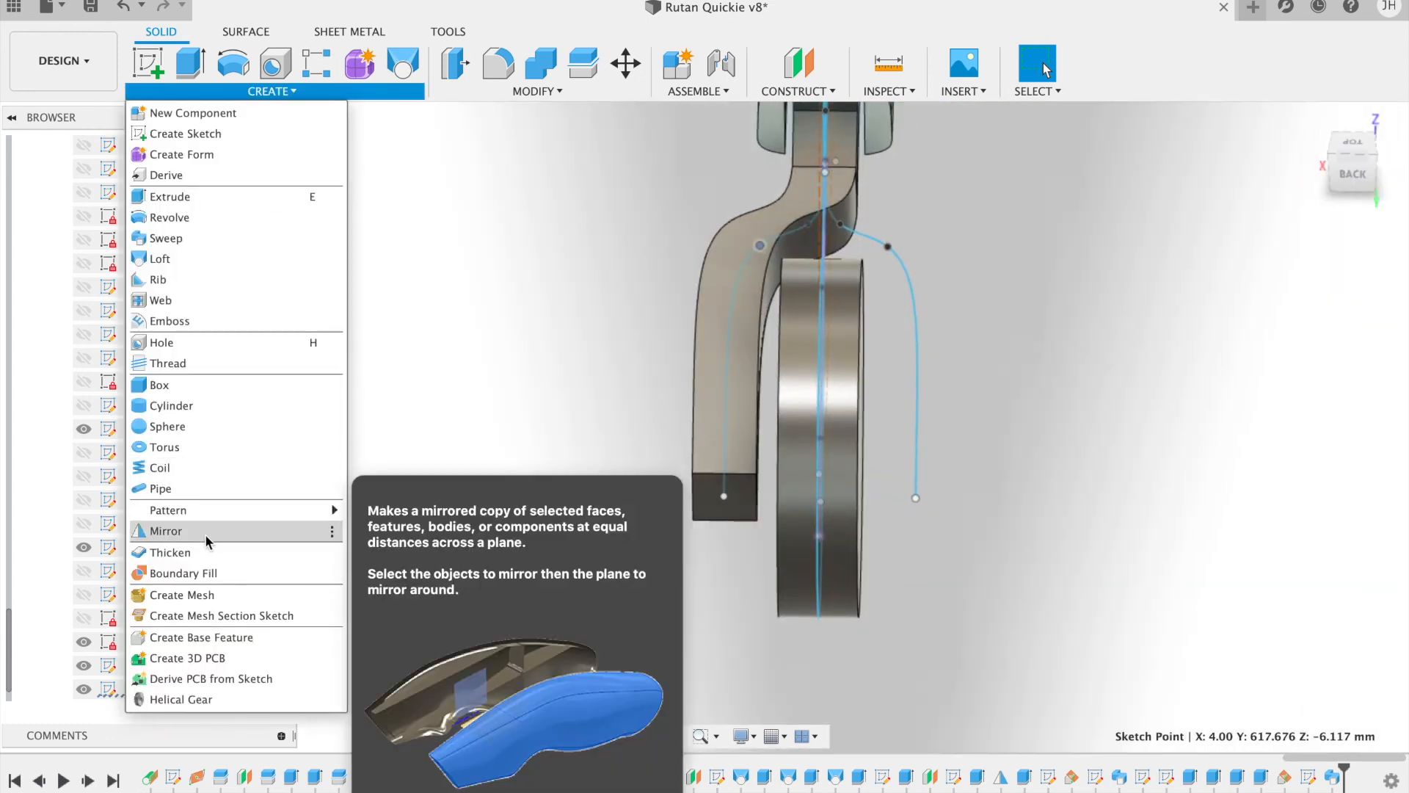
pyautogui.click(205, 534)
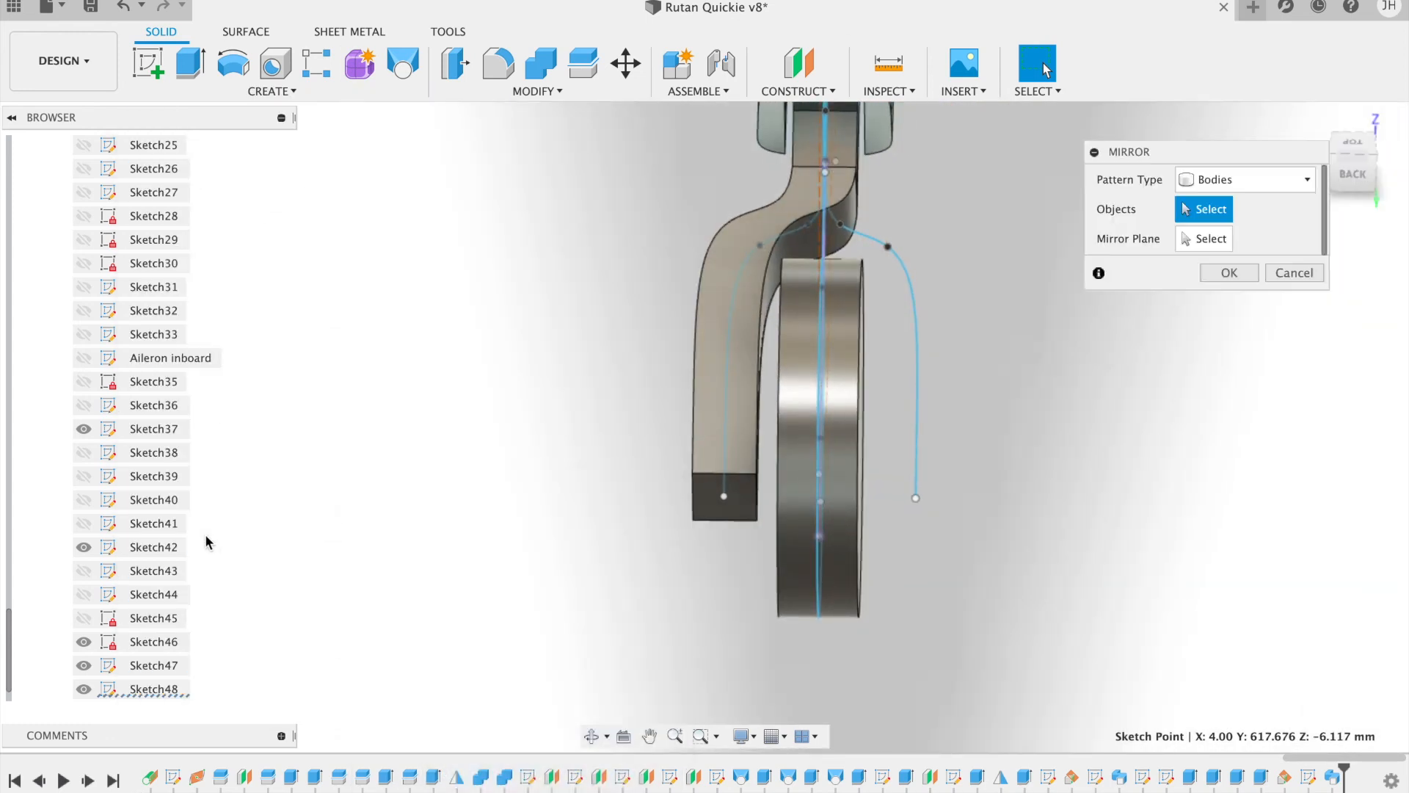
pyautogui.click(811, 192)
pyautogui.click(1199, 240)
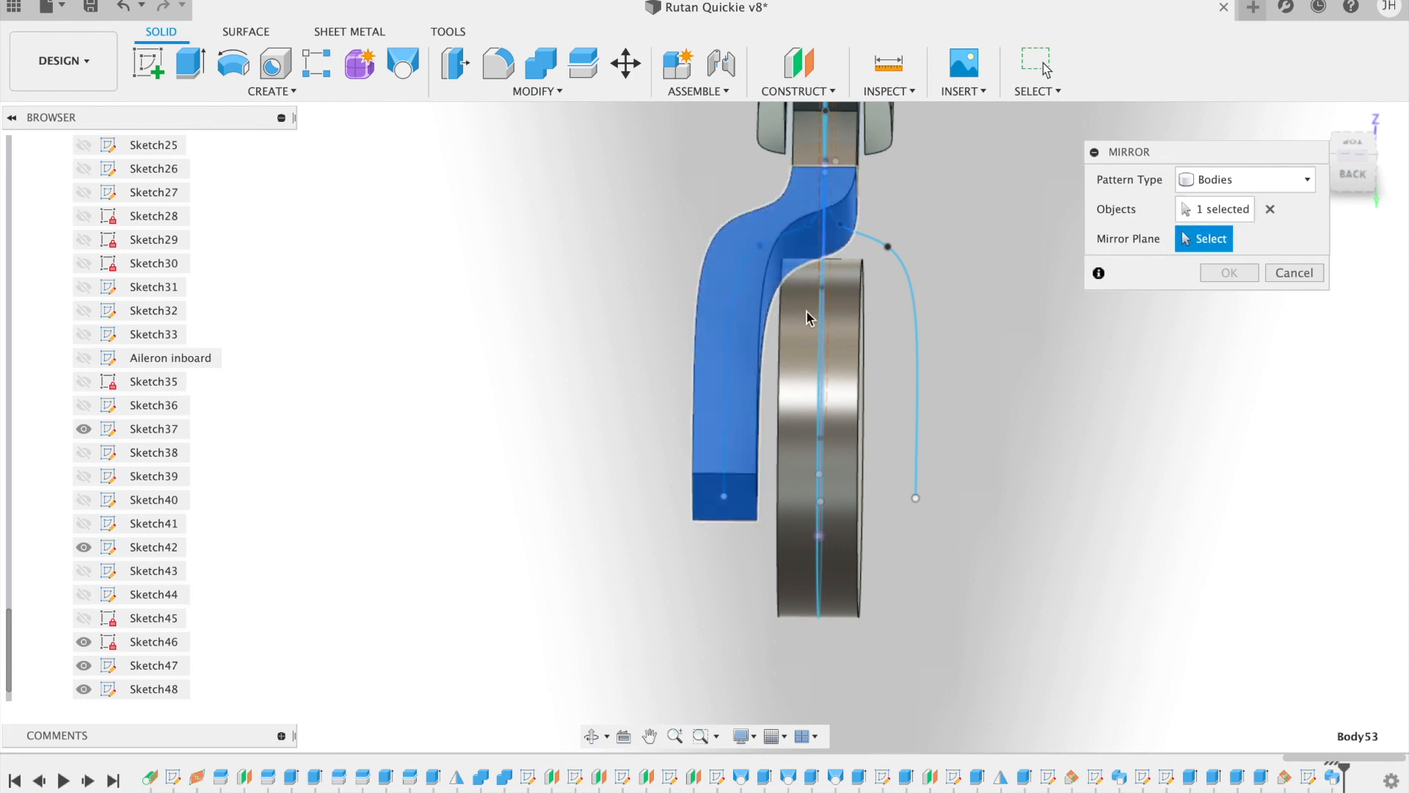
pyautogui.click(1334, 141)
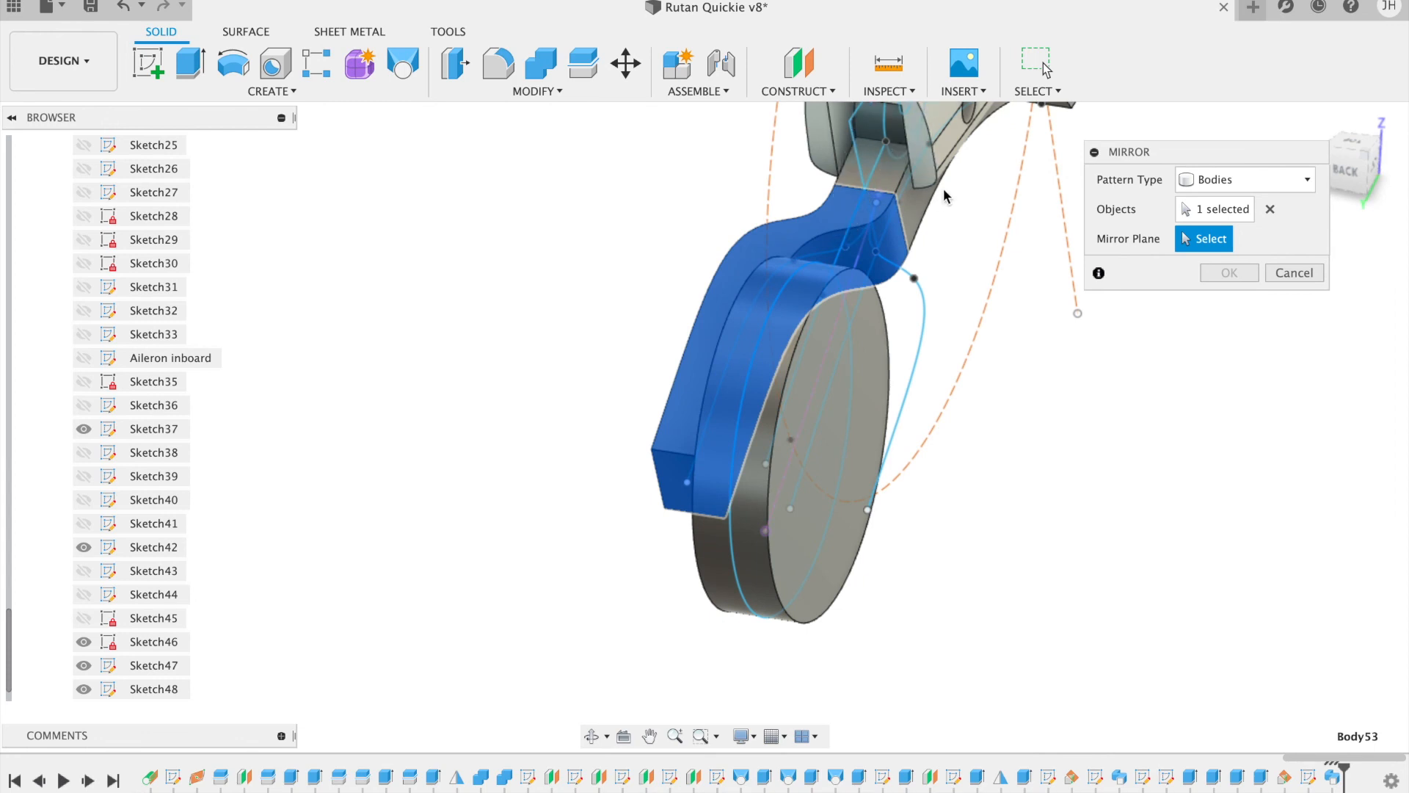
pyautogui.scroll(-10, 954, 377)
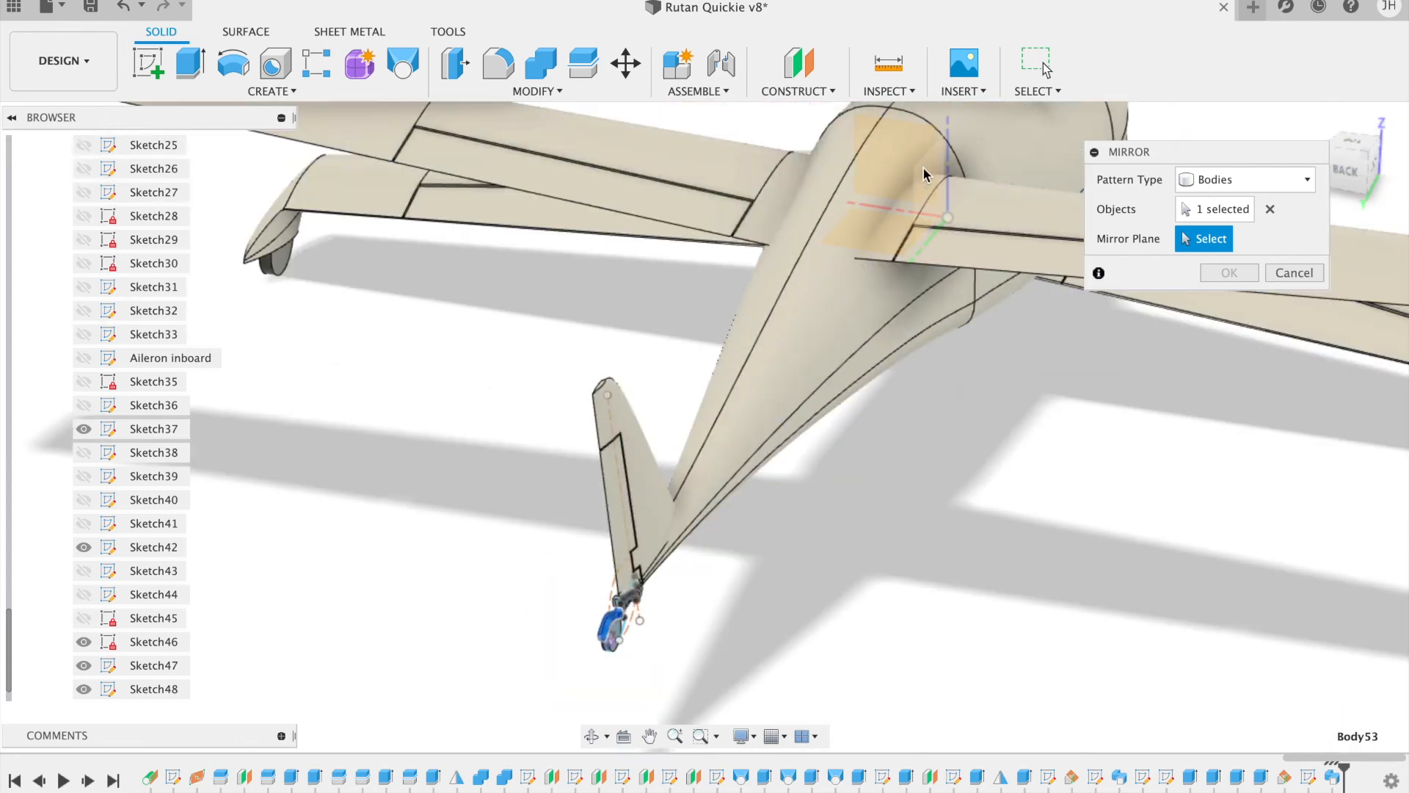
pyautogui.click(929, 179)
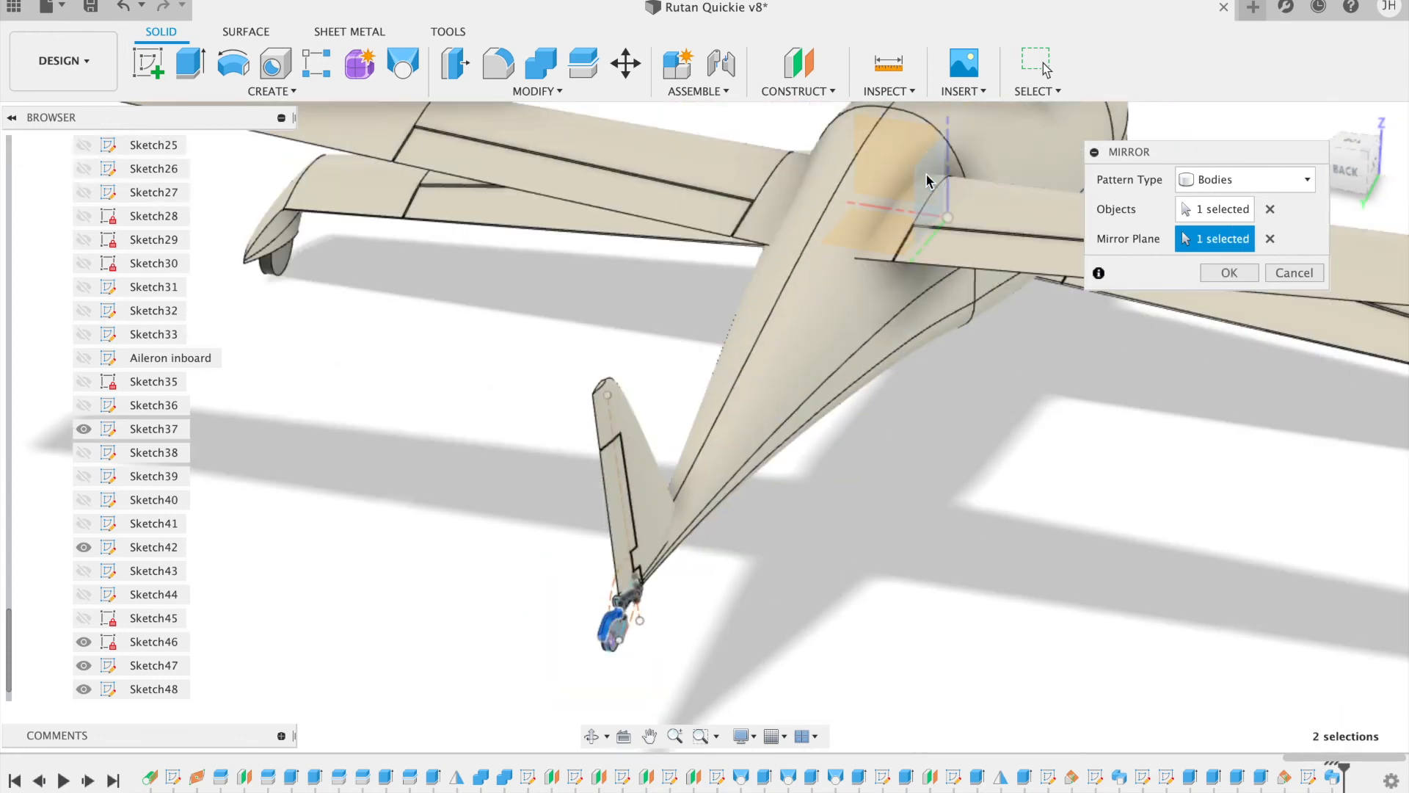
pyautogui.click(1222, 273)
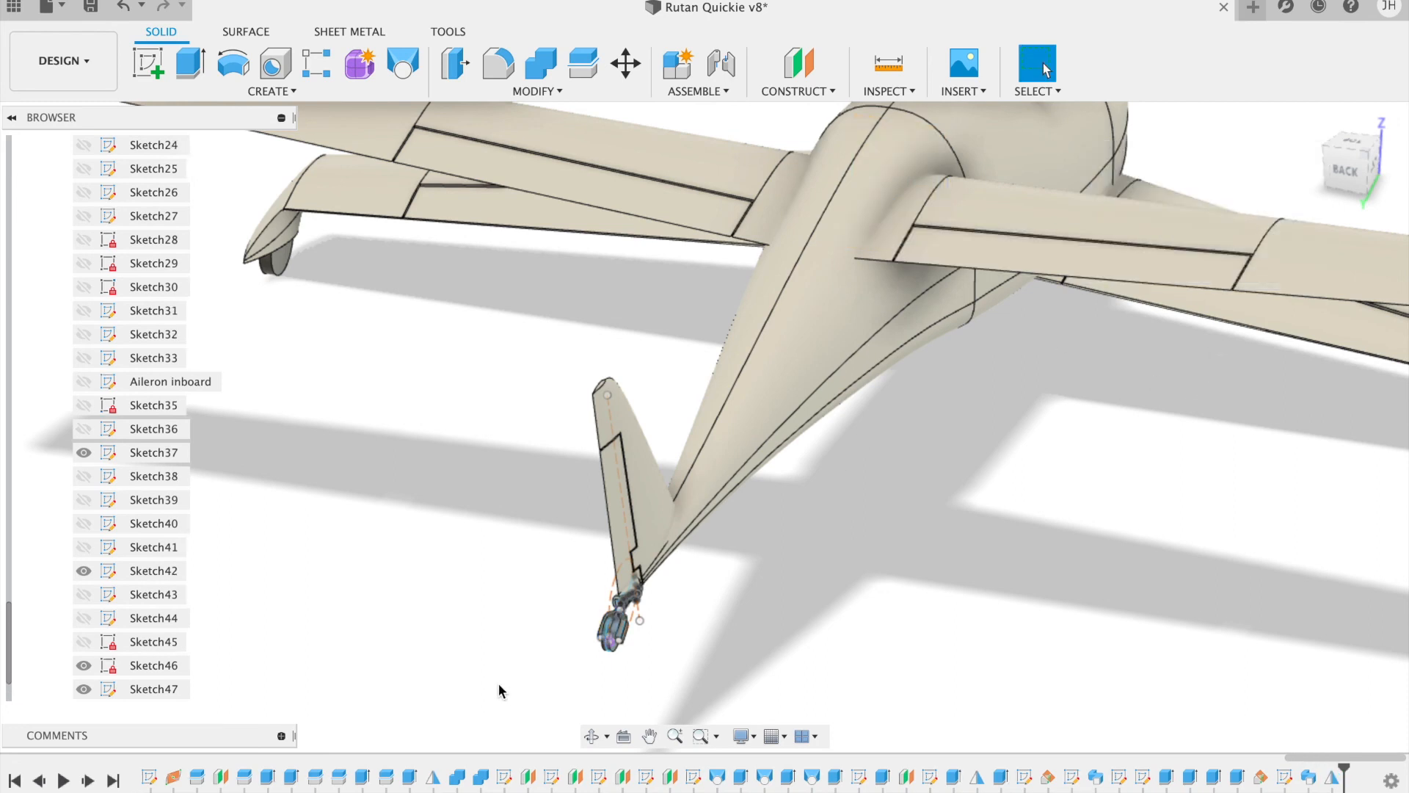
# Step: Start a new sketch on the flat upper face of one fork side, near the junction above the wheel
pyautogui.scroll(5, 499, 683)
pyautogui.scroll(5, 515, 657)
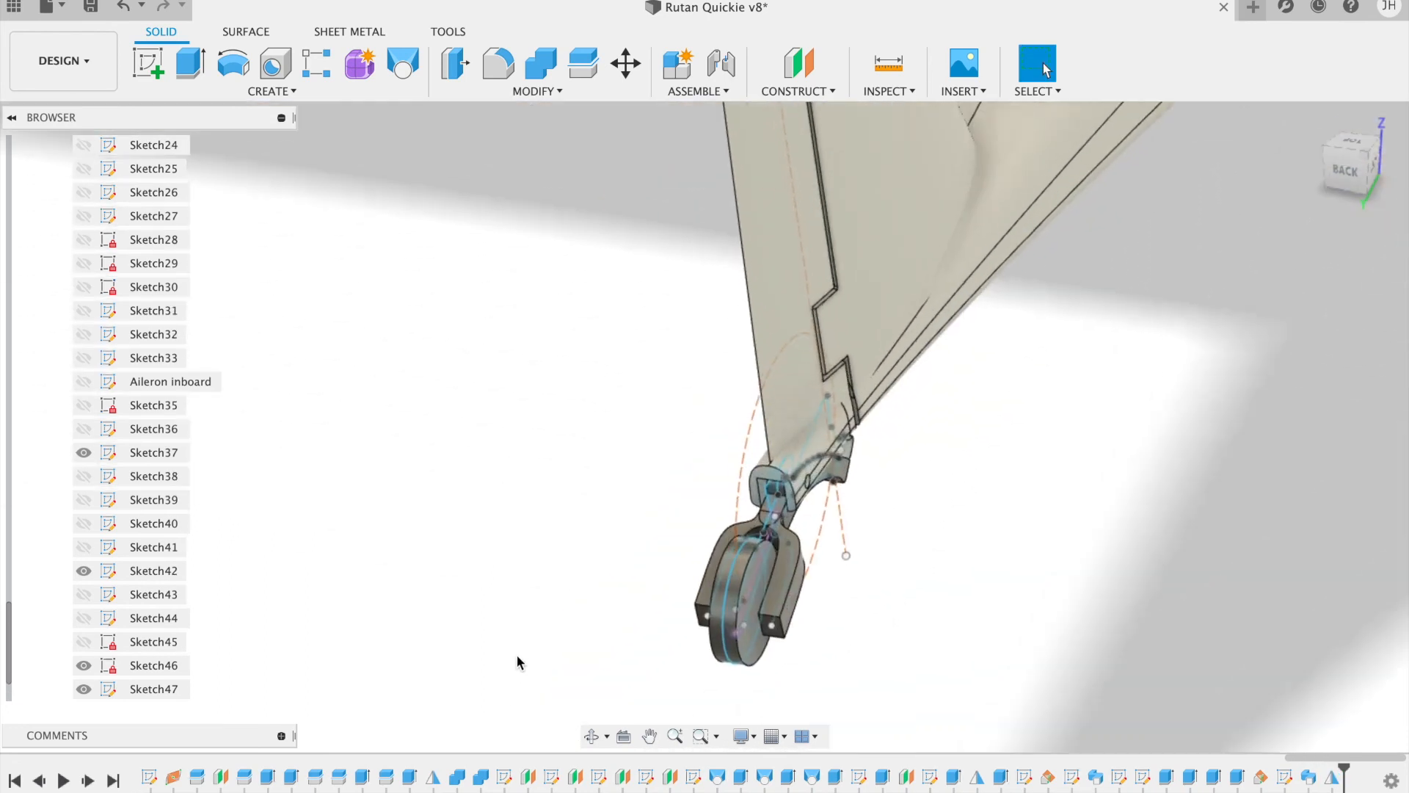
pyautogui.scroll(4, 516, 653)
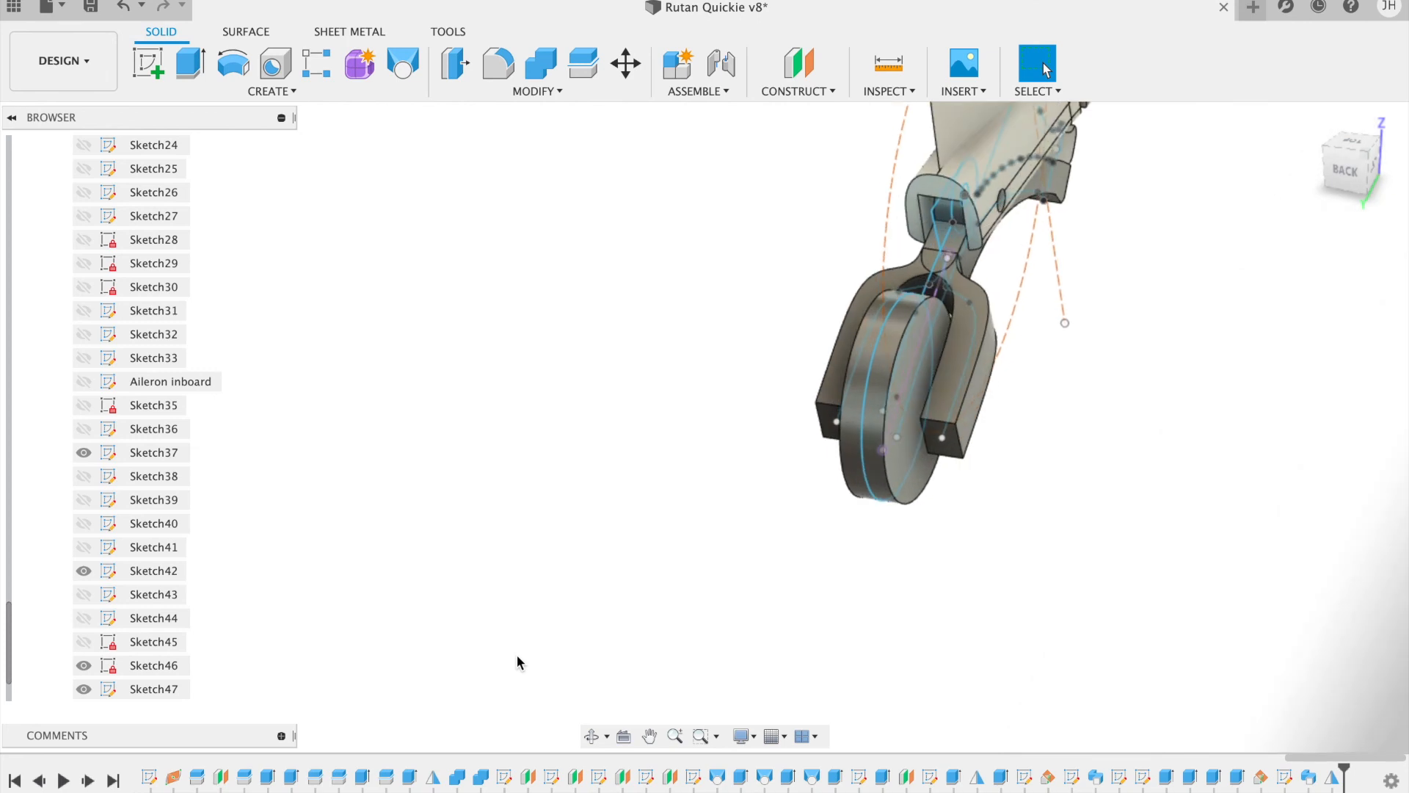
pyautogui.scroll(3, 508, 658)
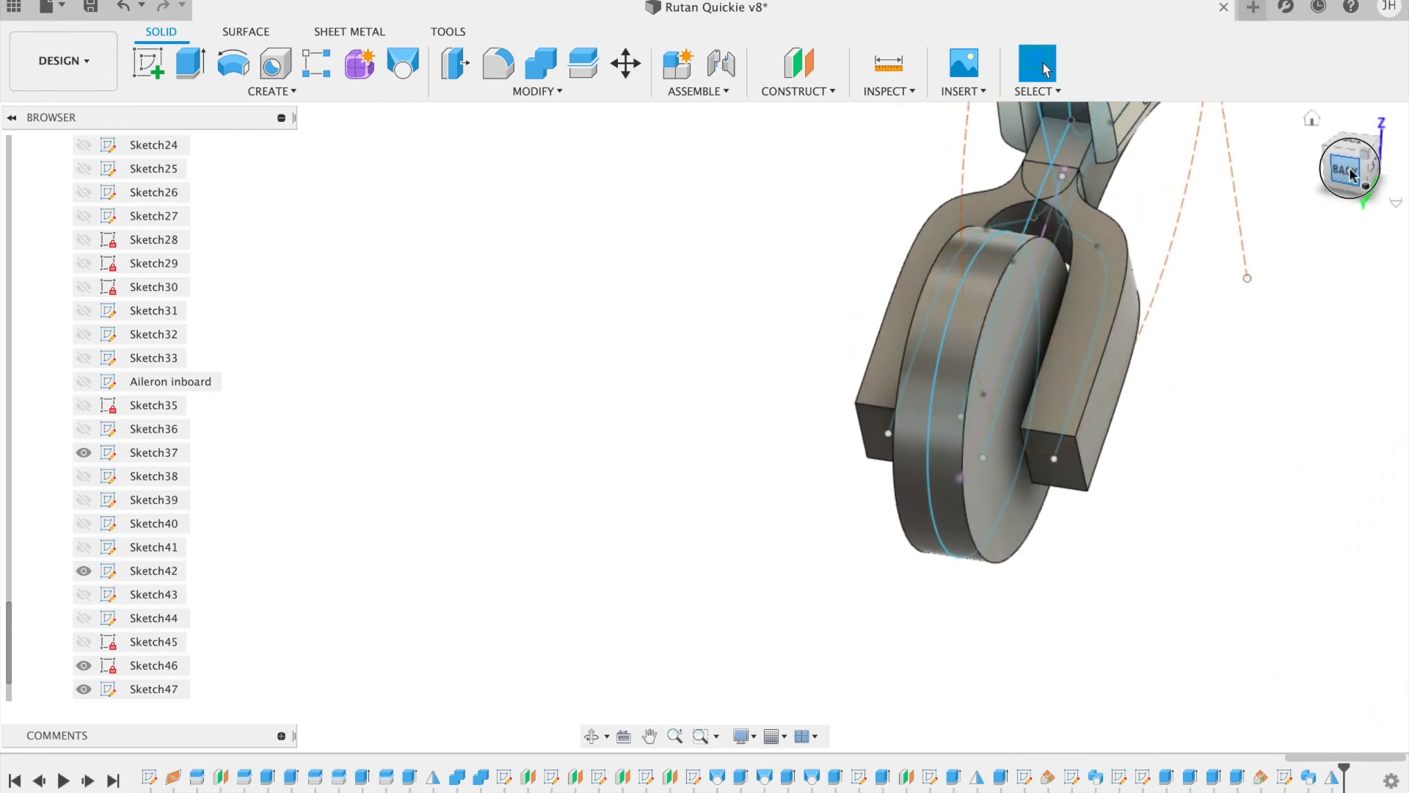
pyautogui.moveTo(1349, 169); pyautogui.dragTo(1345, 210)
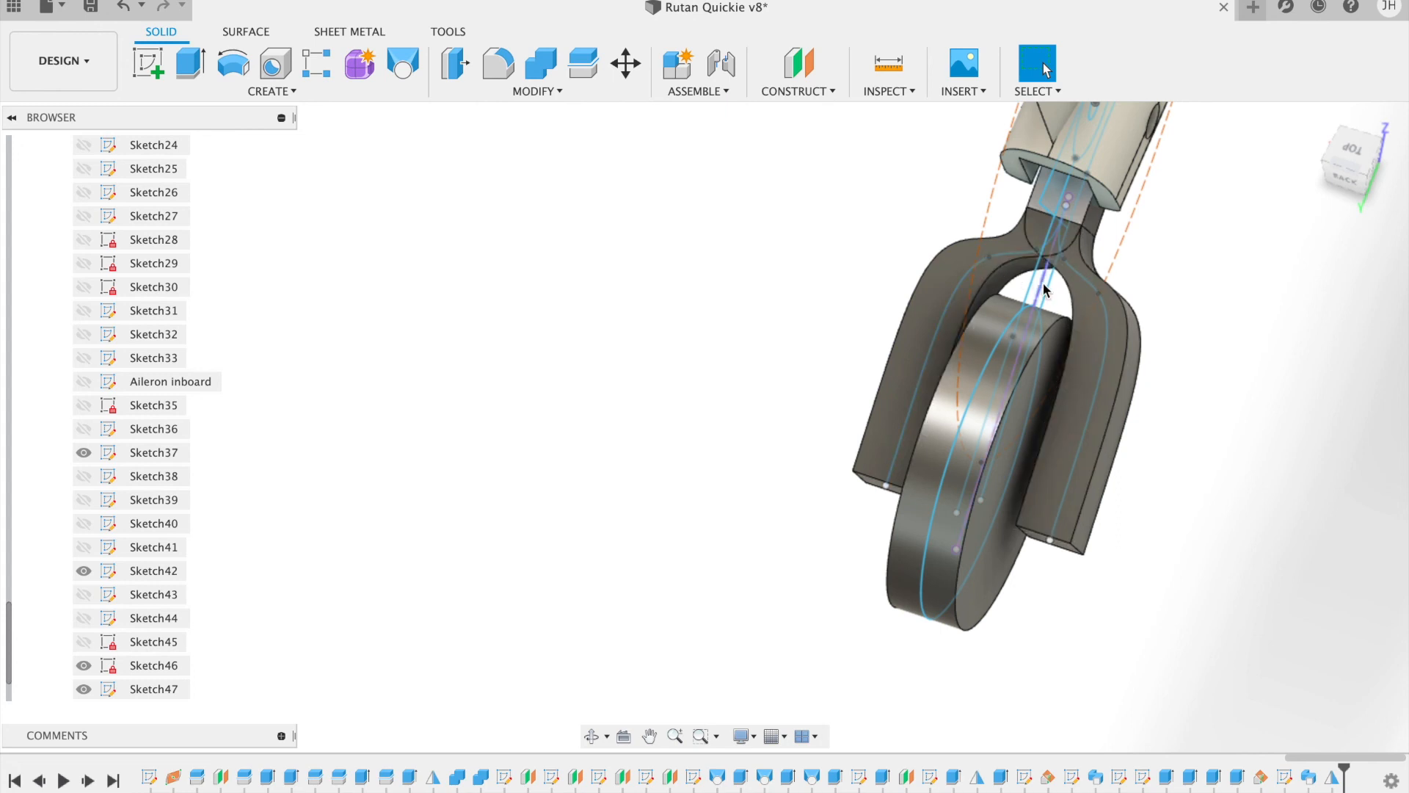
pyautogui.scroll(5, 1045, 291)
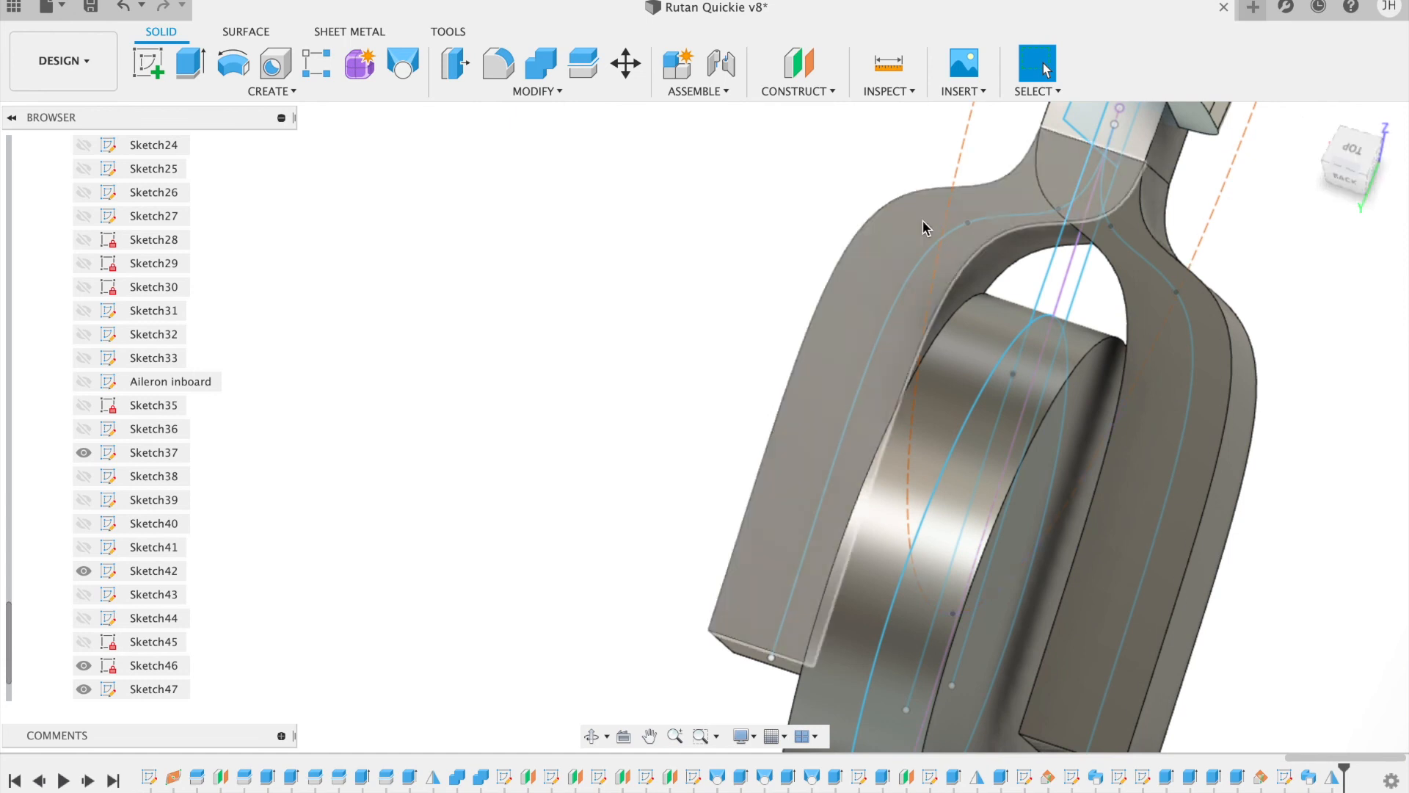
pyautogui.click(148, 64)
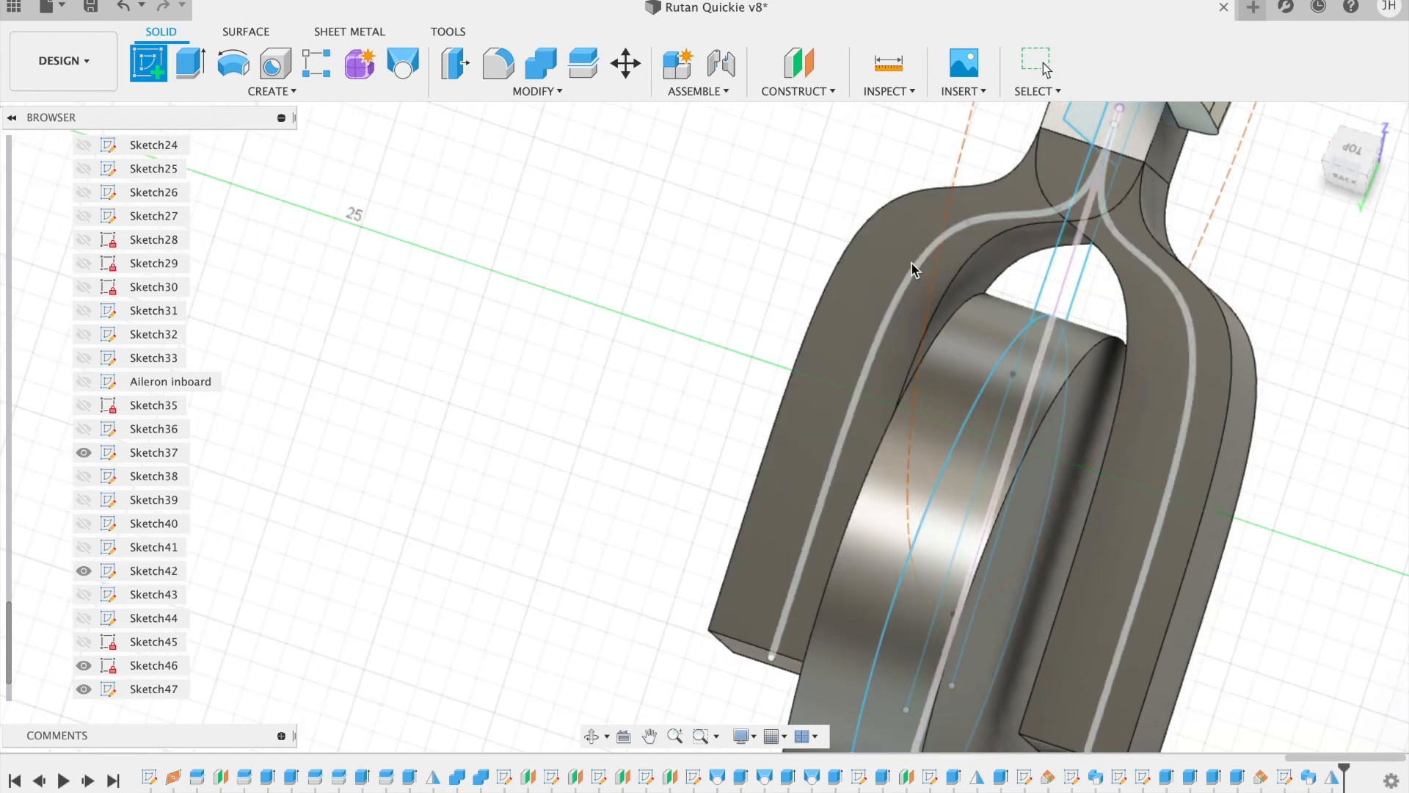
pyautogui.click(887, 242)
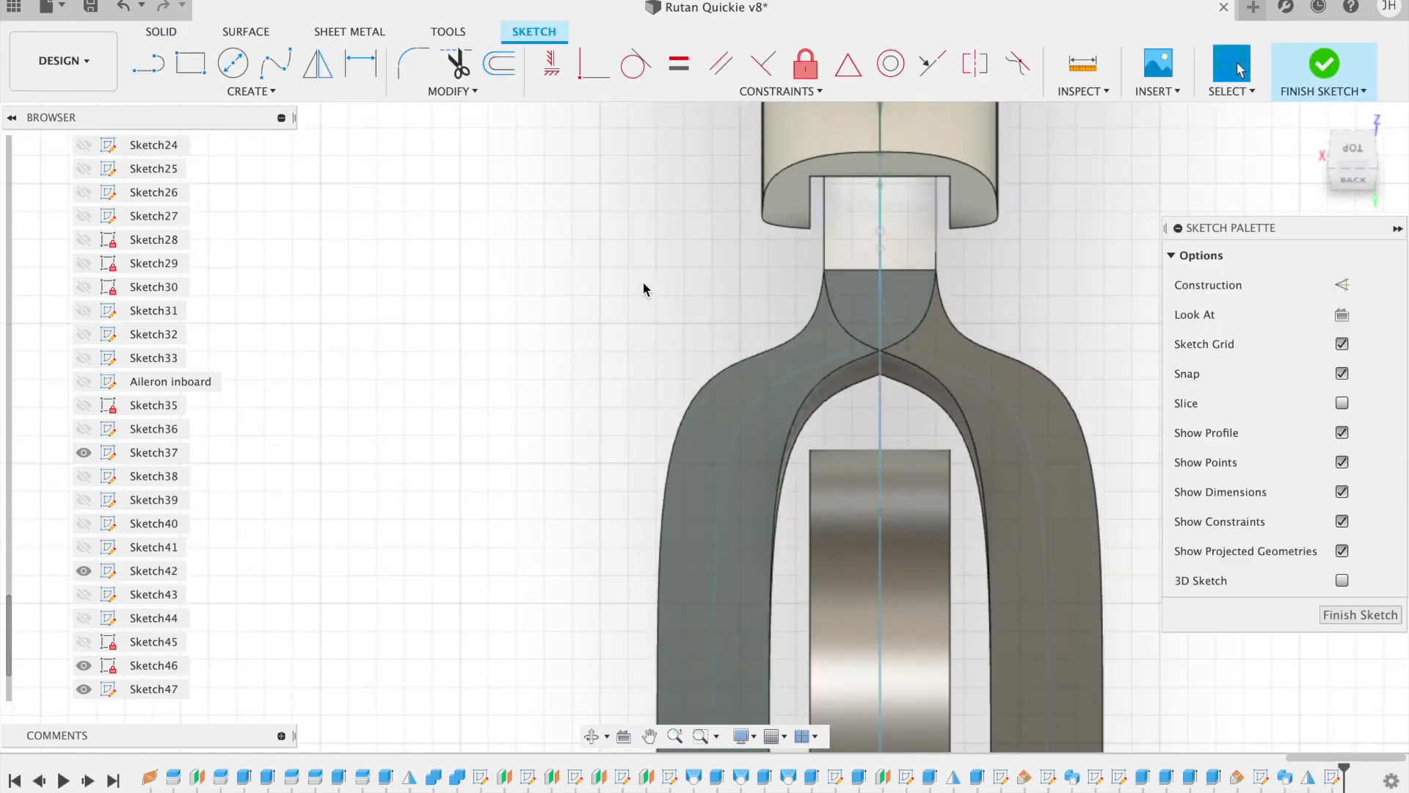
pyautogui.click(149, 63)
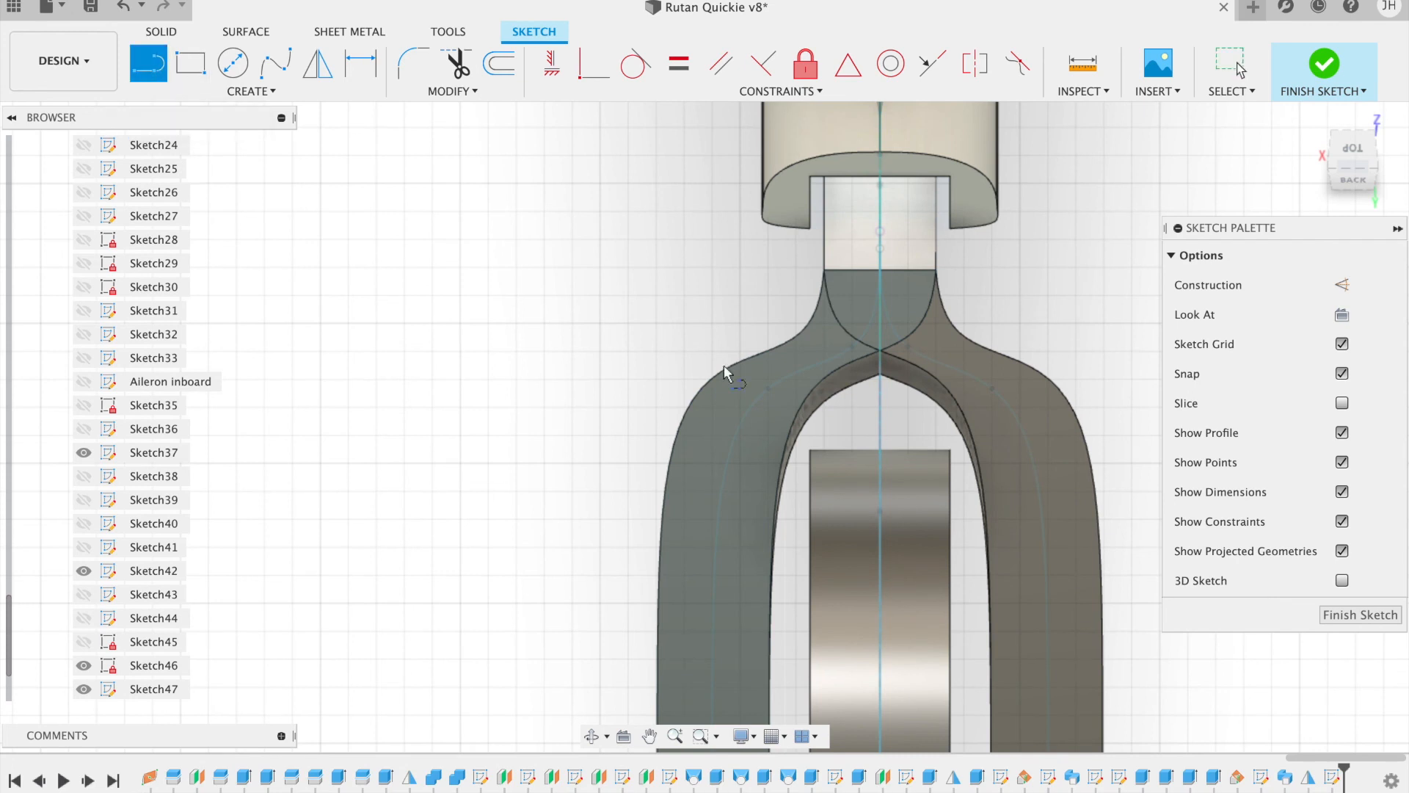
pyautogui.click(789, 428)
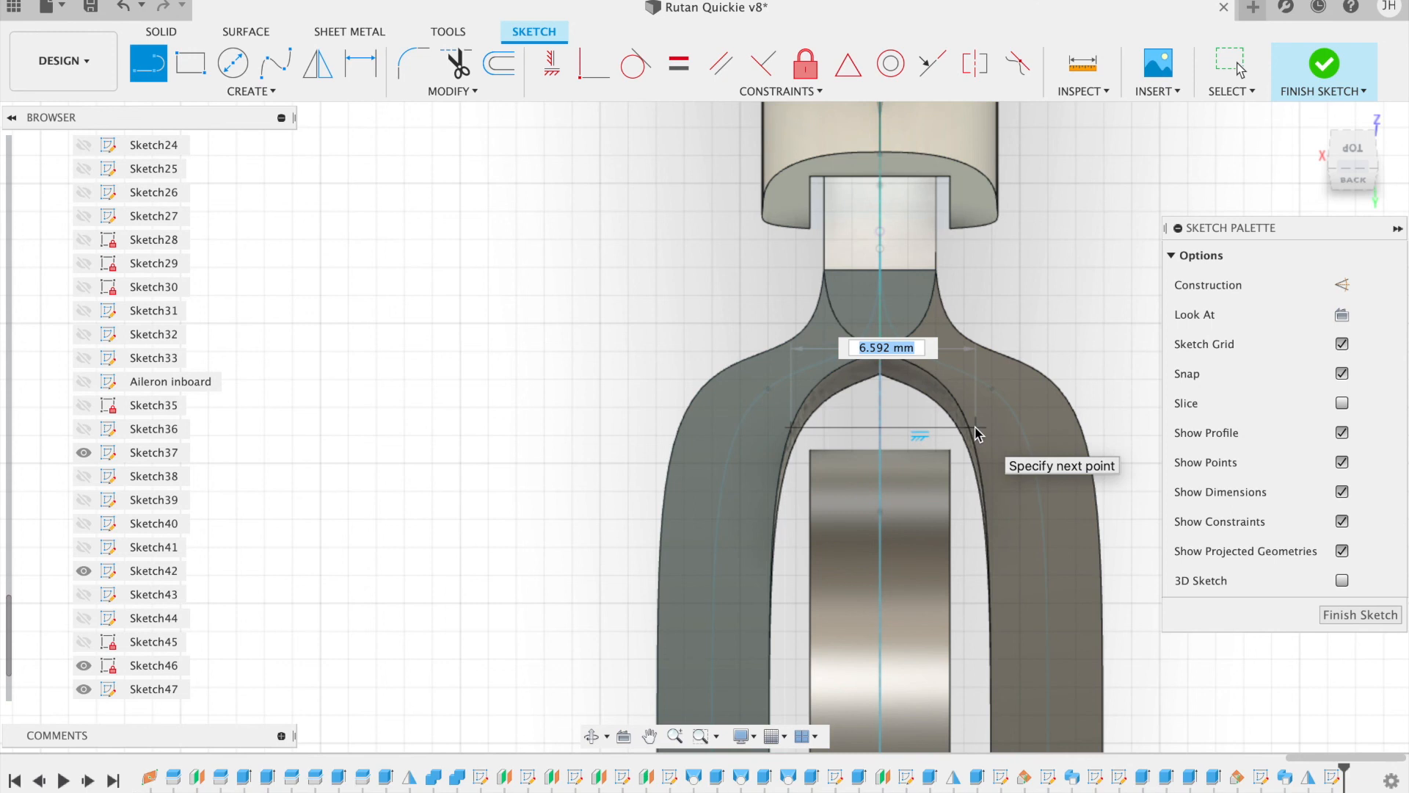
pyautogui.press('Escape')
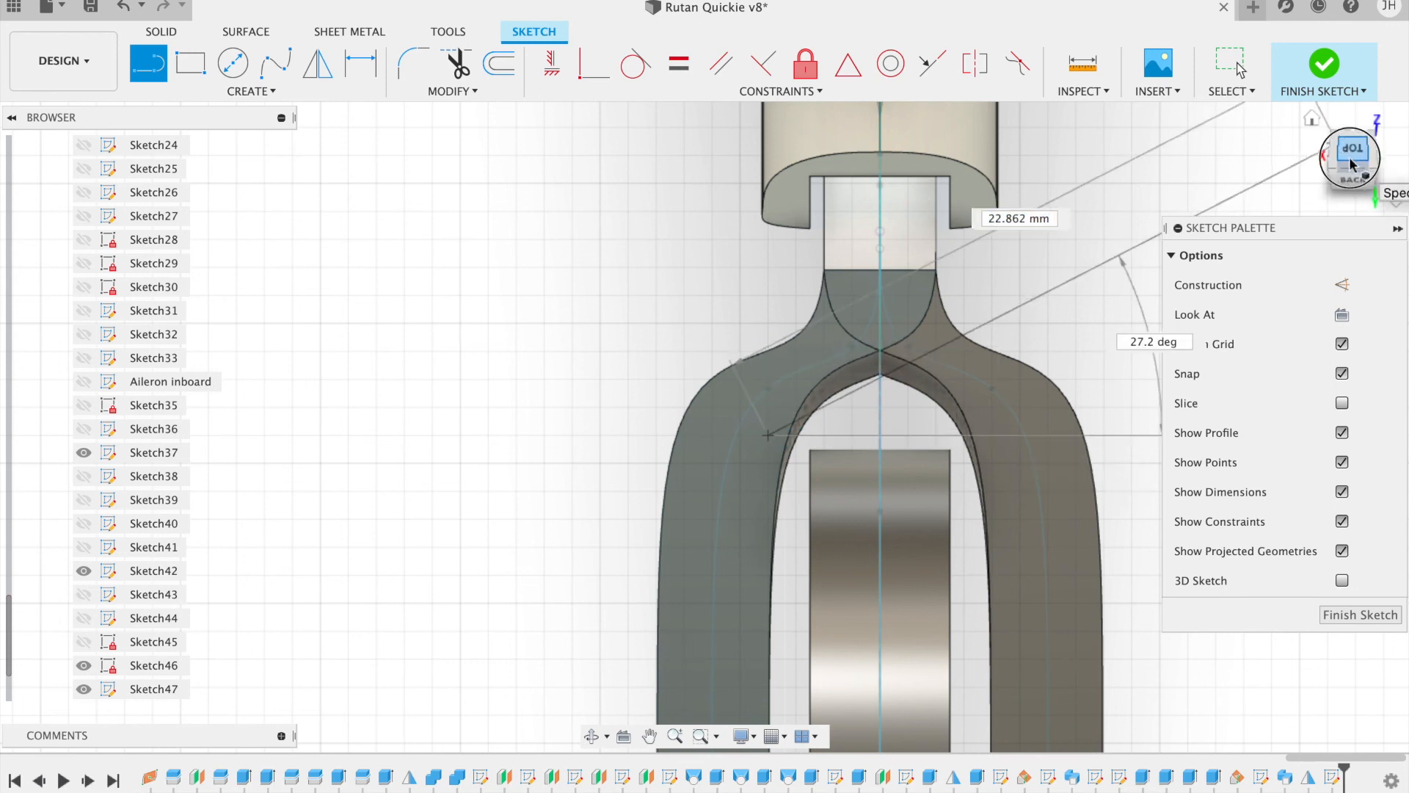
pyautogui.moveTo(1352, 164); pyautogui.dragTo(1350, 173)
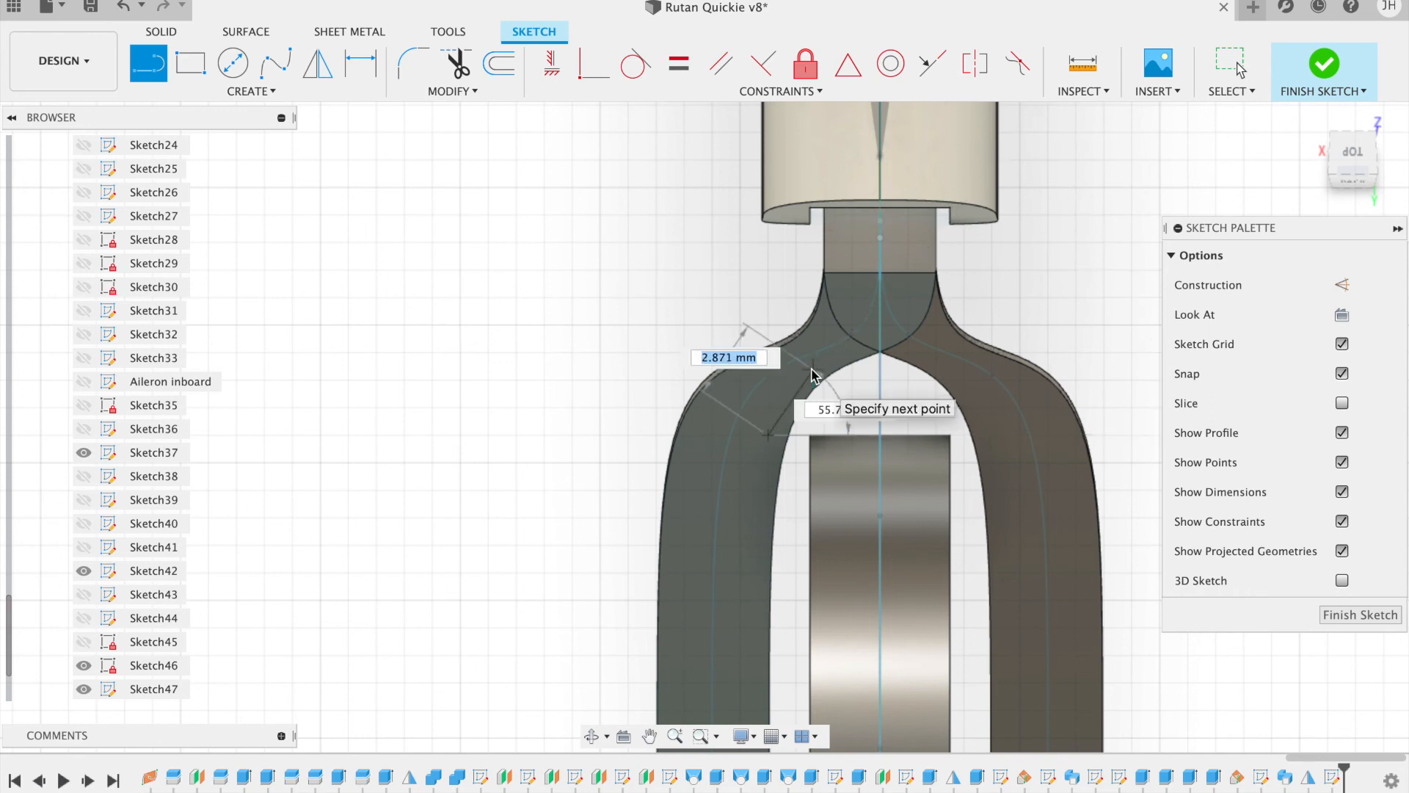
pyautogui.press('Escape')
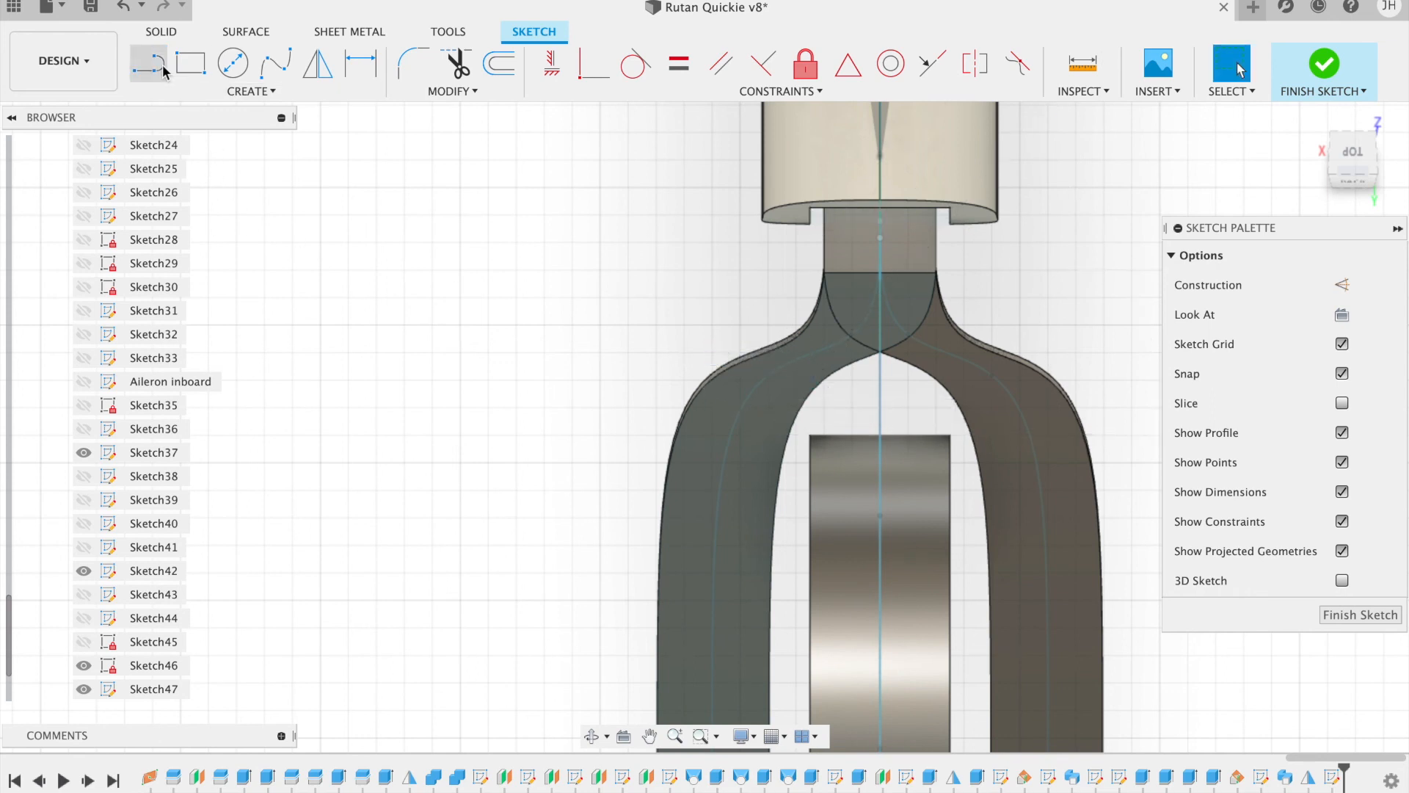
# Step: Sketch a closed triangle across the fork's crotch with an 8 mm base, 5 mm sides and its apex on the centre line, and finish the sketch
pyautogui.click(768, 408)
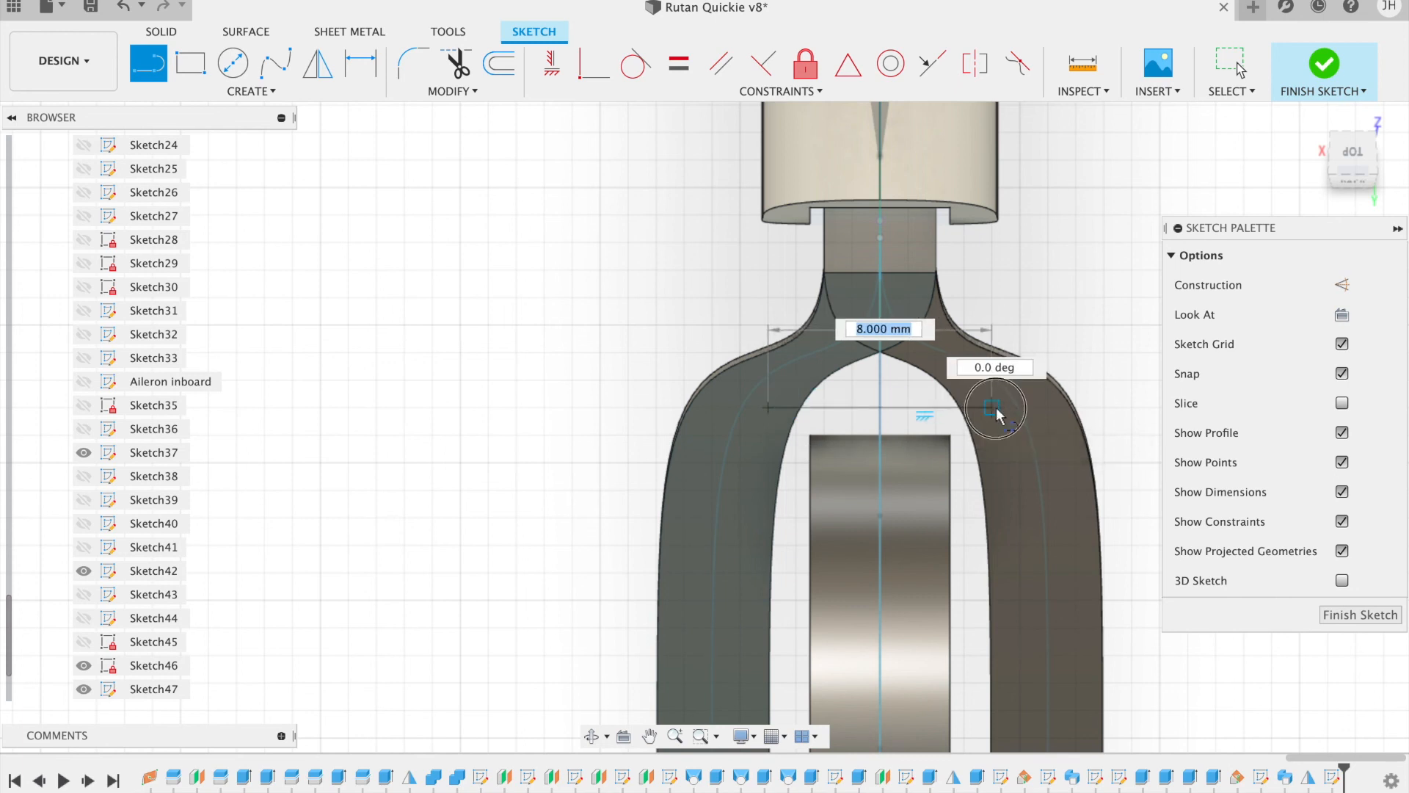
pyautogui.click(994, 408)
pyautogui.click(880, 325)
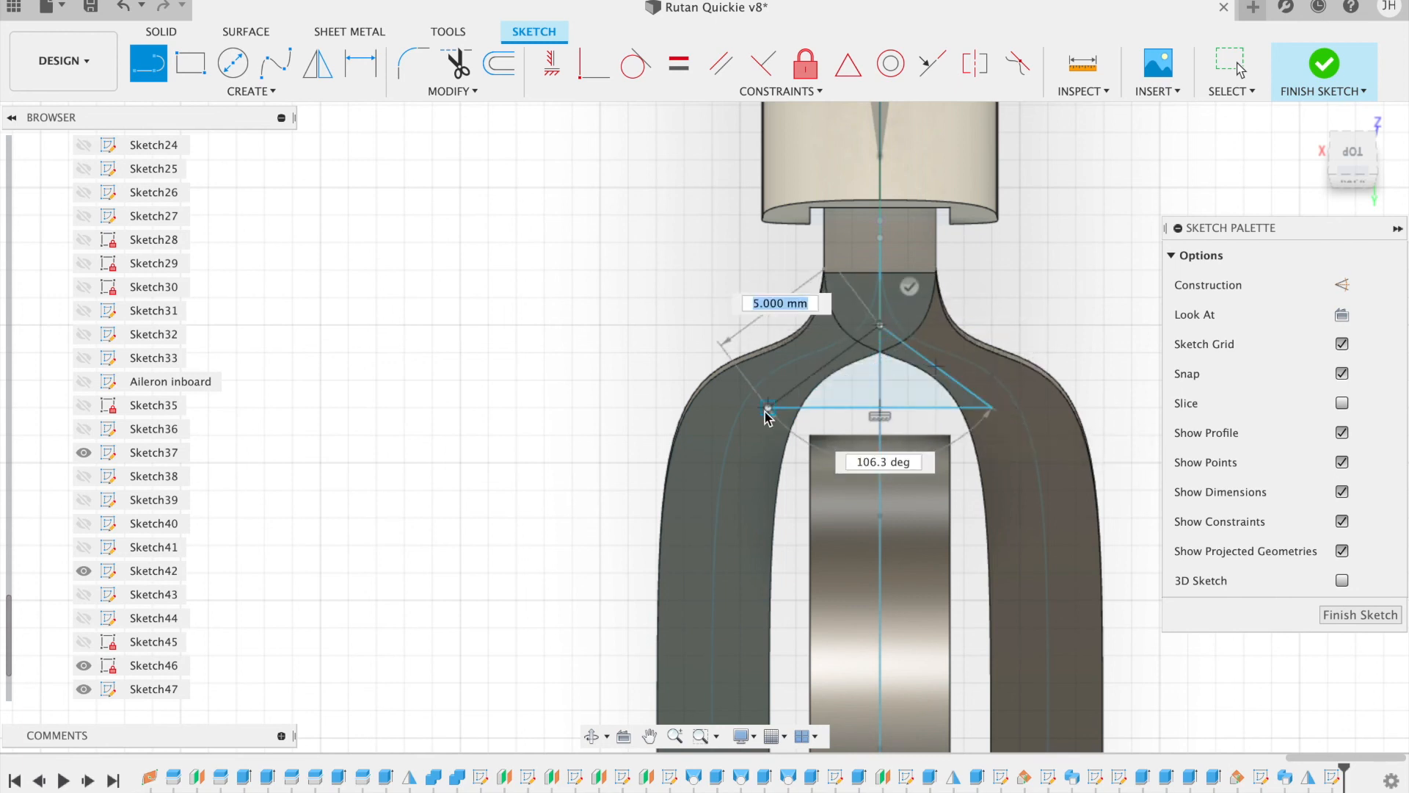
pyautogui.click(768, 409)
pyautogui.click(1325, 52)
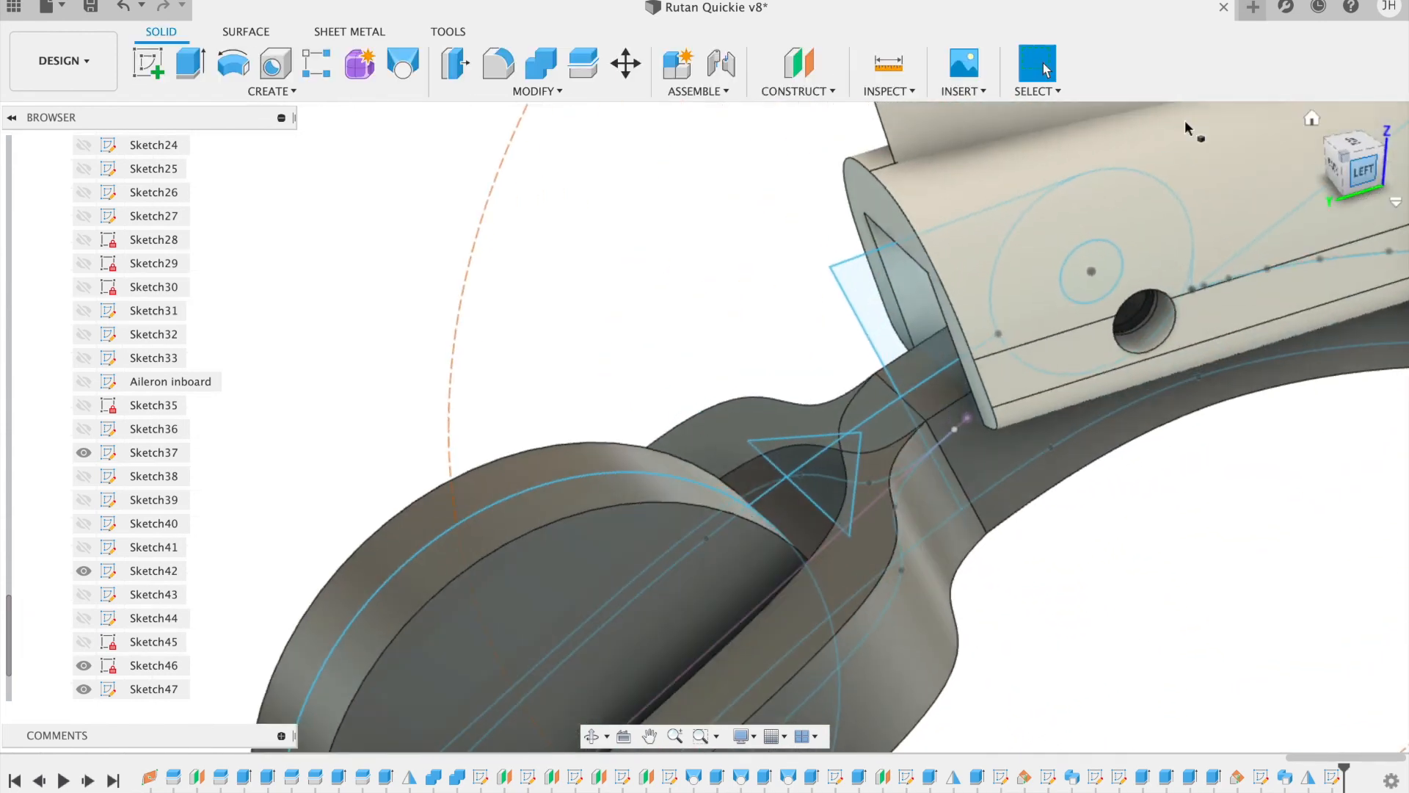
# Step: Extrude the two triangle profiles one-sided with a To Object extent ending at the fork's opposite lower face
pyautogui.click(190, 63)
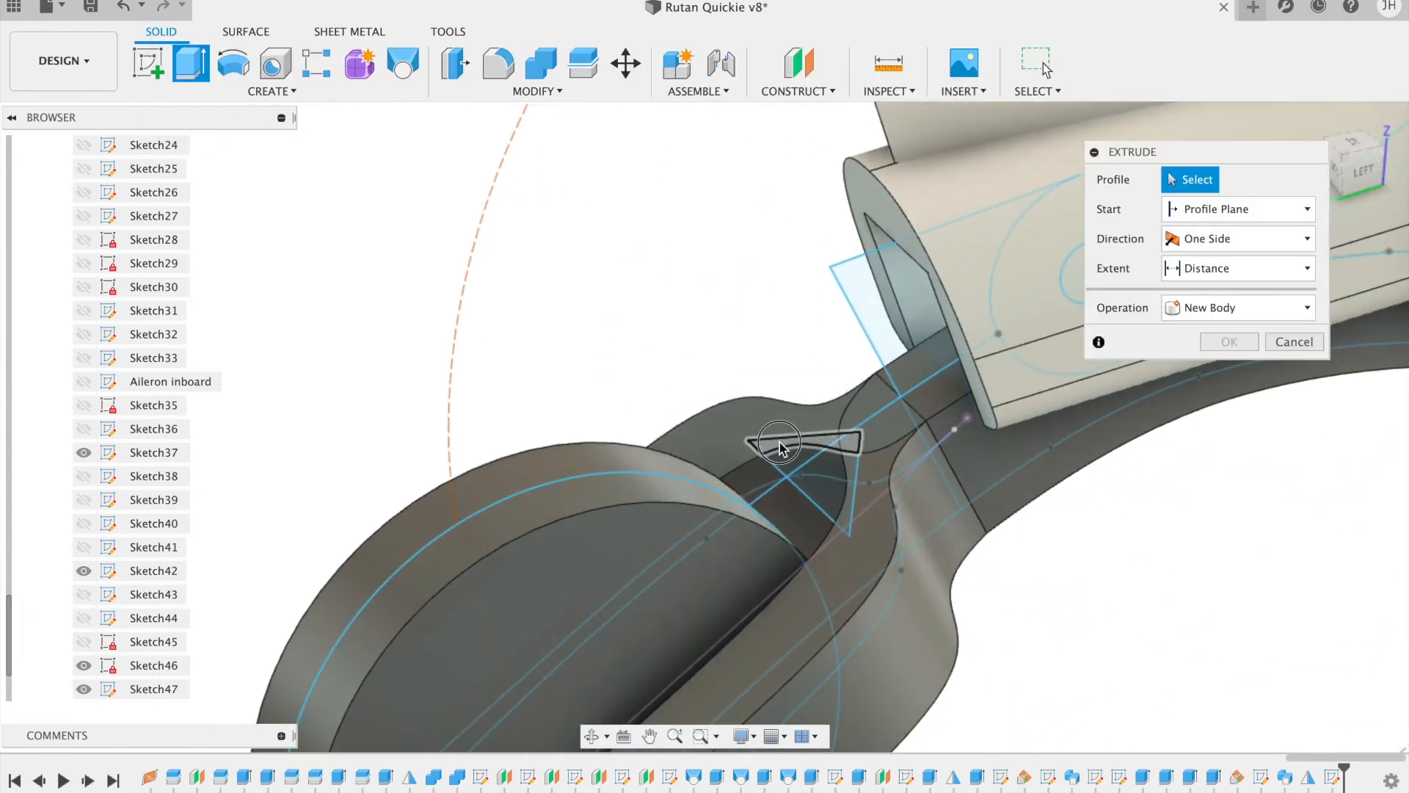
pyautogui.click(779, 446)
pyautogui.click(827, 474)
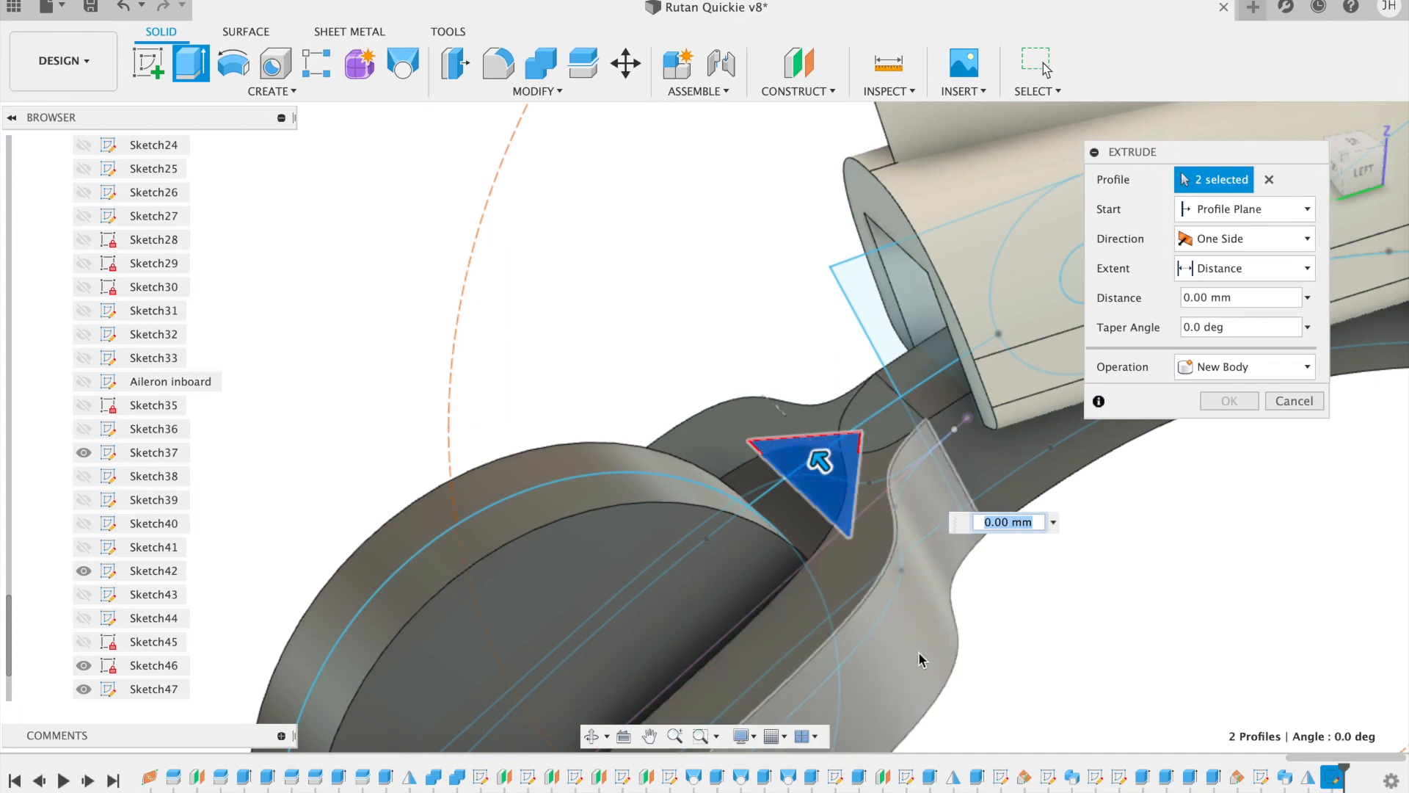
pyautogui.moveTo(1368, 174)
pyautogui.mouseDown()
pyautogui.moveTo(1323, 164)
pyautogui.moveTo(1281, 194)
pyautogui.mouseUp()
pyautogui.click(1241, 239)
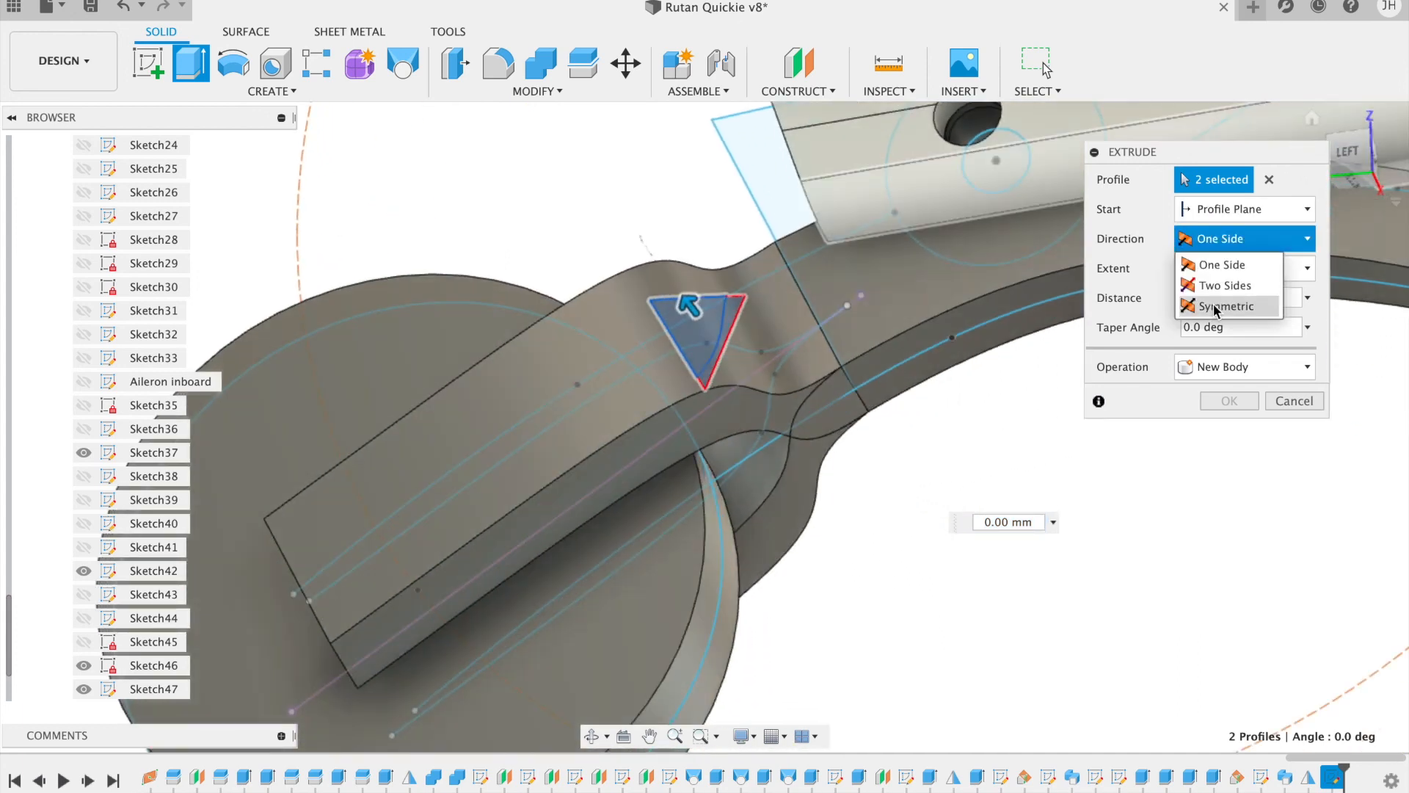
pyautogui.click(1240, 265)
pyautogui.click(1243, 271)
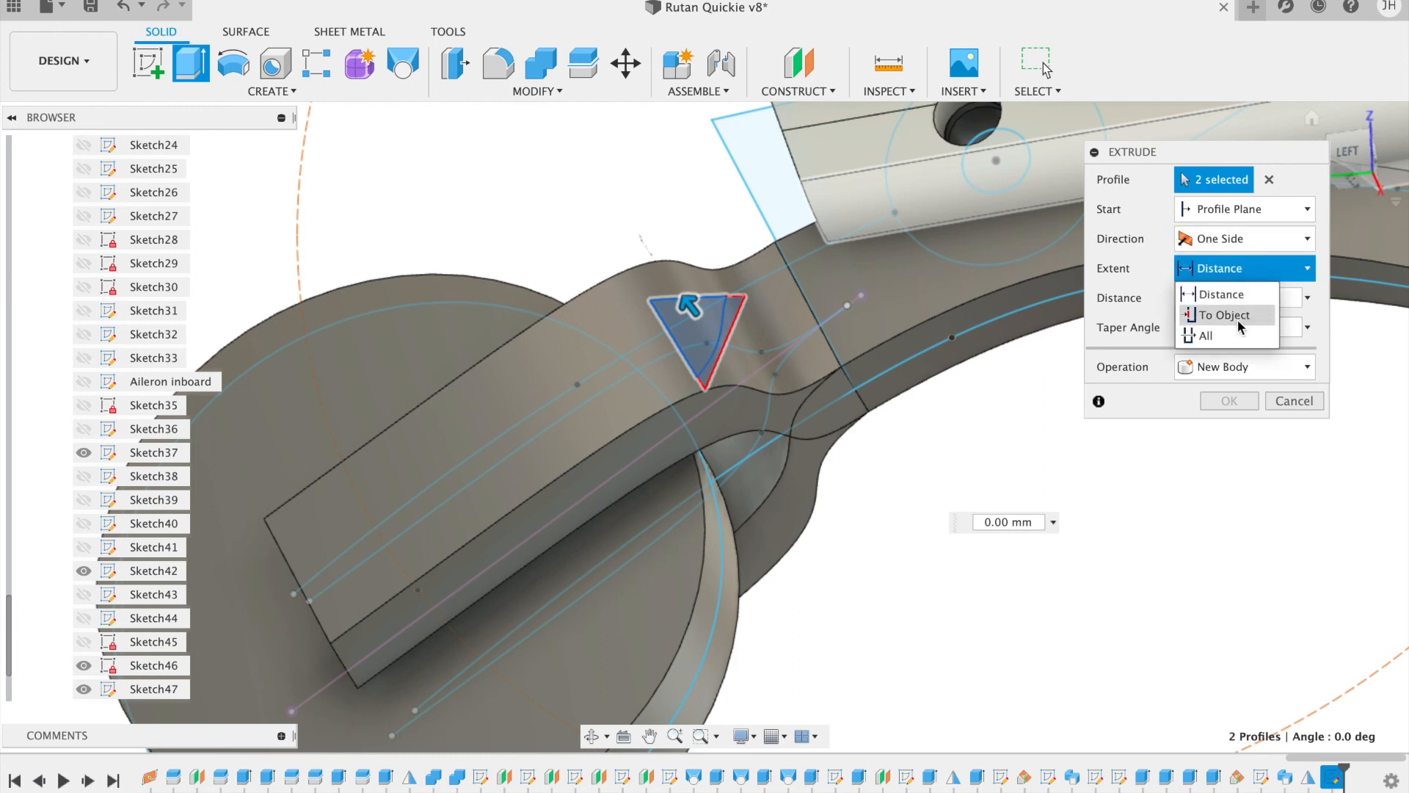
pyautogui.click(1224, 314)
pyautogui.click(738, 416)
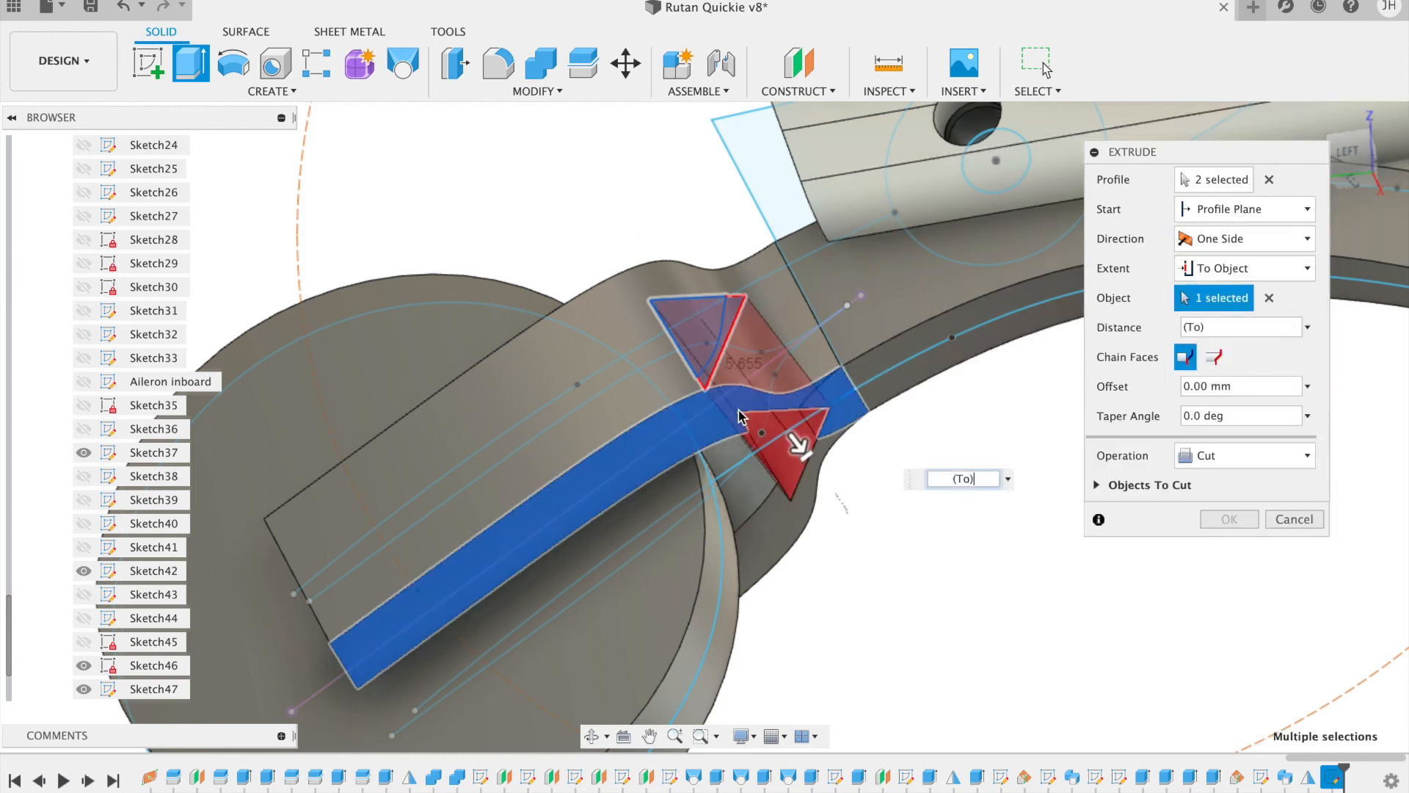
# Step: Set the triangle extrusion's operation to Join and create it to fill in the fork's crotch
pyautogui.click(1247, 455)
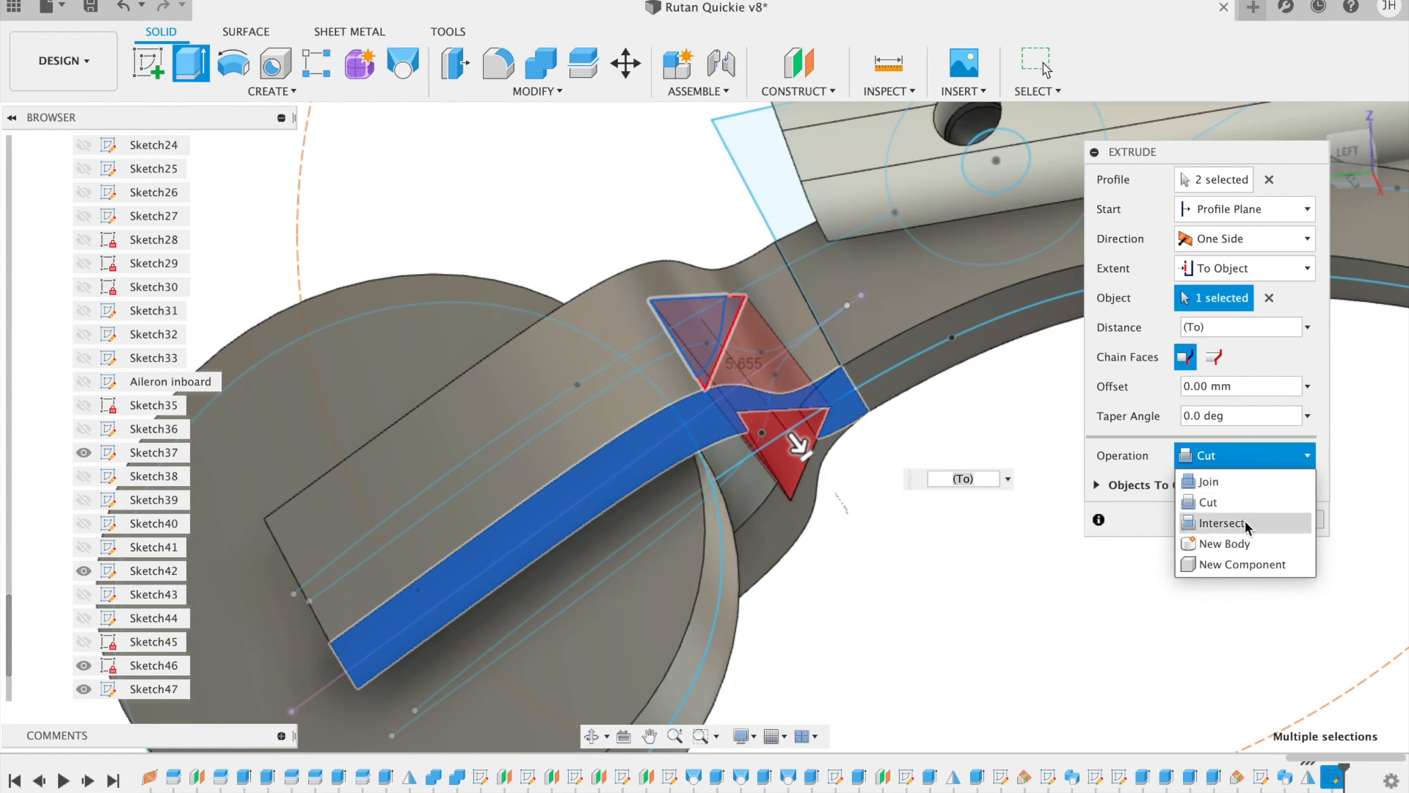
pyautogui.click(1240, 456)
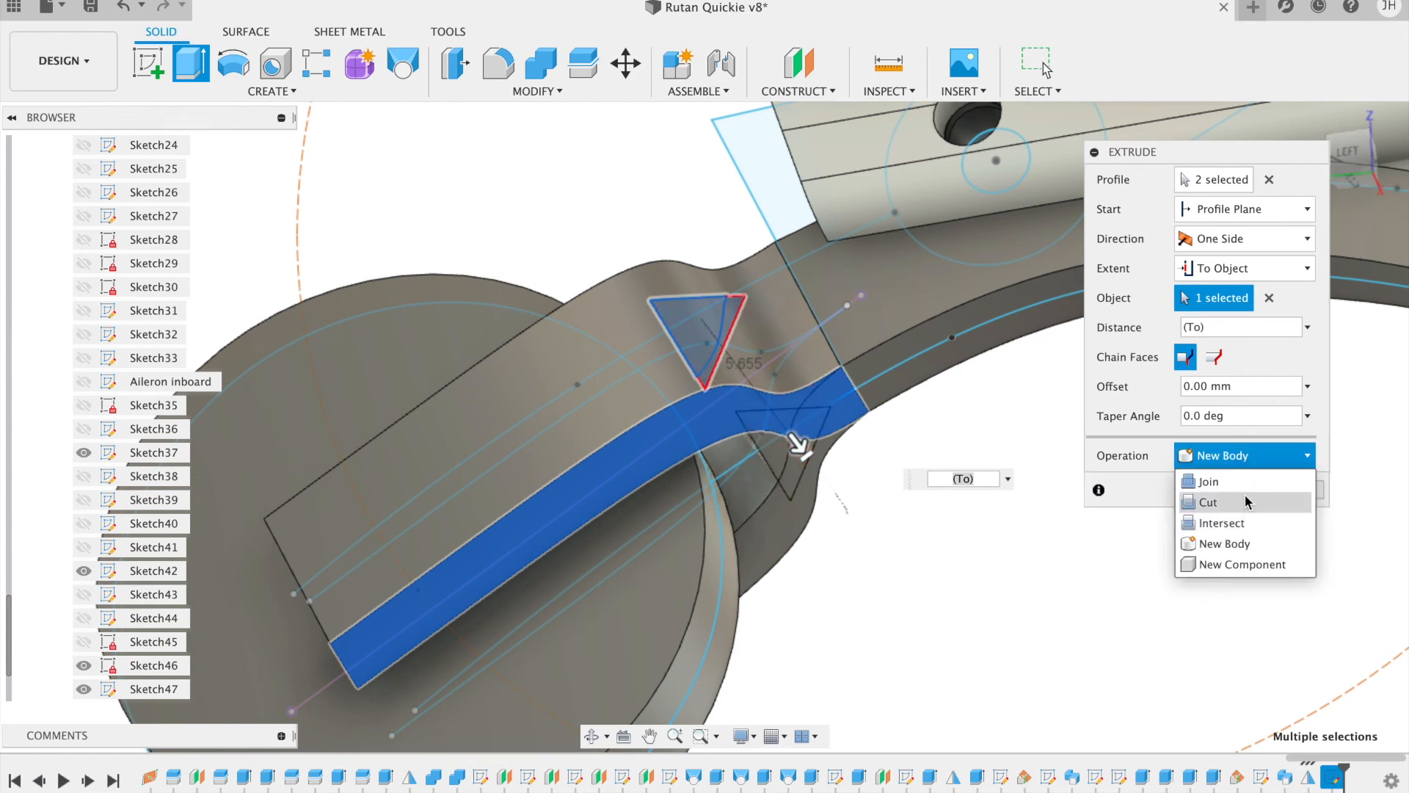
pyautogui.click(1218, 482)
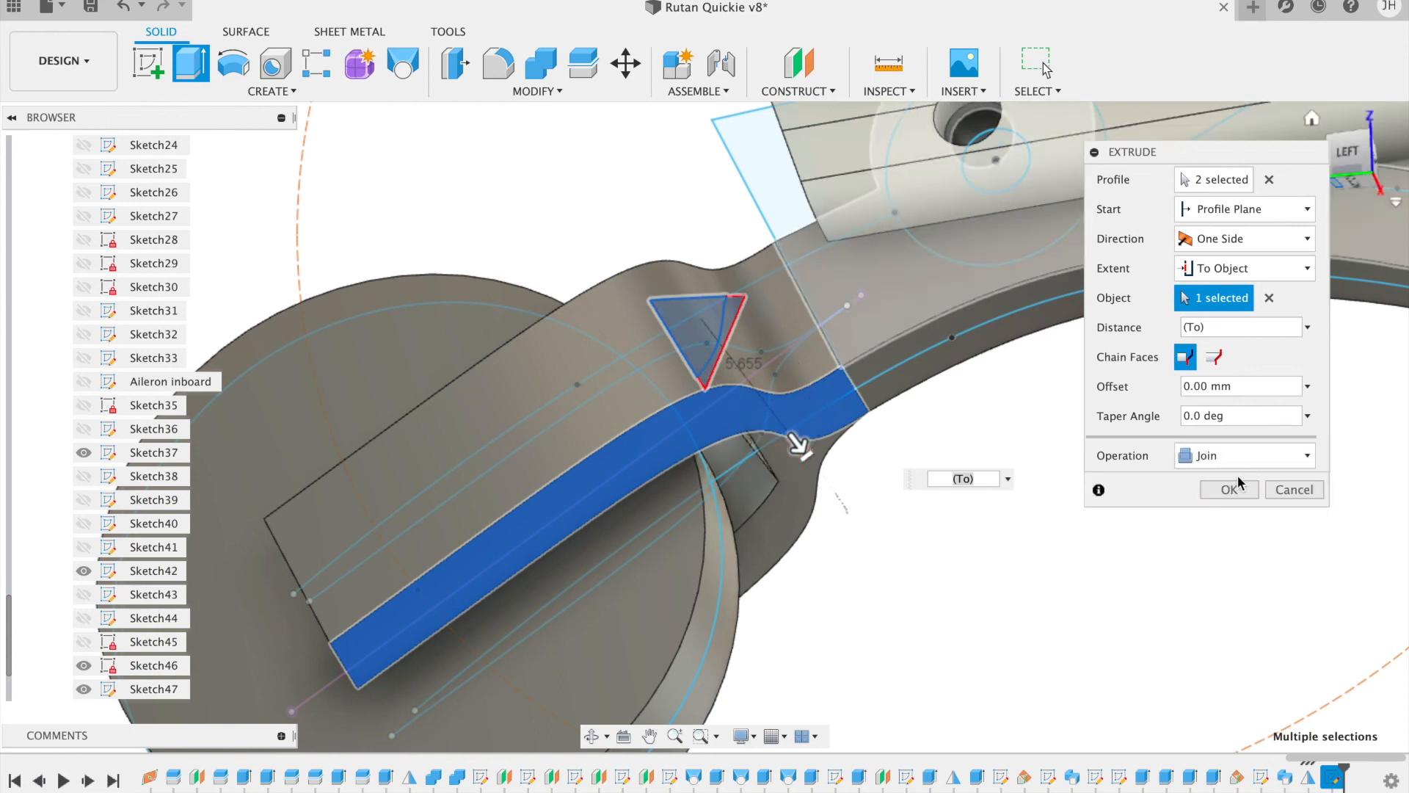
pyautogui.click(1233, 497)
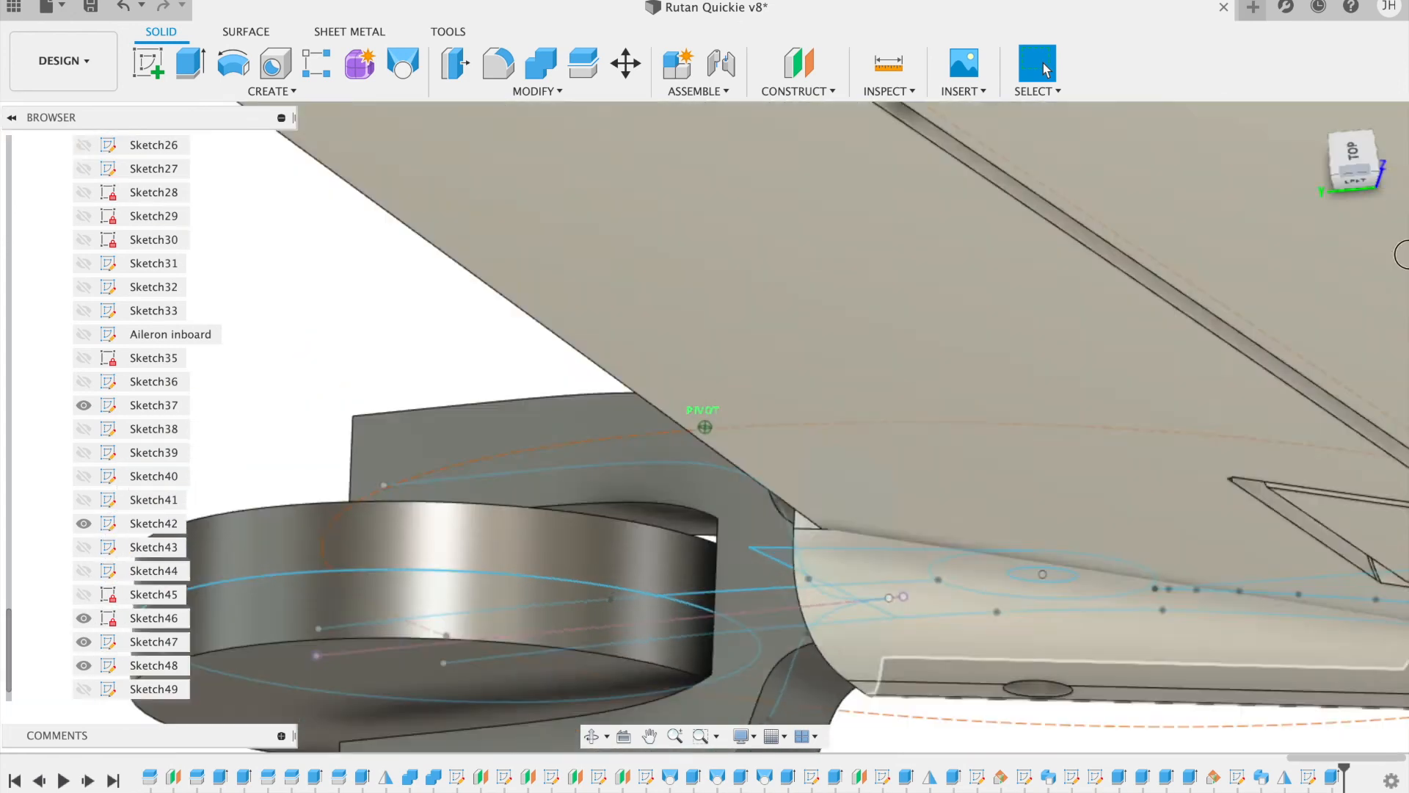
pyautogui.moveTo(1405, 255)
pyautogui.mouseDown()
pyautogui.moveTo(1406, 226)
pyautogui.moveTo(1359, 214)
pyautogui.moveTo(1345, 179)
pyautogui.mouseUp()
pyautogui.scroll(-5, 909, 619)
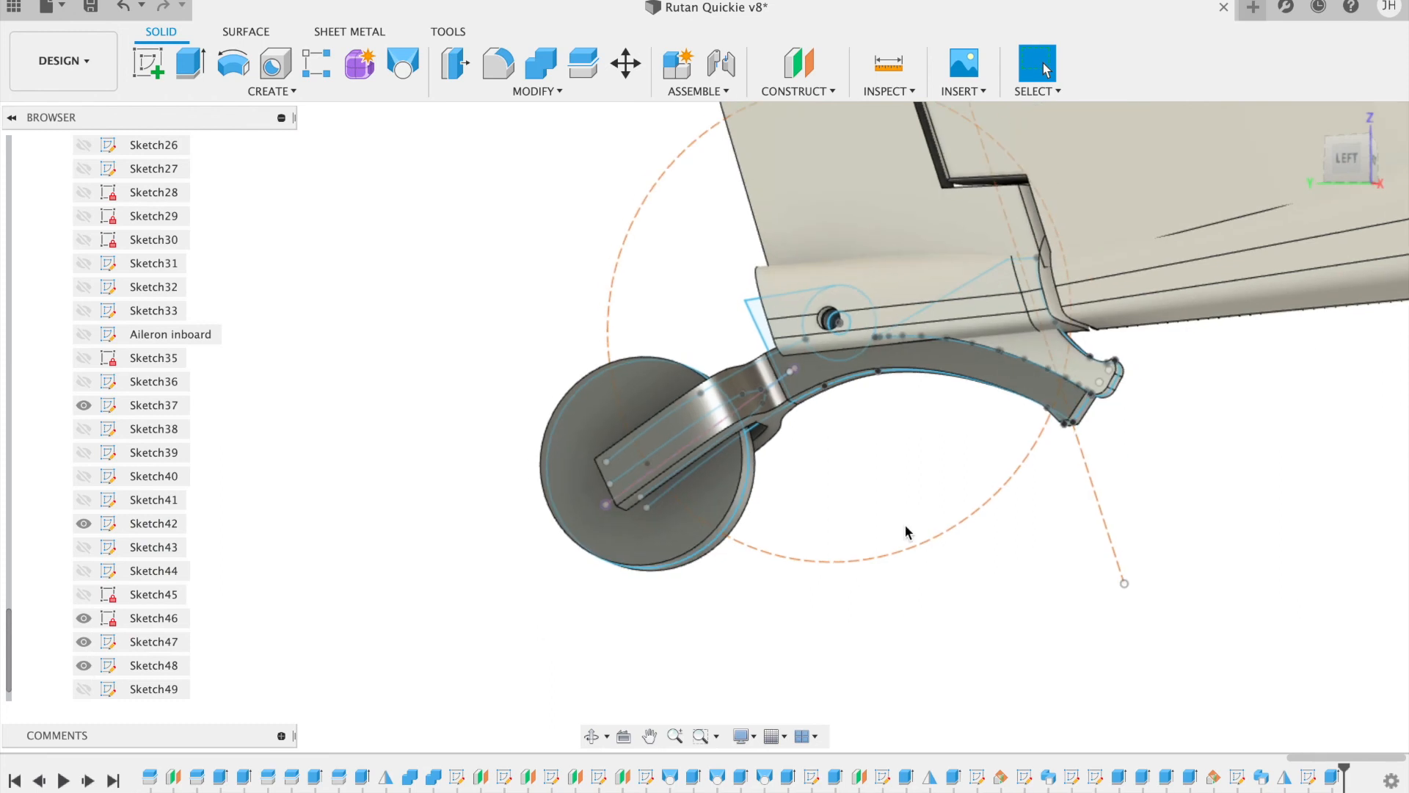
pyautogui.click(1347, 158)
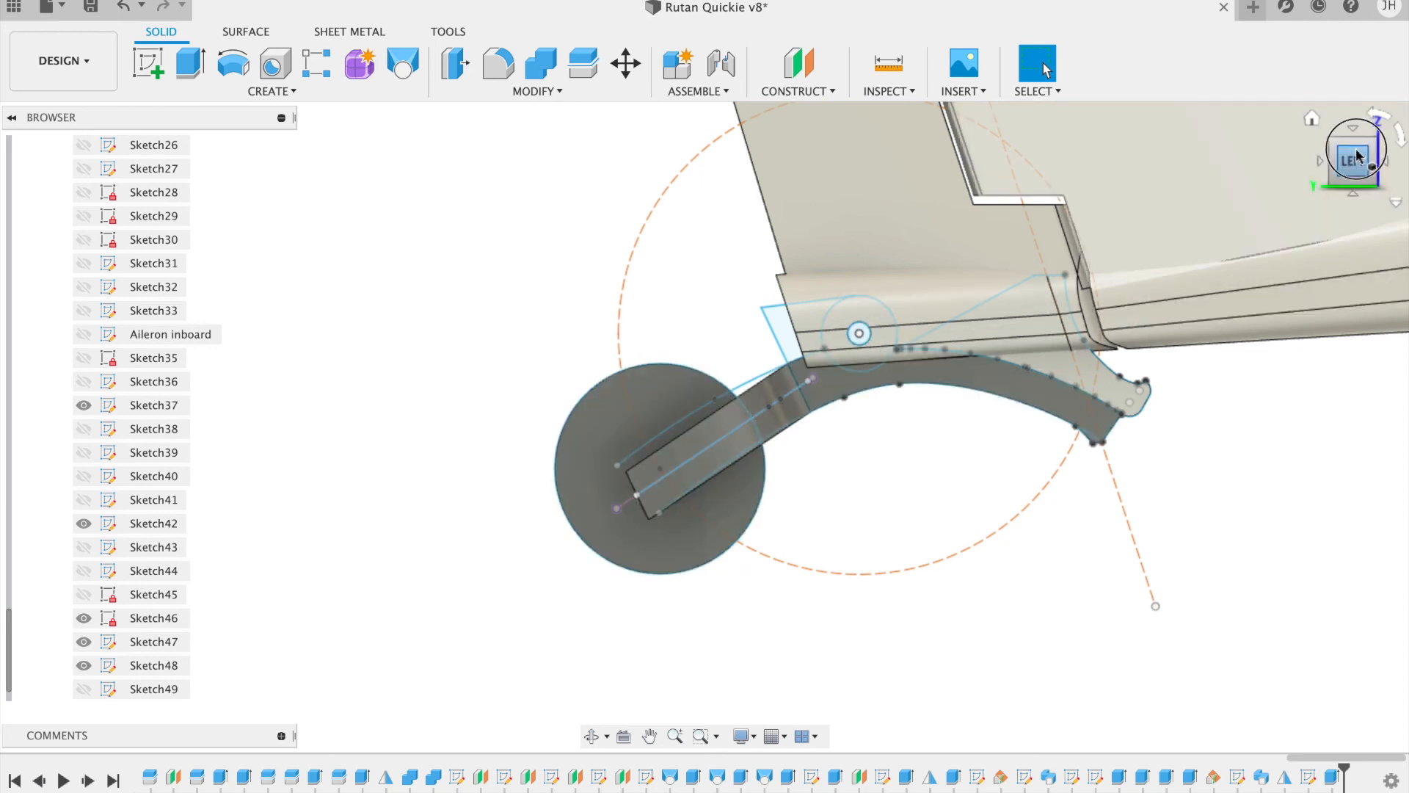
pyautogui.moveTo(1357, 155); pyautogui.dragTo(1085, 398)
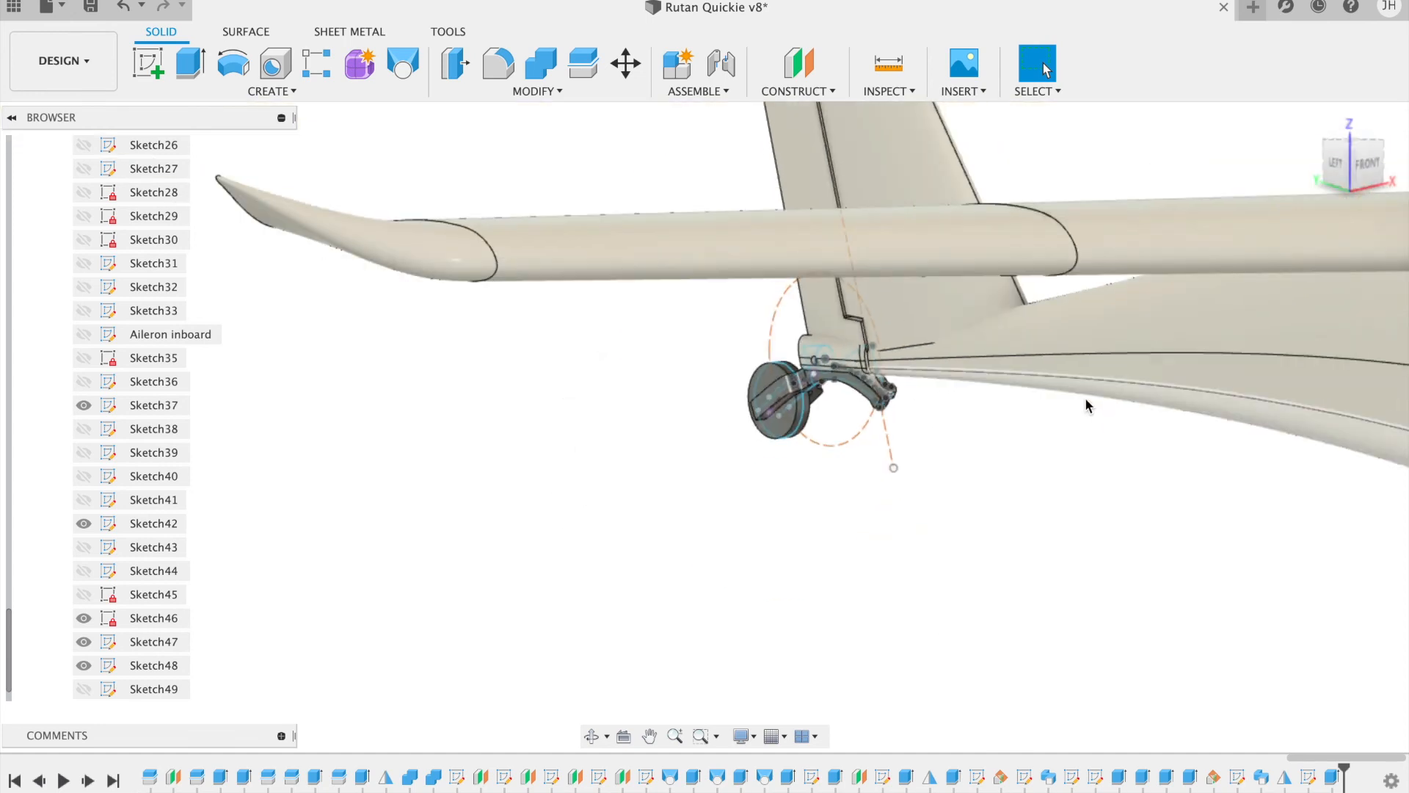
pyautogui.scroll(-10, 1084, 398)
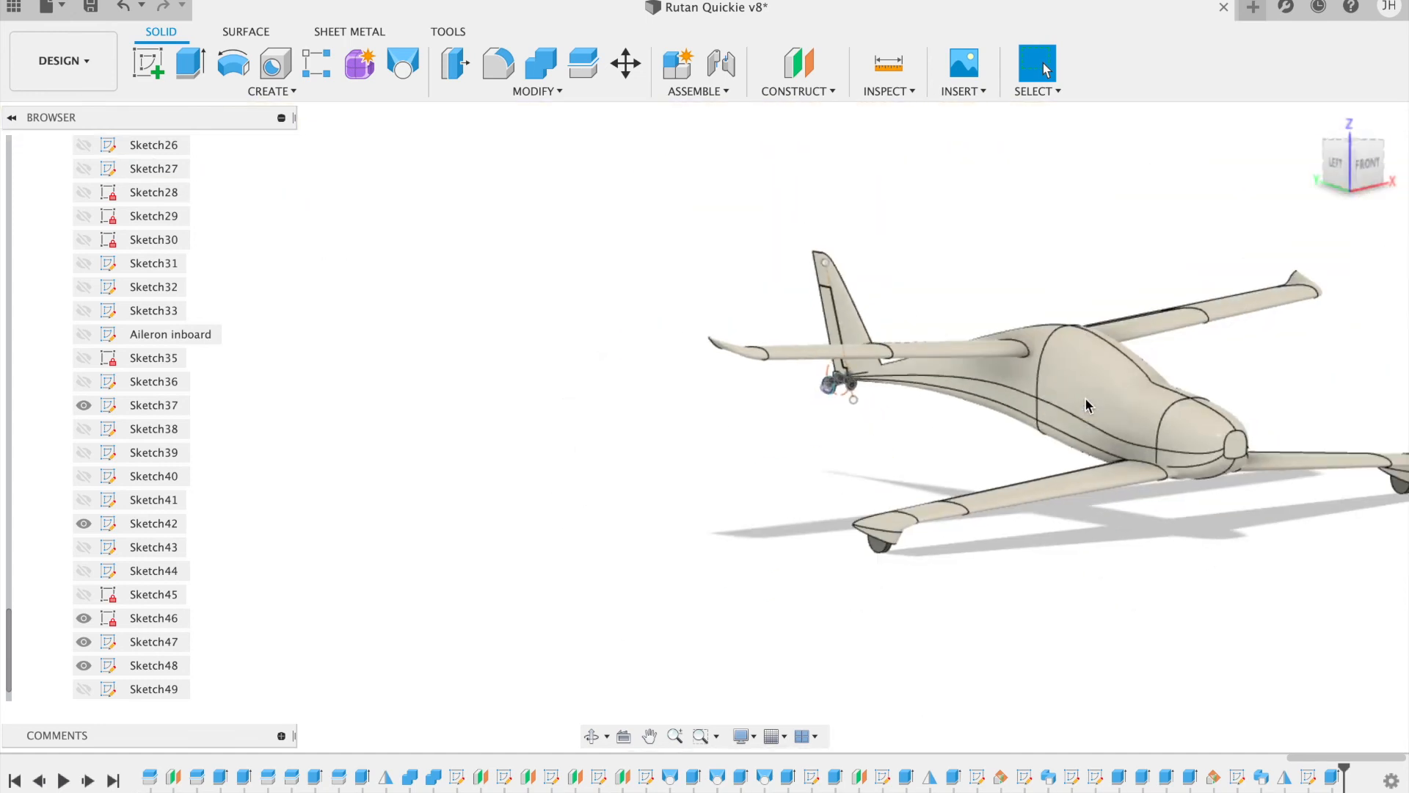
# Step: Hide the remaining visible sketches, Sketch37, Sketch42, Sketch46, Sketch47 and Sketch48, so that only the aircraft's bodies are shown
pyautogui.scroll(8, 846, 380)
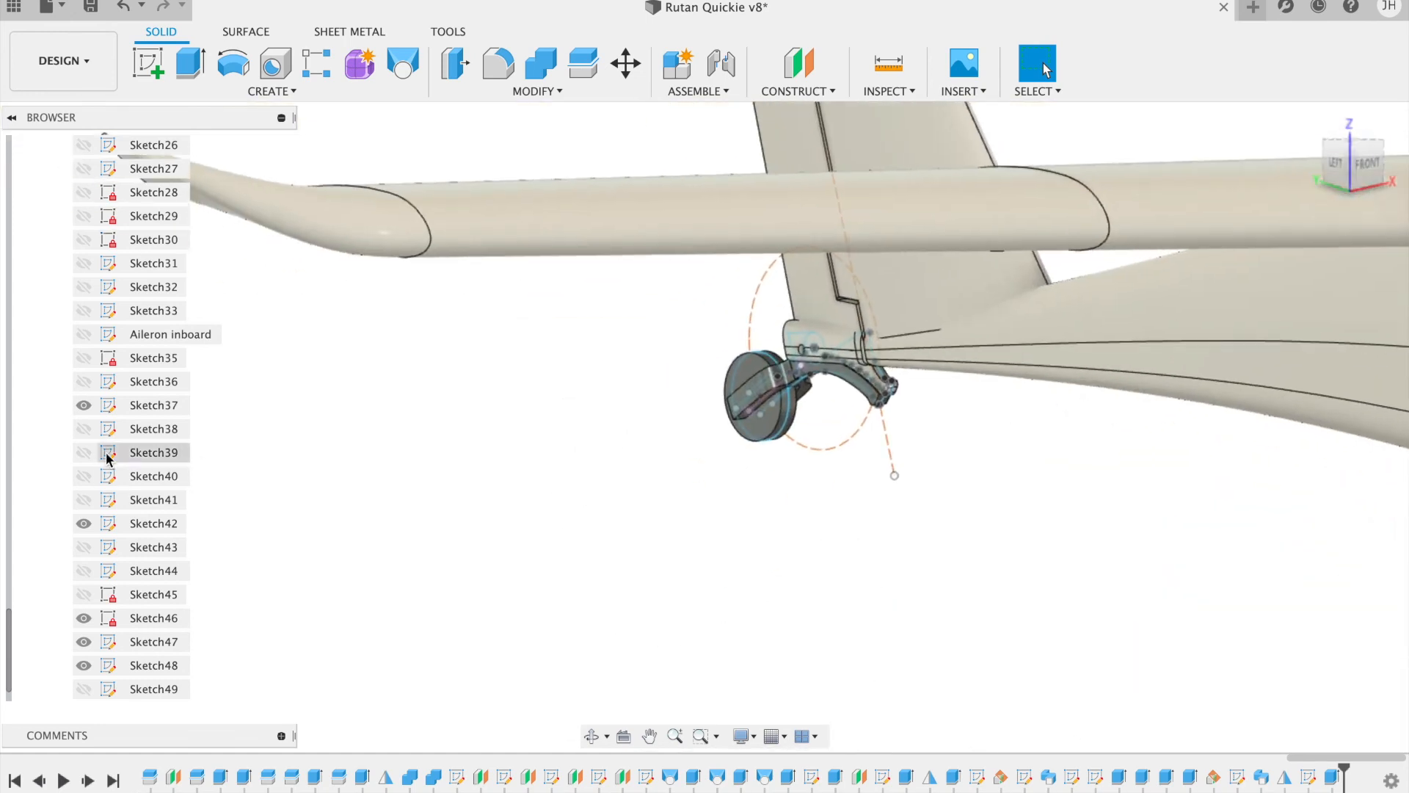
pyautogui.click(83, 405)
pyautogui.click(84, 523)
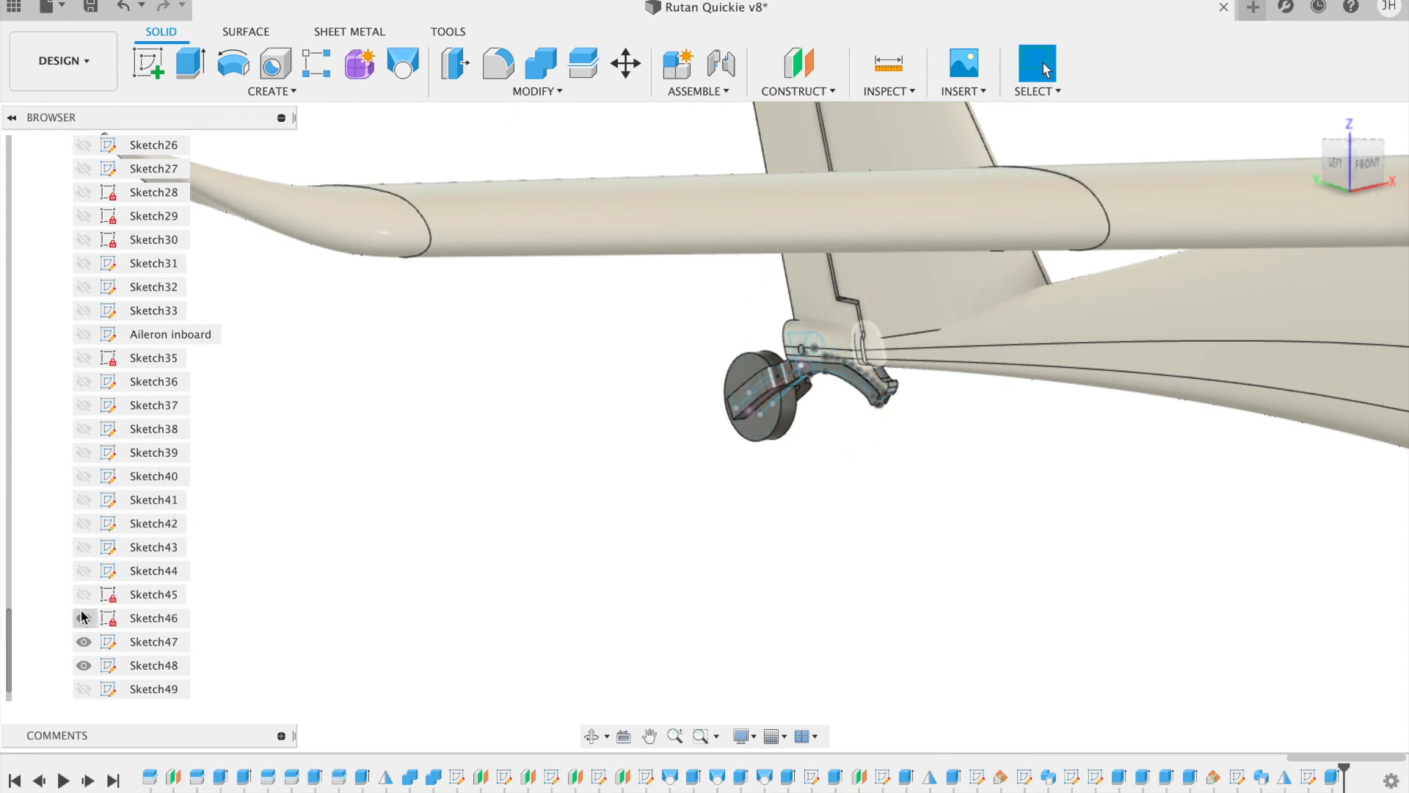
pyautogui.click(83, 641)
pyautogui.click(83, 665)
pyautogui.scroll(-1, 83, 665)
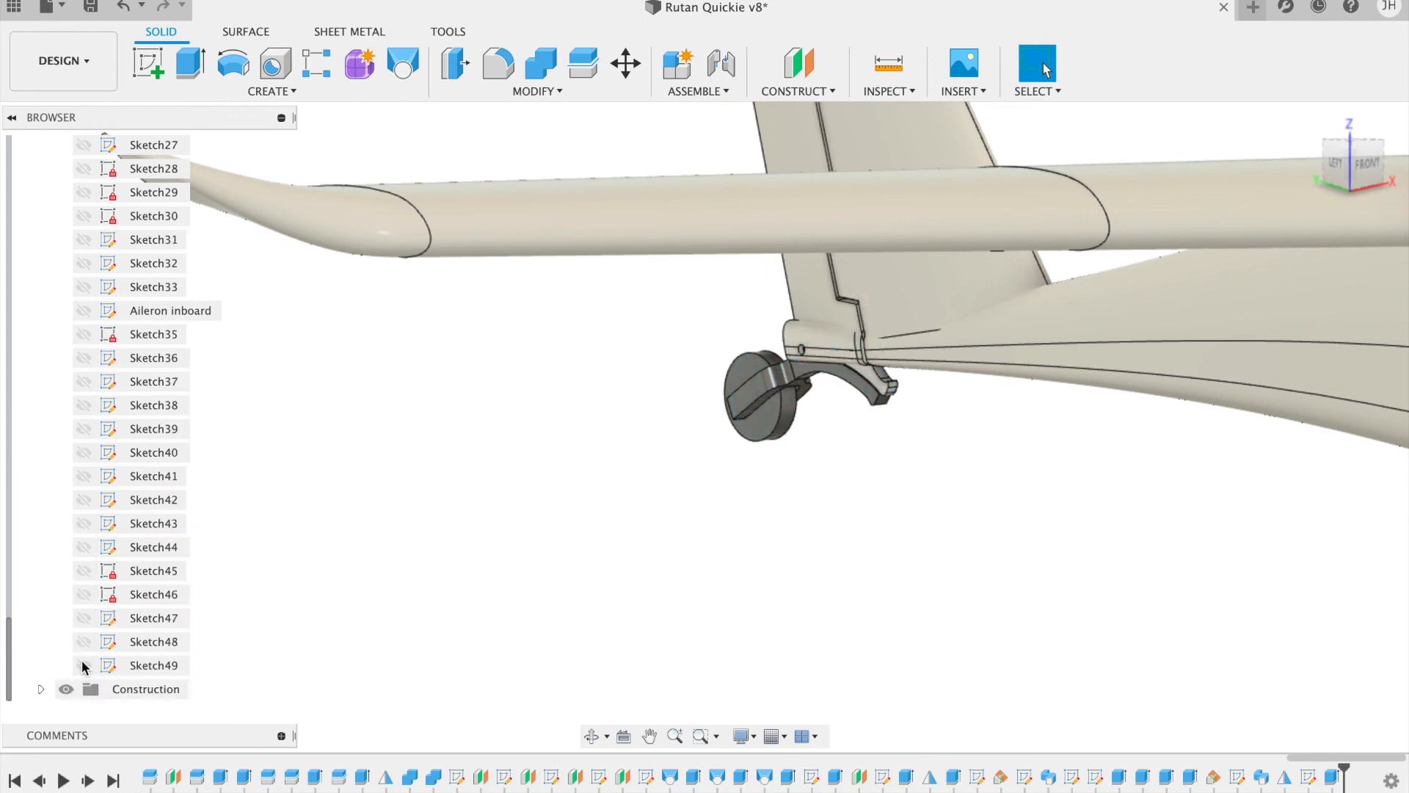
pyautogui.scroll(15, 138, 400)
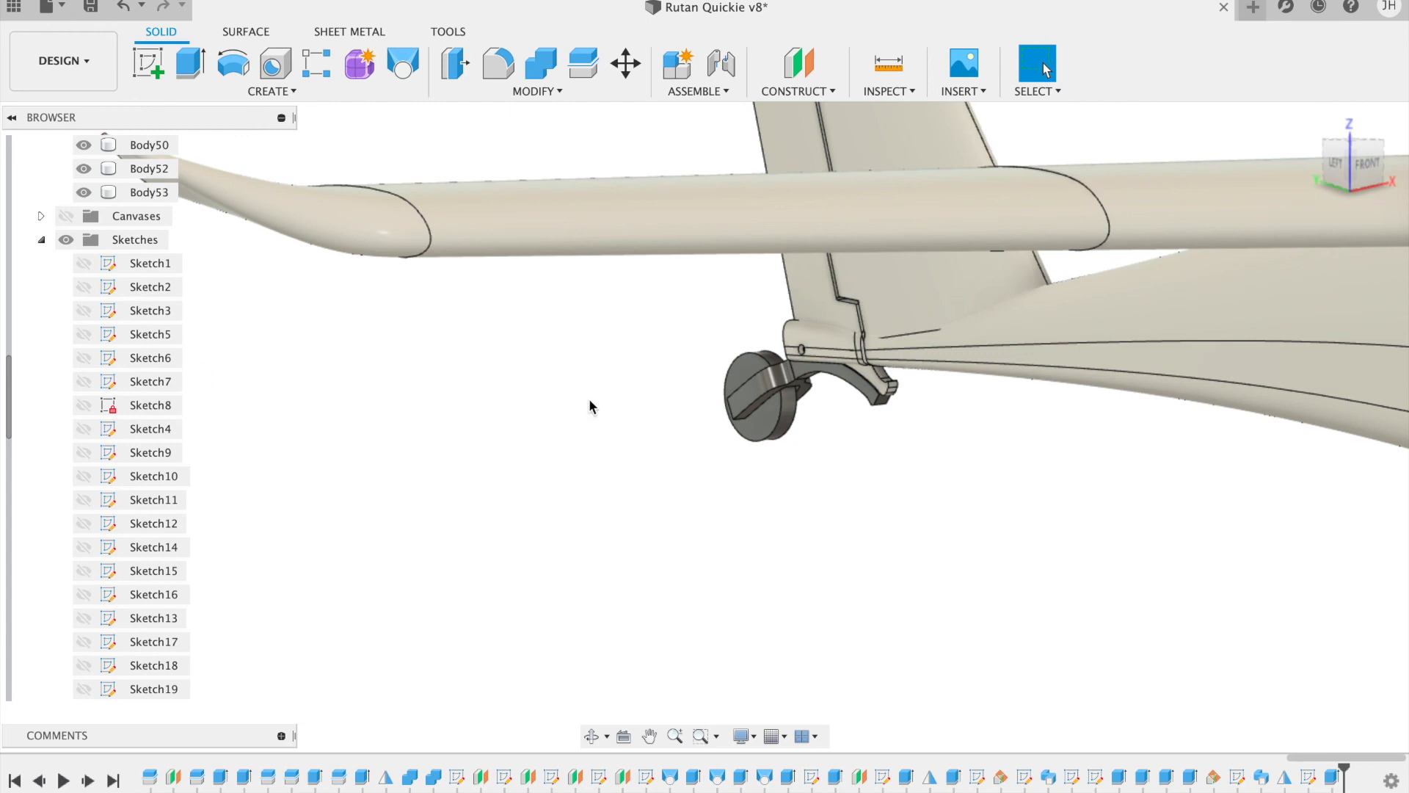
# Step: Apply the Orgasol Invent Smooth - PA 12 appearance to the tail wheel's curved arm and fork bodies
pyautogui.scroll(3, 591, 405)
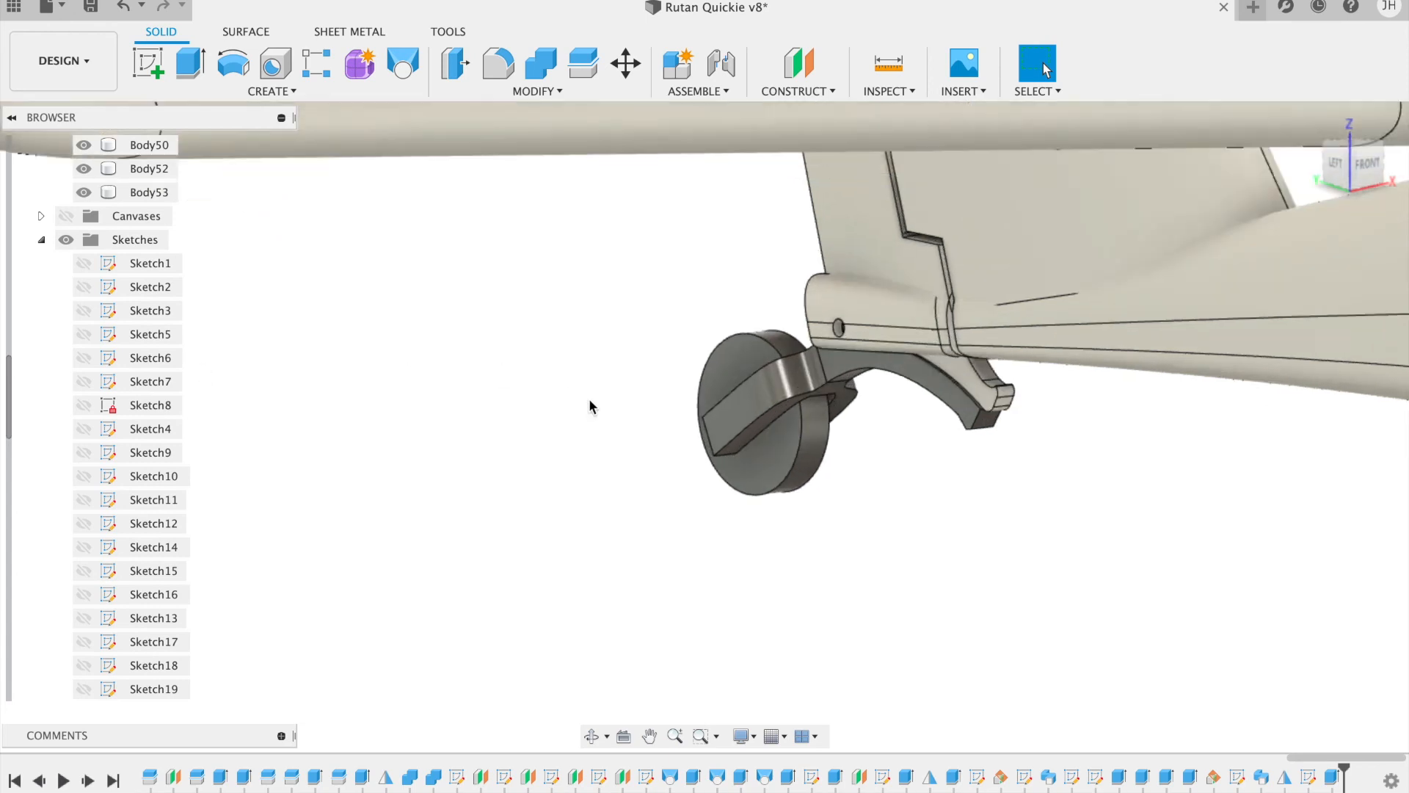
pyautogui.click(578, 92)
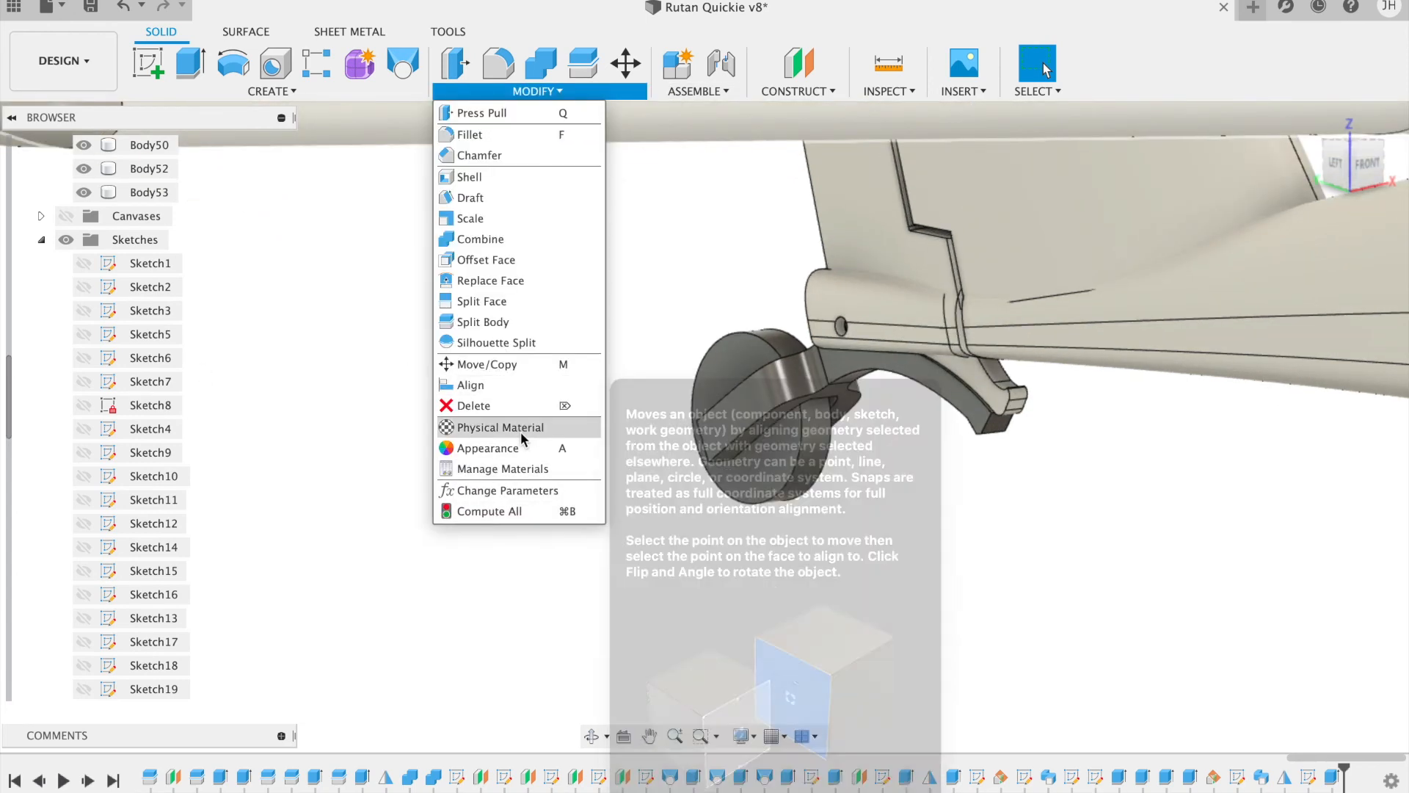
pyautogui.click(514, 448)
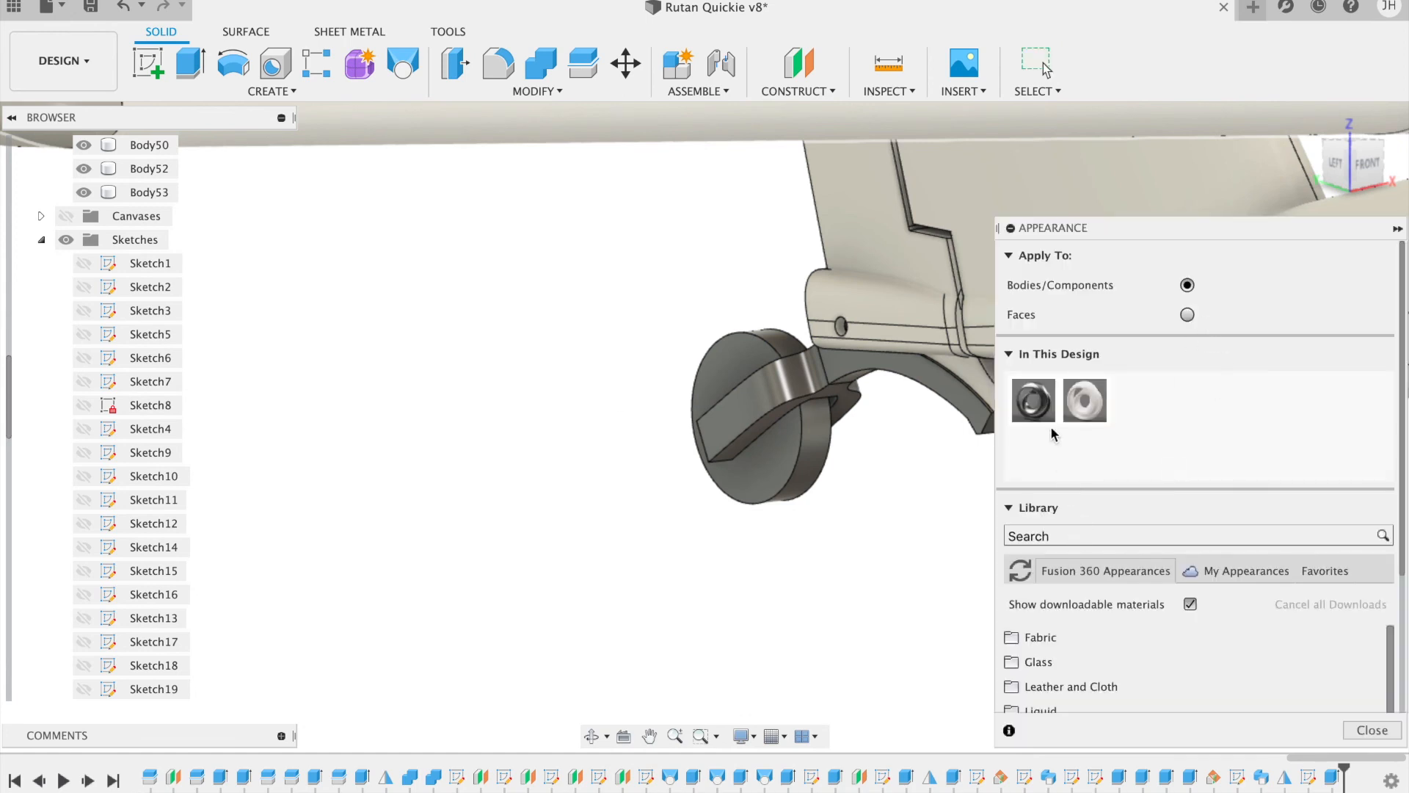
pyautogui.moveTo(1076, 411); pyautogui.dragTo(830, 369)
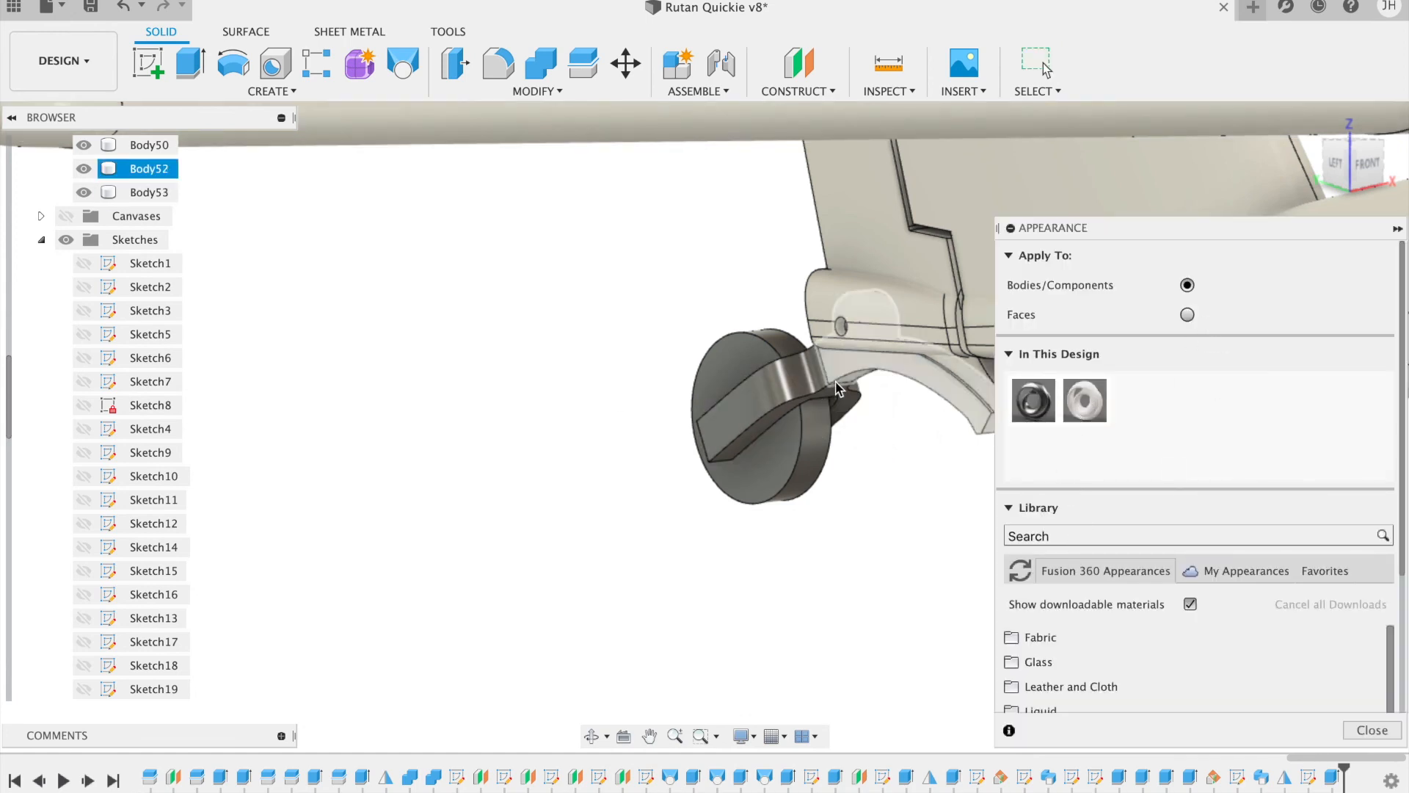
pyautogui.moveTo(1101, 411); pyautogui.dragTo(801, 396)
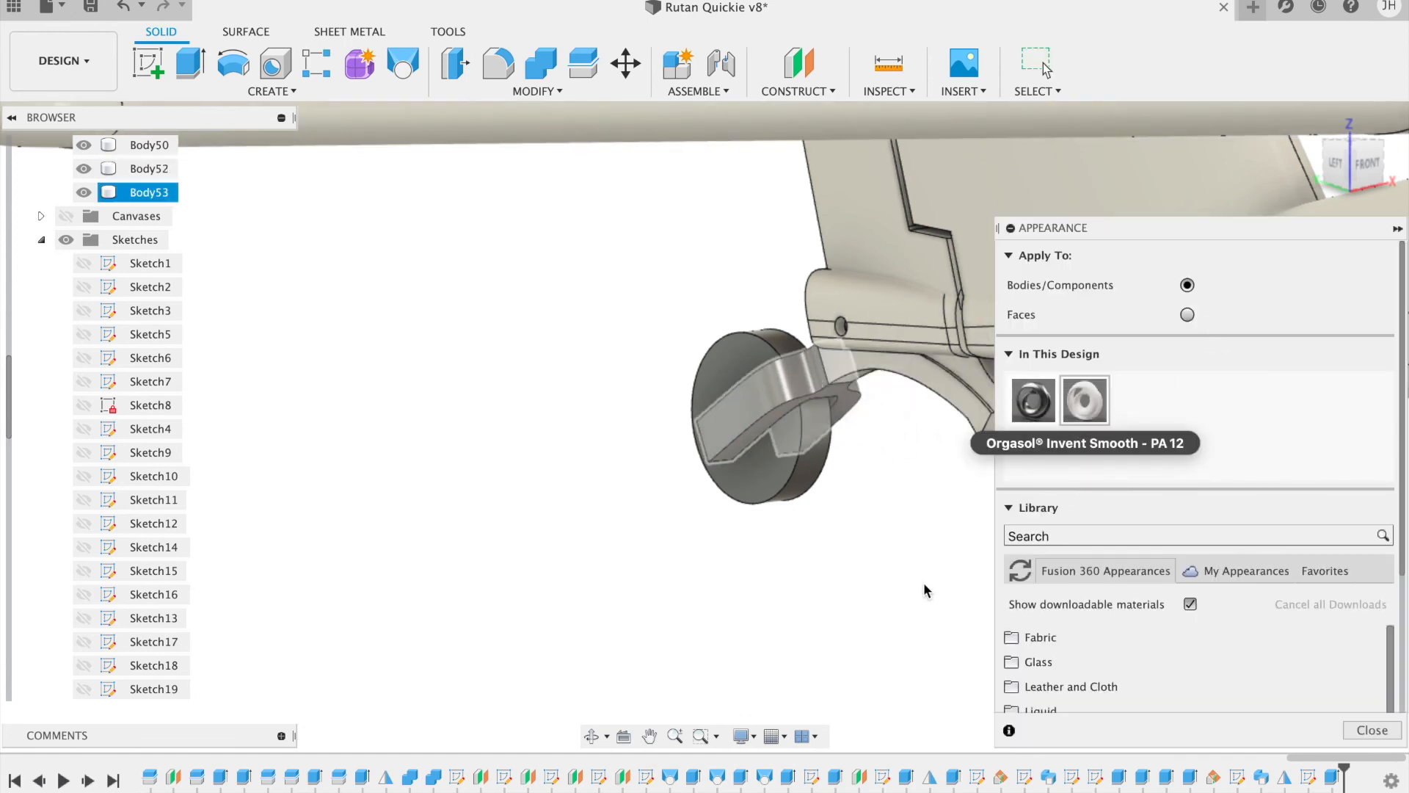
pyautogui.click(1371, 729)
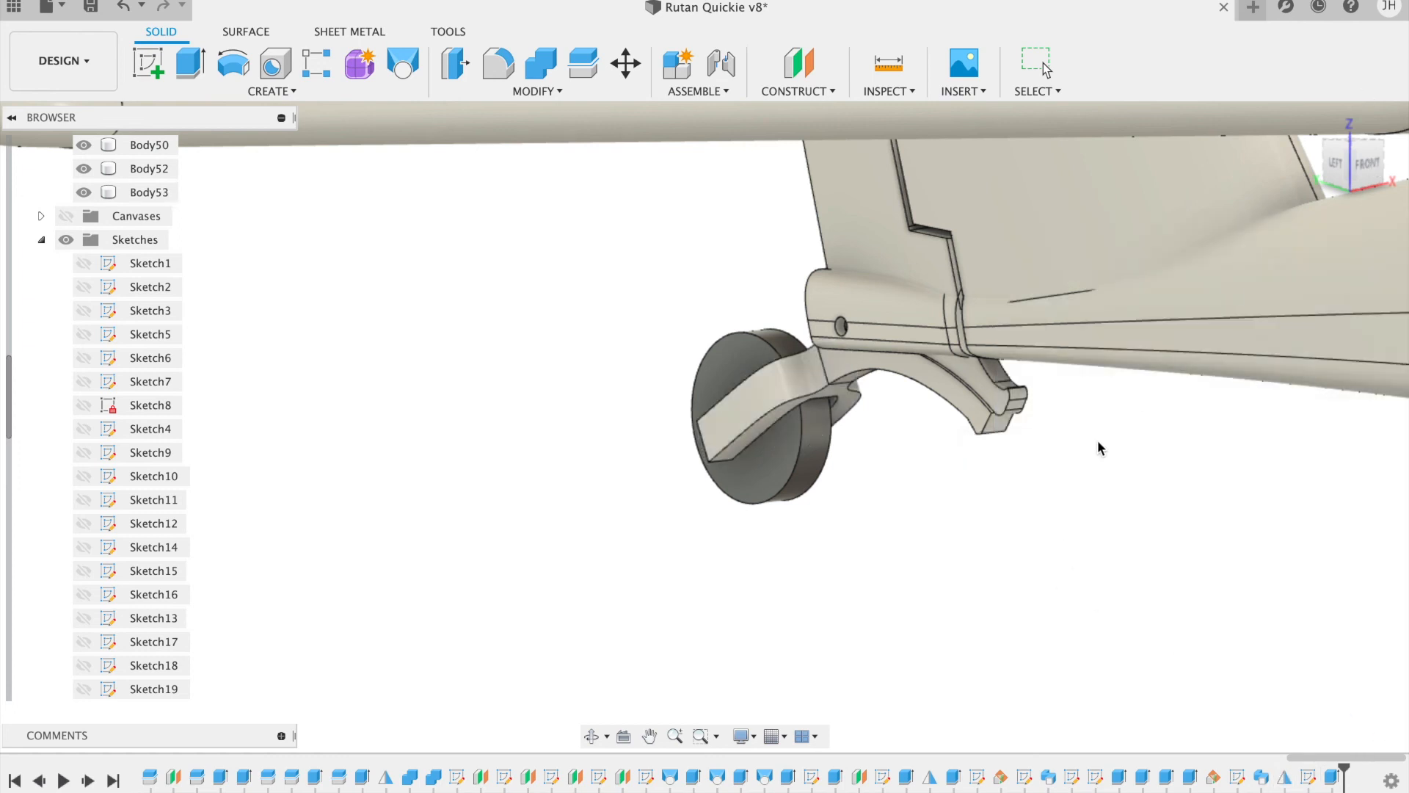
# Step: Switch to the Render workspace and view the tail wheel assembly up close from behind
pyautogui.scroll(-10, 1099, 448)
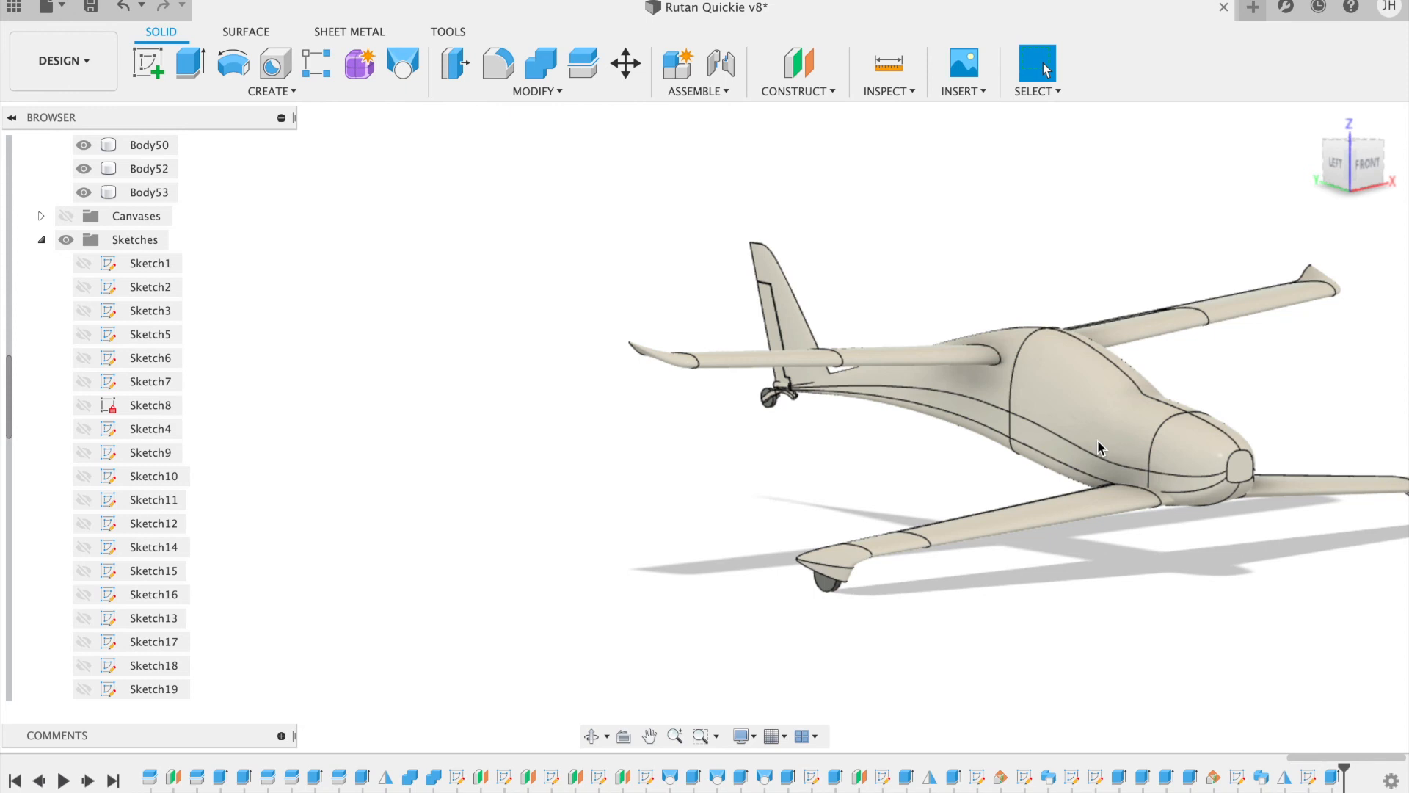
pyautogui.click(1335, 170)
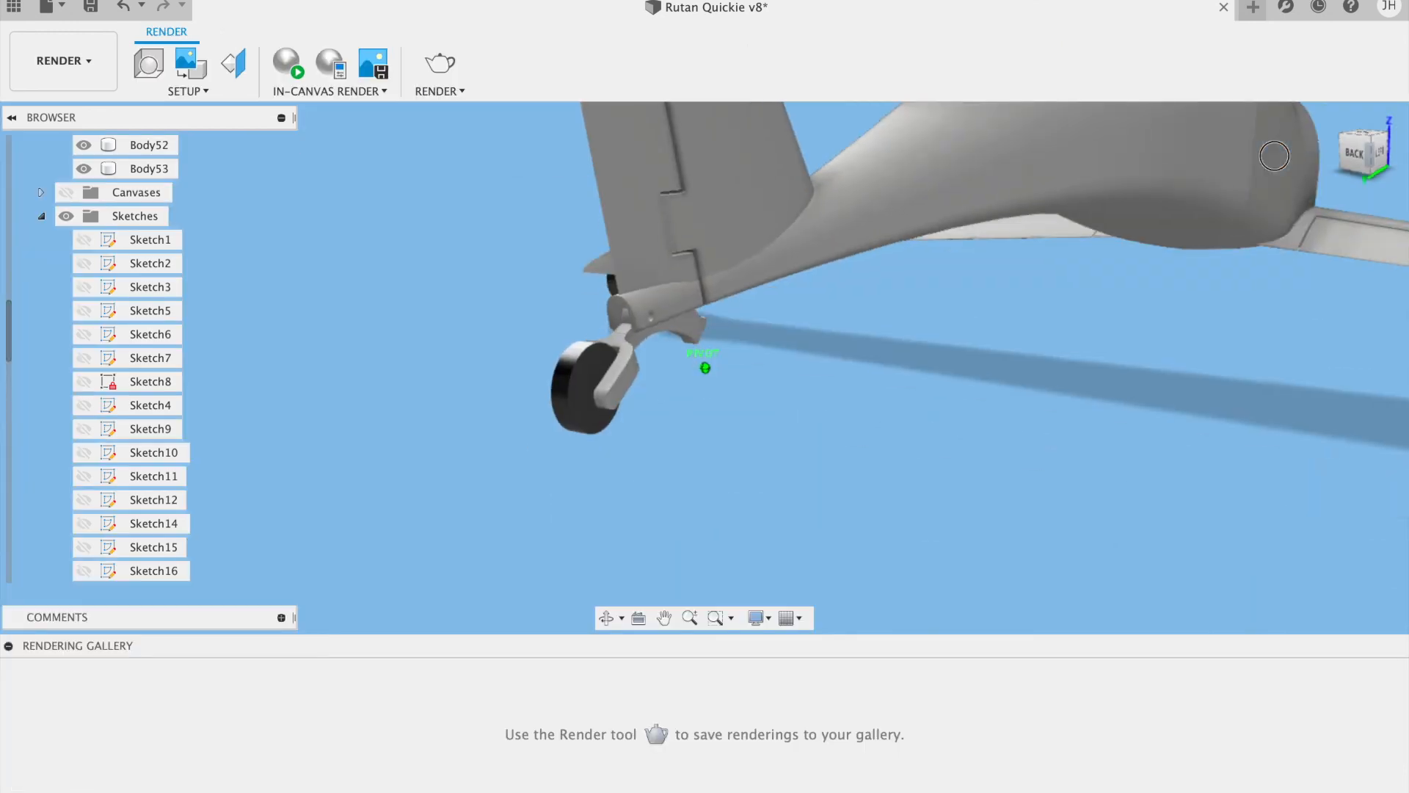
pyautogui.keyDown('shift'); pyautogui.moveTo(705, 359); pyautogui.dragTo(847, 329, button='middle'); pyautogui.keyUp('shift')
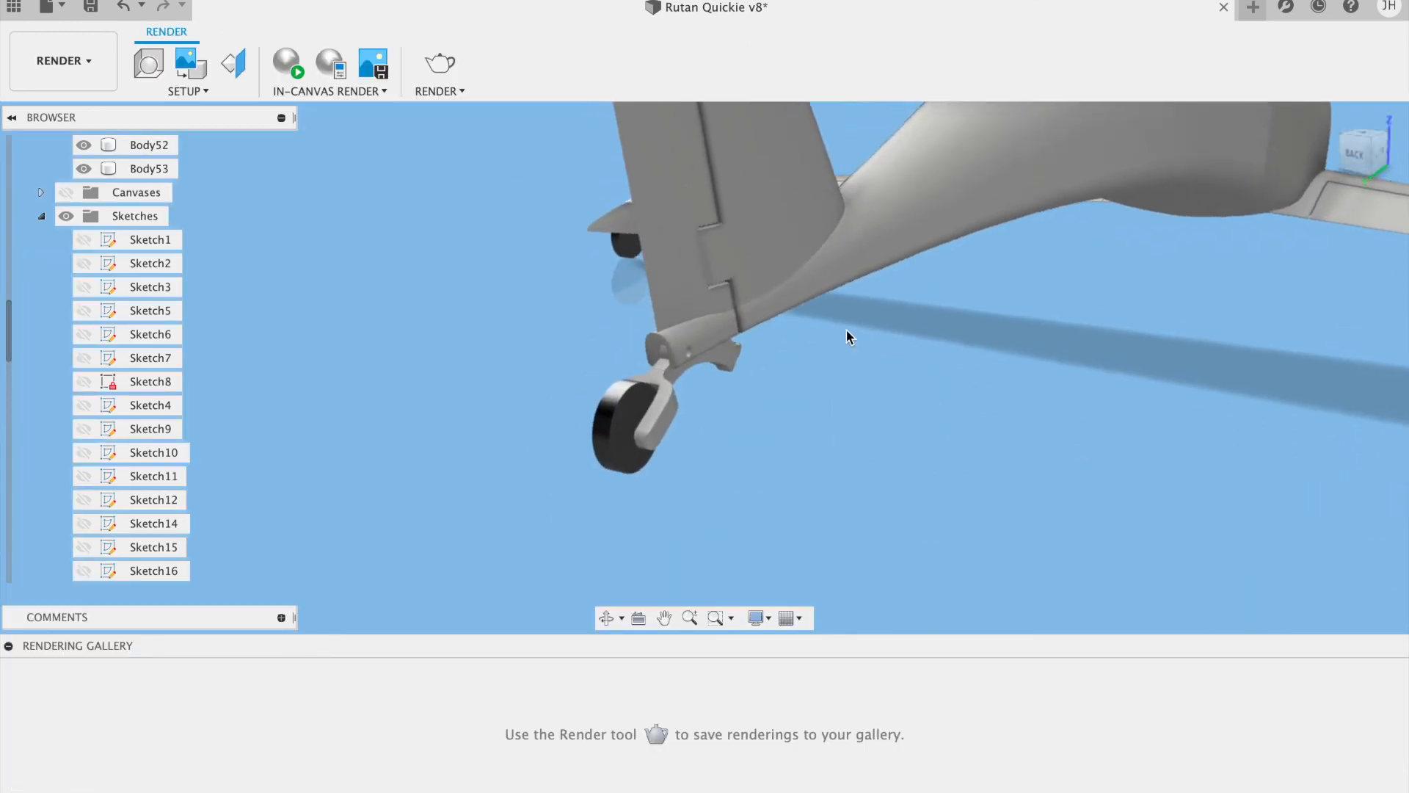
pyautogui.scroll(5, 846, 329)
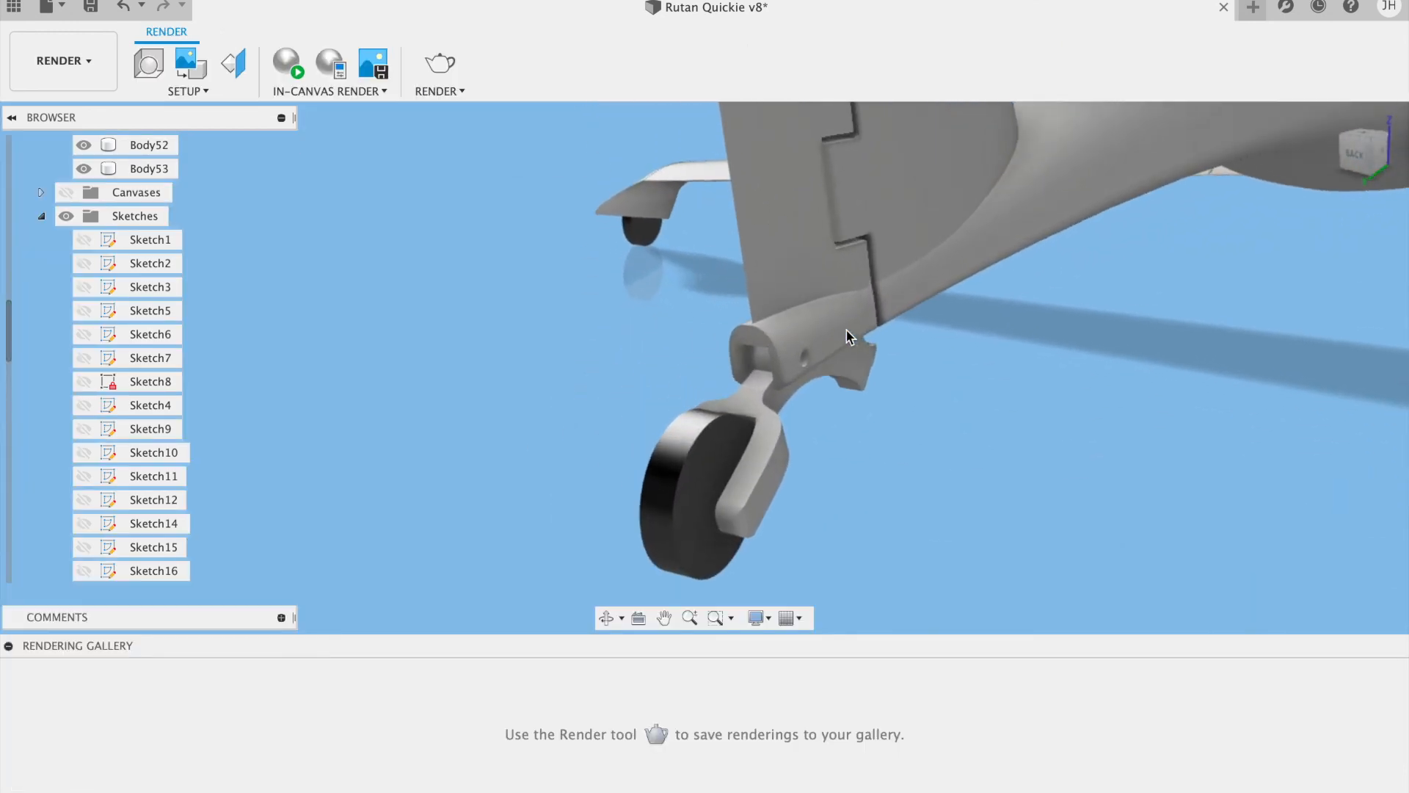
pyautogui.scroll(-10, 847, 330)
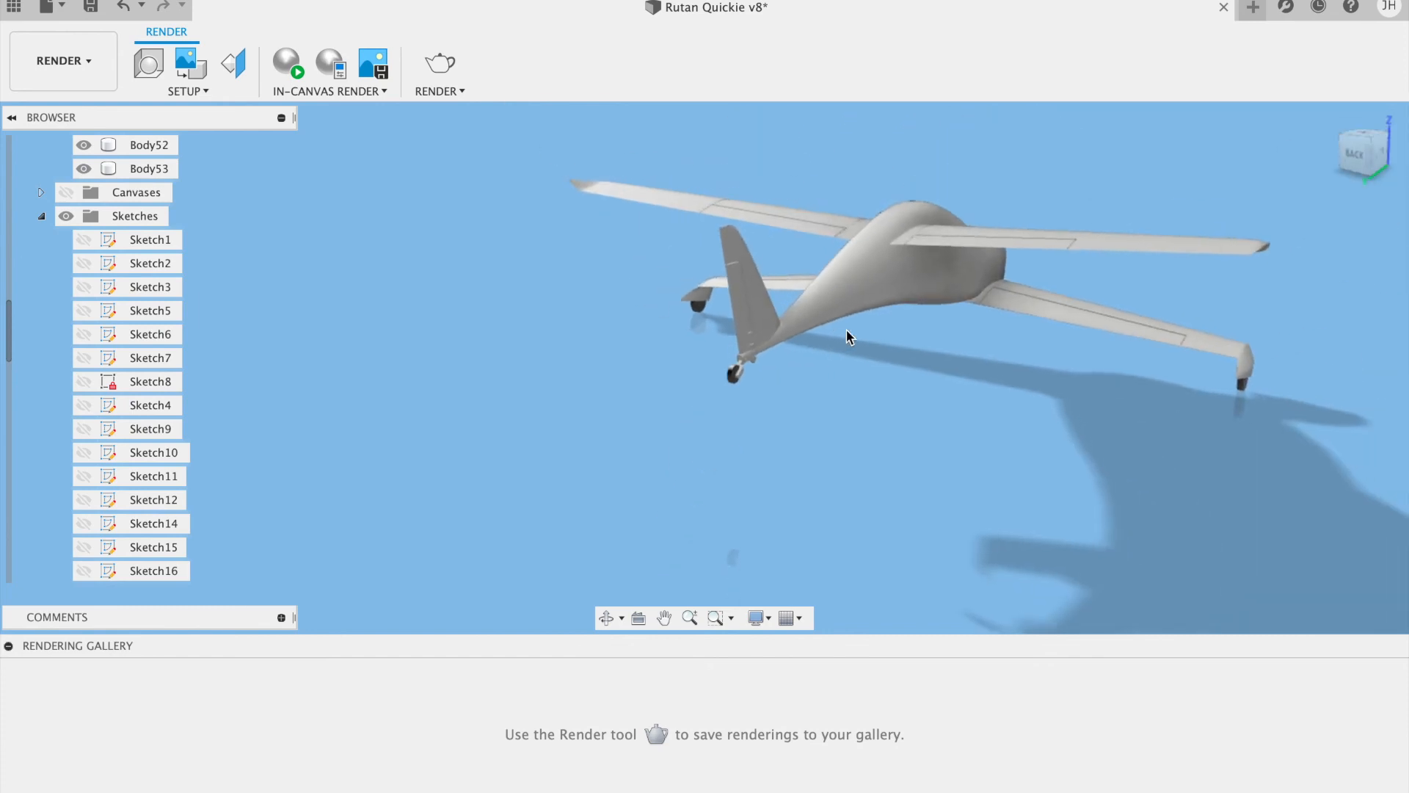
# Step: Examine the whole aircraft from the rear and its left side, including how the tail wheel sits under the fin
pyautogui.scroll(2, 849, 337)
pyautogui.scroll(-5, 1123, 243)
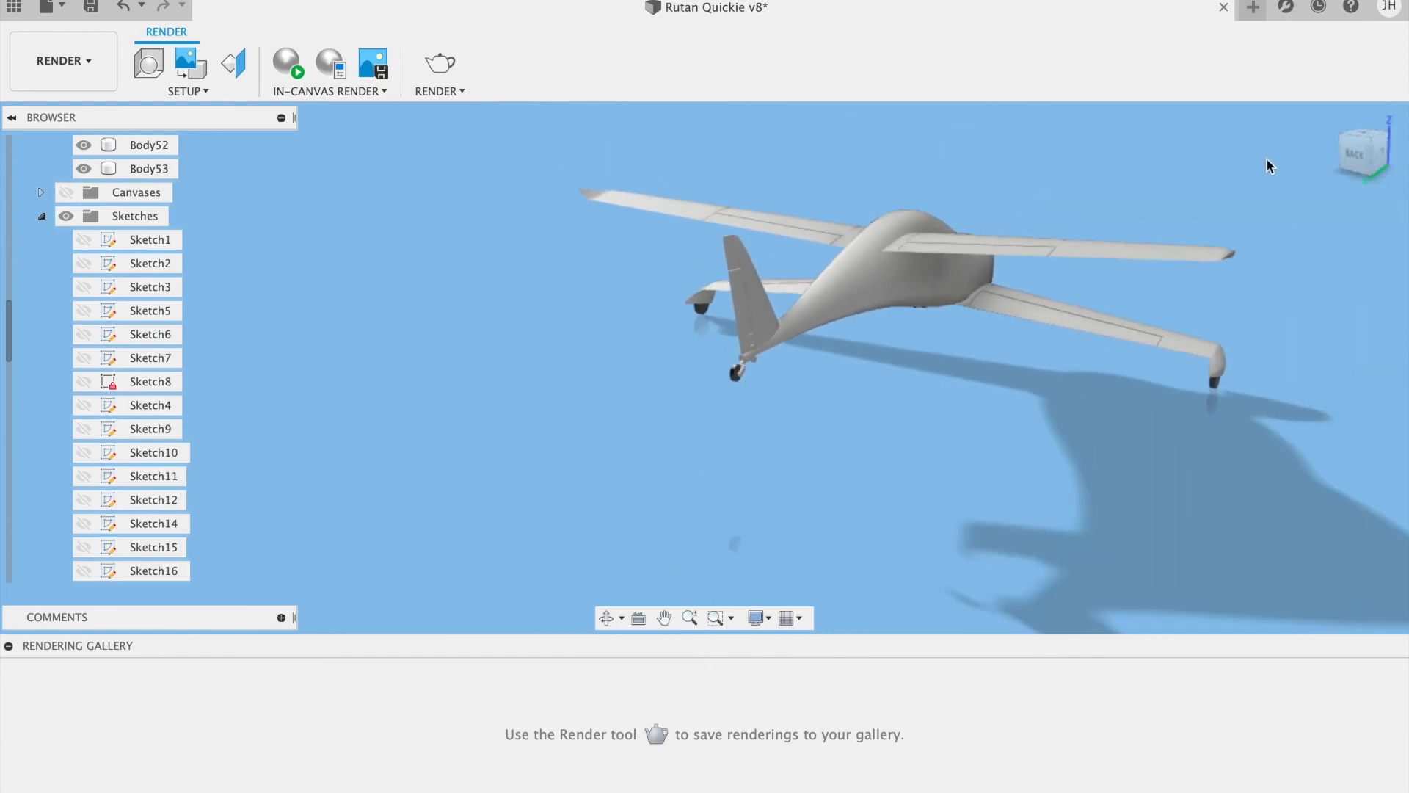
pyautogui.moveTo(1362, 154)
pyautogui.mouseDown()
pyautogui.moveTo(1173, 123)
pyautogui.moveTo(1379, 147)
pyautogui.mouseUp()
pyautogui.scroll(5, 1029, 363)
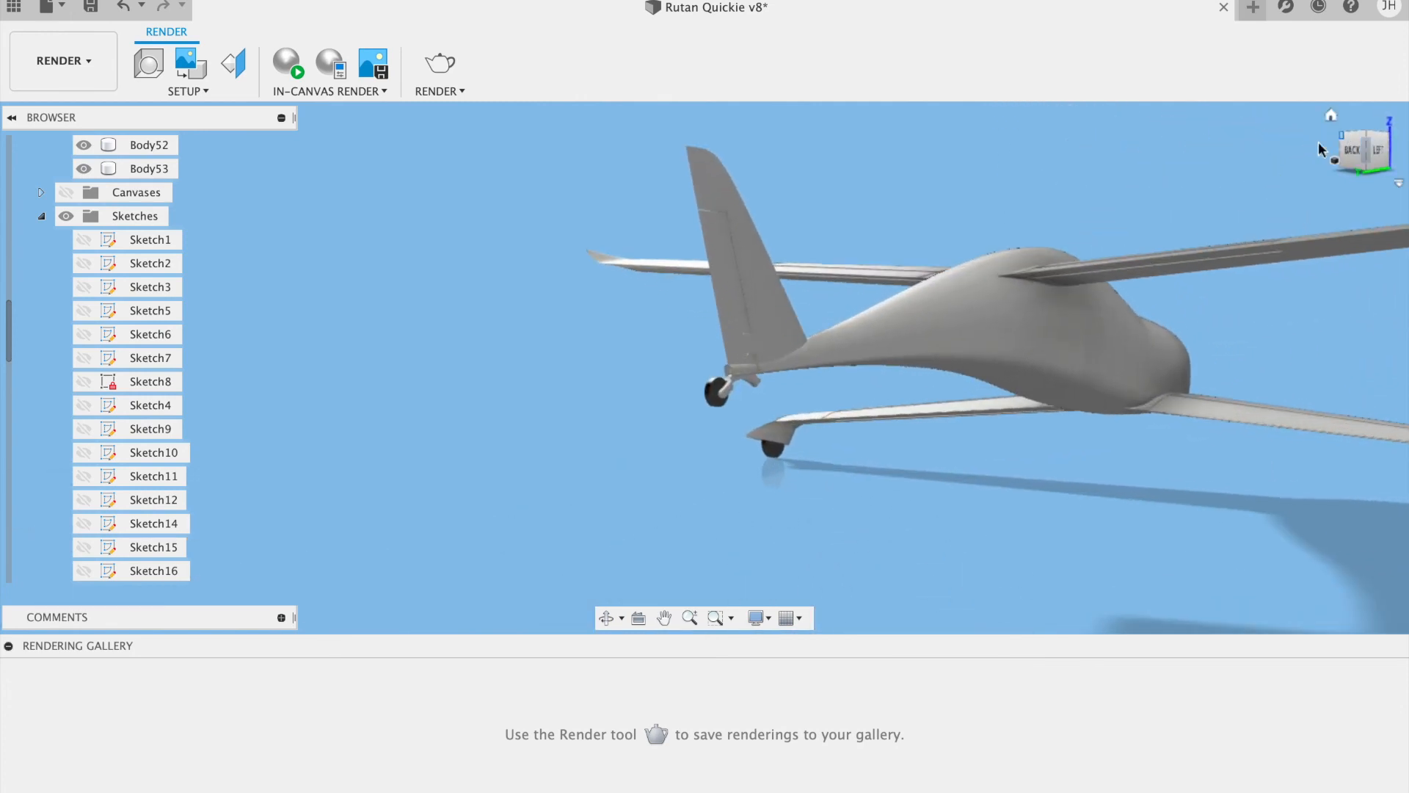
pyautogui.scroll(2, 1030, 362)
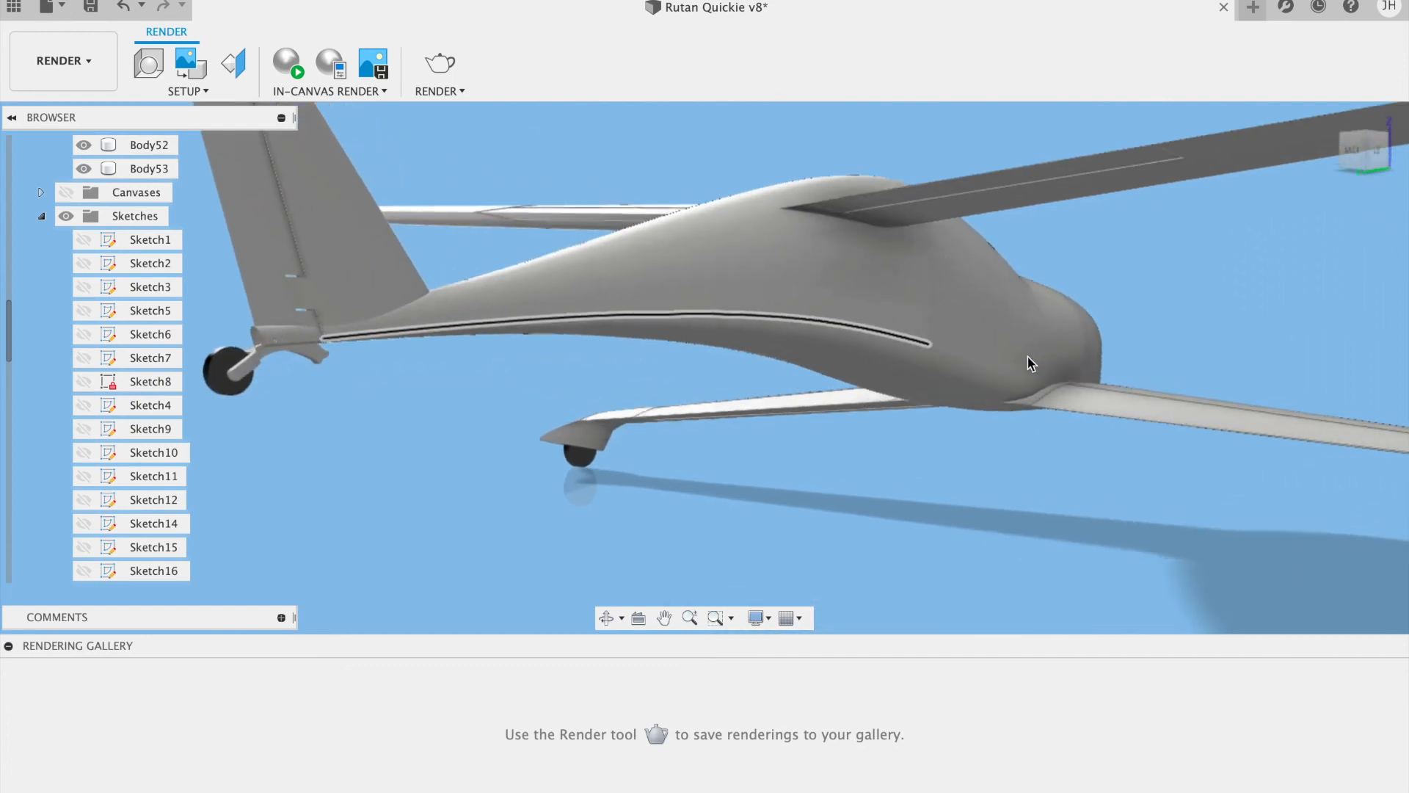
pyautogui.scroll(-4, 1029, 363)
pyautogui.scroll(3, 1030, 362)
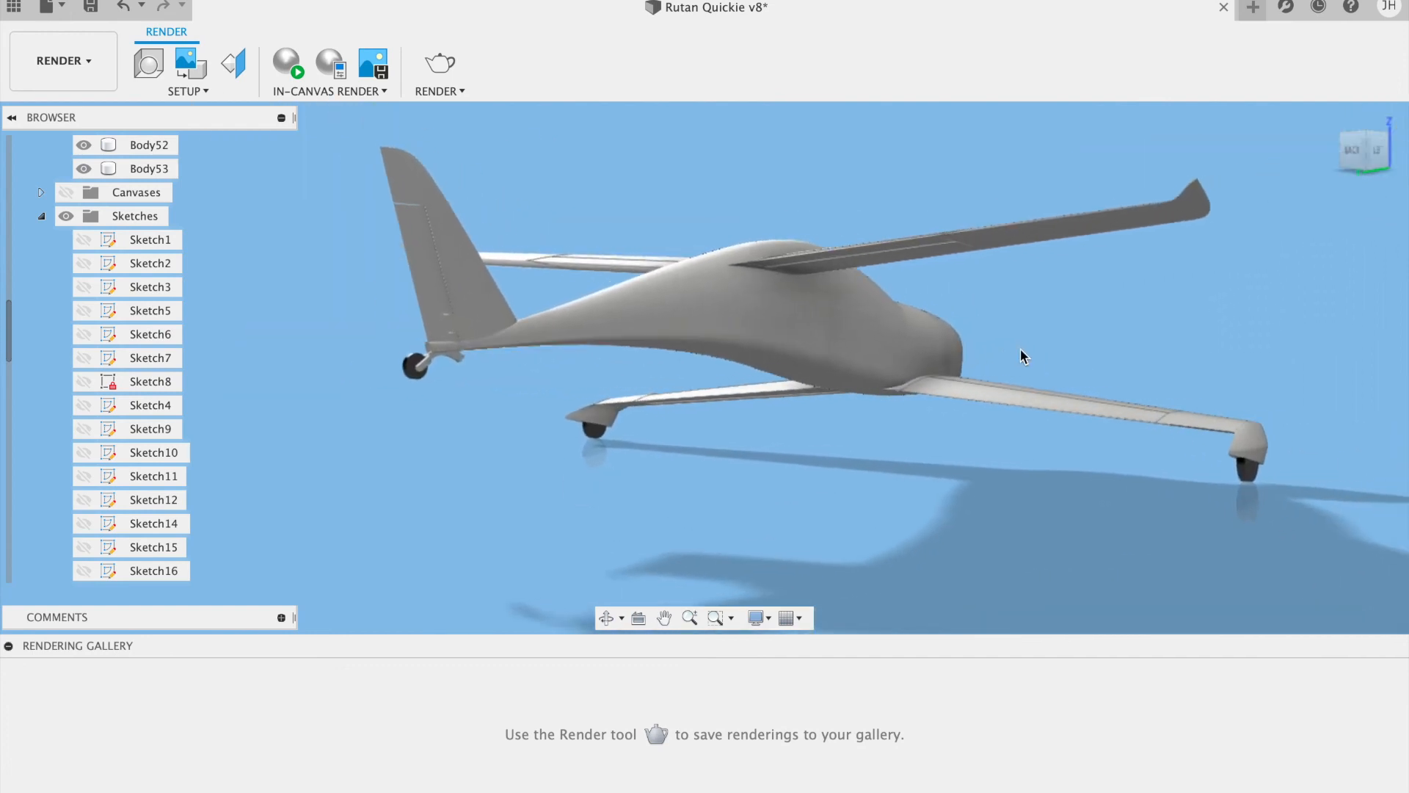
pyautogui.scroll(4, 1007, 320)
pyautogui.scroll(-4, 1006, 321)
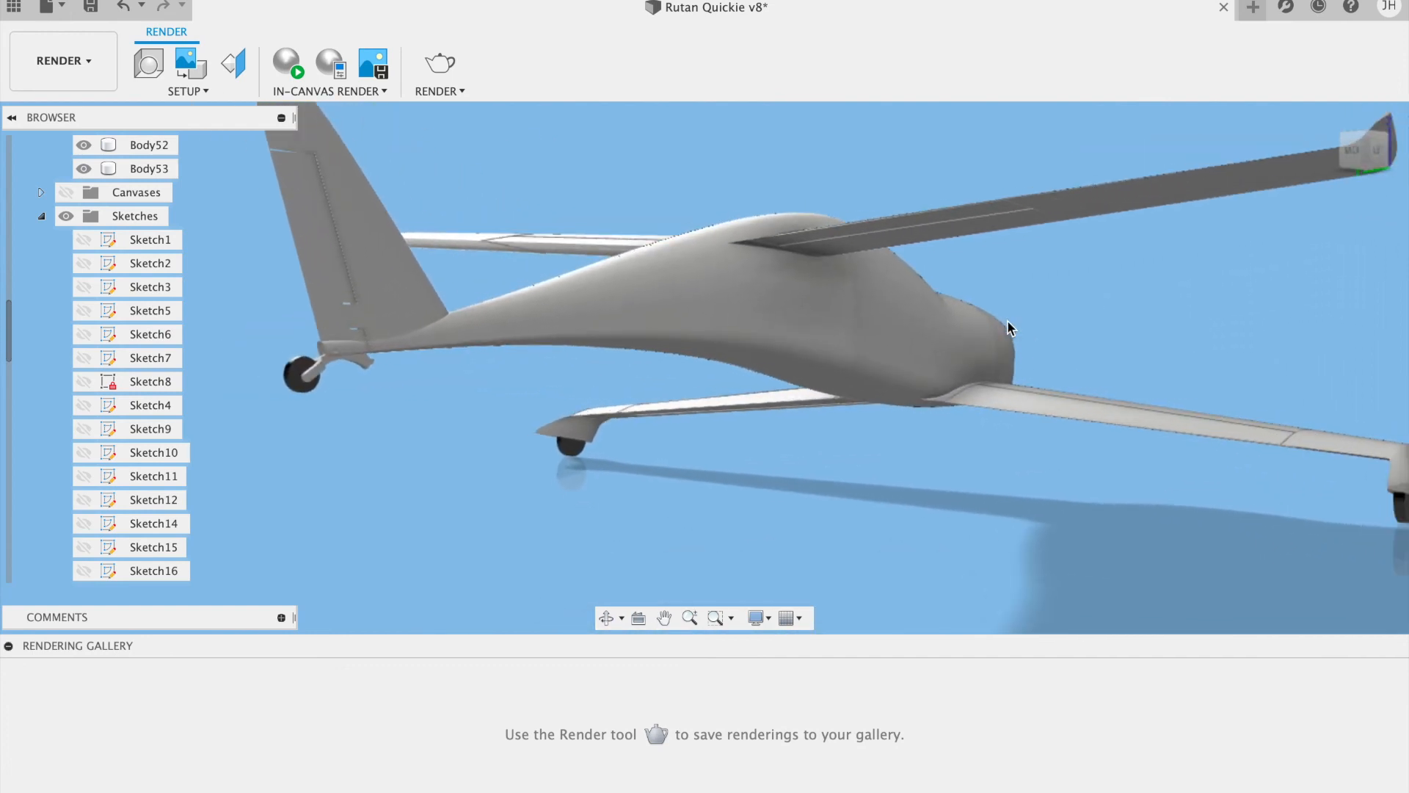
pyautogui.scroll(3, 1007, 322)
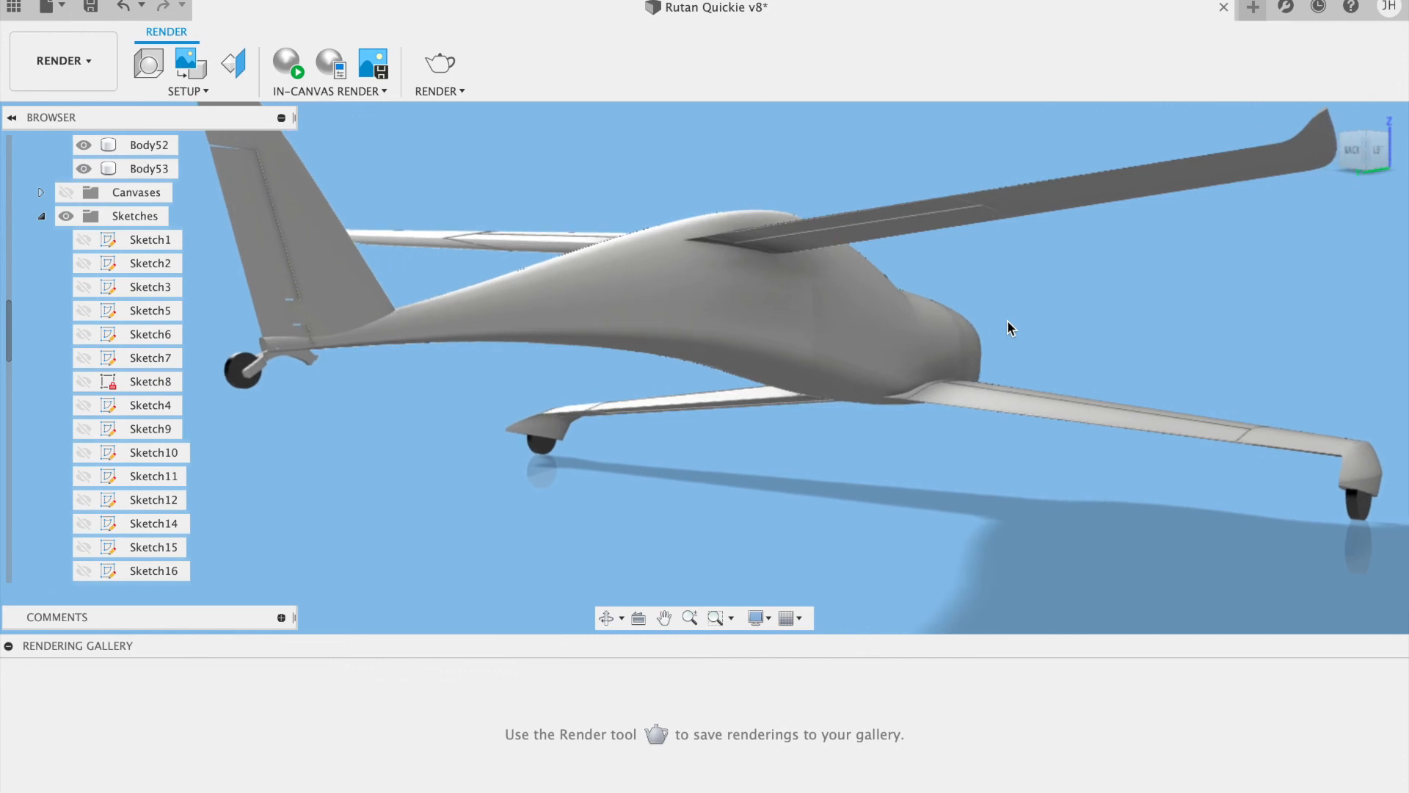
# Step: Collapse the browser and set the scene's solid background to light green, RGB 150, 231, 160, after trying pink, RGB 231, 150, 188
pyautogui.click(12, 118)
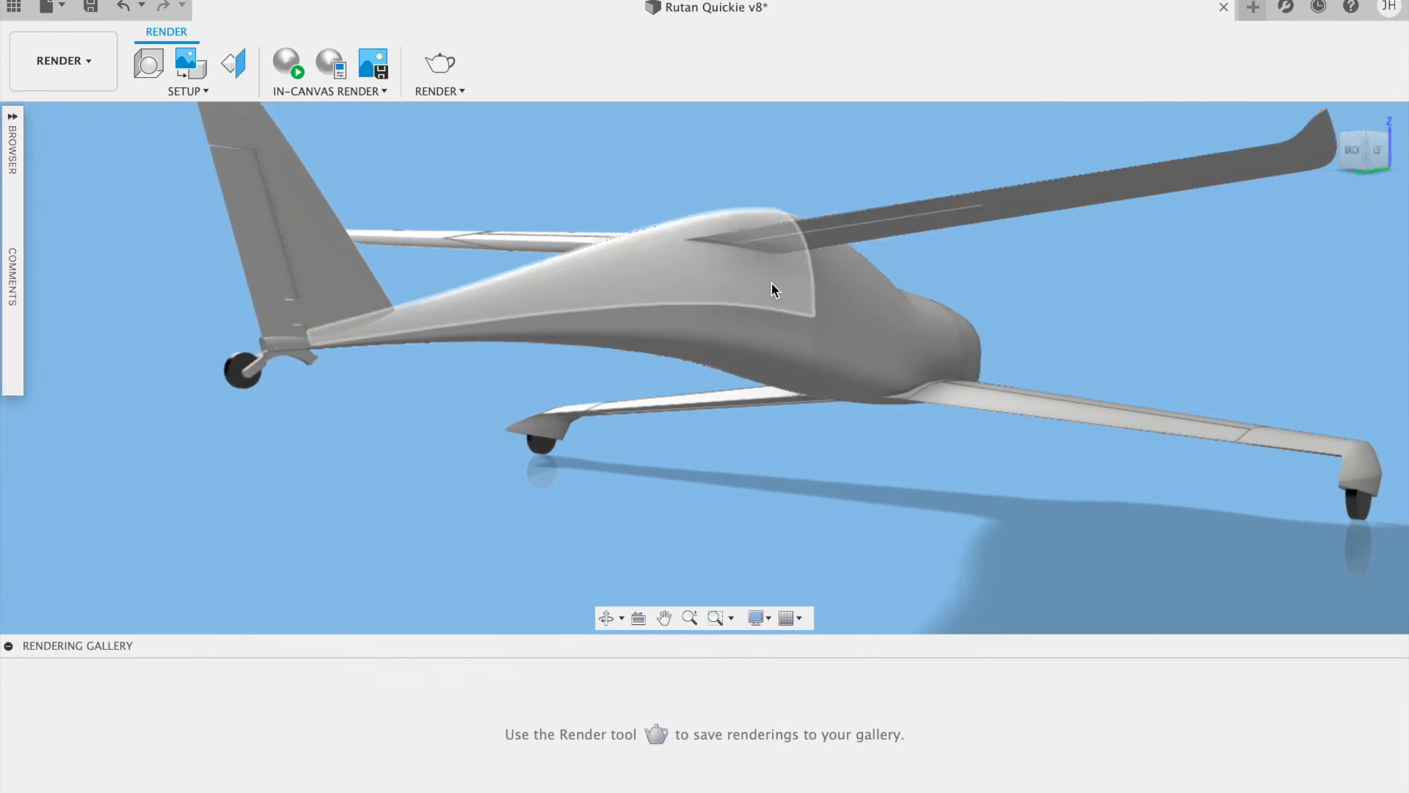
pyautogui.click(149, 63)
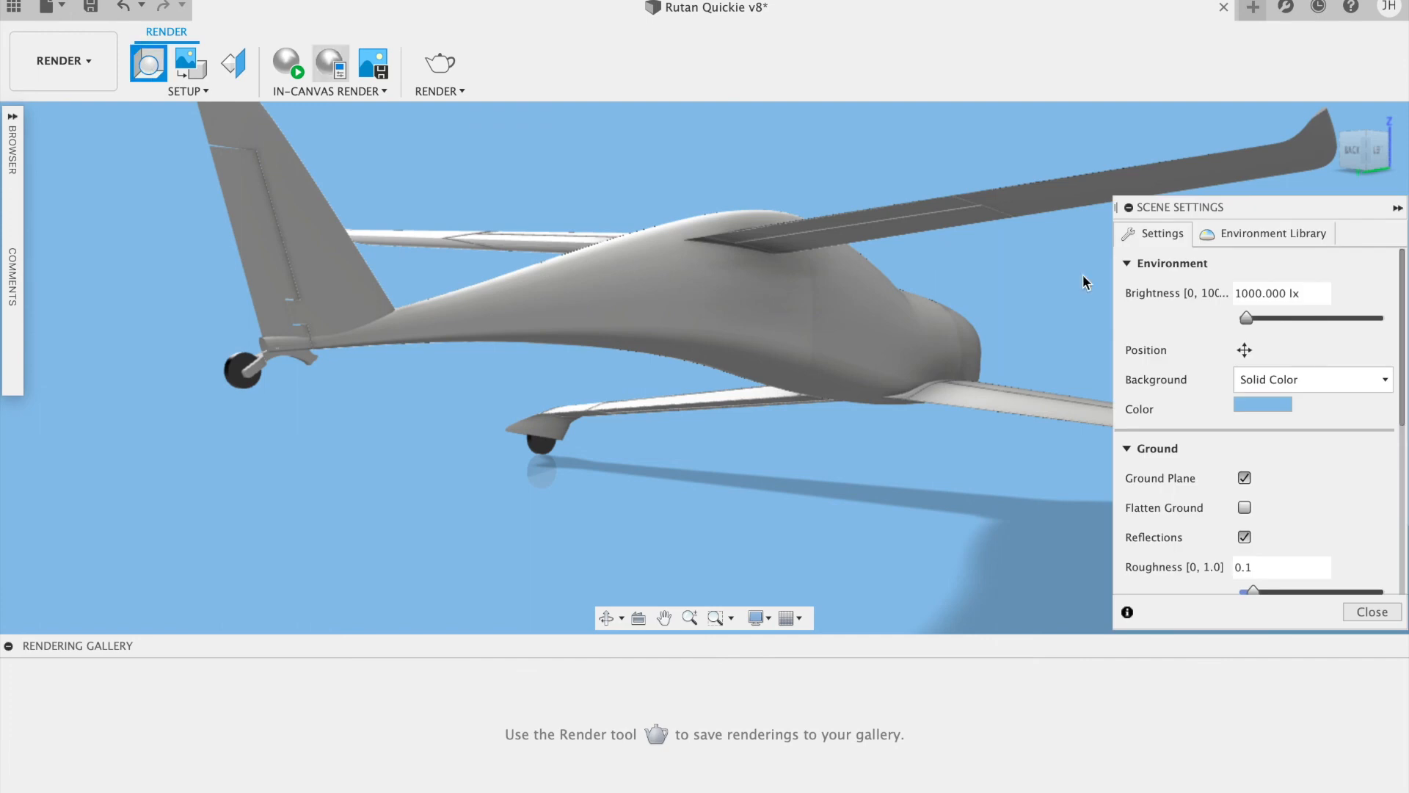
pyautogui.click(1270, 408)
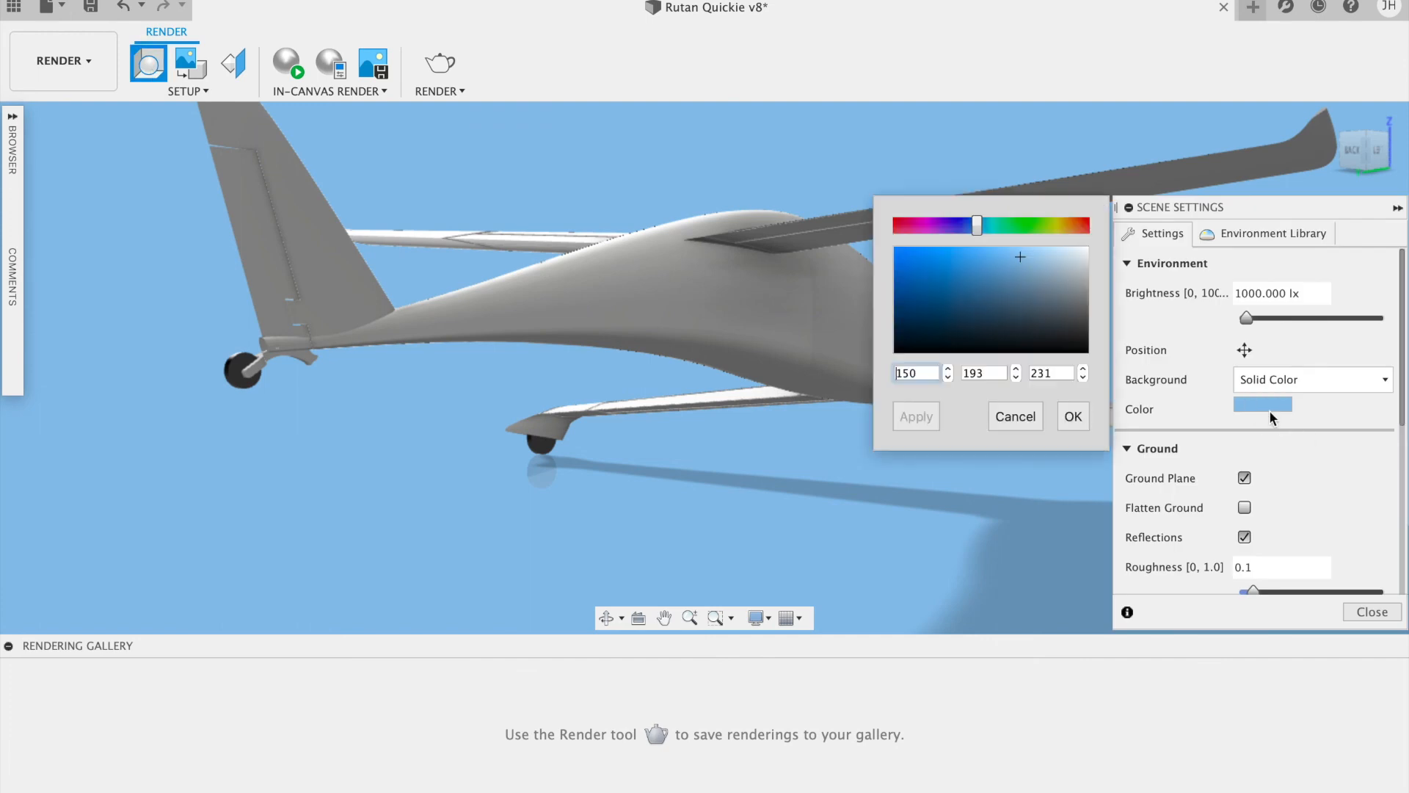
pyautogui.click(910, 227)
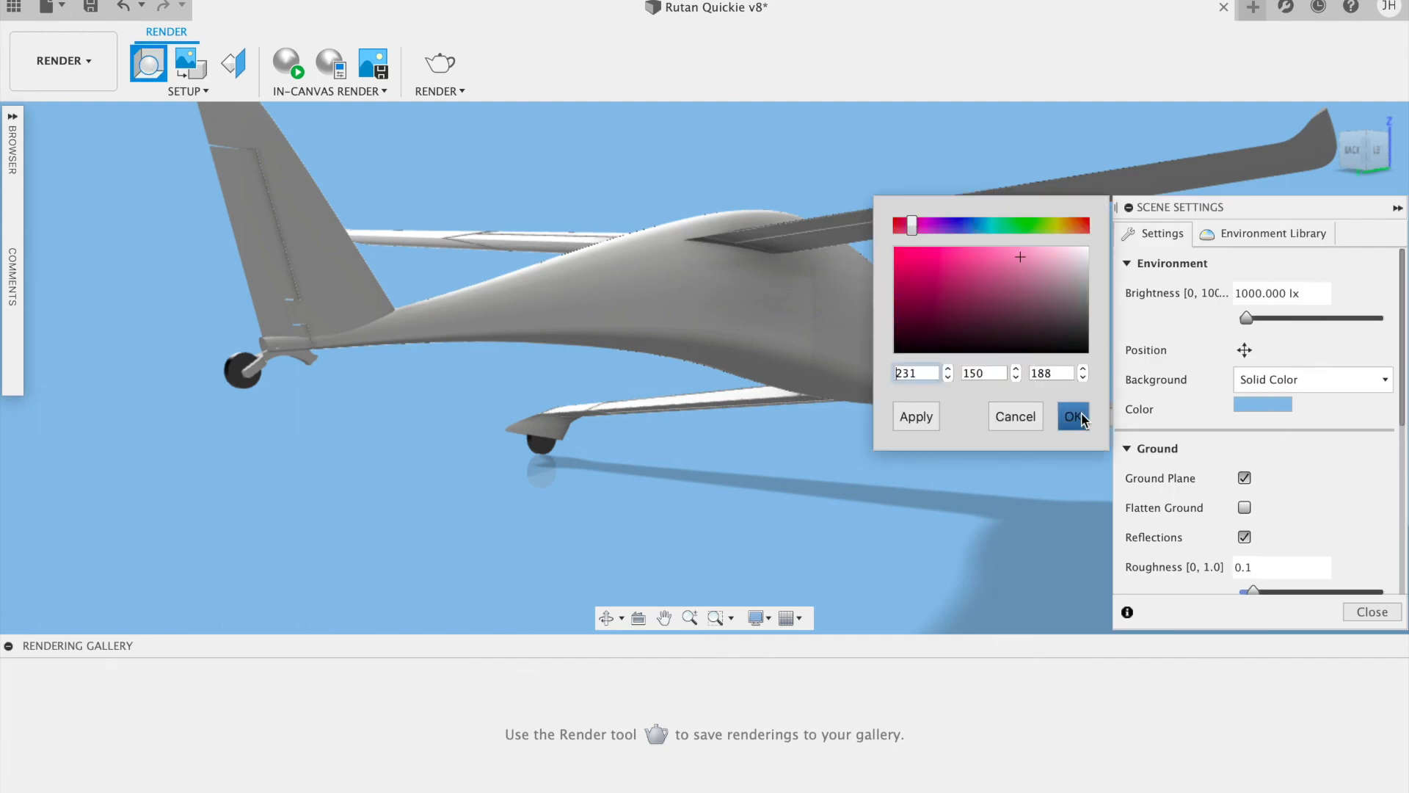
pyautogui.click(910, 417)
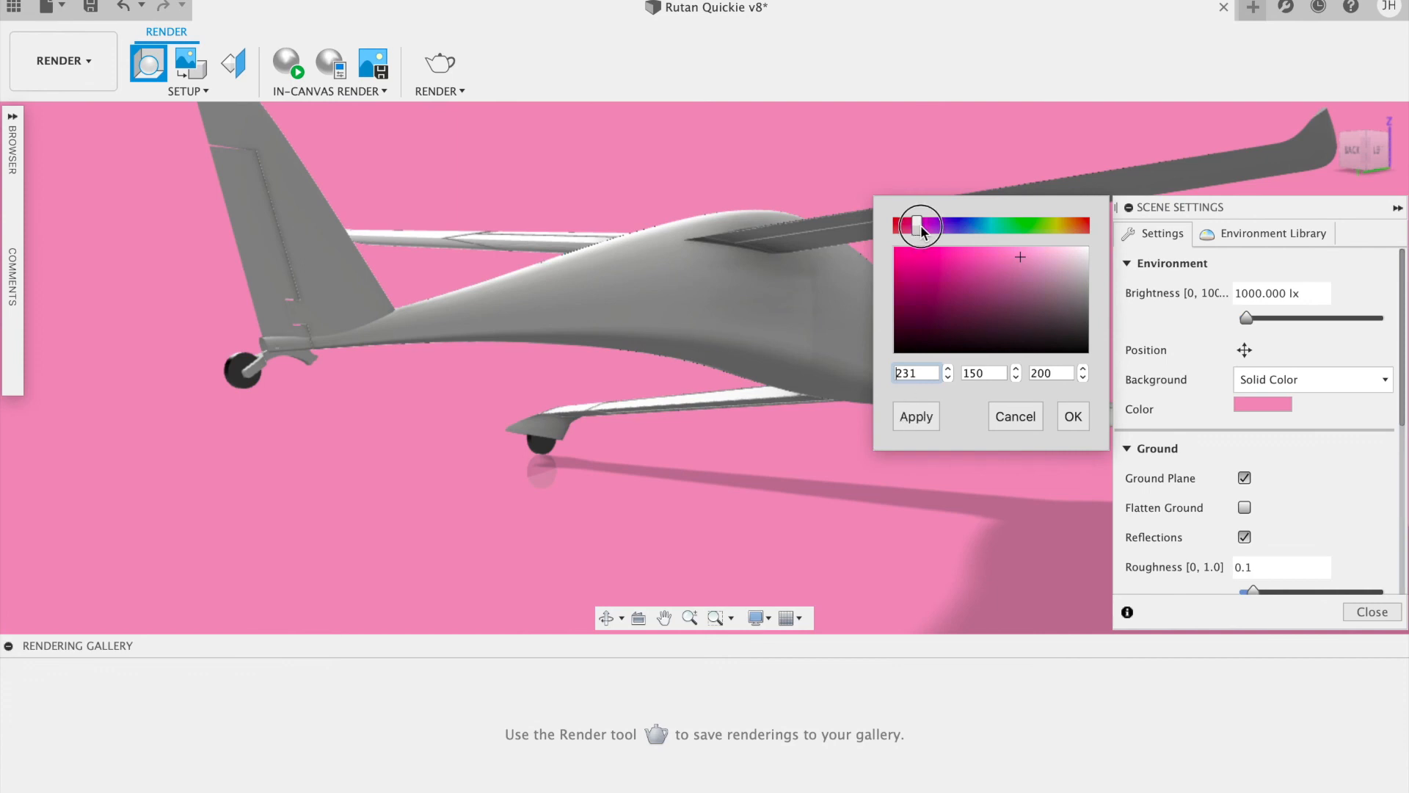
pyautogui.moveTo(920, 230); pyautogui.dragTo(999, 230)
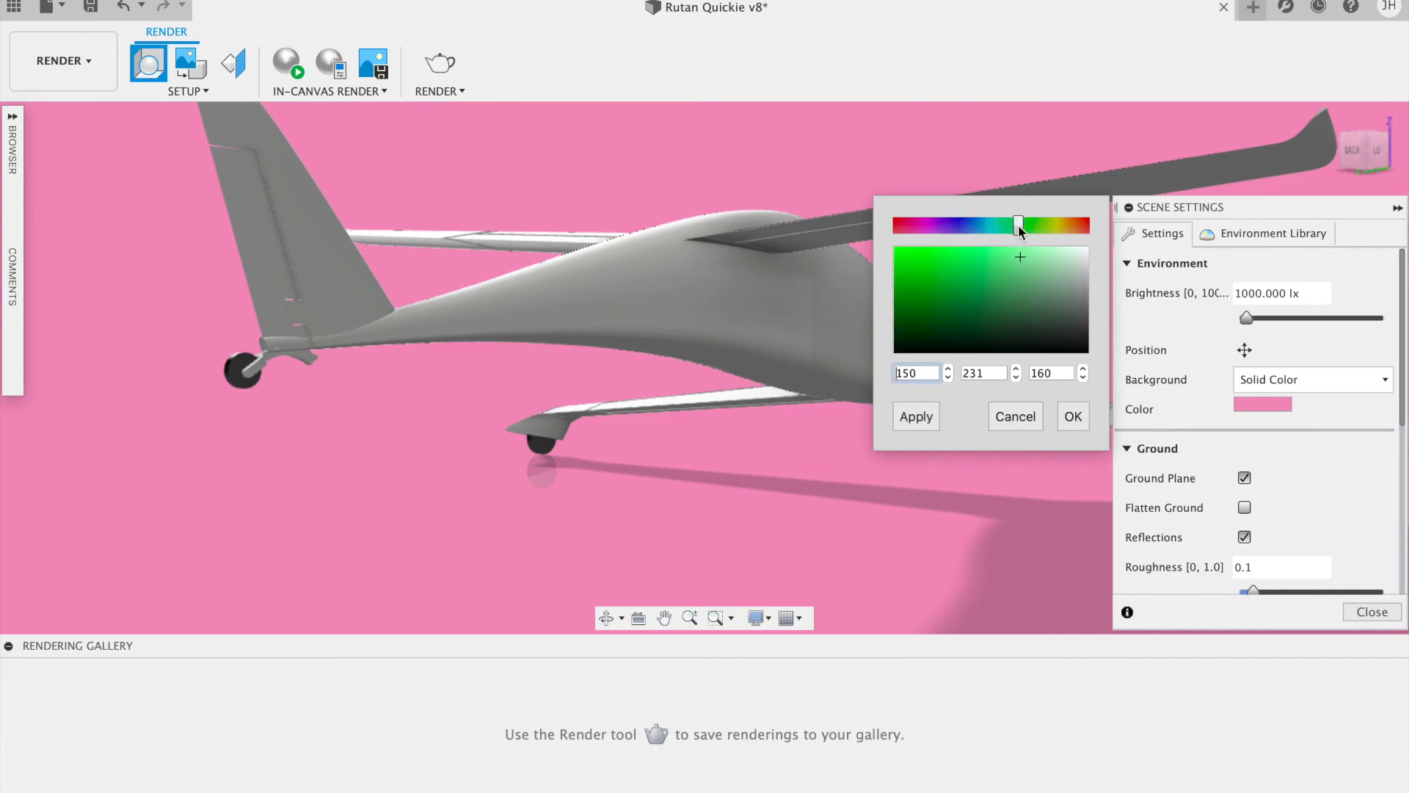
pyautogui.click(922, 416)
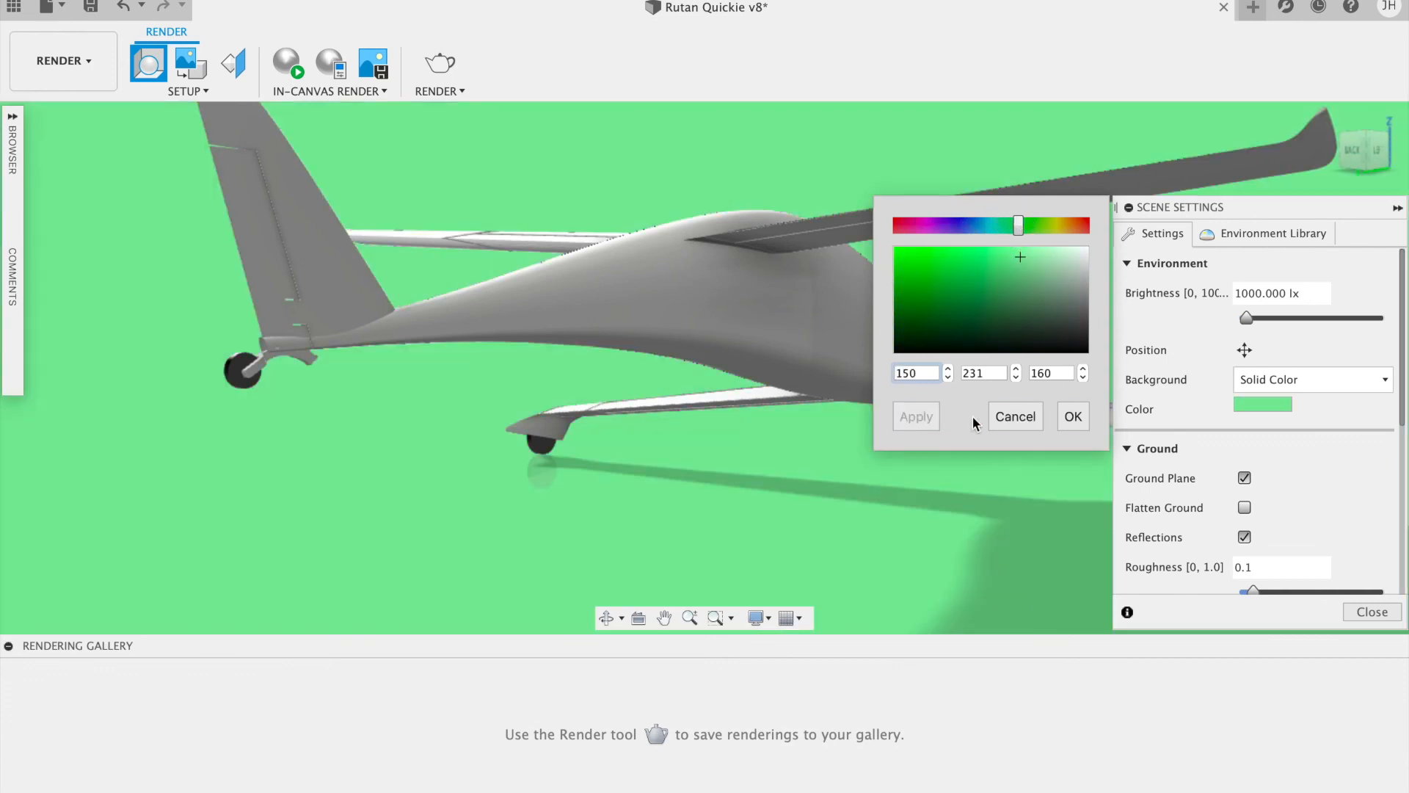
pyautogui.click(1073, 416)
# Step: Close the scene settings and collapse the rendering gallery to give the aircraft the full canvas
pyautogui.scroll(3, 232, 419)
pyautogui.hscroll(3, 232, 419)
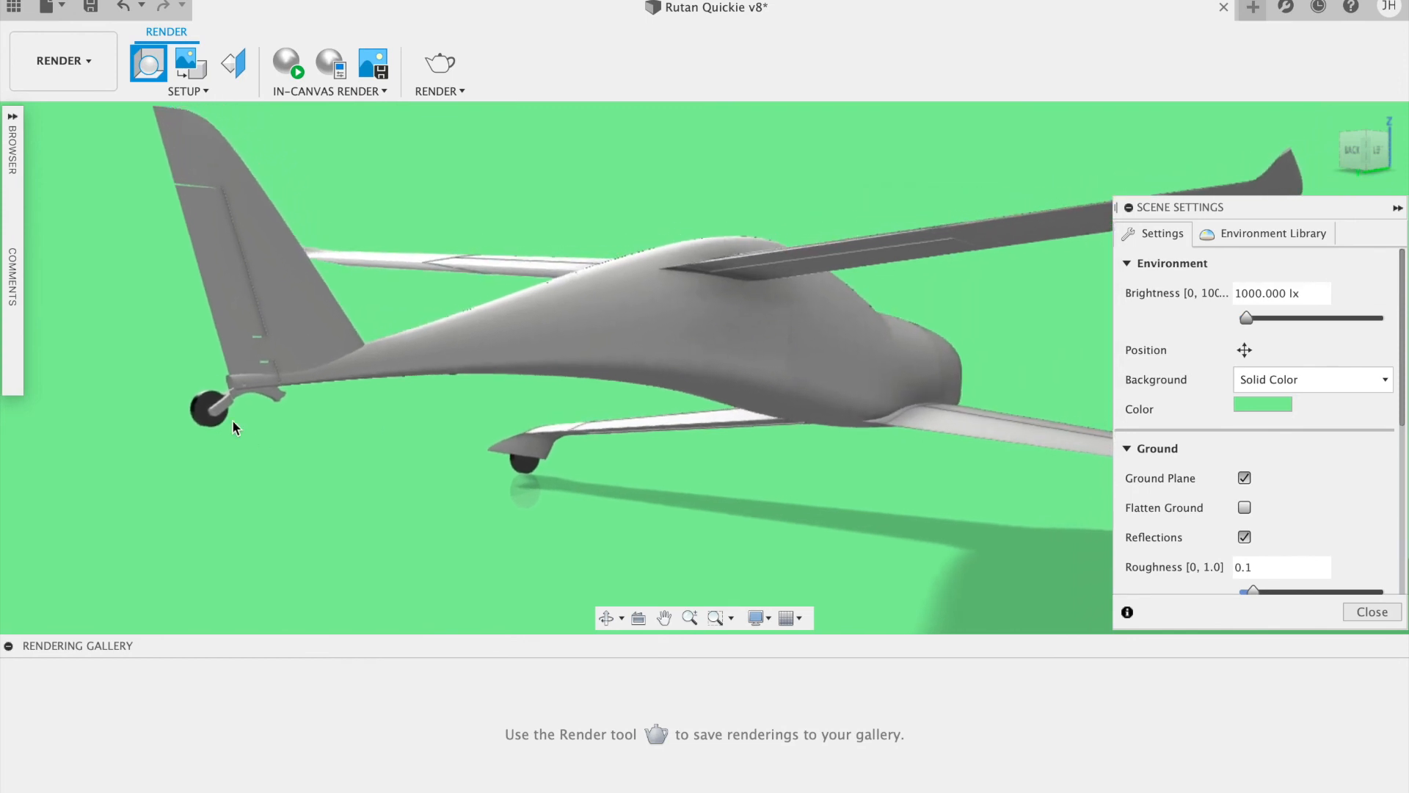
pyautogui.click(1394, 609)
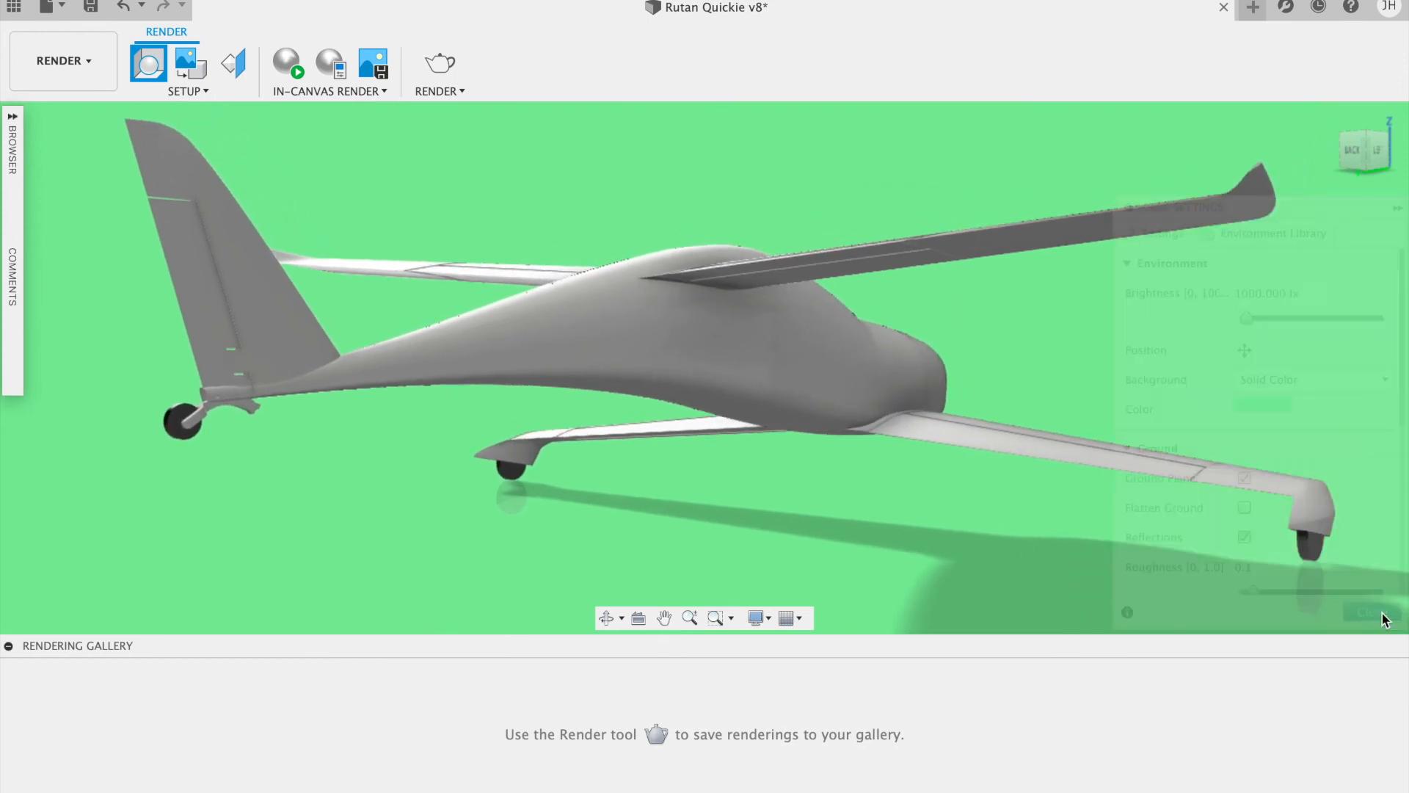
pyautogui.click(9, 646)
pyautogui.hscroll(-3, 249, 271)
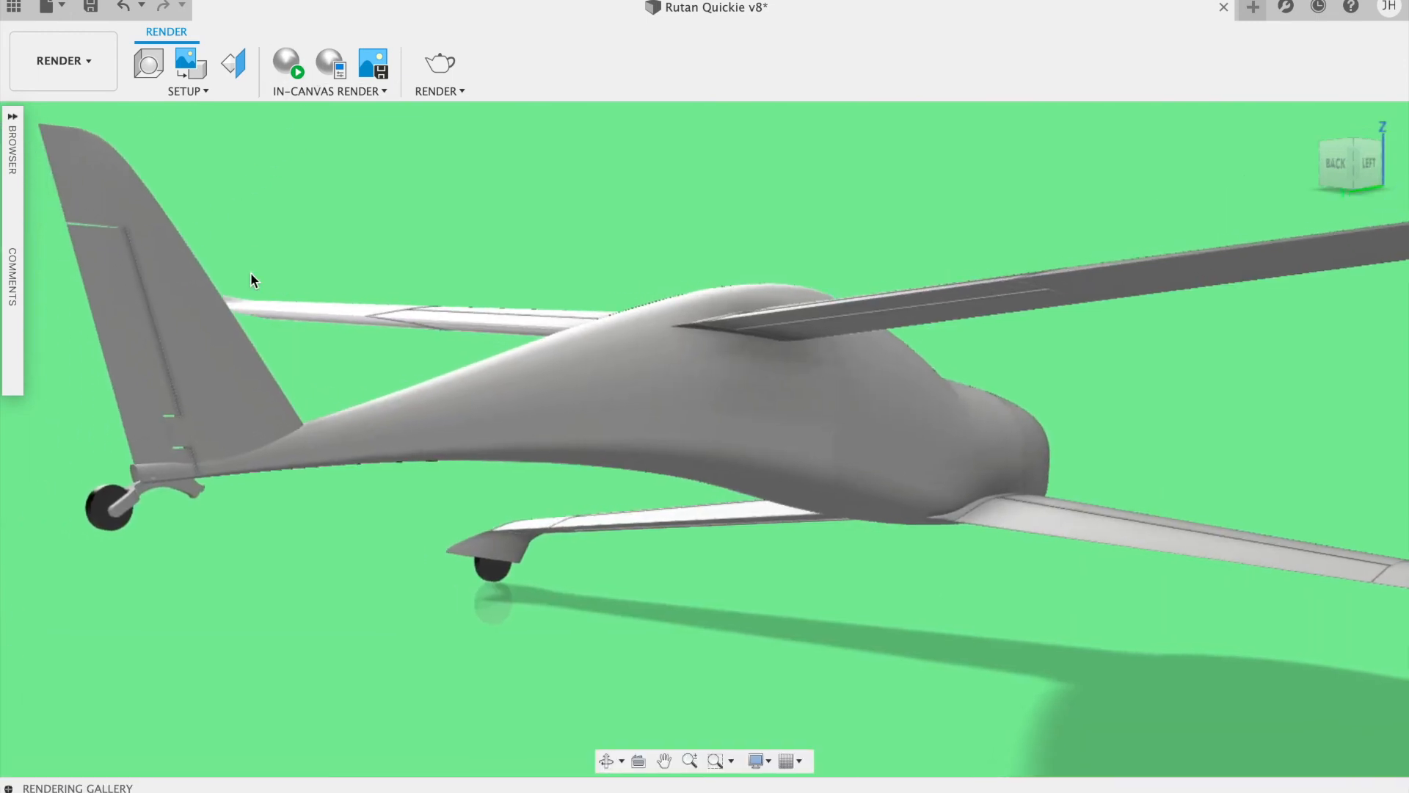